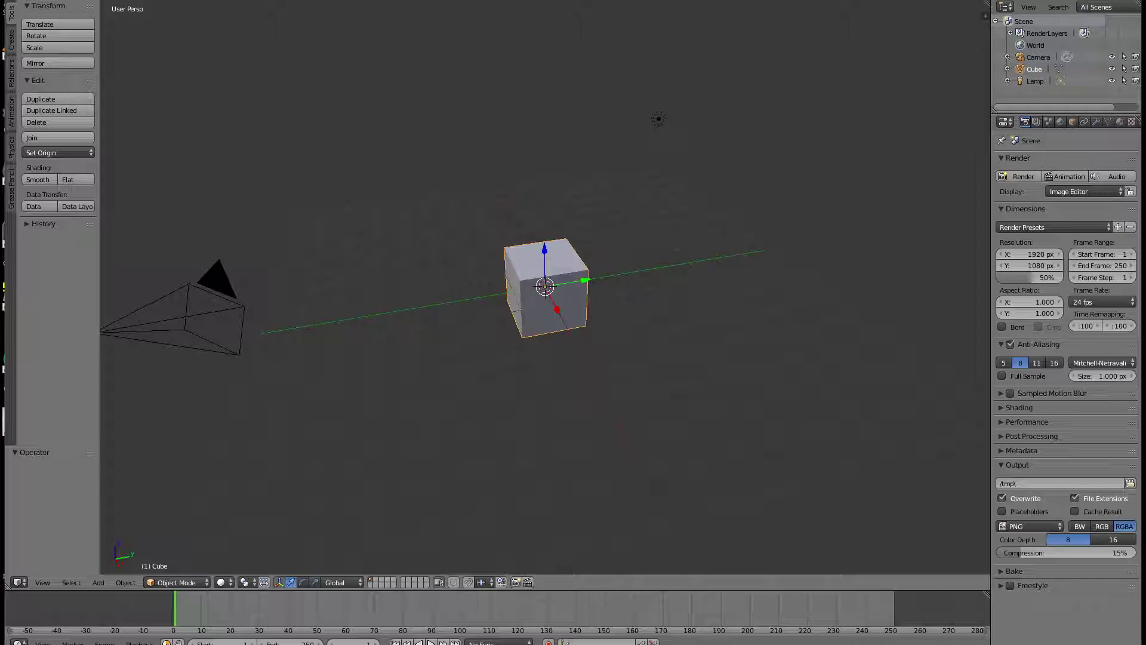
Open the default cube in Edit Mode, viewed straight from the front.
middle_drag(824, 436, 610, 428)
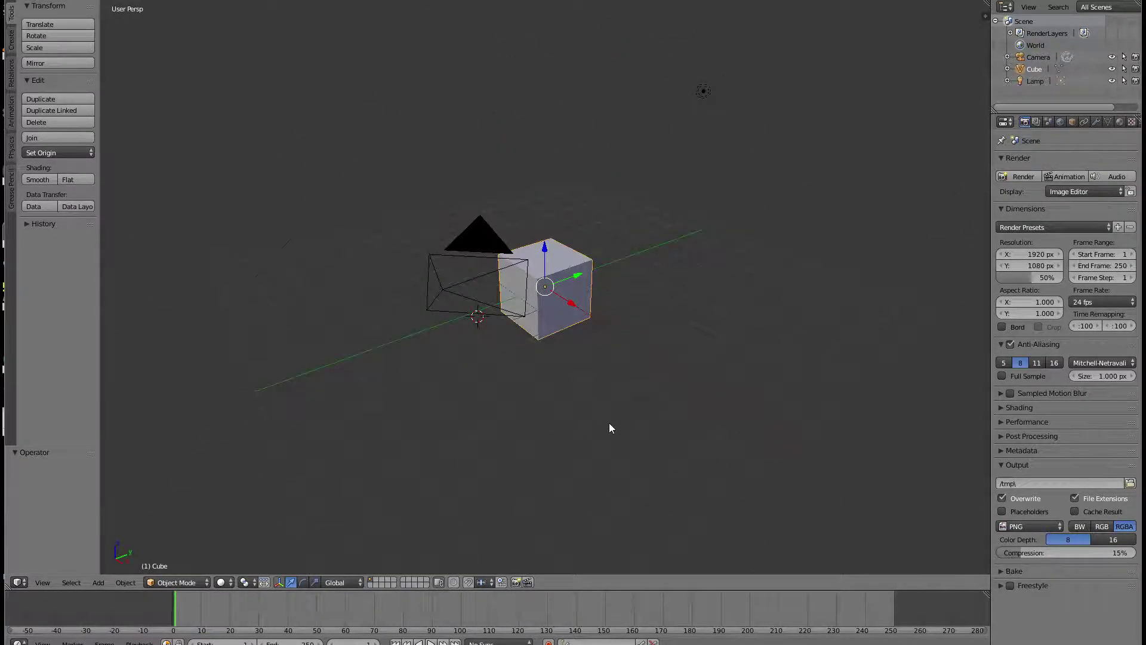
key(KP_0)
key(KP_1)
scroll(518, 272, up, 3)
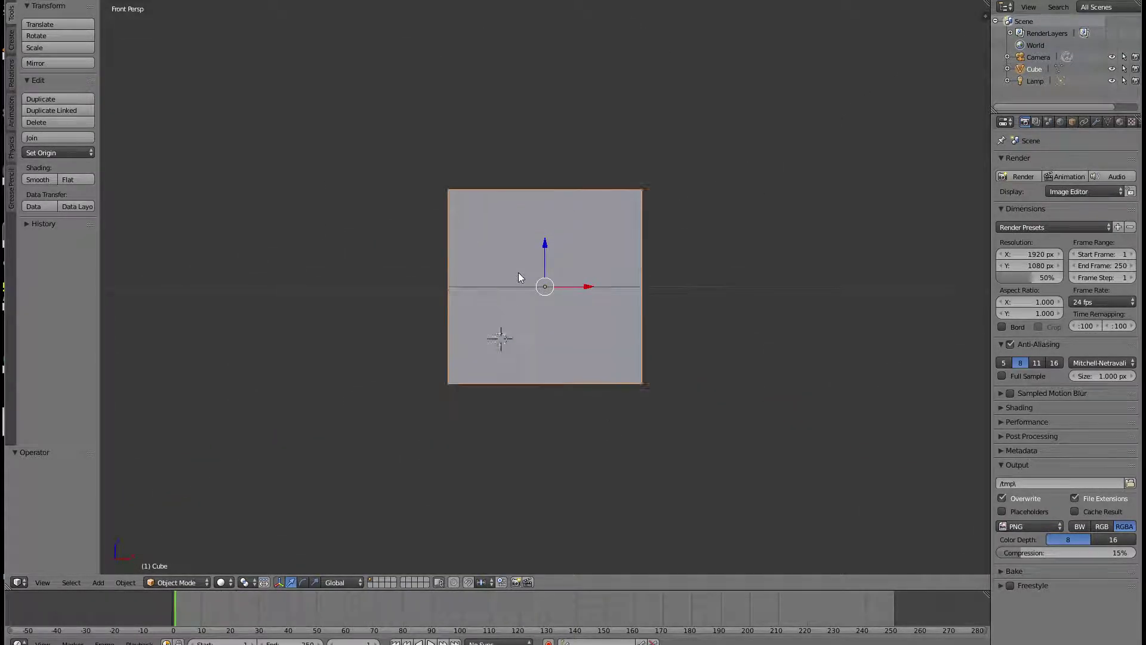
key(Tab)
key(s)
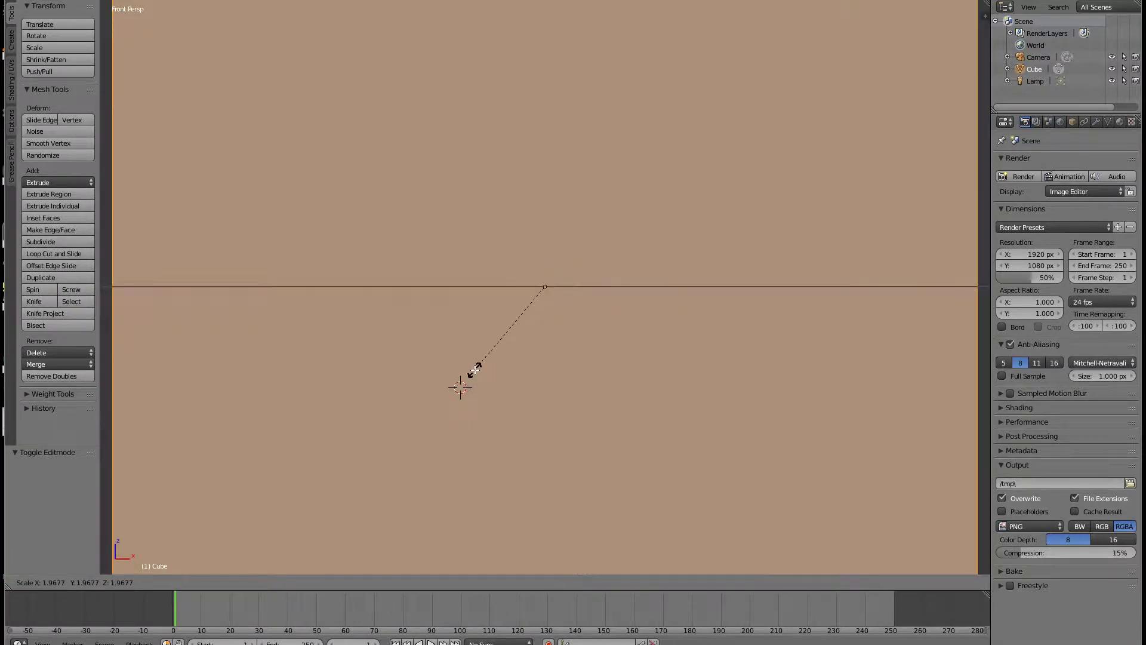
right_click(475, 370)
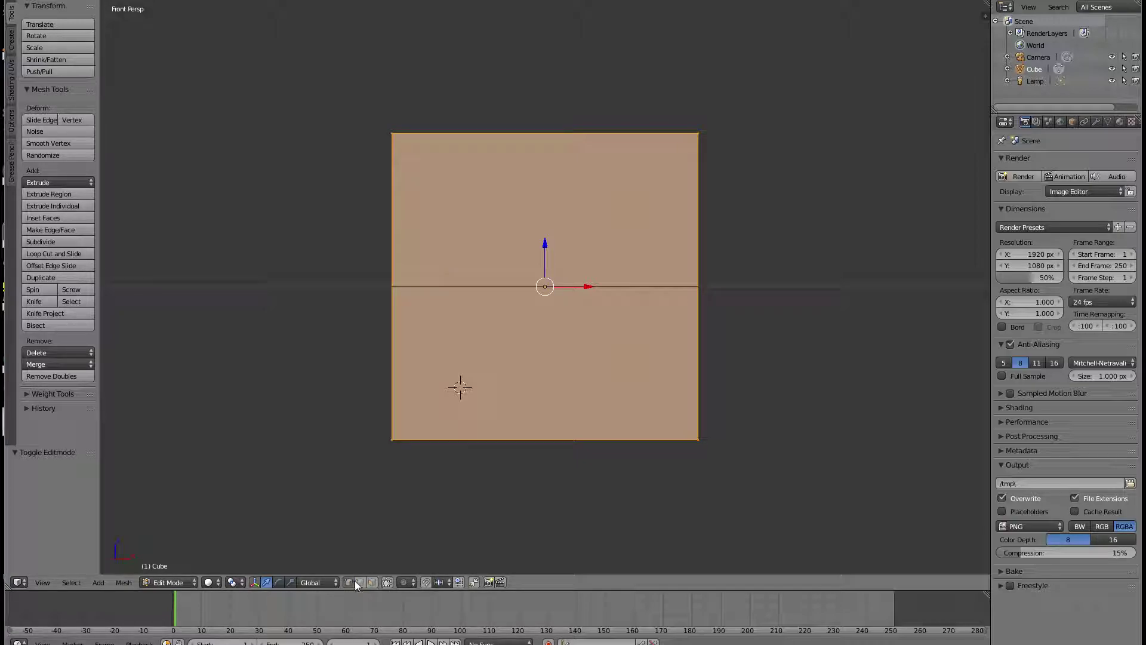
Show the cube in wireframe and move its whole mesh up along Z until its base rests on the ground line.
mouse_move(370, 499)
middle_down()
mouse_move(435, 494)
mouse_move(428, 499)
mouse_move(514, 453)
middle_up()
key(z)
key(KP_1)
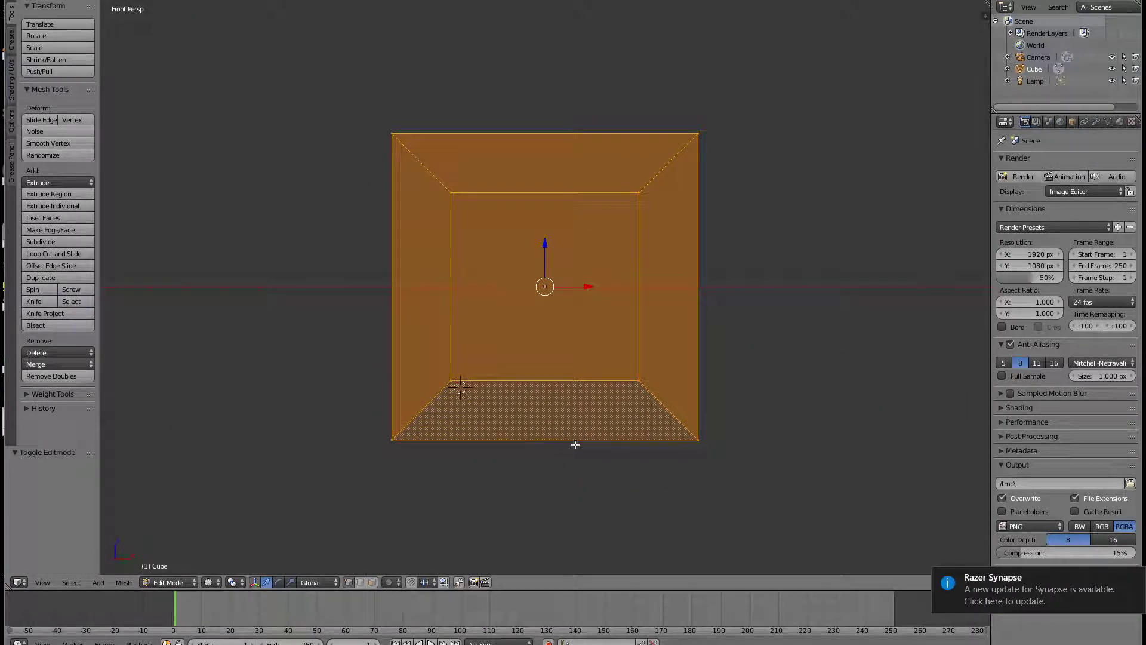
key(g)
key(z)
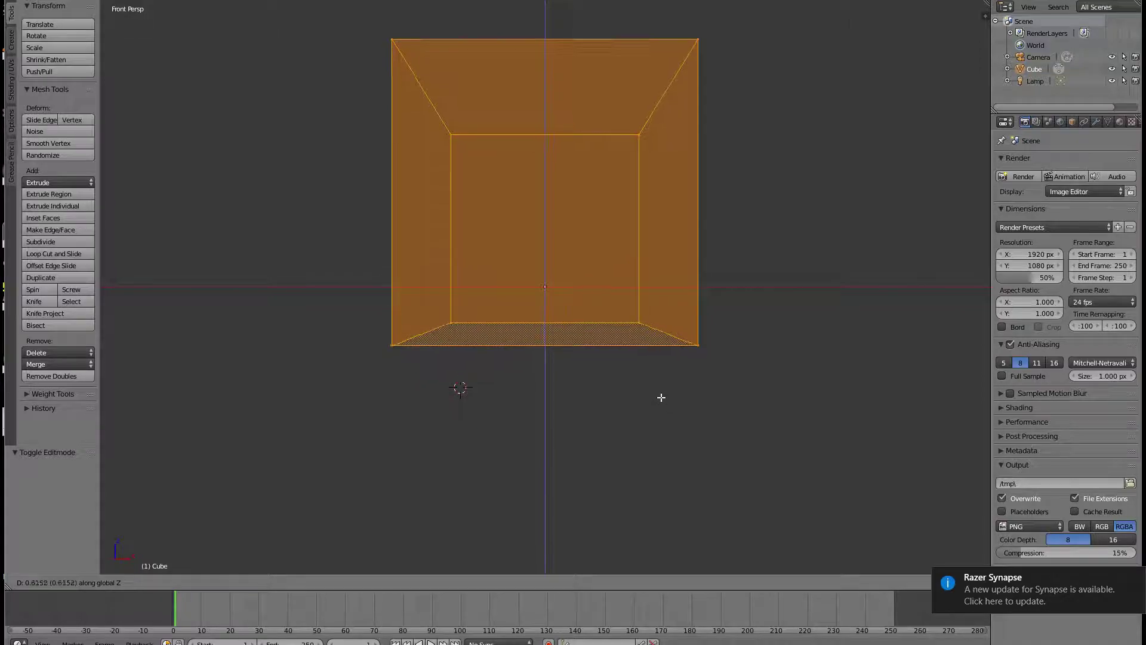
click(621, 367)
key(g)
key(z)
click(619, 359)
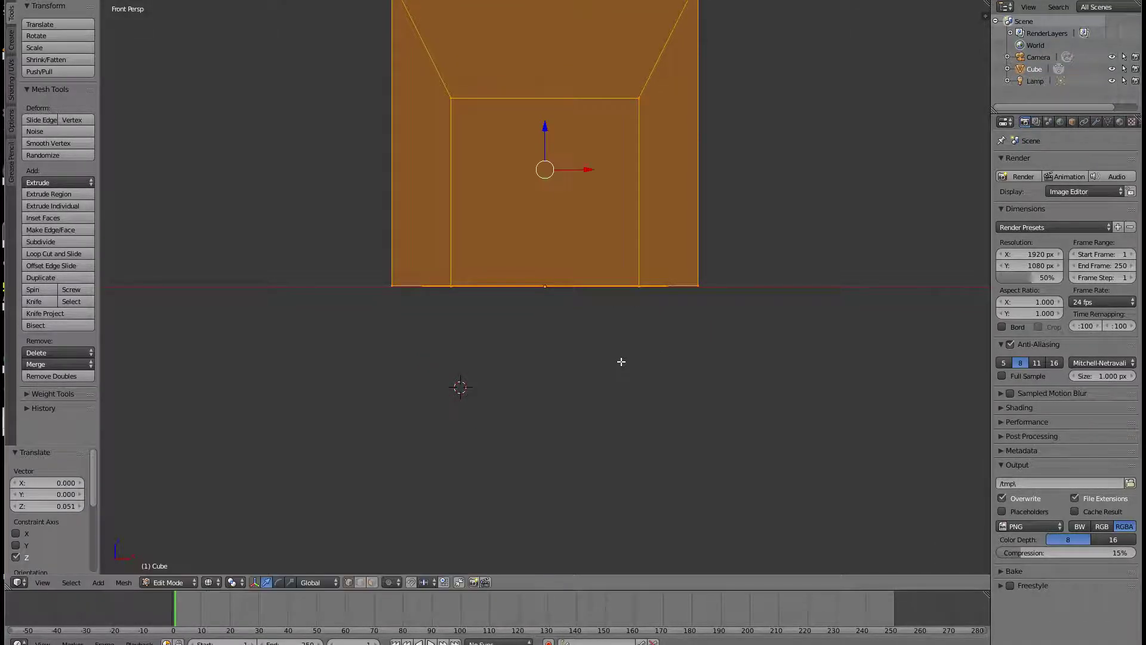
Flatten the cube into a thin slab by scaling it along Y by about 0.098 in the side view.
key(KP_3)
key(s)
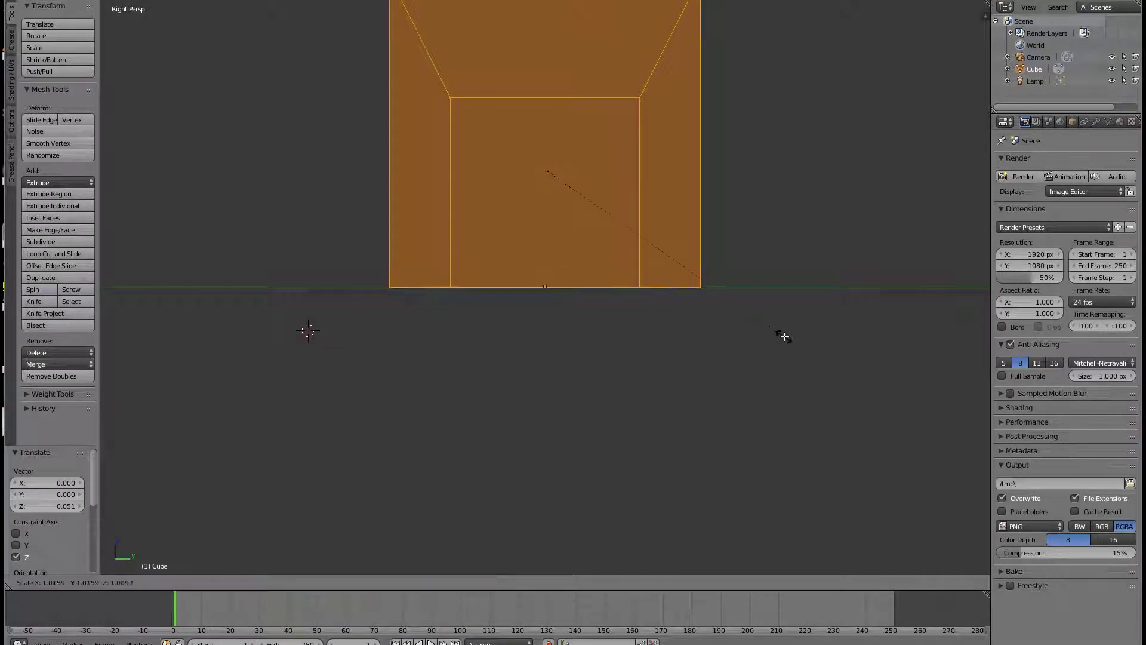
key(y)
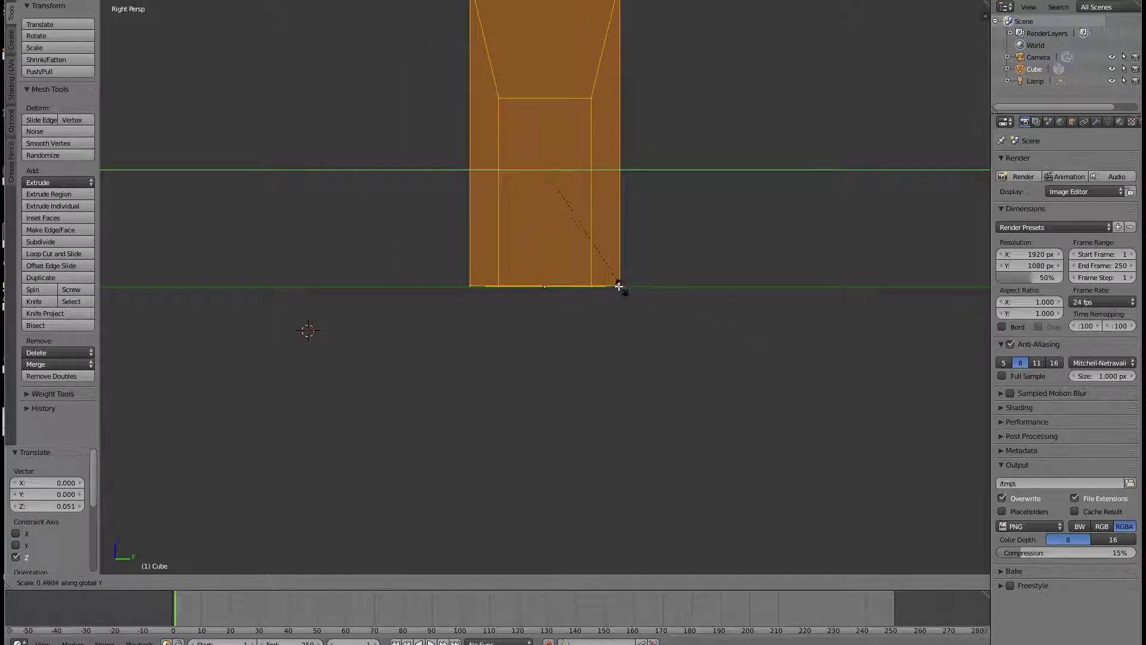
click(542, 195)
In front view, select only the slab's top vertices and raise them about 2.318 units along Z.
key(KP_1)
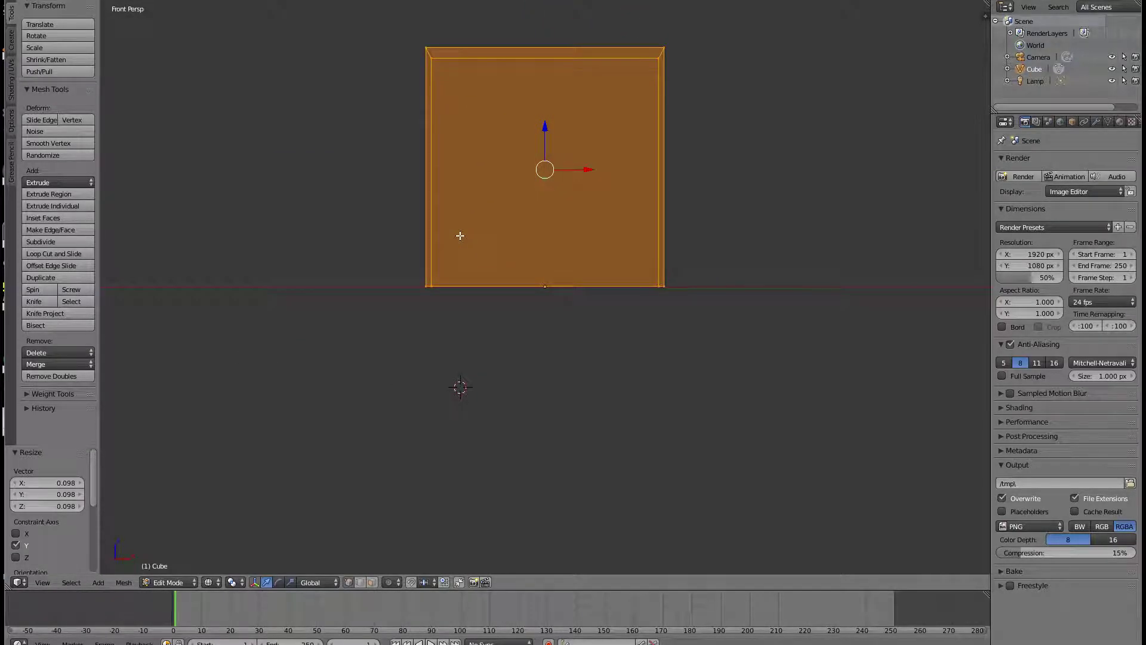
scroll(568, 229, down, 3)
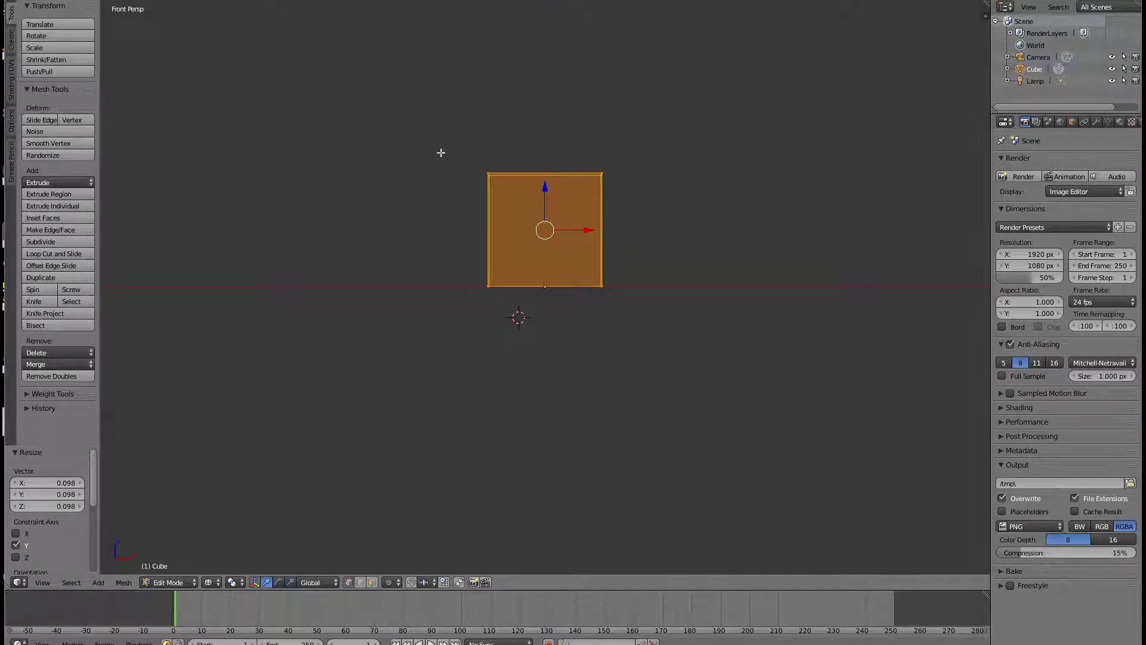
key(a)
key(b)
drag(438, 143, 696, 190)
key(g)
key(z)
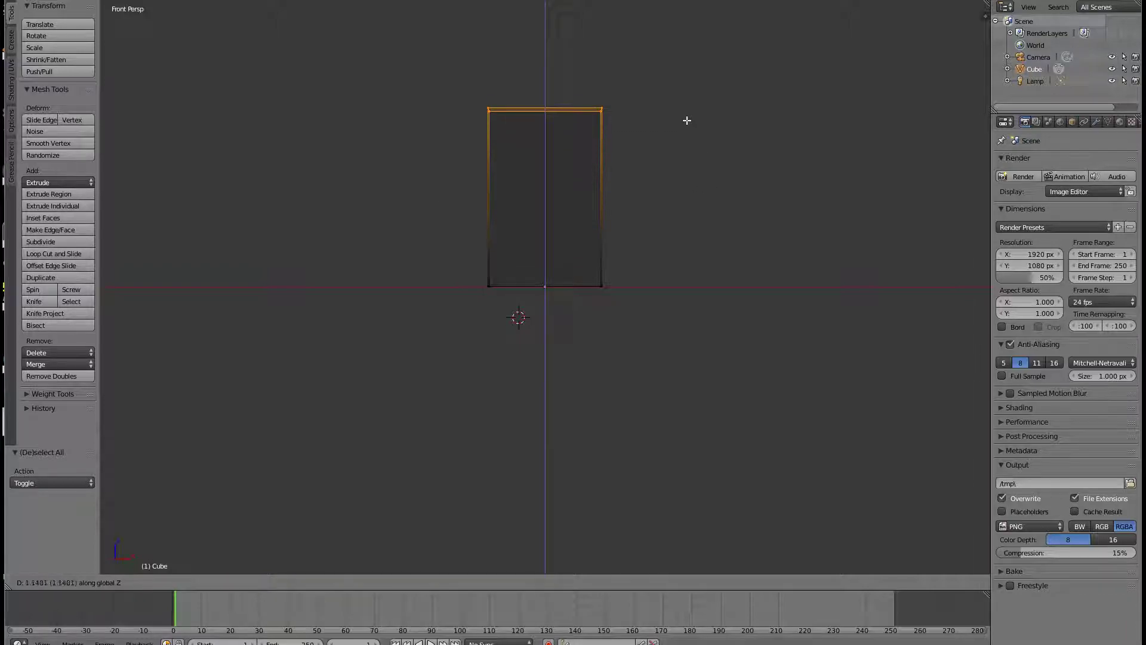
click(690, 61)
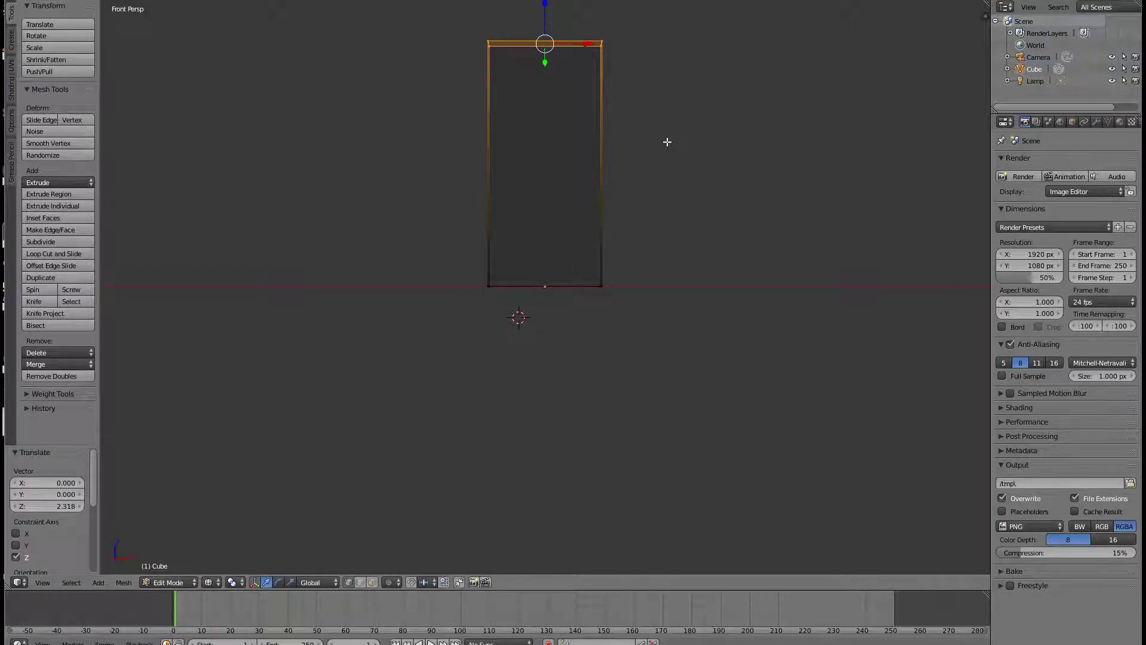
Switch the viewport to an orthographic front view of the slab.
middle_drag(667, 141, 671, 157)
key(KP_1)
key(KP_5)
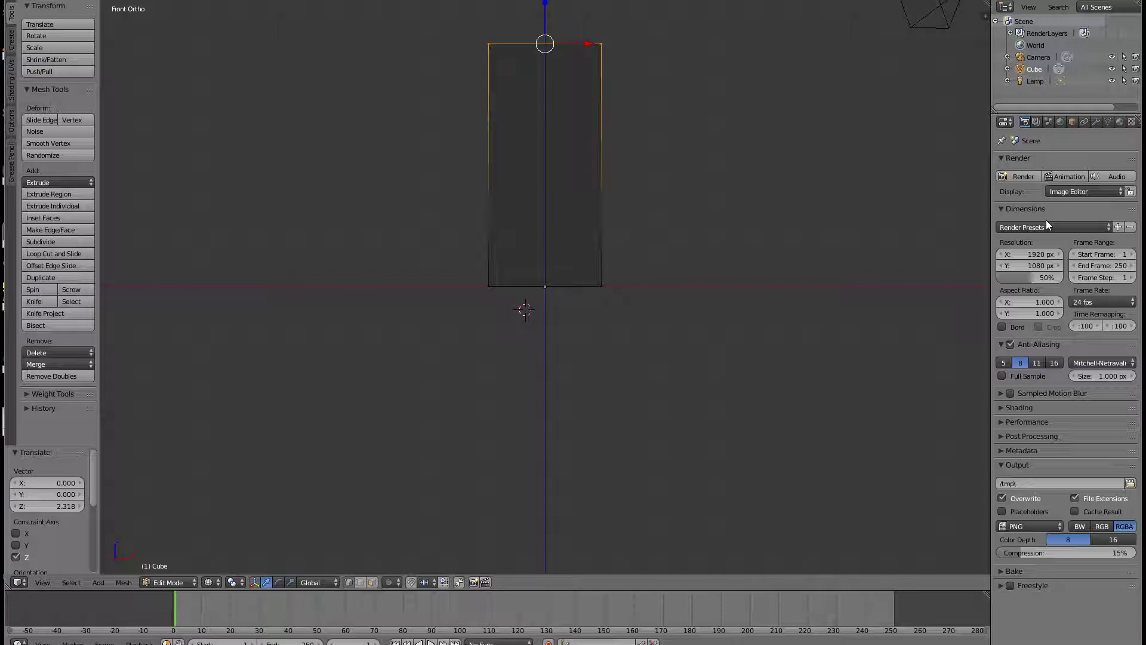
Compare the slab in perspective and orthographic projection, from the front and from an angle.
key(KP_0)
key(KP_0)
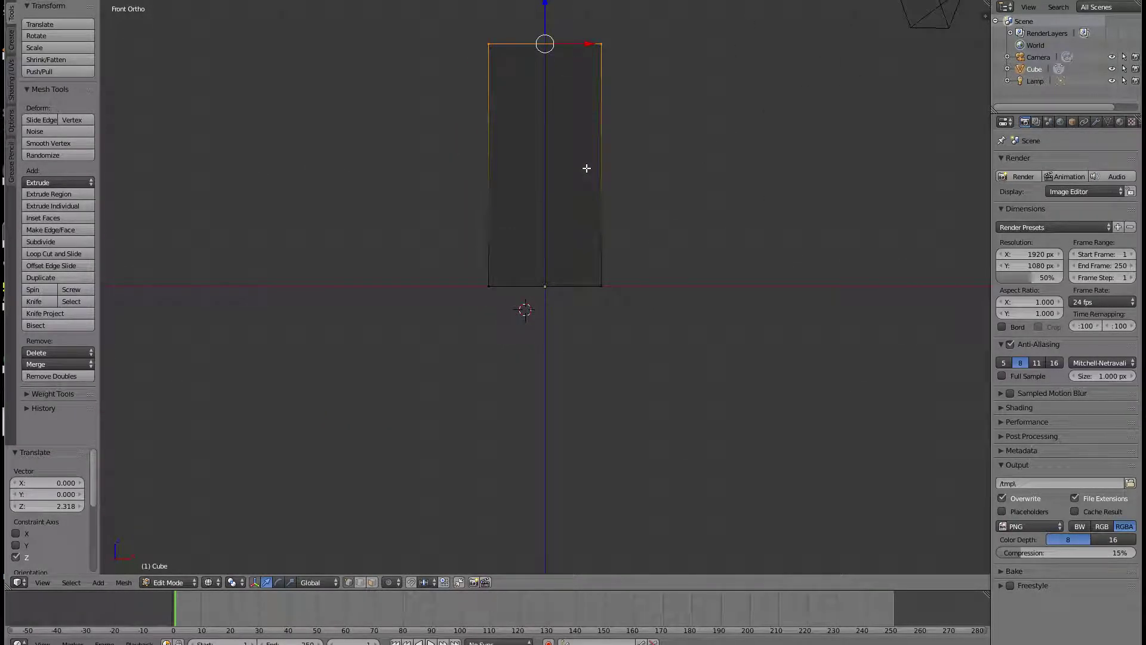
key(KP_5)
key(KP_5)
key(KP_5)
key(KP_5)
key(KP_5)
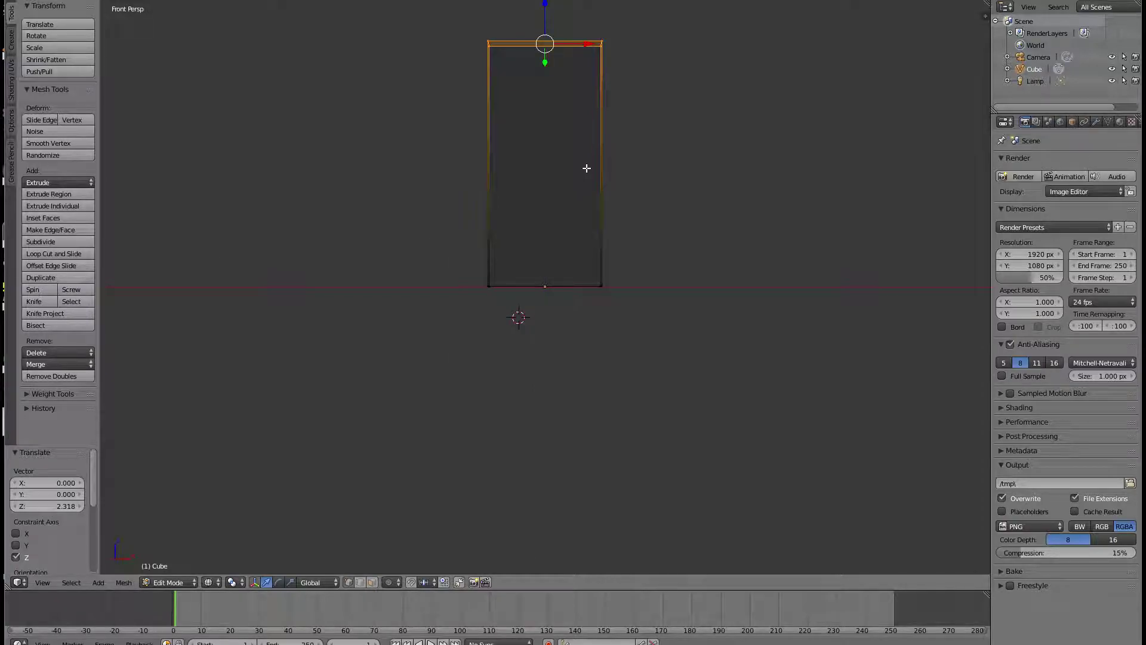
key(KP_5)
key(Left)
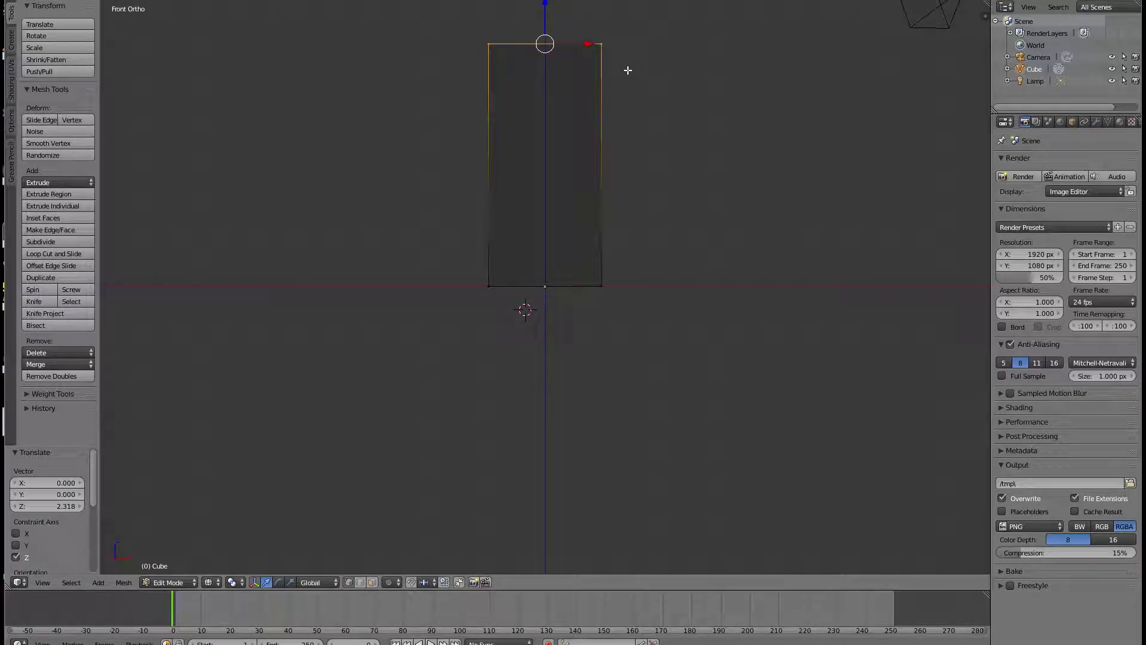
mouse_move(645, 150)
middle_down()
mouse_move(639, 205)
mouse_move(681, 84)
mouse_move(654, 169)
middle_up()
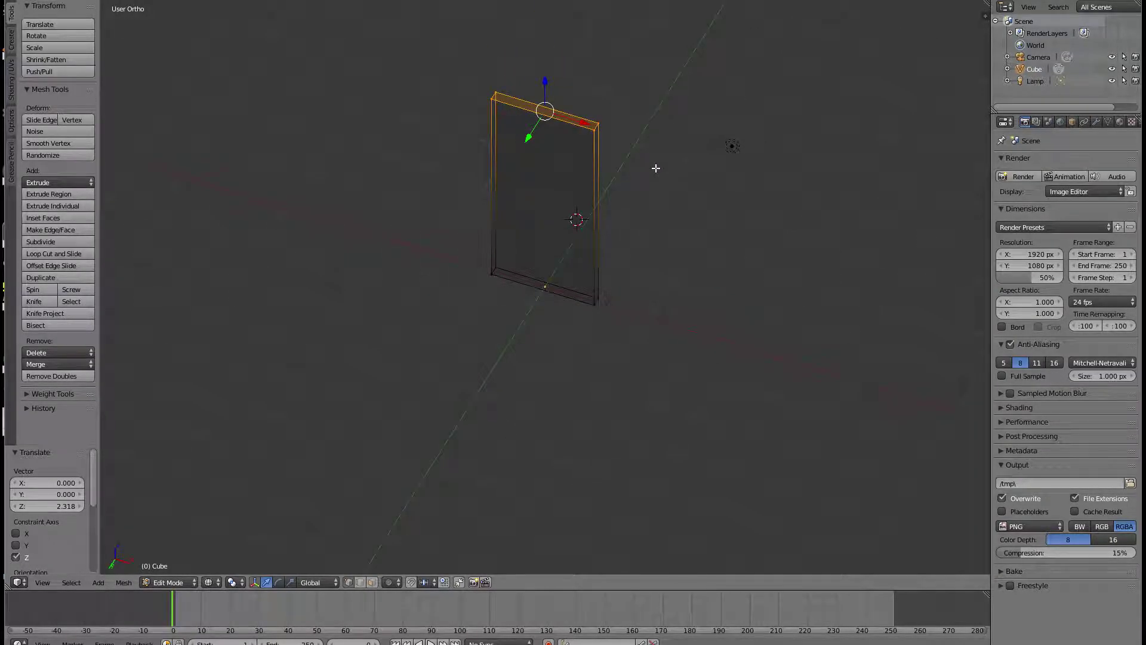
key(KP_1)
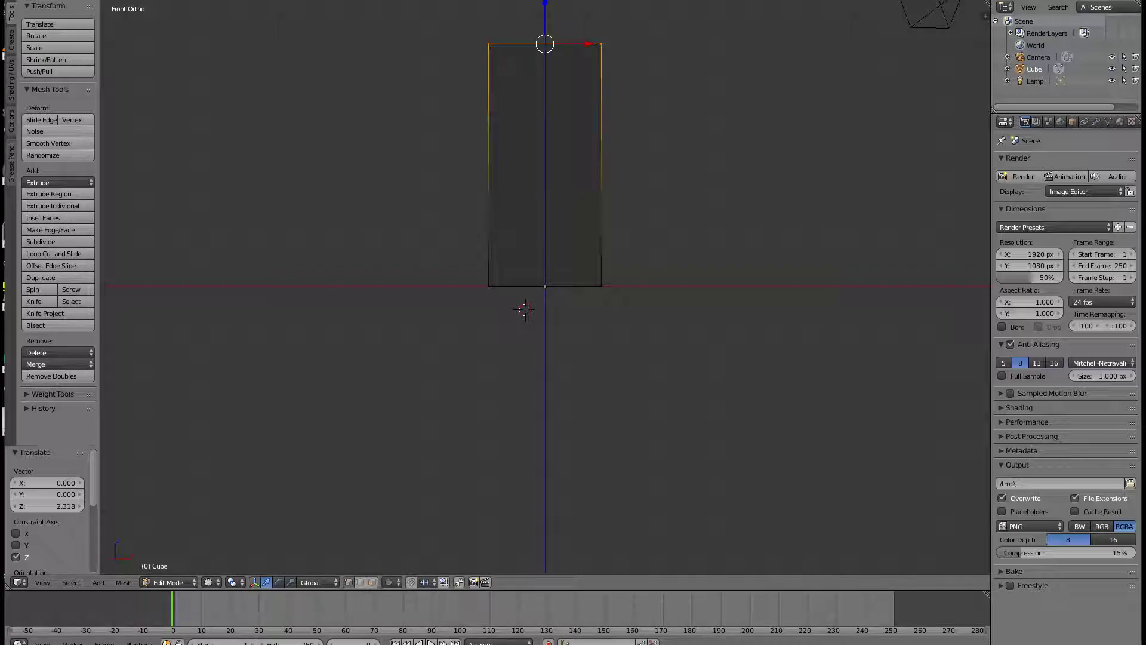
scroll(536, 125, up, 4)
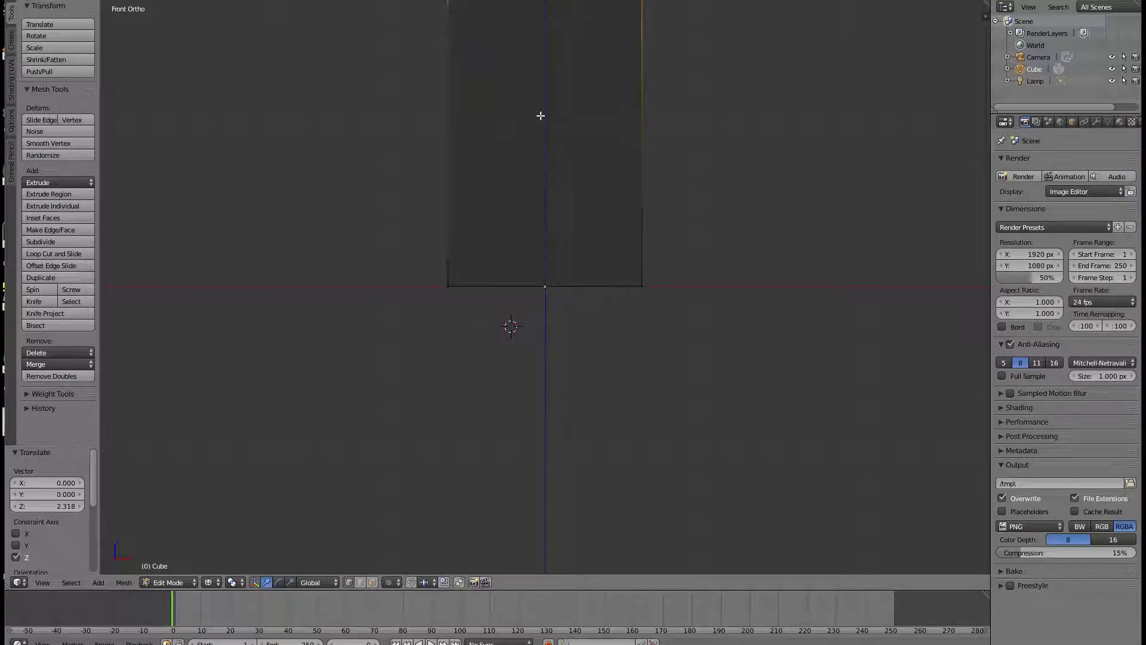
scroll(540, 116, down, 2)
scroll(540, 113, up, 4)
scroll(540, 114, down, 4)
scroll(540, 114, up, 1)
middle_drag(540, 113, 666, 130)
key(KP_1)
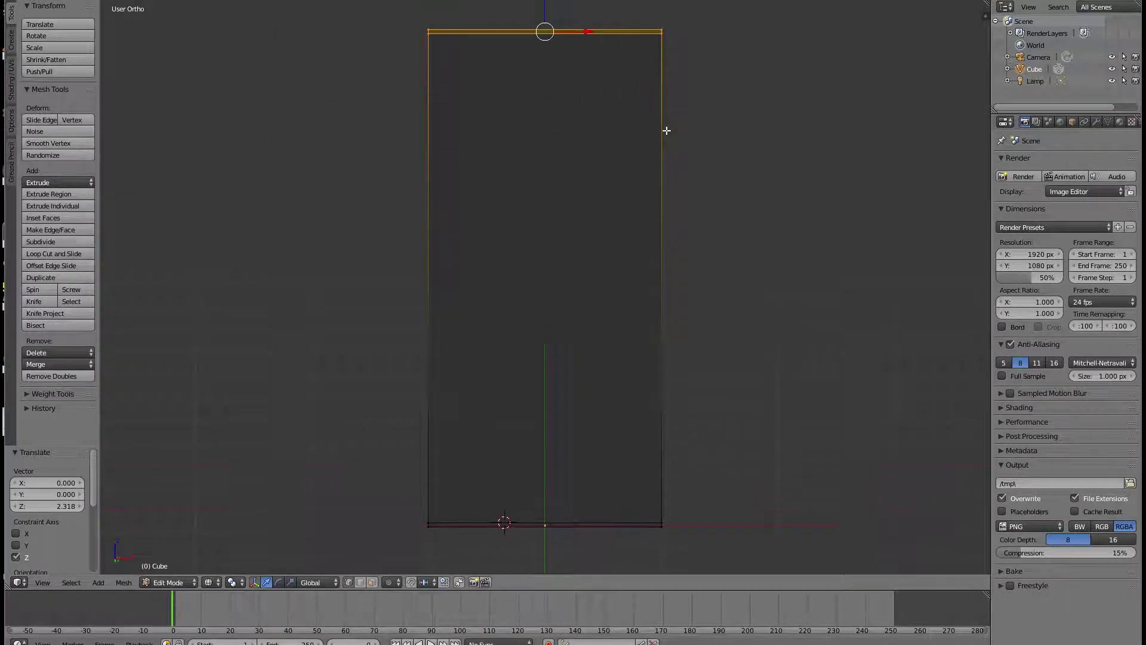
scroll(437, 102, up, 1)
scroll(453, 105, down, 2)
key(a)
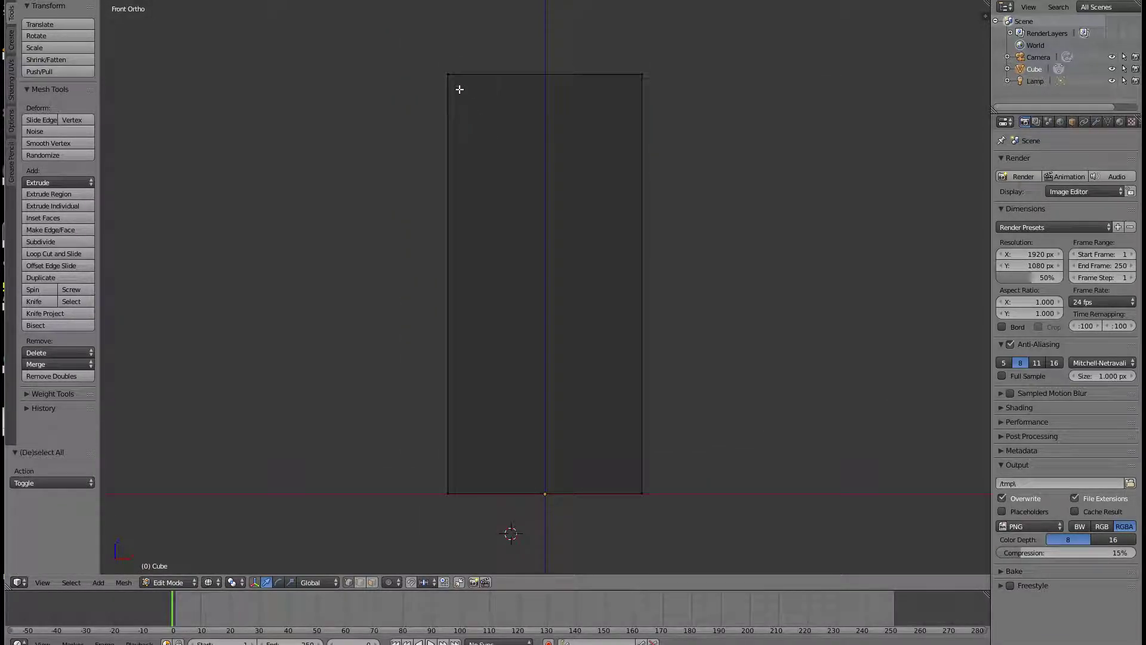
click(450, 73)
right_click(449, 75)
key(Tab)
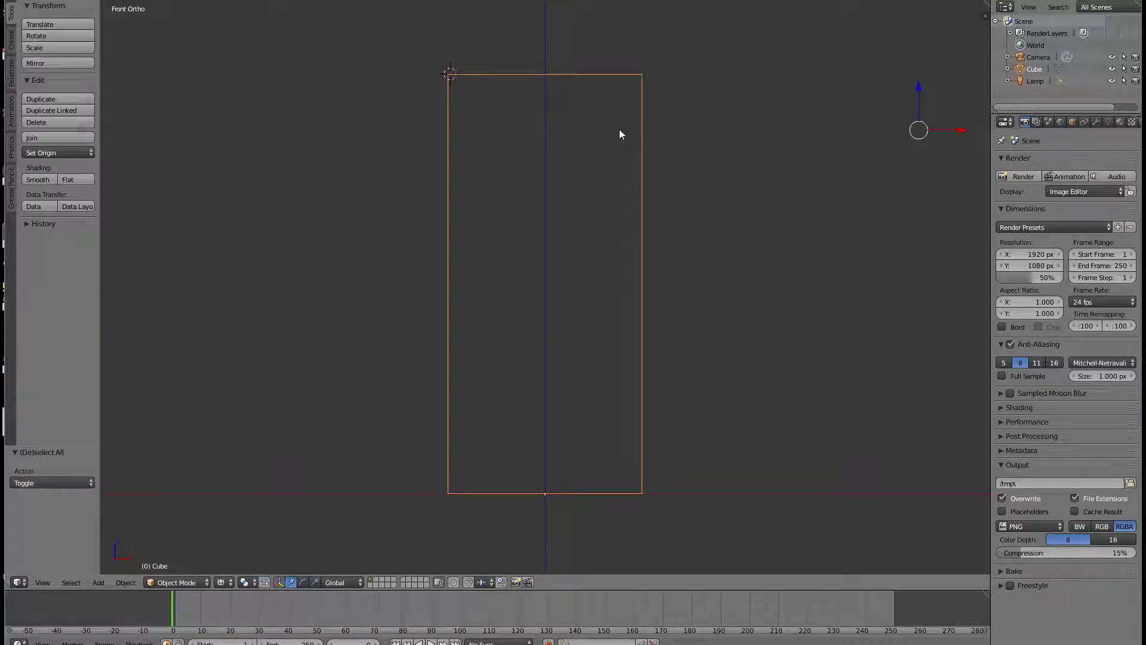
key(Tab)
key(a)
key(a)
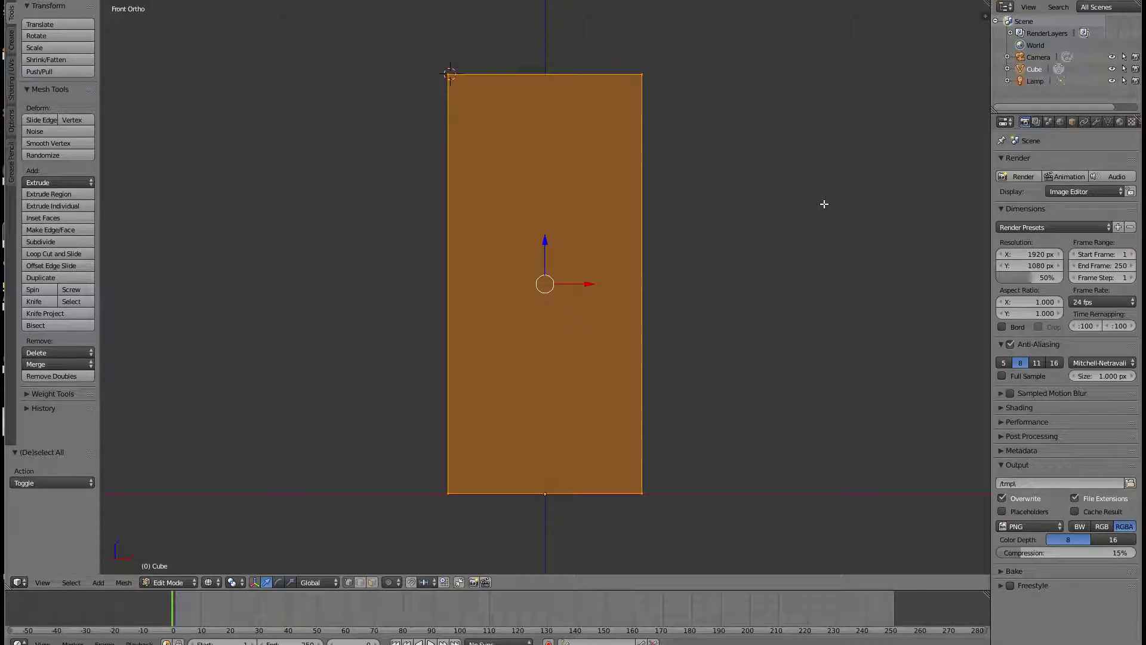
key(e)
right_click(798, 192)
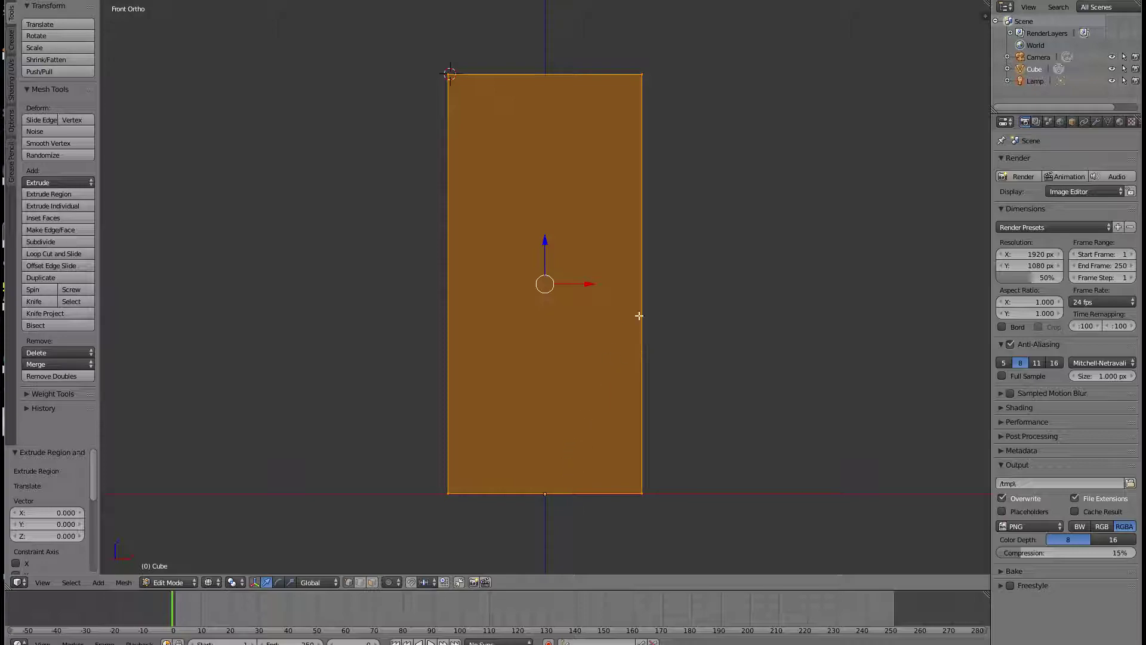
Narrow the slab into a thin upright post by moving its +X side vertices about 1.9 units in the negative X direction.
key(a)
drag(584, 41, 698, 463)
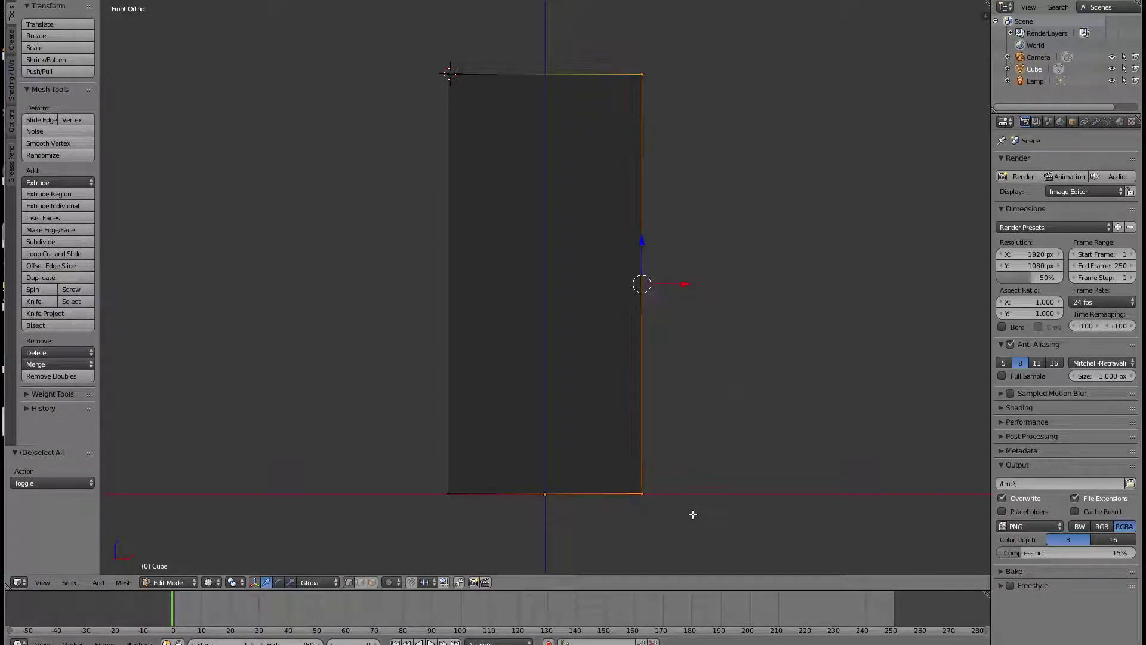
key(g)
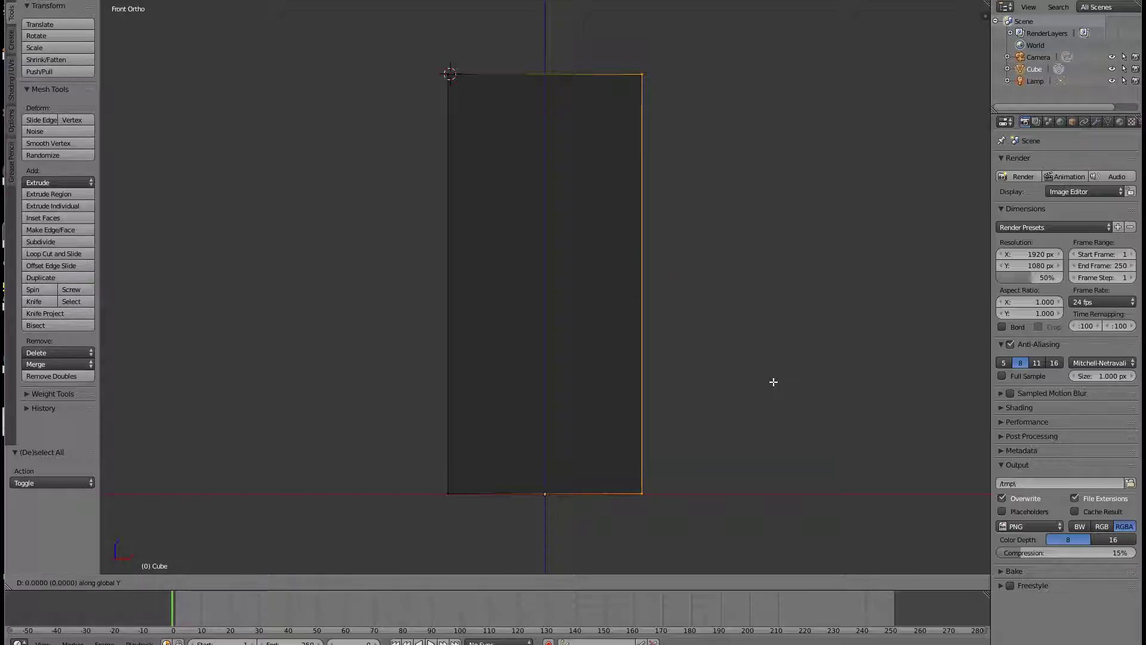
key(x)
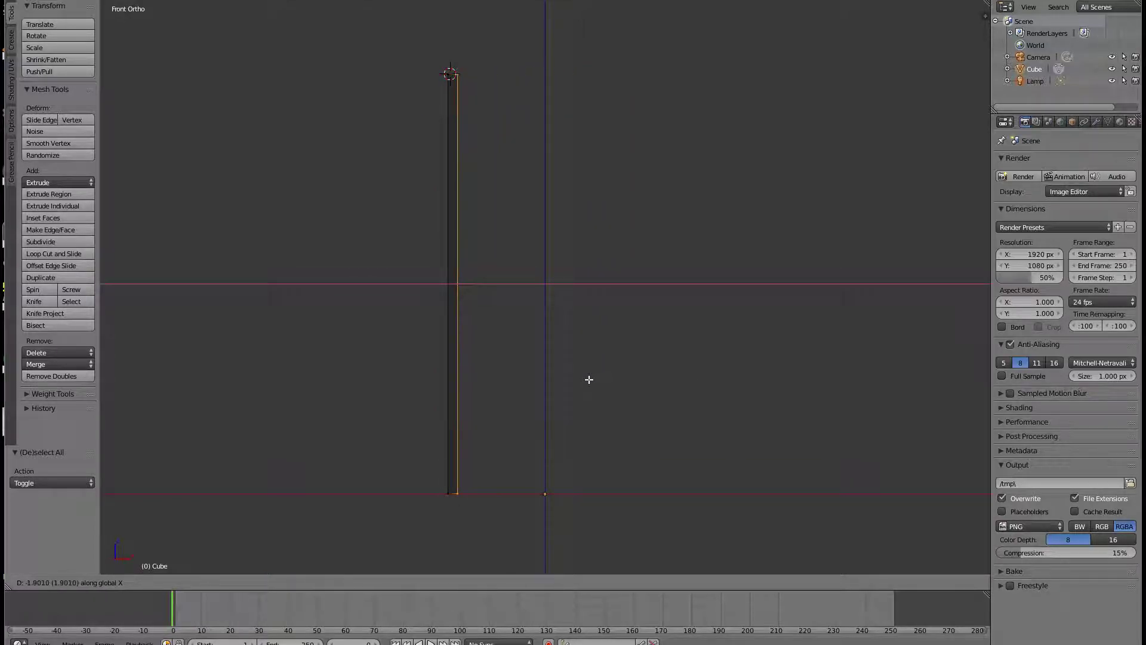
click(589, 379)
key(a)
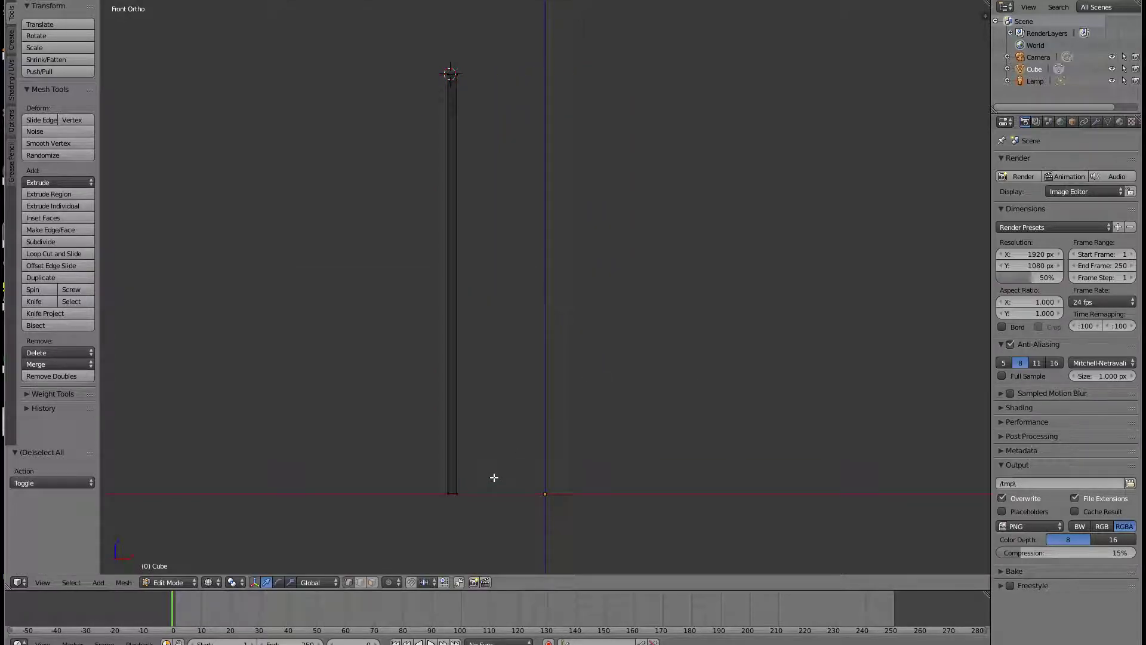
Duplicate the entire post and move the copy about 1.956 units along X.
key(a)
key(shift+d)
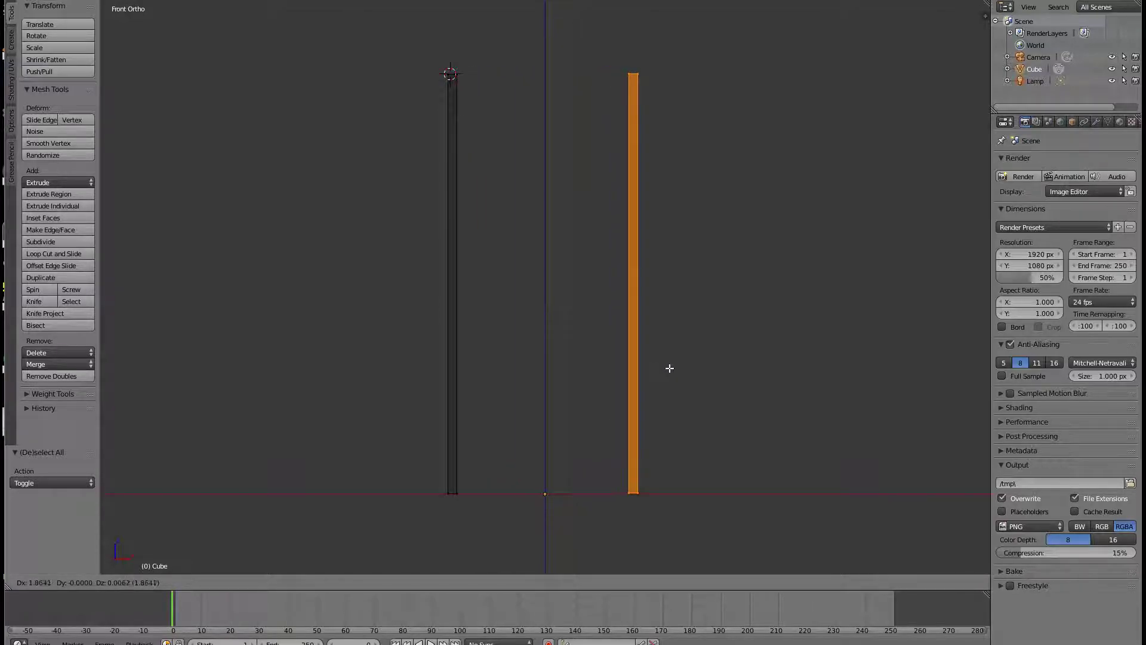
key(g)
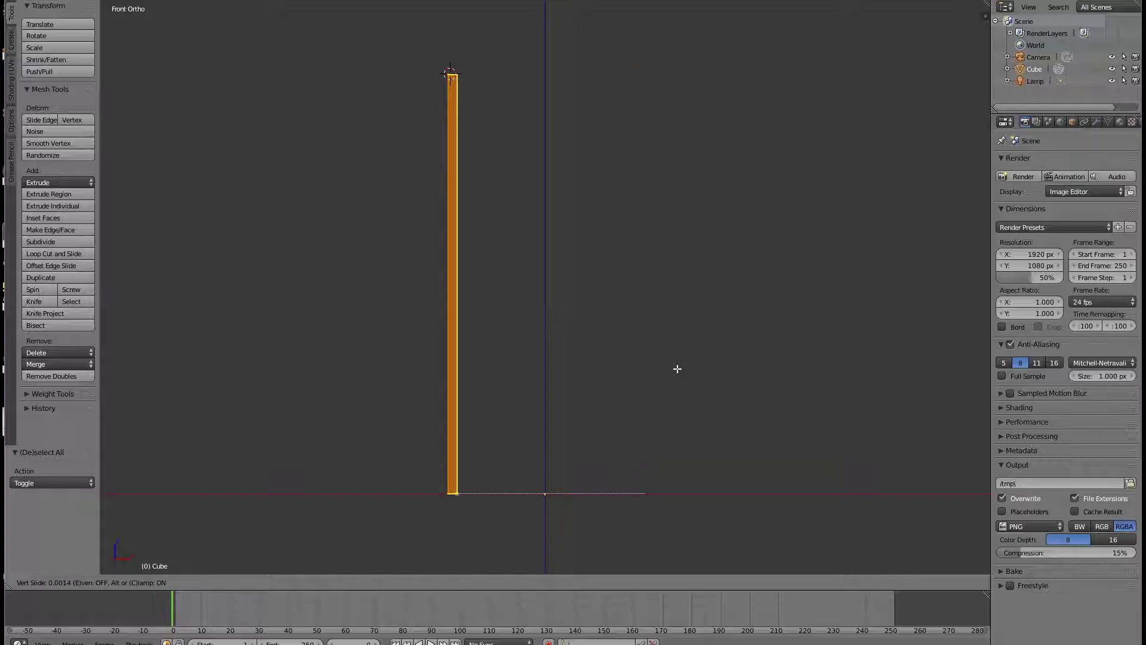
key(Escape)
key(g)
key(x)
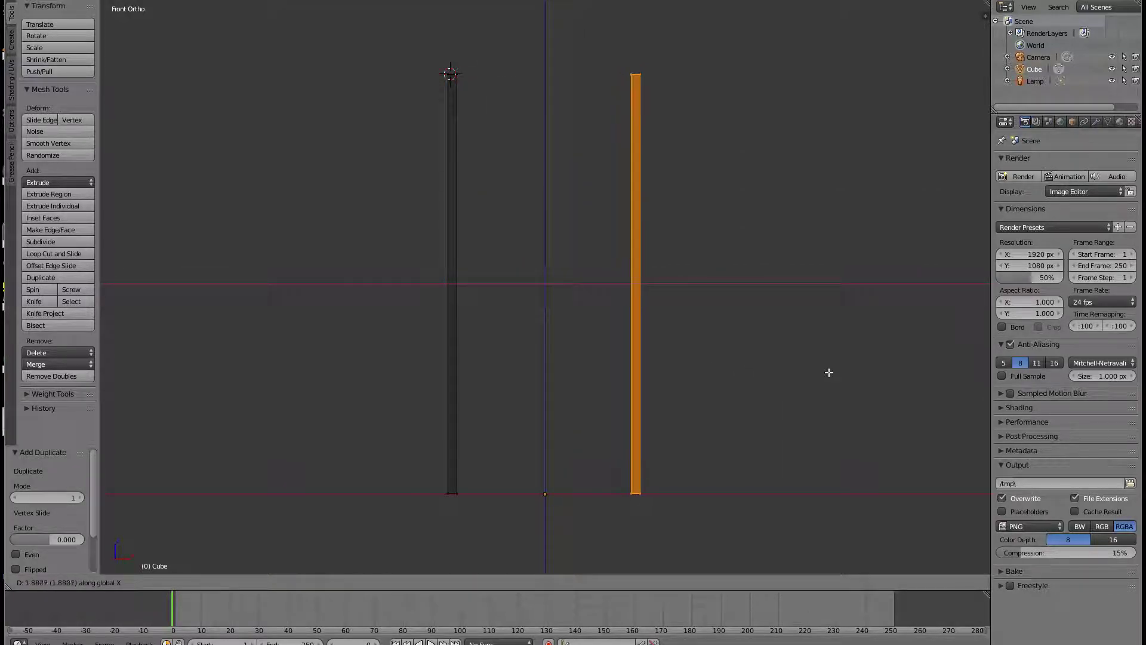
click(834, 372)
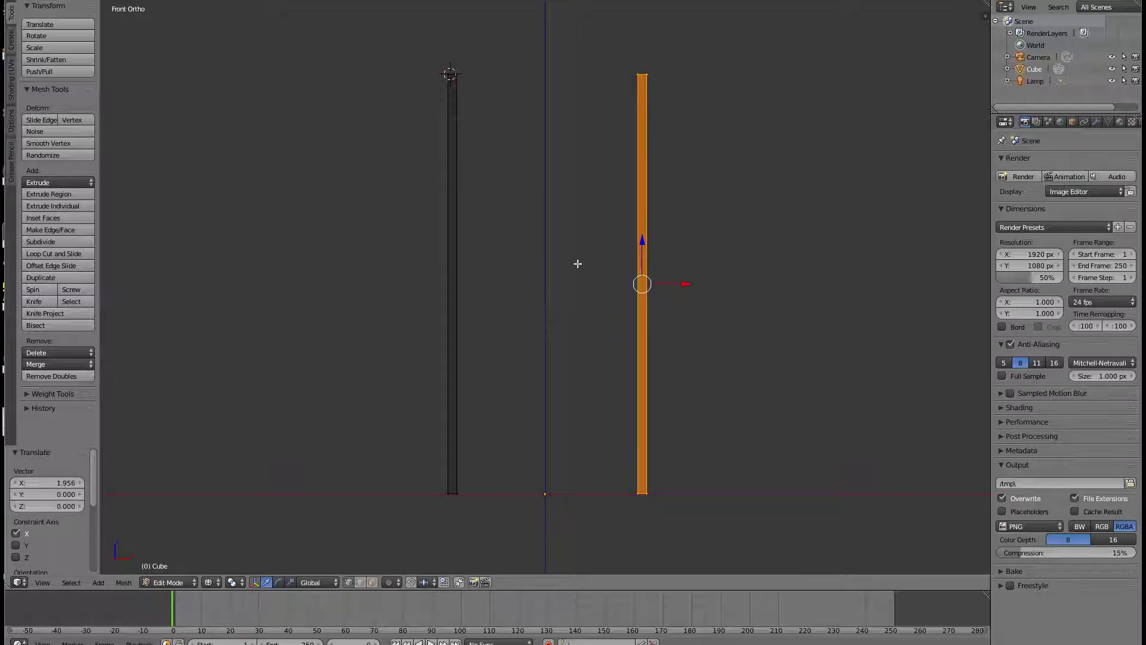
Subdivide both upright posts once.
right_click(454, 74)
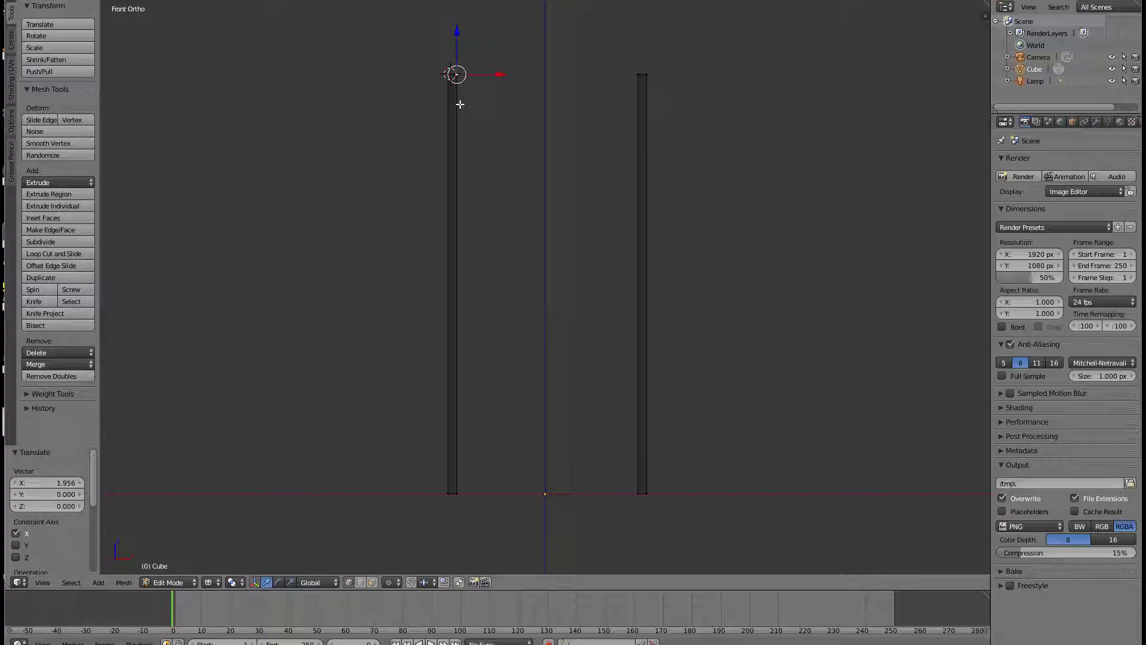
key(ctrl+l)
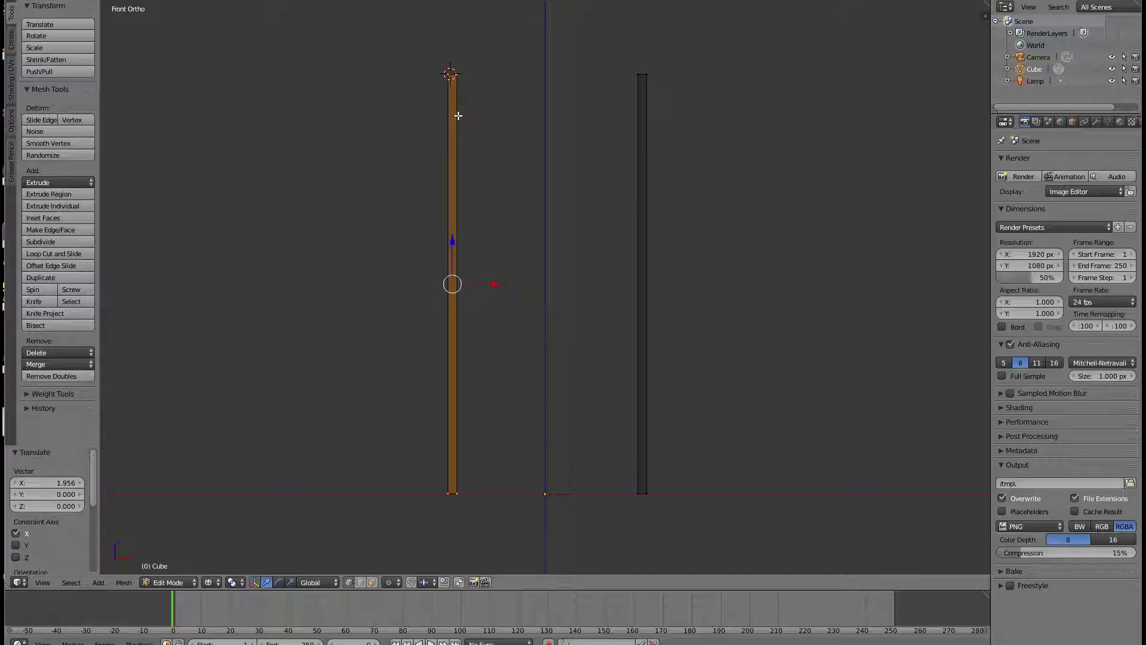
right_click(638, 262)
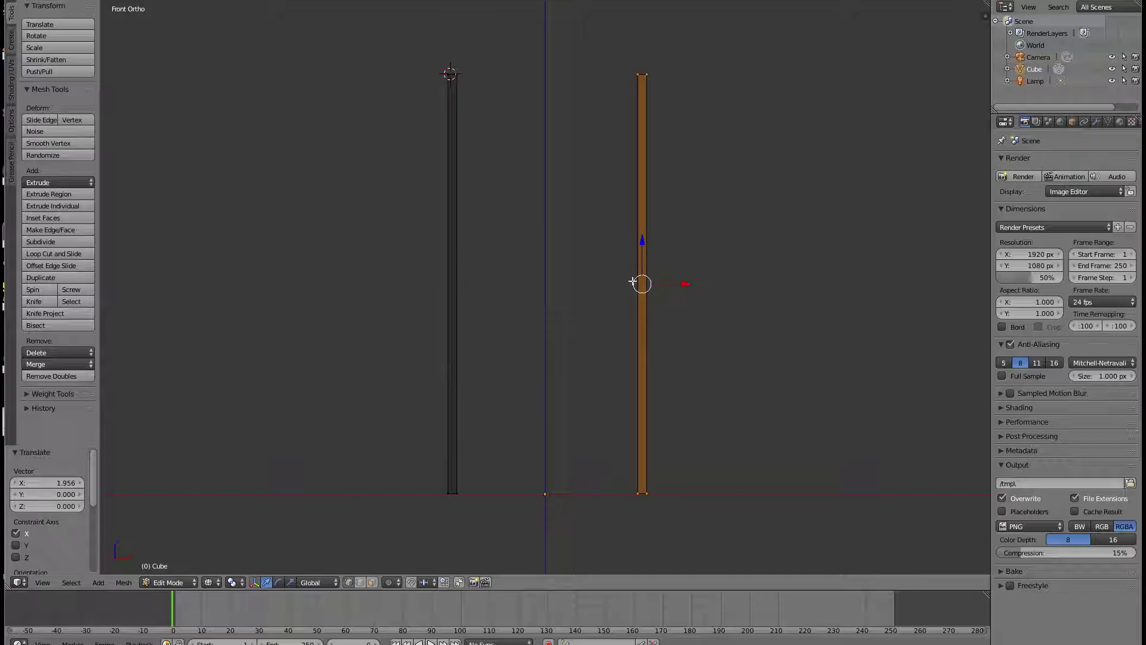
shift+right_click(463, 247)
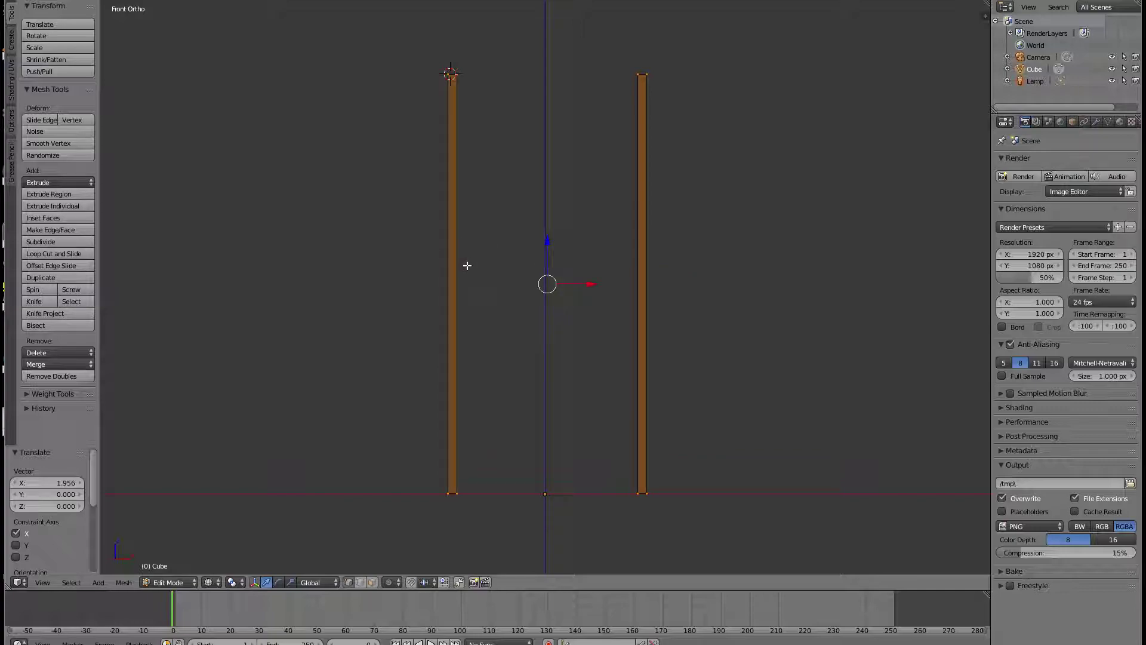
key(w)
click(466, 266)
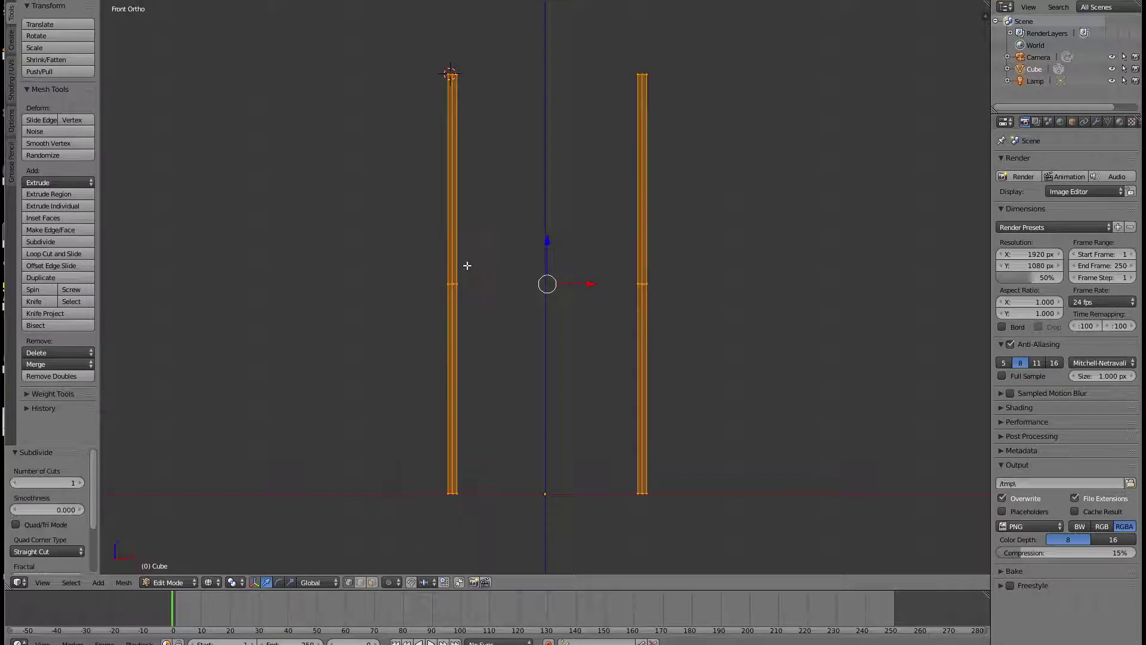
Raise the middle vertices of both posts about 2.067 units along Z to just below their tops.
key(a)
key(b)
drag(437, 276, 694, 308)
key(g)
key(z)
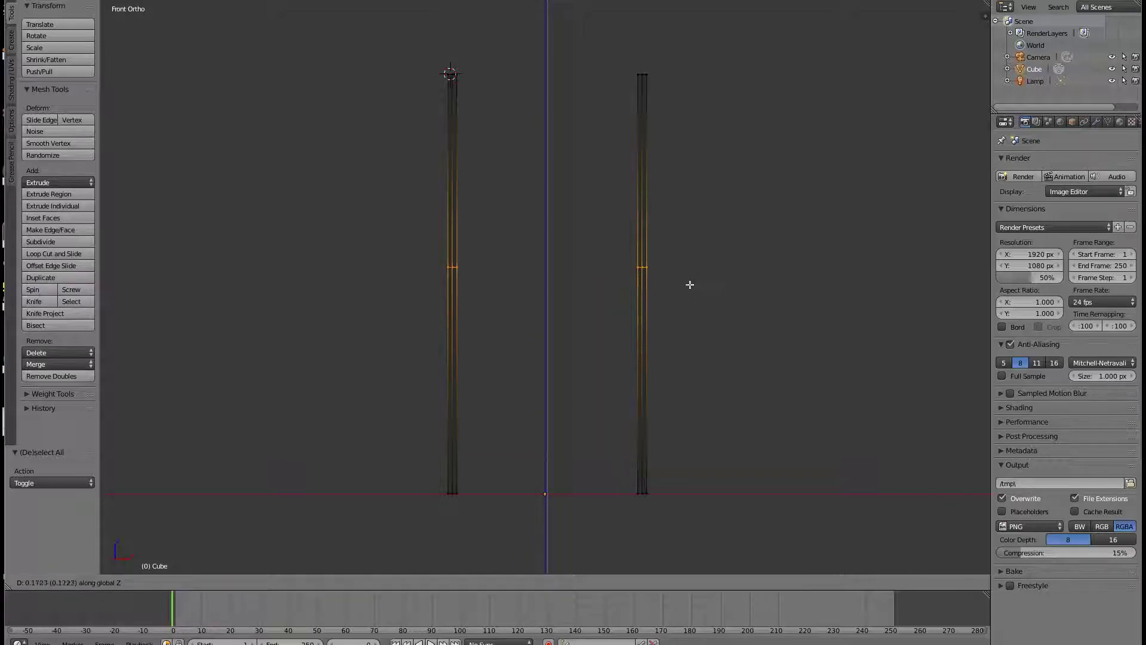
click(688, 108)
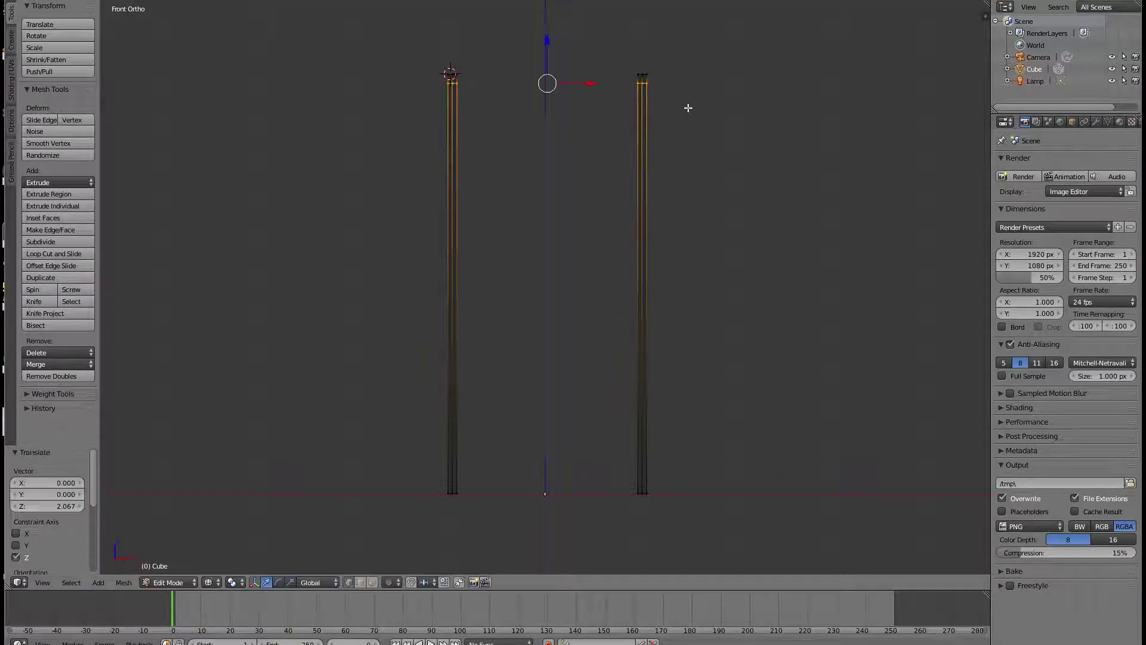
Try to select the short edges near the top of the -X post in edge selection mode.
middle_drag(435, 112, 486, 120)
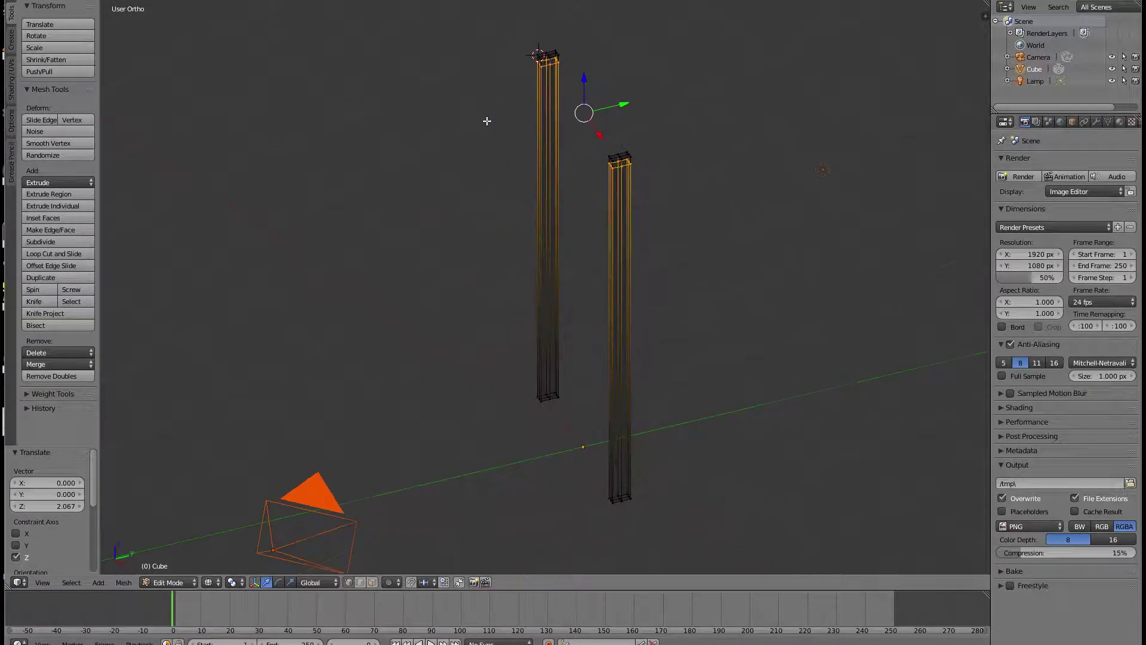
right_click(542, 61)
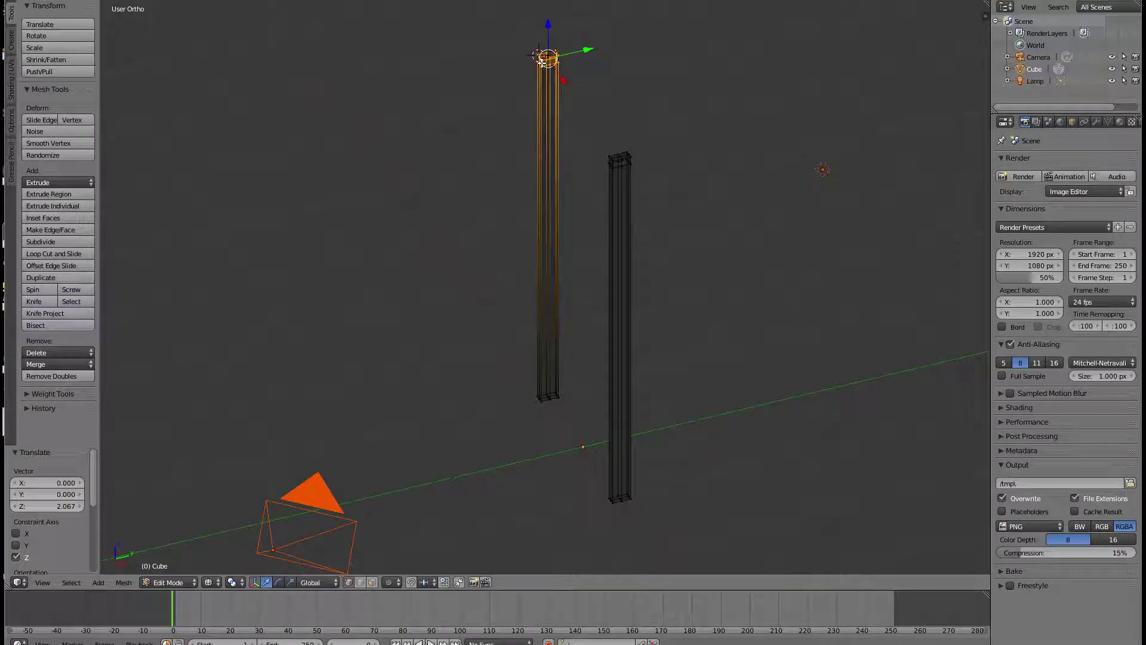
scroll(545, 57, up, 2)
key(a)
middle_drag(563, 35, 567, 55)
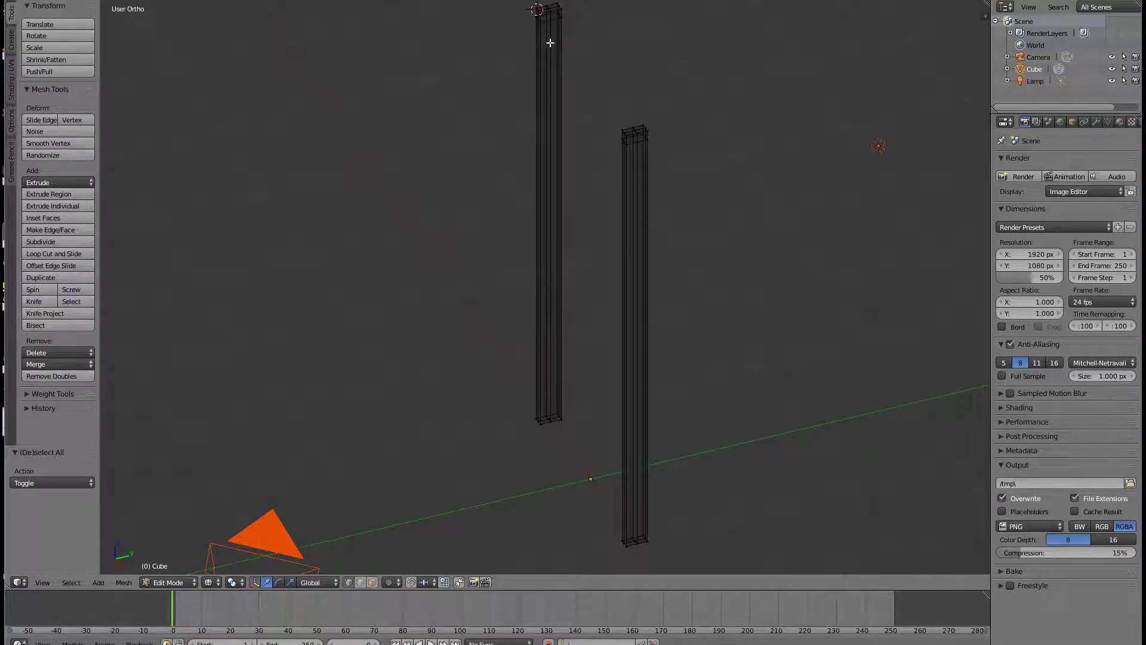
right_click(538, 17)
right_click(541, 17)
click(360, 582)
scroll(544, 225, up, 1)
shift+scroll(557, 199, up, 7)
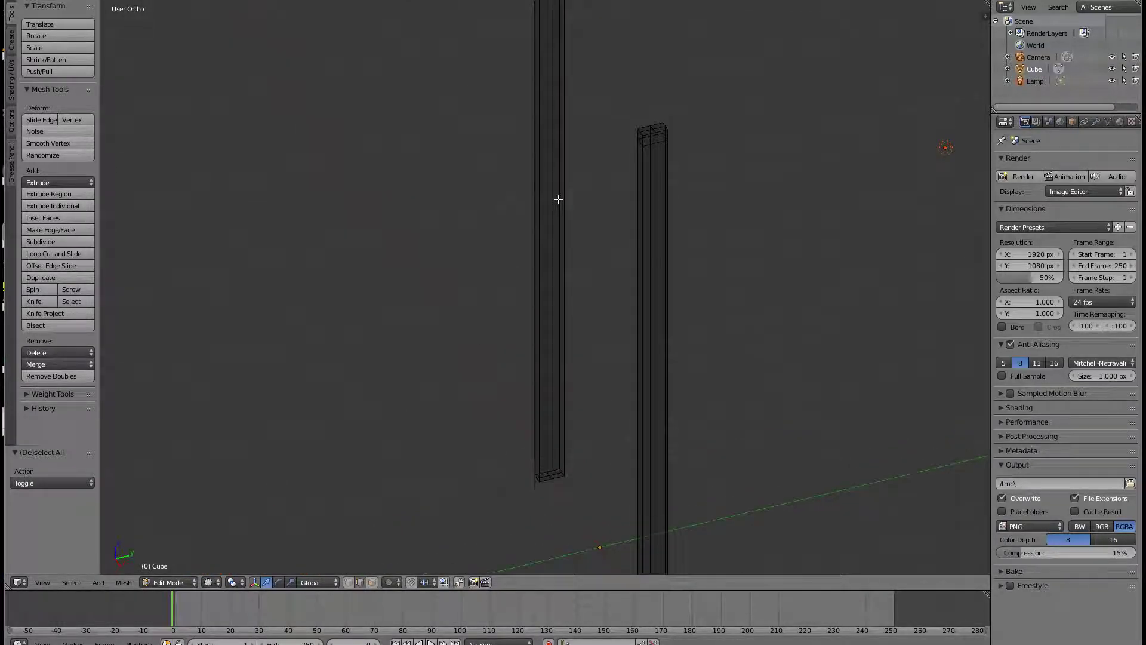
shift+scroll(562, 192, up, 6)
right_click(539, 160)
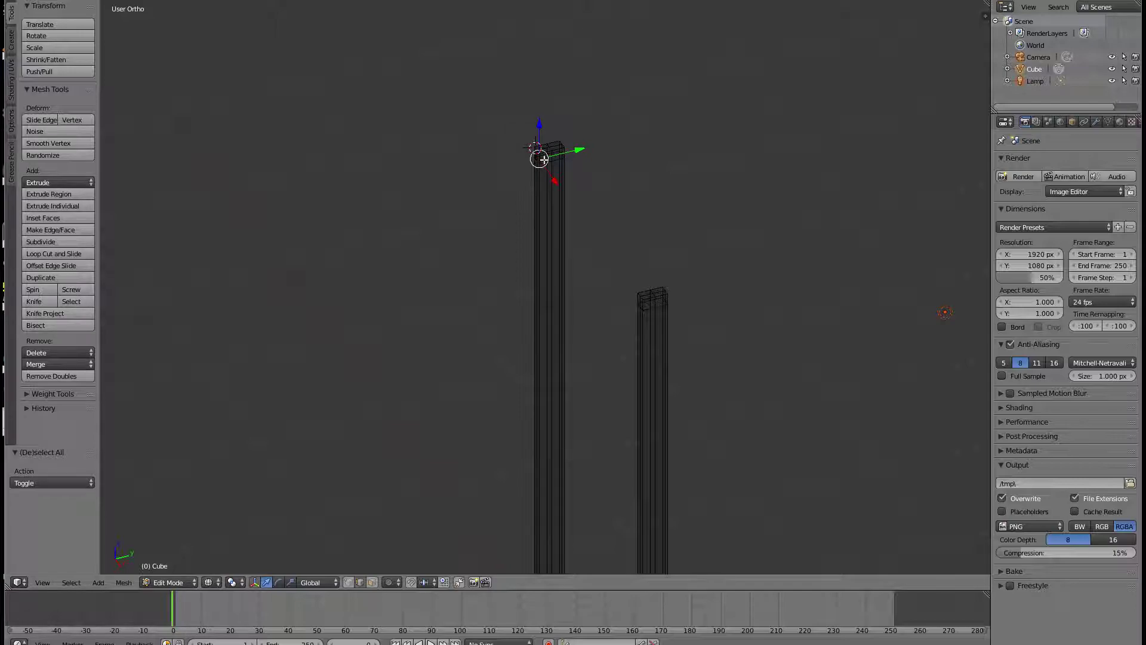
right_click(565, 154)
right_click(542, 158)
shift+right_click(551, 156)
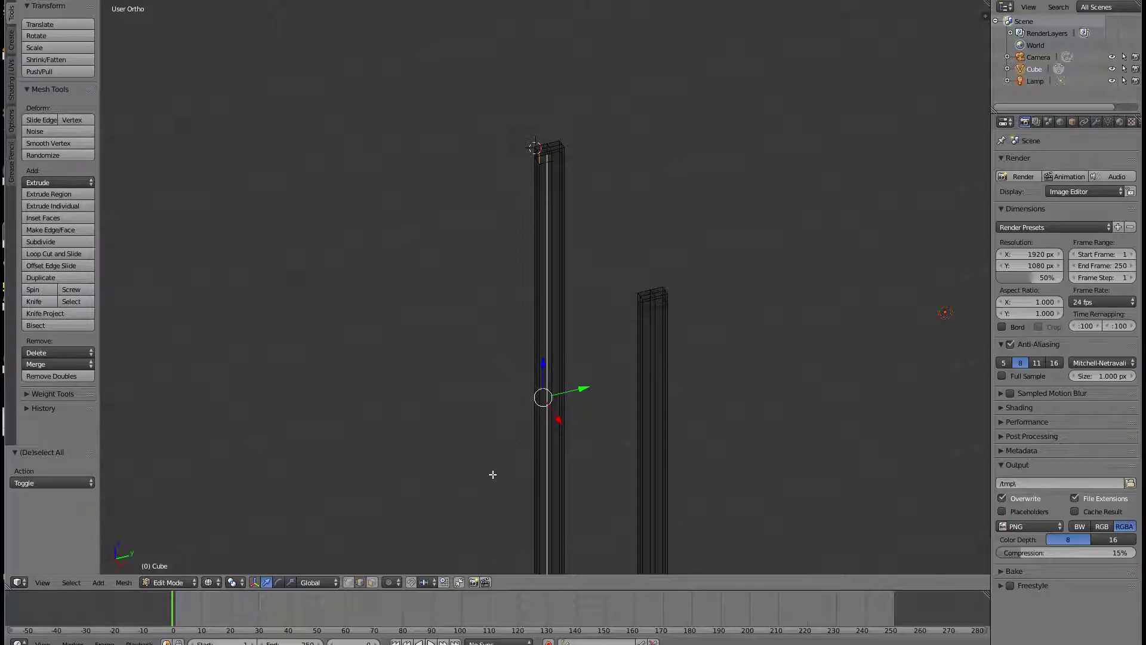
Switch to solid shading and remove doubles from the entire mesh with a merge distance of 0.0001.
key(z)
right_click(544, 156)
middle_drag(545, 227, 566, 310)
key(a)
key(a)
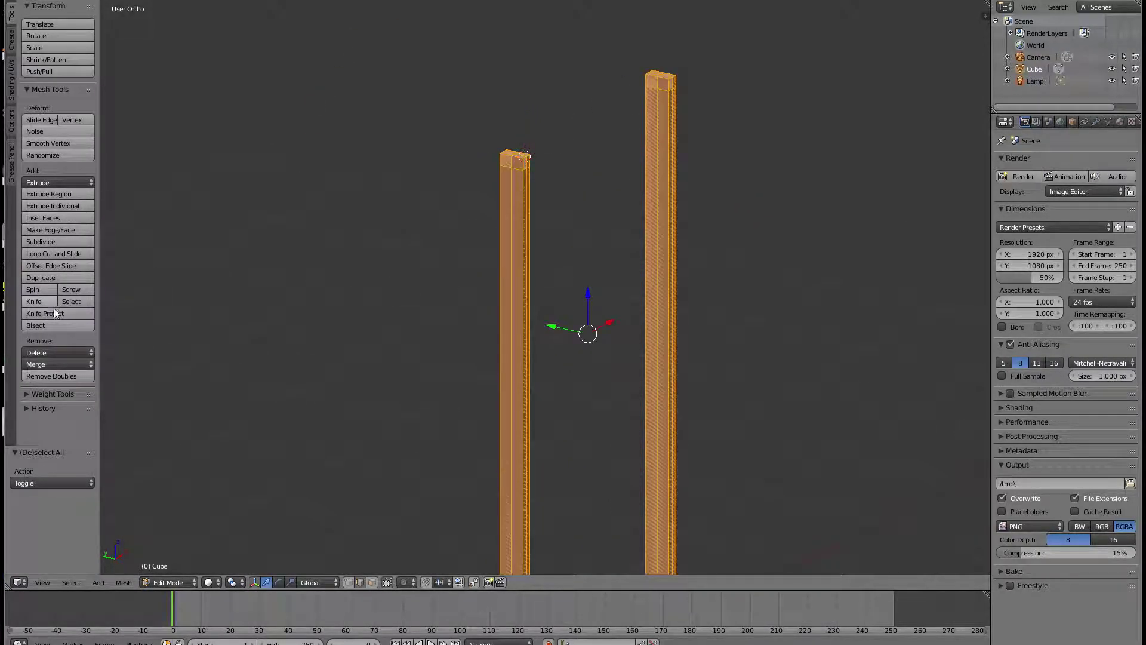
click(60, 376)
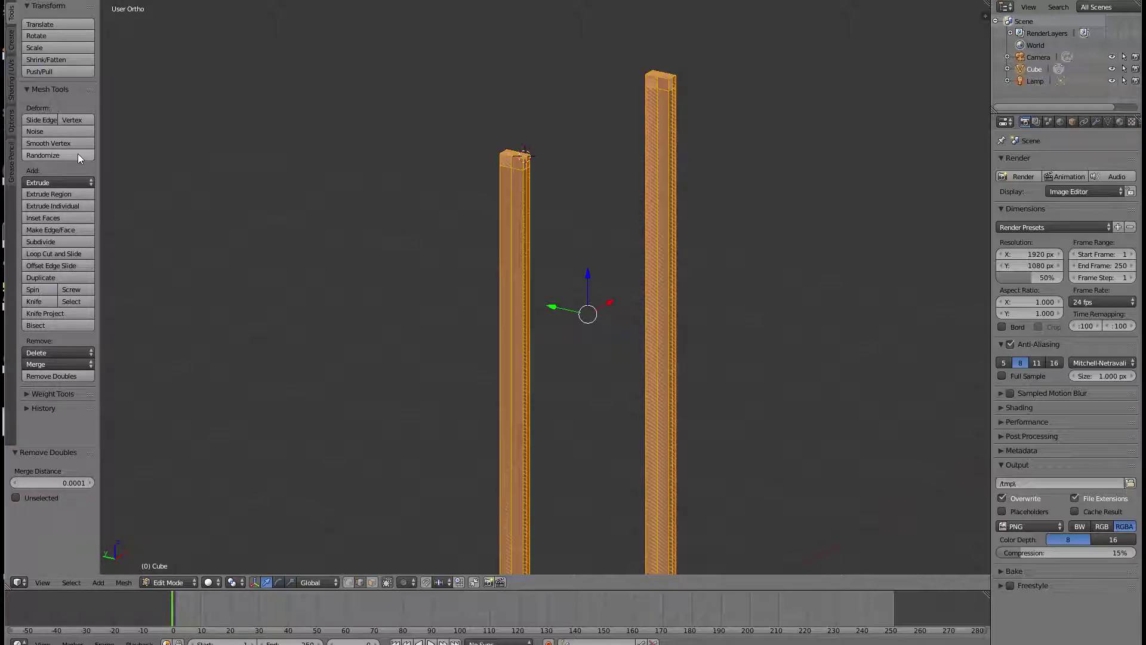
Search the available commands for a way to recalculate the normals in Edit Mode and Object Mode.
key(space)
text(reca)
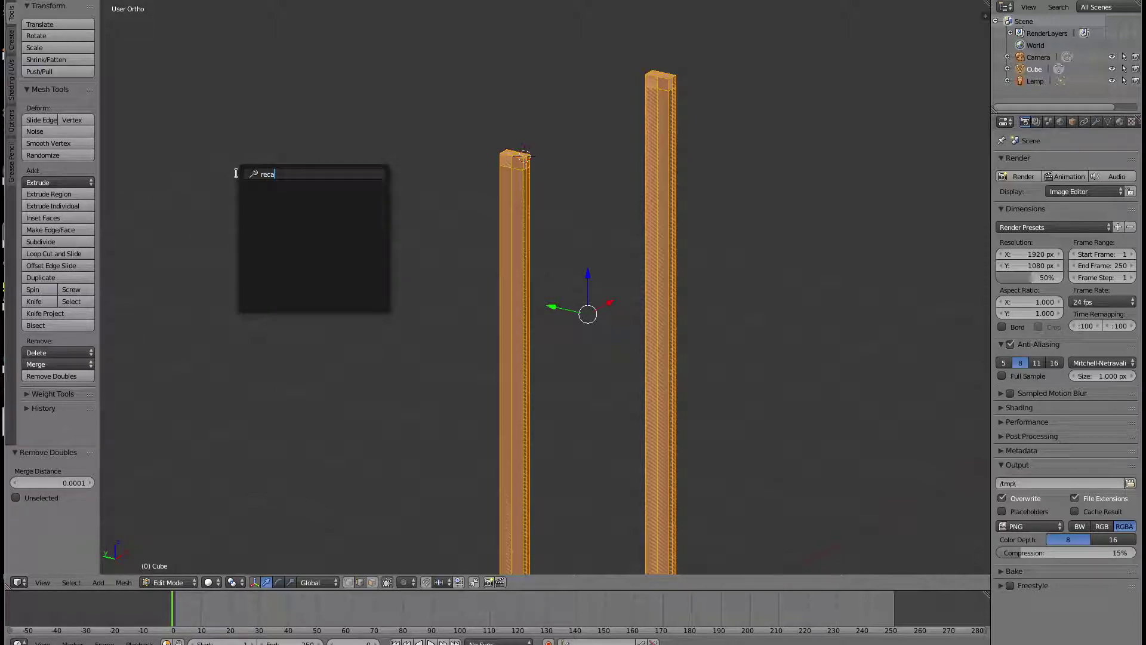
key(Escape)
key(Tab)
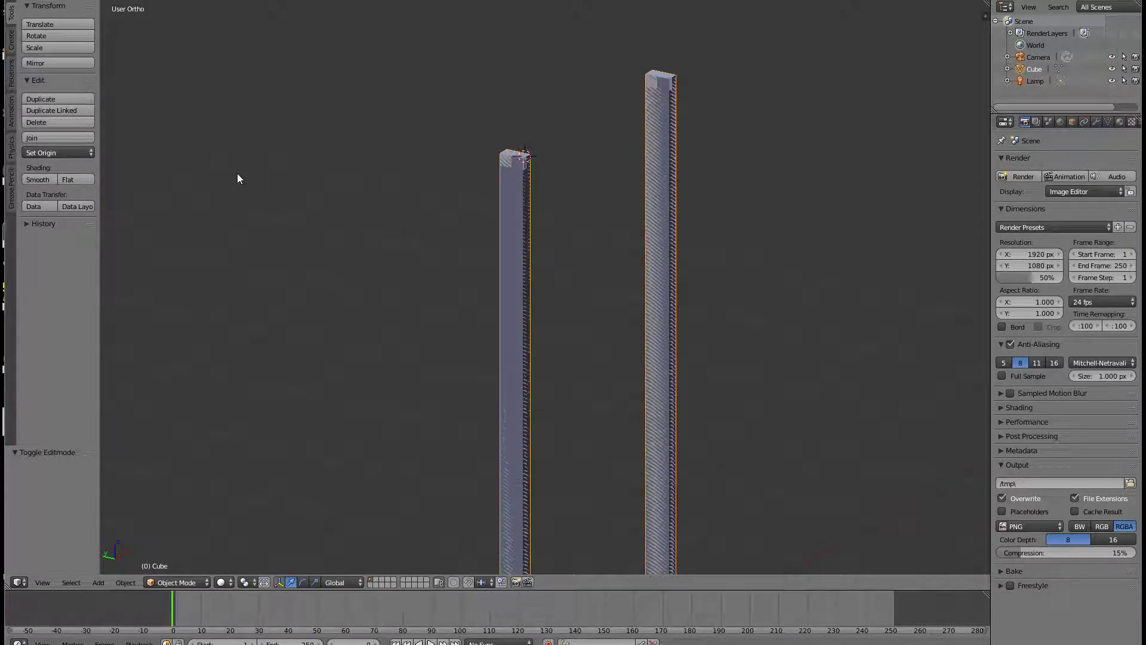
key(r)
key(Escape)
key(space)
text(rec)
key(BackSpace)
key(BackSpace)
key(BackSpace)
text(normal)
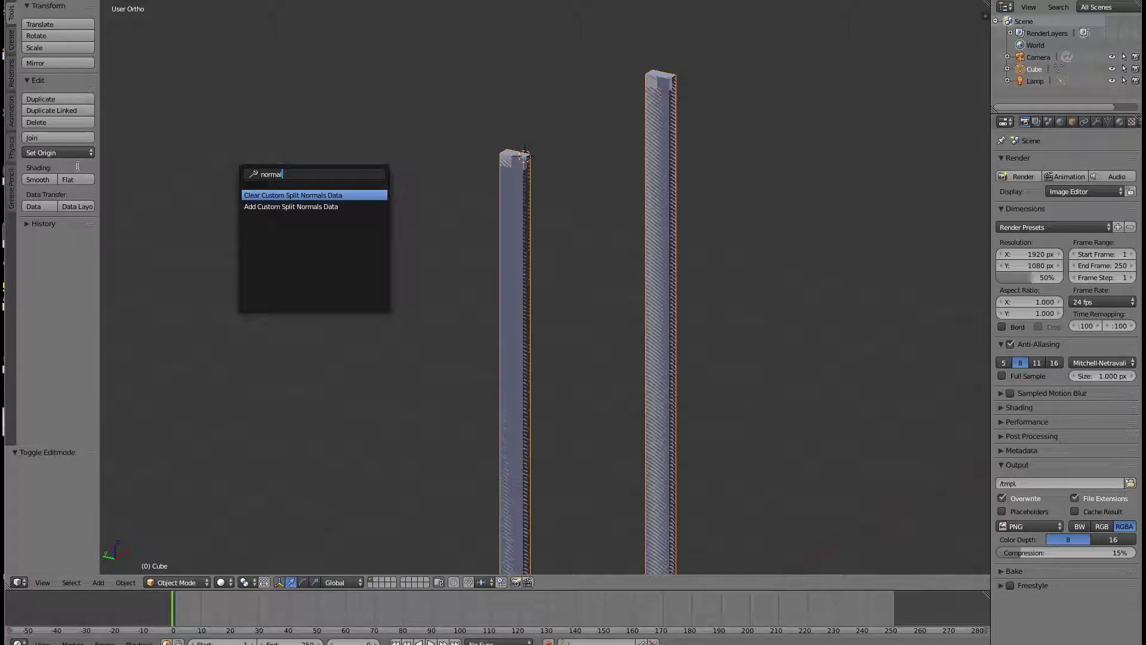
Flip the normals of all faces on both posts and inspect the shading in Object Mode.
middle_drag(627, 149, 553, 284)
key(a)
key(a)
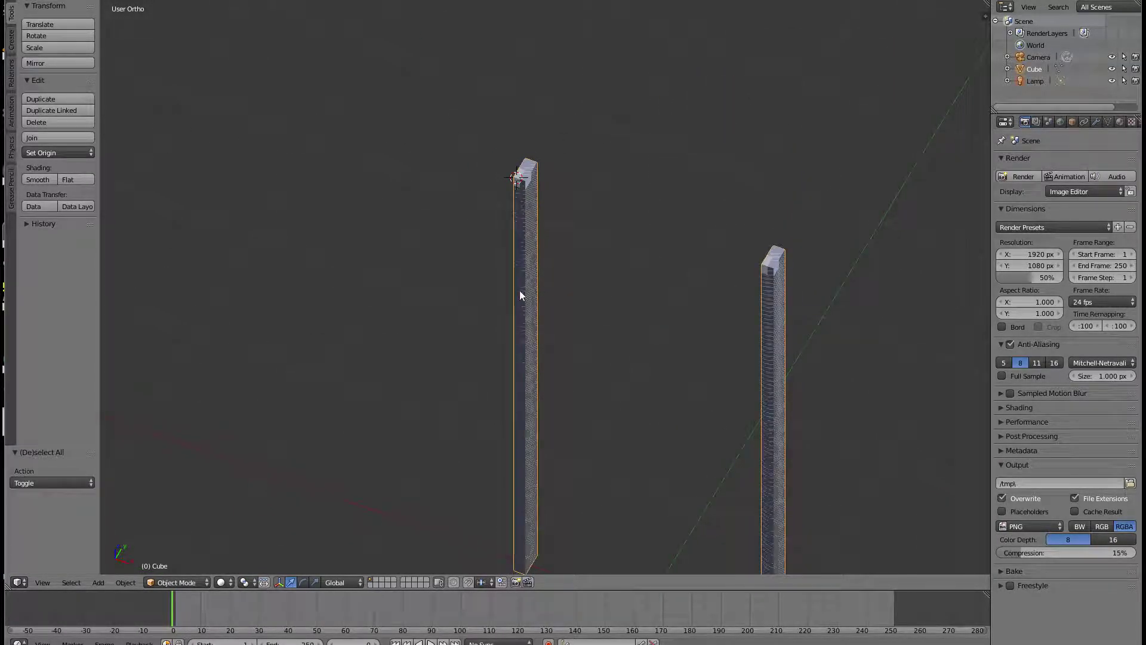
click(519, 266)
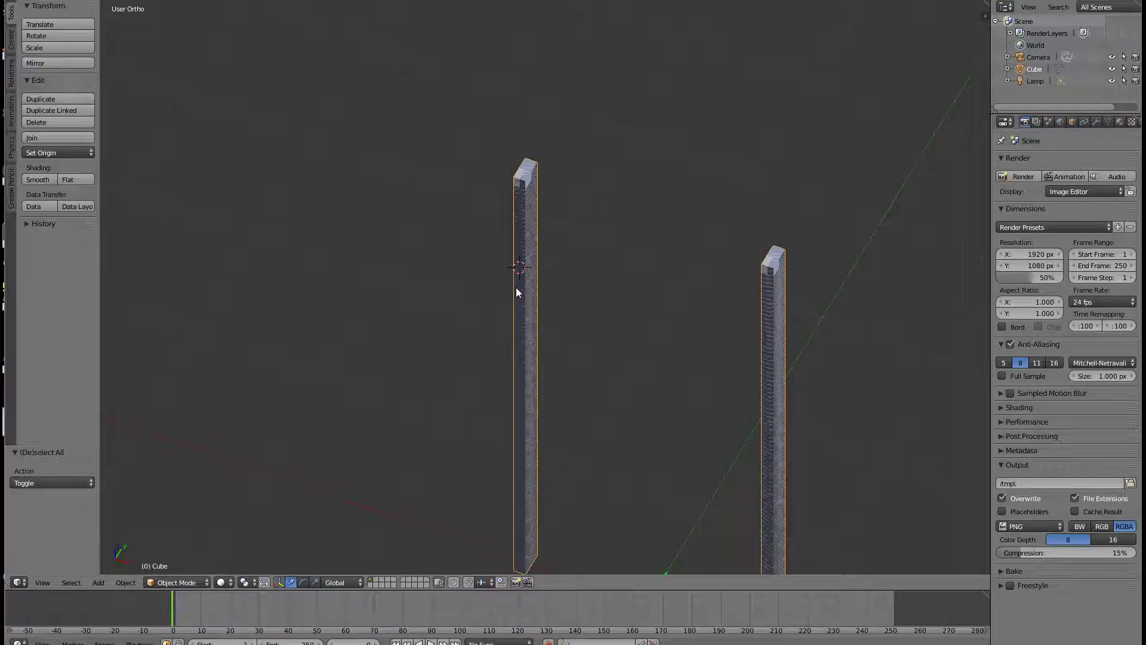
key(a)
key(a)
key(Tab)
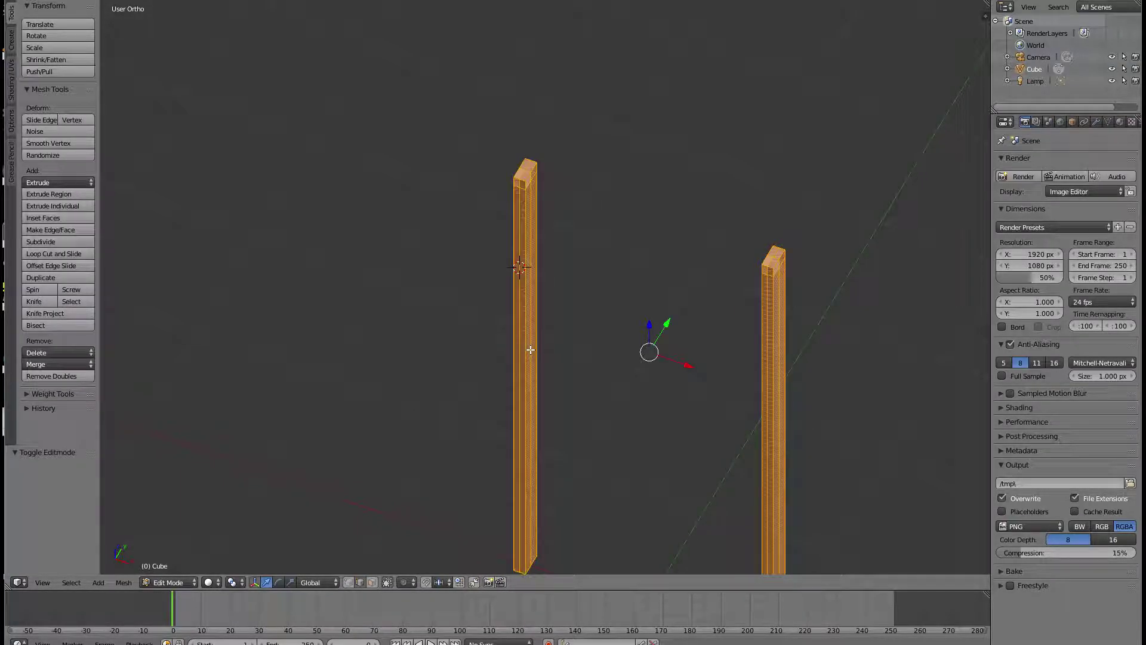
key(space)
text(normal)
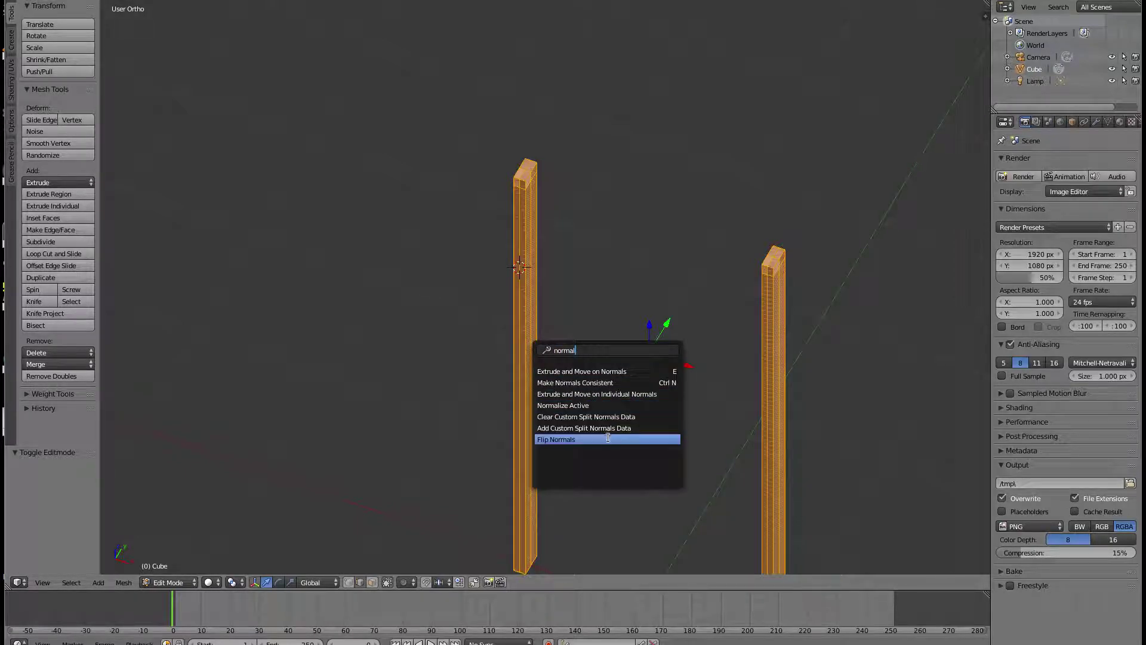
click(603, 440)
key(Tab)
middle_drag(565, 385, 524, 282)
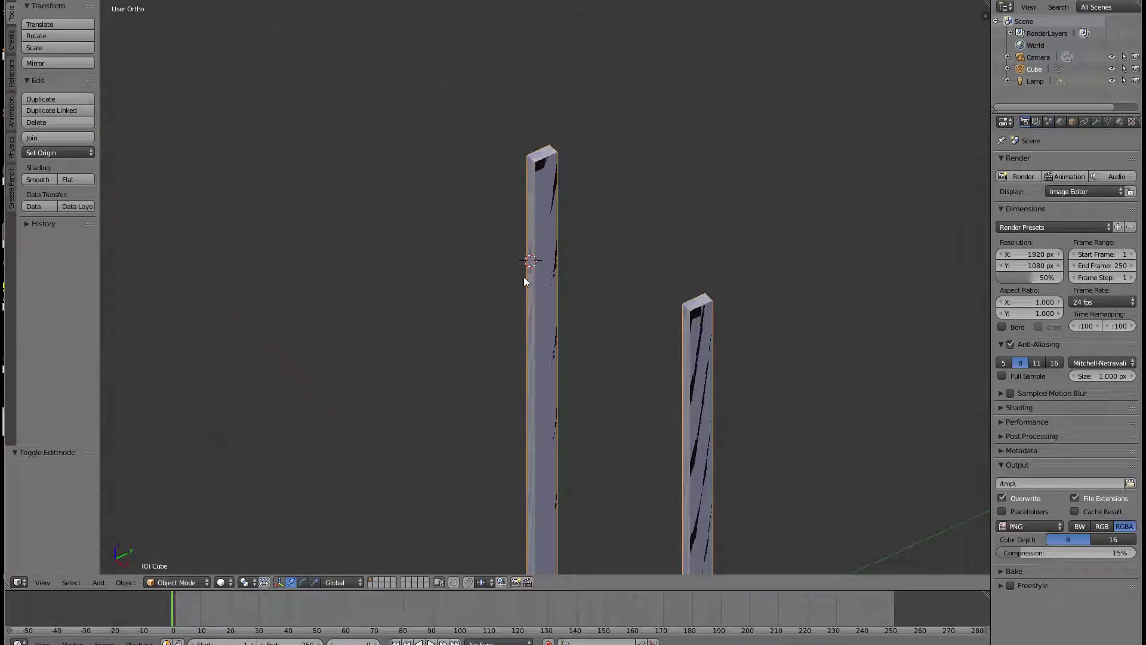
Delete the mesh object containing both posts.
click(686, 322)
key(x)
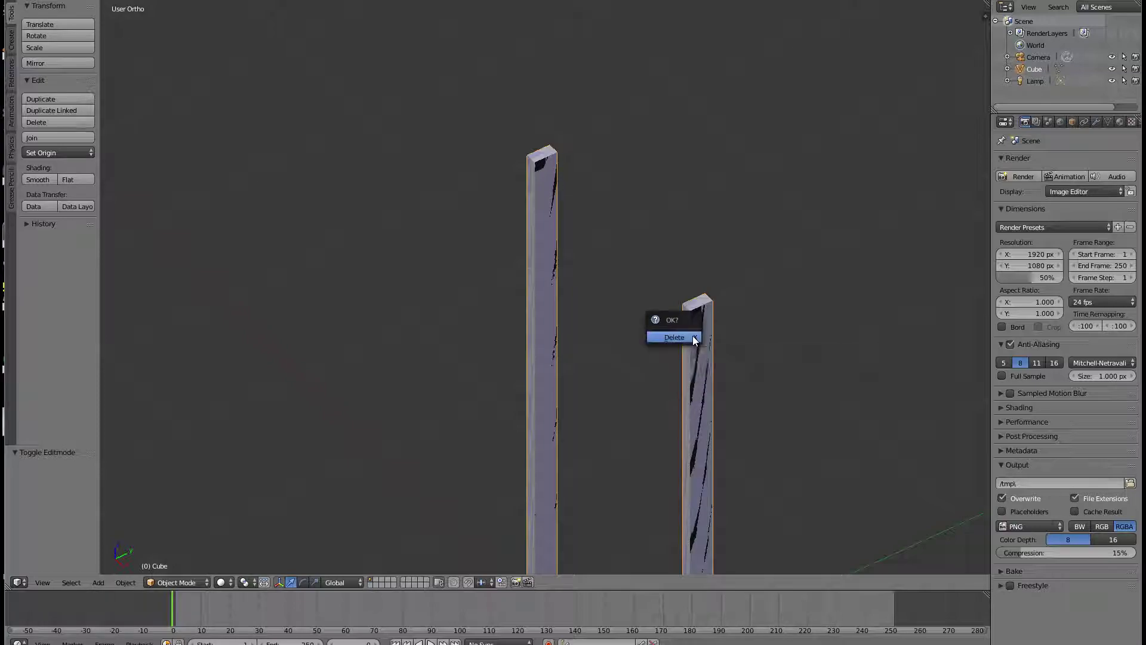
click(692, 335)
middle_drag(589, 417, 655, 402)
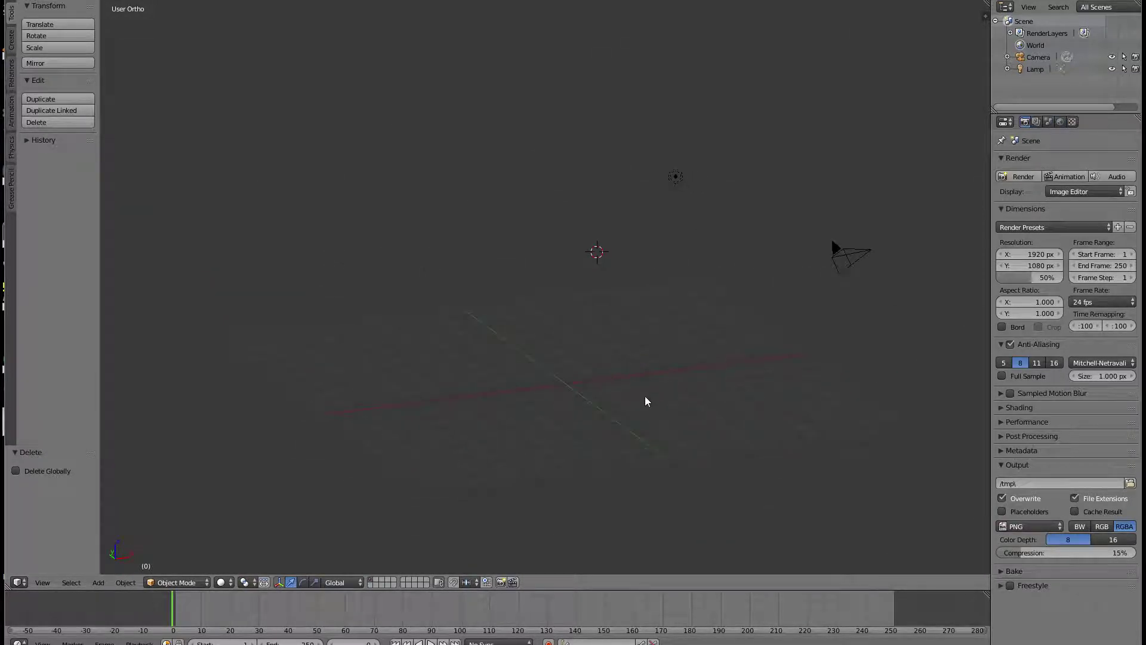
Snap the 3D cursor to the scene center.
key(space)
text(cent)
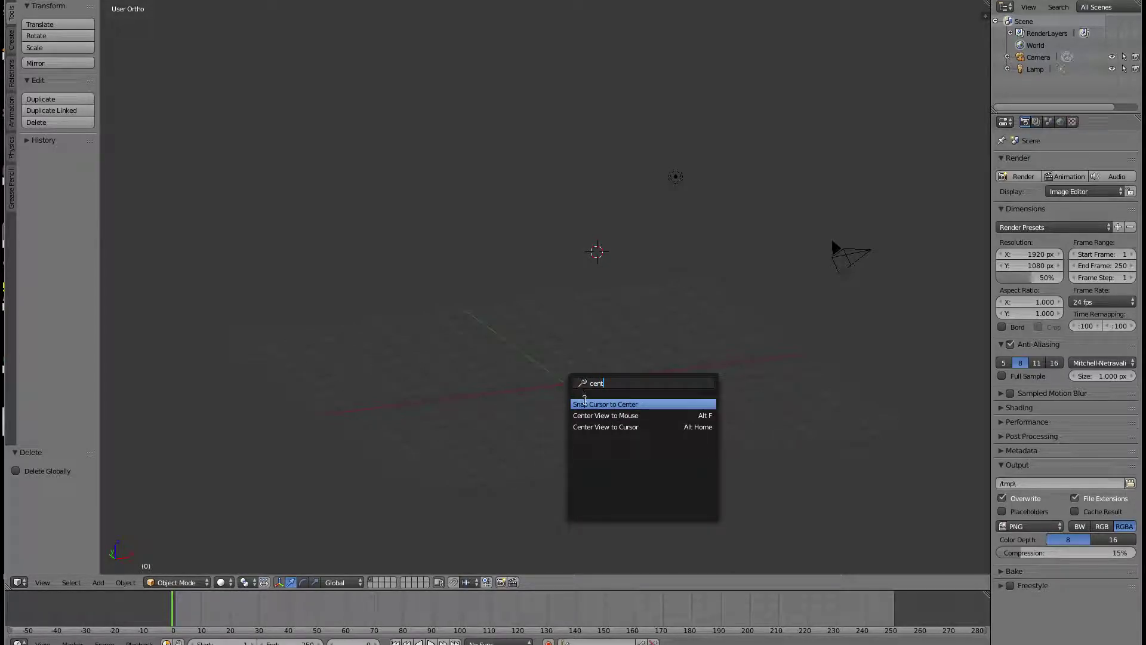
click(604, 415)
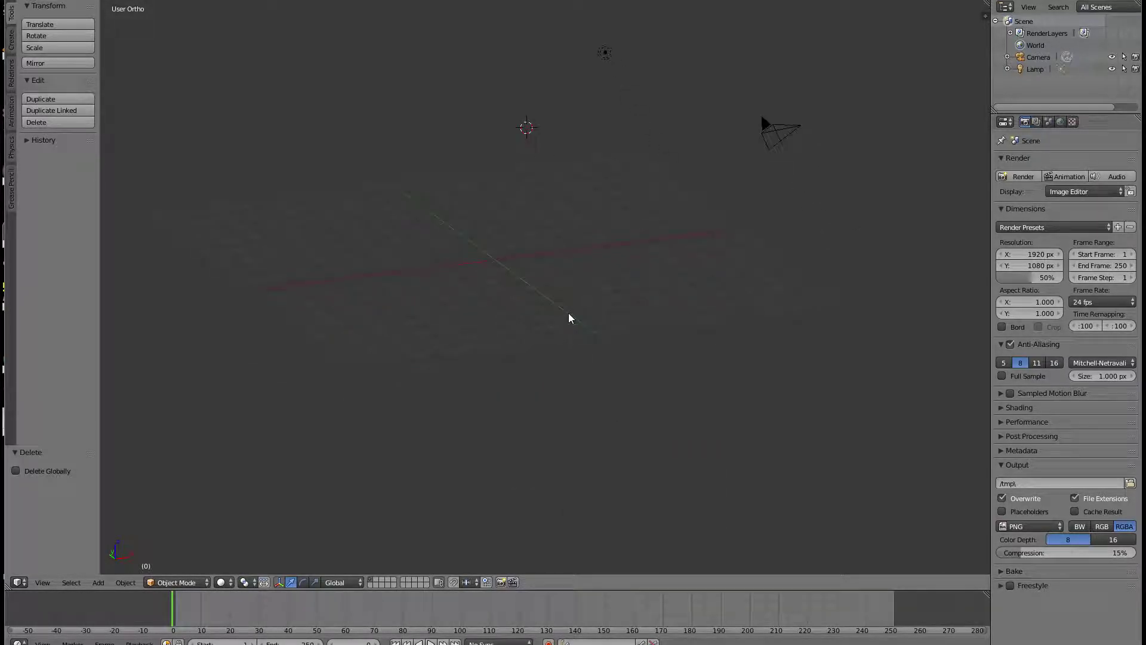
key(space)
text(snap)
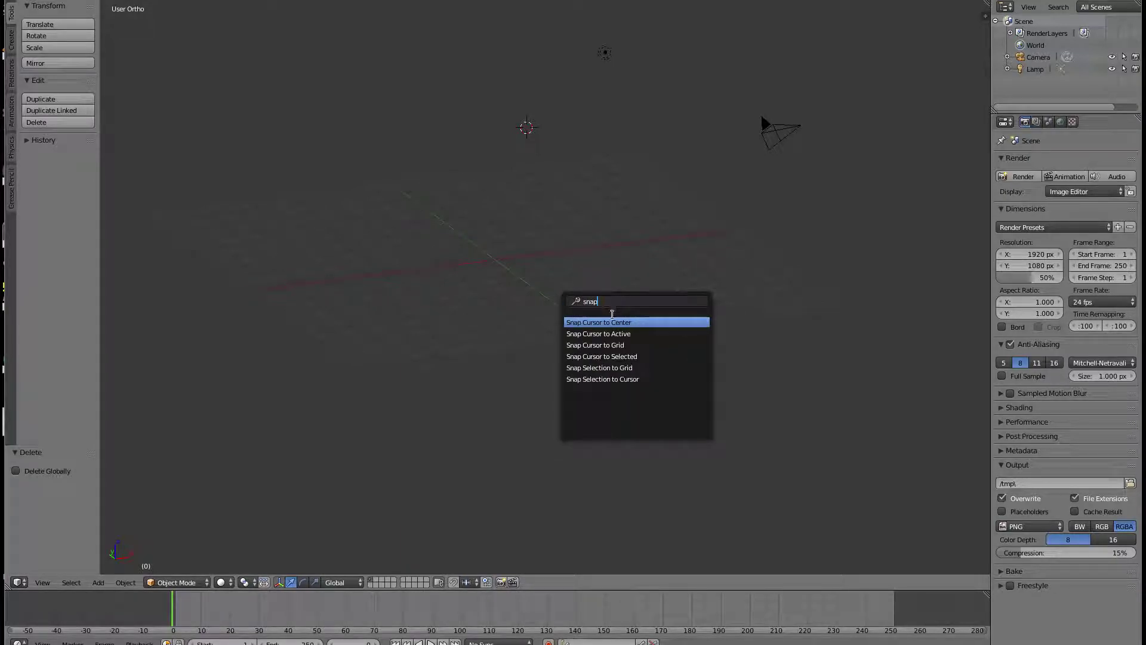
click(617, 322)
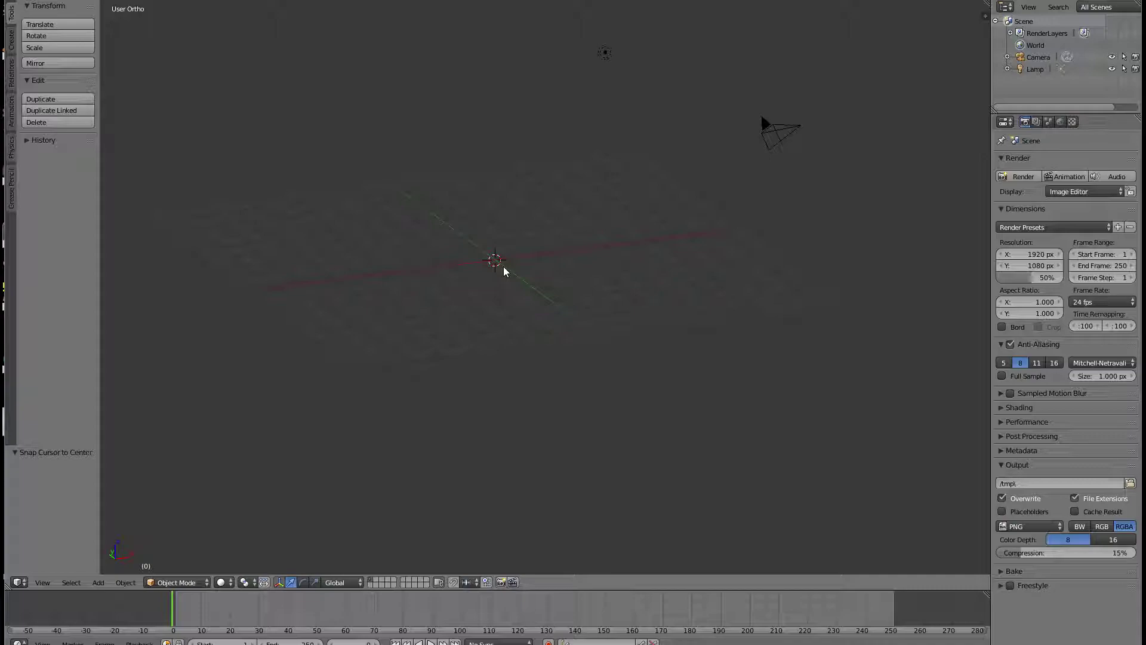
Add a new cube mesh at the scene origin.
click(125, 582)
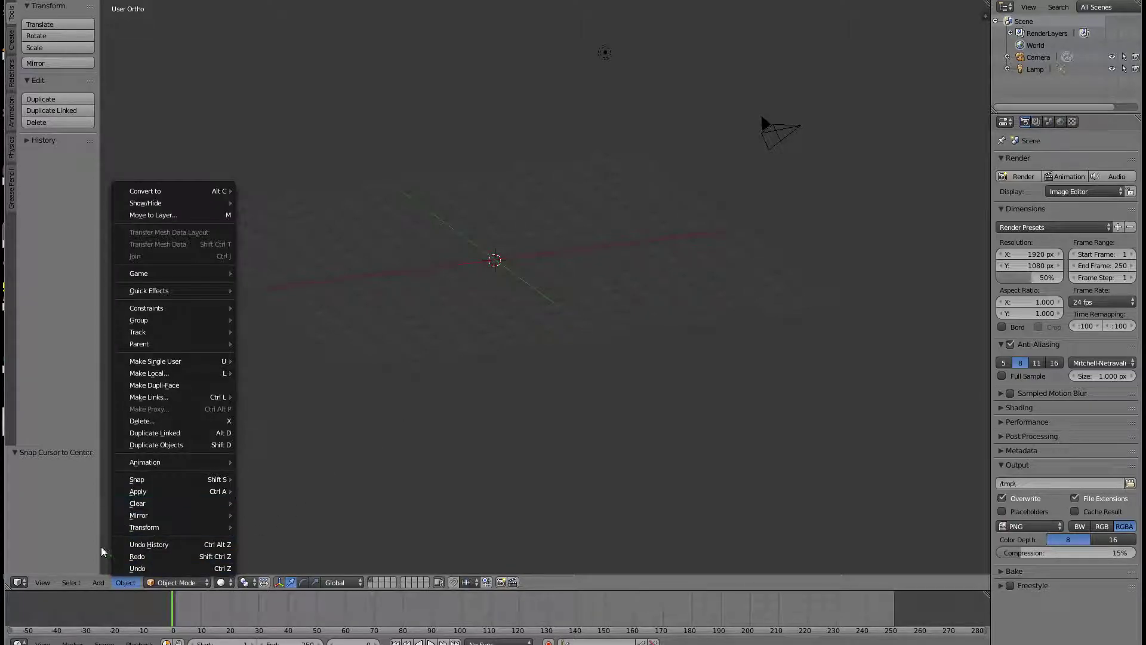
click(99, 580)
click(99, 581)
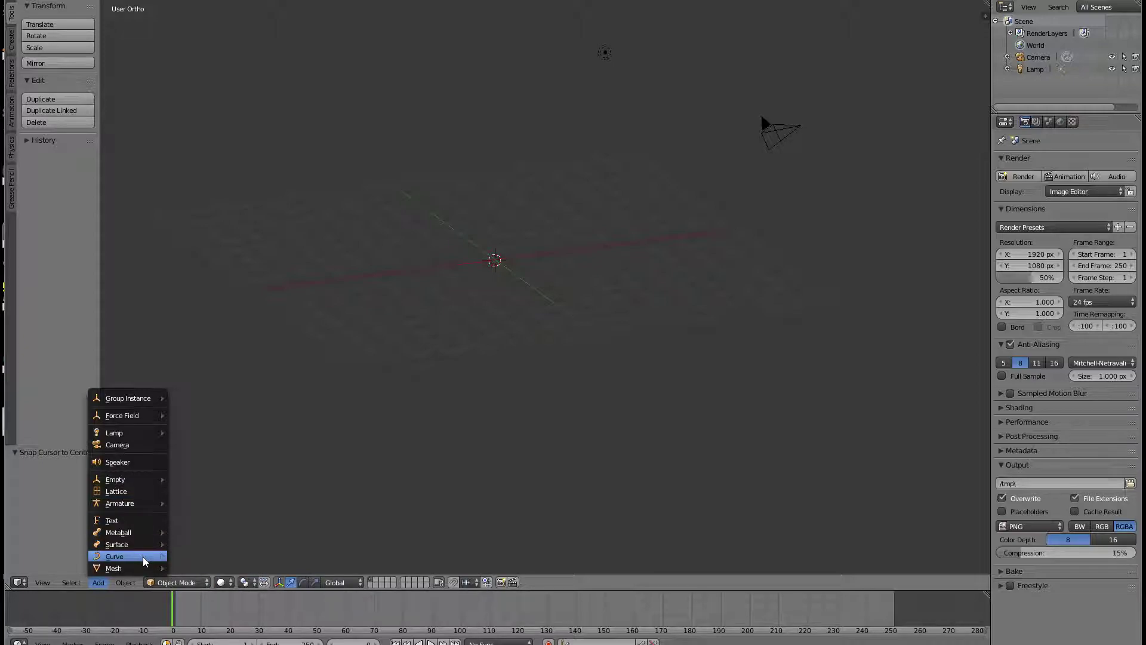
mouse_move(145, 568)
click(197, 467)
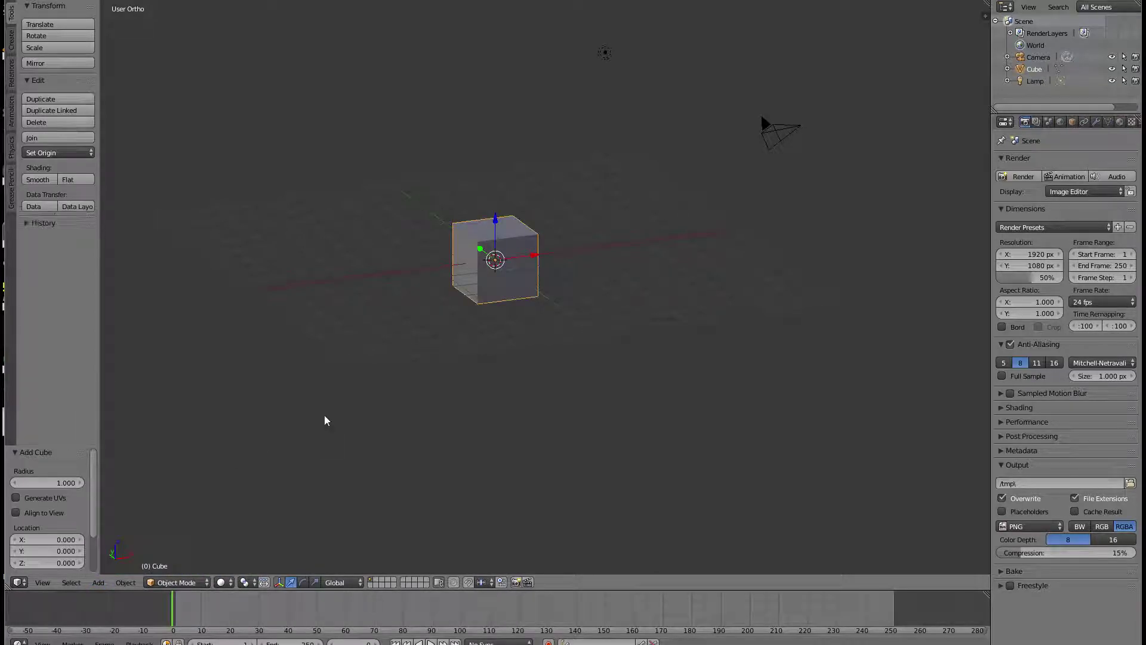
Edit the cube's mesh in the front orthographic view with wireframe shading.
key(Tab)
scroll(465, 263, up, 4)
key(KP_3)
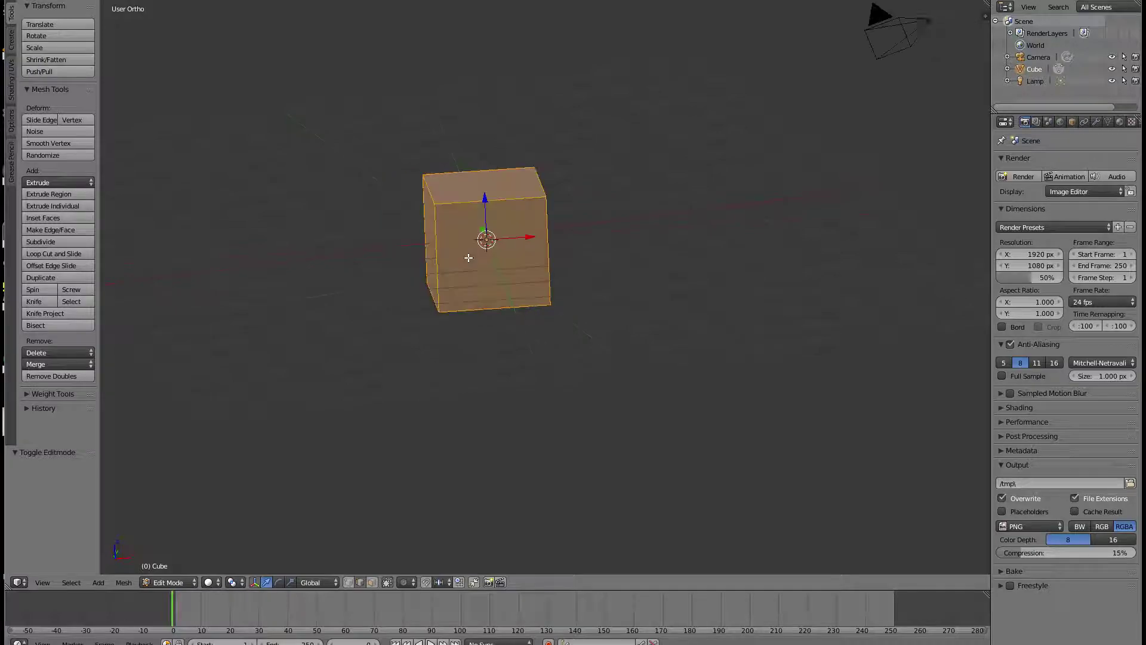
key(KP_1)
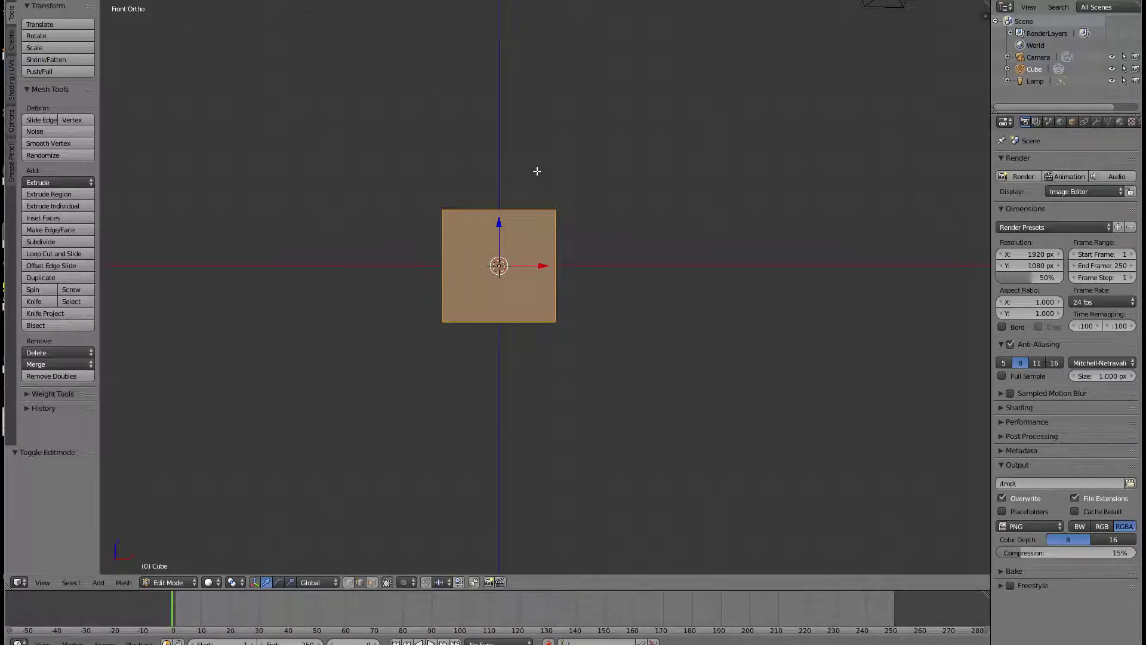
key(z)
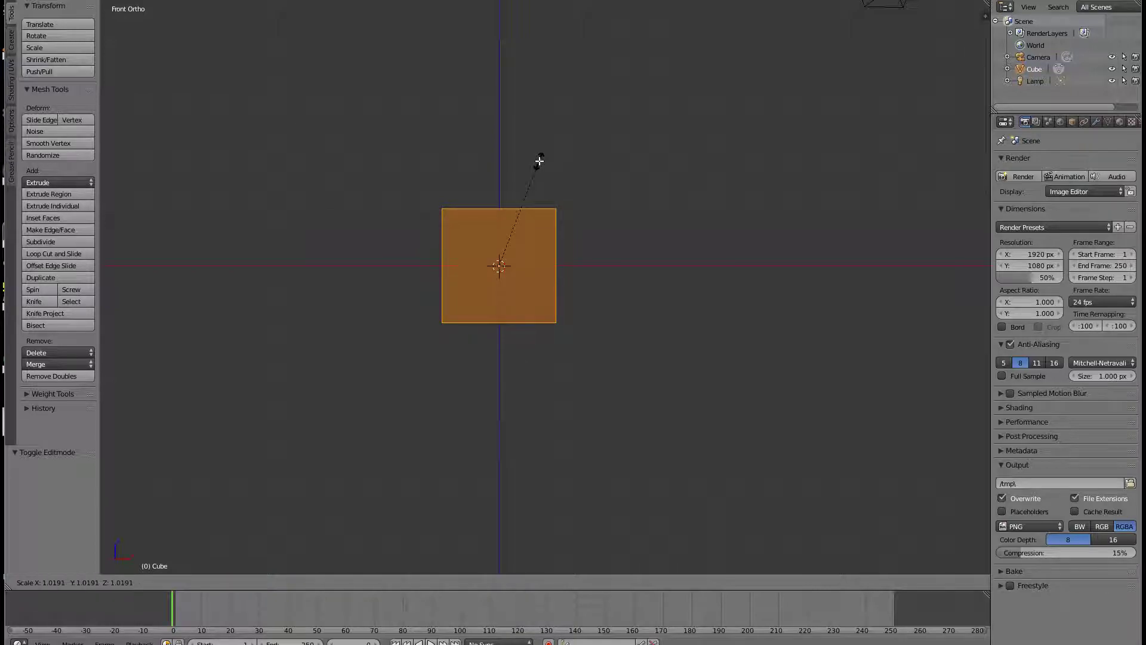
Narrow the cube to a thin slab by sliding its +X side edges close to the -X side.
key(a)
key(b)
drag(525, 149, 610, 397)
key(e)
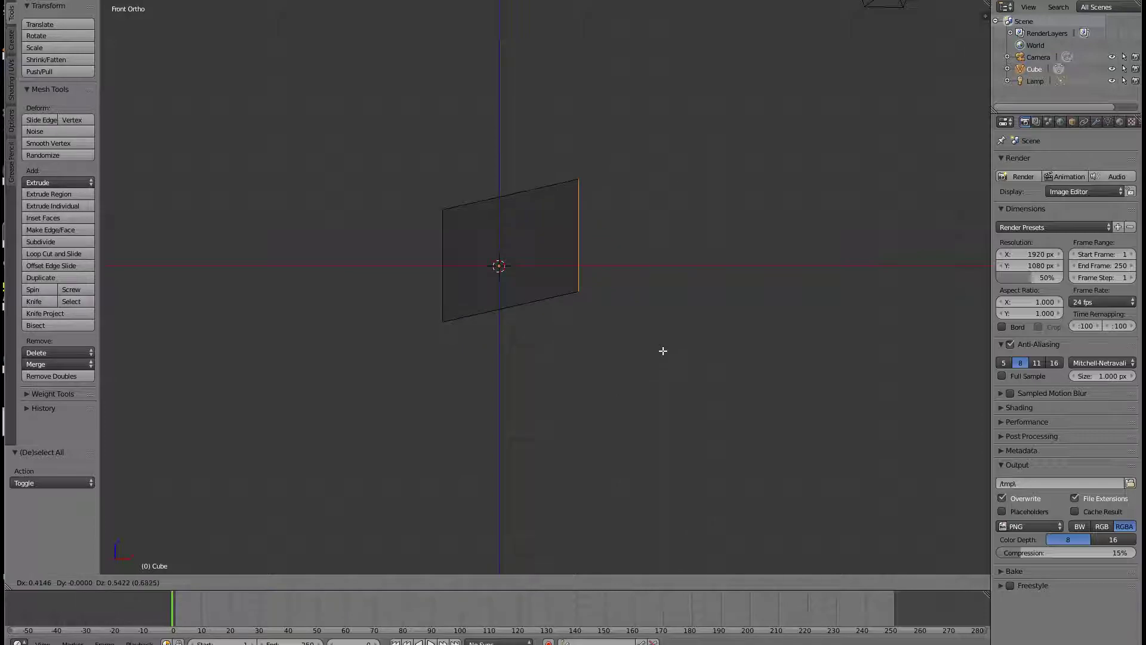
key(y)
click(530, 328)
key(g)
key(g)
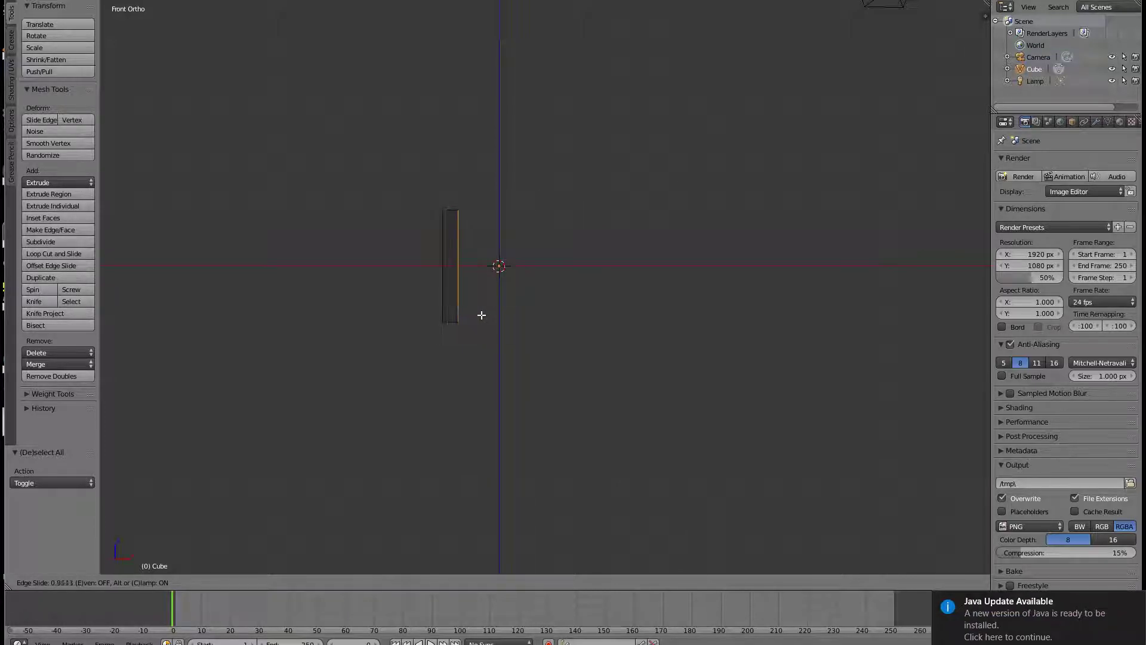
click(478, 316)
Raise the whole slab about 1.01 along Z so that its base sits on the ground plane.
key(a)
key(a)
key(g)
key(z)
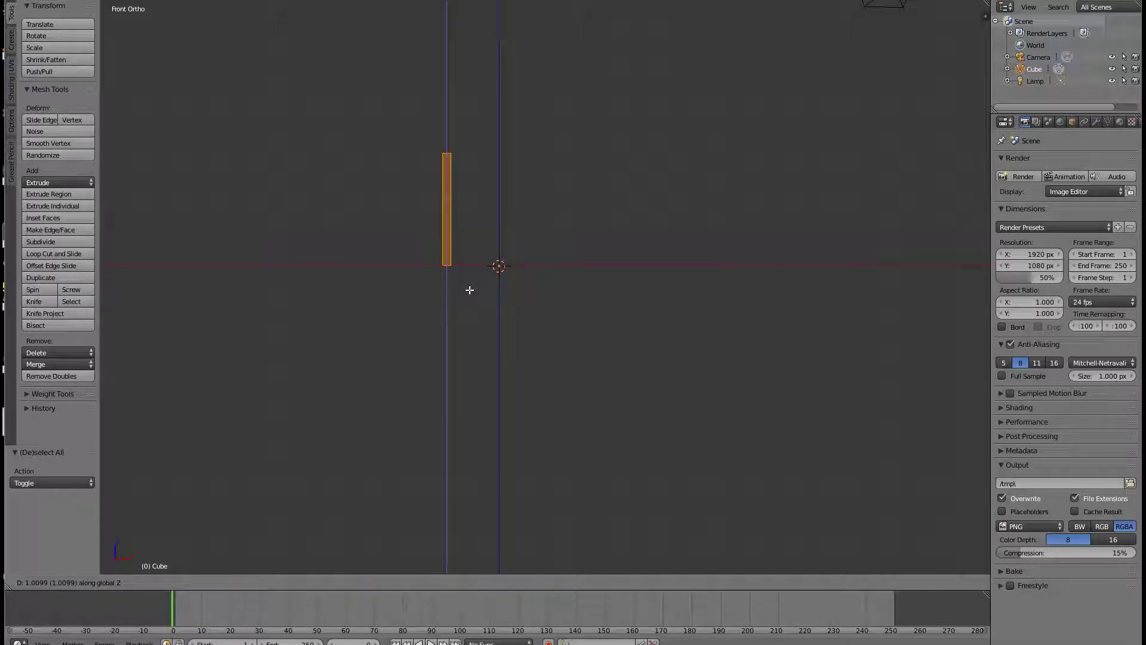
click(470, 290)
Raise the slab's top face 0.989 along Z to make it taller.
key(a)
key(b)
drag(440, 135, 467, 171)
key(g)
key(z)
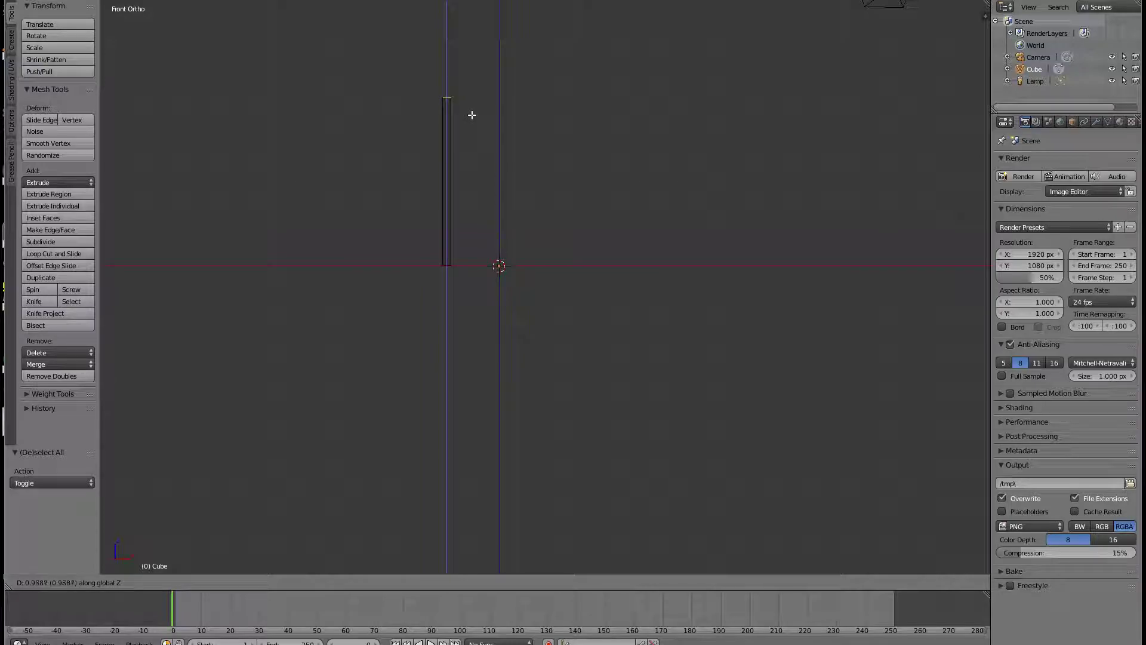
click(472, 114)
Subdivide the slab's vertical edges with one cut to add a horizontal edge loop at mid-height.
scroll(436, 108, up, 3)
shift+scroll(406, 132, up, 5)
scroll(352, 203, up, 3)
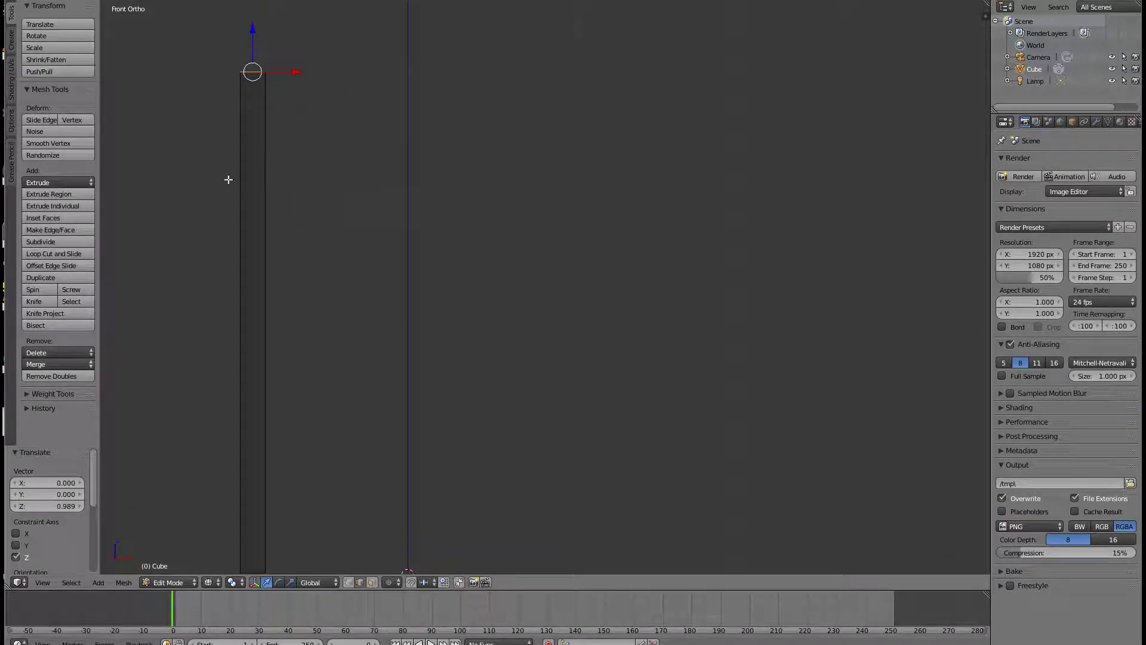
right_click(239, 209)
shift+right_click(262, 249)
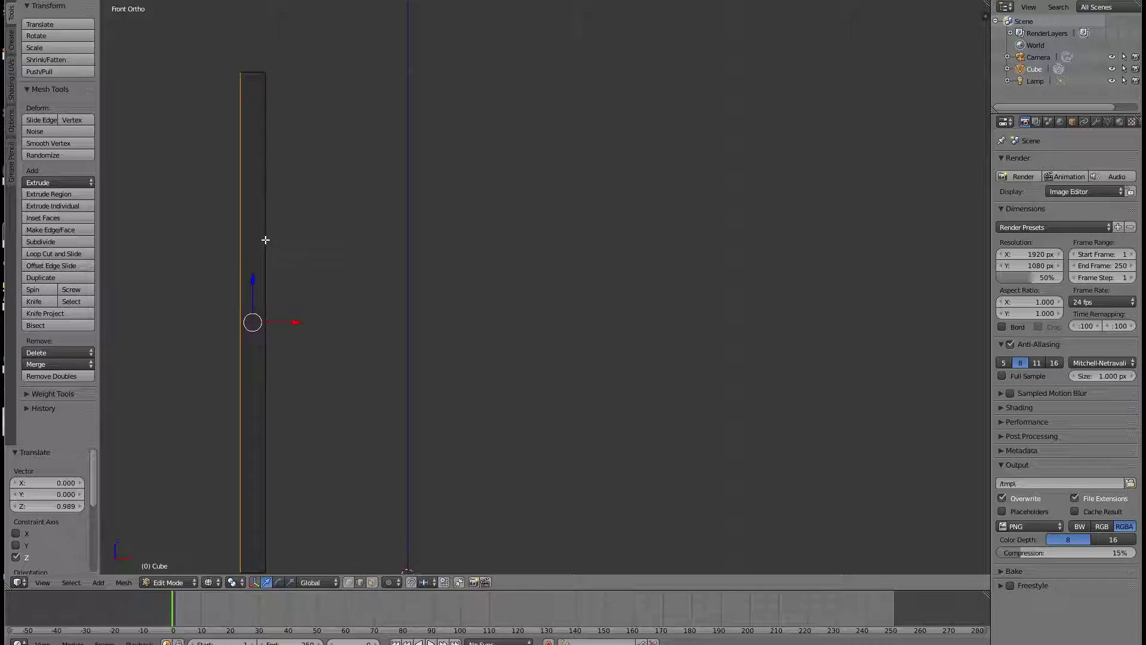
middle_drag(356, 256, 322, 255)
shift+right_click(327, 232)
key(w)
click(392, 264)
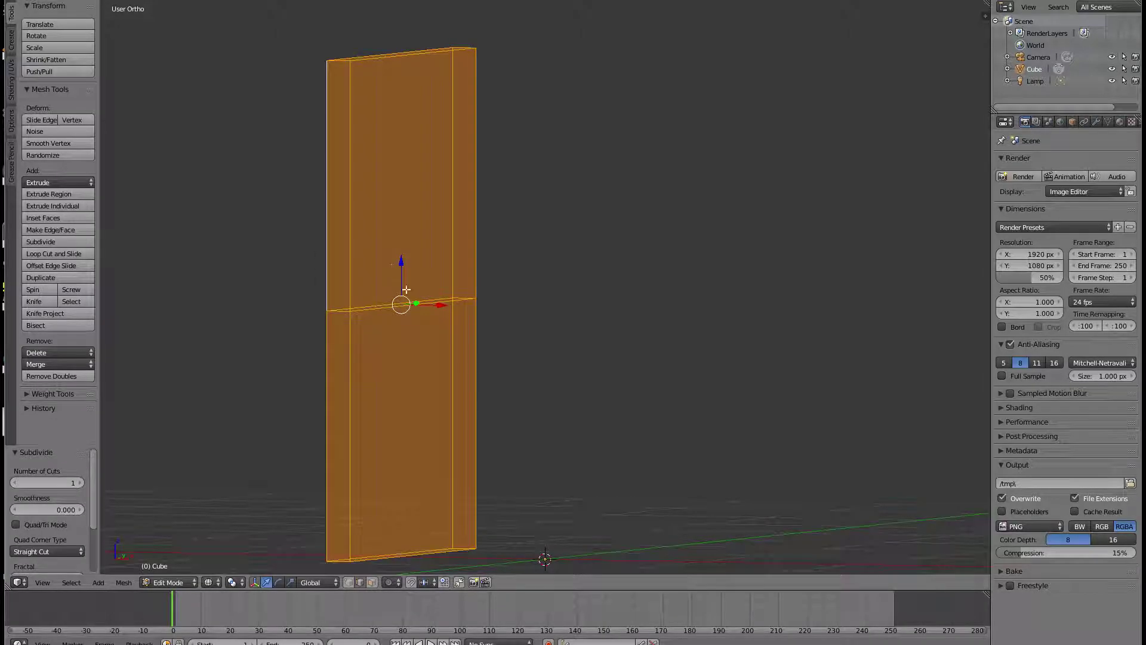
Move the slab's mid-height edge loop up 1.372 along Z, close to its top.
alt+right_click(406, 306)
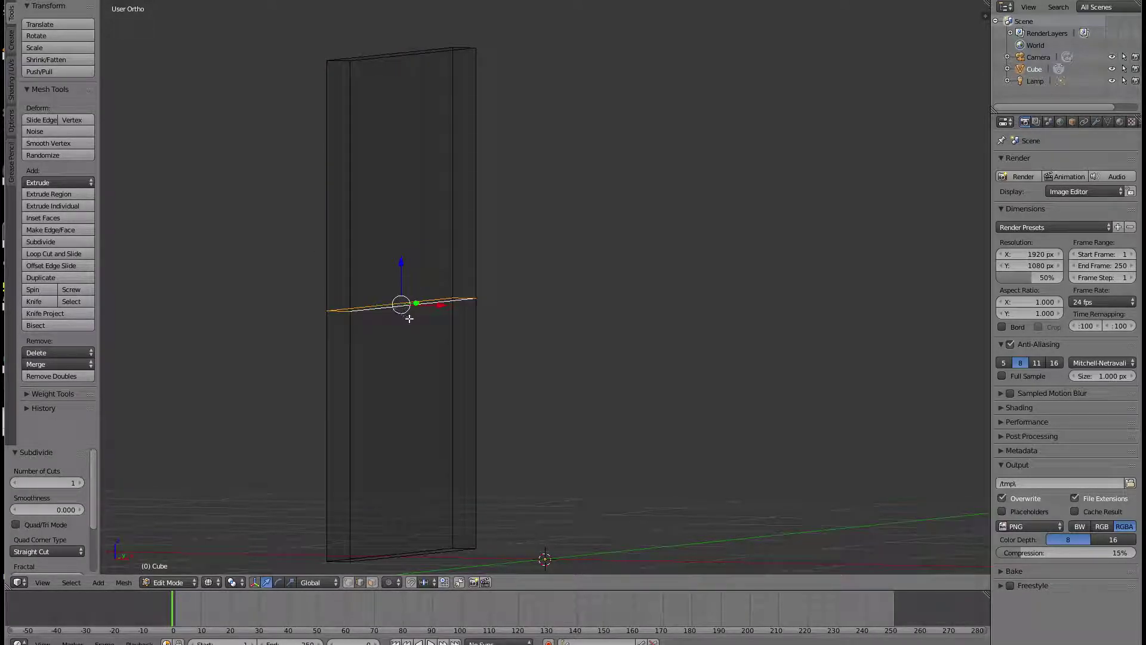
key(g)
key(z)
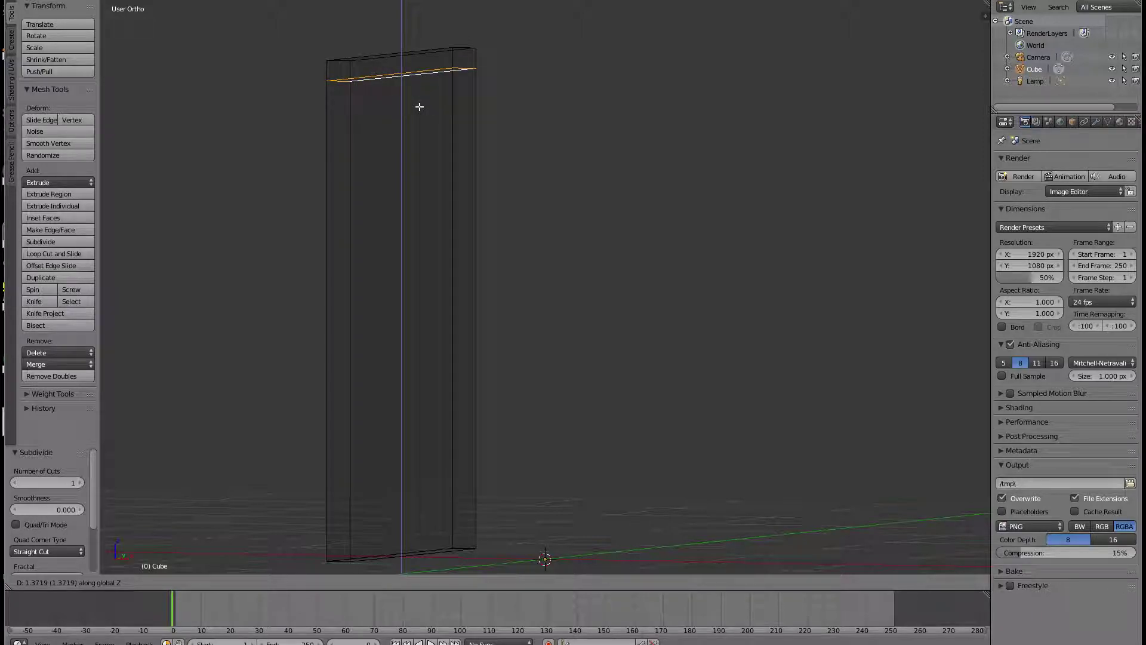
click(419, 106)
Scale the whole slab by 0.090 along Y to turn it into a thin post.
scroll(394, 275, down, 3)
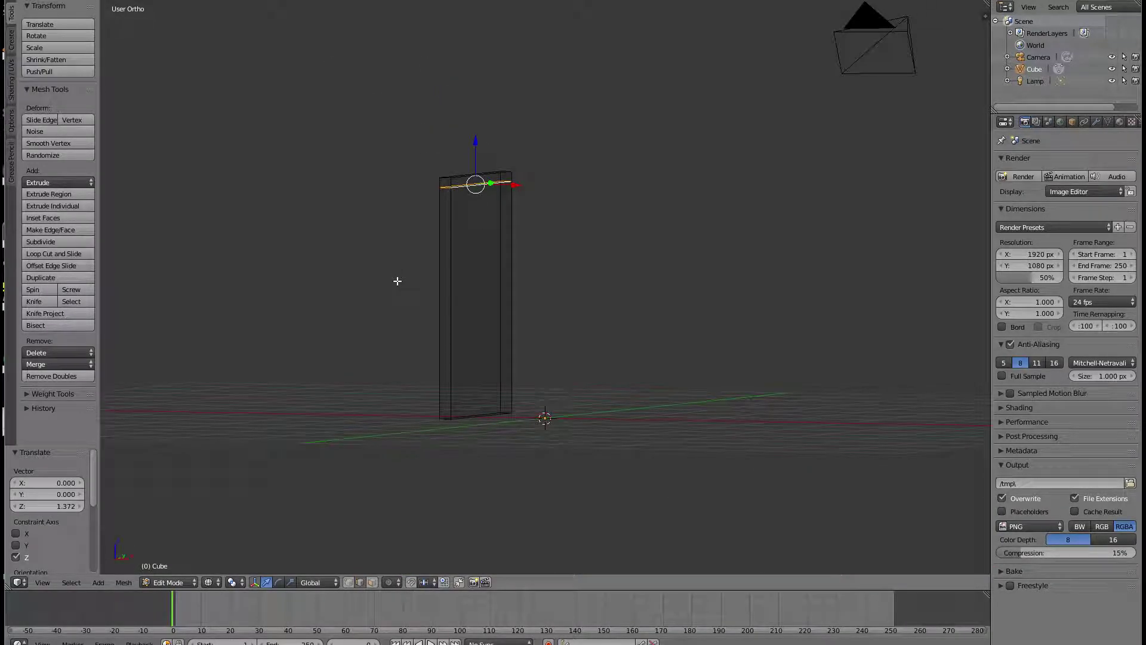
key(KP_3)
key(a)
key(a)
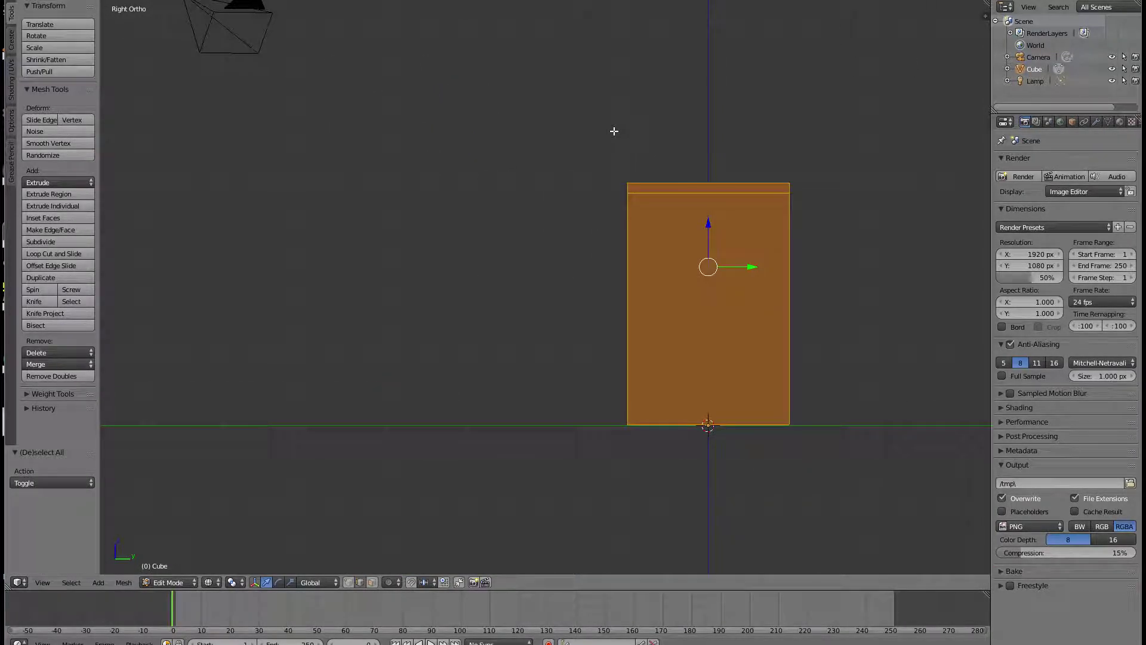
key(s)
key(y)
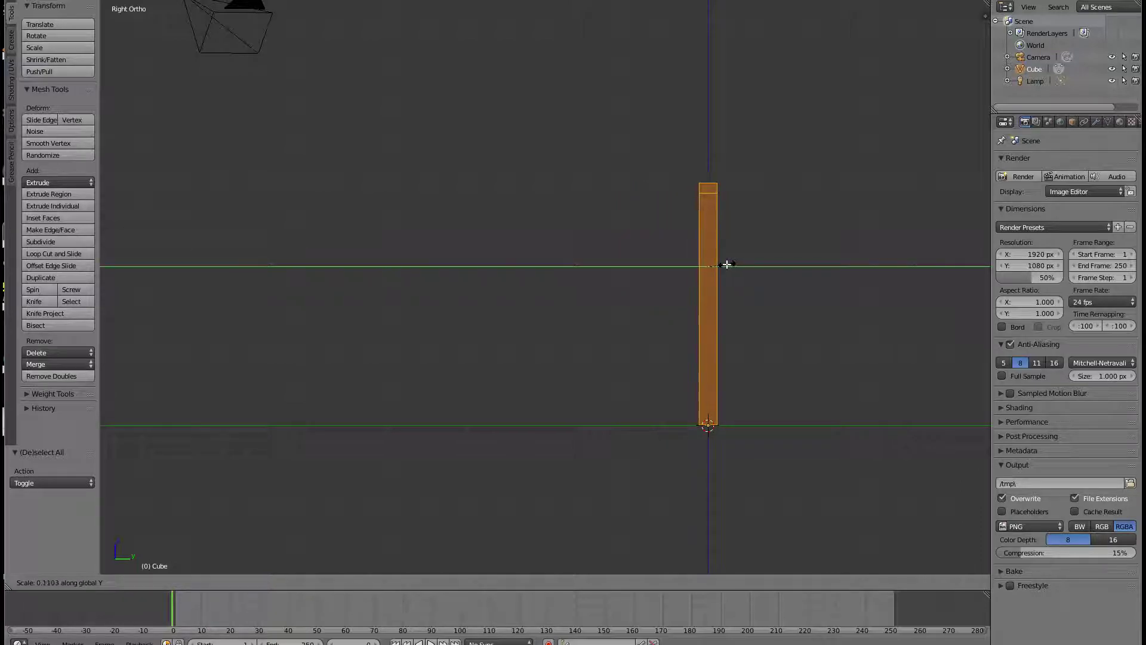
click(724, 265)
Extrude the small +X face at the post's top by 1.607 to form a horizontal beam, using solid shading.
key(KP_1)
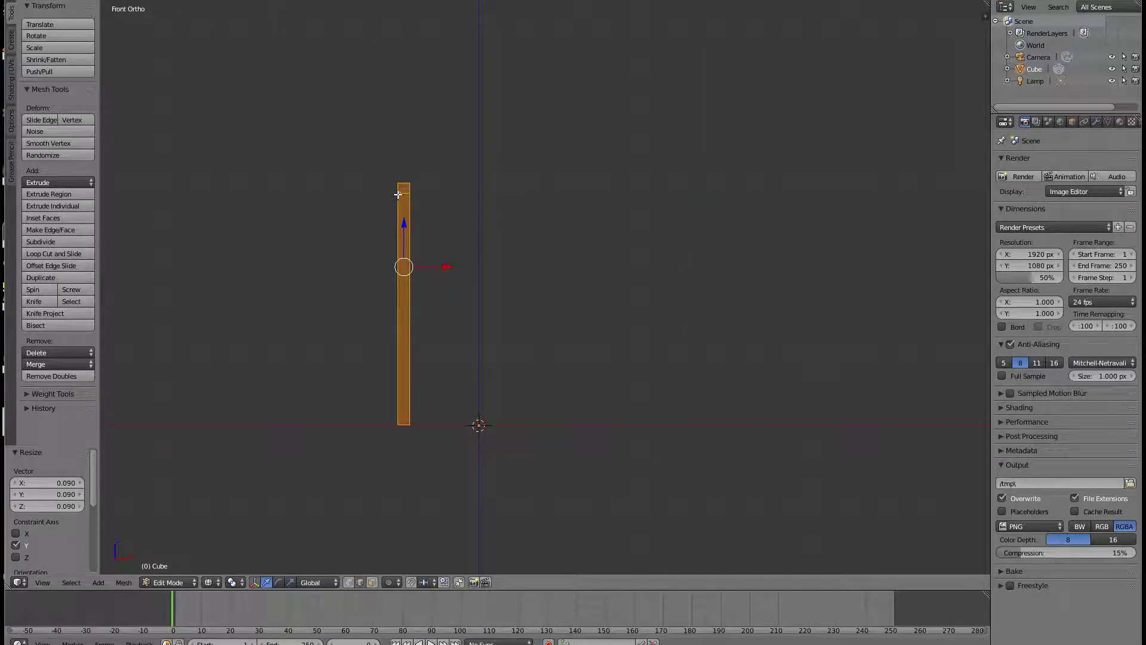
middle_drag(544, 248, 490, 408)
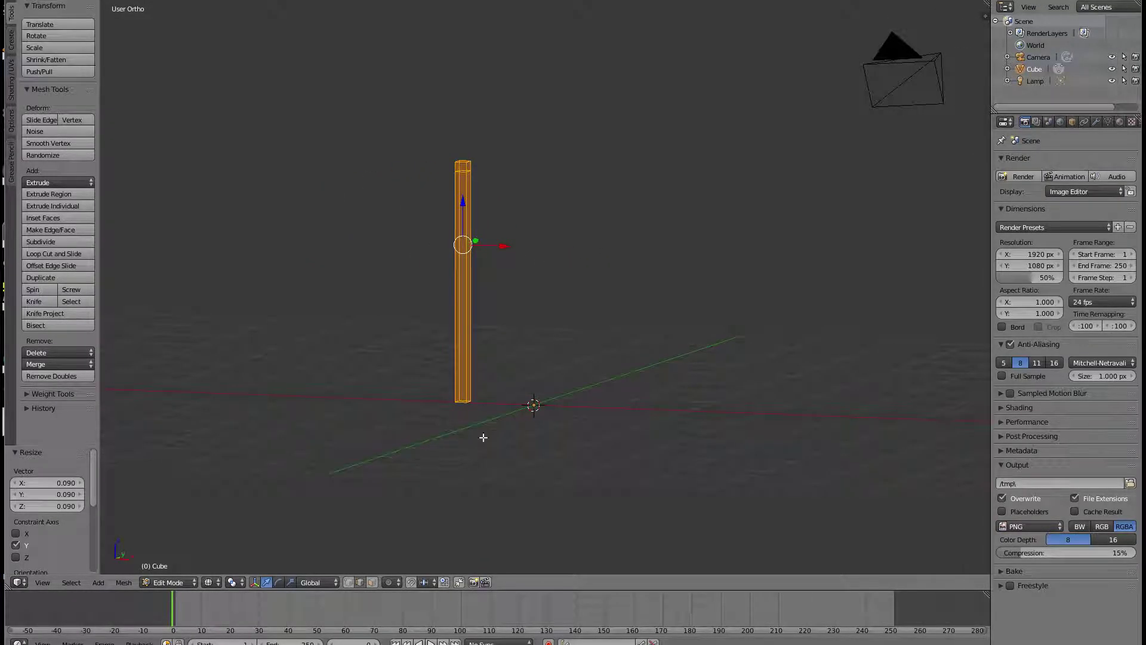
key(z)
middle_drag(517, 297, 512, 321)
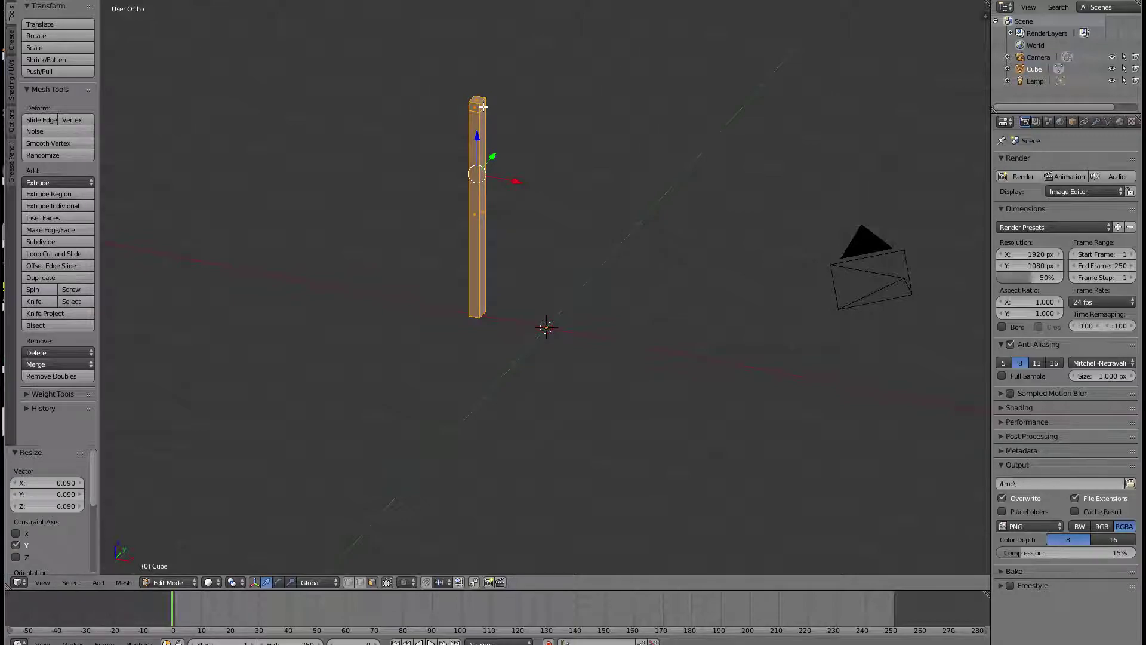
right_click(481, 107)
key(e)
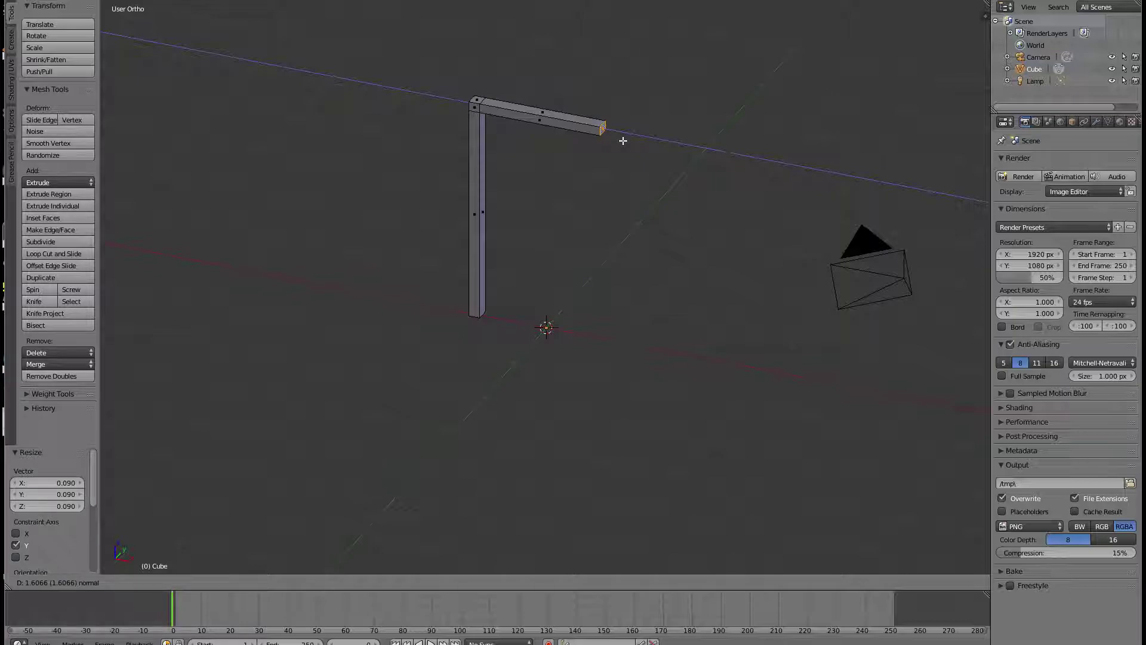
click(623, 140)
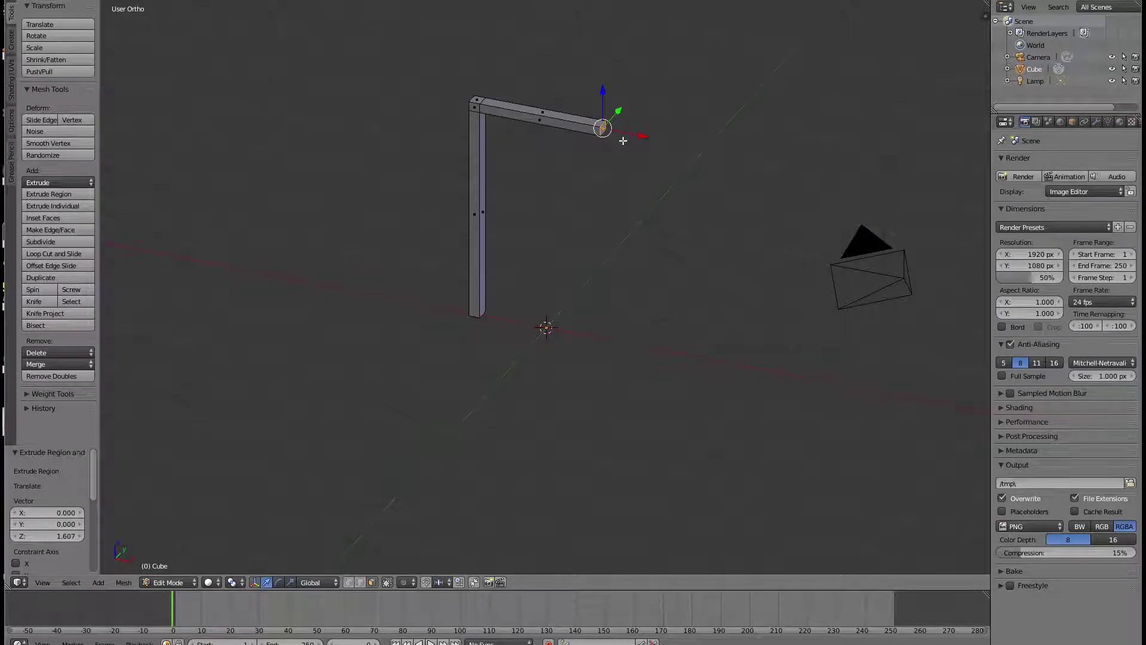
Lengthen the beam by moving its end face 0.089 along X in the front view.
key(KP_1)
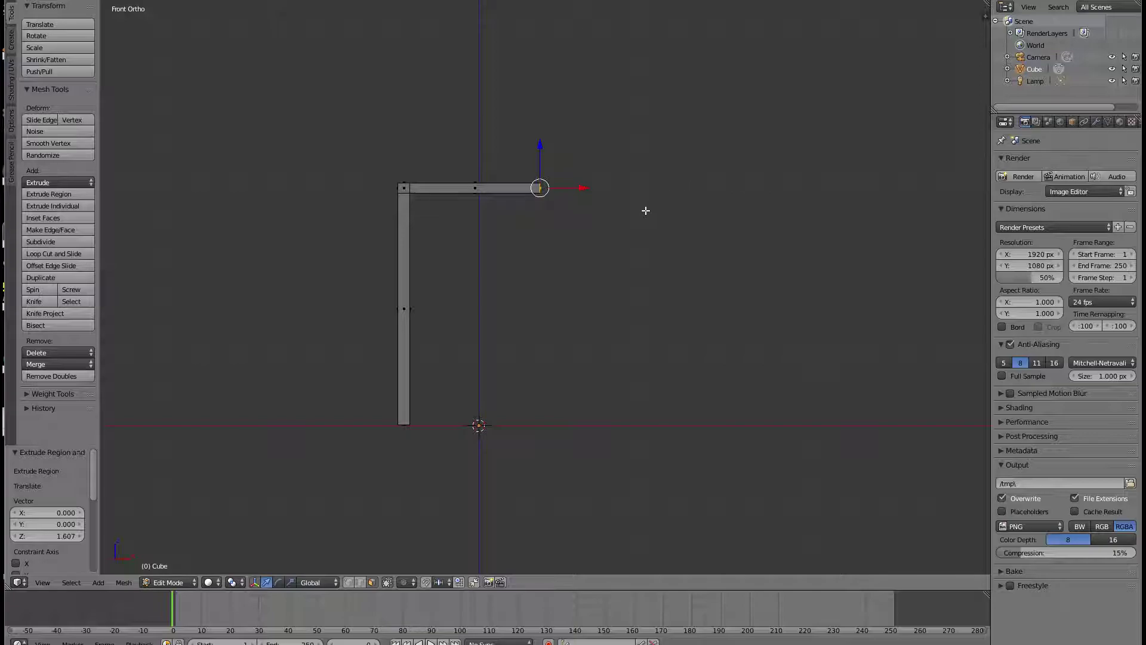
key(g)
key(x)
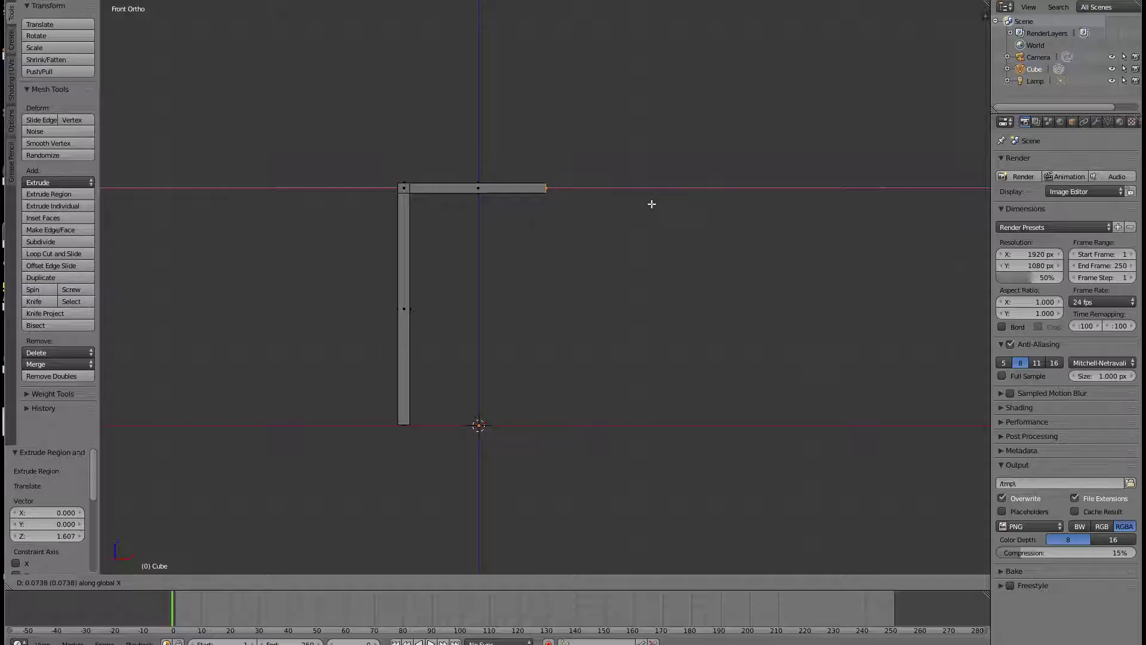
click(653, 204)
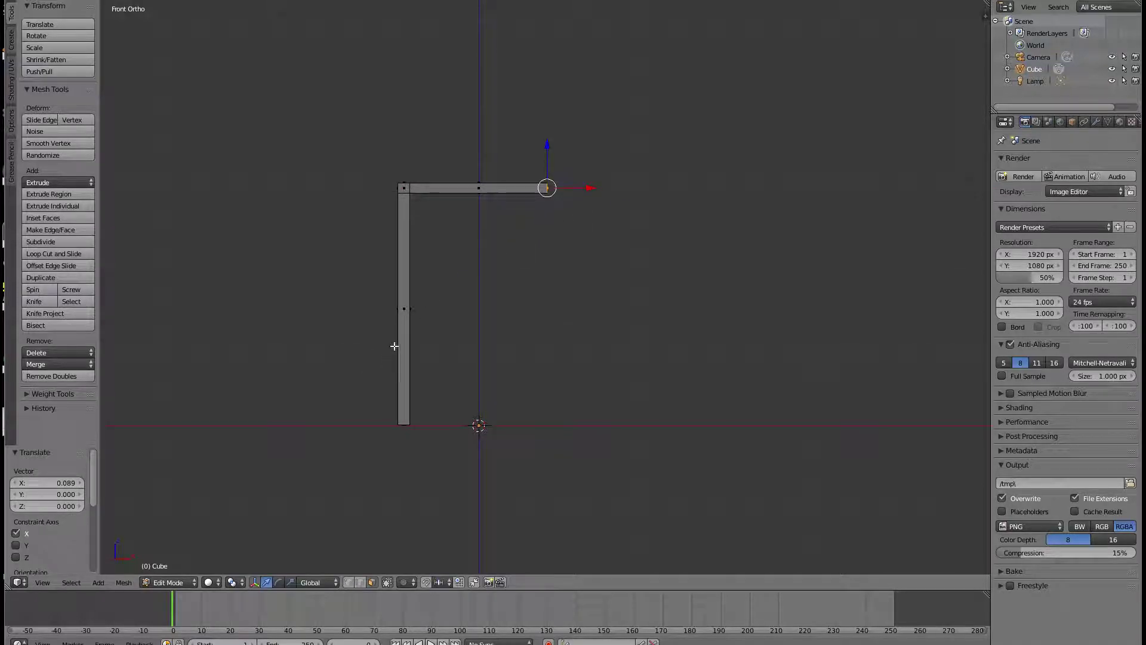
right_click(405, 310)
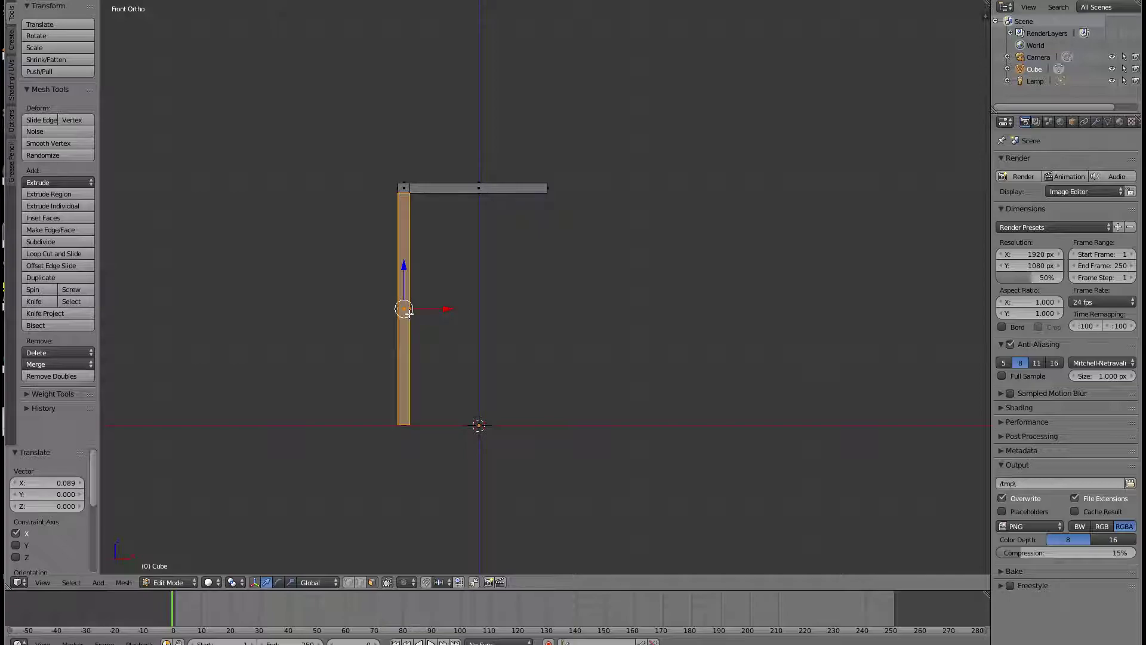
key(shift+d)
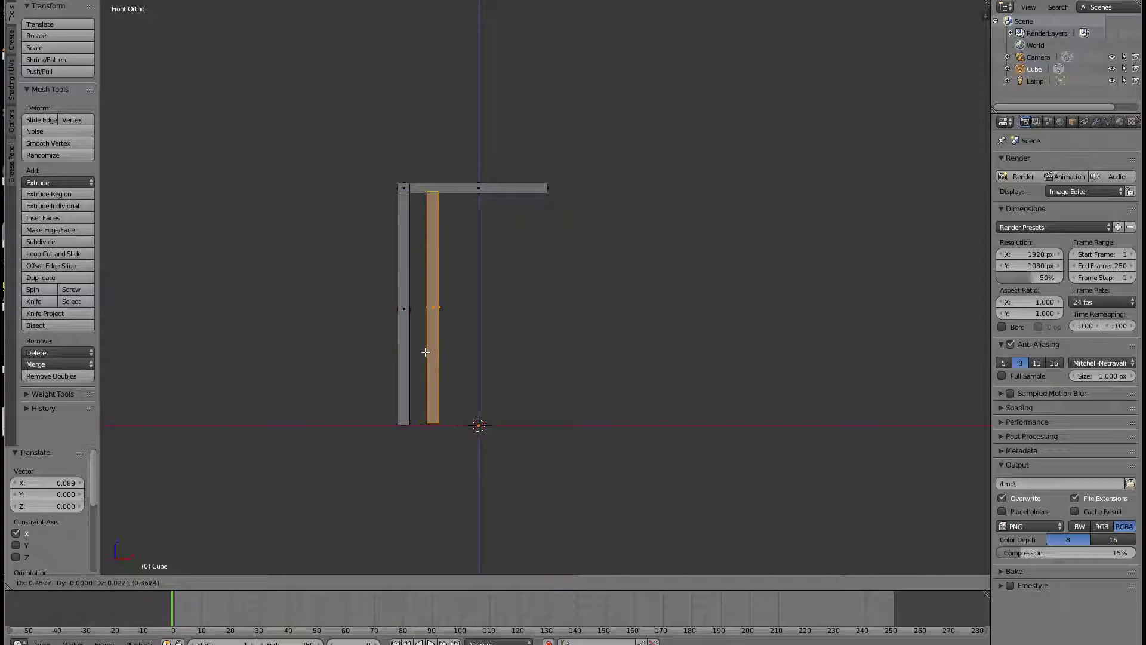
right_click(504, 353)
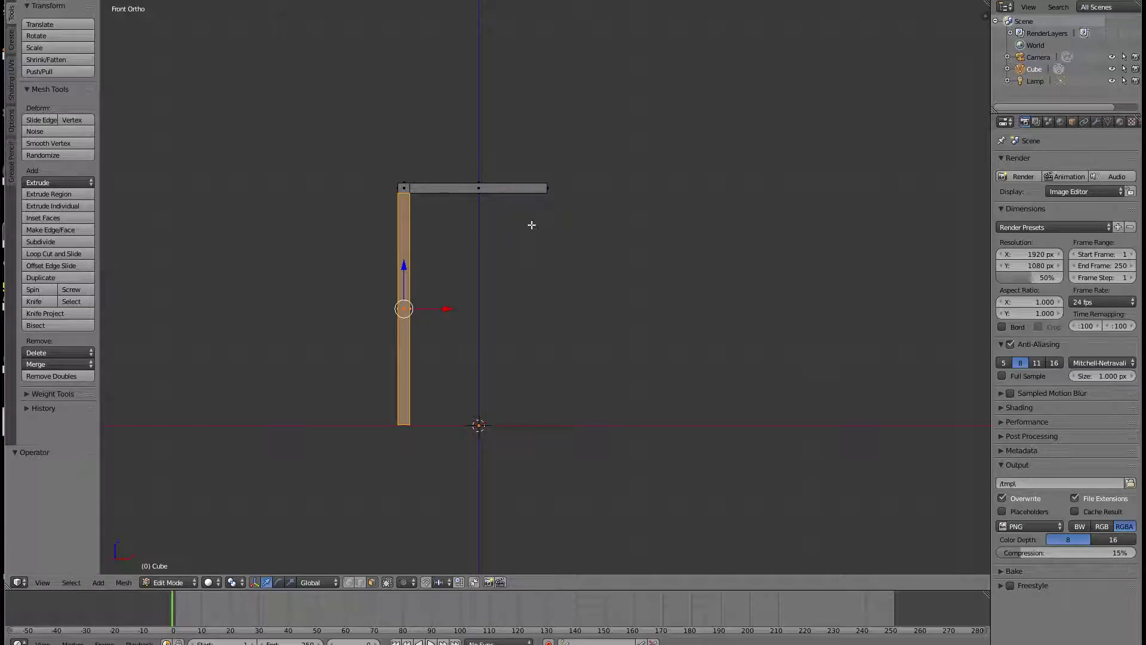
Extend the beam further by moving its end face 0.148 along X.
right_click(546, 187)
middle_drag(560, 208, 547, 208)
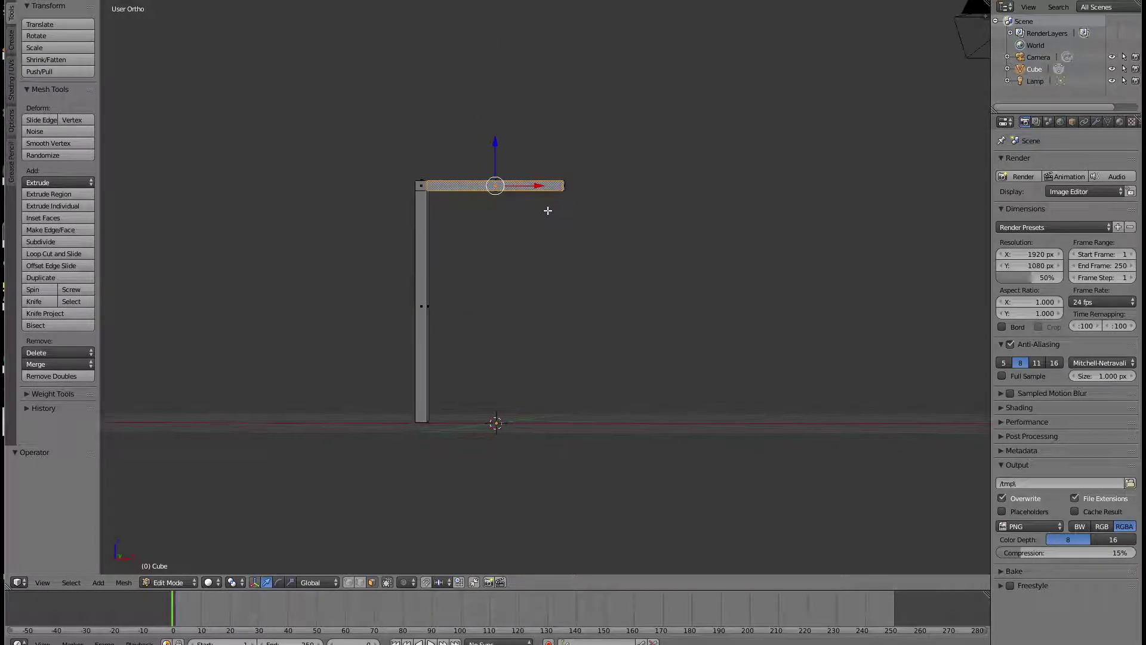
key(KP_1)
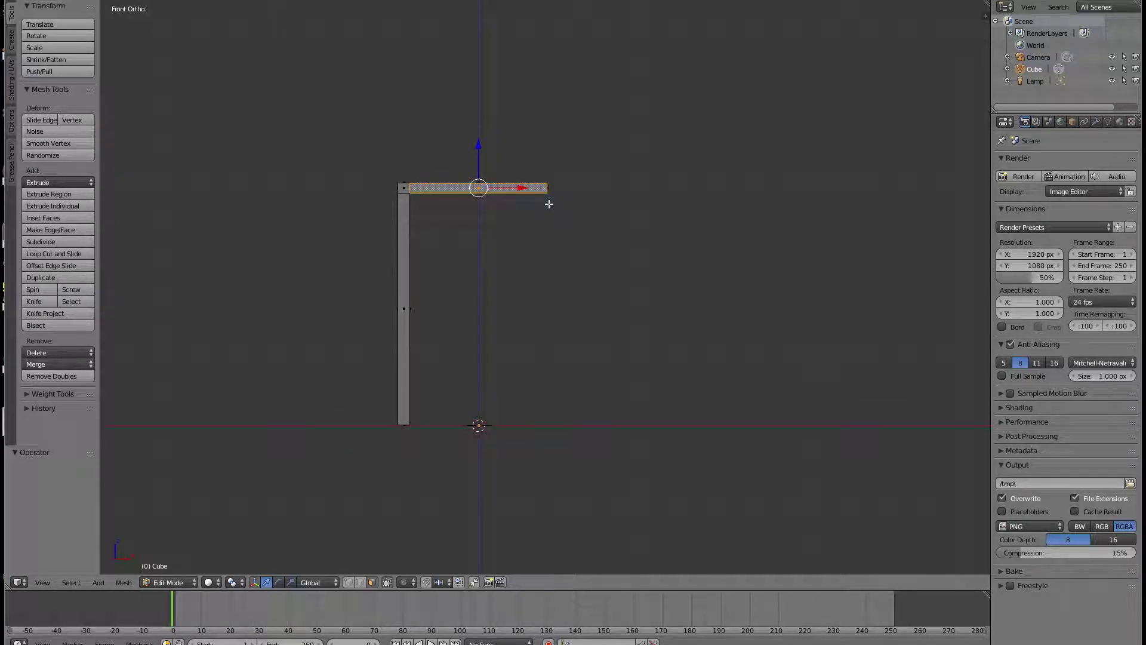
middle_drag(561, 181, 681, 179)
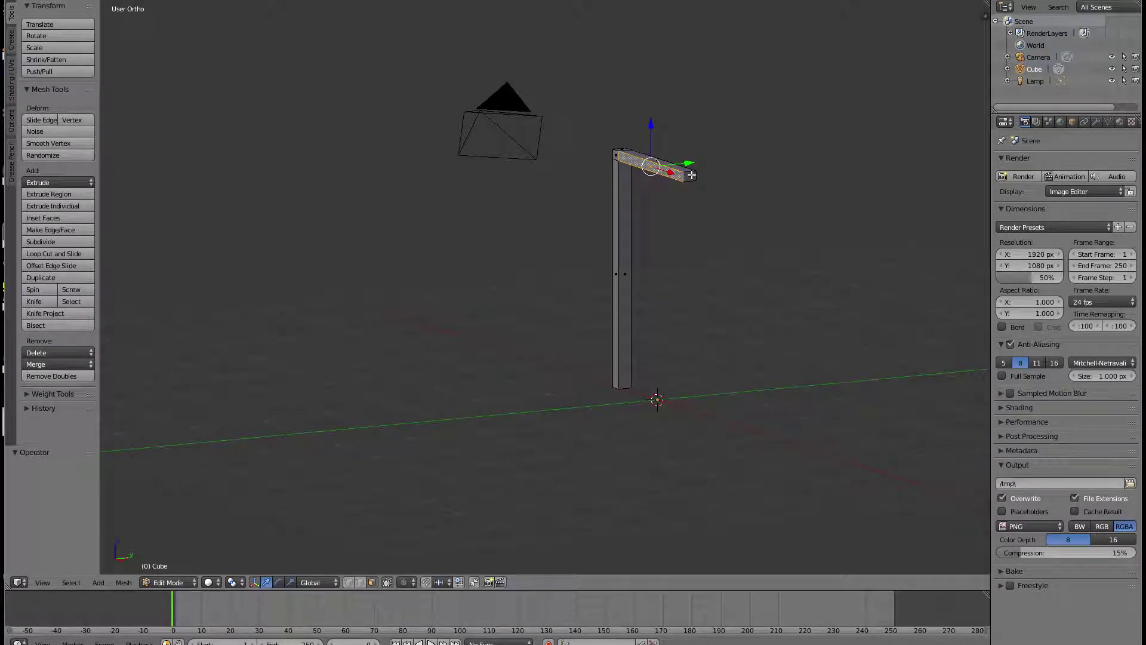
key(KP_1)
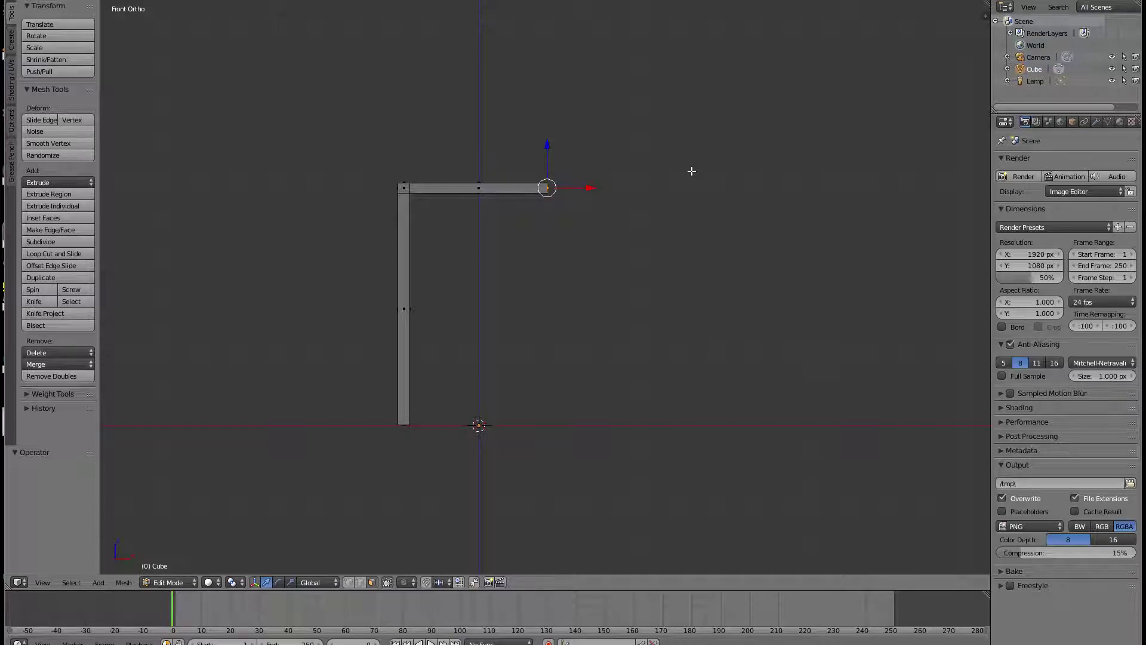
key(g)
key(x)
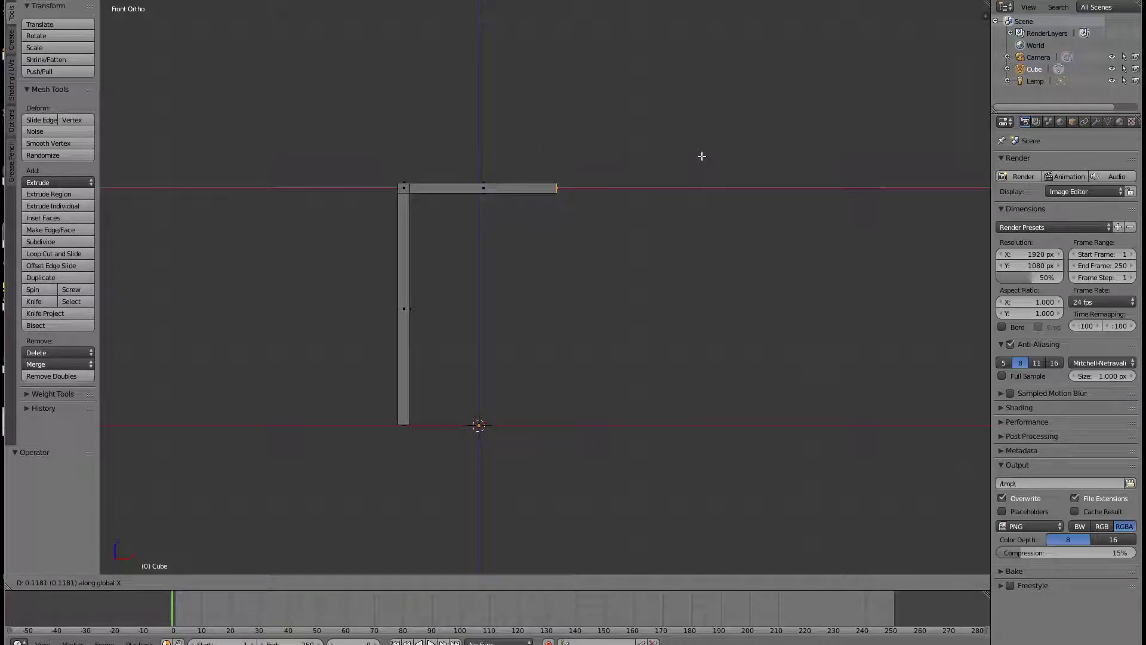
click(704, 156)
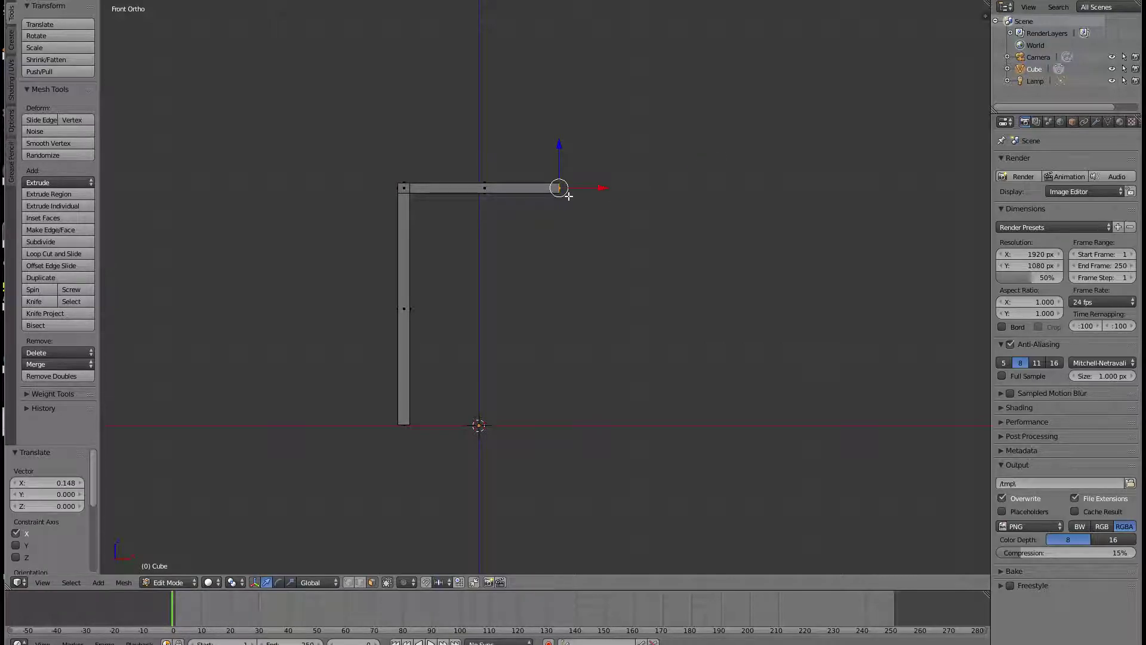
Subdivide the beam's end face and the face loop along the beam, each with one cut.
key(w)
click(549, 193)
alt+right_click(523, 188)
key(w)
click(534, 192)
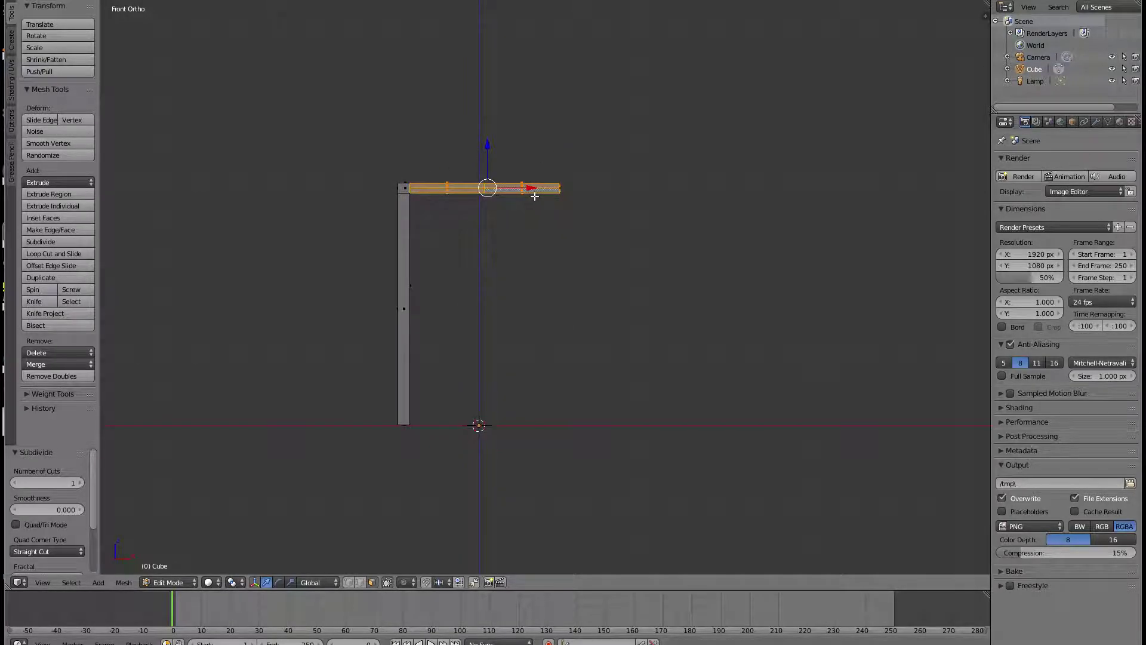
Select the edge loop around the beam's middle and move it 0.760 along X toward the free end.
scroll(521, 203, up, 3)
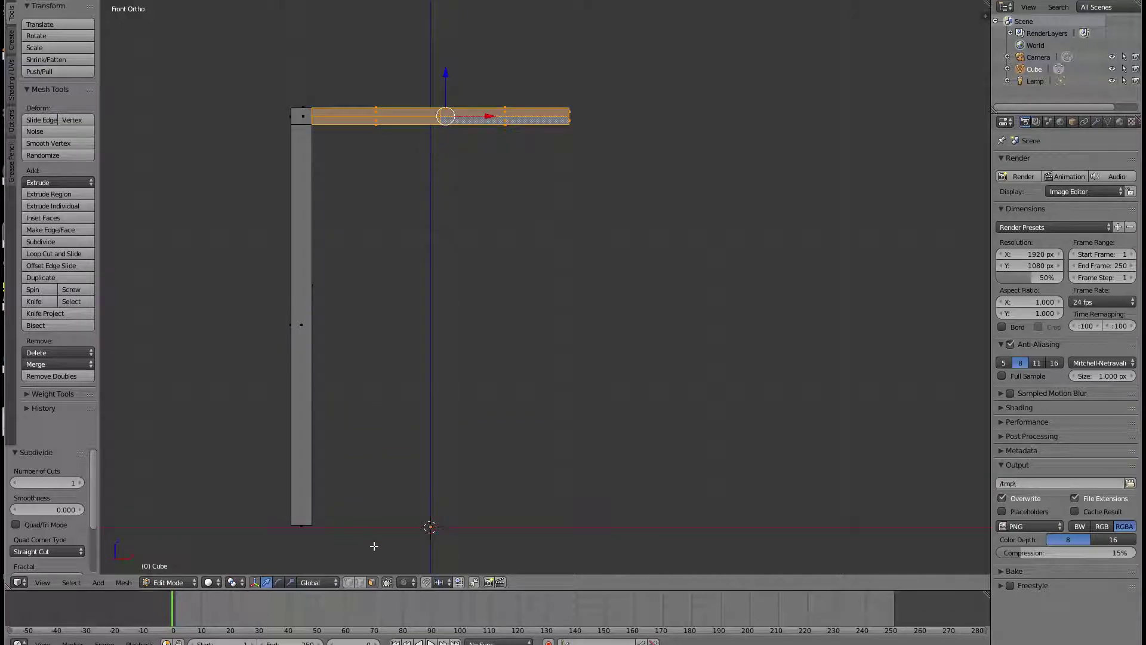
click(361, 583)
alt+right_click(439, 110)
middle_drag(440, 116, 512, 197)
key(KP_1)
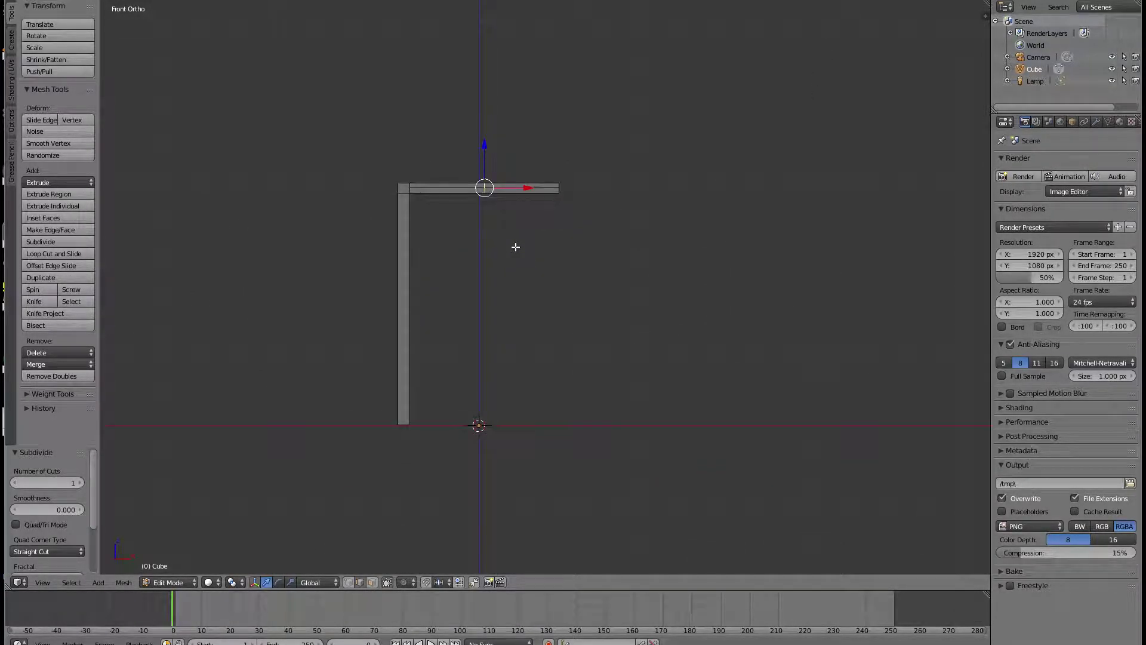
key(g)
key(x)
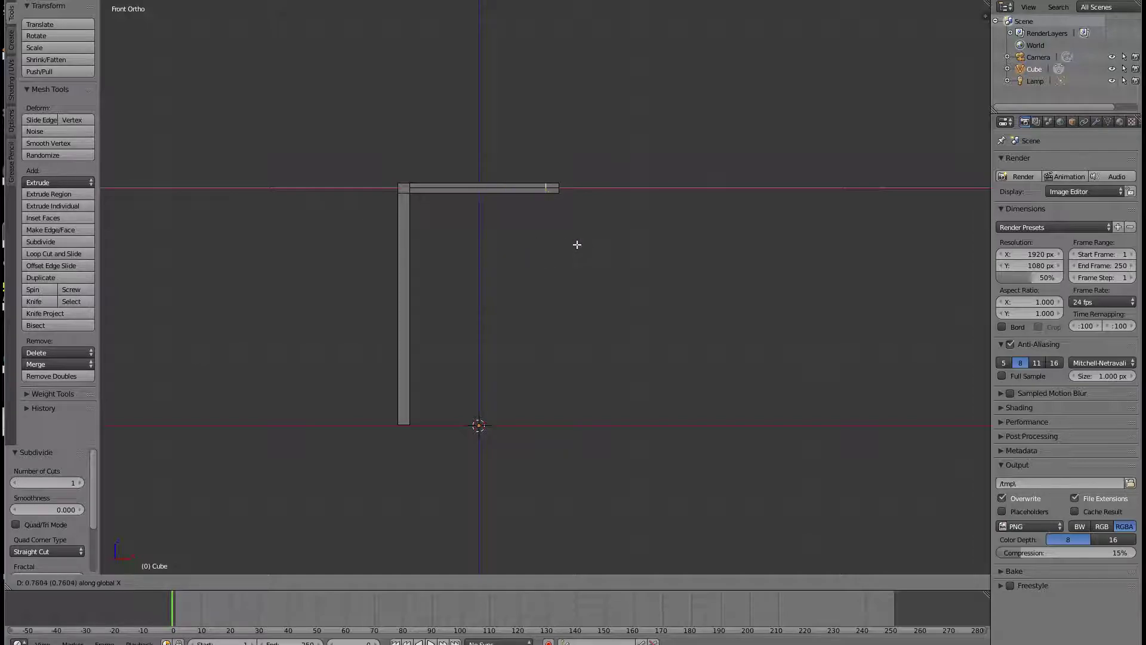
click(577, 244)
Extrude the underside face at the beam's free end downward by 2.635 to form a second post.
middle_drag(567, 250, 573, 358)
middle_drag(535, 115, 524, 276)
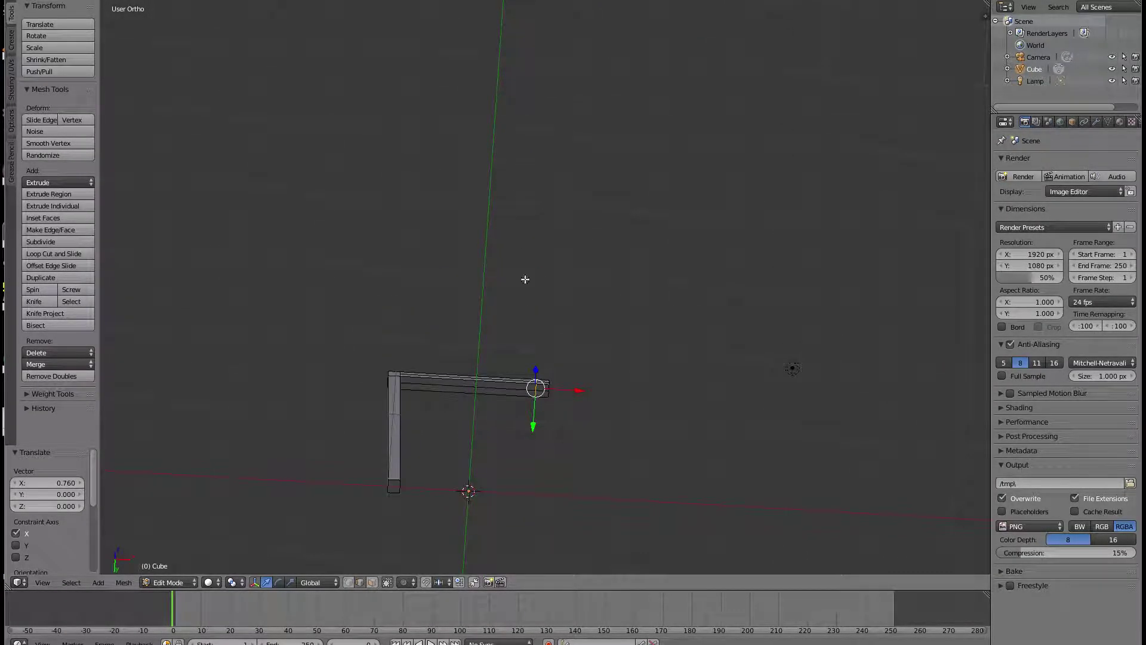
click(372, 582)
key(a)
right_click(541, 384)
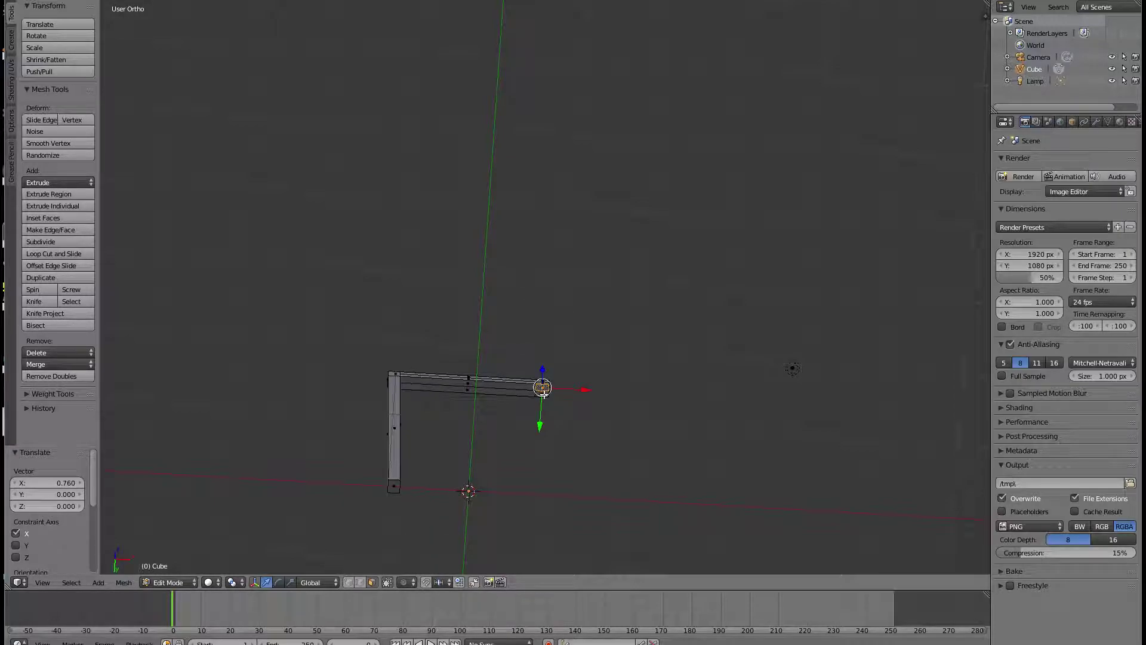
key(e)
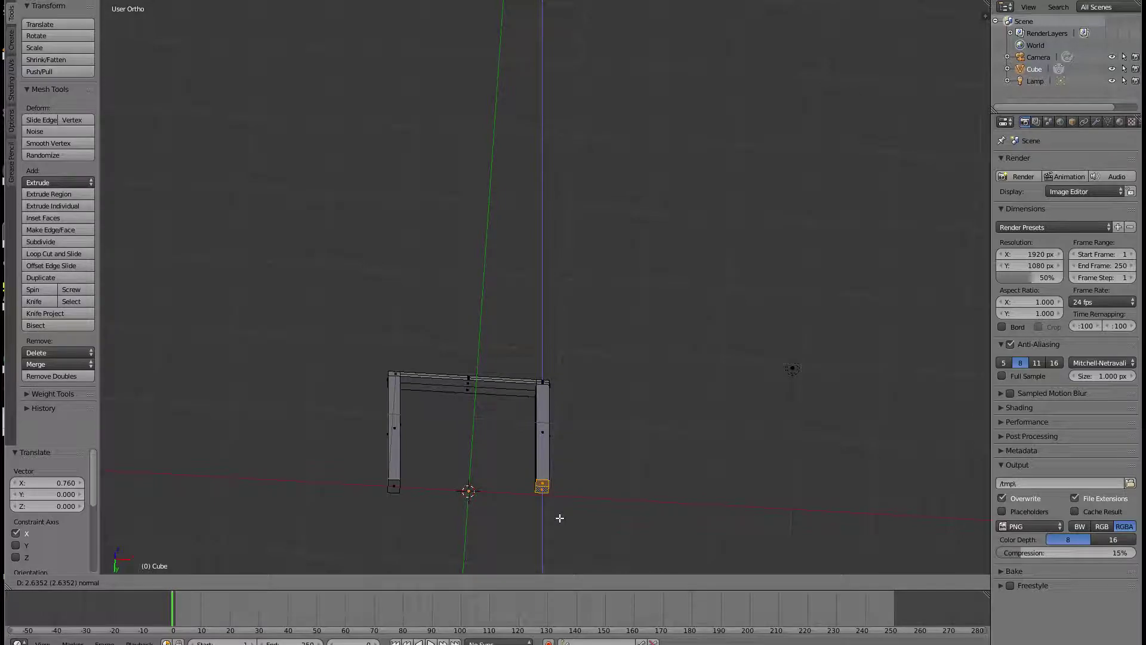
click(559, 518)
Lower the second post's bottom face by 0.236 along Z in the front view to match the first post.
key(KP_1)
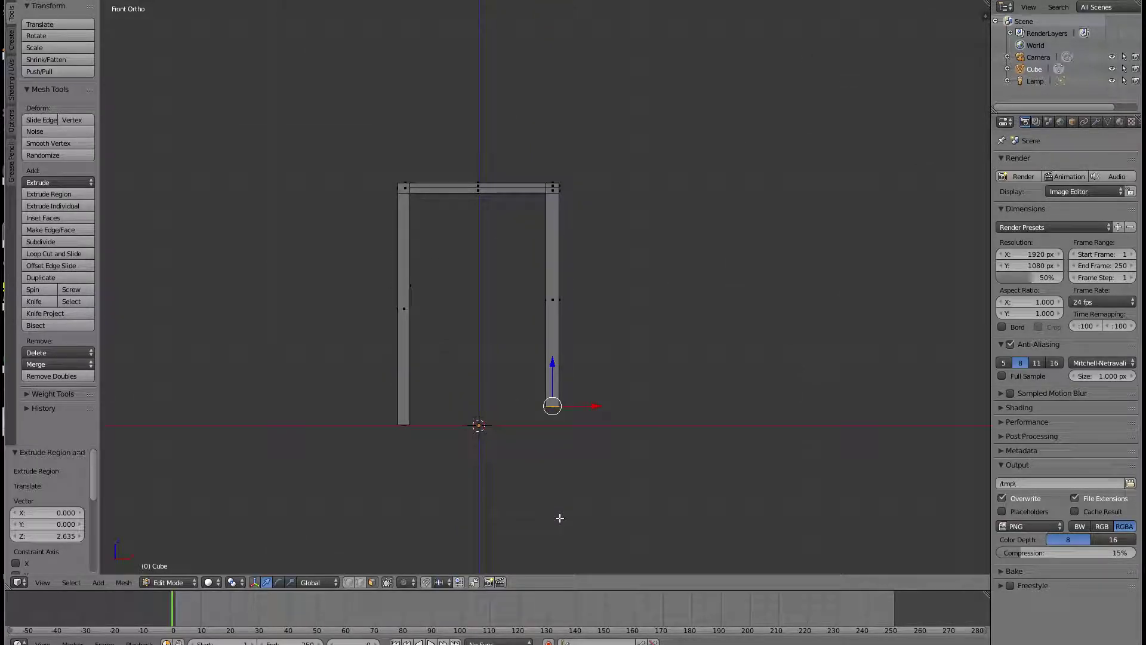
key(g)
key(x)
key(z)
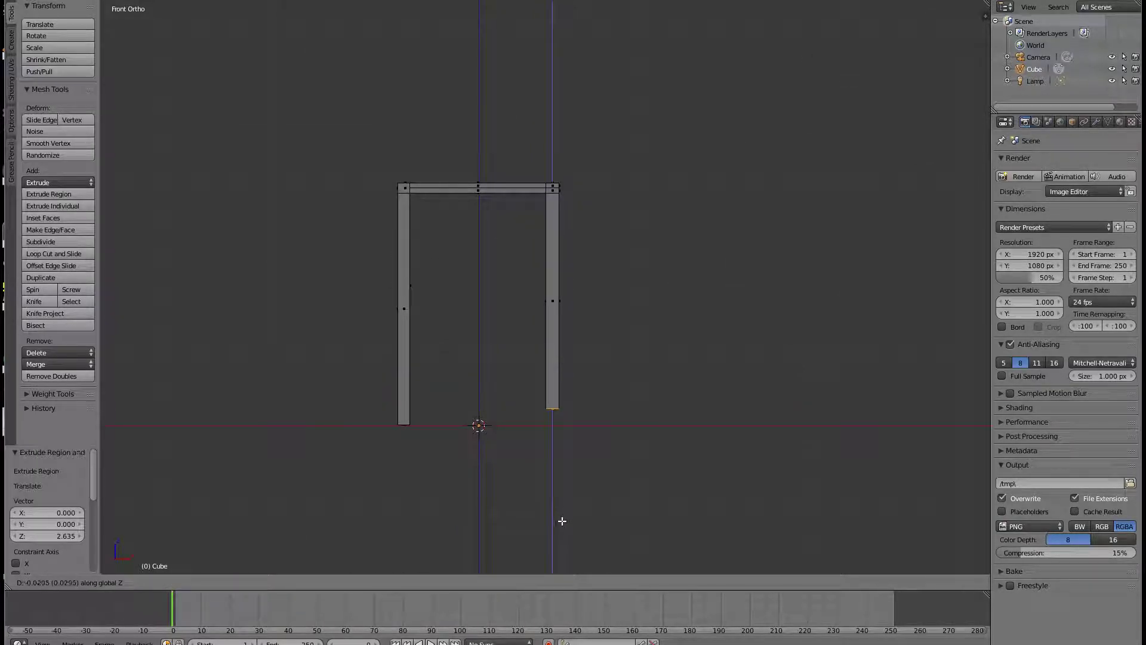
click(565, 537)
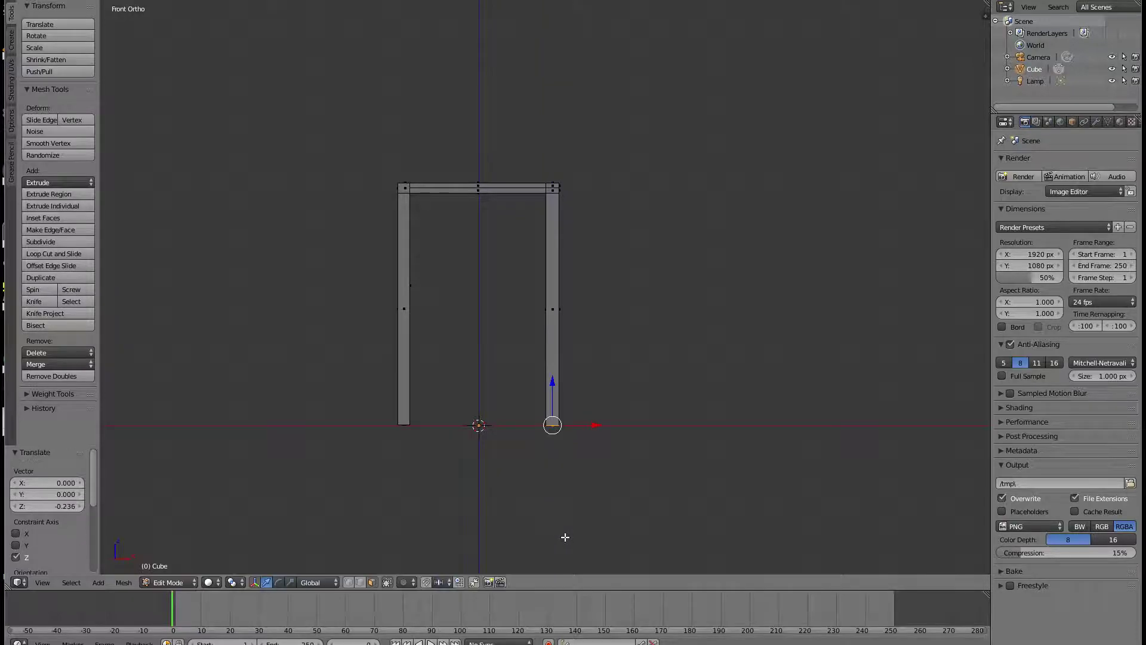
Return to Object Mode and rename the Cube object to Frame.
middle_drag(499, 277, 559, 287)
middle_drag(478, 302, 333, 307)
key(Tab)
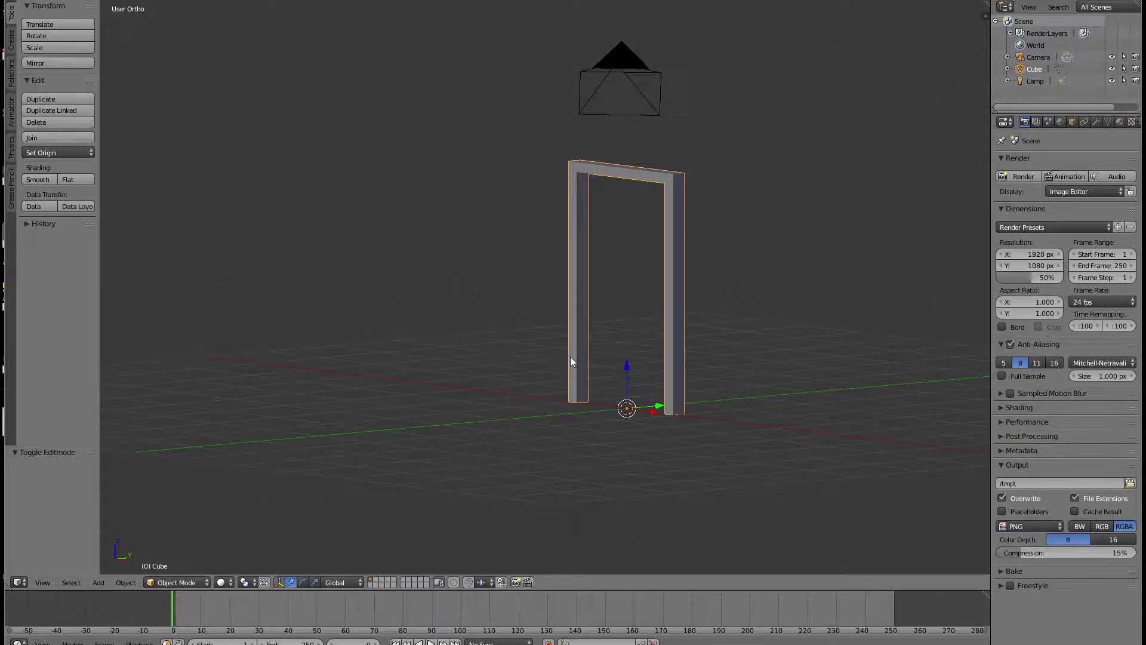
middle_drag(562, 353, 538, 364)
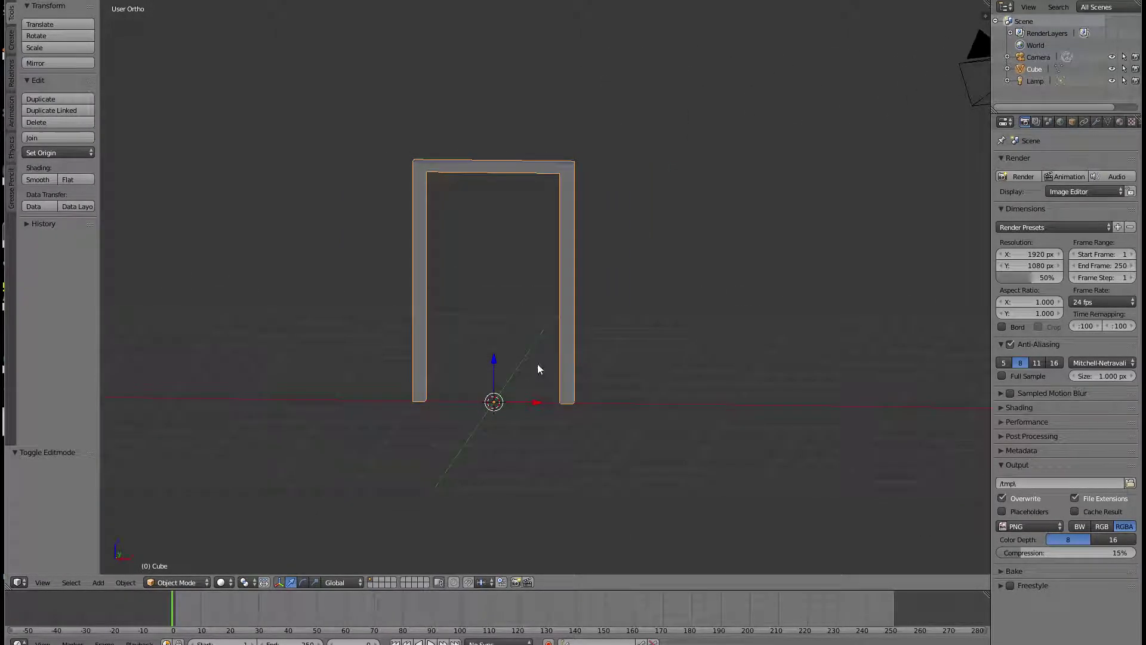
double_click(1036, 69)
text(D)
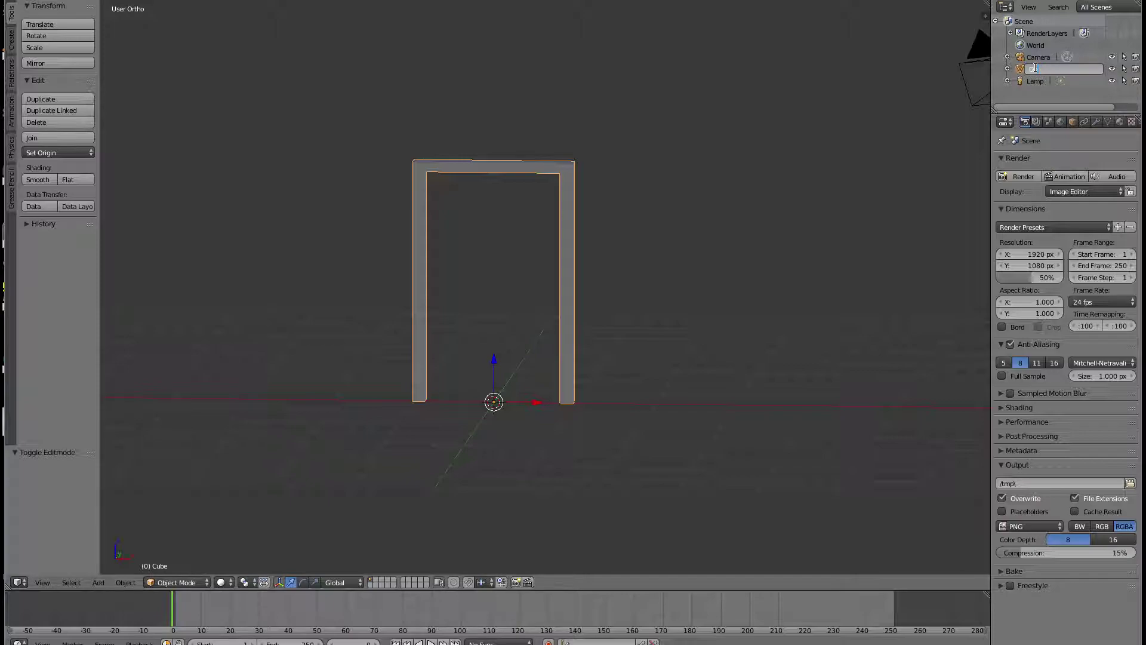
key(Return)
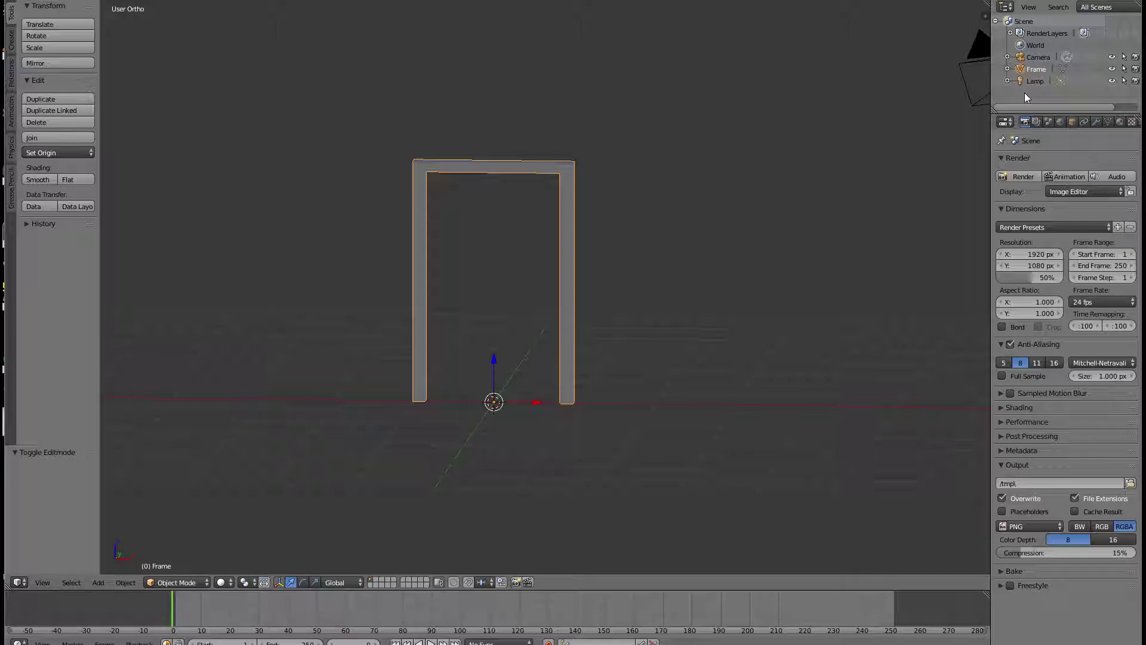
Add a new cube and scale its mesh to 0.053 along Y in Edit Mode, using the right view.
click(106, 582)
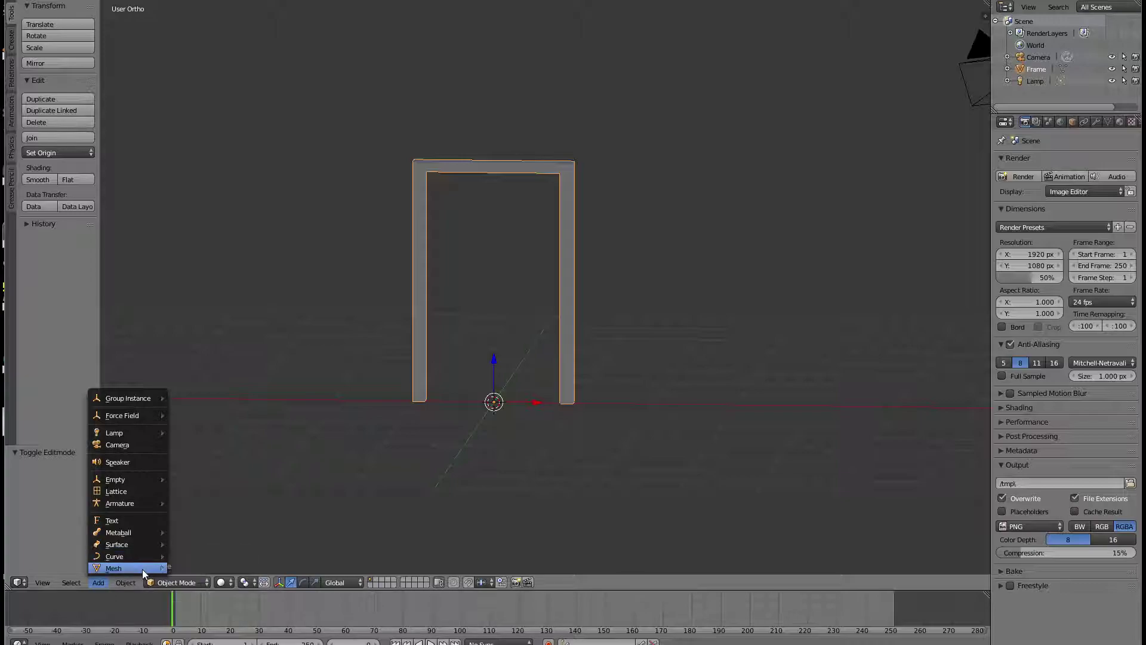
mouse_move(142, 569)
click(219, 467)
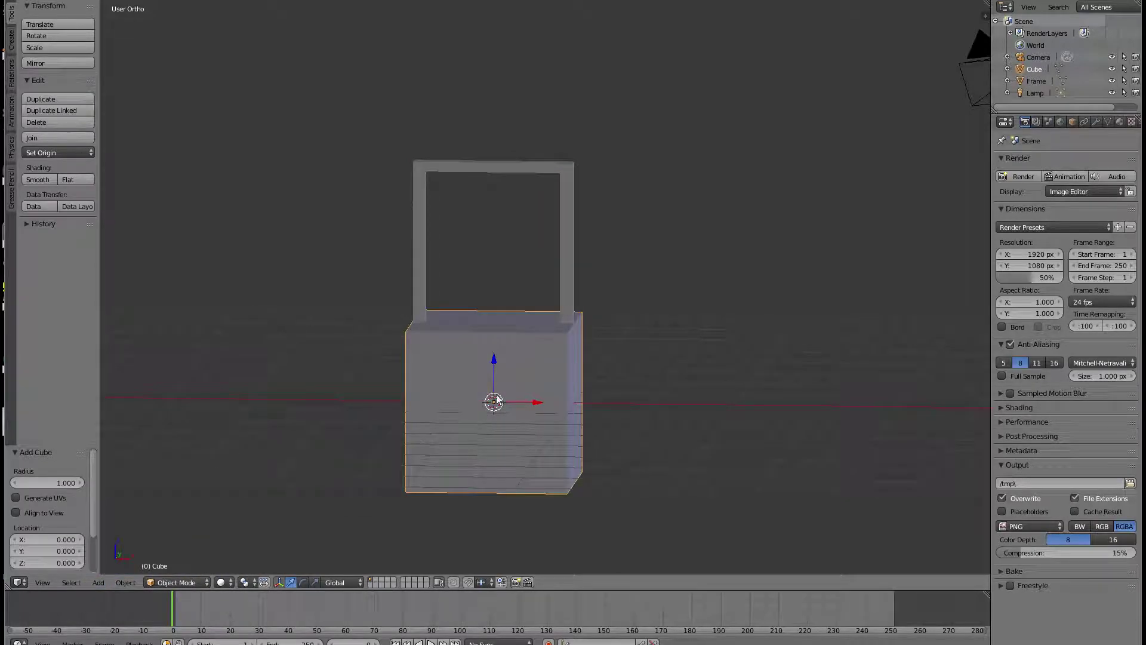
key(KP_3)
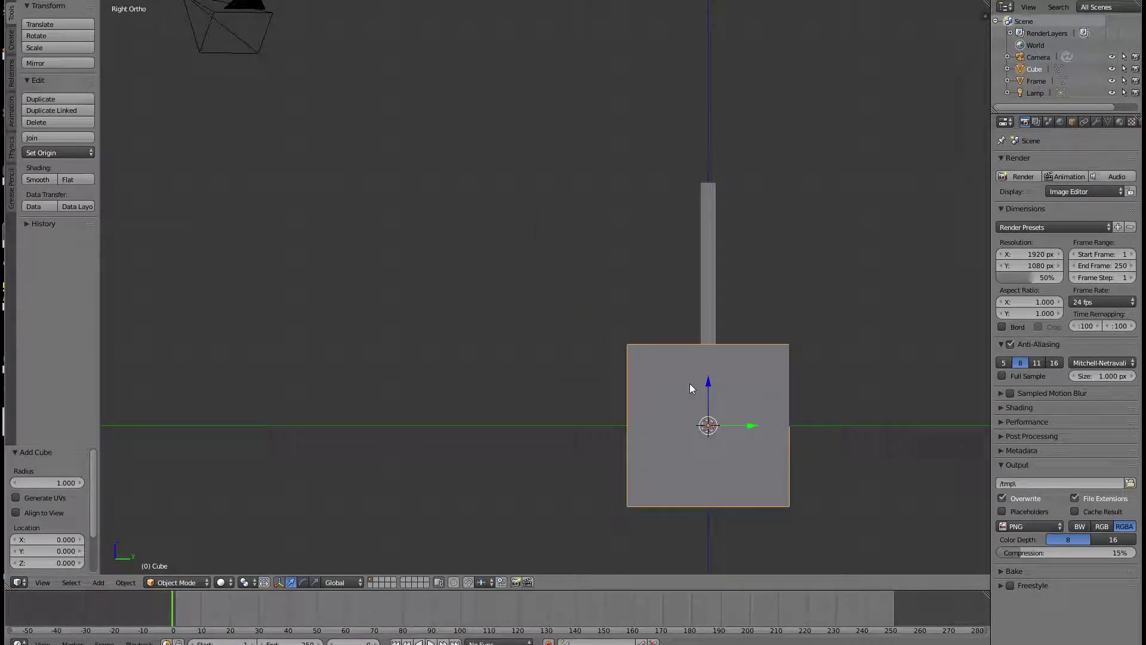
key(s)
key(Escape)
key(Tab)
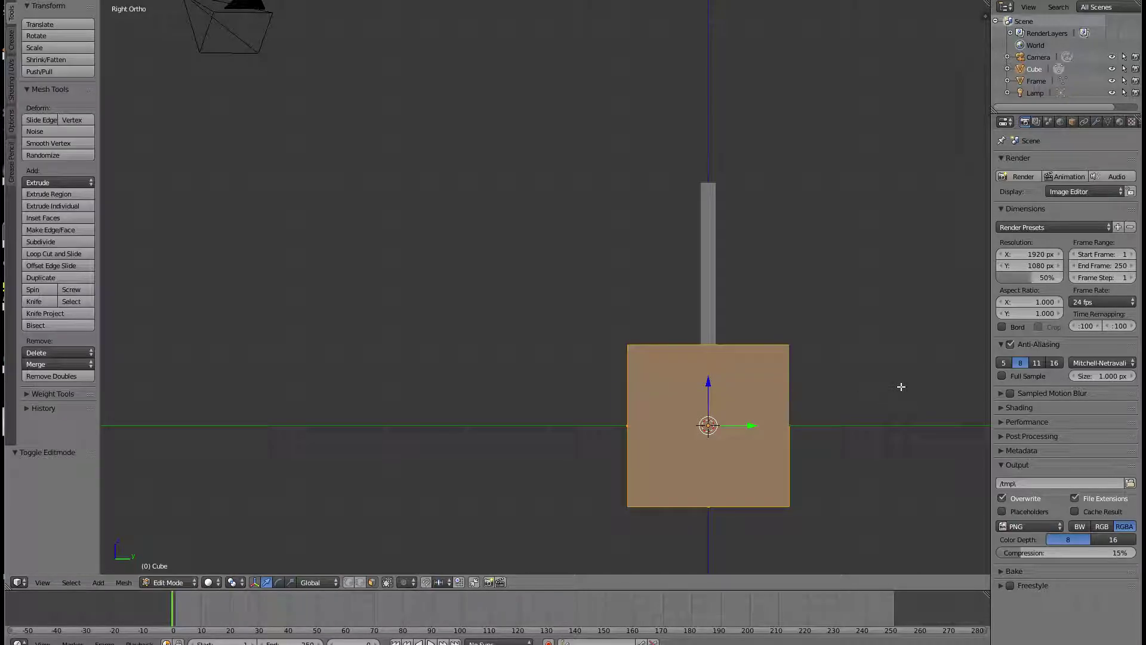
key(s)
key(y)
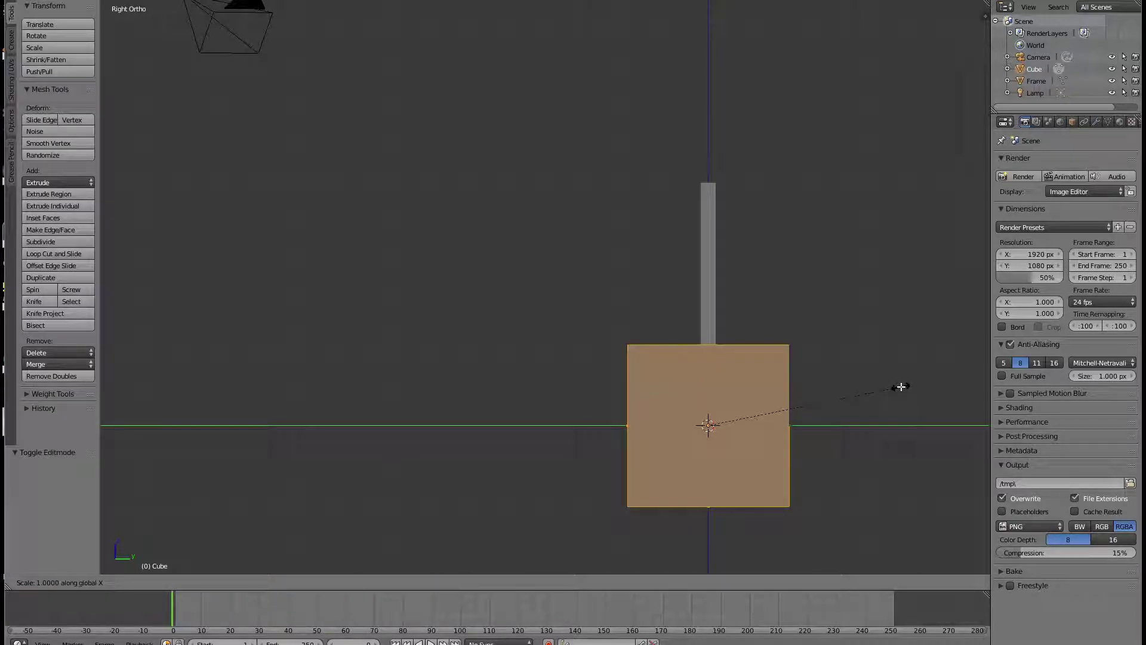
click(711, 416)
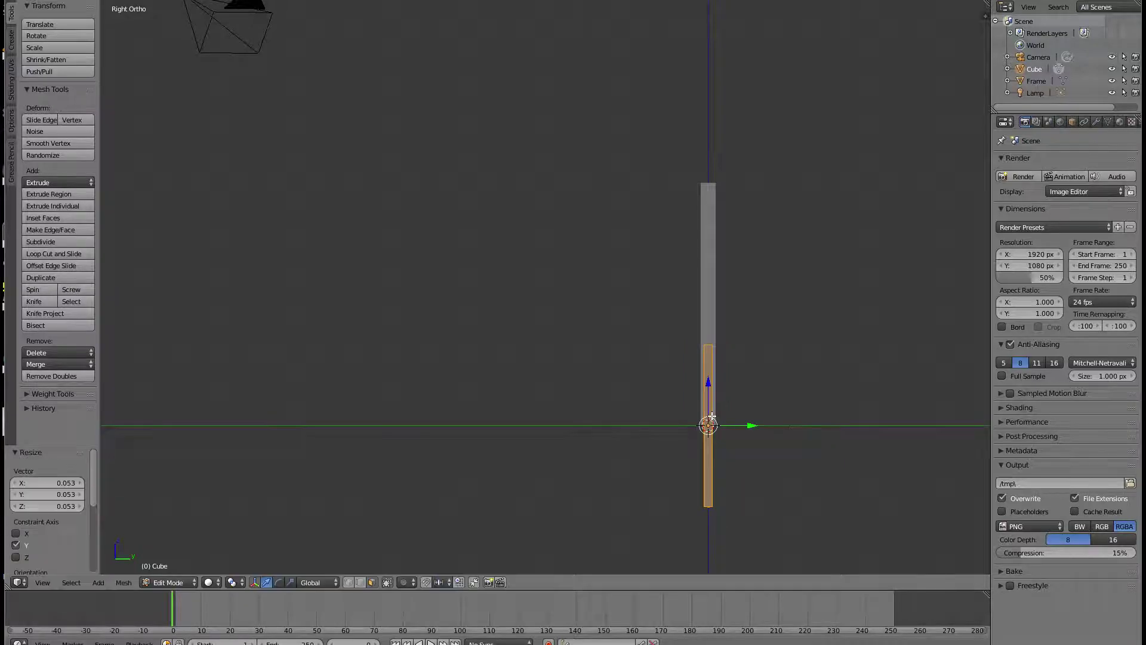
Scale the panel mesh to 0.840 along X in the front view to fit between the frame's posts.
key(KP_1)
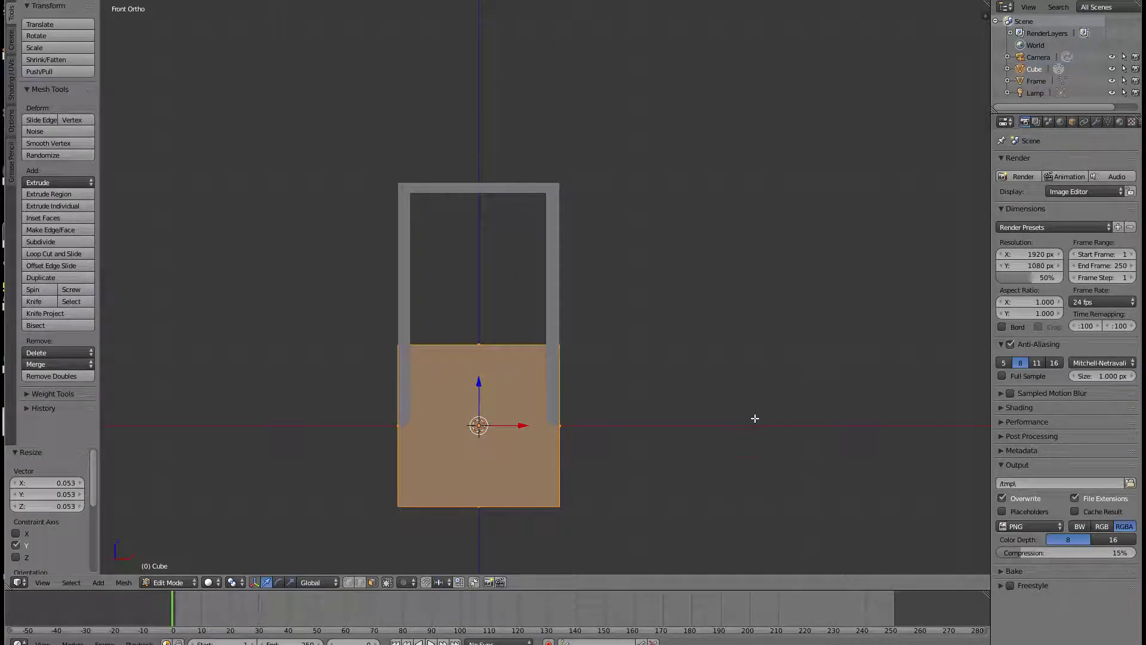
key(s)
key(x)
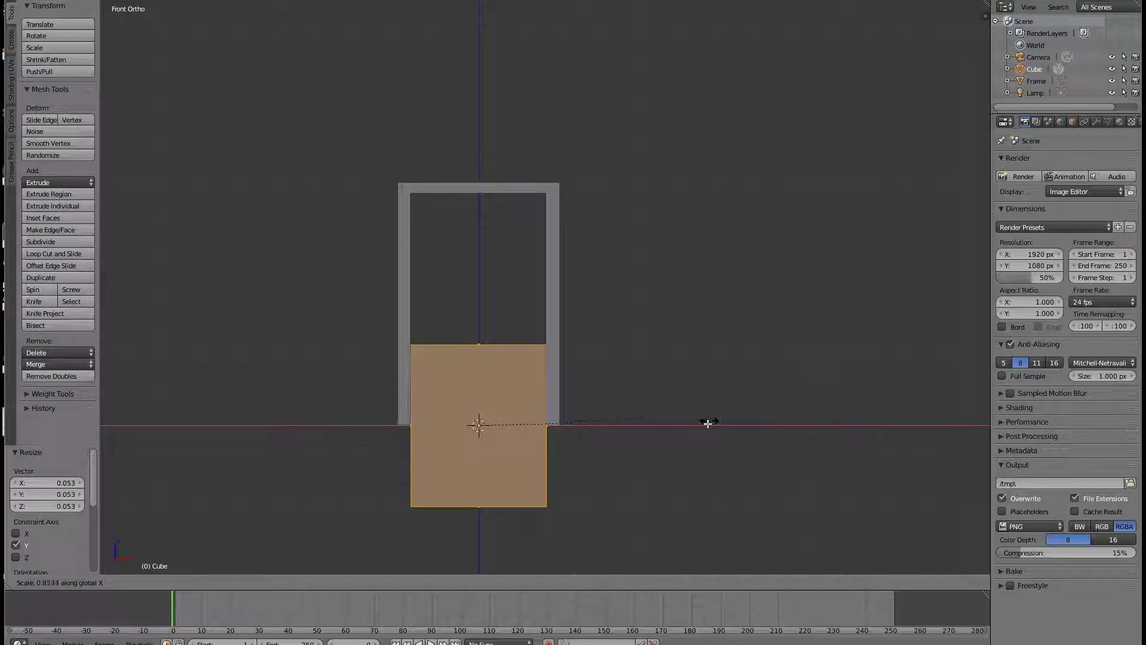
click(711, 426)
Raise the panel mesh 1.417 along Z and stretch it by 1.409 along Z to fill the frame opening.
key(g)
key(z)
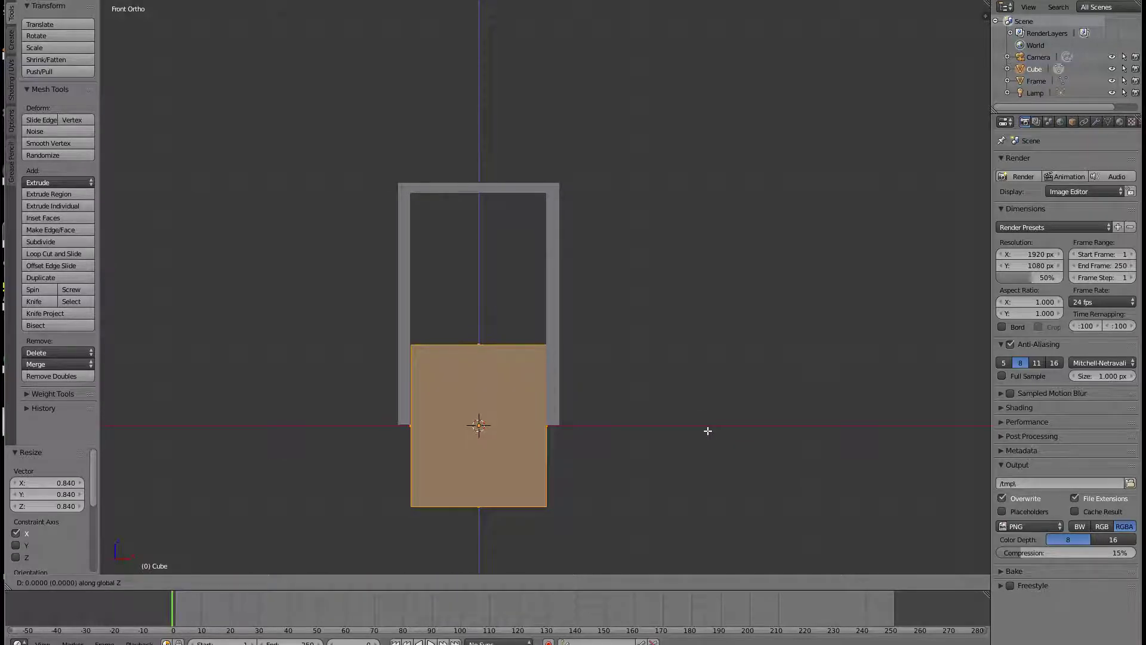
click(710, 317)
key(s)
key(z)
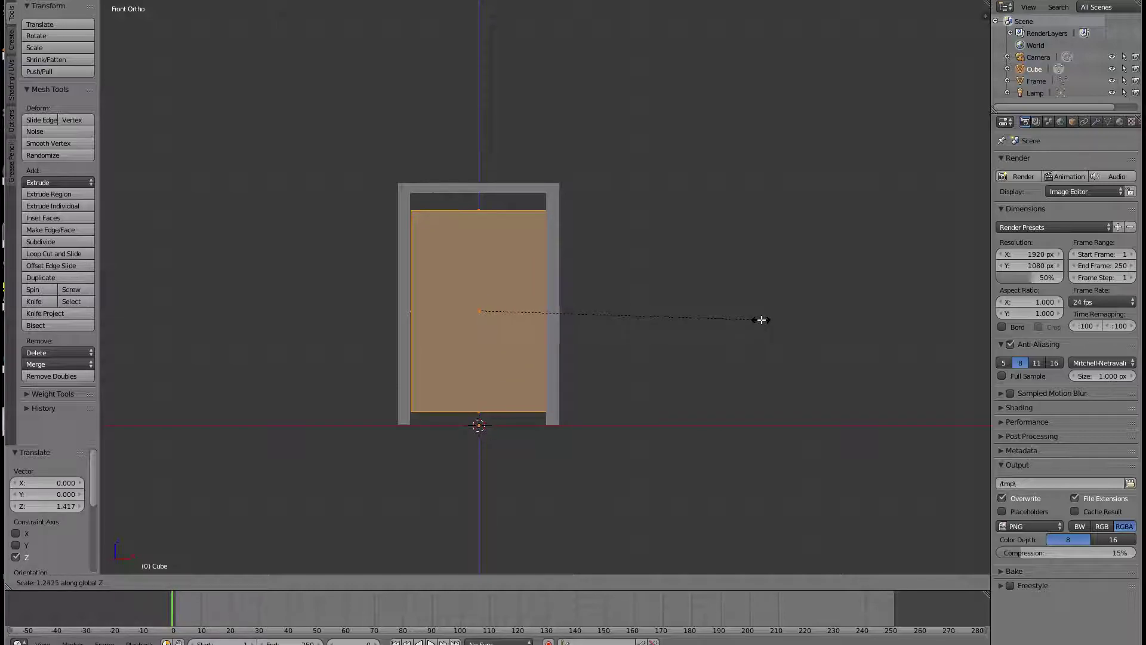
click(798, 323)
Move the panel mesh up another 0.037 along Z and scale it uniformly by 1.021.
key(g)
key(z)
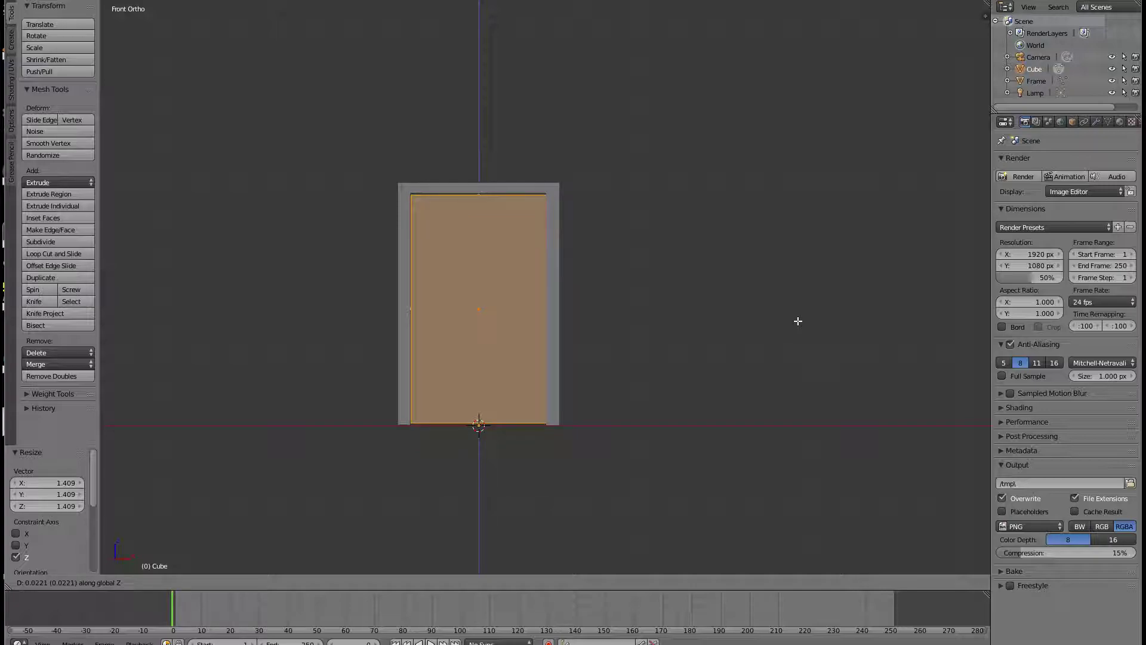
click(798, 320)
key(s)
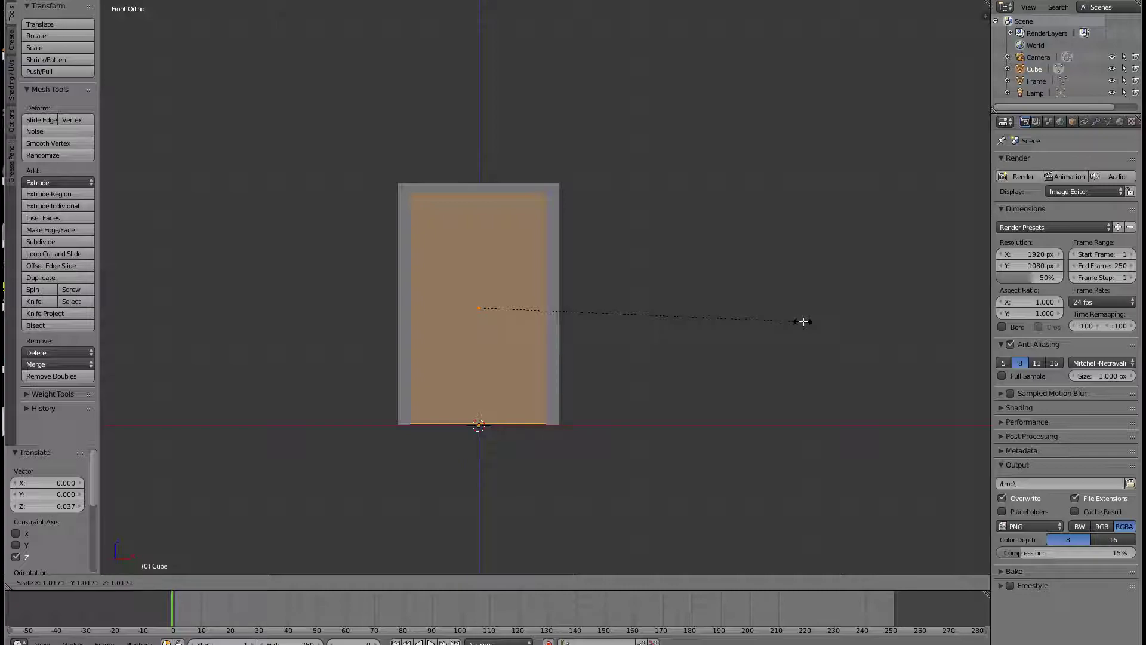
click(804, 322)
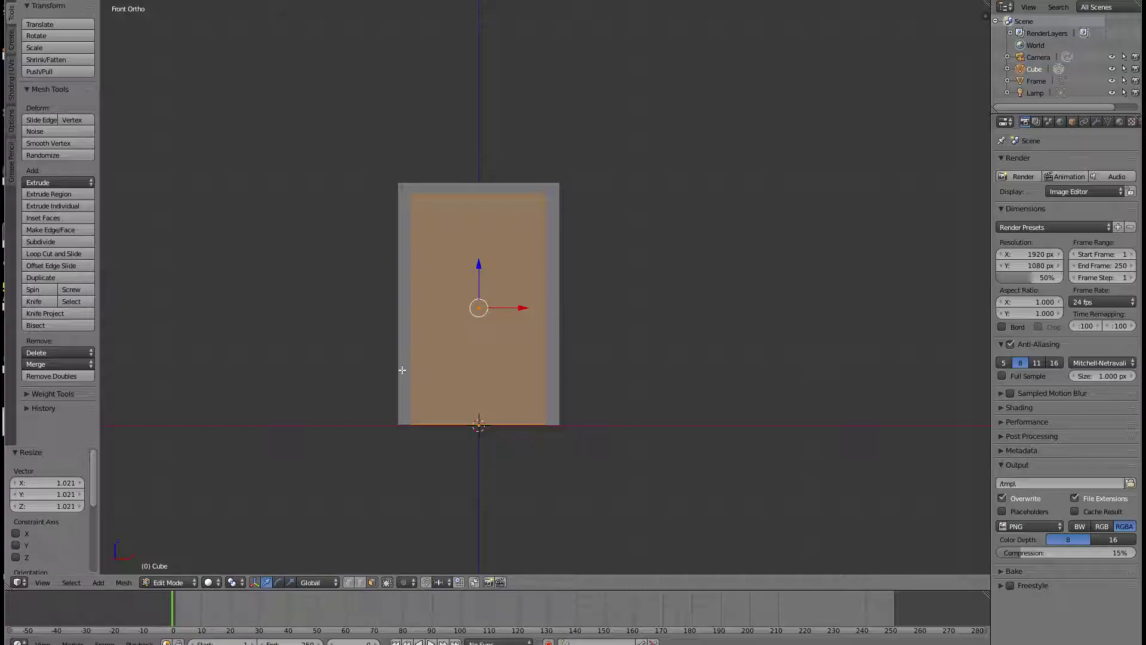
Move the panel mesh 0.825 along X in Edit Mode so its -X edge sits at the object's origin.
scroll(397, 310, up, 3)
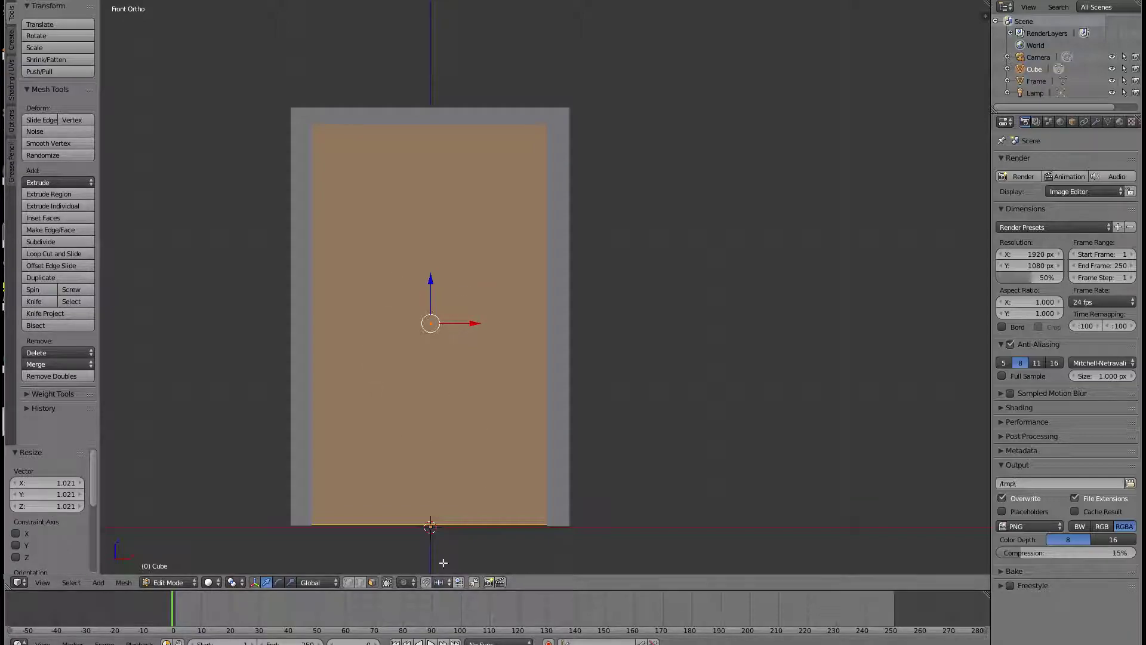
key(g)
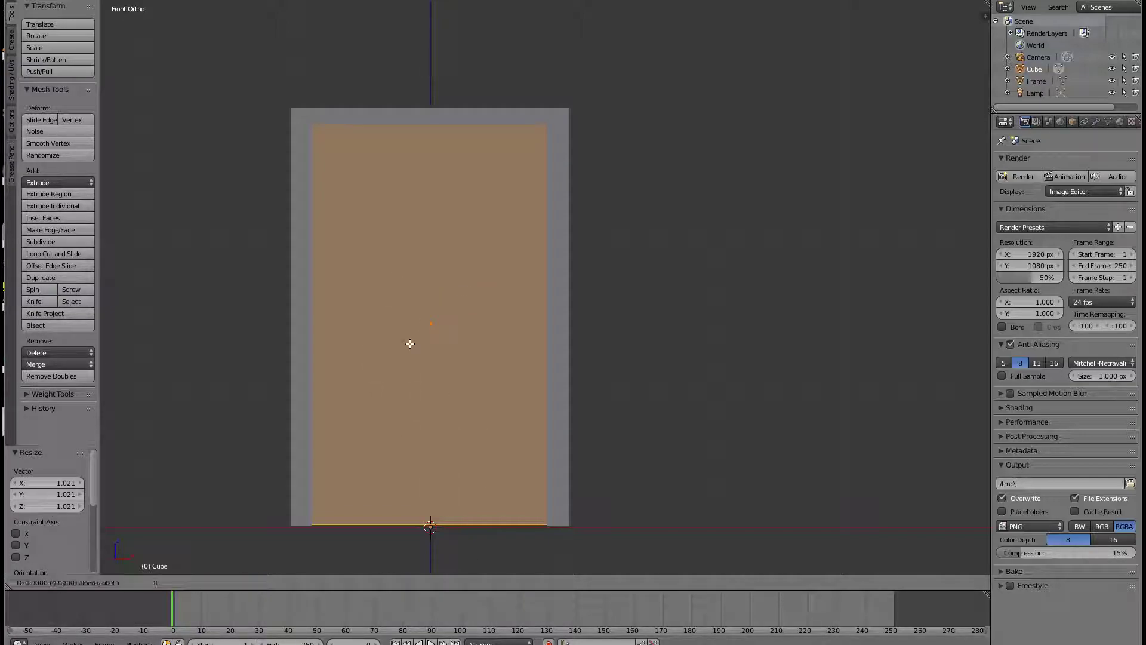
key(x)
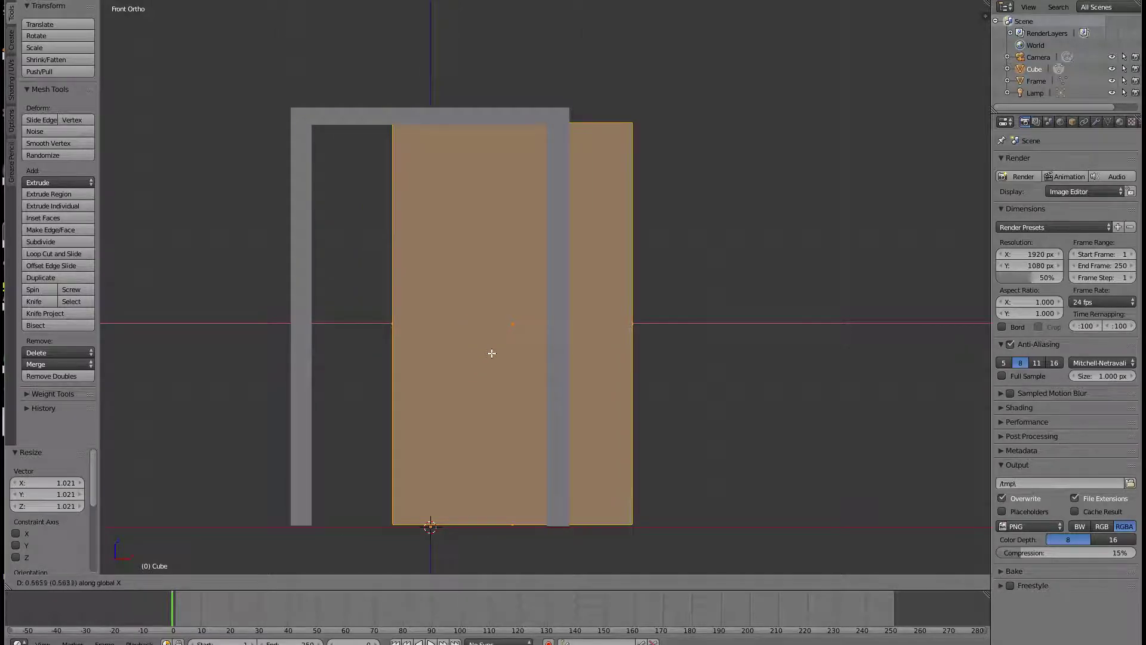
click(524, 356)
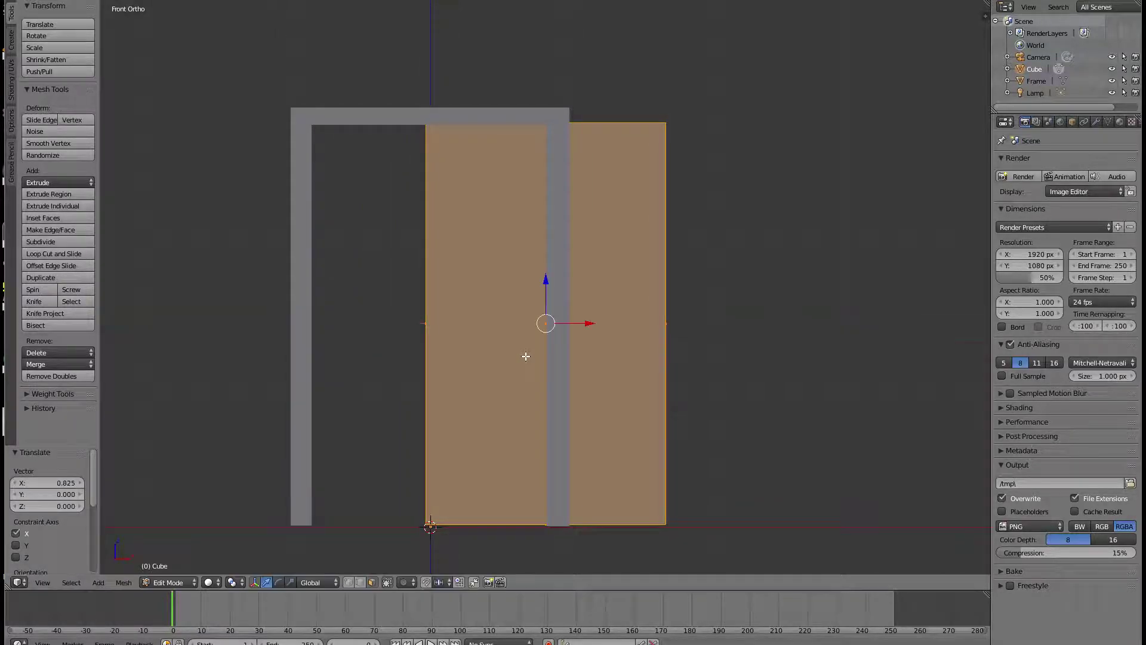
In Object Mode, move the door panel -0.820 along X back into the frame opening.
key(Tab)
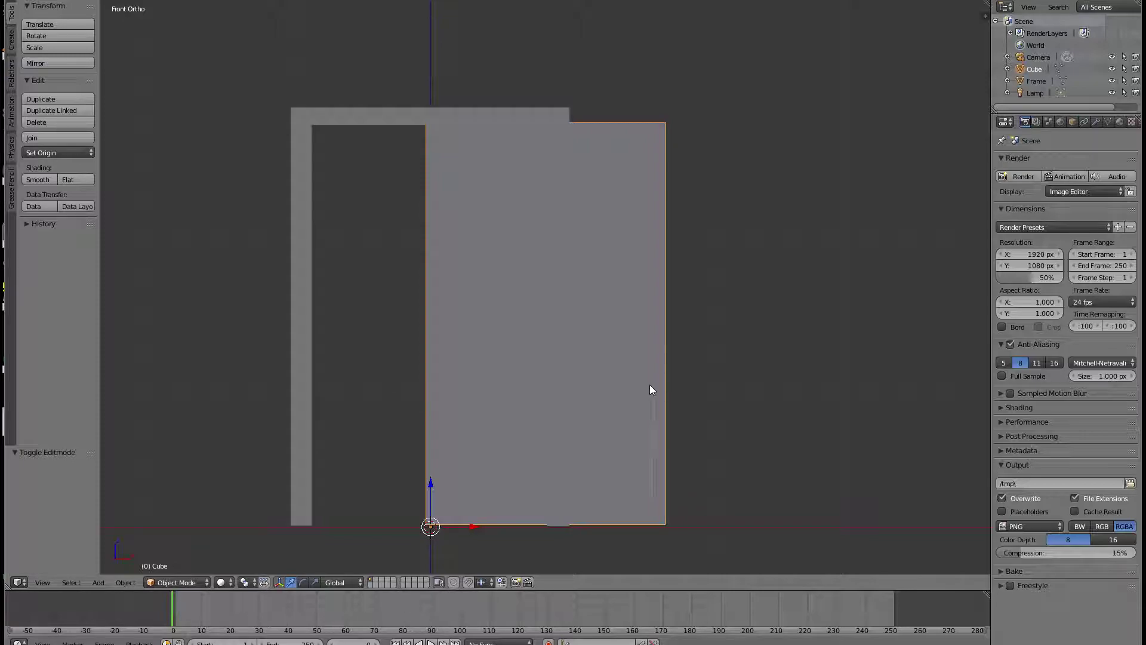
key(g)
key(x)
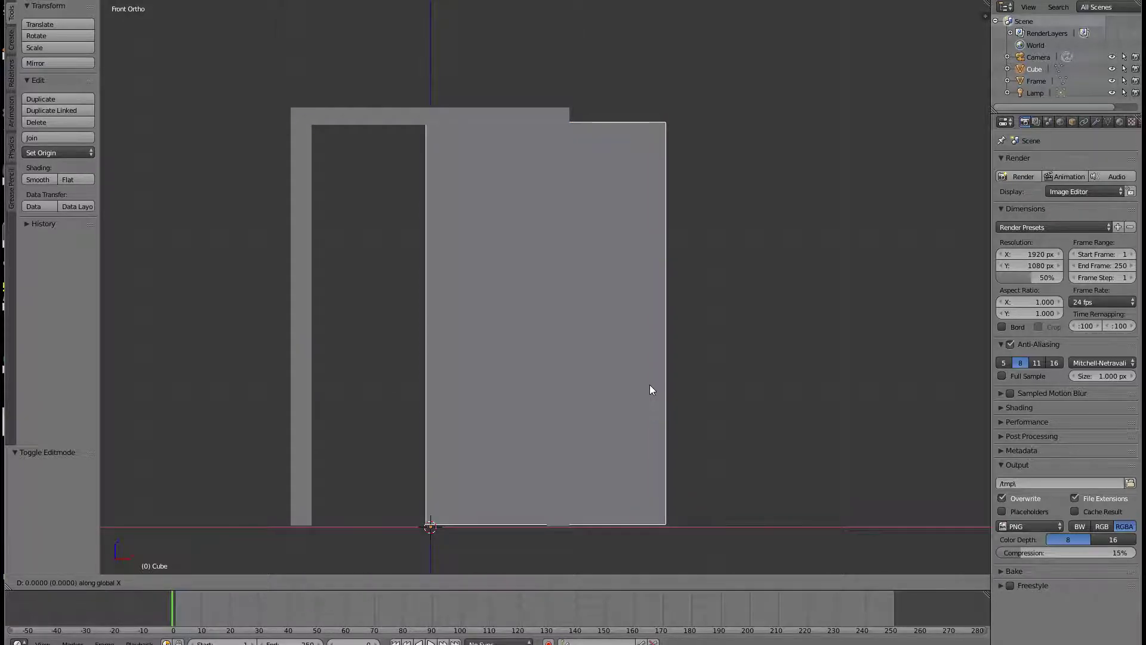
click(535, 391)
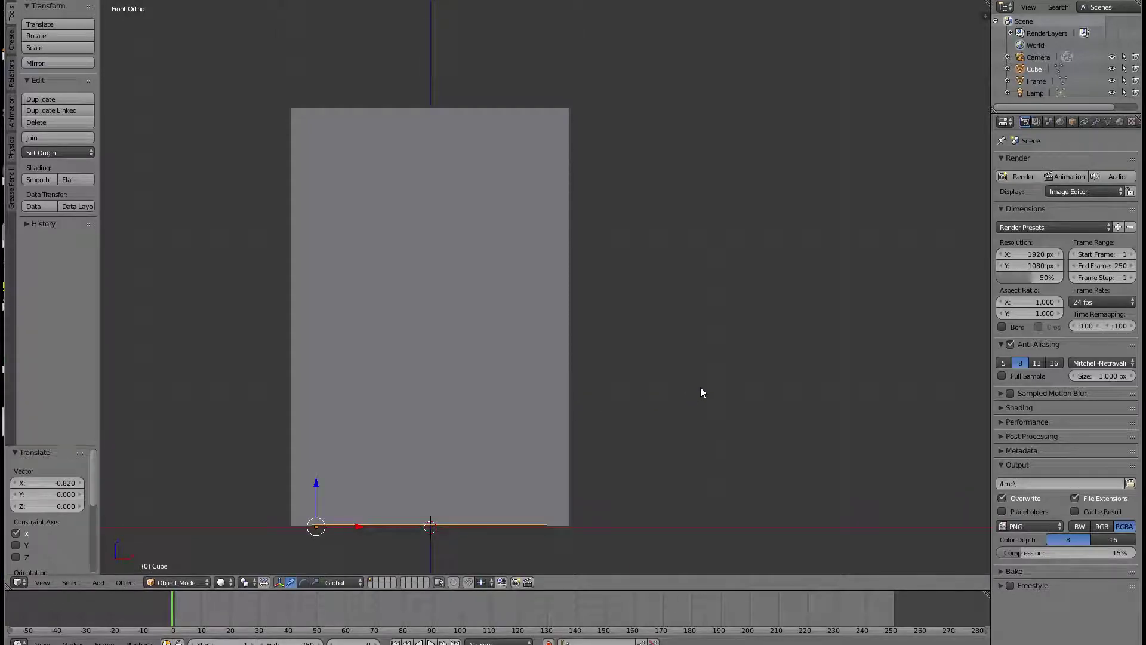
Try rotating the door panel about the Z axis to test its swing from the hinge side.
key(r)
key(z)
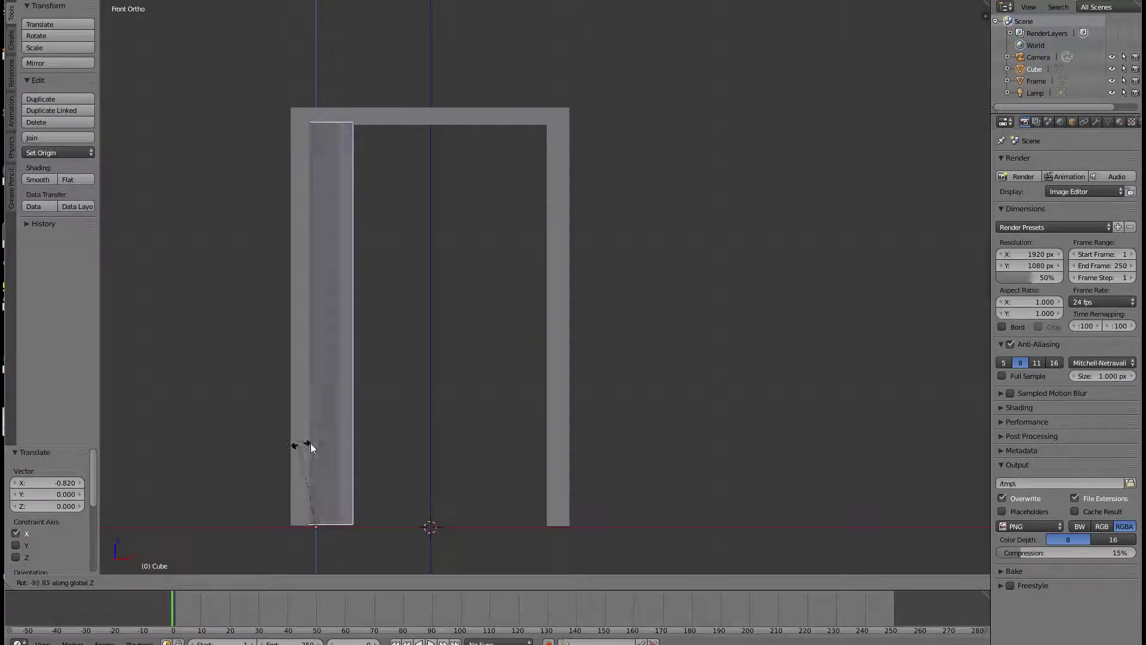
key(Escape)
middle_drag(486, 443, 340, 415)
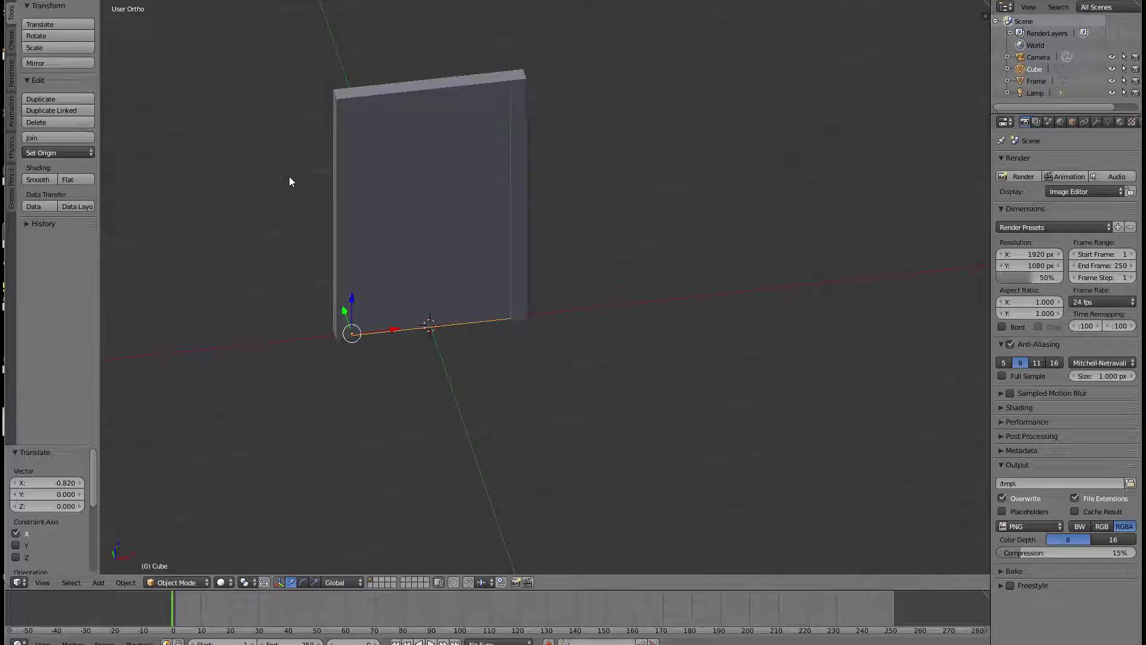
Start saving the Blender file and browse to the Z:\All\Code\Unity\DemonDepths folder.
key(ctrl+s)
click(256, 18)
text(Z:\)
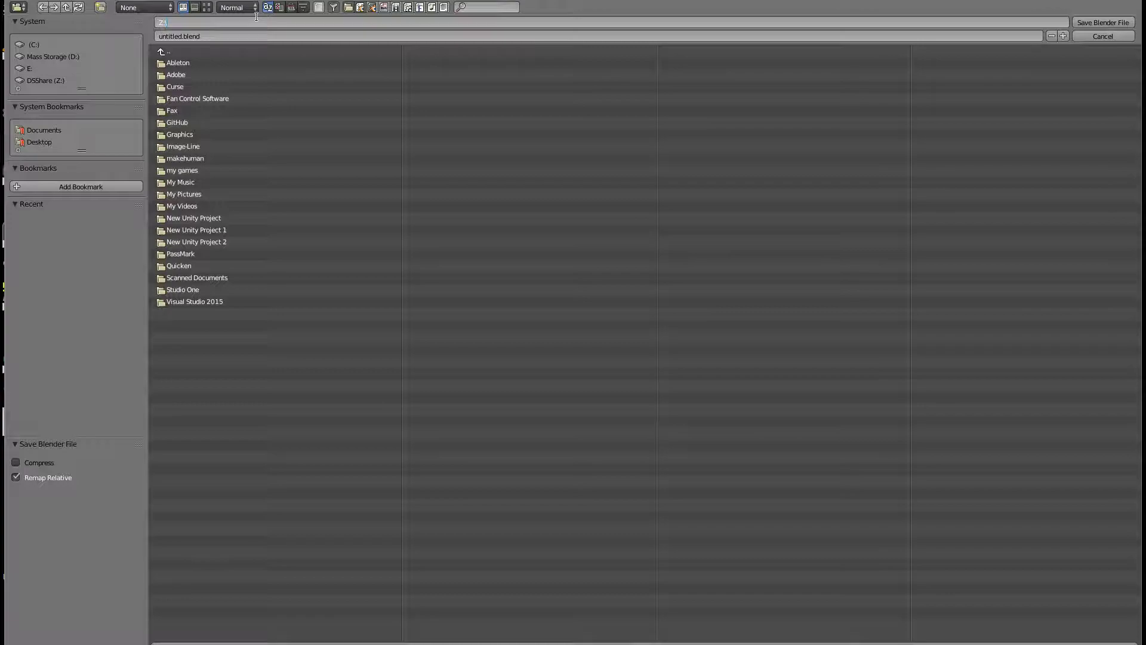
key(Return)
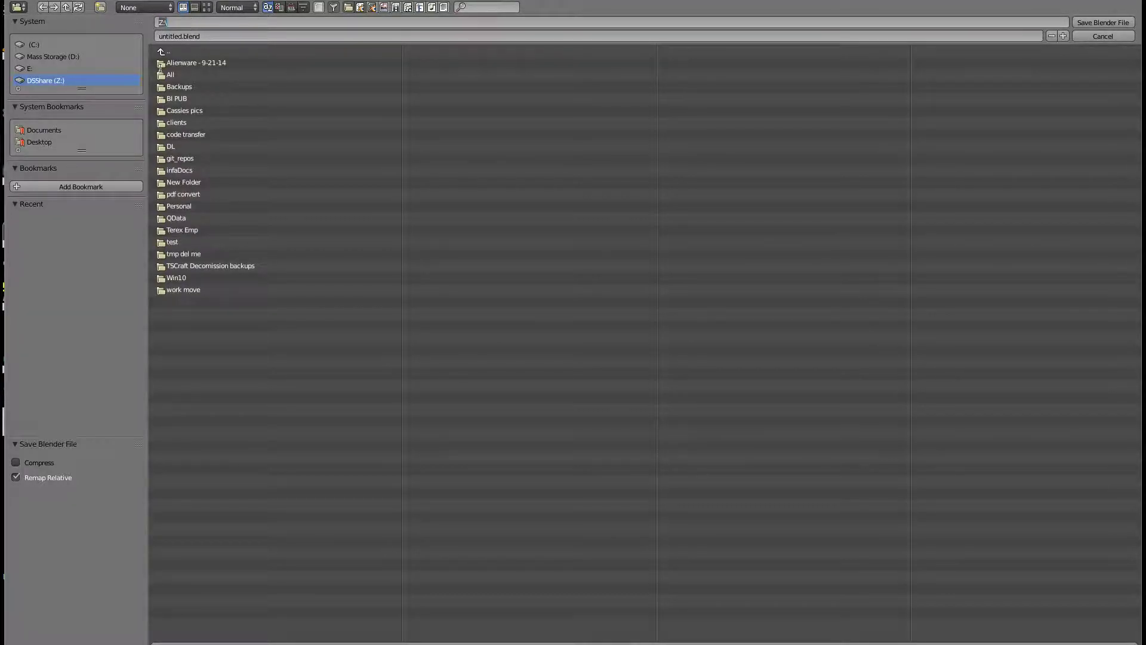
click(209, 76)
click(209, 76)
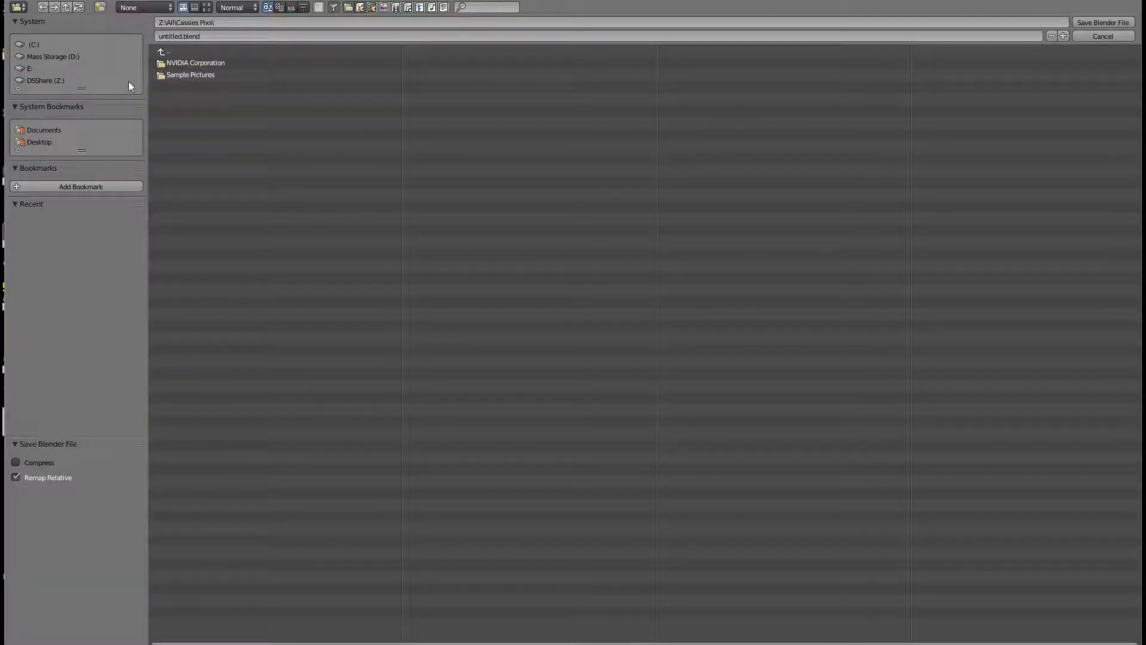
click(170, 52)
click(191, 88)
click(193, 63)
click(196, 75)
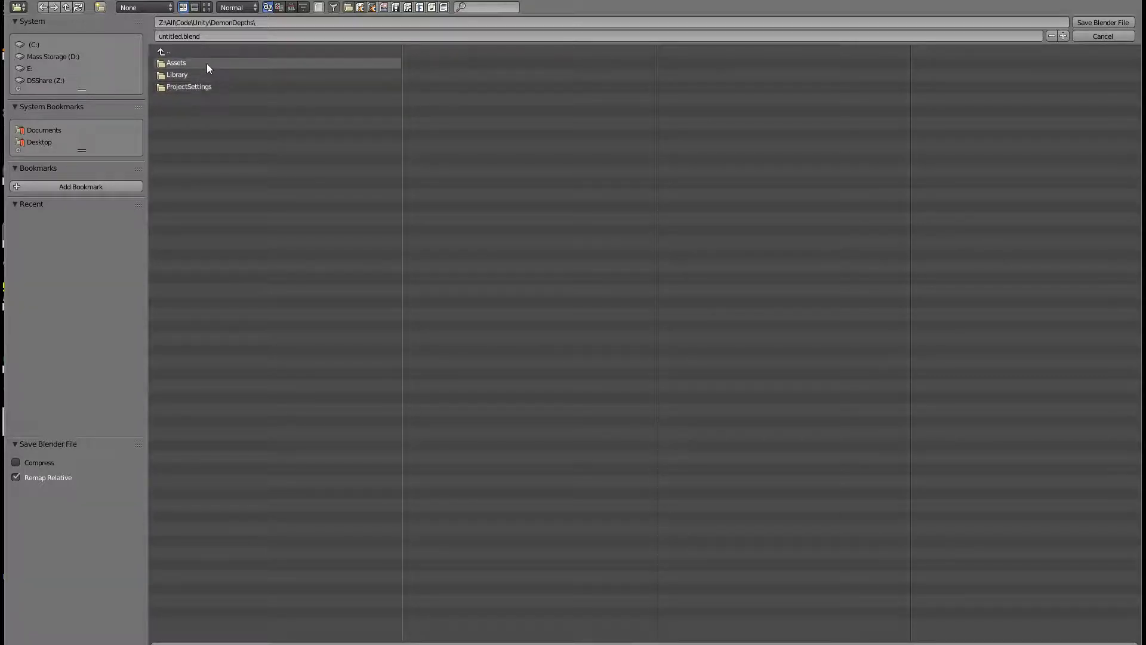
Create a new folder named Blende inside the project's Assets\TS folder.
click(206, 63)
click(191, 182)
click(101, 7)
text(Blende)
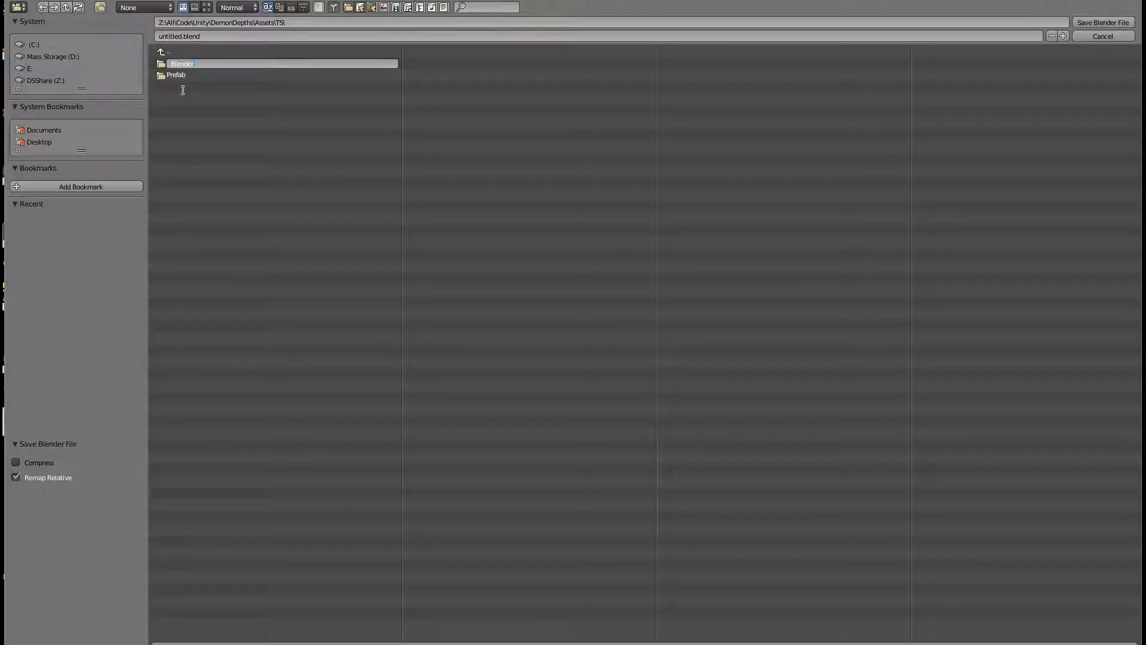
key(Return)
click(171, 63)
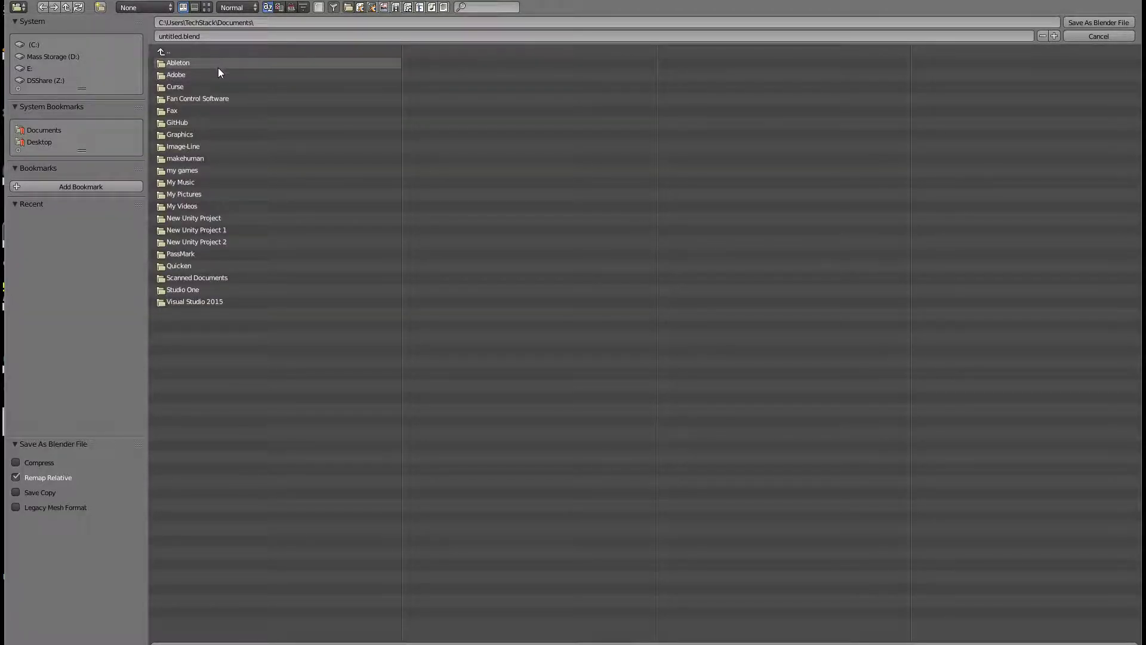
Browse to Z:\All\Code\Unity\DemonDepths\Assets\TS\Blende as the destination for saving the file.
click(90, 81)
click(172, 73)
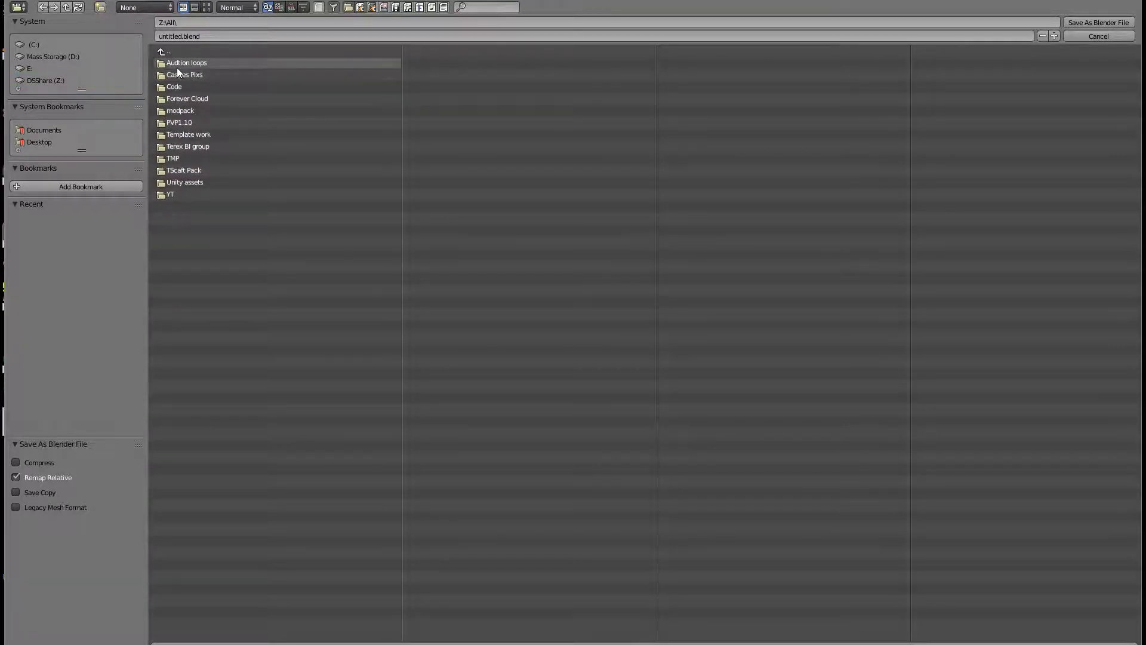
click(188, 86)
click(188, 65)
click(190, 66)
click(193, 67)
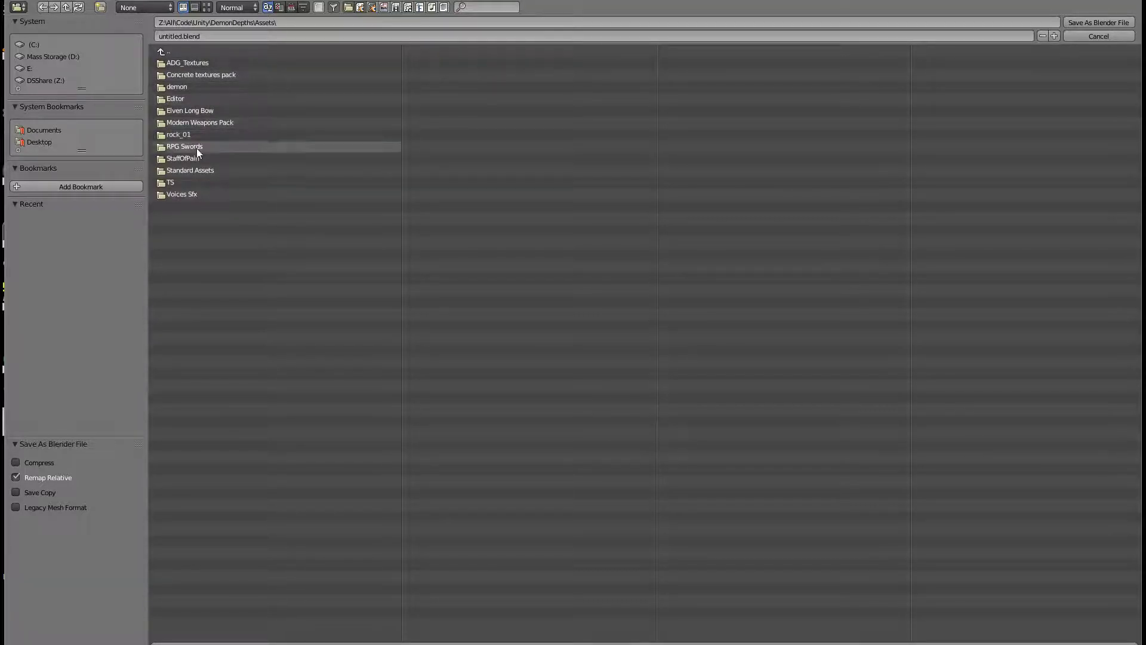
click(193, 182)
click(188, 64)
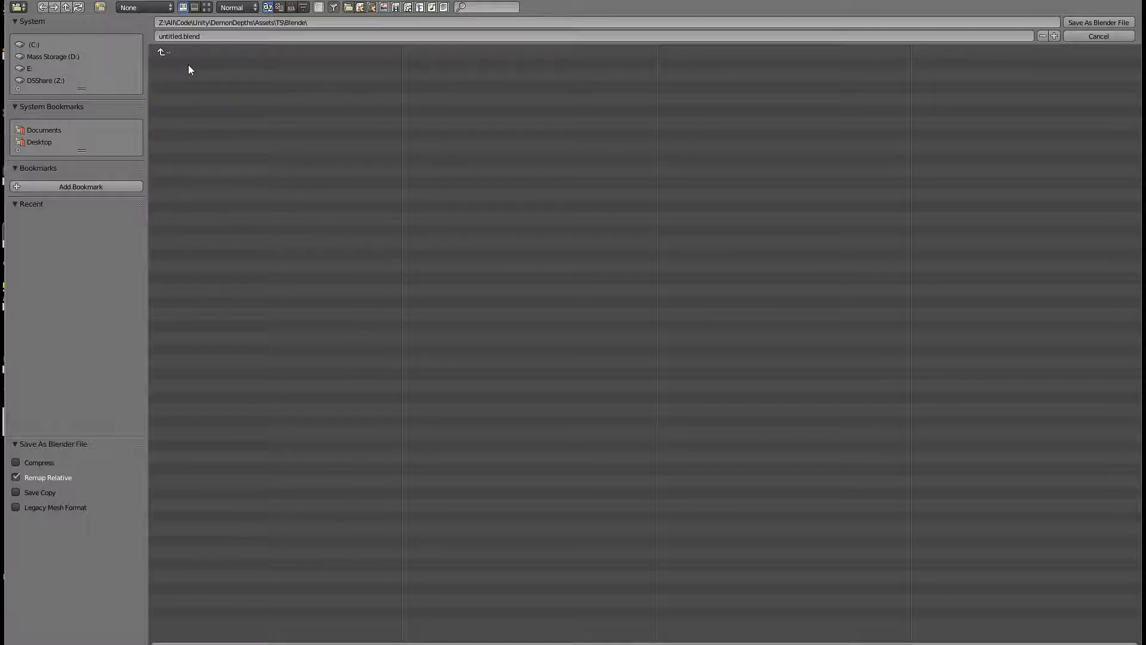
Save the model as Door.blend in the chosen folder and launch Unity.
click(794, 36)
text(Door)
key(Return)
key(super)
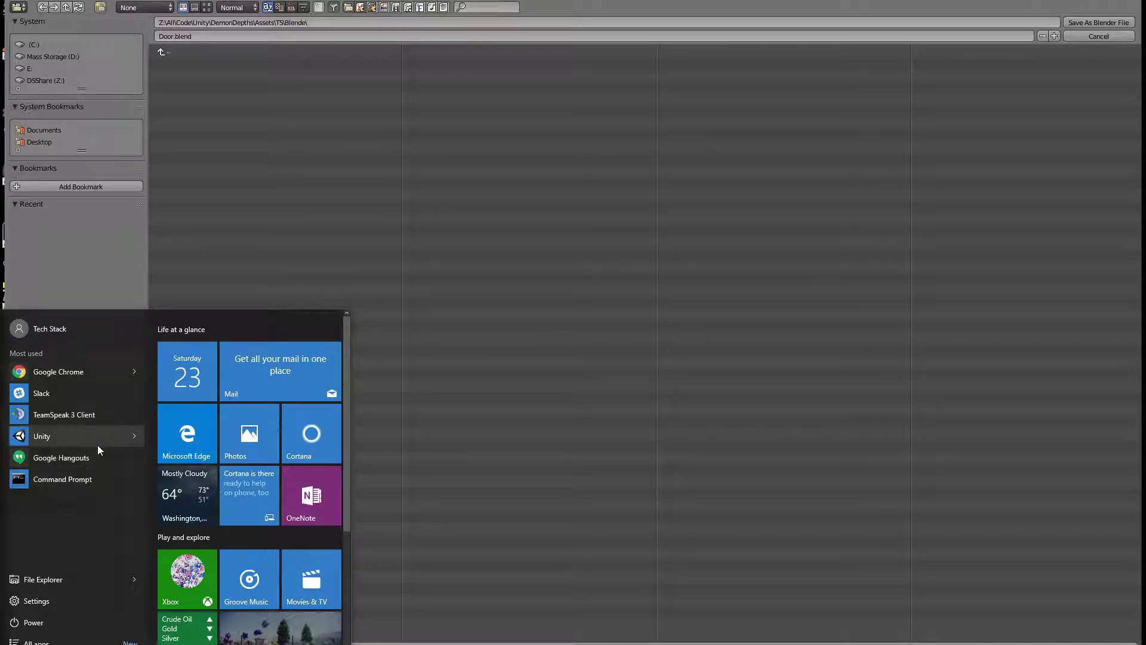
click(98, 446)
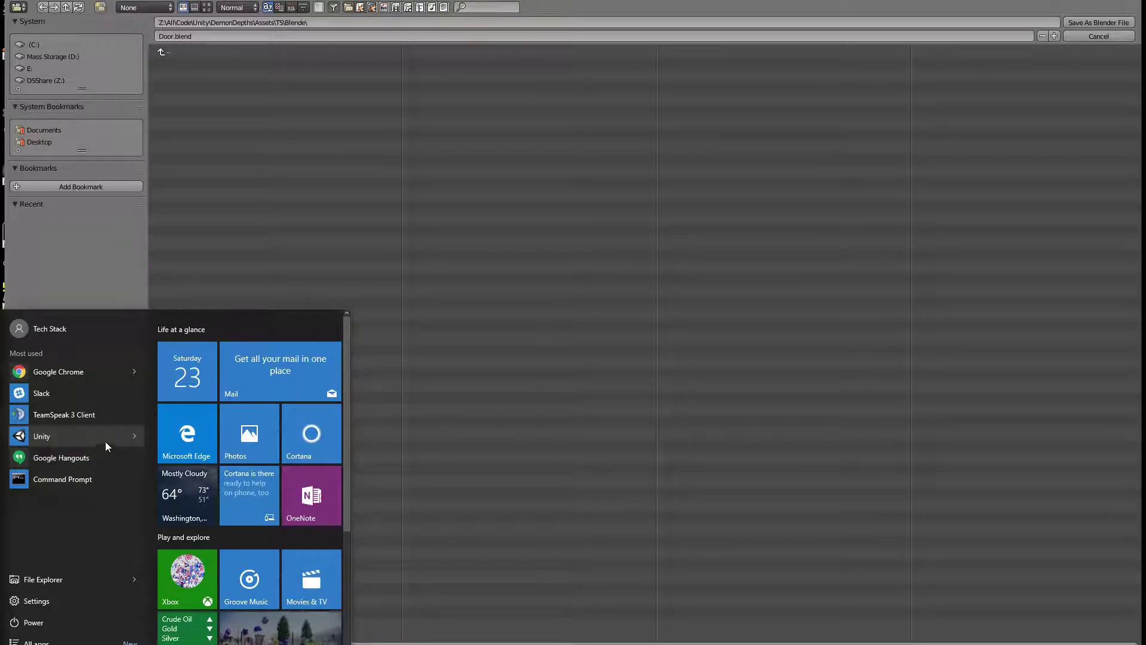
click(1098, 22)
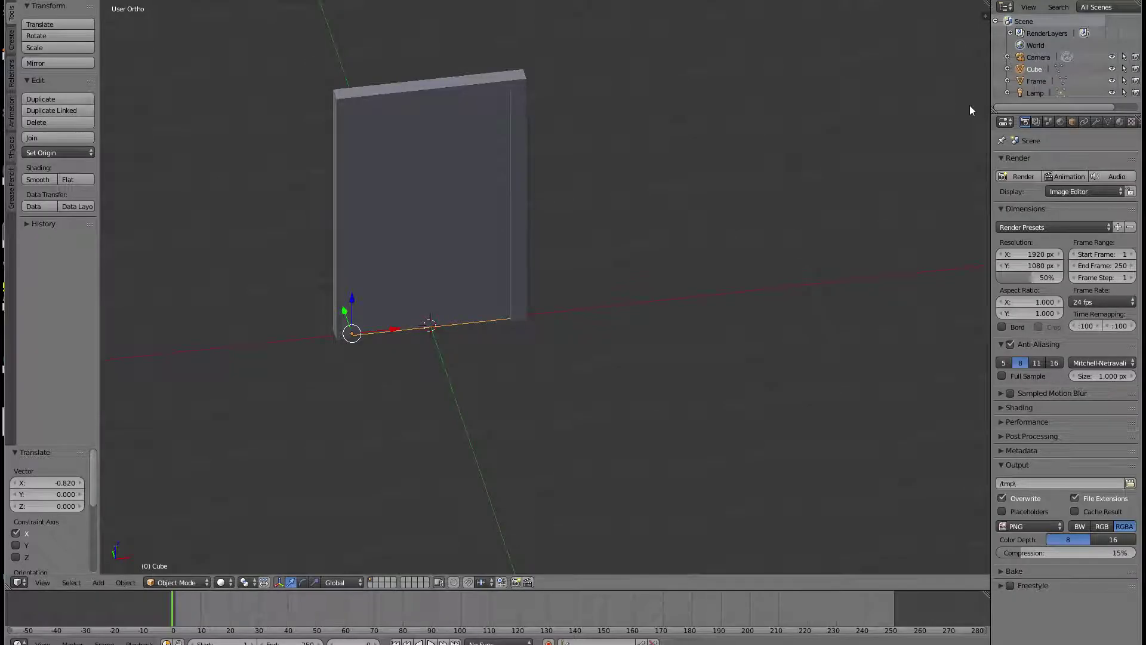
Switch to Unity, open the DemonDepths project and show its Scene view.
click(1071, 1)
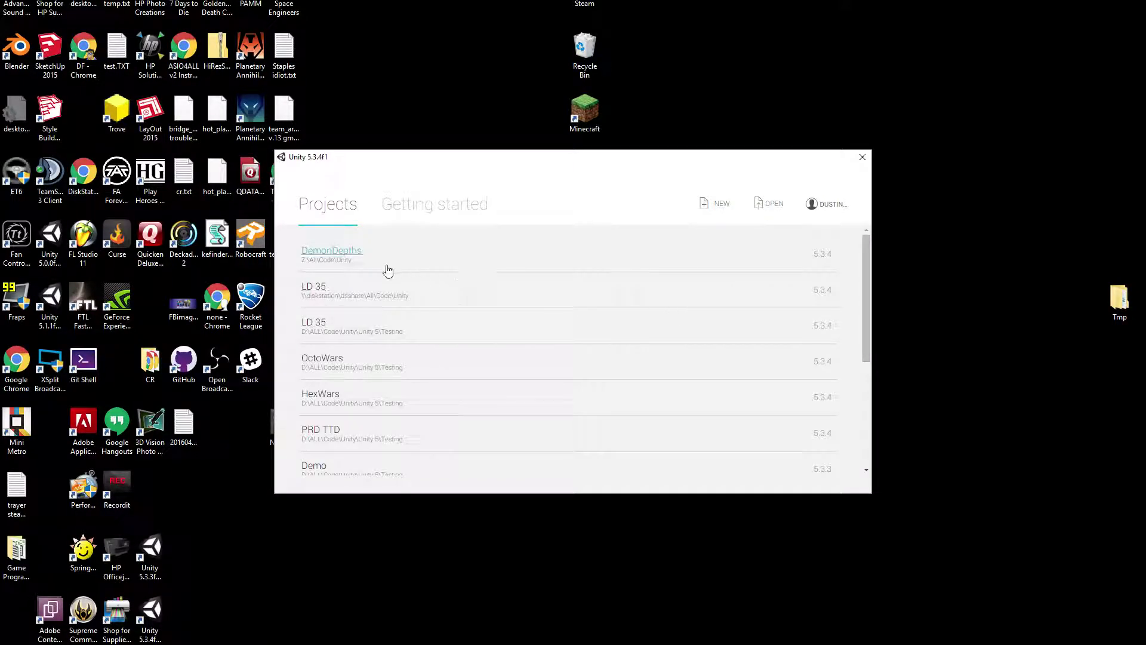
click(367, 254)
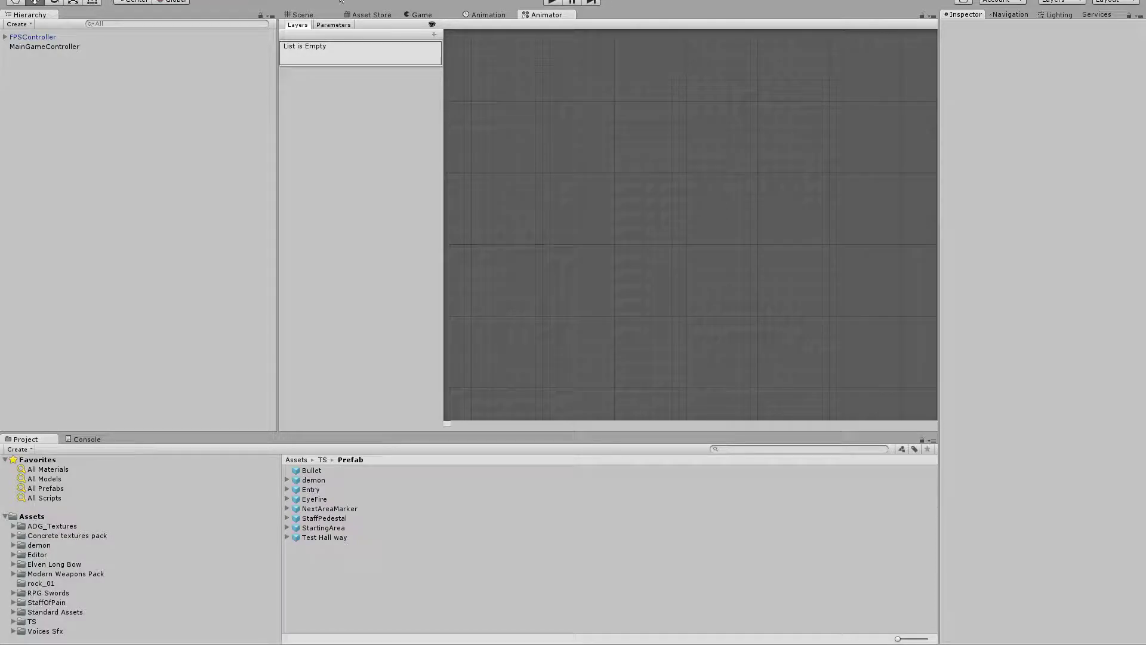
click(304, 15)
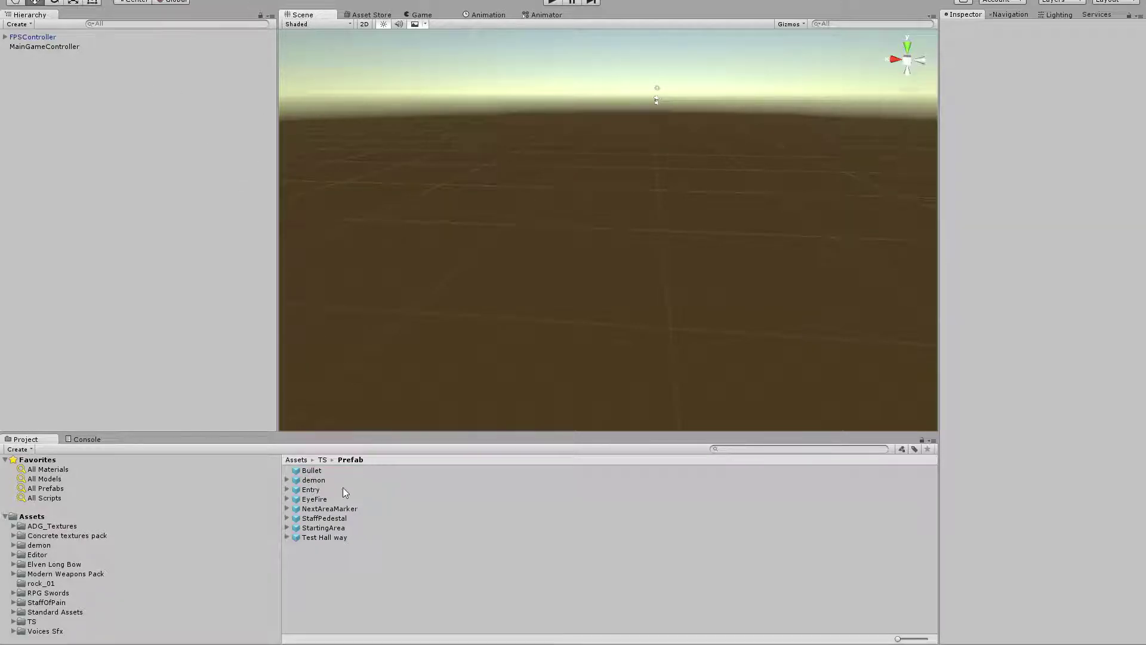
Rename the Blende folder under Assets > TS as Blender.
click(14, 621)
click(191, 630)
click(191, 630)
key(End)
text(r)
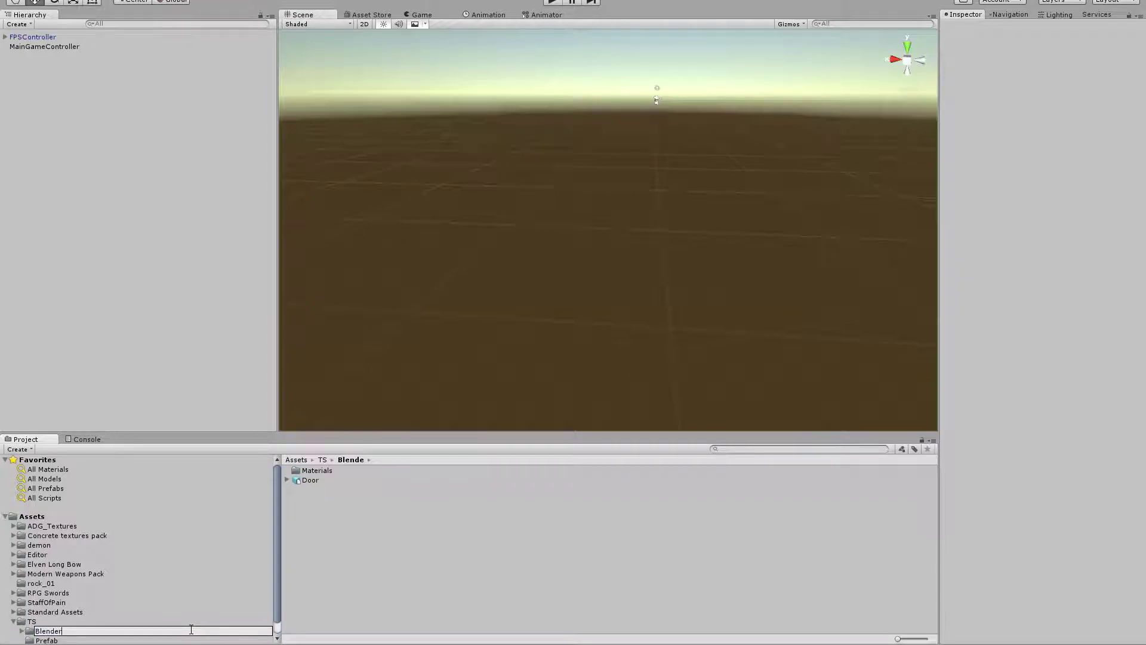
key(Return)
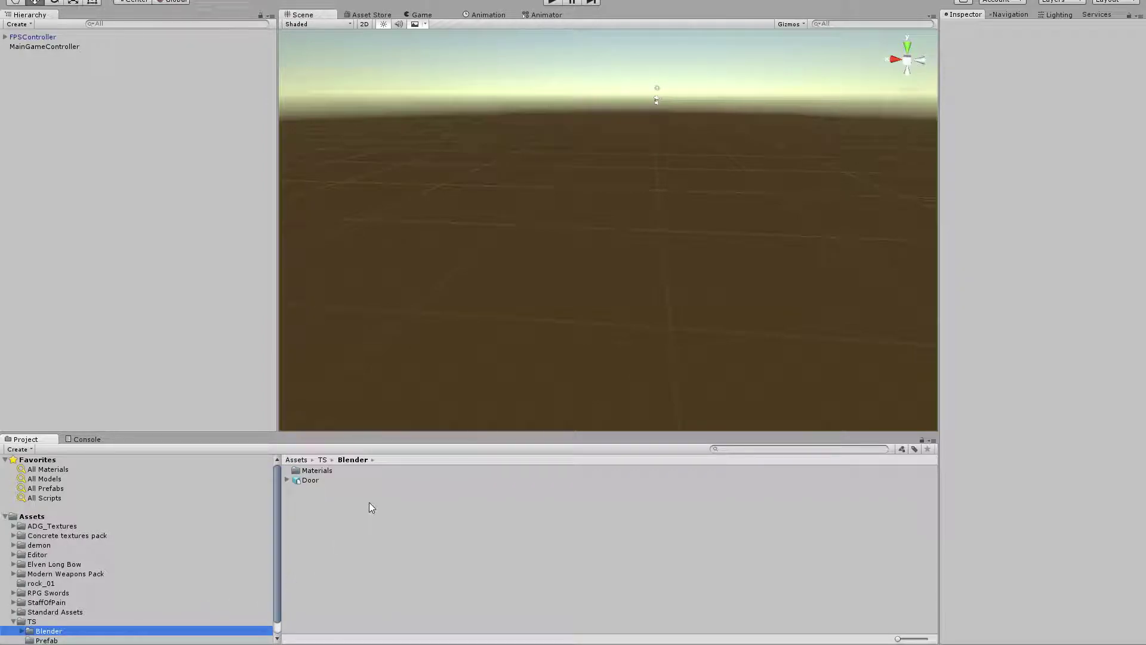
Add the Door model from the Blender folder to the scene hierarchy.
drag(295, 479, 66, 144)
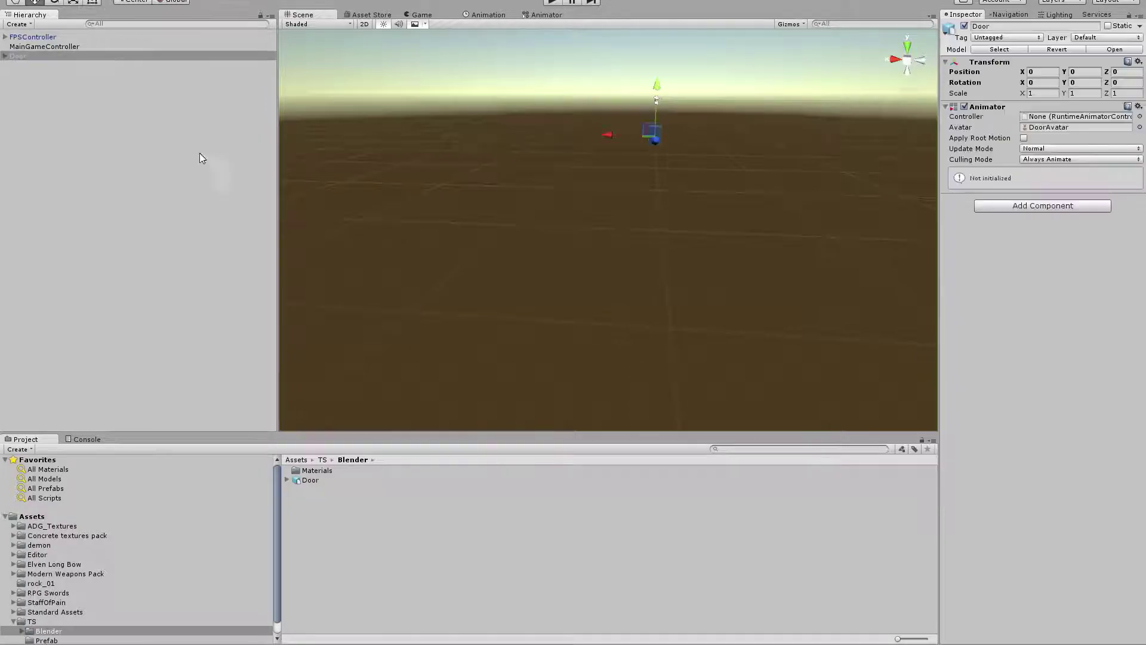
scroll(740, 138, up, 5)
middle_drag(767, 97, 594, 308)
scroll(574, 254, up, 6)
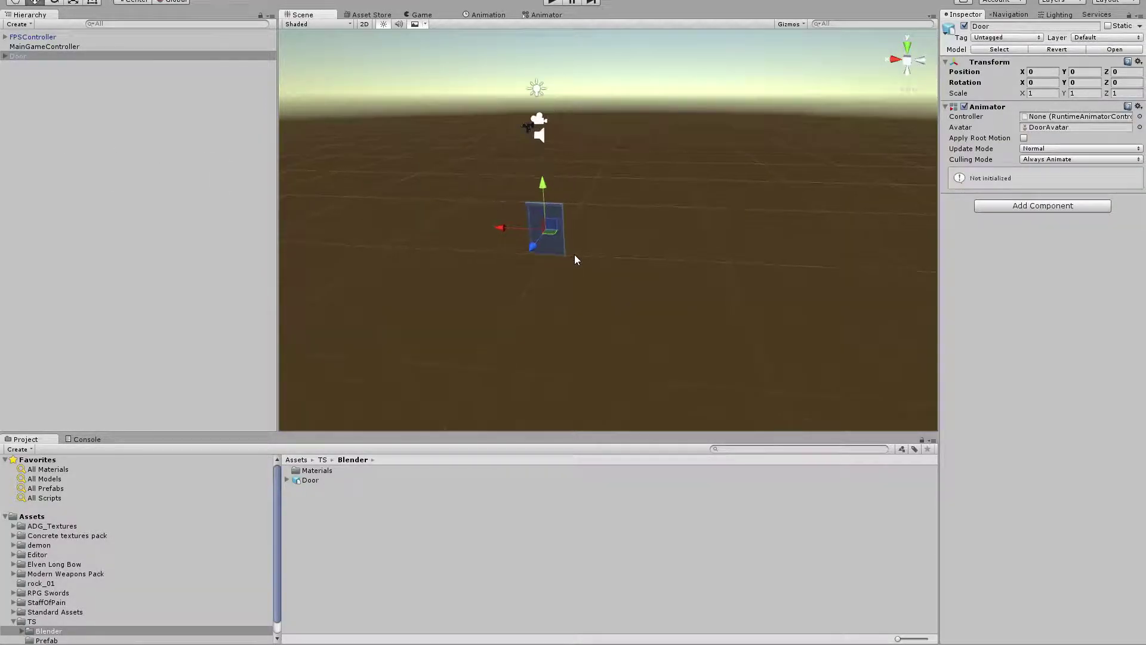
Expand the Door object, try changing the rotation of its Cube child, and undo the changes.
click(5, 55)
click(27, 75)
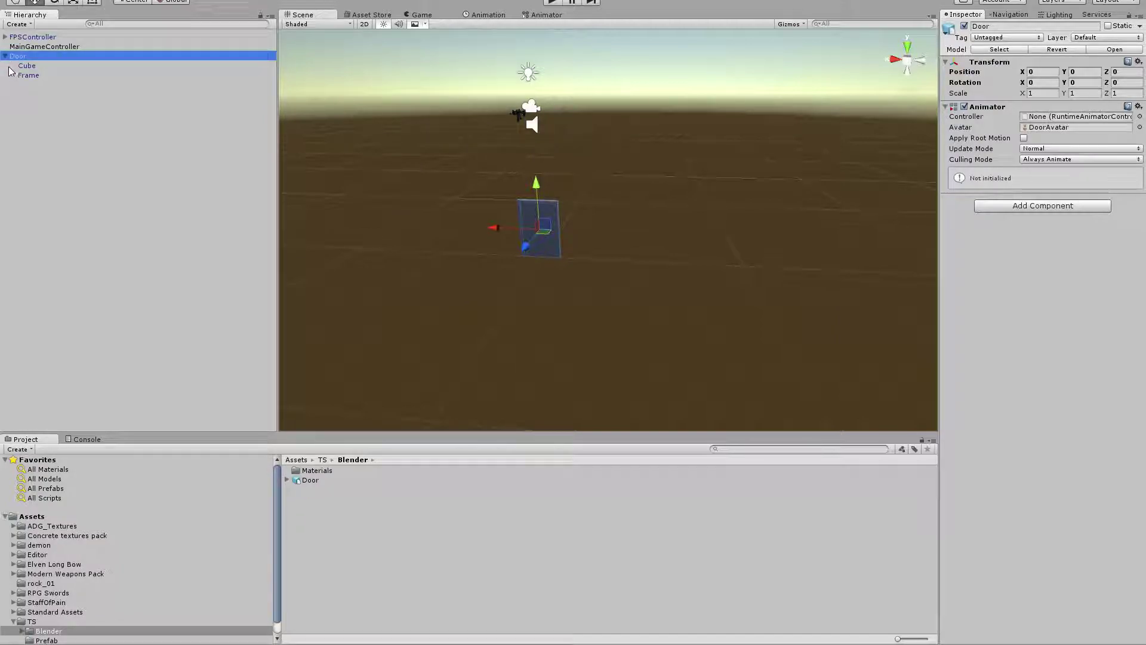
click(39, 69)
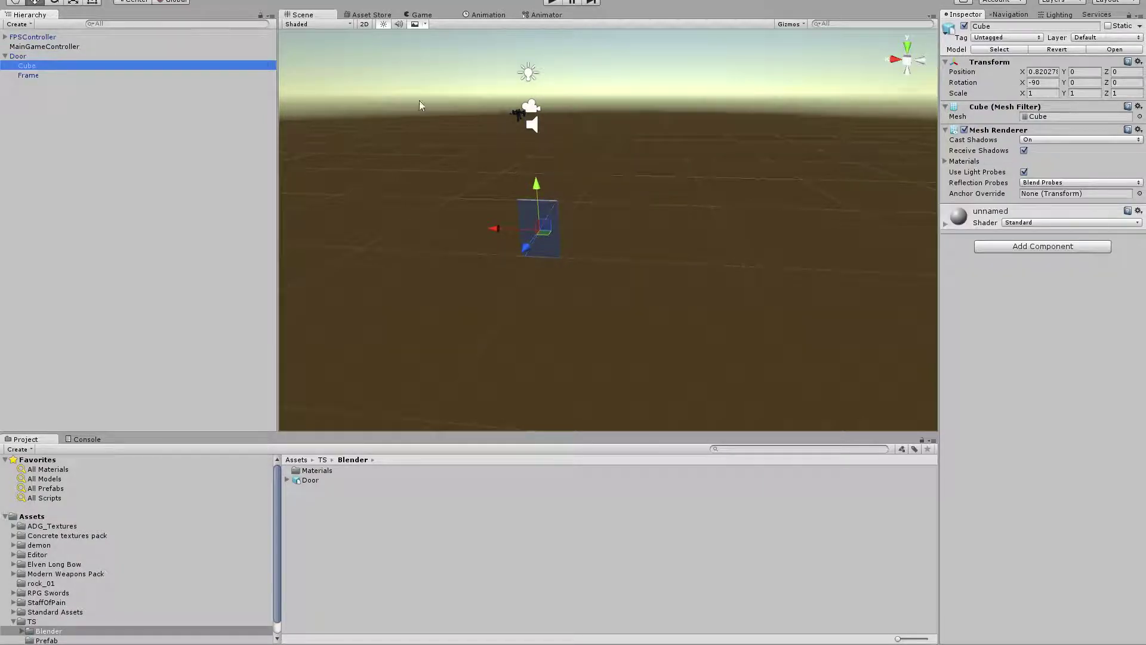
click(962, 85)
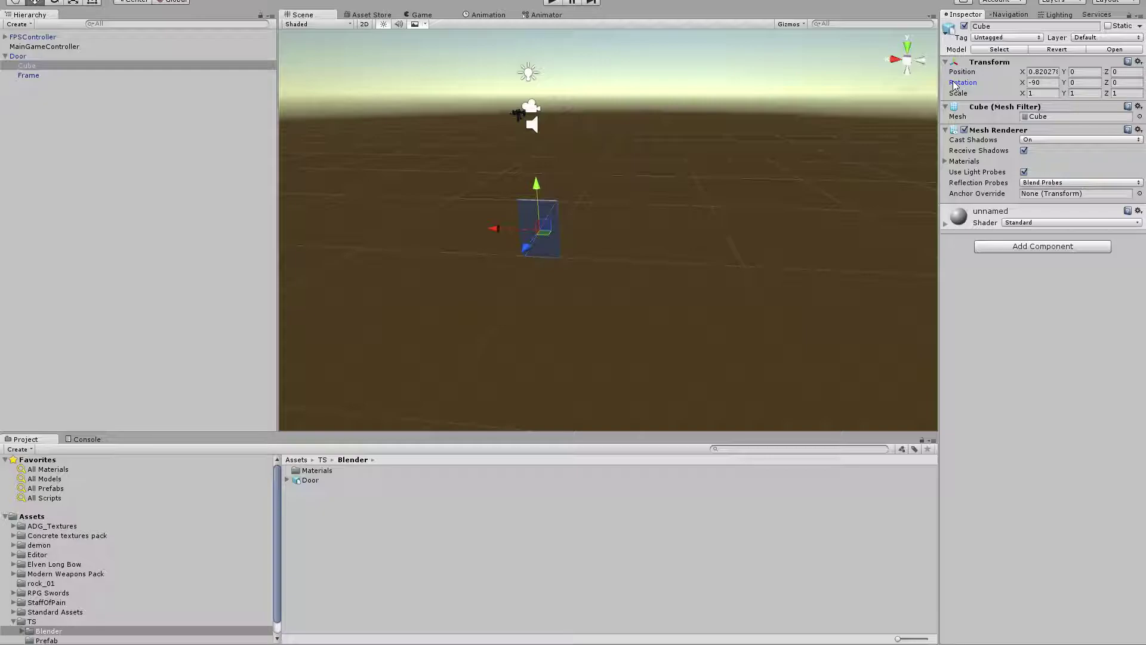
drag(962, 85, 356, 100)
key(ctrl+z)
drag(1064, 83, 987, 103)
key(ctrl+z)
key(ctrl+z)
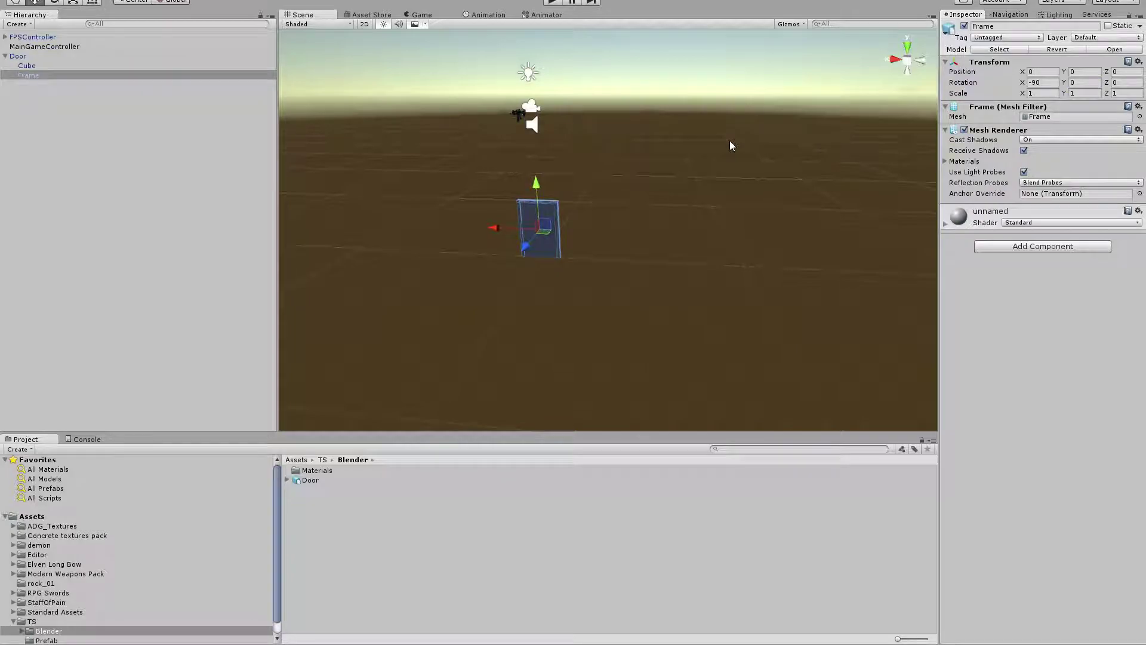
key(ctrl+z)
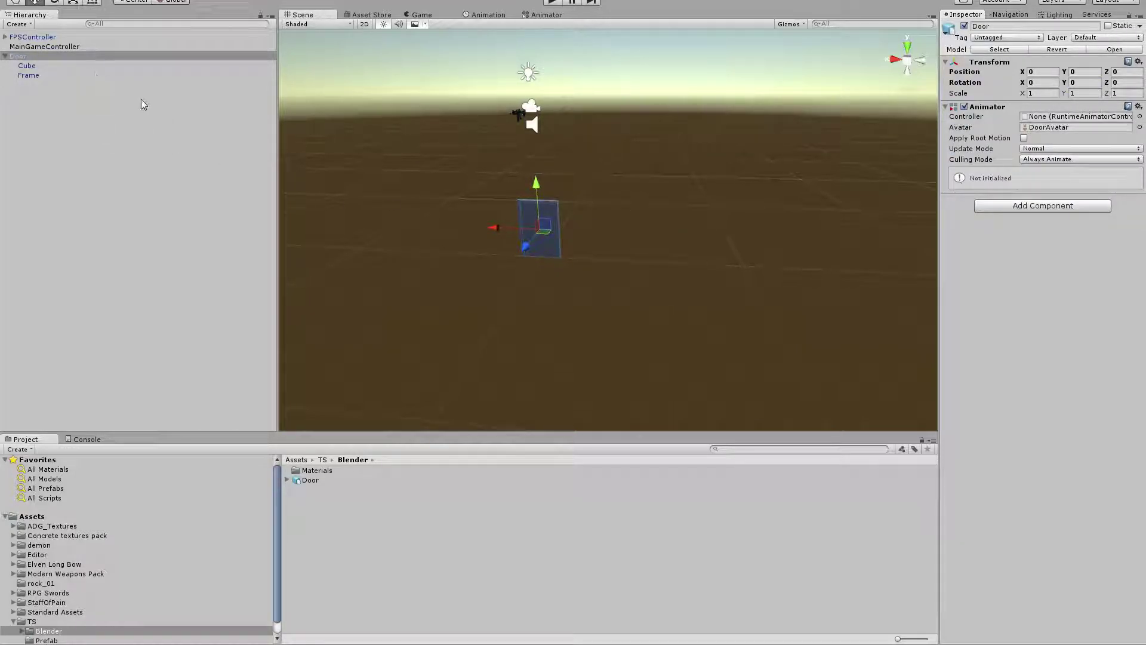
Delete the Door object from the scene and replace it with a fresh instance of the Door model.
click(101, 55)
key(Delete)
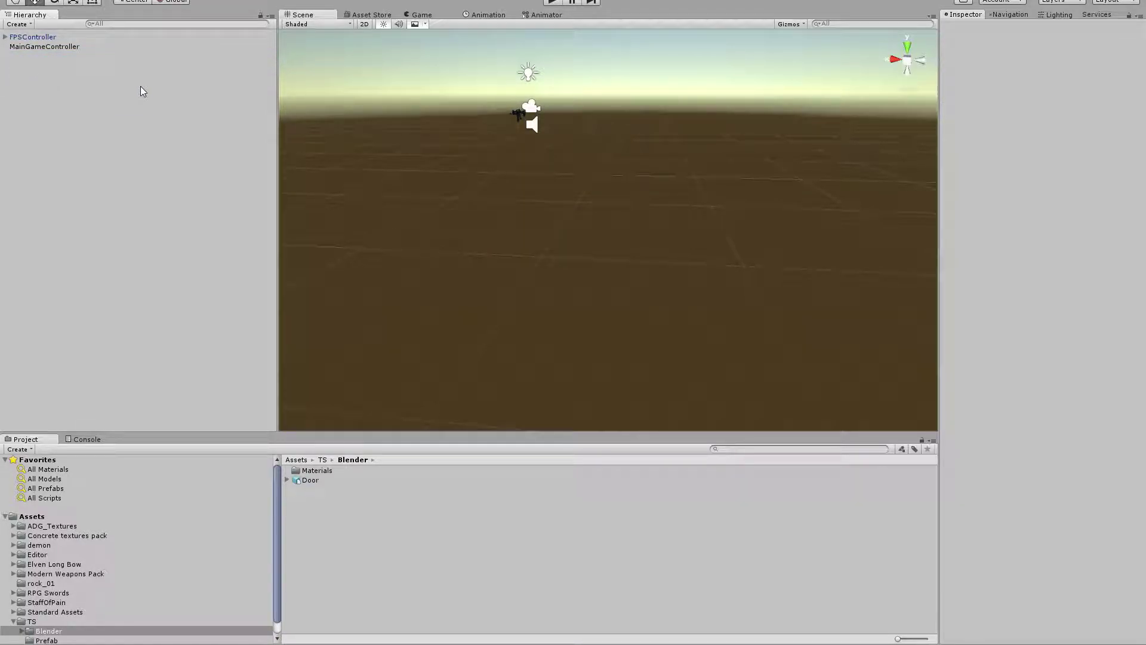
click(324, 482)
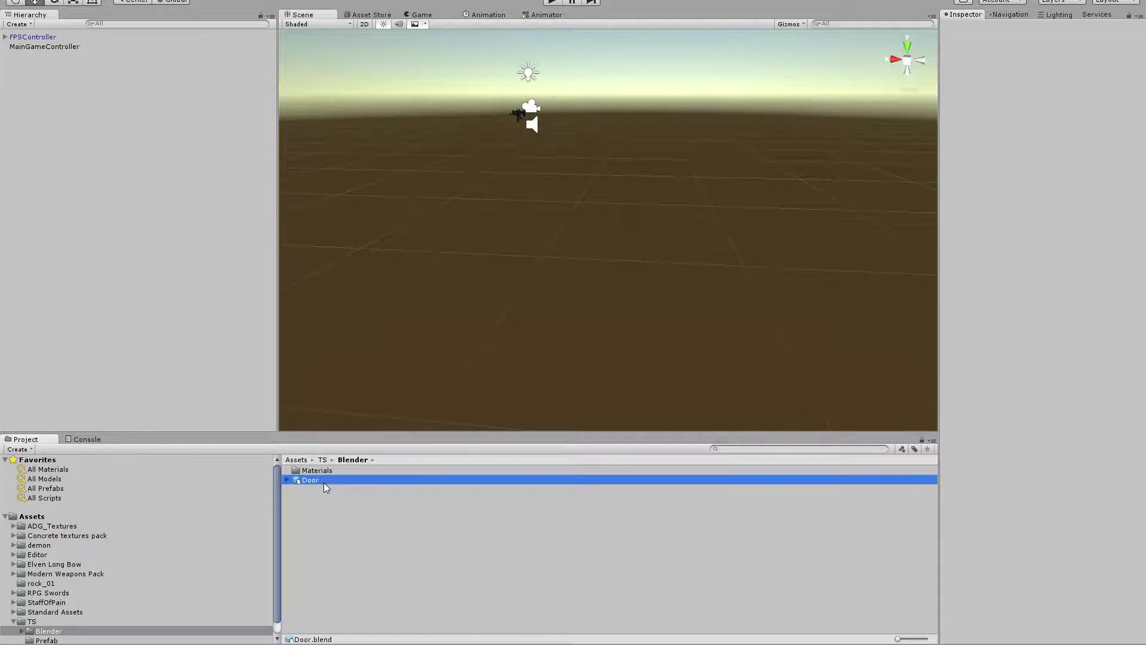
drag(320, 482, 119, 128)
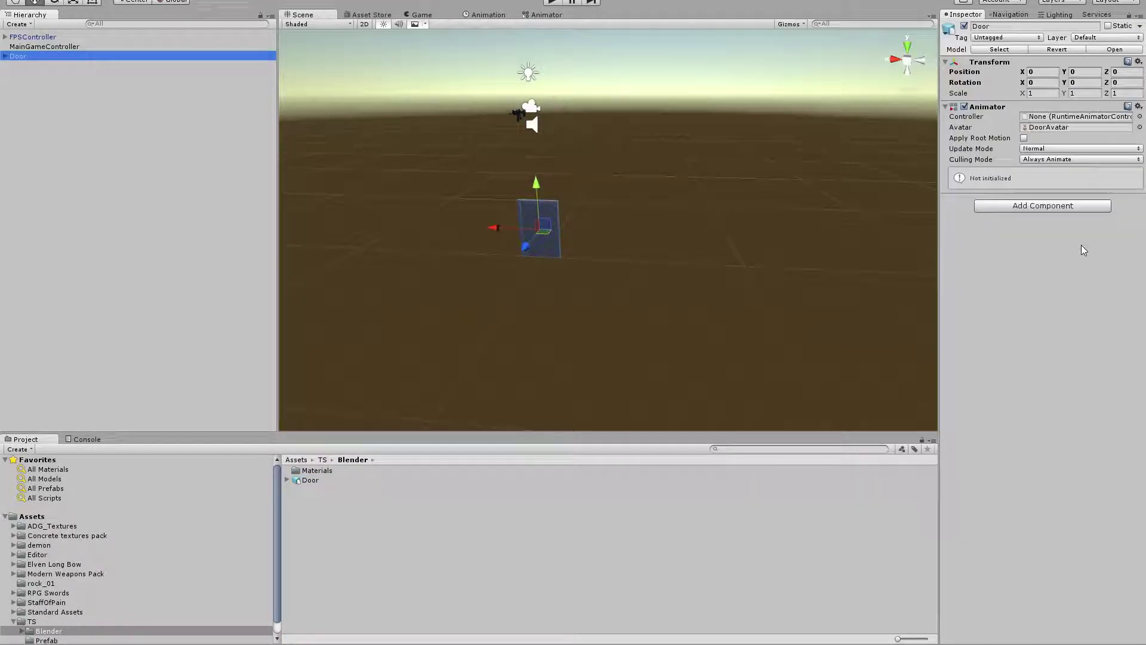
Create a new C Sharp script named DoorOpen and add it to the Door object.
click(1059, 206)
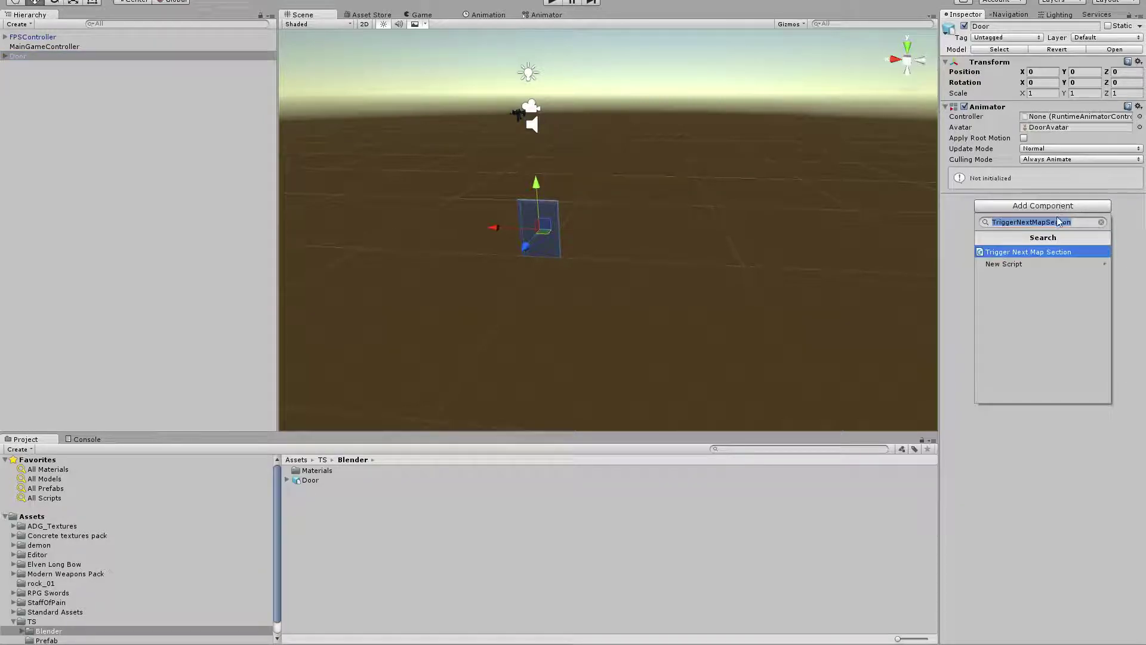
key(BackSpace)
text(Door )
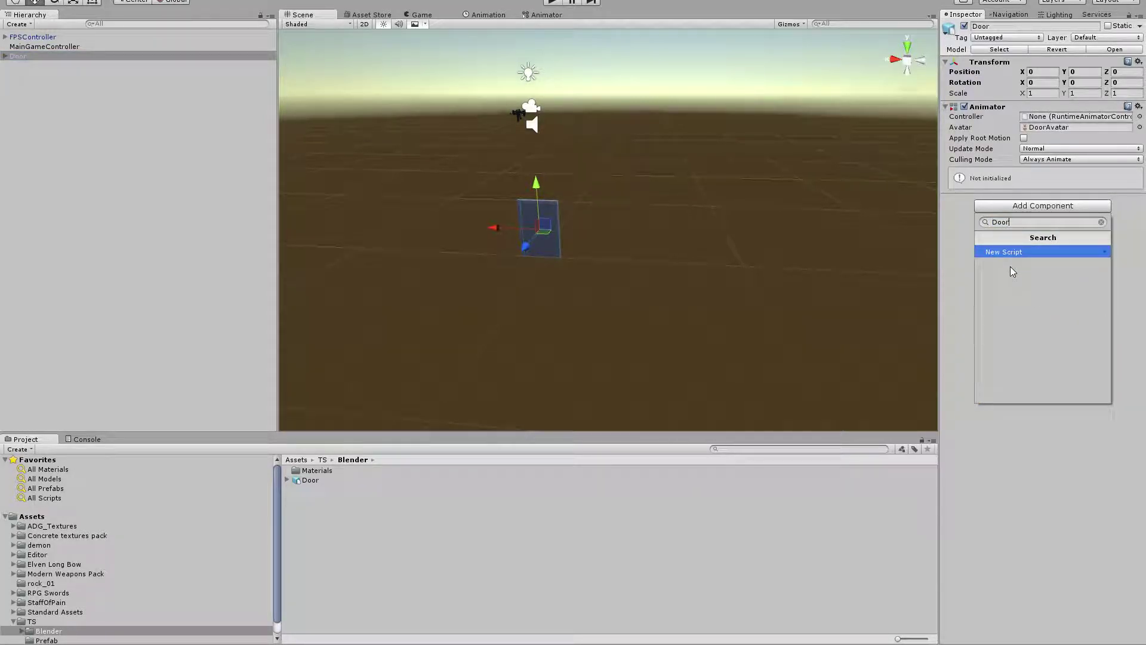
text(Open)
key(Return)
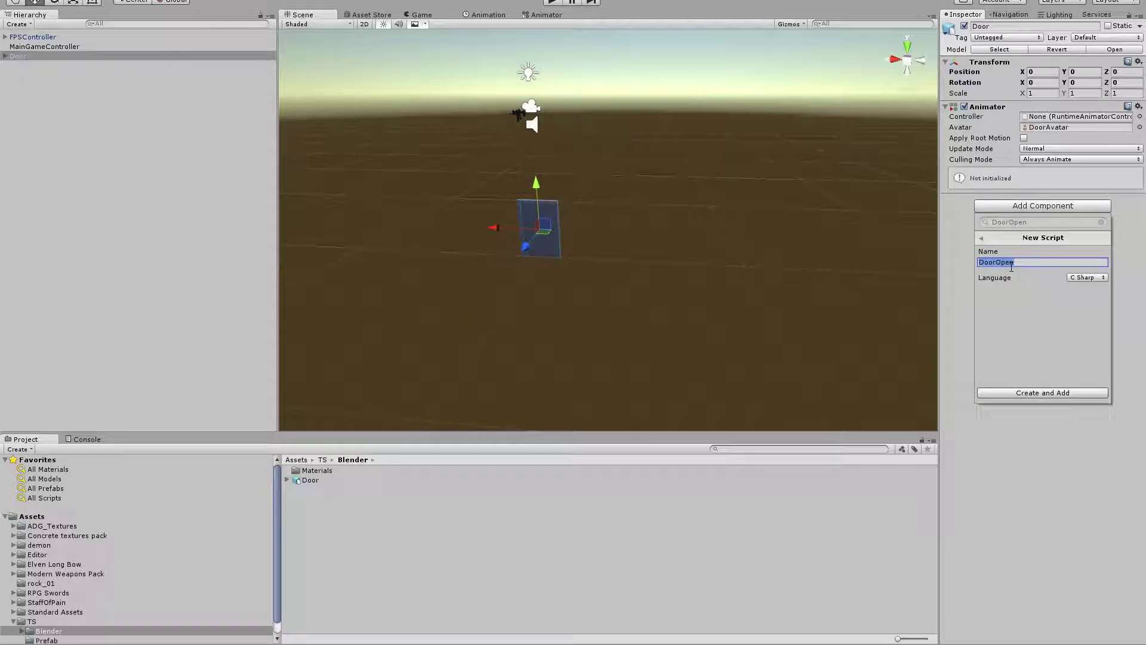
click(1011, 392)
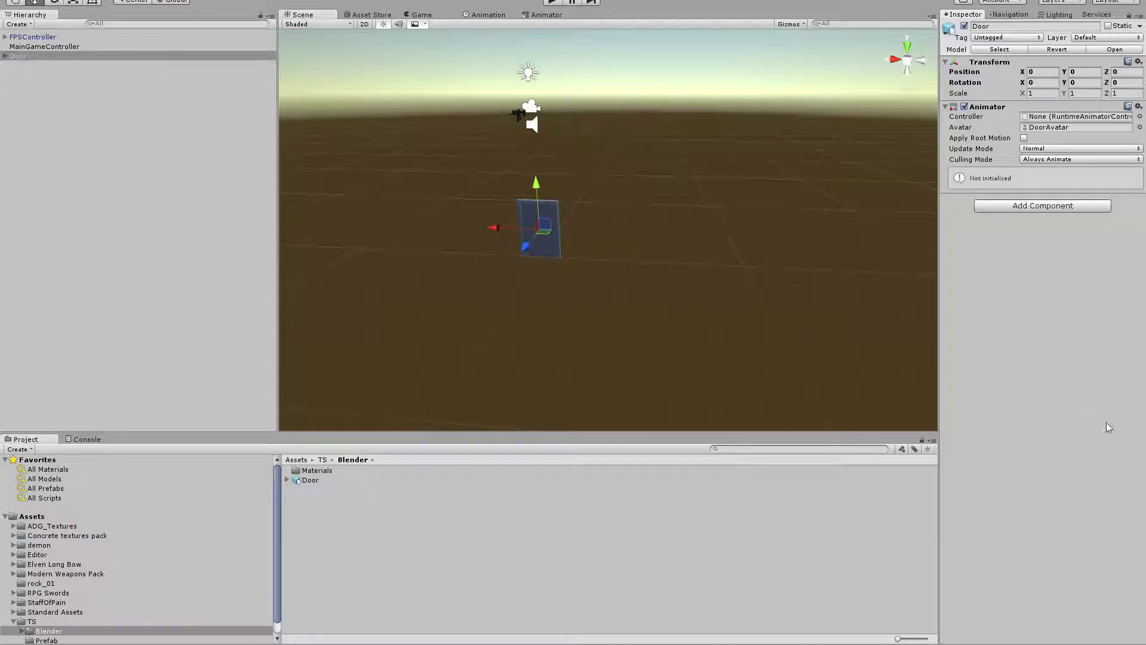
Open the DoorOpen script for editing in Visual Studio and normalize TriggerNextMapSection.cs to Windows (CR LF) line endings.
right_click(1036, 212)
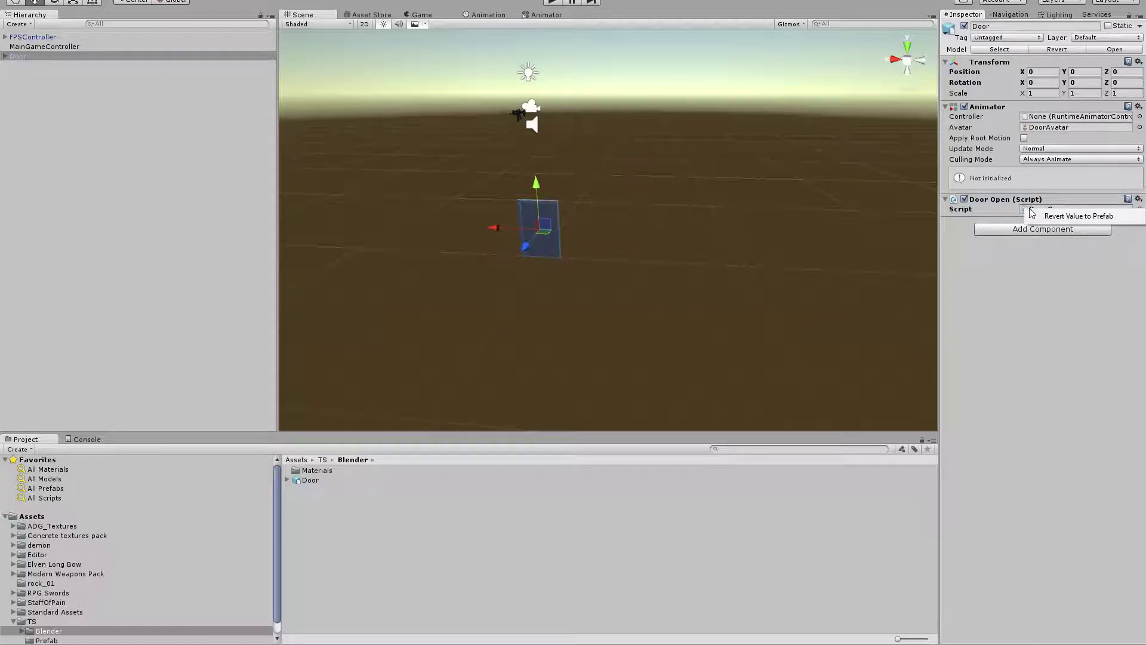
right_click(1013, 198)
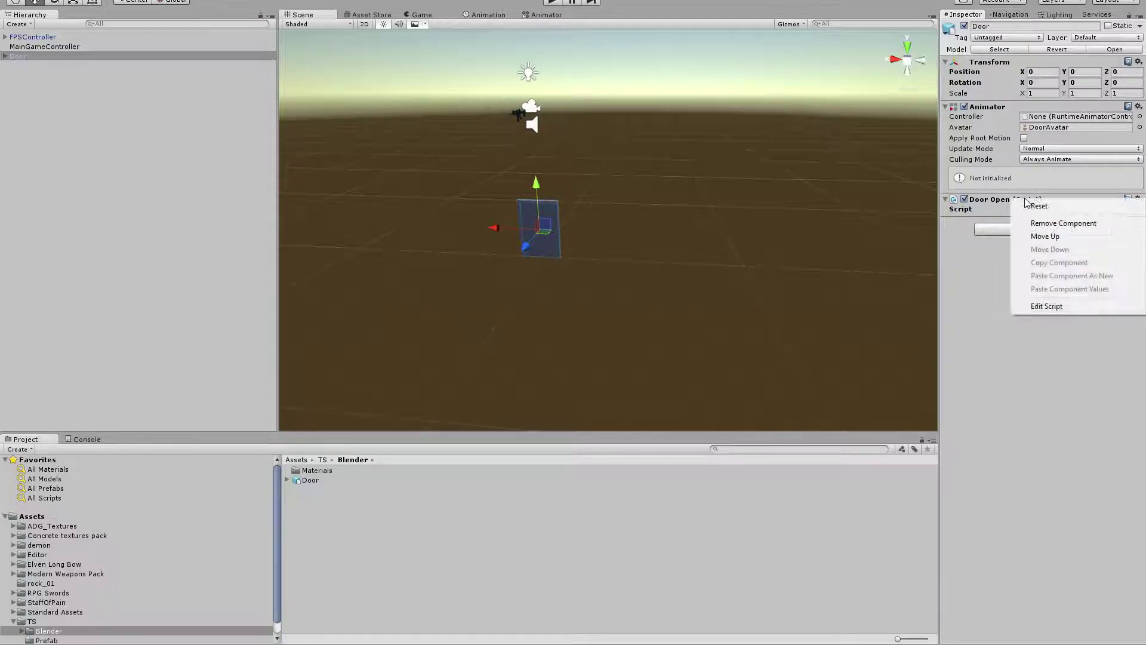
click(1048, 306)
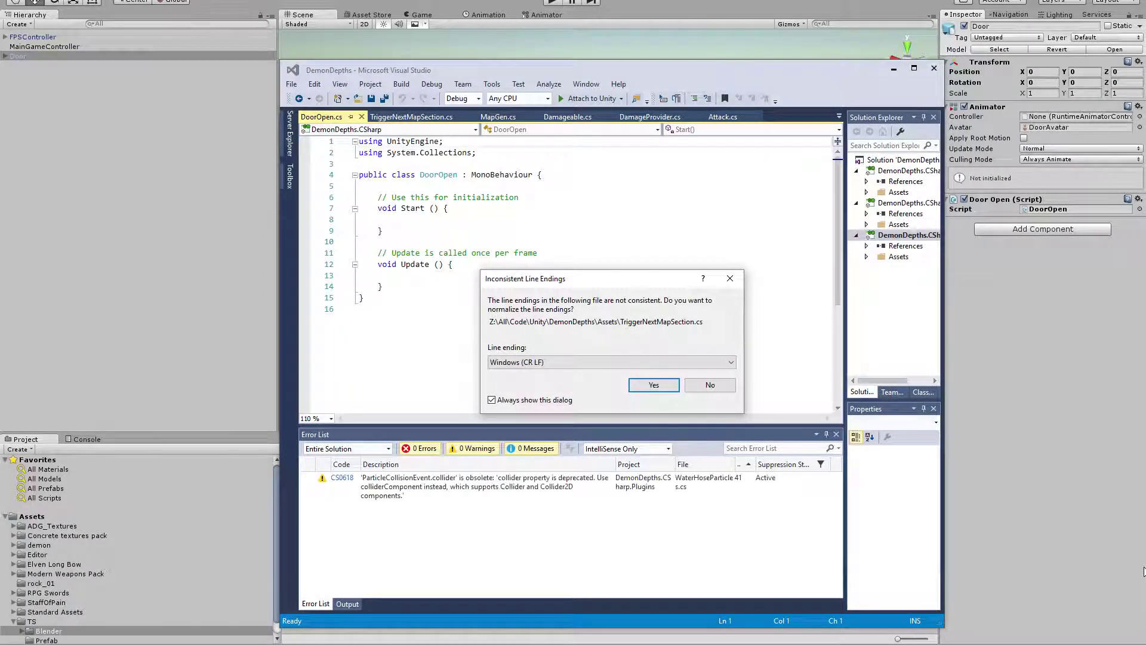
click(654, 383)
click(388, 231)
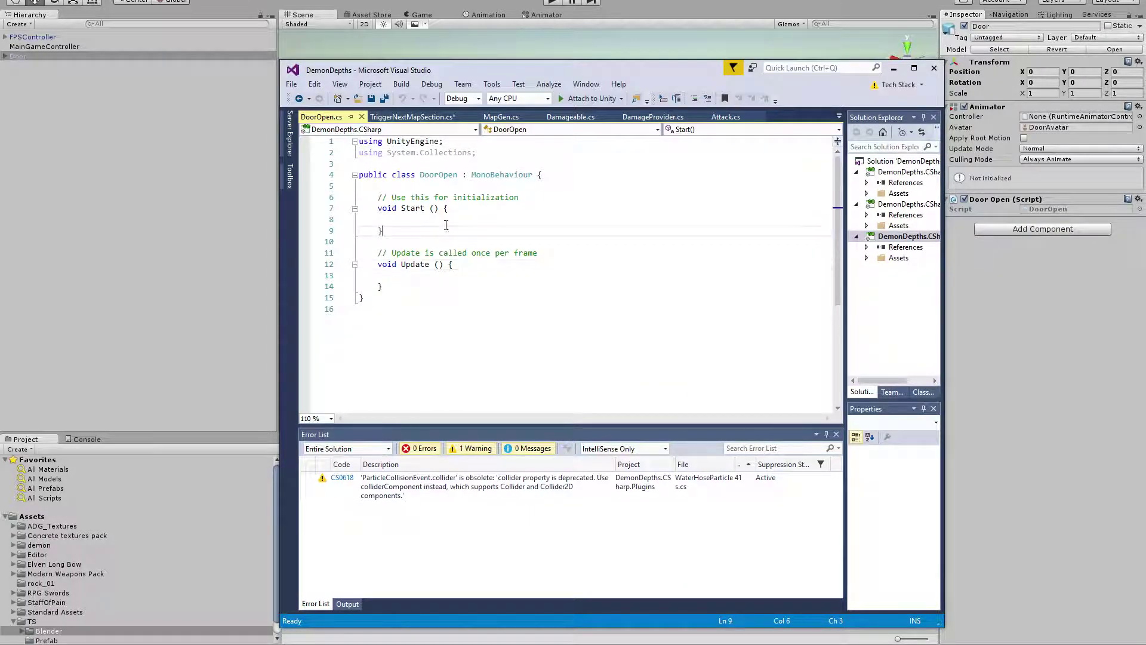
drag(635, 69, 682, 183)
key(Up)
key(Tab)
text(Gamemo)
key(Return)
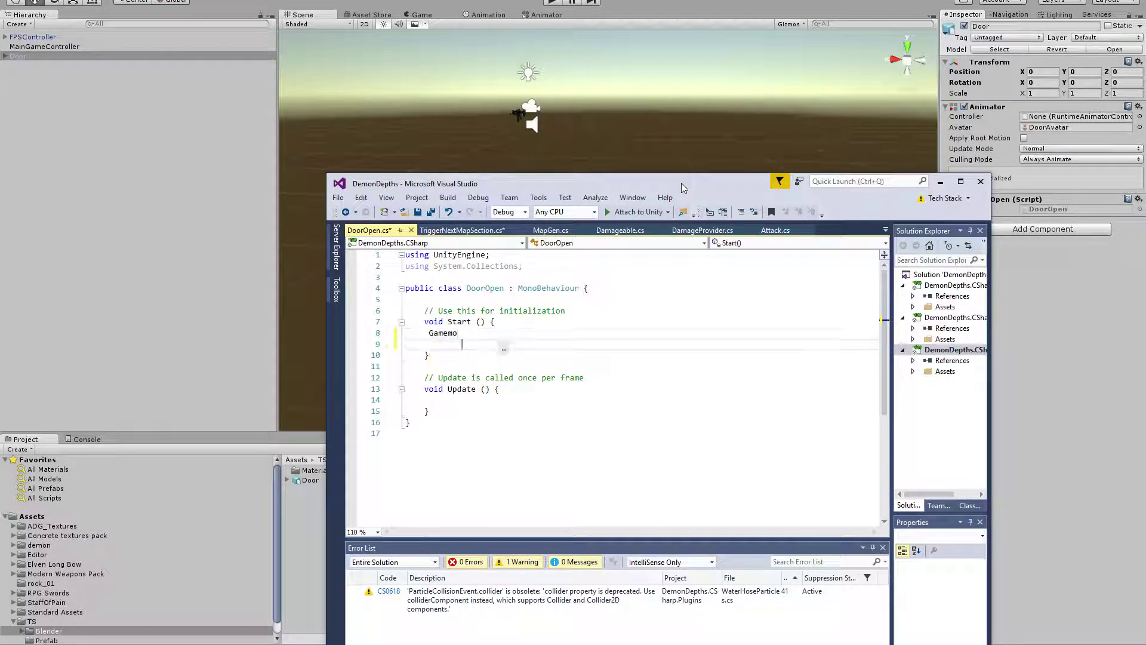
key(Up)
key(BackSpace)
key(BackSpace)
key(BackSpace)
key(BackSpace)
key(BackSpace)
key(BackSpace)
key(Return)
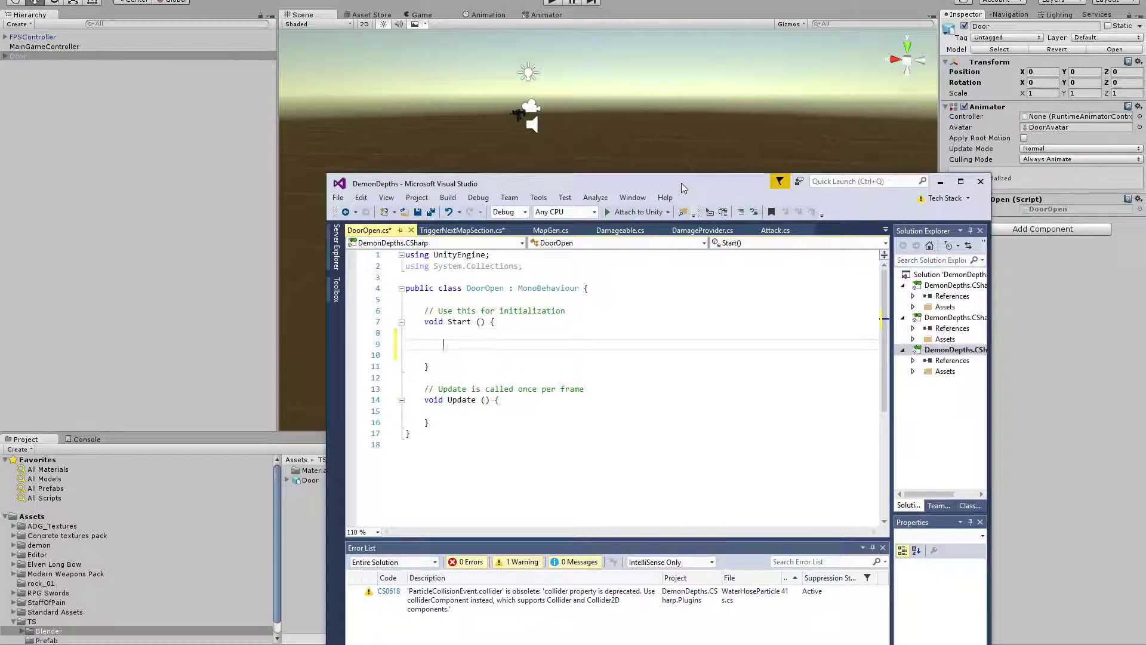
text(getch)
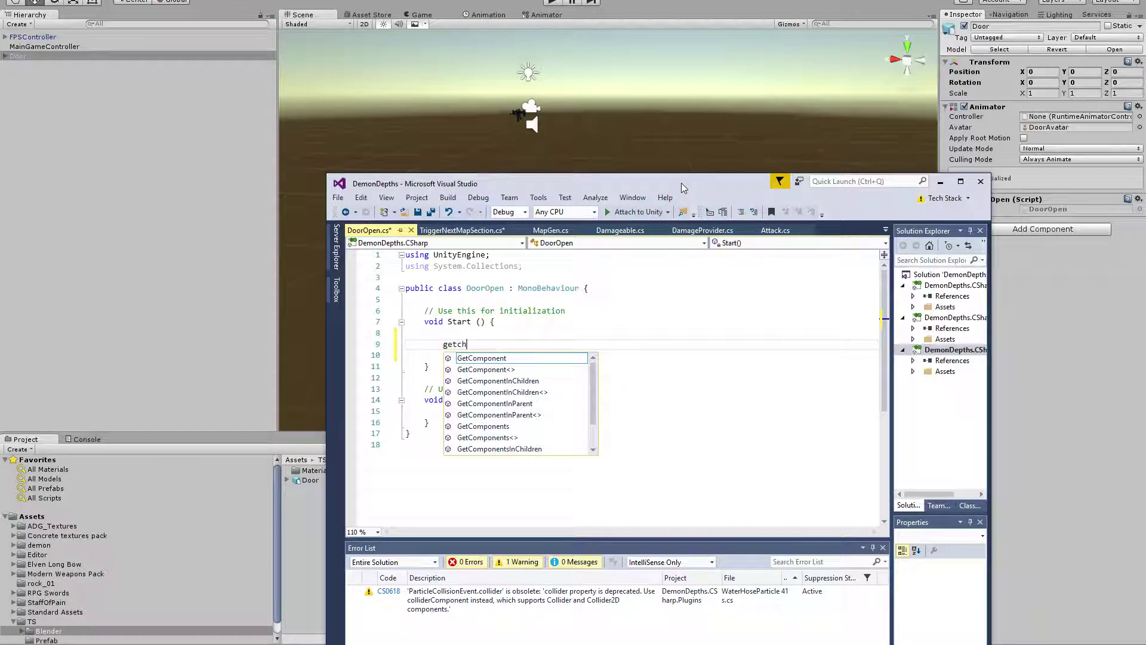
key(BackSpace)
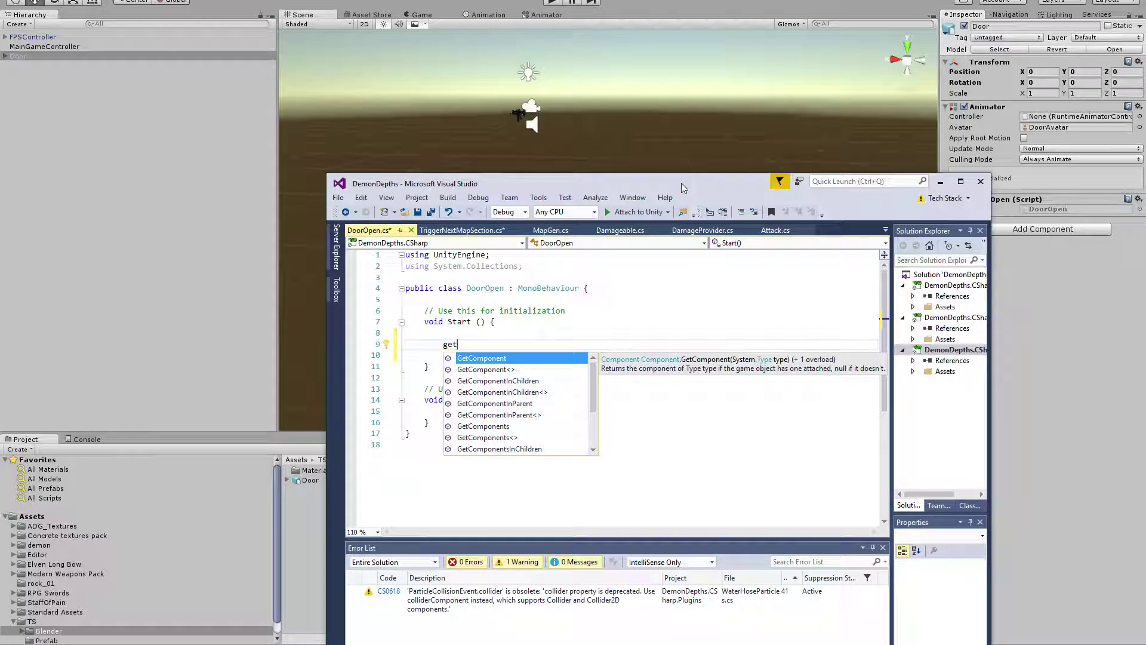
key(BackSpace)
key(BackSpace)
key(BackSpace)
Write the call this.transform.FindChild("Door") inside the Start method.
text(this)
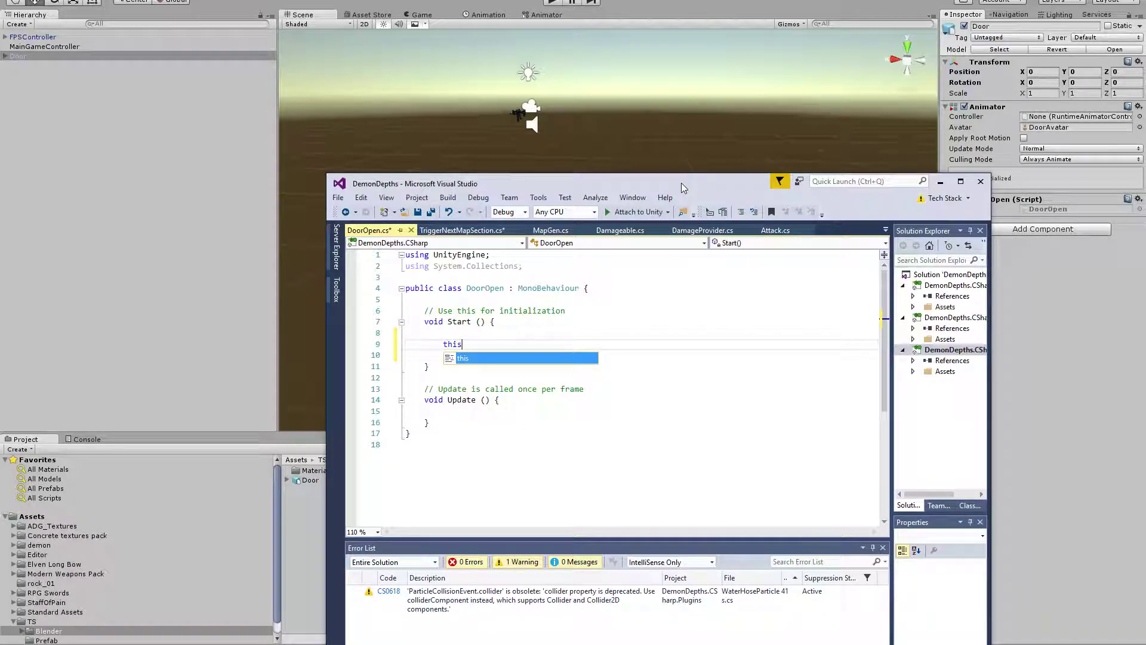
text(.transform.)
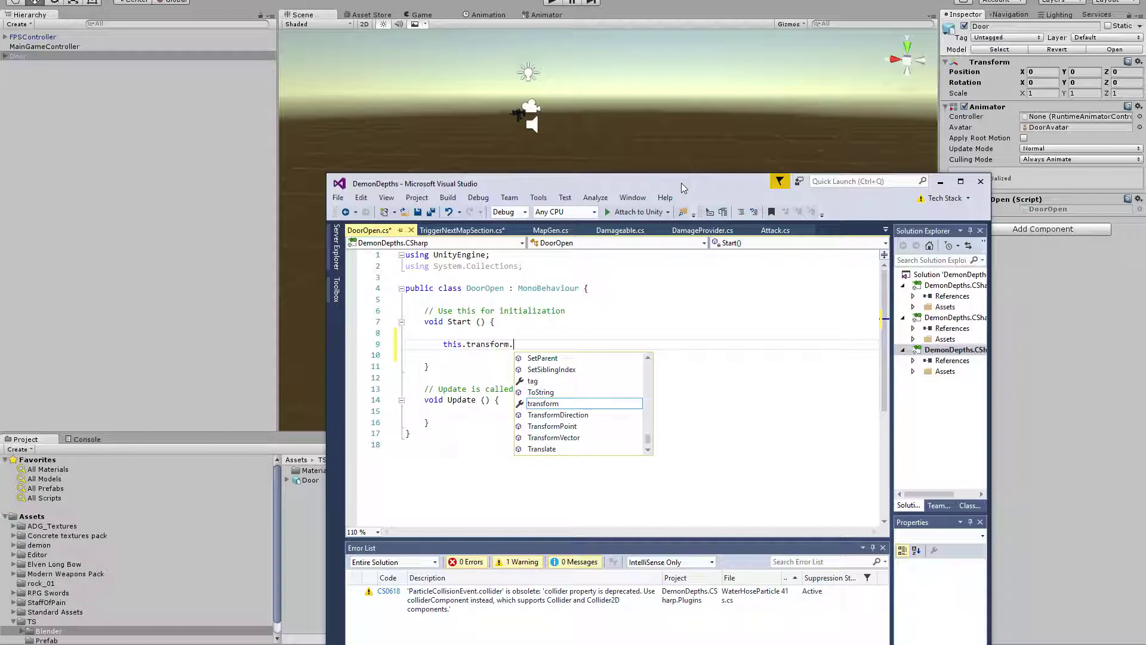
text(child)
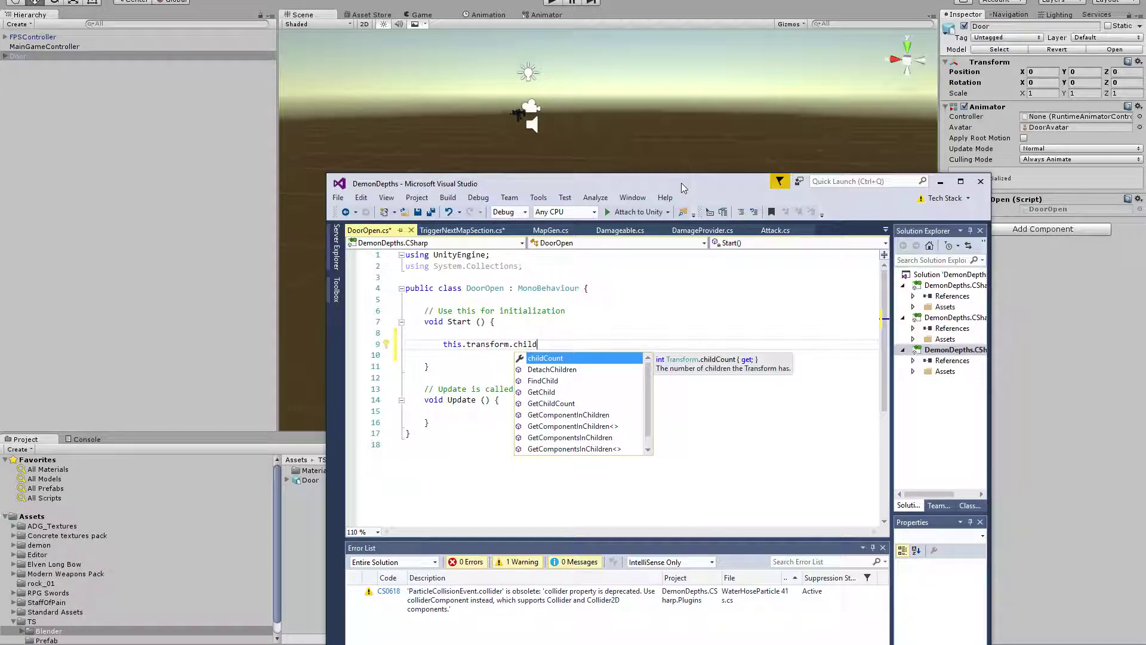
key(Down)
key(Down)
key(Tab)
text(.)
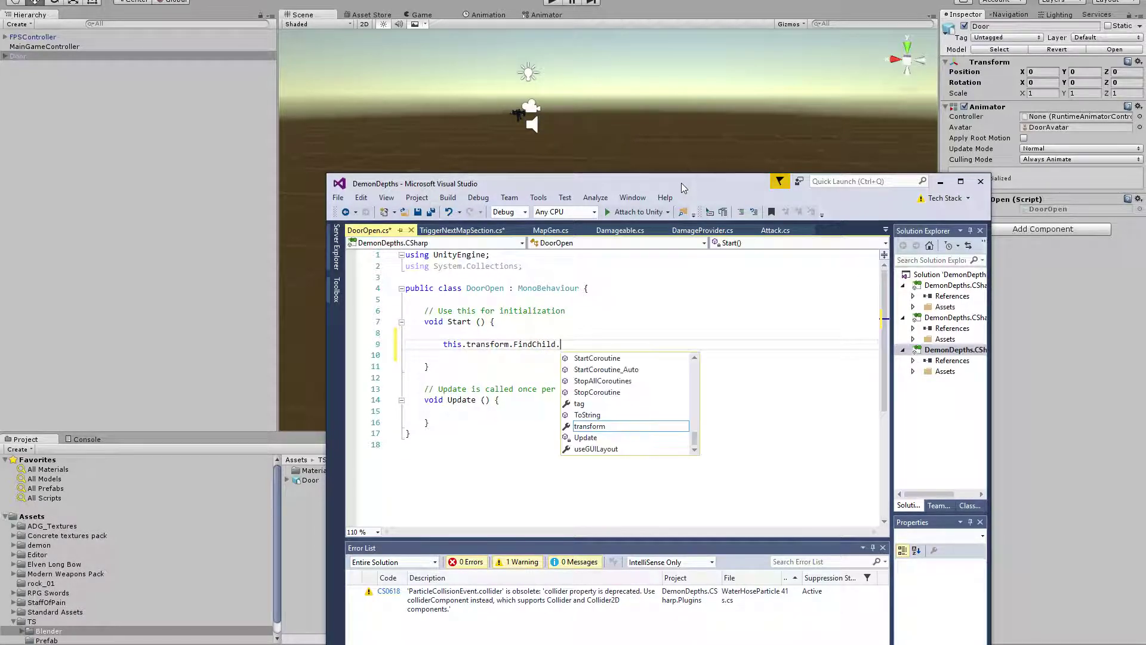
key(BackSpace)
key(BackSpace)
key(BackSpace)
key(BackSpace)
key(BackSpace)
key(BackSpace)
key(BackSpace)
key(BackSpace)
key(BackSpace)
key(BackSpace)
key(BackSpace)
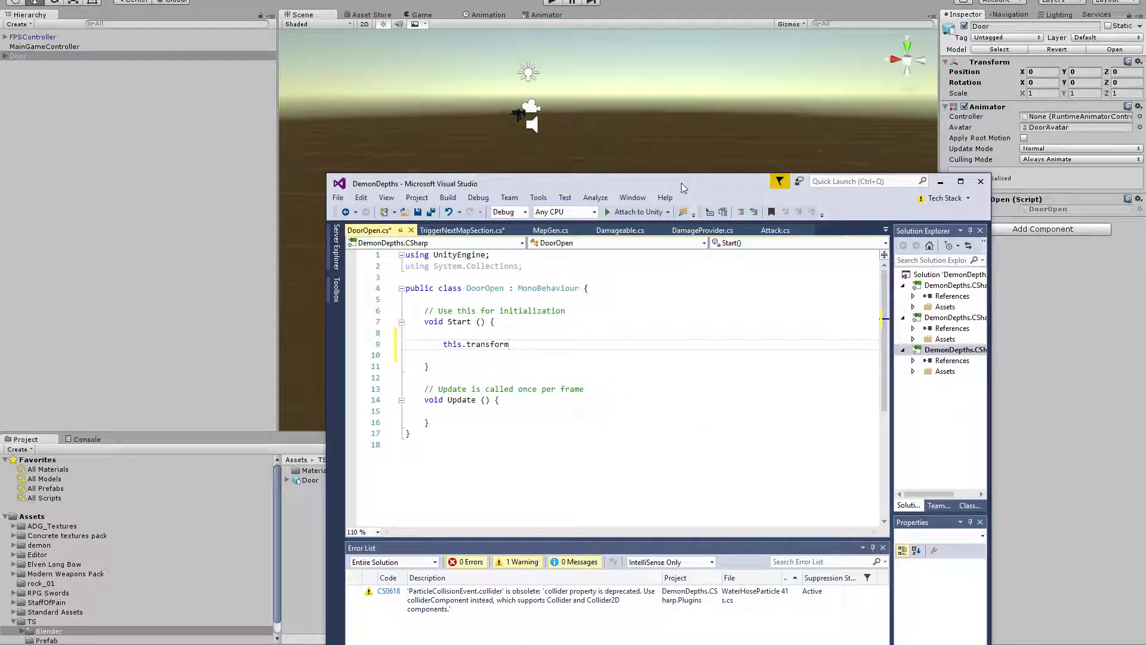
text(.)
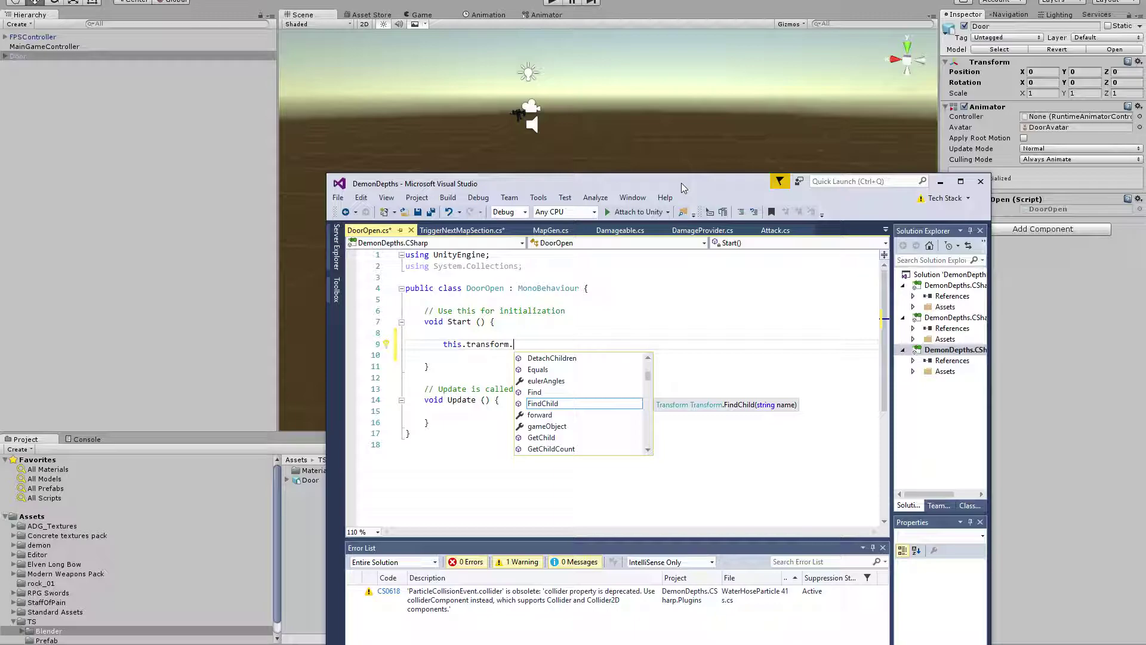
key(Tab)
text(("door)
key(BackSpace)
key(BackSpace)
key(BackSpace)
key(BackSpace)
text(Door)
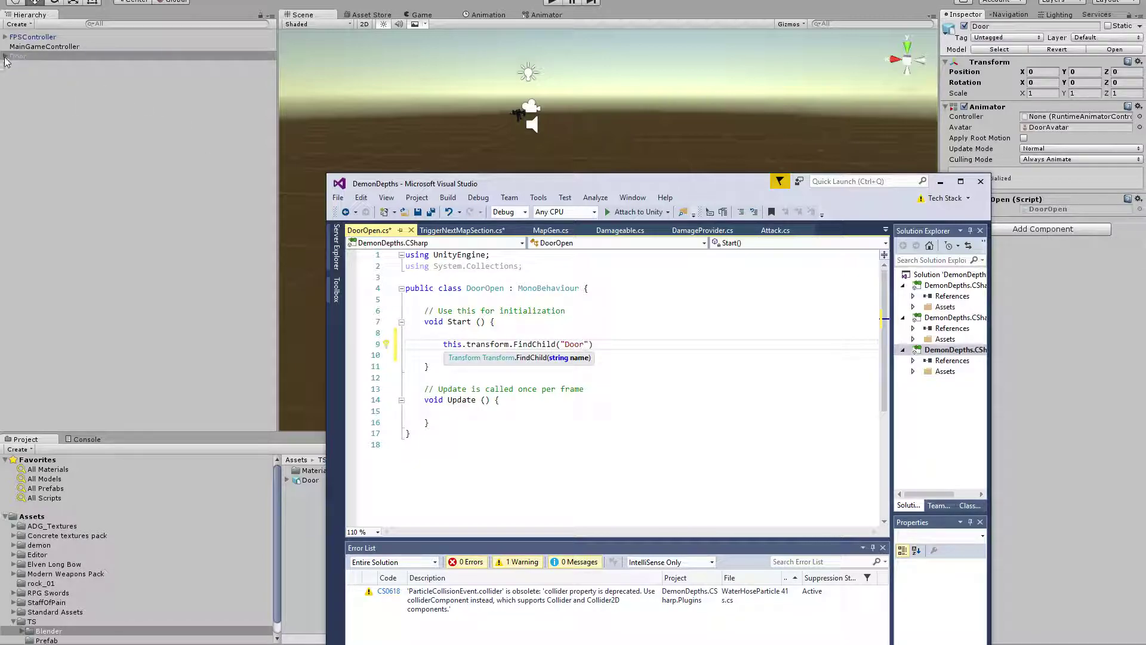
Switch to Unity and expand the Door object in the scene hierarchy to check its child names.
click(3, 60)
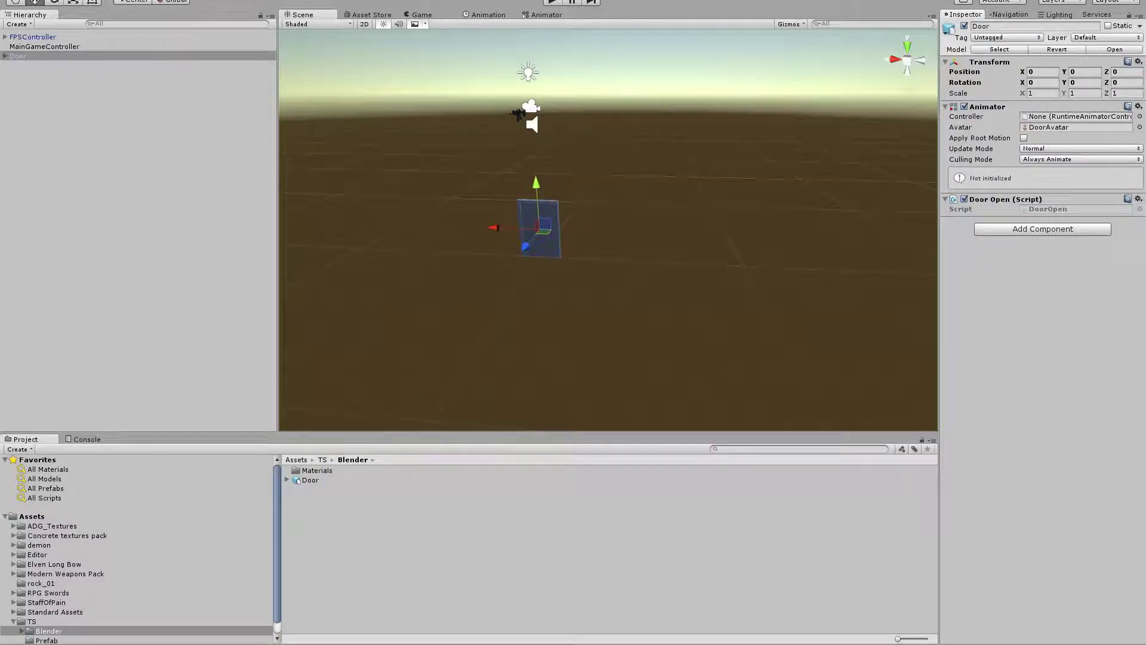
click(8, 77)
click(6, 56)
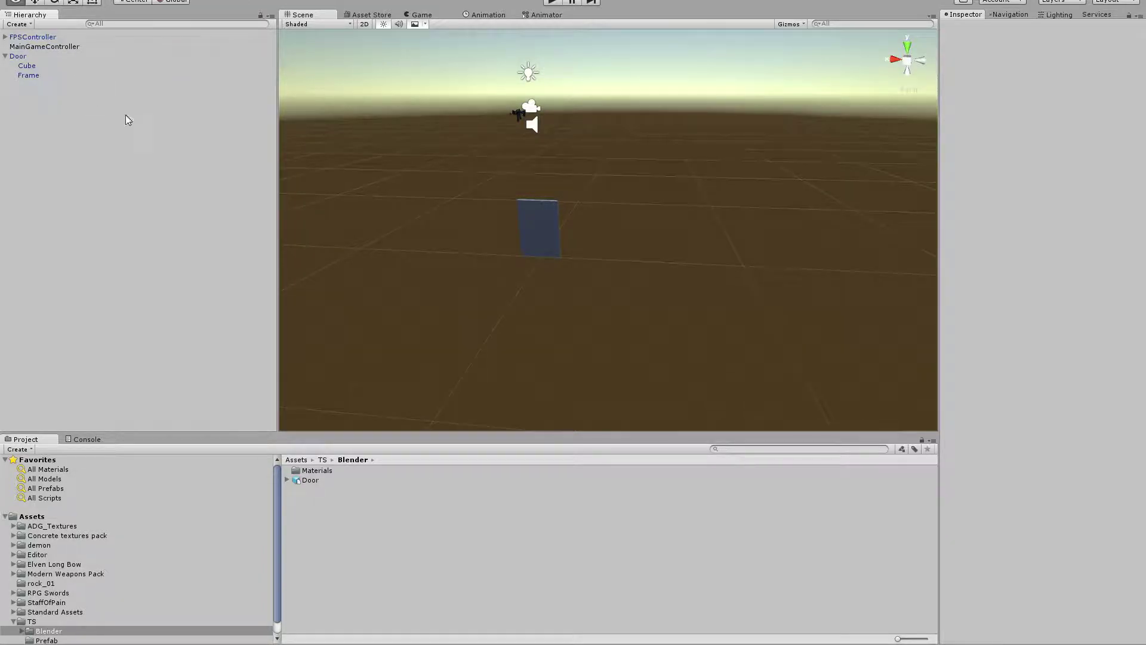
Return to Visual Studio, change the FindChild argument to "Cube", and end the statement with a semicolon.
key(alt+Tab)
double_click(570, 351)
text(Cube");)
Assign the FindChild call to a Transform variable named door.
key(Home)
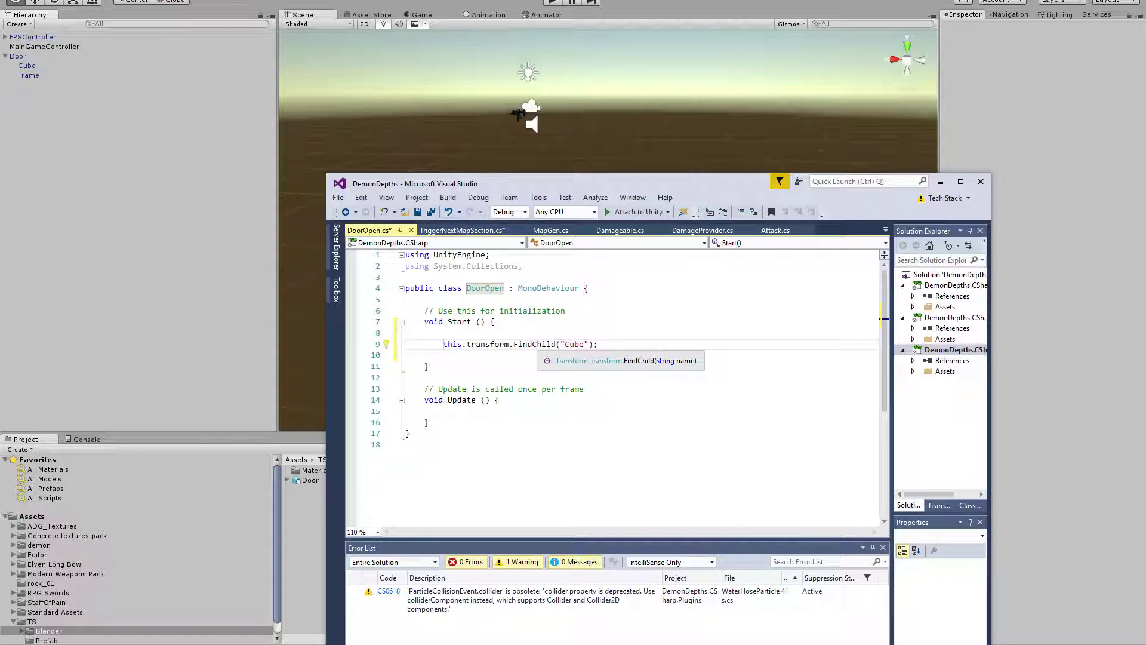
text(Transf)
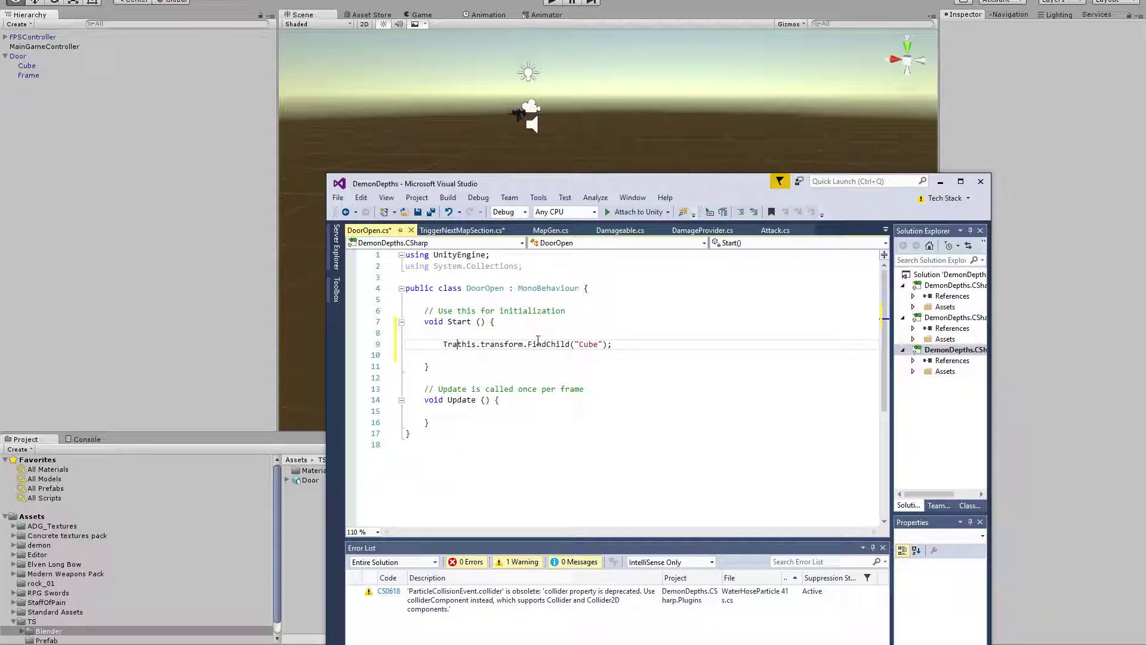
text(orm )
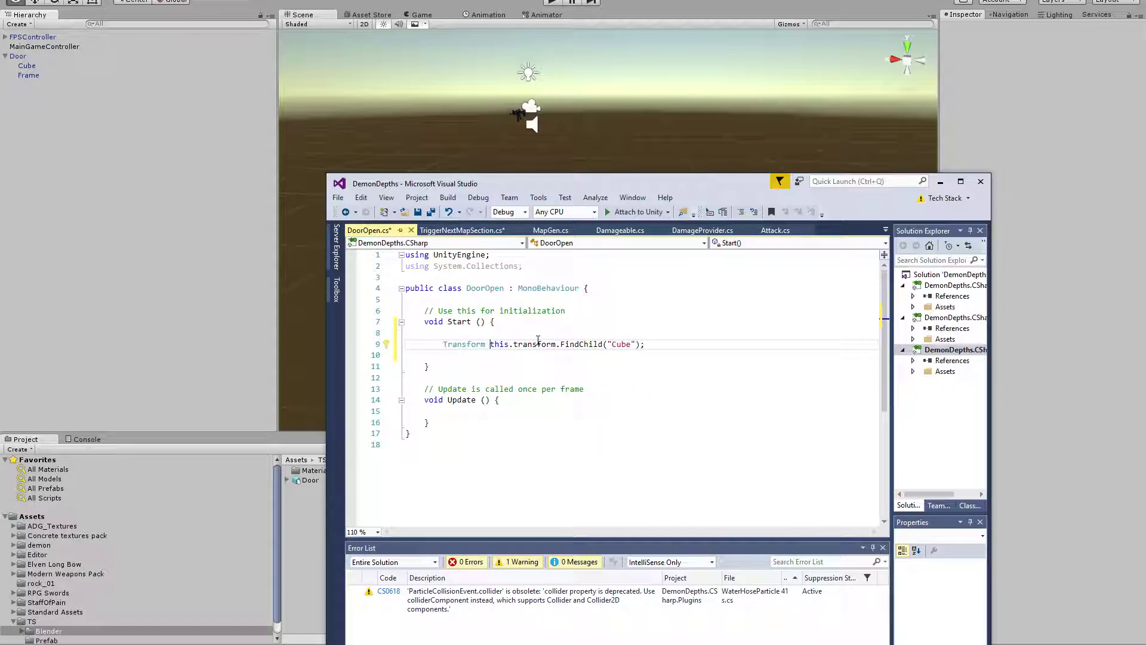
text(door =)
Copy the Transform door declaration to the top of the DoorOpen class as a field ending in a semicolon.
key(Left)
key(Left)
key(shift+Home)
key(ctrl+c)
key(Up)
key(Up)
key(Up)
key(Up)
key(ctrl+v)
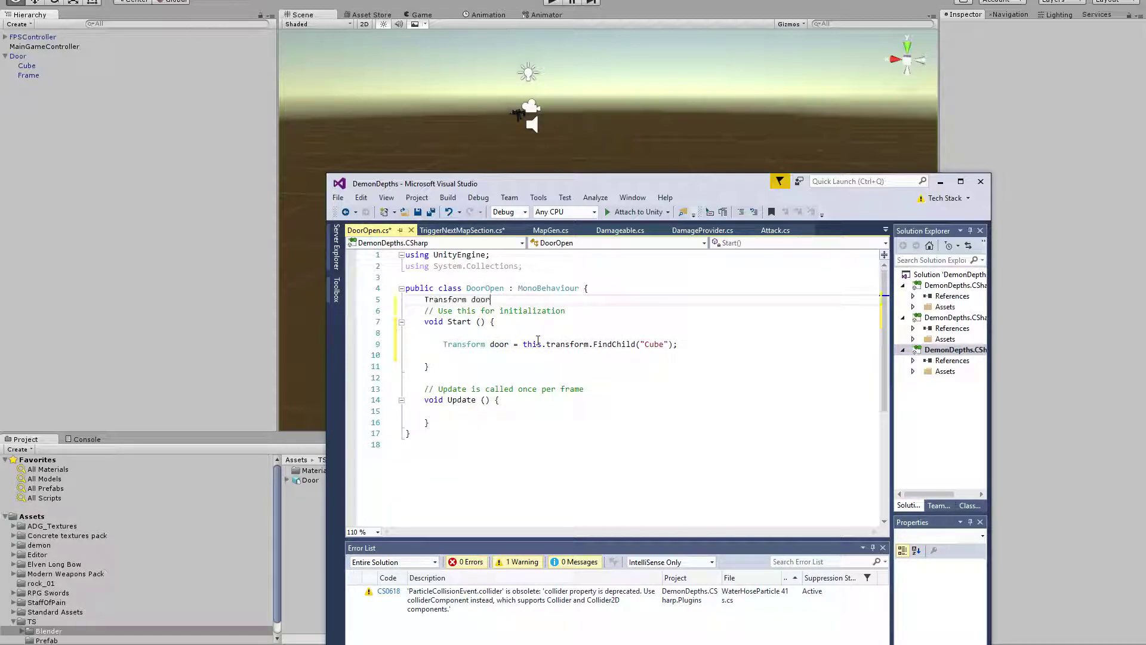
text(;)
Remove the Transform type from the door assignment in Start so it uses the class field.
key(Down)
key(Down)
key(Down)
key(Down)
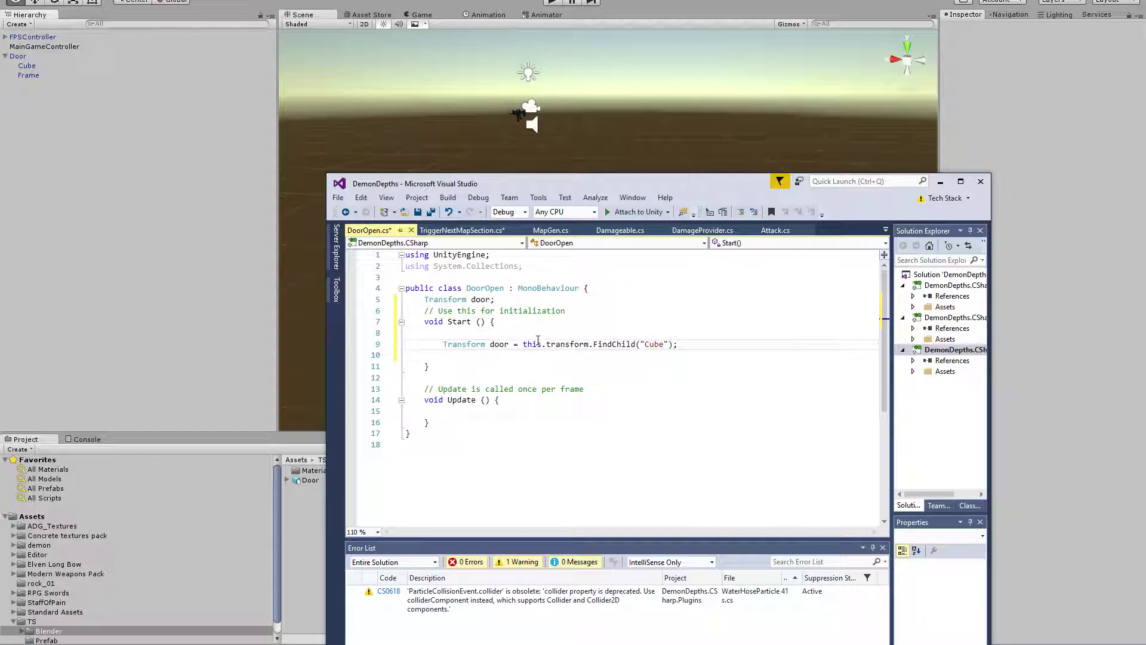
key(ctrl+shift+Right)
key(Delete)
Declare an int field named State below the door field, with the comment "// 0 = closed".
key(Down)
key(Down)
key(Down)
key(Down)
key(Down)
key(Down)
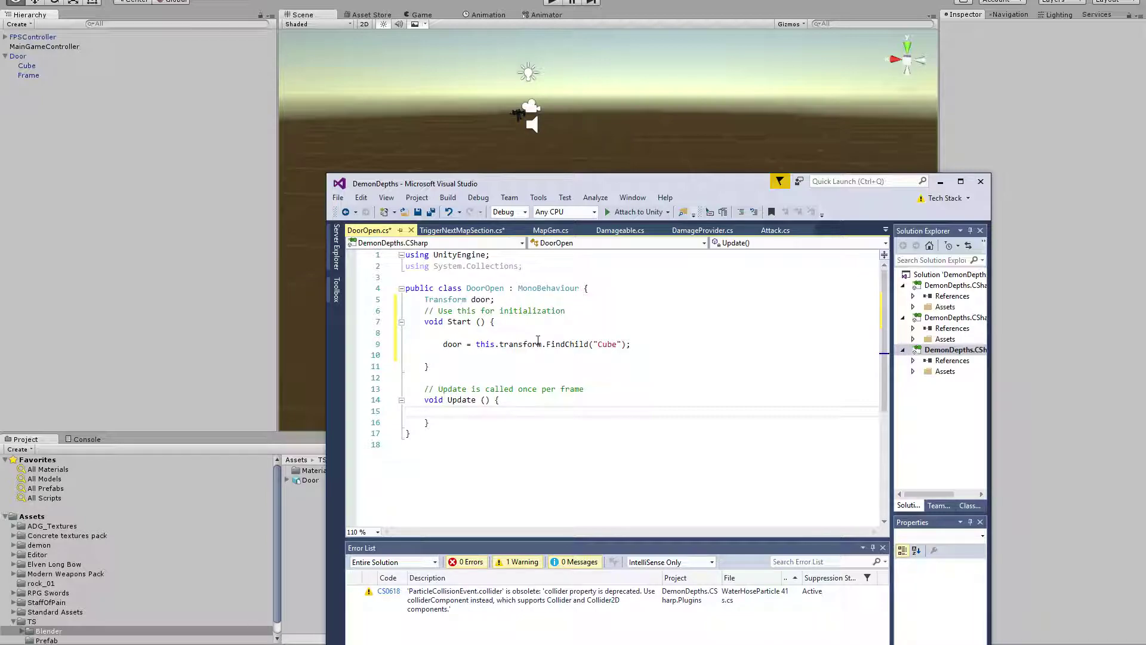
key(Up)
key(Up)
key(Up)
key(Up)
key(Up)
key(Up)
key(Up)
key(Up)
key(Up)
key(Up)
key(End)
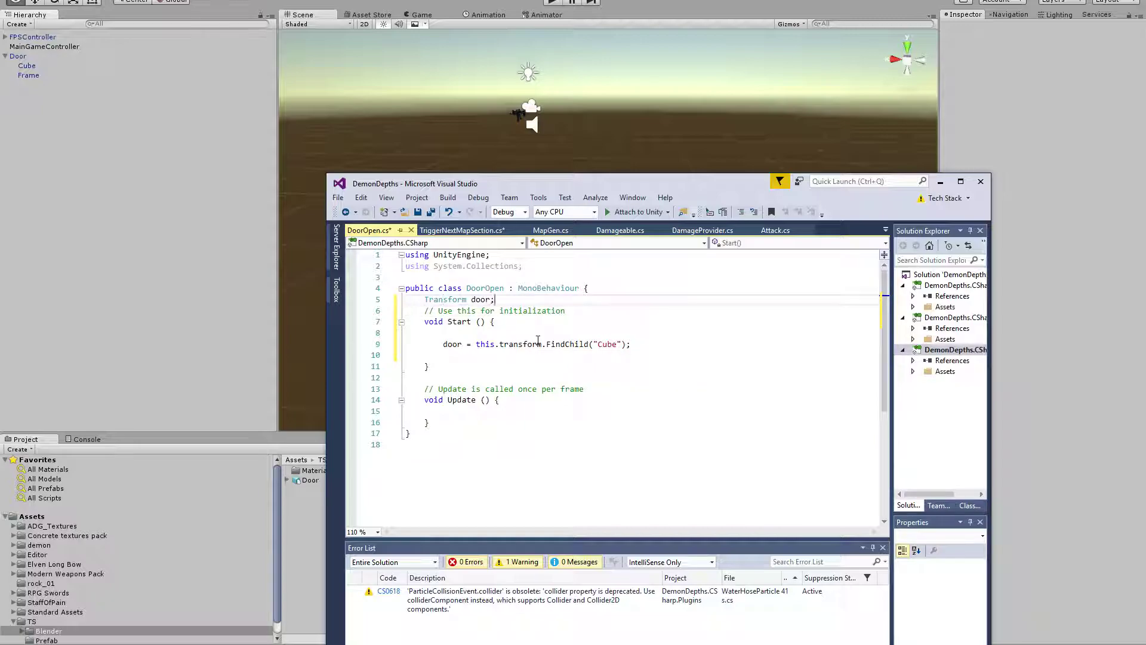
key(Return)
key(Return)
text(int State)
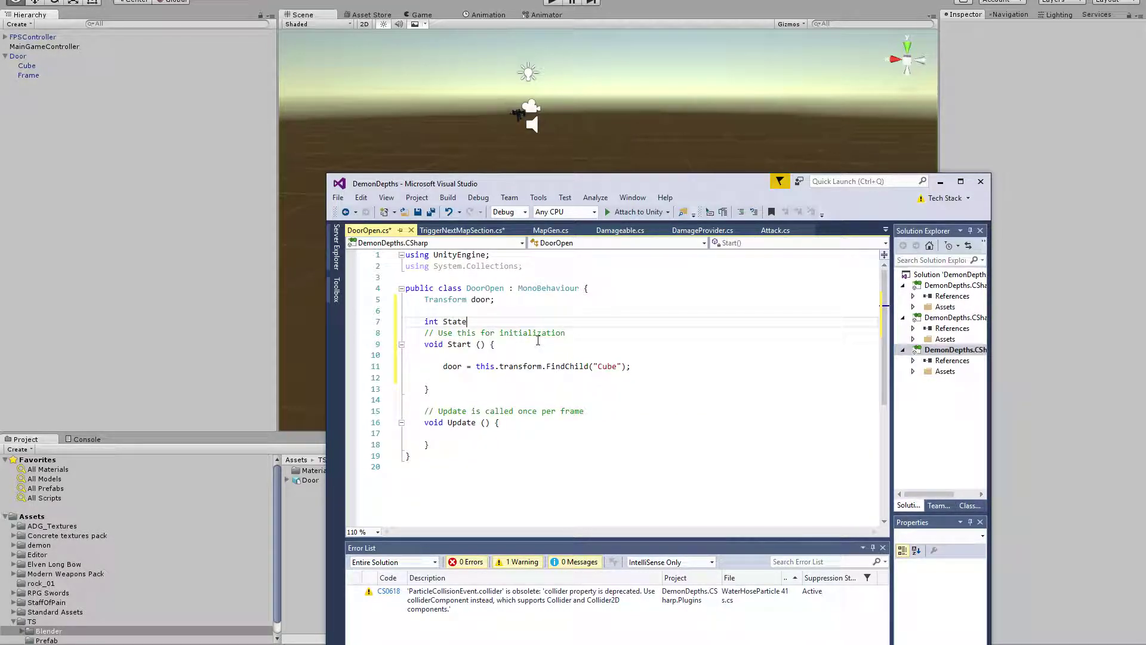
text(; // 0 = closed)
Add the comment lines "// 1 = Opening" and "// 2 = open" below State, and initialize State to 0.
key(Return)
text(// 1 = Opening)
key(Return)
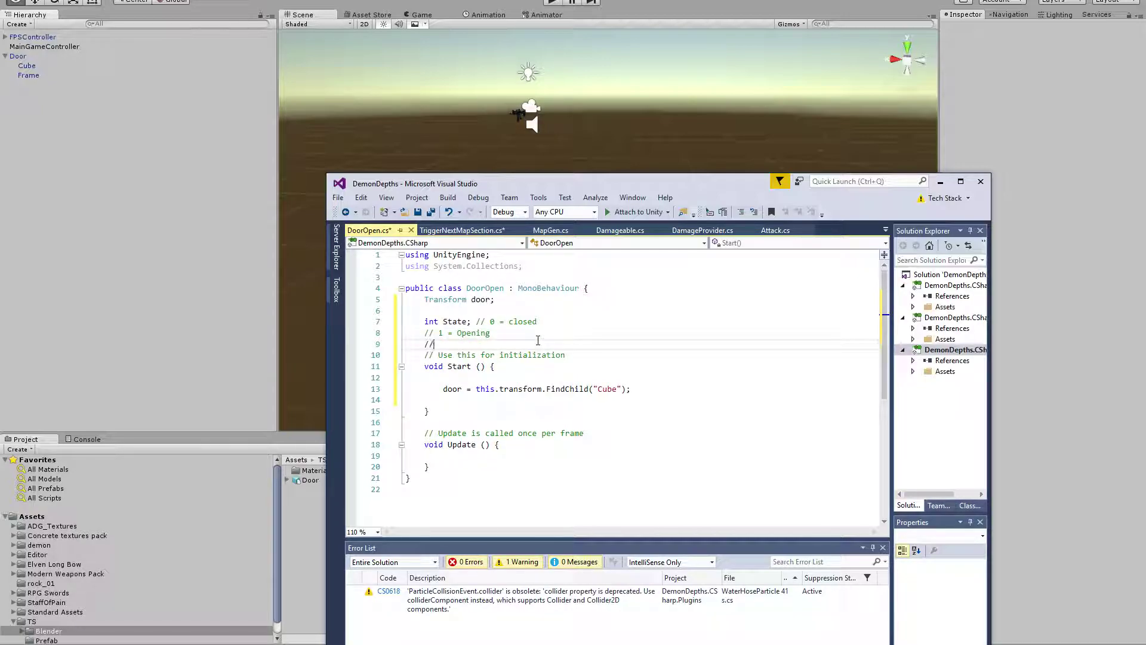
key(BackSpace)
text(2 = open)
key(Up)
key(Up)
key(Left)
text(=0)
Rename the Update method to FixedUpdate.
key(Down)
key(Down)
key(Down)
key(Down)
key(Down)
key(Down)
key(Down)
key(Down)
key(Down)
key(Down)
key(Down)
key(Down)
key(Up)
key(ctrl+Left)
text(Fixed)
Add an if (state = 1) block with braces inside FixedUpdate.
key(Return)
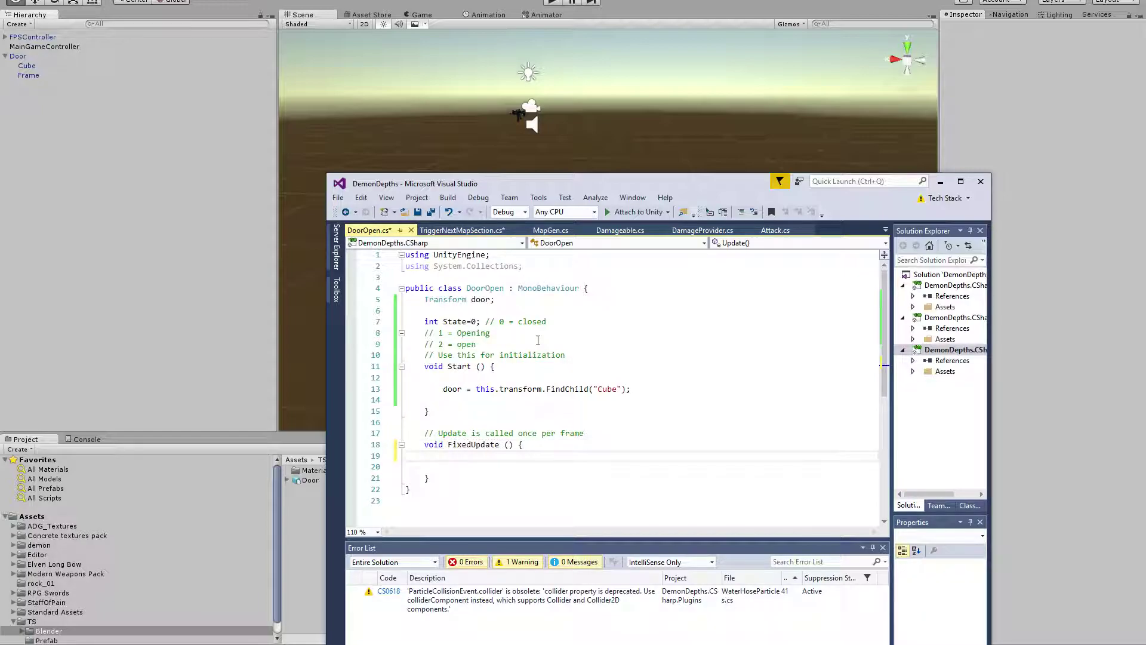
text(if state)
text( =)
text(0)
key(Home)
key(ctrl+Right)
text(()
key(End)
key(Return)
text({)
key(Return)
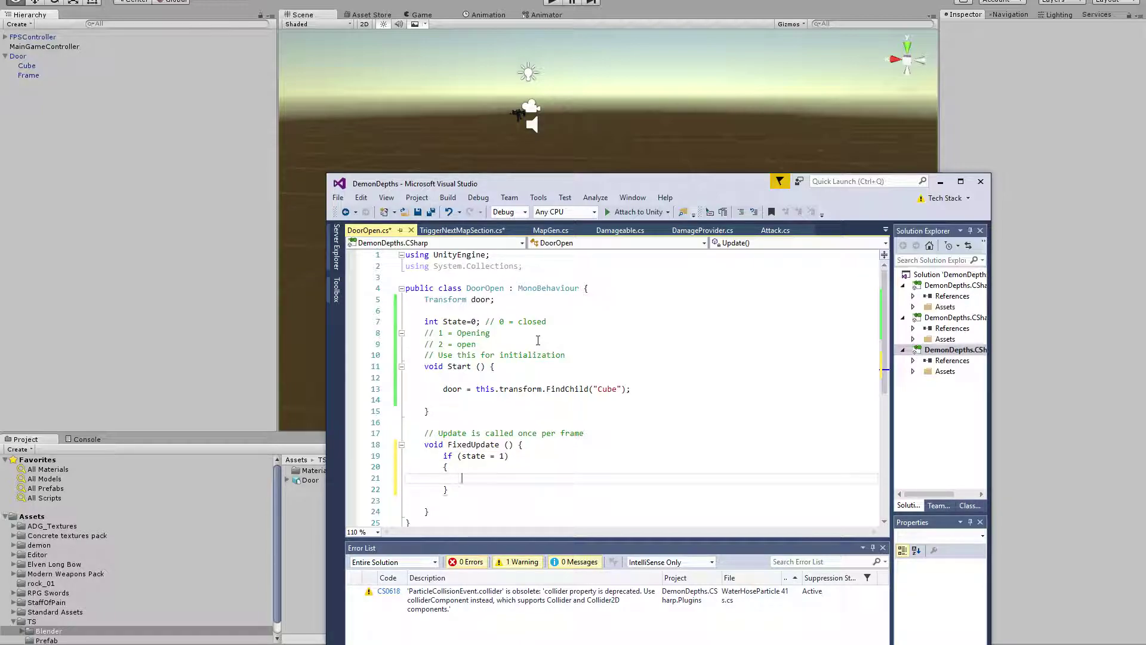
Begin a transform.Rotate () call inside the if block.
text(i)
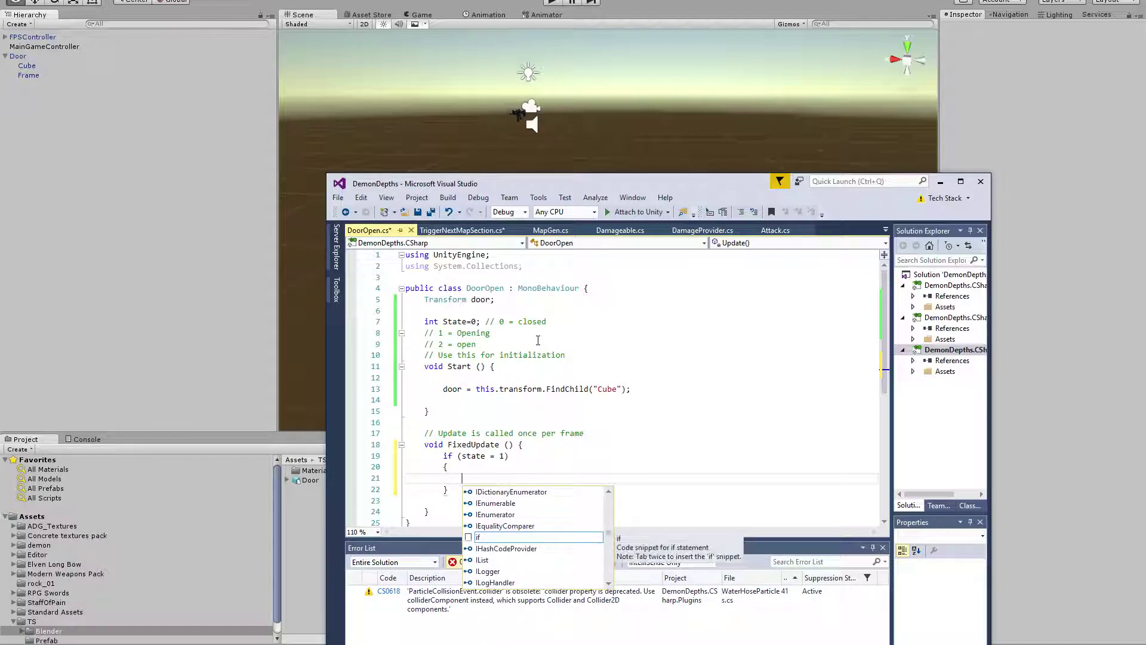
text(tran)
key(Tab)
text(.ro)
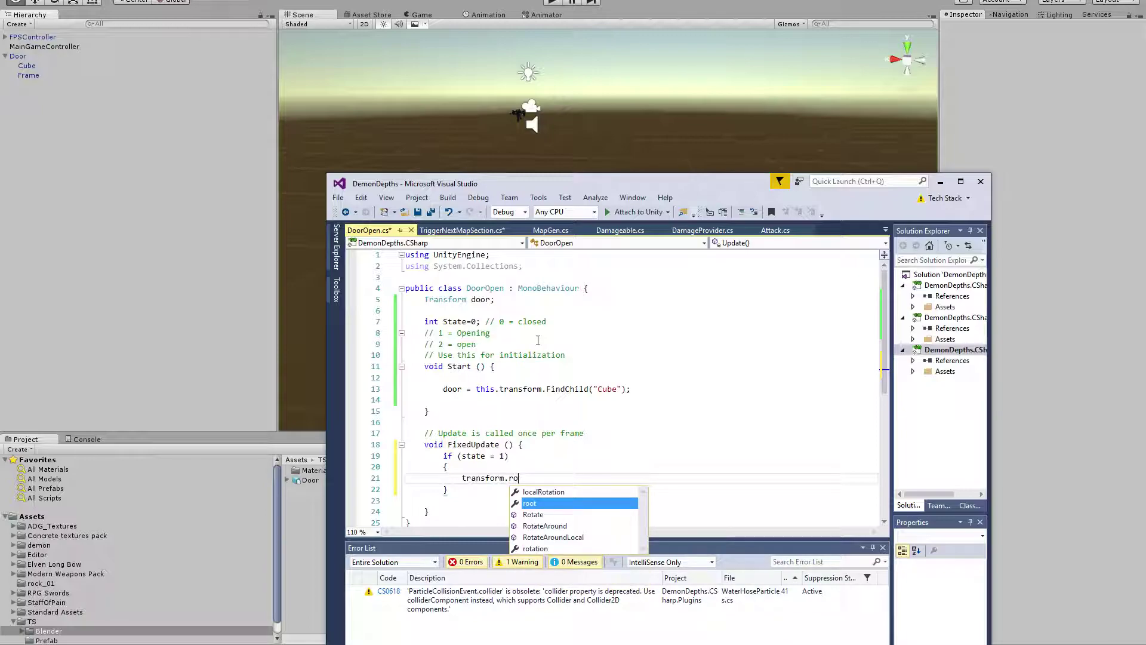
key(Down)
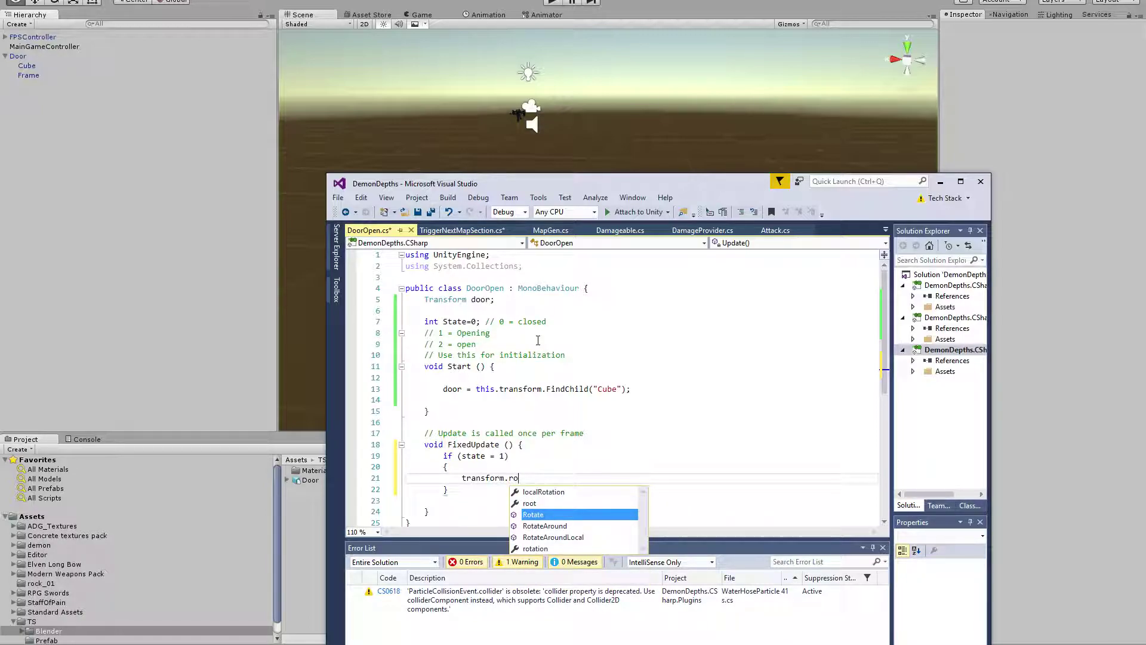
key(Tab)
text(()
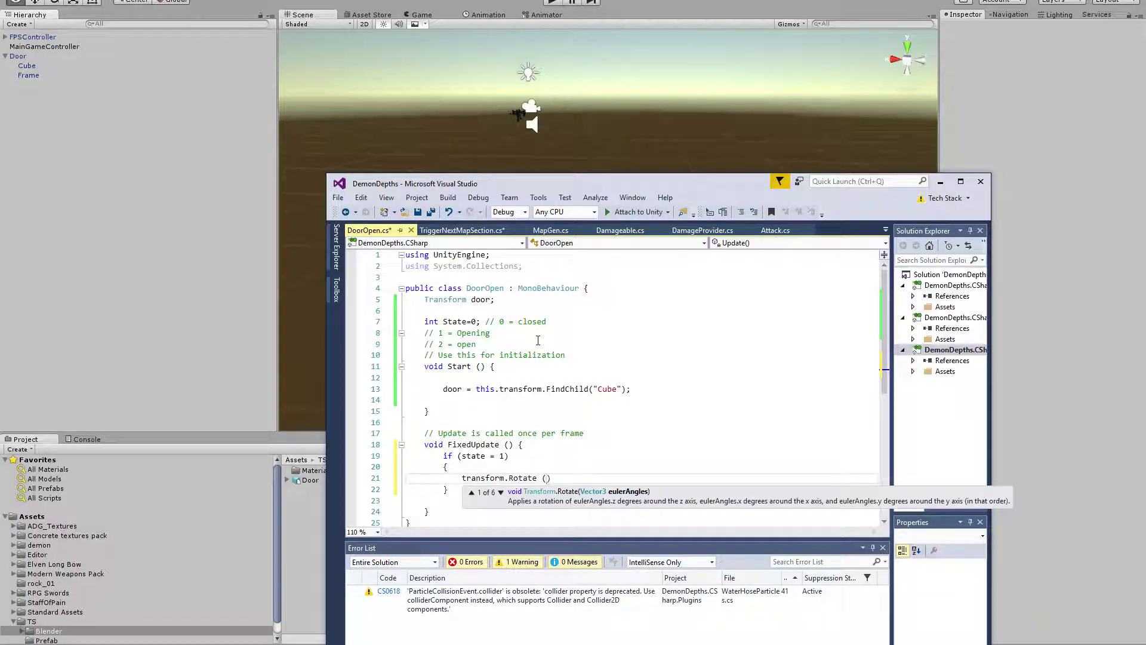
Insert a Quaternion.Lerp () call as the argument of transform.Rotate.
text(quar)
key(BackSpace)
text(t)
key(Tab)
text(.Lerp ()
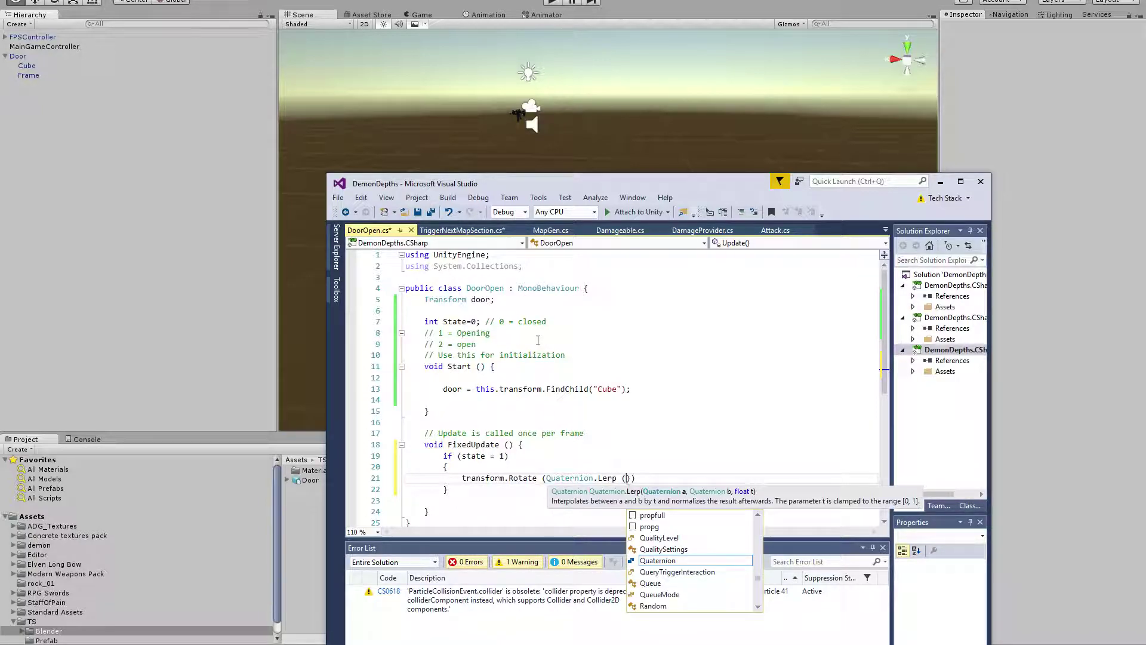
key(Escape)
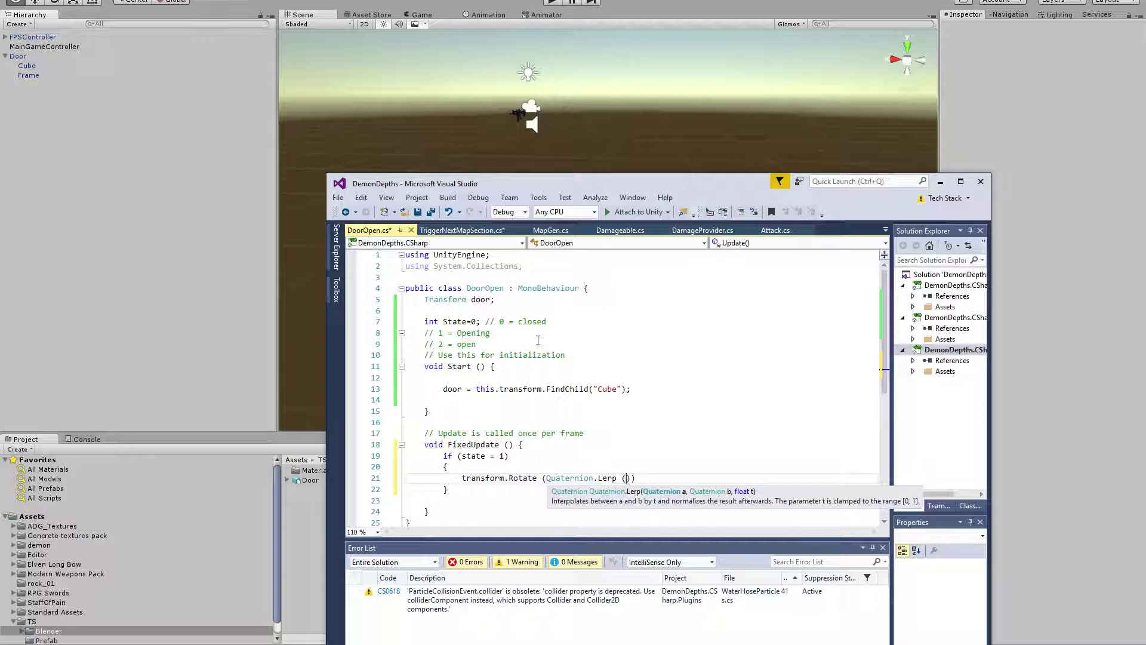
Enter door.transform.rotation as the first argument of Quaternion.Lerp, followed by a comma.
text(this.)
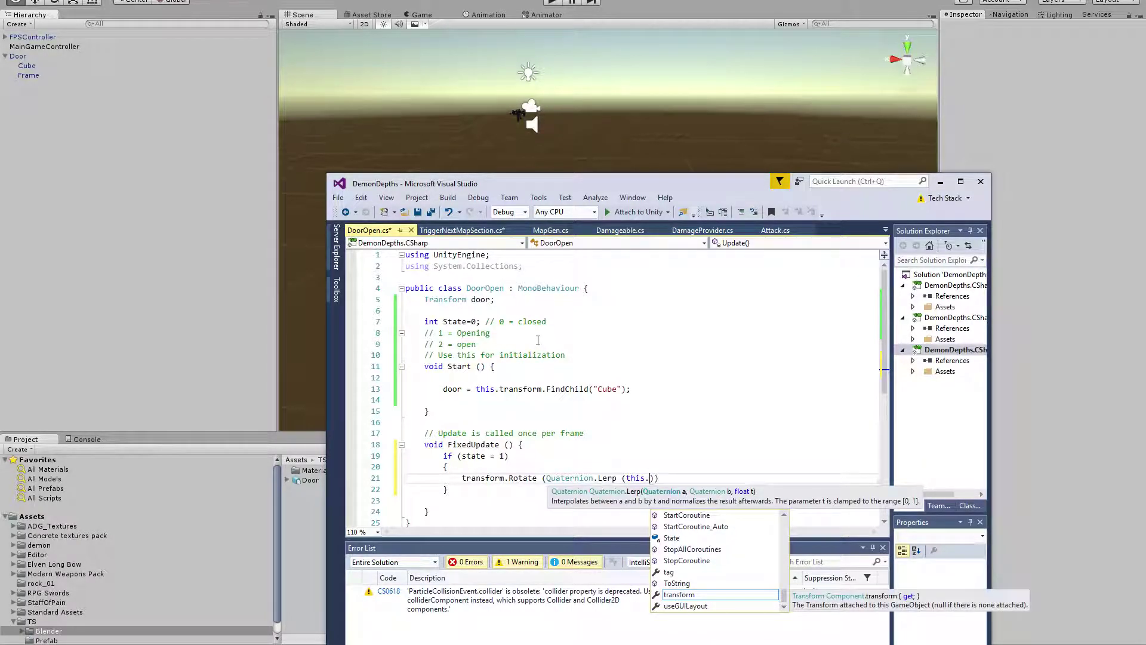
key(BackSpace)
key(BackSpace)
key(BackSpace)
key(BackSpace)
key(BackSpace)
text(door.transform.ro)
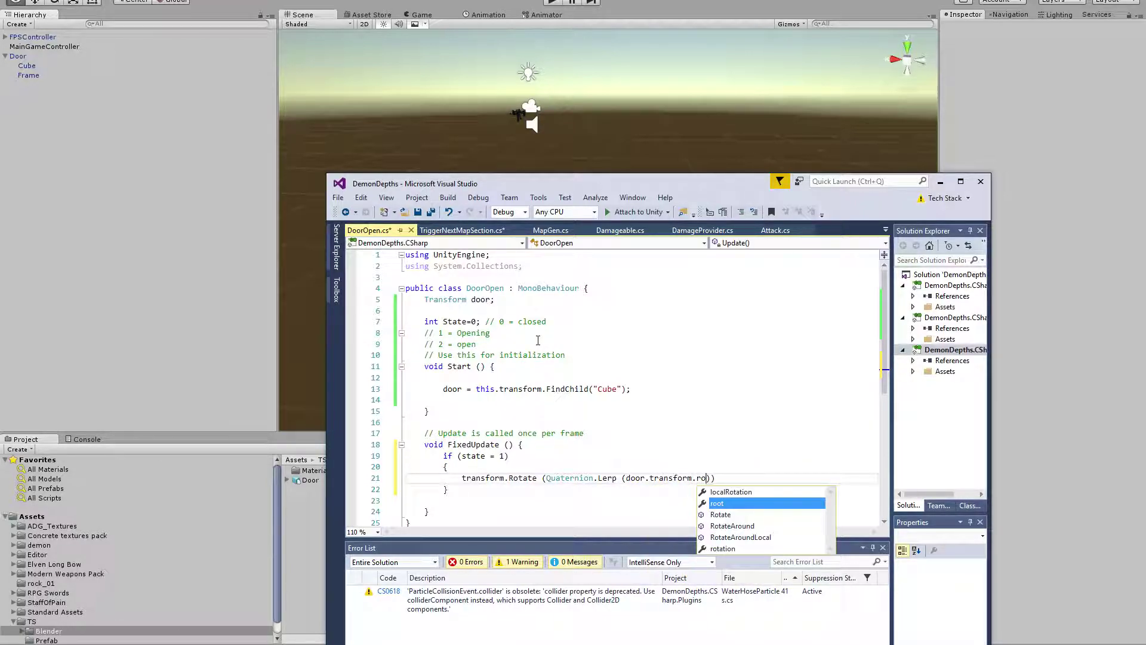
key(Down)
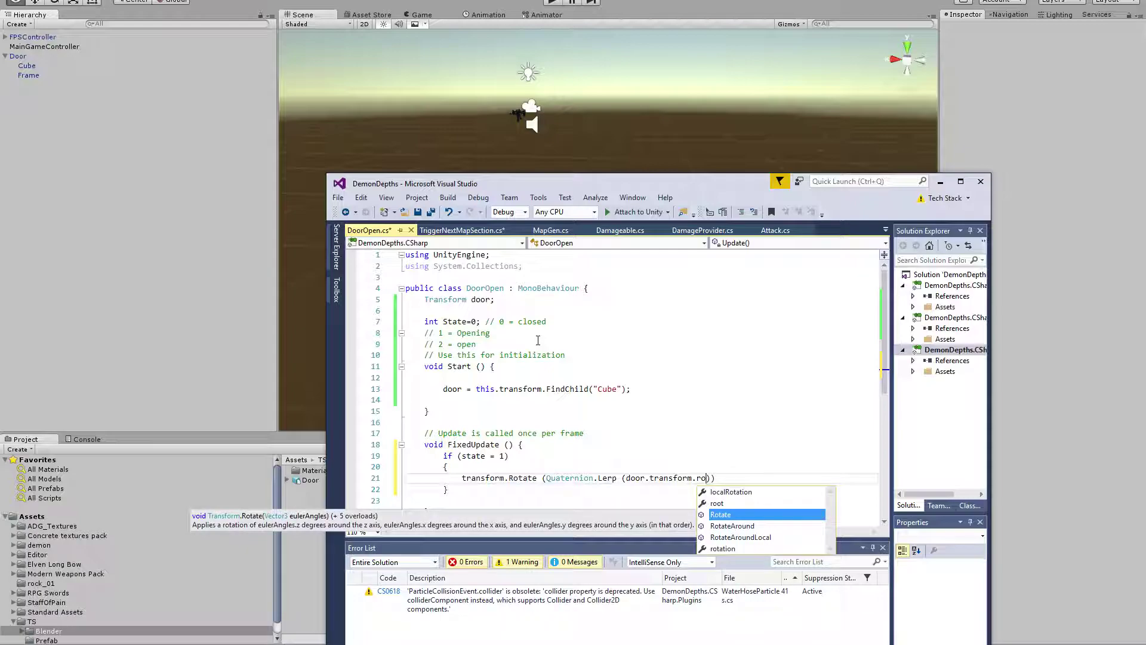
key(Down)
key(Down)
key(Down)
key(Tab)
key(Right)
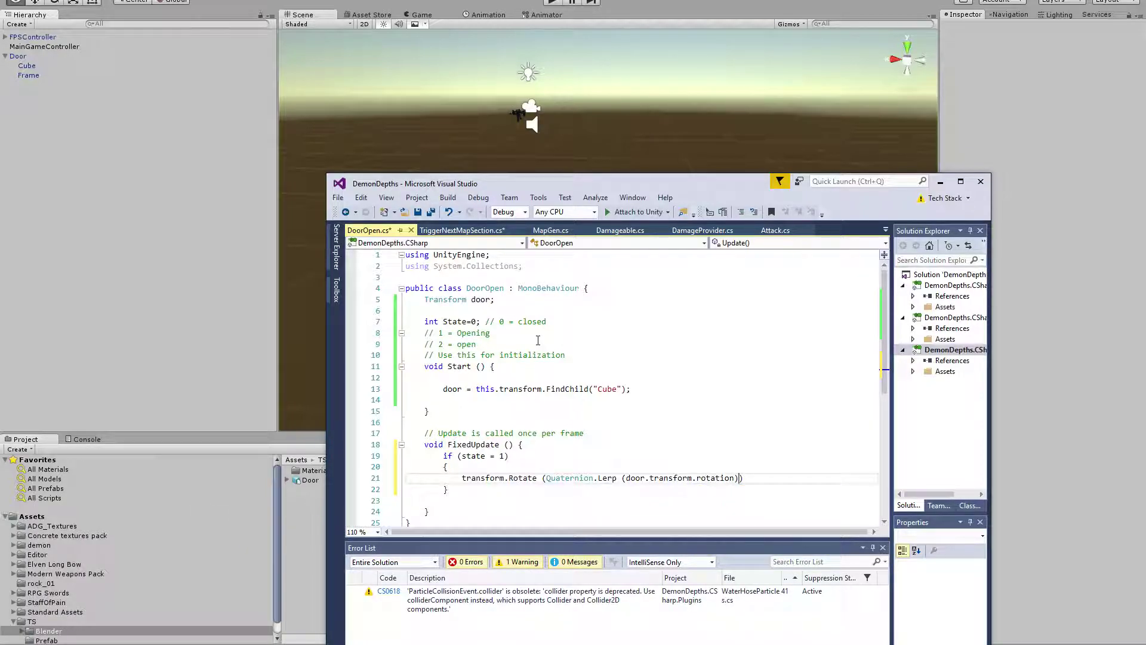
key(Left)
text(, )
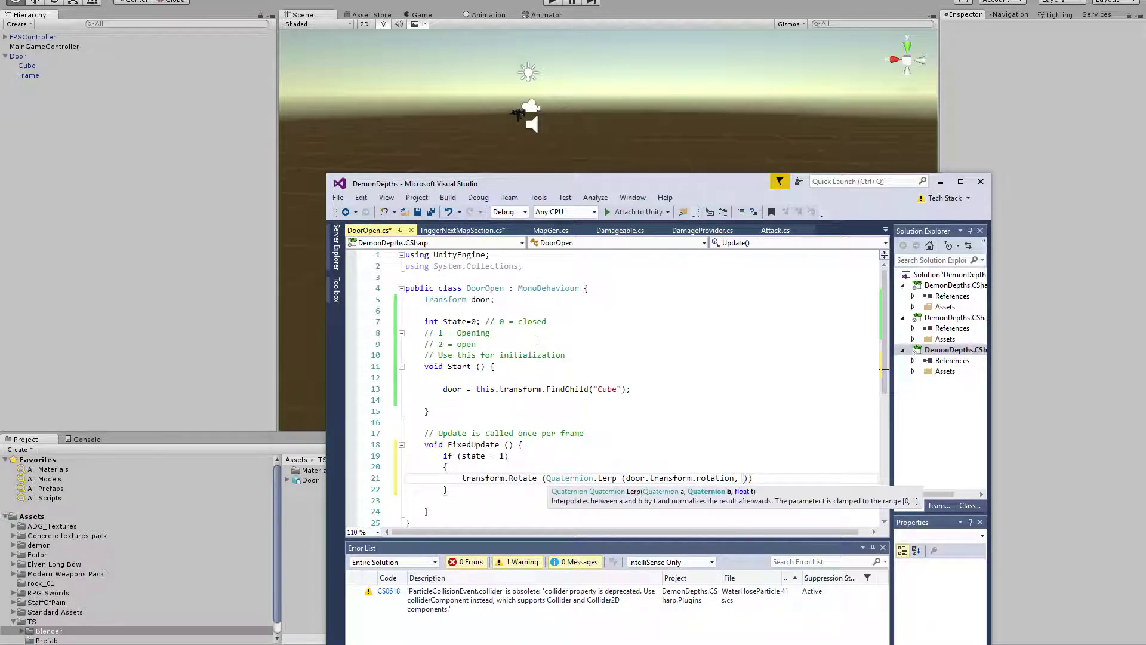
Enter new Quaternion(0, 90,0) as the second argument of Quaternion.Lerp, followed by a comma.
text(new Quar)
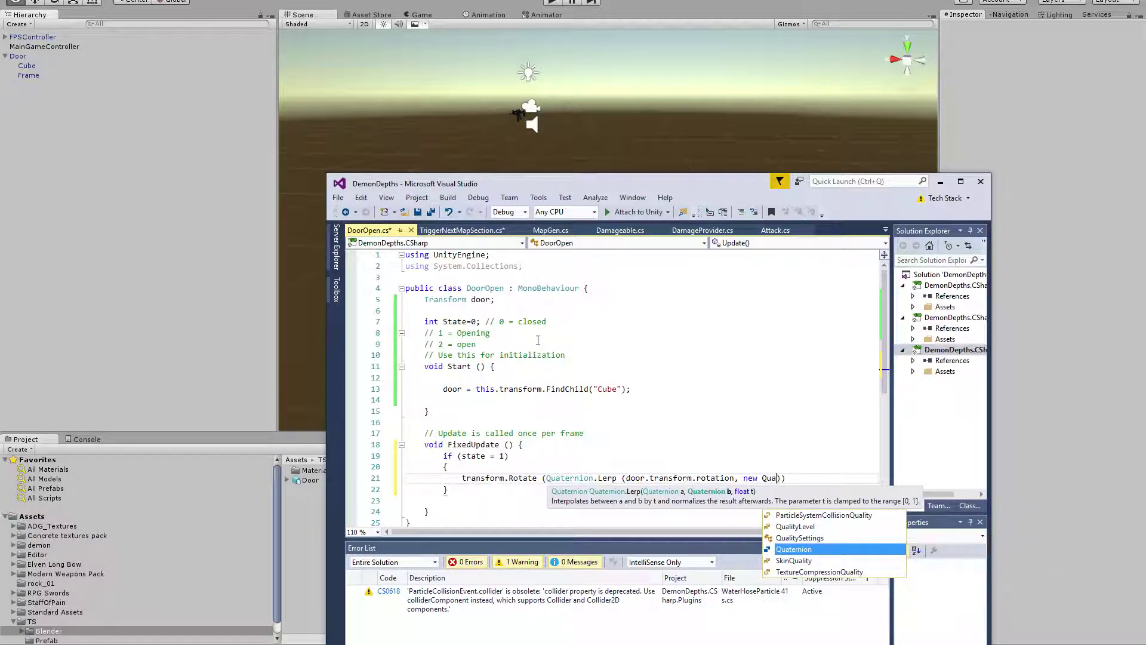
key(Tab)
text(()
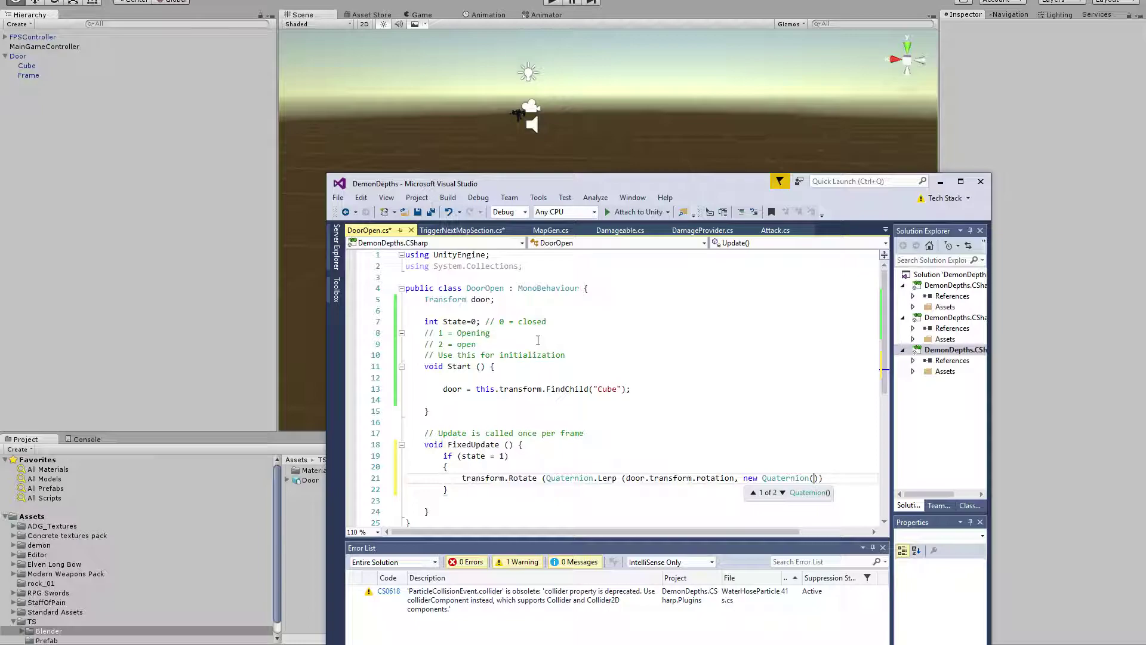
key(Down)
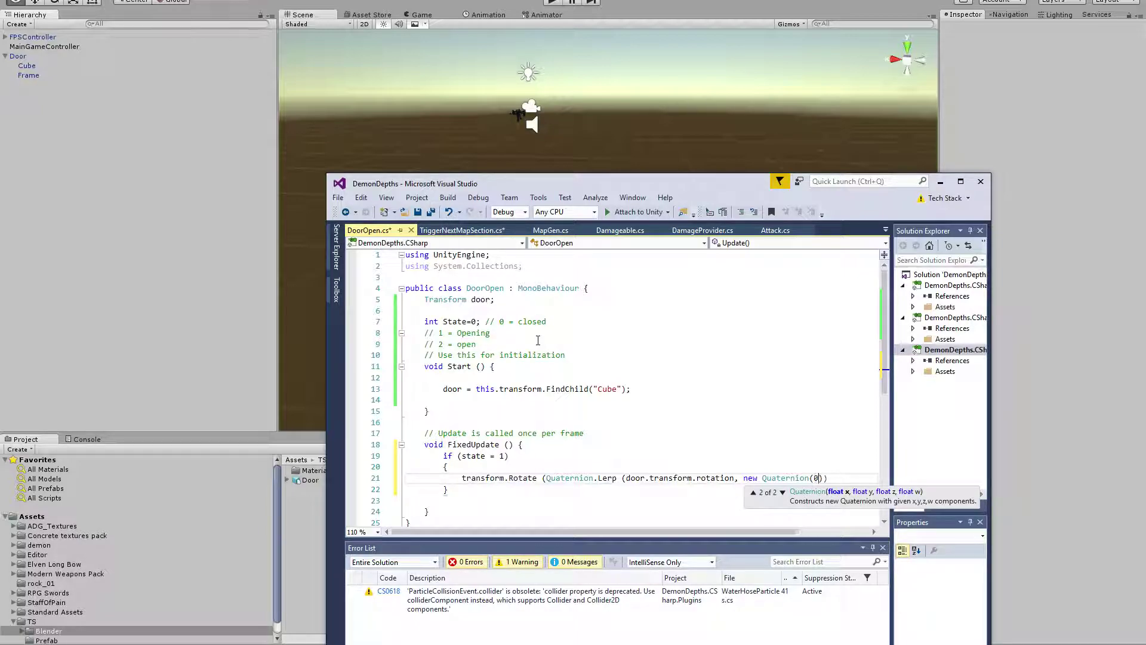
text(0, 90,0),)
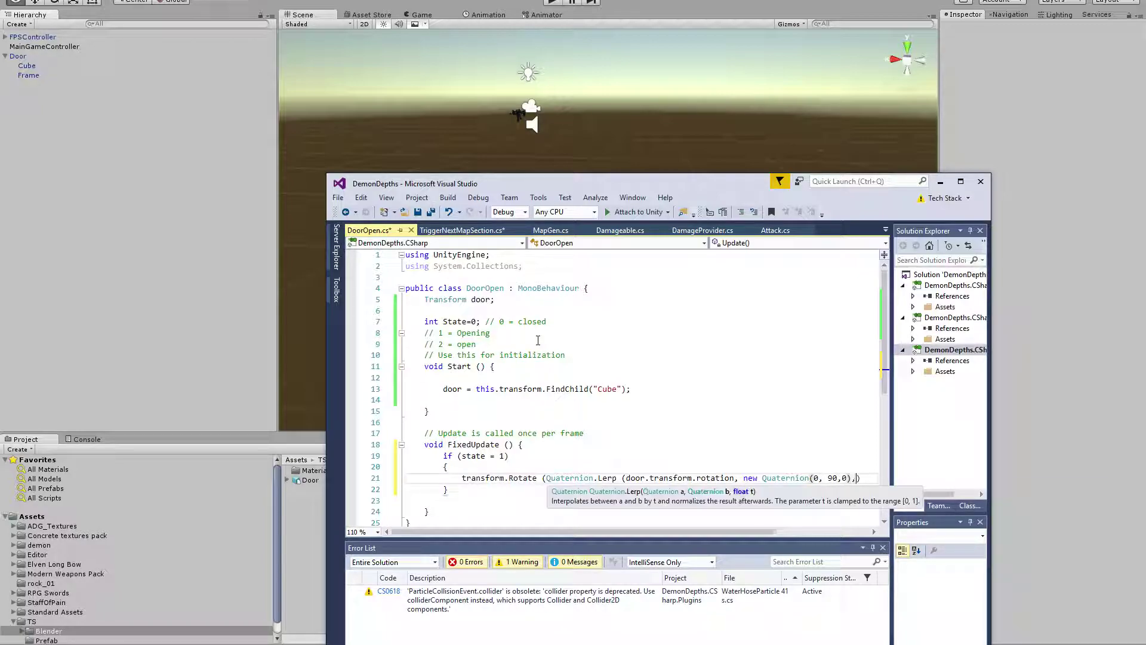
Enter 1 * Time.deltaTime as the third Lerp argument, end the statement with a parenthesis and semicolon, and save the script.
text( 1 *tim)
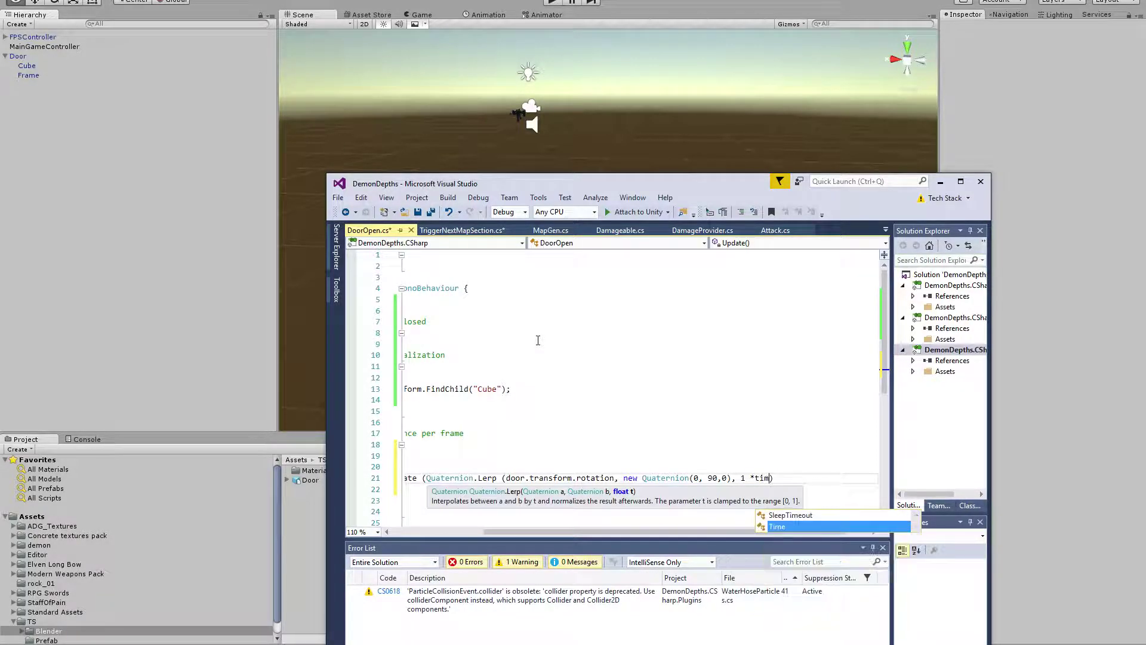
text(.de)
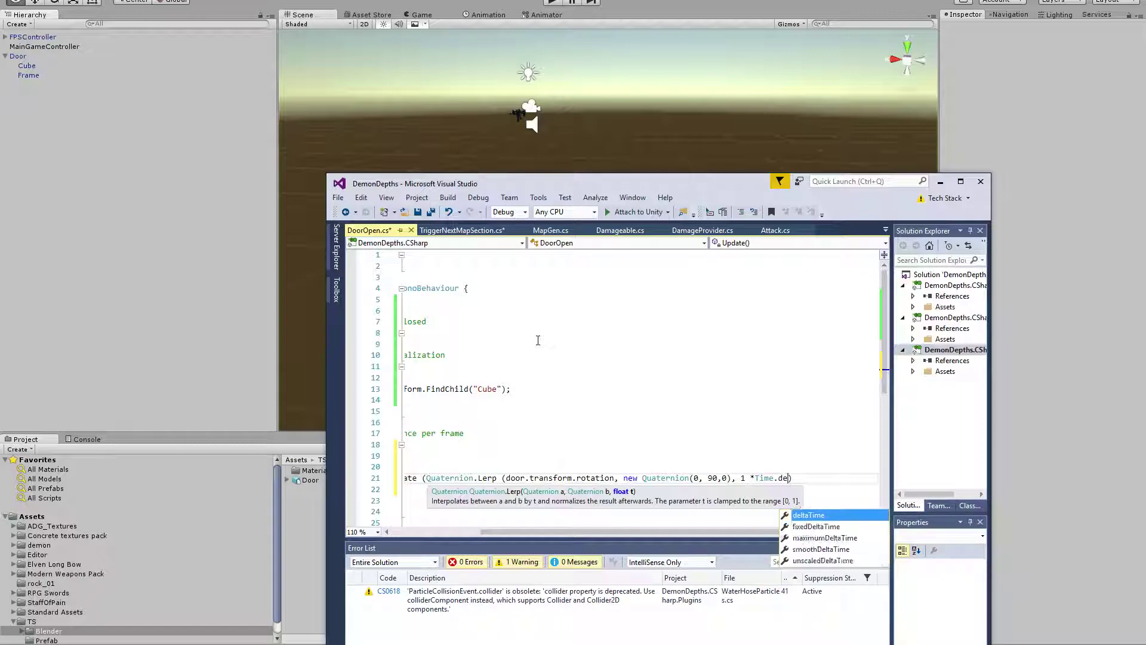
key(Tab)
text();)
key(ctrl+s)
key(Up)
key(Down)
key(Down)
key(Down)
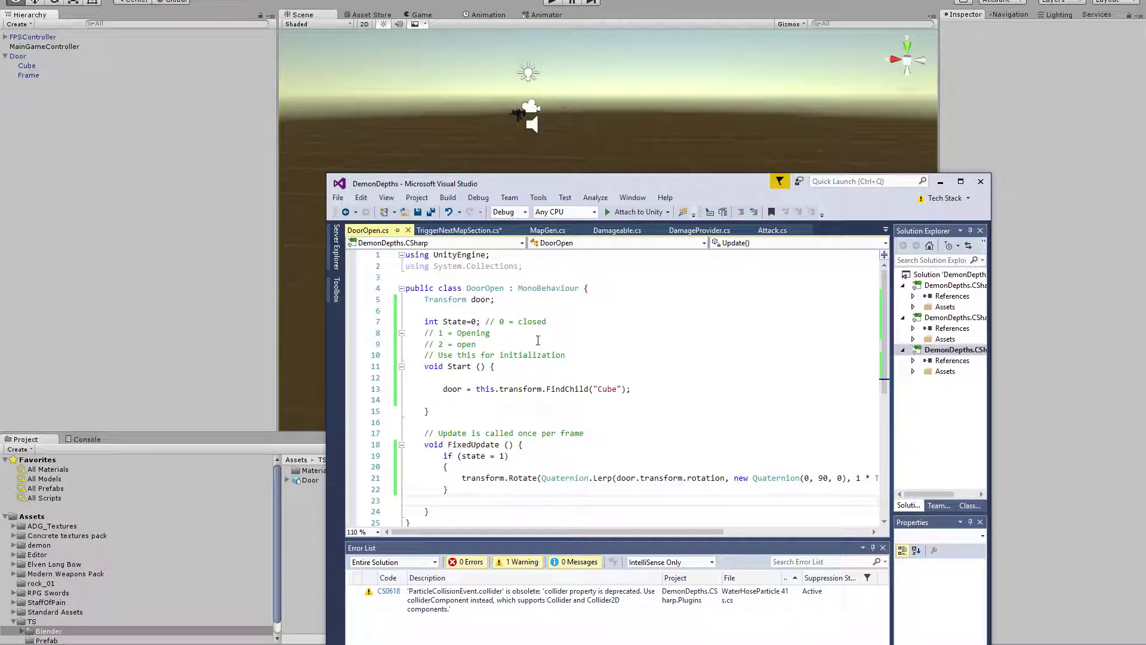
Copy state = 1 from the if condition into Start, on the line below the door assignment.
double_click(474, 456)
drag(485, 458, 504, 456)
key(ctrl+c)
click(474, 402)
key(ctrl+v)
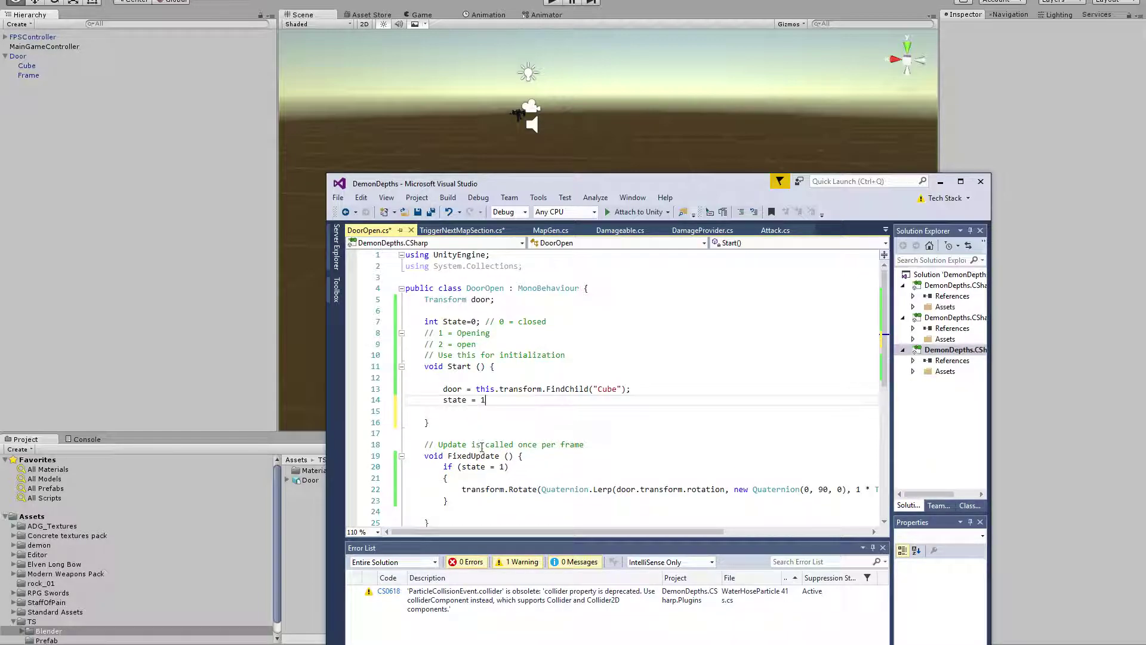
Change the if condition in FixedUpdate to state == 1 and save the script.
click(490, 467)
text(=)
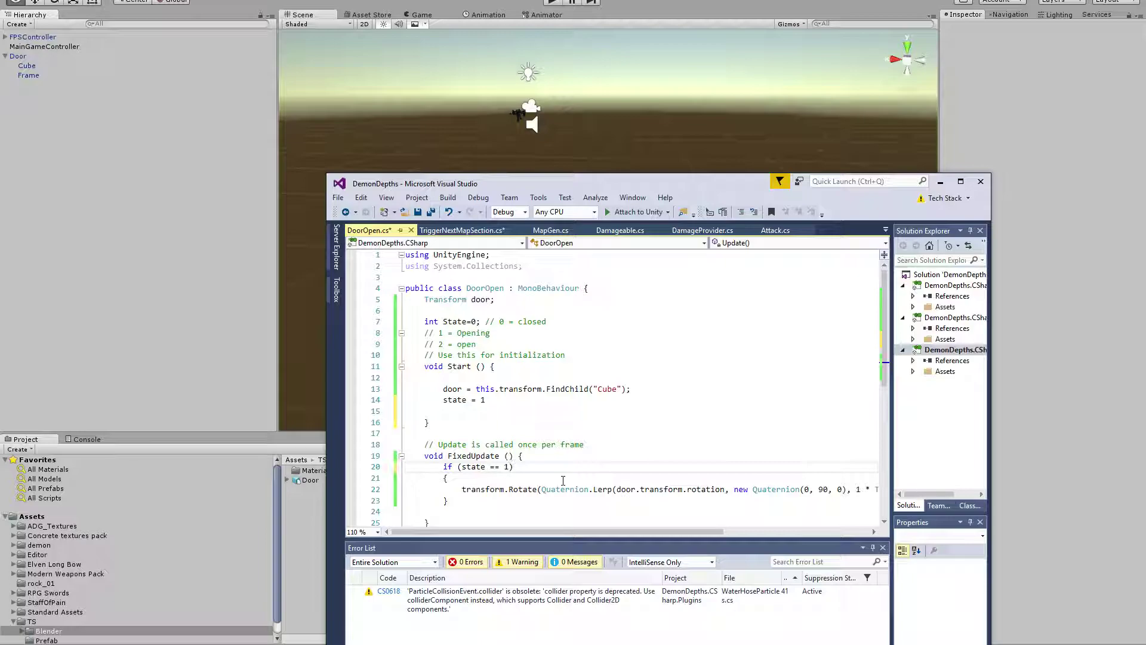
key(ctrl+s)
Add the missing semicolon after state = 1 in Start and save the script.
click(532, 399)
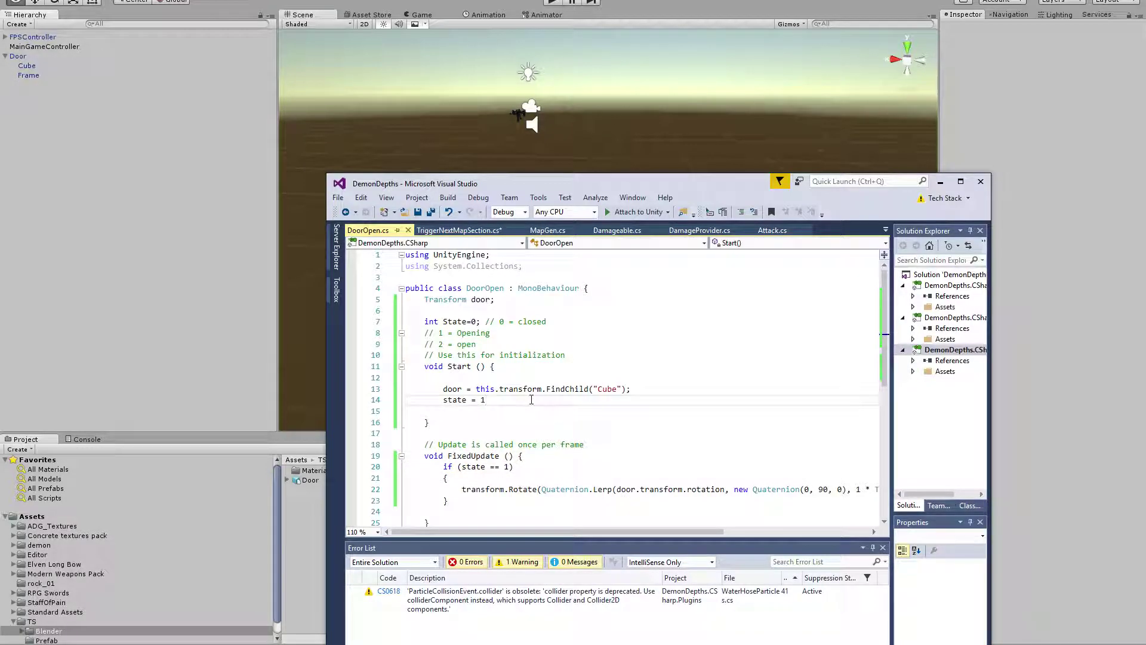
text(;)
click(493, 389)
key(ctrl+s)
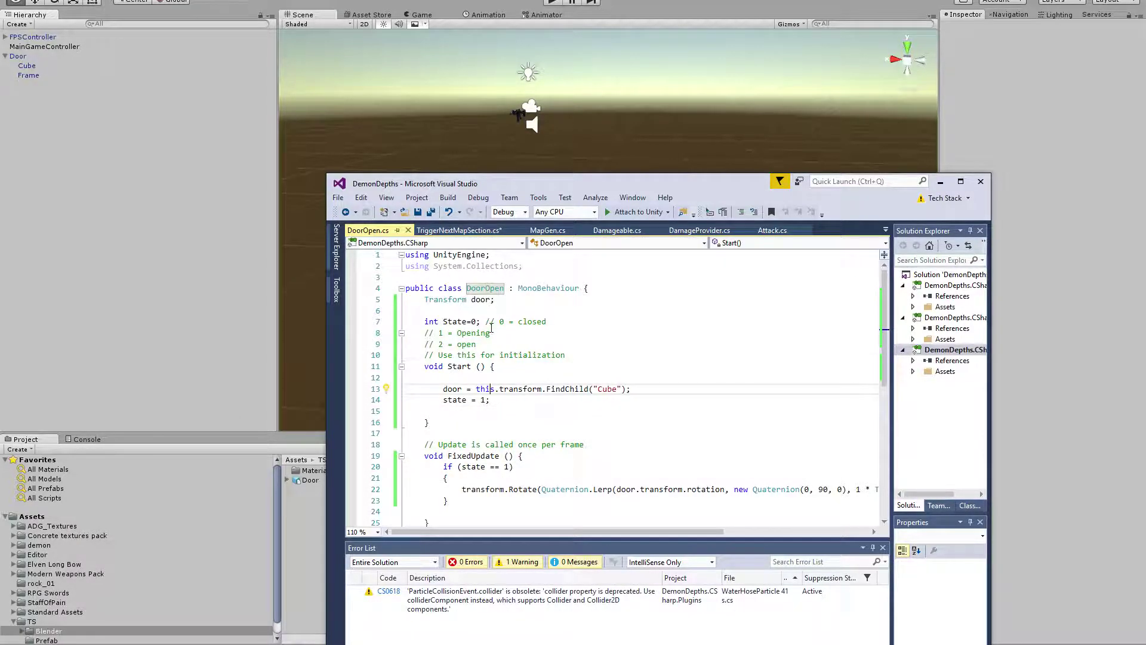
Switch to Unity and try to run the scene in play mode.
click(551, 2)
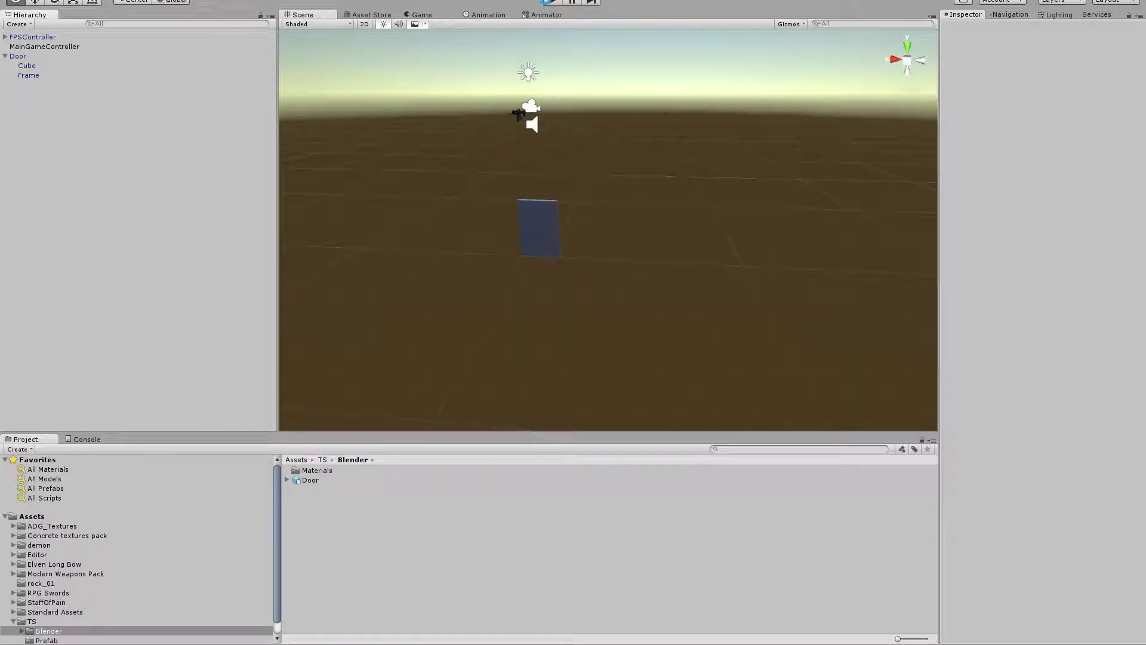
click(549, 2)
click(548, 2)
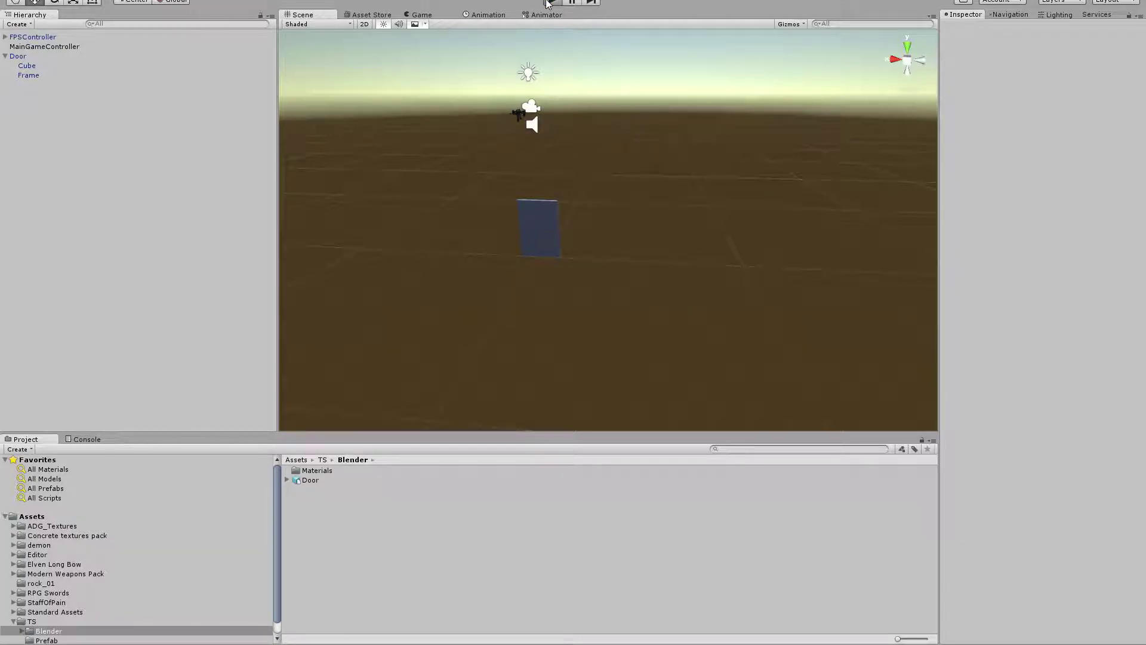
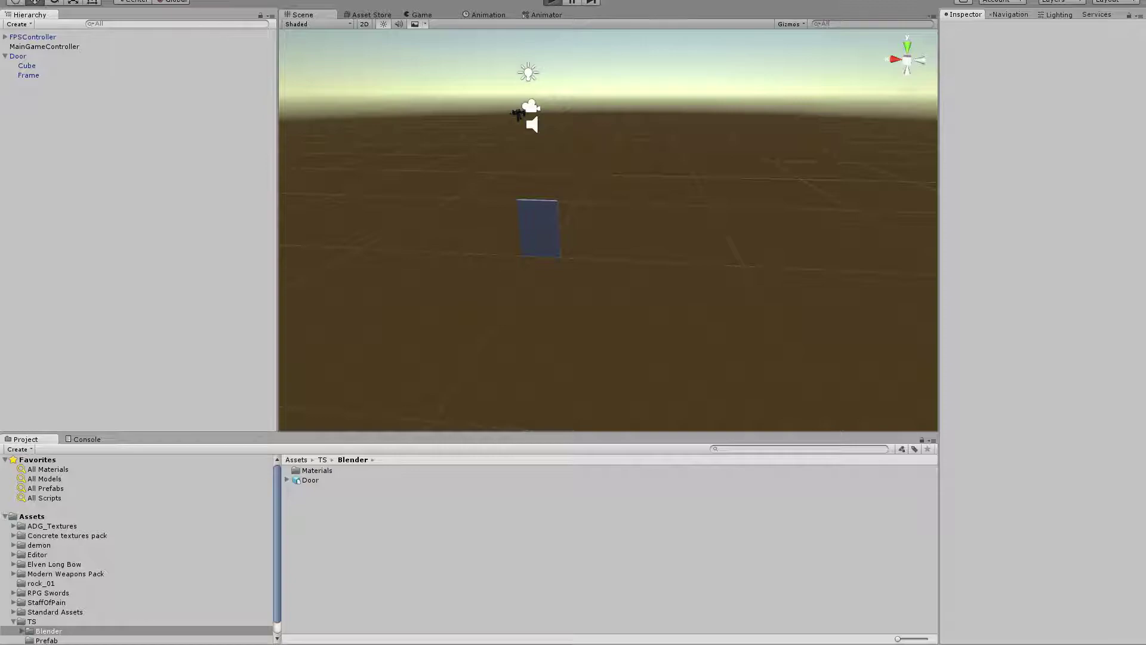
mouse_move(862, 644)
click(861, 609)
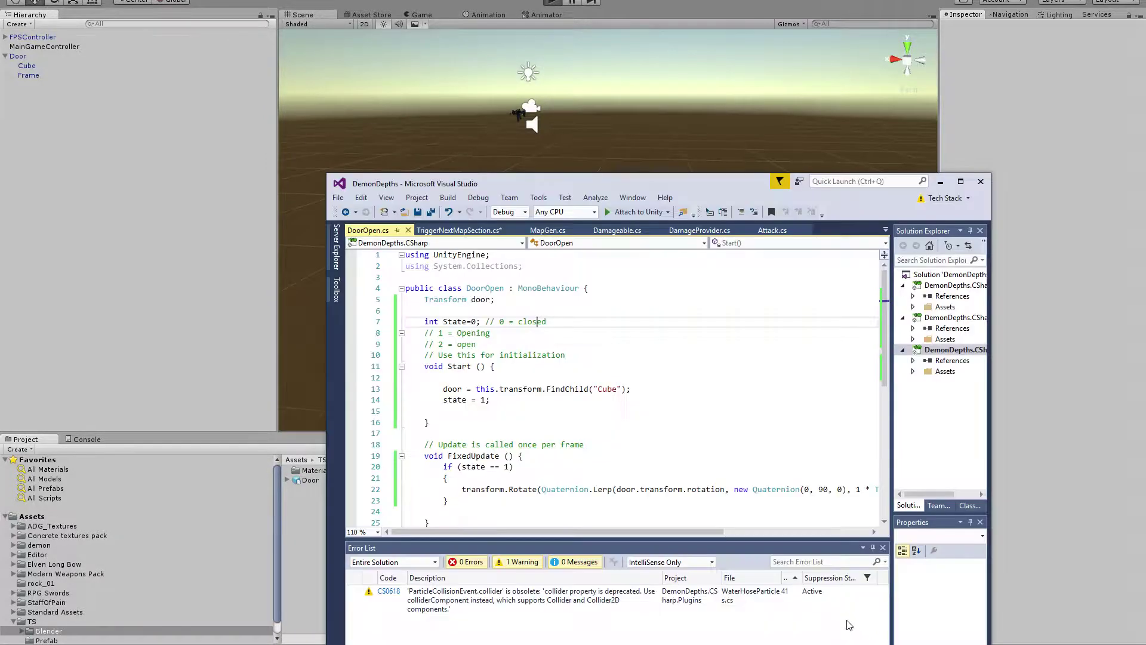
click(617, 141)
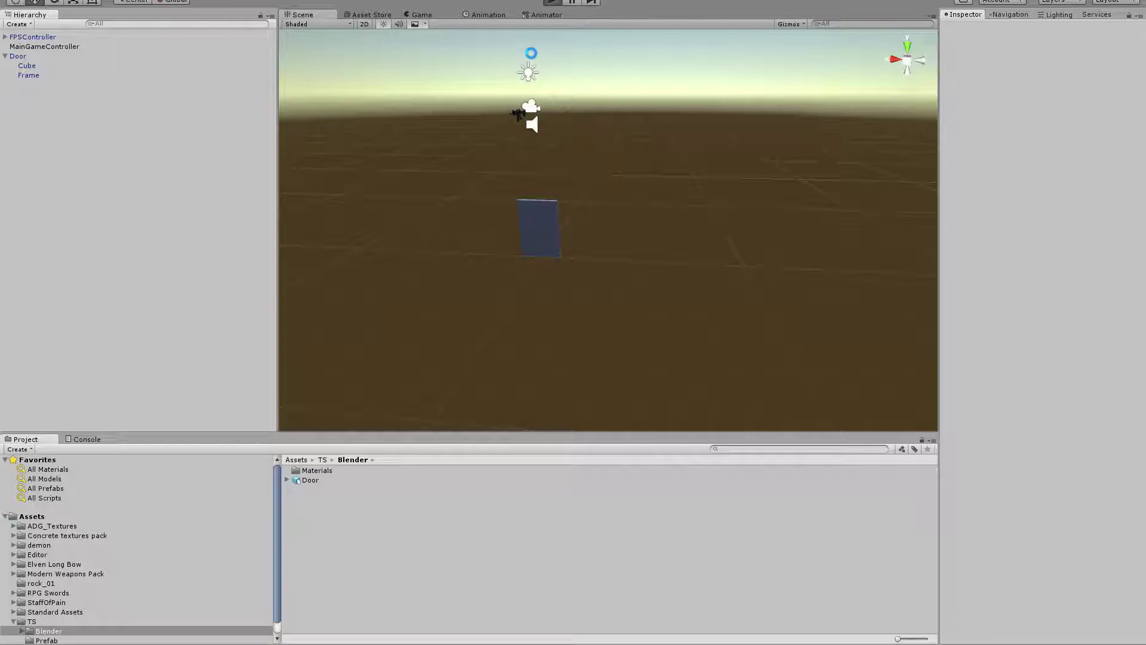
key(ctrl+p)
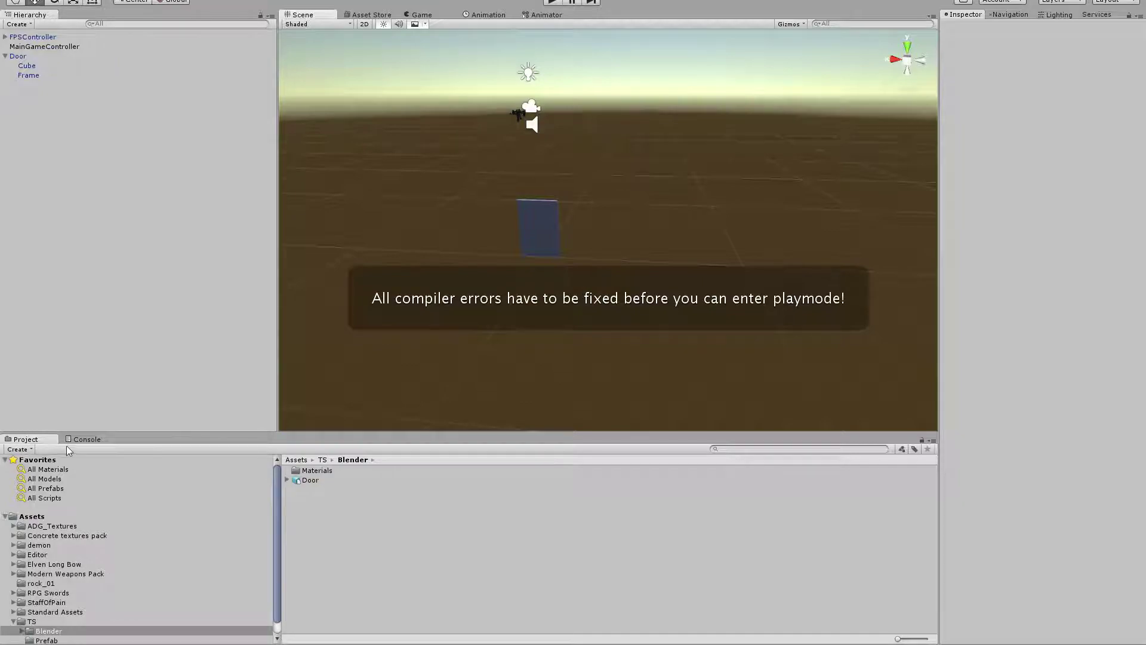
Show Unity's console and open the DoorOpen.cs compiler error in the code editor.
click(86, 436)
click(177, 502)
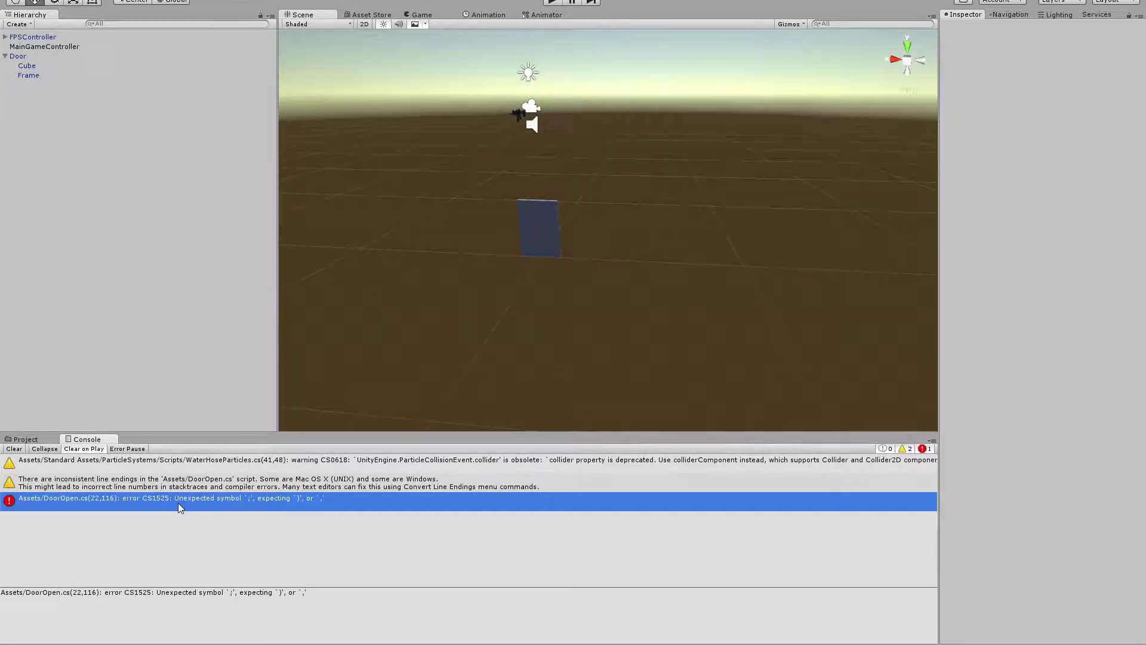
double_click(177, 503)
key(Down)
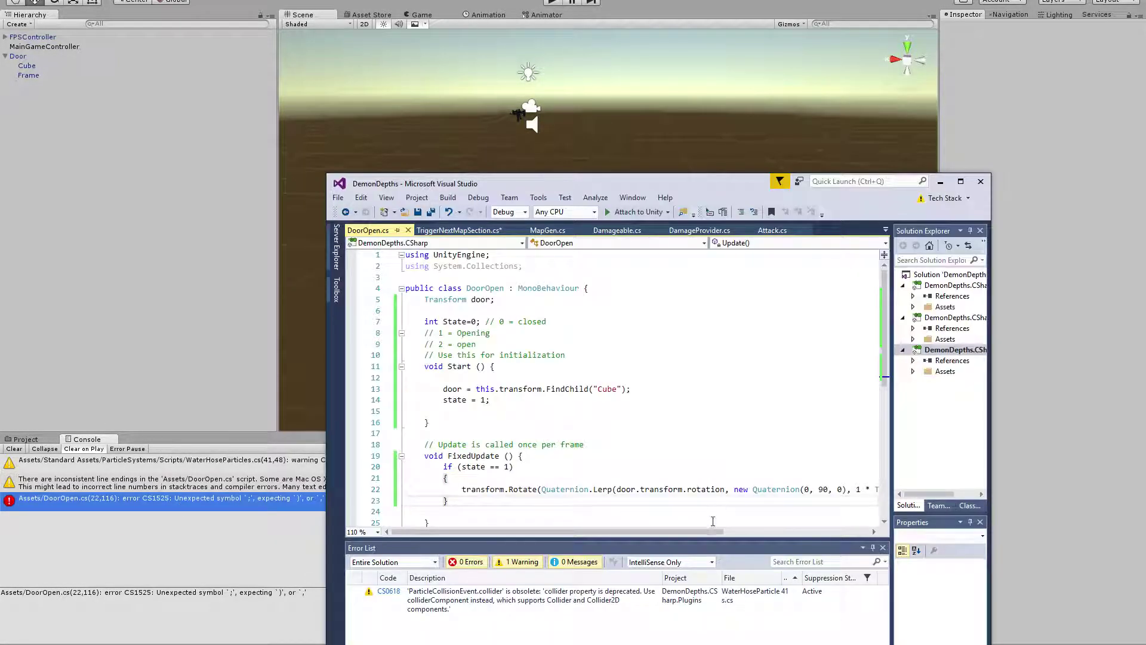
Add the missing closing parenthesis before the semicolon of the transform.Rotate statement and save the script.
drag(689, 531, 764, 539)
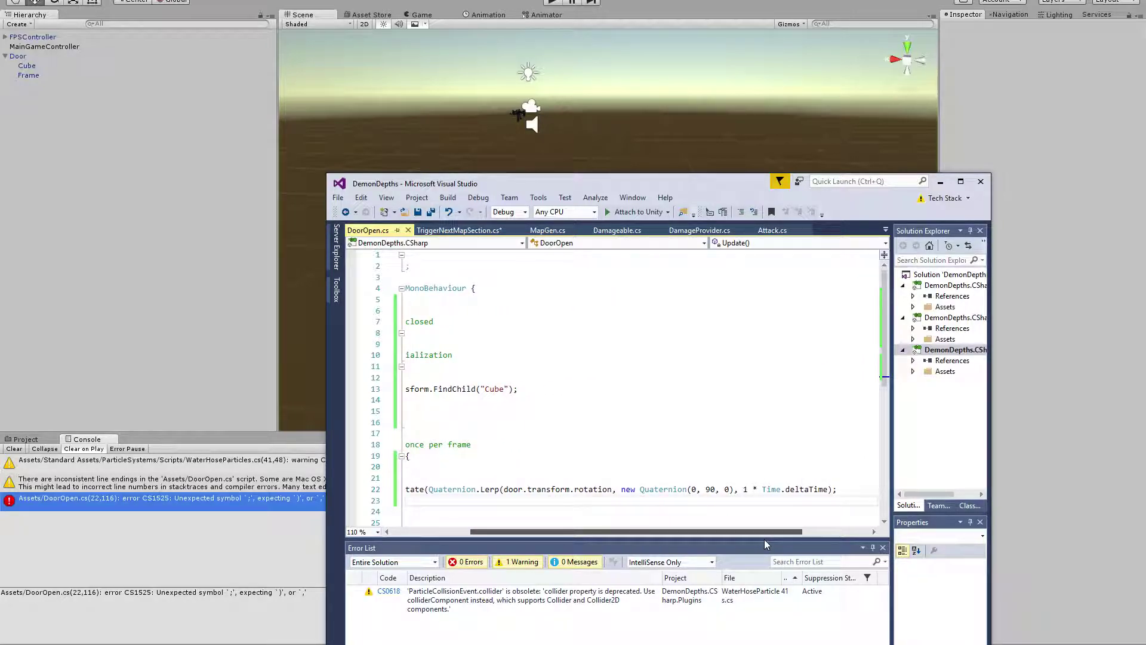
mouse_move(764, 539)
mouse_down()
mouse_move(700, 539)
mouse_move(761, 538)
mouse_up()
click(519, 488)
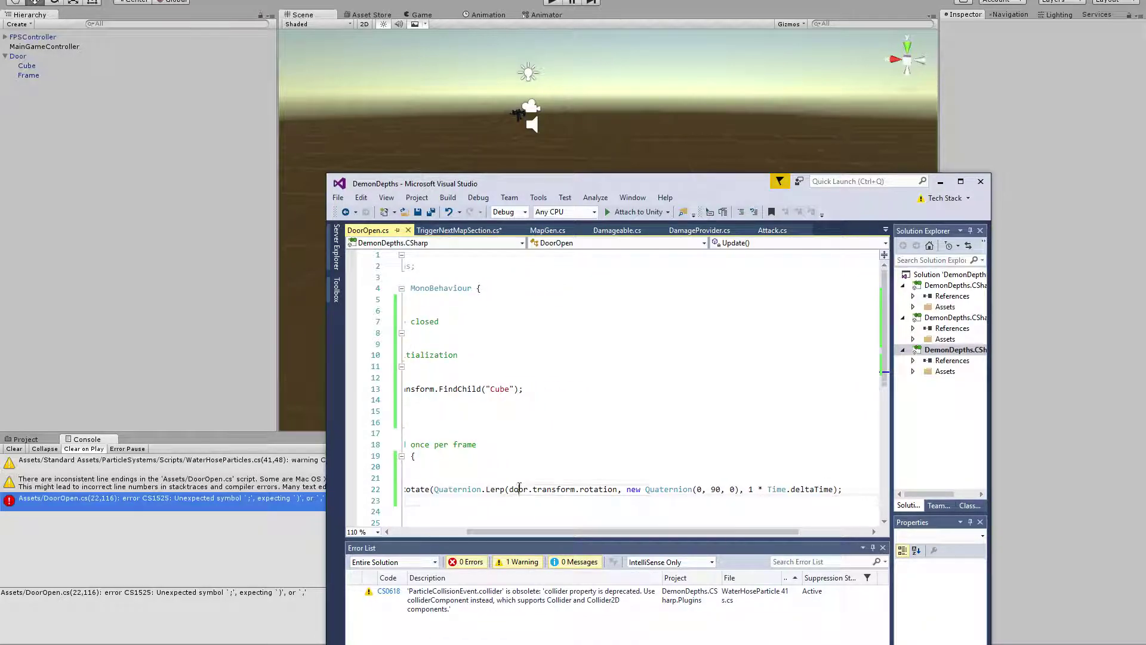
click(838, 489)
text())
key(ctrl+s)
Maximize the Visual Studio window, review the transform.Rotate line, and check Unity's console for remaining DoorOpen.cs errors.
double_click(760, 189)
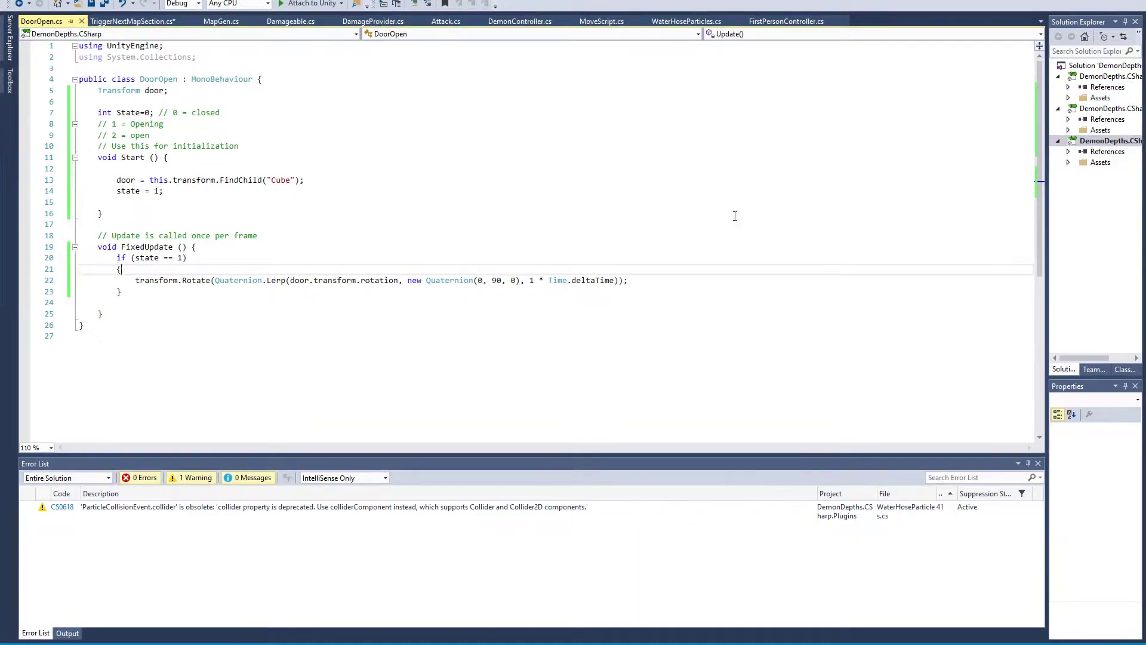
click(299, 280)
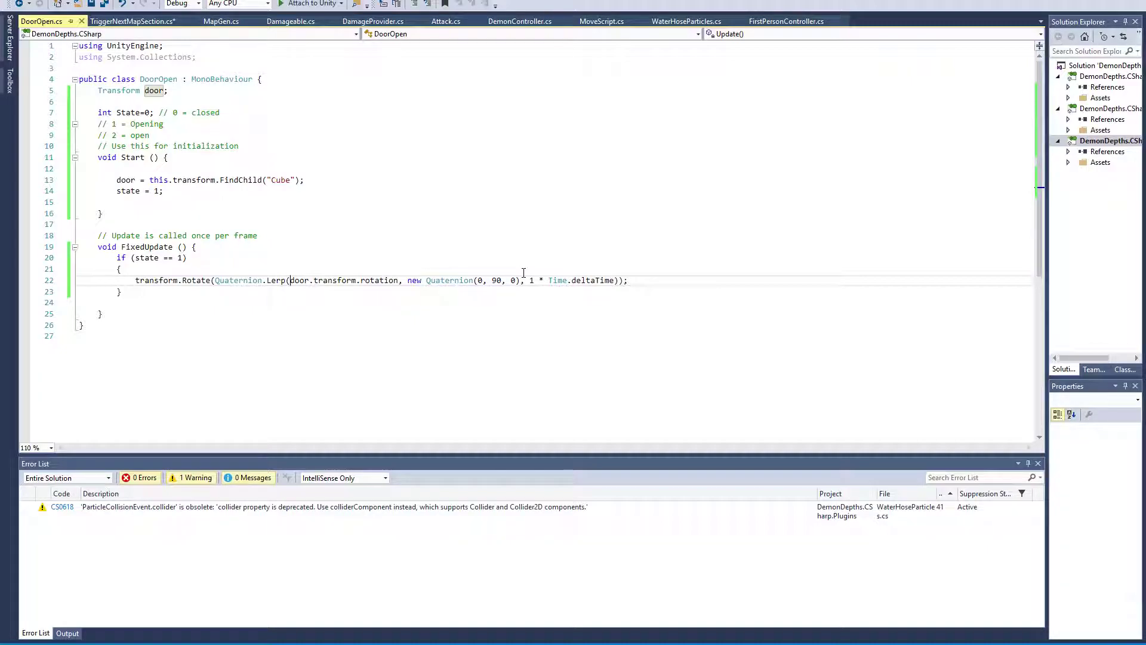
click(612, 280)
key(alt+Tab)
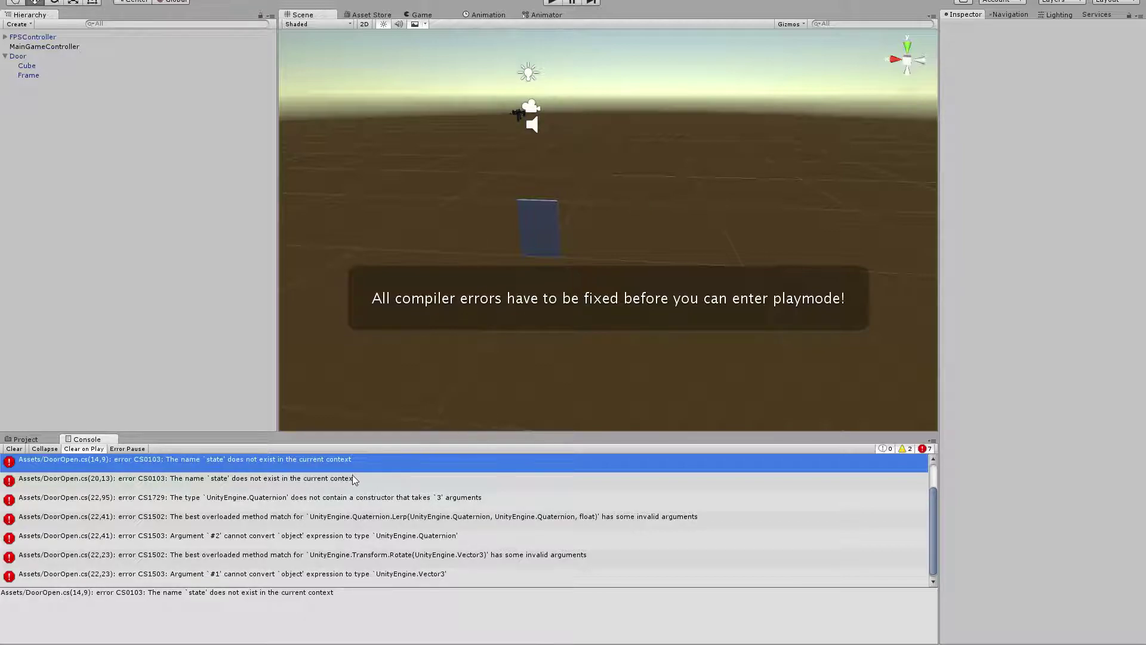
key(alt+Tab)
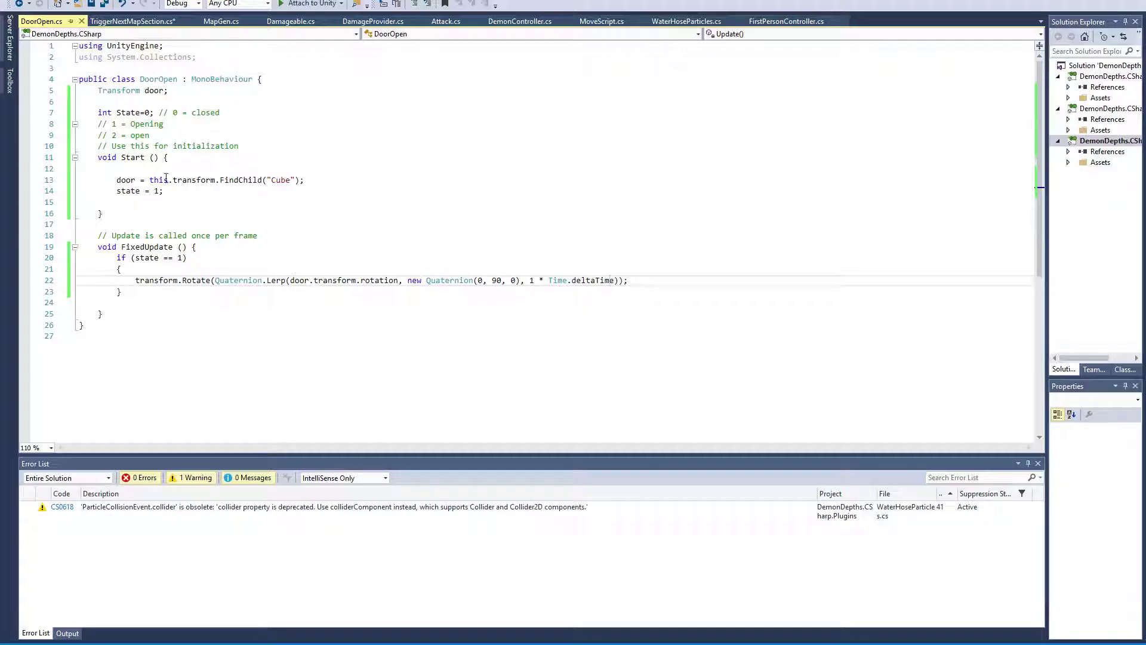
Replace state with State in the Start assignment and in the if condition of FixedUpdate.
double_click(128, 113)
key(ctrl+c)
double_click(128, 191)
key(ctrl+v)
double_click(145, 258)
key(ctrl+v)
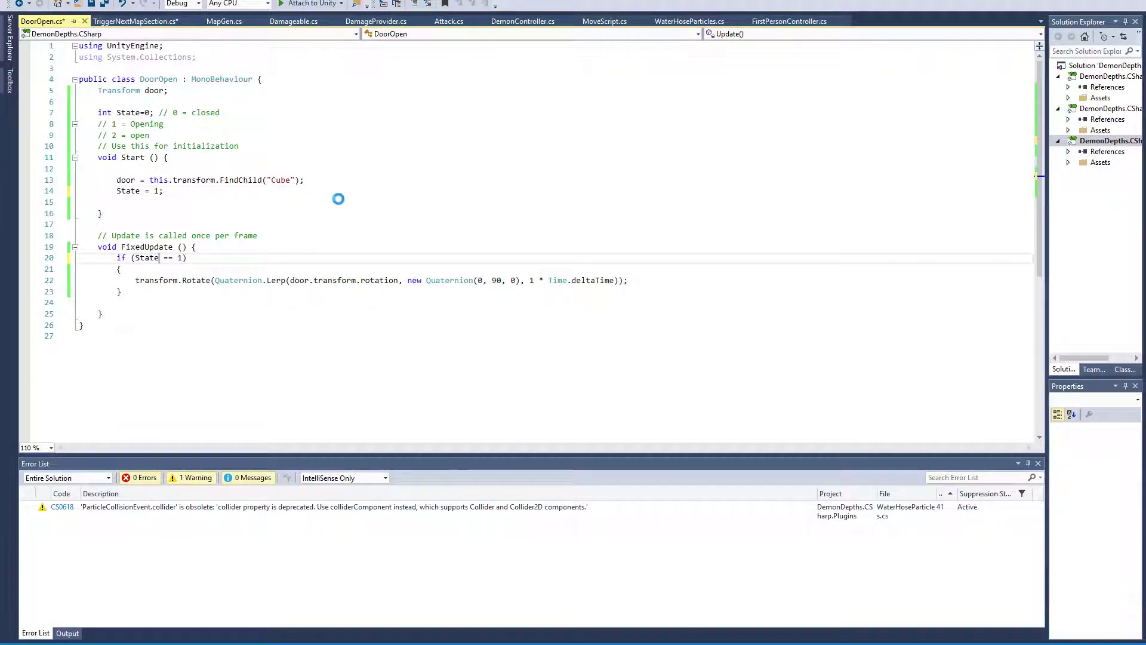
Switch to Unity to recompile the script and read which errors remain in the console.
key(alt+Tab)
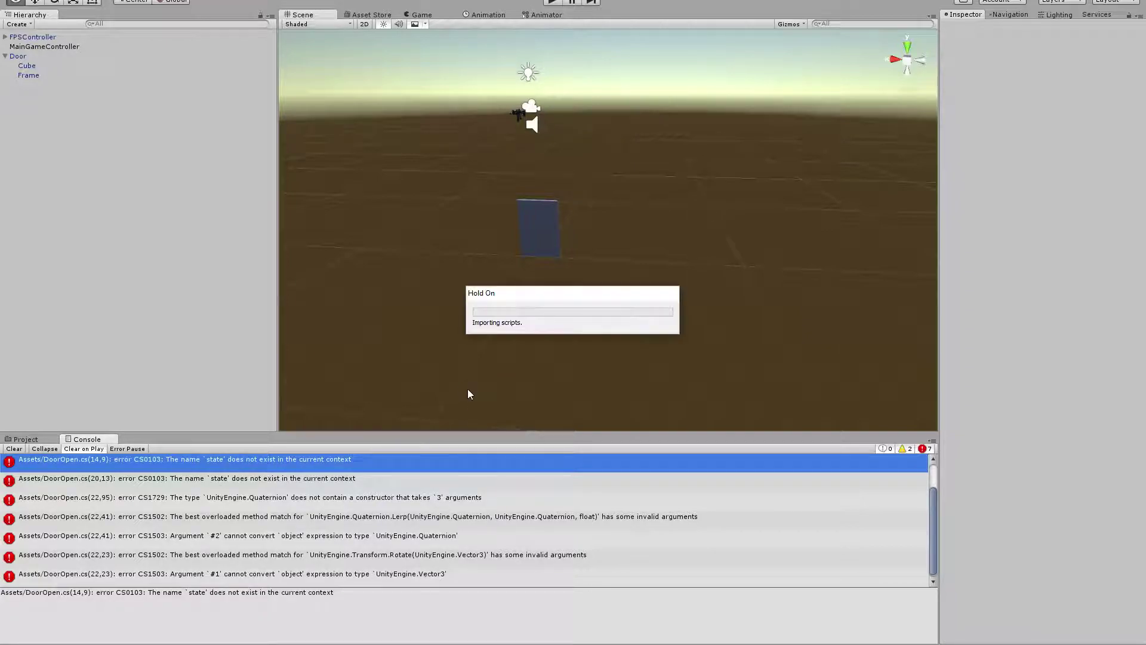
key(alt+Tab)
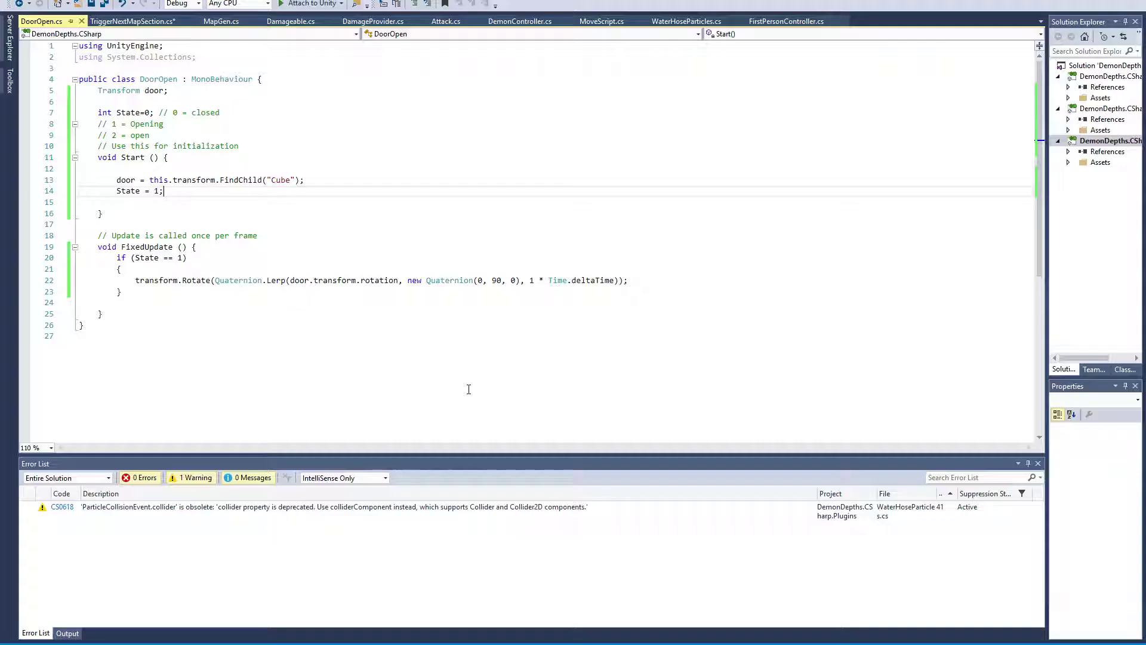
key(alt+Tab)
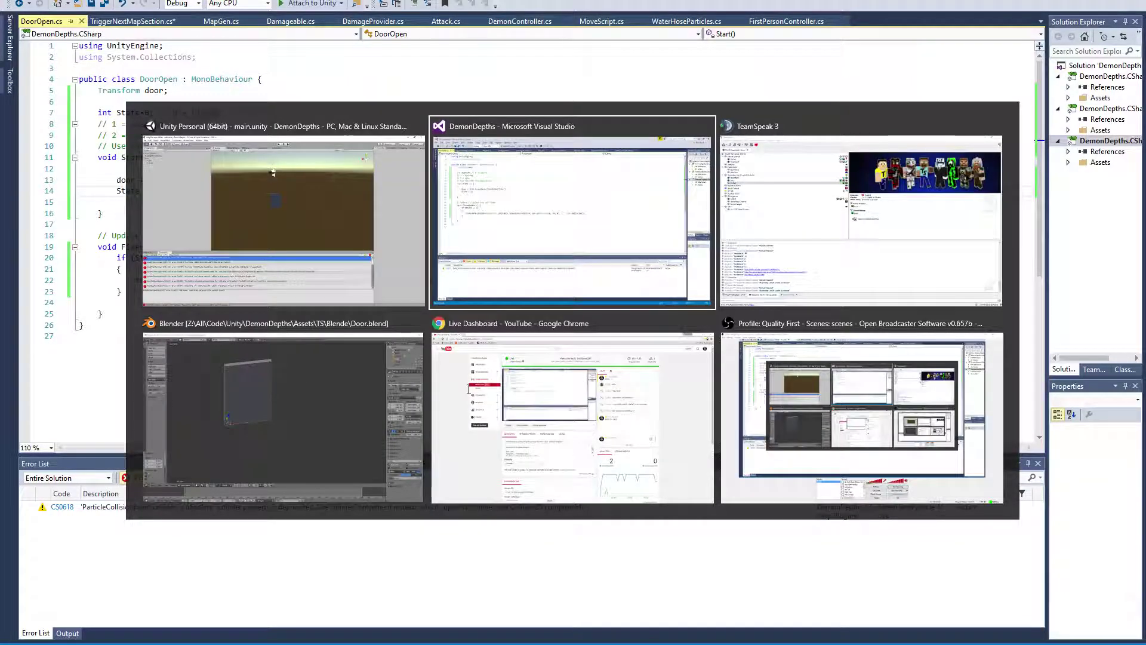
key(shift+Tab)
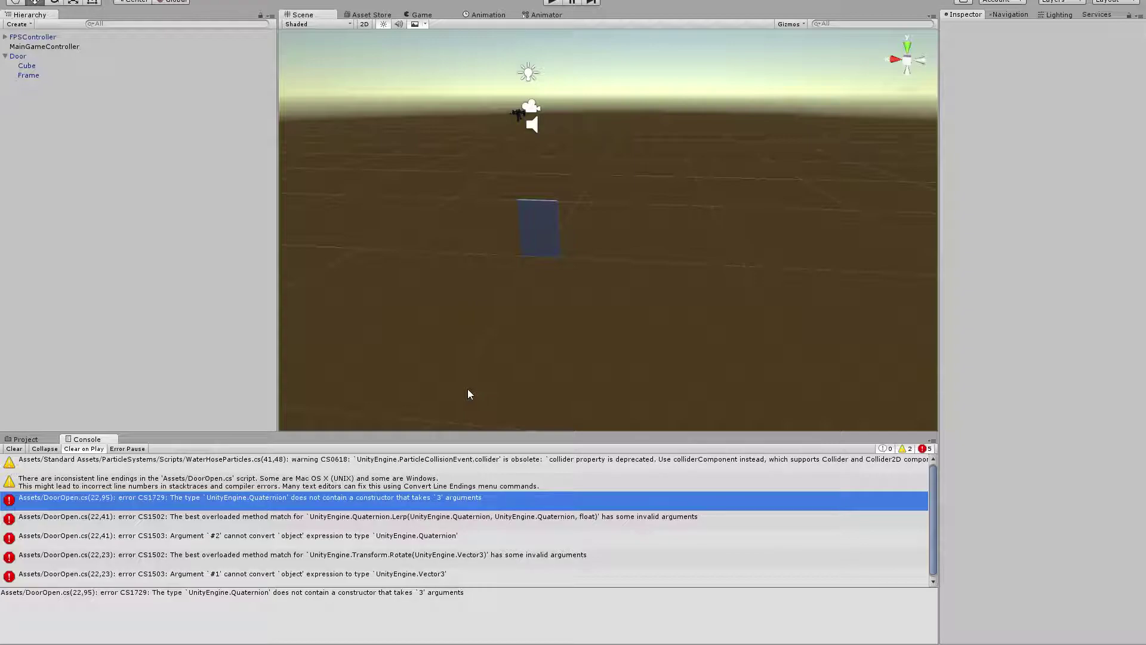
key(alt+Tab)
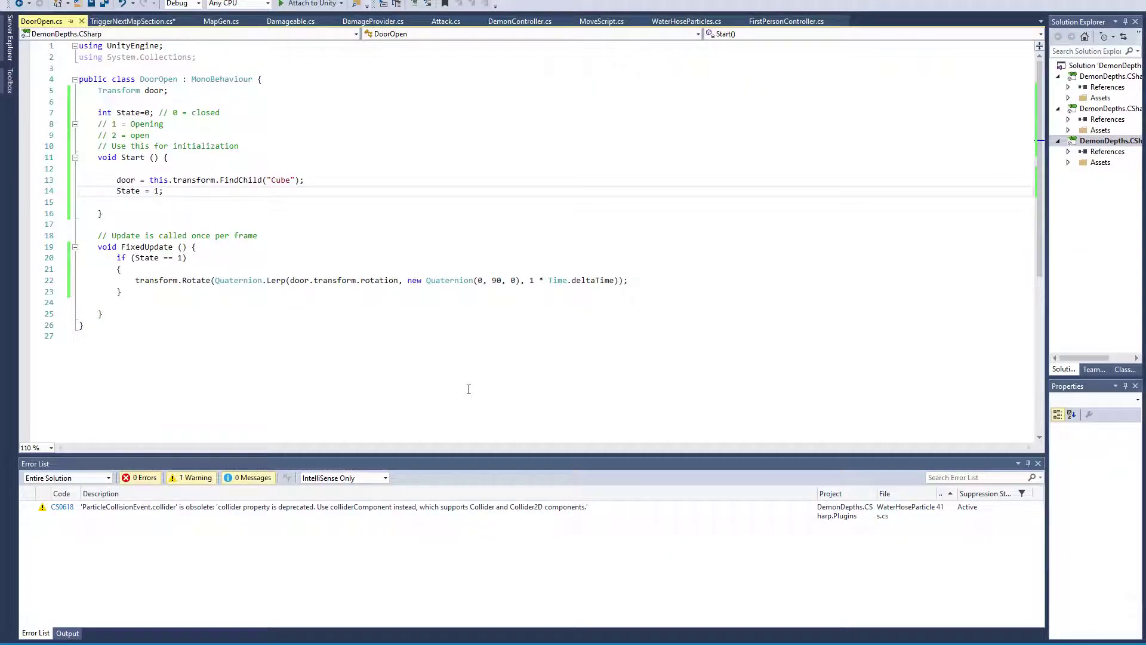
Enter a temporary new Quaternion ( expression below the Rotate line to check the constructor's parameters, and delete it again.
click(521, 280)
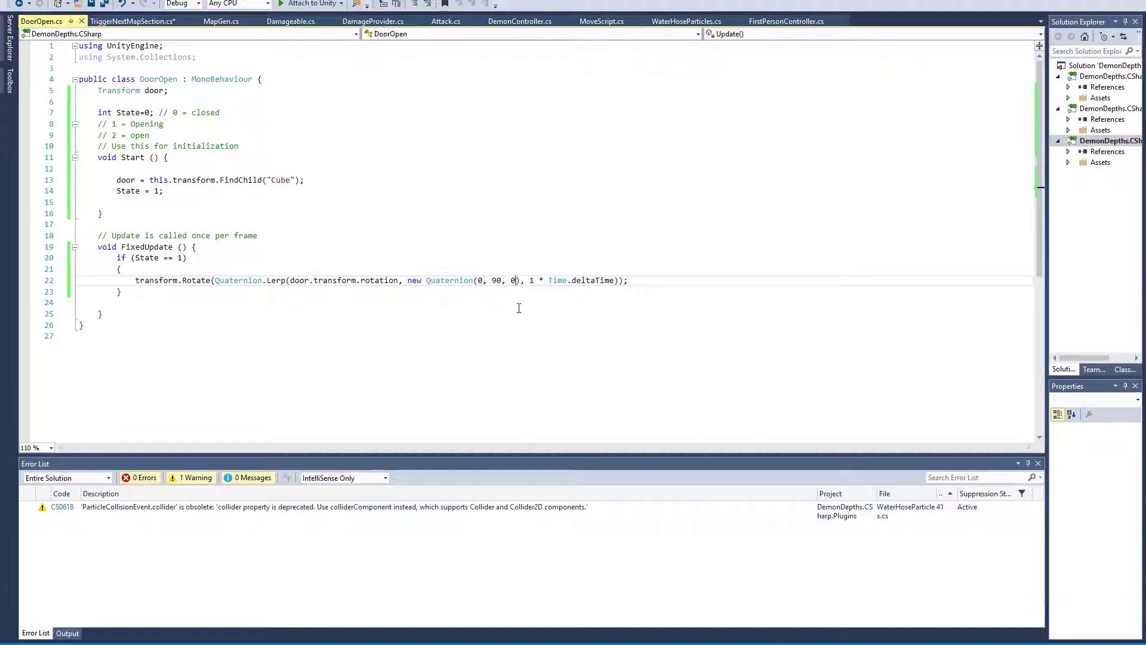
click(643, 285)
key(Return)
key(Return)
text(new Quaternion ()
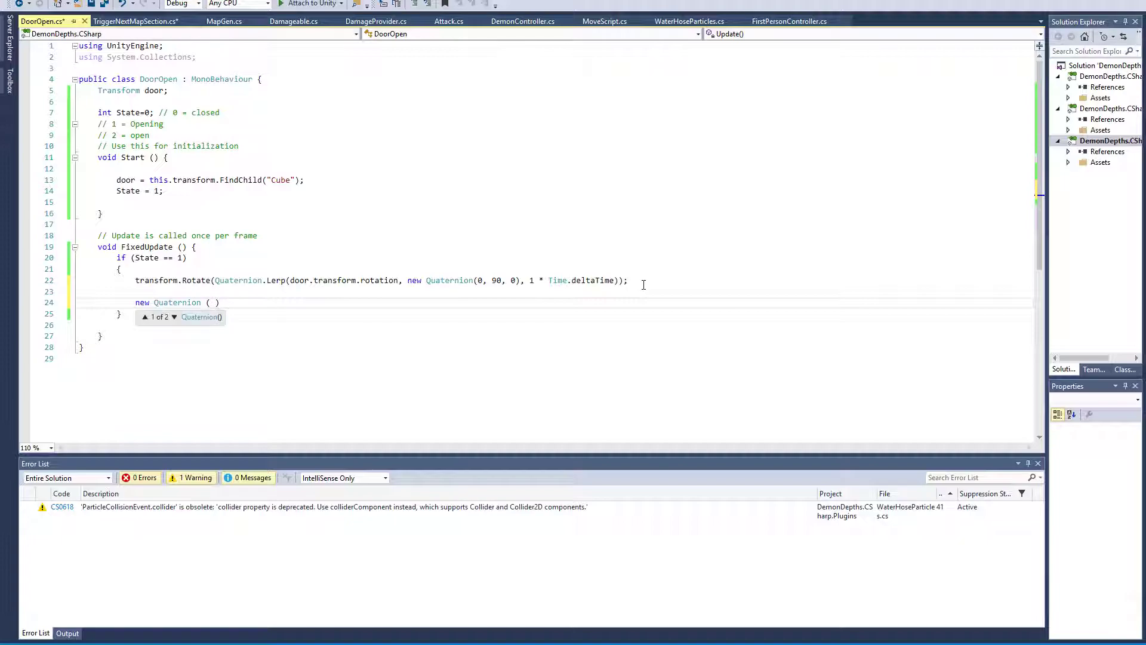
key(Down)
key(Escape)
key(shift+Home)
key(BackSpace)
Add a fourth argument of 0 to the Quaternion constructor in the Rotate line and save the script.
click(643, 284)
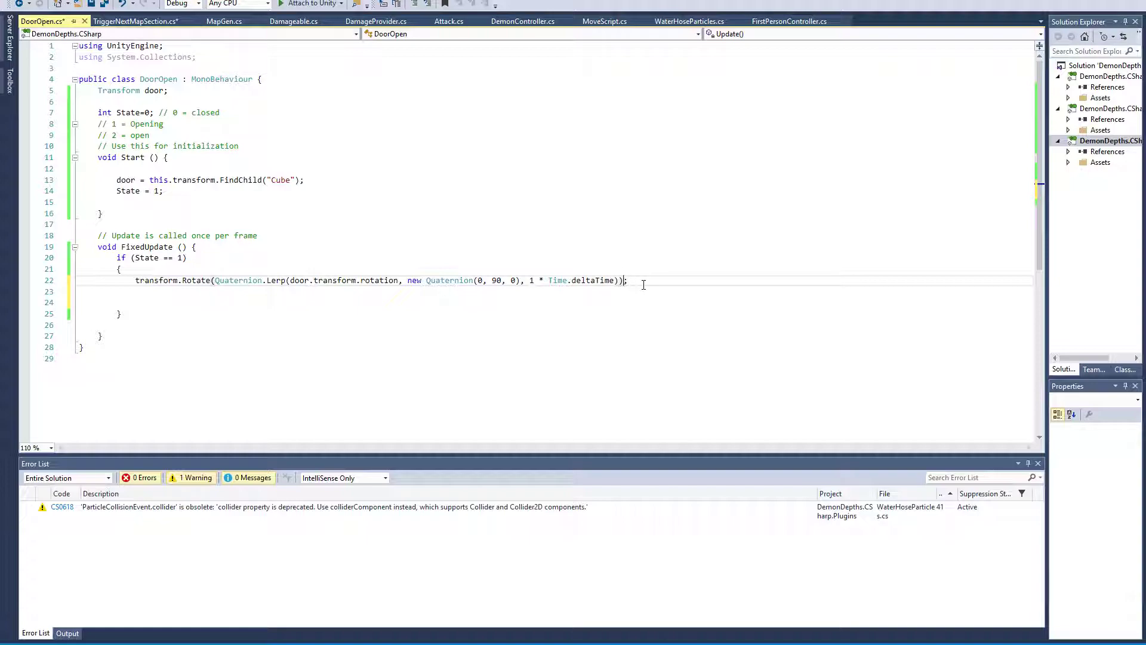
key(Left)
key(Left)
key(Left)
key(Left)
key(Left)
key(Left)
key(Left)
key(Left)
key(Left)
key(Left)
key(Left)
key(Left)
key(Left)
key(Left)
key(Left)
key(Left)
key(Left)
key(Left)
key(Left)
key(Left)
text(,0)
key(ctrl+s)
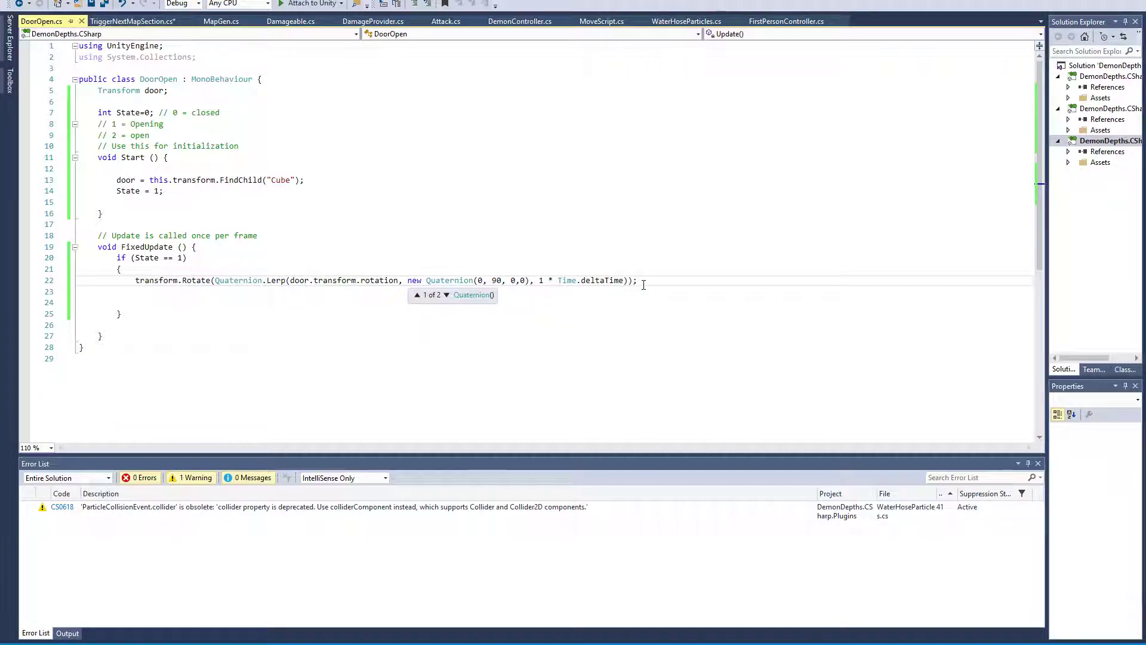
Switch to Unity to recompile the script and read the console errors about the Rotate call's arguments.
key(alt+Tab)
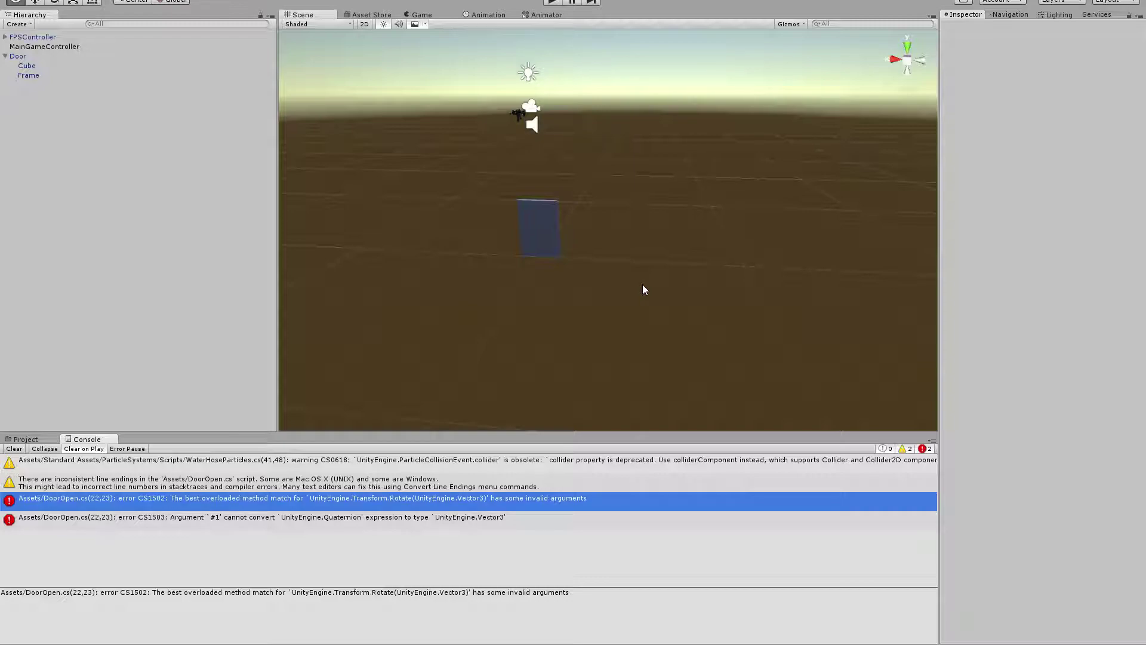
key(alt+Tab)
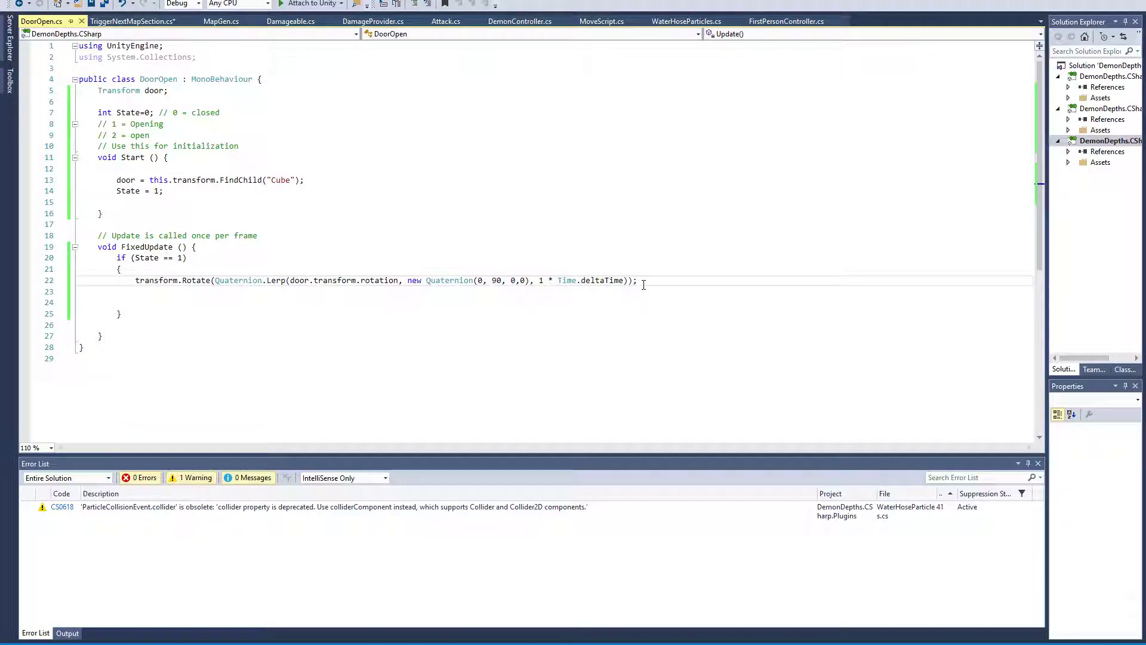
key(alt+Tab)
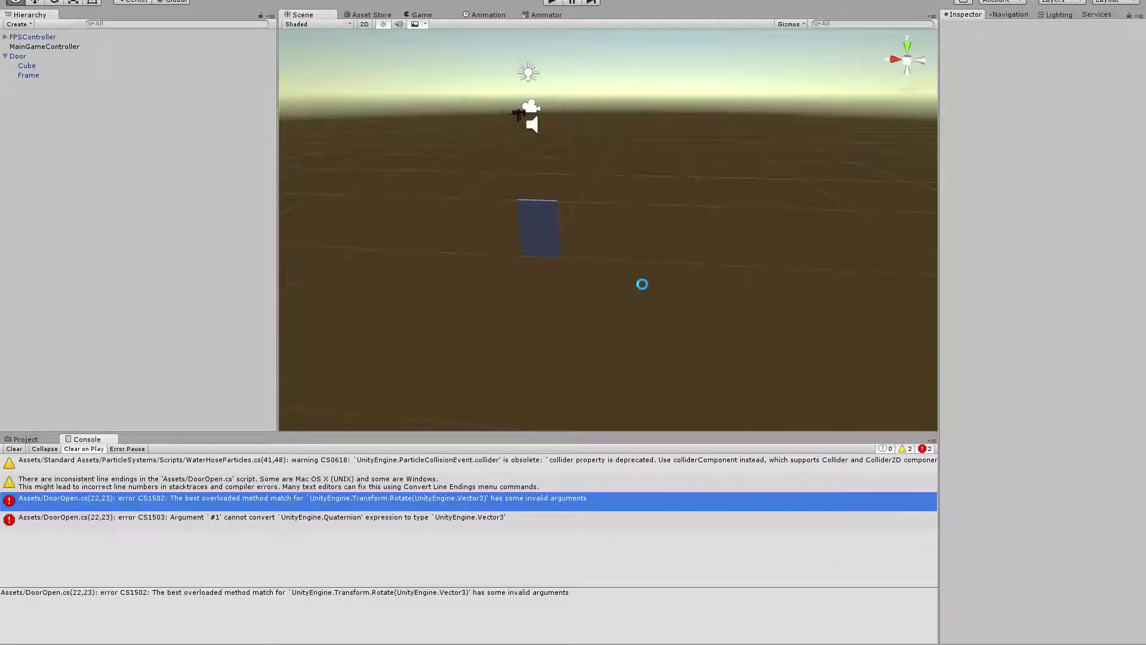
Remove the transform.Rotate( wrapper and its extra closing parenthesis from around the Quaternion.Lerp call in DoorOpen and save the script.
key(alt+Tab)
key(ctrl+shift+Right)
key(ctrl+shift+Right)
key(ctrl+shift+Right)
key(shift+Right)
key(Delete)
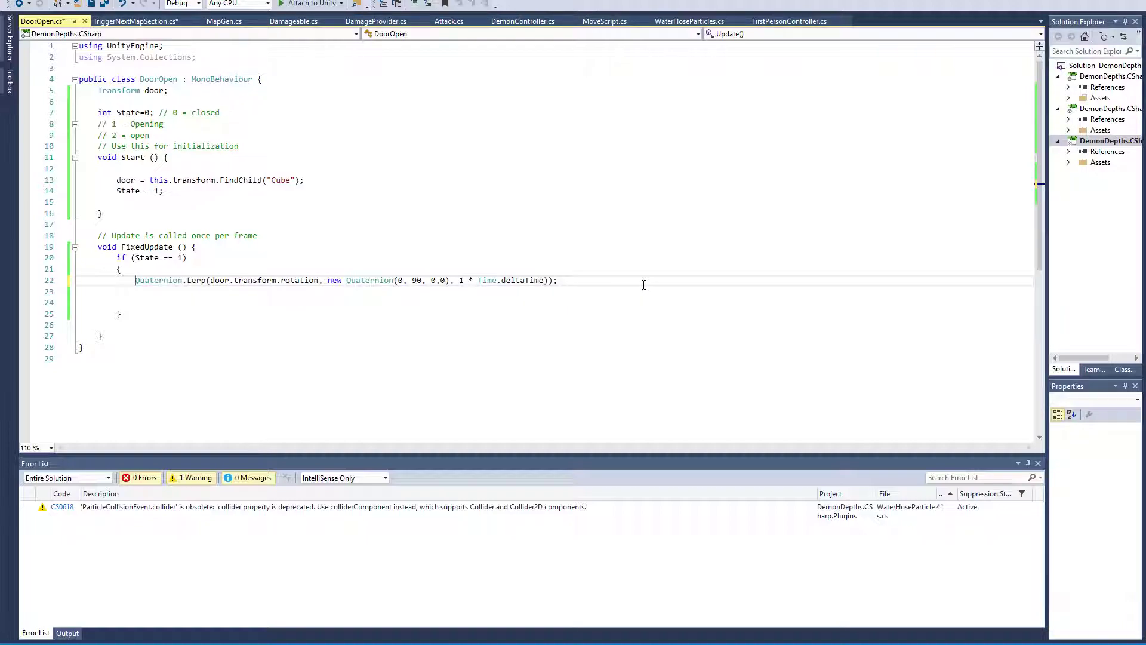
key(End)
key(BackSpace)
key(Down)
key(ctrl+s)
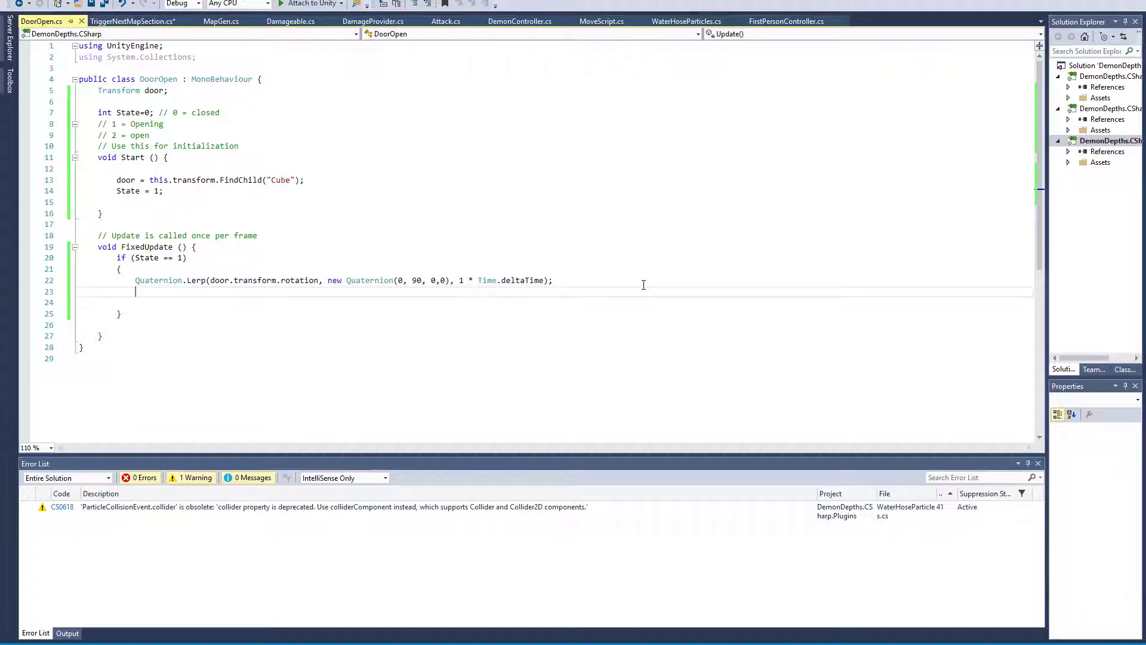
Recompile the edited script in Unity, check the console for errors, and compare with the Lerp line in Visual Studio.
key(alt+Tab)
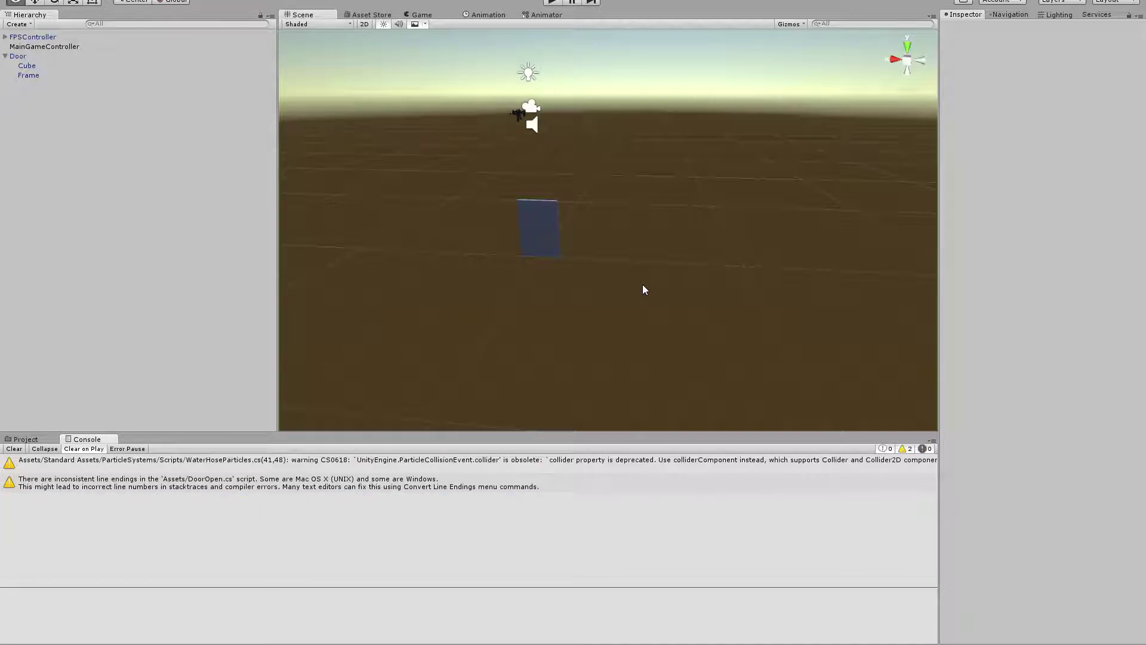
key(alt+Tab)
key(alt+Tab)
key(alt+Tab)
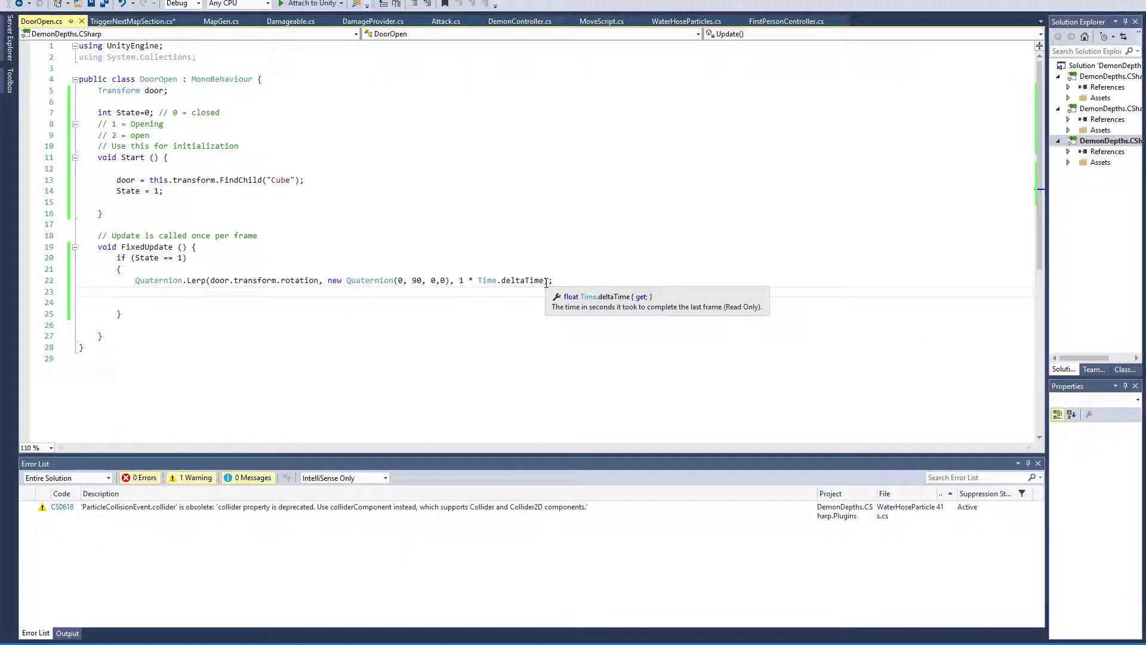
Run the game in Unity and walk around the door to check whether it opens.
key(alt+Tab)
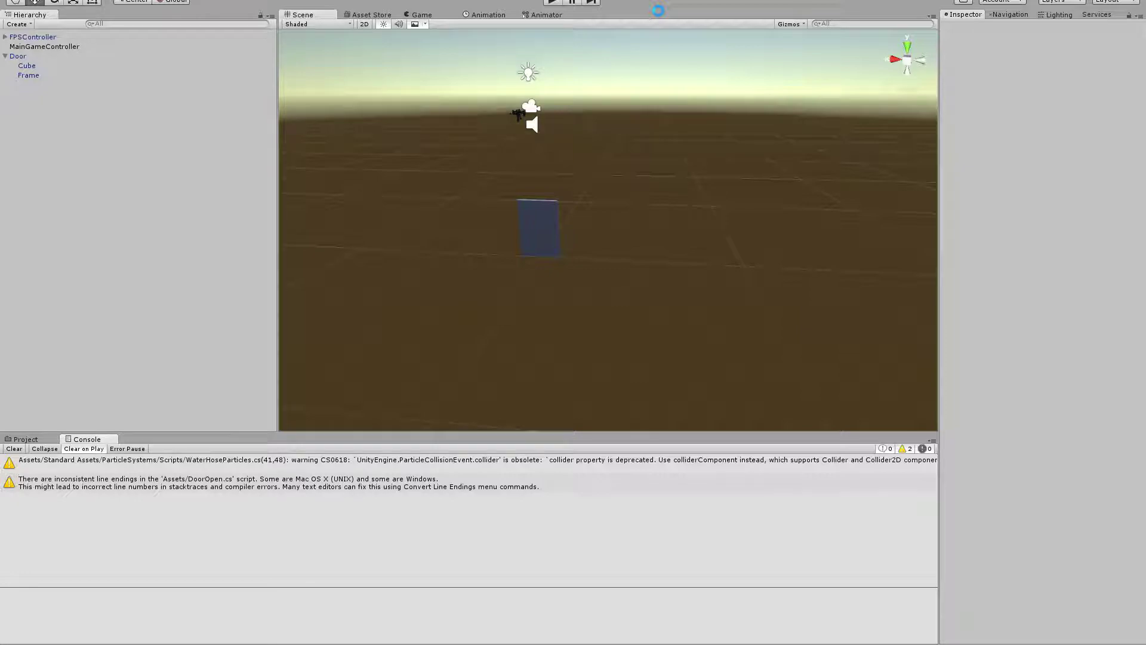
key(ctrl+p)
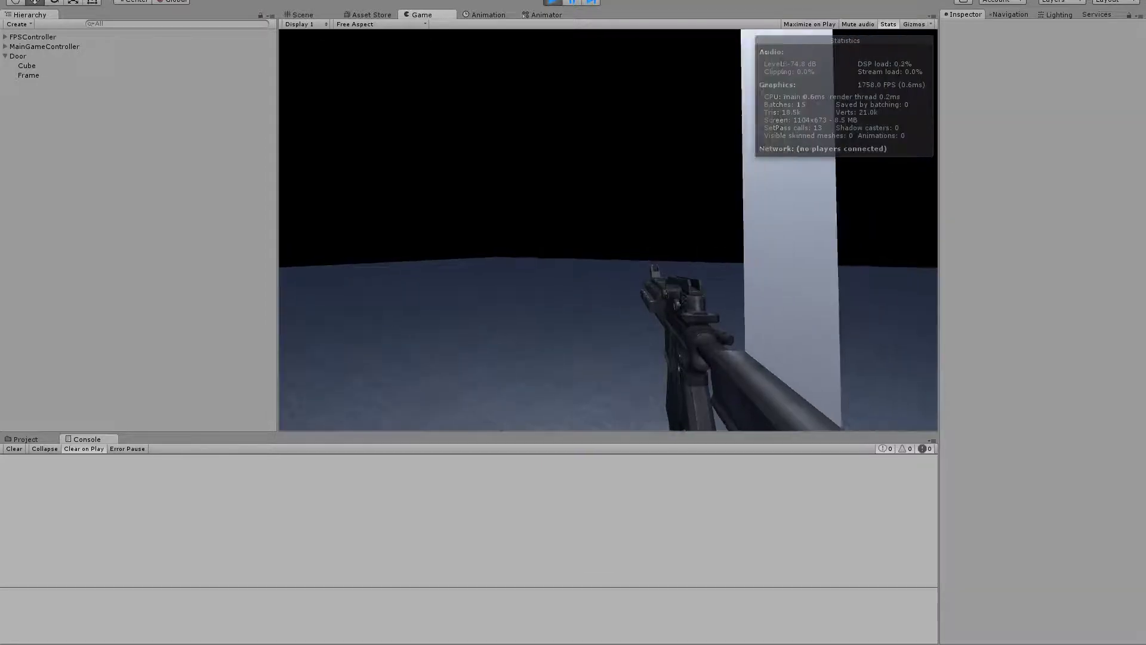
key(a)
key(a)
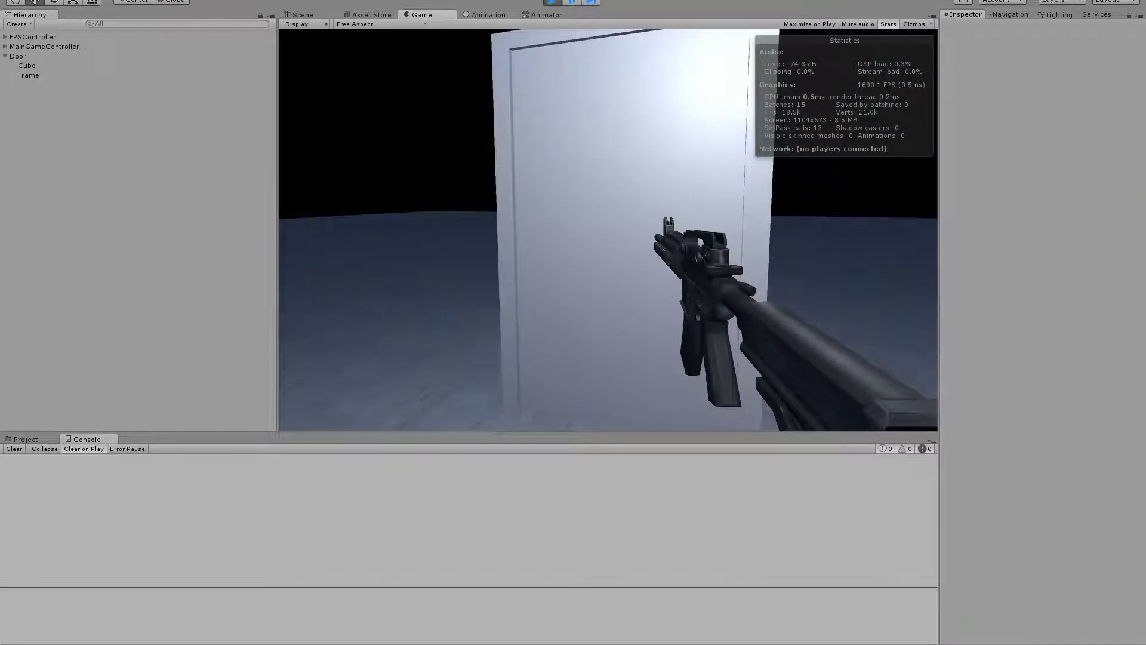
key(a)
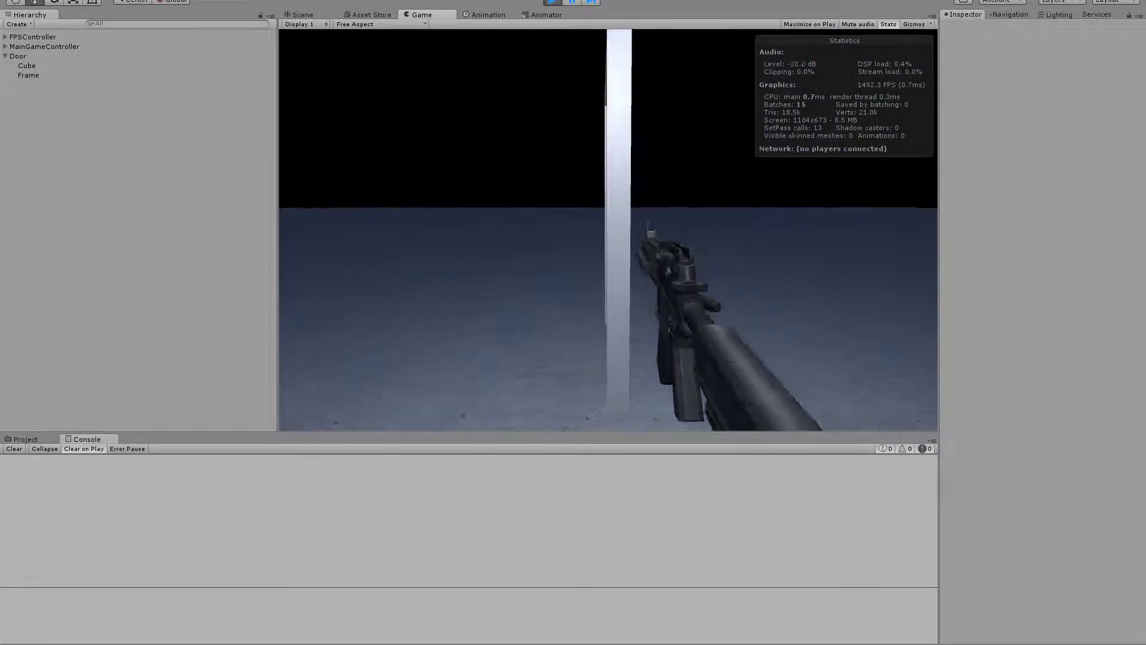
key(d)
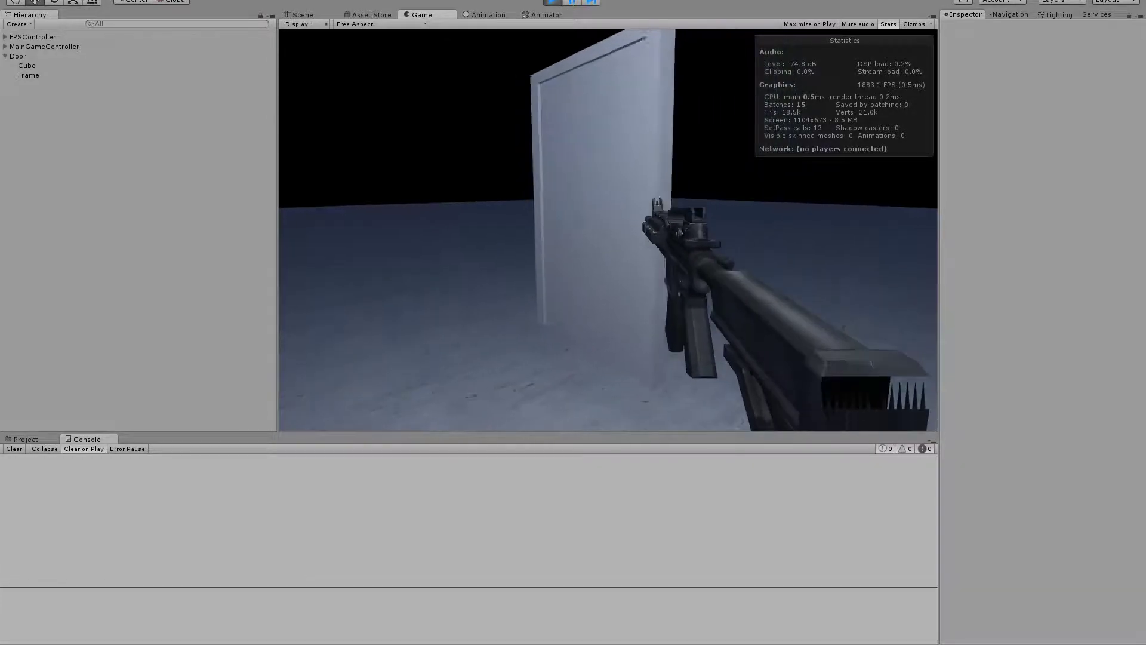
key(d)
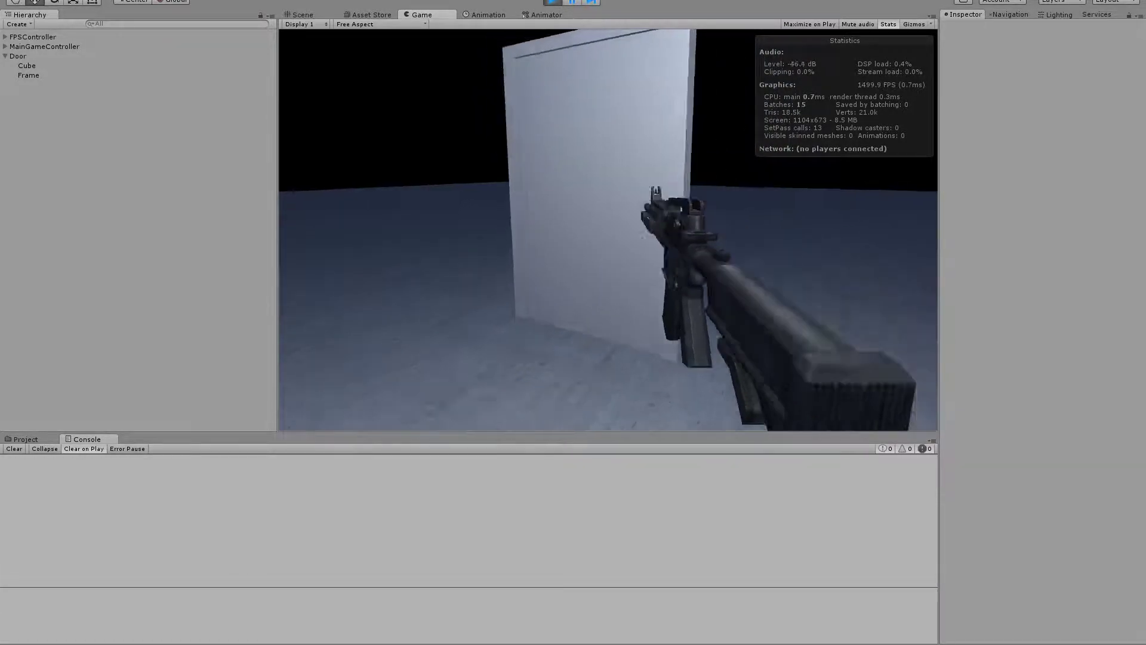
key(d)
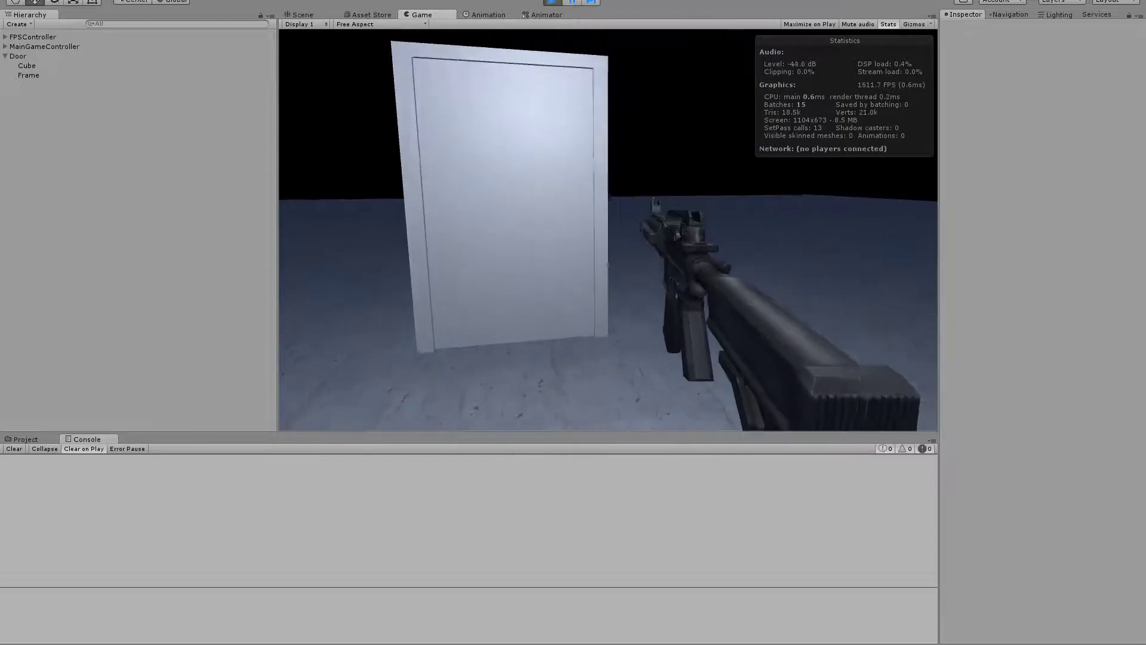
Return to Visual Studio and review the Start and FixedUpdate code of DoorOpen, including the Quaternion.Lerp line.
key(alt+Tab)
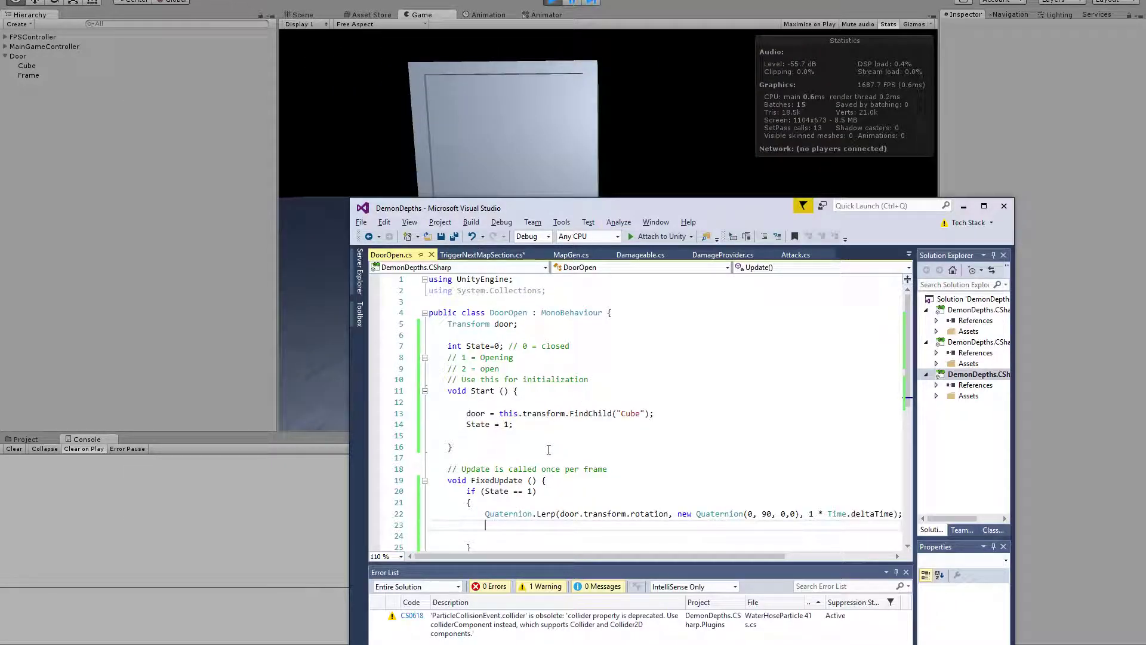
click(540, 434)
scroll(507, 454, down, 4)
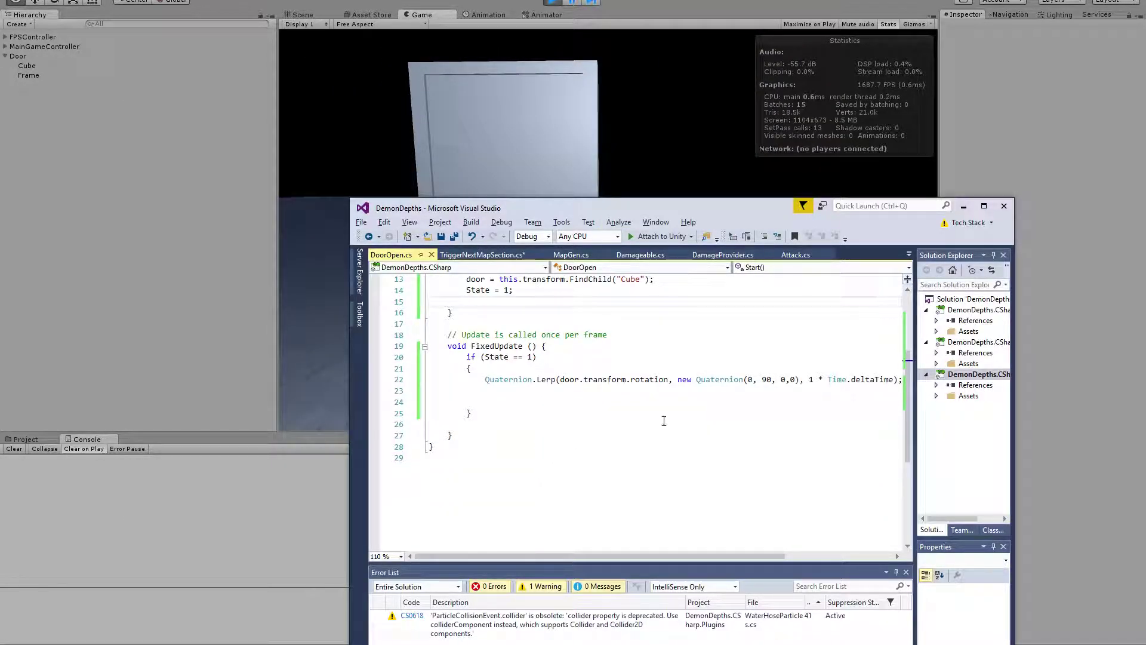
click(510, 369)
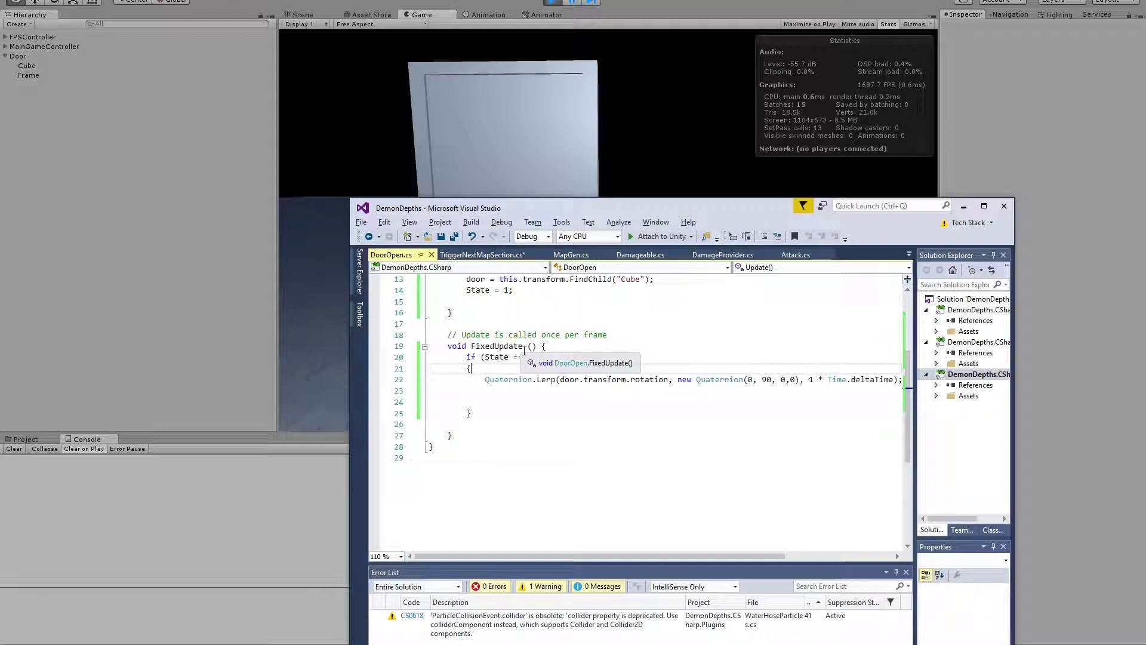
key(Down)
key(Down)
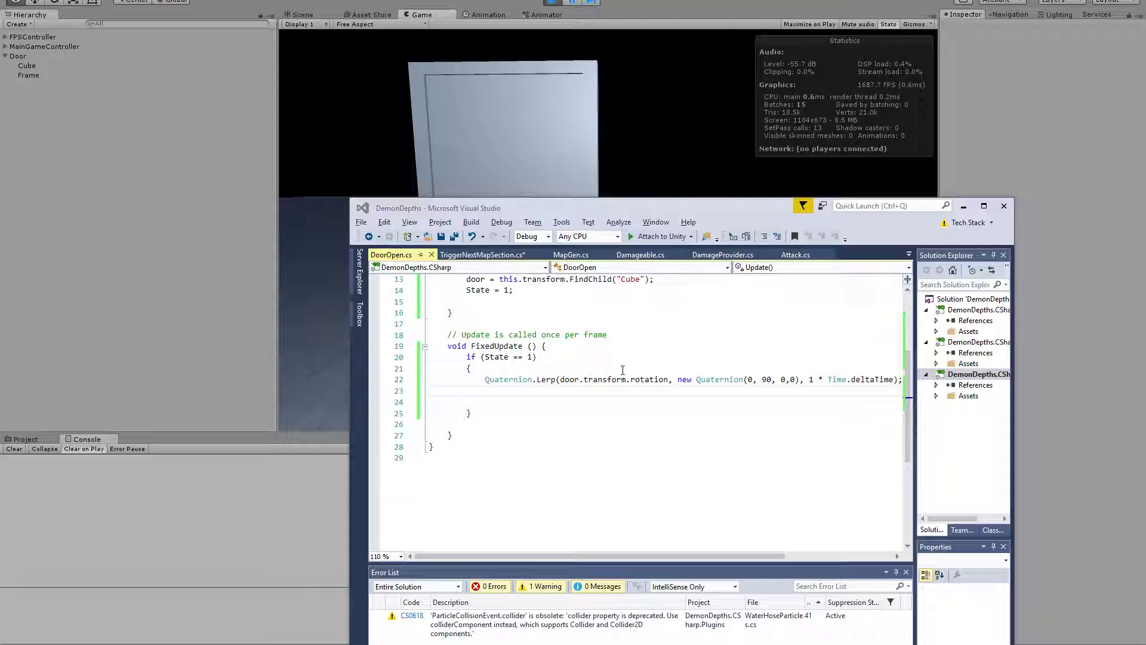
scroll(671, 379, up, 4)
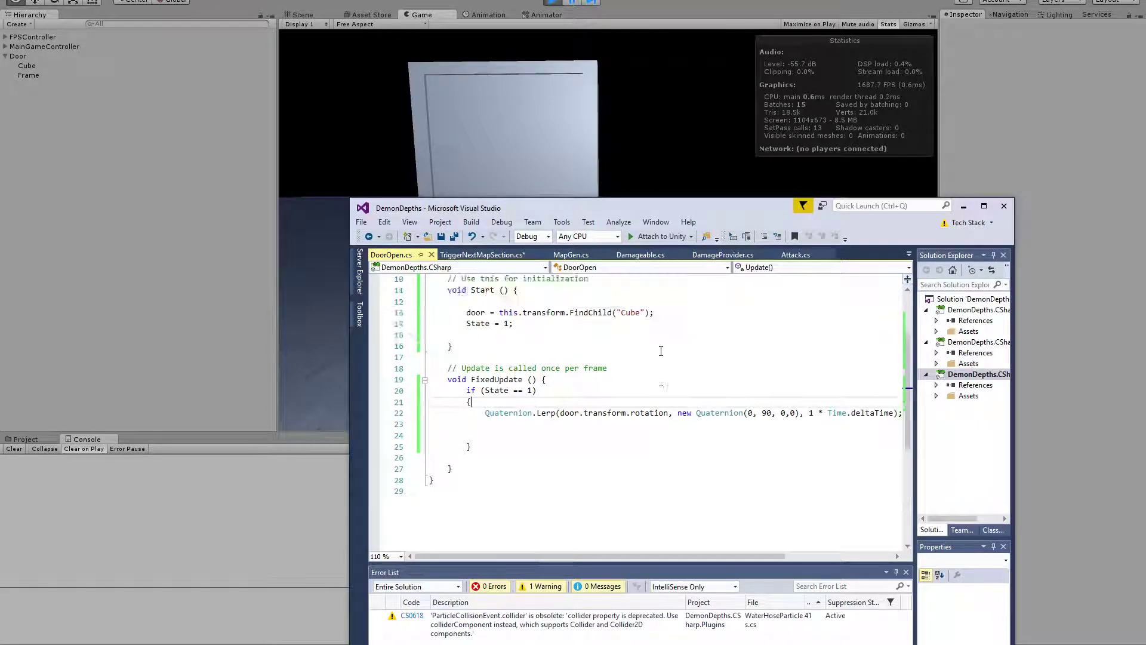
Declare a Transform field named to above the Start method in DoorOpen and save the script.
click(605, 377)
key(Return)
key(Return)
text(tooltipAttribute)
key(BackSpace)
key(BackSpace)
key(ctrl+shift+Left)
text(Transform)
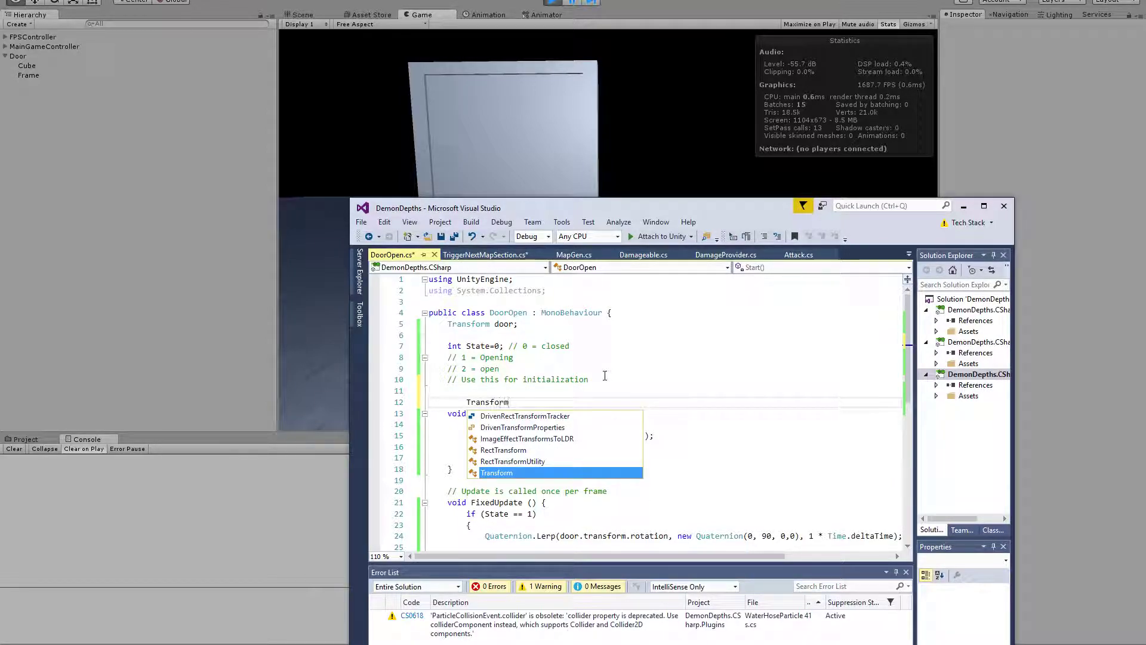
text( to)
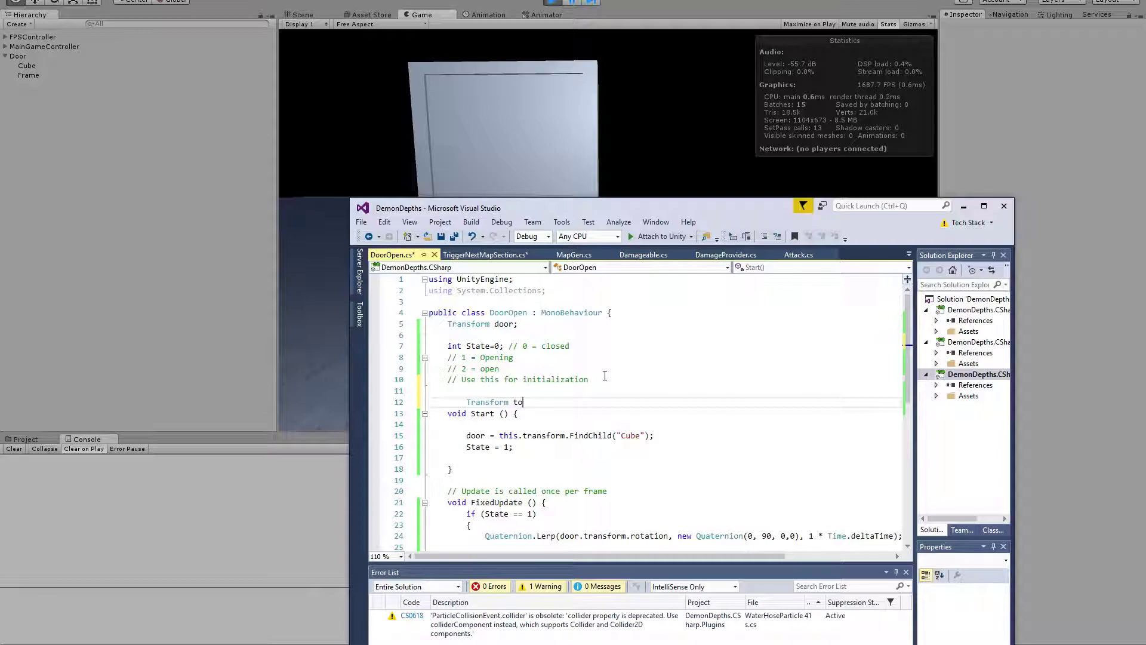
text(;)
key(ctrl+s)
Select the Door object in Unity and inspect its Door Open component for the to field.
click(24, 69)
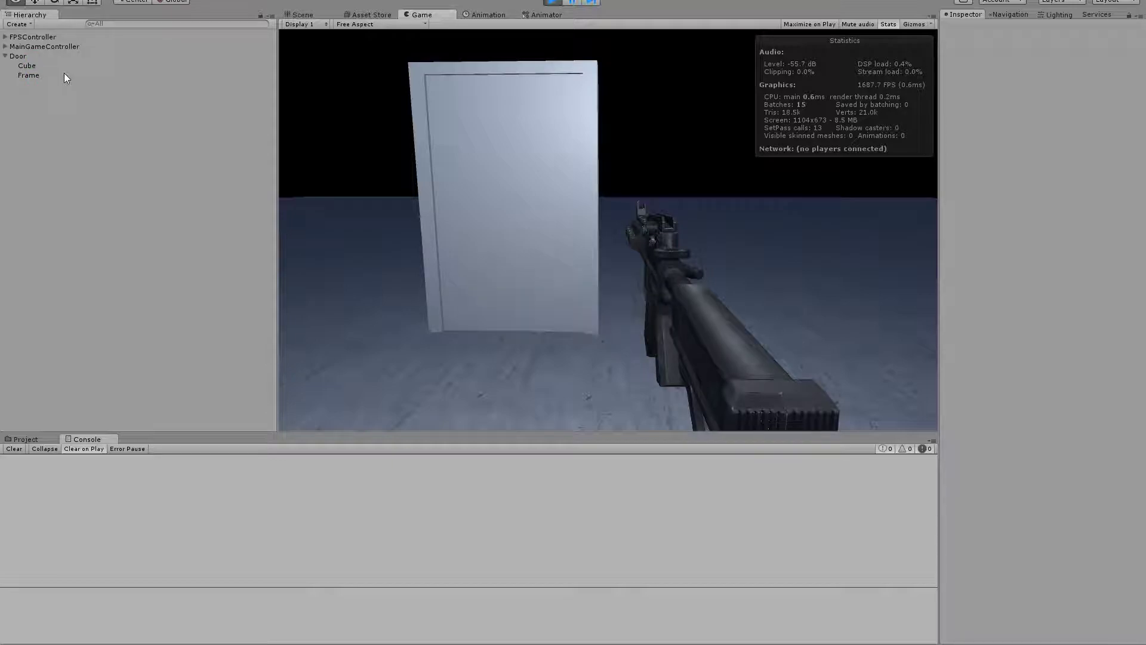
click(88, 24)
click(22, 56)
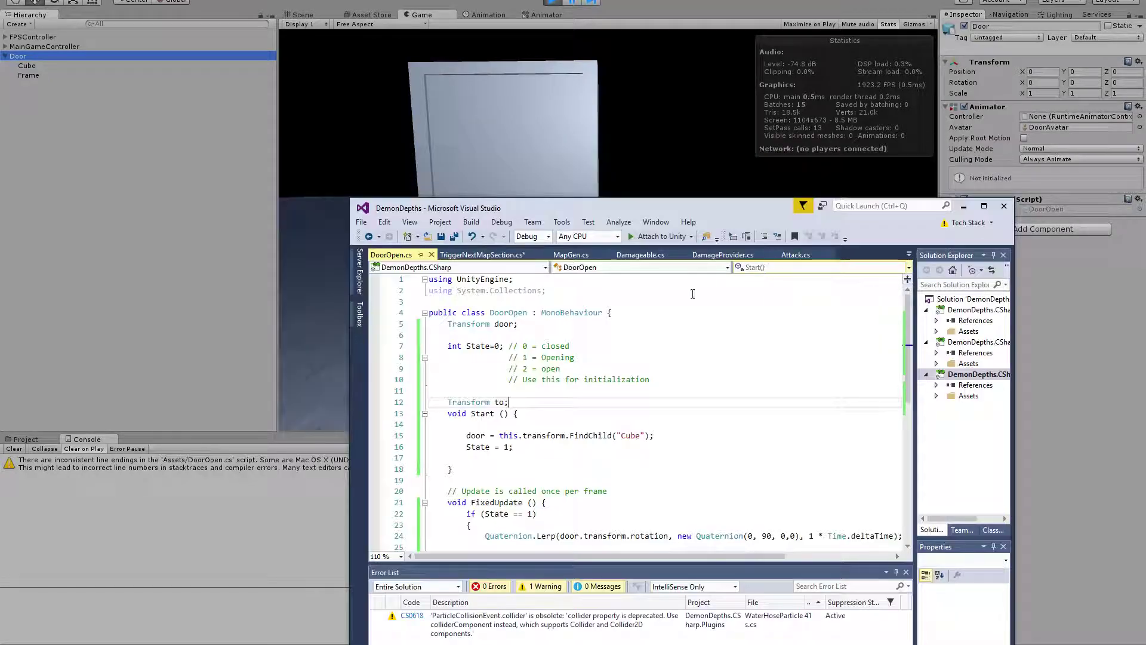
Make the Transform to field public in DoorOpen and save the script.
click(446, 402)
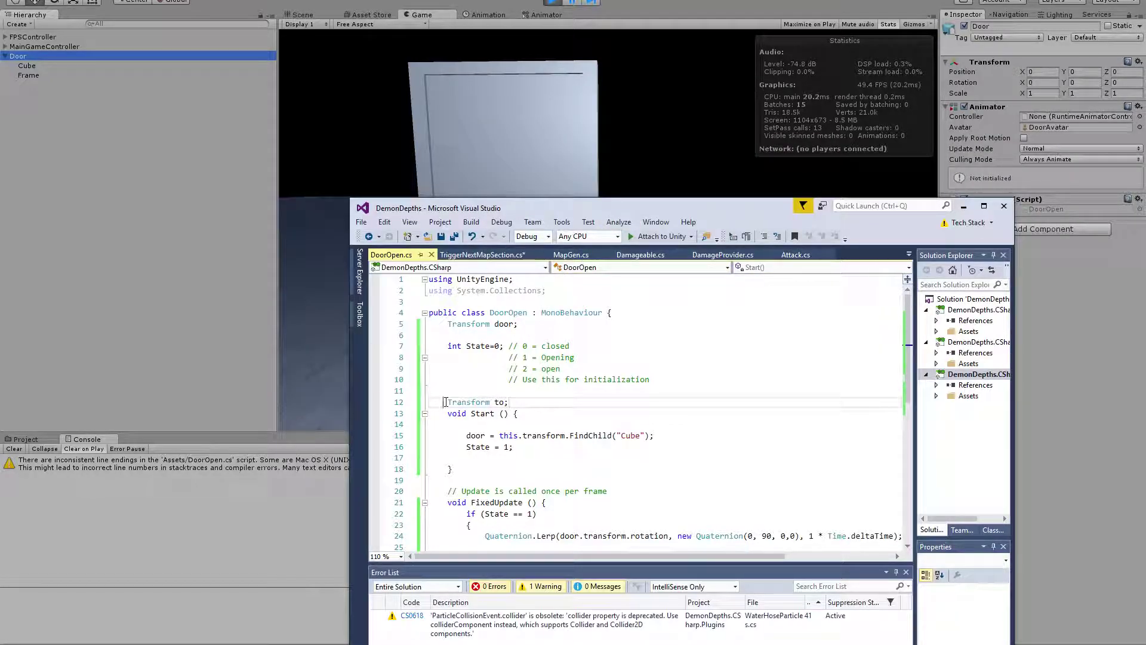
text(public)
key(ctrl+s)
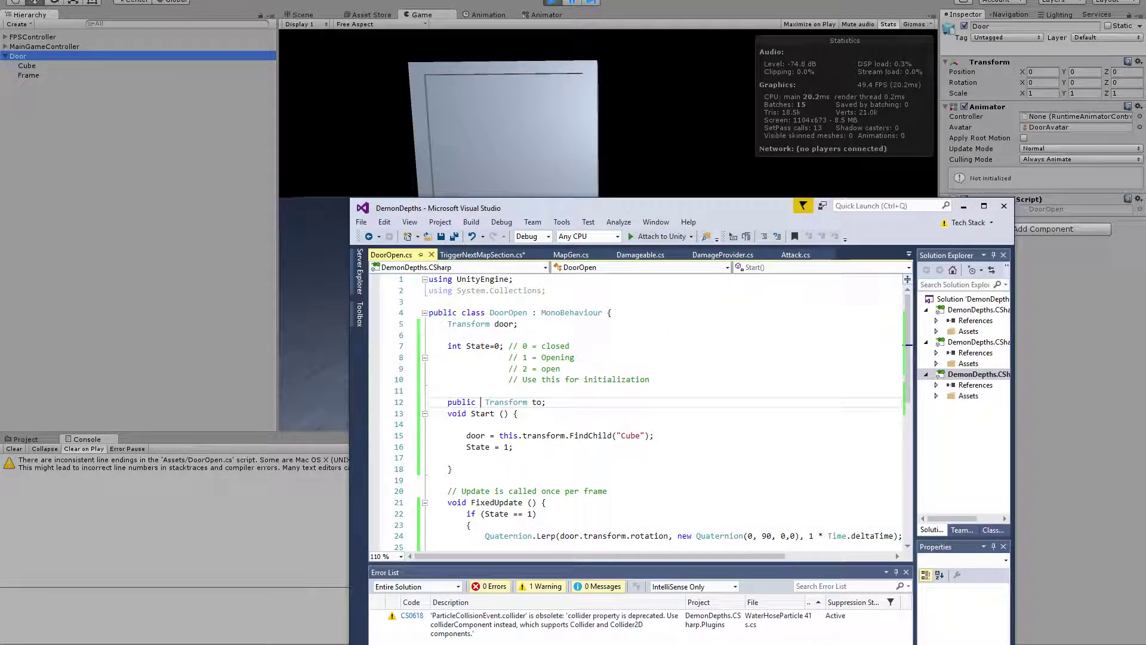
Return to Unity and stop the running game so the Door's script component can reload.
click(1062, 307)
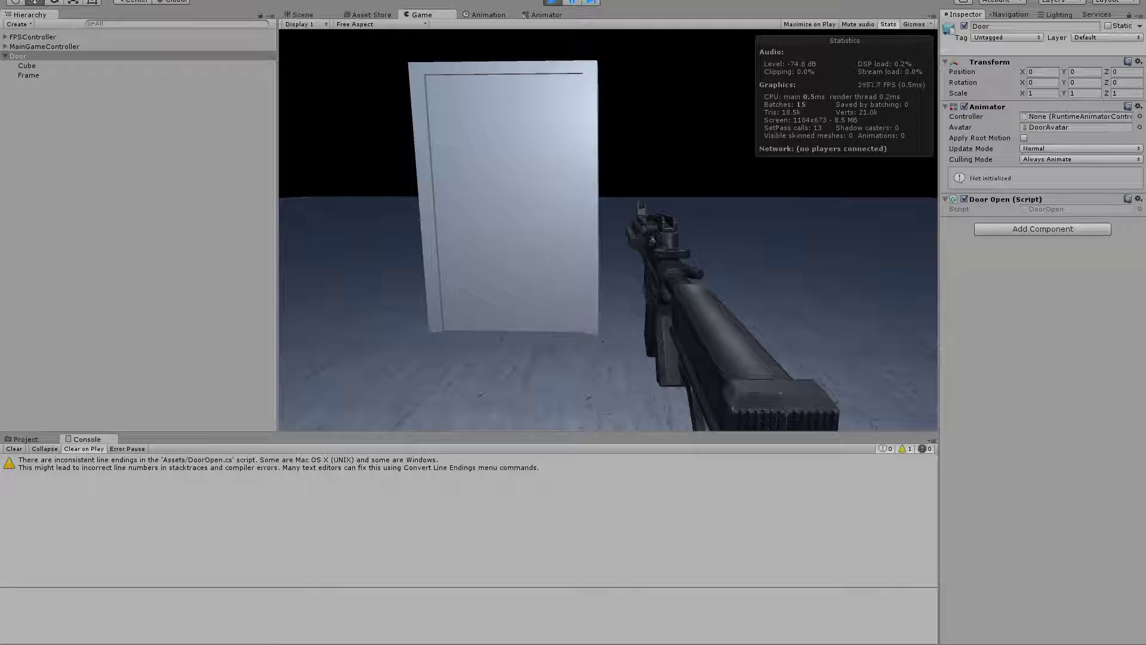
key(alt+Tab)
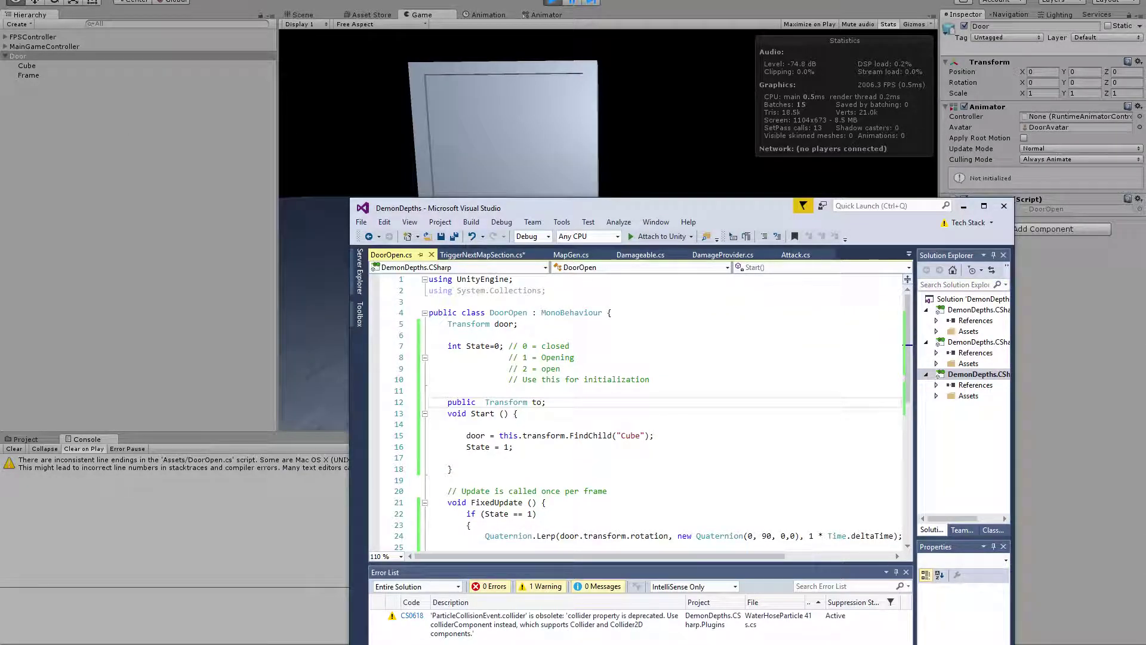
key(super)
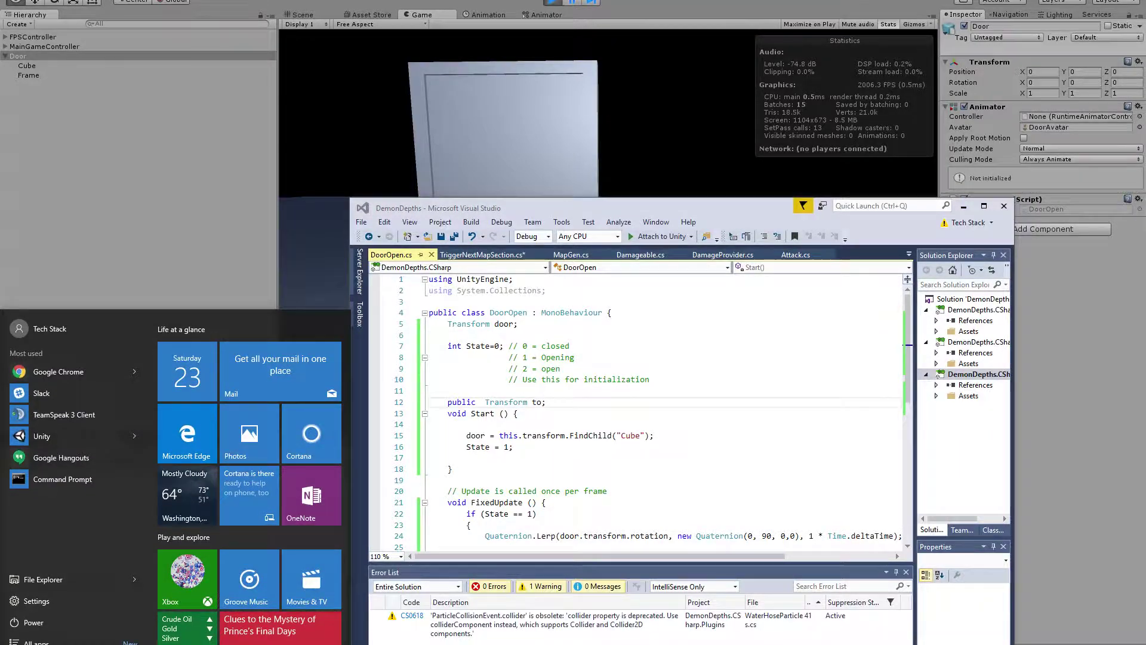
key(super)
key(alt+Tab)
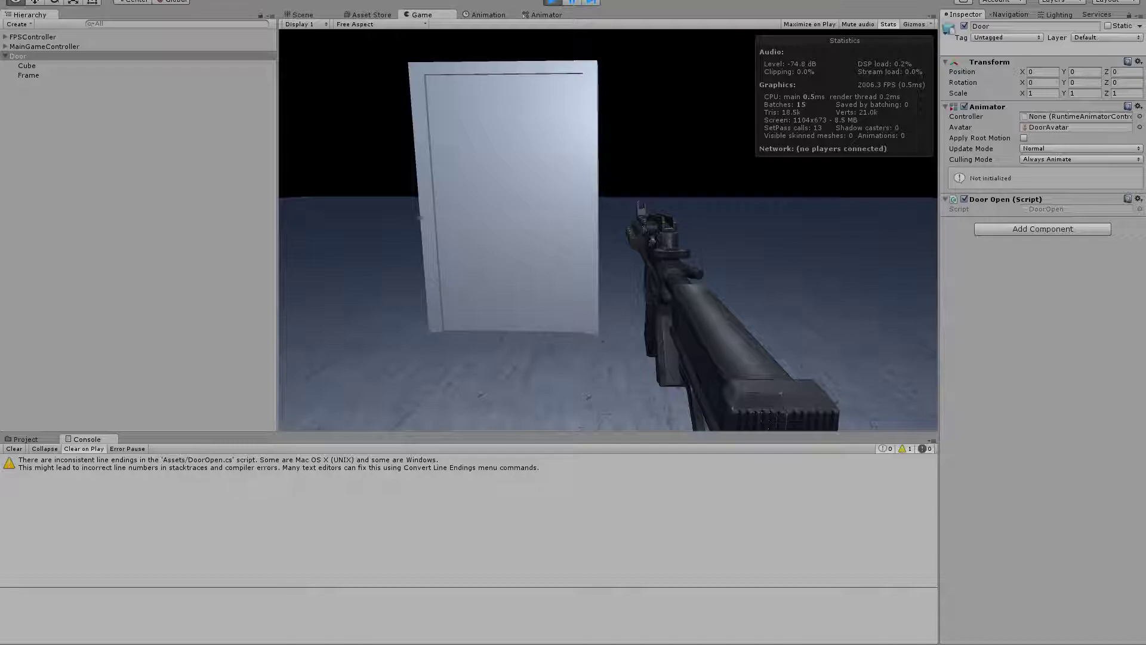
key(ctrl+p)
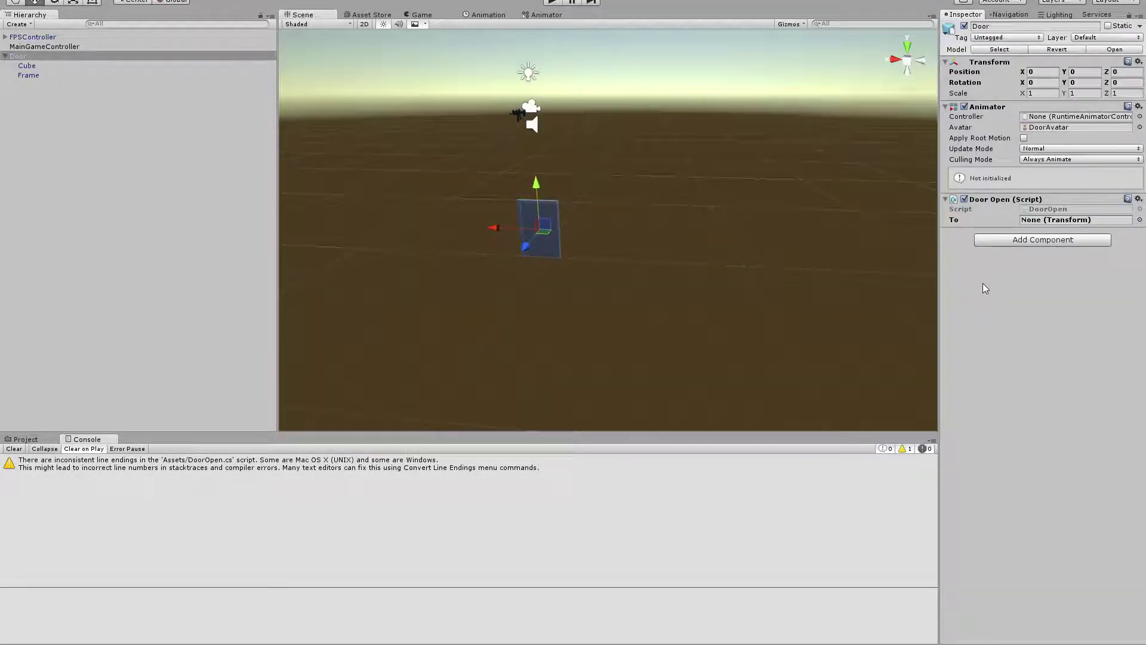
Browse the transforms available for the Door Open script's To field and close the list without choosing one.
click(1090, 221)
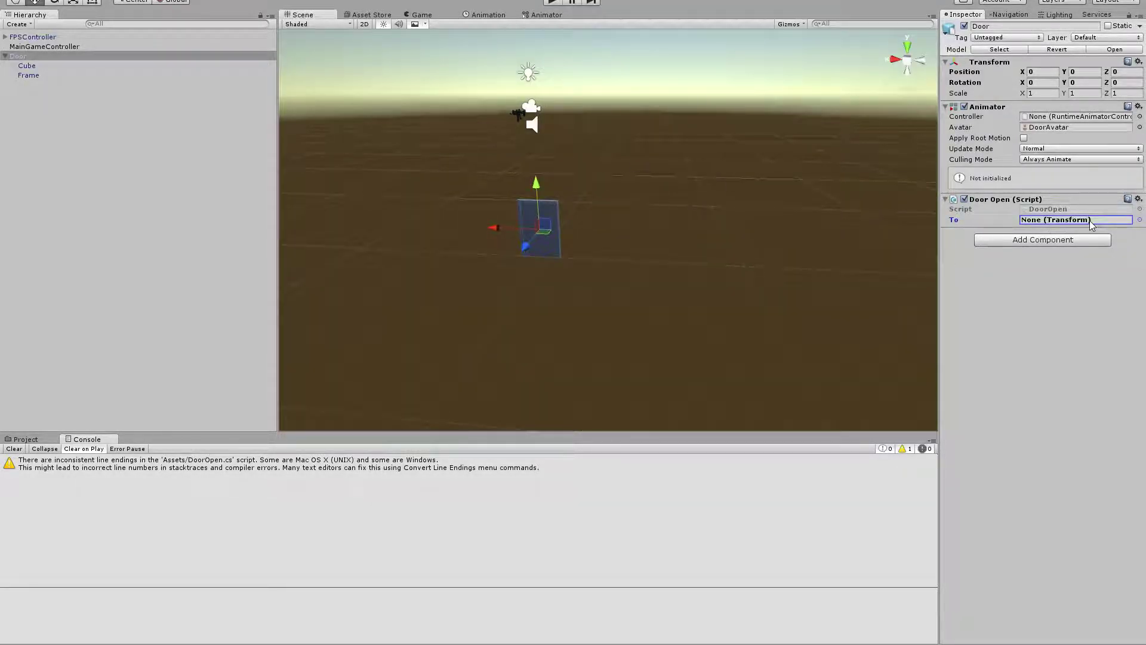
click(1140, 220)
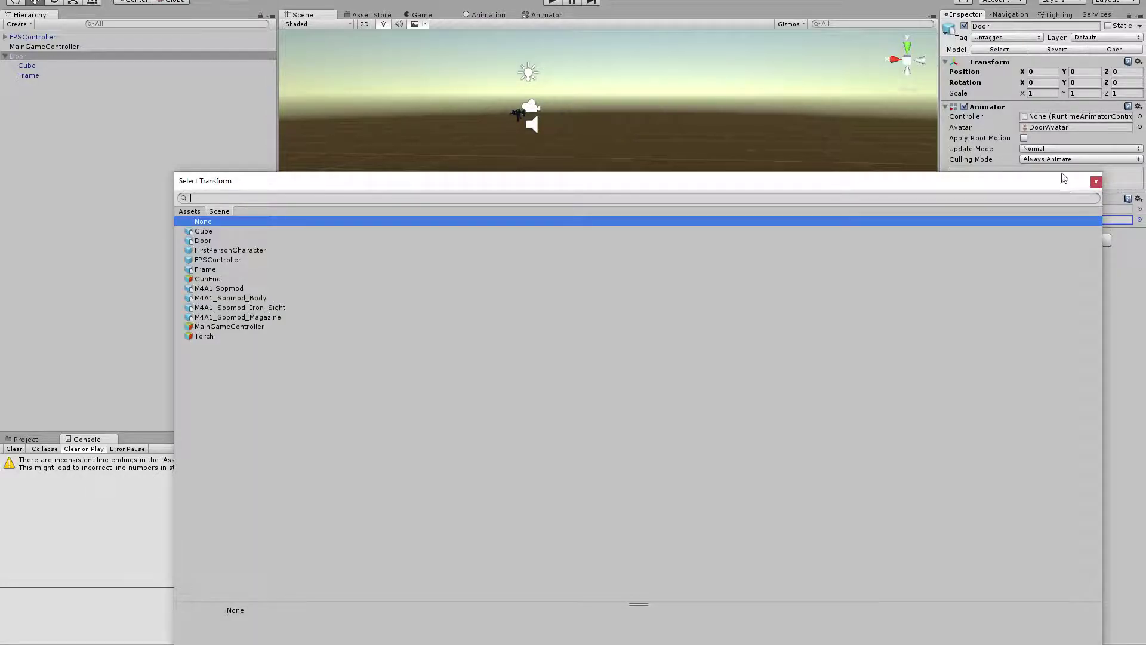
click(1094, 180)
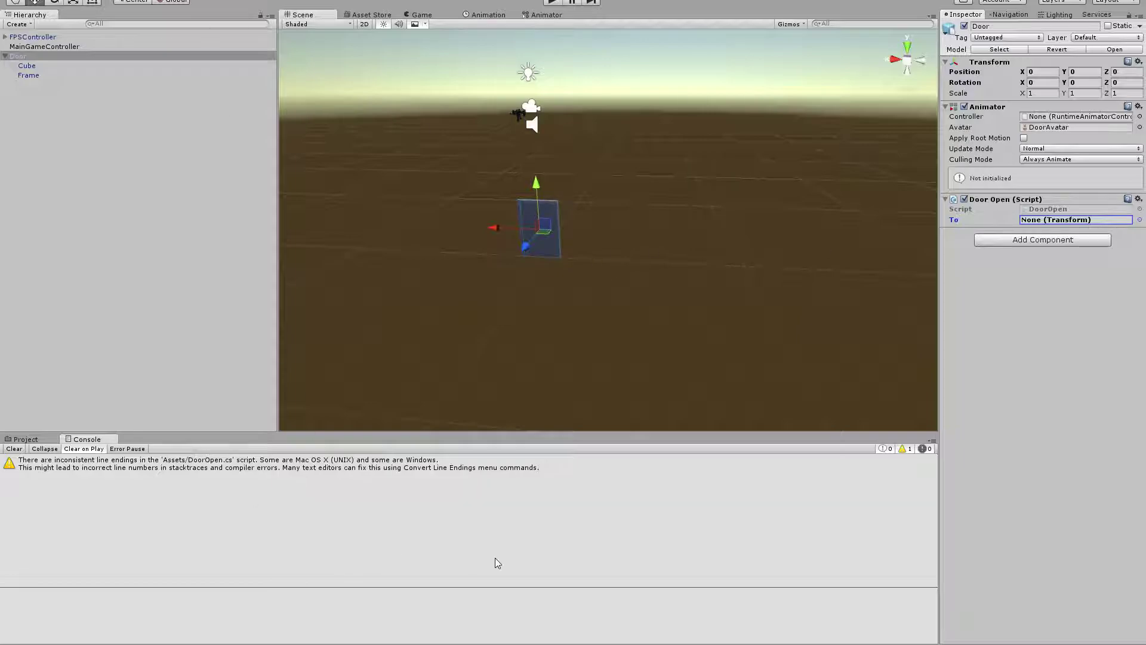
Switch to DoorOpen.cs in Visual Studio and remove the new Quaternion(0, 90, 0,0) argument from the Lerp call, splitting the call over separate lines.
key(alt+Tab)
key(alt+Tab)
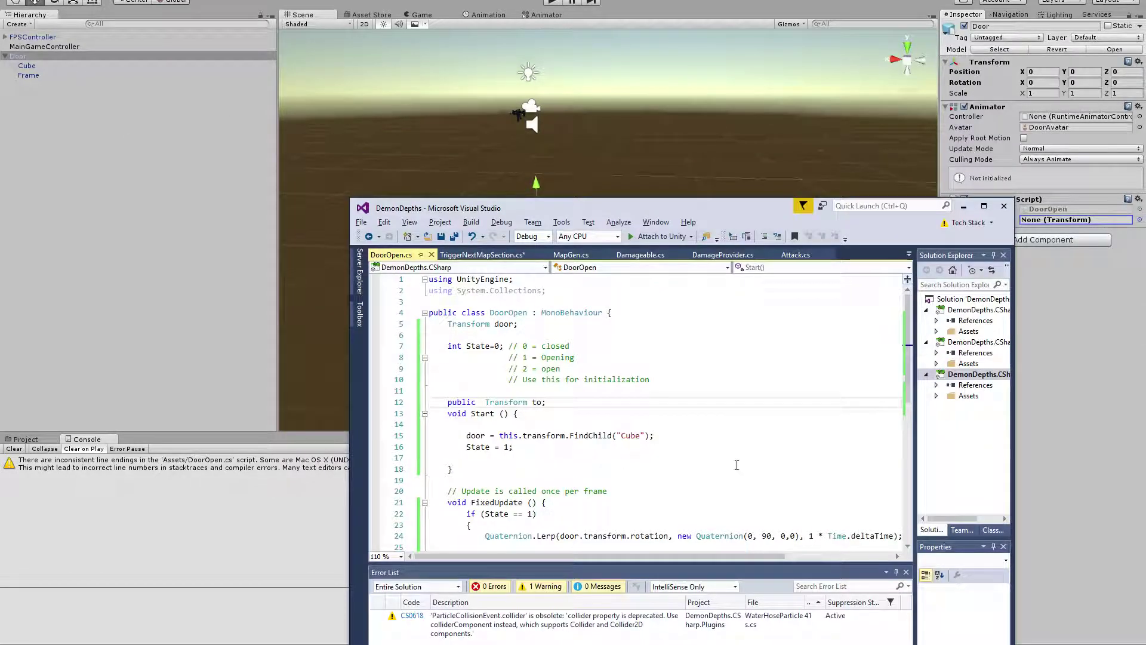
scroll(790, 453, down, 4)
double_click(685, 402)
drag(714, 398, 799, 398)
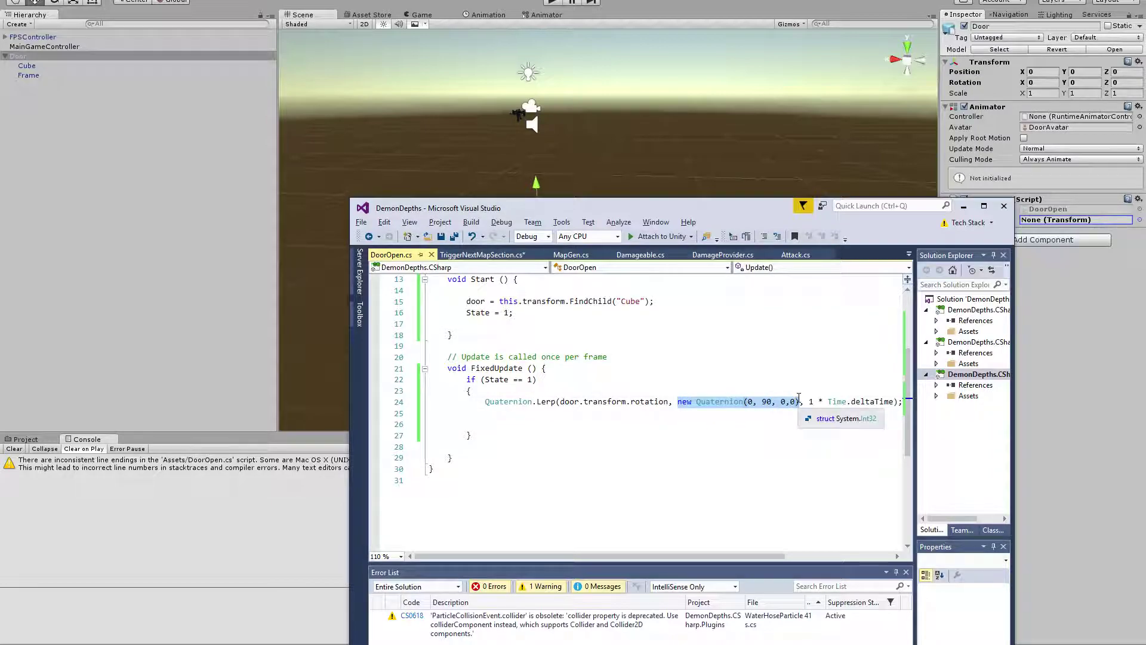
key(Return)
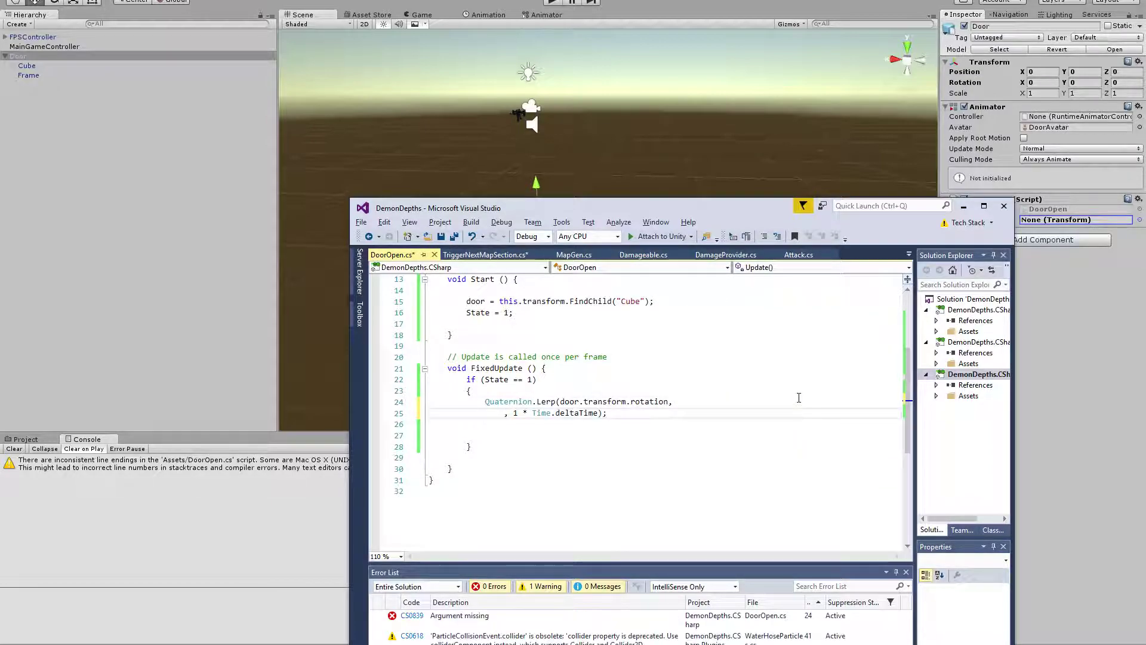
key(Return)
Enter new Quaternion.Euler() as the second argument of the Quaternion.Lerp call in FixedUpdate.
text(new )
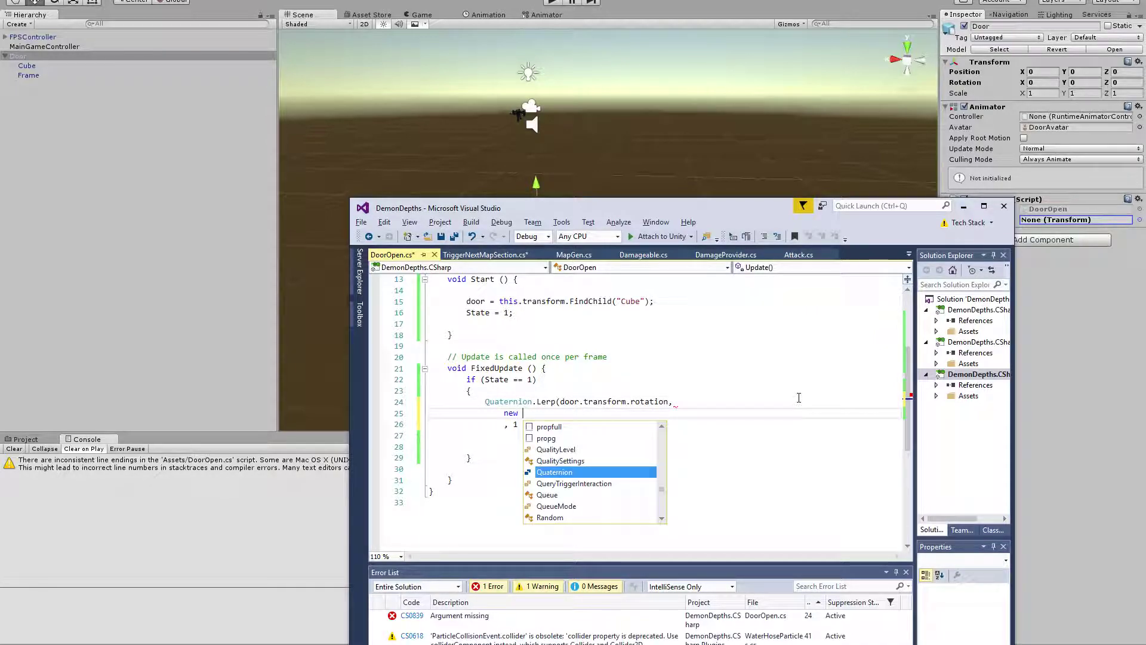
text(quaternion)
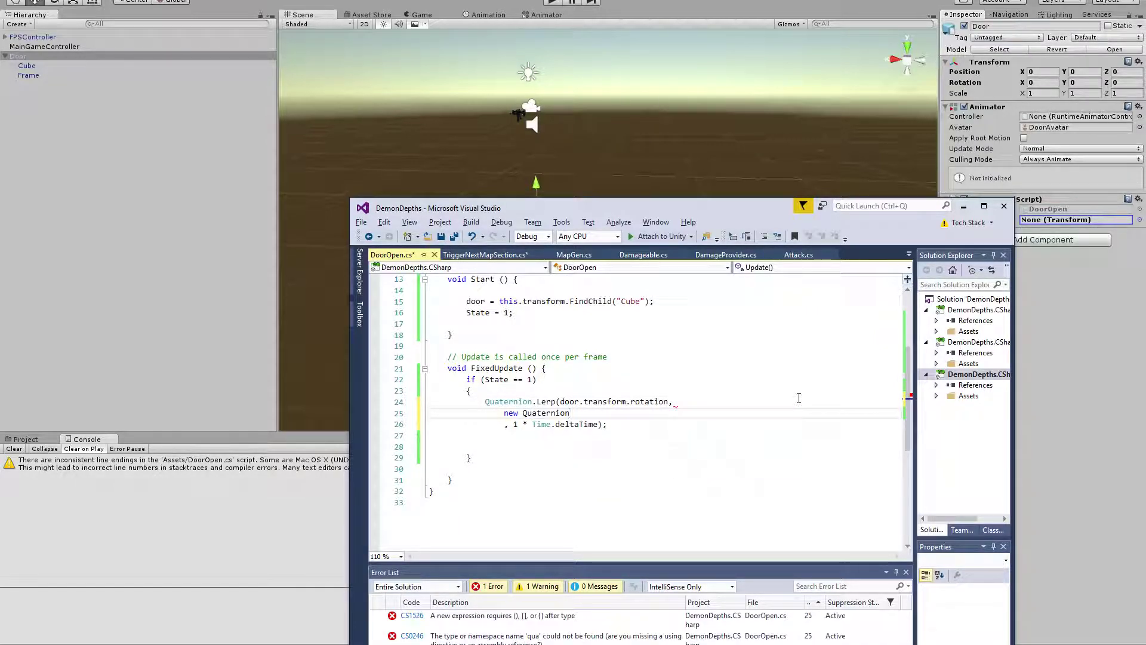
text(.e)
key(BackSpace)
text(E)
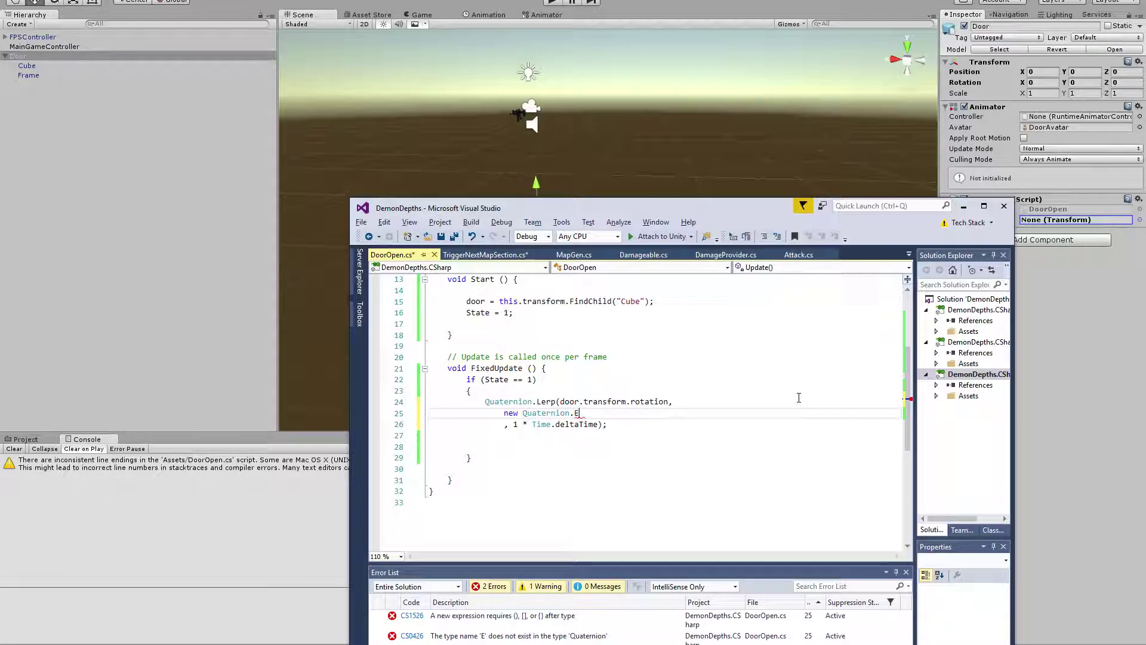
text(uler())
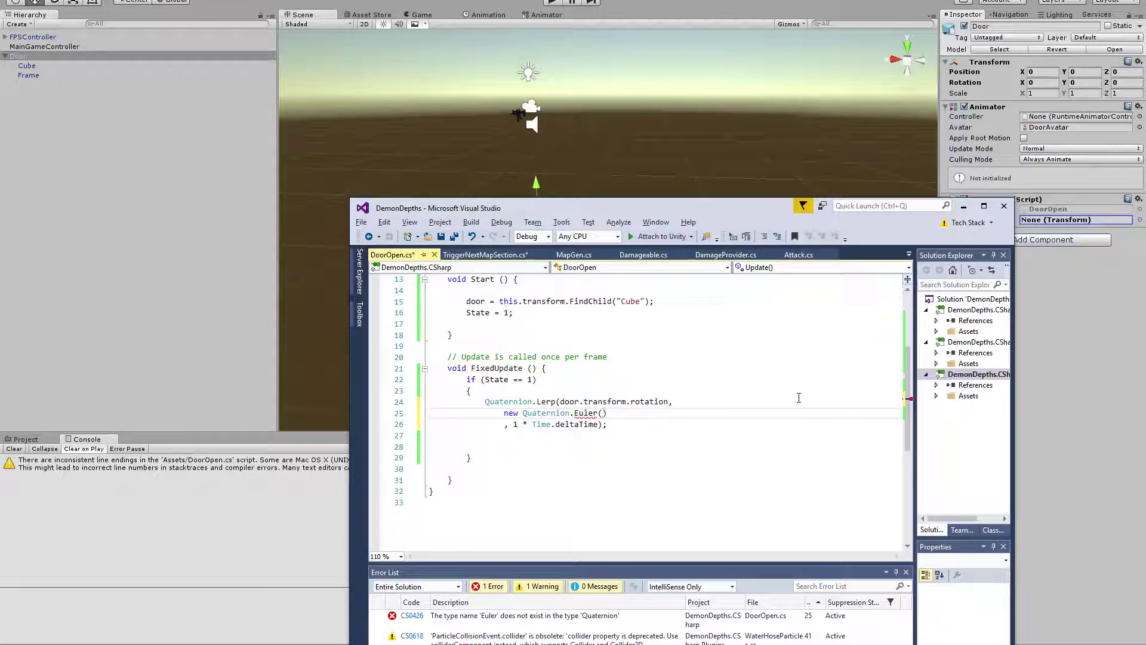
Fill the Euler call with the arguments door.transform.rotation.x, 90f and door.transform.rotation.z.
text(door)
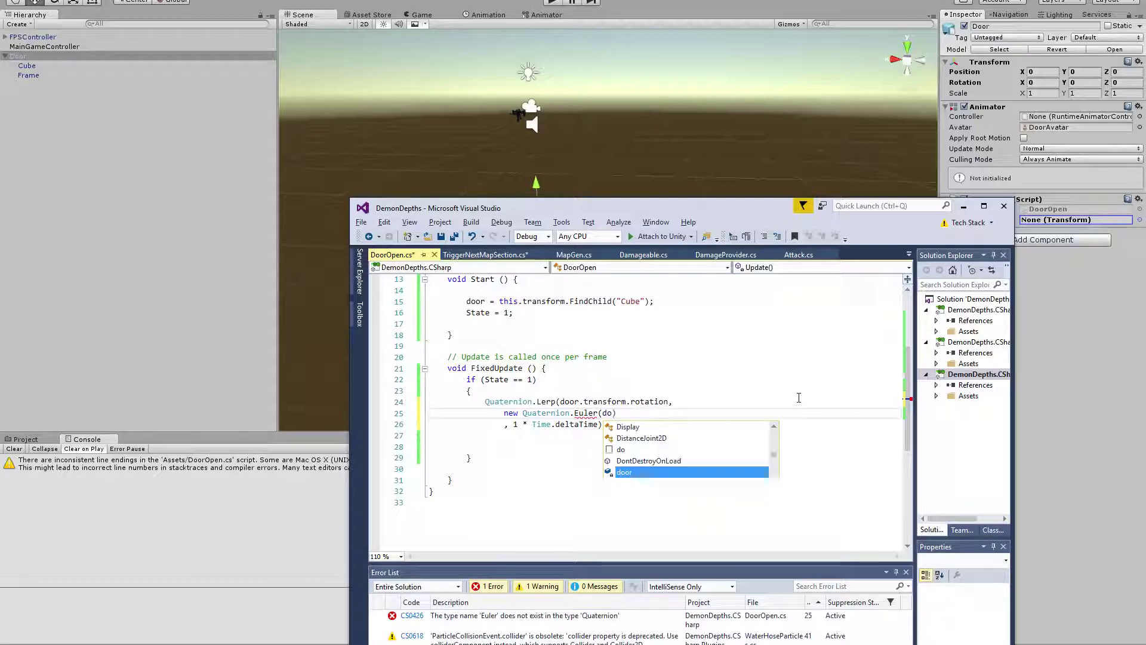
text(.trans)
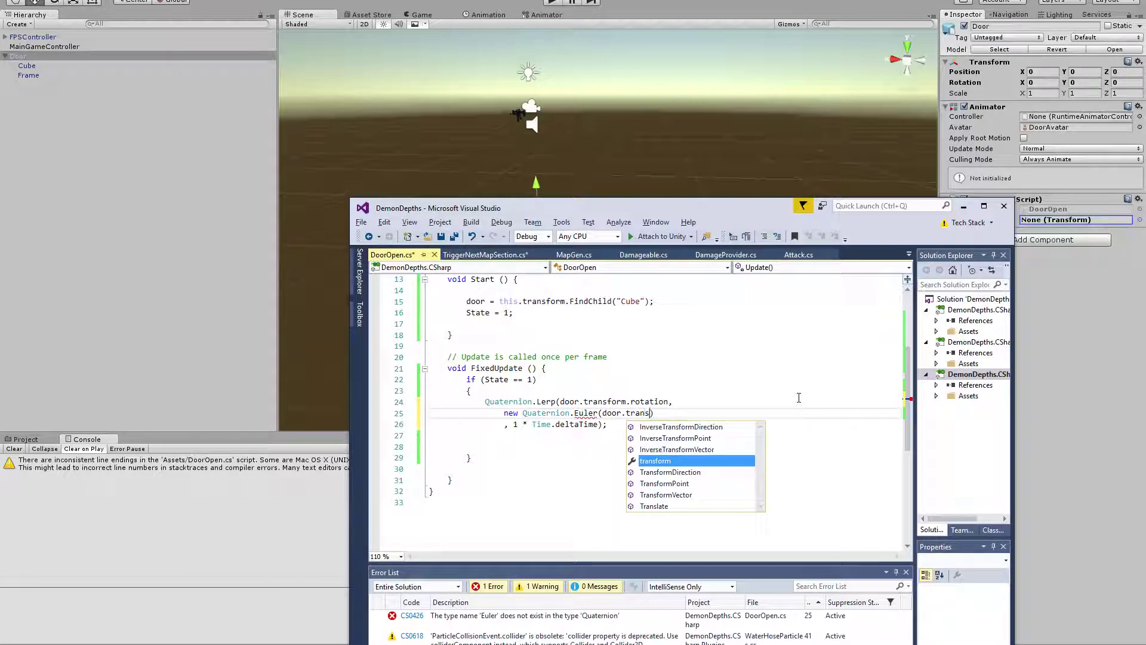
key(Tab)
text(.)
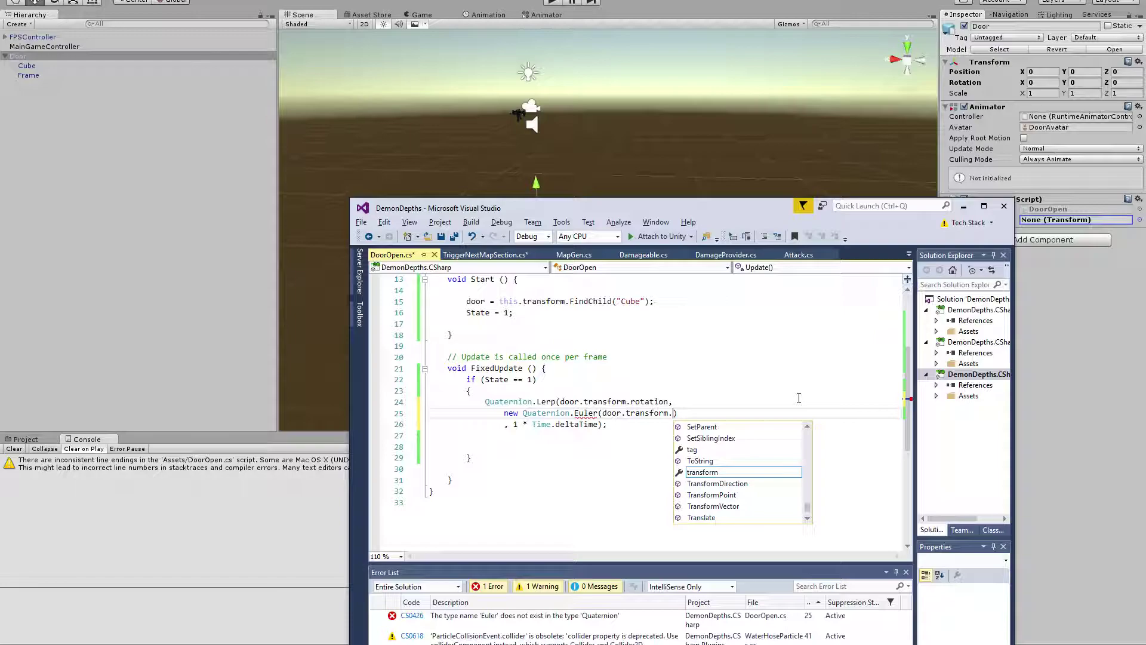
text(x)
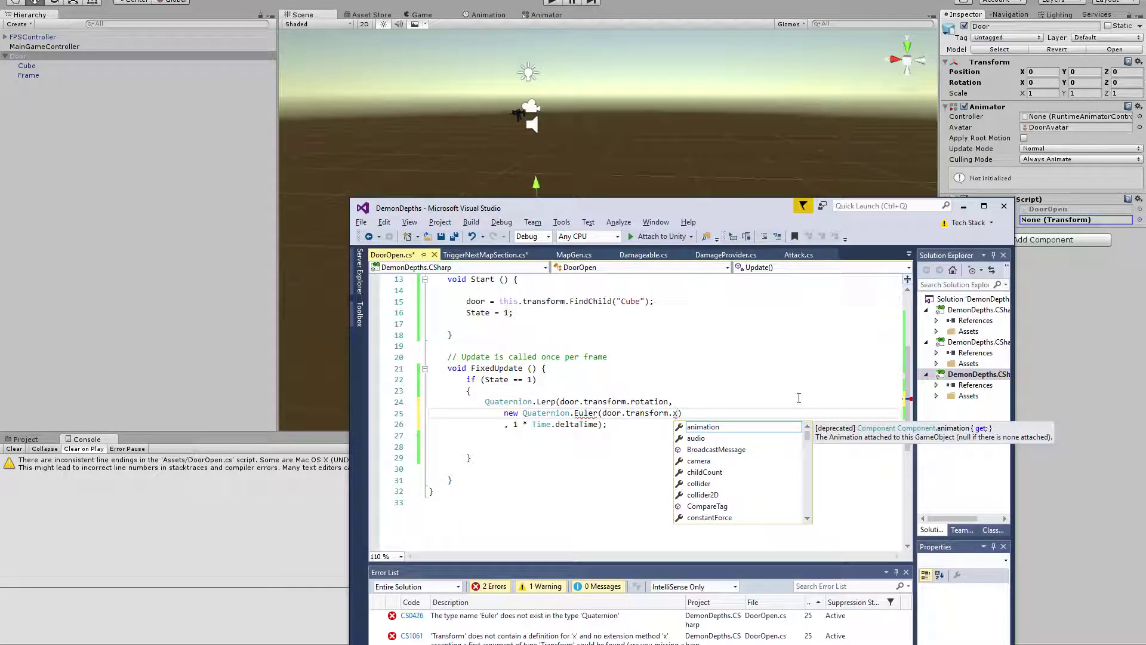
key(BackSpace)
text(ro)
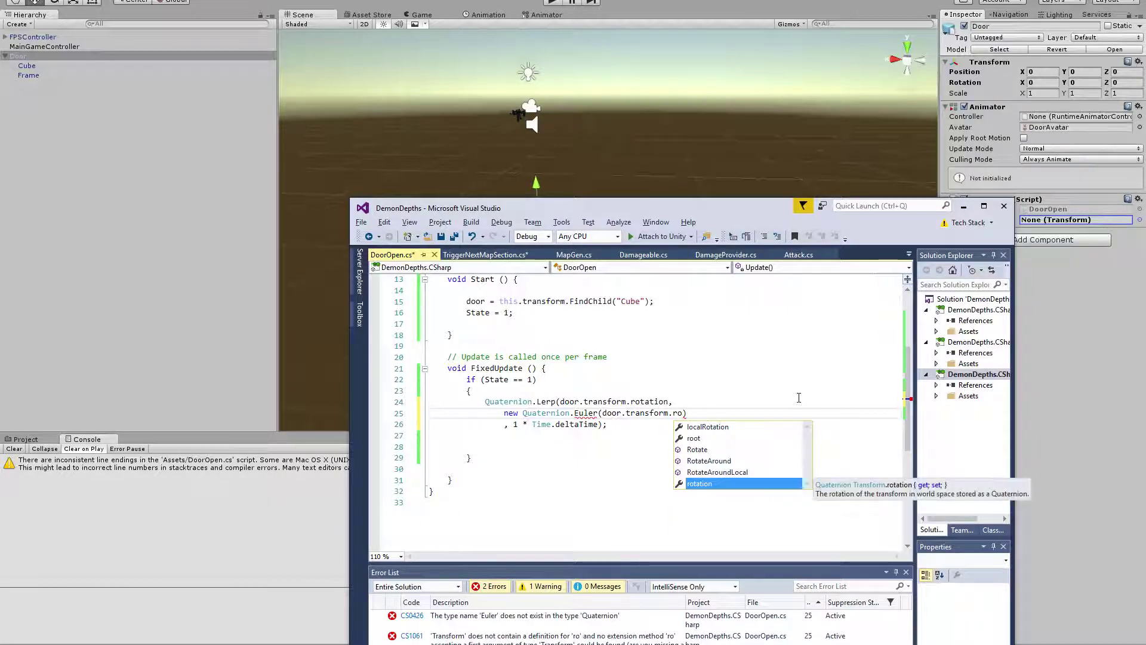
text(tation.x, 90)
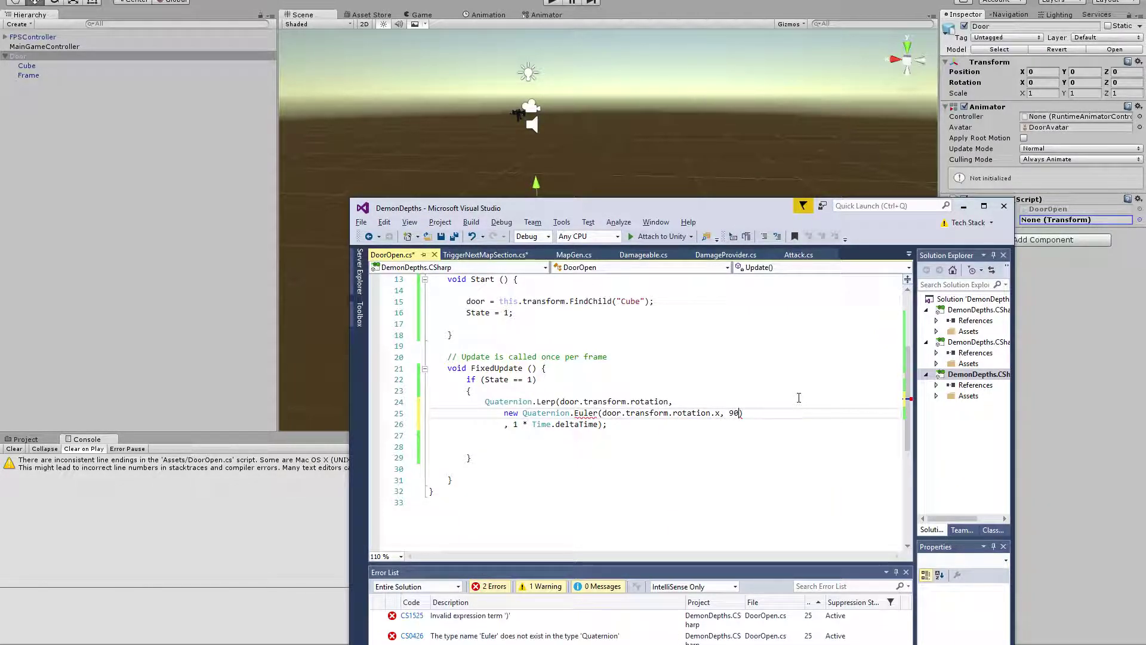
text(f , door)
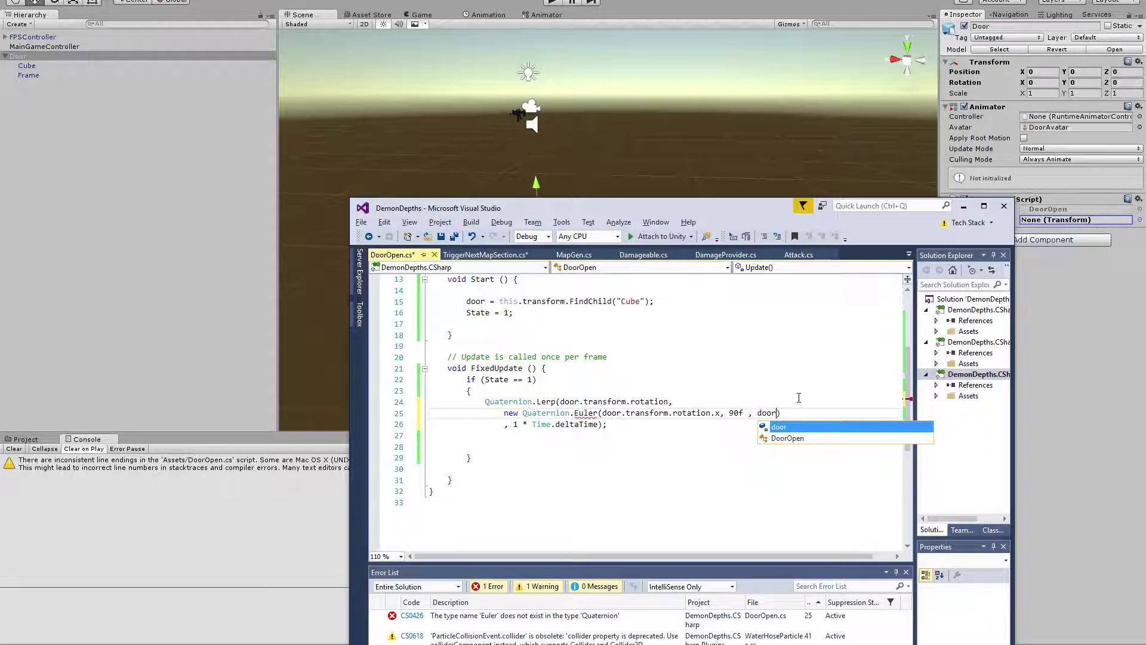
text(.transform.)
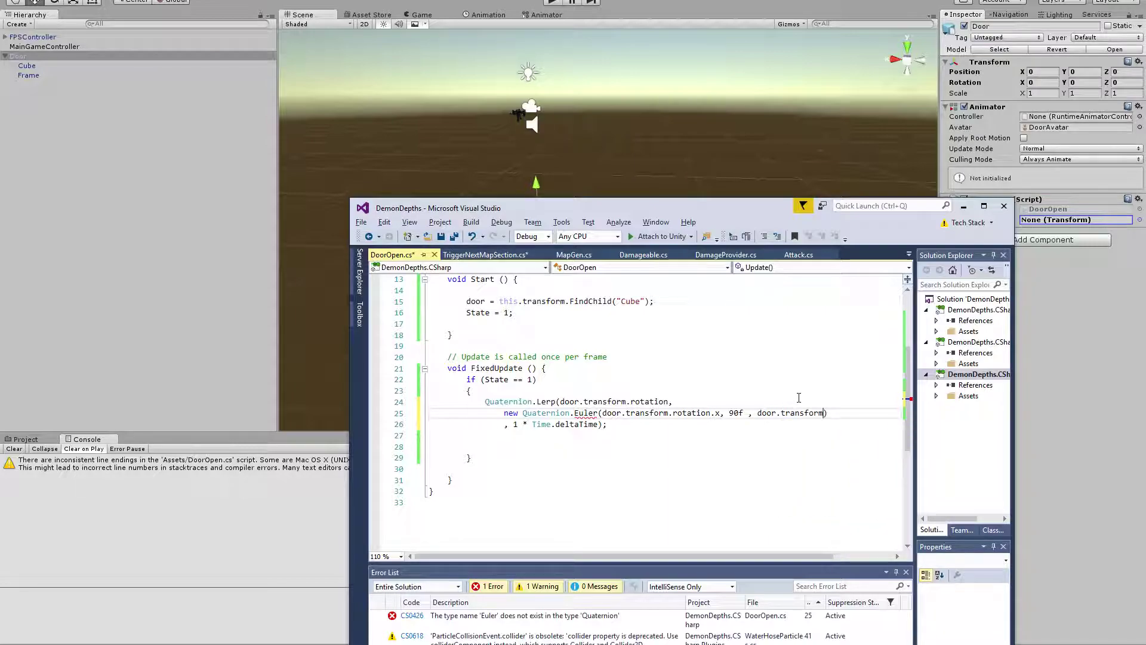
text(rotation.z)
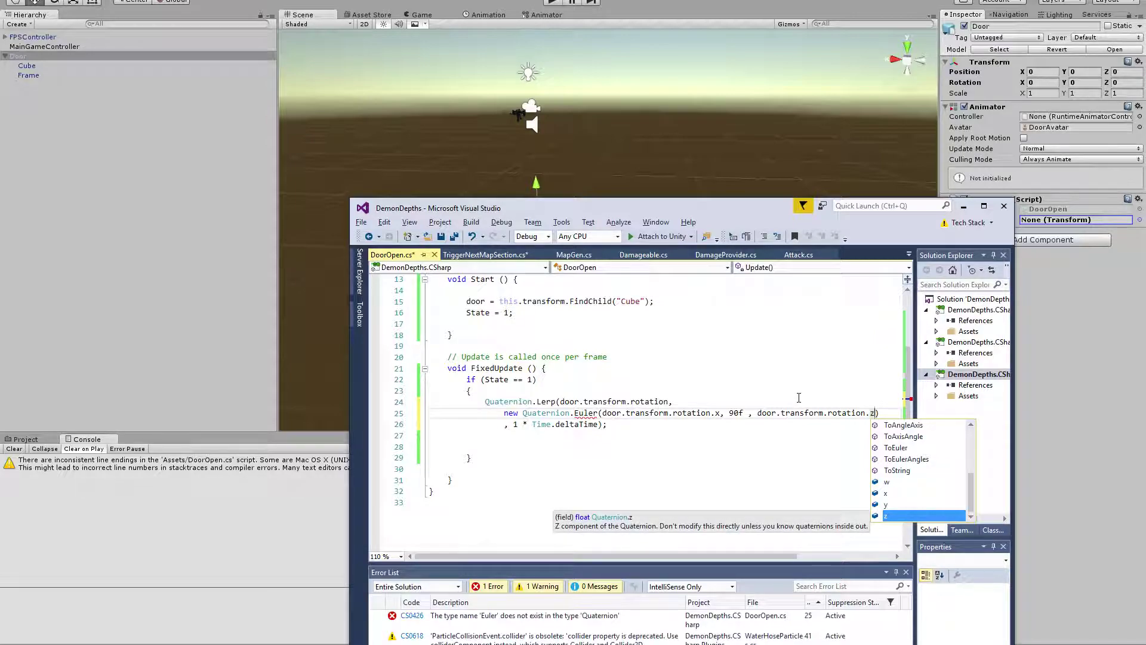
key(Escape)
key(Down)
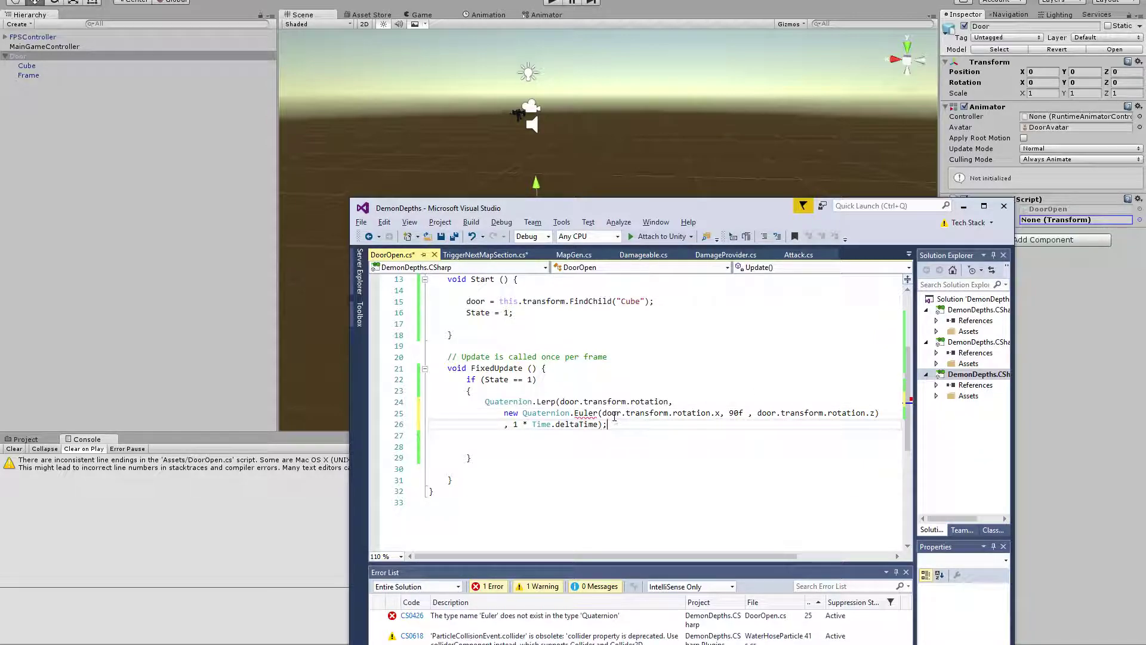
Try a plain new Quaternion constructor by removing .Euler from the Lerp target, save the script and check the error on it.
click(572, 412)
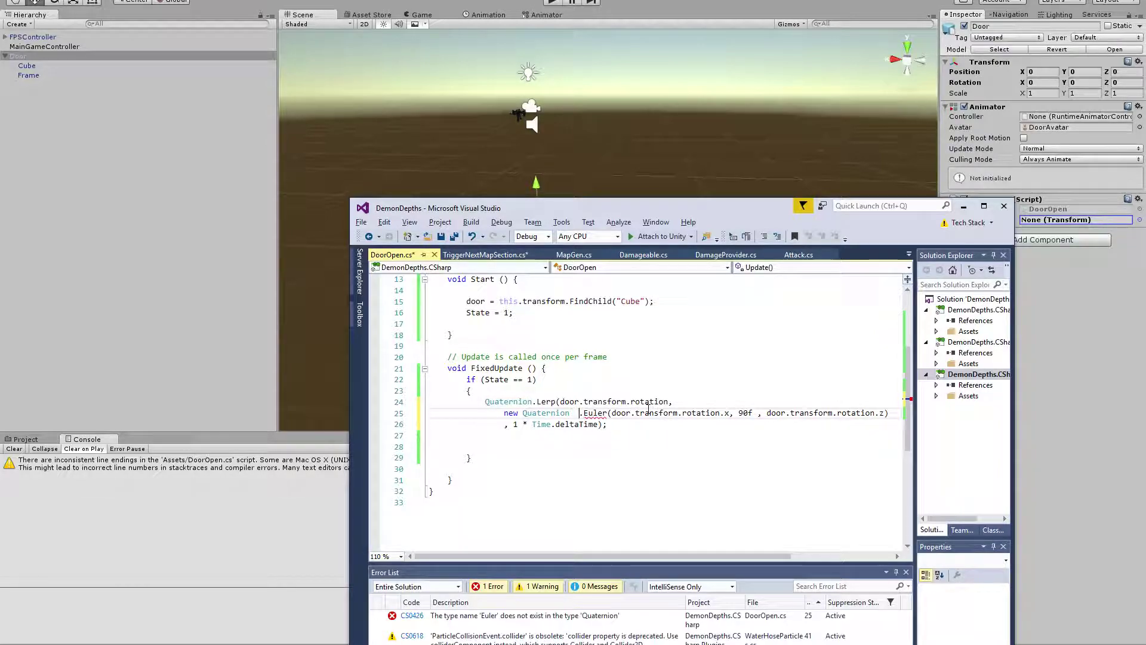
text(.)
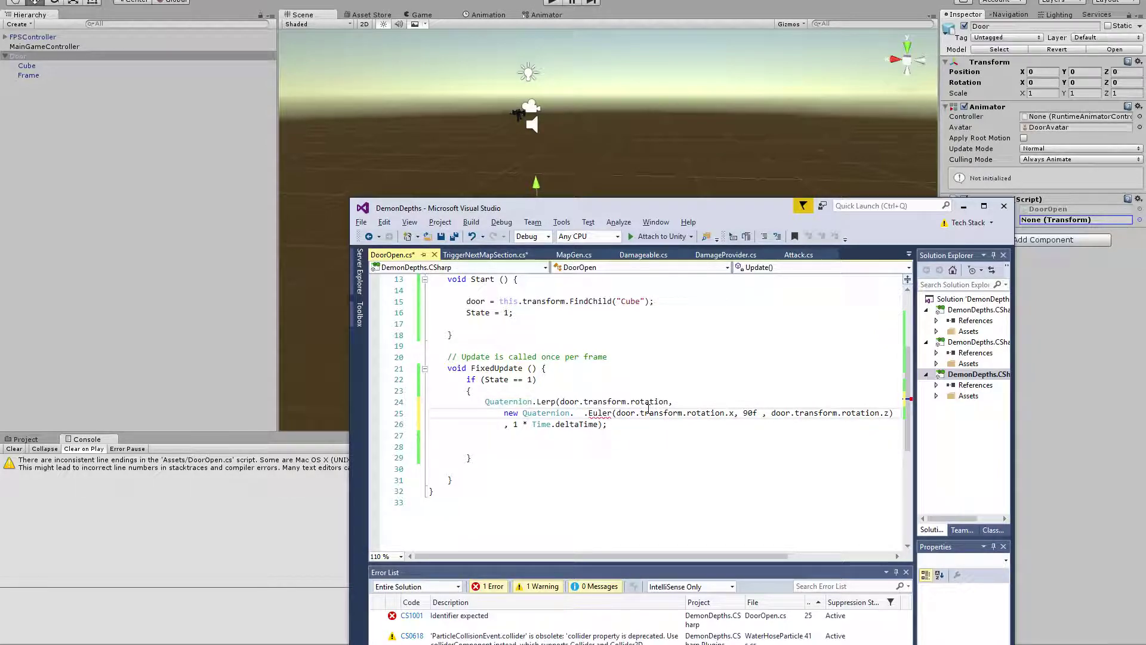
key(BackSpace)
key(Delete)
key(Delete)
key(Delete)
key(Delete)
key(Delete)
key(Delete)
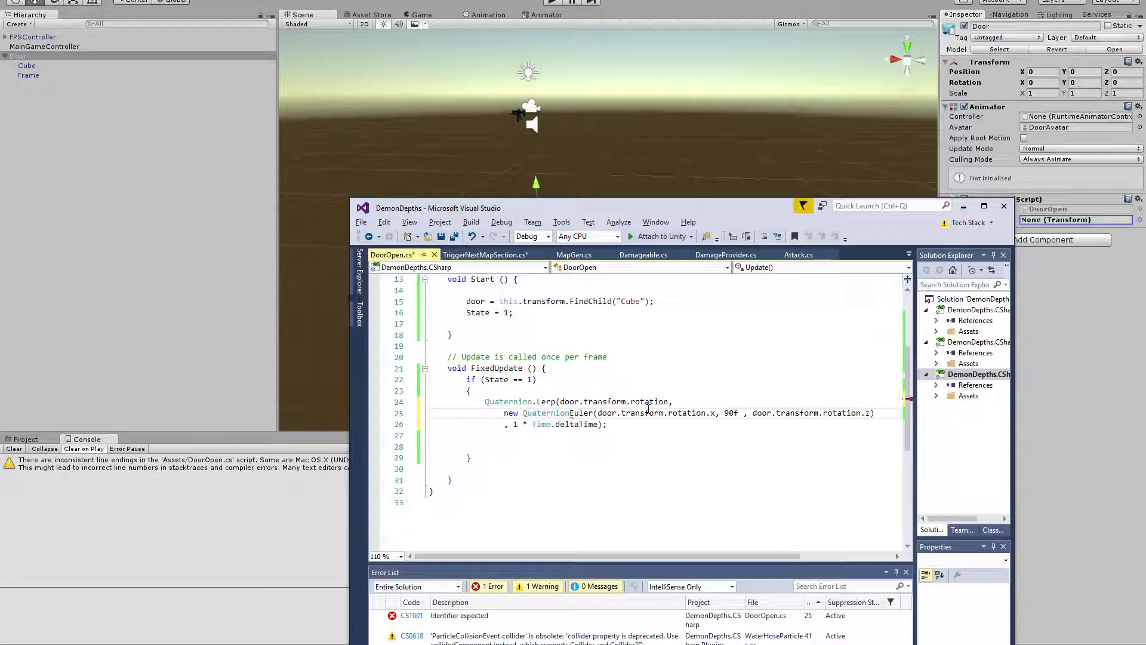
key(Delete)
key(Delete)
key(ctrl+s)
key(Down)
mouse_move(566, 418)
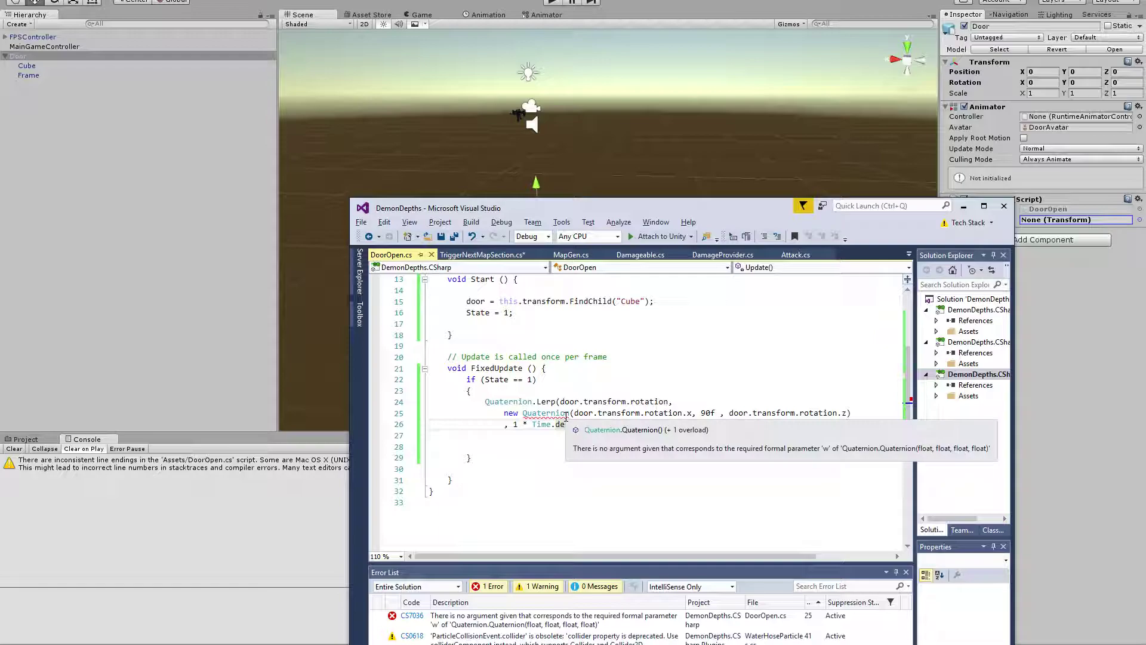
text(ltaTime);)
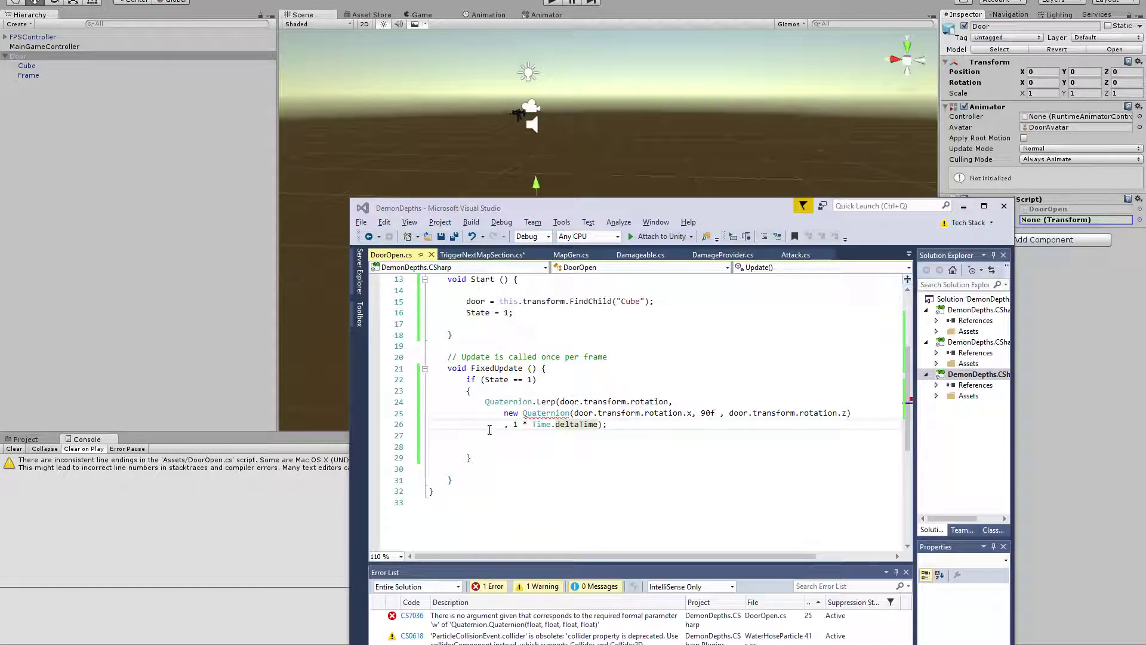
Remove the new keyword, change the Lerp target to a Quaternion.Euler call and save the script.
double_click(511, 412)
key(Delete)
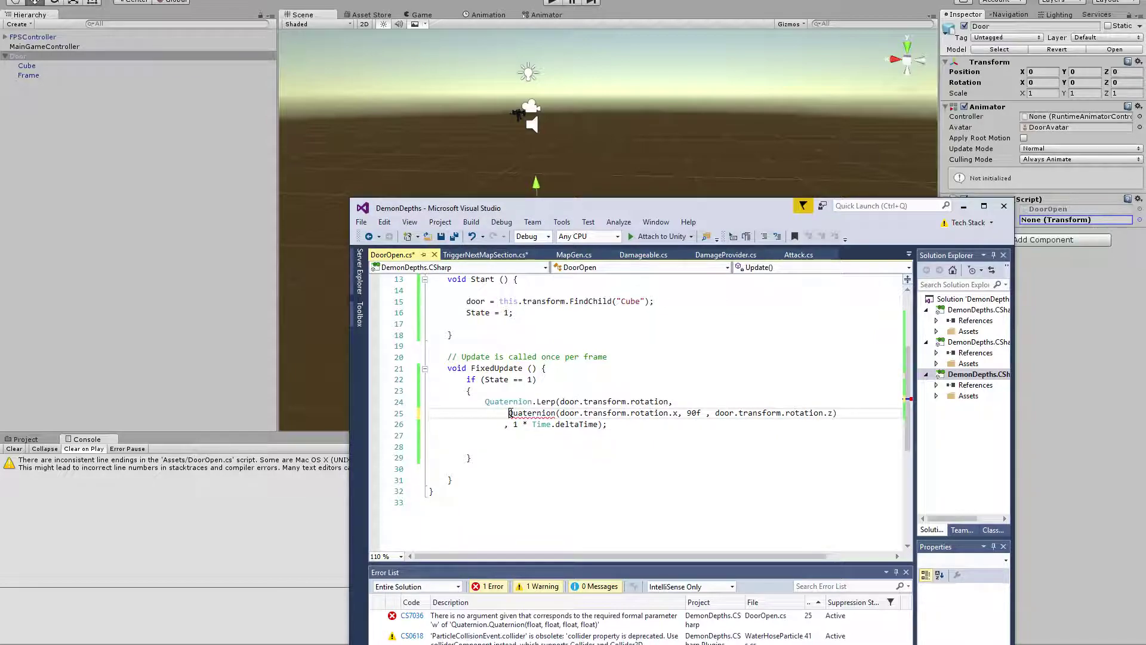
key(ctrl+Right)
text(.eu)
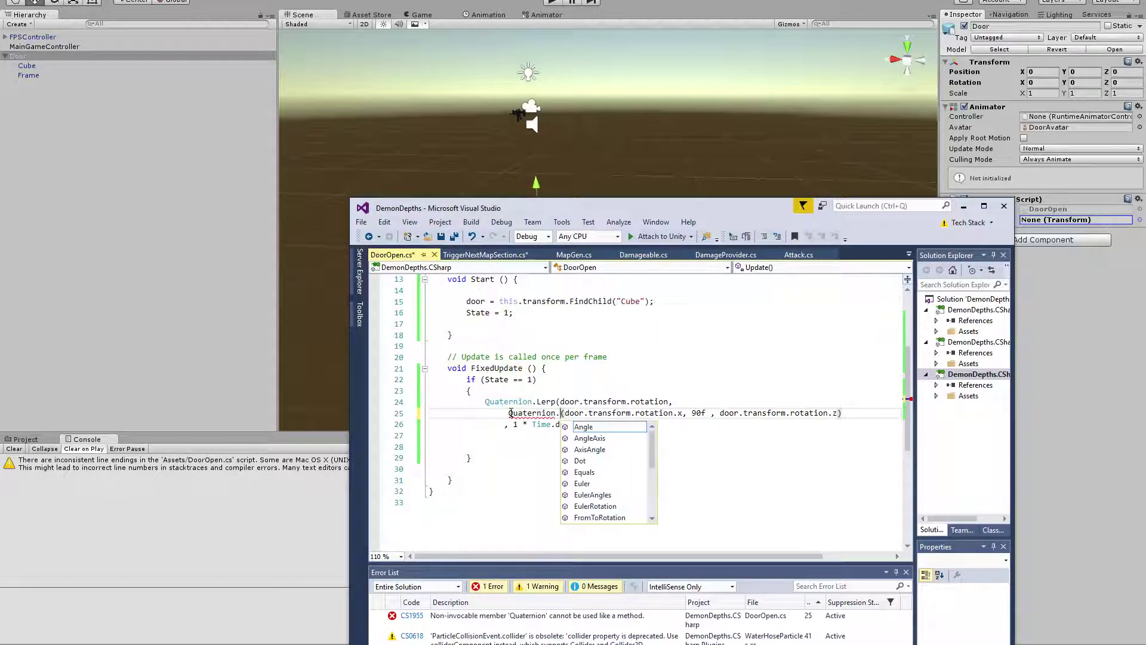
text(l)
key(Tab)
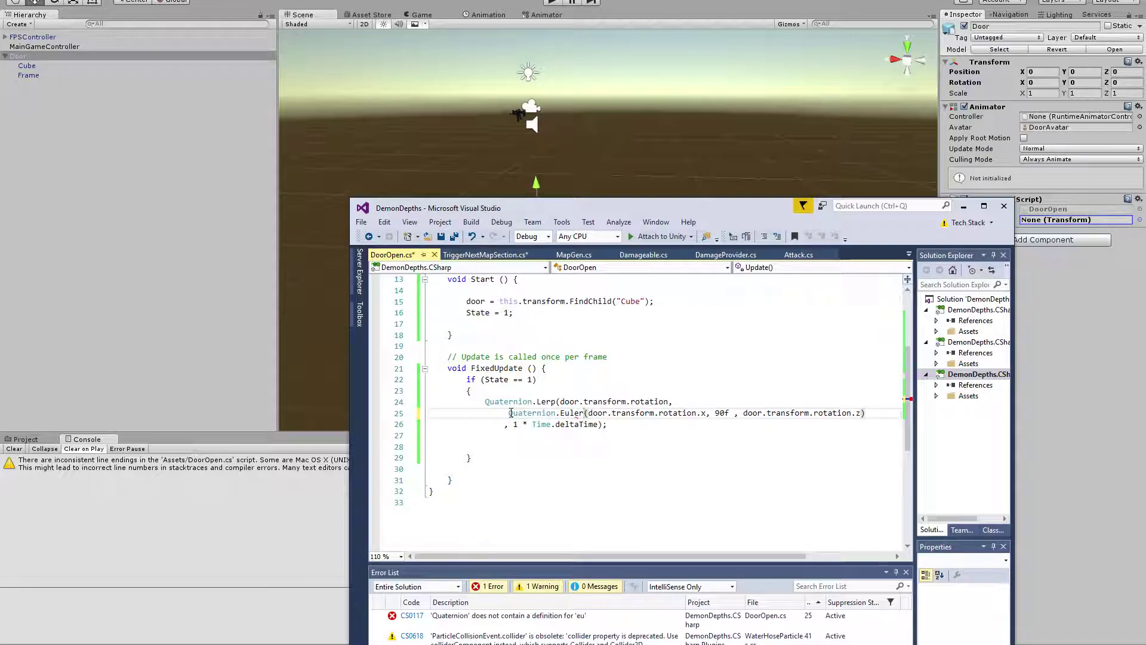
key(Down)
key(ctrl+s)
click(600, 390)
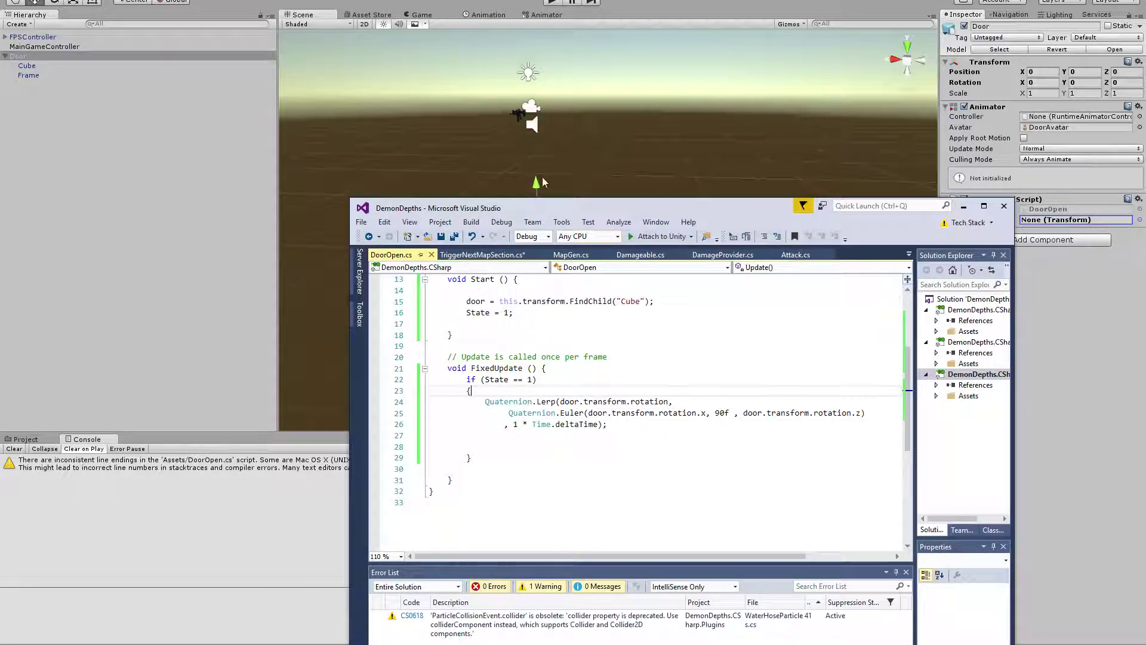
Run the game in Unity and walk around the door to check whether it opens.
click(550, 3)
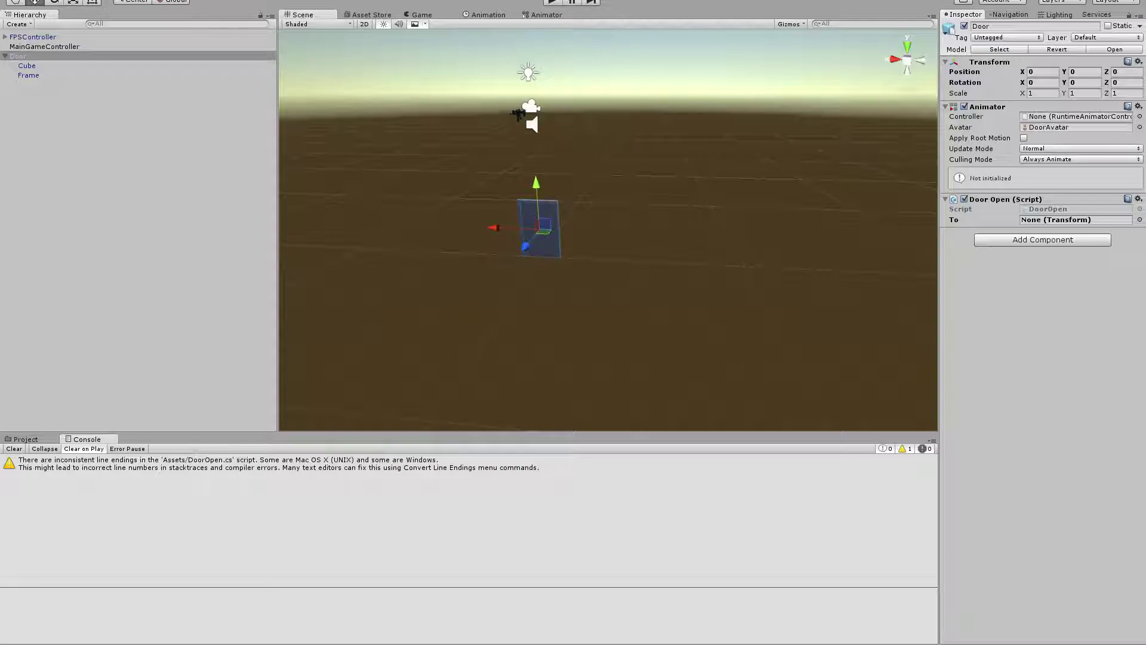
click(505, 84)
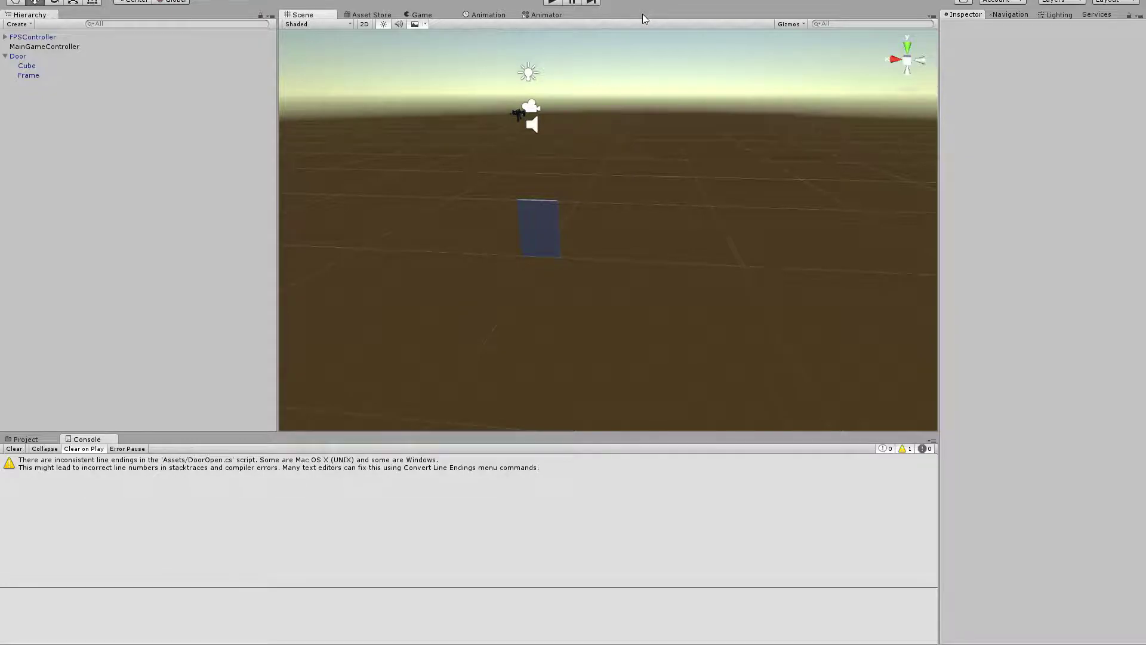
key(ctrl+p)
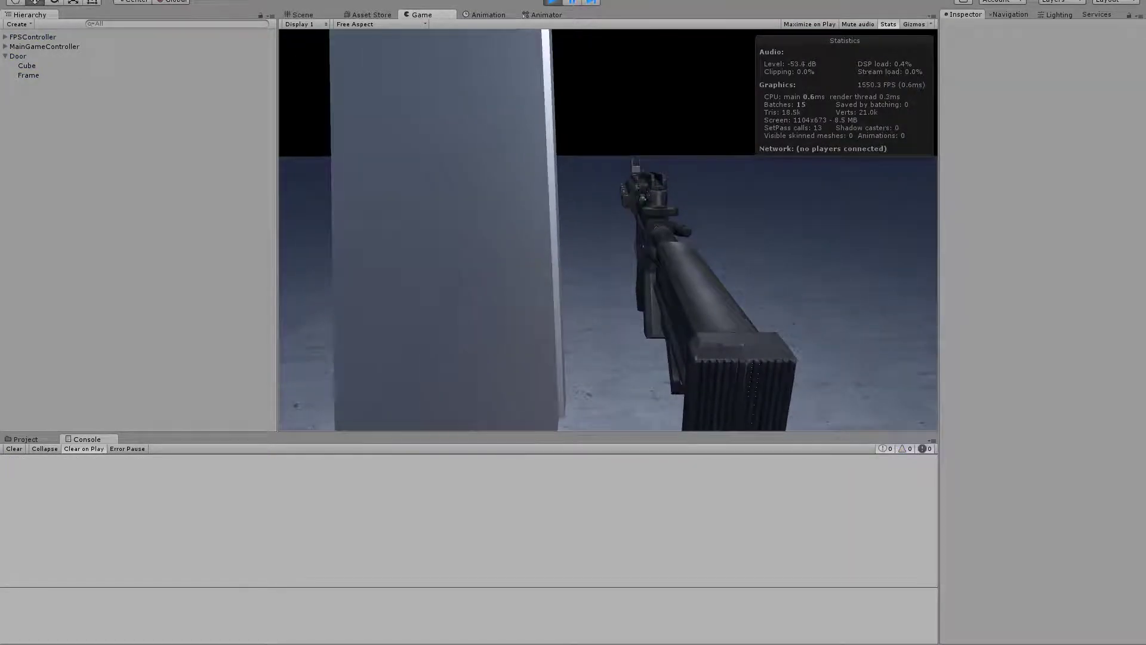
key(s)
click(608, 230)
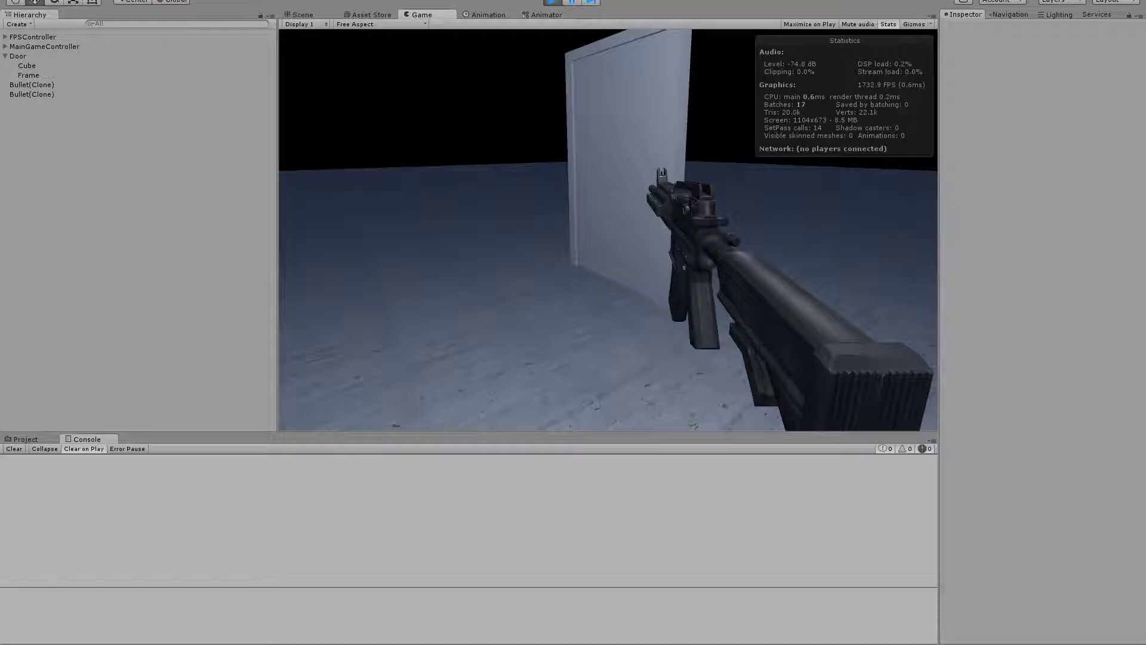
key(w)
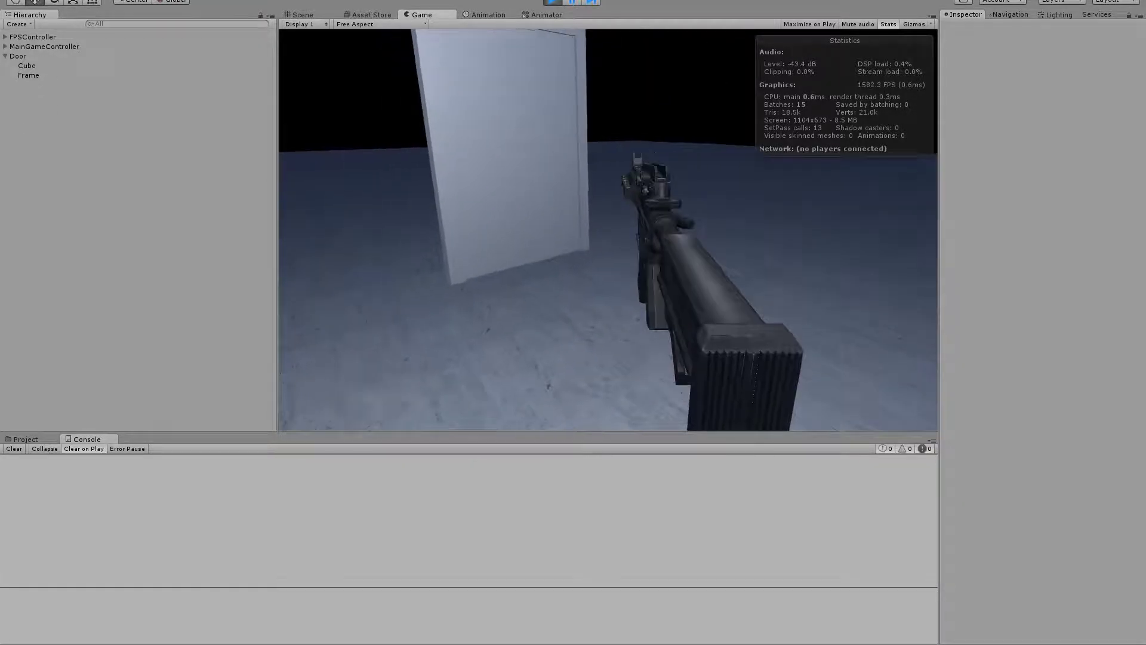
key(alt+Tab)
key(alt+Tab)
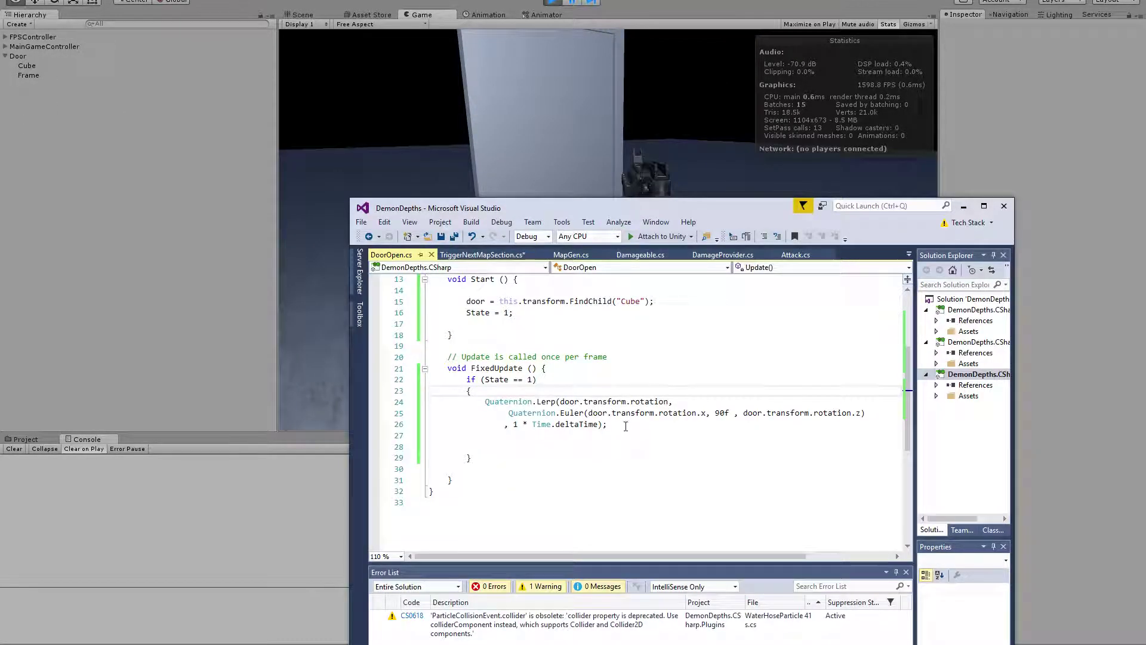
click(625, 425)
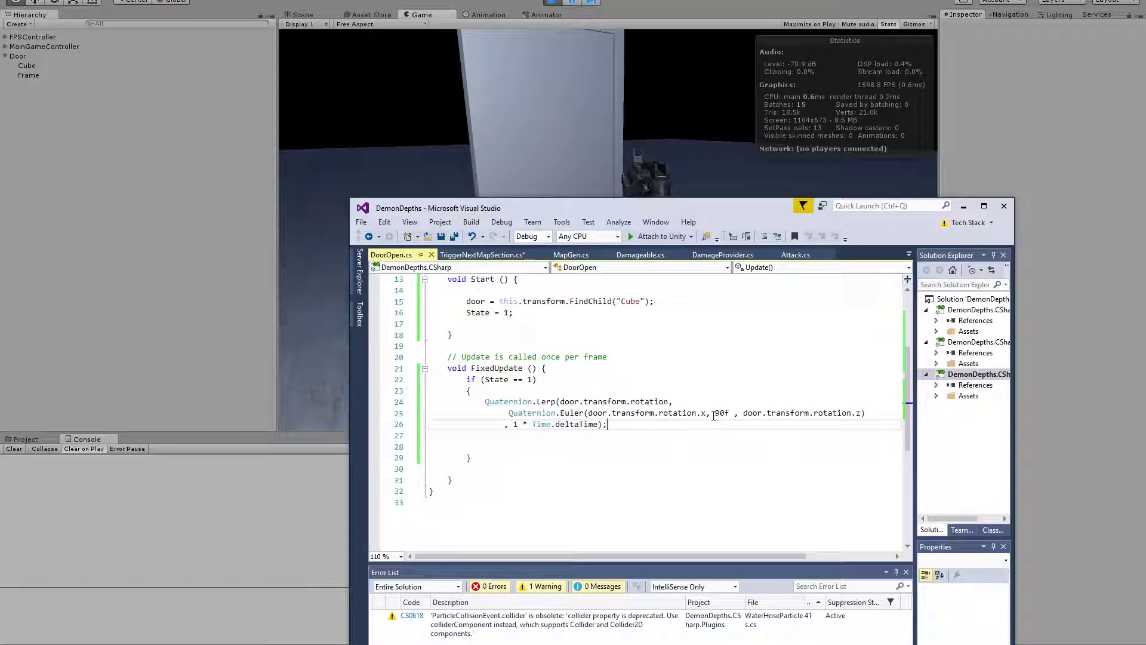
key(alt+Tab)
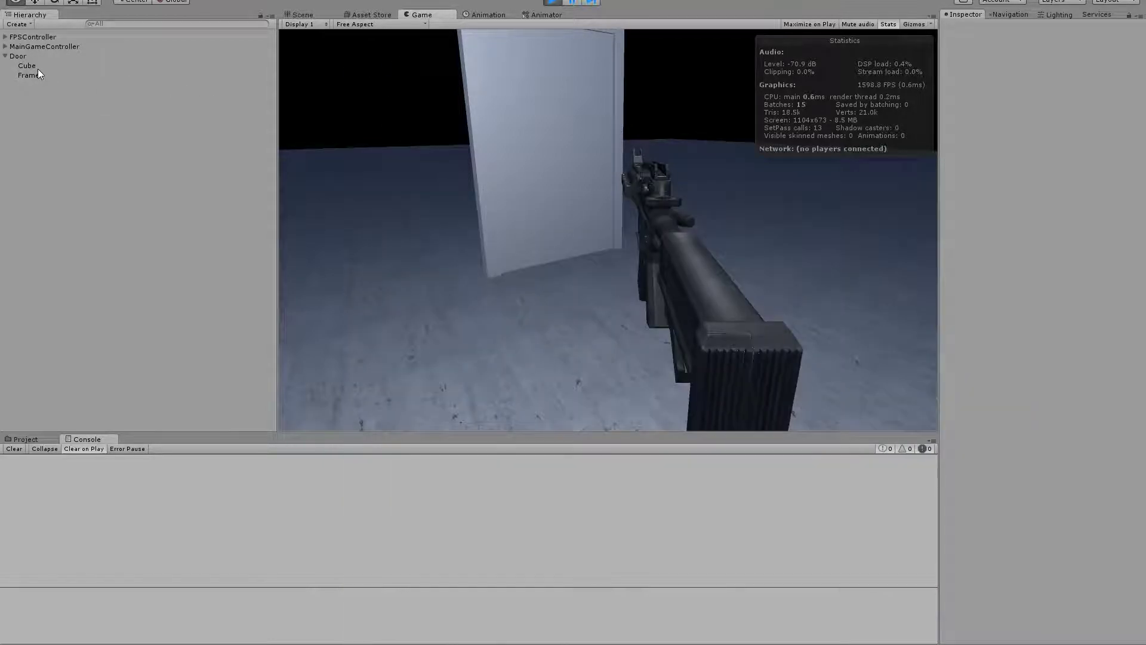
Try rotating the door's Cube about its Y axis in the running game and reset its Y rotation to 0.
click(35, 67)
click(35, 67)
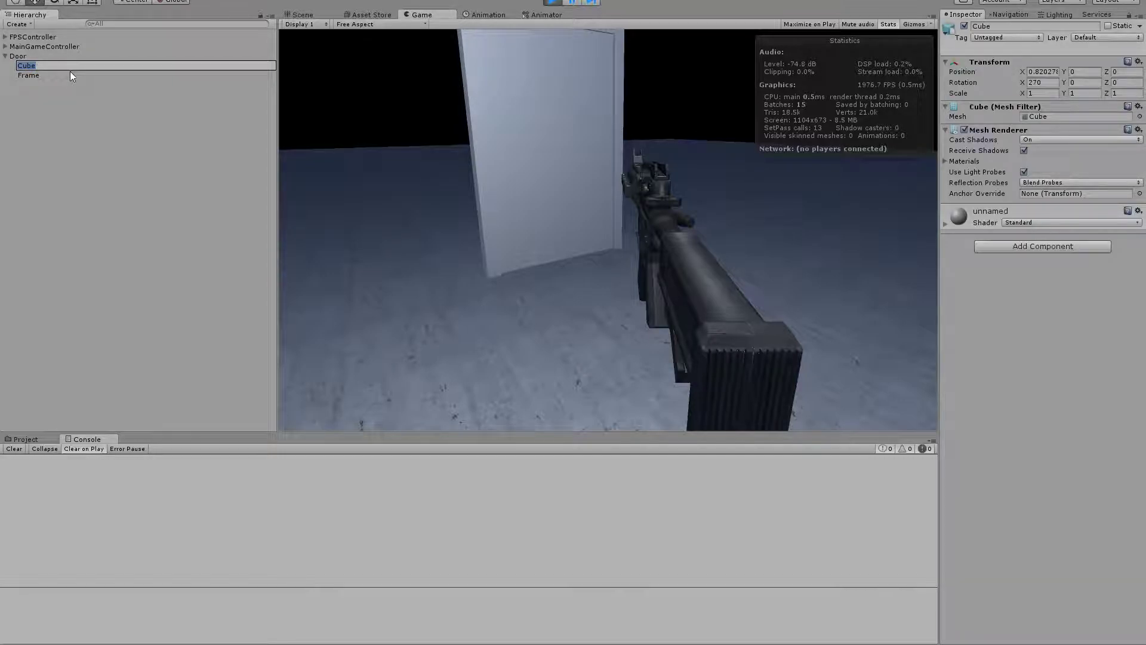
click(103, 145)
click(35, 65)
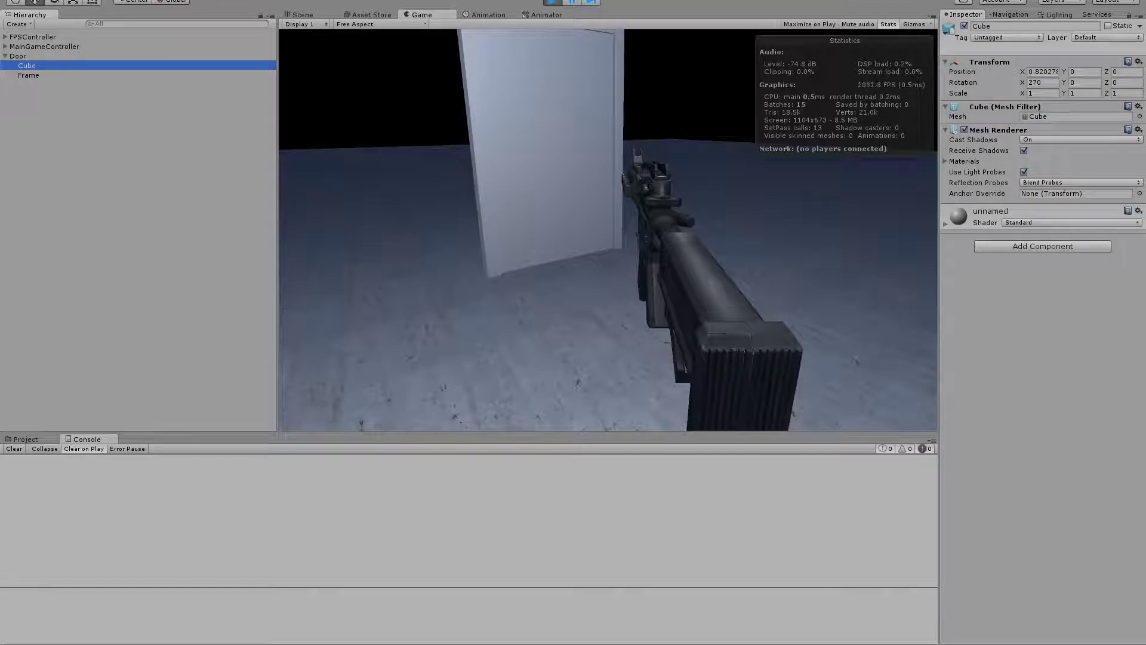
drag(1062, 81, 334, 94)
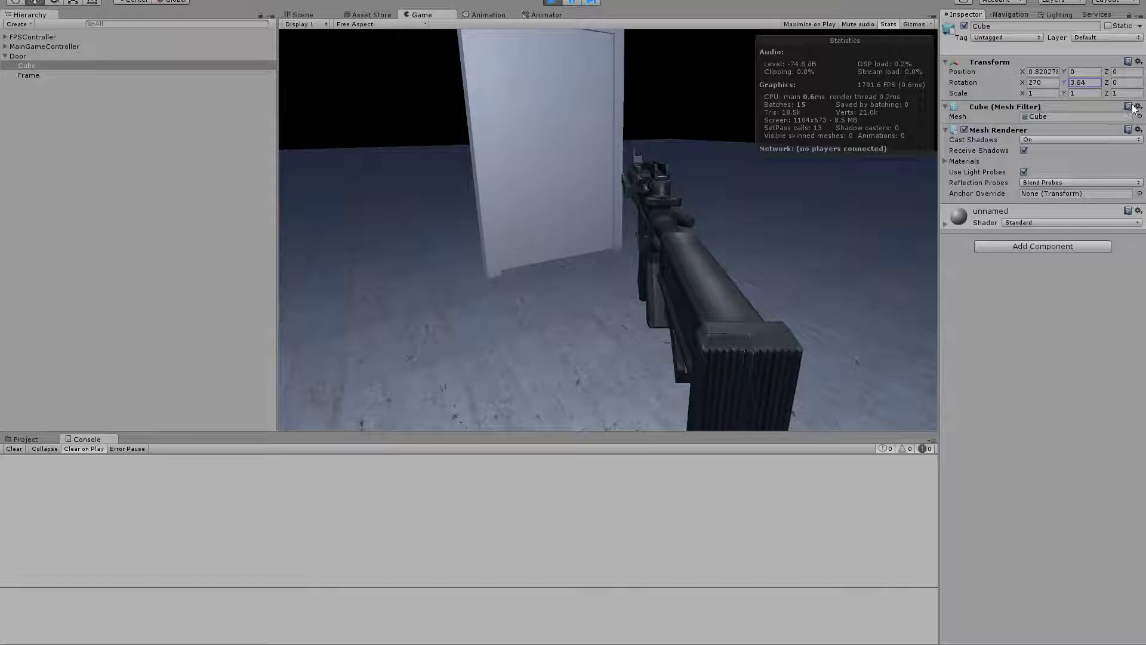
drag(27, 95, 957, 77)
click(1083, 82)
text(0)
key(Tab)
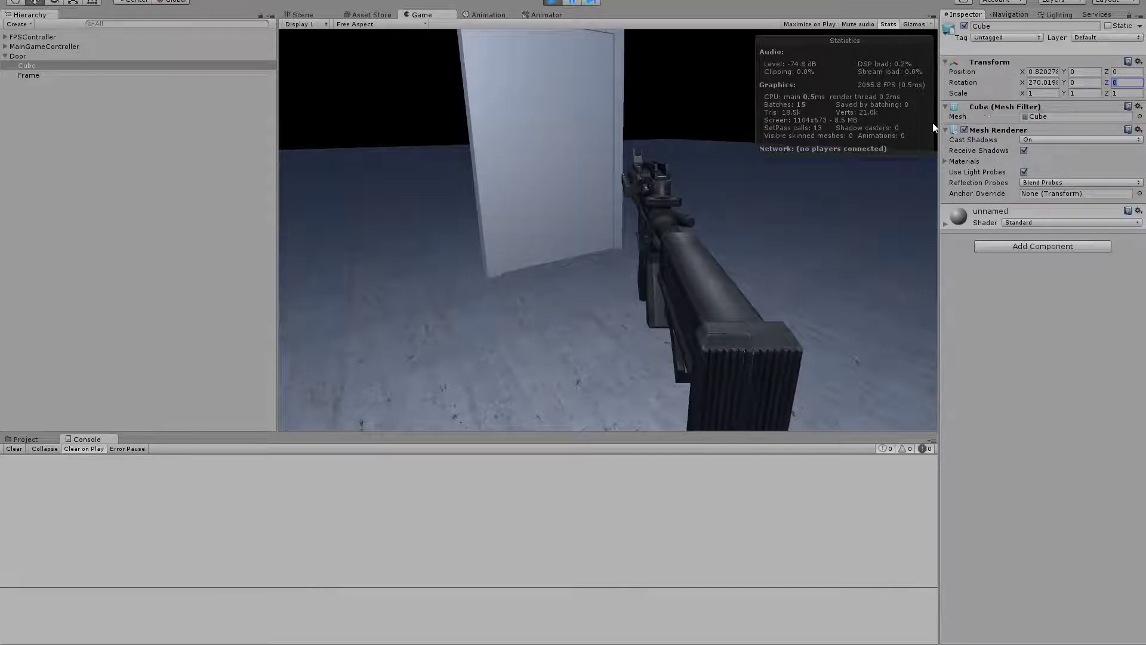
Switch to Visual Studio and change the FixedUpdate method in DoorOpen.cs to Update.
key(alt+Tab)
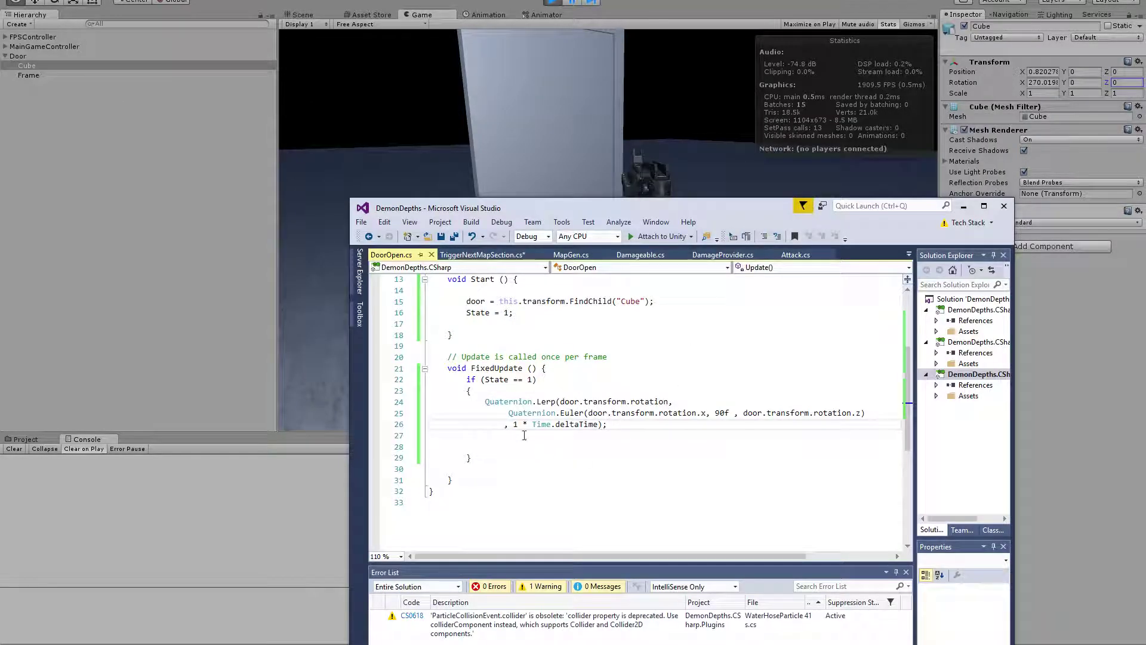
drag(763, 206, 700, 293)
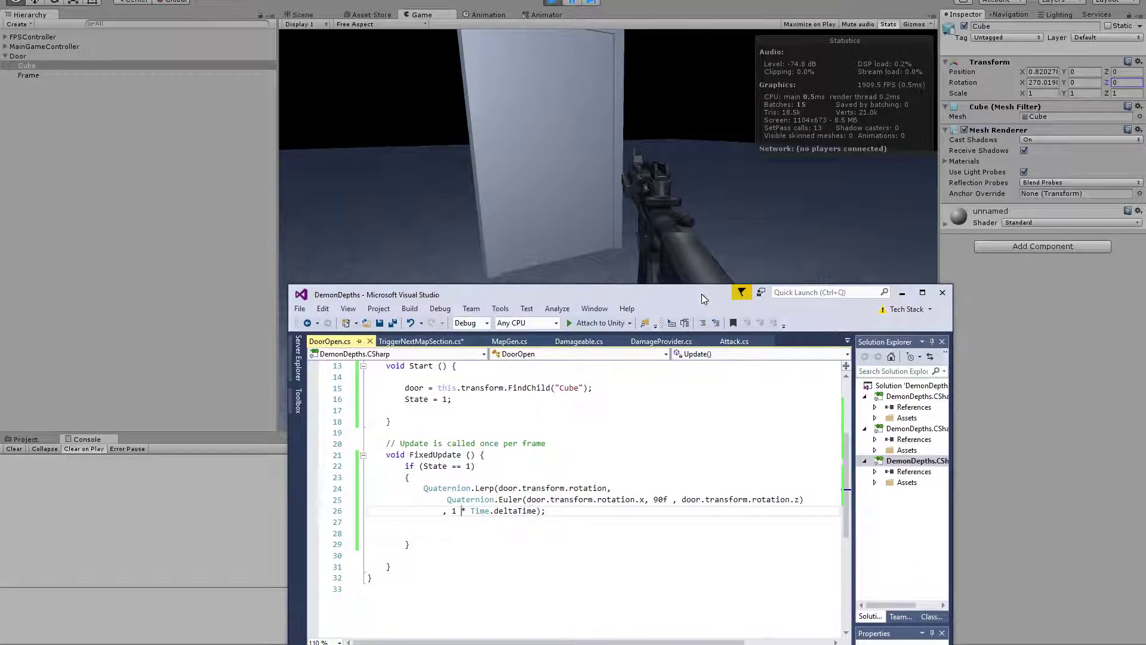
click(470, 499)
scroll(487, 483, up, 3)
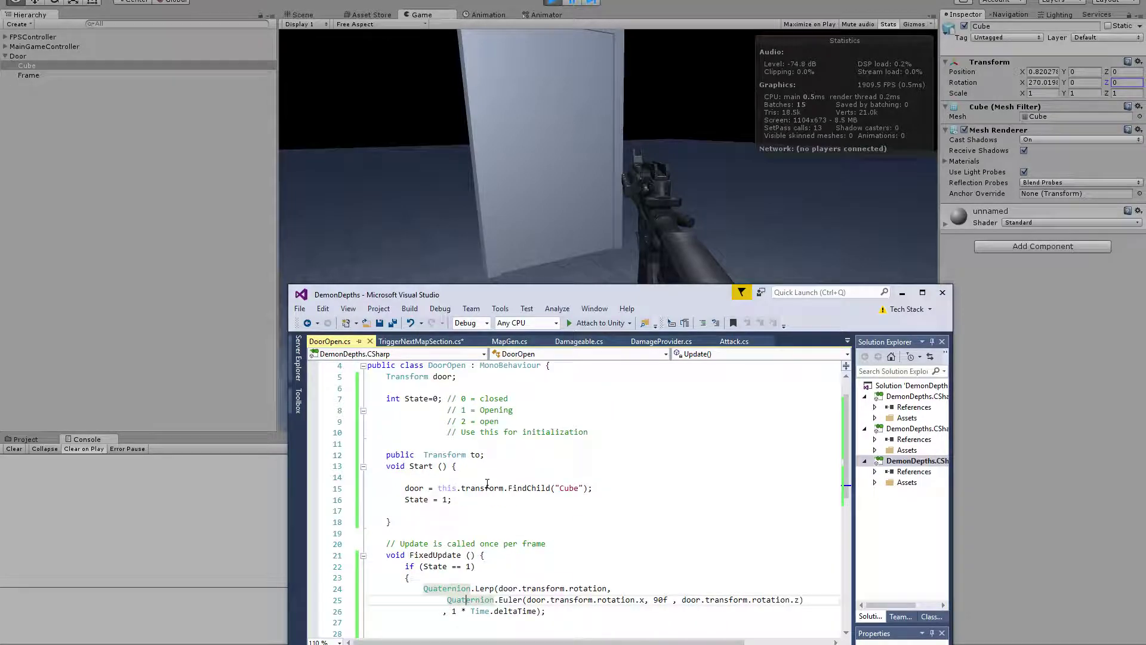
scroll(531, 559, up, 1)
scroll(478, 555, down, 4)
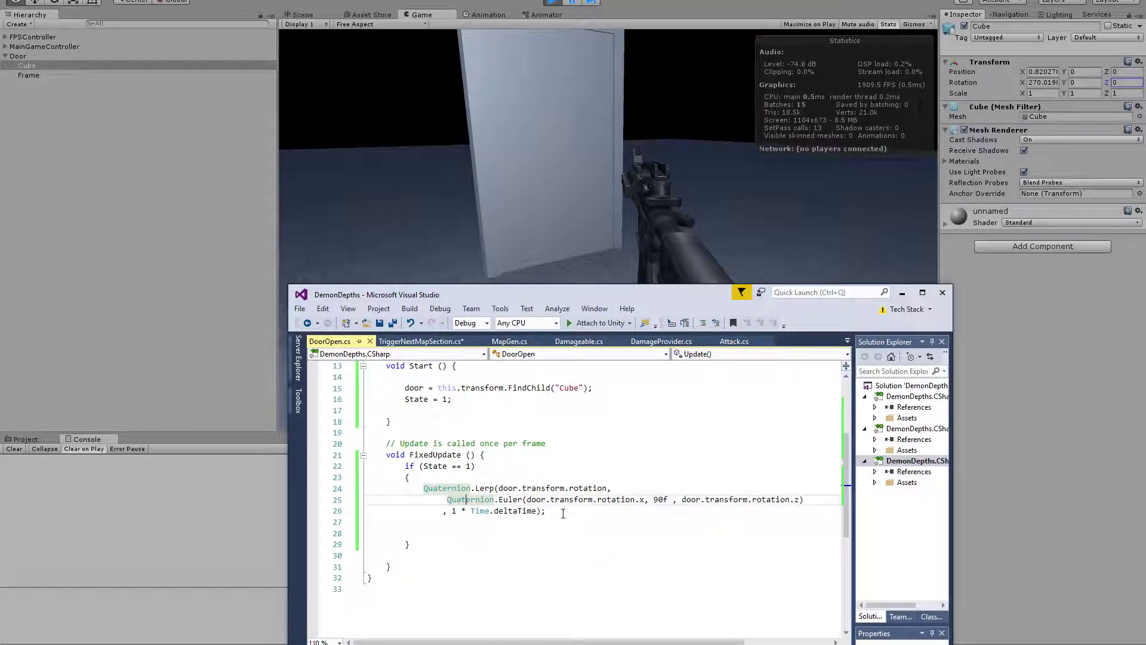
click(563, 512)
click(458, 455)
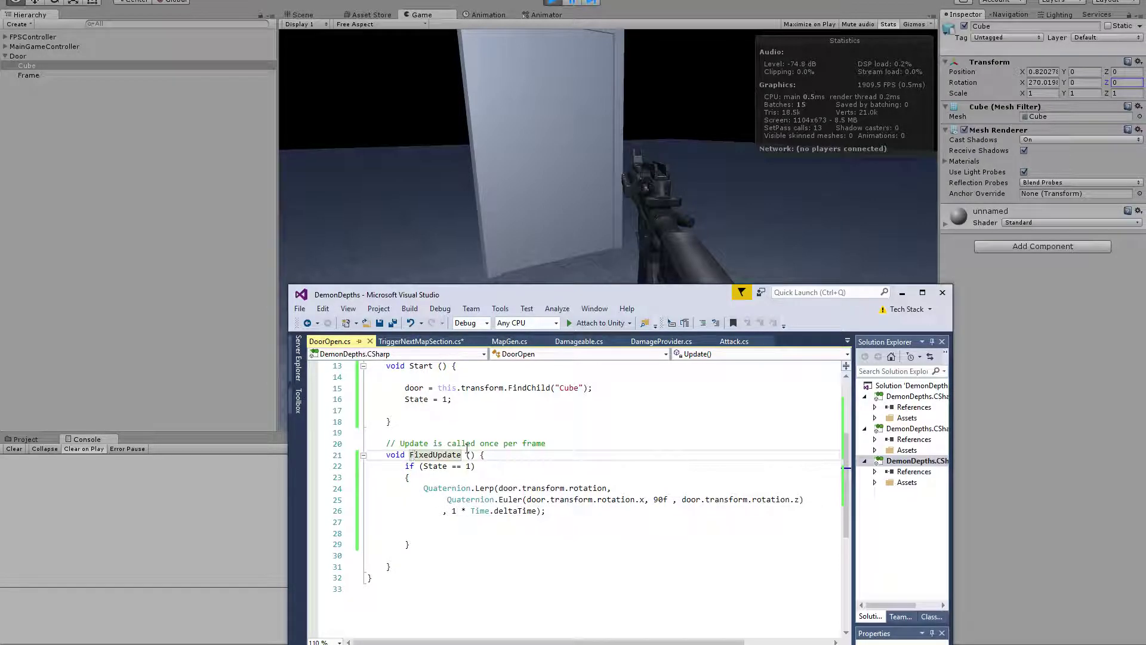
key(shift+Right)
key(shift+Right)
key(shift+Right)
key(shift+Right)
key(shift+Right)
key(BackSpace)
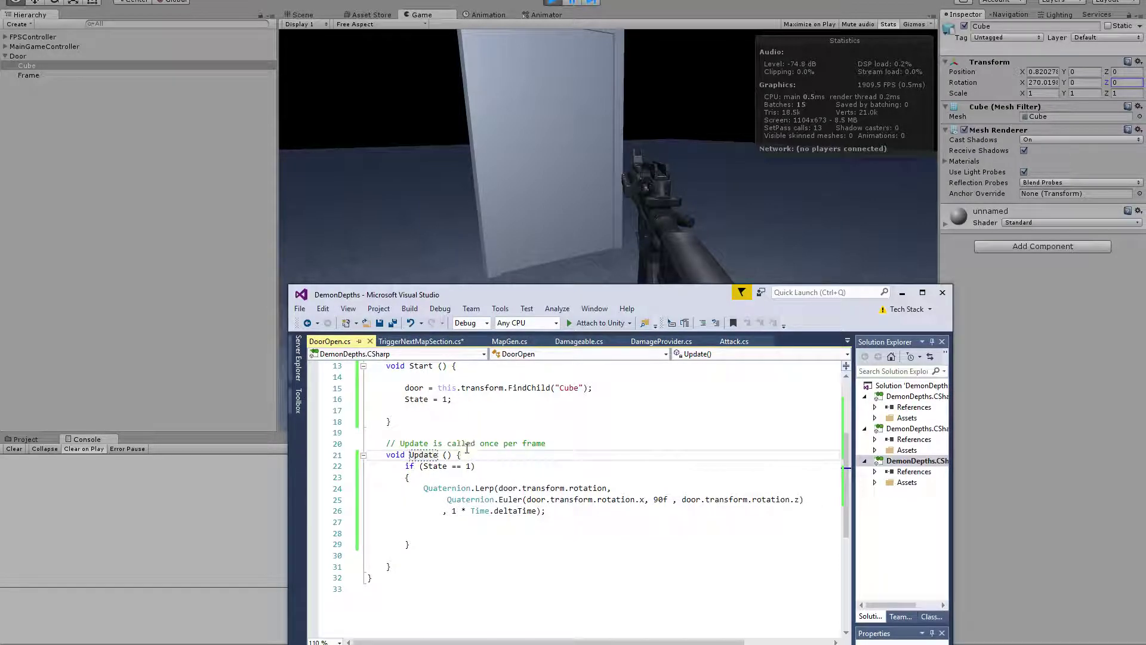
Return to Unity and move around the door in the running game to check whether it opens.
click(608, 202)
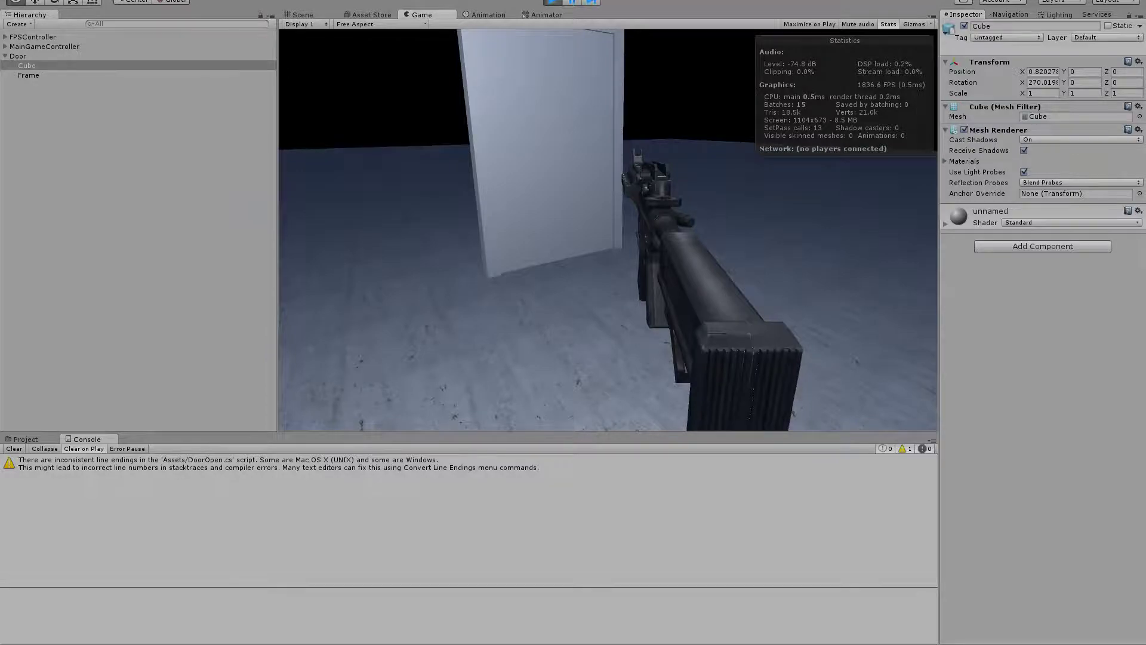
key(alt+Tab)
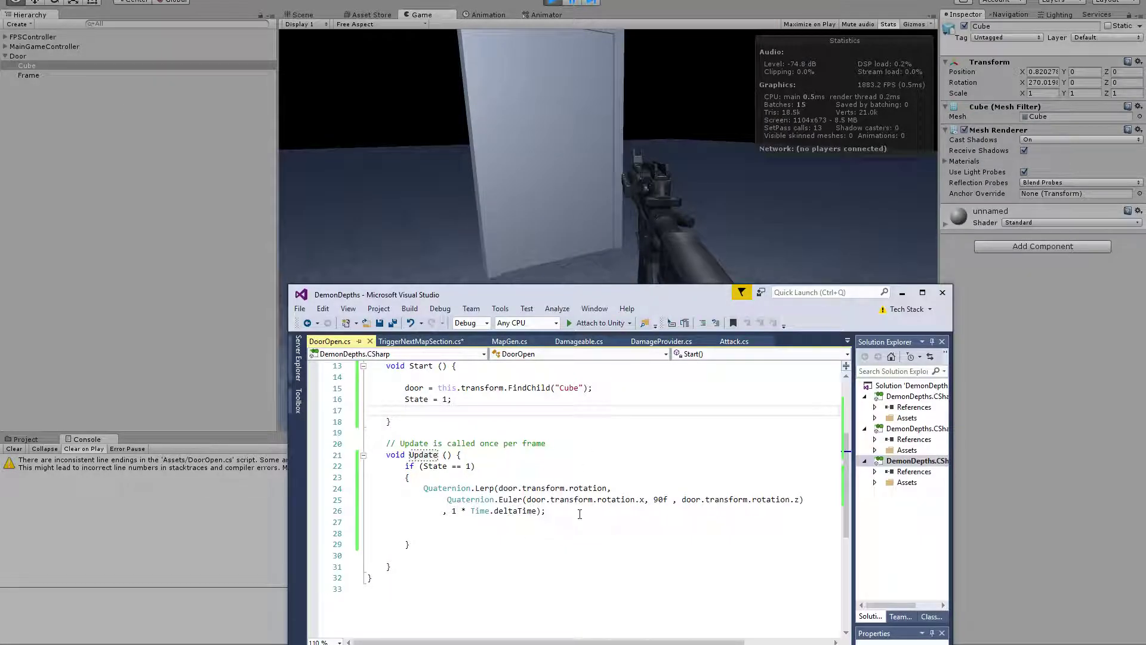
click(592, 182)
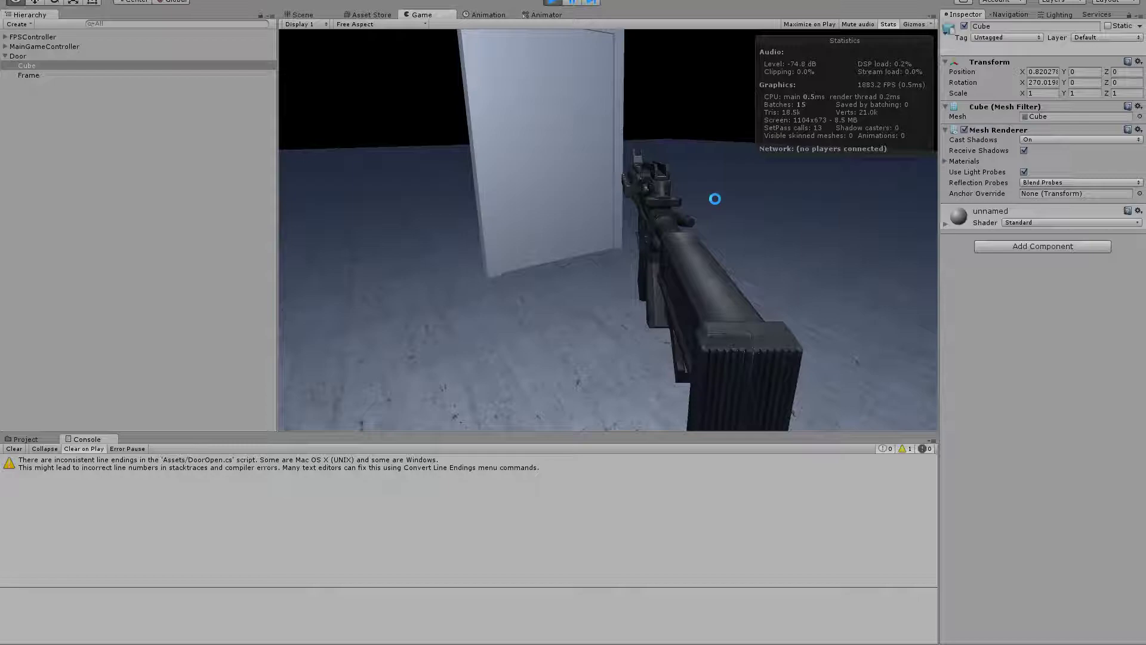
click(715, 199)
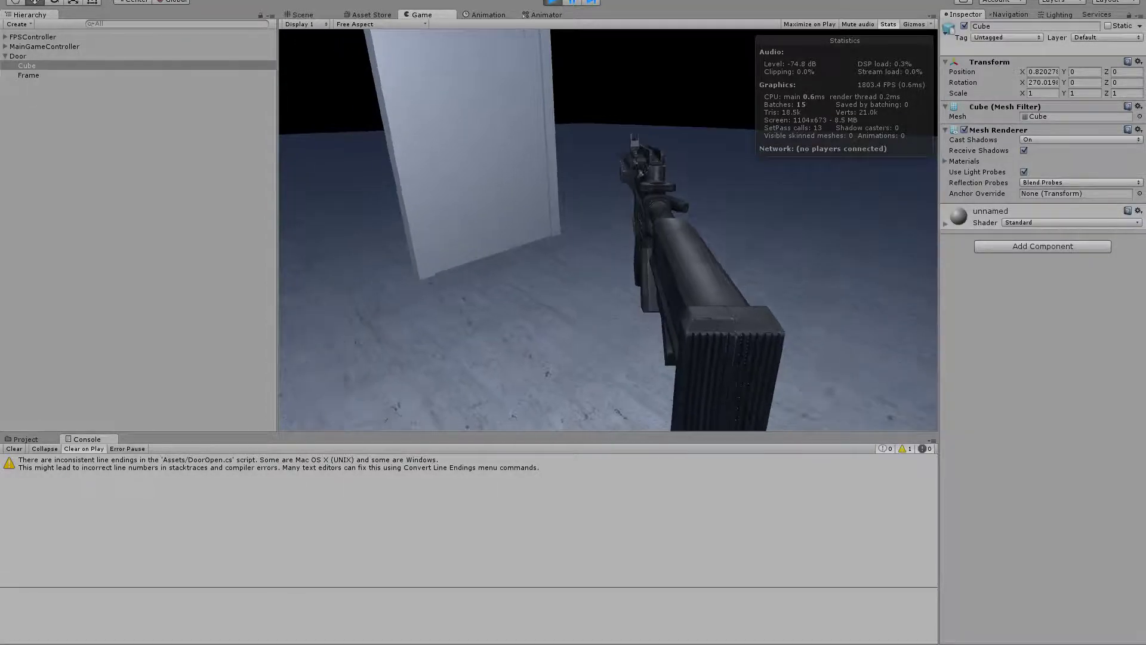
key(a)
key(s)
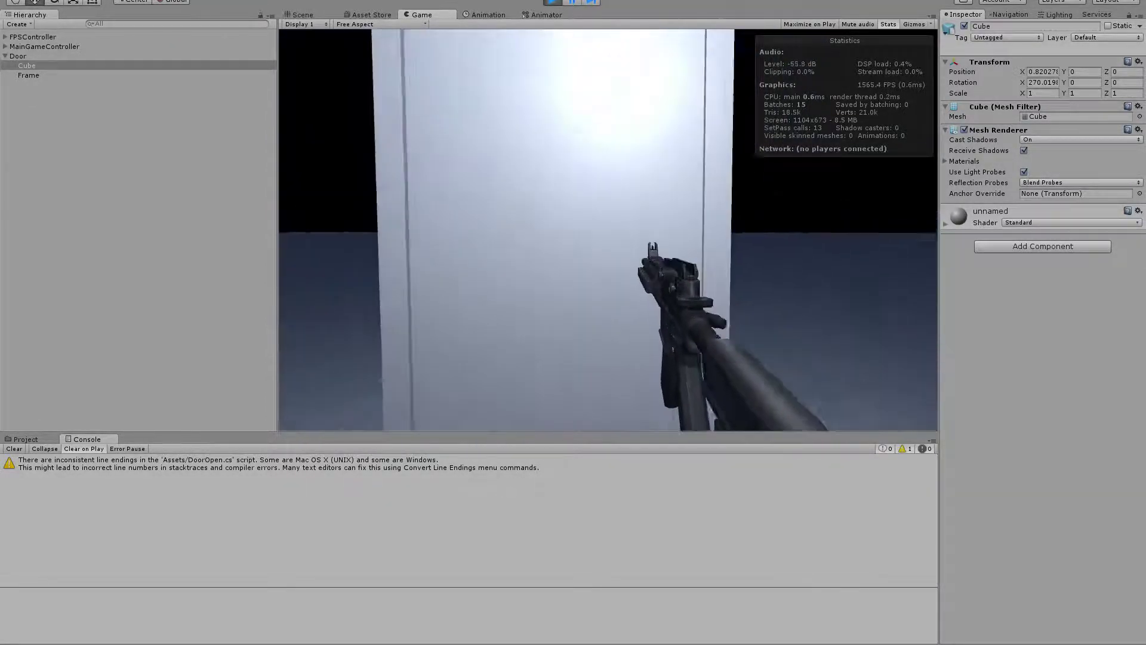
Assign the Quaternion.Lerp result to door.transform.rotation inside the State == 1 block of DoorOpen.cs and save the script.
key(alt+Tab)
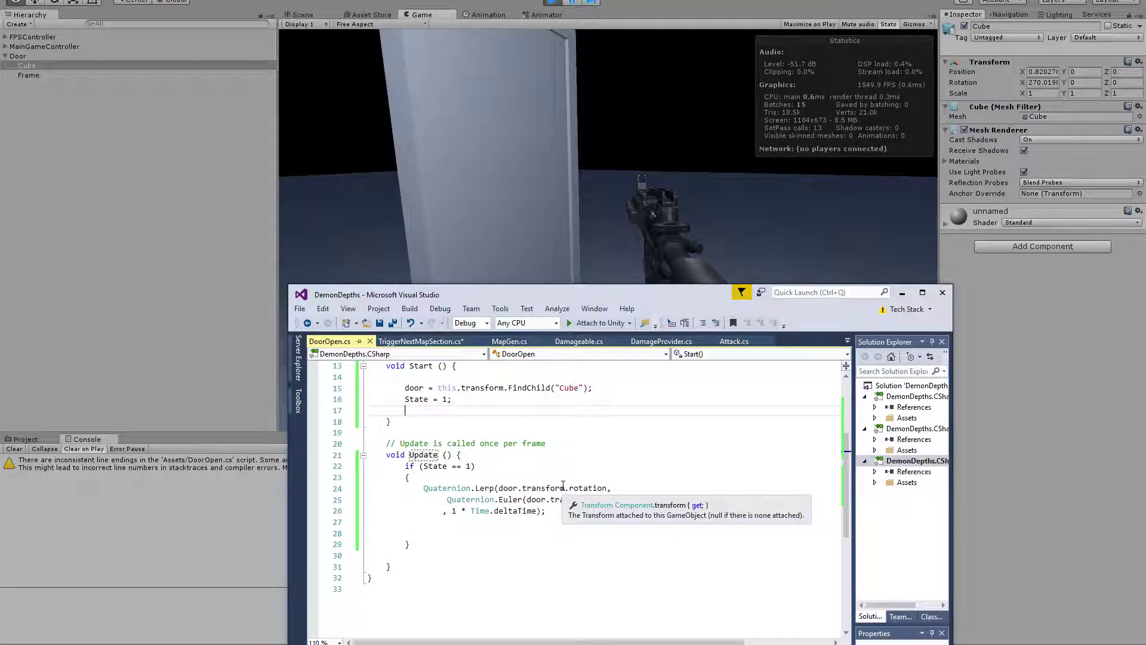
key(alt+Tab)
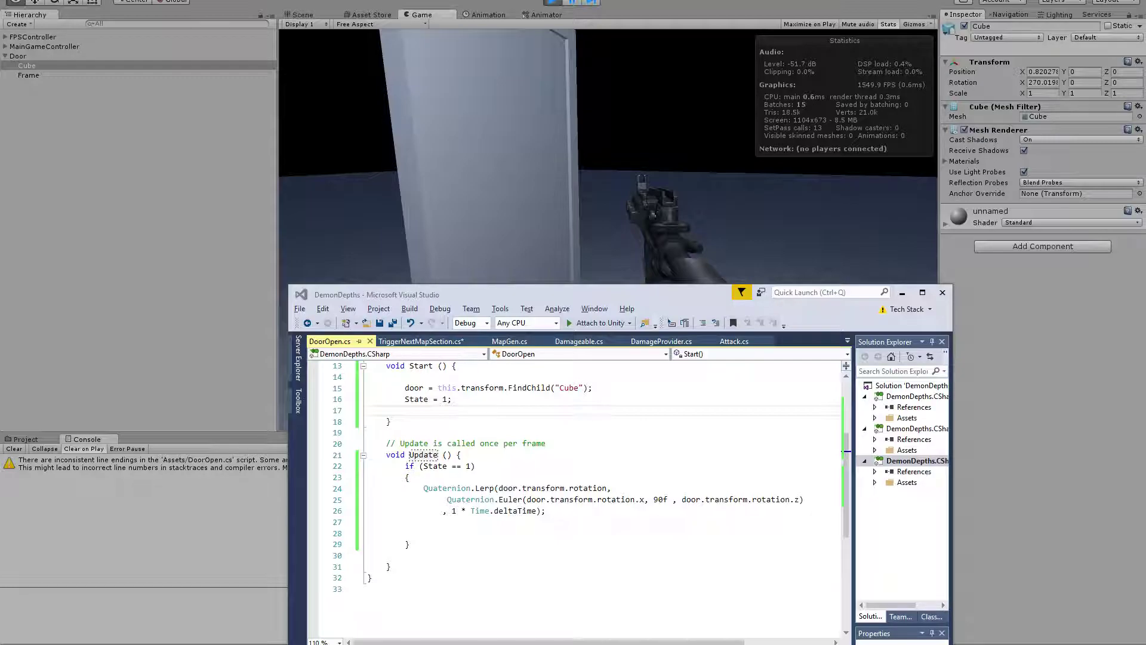
click(415, 490)
text(door.tran)
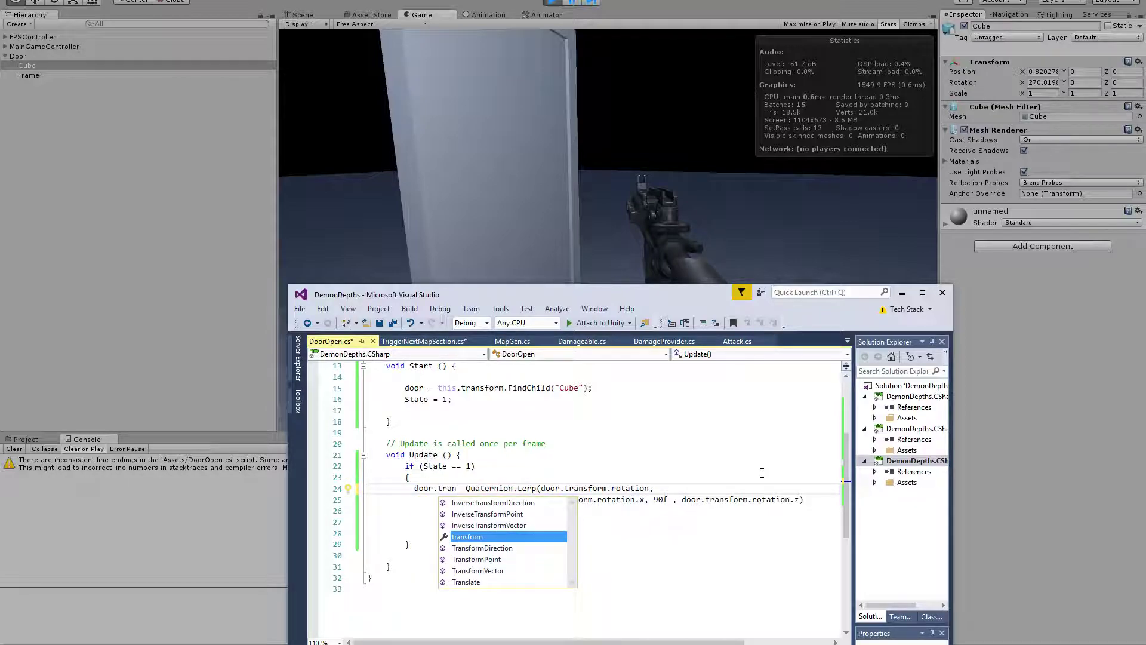
key(Tab)
text(.rotation =)
key(ctrl+s)
Switch to Unity and check the door's rotation in the running game after the script edit.
click(710, 252)
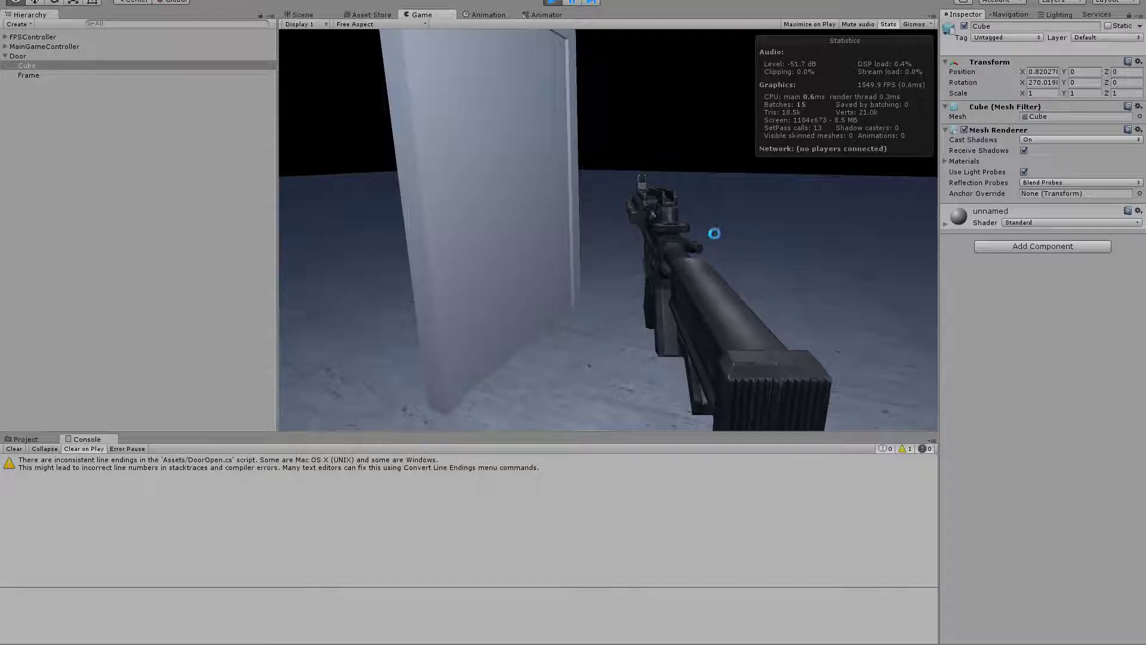
click(652, 227)
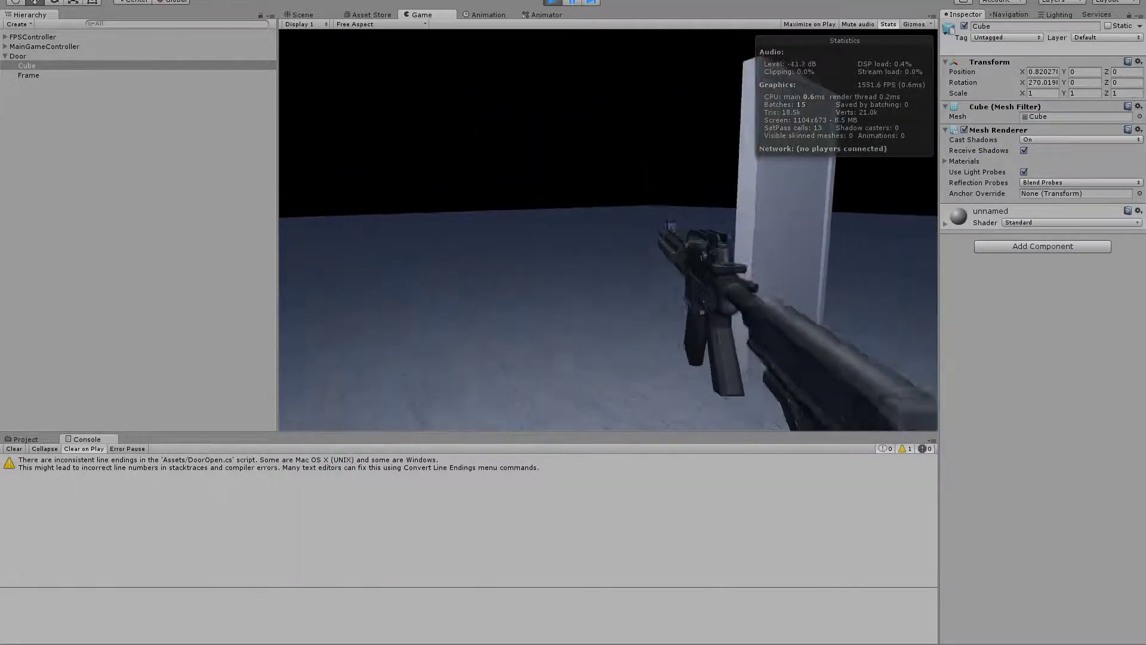
click(609, 230)
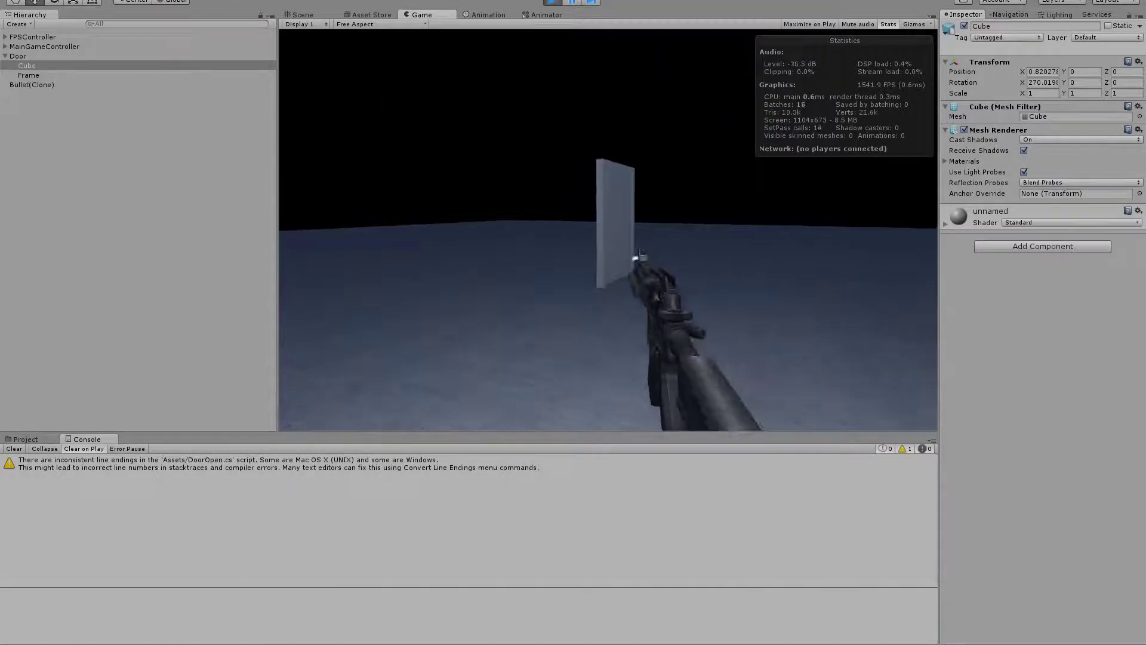
click(608, 229)
Save TriggerNextMapSection.cs in Visual Studio and return to the DoorOpen.cs script.
key(alt+Tab)
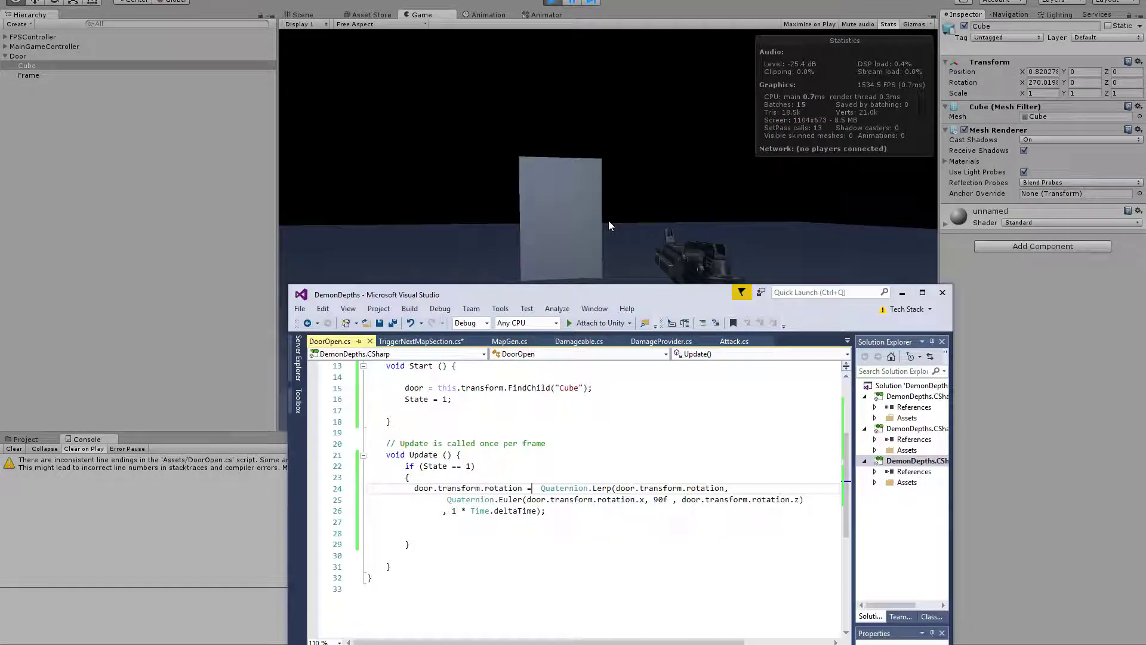
click(418, 341)
key(ctrl+s)
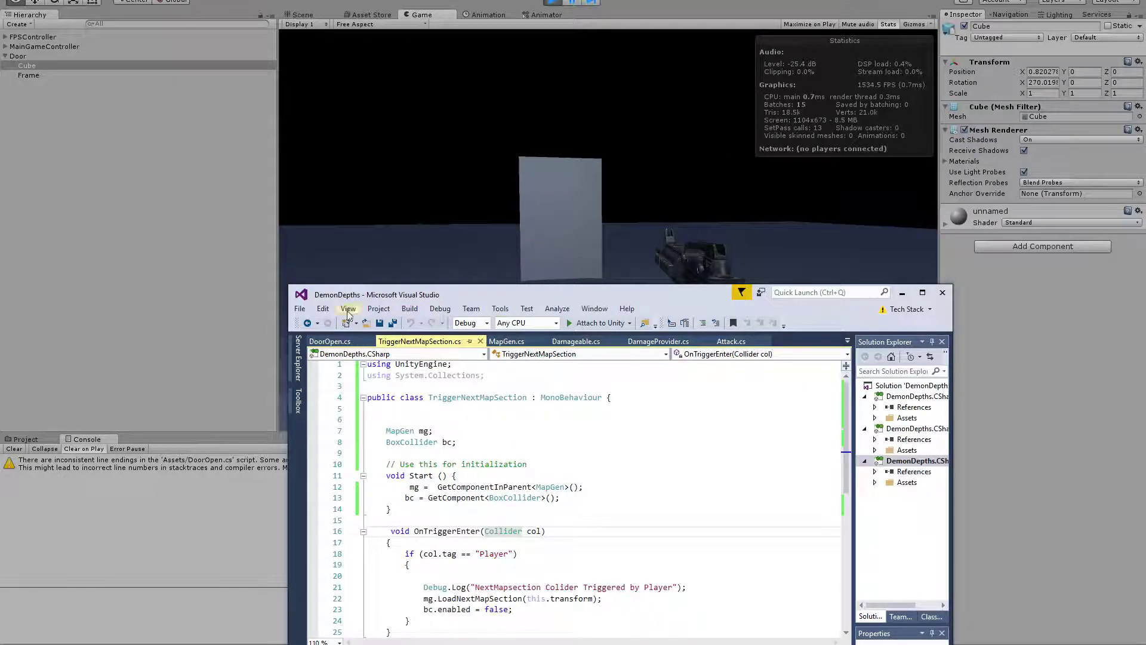
click(346, 343)
Return to Unity, walk up to the door to inspect its opening rotation, and exit play mode.
click(617, 257)
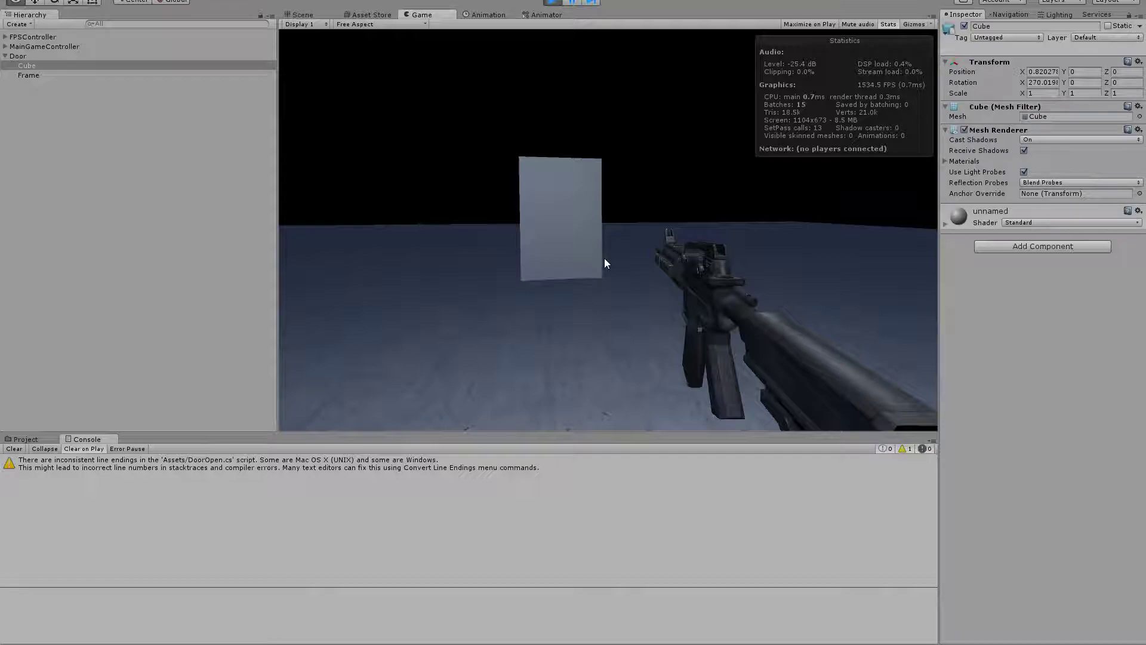
click(605, 259)
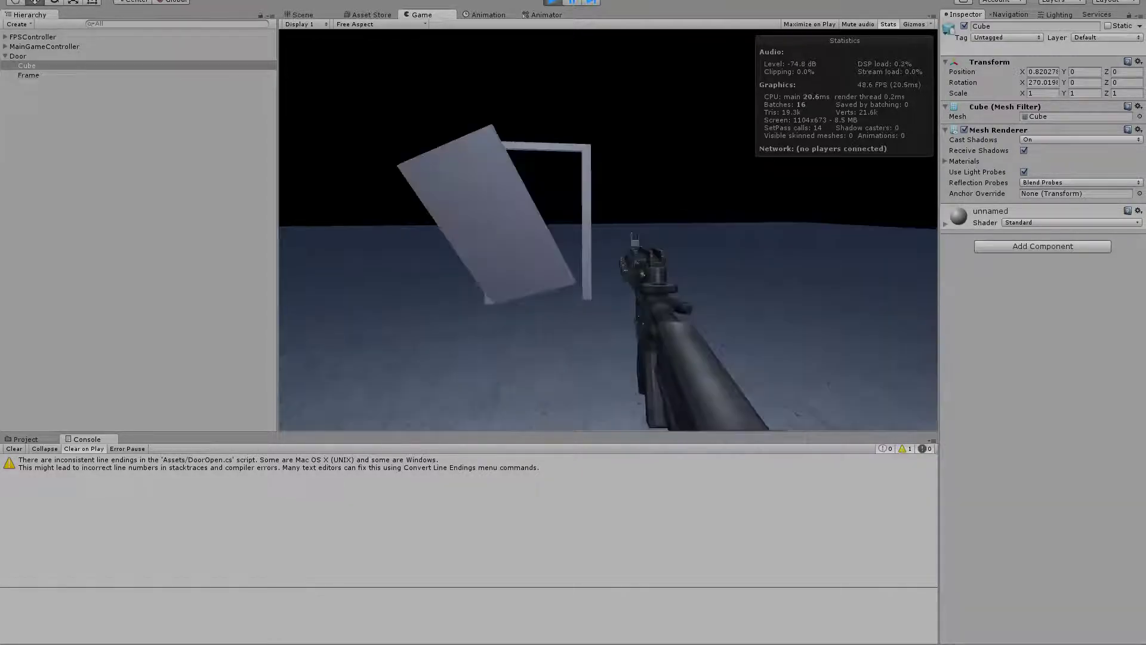
key(w)
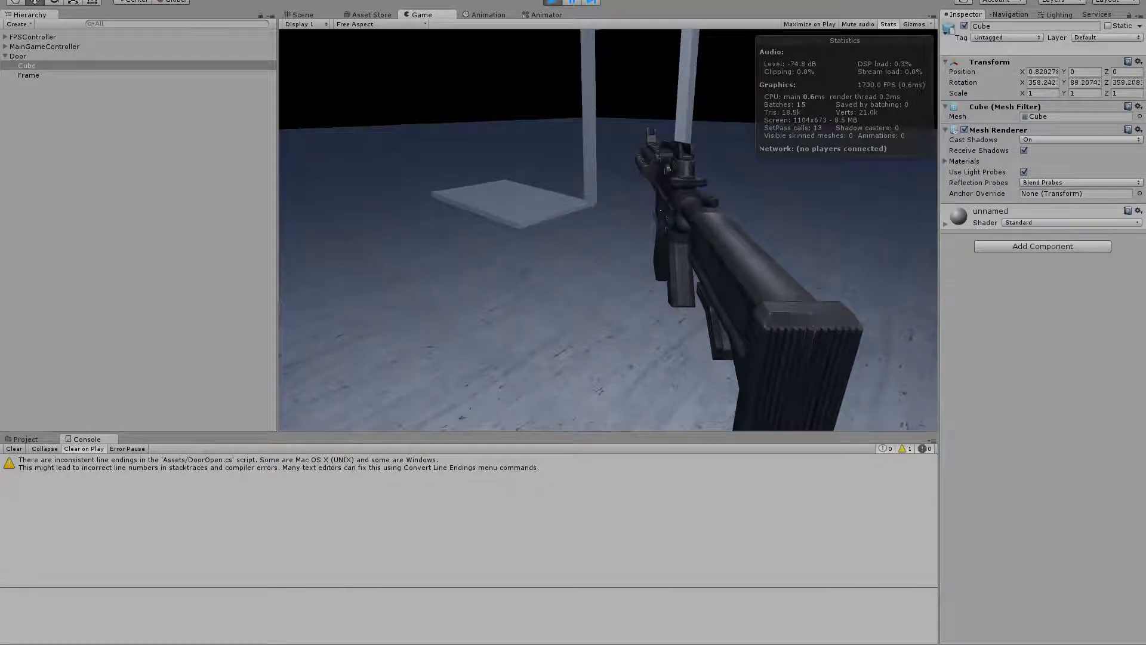
key(w)
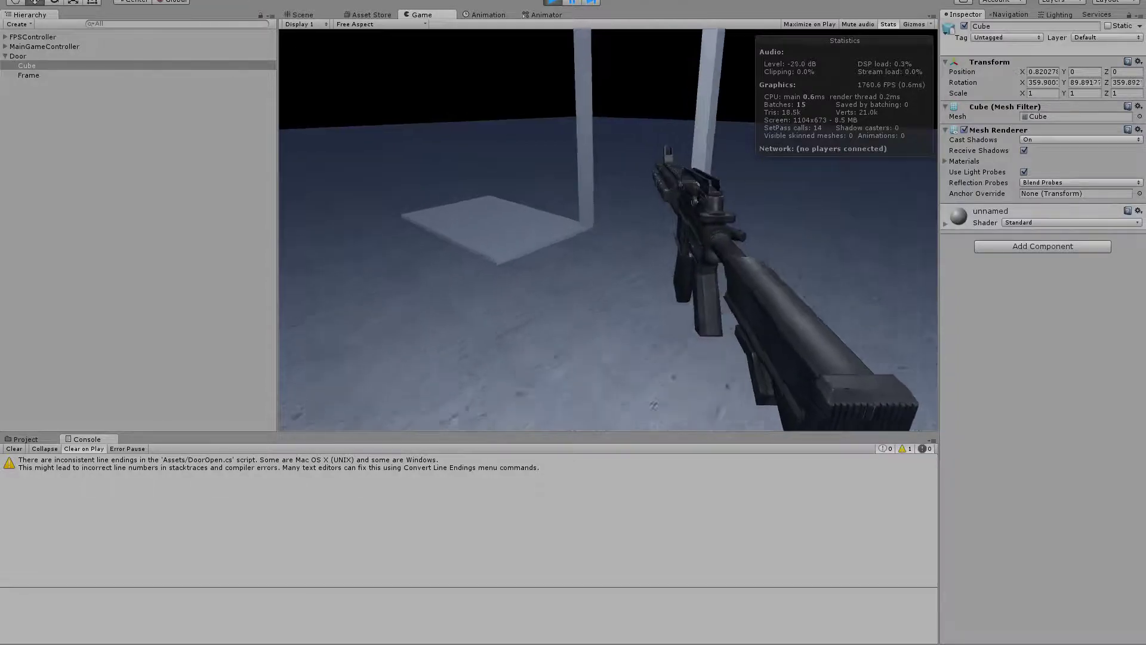
key(s)
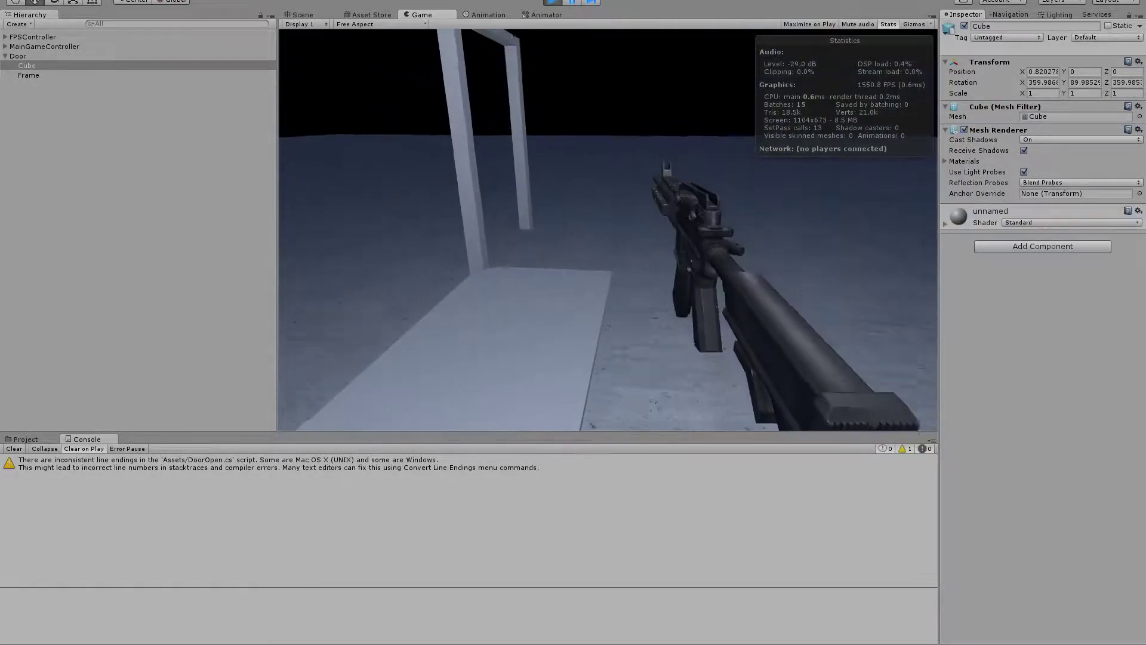
click(608, 230)
key(ctrl+p)
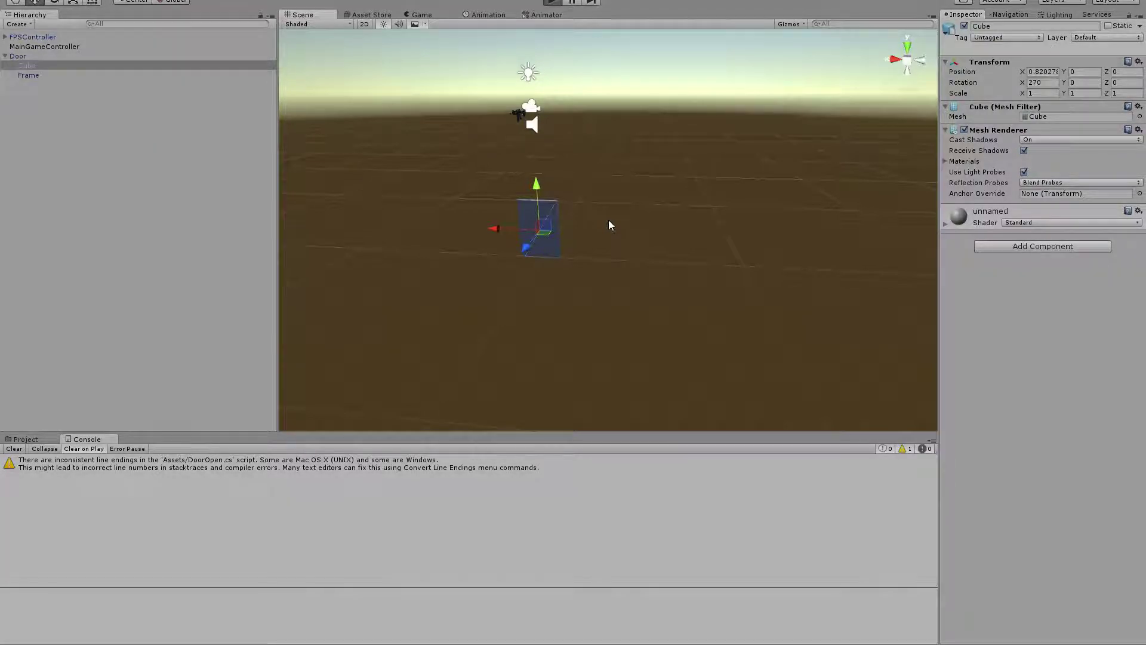
Run the game again to recheck the door's motion, and go back to DoorOpen.cs in Visual Studio.
key(ctrl+p)
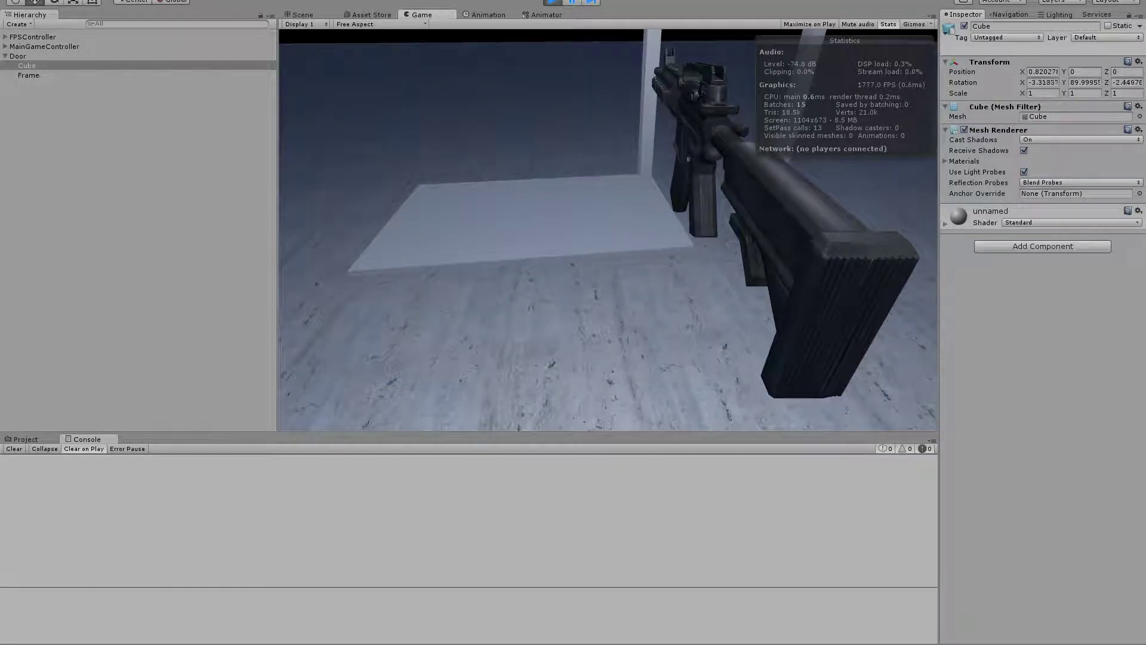
key(ctrl+p)
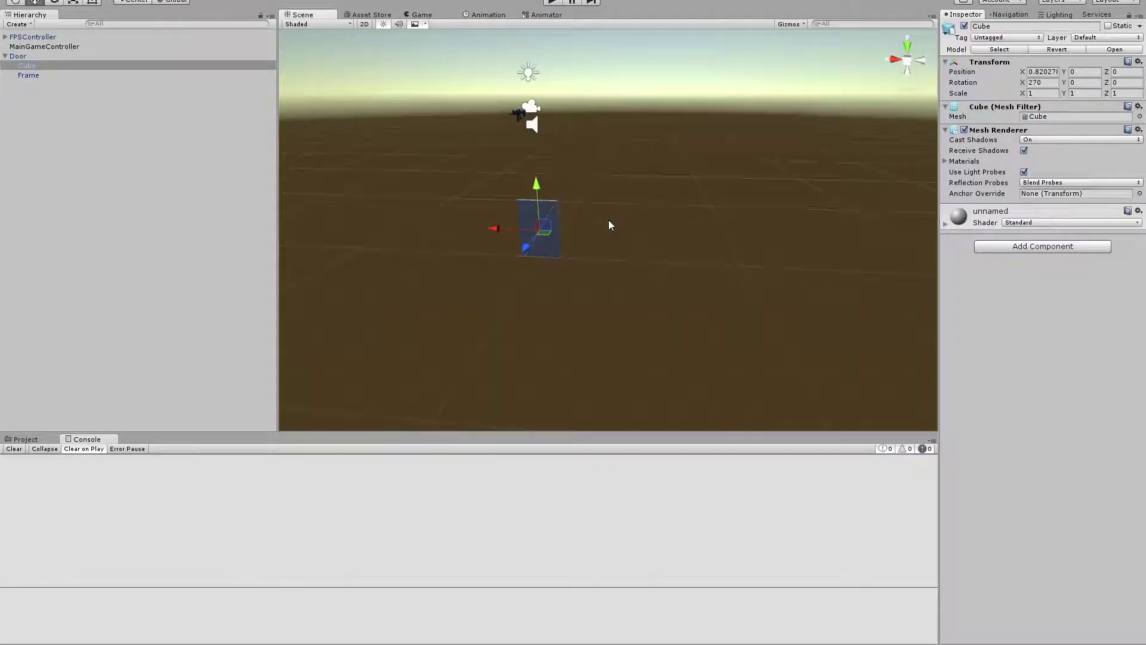
key(alt+Tab)
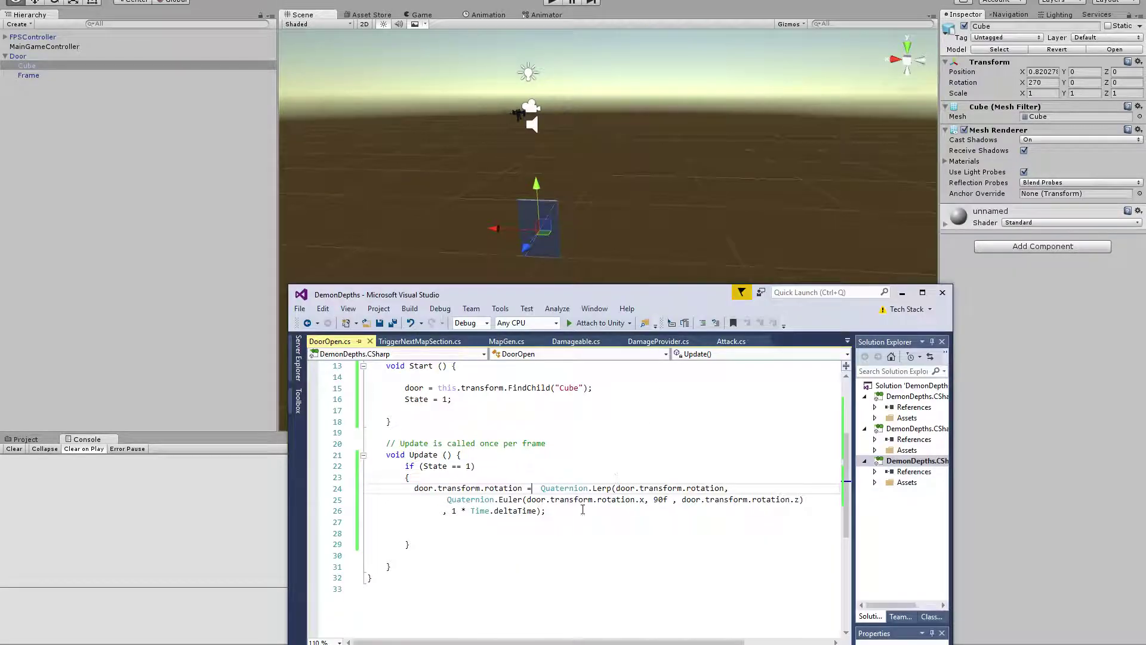
Replace rotation.x with eulerAngles.x in the first argument of the Quaternion.Euler call in Update.
click(643, 492)
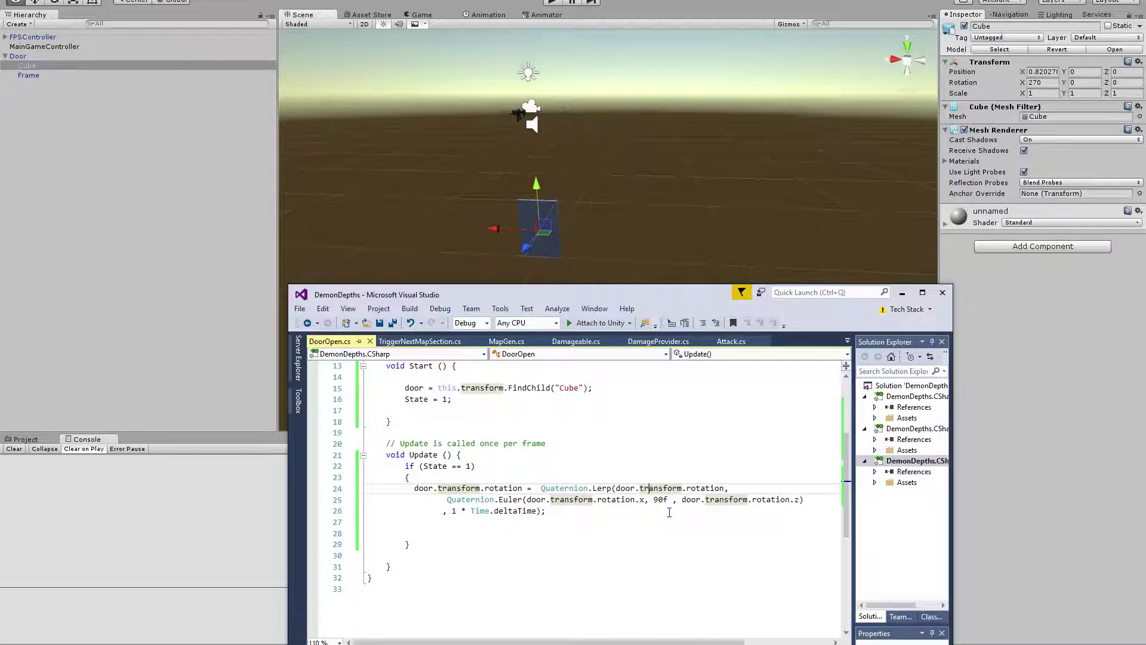
click(594, 500)
text(.eulerAngles.x  )
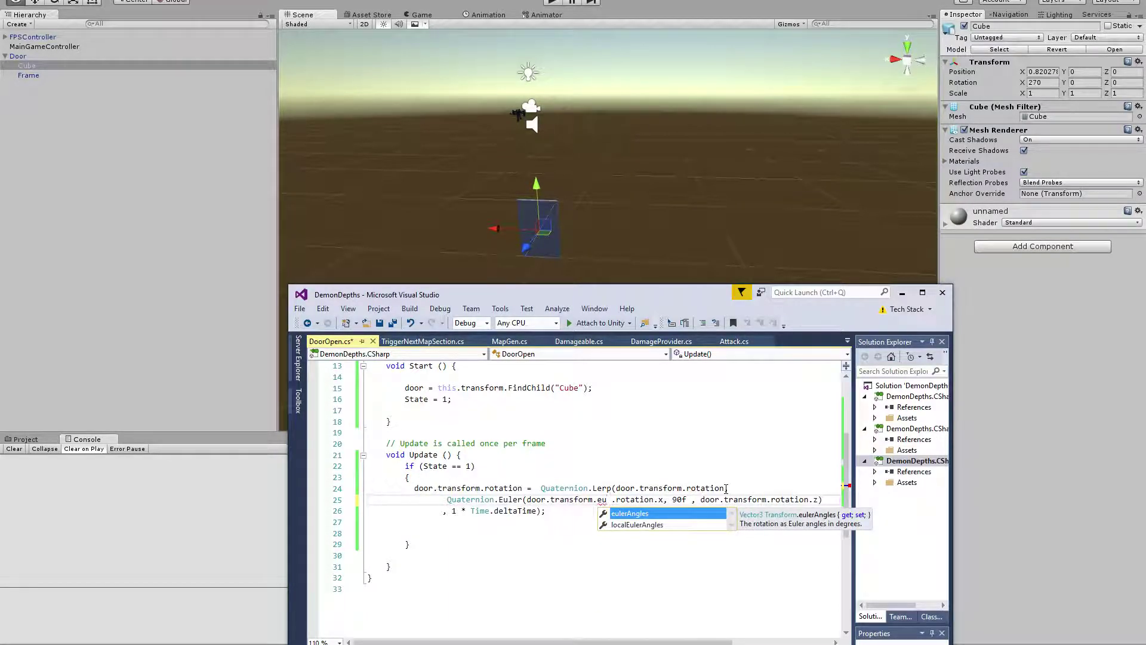
text(.rotation.)
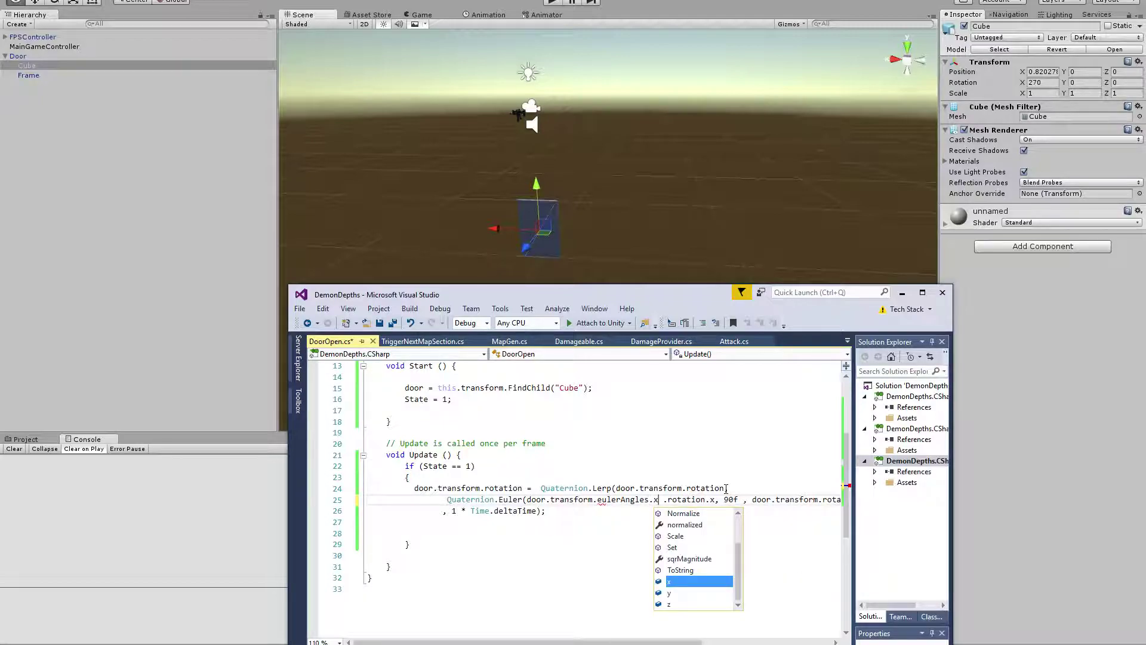
text(x,)
key(shift+Right)
key(shift+Right)
key(shift+Right)
key(shift+Right)
key(shift+Right)
key(shift+Right)
key(shift+Right)
key(shift+Right)
key(shift+Right)
key(shift+Right)
key(shift+Right)
key(shift+Right)
key(Delete)
key(shift+Left)
key(shift+Left)
key(shift+Left)
key(shift+Left)
key(shift+Left)
key(shift+Left)
key(shift+Left)
key(shift+Left)
key(shift+Left)
key(shift+Left)
key(shift+Left)
key(shift+Left)
key(shift+Left)
key(shift+Left)
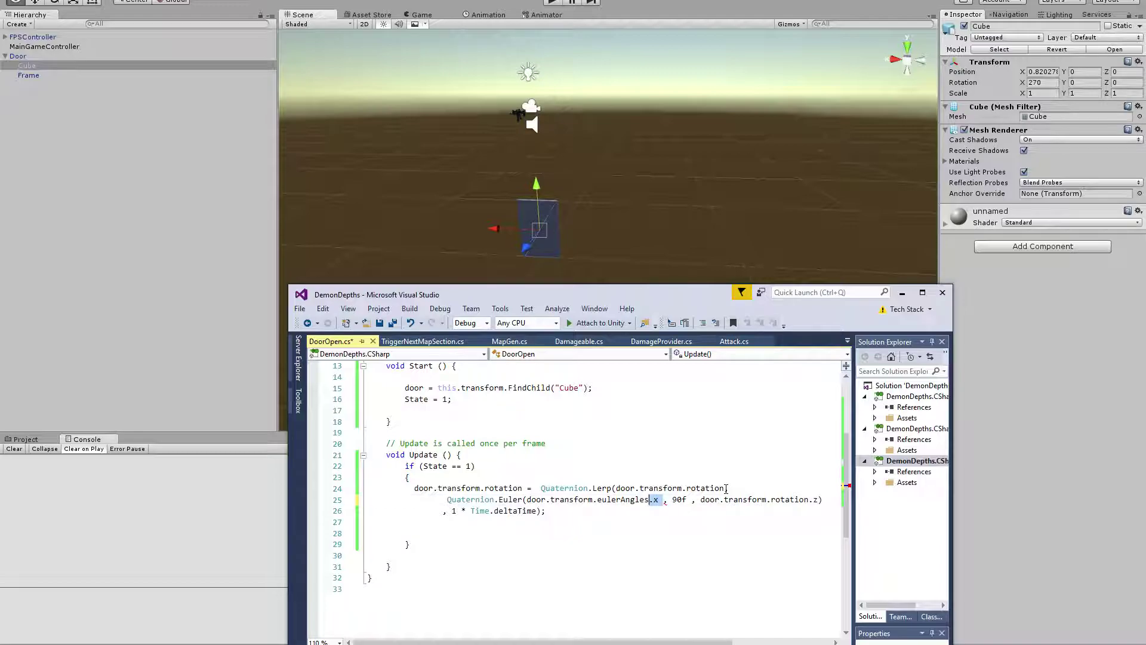
key(Right)
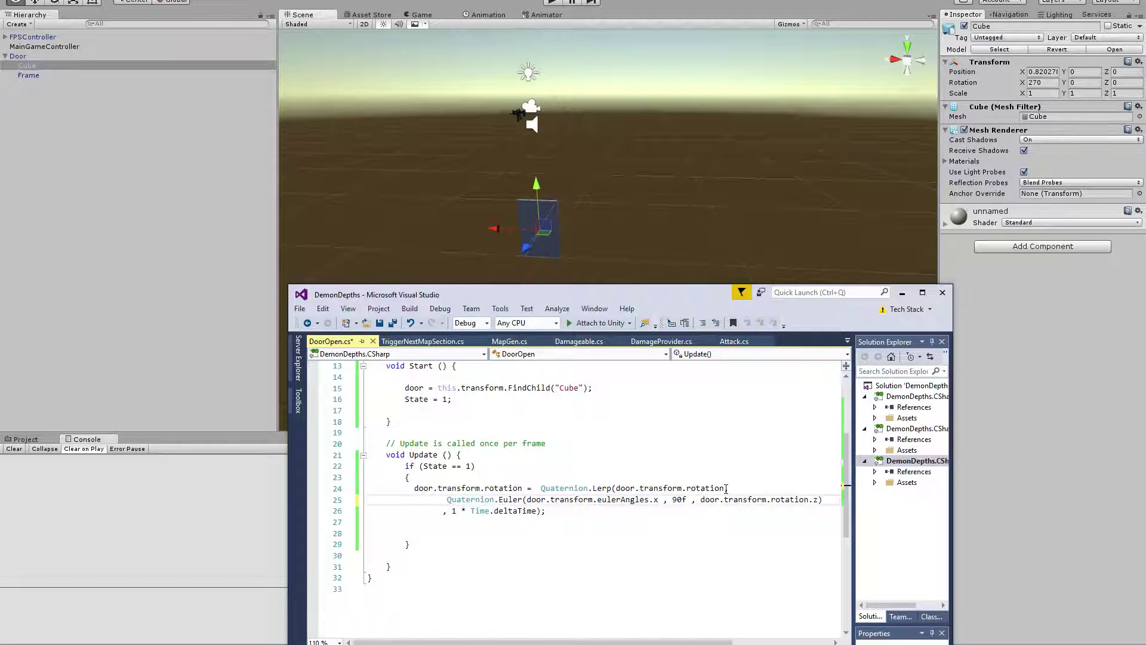
Copy eulerAngles over rotation in the Quaternion.Euler call's z argument and save DoorOpen.cs.
key(ctrl+shift+Left)
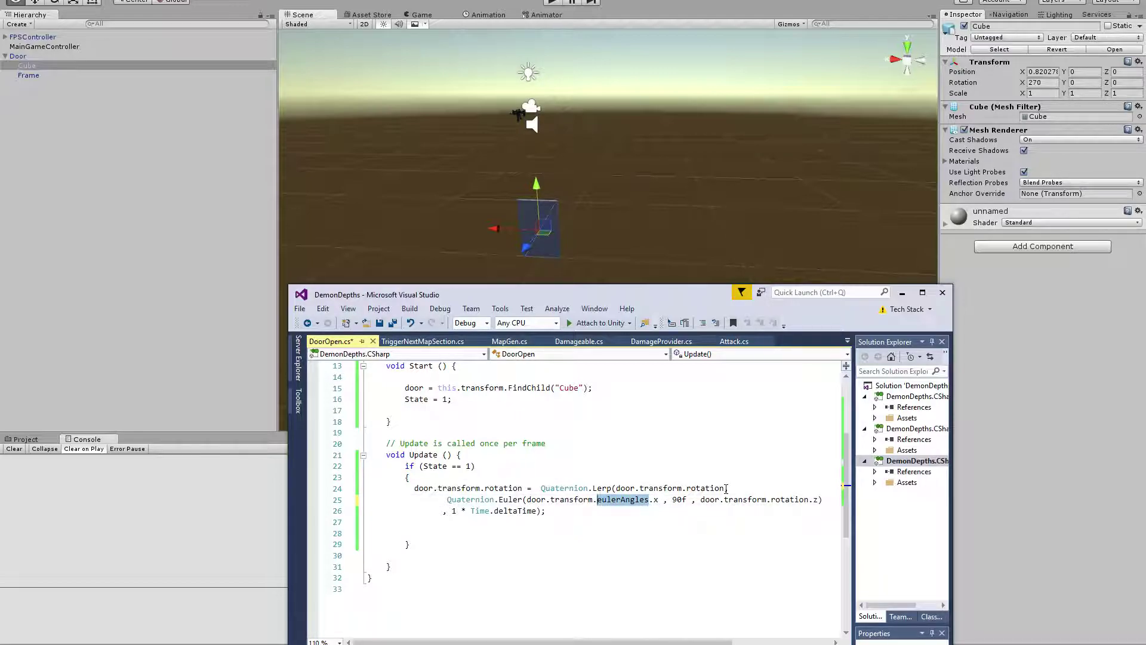
key(ctrl+c)
double_click(787, 499)
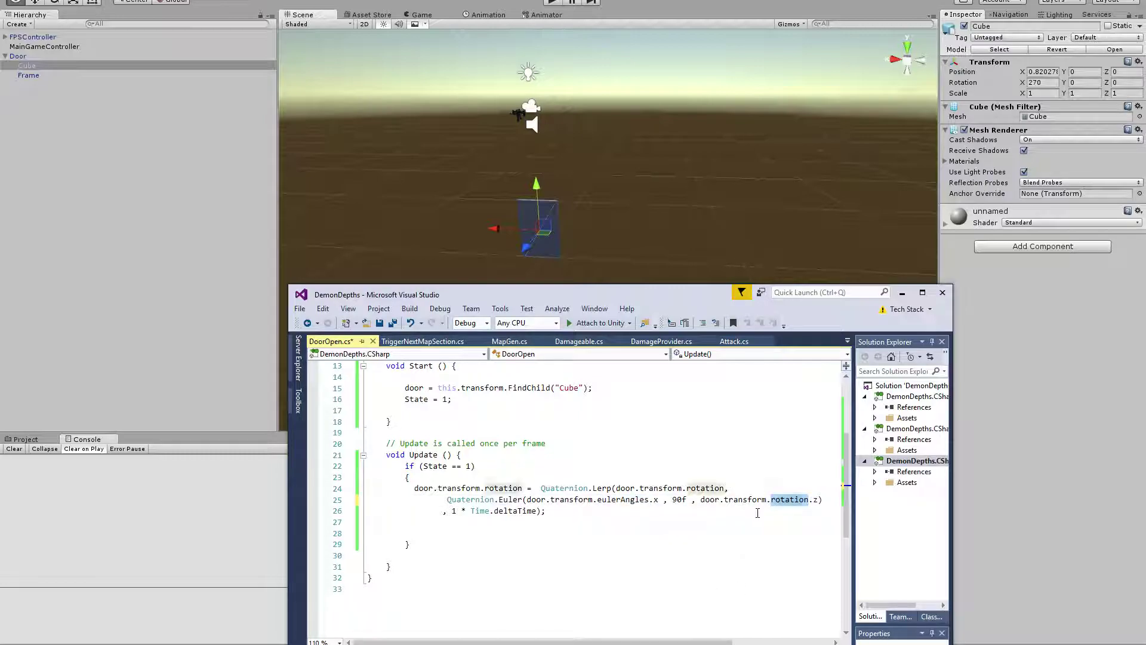
key(ctrl+v)
key(ctrl+s)
key(Down)
key(Down)
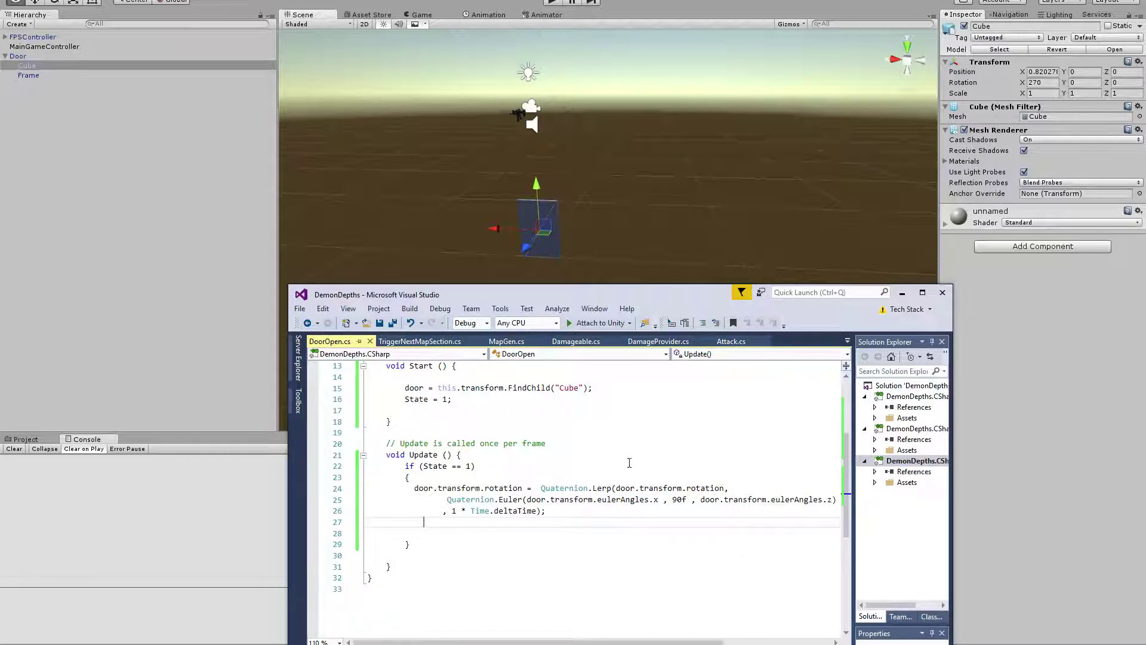
Switch to Unity, run the game to watch the door swing open, and return to DoorOpen.cs in Visual Studio.
click(548, 24)
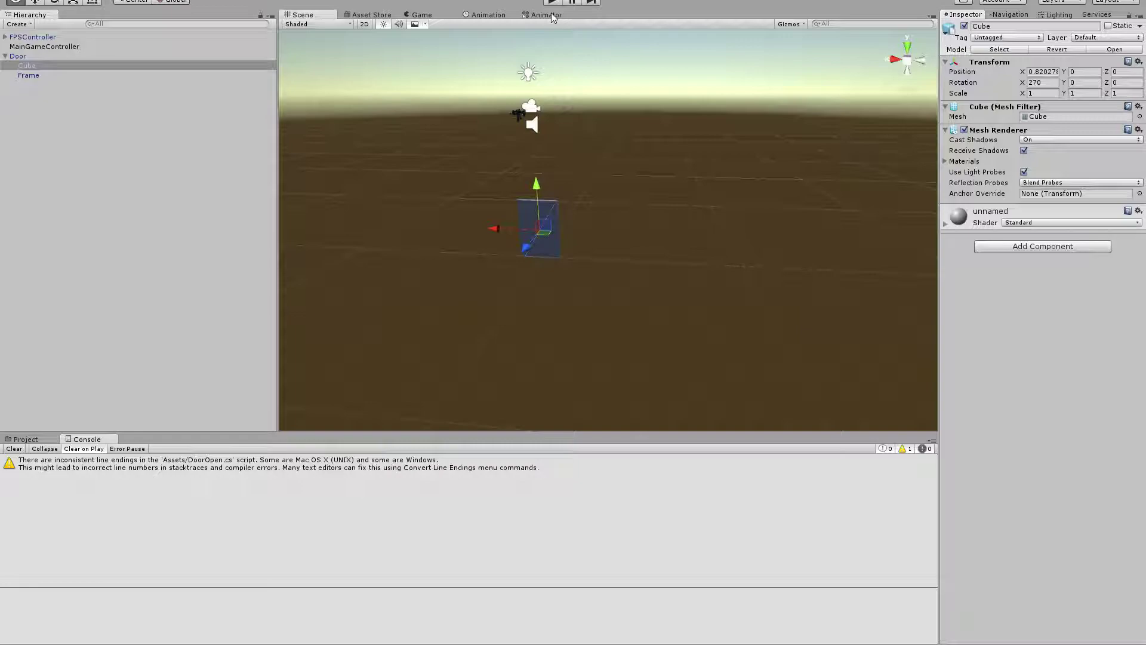
click(552, 2)
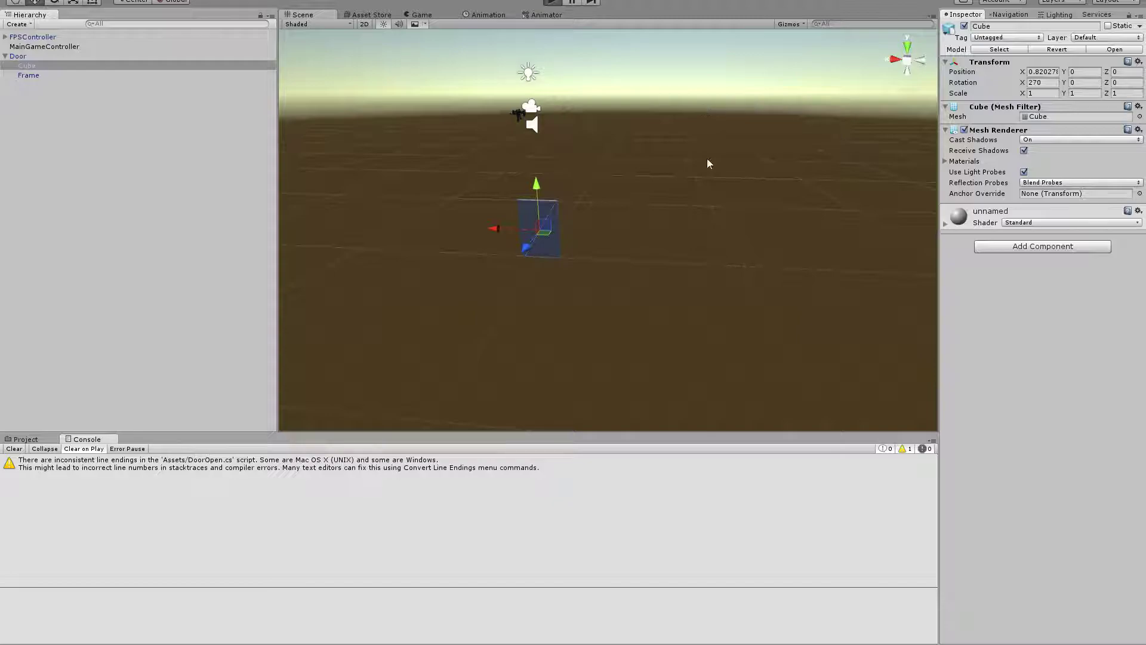
key(alt+Tab)
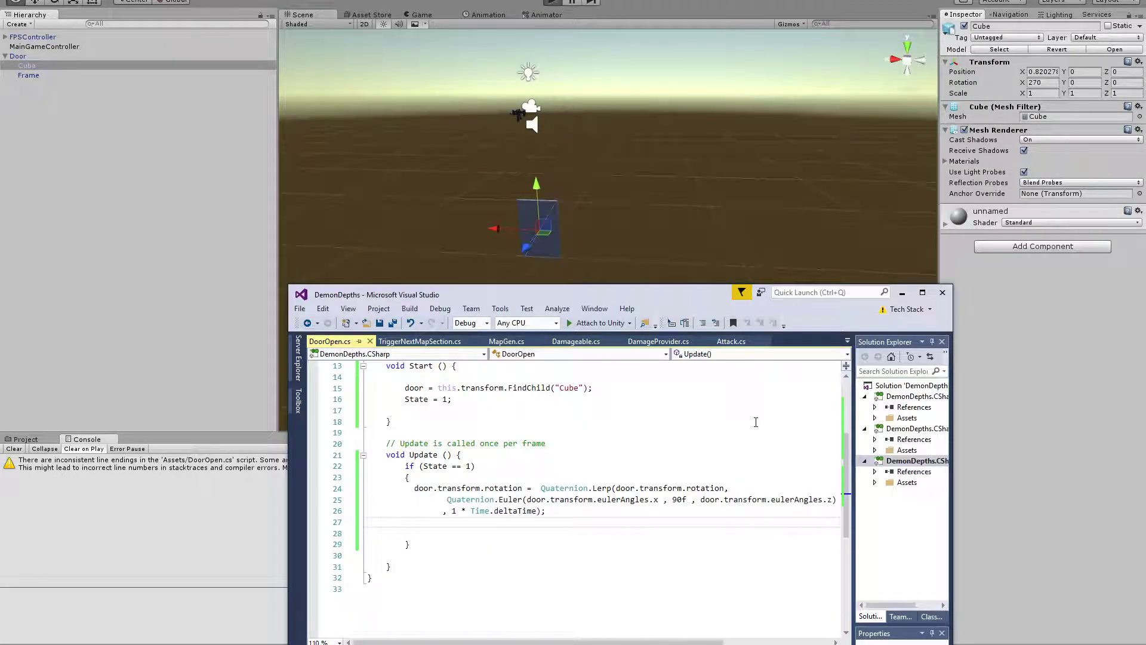
key(alt+Tab)
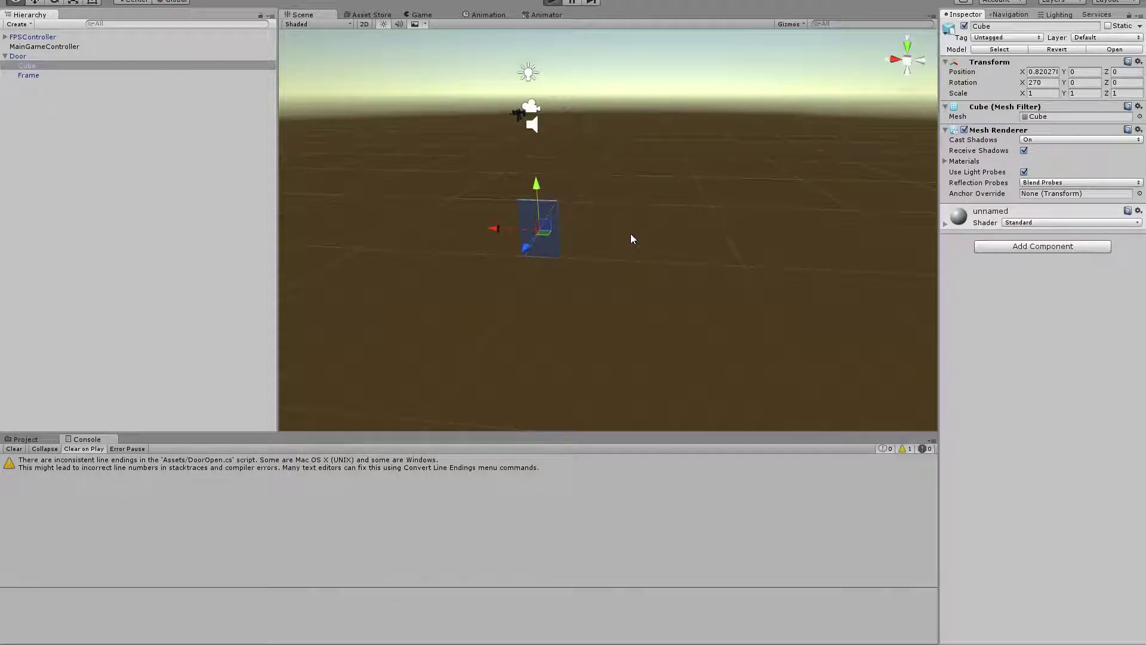
key(ctrl+p)
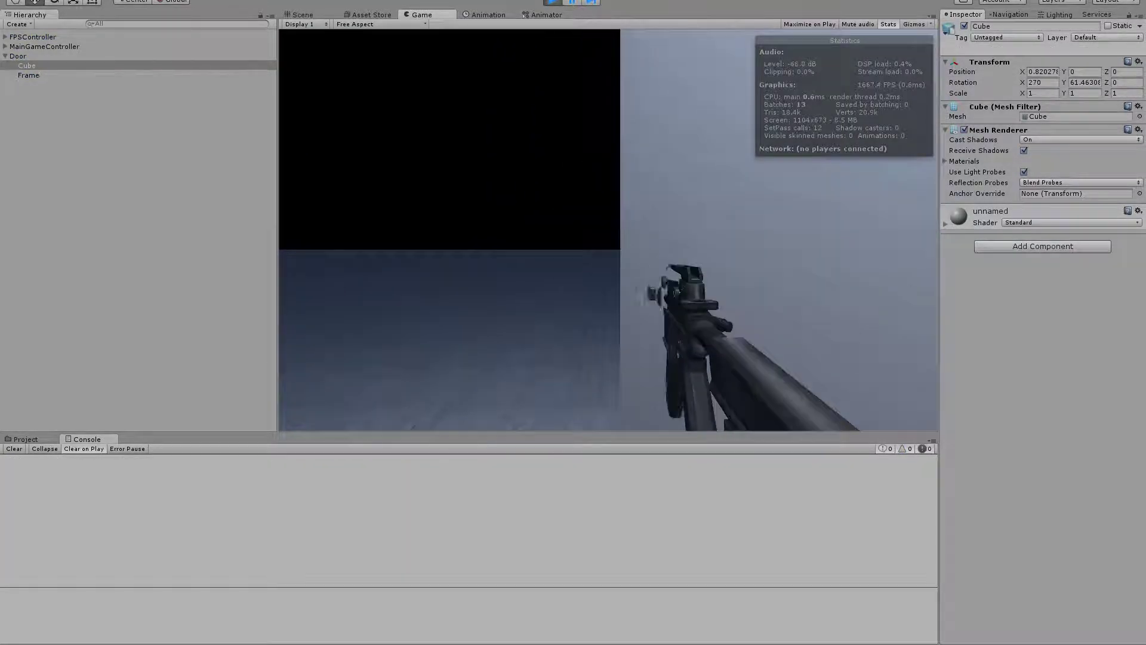
key(s)
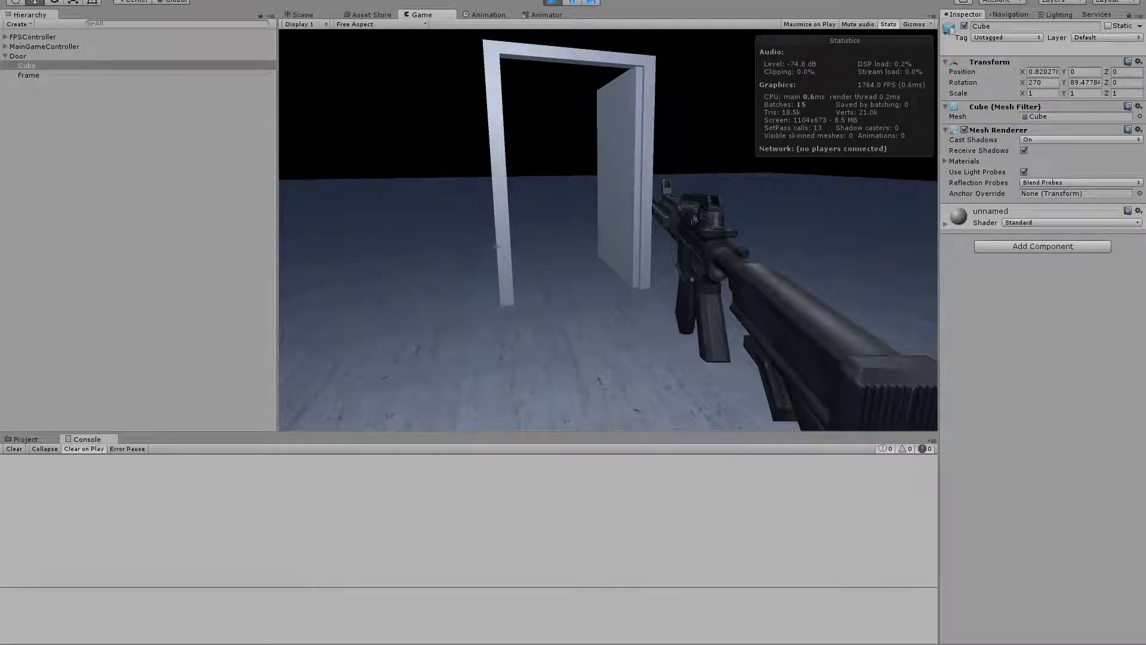
key(w)
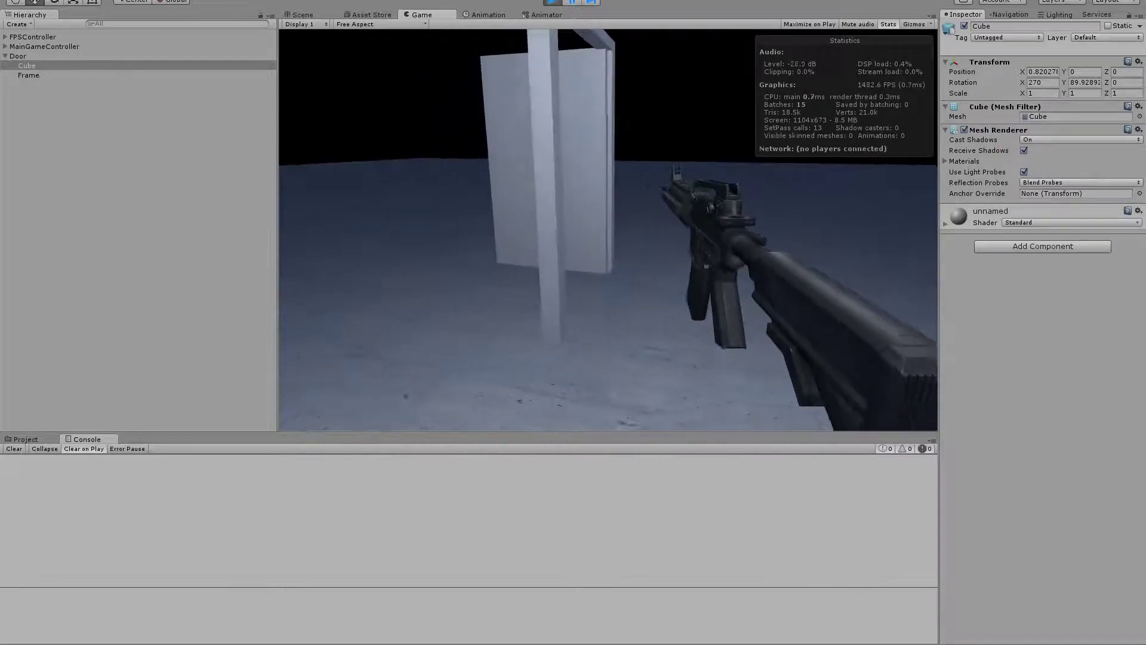
key(ctrl+p)
key(alt+Tab)
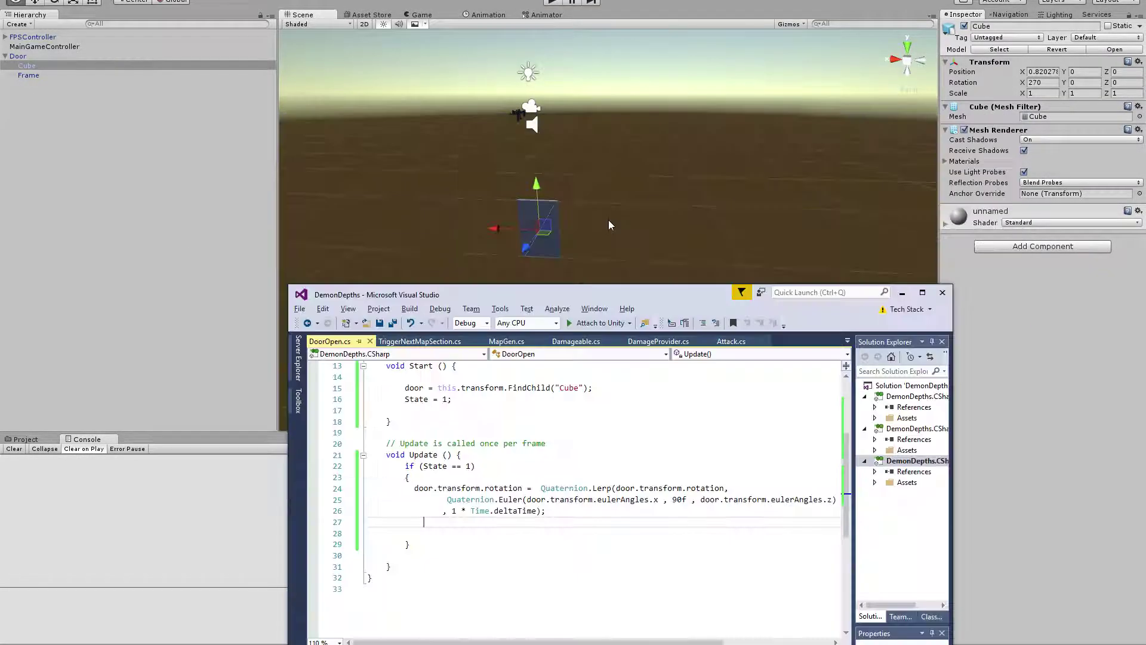
Maximize the code window and remove the State = 1; line from the Start method.
double_click(591, 302)
scroll(345, 312, up, 4)
triple_click(153, 213)
key(Delete)
Add a void OpenDoor() method below Update that sets State = 1.
click(149, 370)
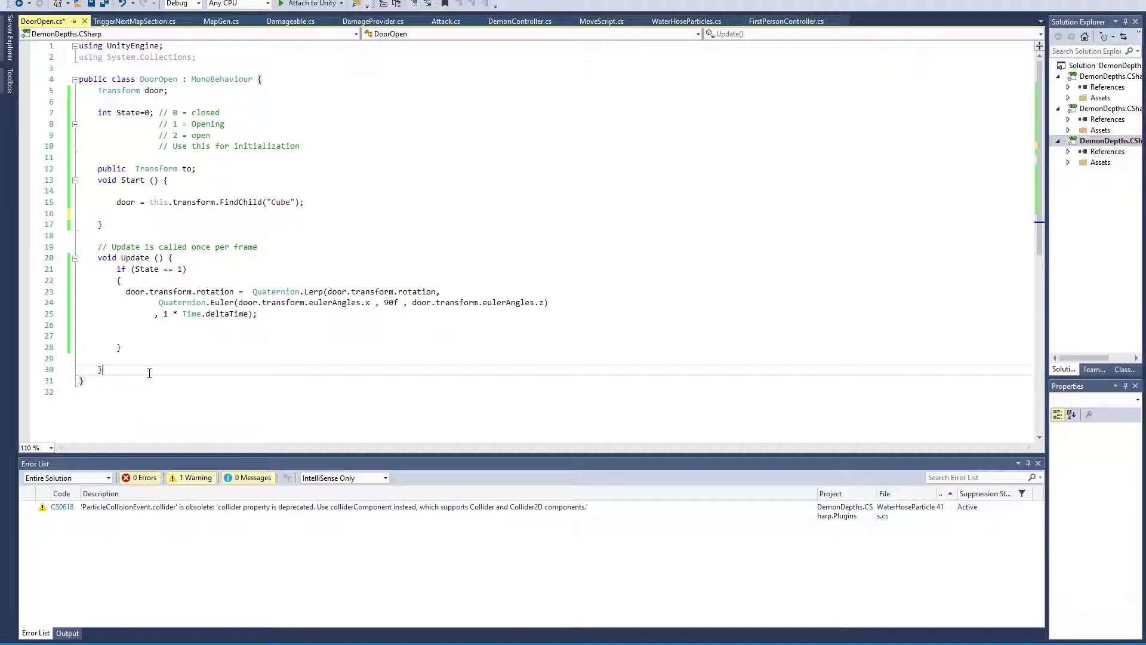
key(Return)
key(Return)
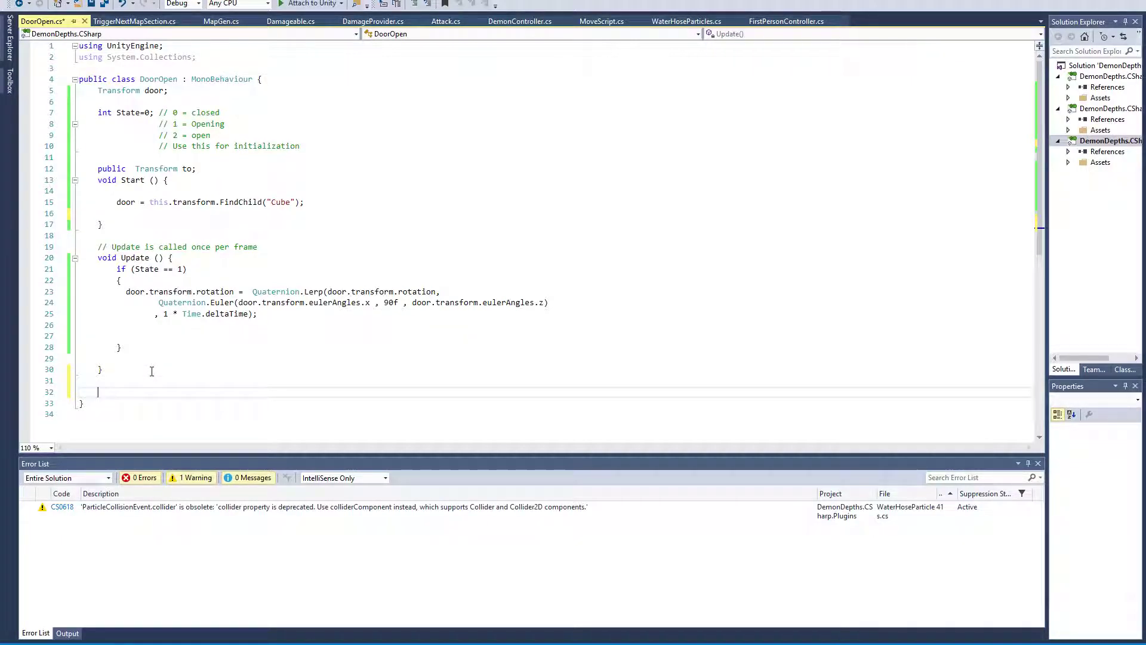
text(void)
key(BackSpace)
key(BackSpace)
key(BackSpace)
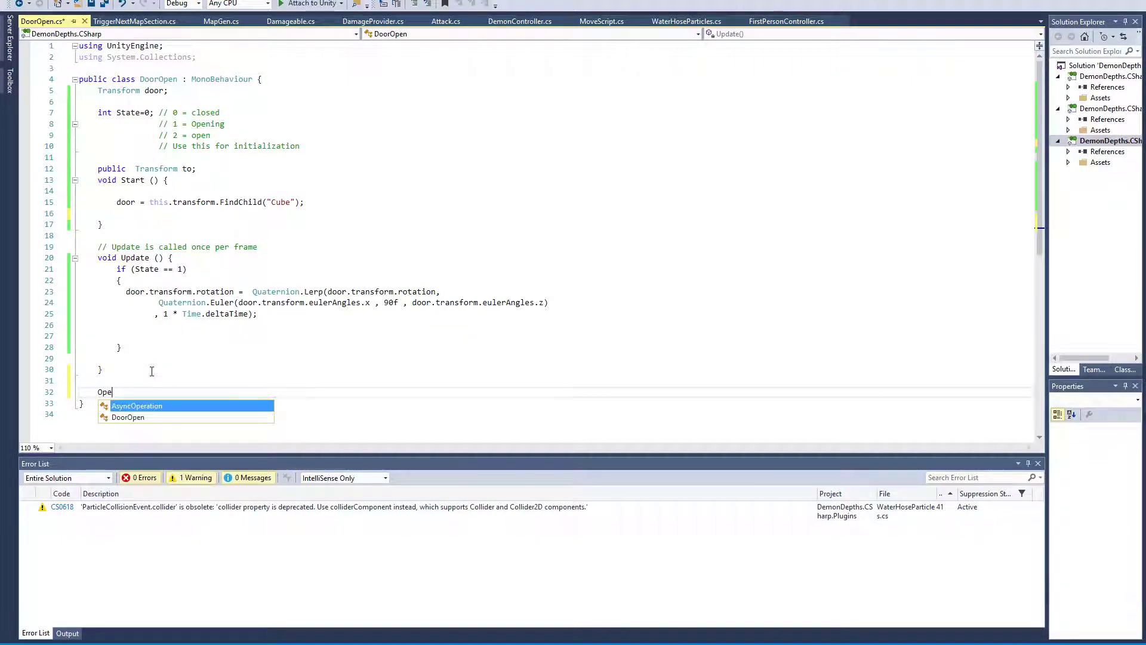
text(oid OpenDoor() { })
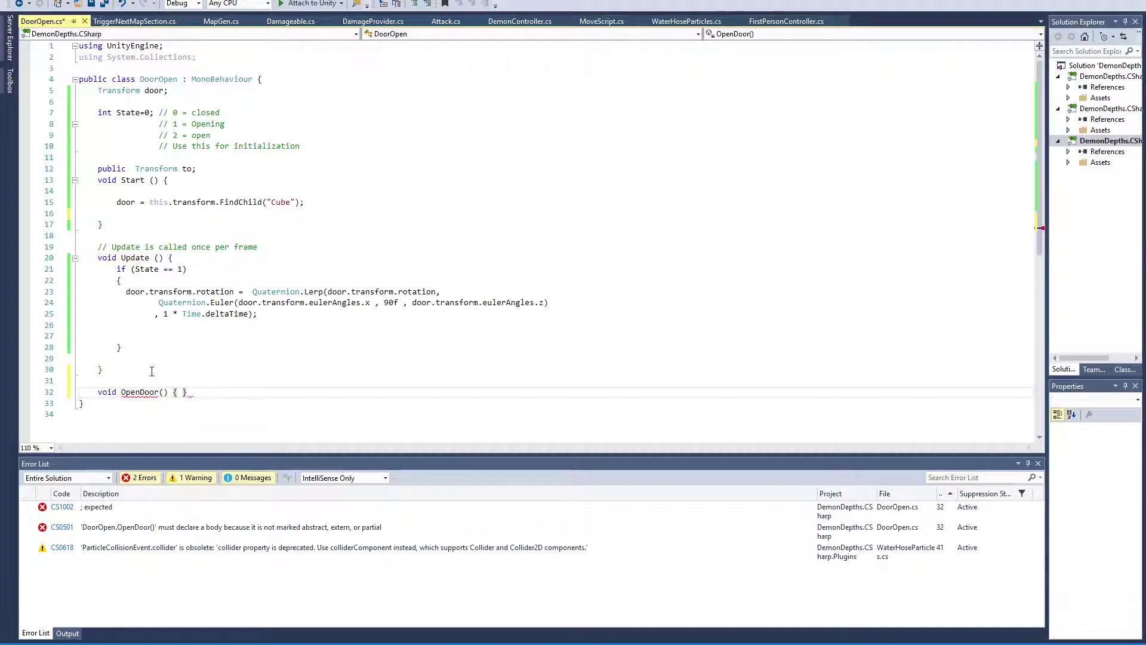
key(Left)
key(Return)
text(State = 1;)
key(Return)
key(Left)
Add an if statement below the State == 1 block in Update that tests door.transform.rotation > 89.5f.
key(Up)
key(Up)
key(Up)
key(Up)
key(Up)
key(Up)
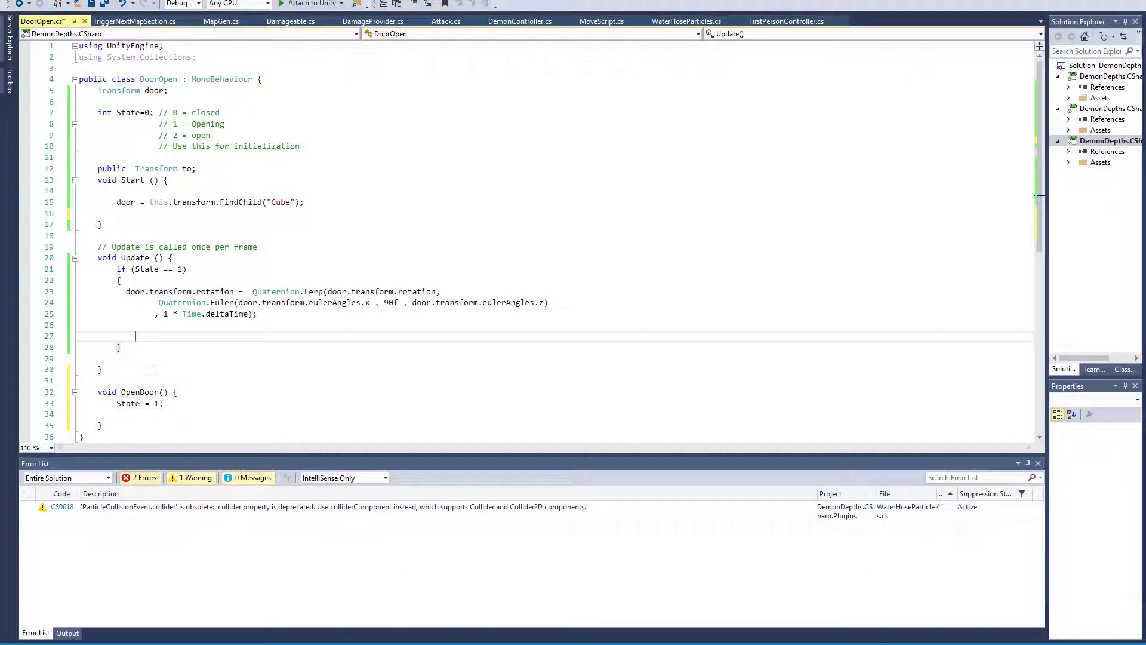
key(Down)
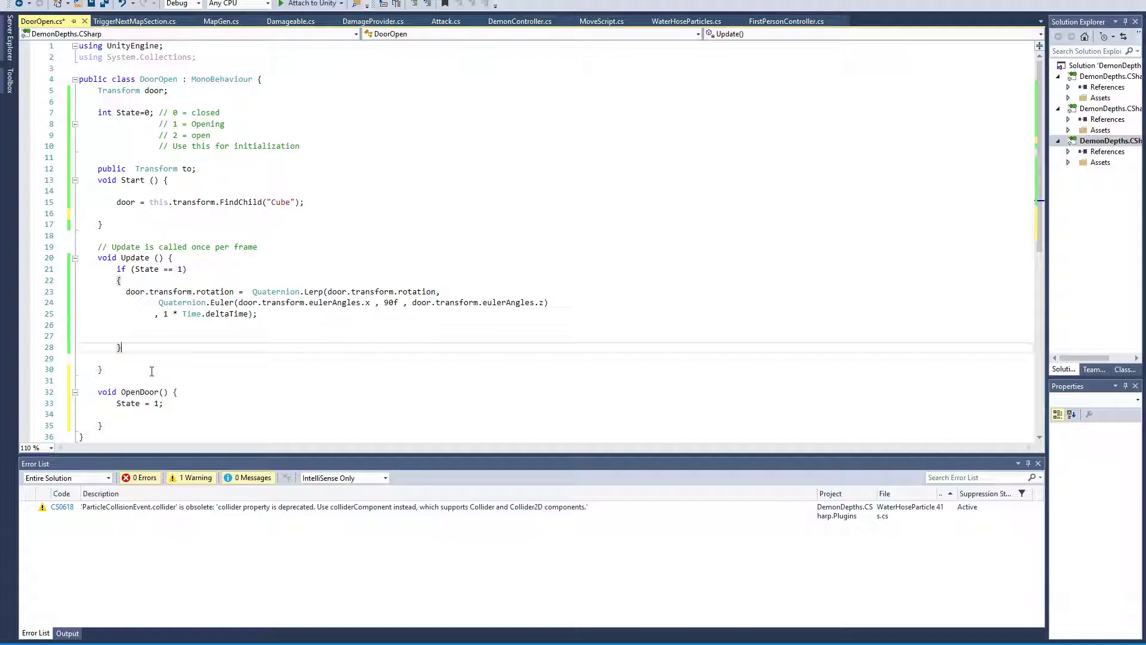
key(Return)
text(if)
key(Escape)
key(Up)
key(Up)
key(Up)
key(Up)
key(Up)
key(Up)
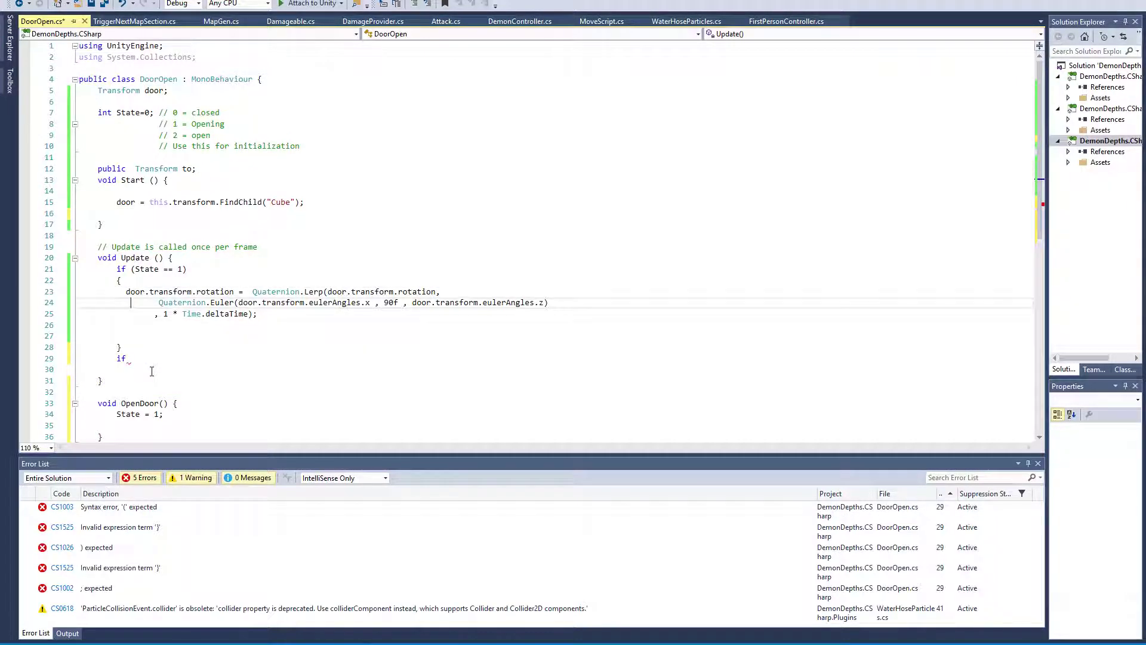
key(ctrl+shift+Right)
key(ctrl+shift+Right)
key(ctrl+shift+Right)
key(ctrl+shift+Right)
key(ctrl+shift+Right)
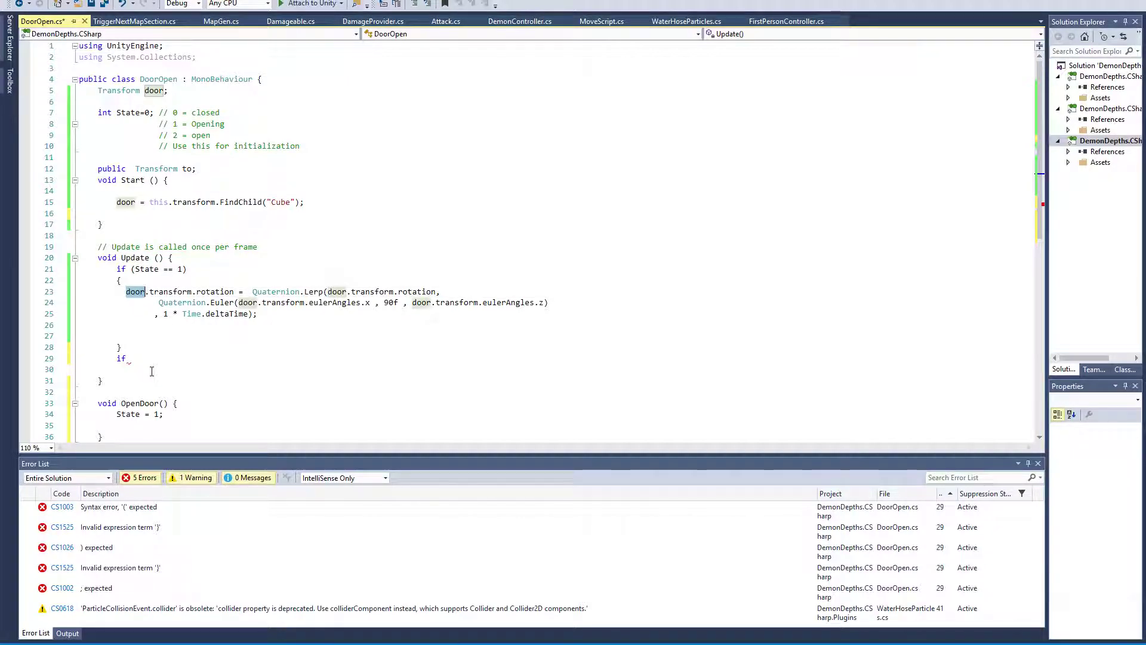
scroll(152, 371, down, 1)
key(ctrl+c)
key(Down)
key(Down)
key(Down)
key(Down)
key(Down)
key(Down)
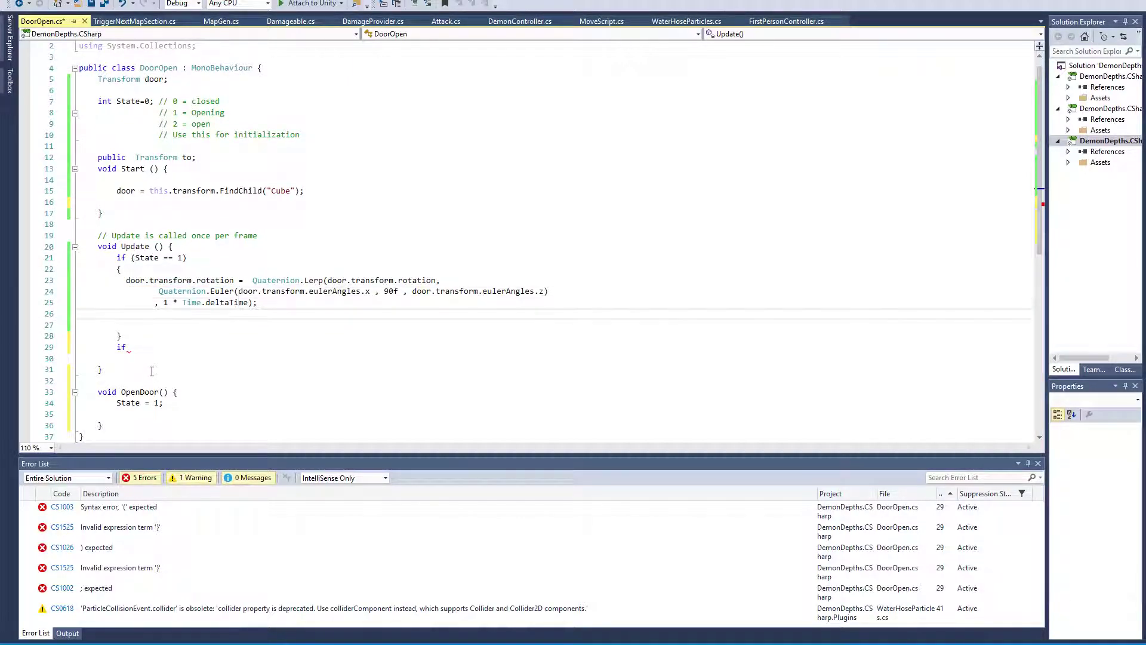
key(ctrl+v)
text(> 89.)
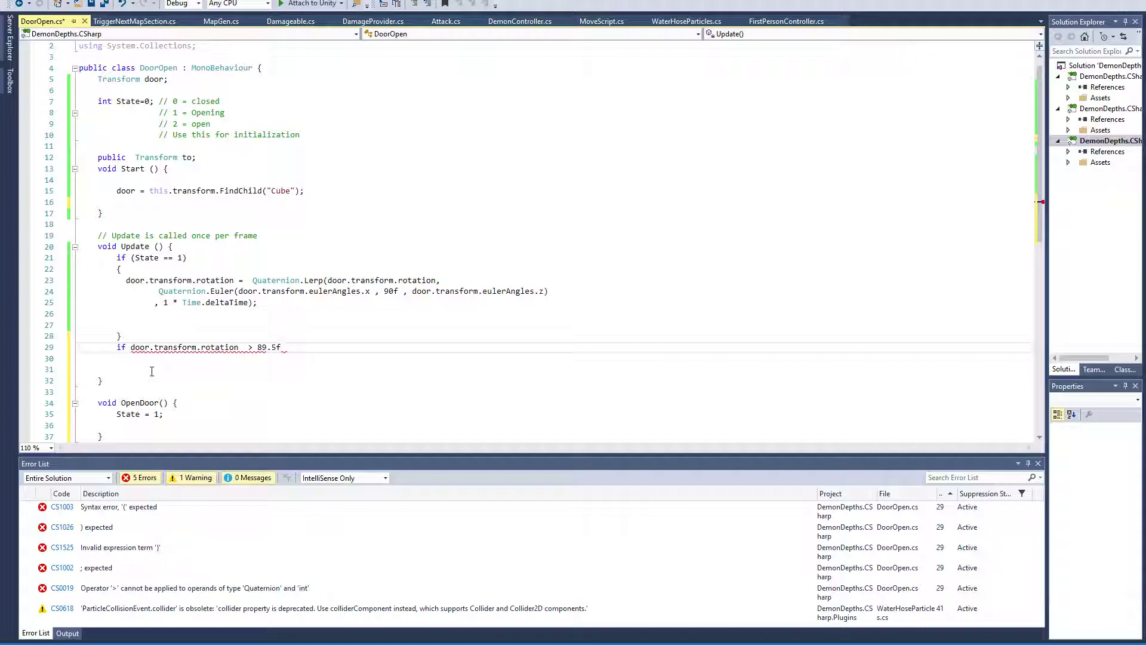
text(()
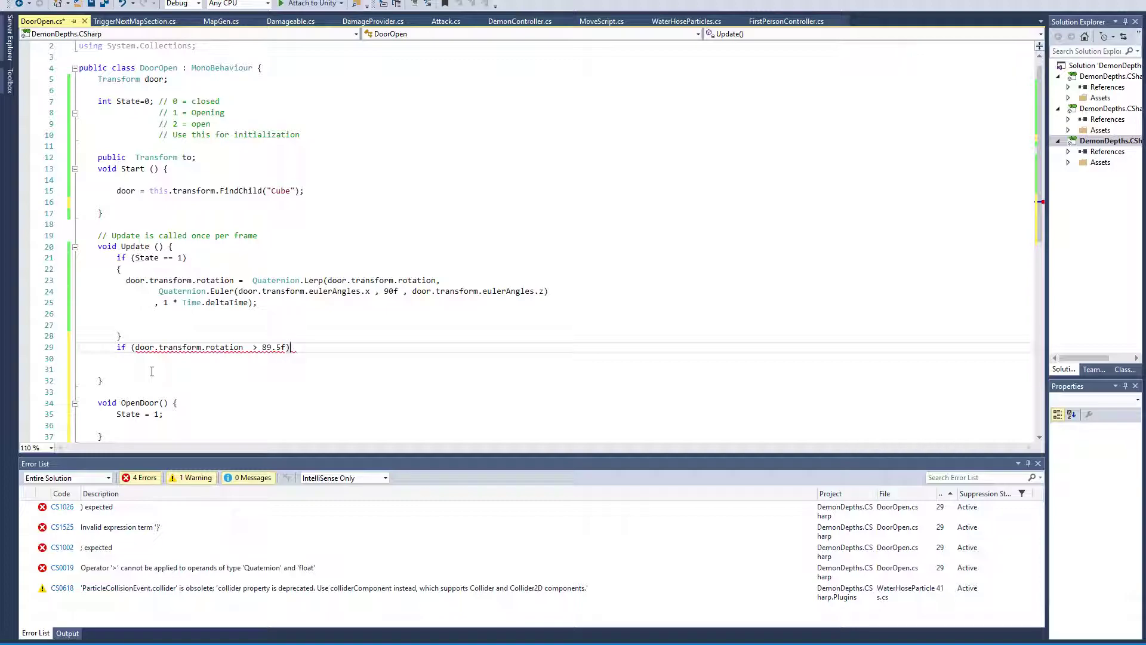
Change rotation to eulerAngles.y in the 89.5f condition.
scroll(151, 371, up, 1)
double_click(215, 358)
text(eulerAngles.)
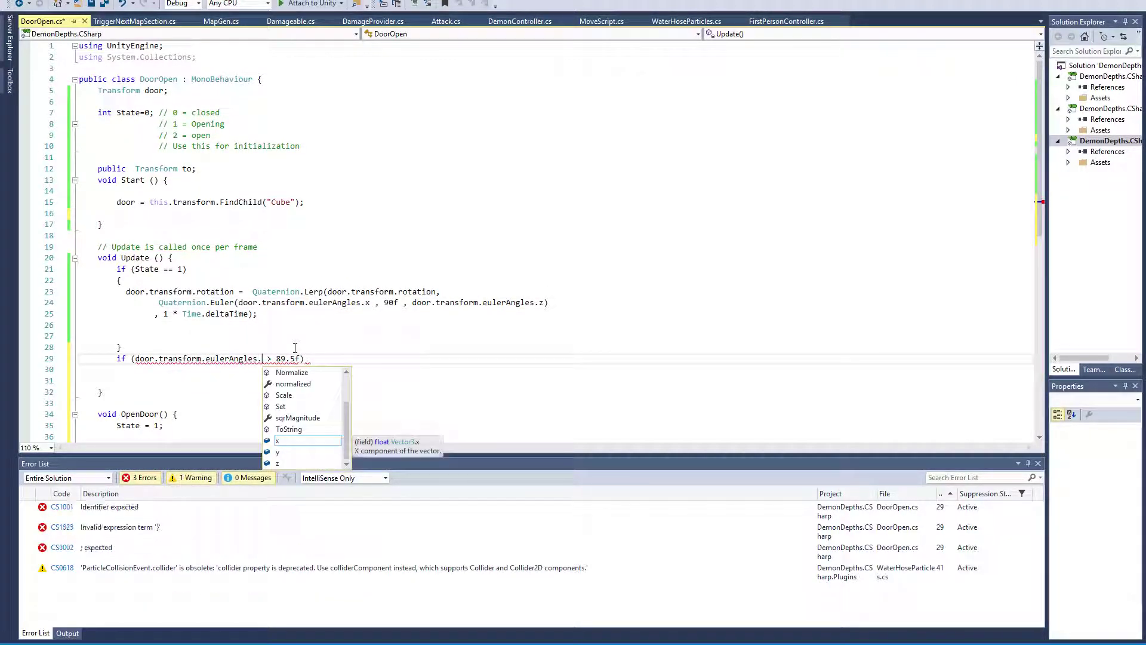
text(y)
key(Escape)
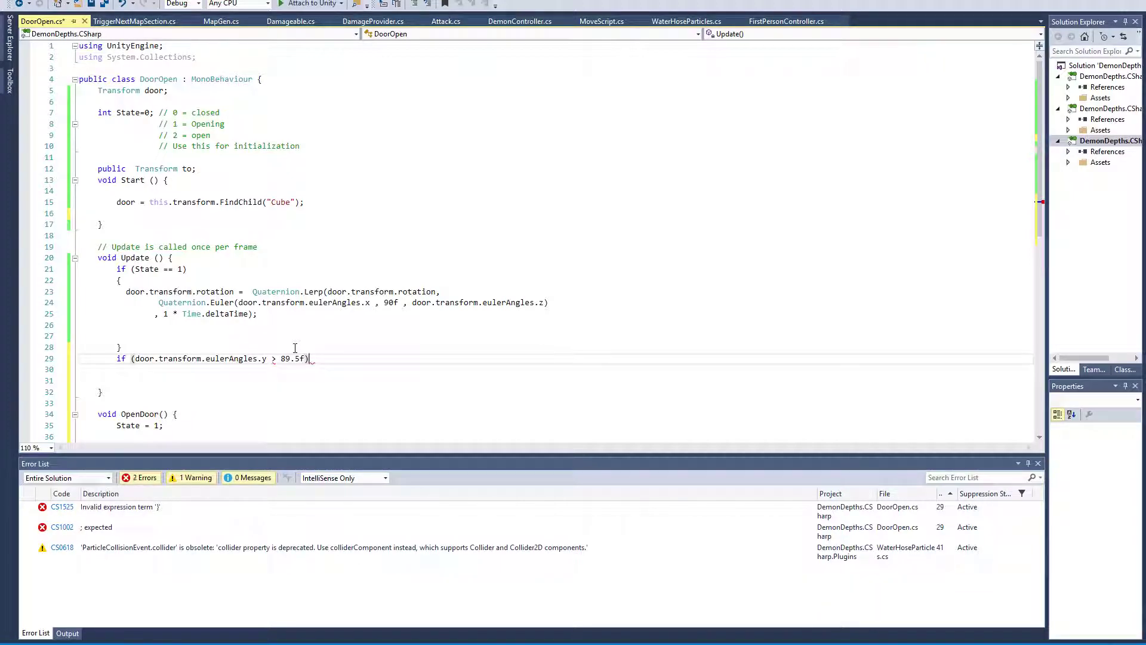
Add a body to the 89.5f condition that sets State = 2, save the script, and check the state comments.
key(Return)
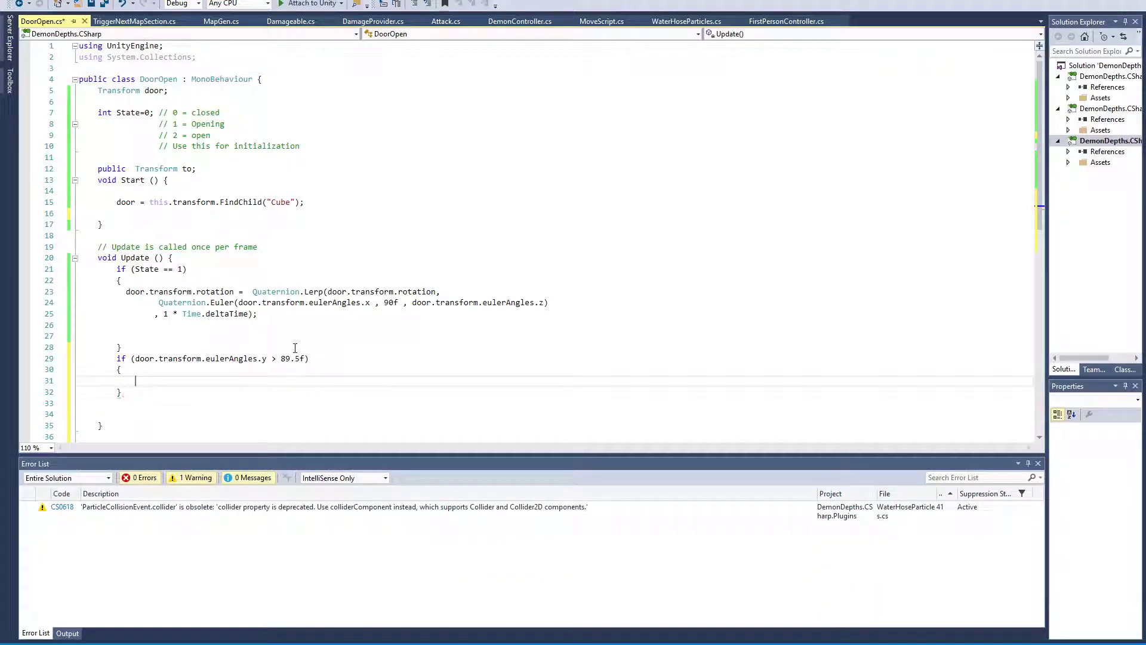
text(State =)
text( 3;)
text(;)
key(ctrl+s)
click(303, 270)
click(173, 113)
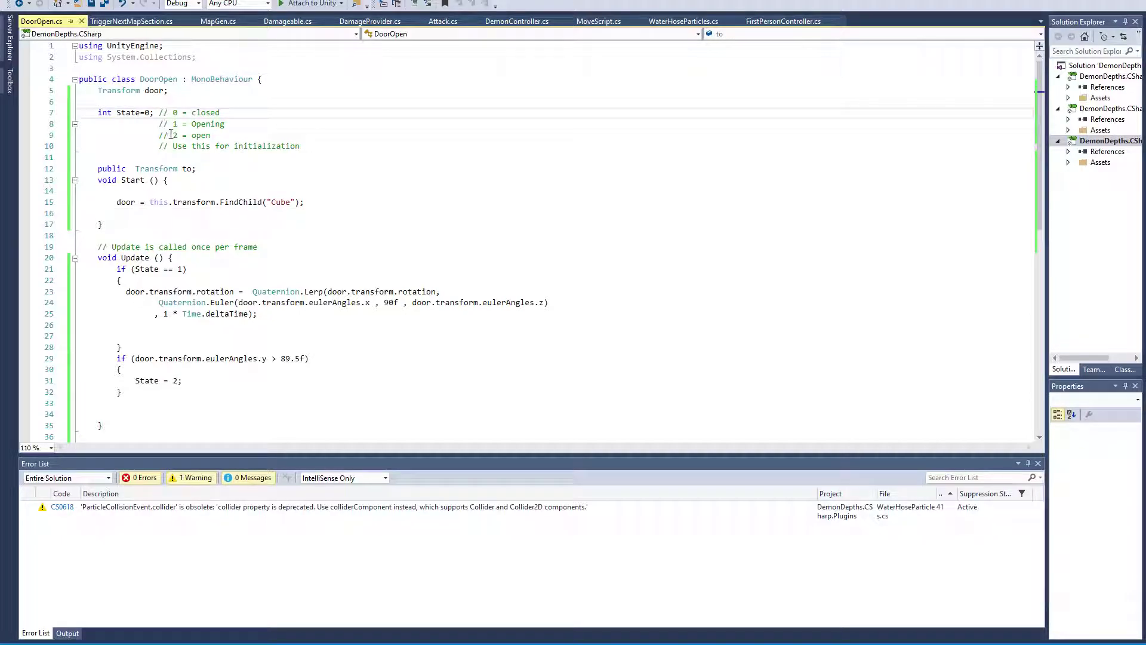
Make the OpenDoor method public and save DoorOpen.cs.
scroll(171, 132, down, 5)
double_click(140, 280)
click(361, 180)
click(89, 279)
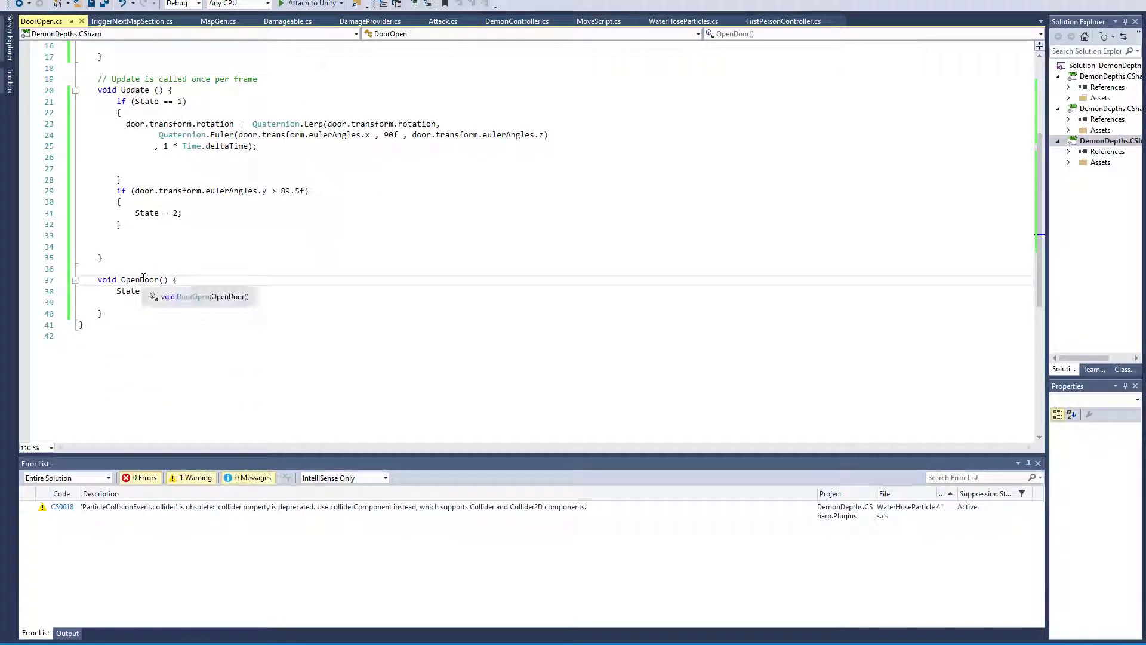
text(Public)
key(Tab)
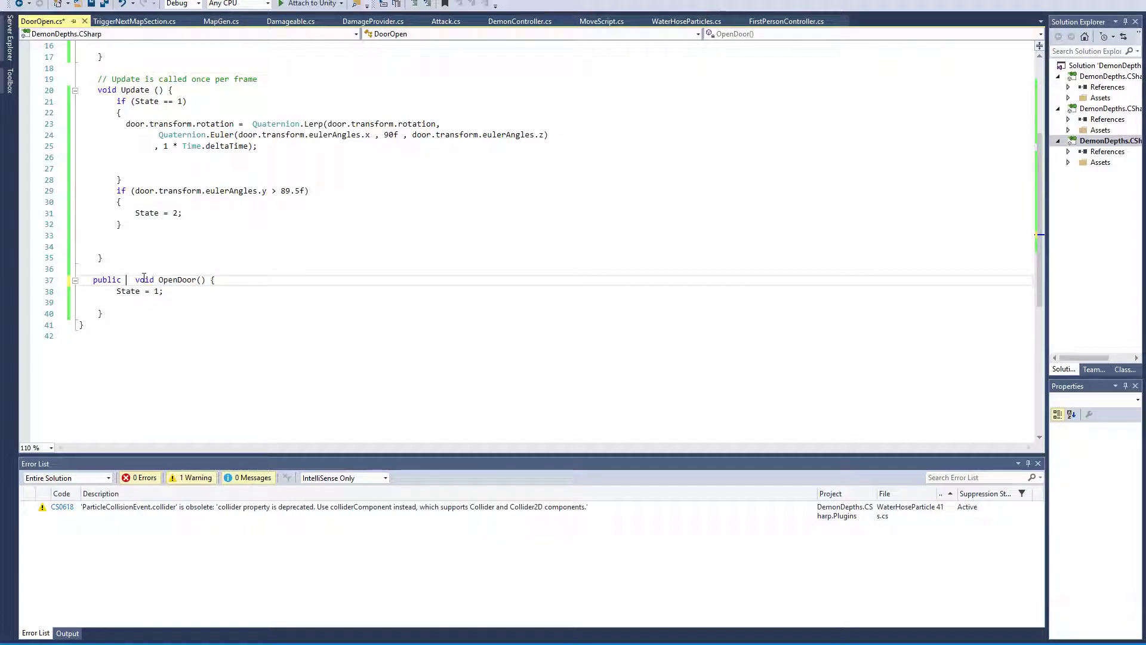
key(Down)
key(ctrl+s)
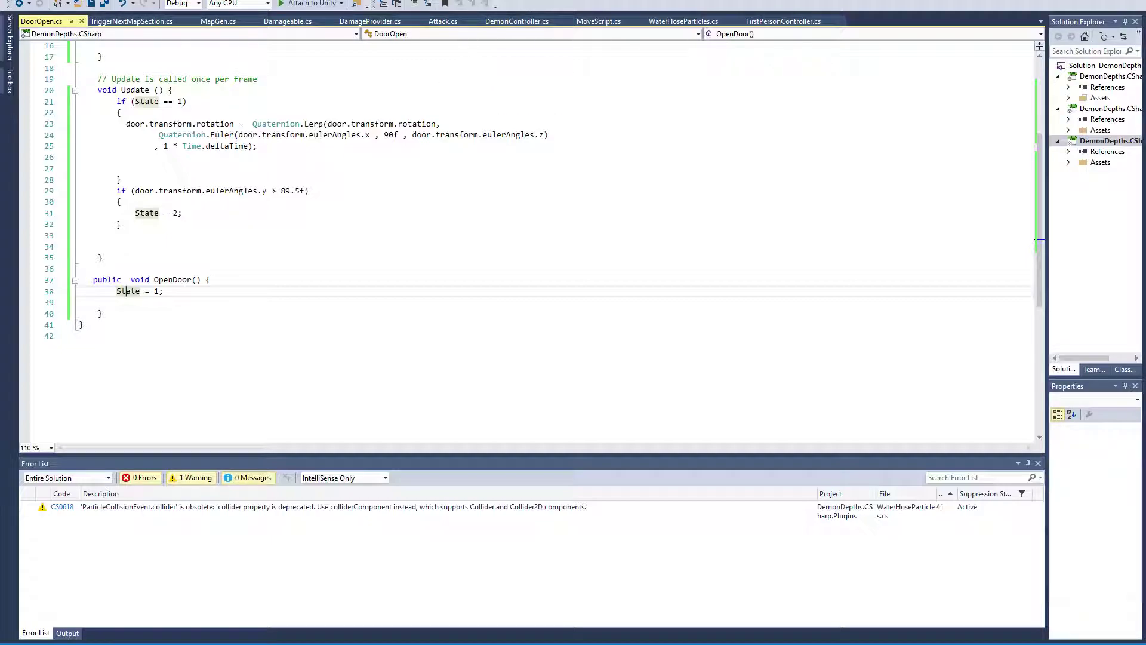
scroll(426, 76, up, 5)
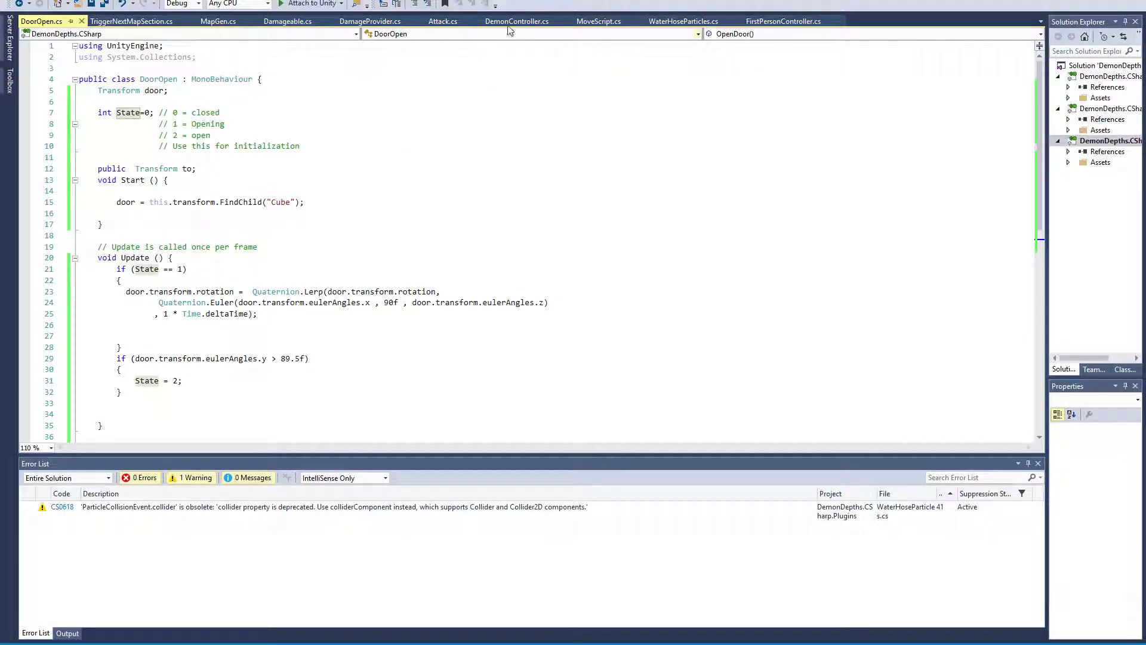
Switch to Unity and save the Door object from the scene as a prefab in the Assets/TS/Prefab folder.
drag(503, 2, 895, 376)
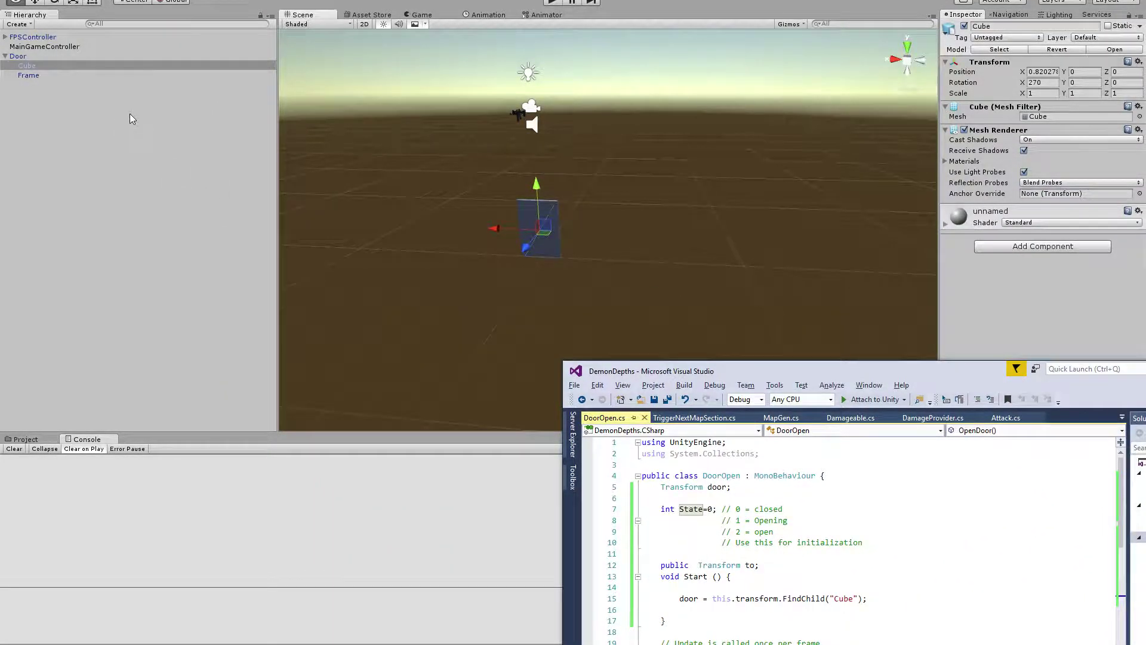
key(alt+Tab)
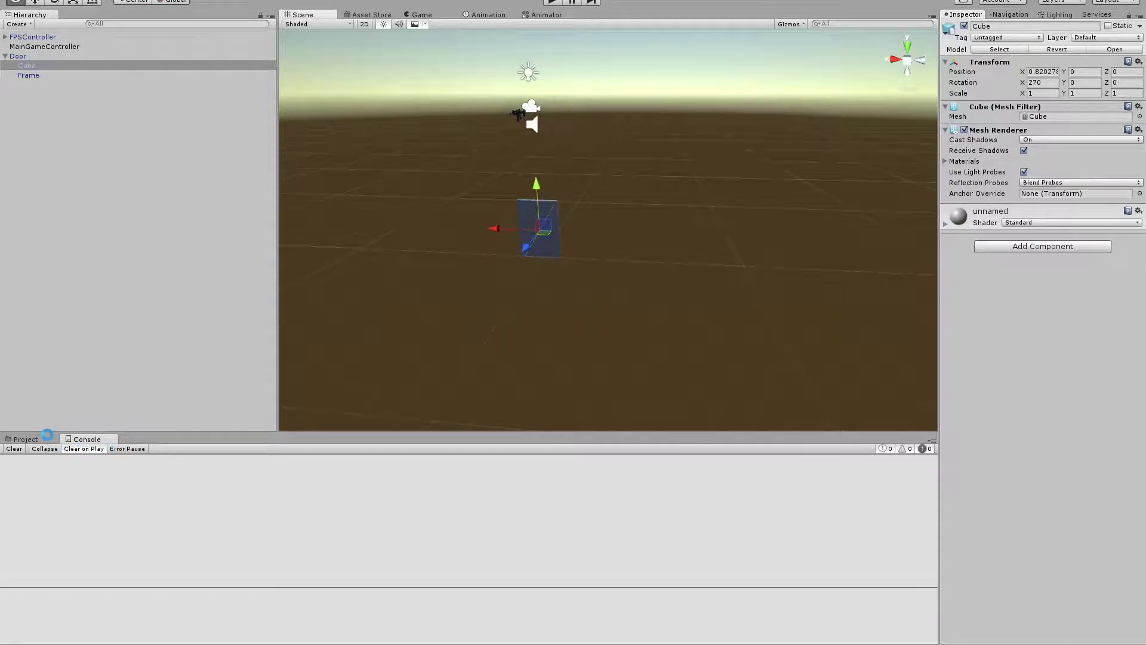
click(39, 57)
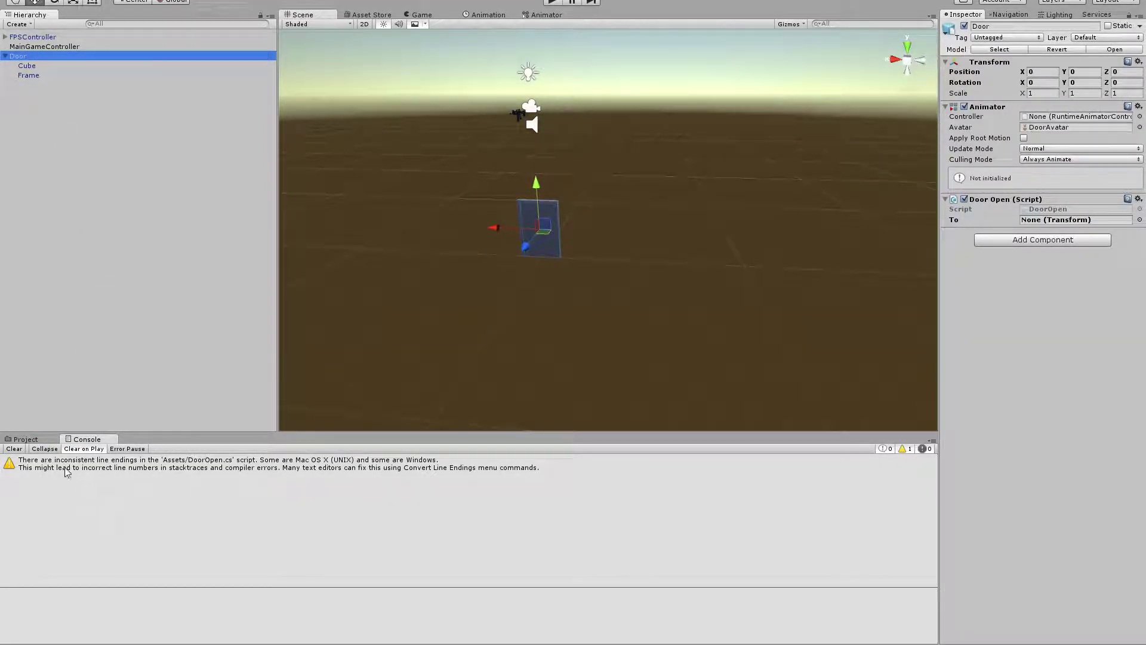
click(26, 439)
double_click(305, 544)
double_click(313, 479)
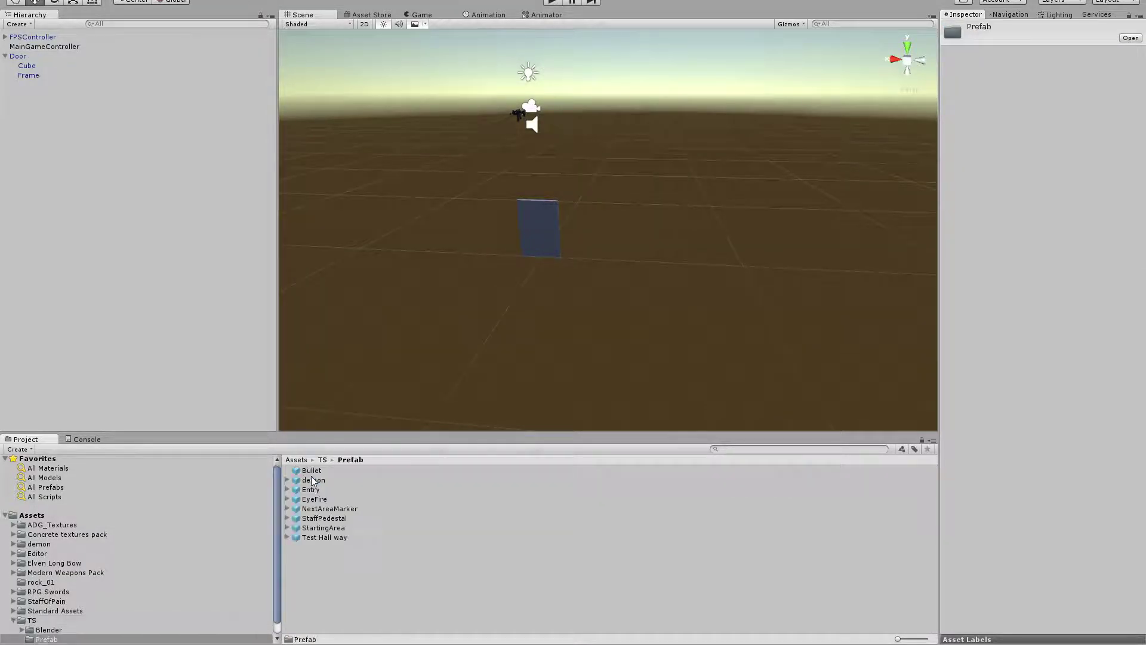
drag(28, 58, 221, 425)
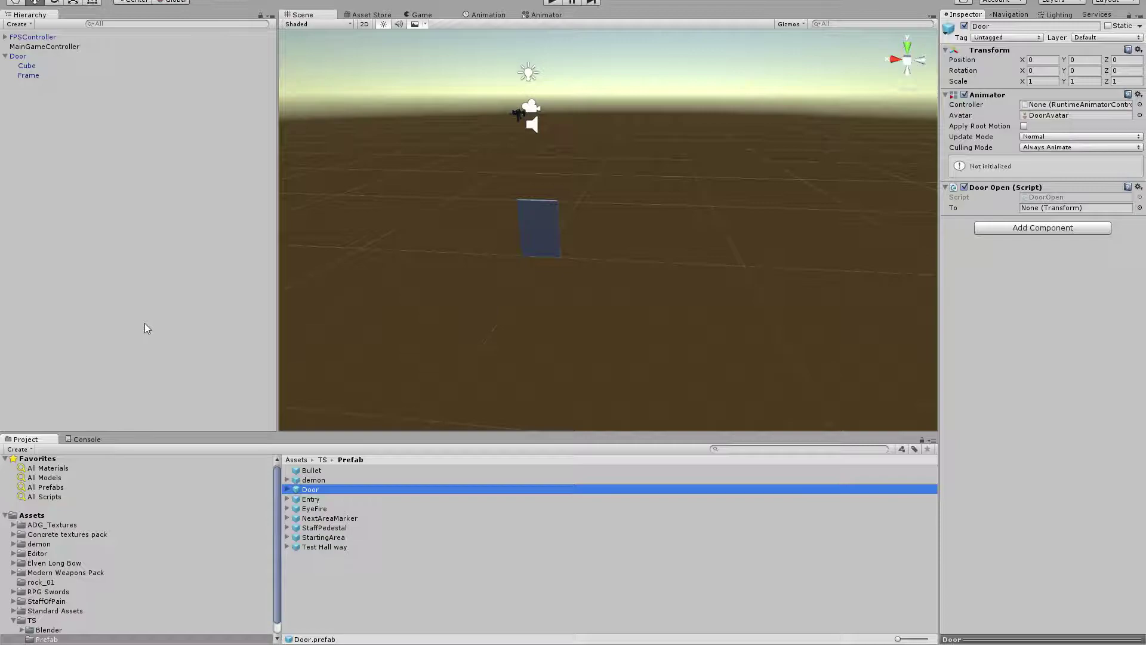
Add the NextAreaMarker prefab to the scene and delete the original Door object from it.
drag(332, 519, 115, 127)
click(24, 46)
click(27, 66)
click(22, 56)
key(Delete)
click(21, 57)
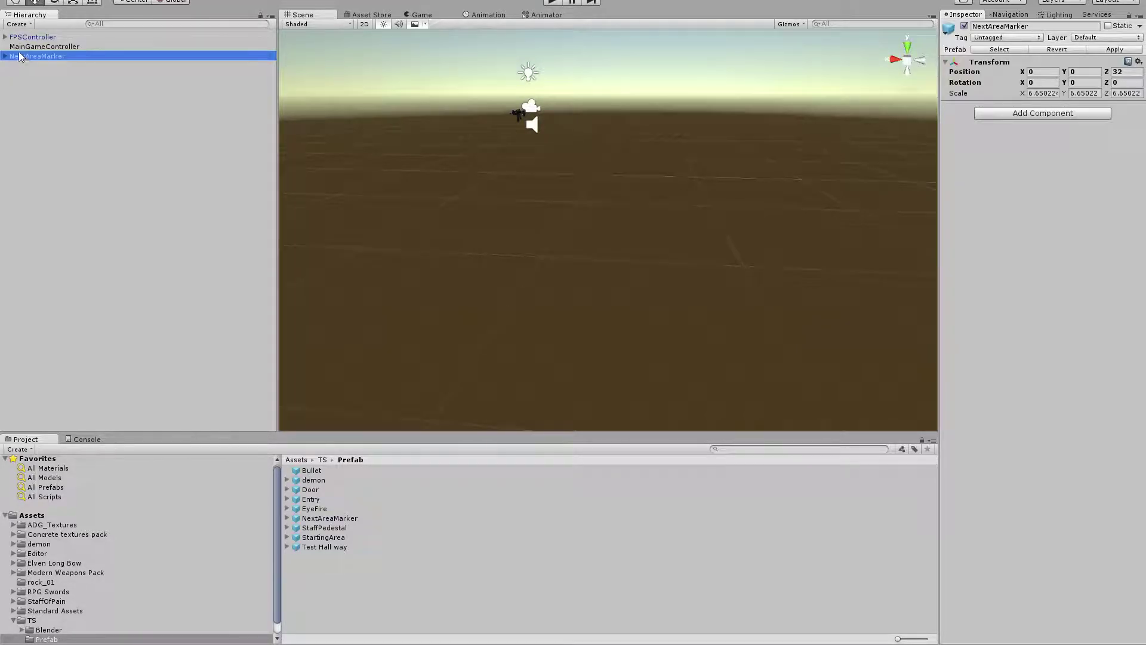
Delete the Entry child from the NextAreaMarker object, accepting the break of the prefab instance.
click(5, 57)
click(13, 75)
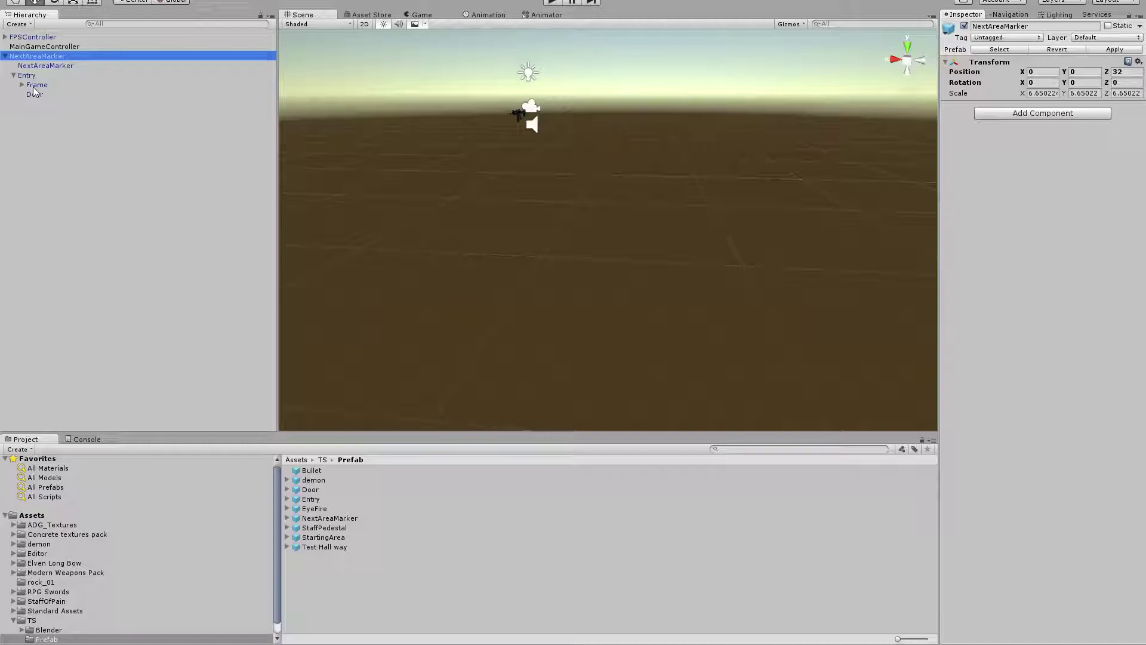
click(27, 76)
key(f)
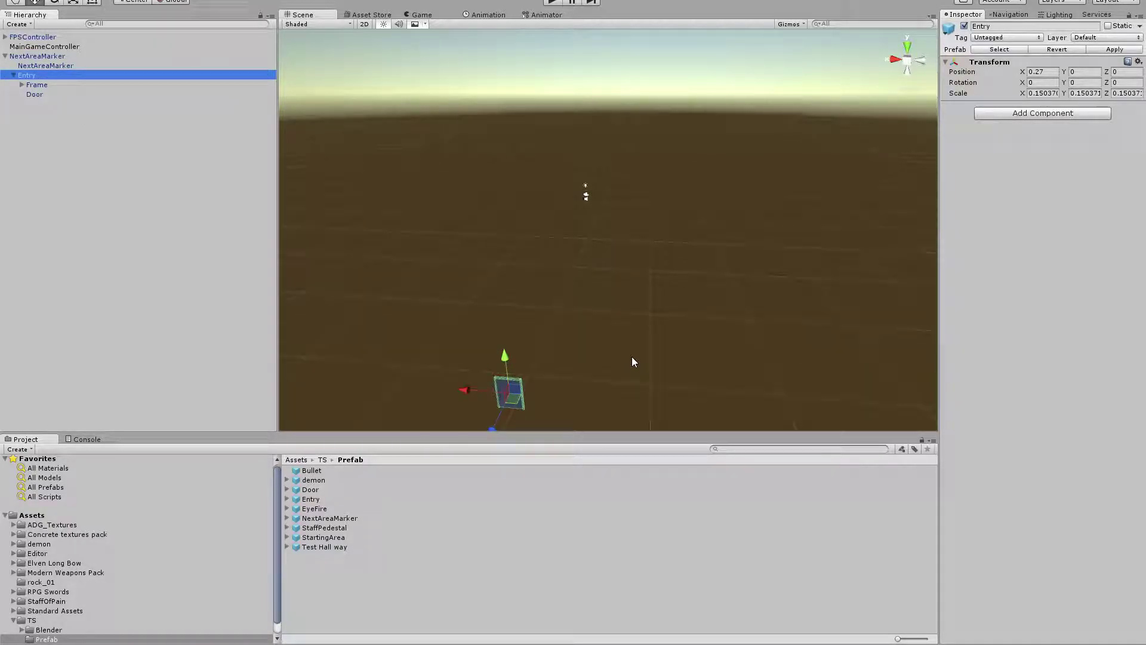
key(f)
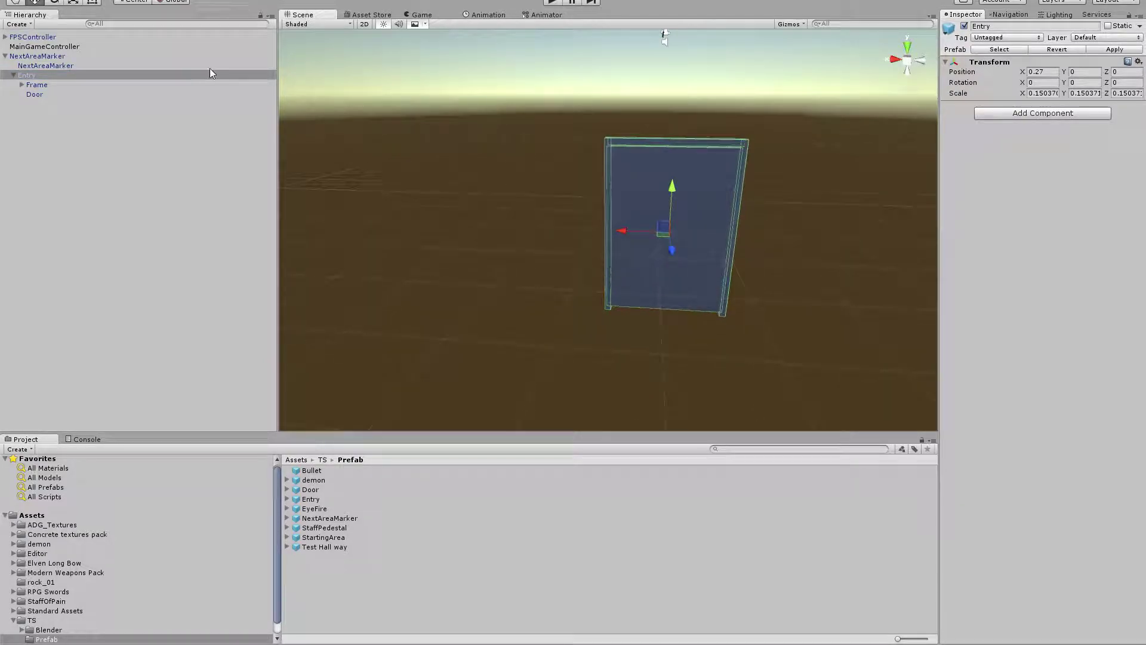
click(47, 79)
key(Delete)
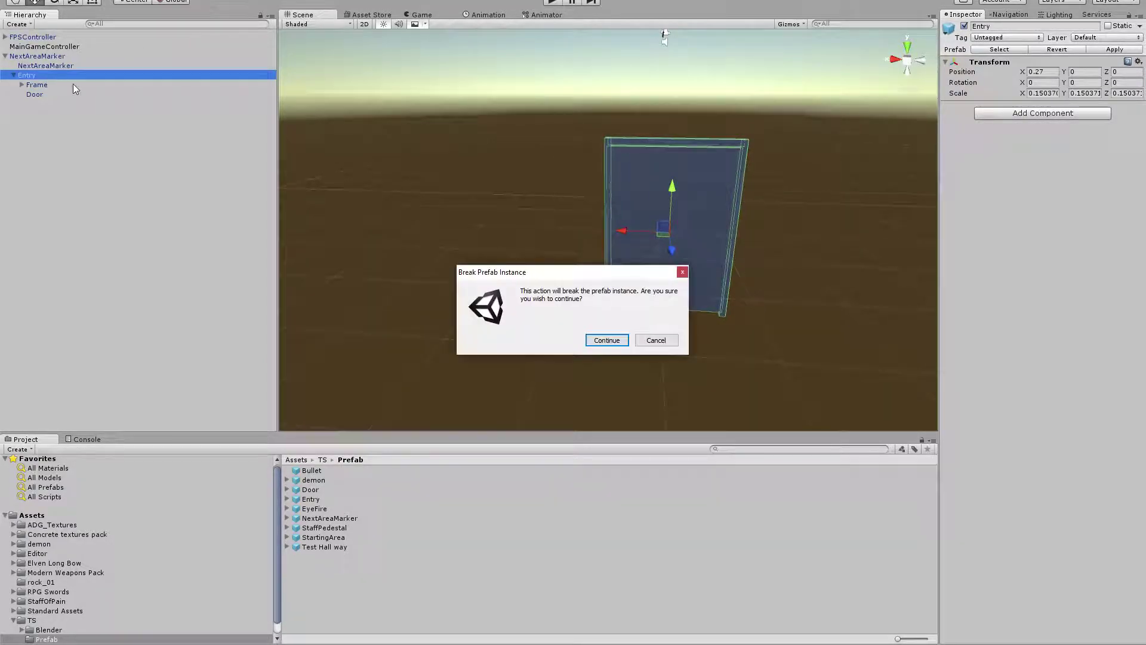
click(606, 340)
Add the Door prefab to the scene and make it a child of the top-level NextAreaMarker object.
click(311, 491)
drag(311, 493, 52, 71)
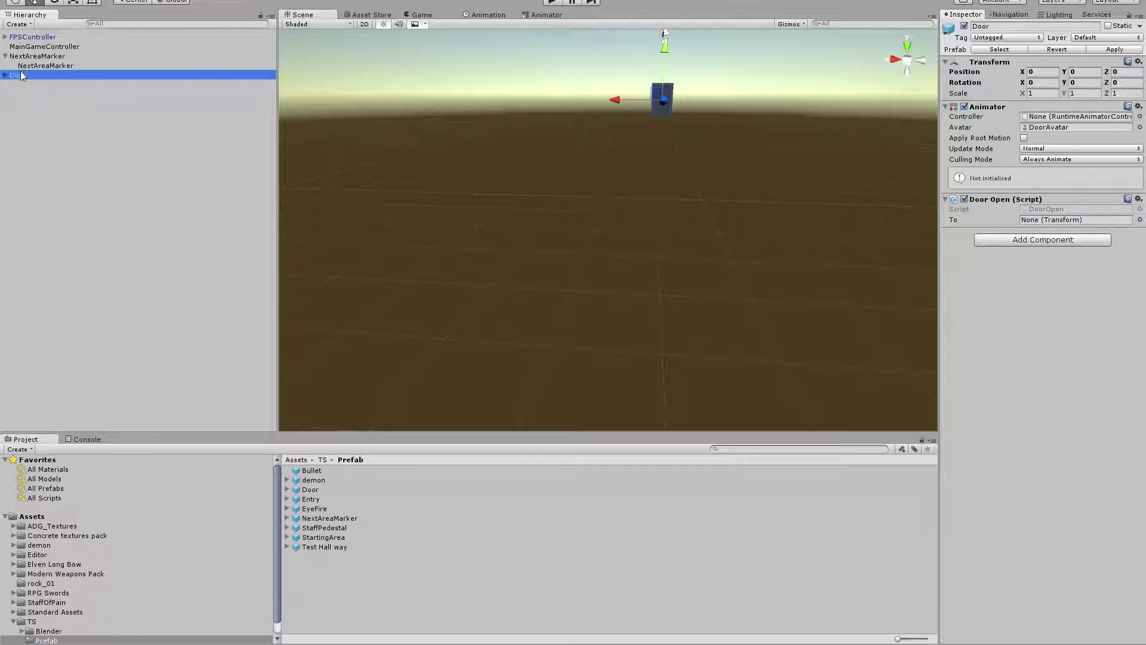
drag(21, 75, 34, 57)
click(31, 76)
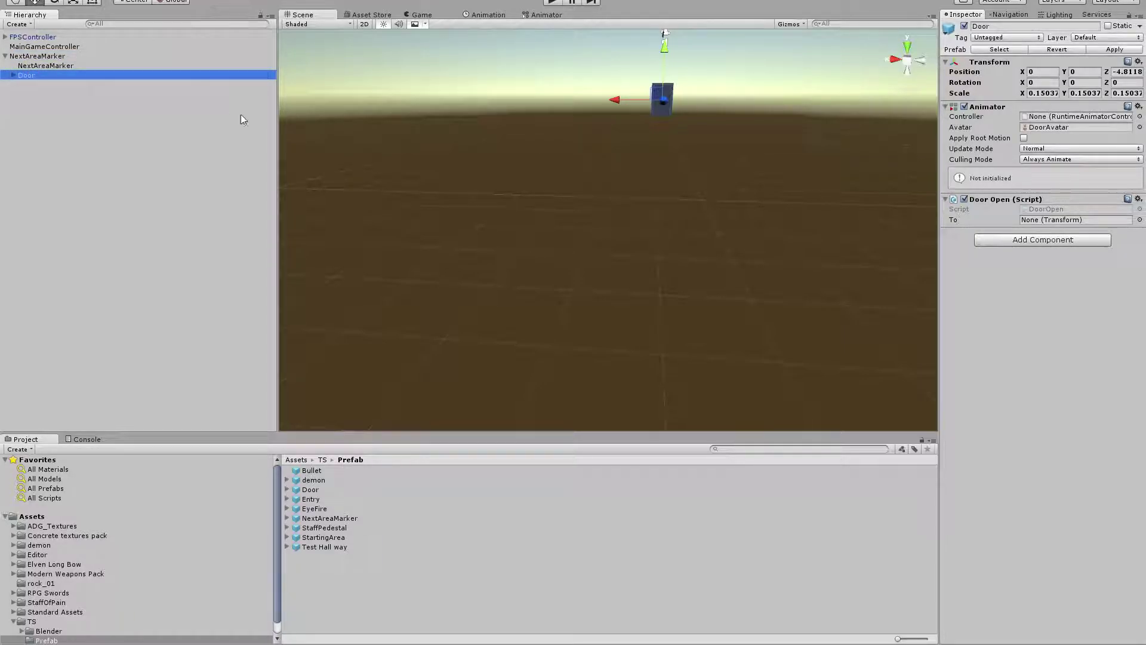
click(120, 113)
click(88, 75)
Set the Door child's Z position to 0.
click(1122, 72)
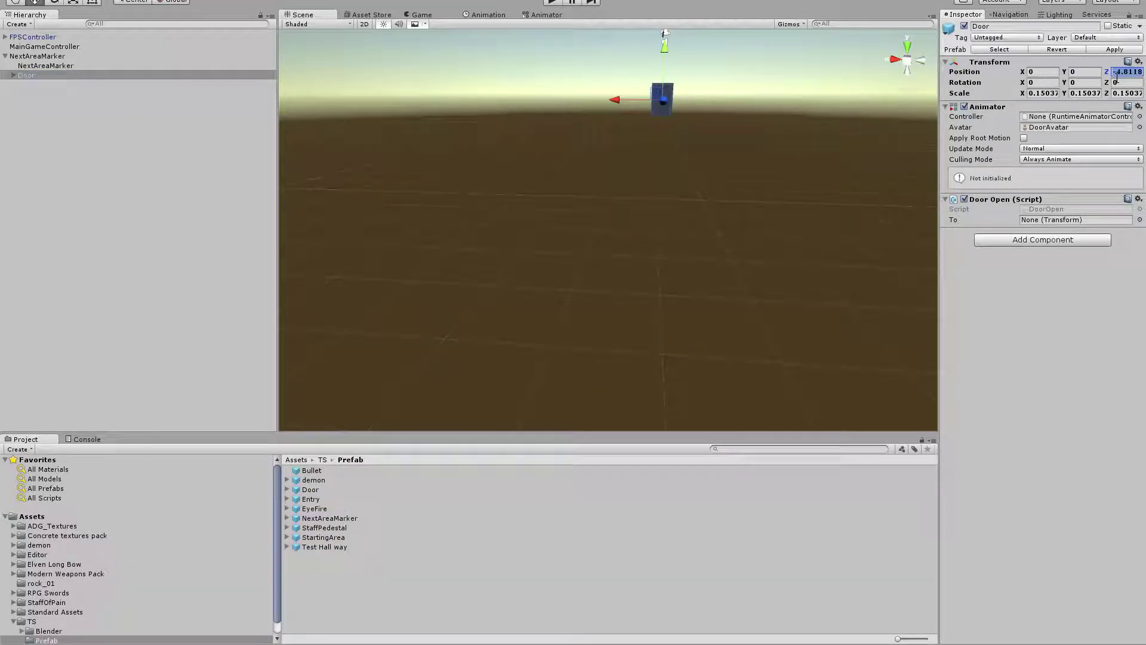
text(0f)
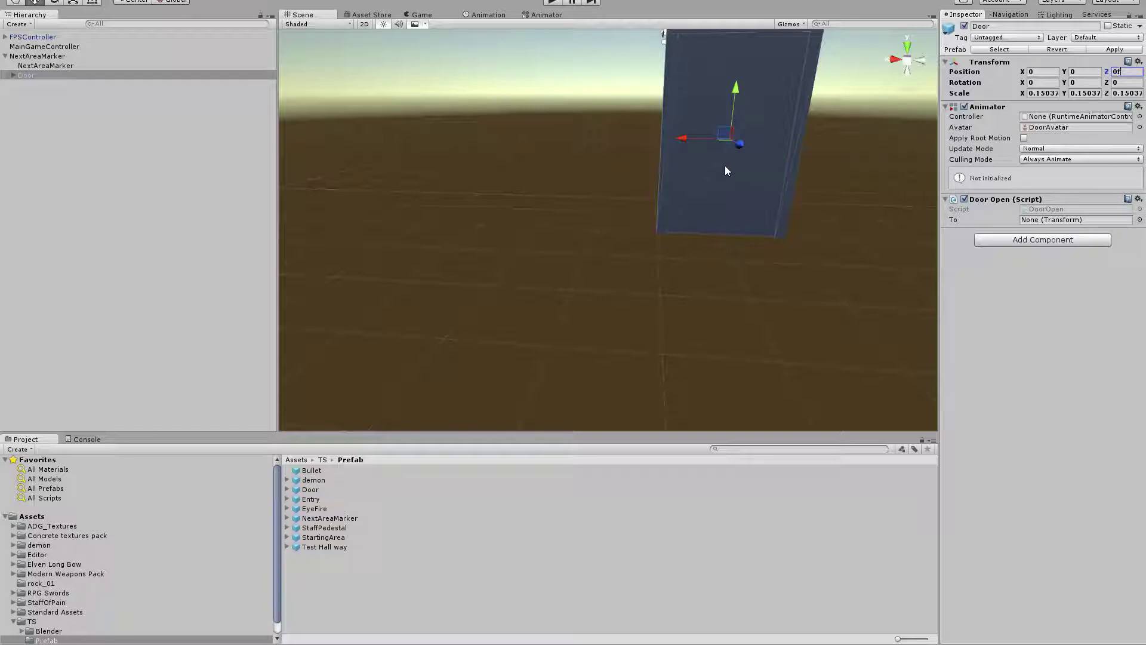
key(Return)
key(f)
Open the Trigger Next Map Section script of the child NextAreaMarker for editing and review its code.
click(58, 67)
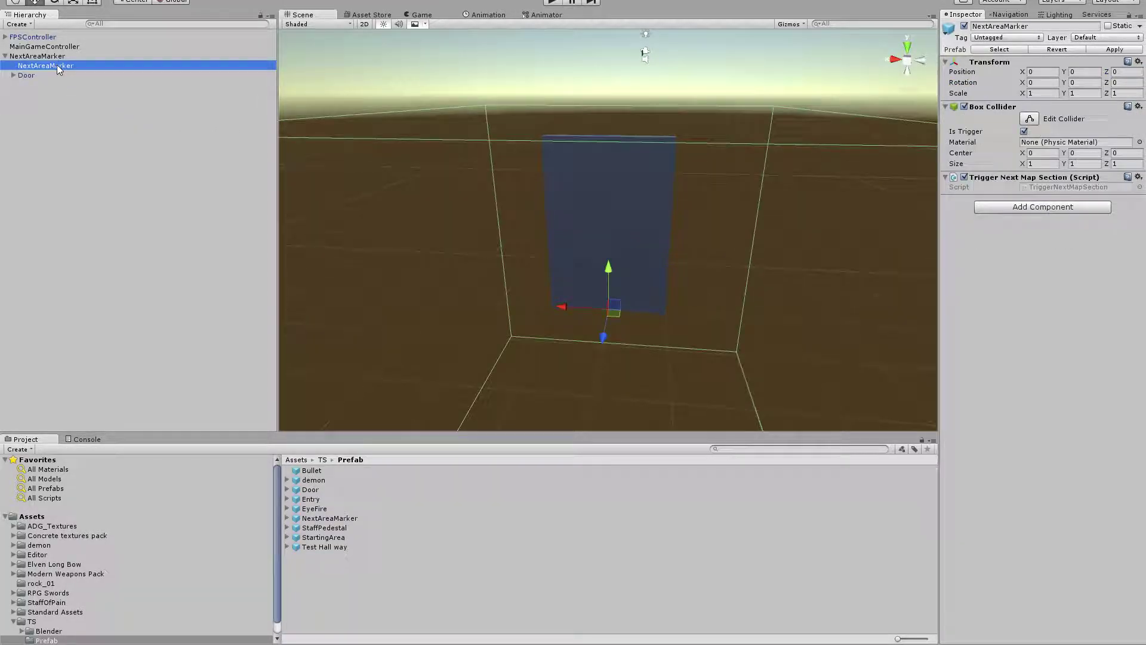
right_click(1053, 182)
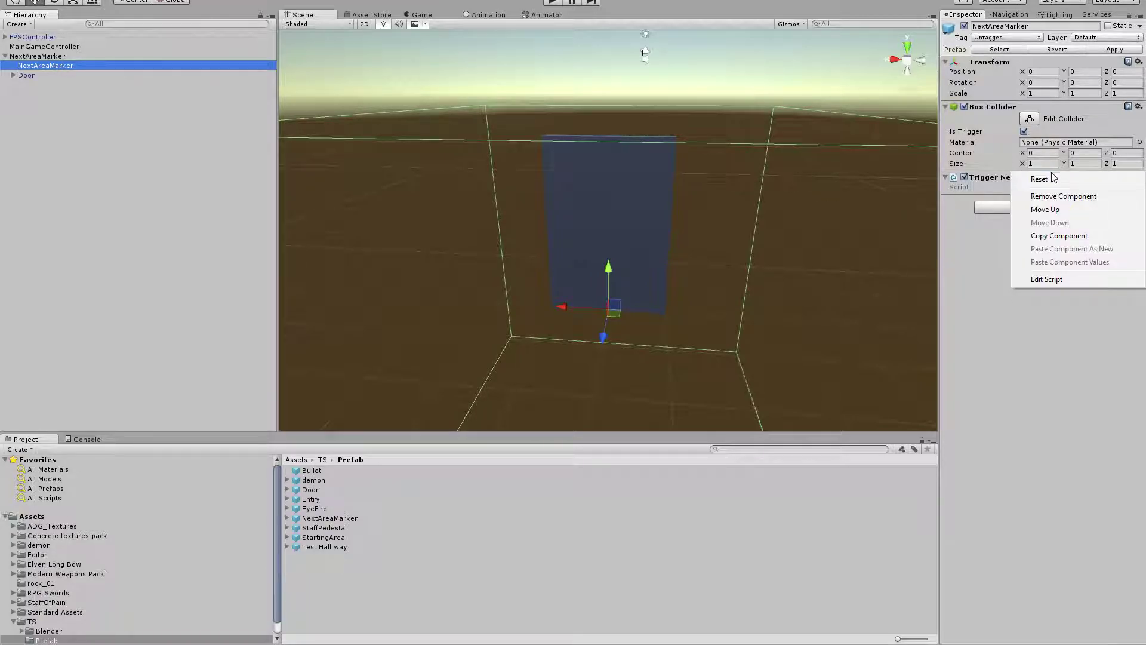
click(1035, 280)
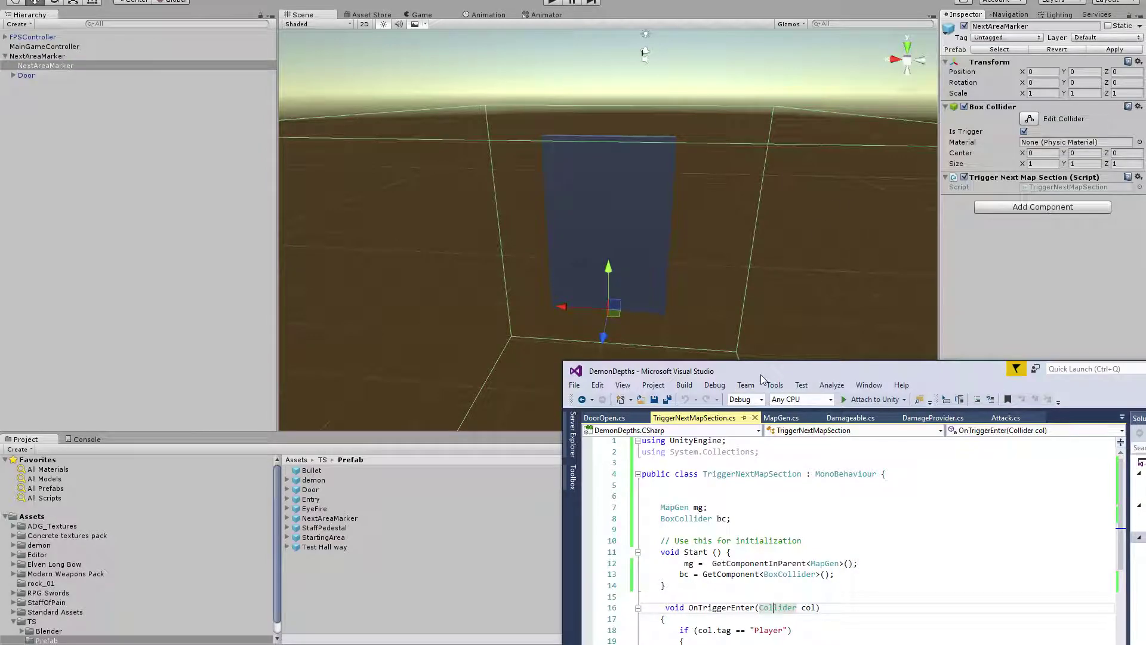
scroll(632, 250, down, 2)
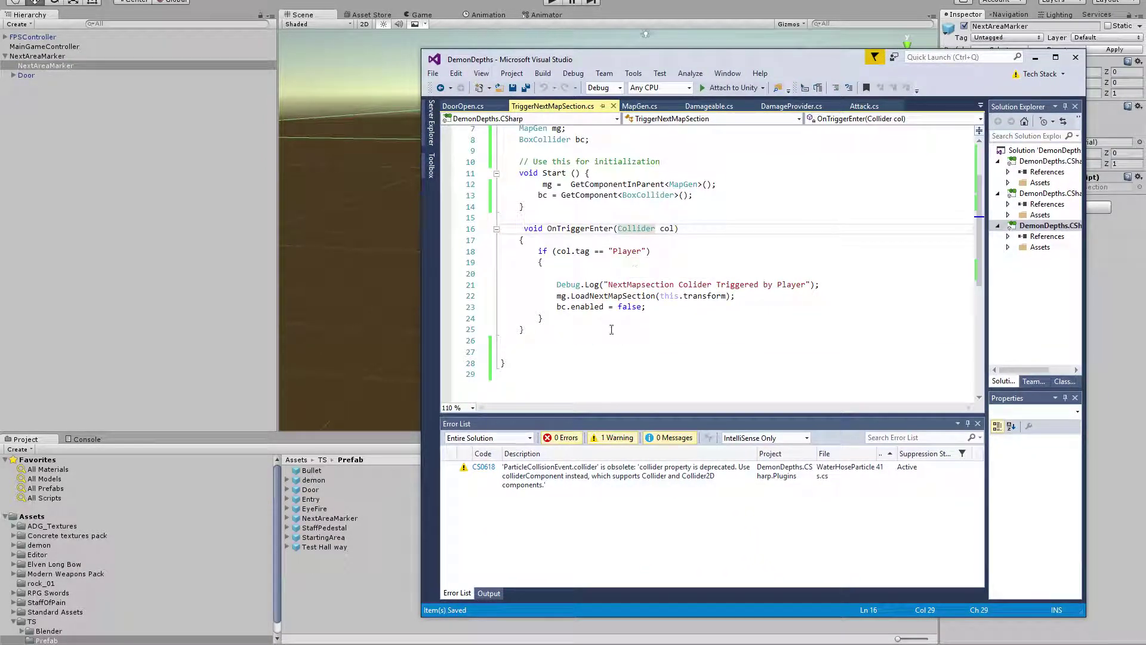
scroll(611, 330, up, 2)
scroll(644, 310, down, 2)
Insert an empty line after bc.enabled = false and declare a DoorOpen field named do below BoxCollider bc.
click(659, 311)
key(Return)
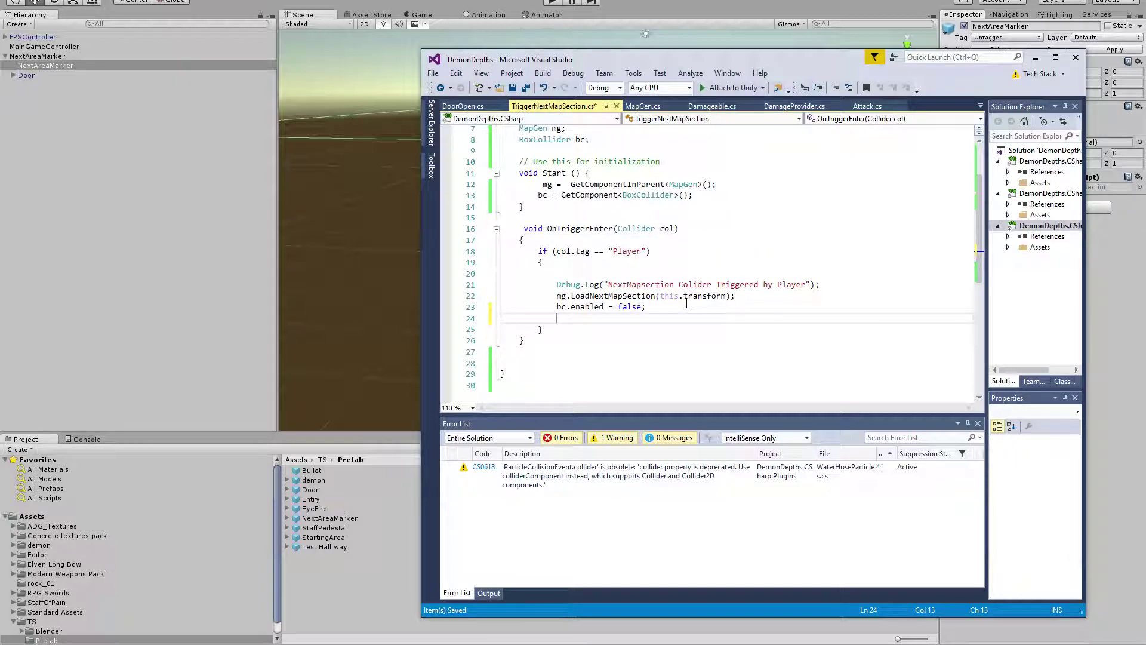
scroll(569, 255, up, 2)
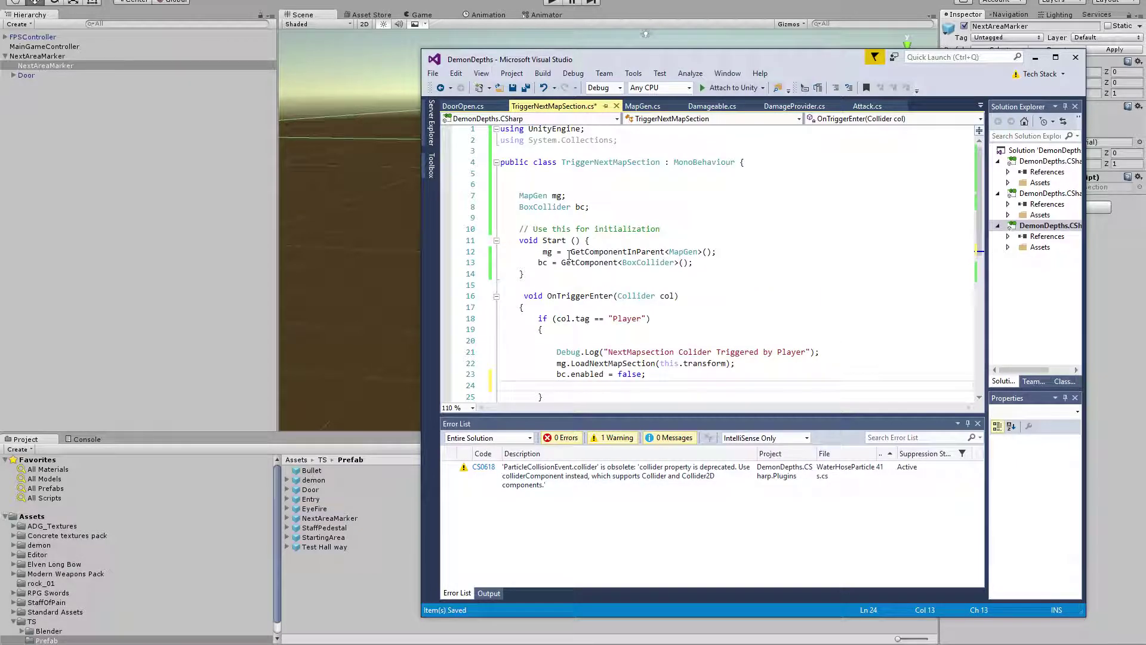
click(572, 220)
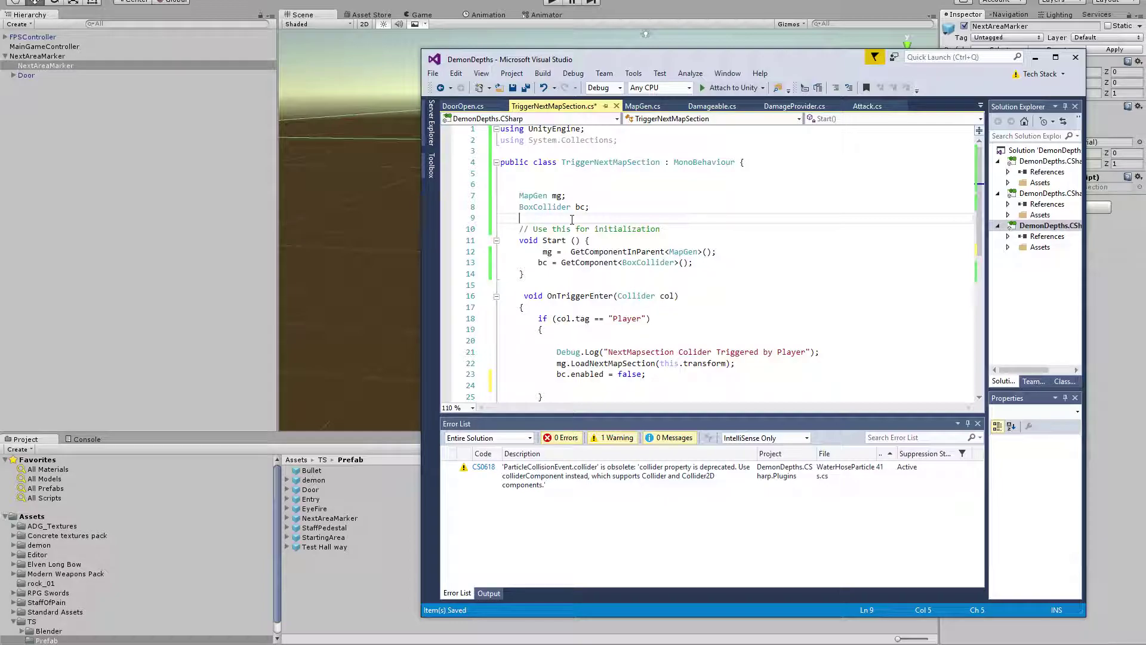
text(DoorOpen do;)
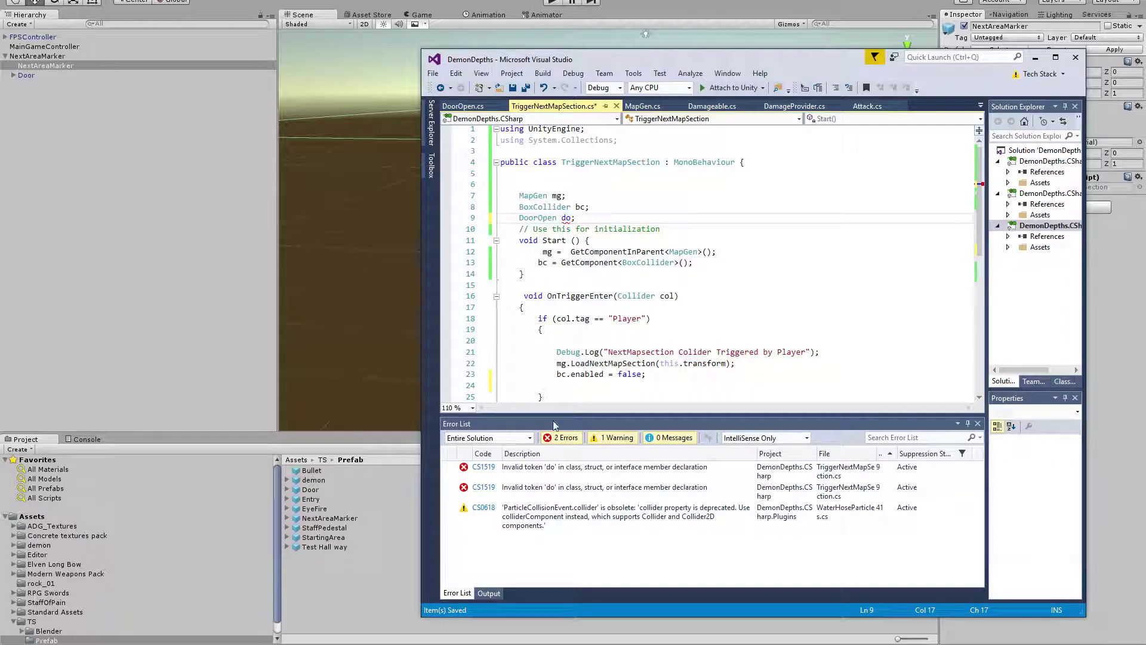
Add the statement do = GetComponentInChildren<DoorOpen>(); below bc.enabled = false in OnTriggerEnter.
click(572, 386)
text(do)
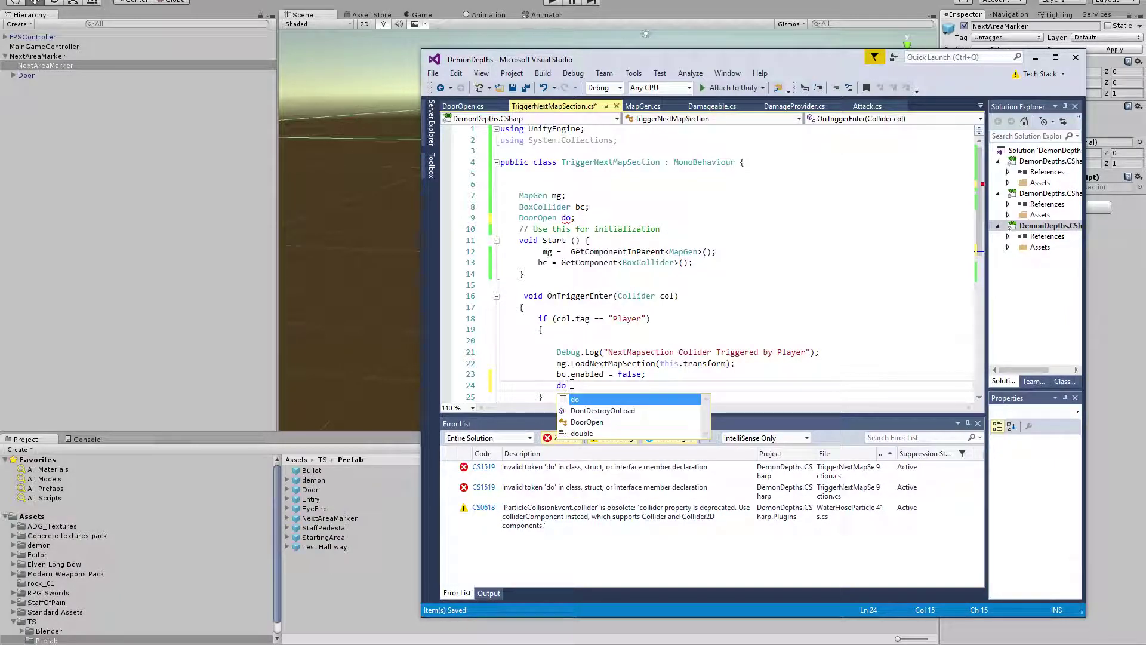
text( = get)
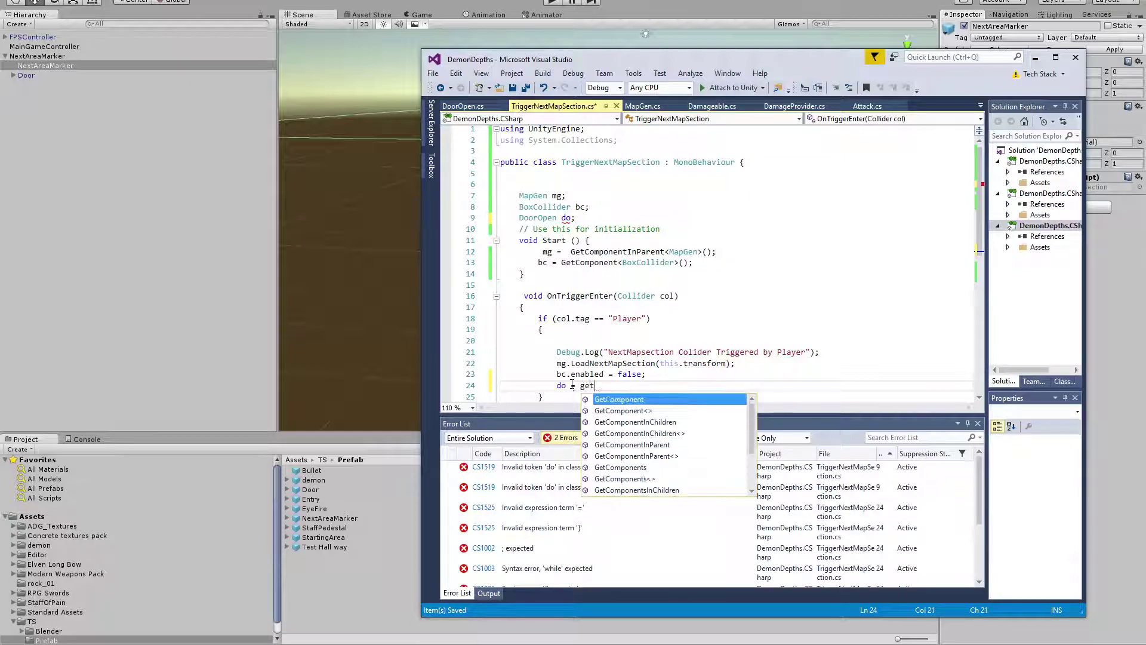
key(Down)
key(Down)
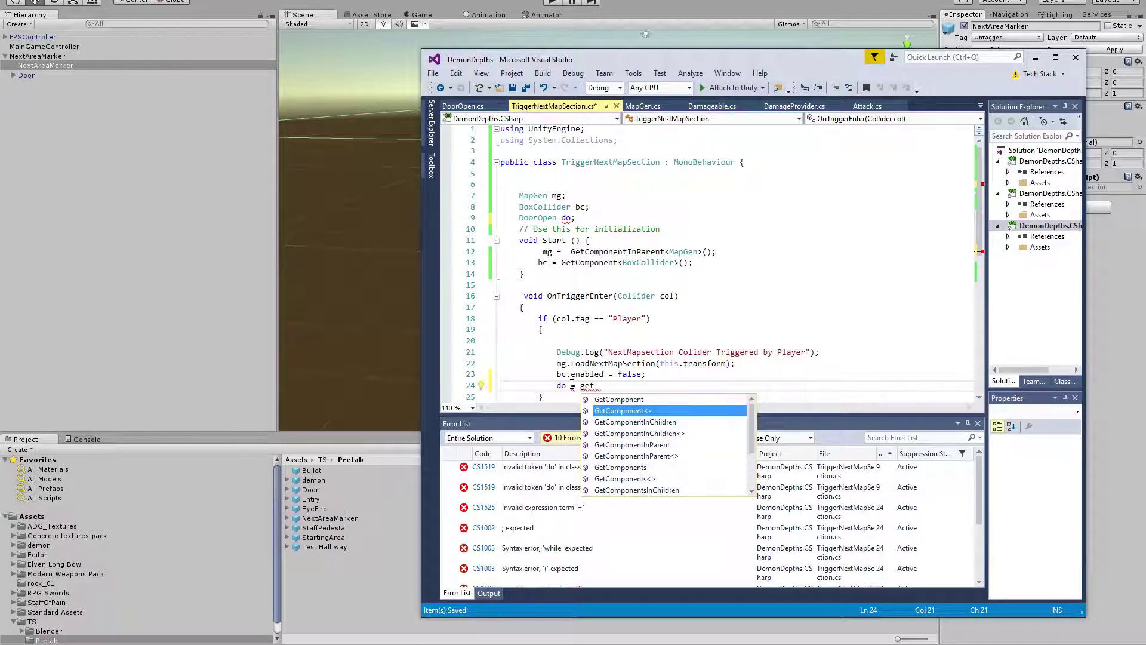
key(Tab)
text(<Do)
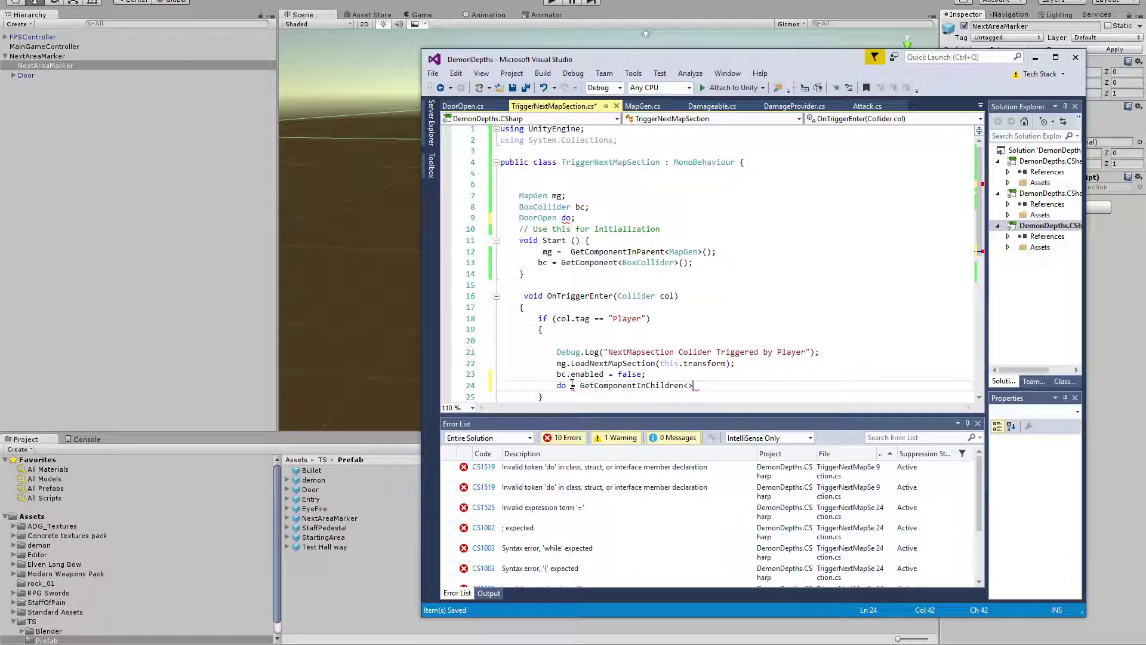
text(orOpen)
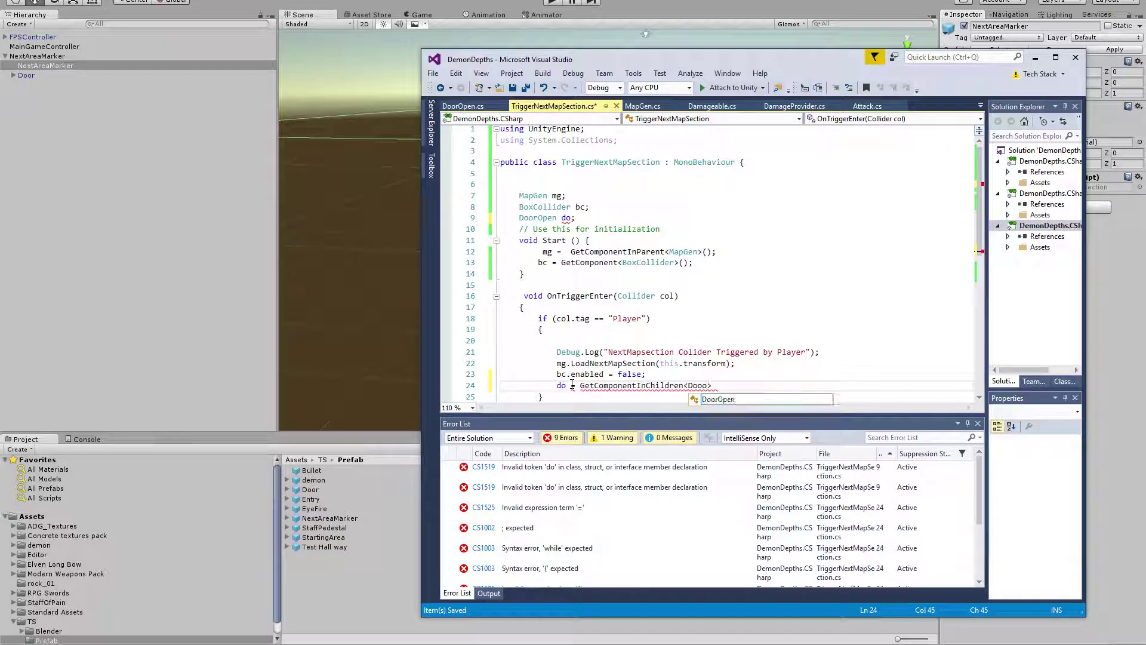
key(Tab)
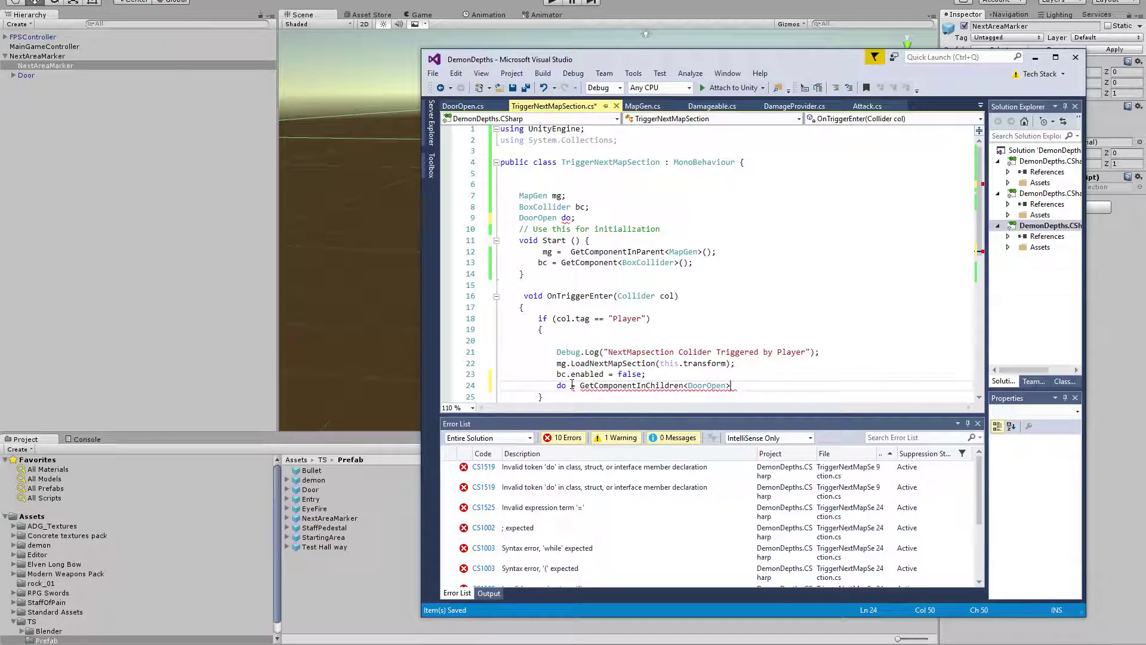
text(();)
Begin a do. member call on the line after the GetComponentInChildren assignment and save the script.
key(Return)
text(do.)
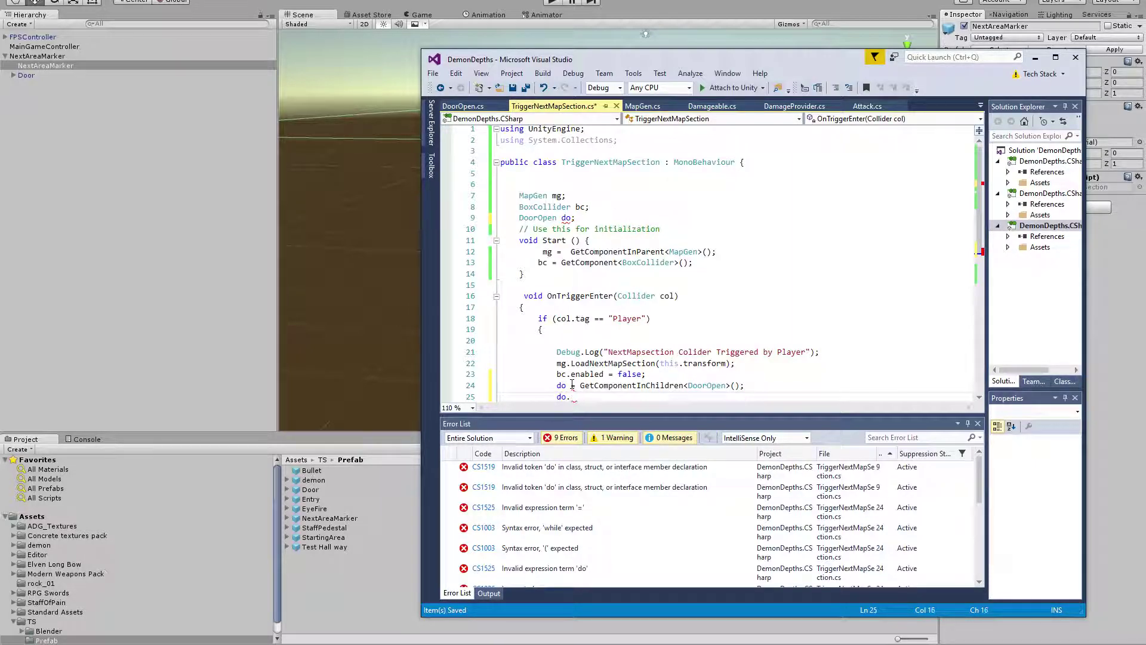
key(ctrl+s)
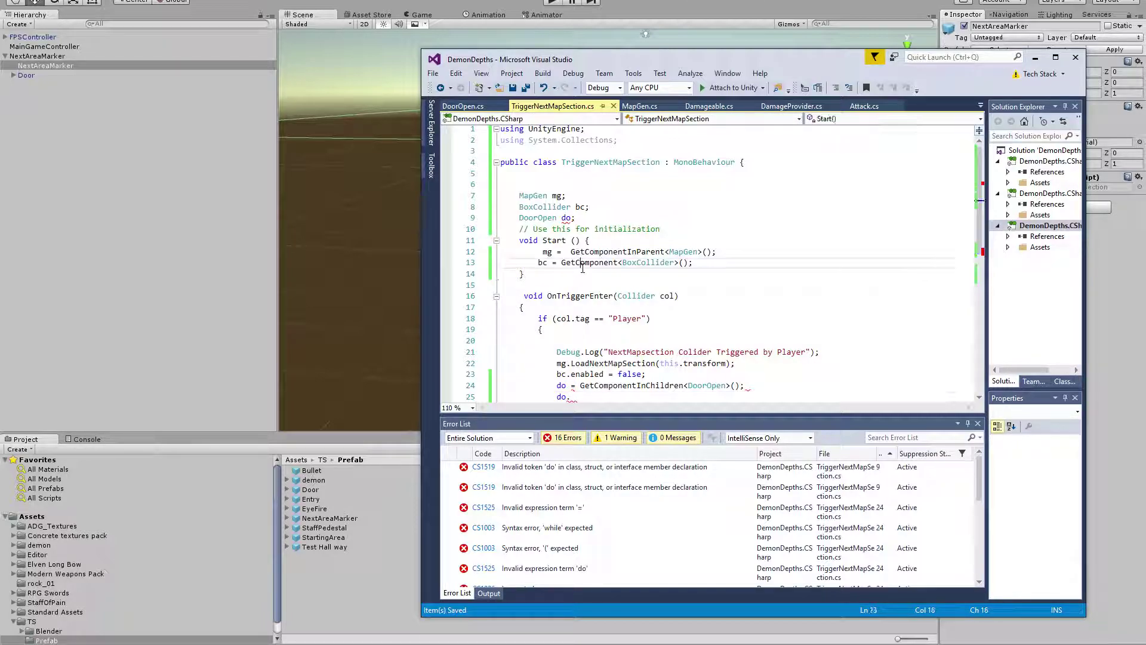
Rename the DoorOpen field declaration from do to doorOpen.
click(542, 218)
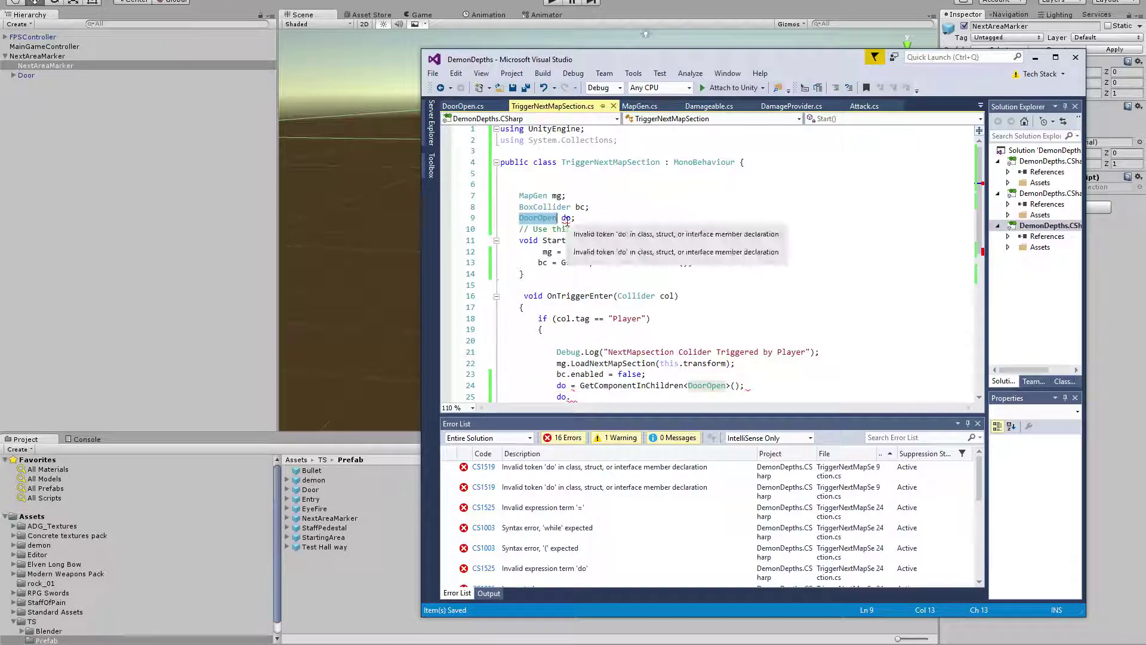
click(566, 218)
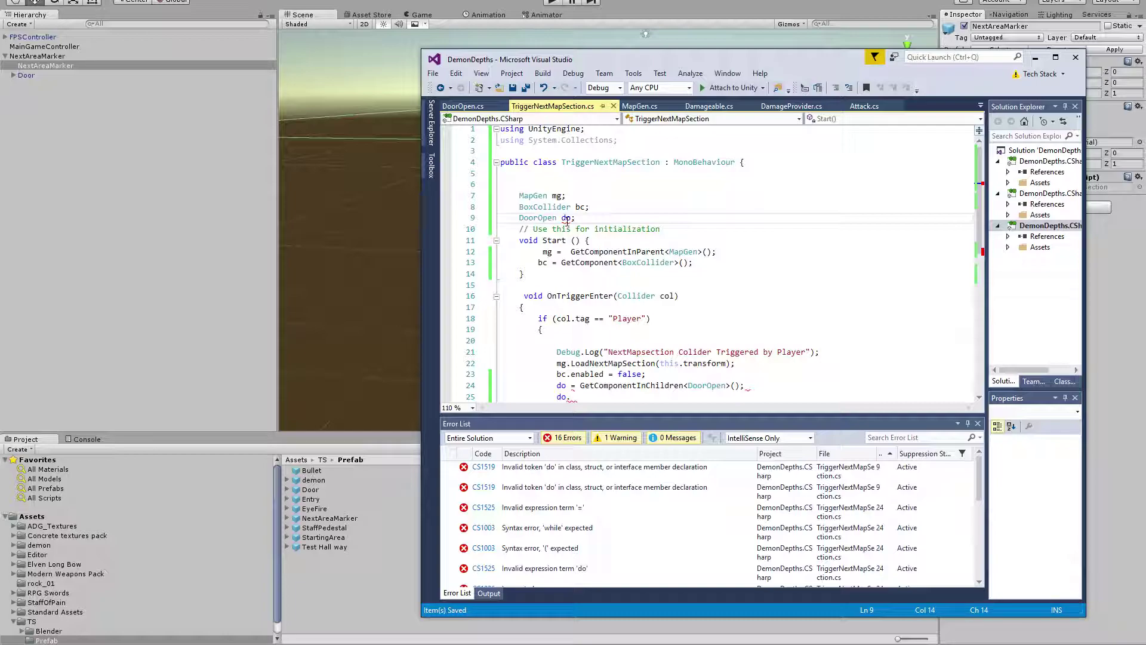
key(Right)
key(shift+Right)
key(shift+Right)
text(doo)
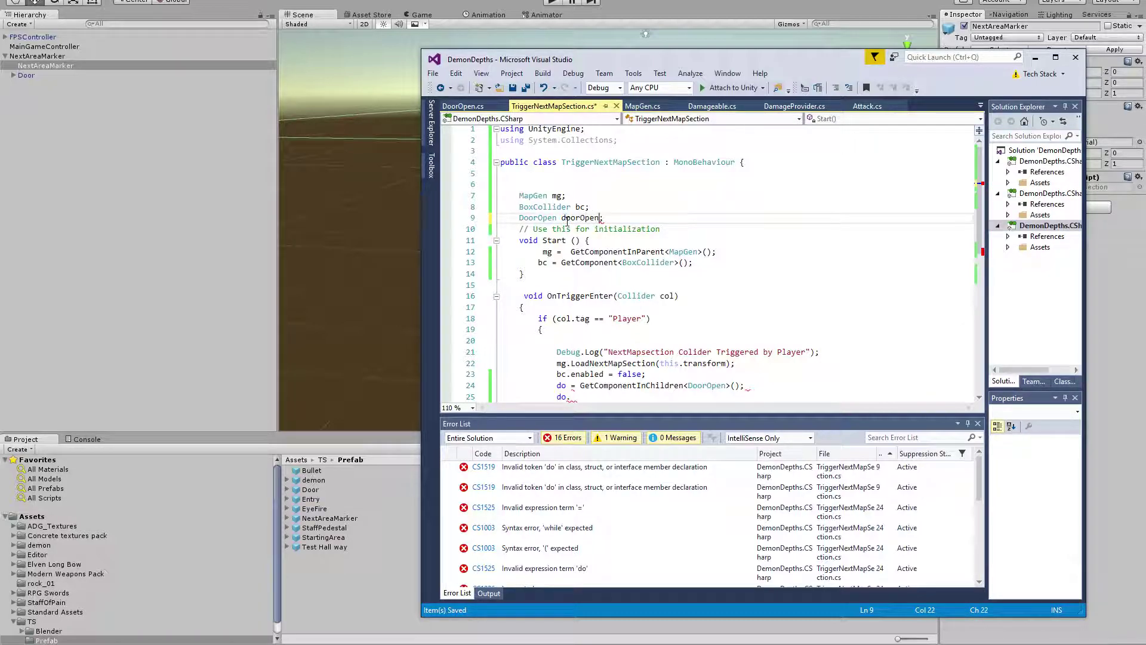
Replace do with doorOpen in the GetComponentInChildren<DoorOpen>() assignment and in the unfinished member call on the line below it.
click(563, 387)
double_click(563, 387)
text(doorOpen)
double_click(563, 397)
text(doorOpen)
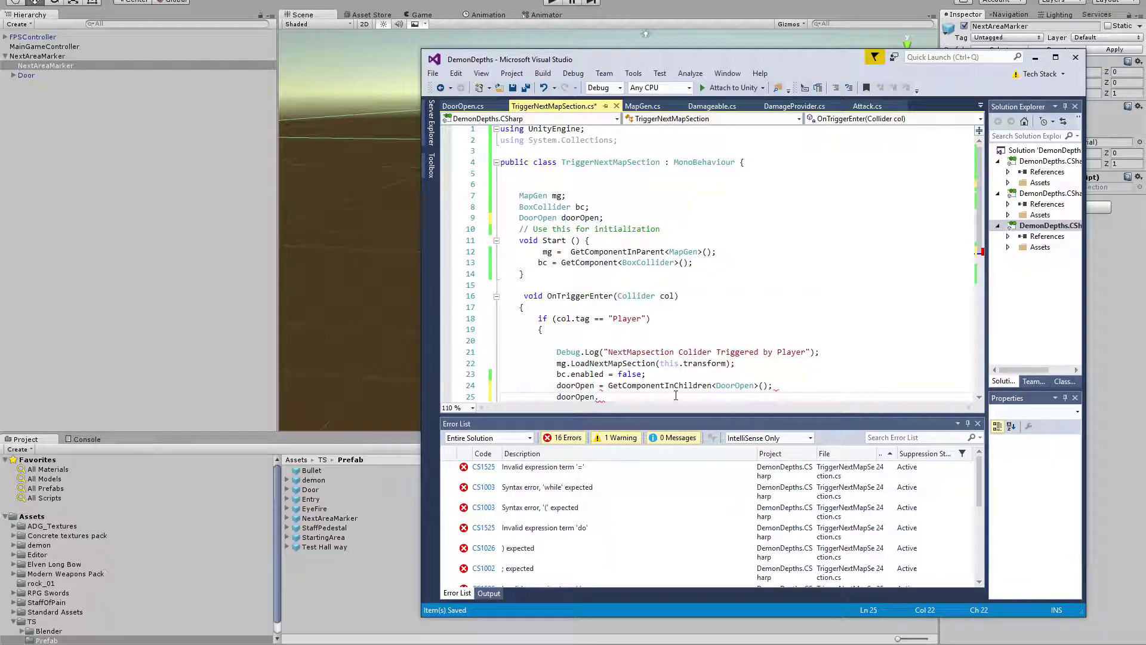
Complete the member call as doorOpen.OpenDoor(); and save TriggerNextMapSection.cs.
key(BackSpace)
text(.)
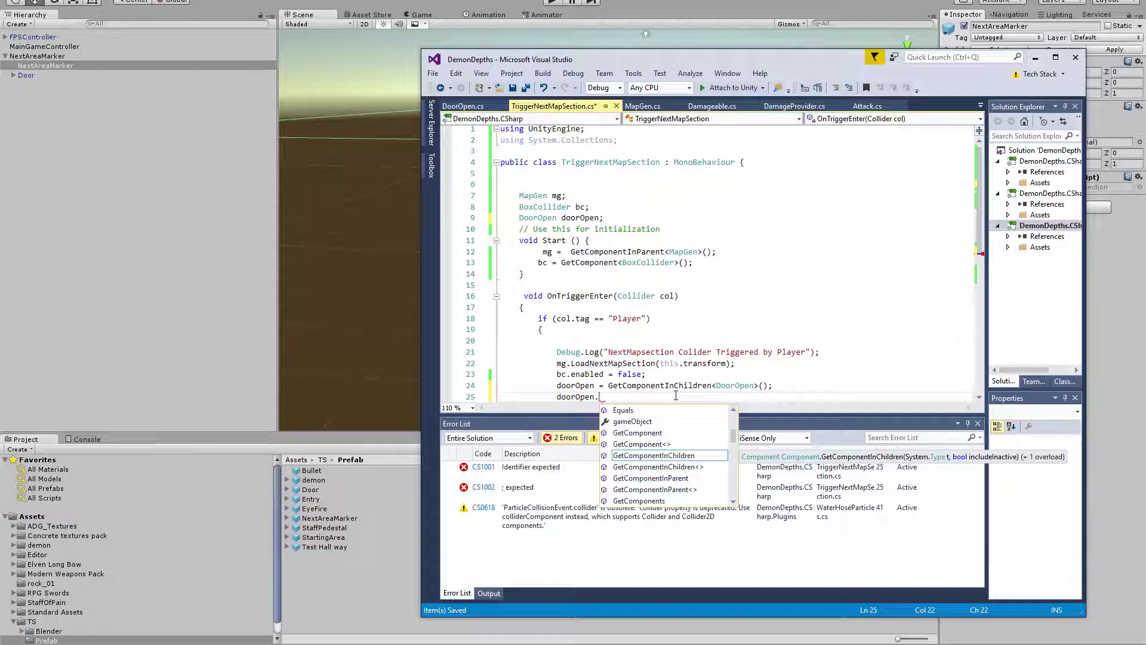
text(OpenDoor();)
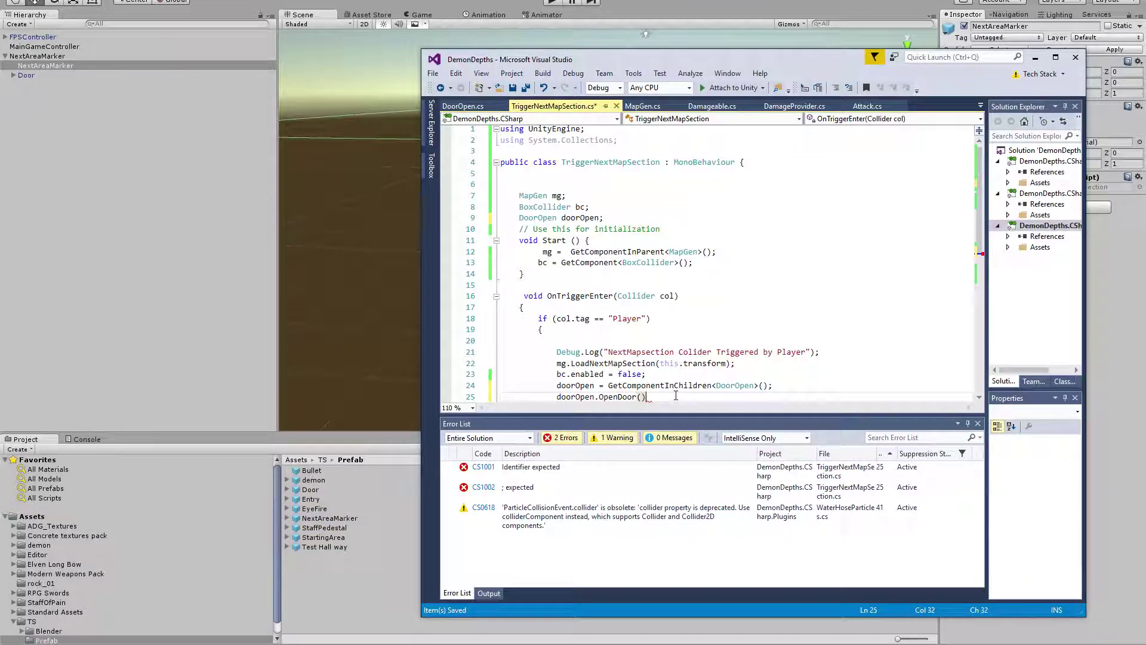
key(ctrl+s)
key(Up)
click(696, 184)
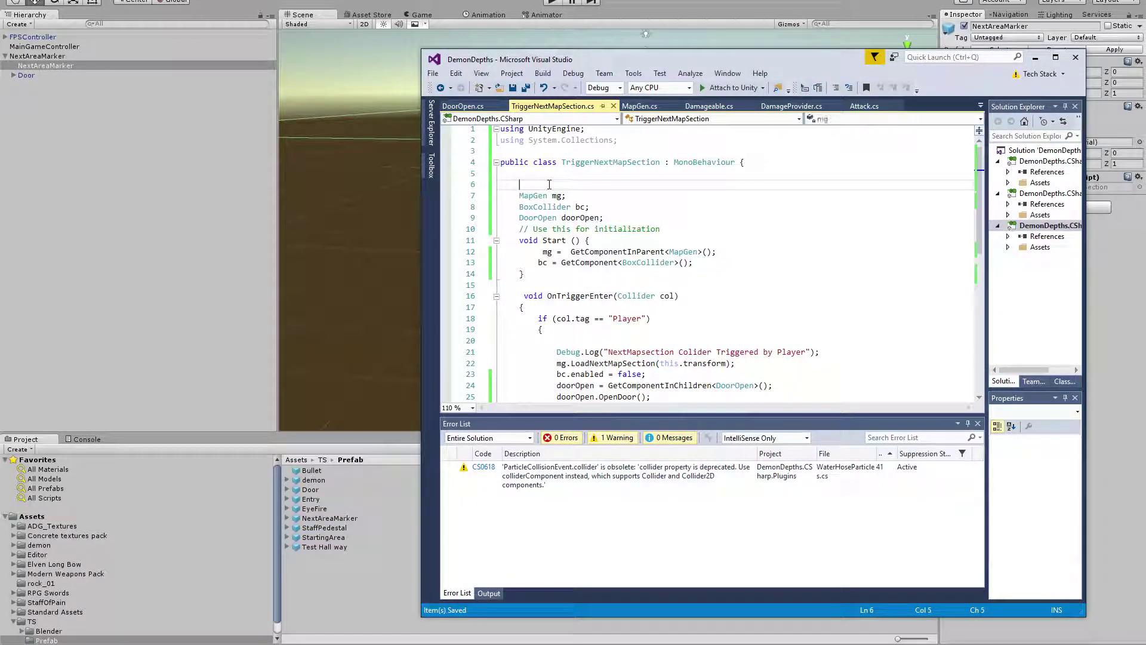
In Unity, apply the NextAreaMarker instance's changes to its prefab and delete the whole instance from the scene.
click(70, 65)
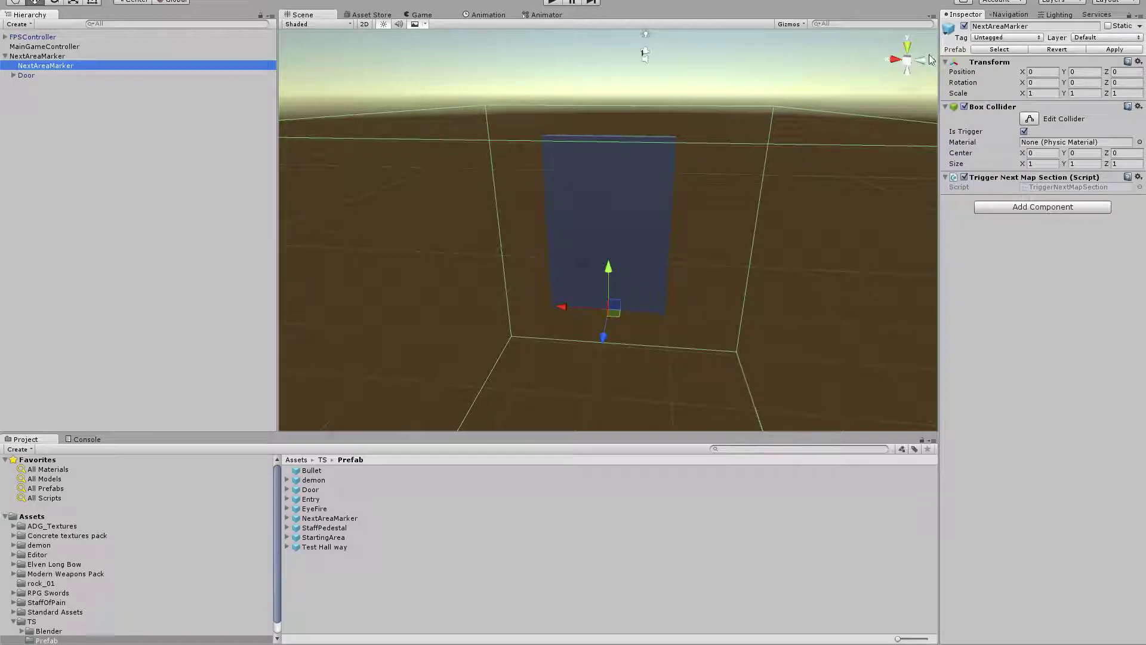
click(1114, 49)
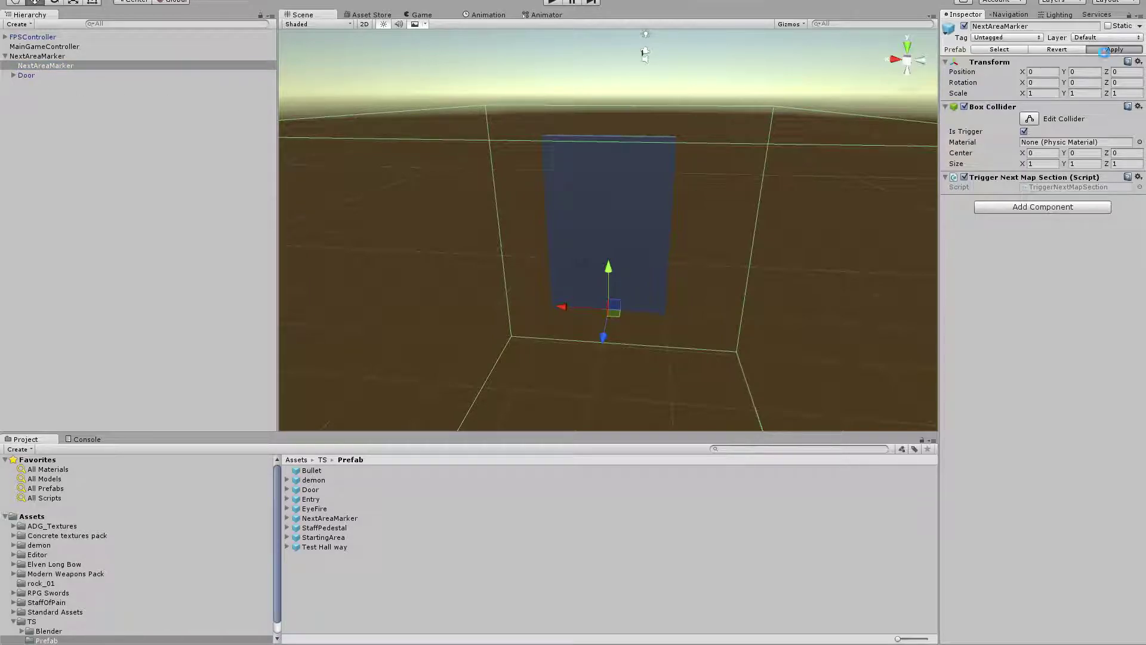
click(23, 57)
right_click(44, 54)
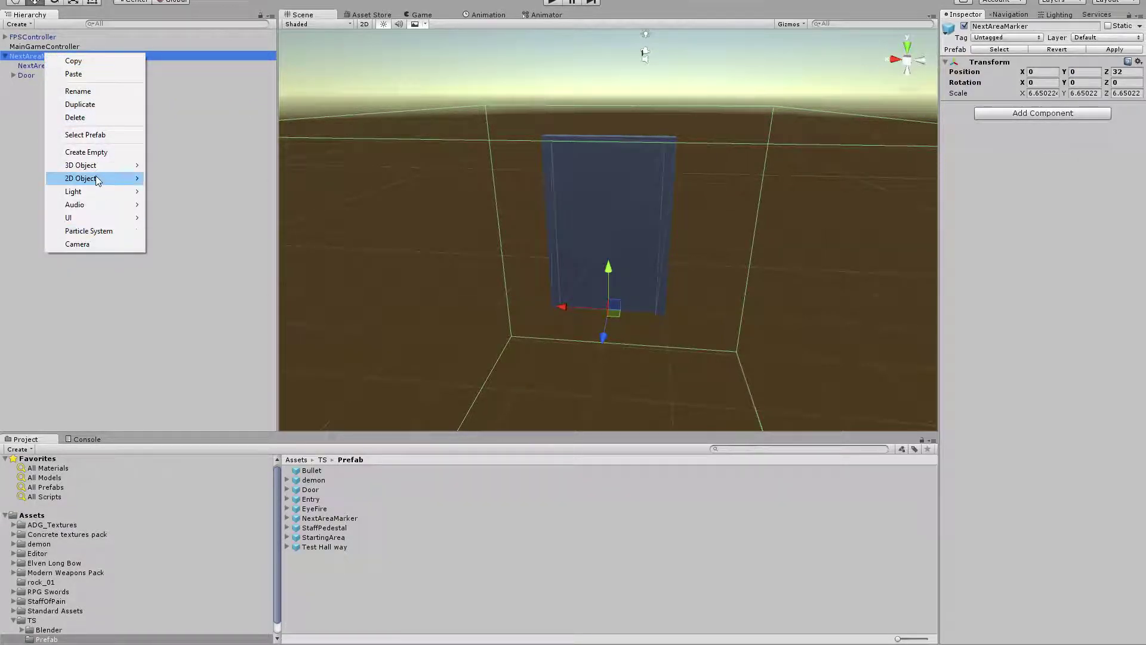
click(97, 122)
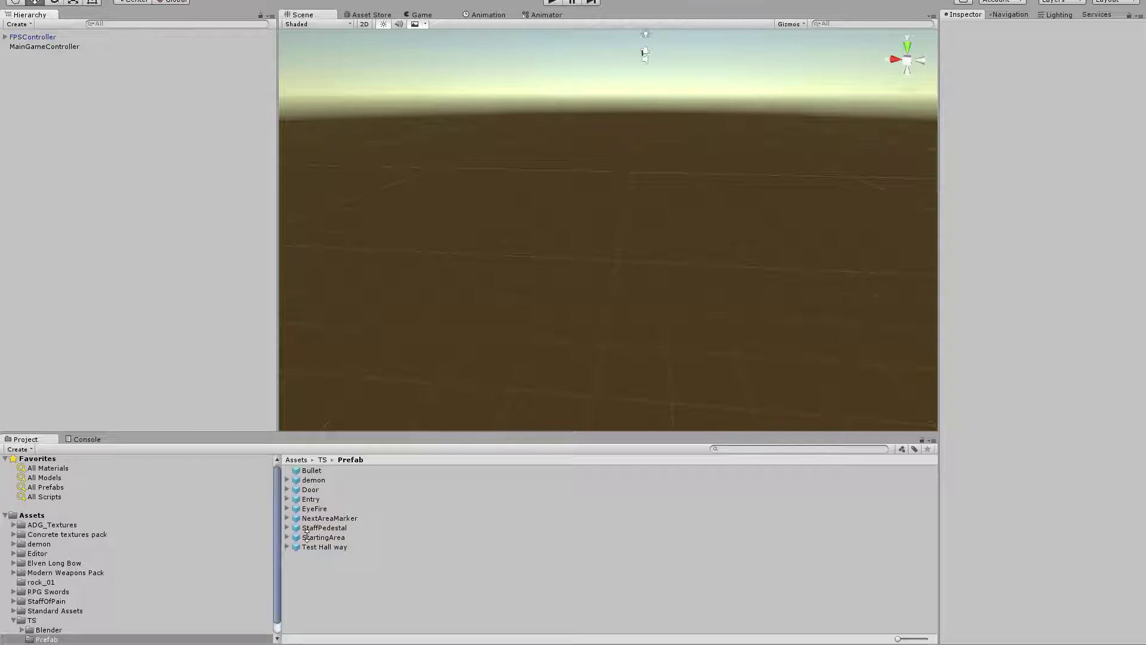
Expand the StartingArea prefab in the Prefab folder and add an instance of it to the scene.
click(296, 535)
click(288, 537)
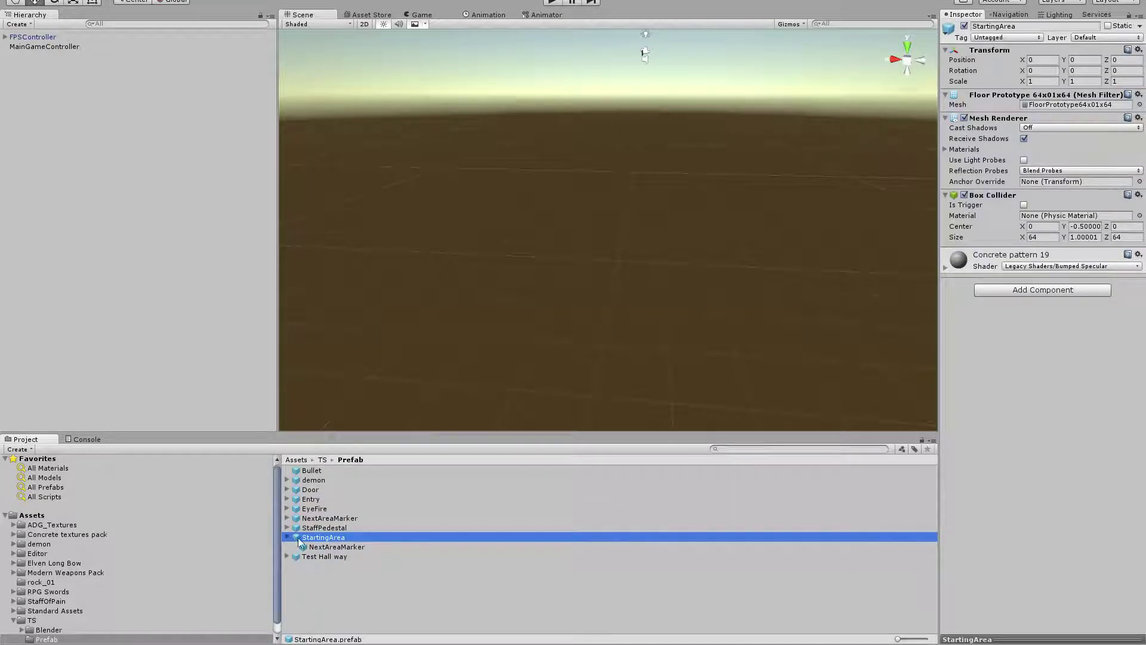
click(330, 546)
drag(323, 538, 69, 240)
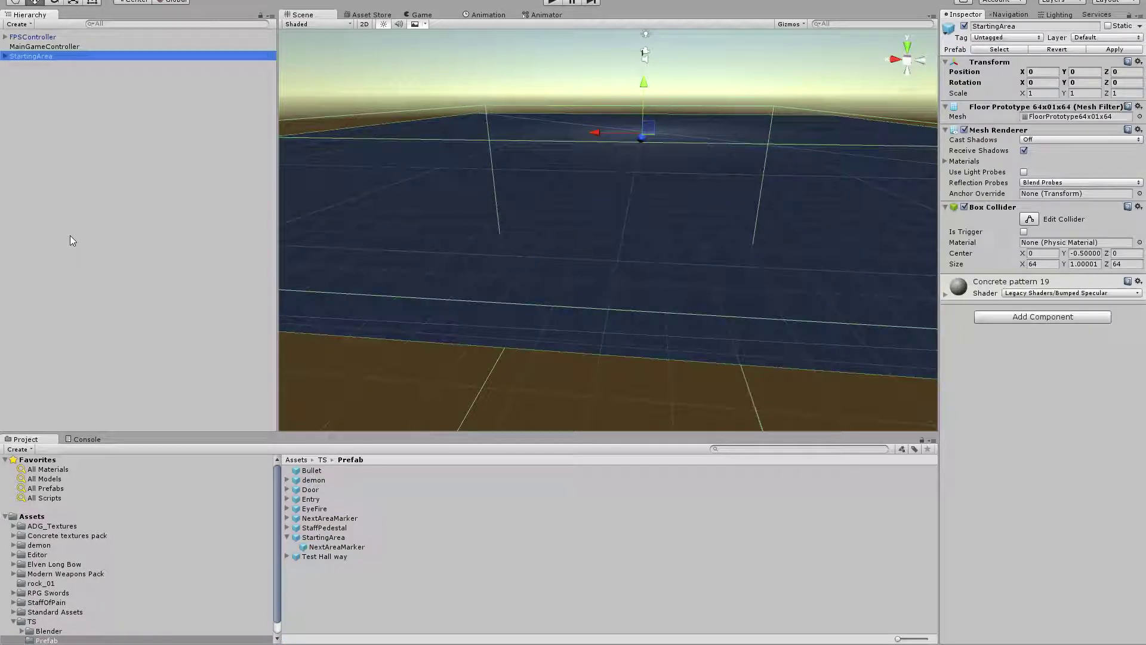
click(452, 78)
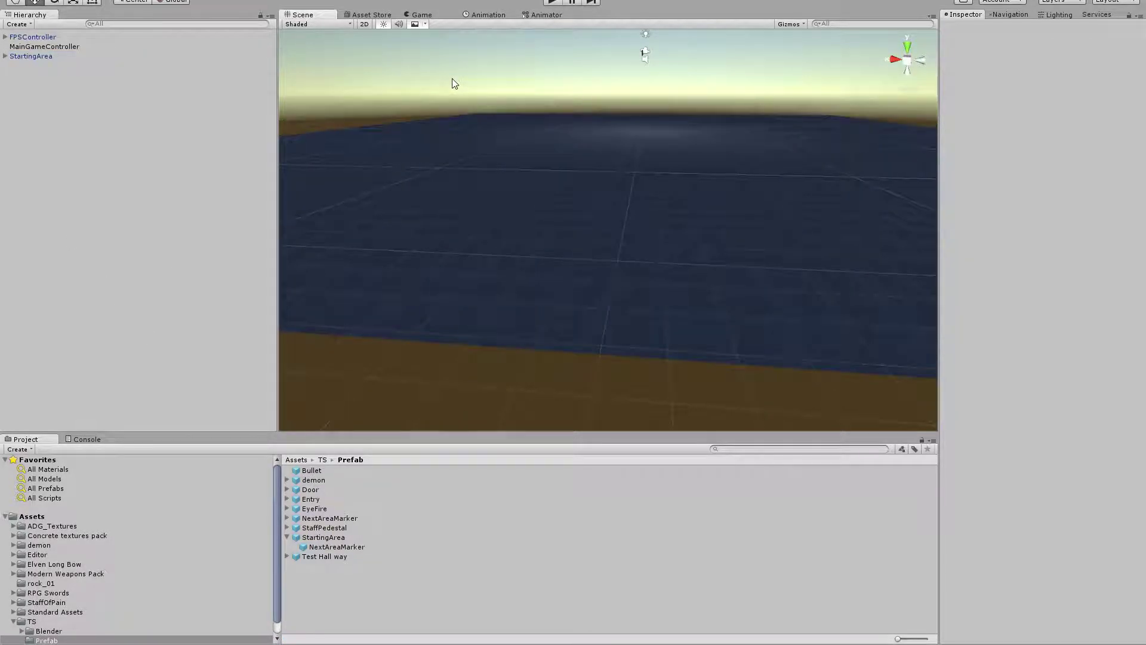
scroll(482, 170, down, 5)
scroll(532, 179, down, 5)
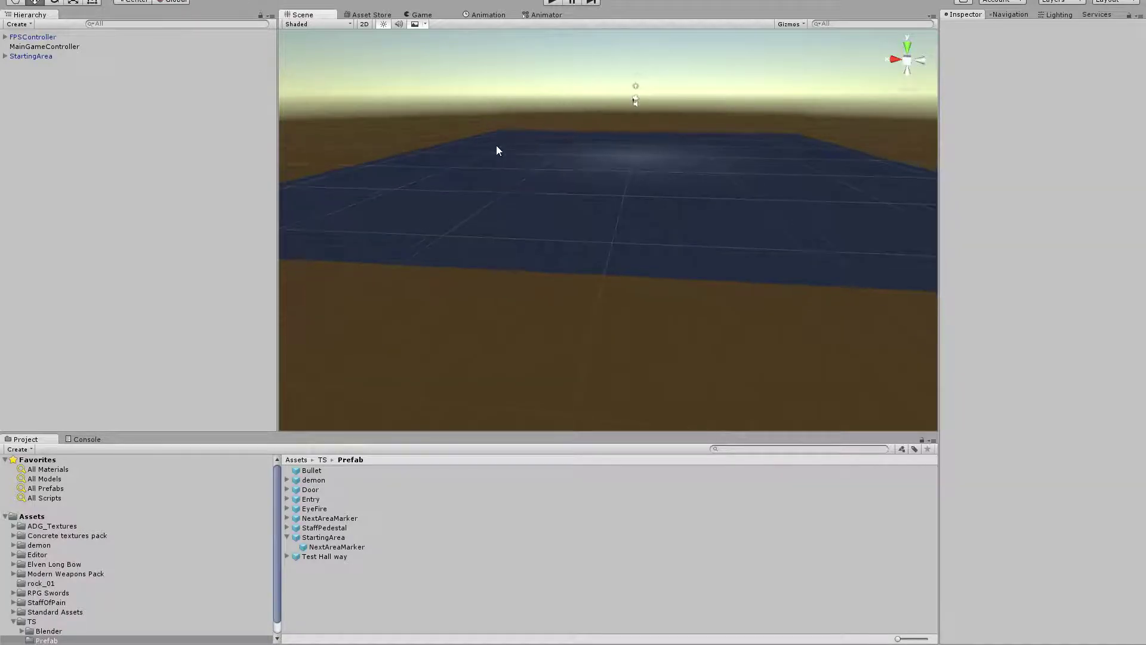
click(333, 547)
right_click(333, 549)
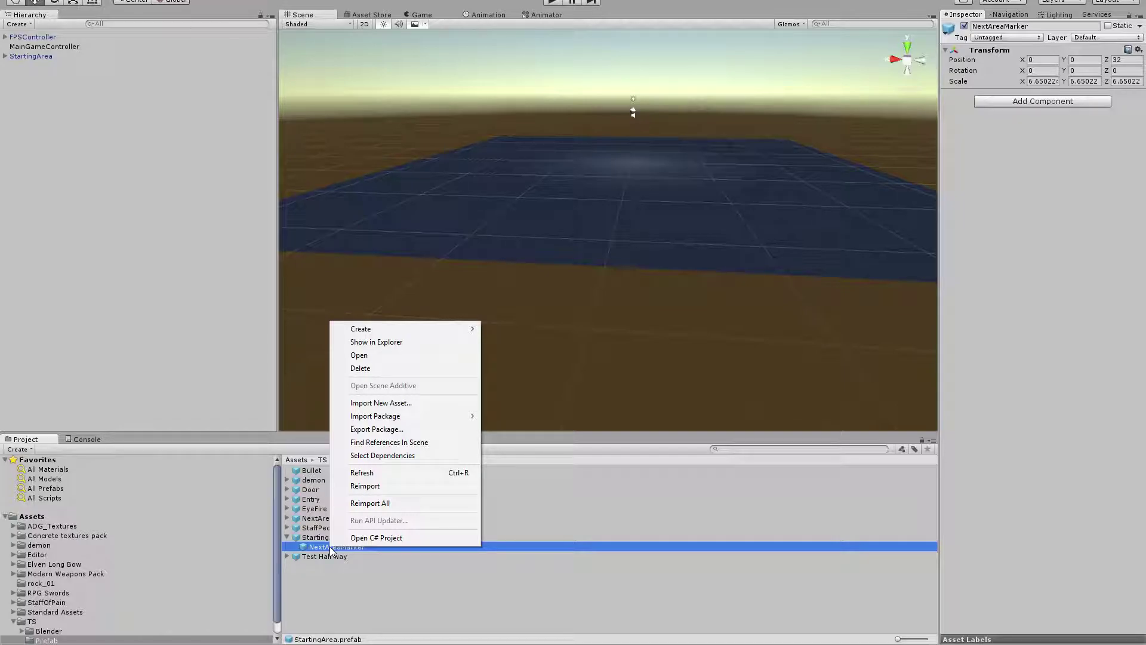
click(354, 582)
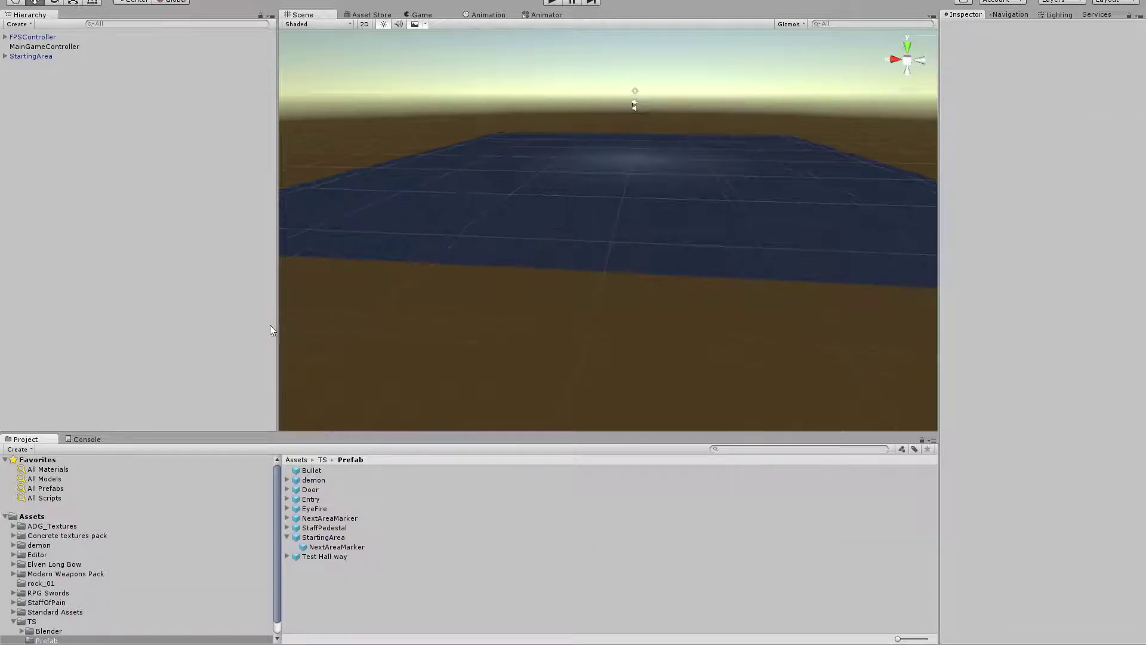
Expand StartingArea in the scene and add the Door prefab as a child of its outer NextAreaMarker.
click(5, 56)
click(13, 66)
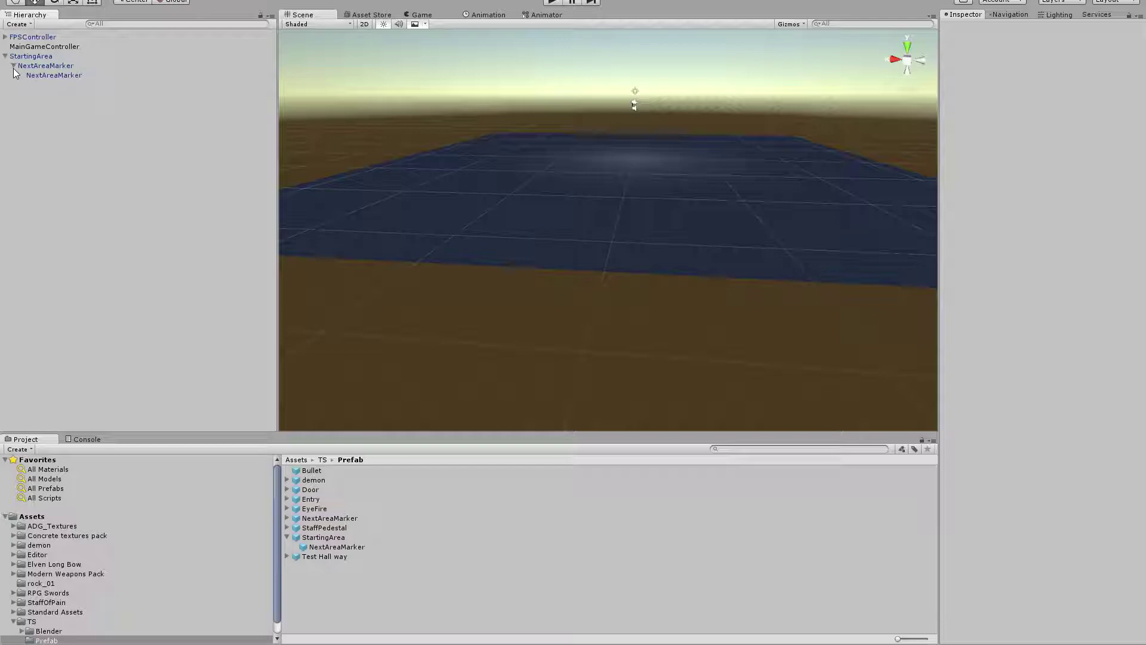
click(26, 74)
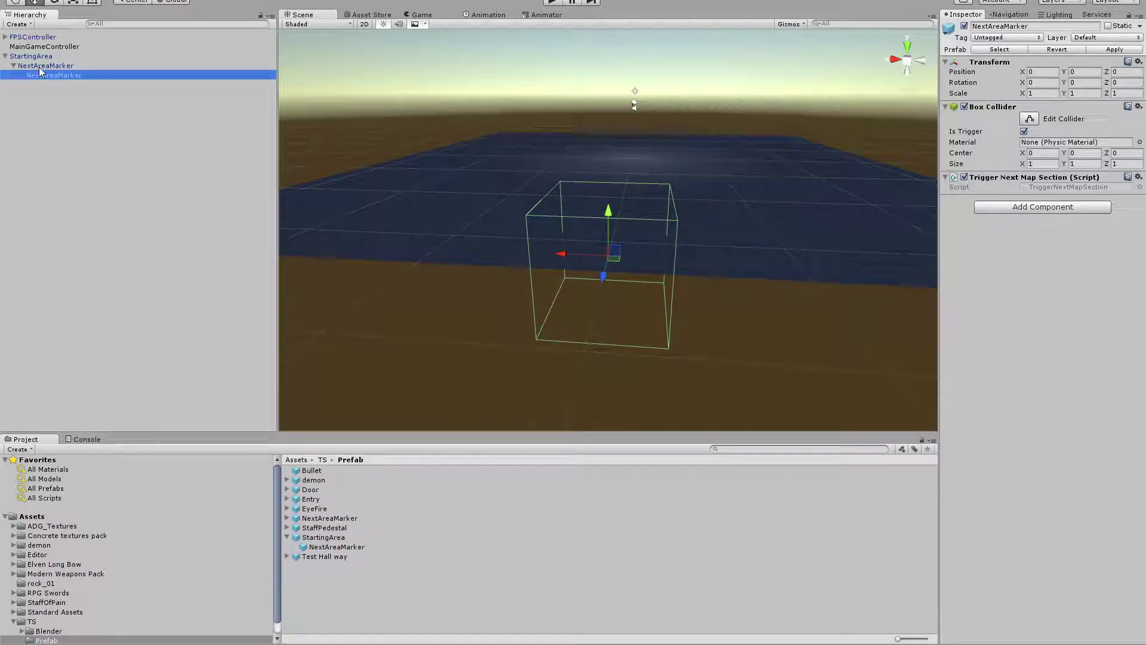
key(Return)
click(287, 489)
drag(310, 498, 42, 65)
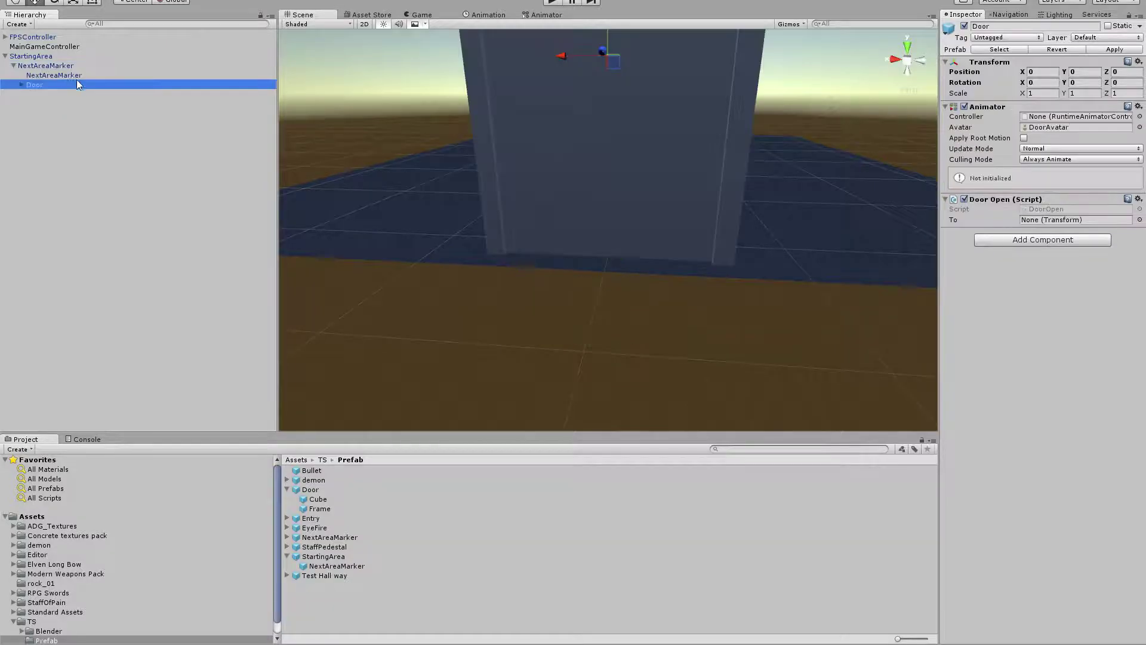
scroll(613, 180, down, 8)
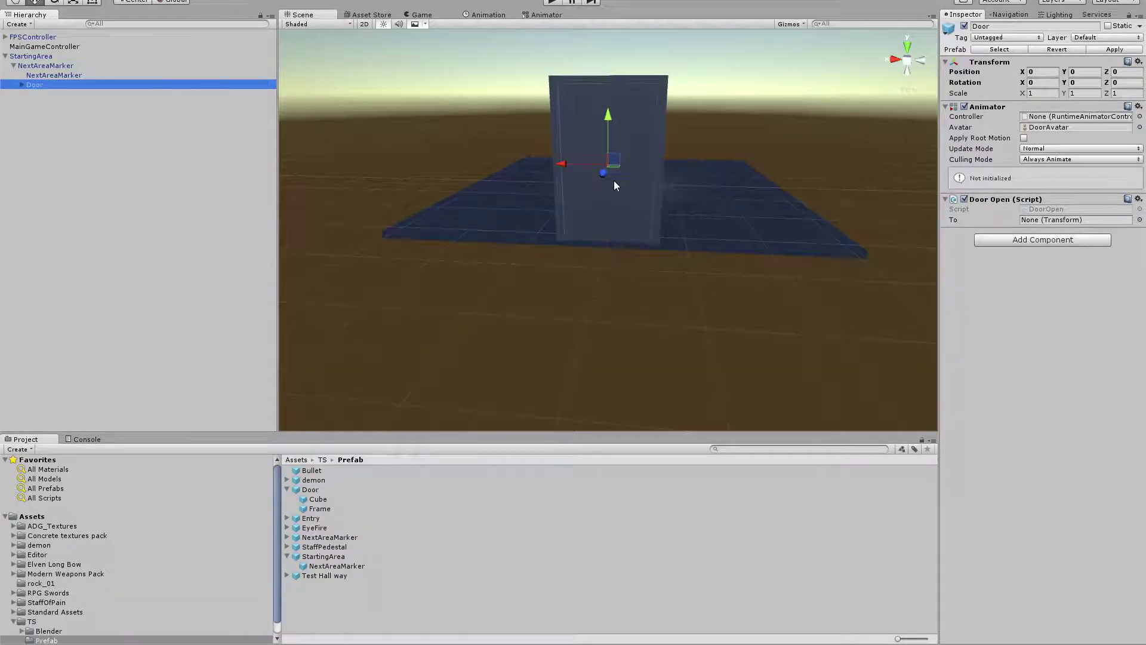
Try setting the scale of StartingArea's outer NextAreaMarker to 0 on X, Y and Z.
click(61, 56)
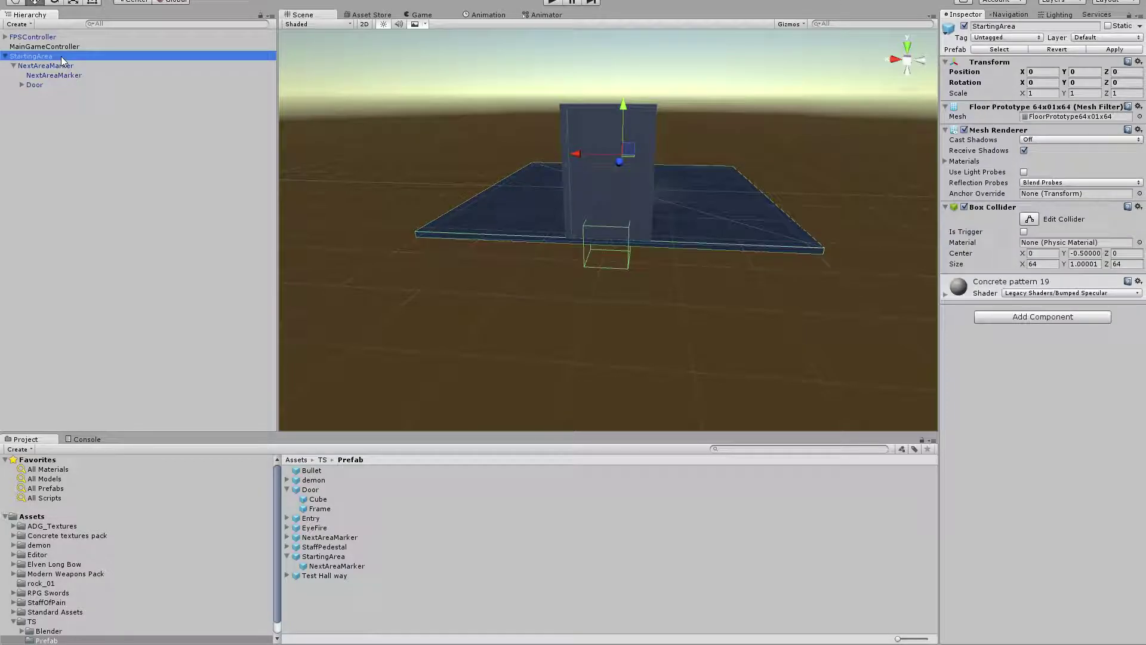
click(70, 66)
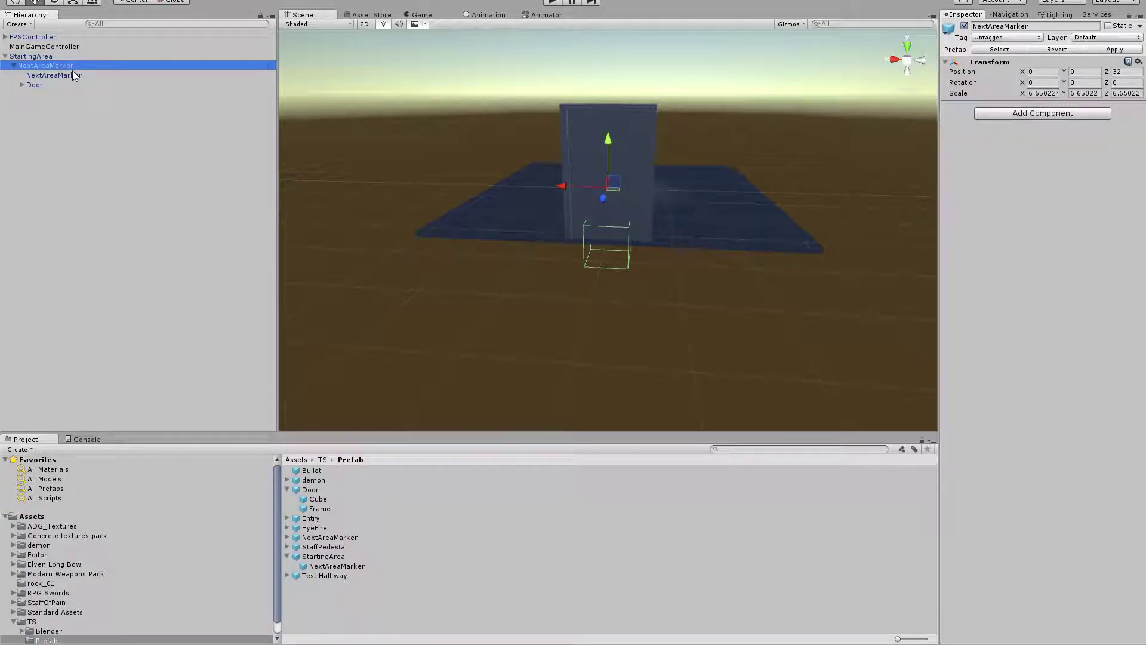
click(1038, 94)
text(0)
key(Tab)
text(0)
key(Tab)
text(0)
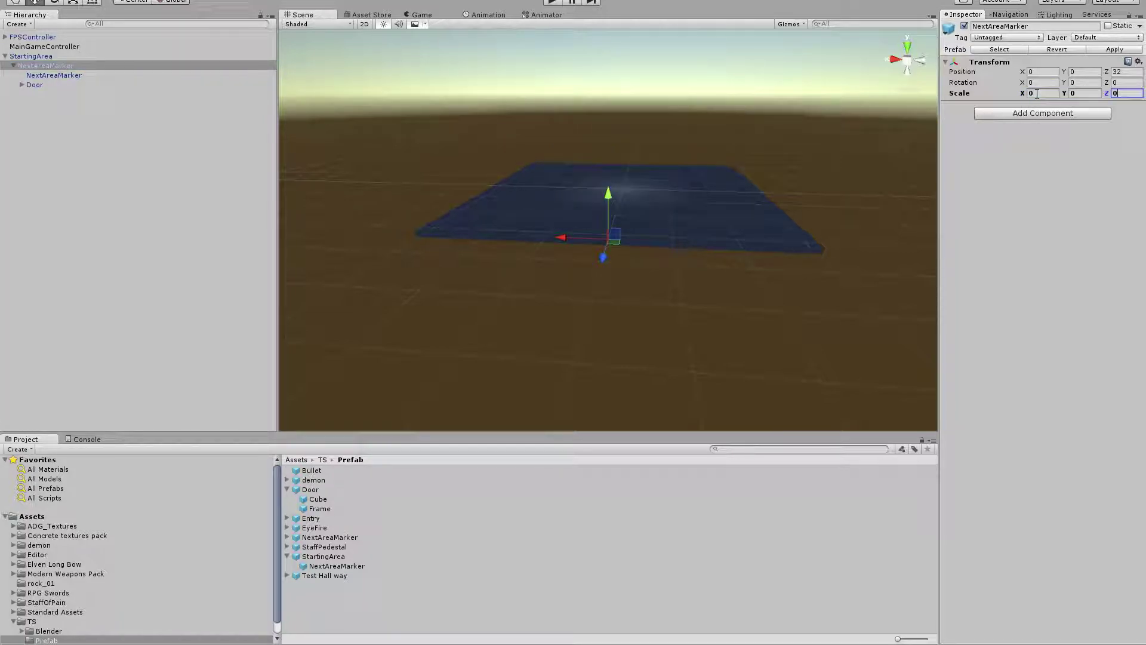
Undo the X, Y and Z scale changes on StartingArea's NextAreaMarker.
scroll(742, 198, up, 6)
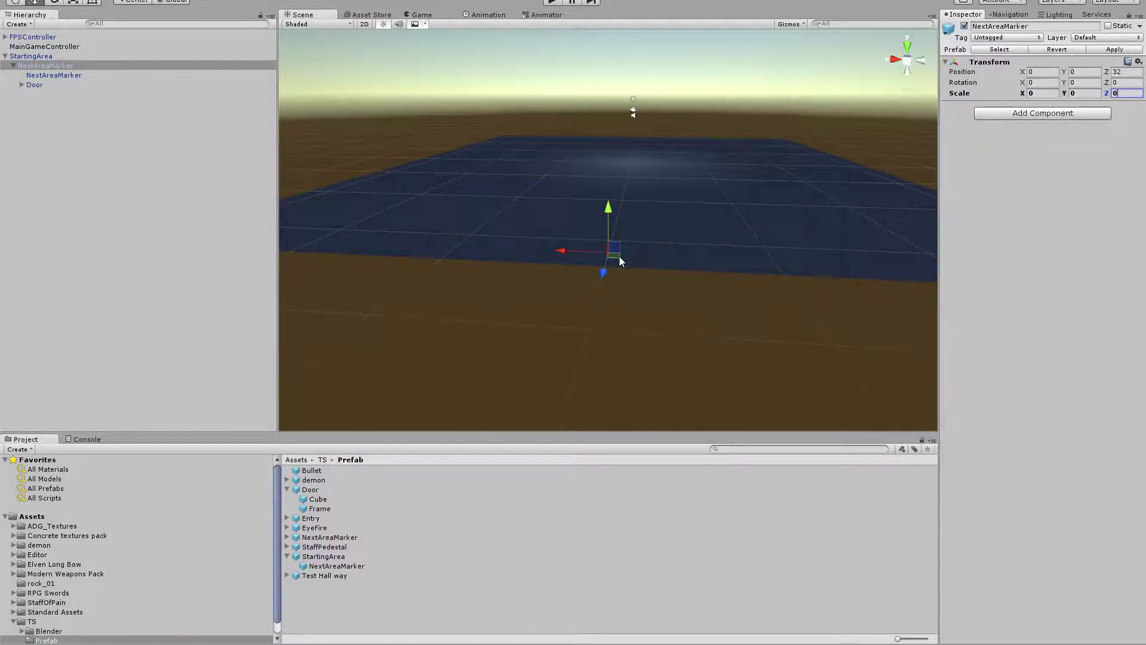
key(ctrl+z)
key(ctrl+z)
key(ctrl+z)
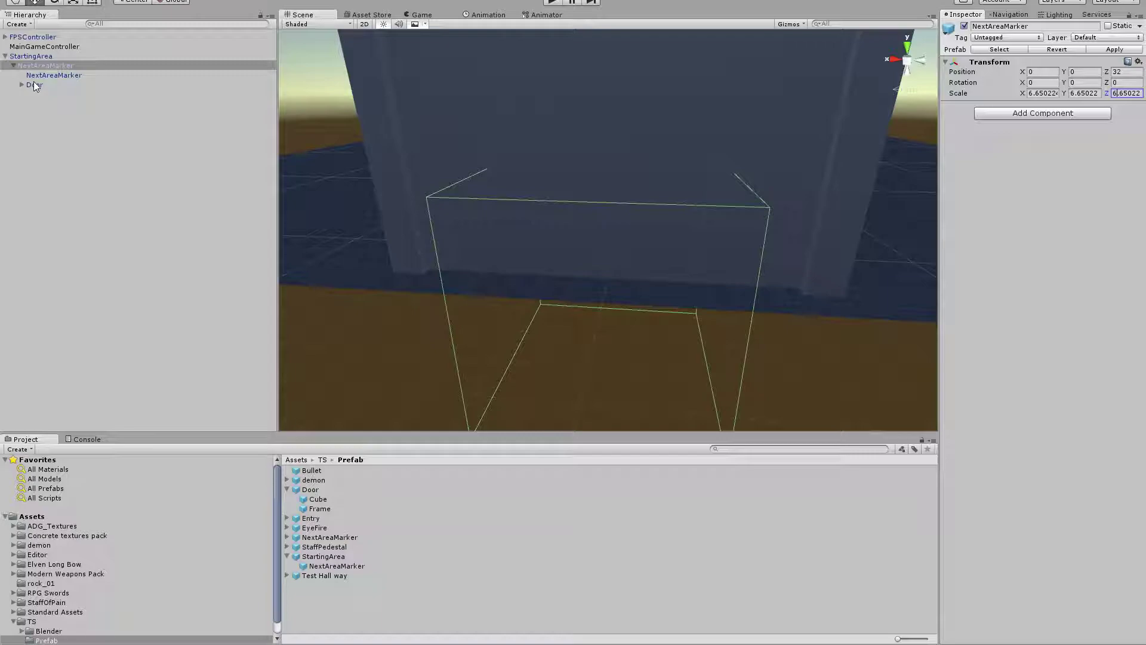
Add the Test Hall way prefab to the scene as a separate root object alongside StartingArea.
scroll(536, 178, down, 10)
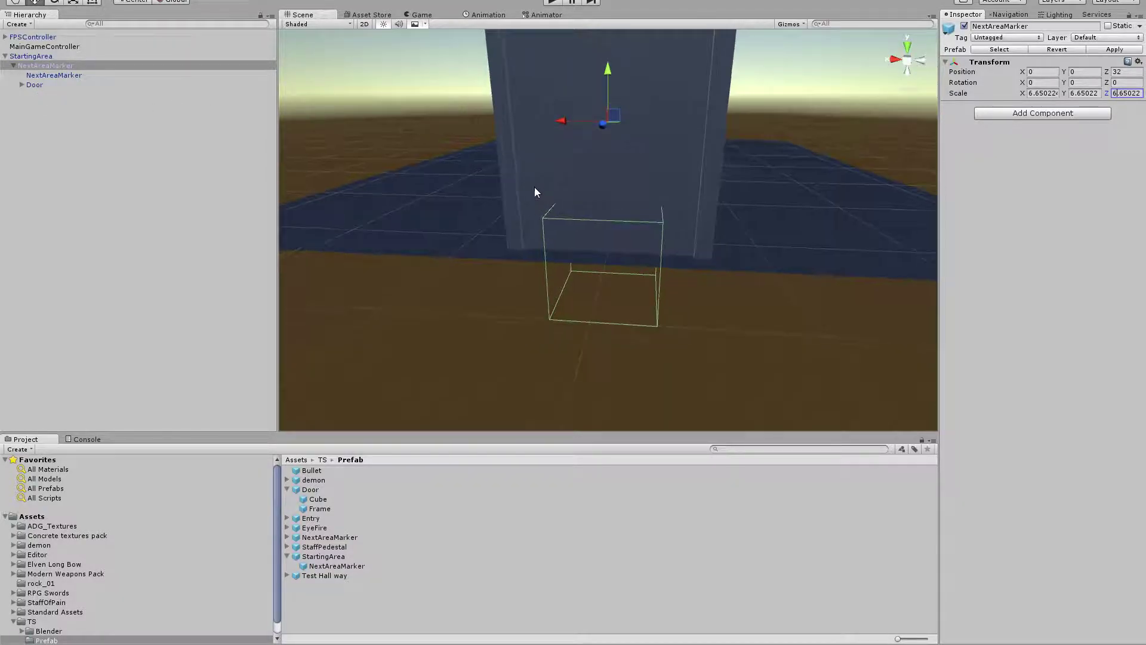
scroll(535, 190, down, 4)
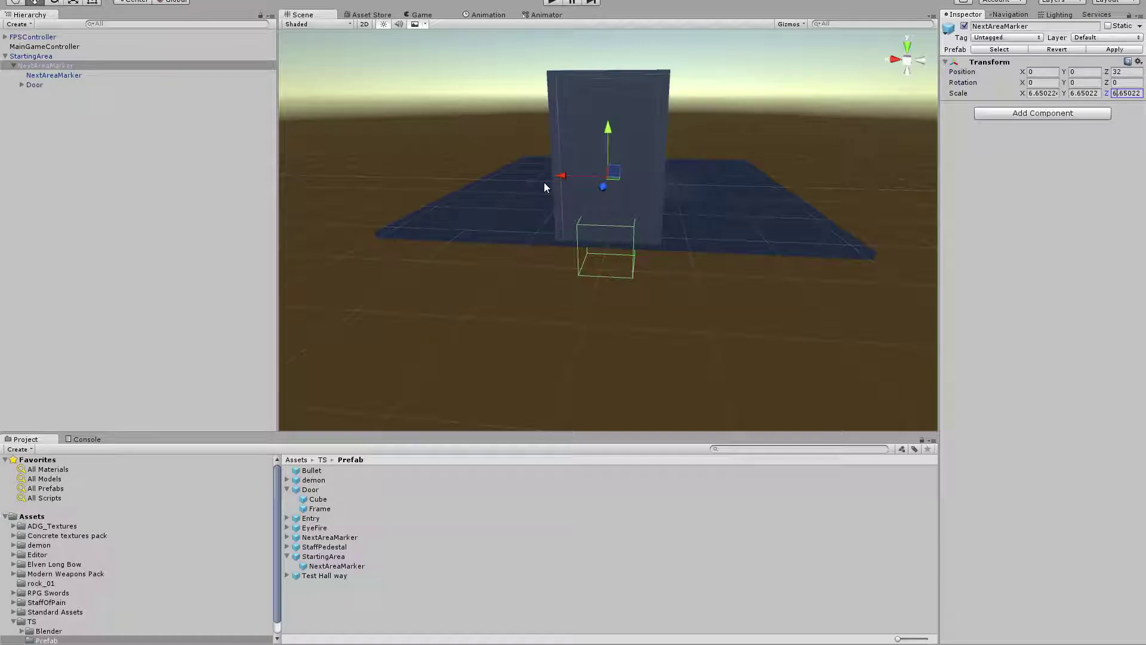
drag(322, 575, 62, 95)
scroll(489, 267, down, 3)
scroll(489, 267, down, 1)
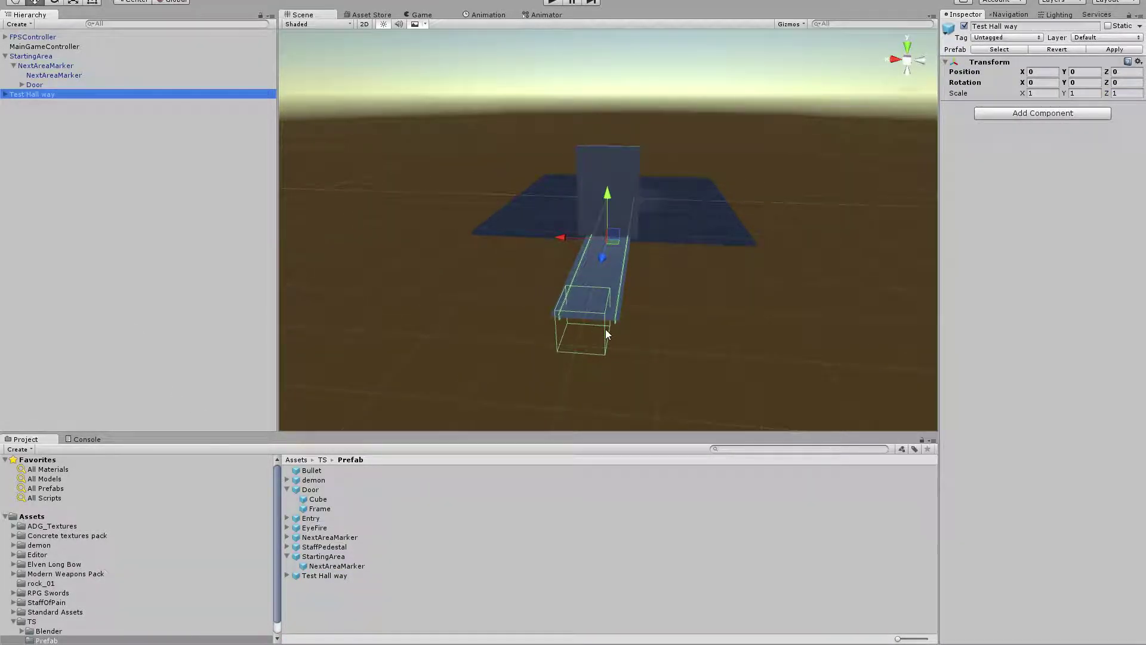
Compare the transforms of the NextAreaMarker objects in Test Hall way and StartingArea with the Door's scale.
click(5, 95)
click(27, 132)
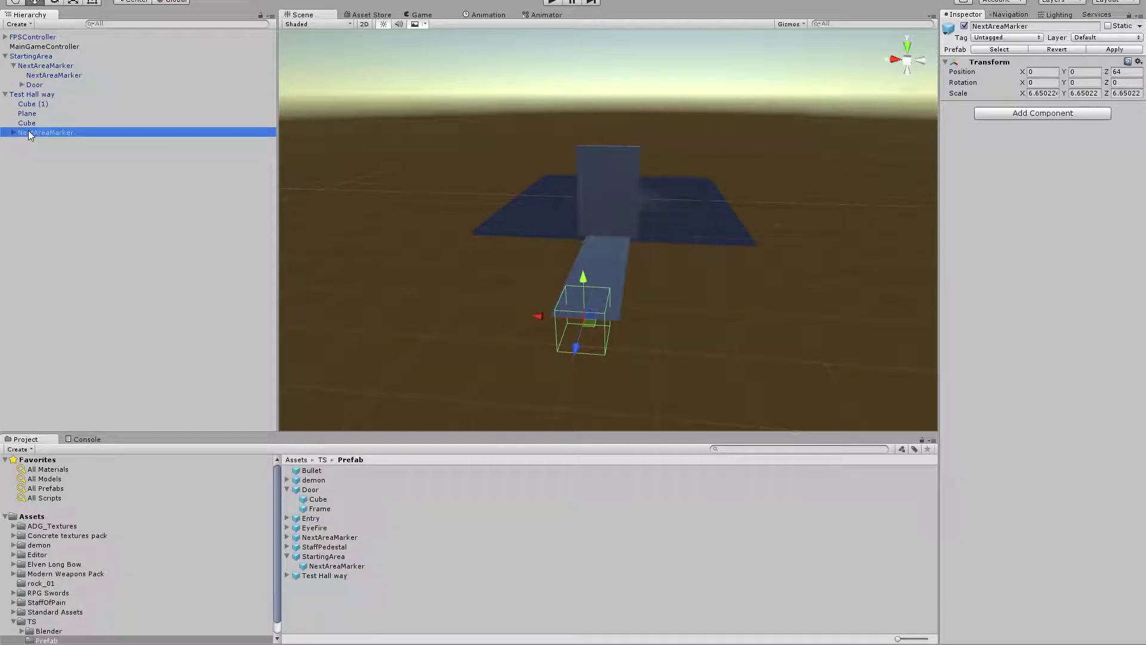
click(60, 76)
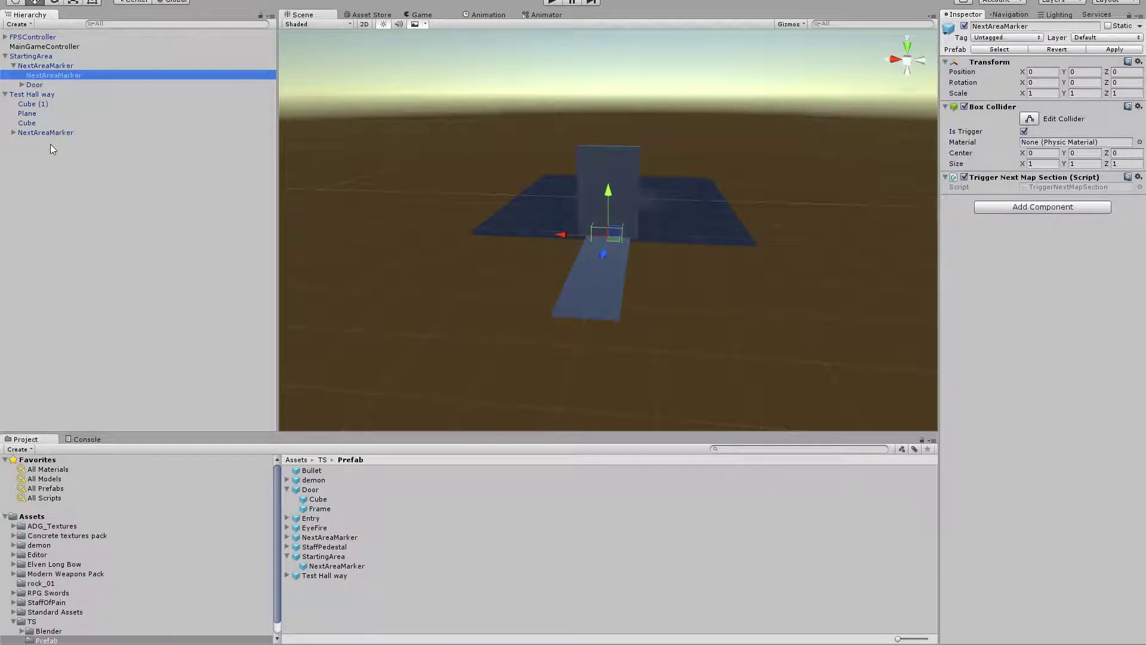
click(52, 132)
click(56, 66)
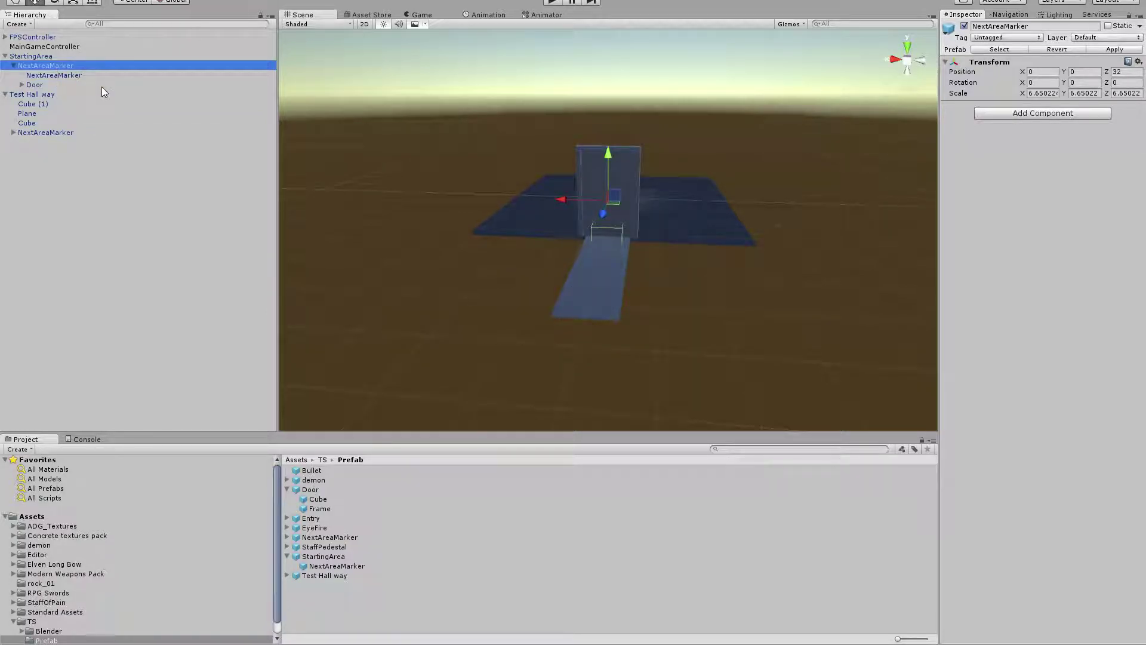
click(53, 84)
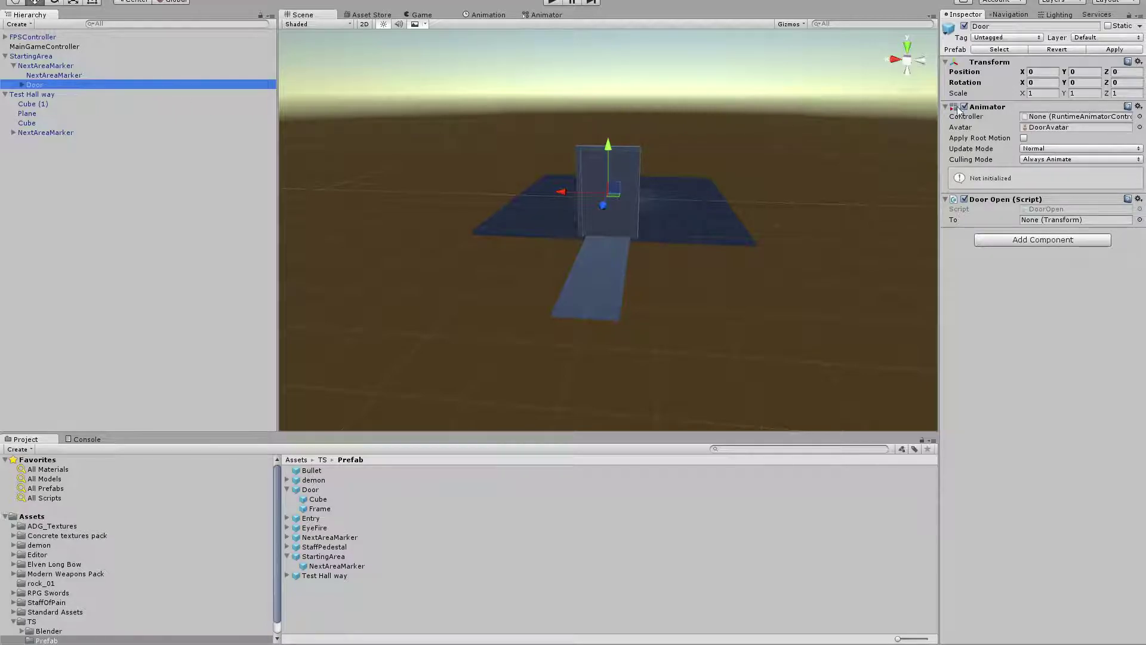
click(1041, 93)
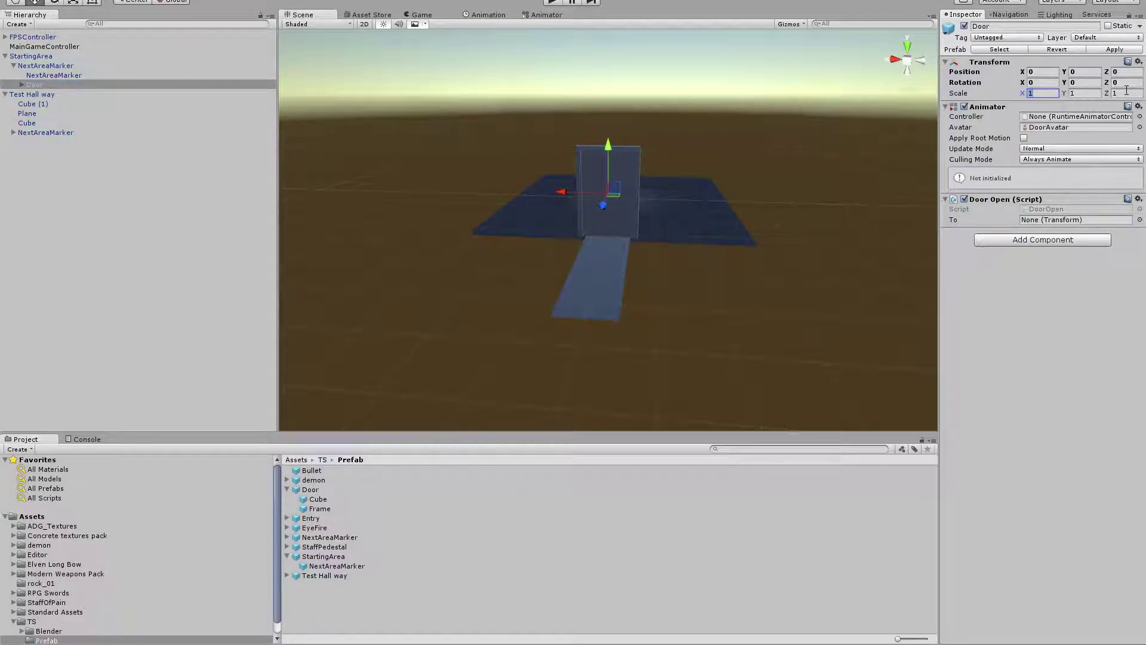
Copy the X scale value of StartingArea's outer NextAreaMarker and open the Door's X scale for editing.
click(87, 67)
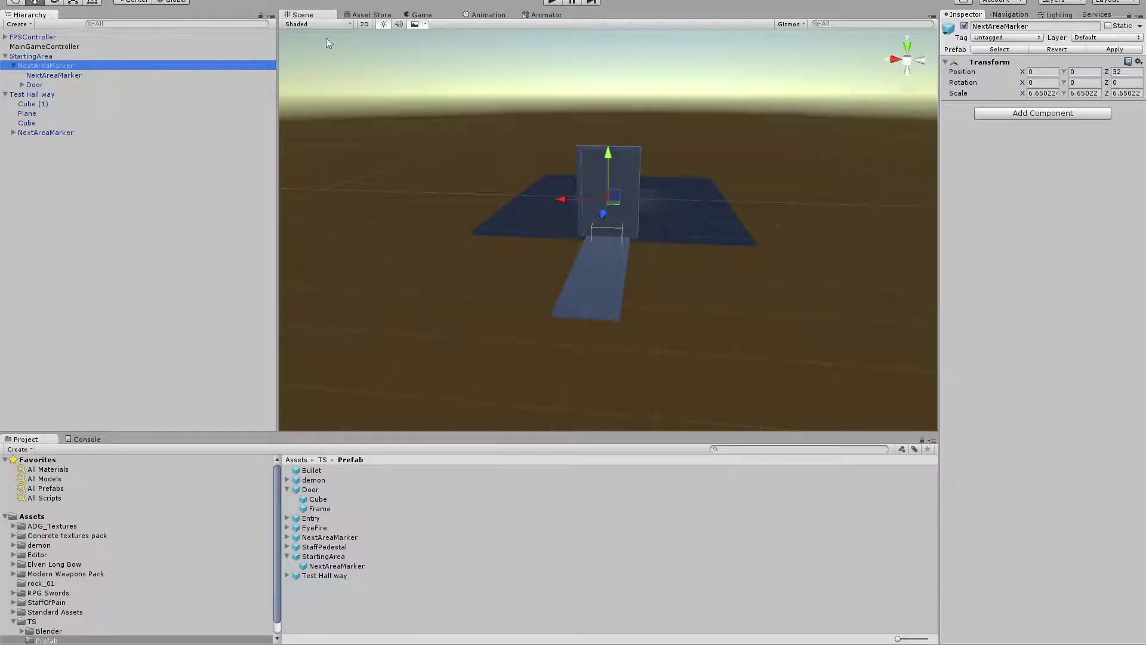
click(1041, 94)
key(ctrl+c)
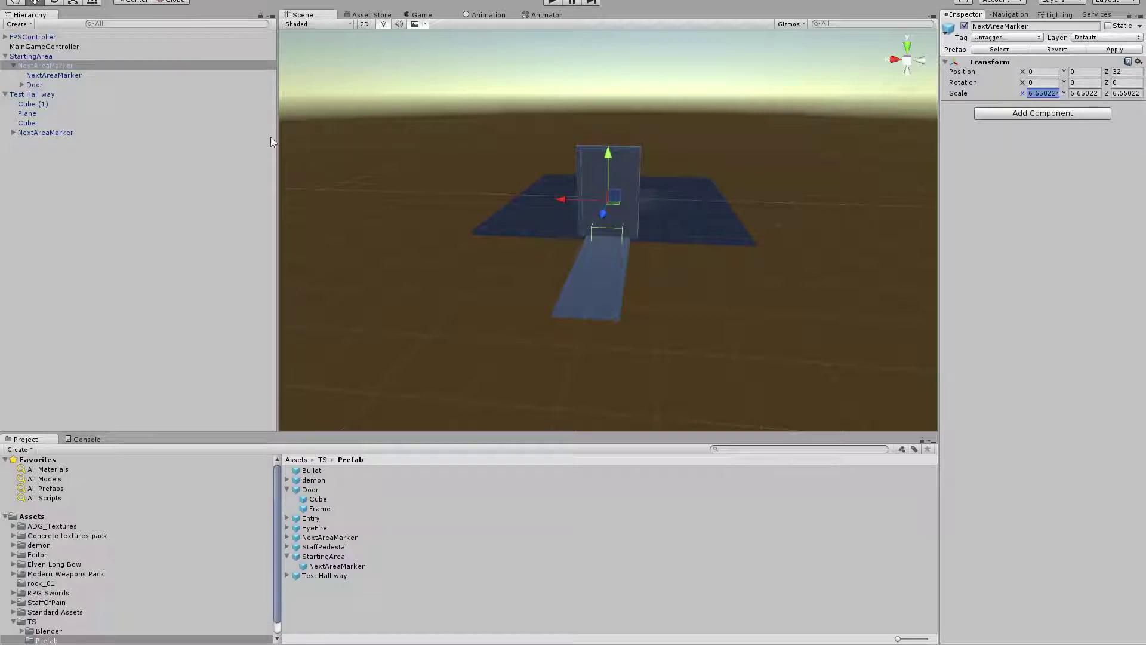
click(60, 84)
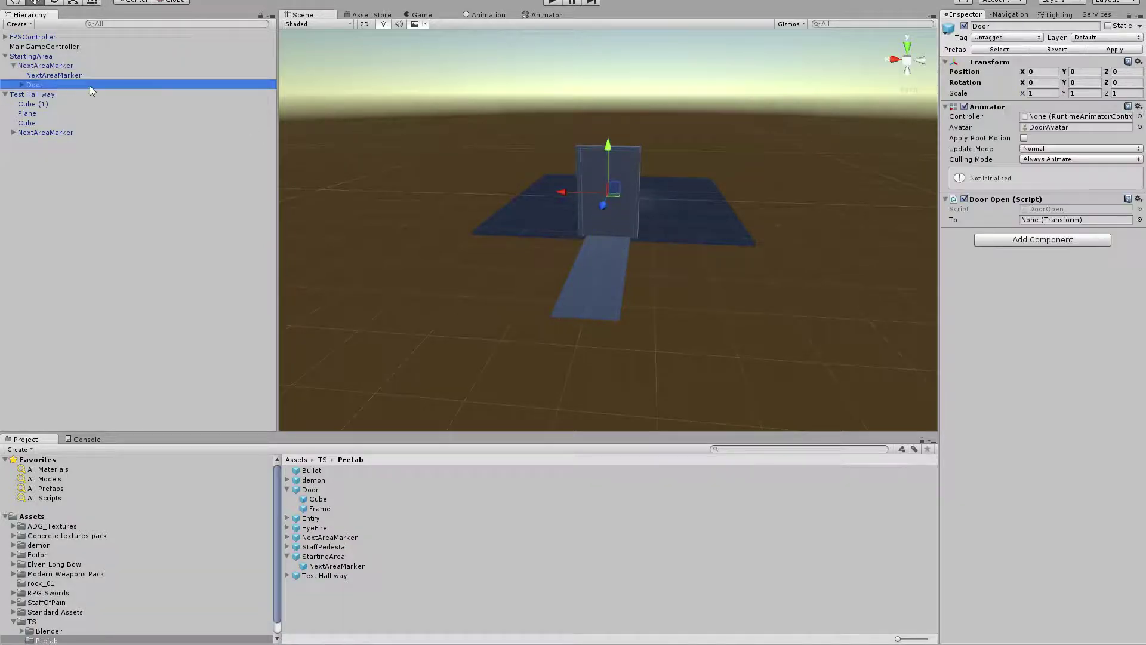
click(1046, 93)
Switch to Calculator and divide 1 by the copied NextAreaMarker scale 6.650224 to get the Door's compensating scale, leaving Calculator once it is computed.
key(super)
text(cal)
key(Return)
key(ctrl+v)
key(slash)
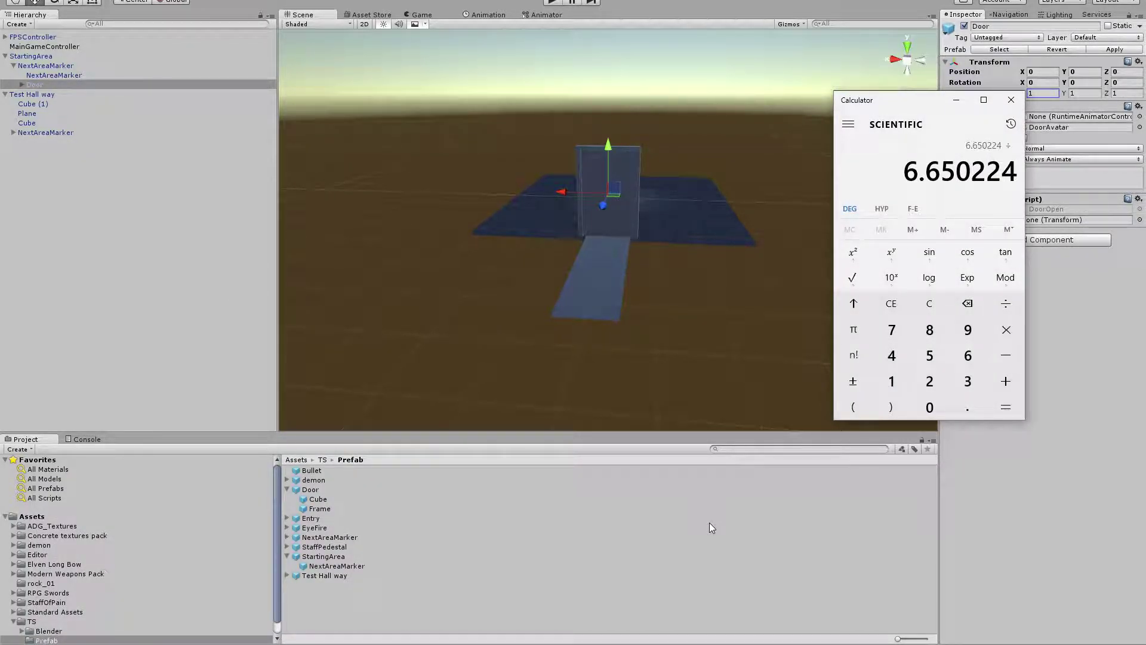
key(Escape)
text(1)
key(slash)
key(ctrl+v)
key(Return)
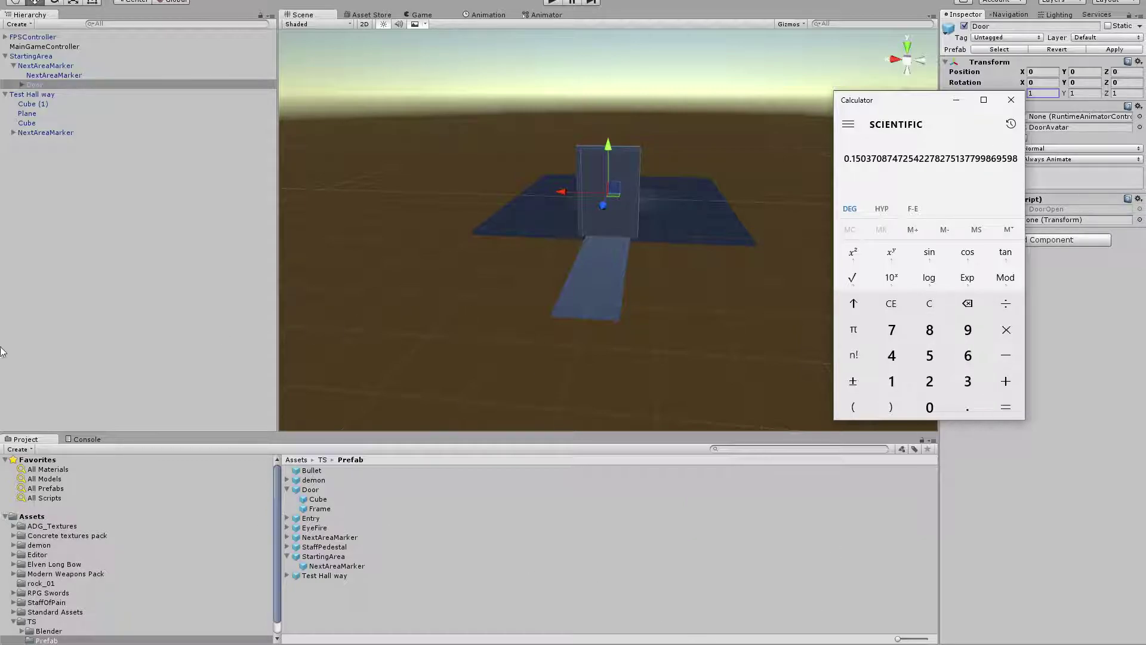
click(1011, 99)
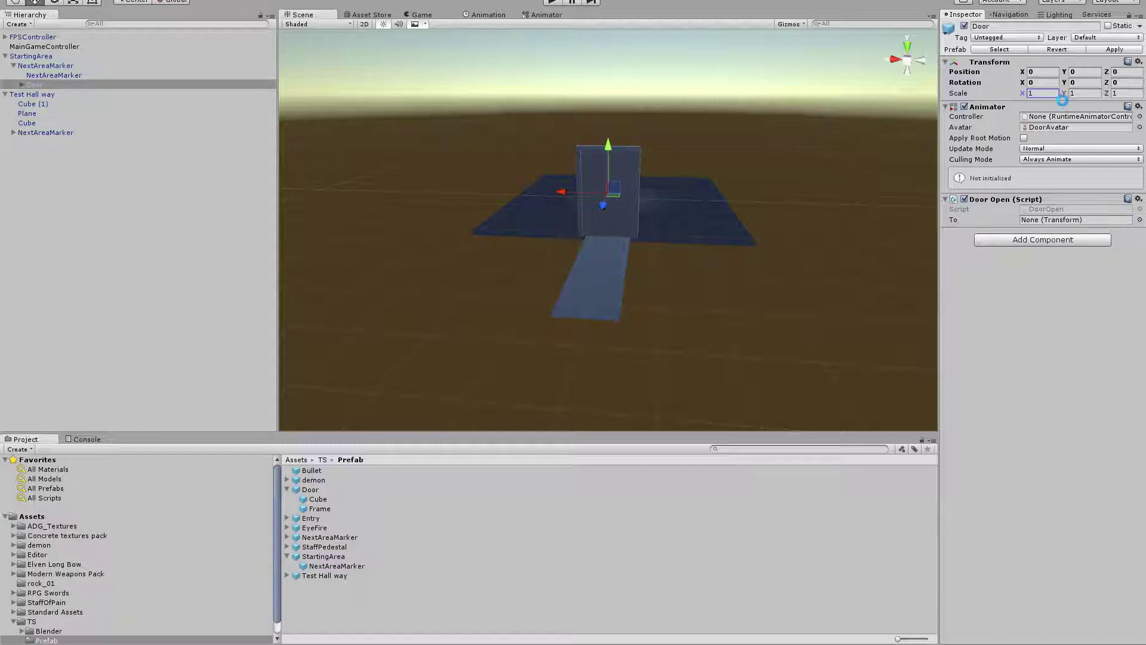
Set the X, Y and Z scale of the Door under StartingArea's NextAreaMarker to the calculated value of about 0.15037.
click(1037, 93)
key(ctrl+a)
key(ctrl+v)
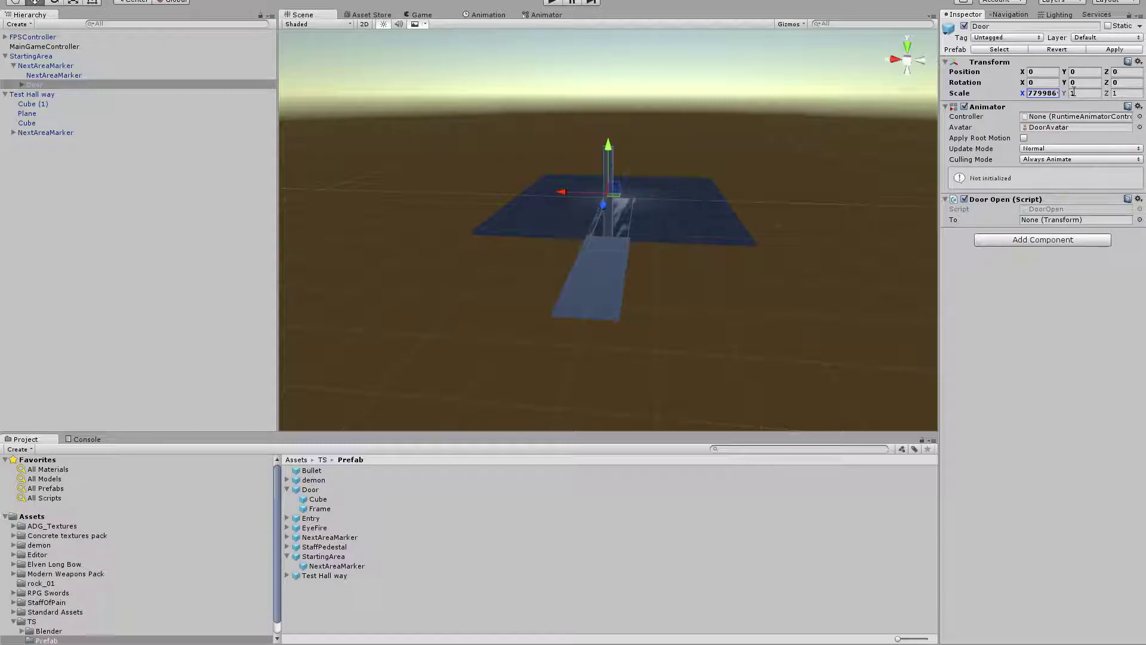
text(0.1503779986)
key(Tab)
text(0.1503779986)
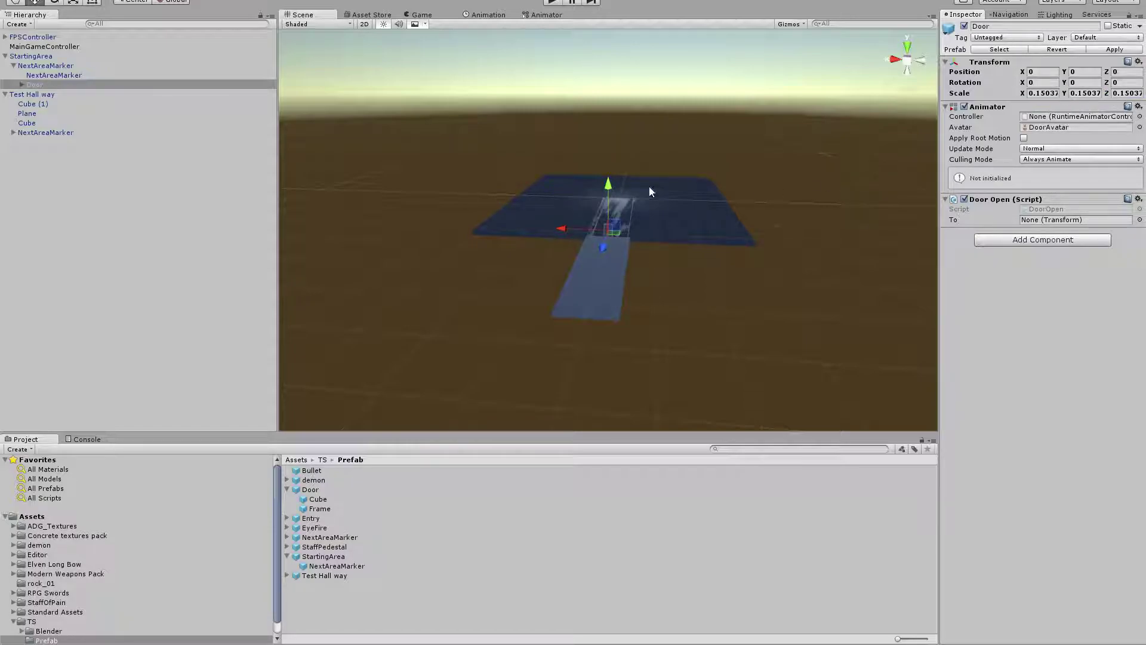
Apply the rescaled Door to its prefab and add the Door prefab under the outer NextAreaMarker of Test Hall way.
click(15, 131)
click(15, 132)
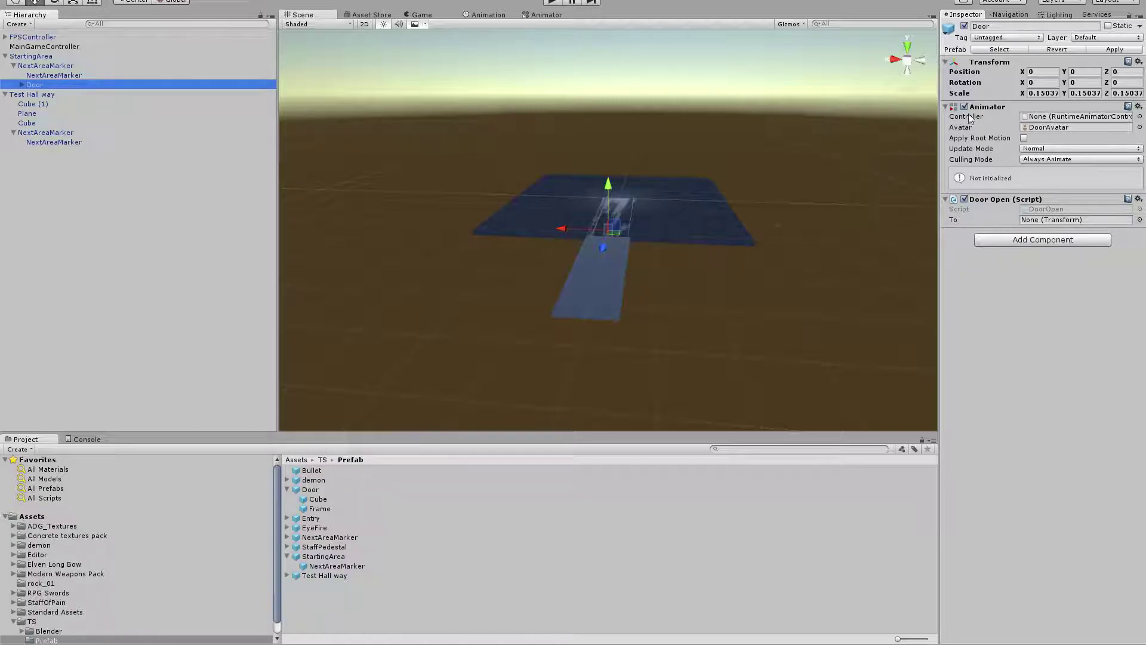
click(1097, 52)
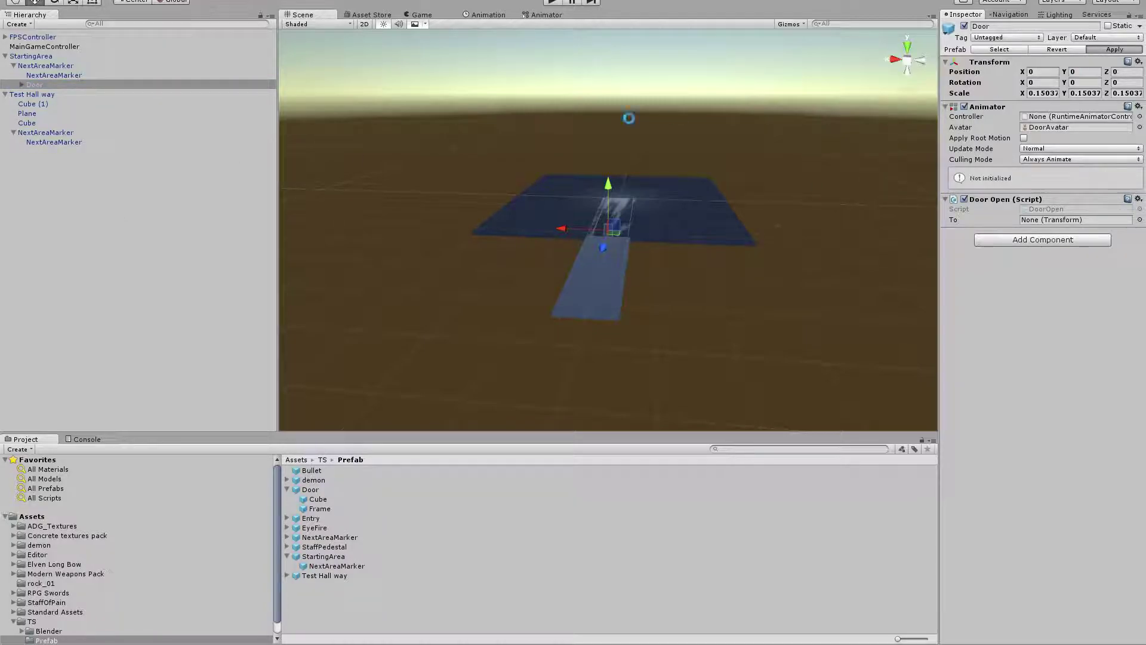
click(43, 84)
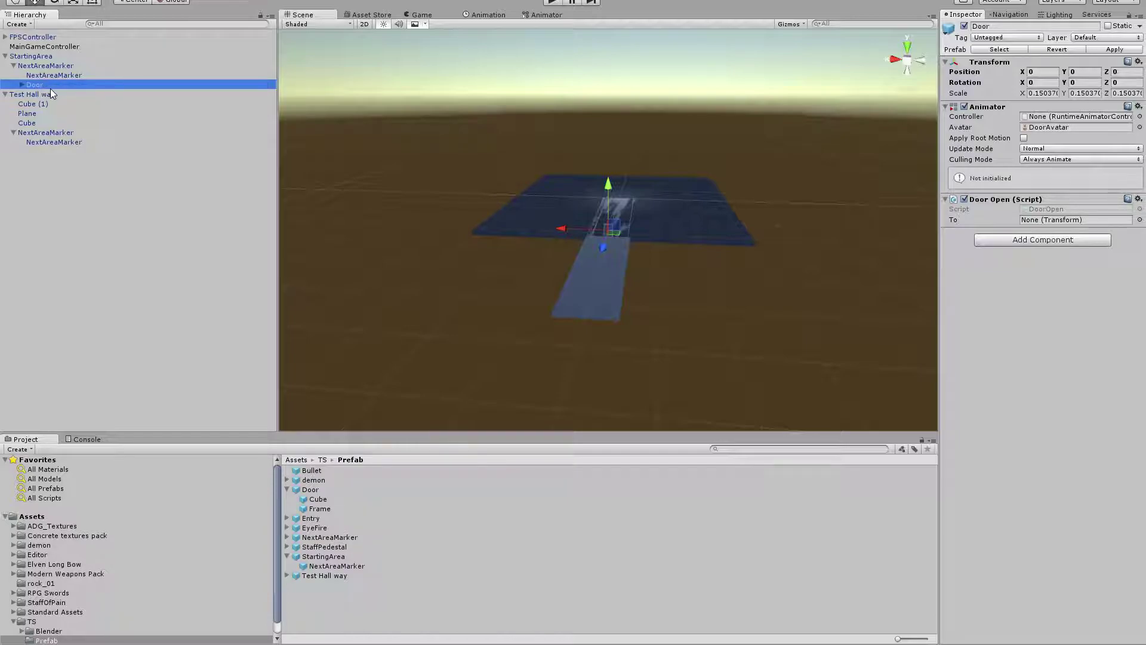
click(287, 489)
drag(305, 489, 54, 133)
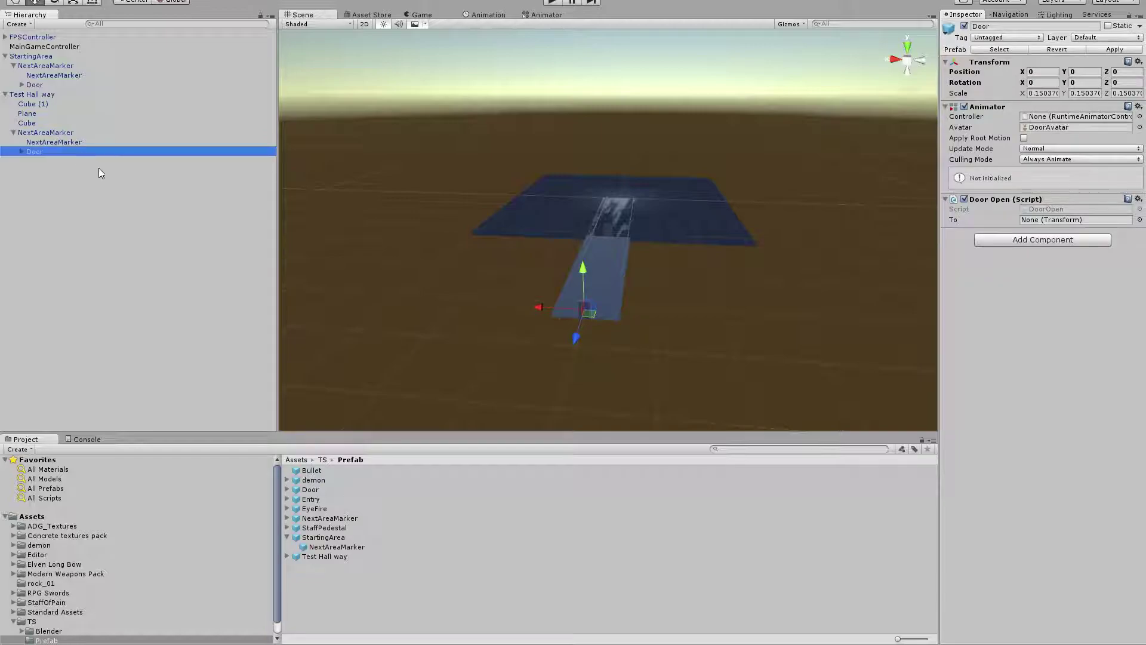
Apply the Test Hall way and StartingArea changes to their prefabs and delete both objects from the scene.
click(40, 93)
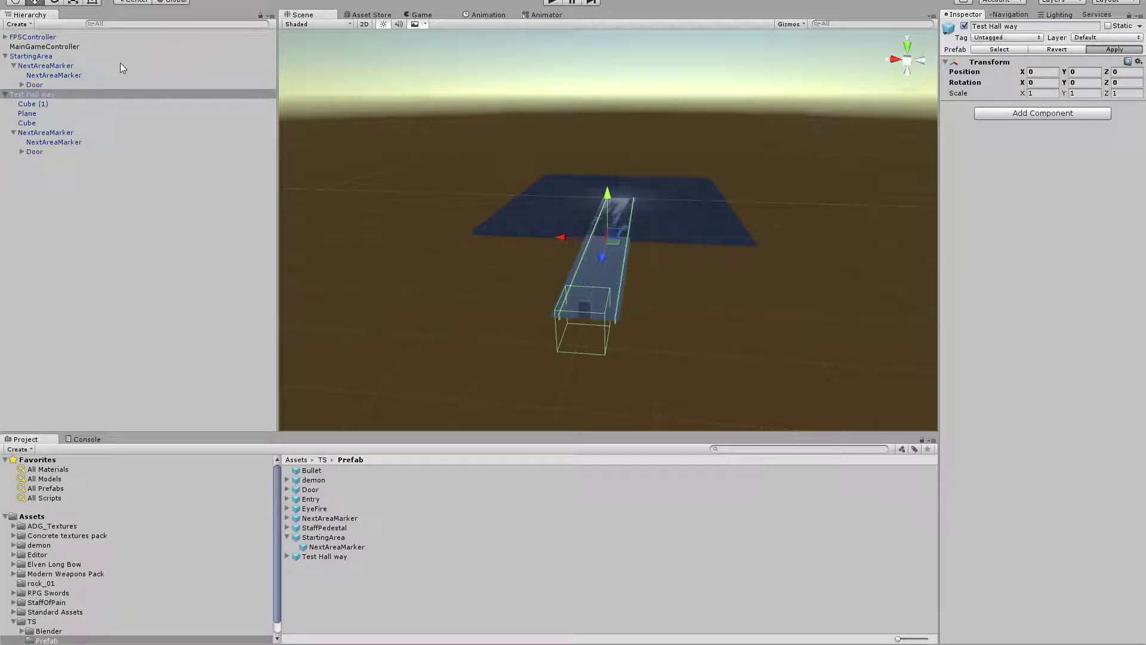
click(81, 55)
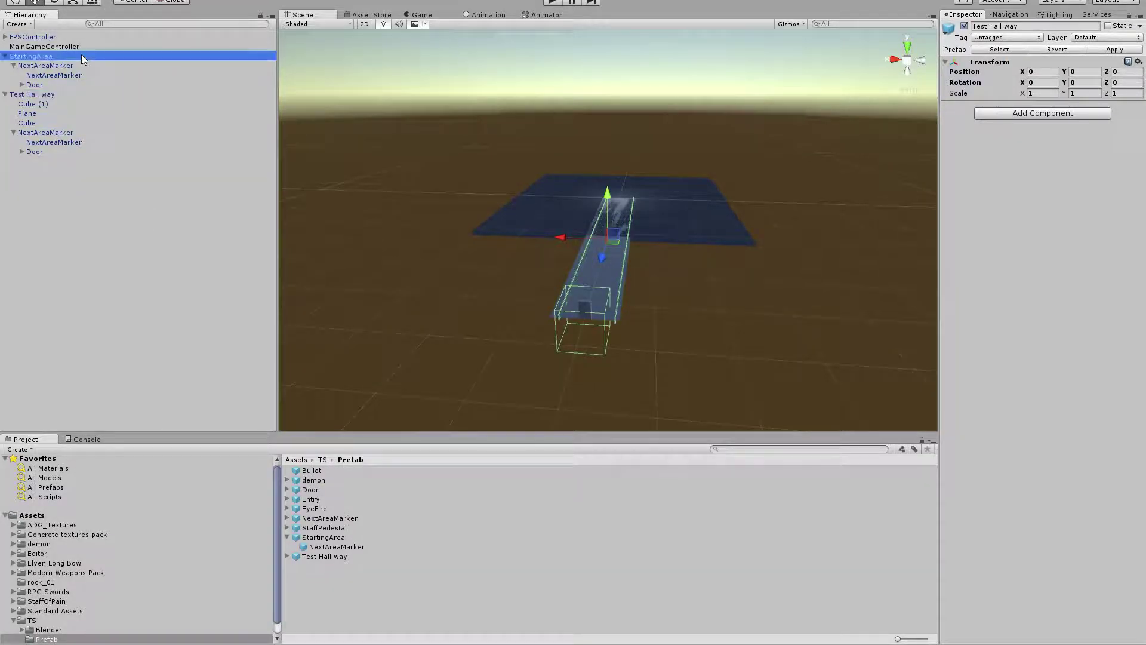
click(1103, 51)
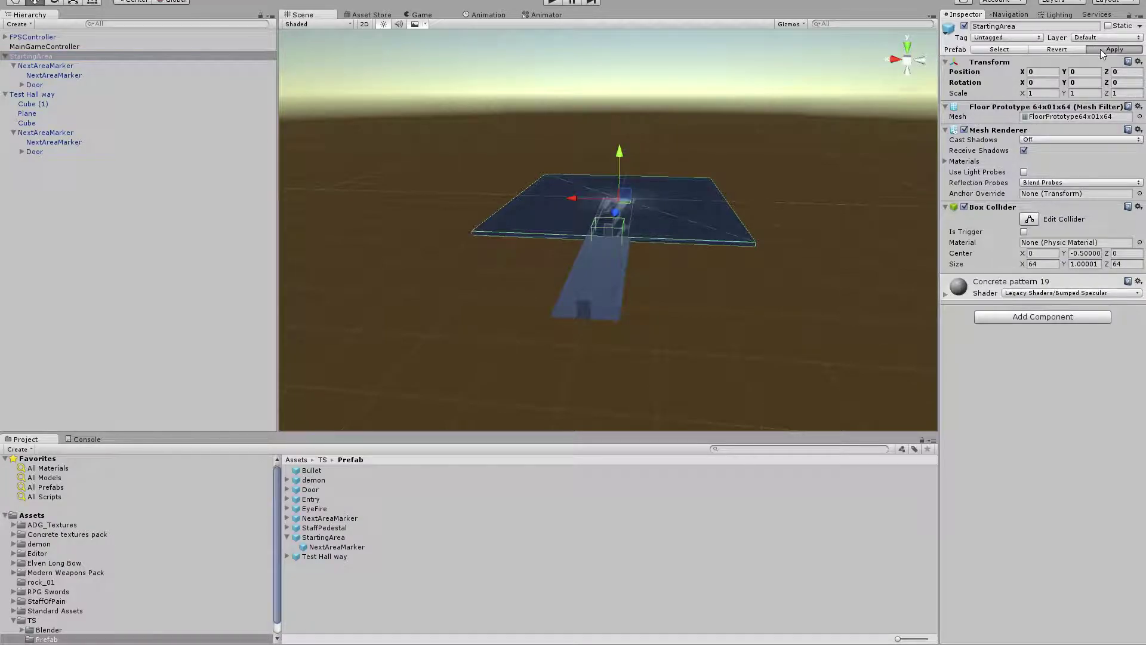
shift+click(68, 95)
key(Delete)
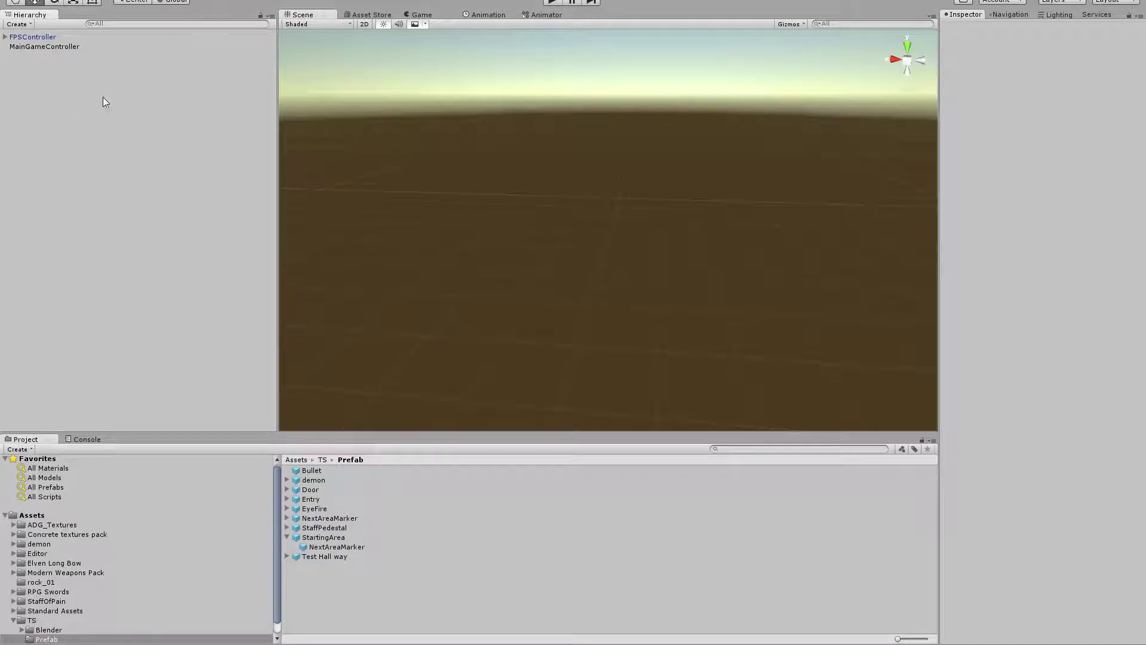
Play-test the level by walking the character up to and around the door to check whether it opens.
click(551, 2)
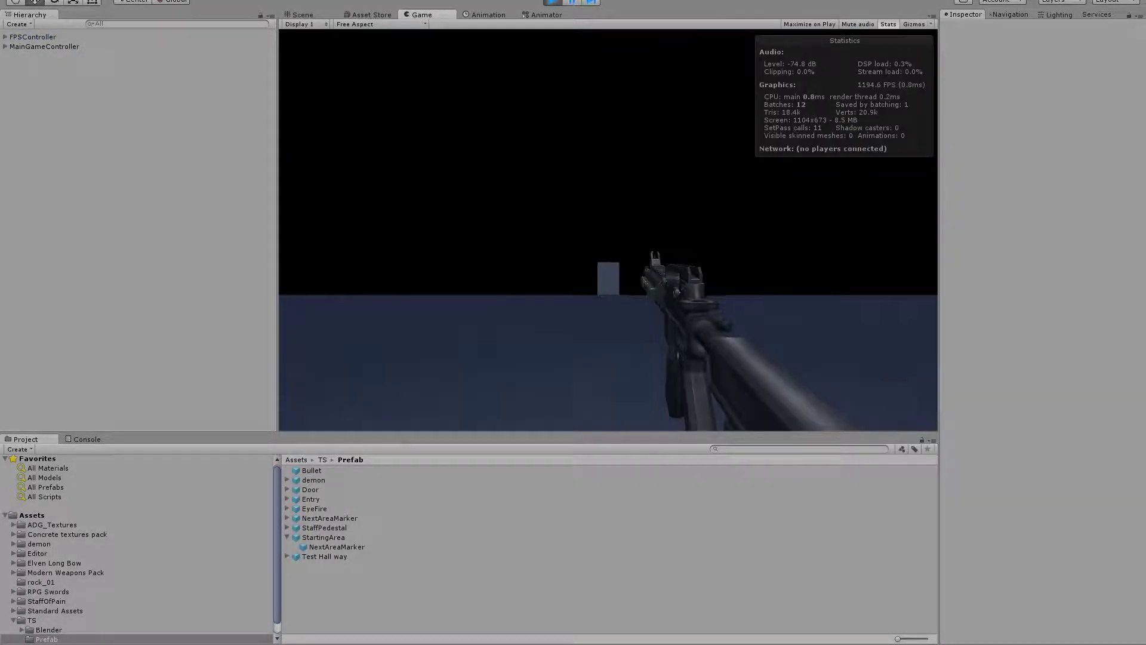
key(w)
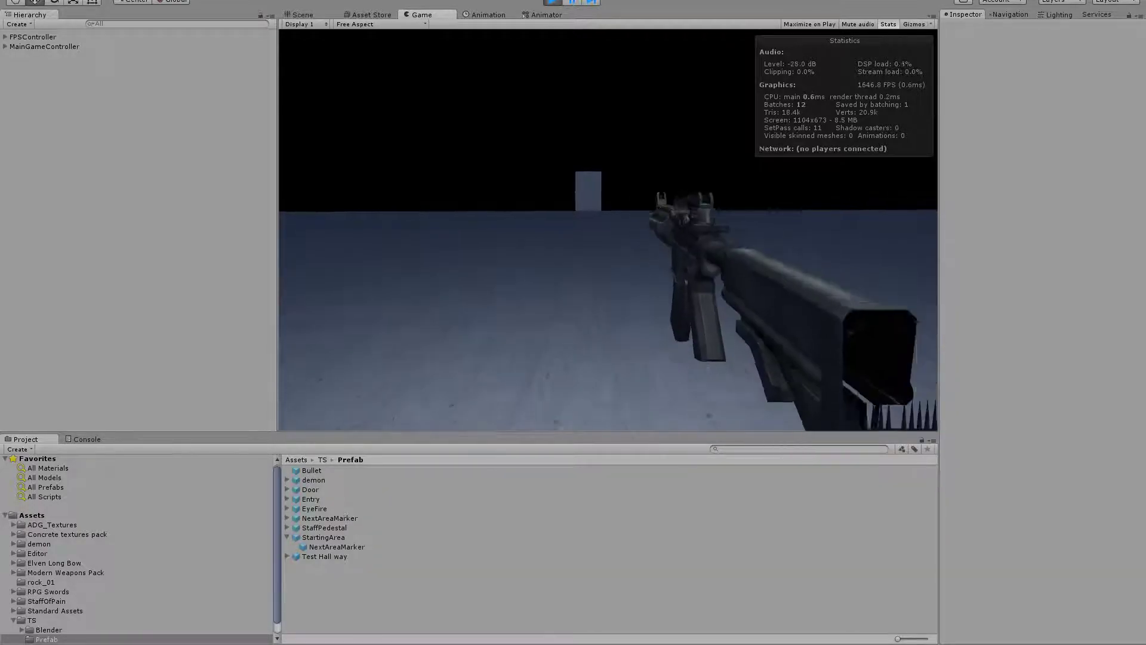
key(w)
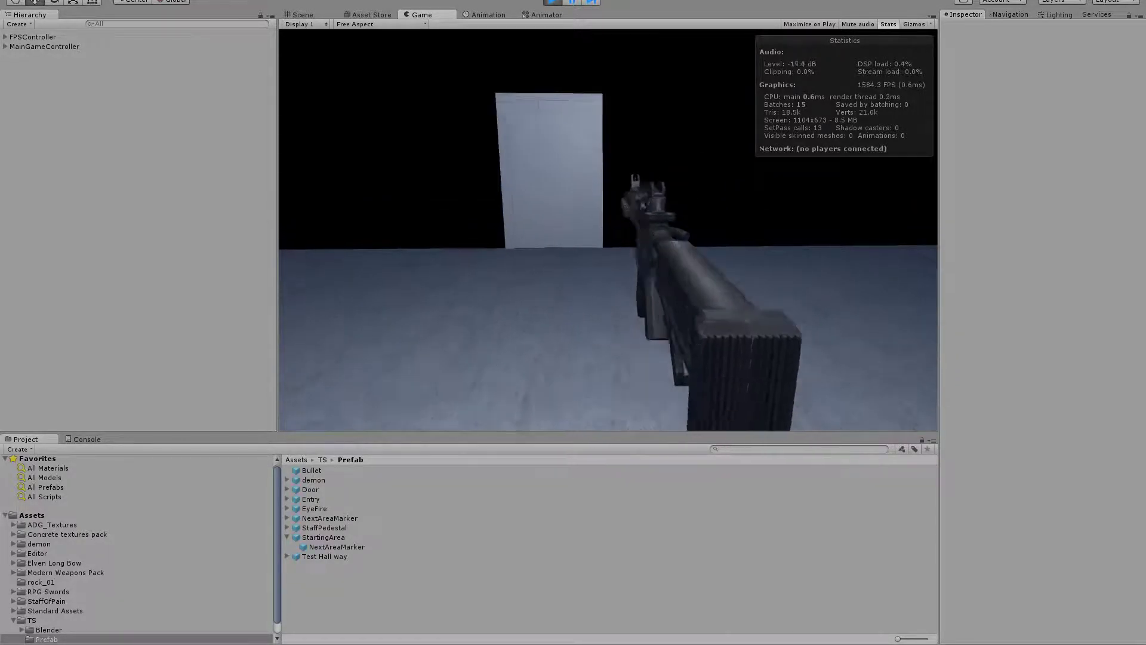
key(s)
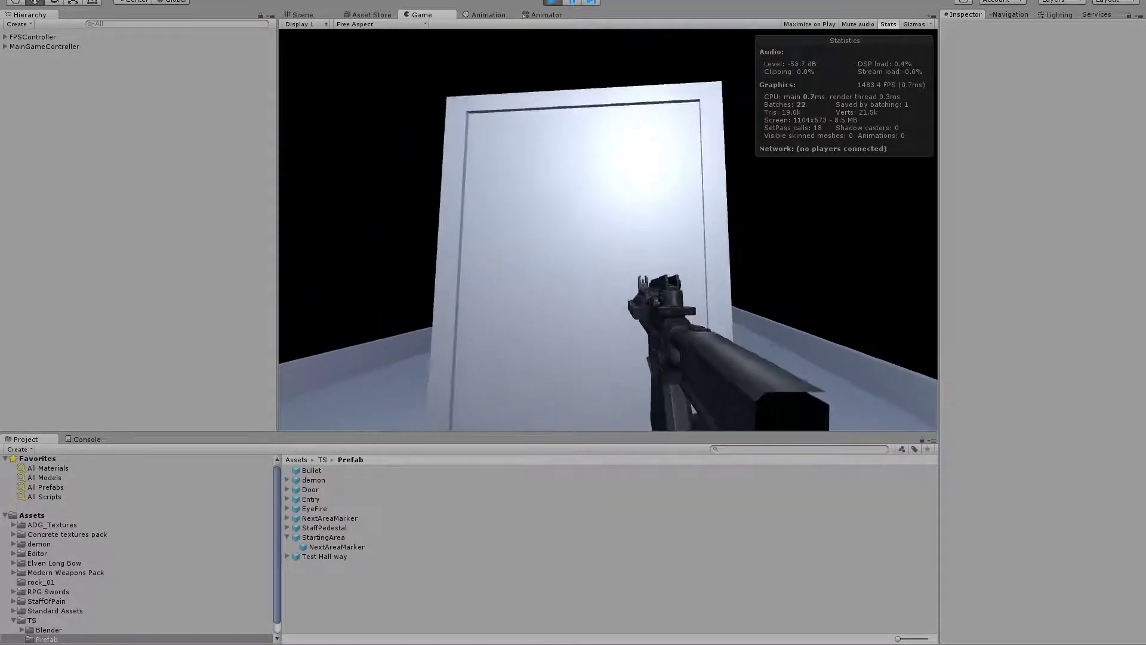
key(w)
key(w)
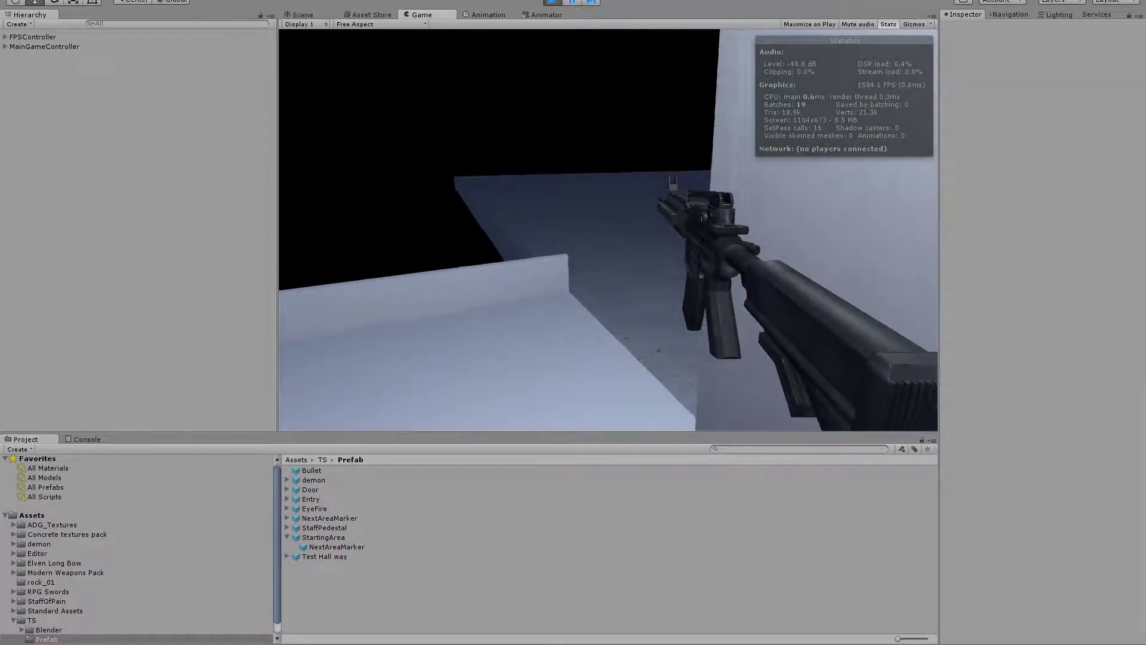
click(608, 230)
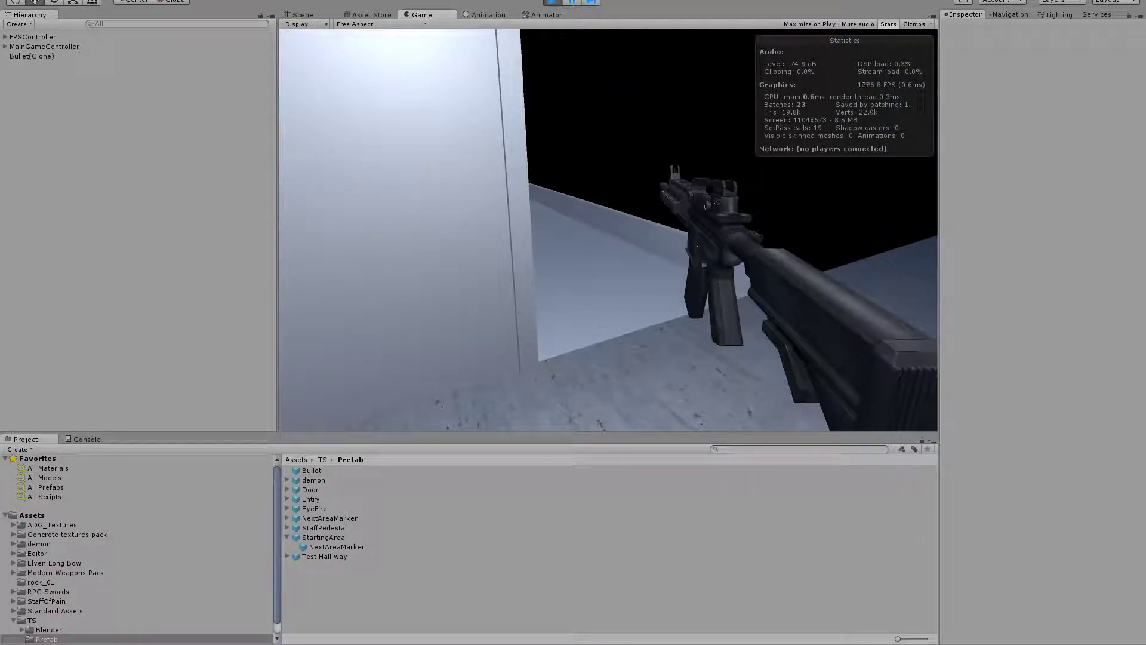
key(ctrl+p)
Open the source line of the NullReferenceException logged in the Console and examine the GetComponentInChildren<DoorOpen>() call in TriggerNextMapSection.cs.
click(80, 439)
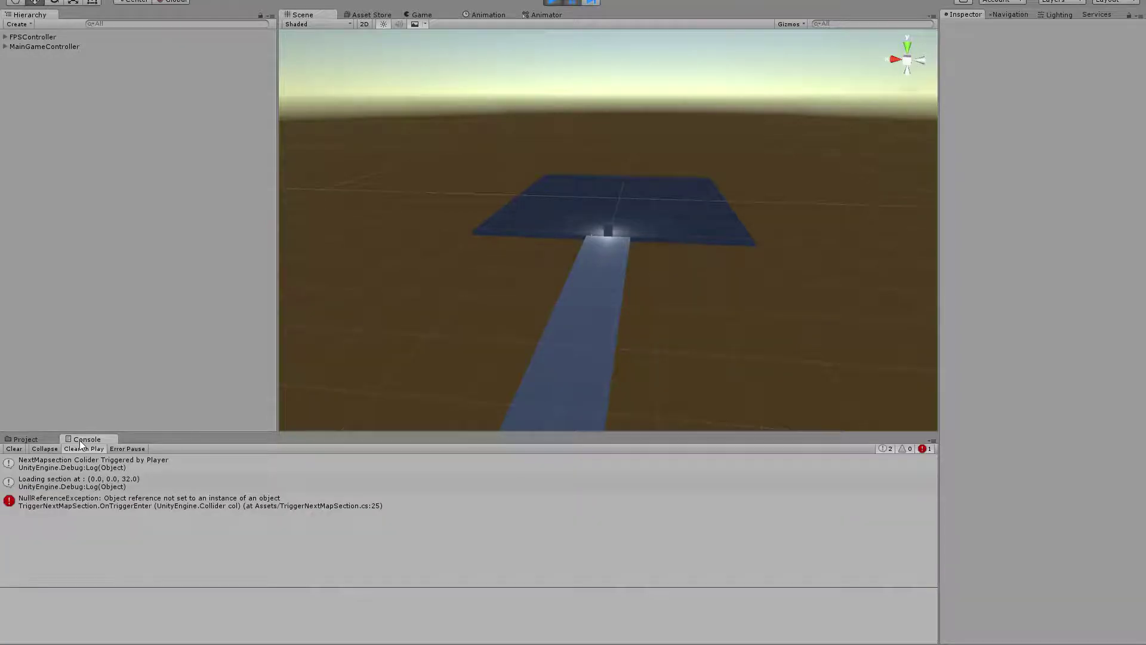
click(103, 497)
double_click(147, 505)
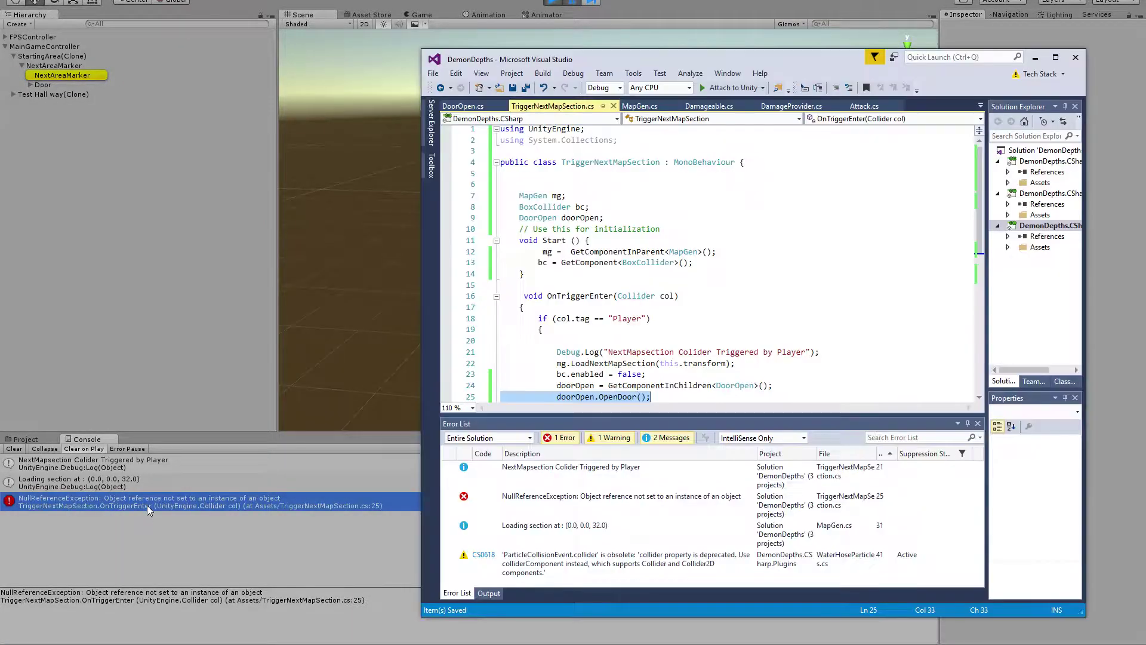
scroll(646, 391, down, 2)
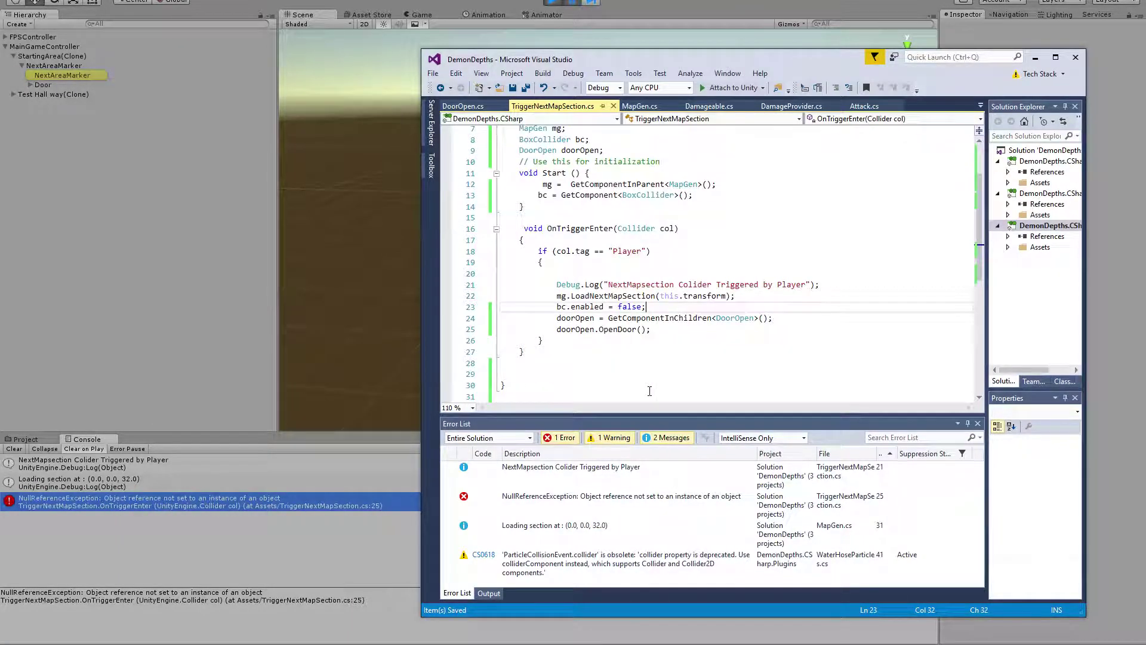
double_click(674, 318)
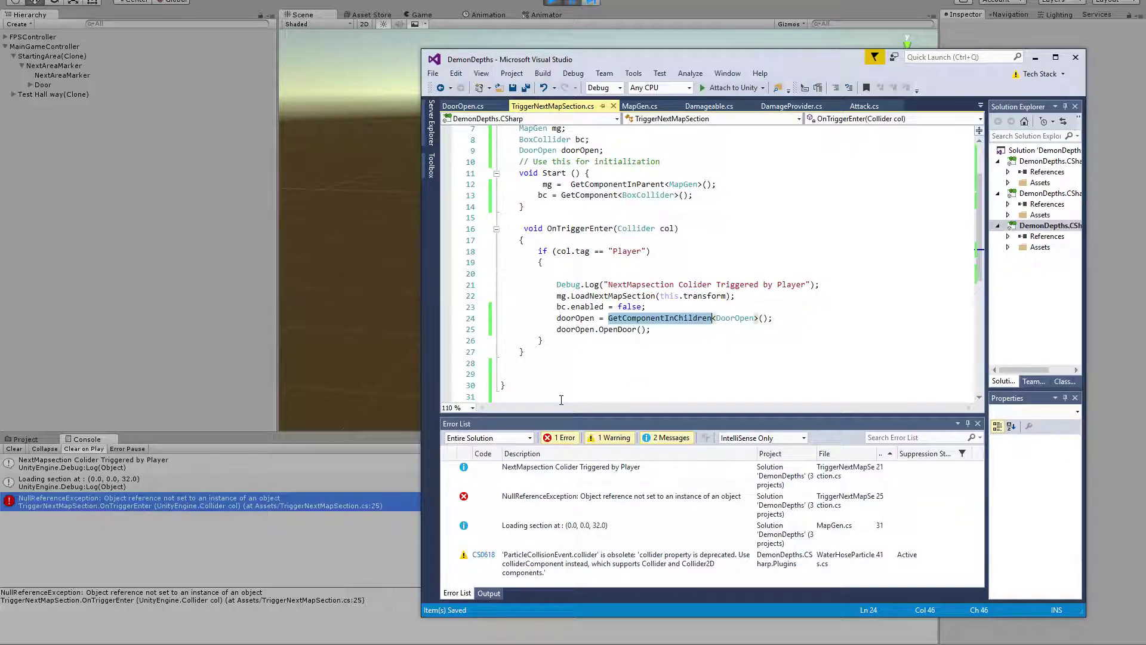
mouse_move(624, 322)
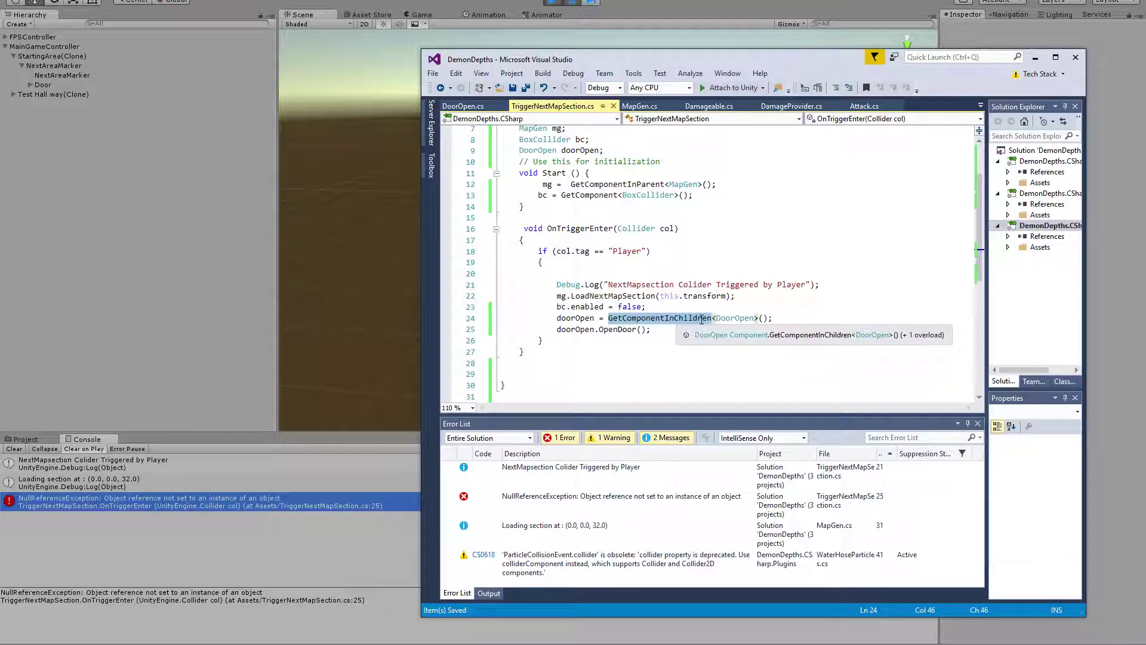
Examine the Door's place under StartingArea(Clone)'s NextAreaMarker and the components on the Door and its Cube and Frame children.
key(alt+Tab)
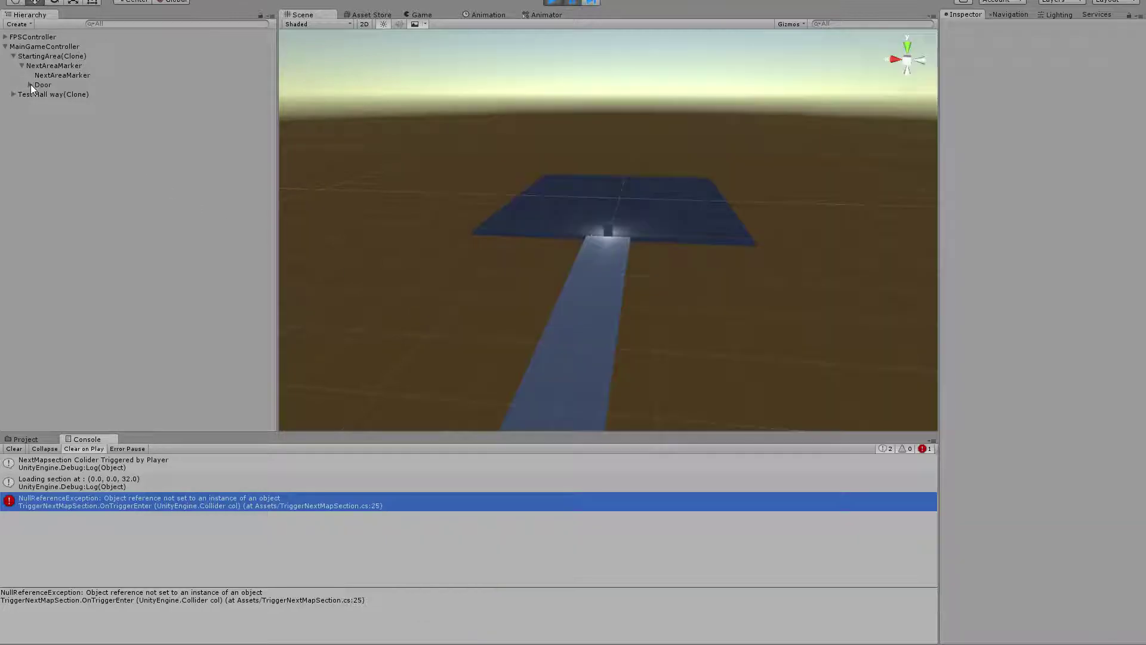
click(70, 91)
click(70, 91)
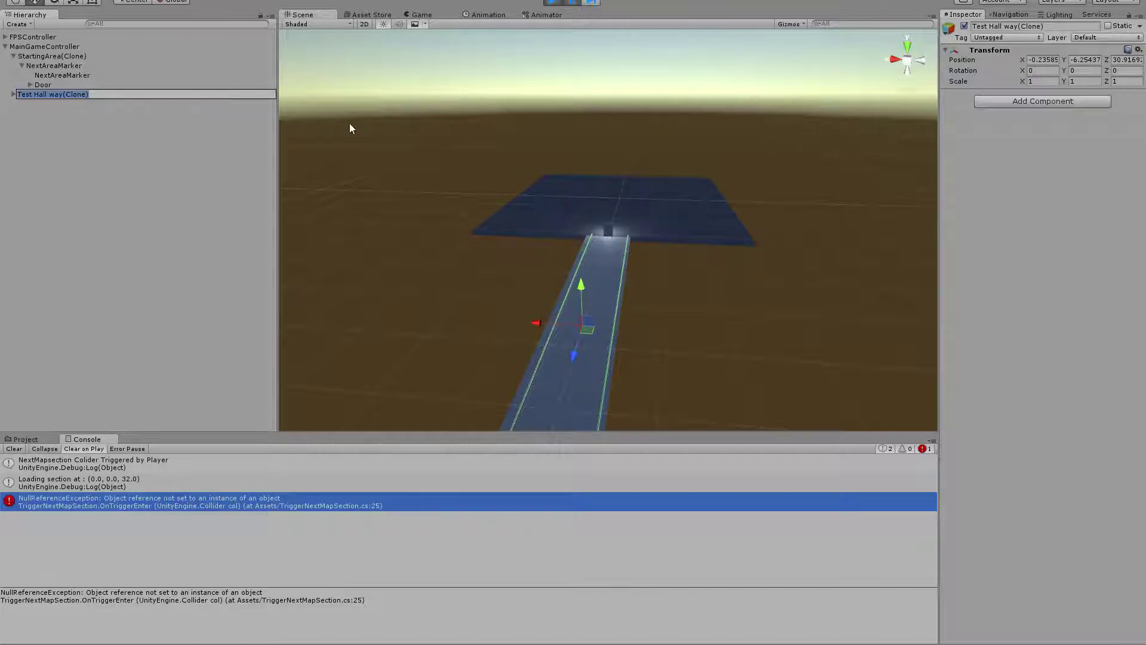
key(alt+Tab)
click(704, 318)
double_click(703, 317)
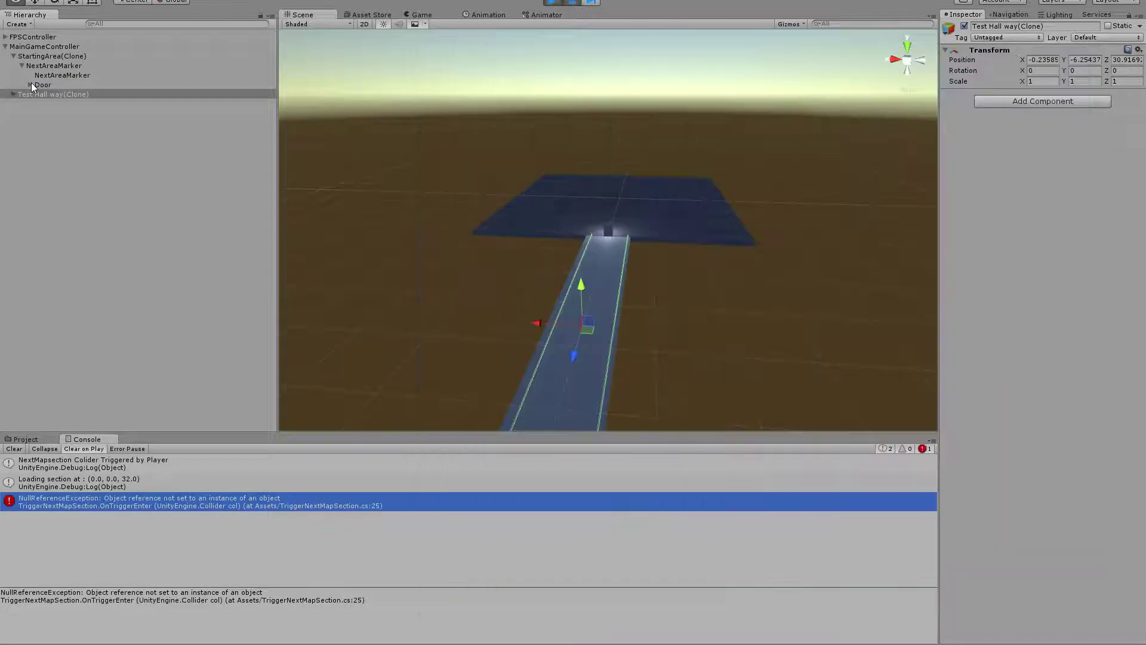
click(31, 84)
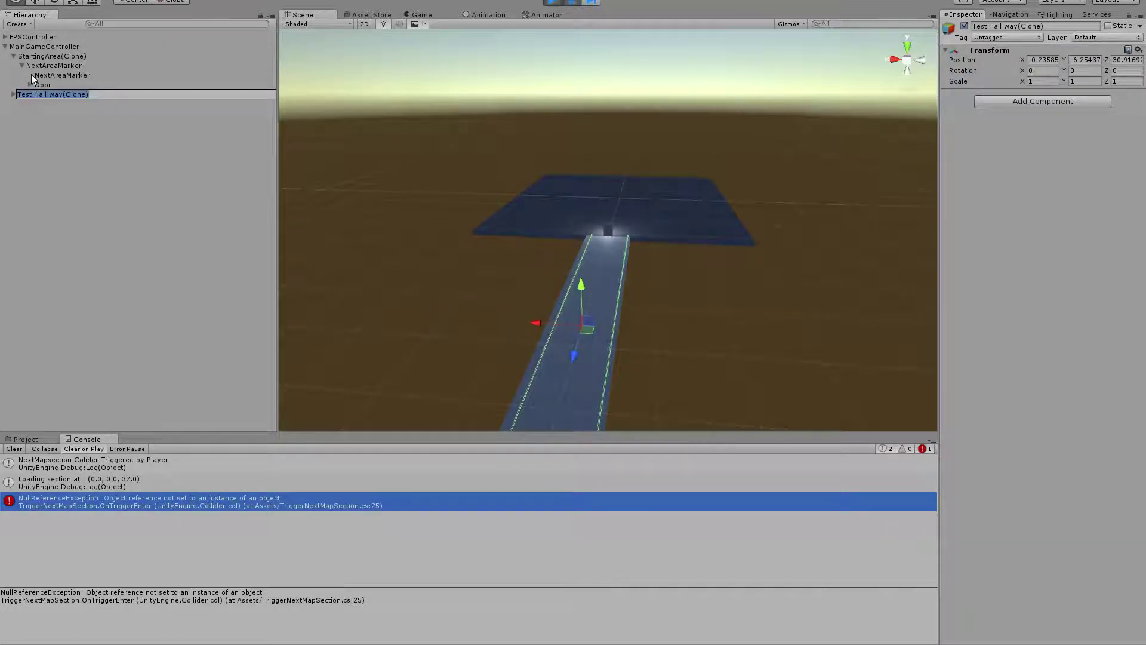
click(31, 85)
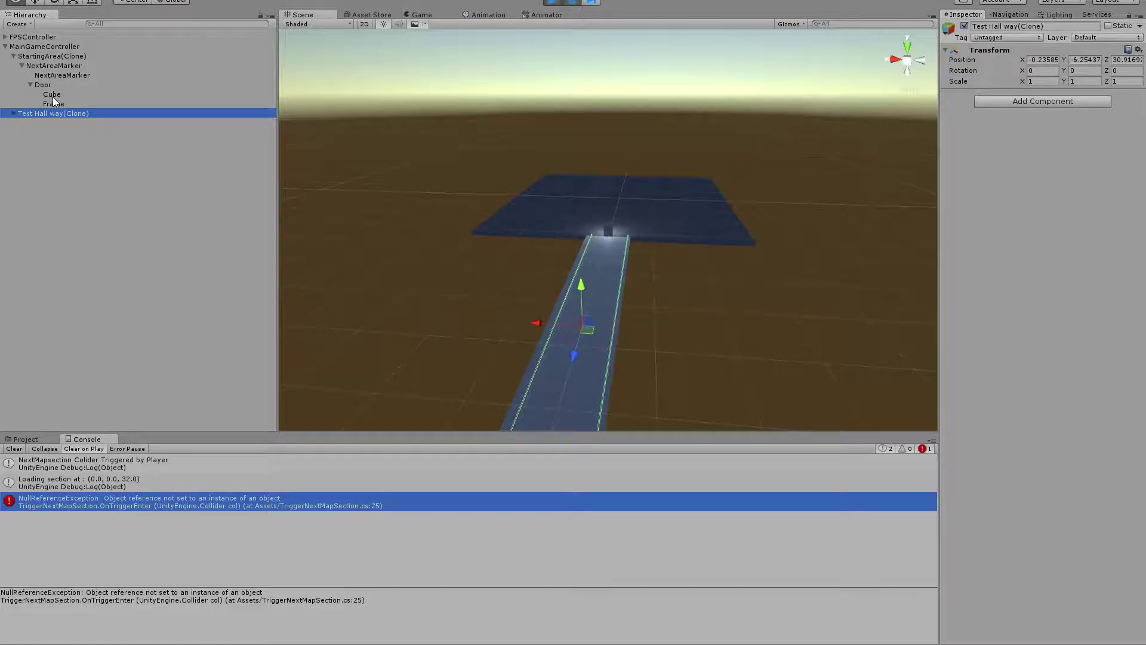
click(52, 96)
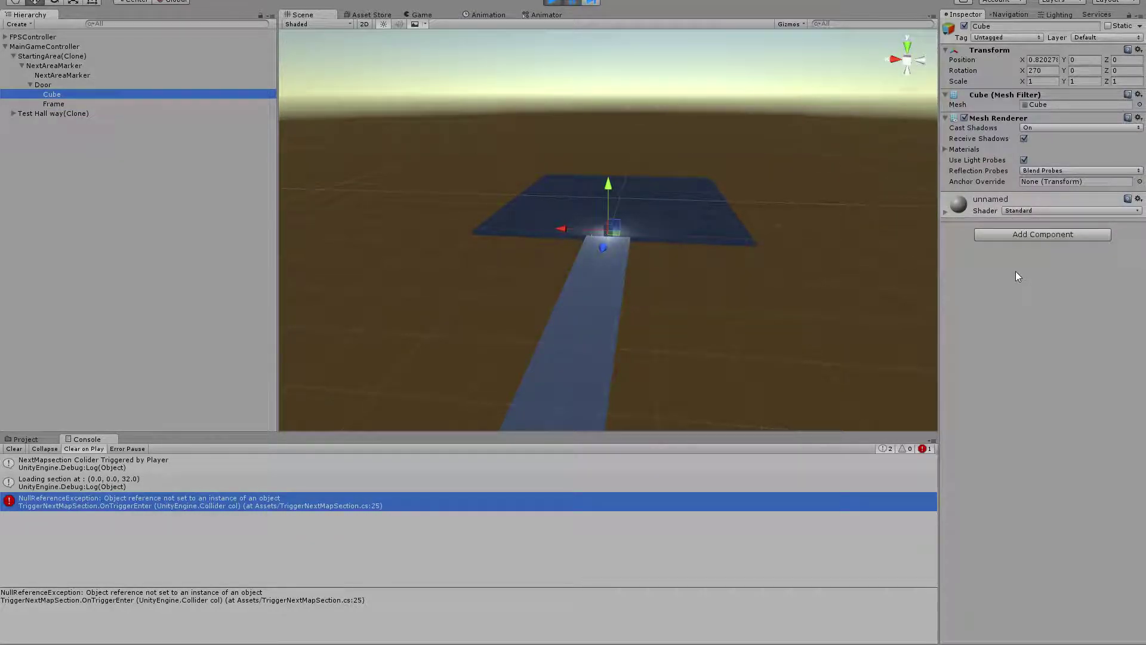
click(52, 104)
click(53, 87)
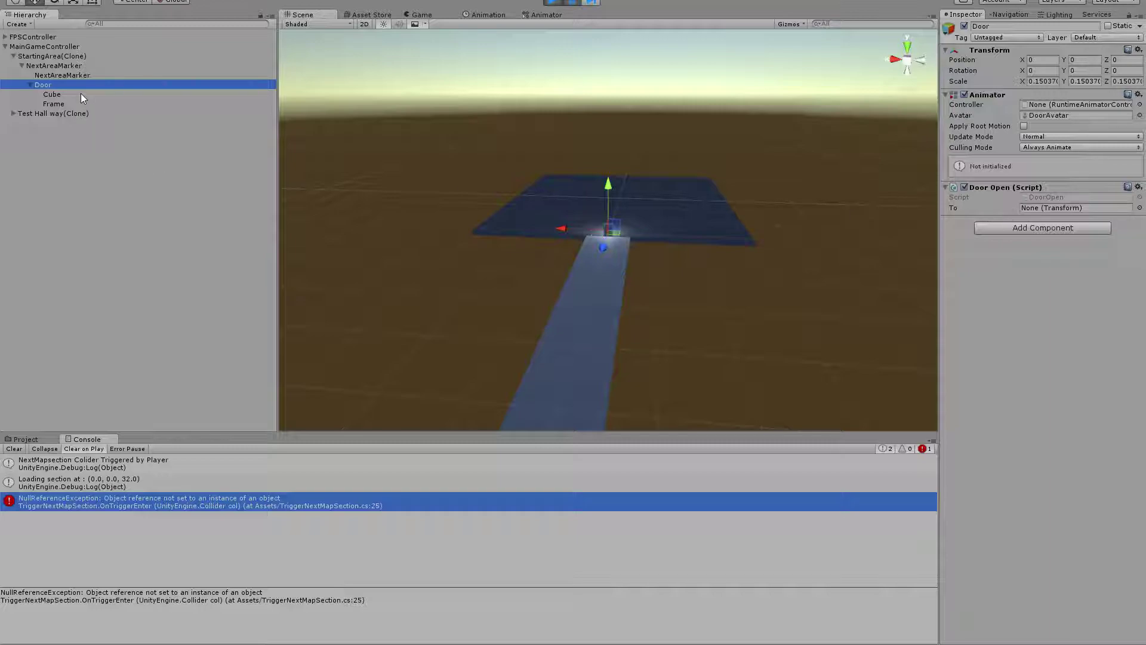
Open the Door Open script from the Door's component and review its Start, Update and OpenDoor methods.
right_click(1001, 185)
click(1035, 298)
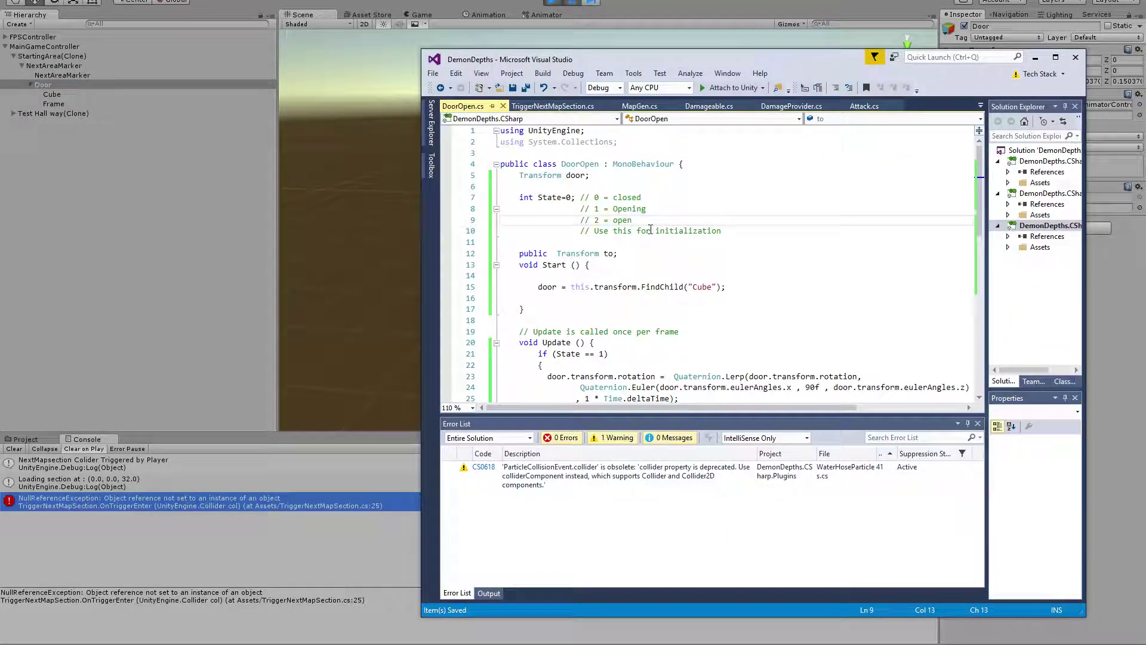
scroll(628, 321, down, 4)
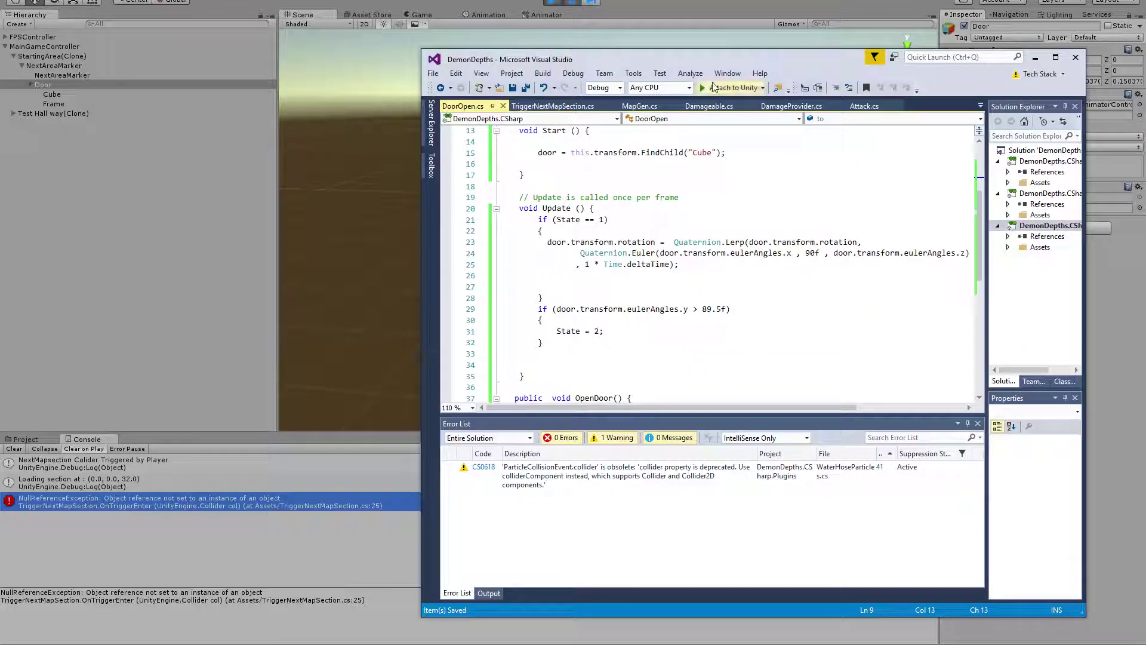
drag(744, 56, 564, 90)
mouse_move(558, 277)
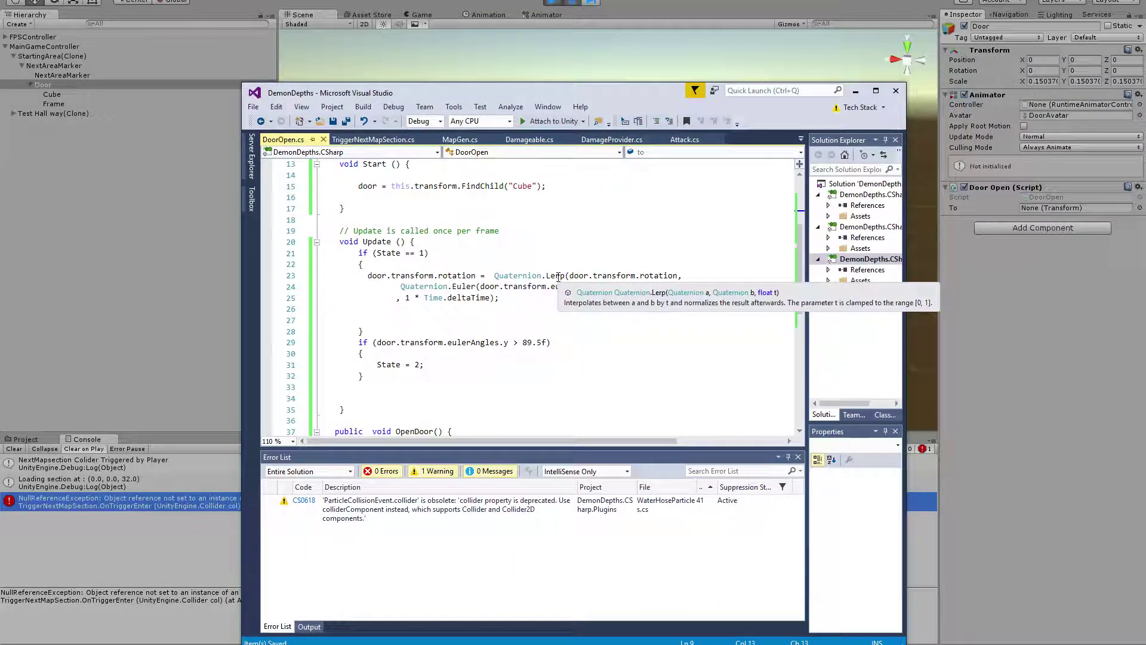
scroll(558, 277, down, 4)
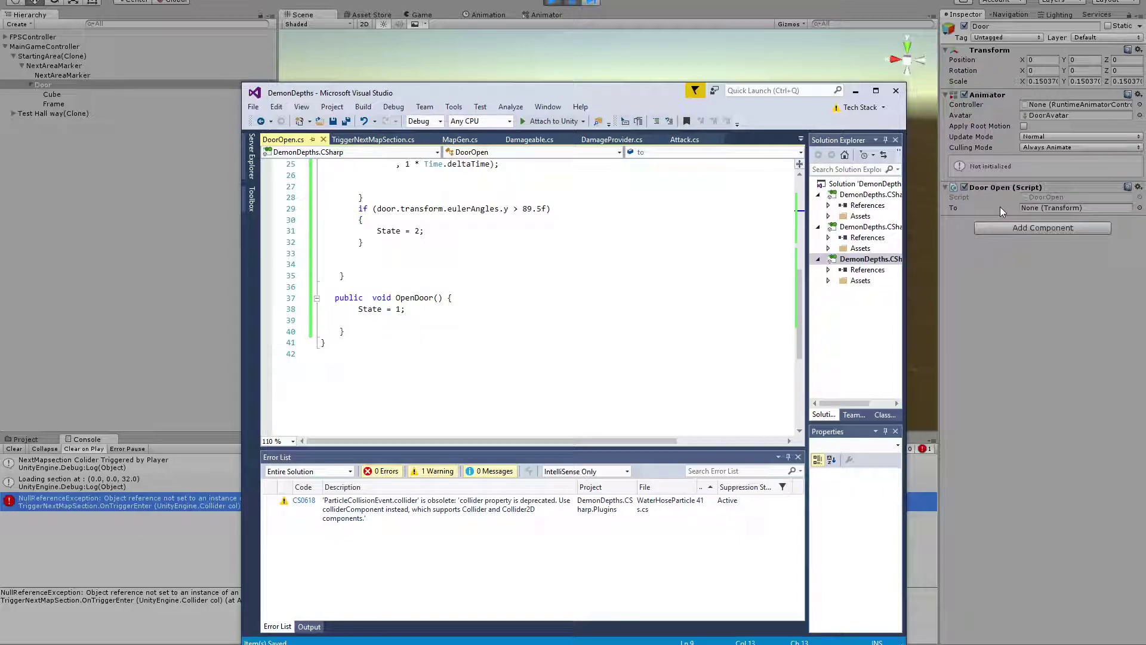
Review the Start and Update methods in DoorOpen.cs and the LoadNextMapSection method in MapGen.cs.
click(1033, 195)
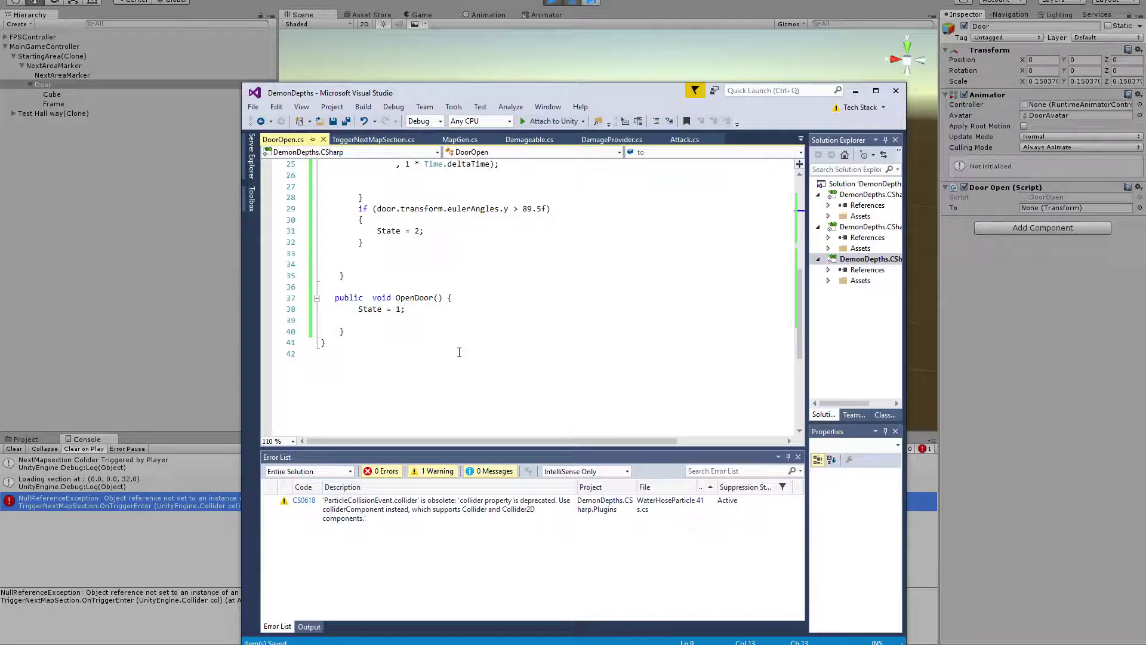
scroll(430, 296, up, 5)
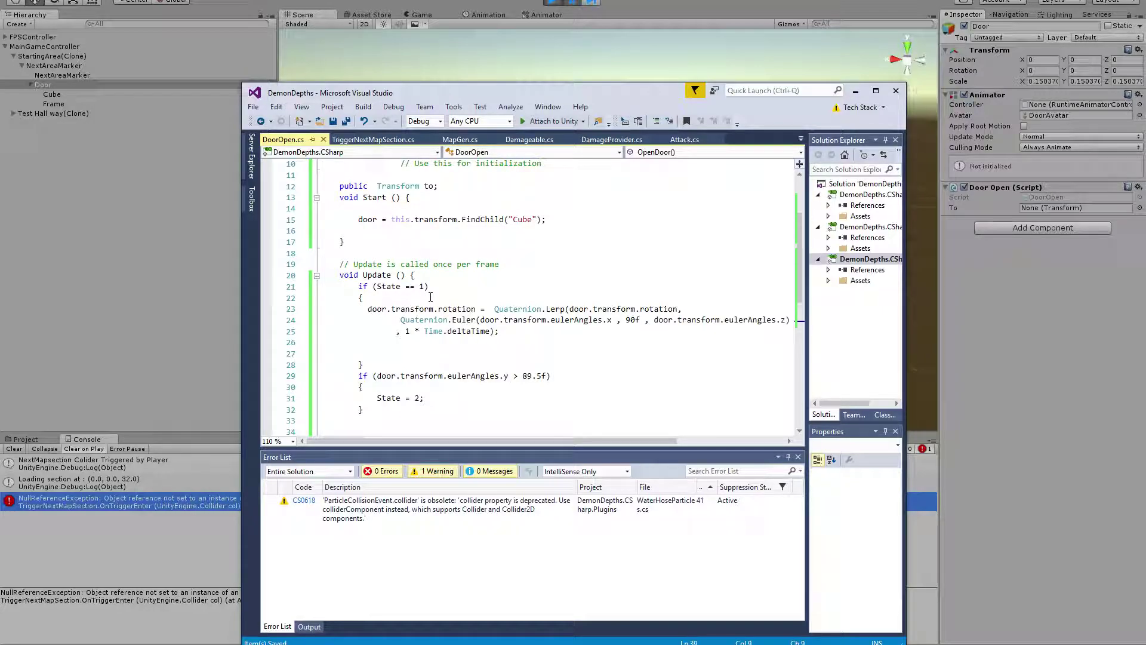
scroll(430, 297, up, 3)
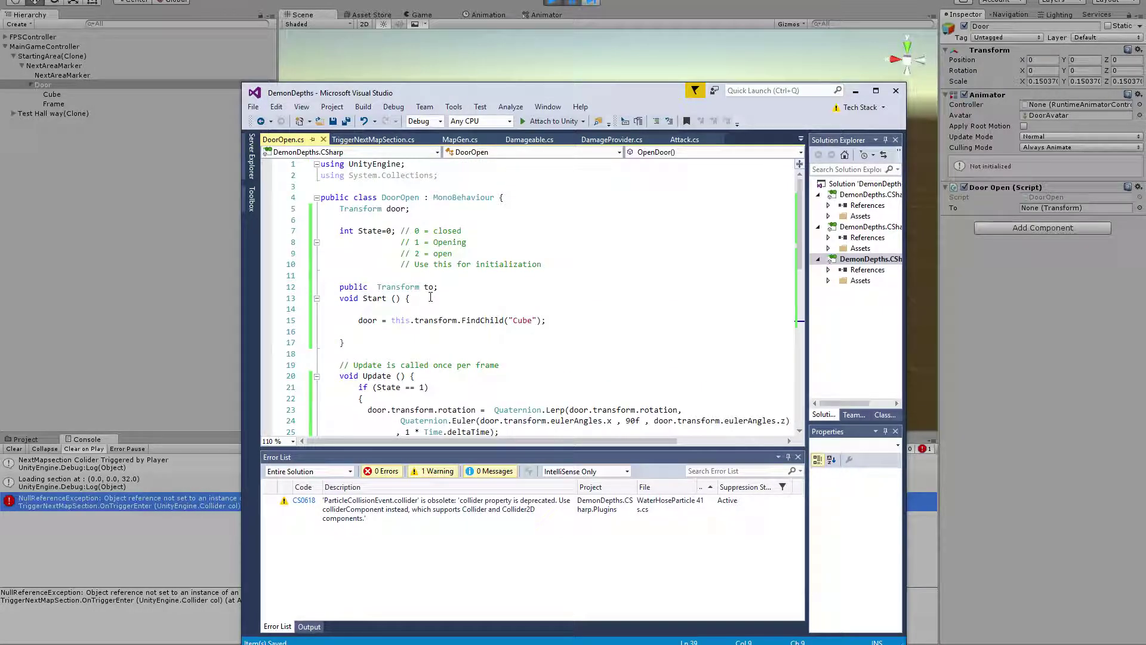
click(480, 141)
click(488, 369)
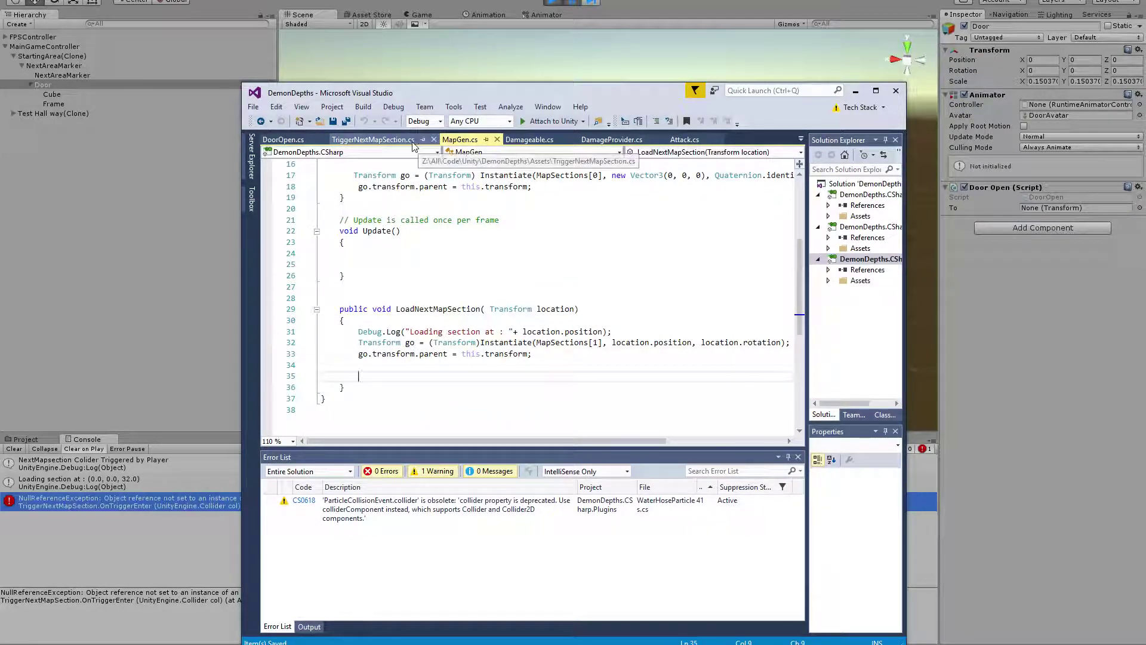
Examine the component lookups in TriggerNextMapSection.cs, especially GetComponentInChildren<DoorOpen>(), against the object hierarchy in Unity.
click(373, 139)
click(471, 351)
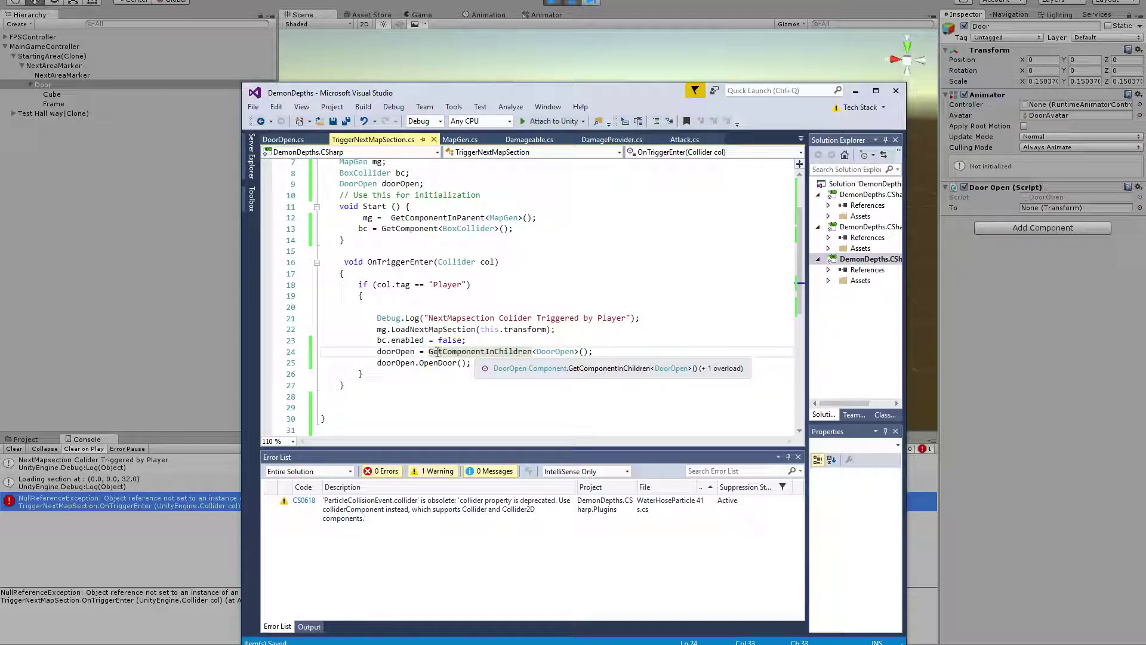
scroll(436, 351, up, 2)
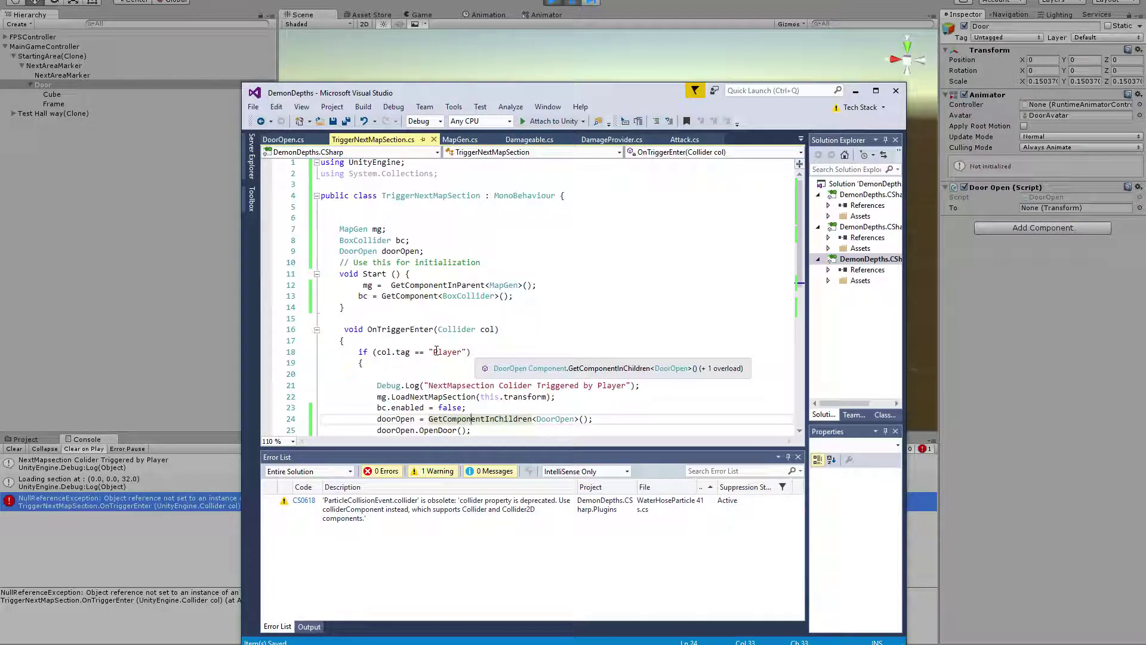
click(428, 418)
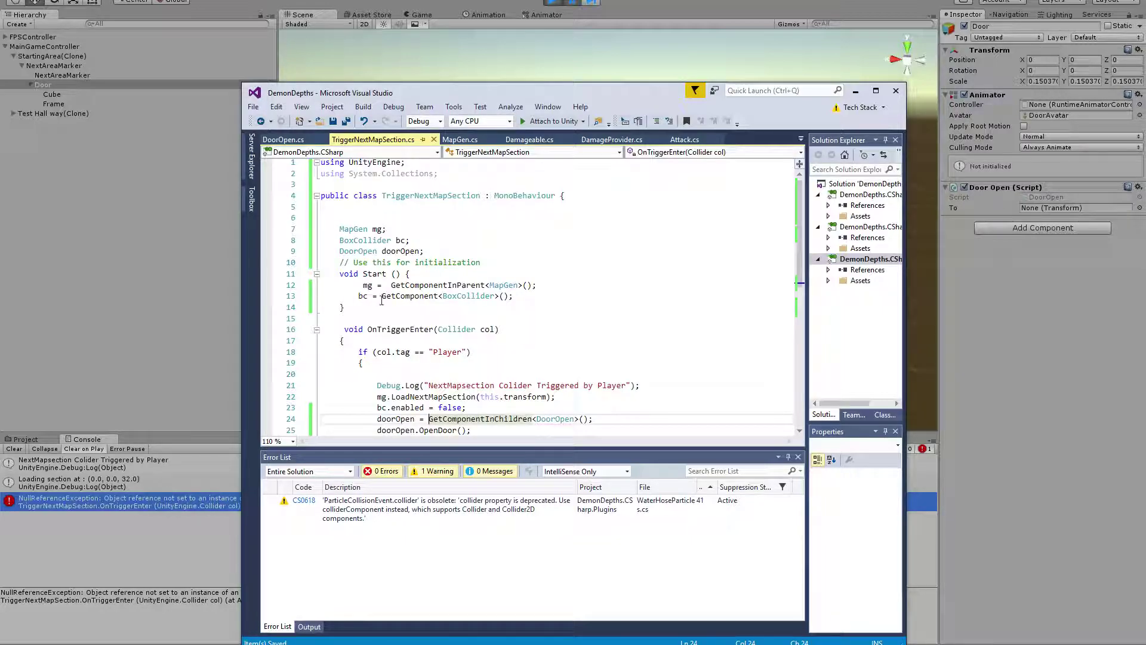
click(97, 65)
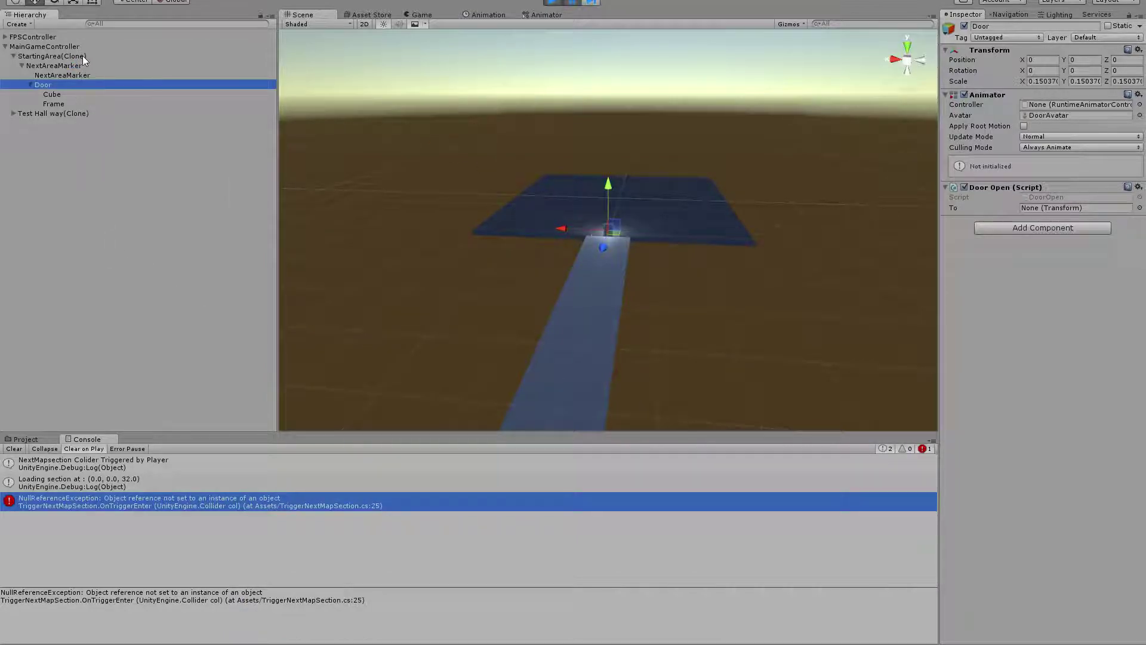
key(alt+Tab)
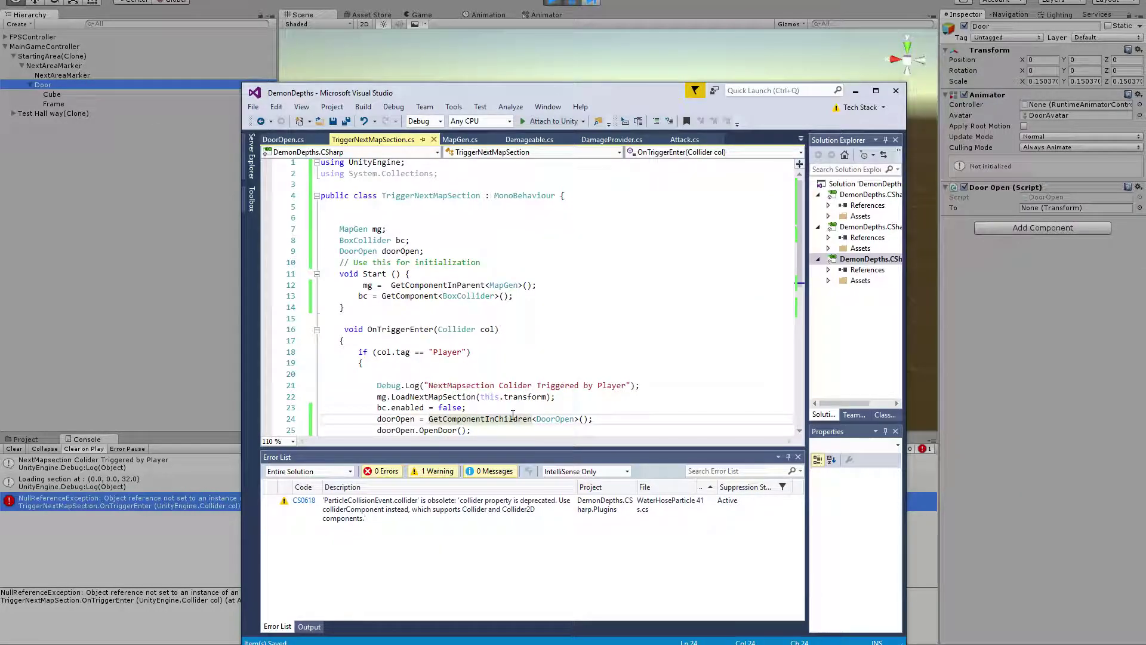
double_click(511, 416)
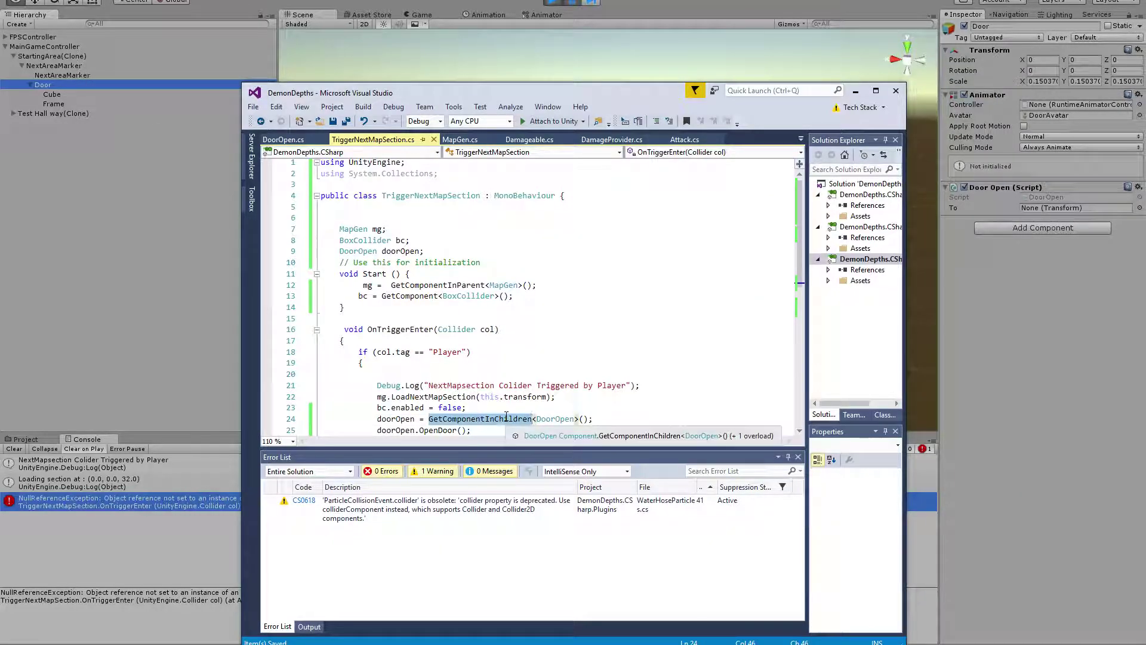
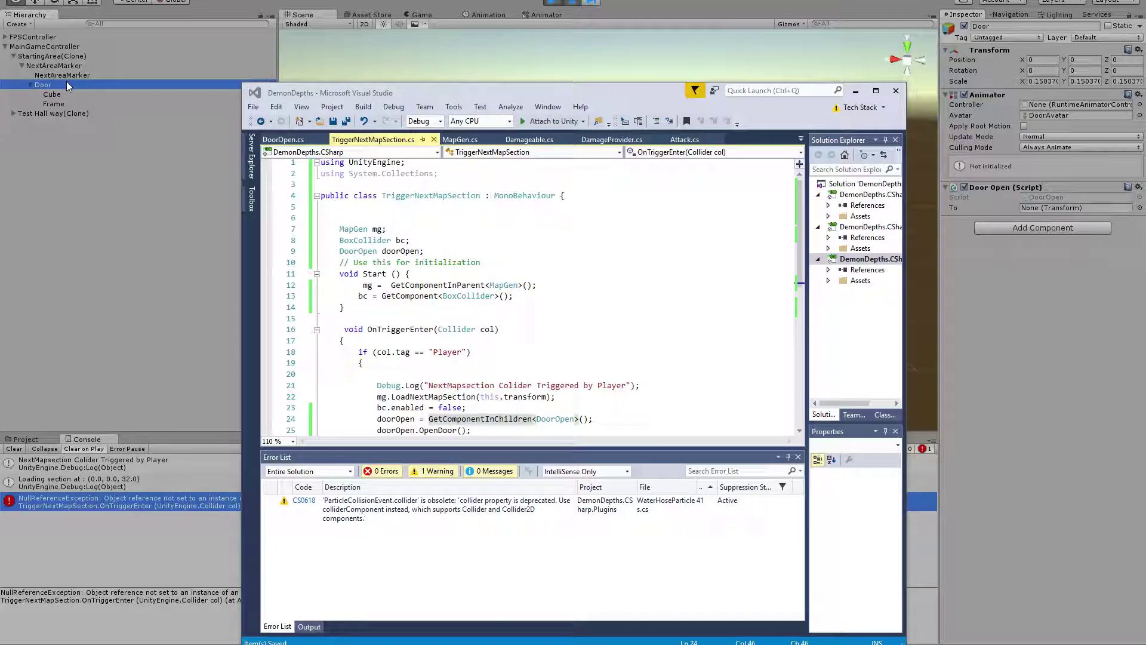
Compare the parent NextAreaMarker and Door in StartingArea(Clone), and inspect the NextAreaMarker children and placement of Test Hall way(Clone).
click(77, 96)
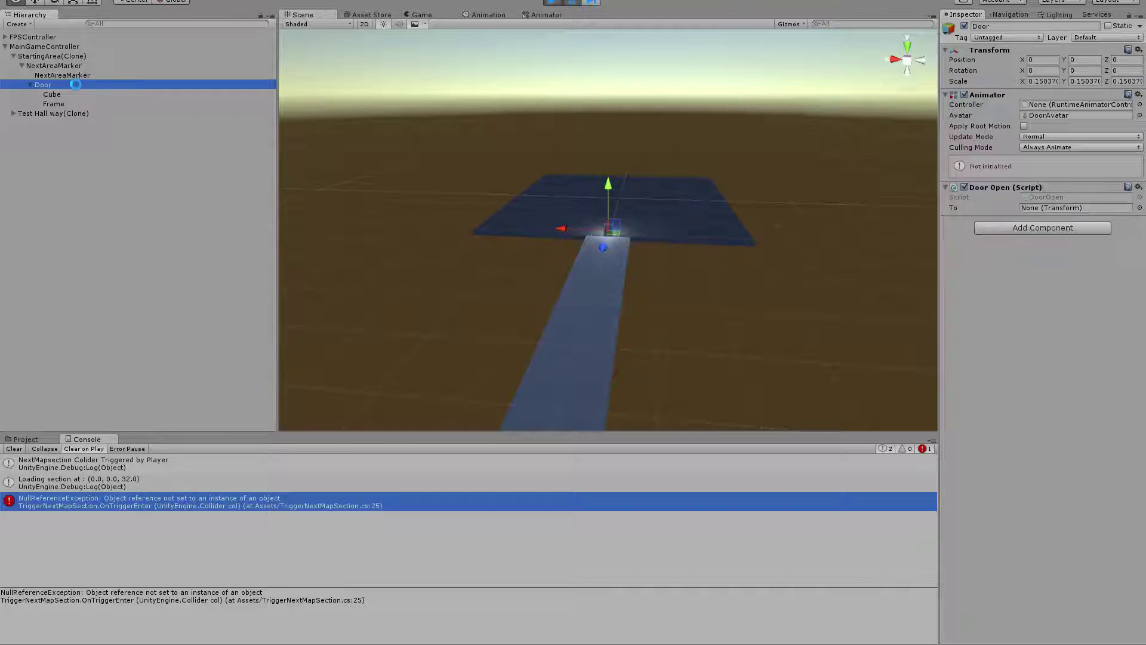
click(62, 64)
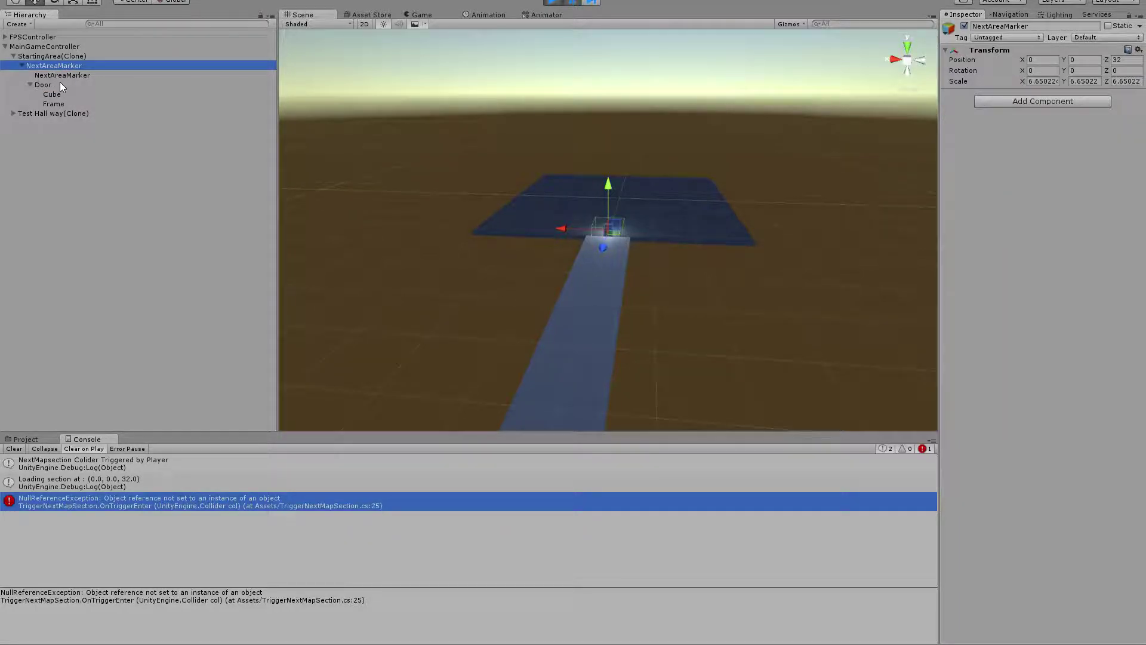
click(61, 83)
click(59, 64)
click(60, 83)
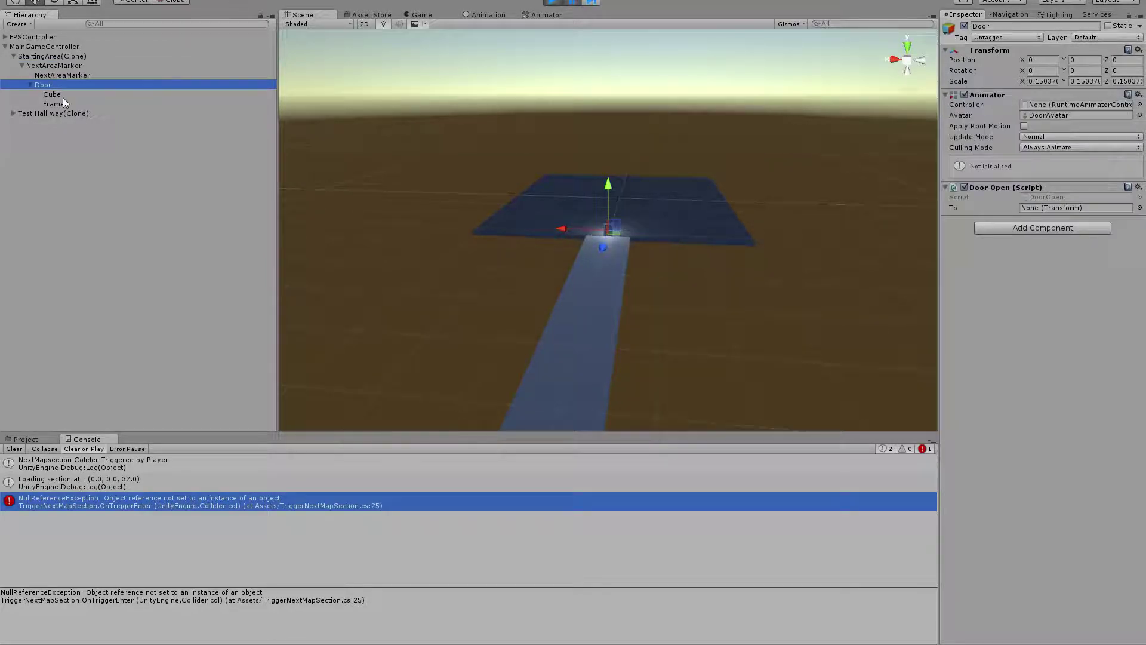
click(5, 115)
click(11, 114)
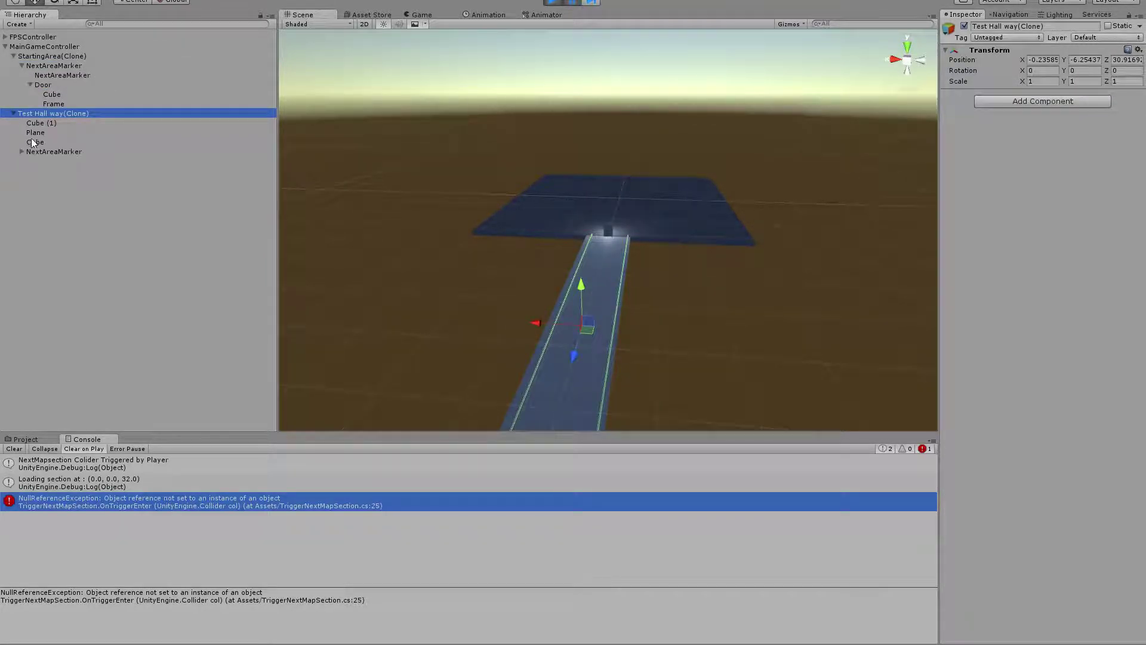
click(22, 151)
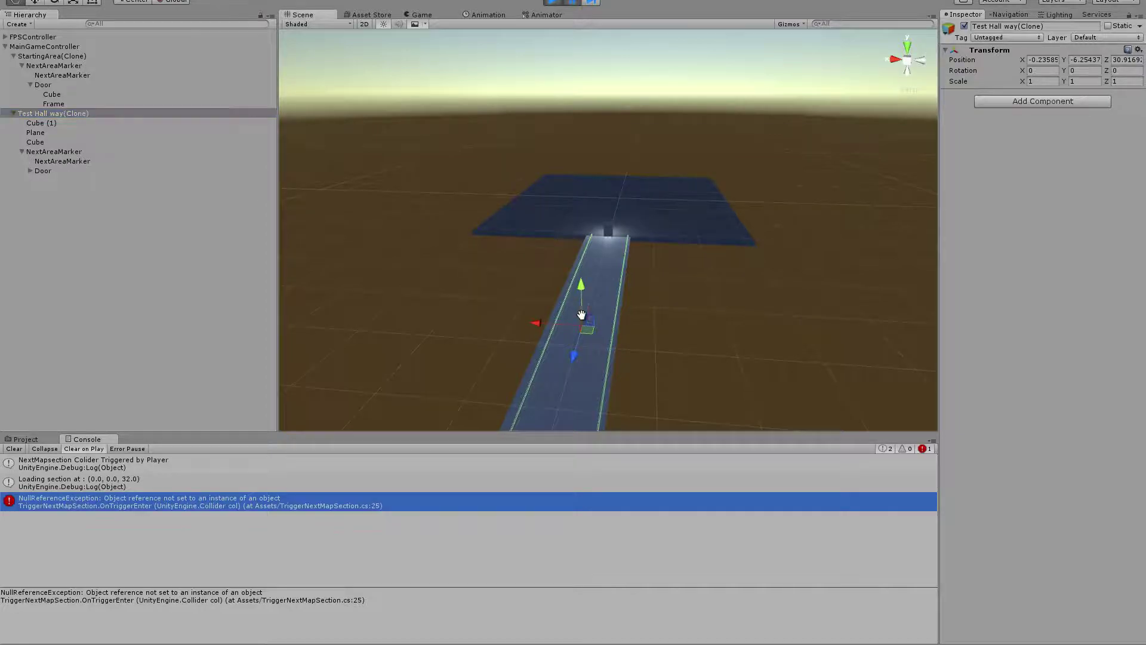
key(f)
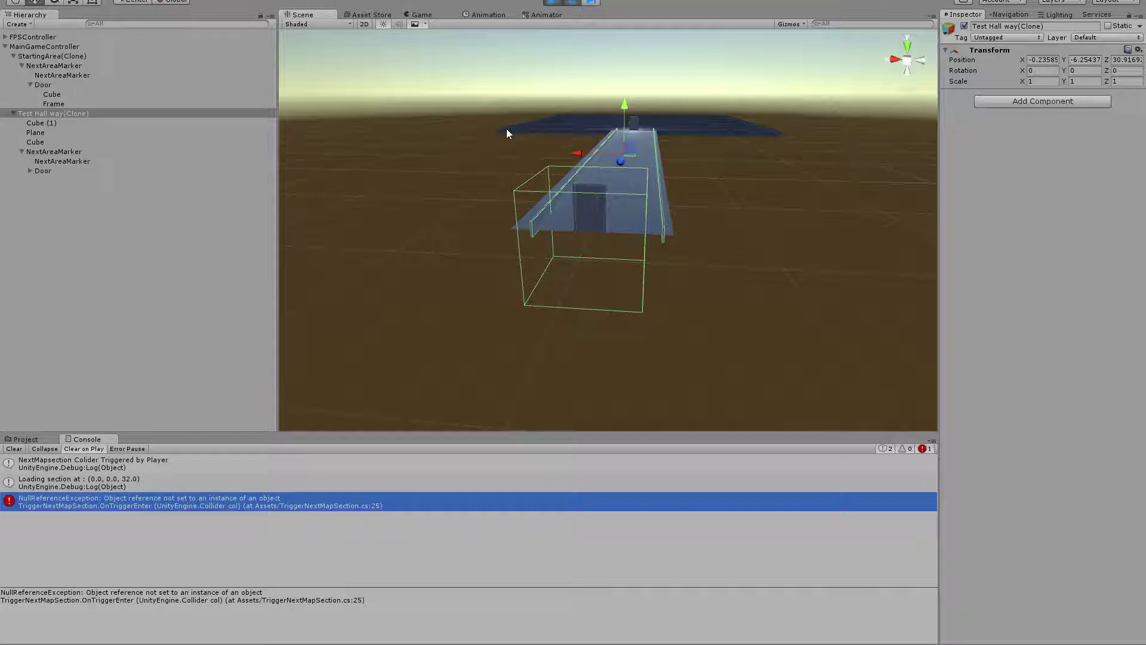
Resume play-testing in the Game view, walking the character down the hallway and around its far door to check whether it opens.
click(572, 3)
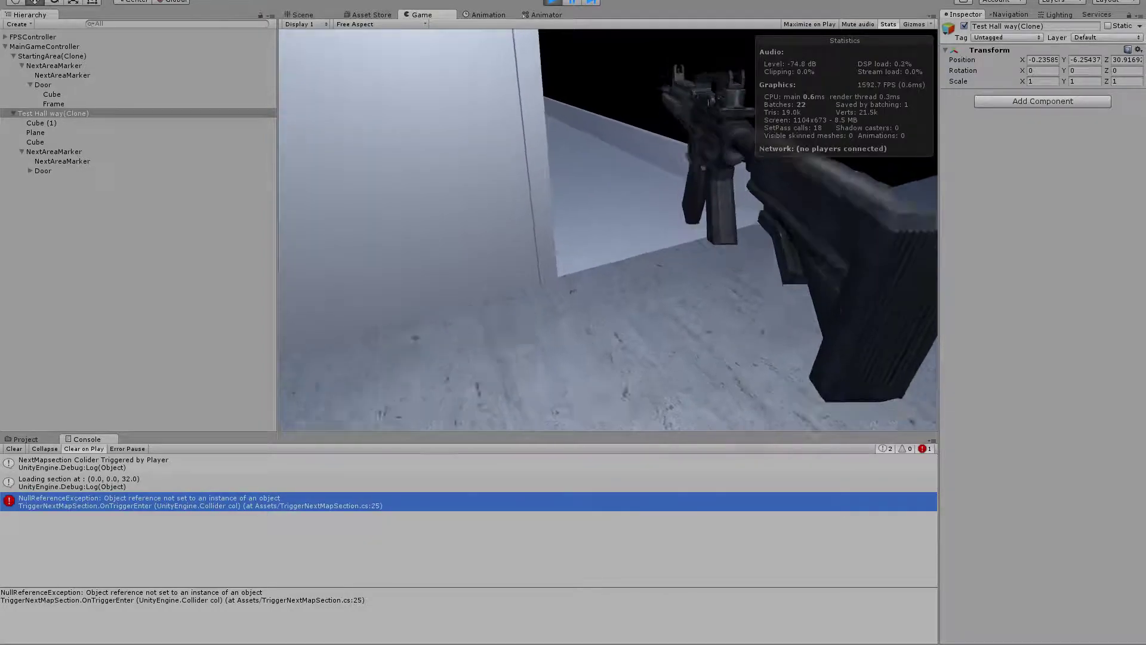
key(w)
click(609, 230)
key(w)
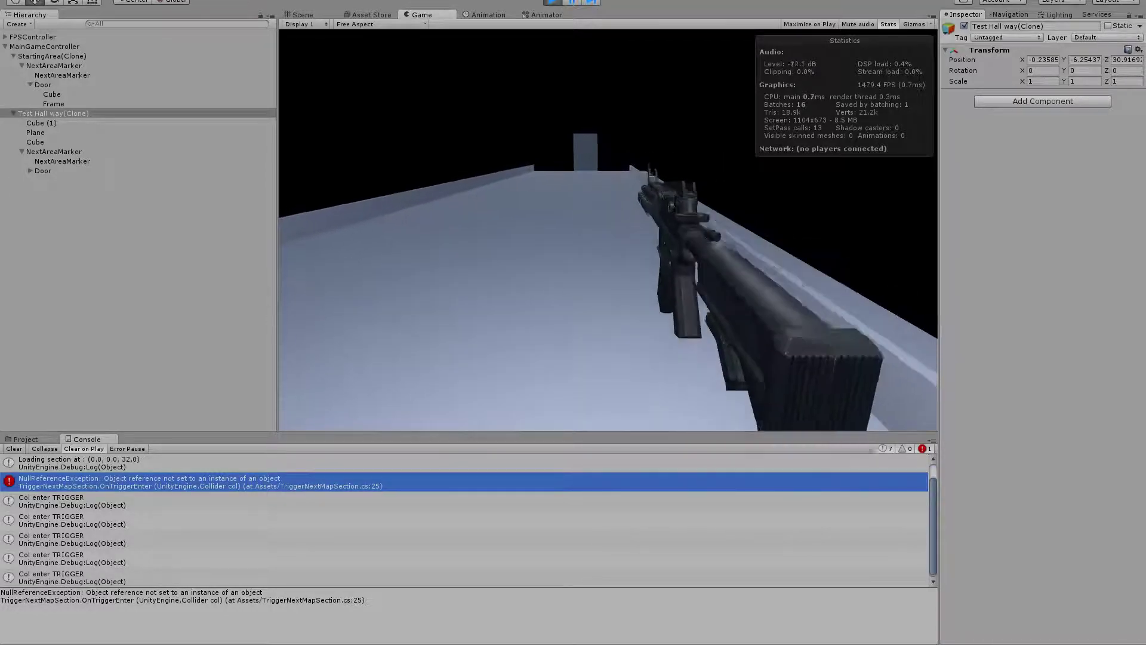
key(w)
key(w)
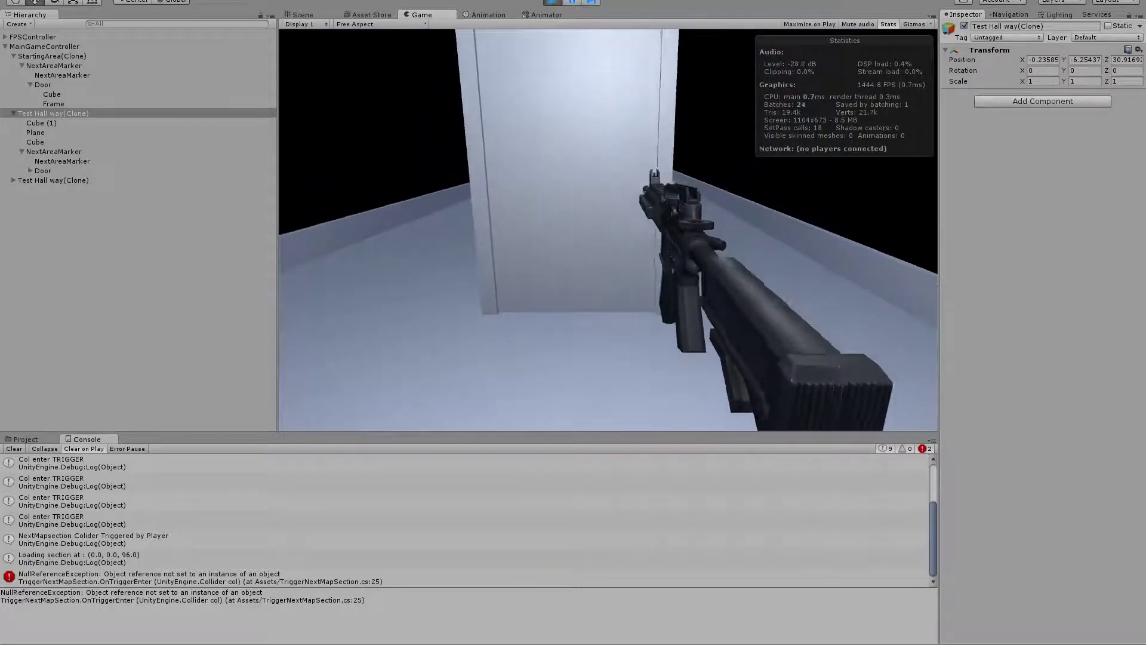
key(w)
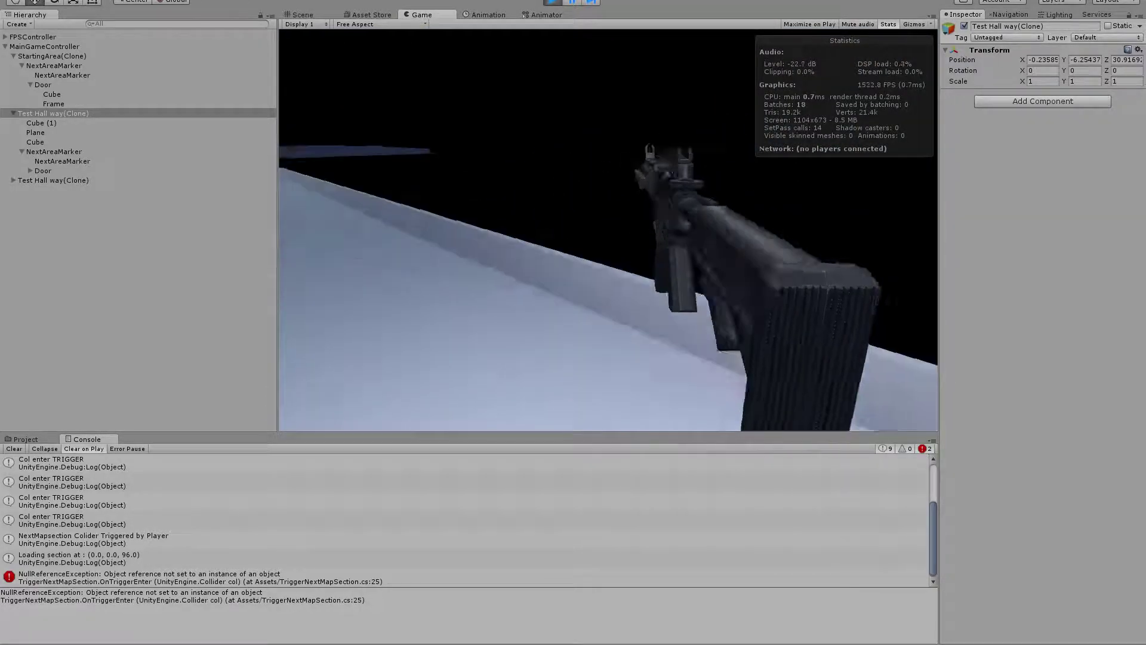
key(w)
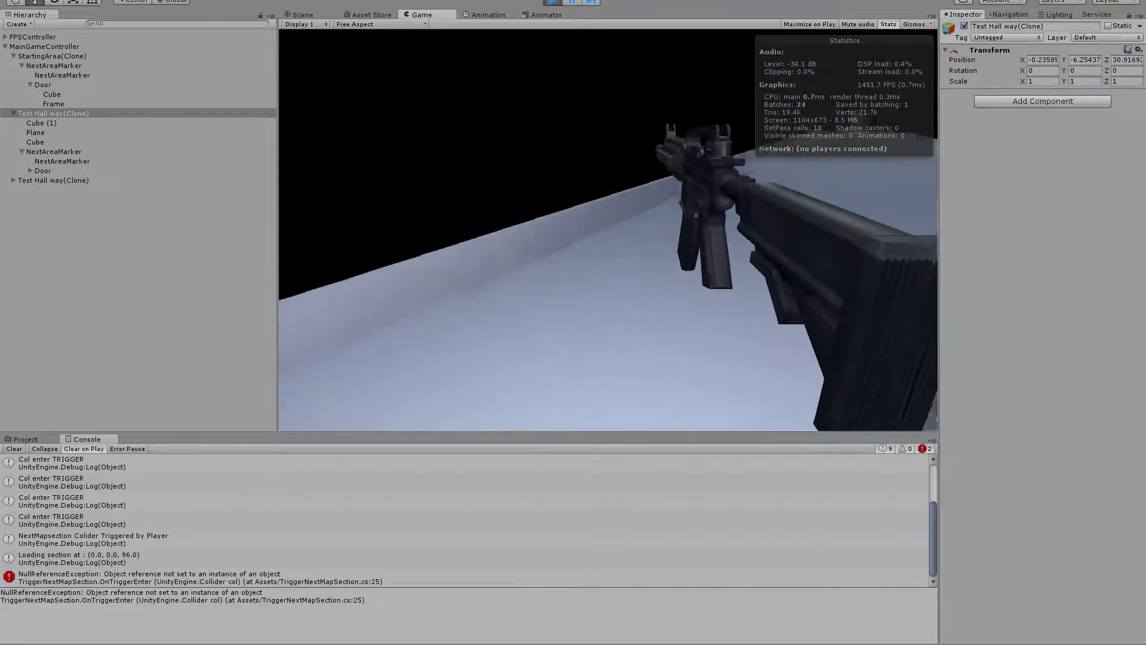
key(s)
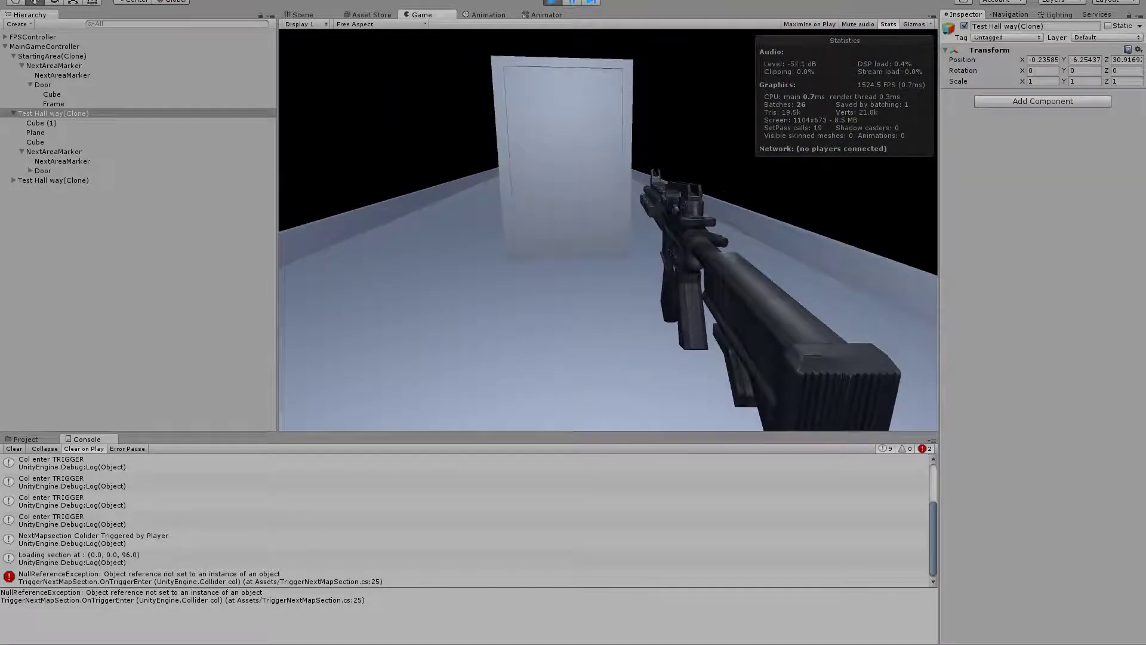
Switch to Visual Studio, re-enter DoorOpen as the type argument of GetComponentInChildren in TriggerNextMapSection.cs, and save the script.
key(alt+Tab)
key(alt+Tab)
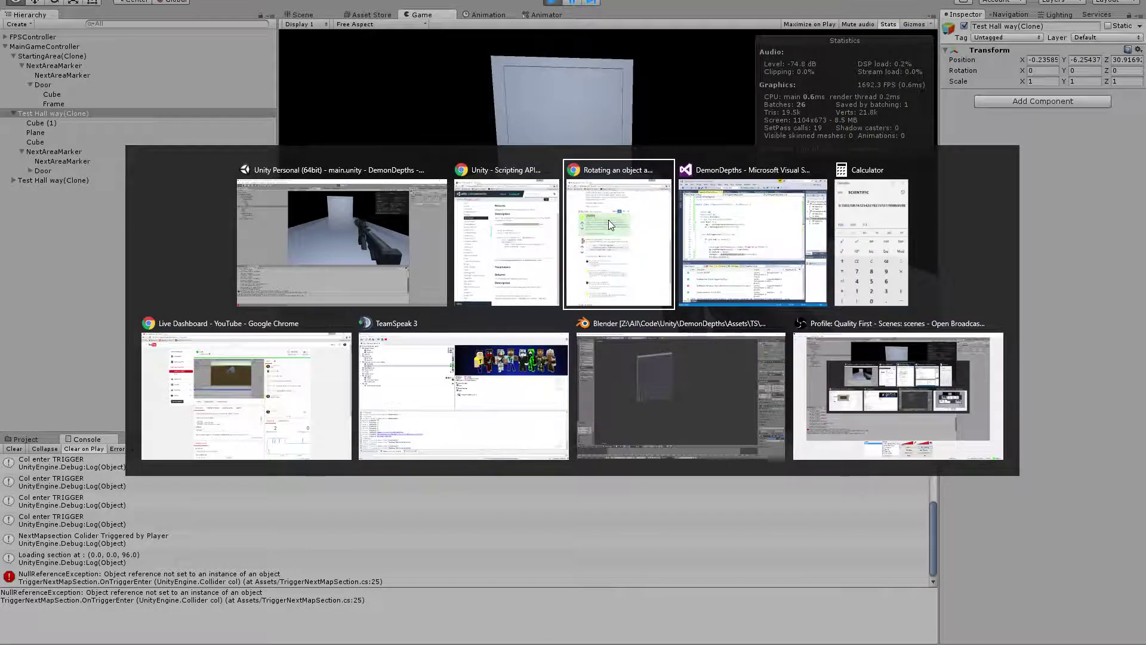
key(alt+Tab)
scroll(565, 402, down, 1)
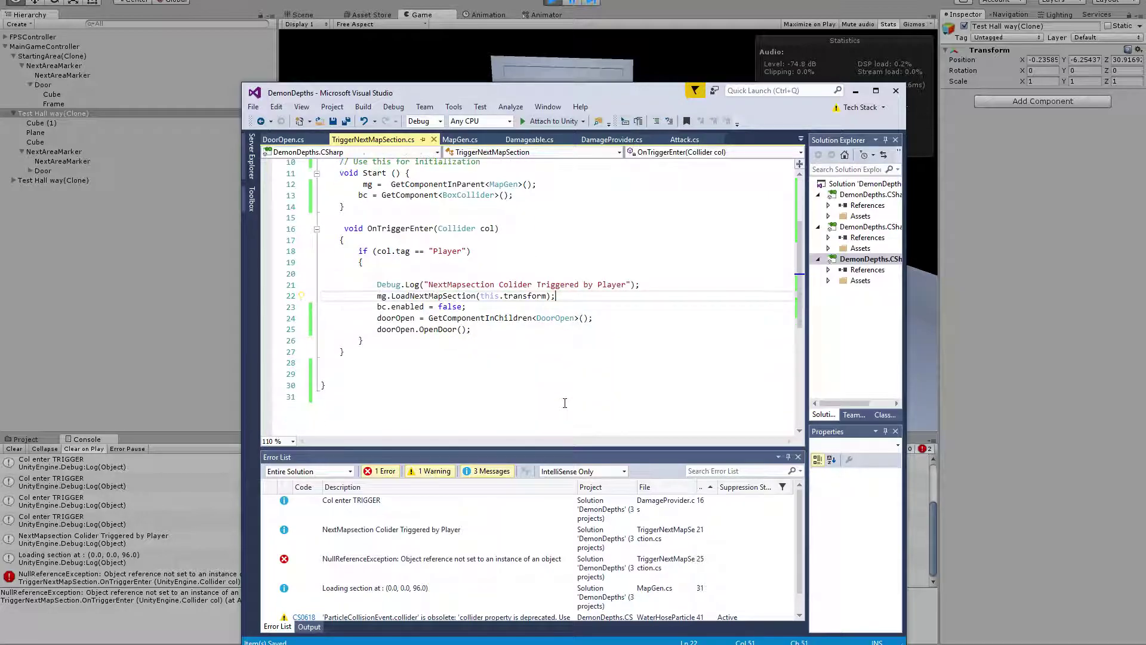
click(584, 318)
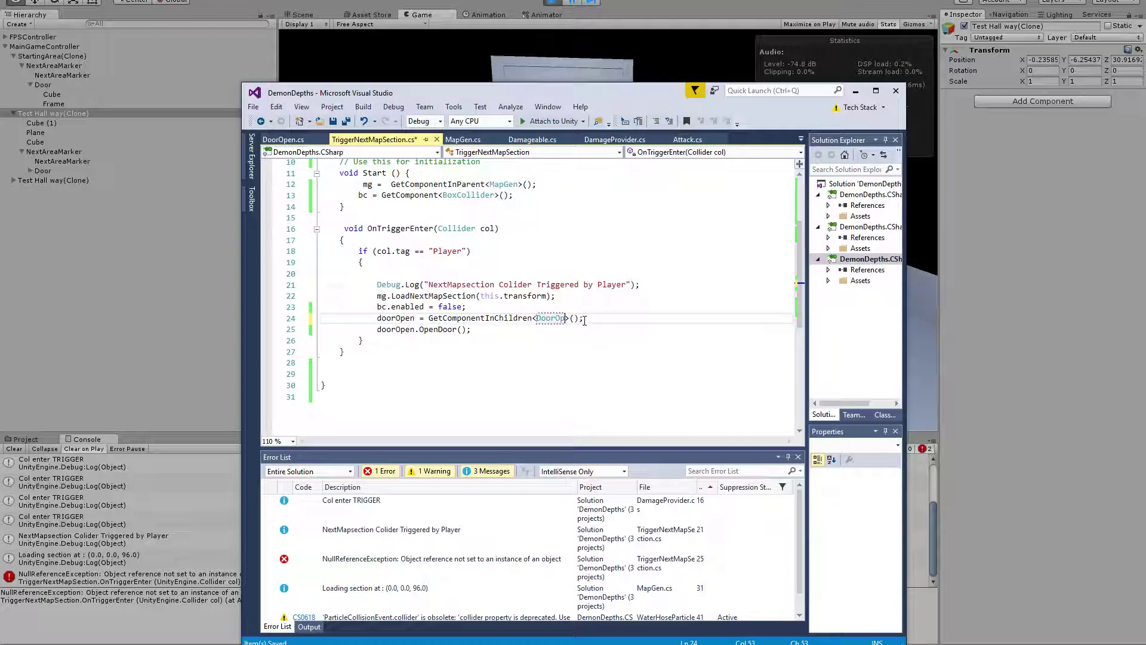
key(BackSpace)
key(BackSpace)
key(BackSpace)
key(BackSpace)
key(BackSpace)
key(BackSpace)
key(BackSpace)
key(ctrl+space)
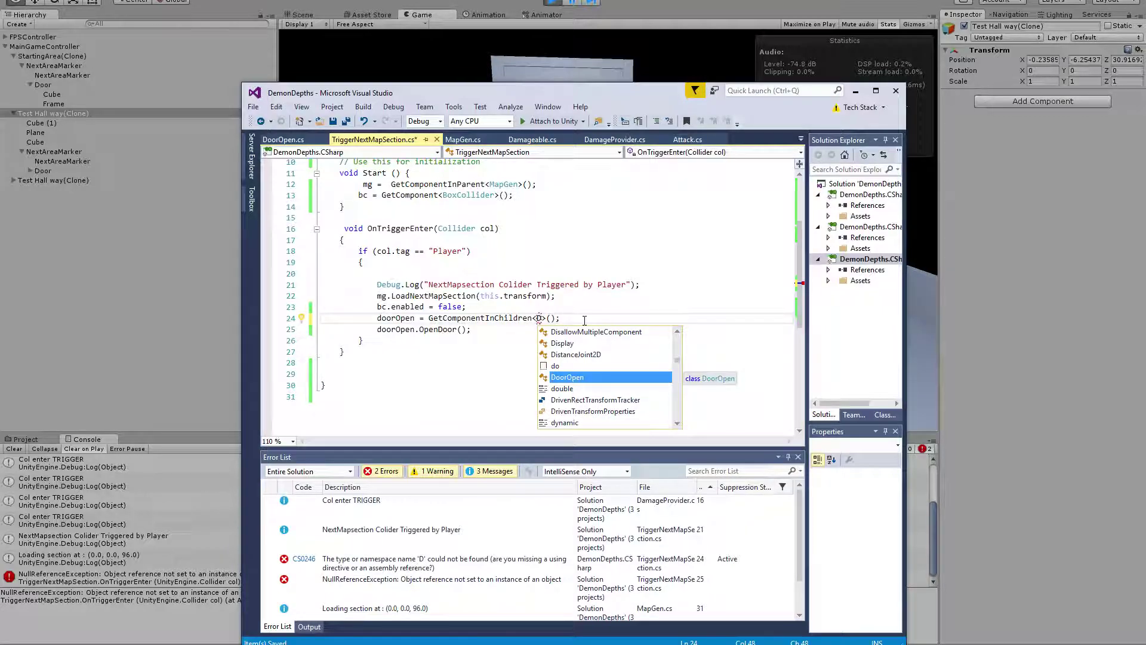
key(Tab)
key(ctrl+s)
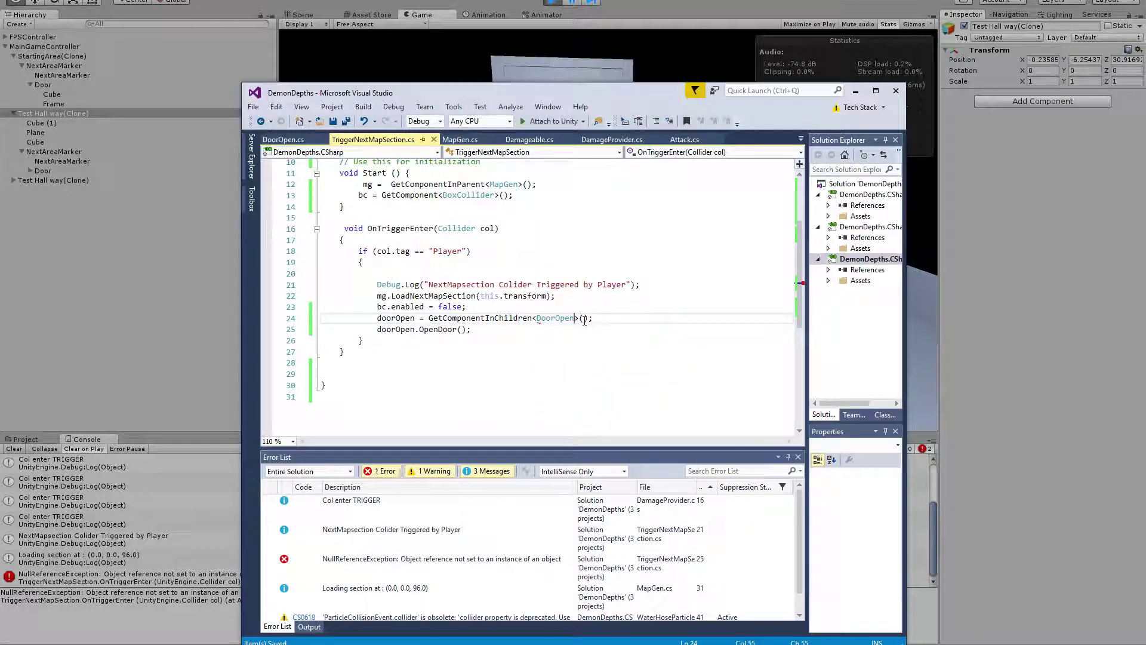
Try prefixing the GetComponentInChildren<DoorOpen>() call with "this." in TriggerNextMapSection.cs.
key(Right)
click(430, 318)
text(this.)
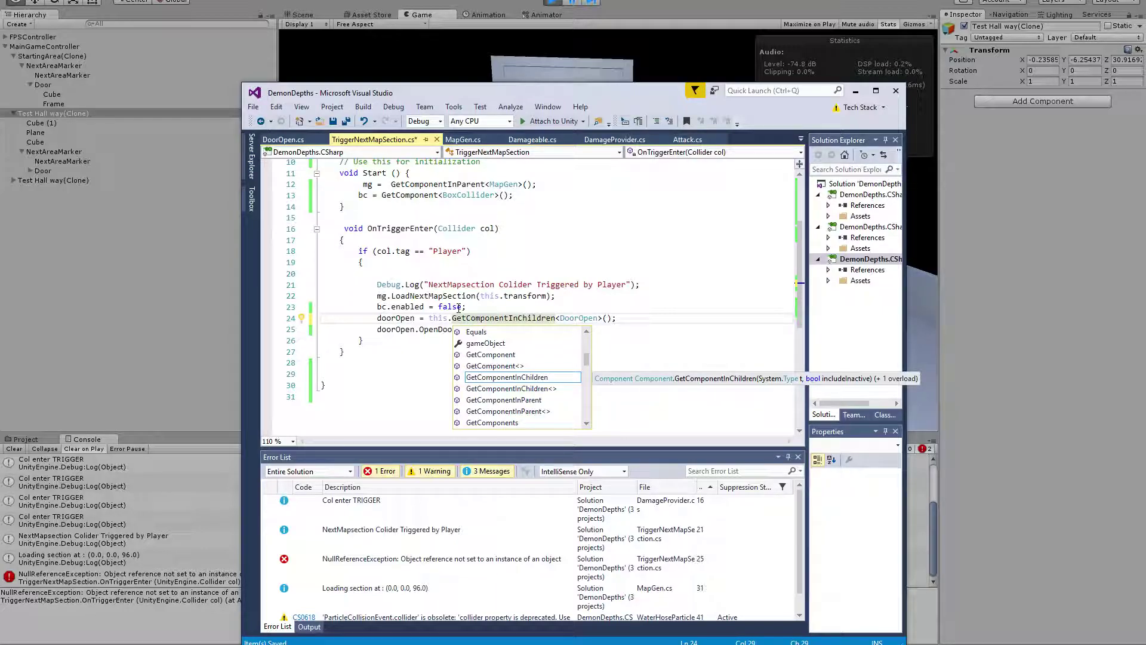
click(586, 285)
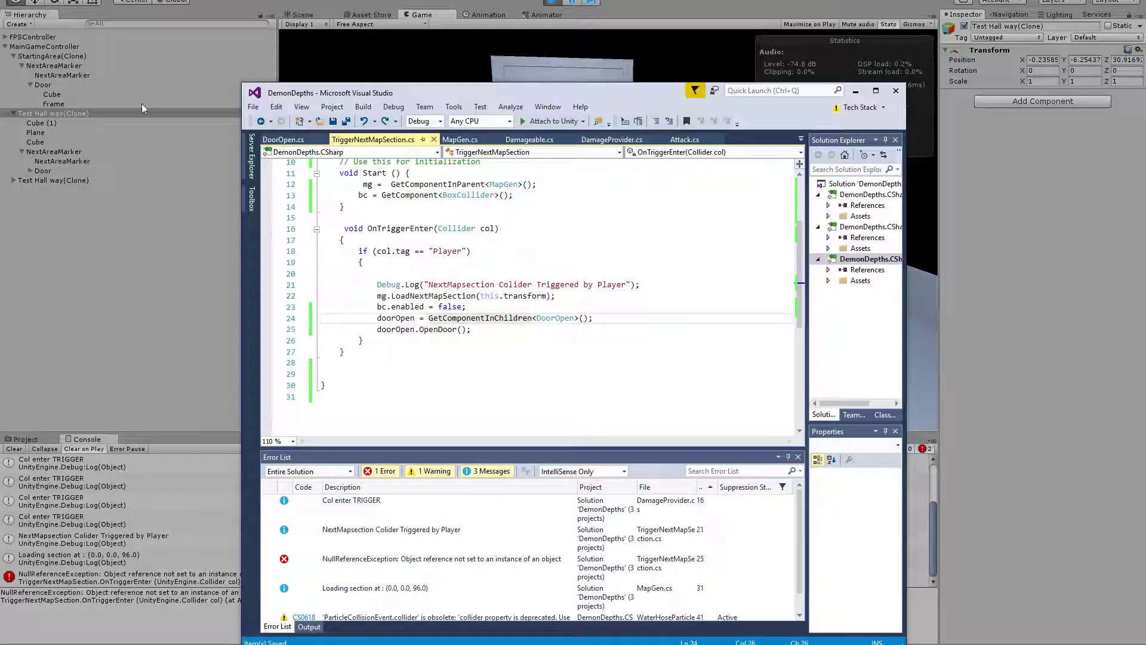
Back in Unity, compare the components on the parent and nested NextAreaMarker of StartingArea(Clone), and stop play mode.
key(alt+Tab)
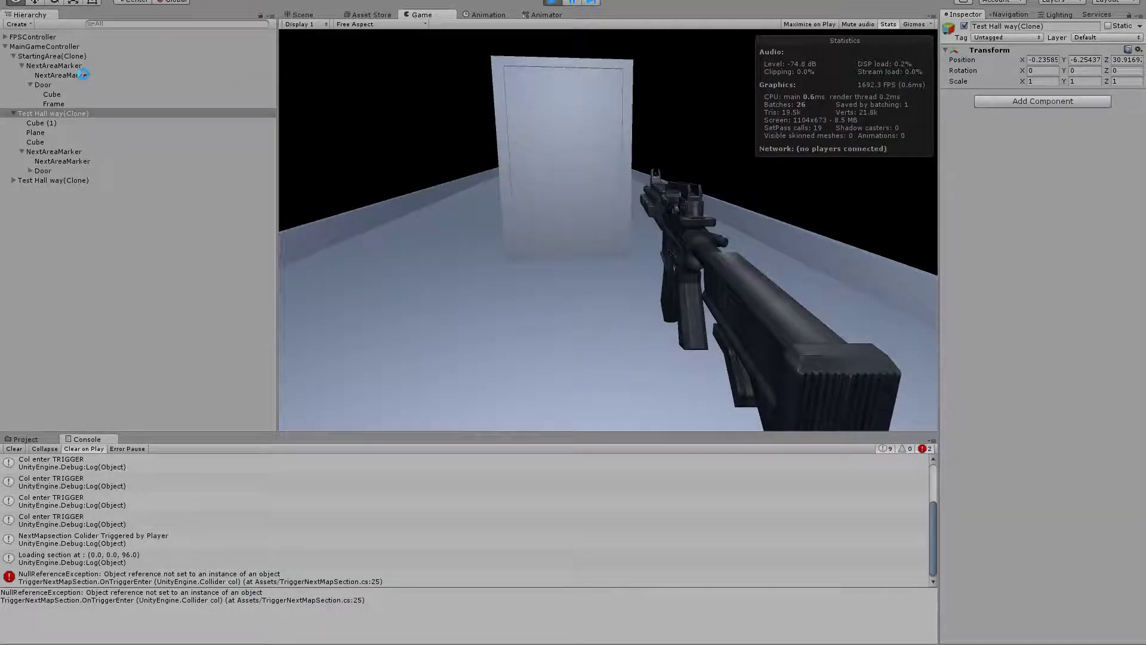
click(70, 76)
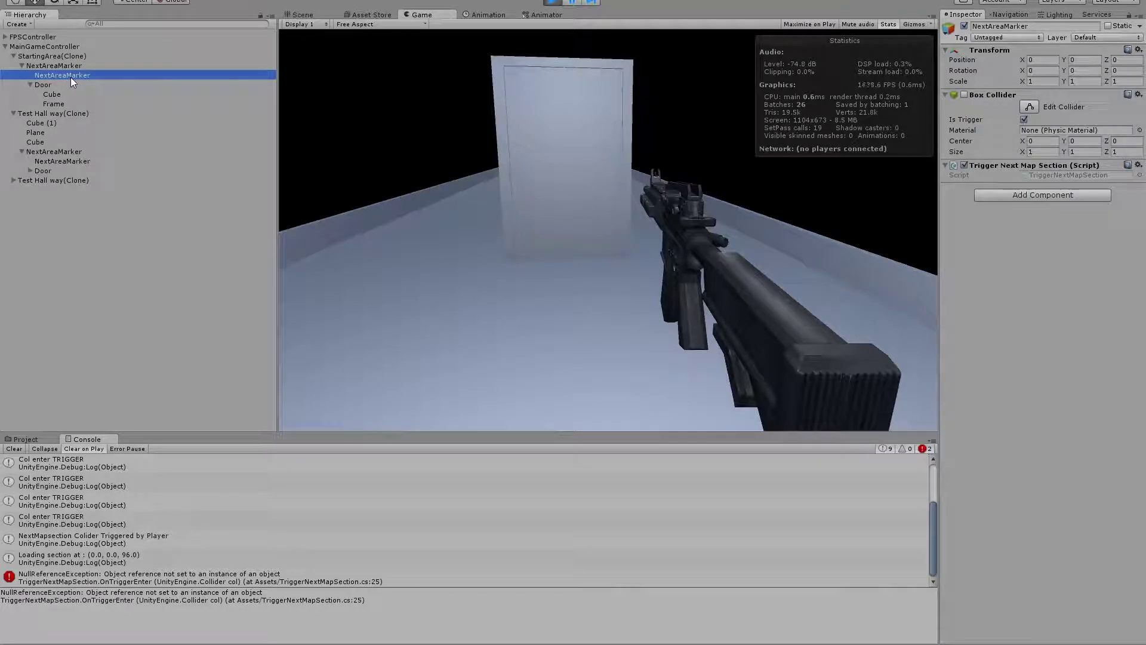
click(77, 66)
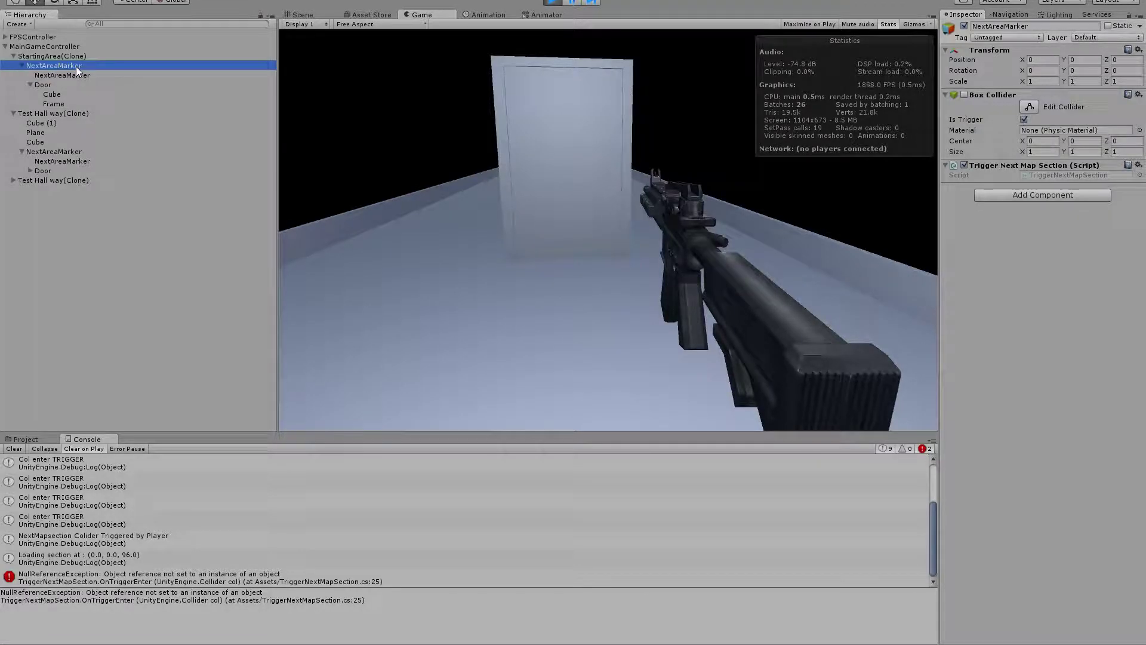
click(77, 77)
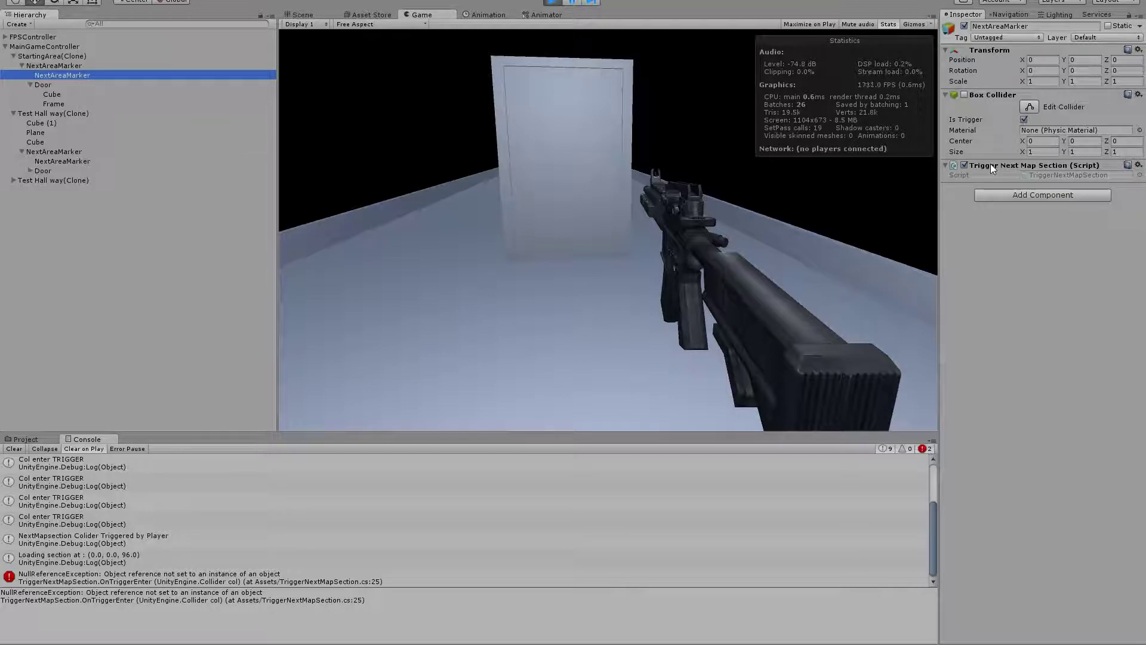
click(558, 2)
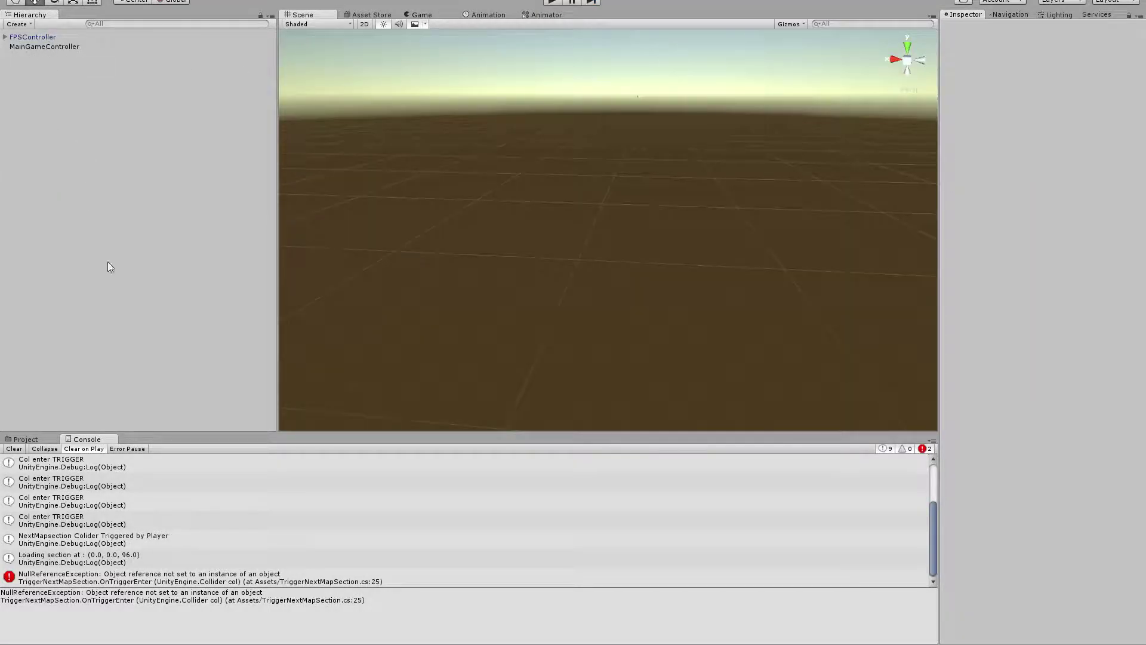
Add the StartingArea and Test Hall way prefabs to the scene and expand their hierarchies down to StartingArea's Door.
click(24, 439)
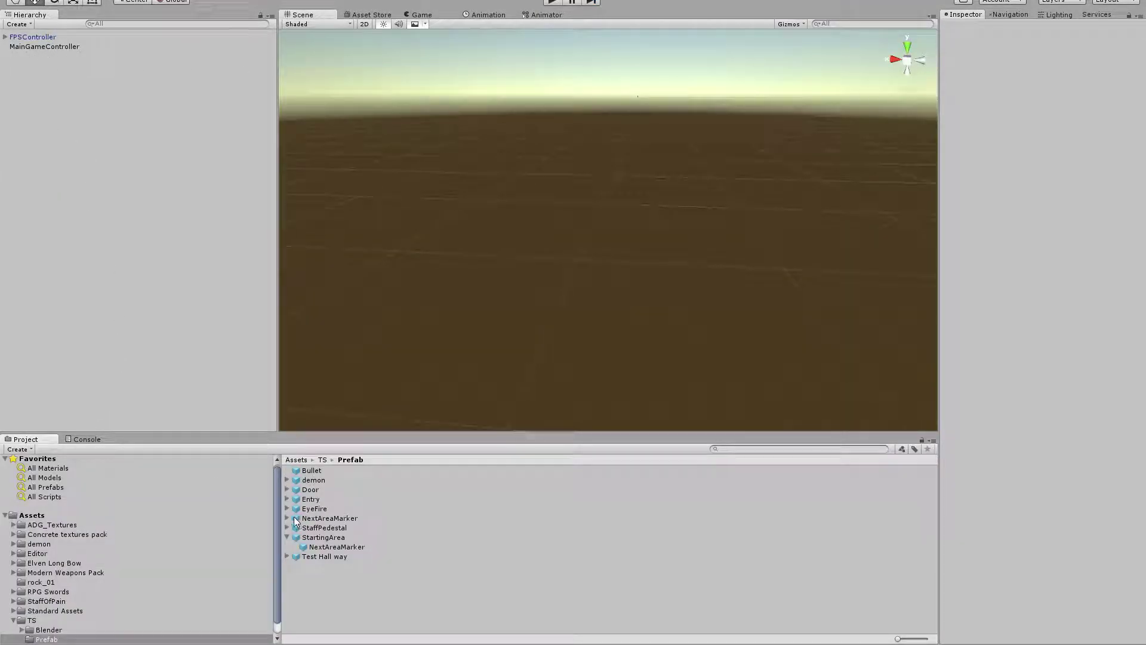
drag(305, 537, 133, 302)
drag(325, 557, 83, 269)
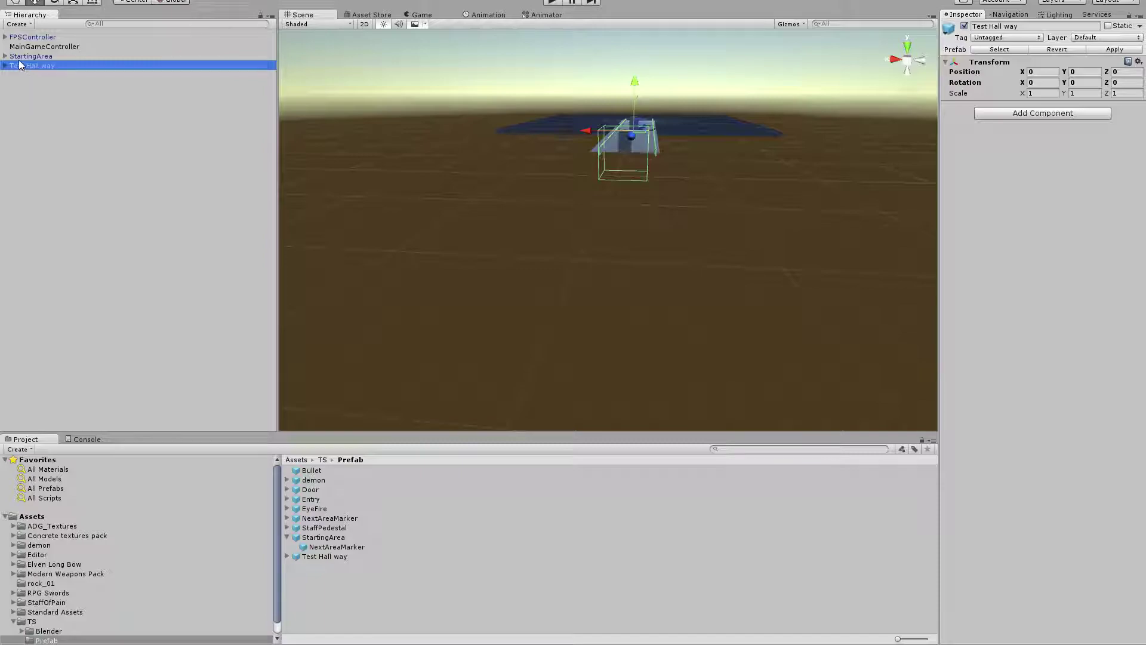
key(Up)
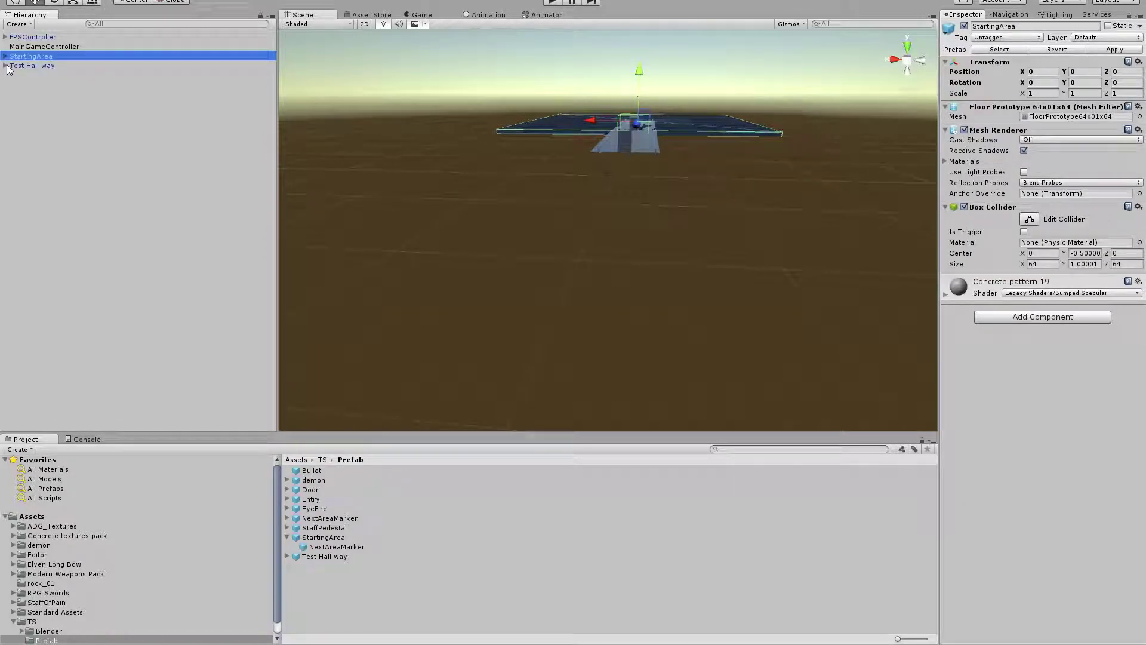
click(5, 55)
click(5, 75)
click(14, 65)
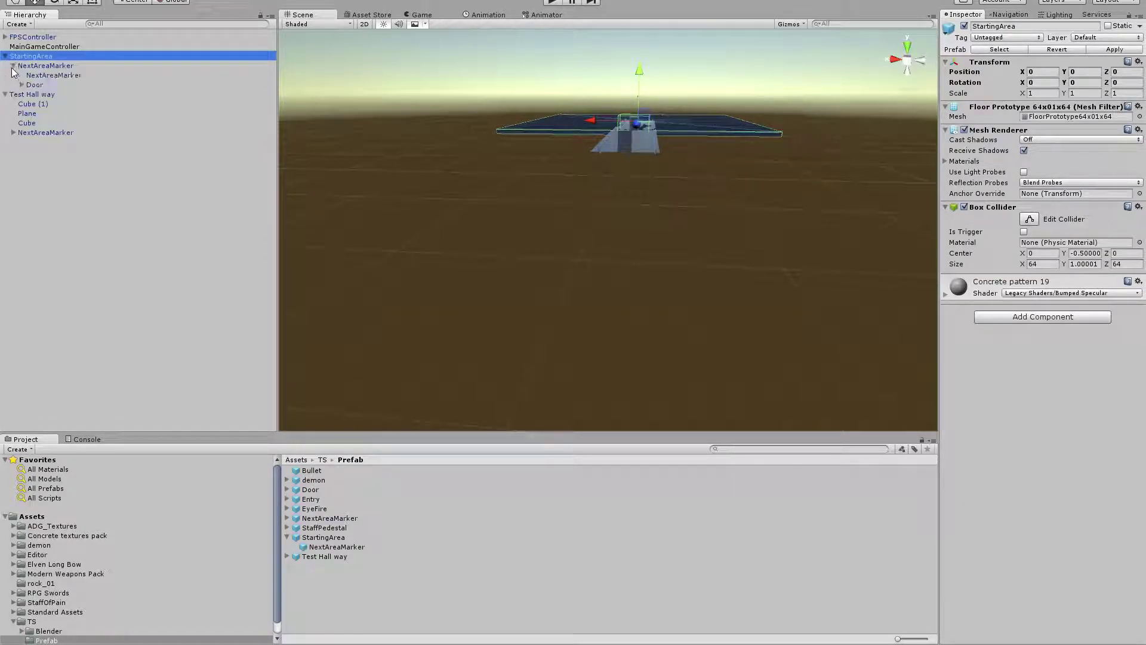
Make Test Hall way's Door a child of its nested NextAreaMarker, accept breaking the prefab instance, and apply the change to the prefab.
click(13, 133)
drag(34, 152, 53, 140)
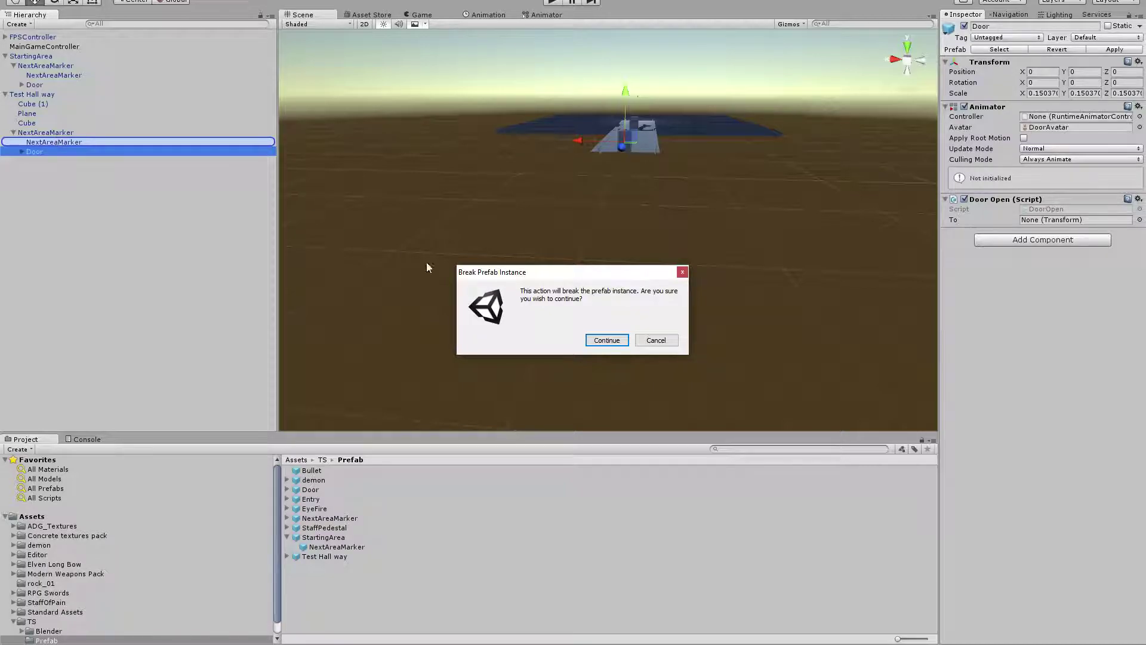
click(589, 340)
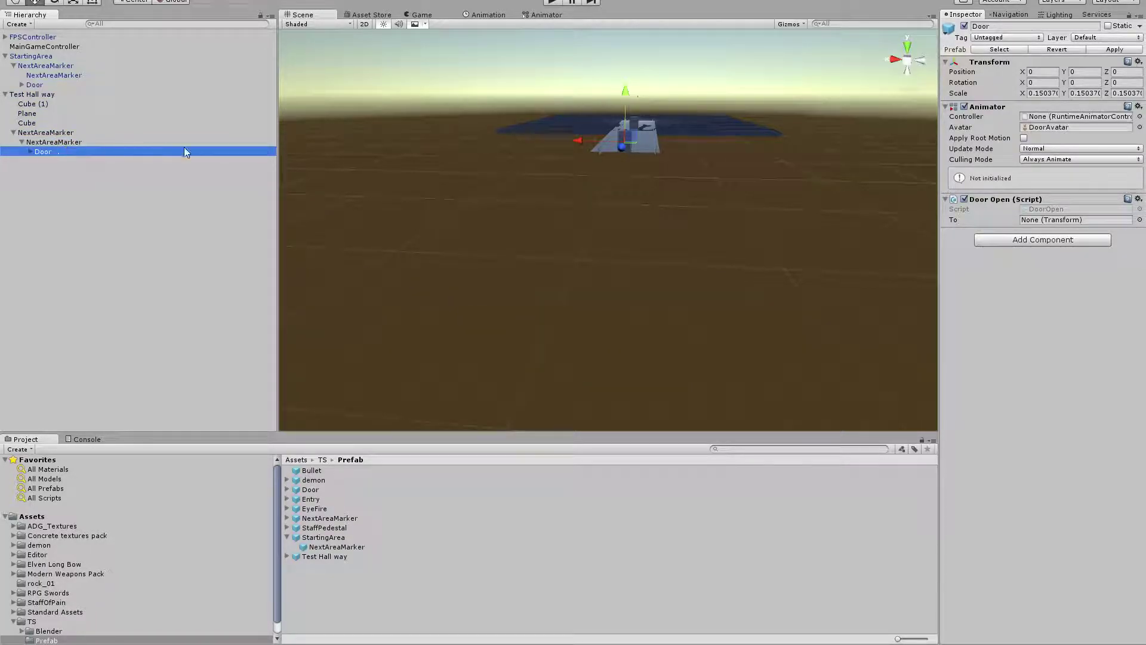
click(119, 142)
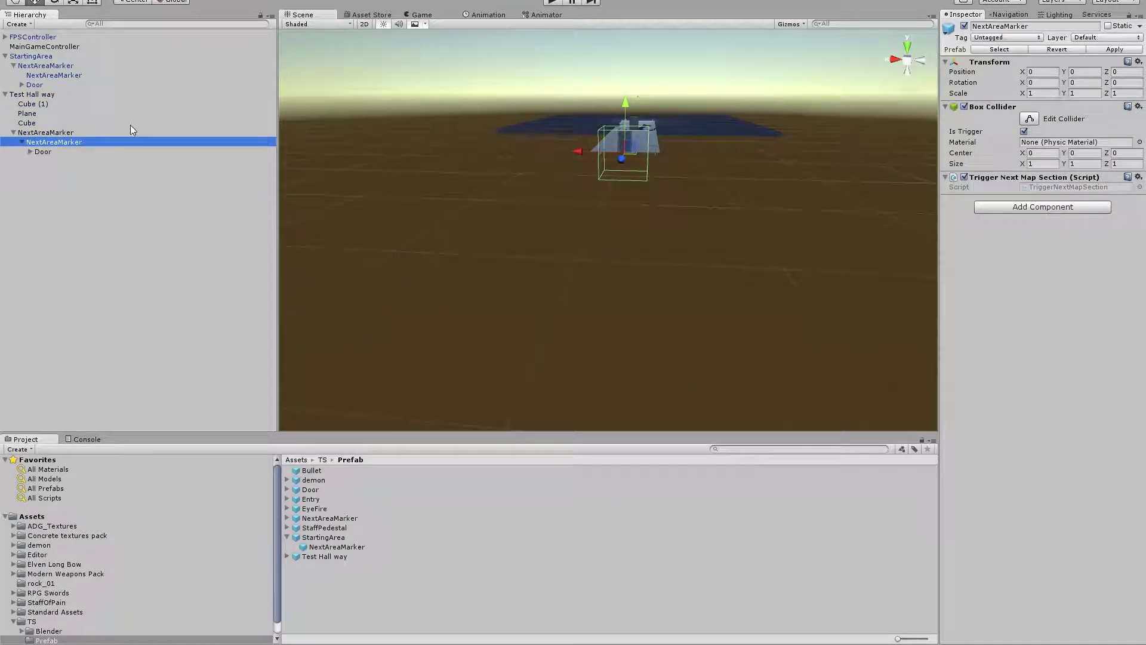
click(129, 132)
click(1107, 51)
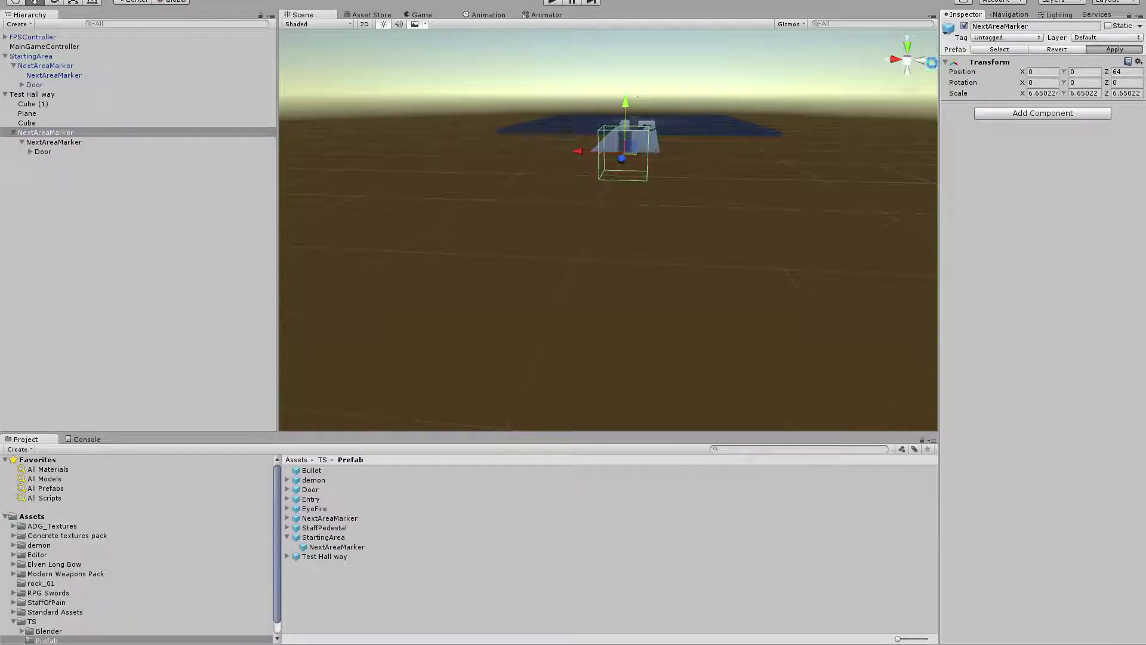
Make StartingArea's Door a child of its nested NextAreaMarker, accept breaking the prefab instance, and apply the change to the prefab.
click(38, 85)
drag(38, 85, 49, 76)
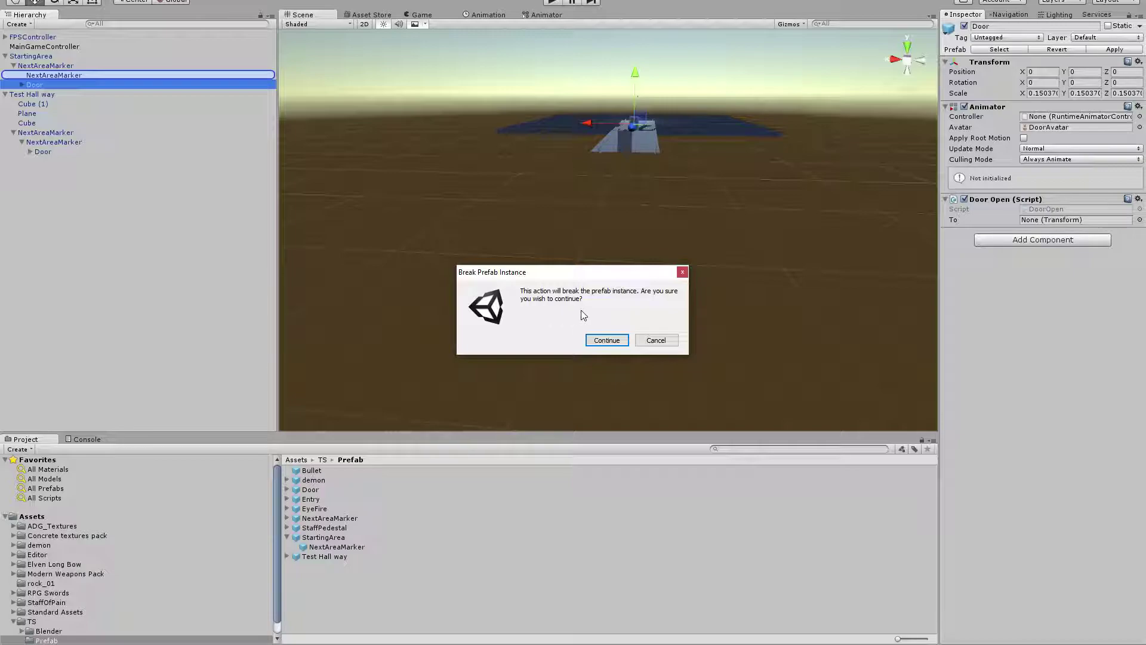
click(604, 340)
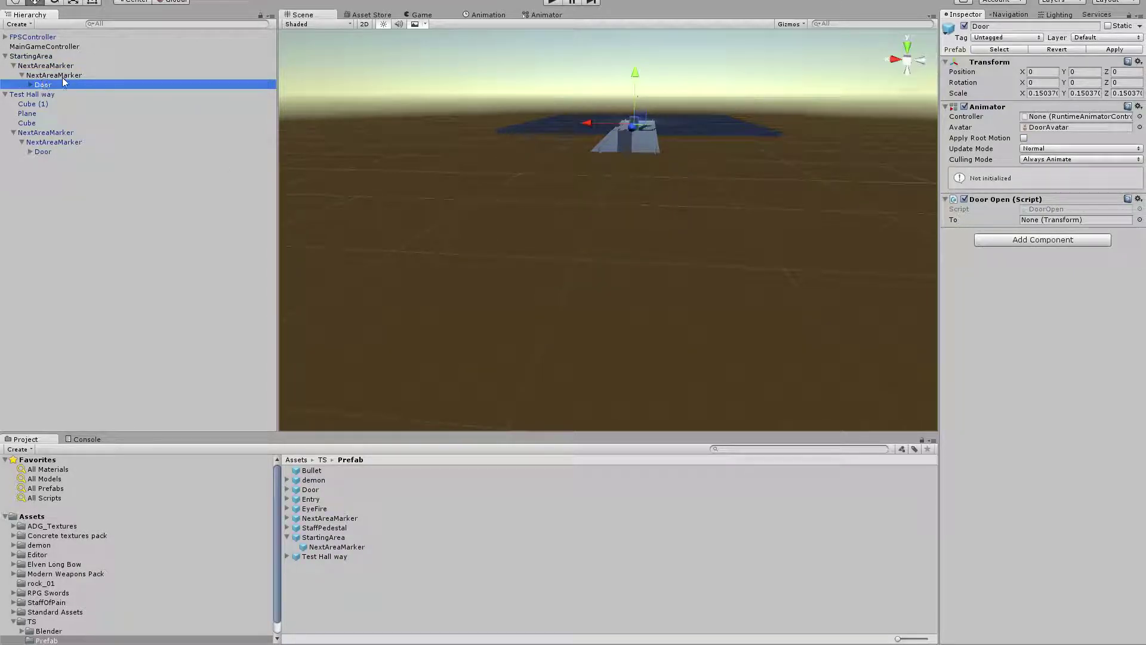
click(101, 78)
click(150, 66)
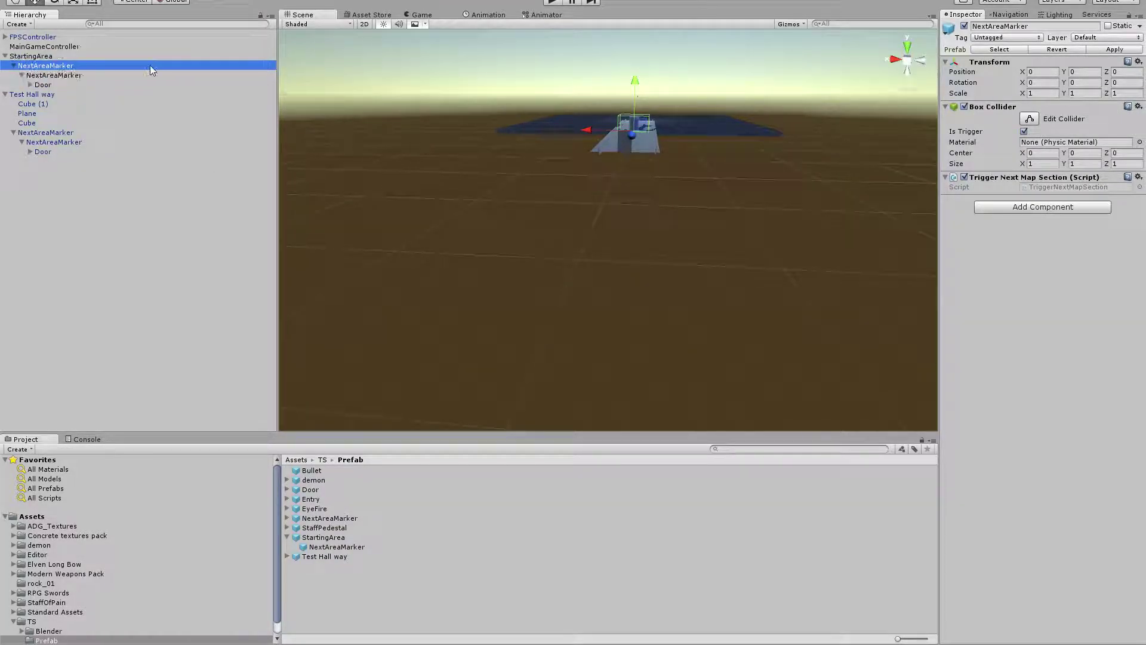
click(1116, 50)
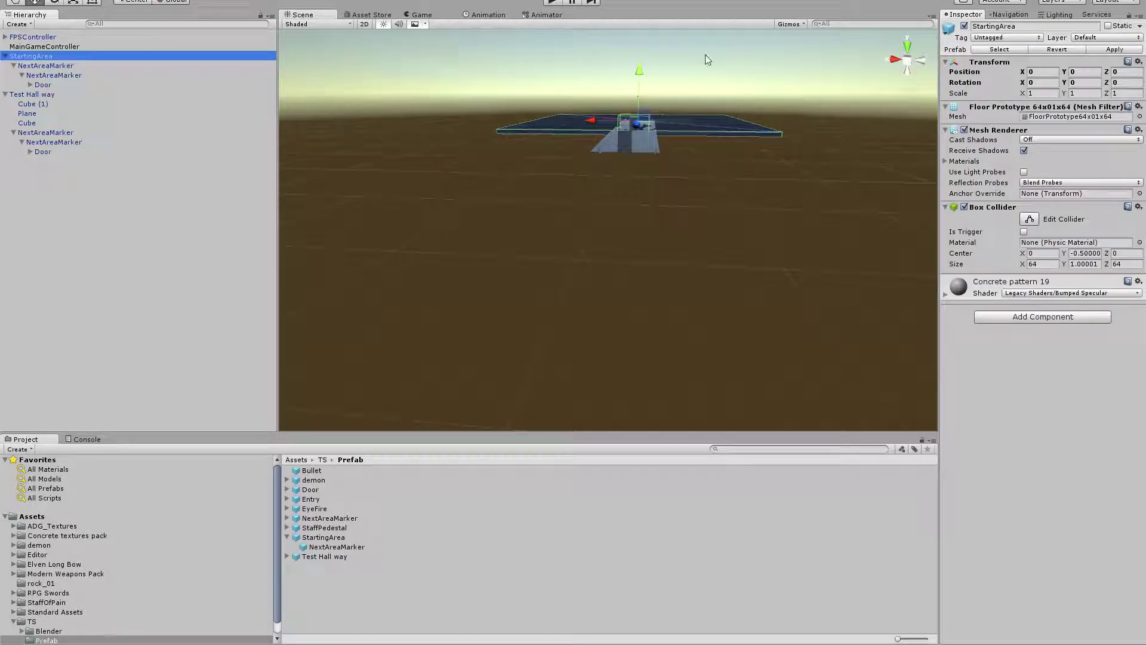
click(1103, 49)
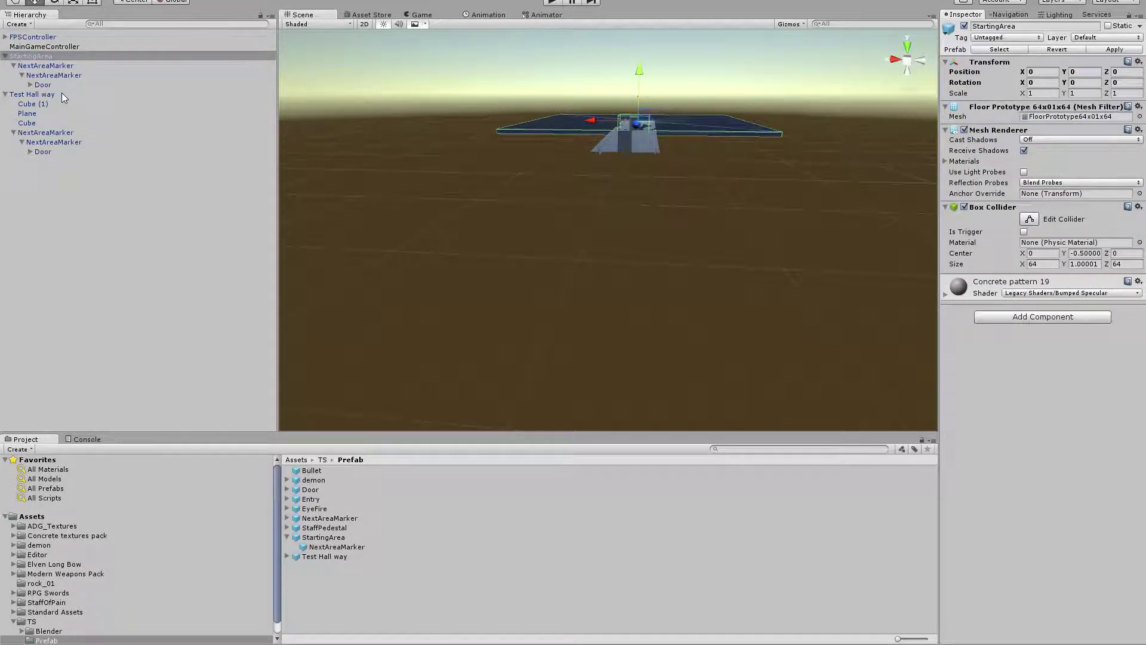
Apply Test Hall way's changes to its prefab and delete the StartingArea and Test Hall way instances from the scene.
click(62, 94)
click(1104, 49)
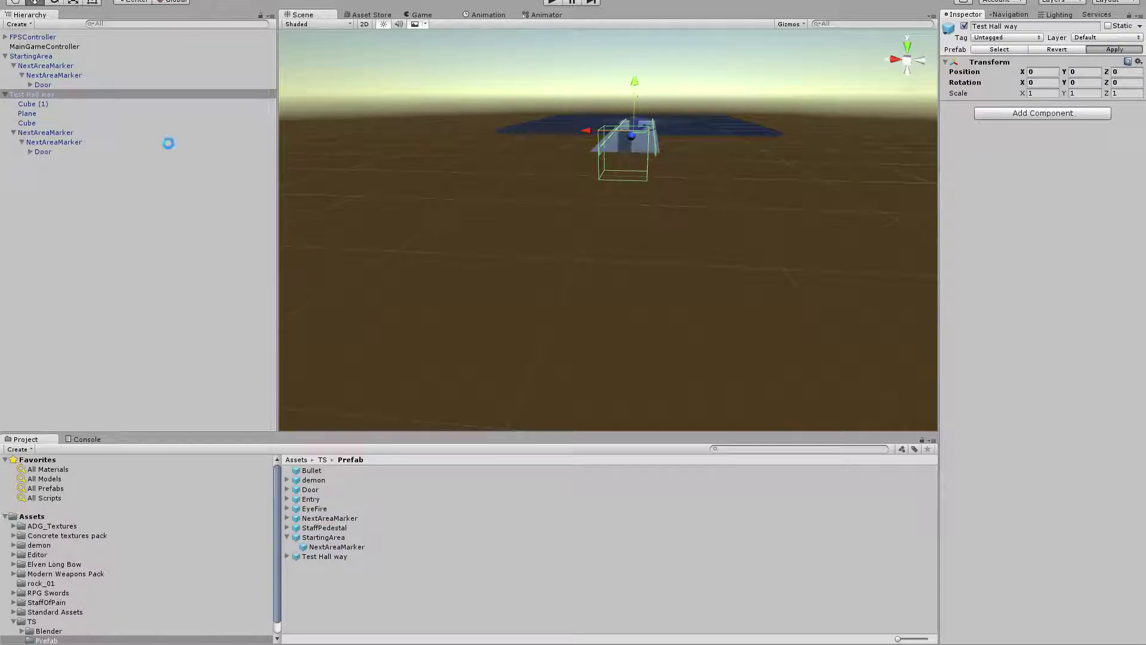
shift+click(49, 57)
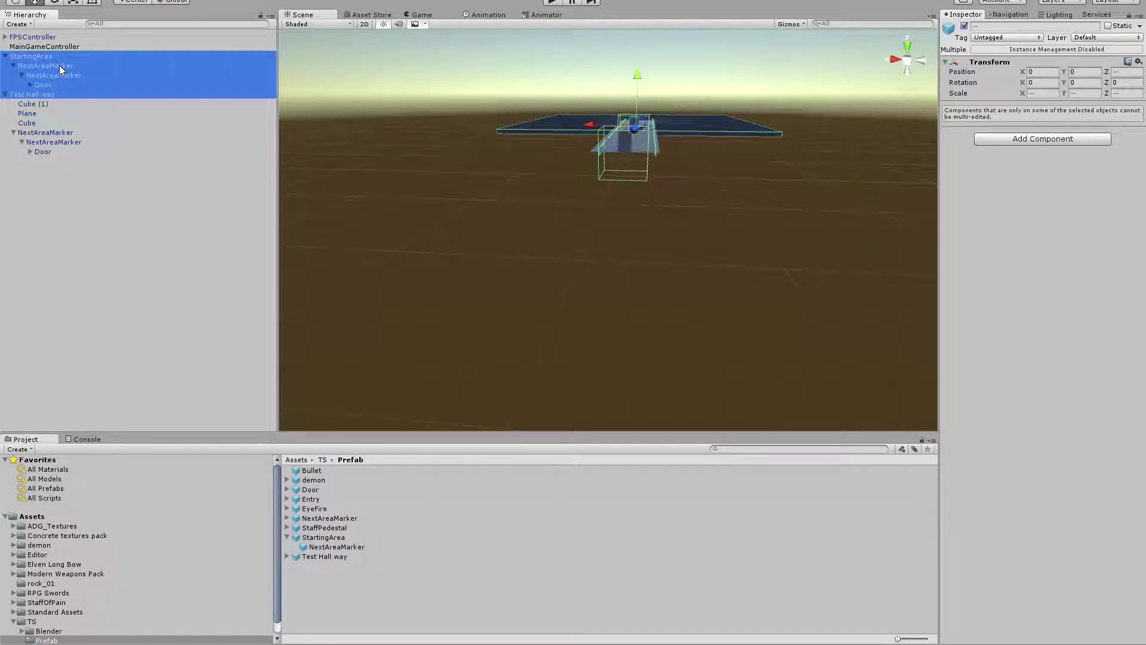
key(Delete)
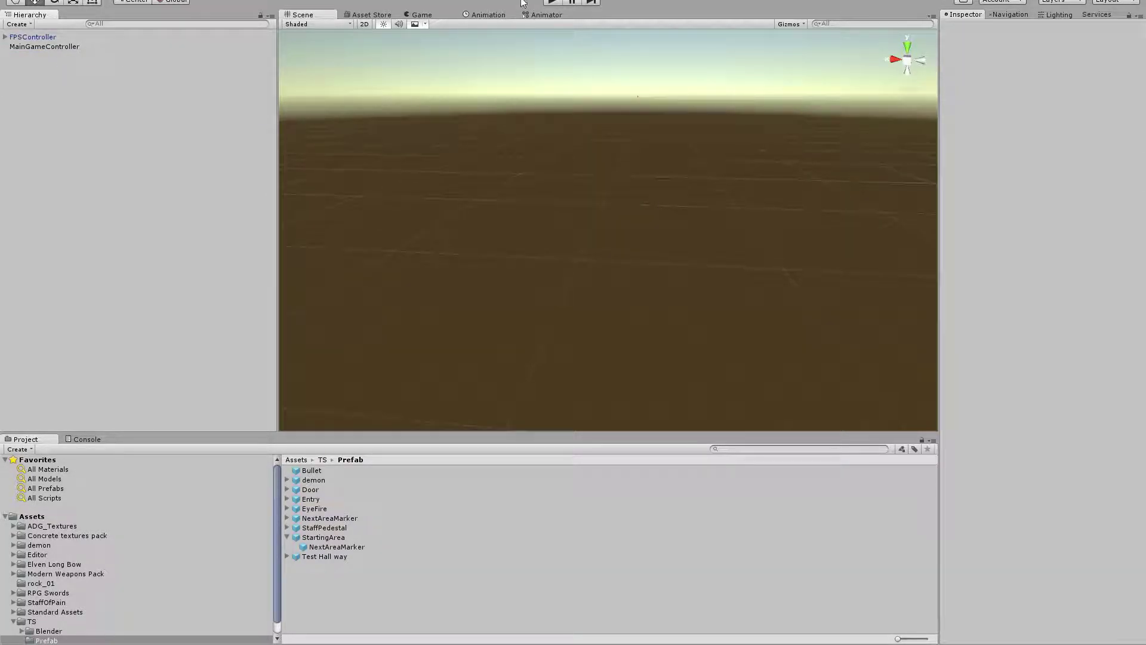
Start play mode and walk the character through StartingArea's door into the hallway to check whether the door opens.
click(550, 2)
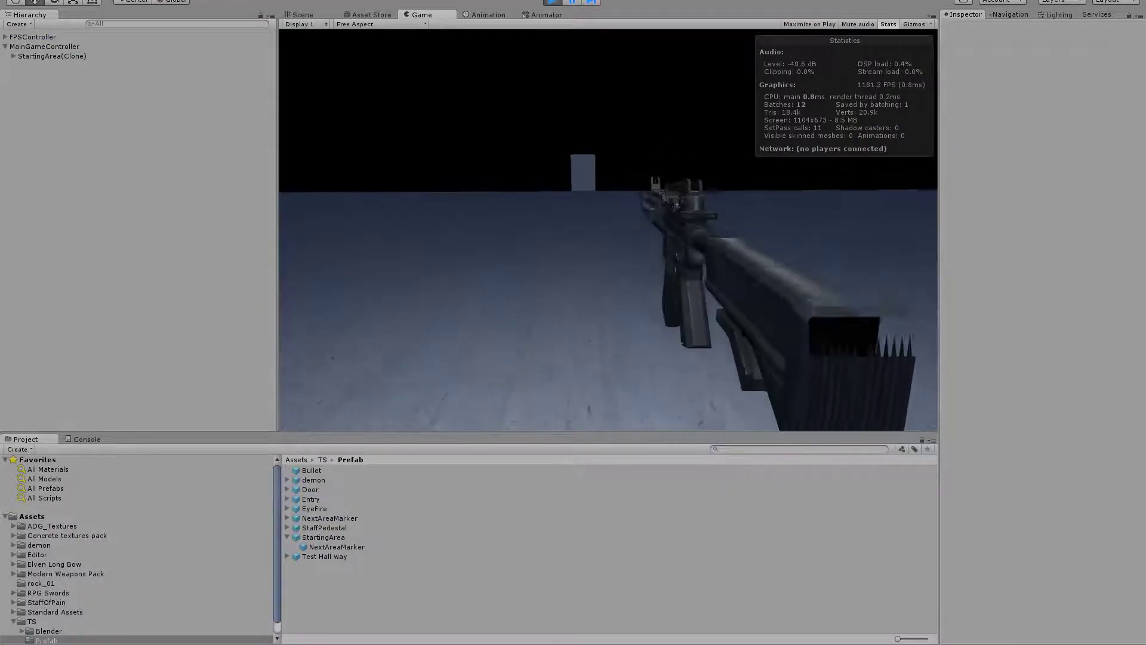
key(w)
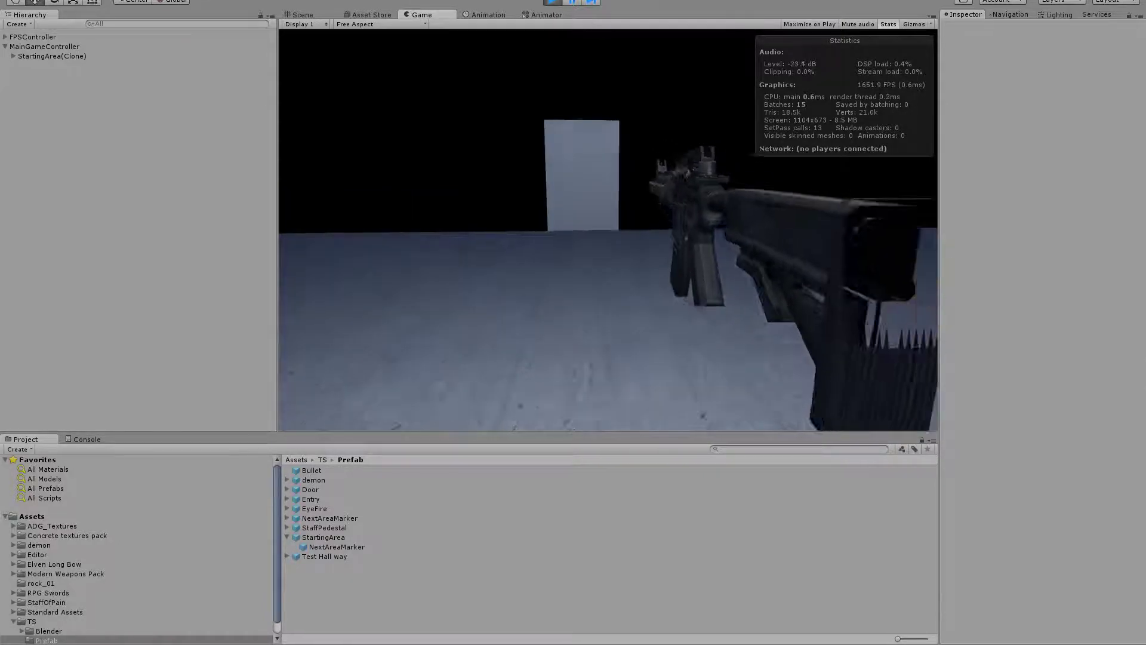
key(w)
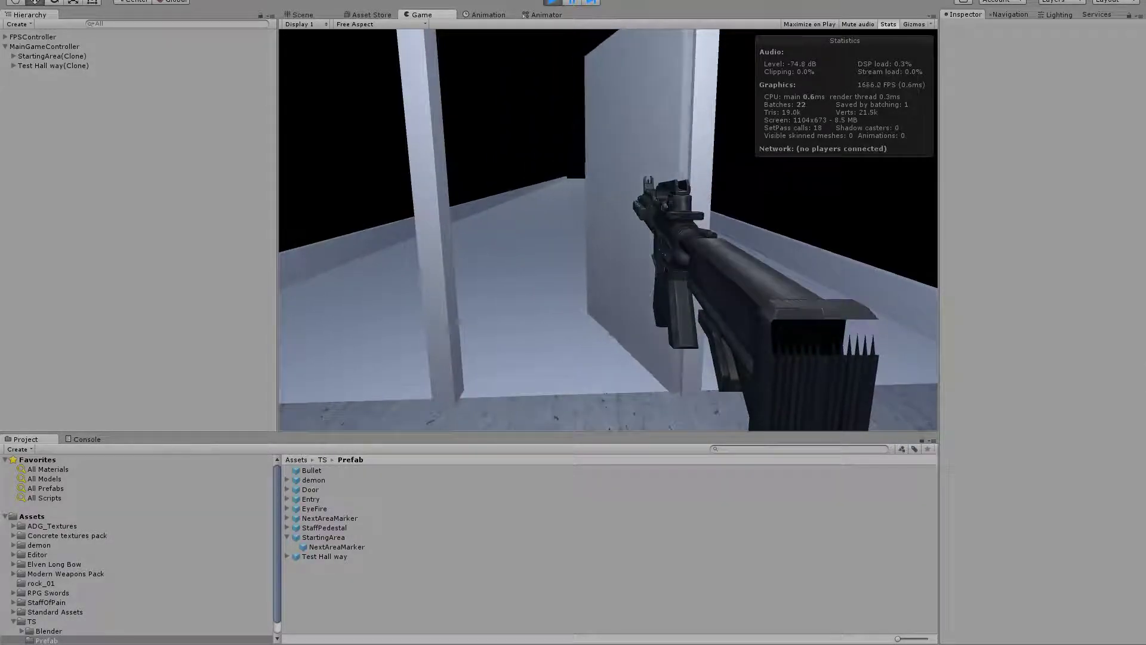
key(w)
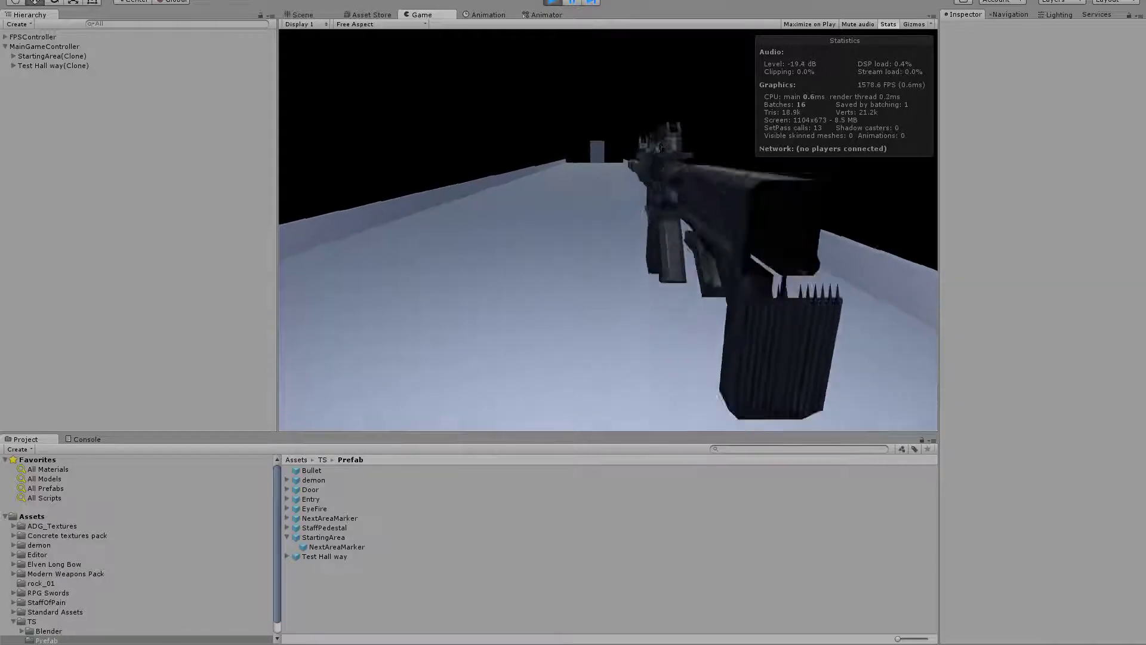
Walk the character through successive hallway sections, firing a few shots, to check the doors and section spawning, and stop play mode.
key(w)
click(608, 230)
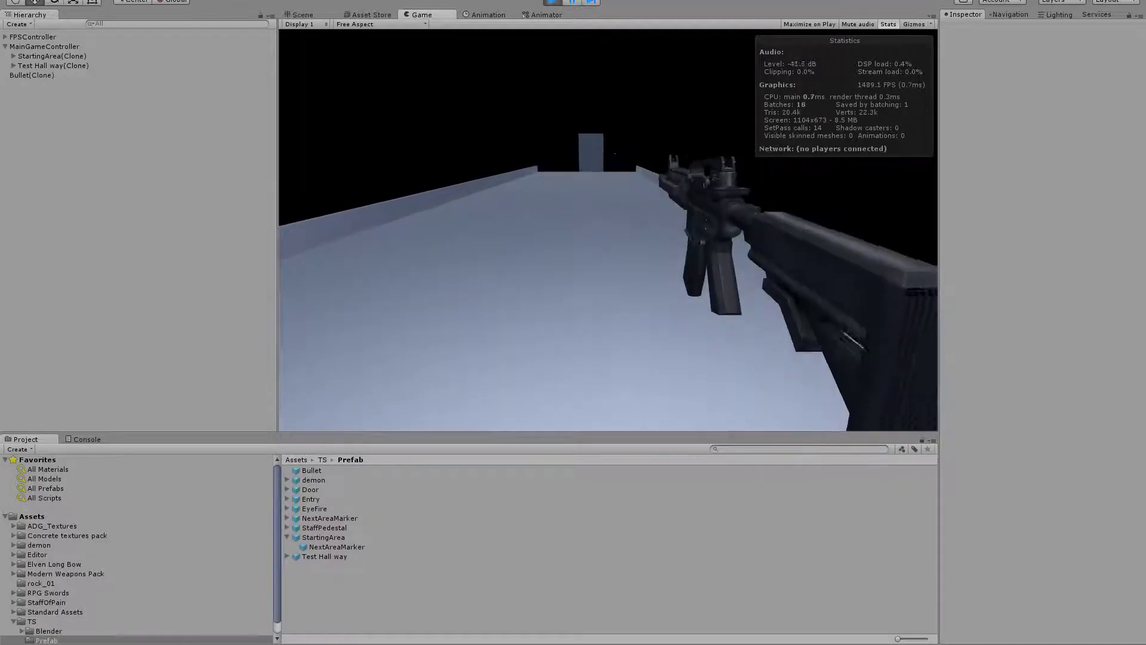
key(w)
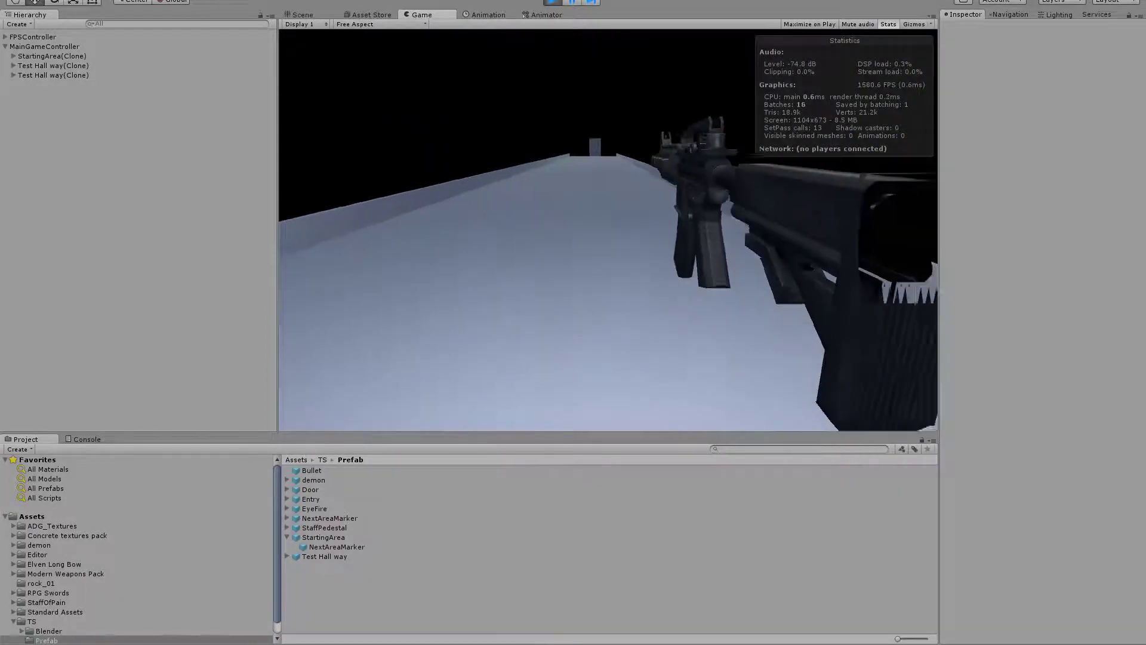
key(w)
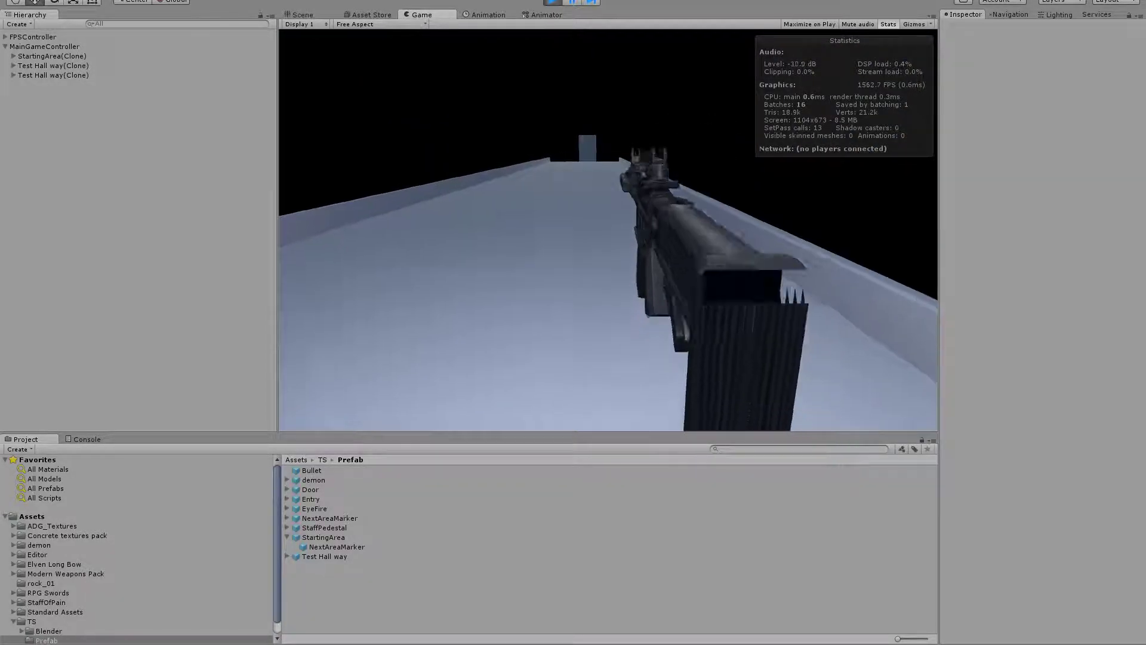
key(w)
click(608, 230)
key(w)
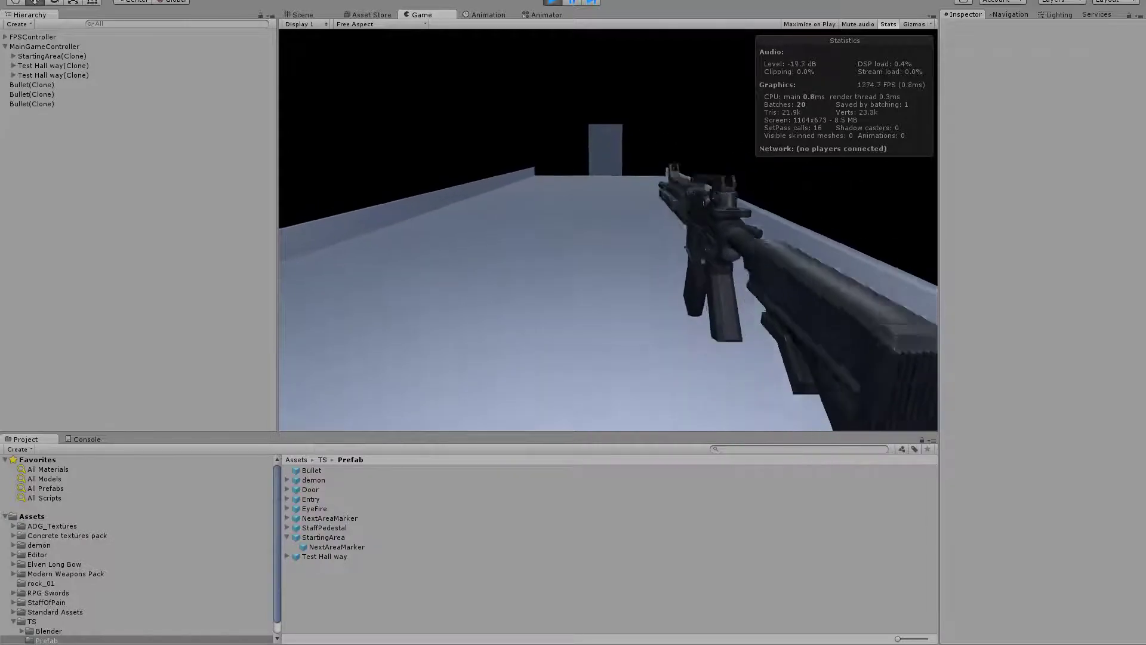
key(w)
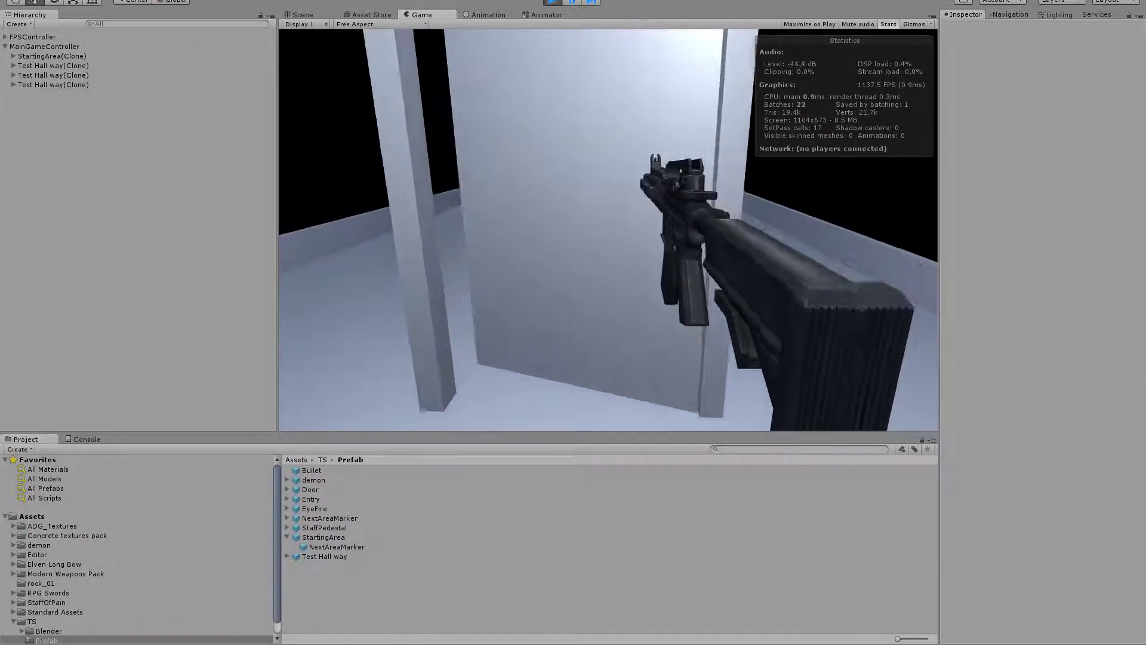
key(w)
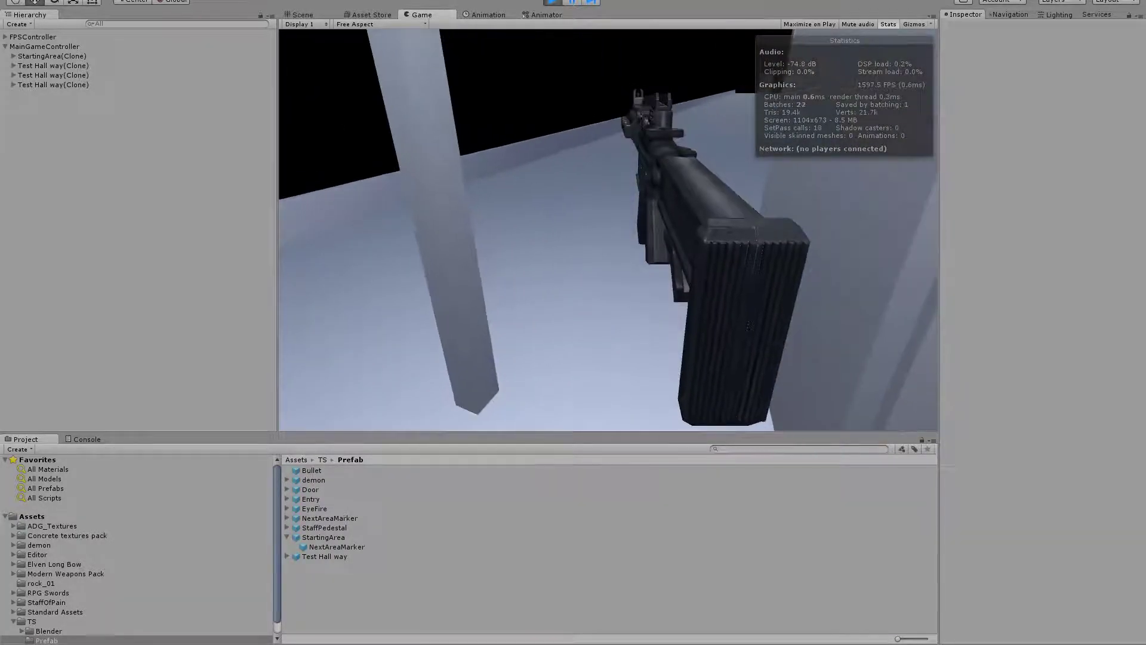
key(w)
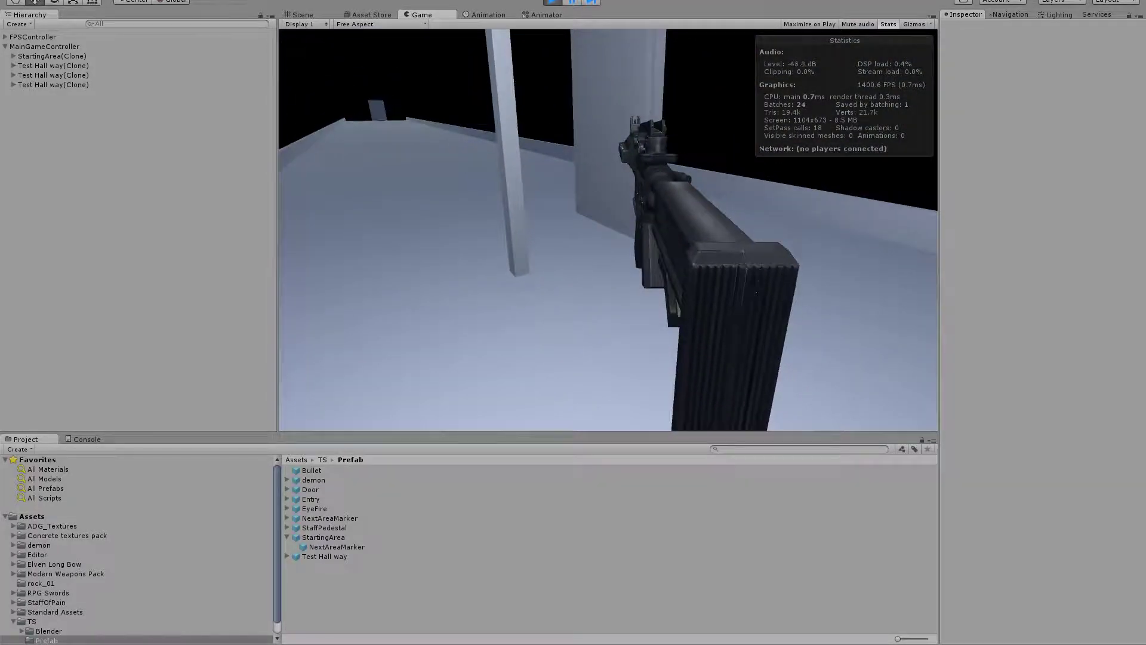
key(w)
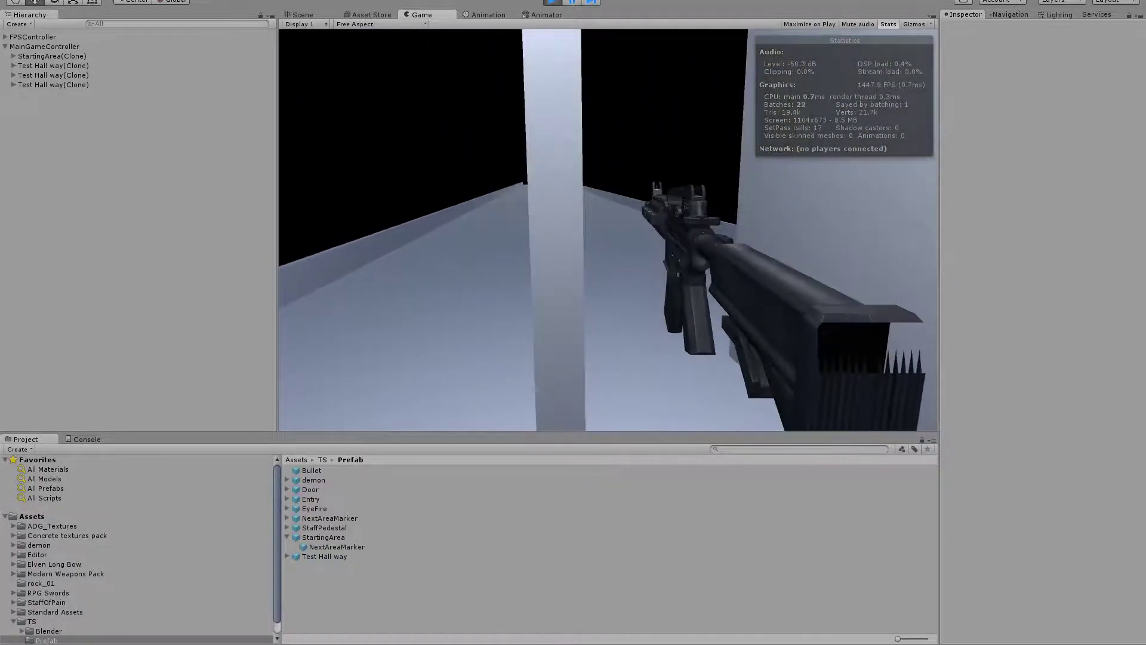
key(w)
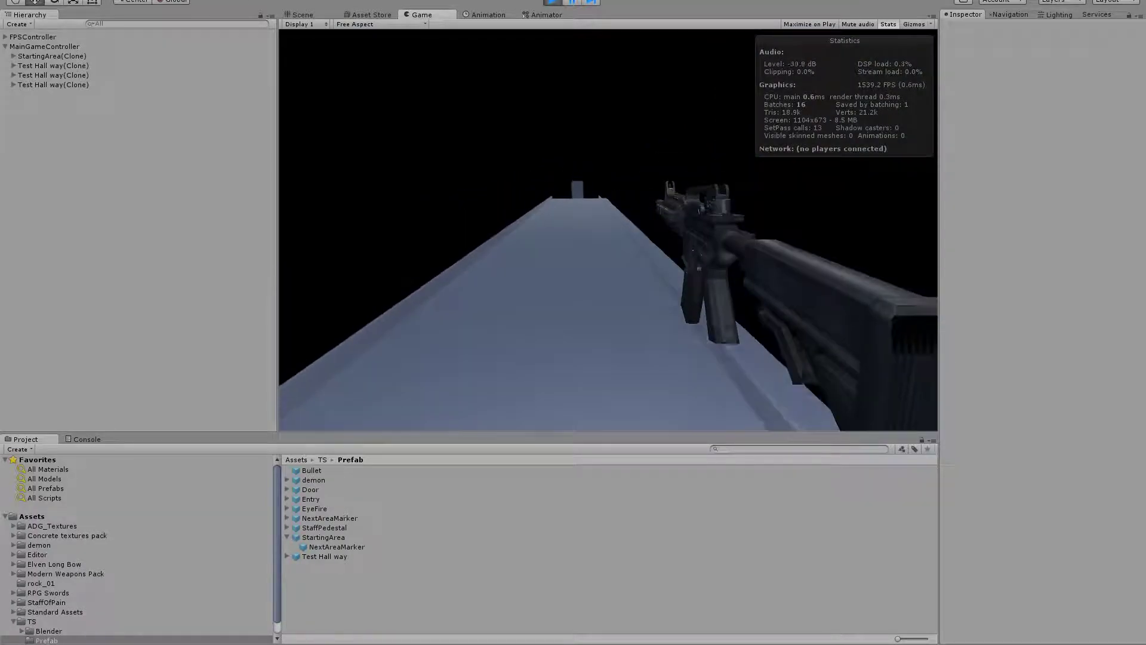
key(w)
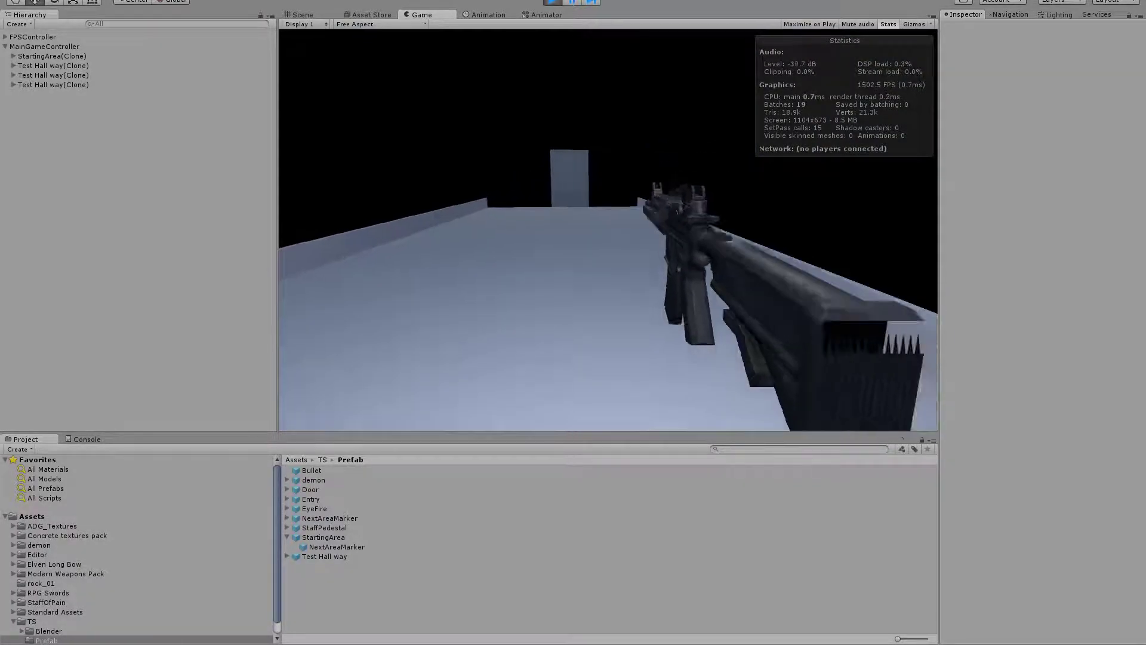
key(w)
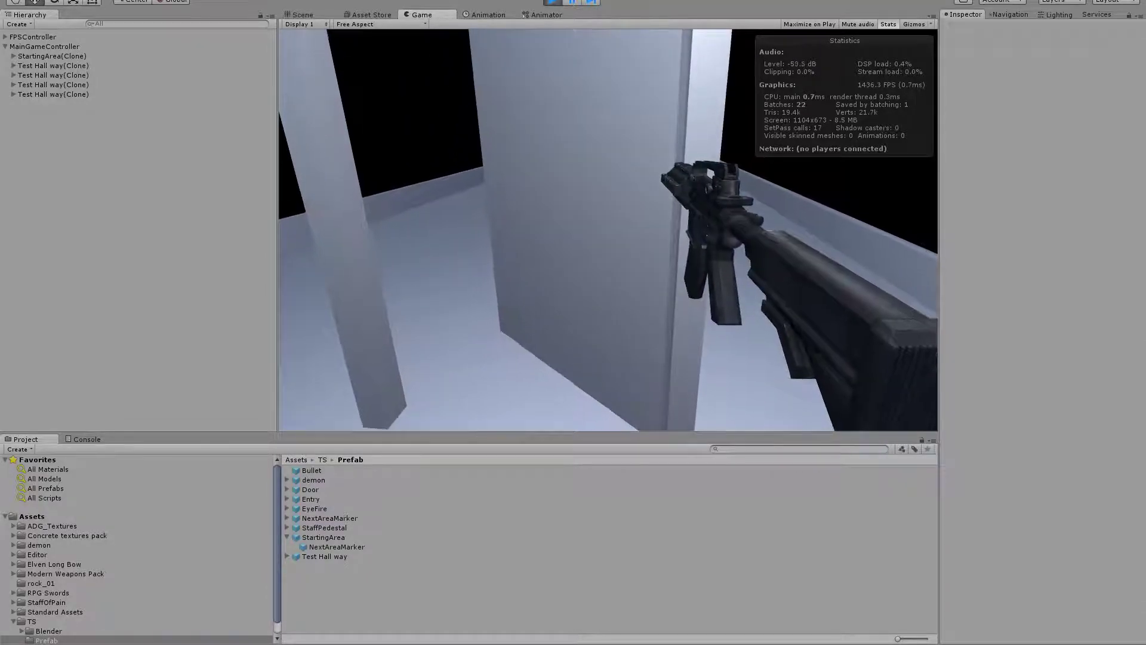
key(w)
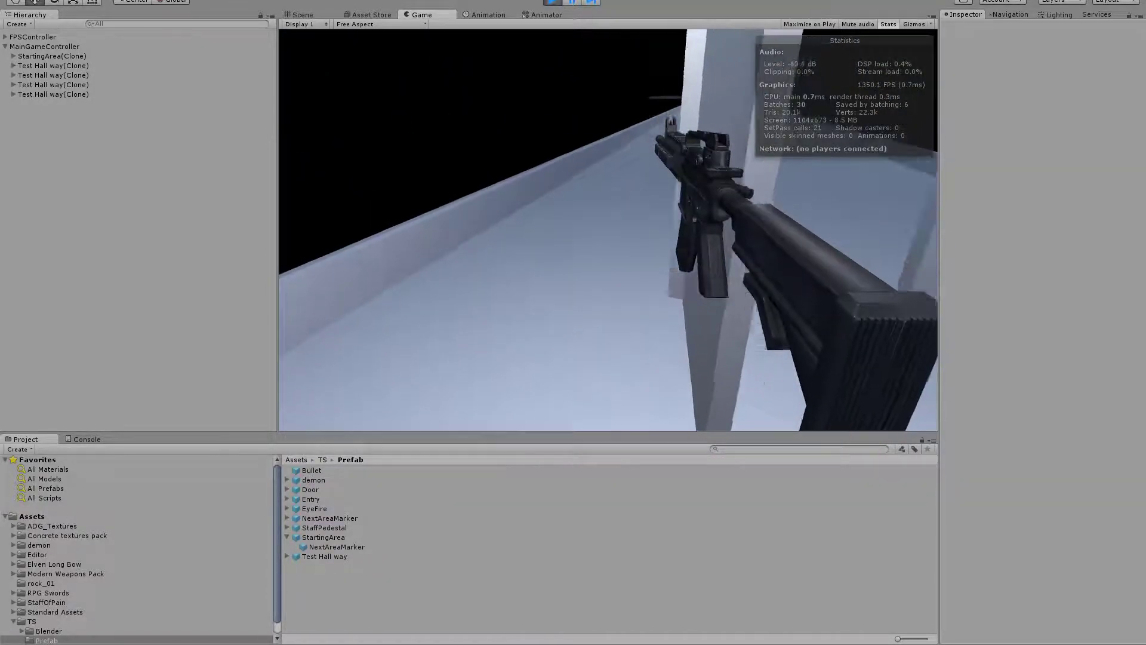
key(w)
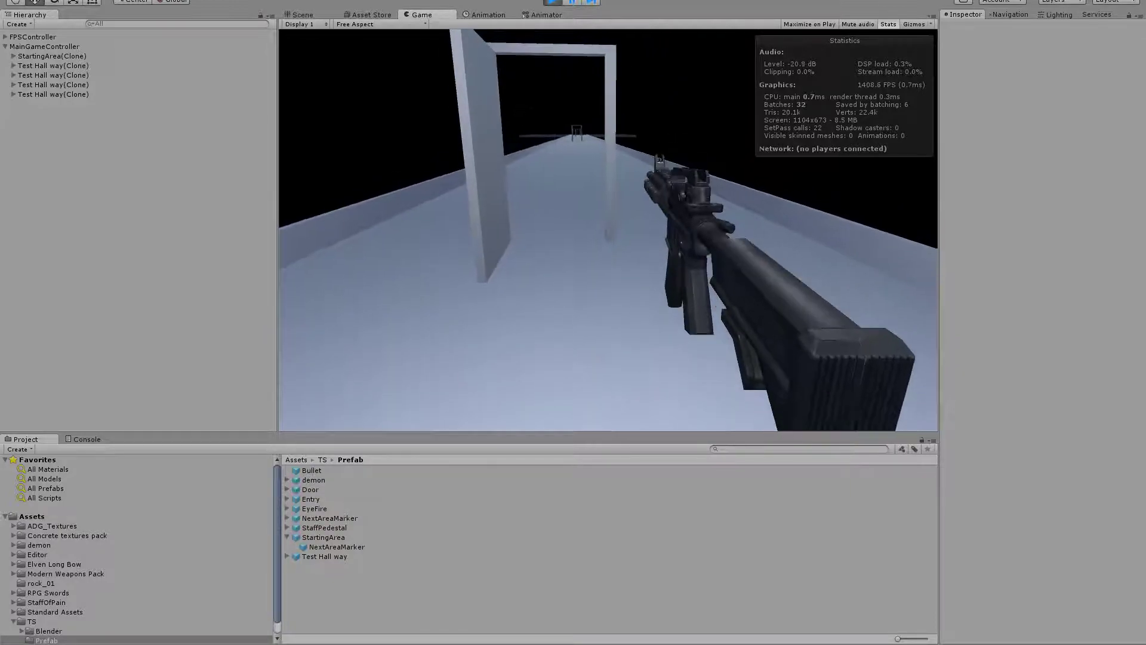
key(w)
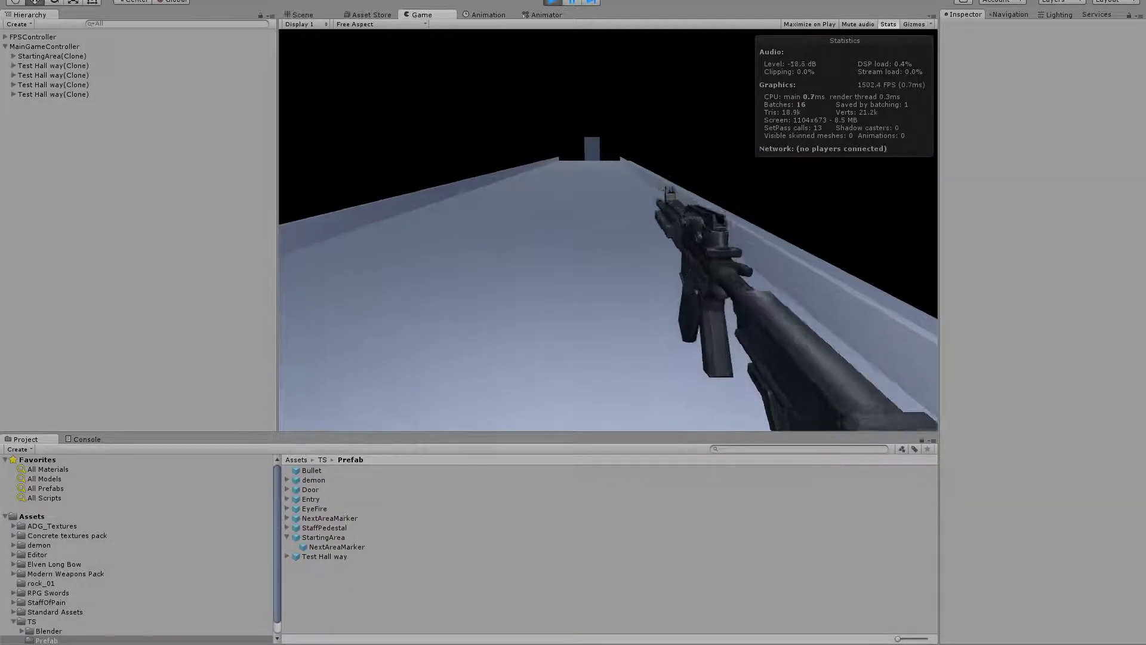
key(w)
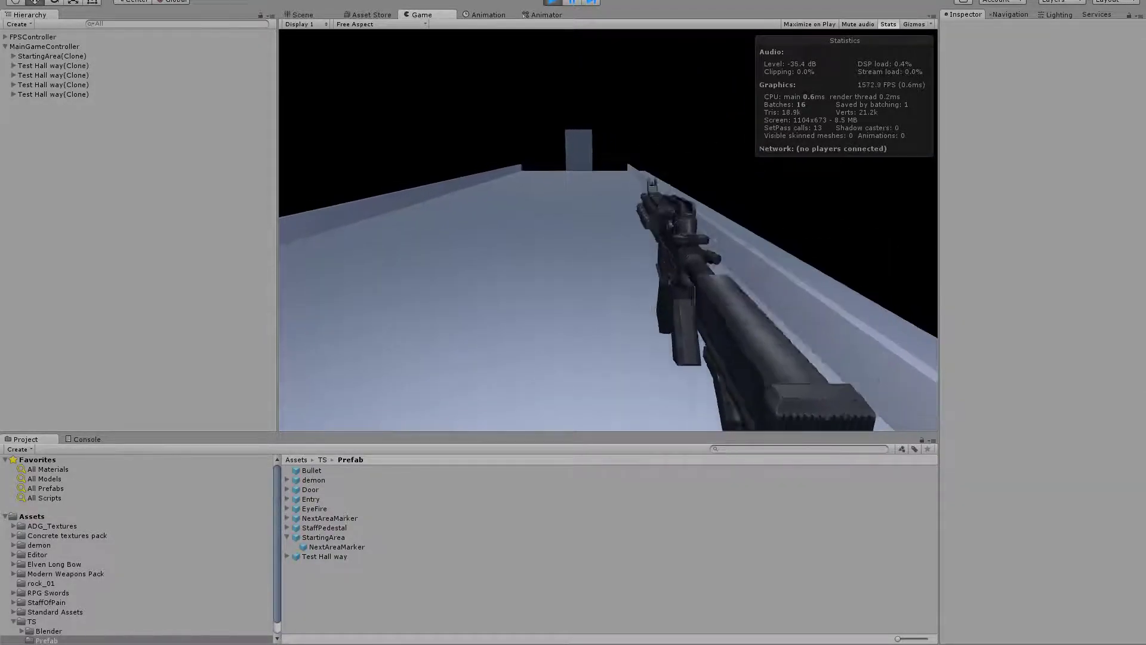
key(w)
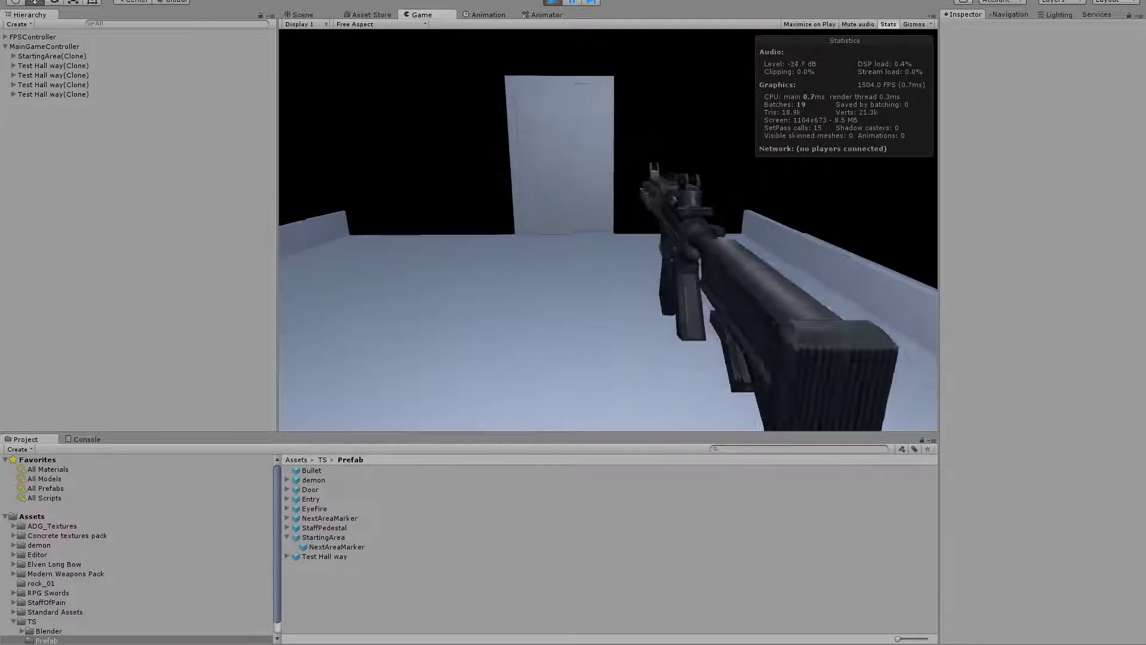
key(w)
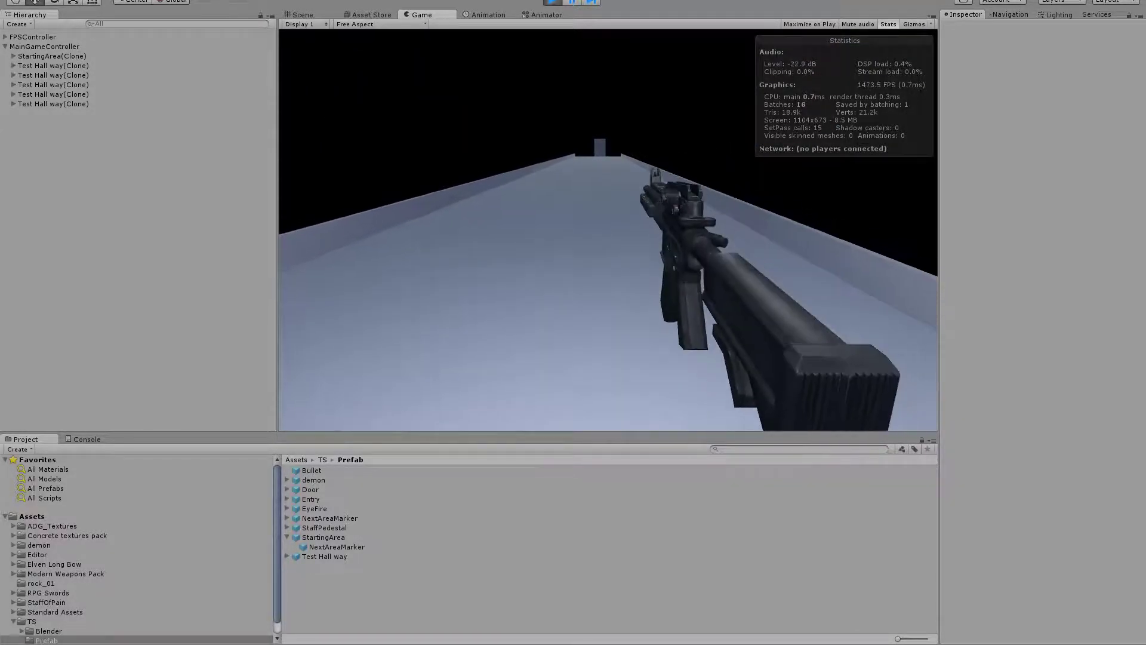
key(w)
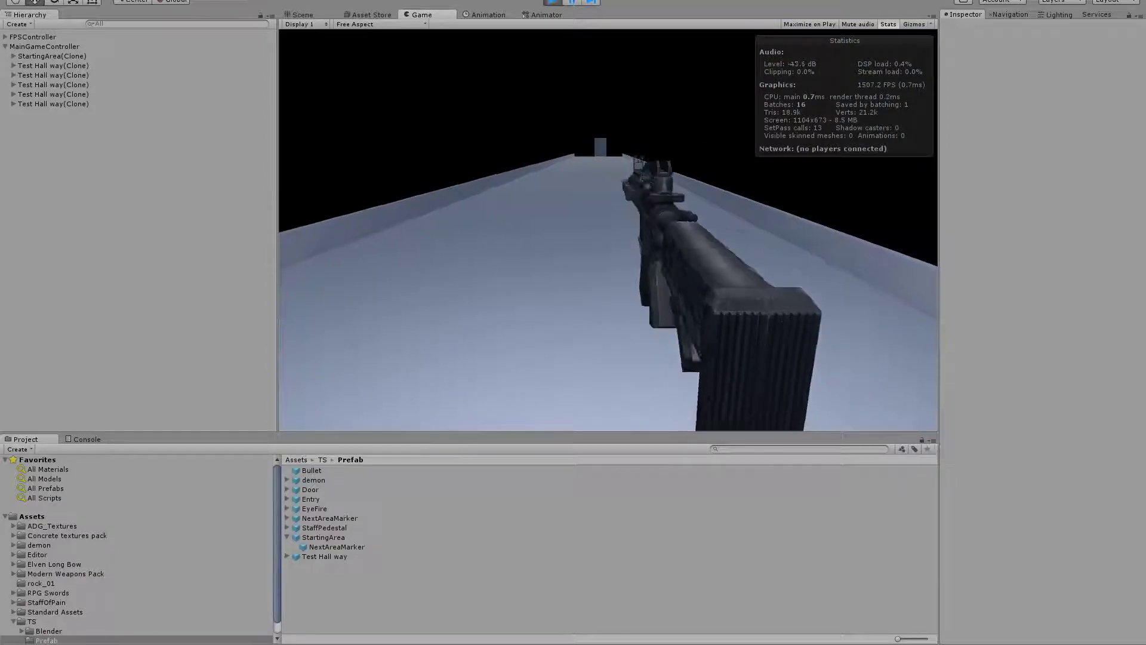
key(ctrl+p)
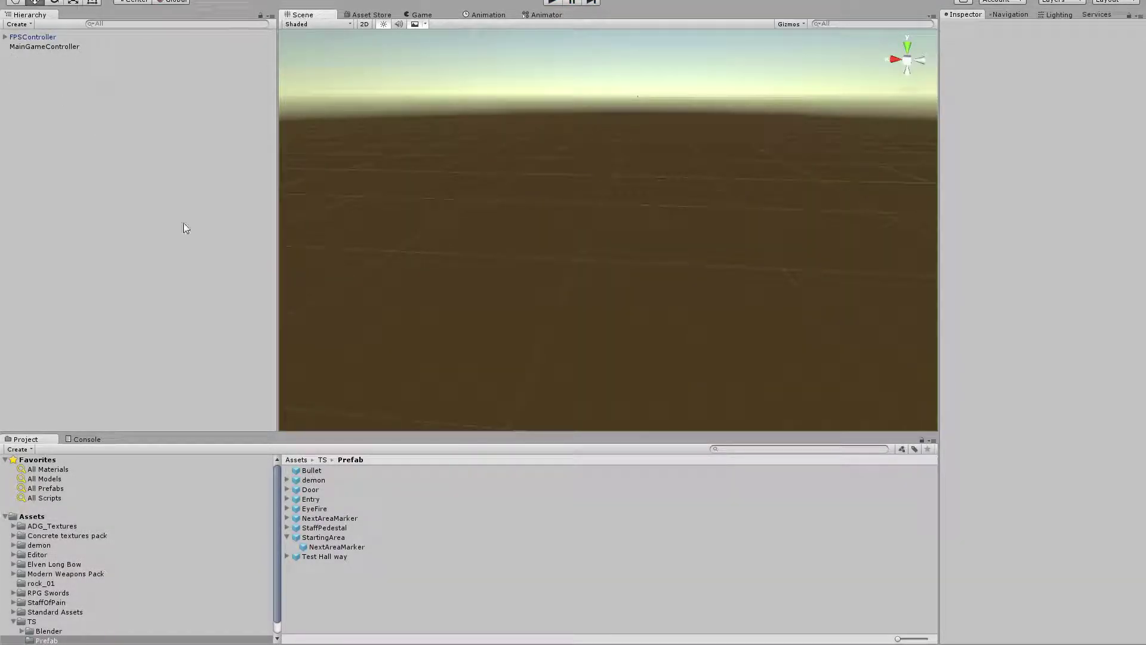
Enable Generate Colliders in the import settings of the Door model in TS/Blender and apply the change while starting play mode.
drag(277, 519, 277, 570)
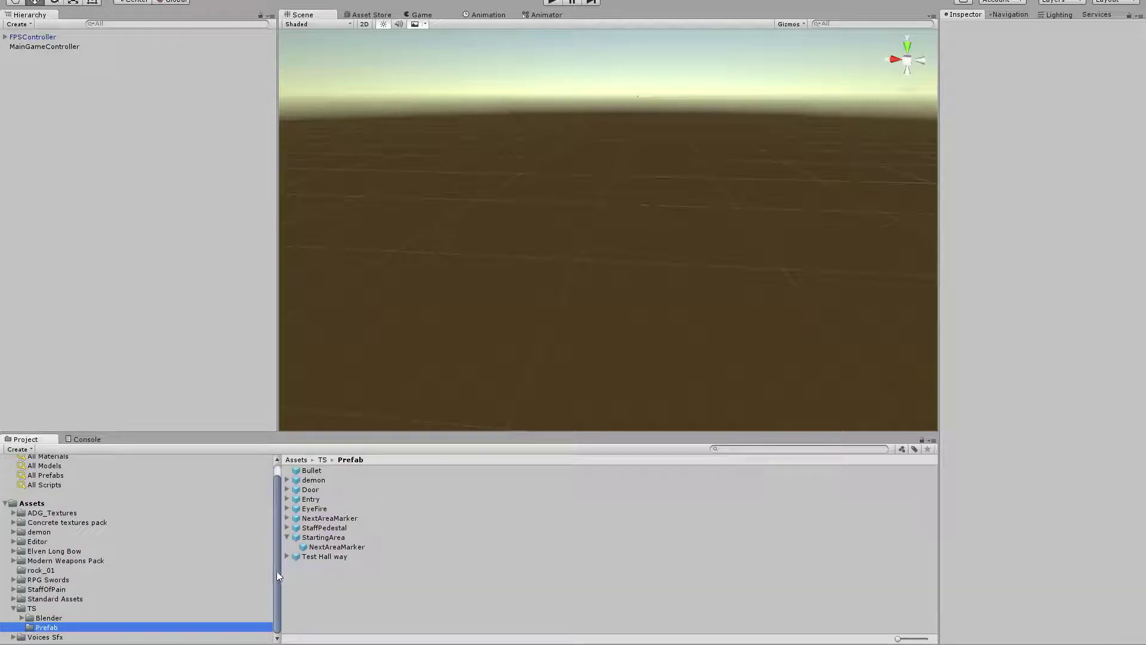
click(49, 619)
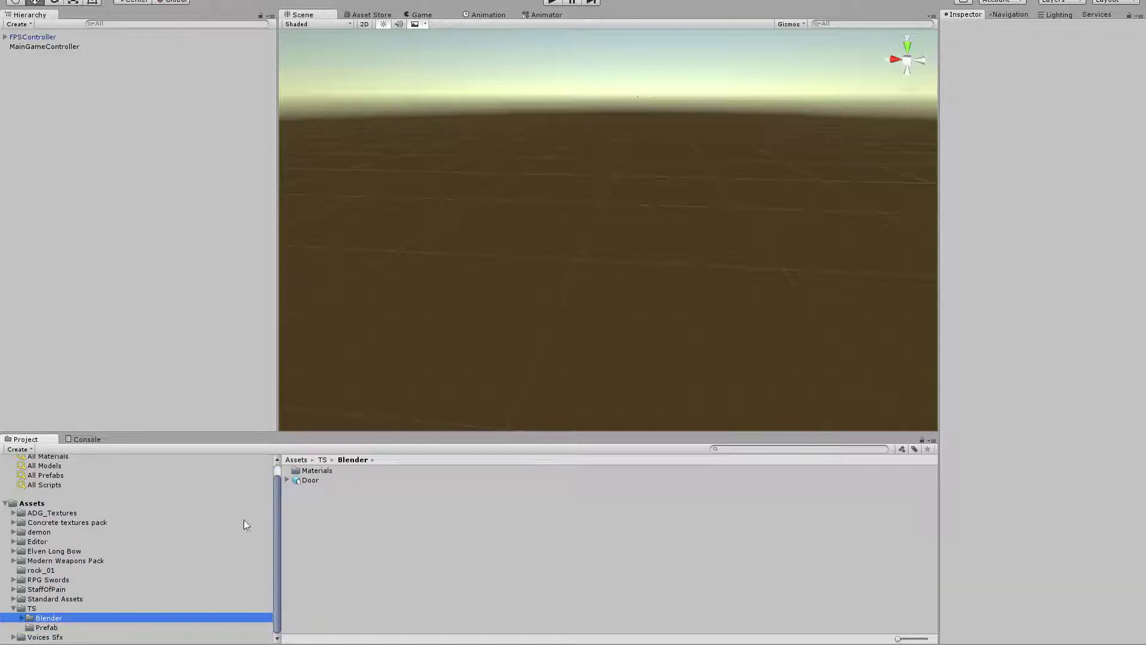
click(309, 480)
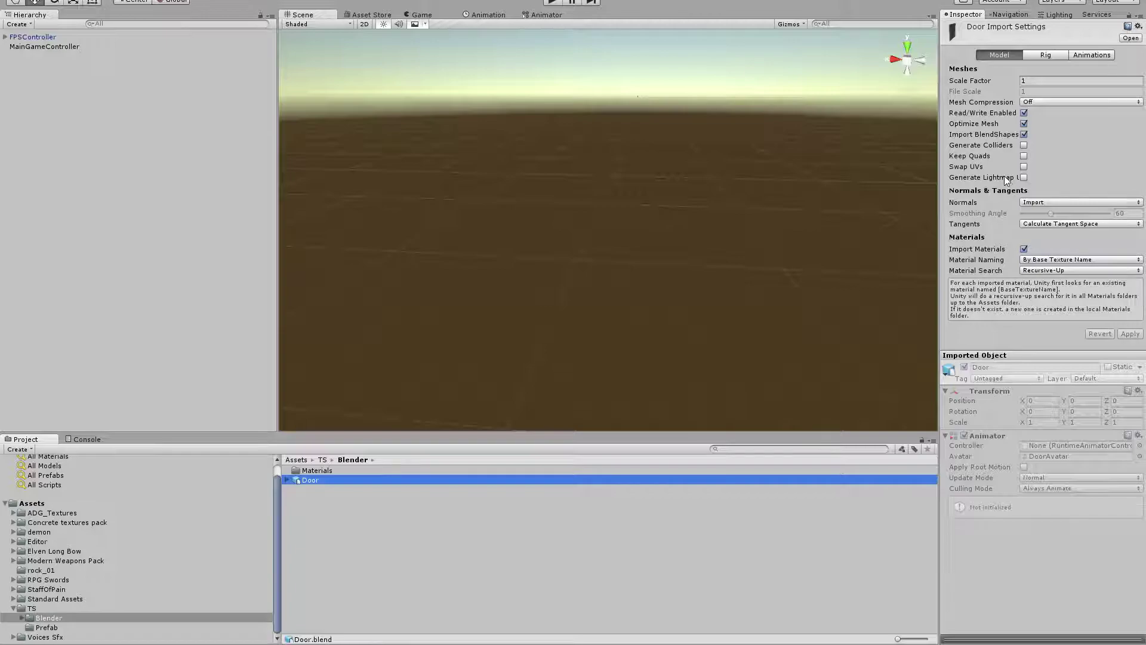
click(1024, 145)
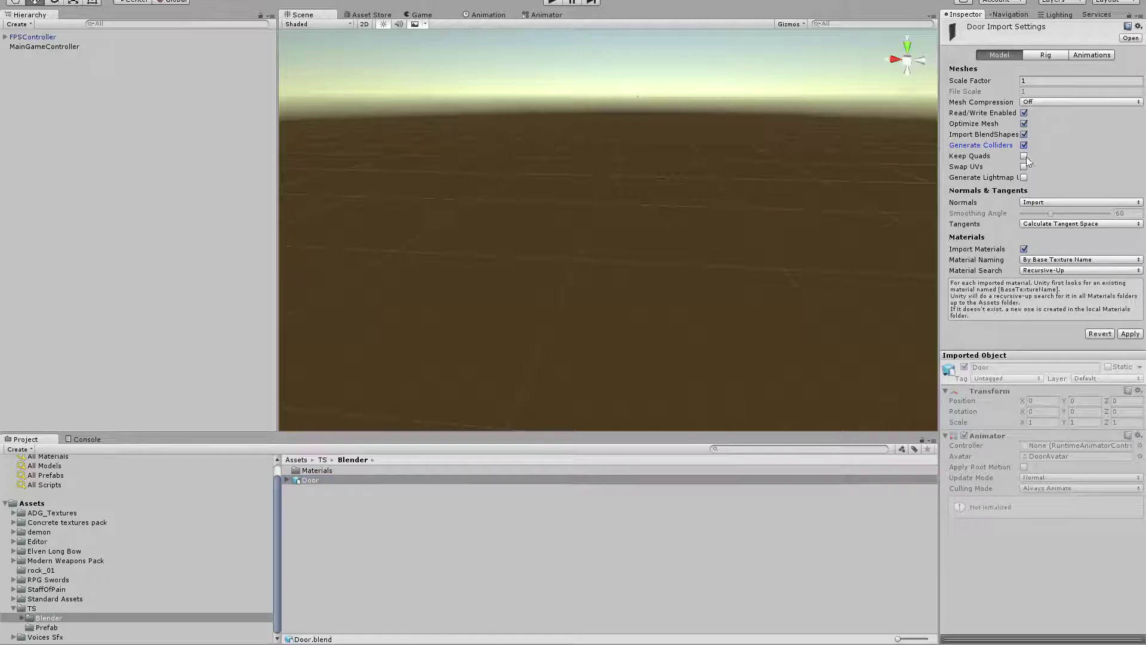
click(552, 2)
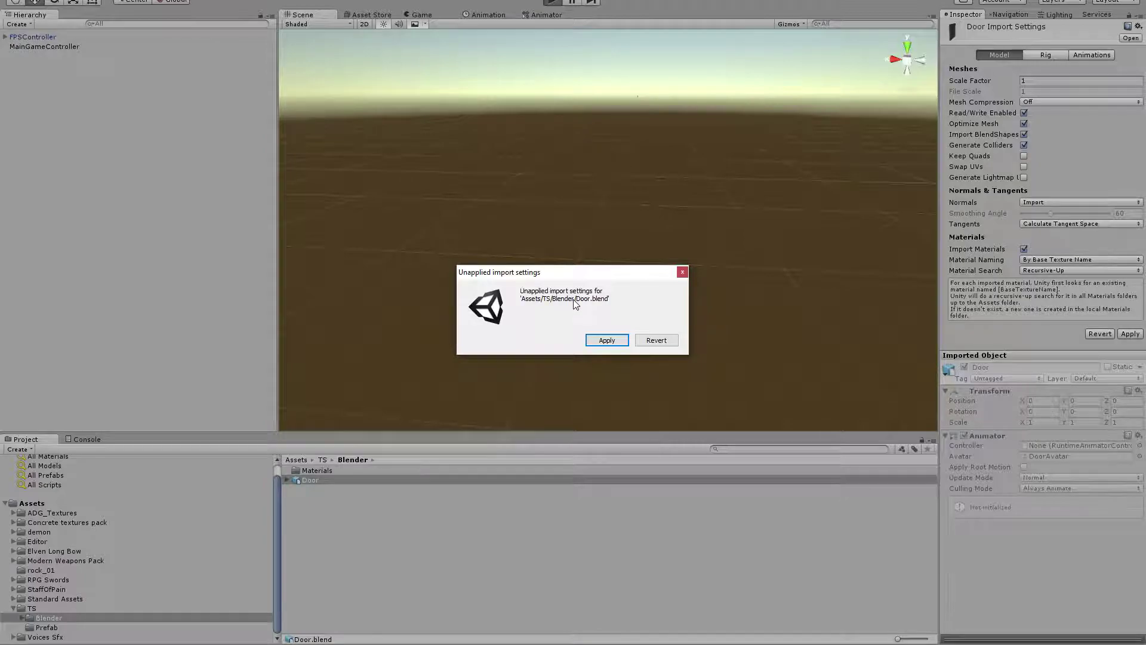
click(610, 338)
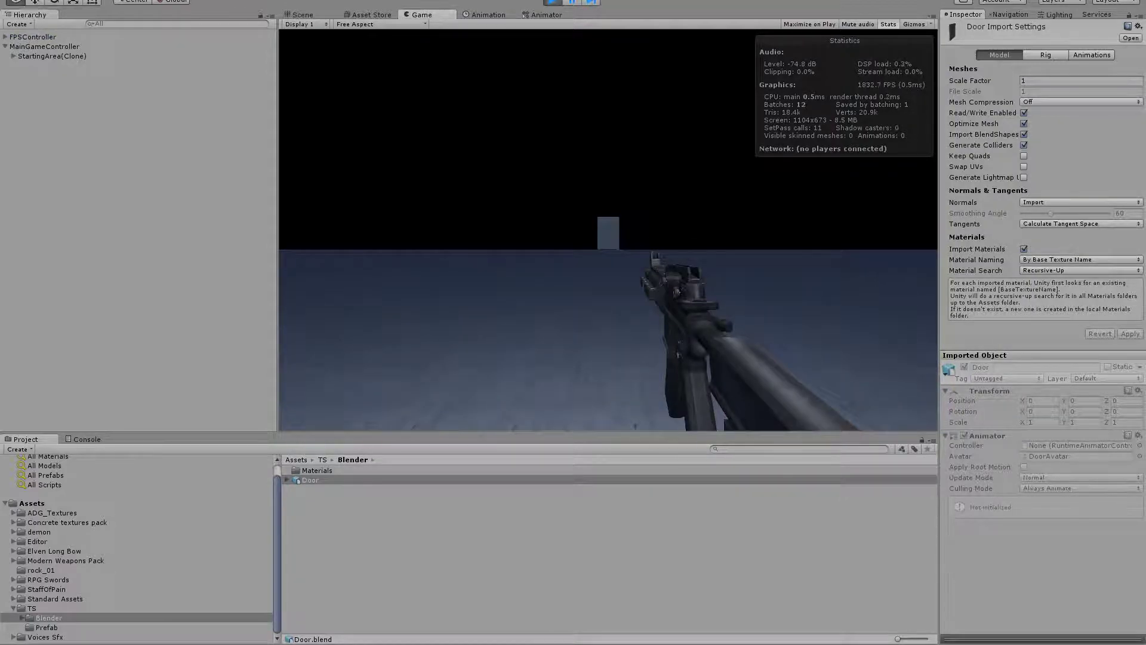
Walk the character against StartingArea's door and frame to test their collision, and stop play mode.
key(alt+Tab)
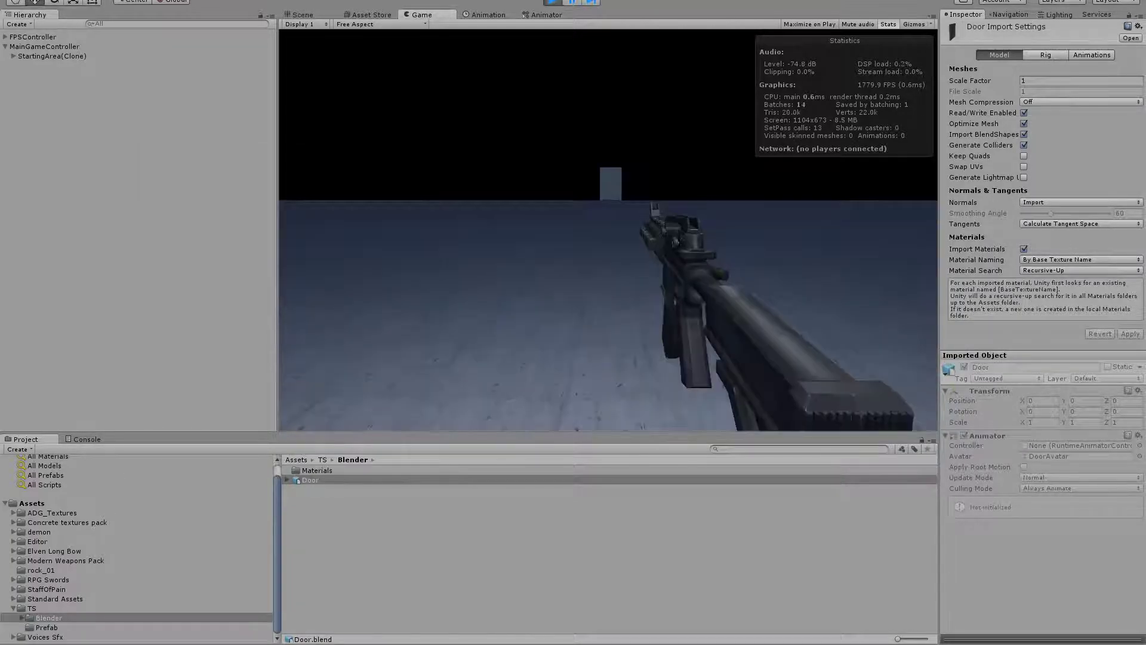
key(w)
key(w)
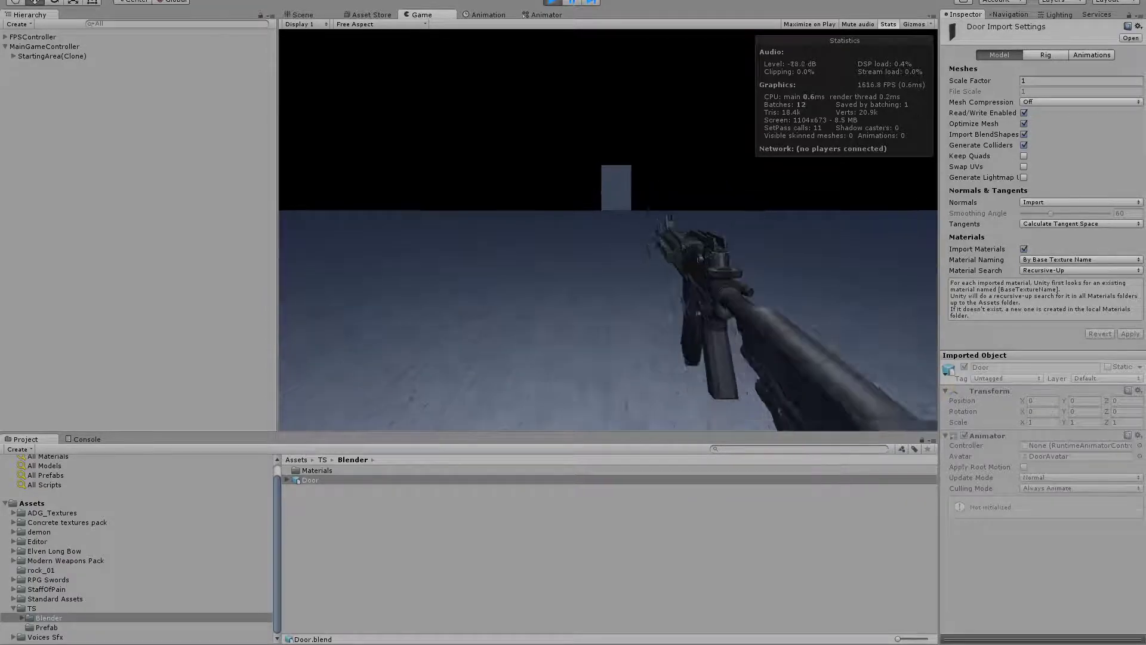
key(w)
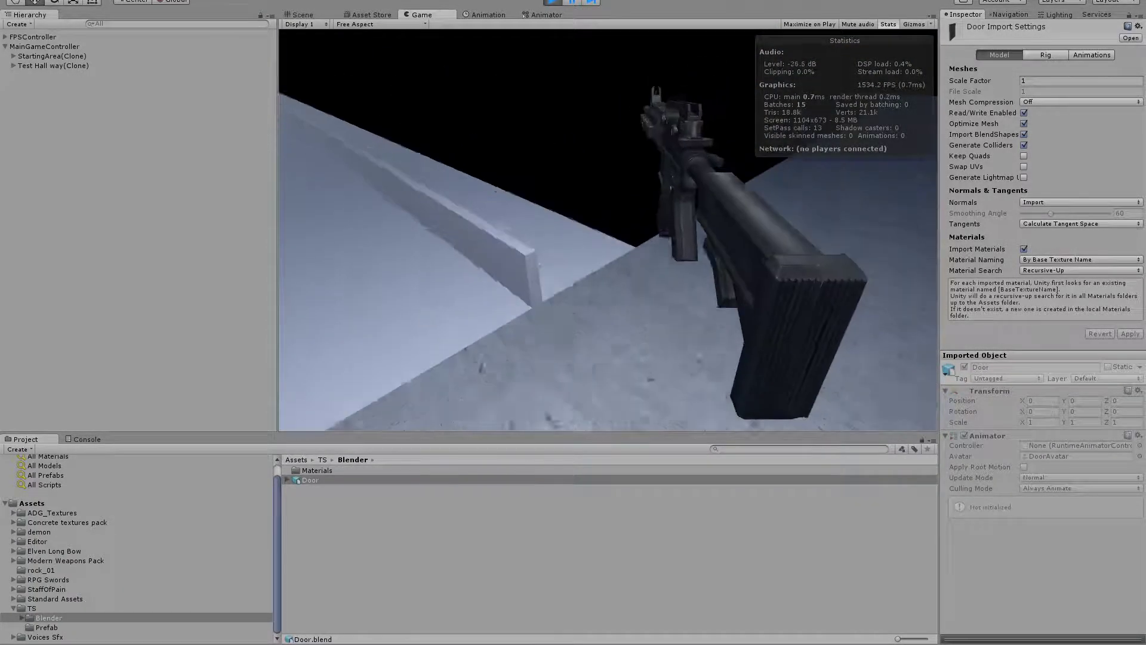
key(s)
key(w)
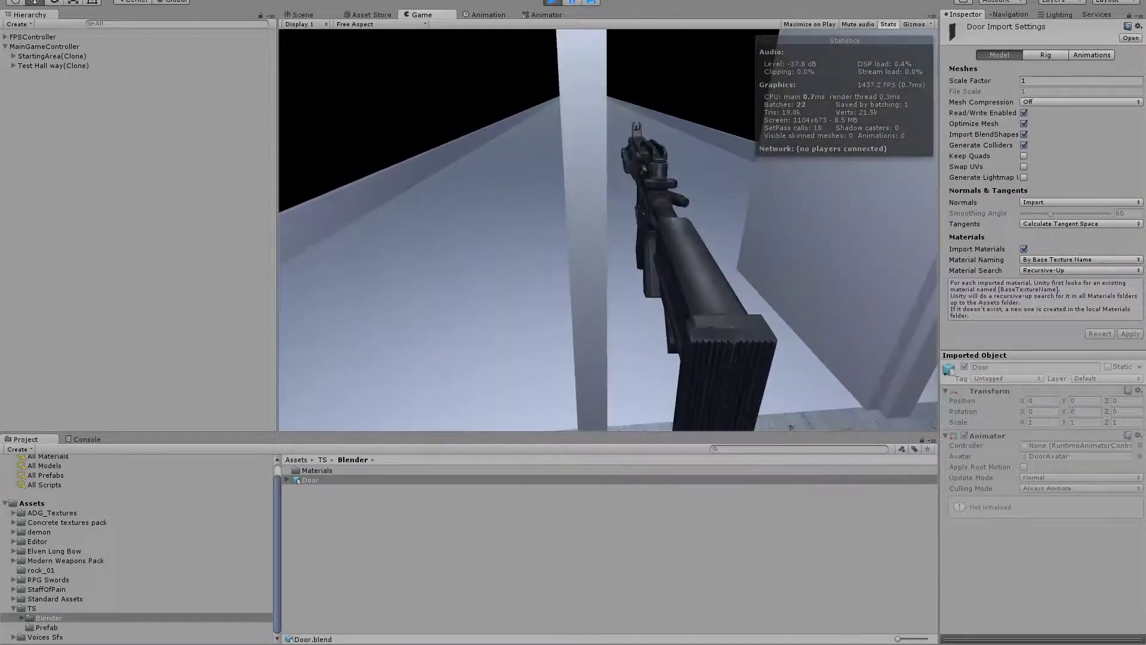
key(s)
key(ctrl+p)
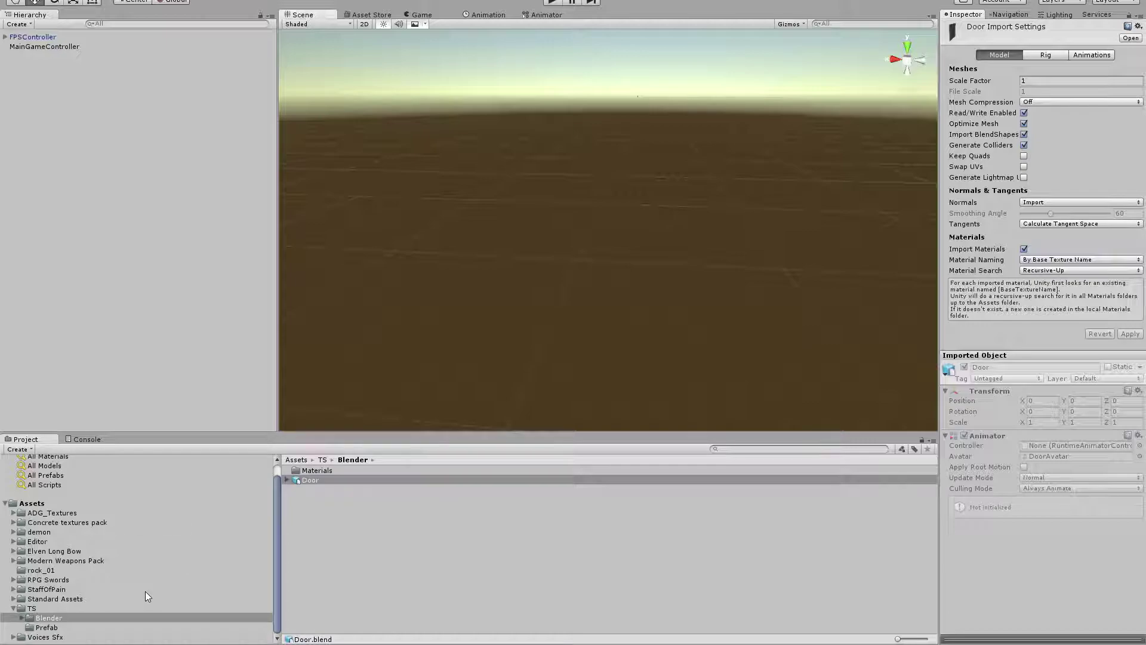
Inspect the components of the Door prefab and its Cube and Frame children for colliders.
click(82, 628)
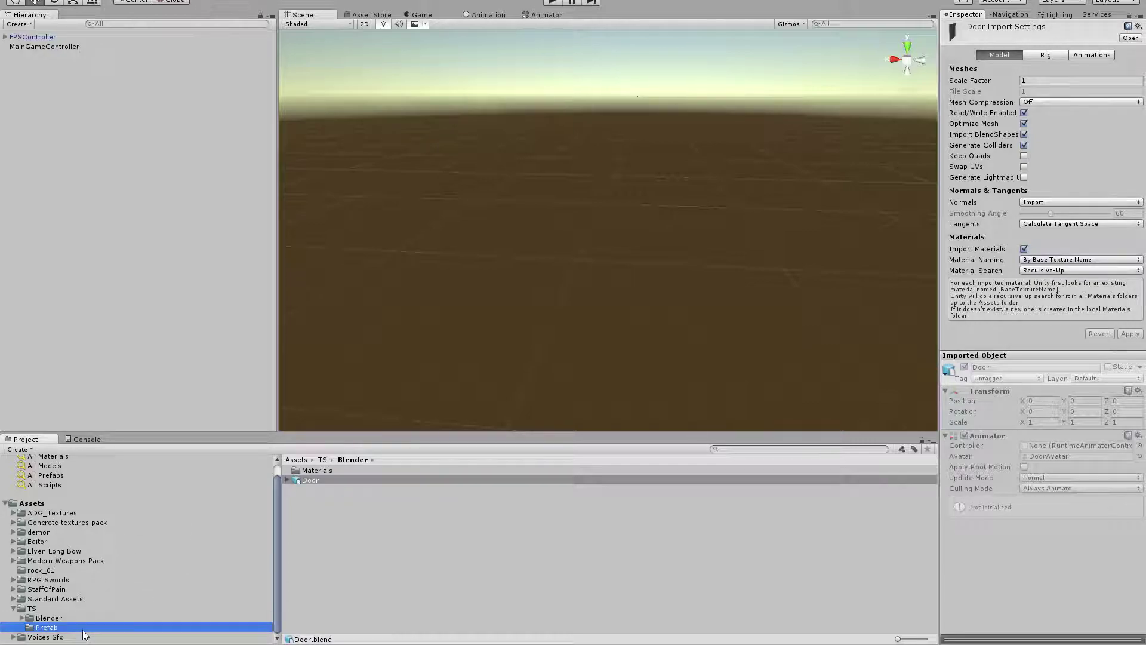
click(320, 489)
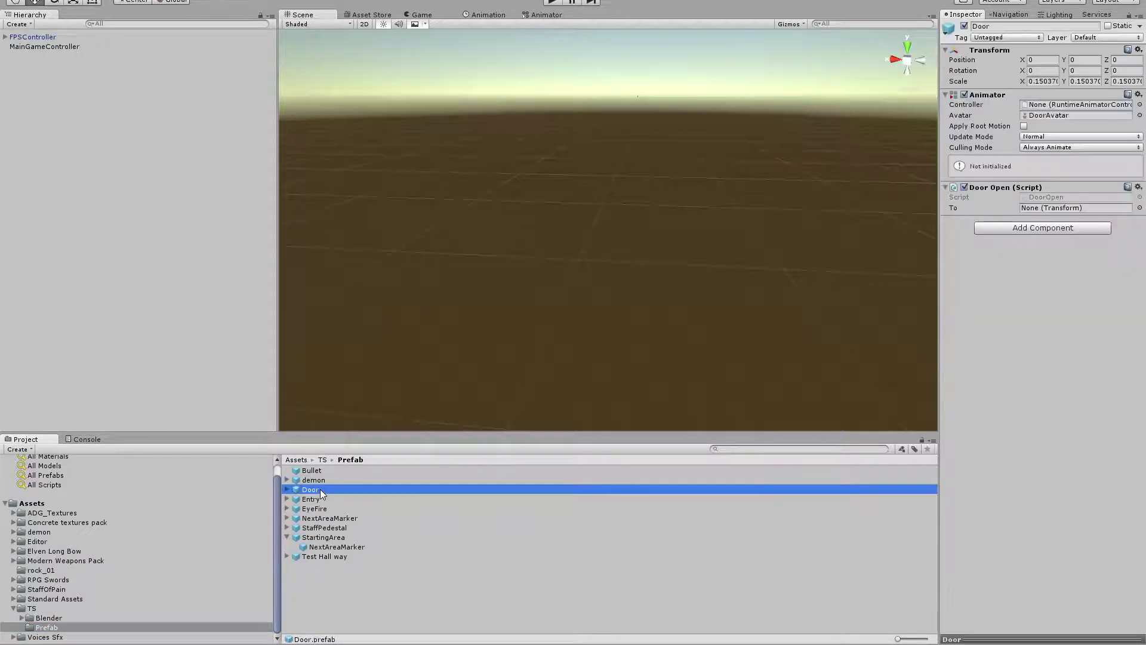
click(287, 490)
click(309, 499)
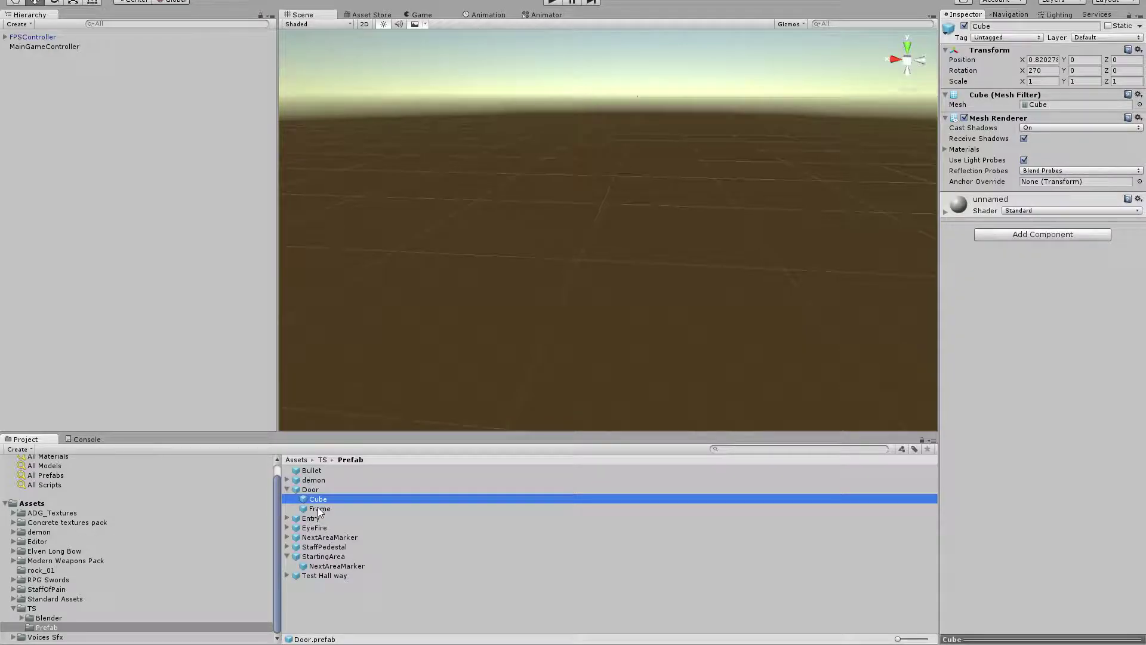
click(320, 509)
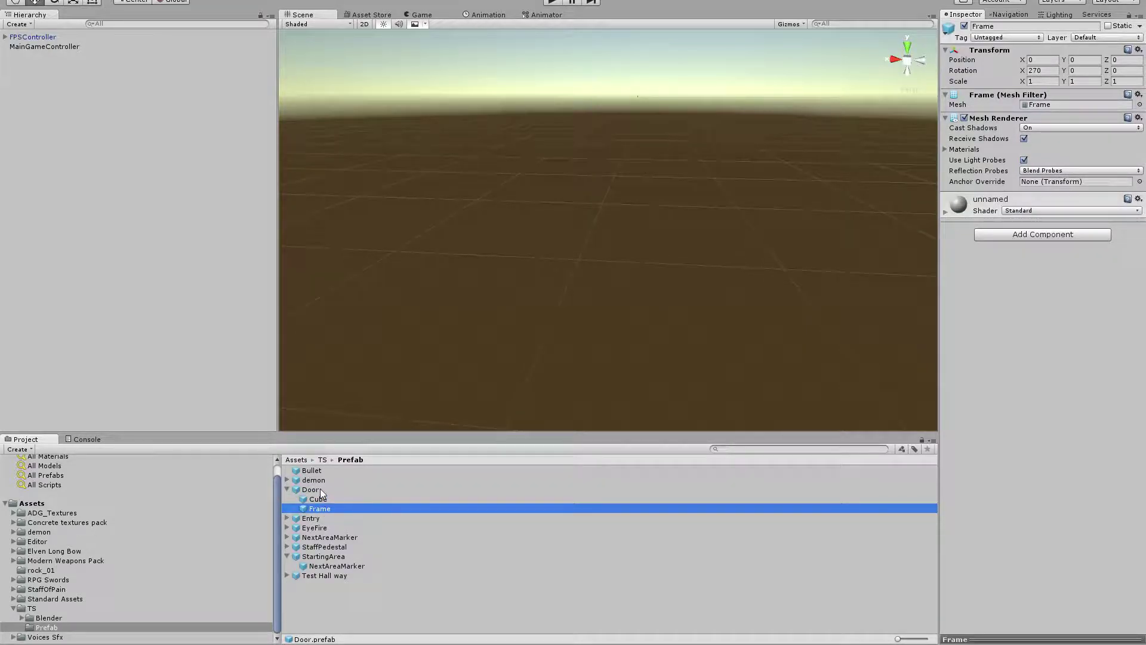
click(312, 490)
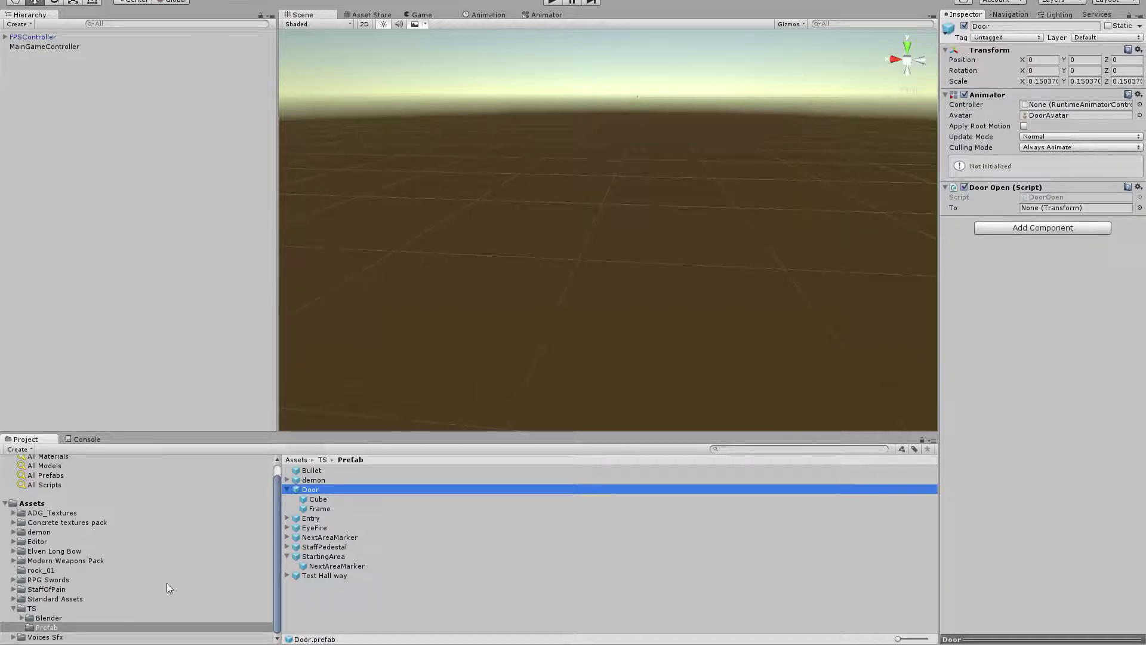
Place the Door model from TS/Blender in the scene and compare its Cube's components with those of the Door prefab's Cube.
click(48, 617)
drag(306, 481, 172, 307)
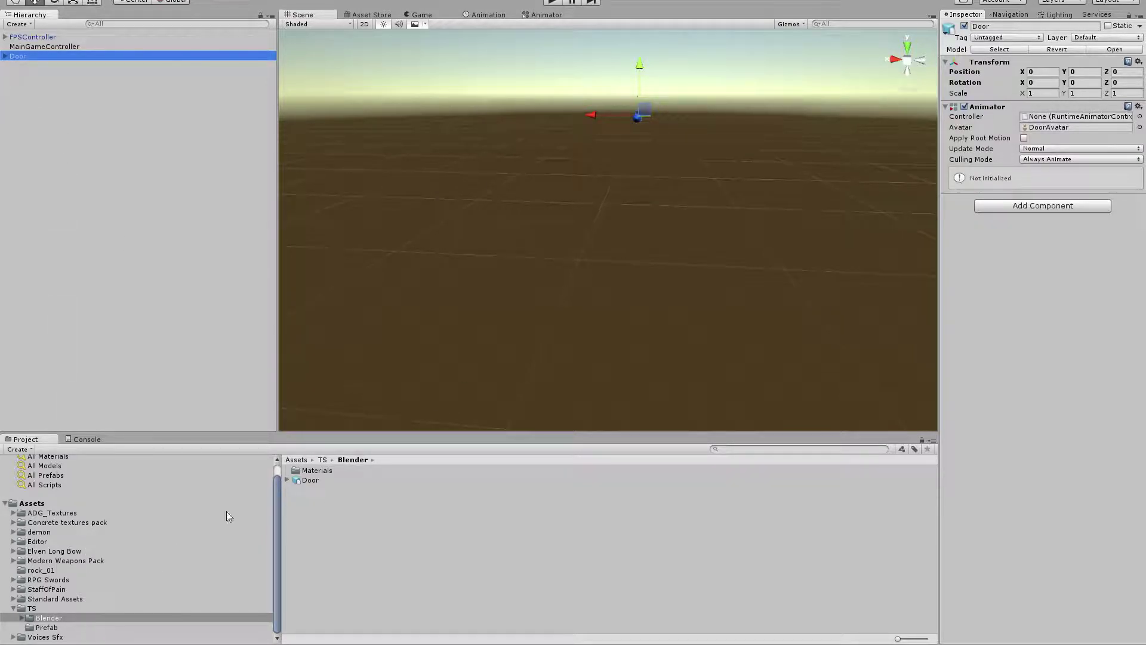
click(113, 620)
click(113, 626)
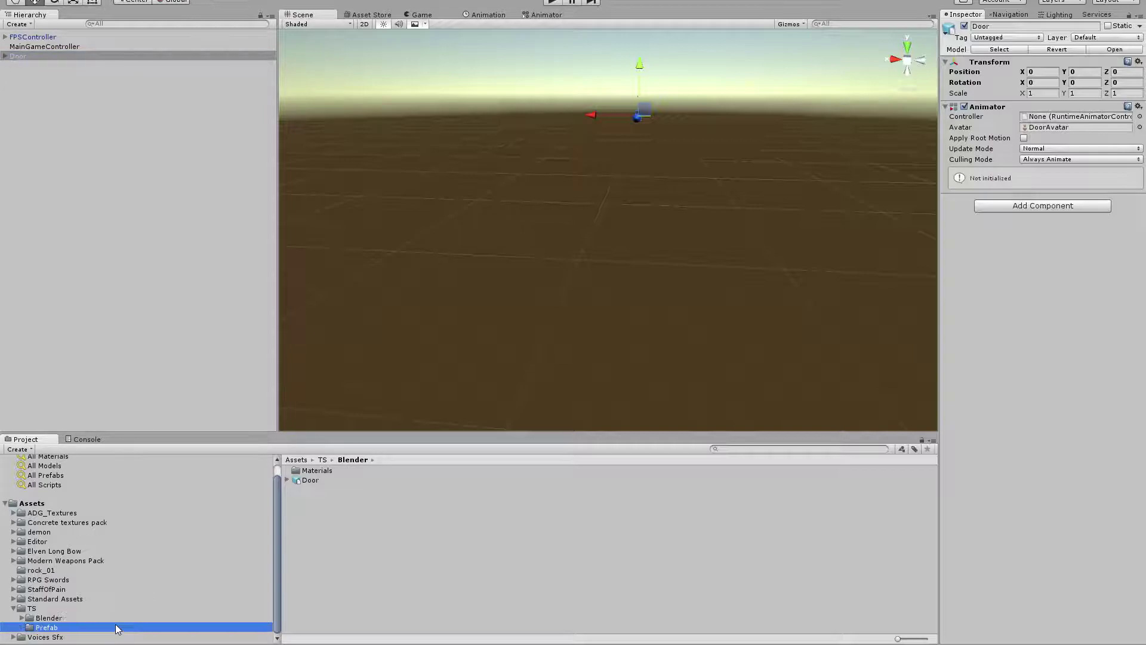
click(312, 489)
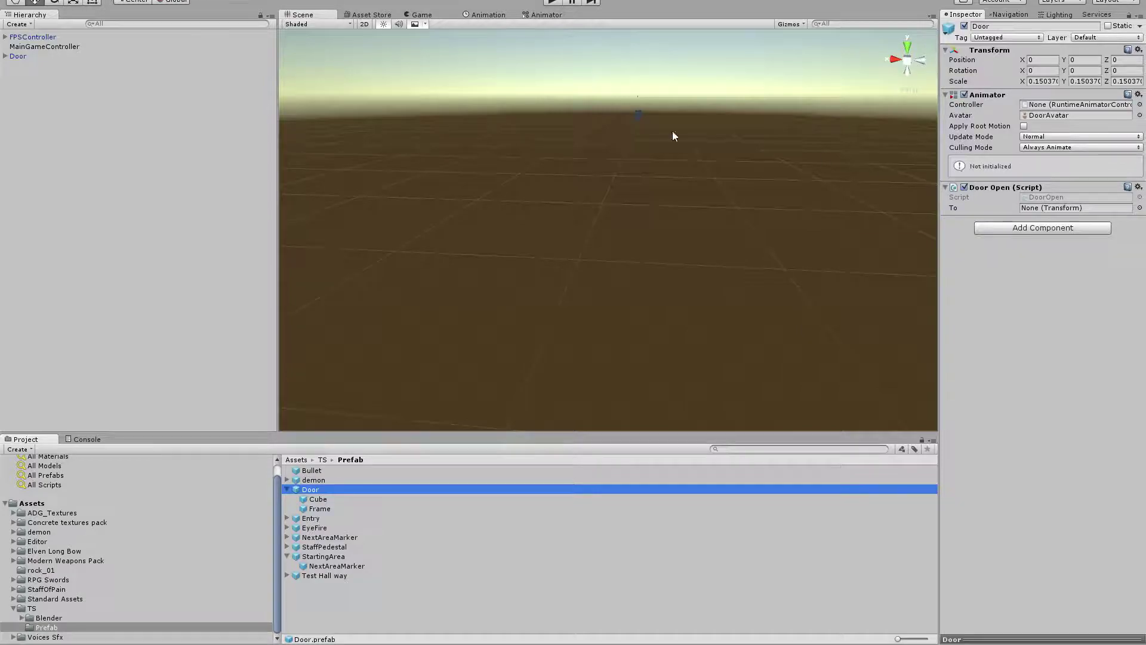
click(7, 57)
click(6, 57)
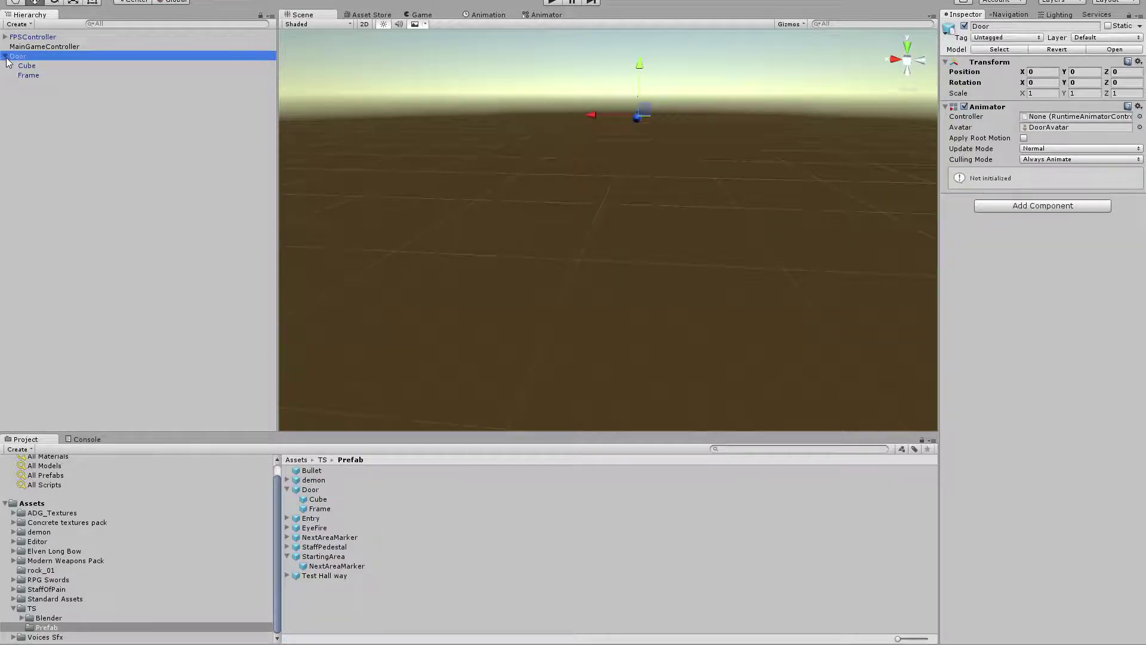
click(115, 66)
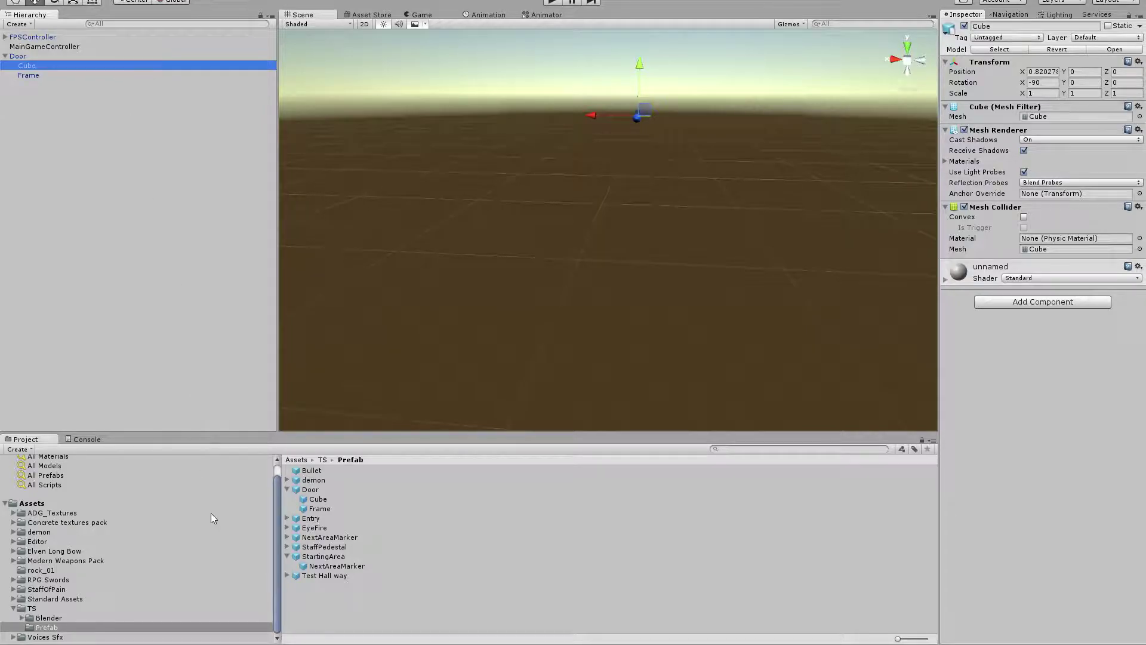
click(311, 502)
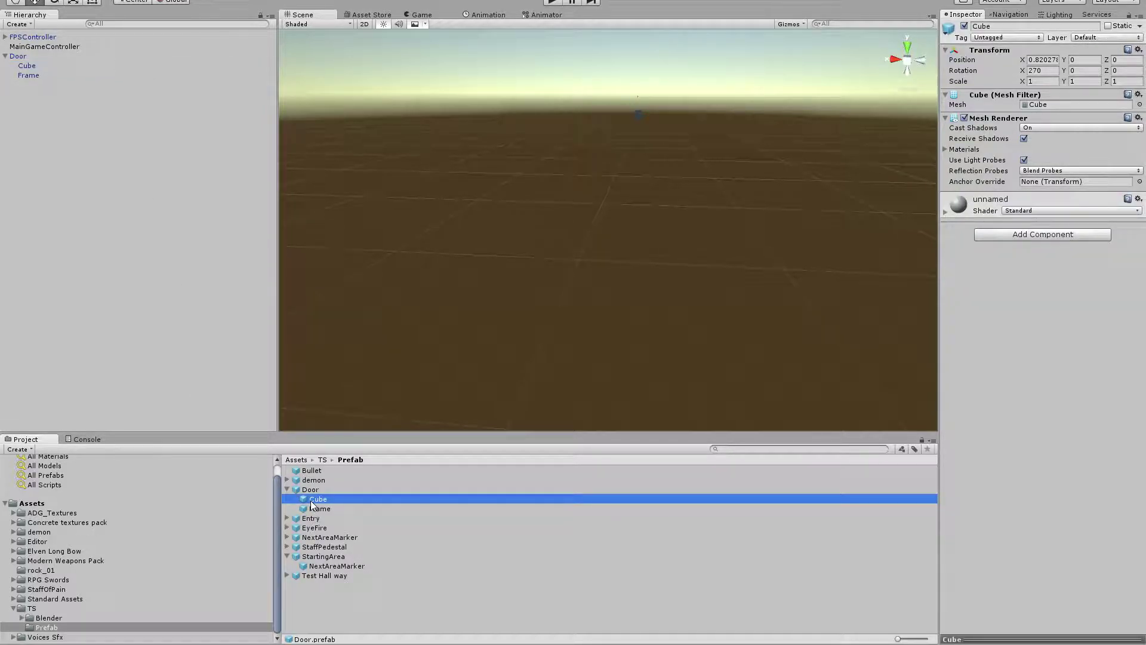
Try to transfer the Cube with its Mesh Collider from the scene's Door model to the Door prefab's Cube.
click(23, 67)
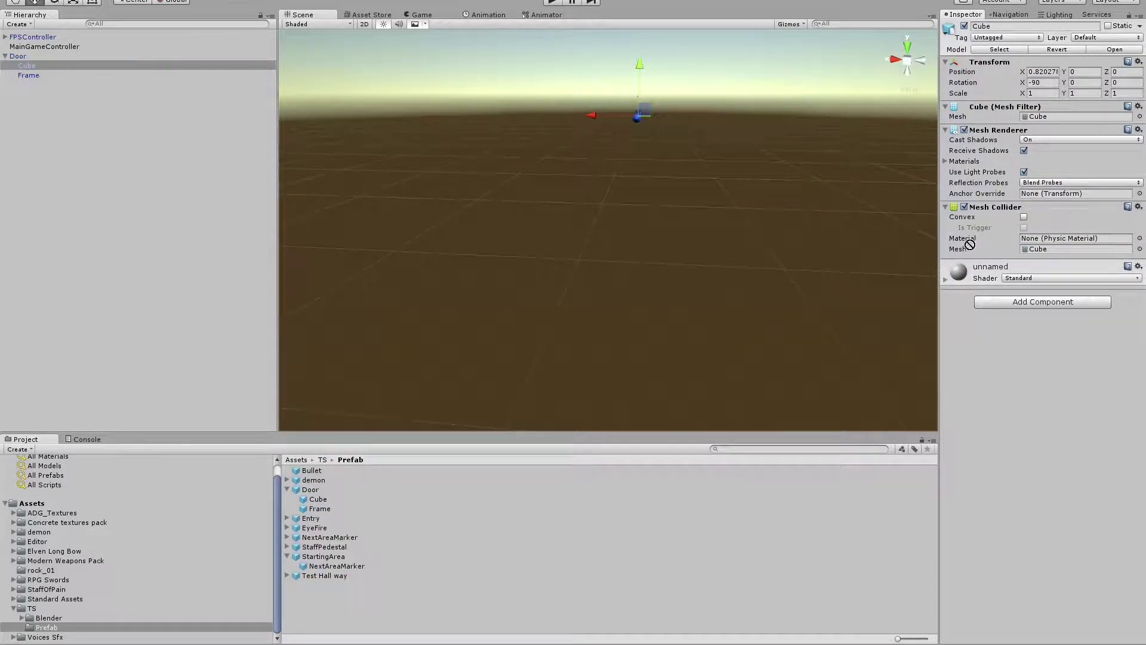
drag(313, 499, 444, 490)
click(319, 502)
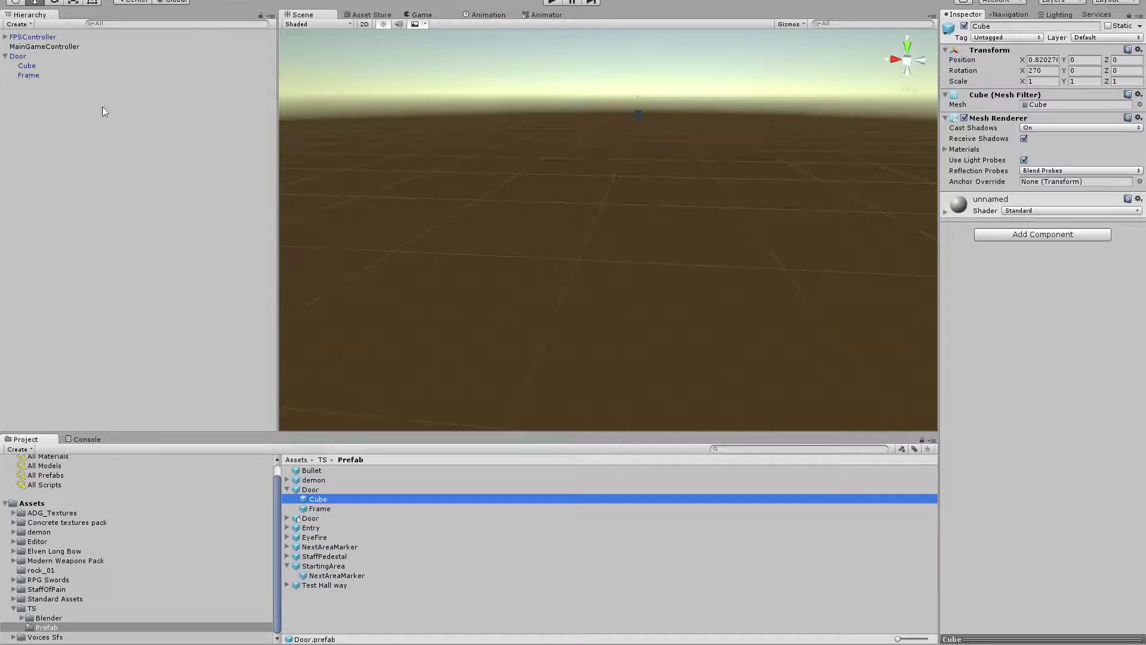
Place the Door prefab in the scene beside the Door model and compare the components of their Cube children.
drag(302, 490, 116, 311)
click(5, 85)
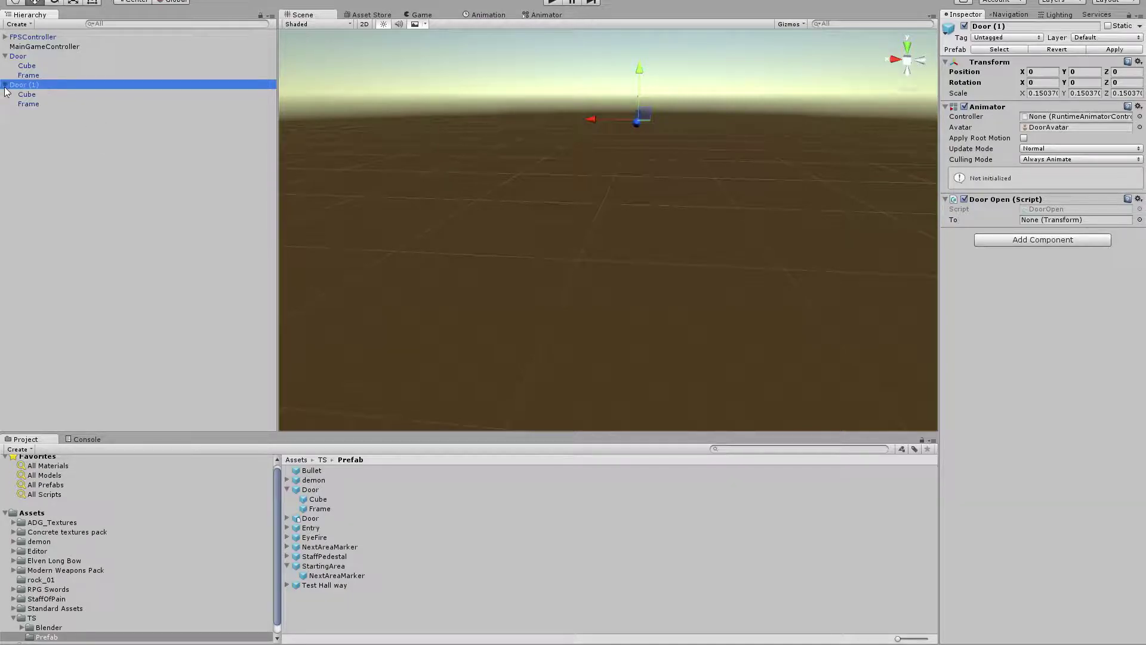
click(22, 97)
click(27, 65)
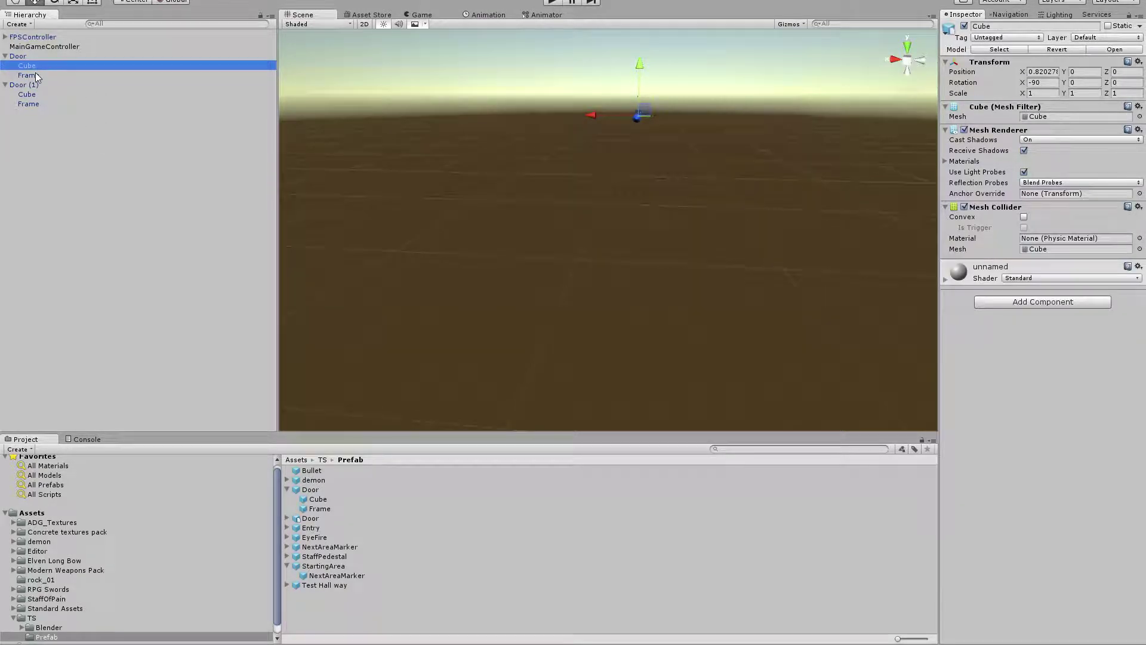
Try to copy components from the Door model's Cube to the prefab instance's Cube, pasting the Mesh Renderer values.
drag(27, 65, 167, 99)
right_click(1034, 132)
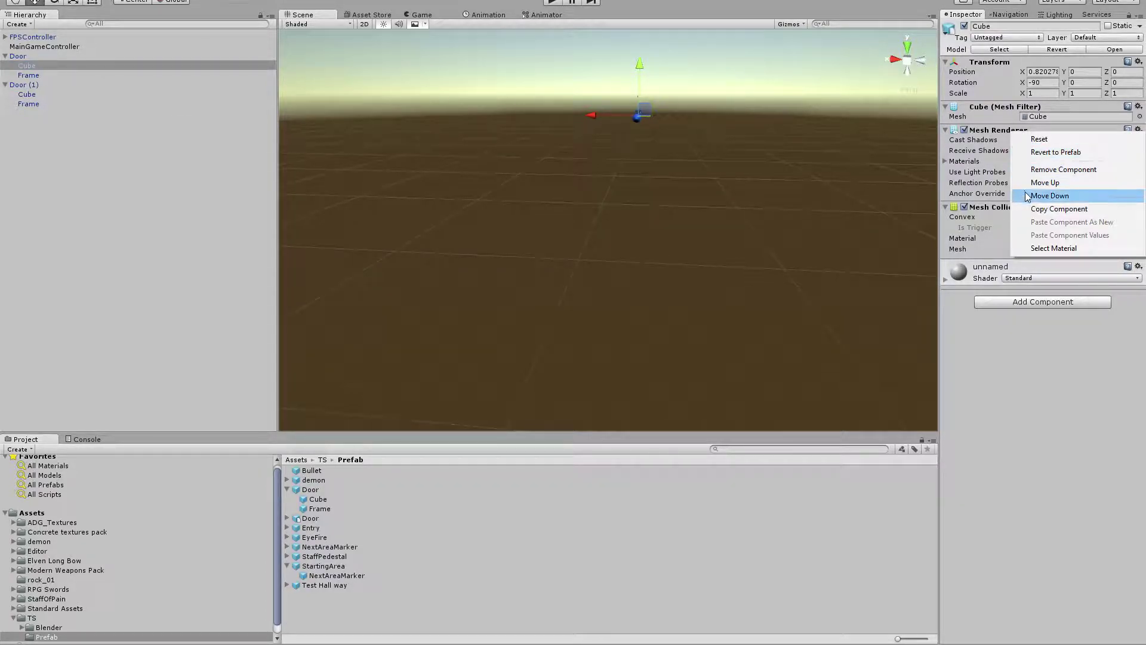
click(1059, 208)
click(26, 94)
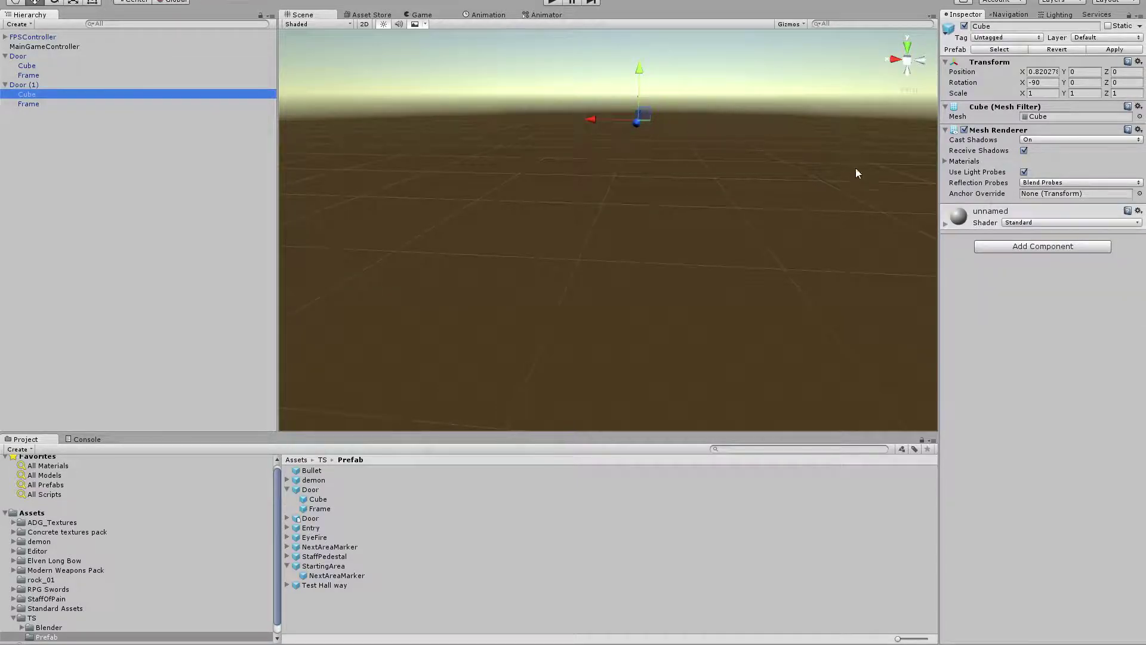
click(1020, 354)
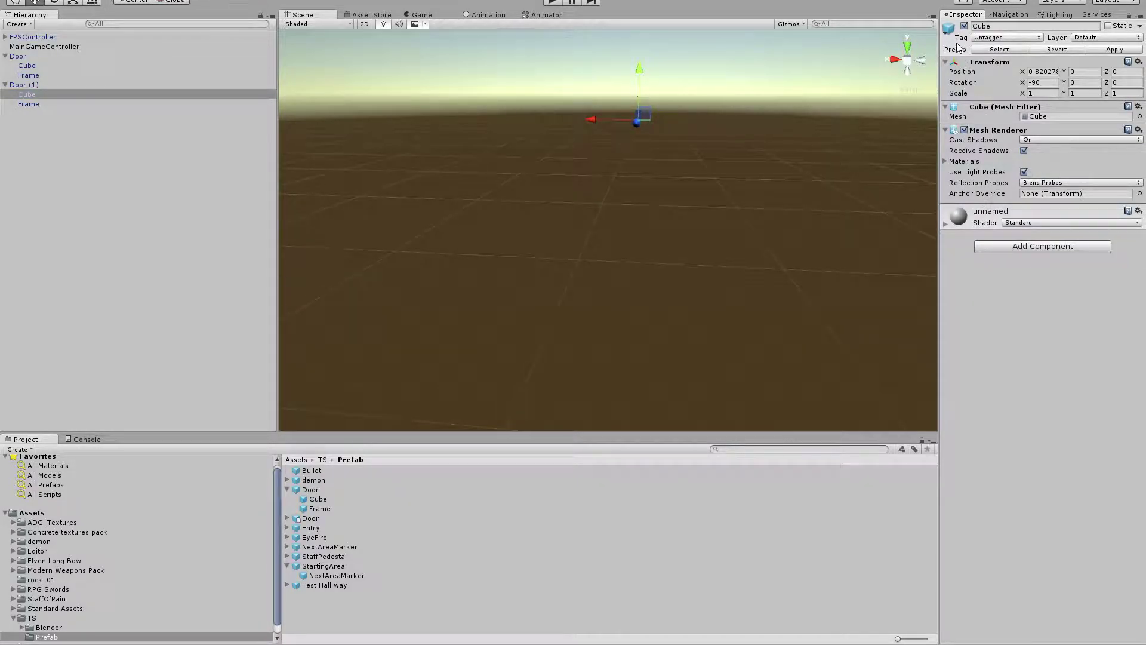
right_click(996, 133)
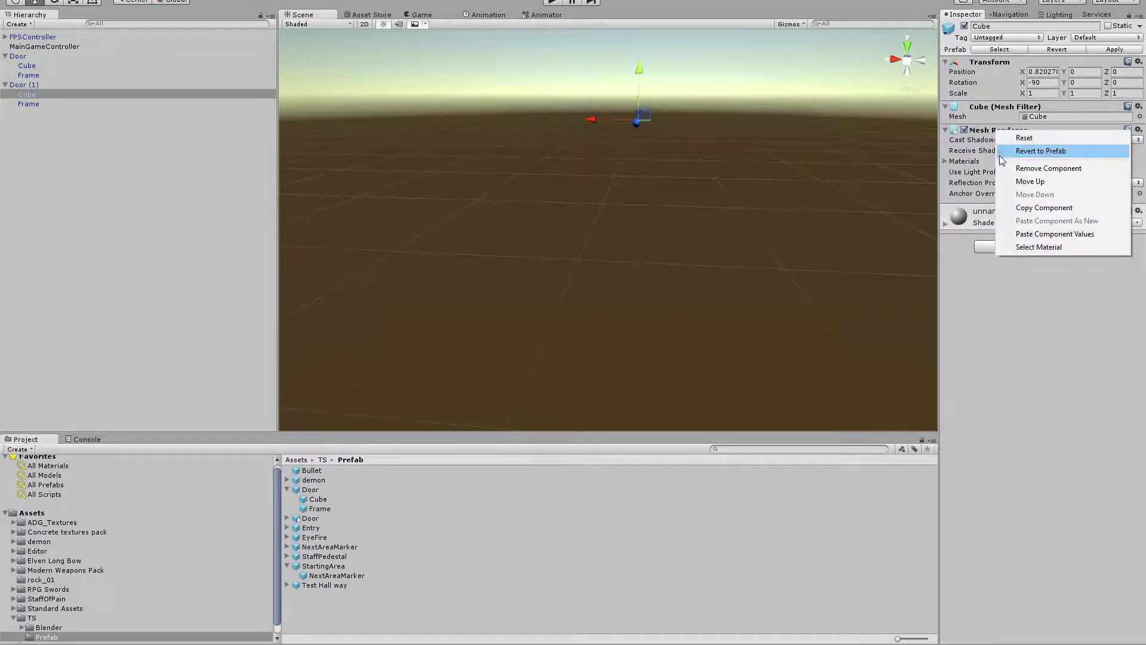
click(1030, 234)
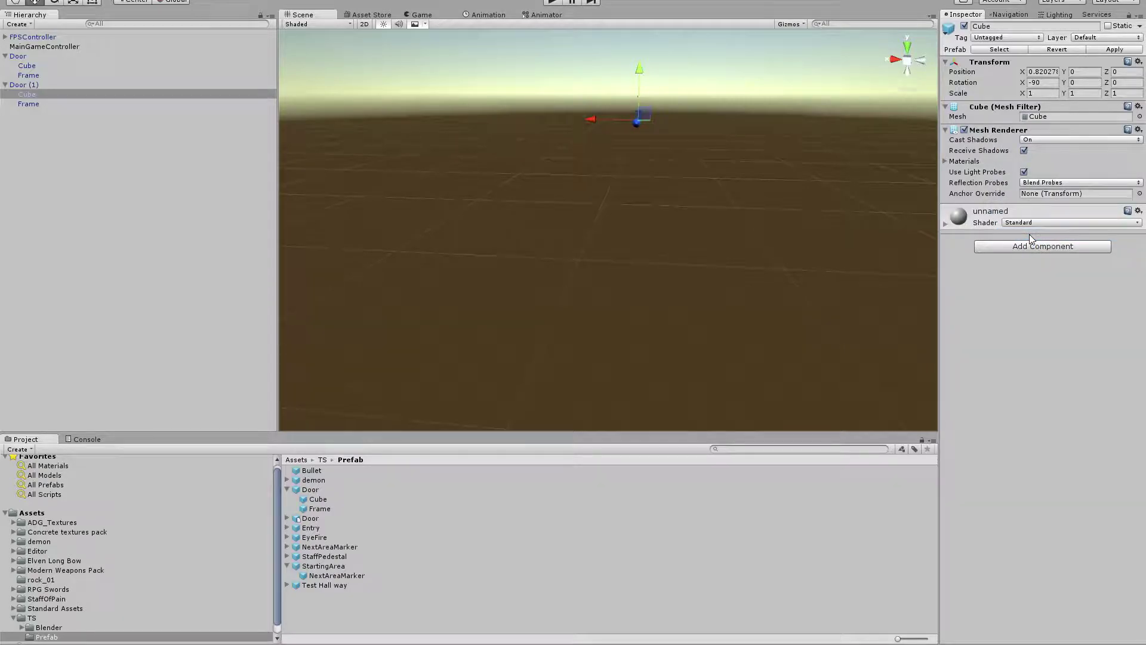
right_click(1011, 130)
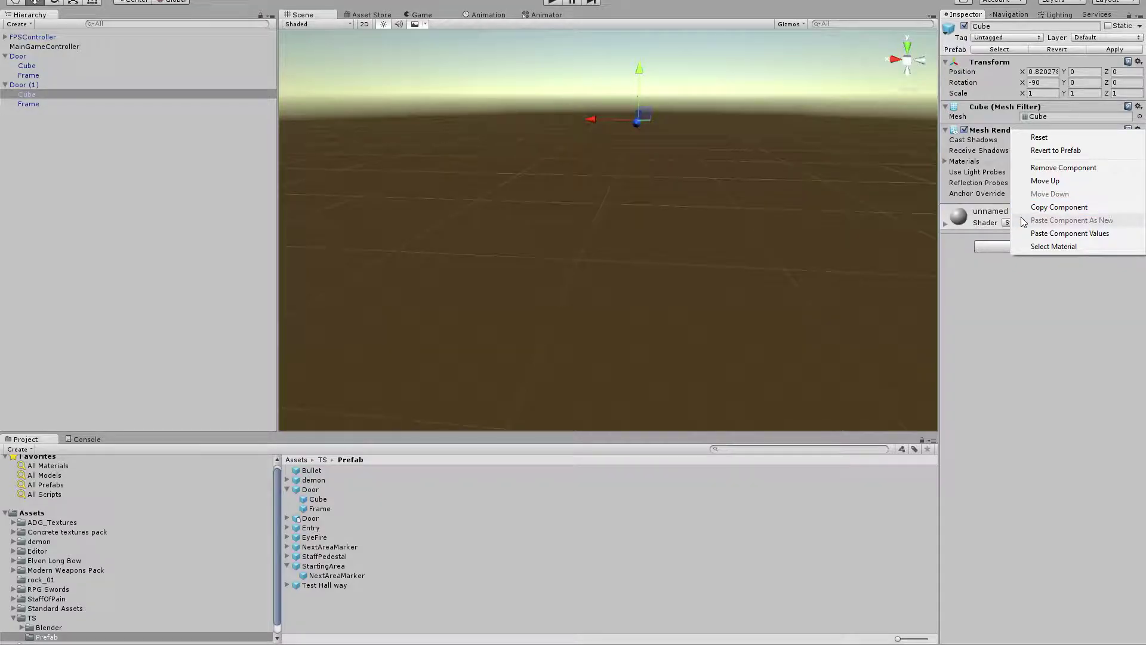
click(52, 69)
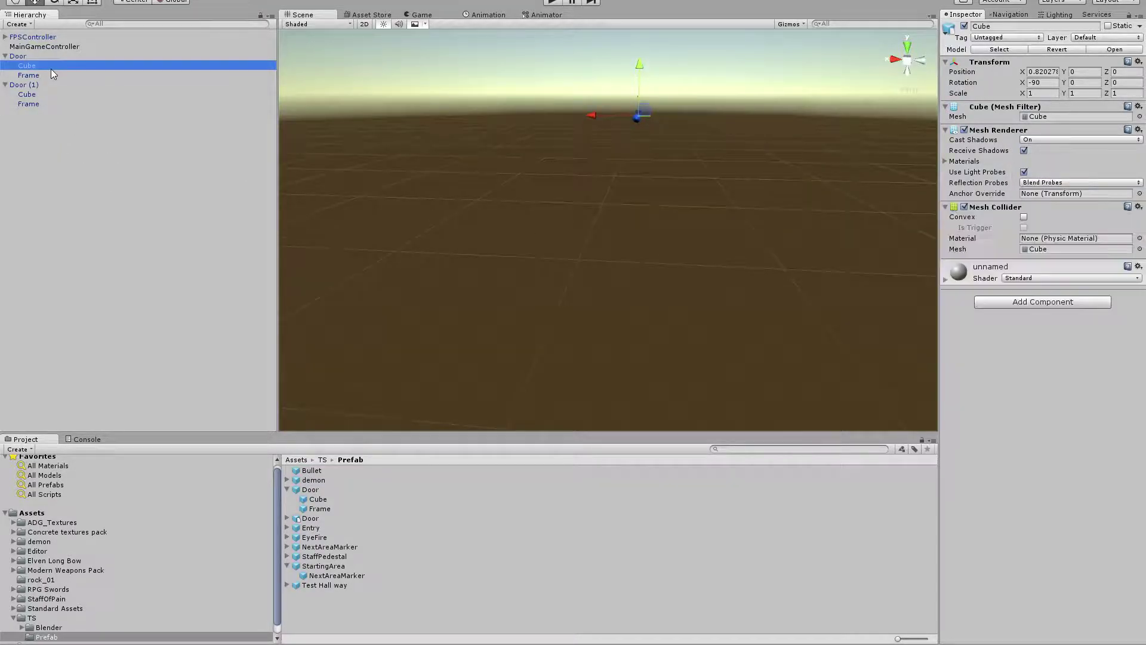
right_click(996, 207)
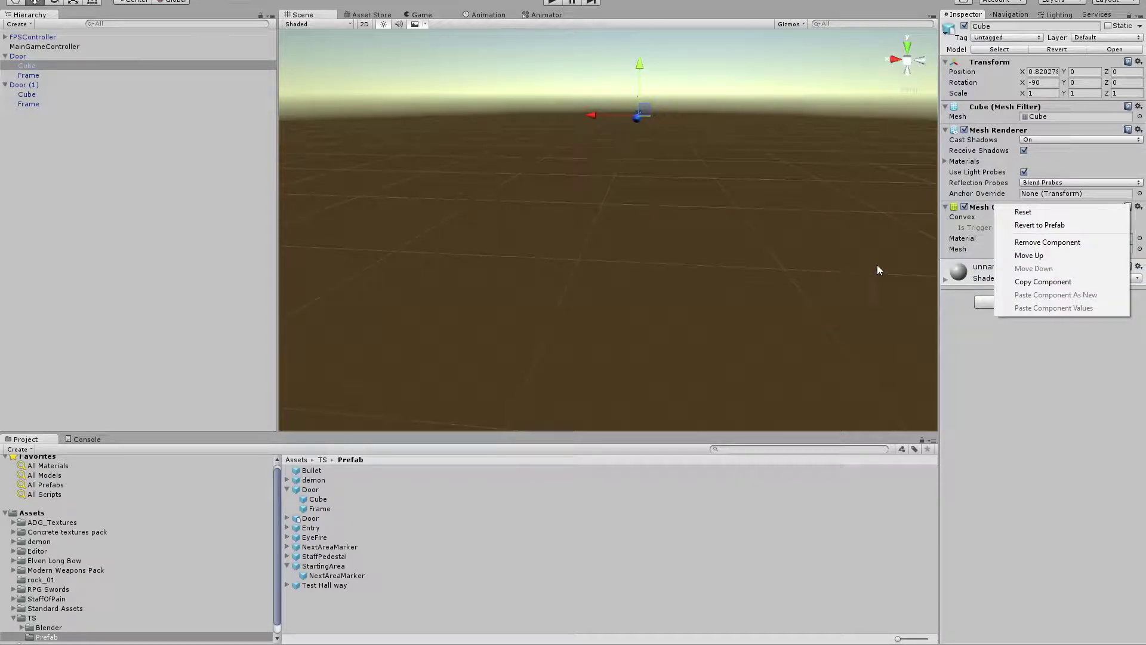
click(966, 228)
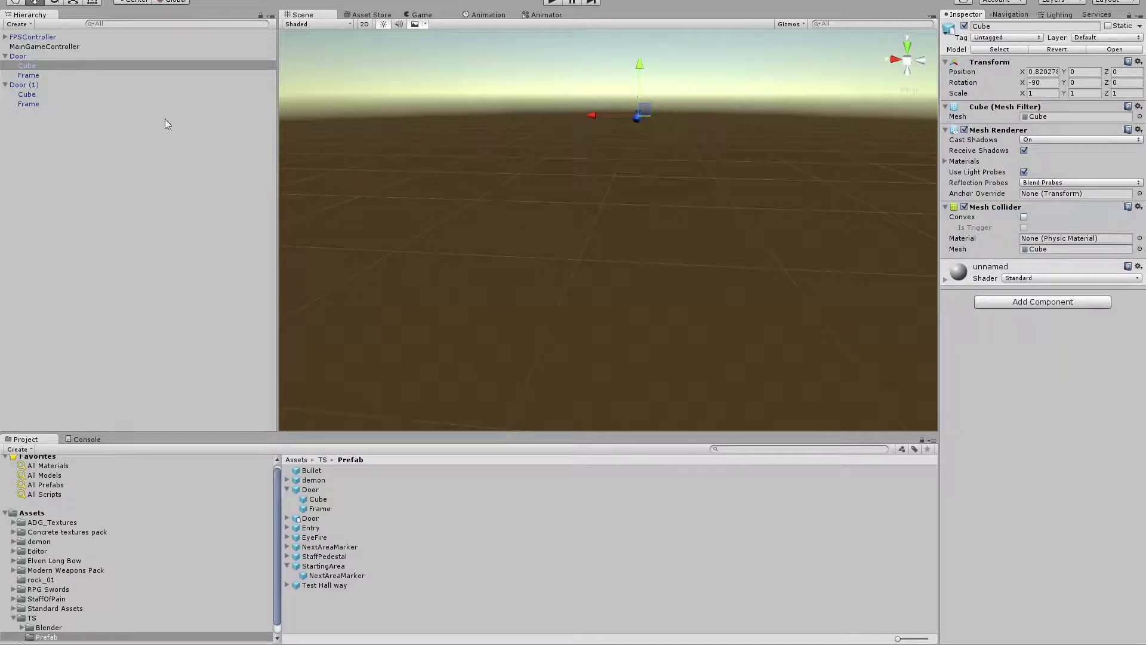
Delete both Door instances with their children from the scene.
click(30, 56)
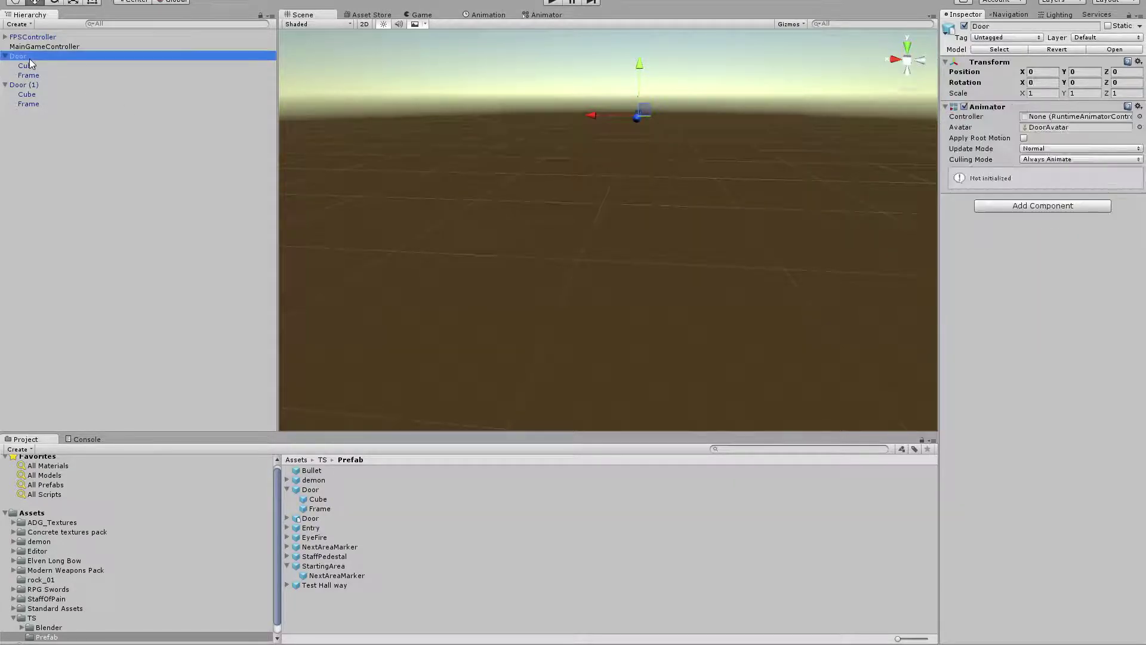
shift+click(52, 94)
shift+click(56, 103)
key(Delete)
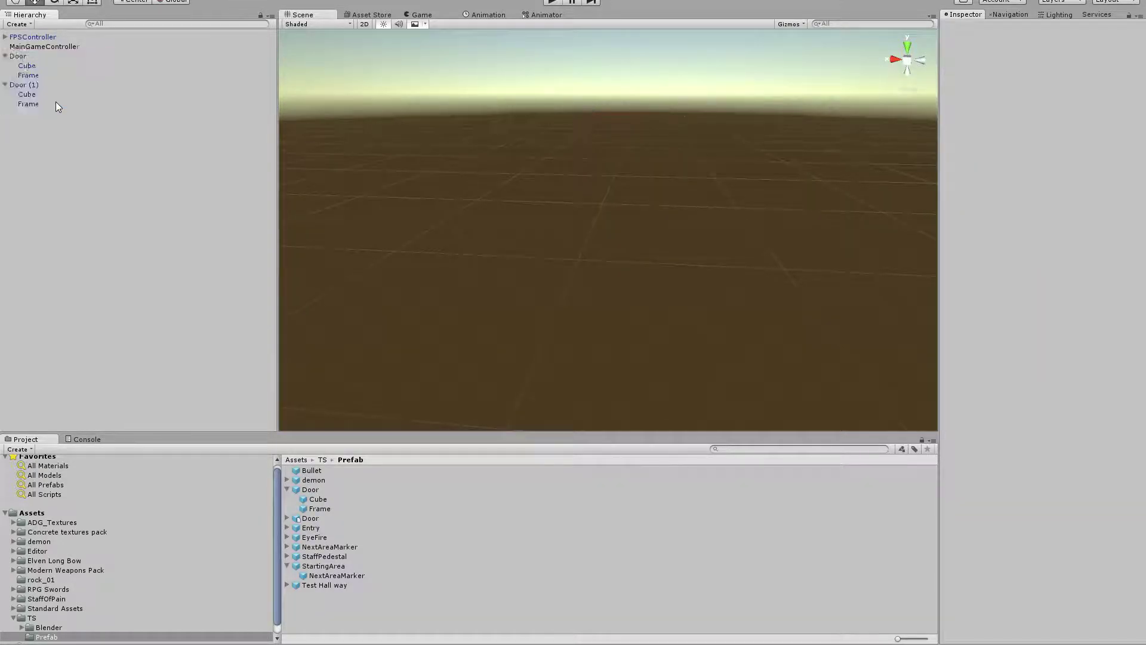
Place a fresh Door prefab instance in the scene and add a Mesh Collider to its Cube child.
drag(339, 489, 171, 326)
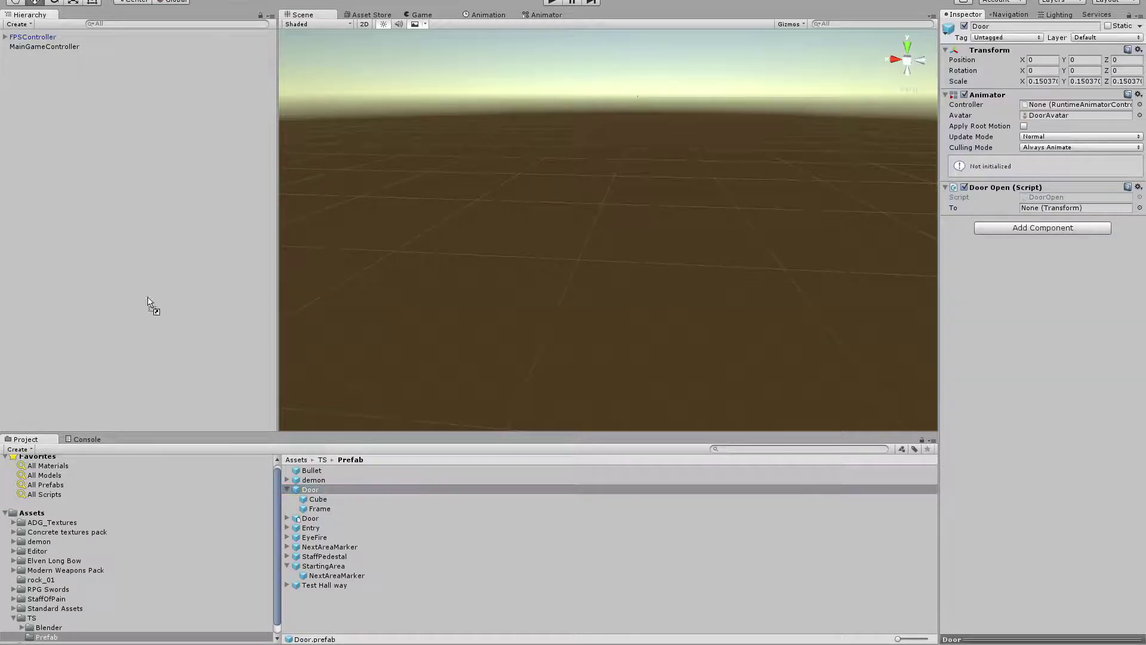
click(5, 56)
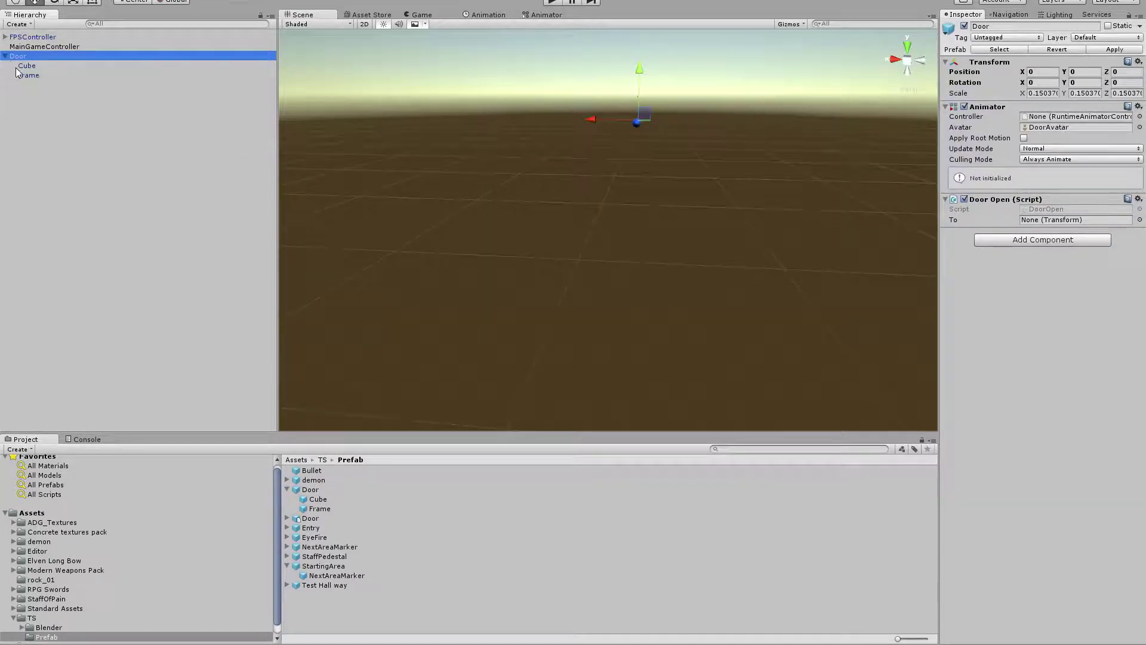
click(27, 66)
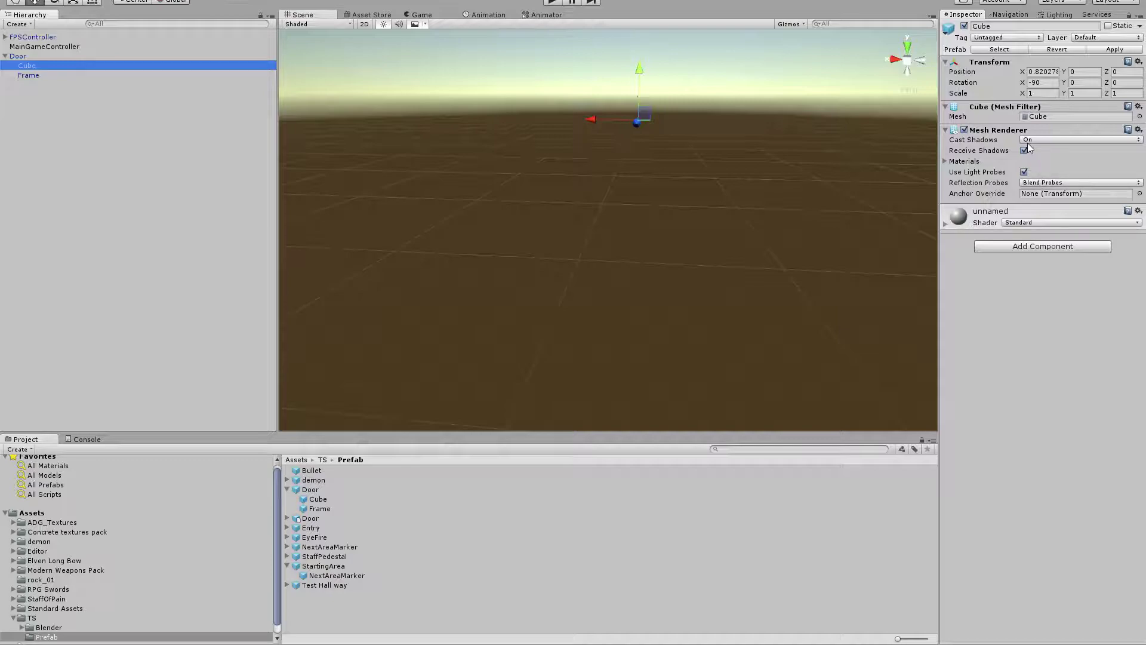
click(1004, 245)
text(mesh)
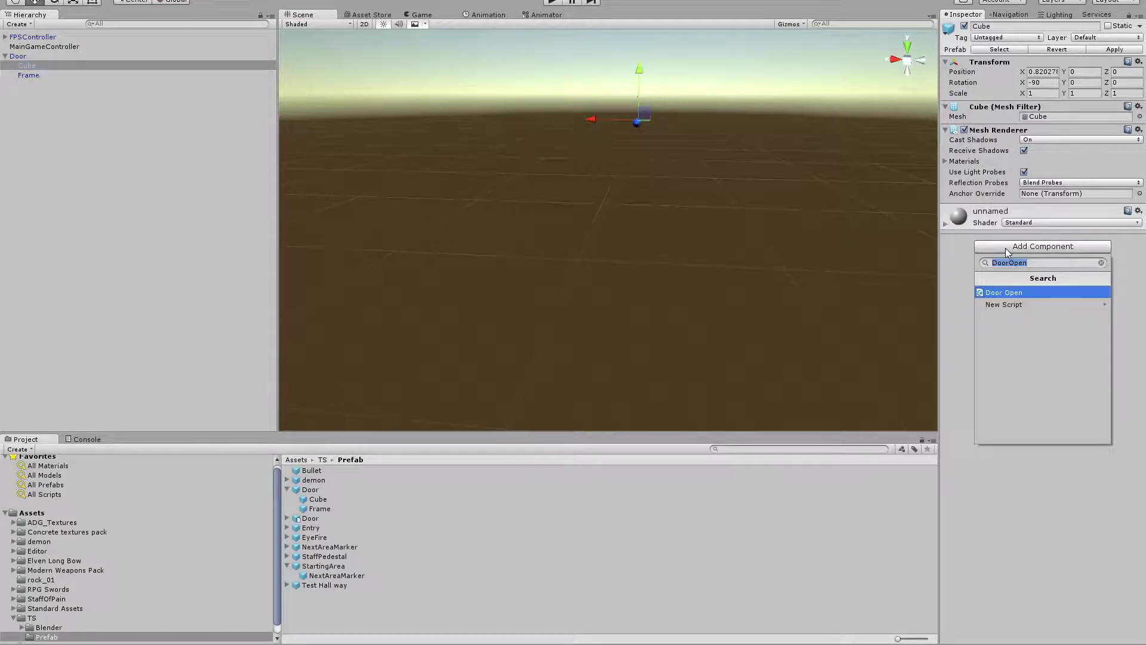
key(Return)
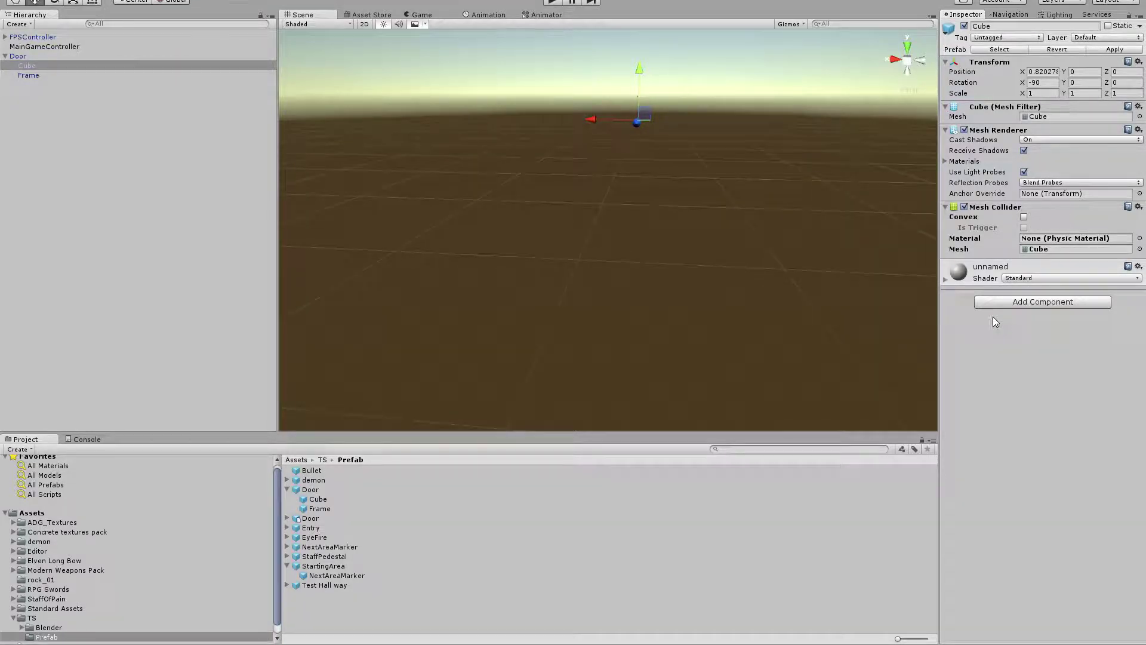
Add a Mesh Collider to the Door instance's Frame child and review the components of both children.
click(30, 76)
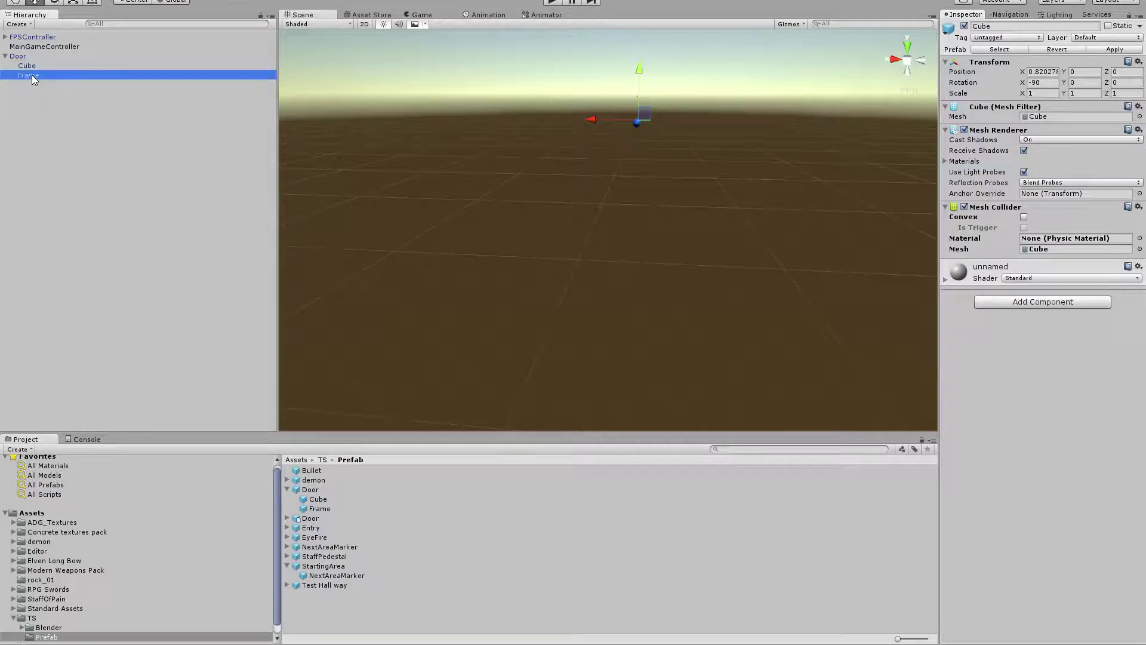
click(1056, 247)
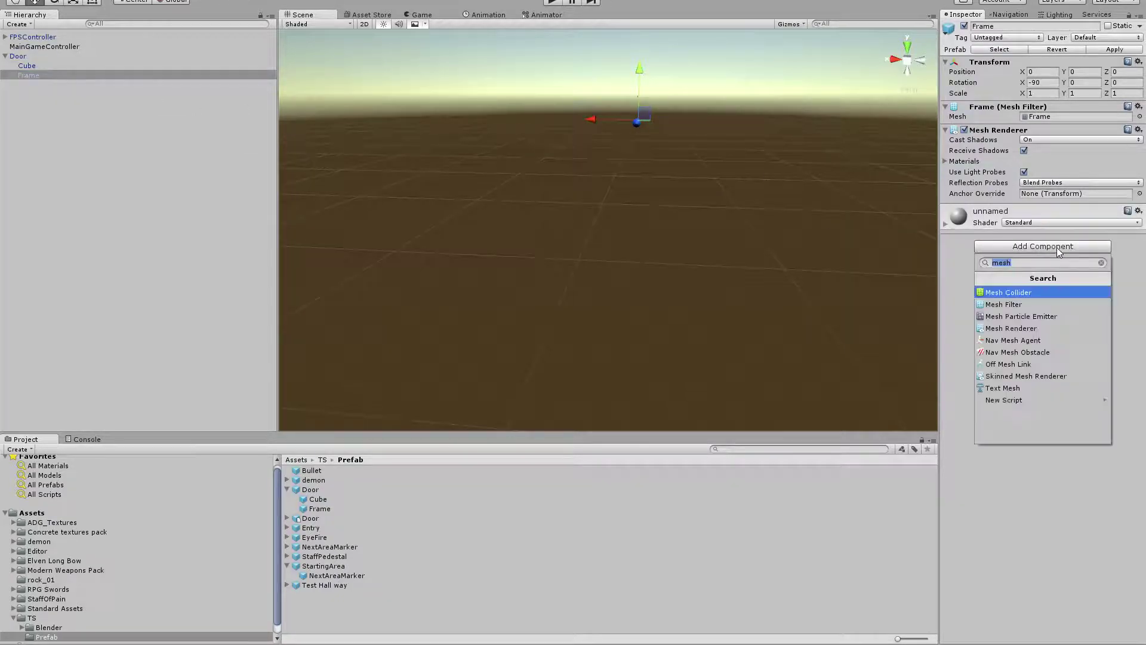
click(1029, 293)
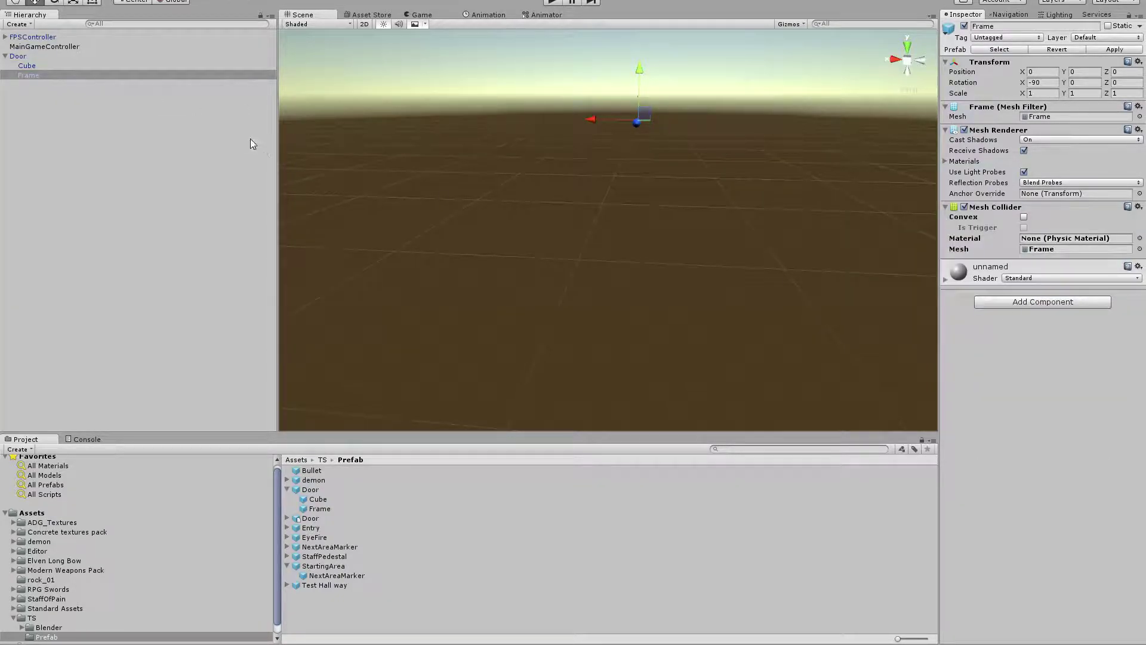
click(47, 64)
click(49, 76)
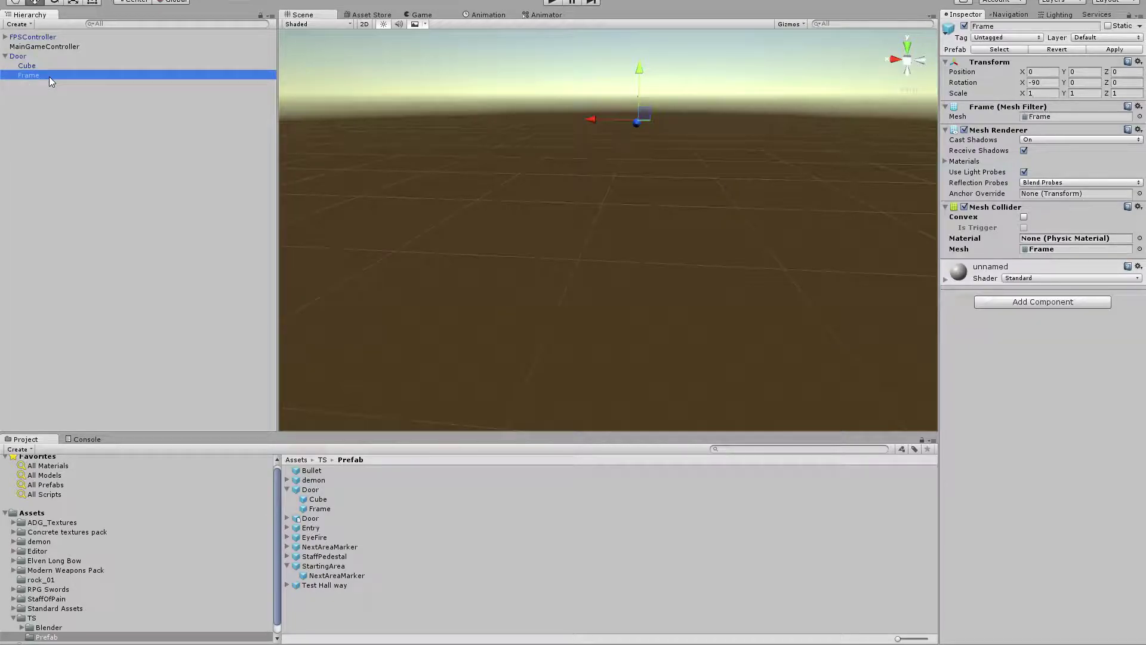
Apply the Door instance's changes to its prefab and delete the instance from the scene.
click(43, 59)
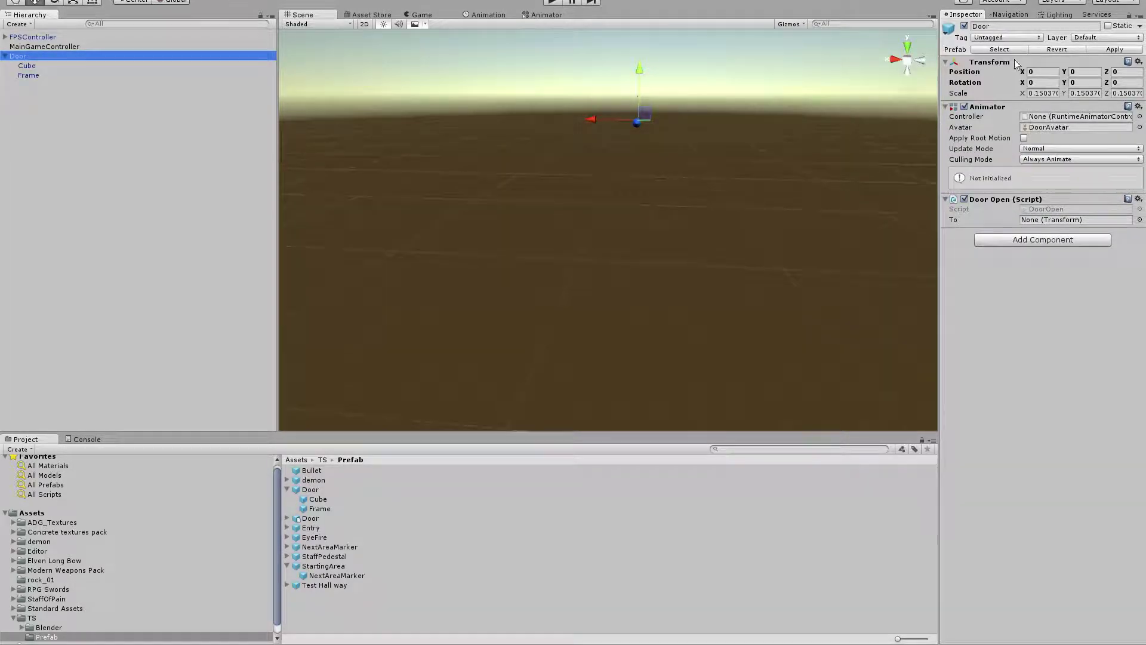
click(1094, 49)
click(79, 56)
key(Delete)
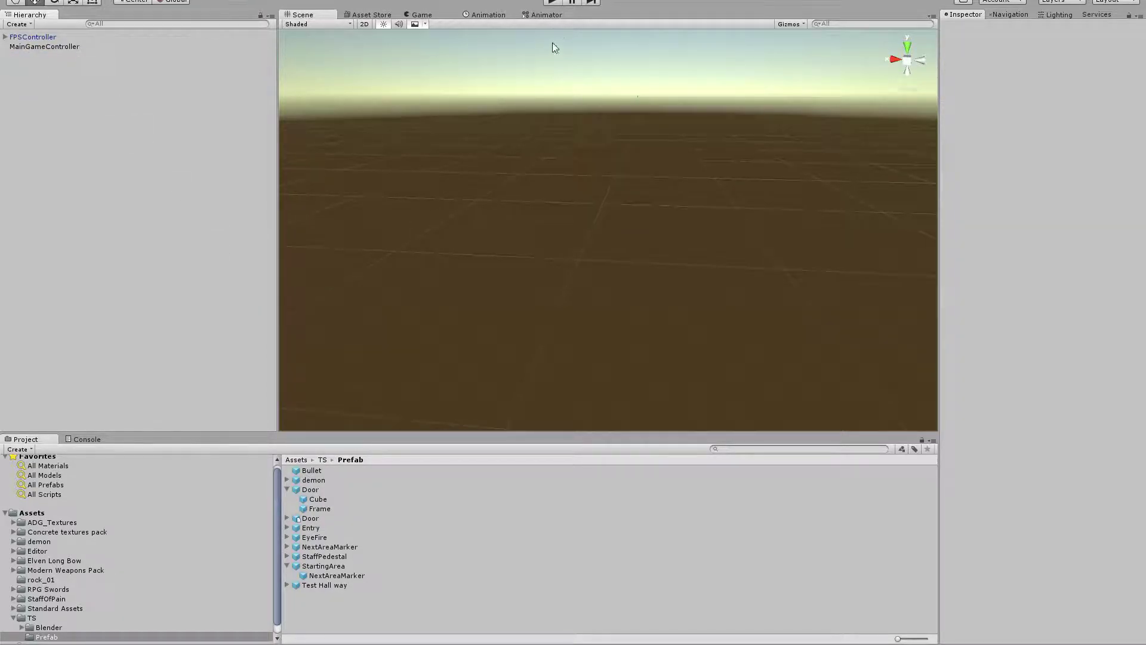
Run the game, walk the character toward StartingArea's door to test its collision, and stop play mode.
click(555, 4)
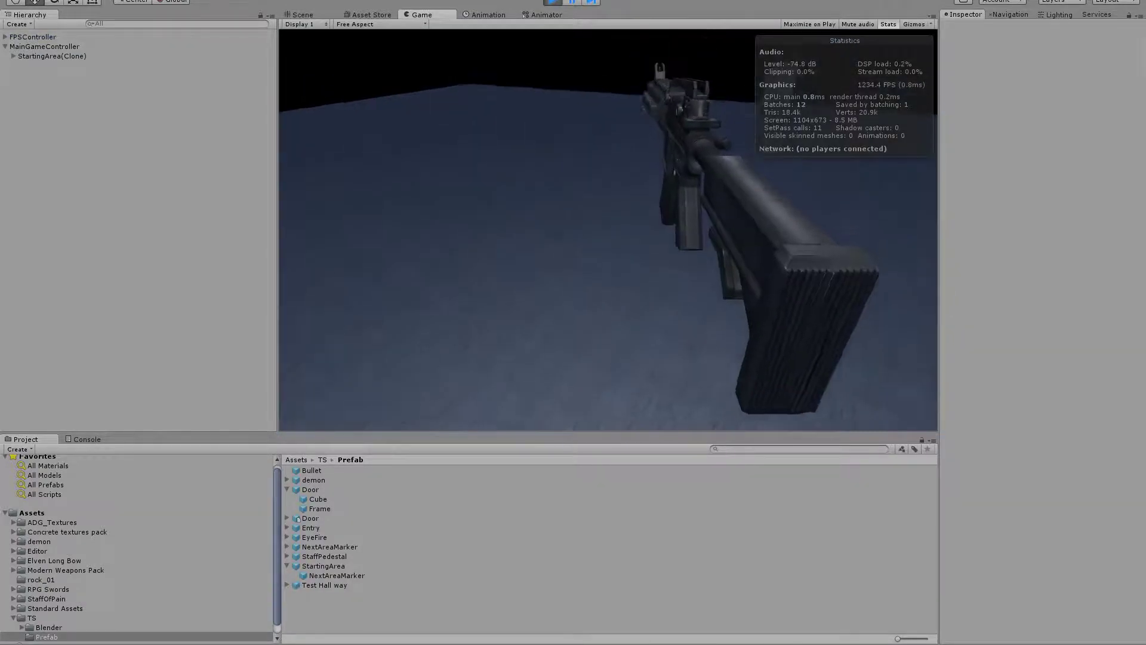
key(w)
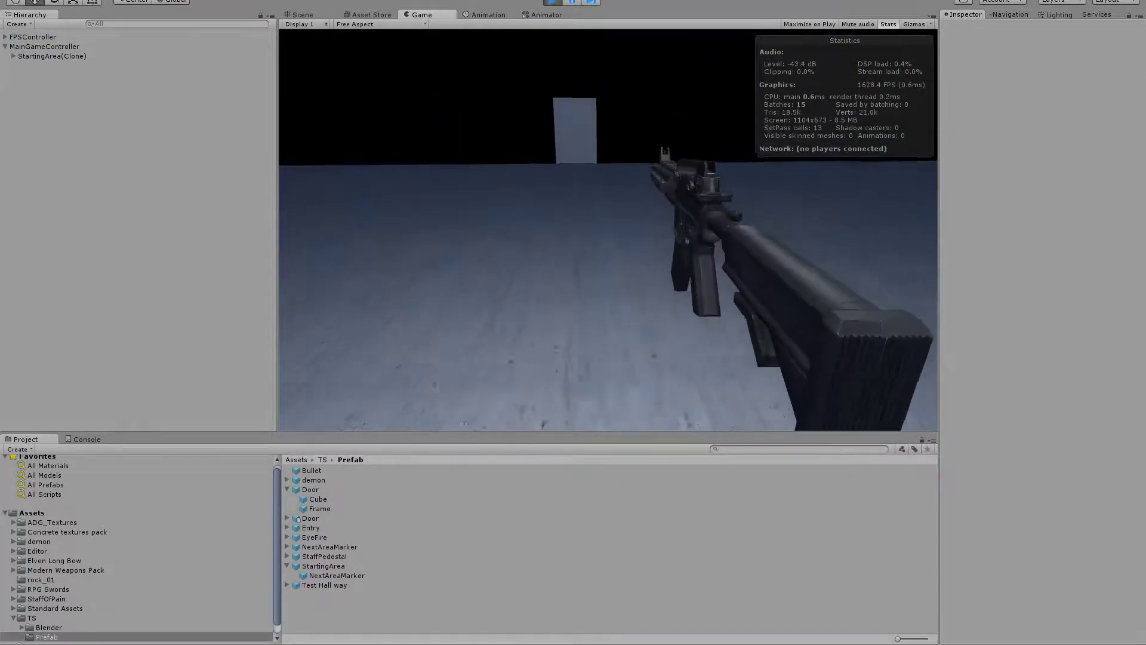
key(w)
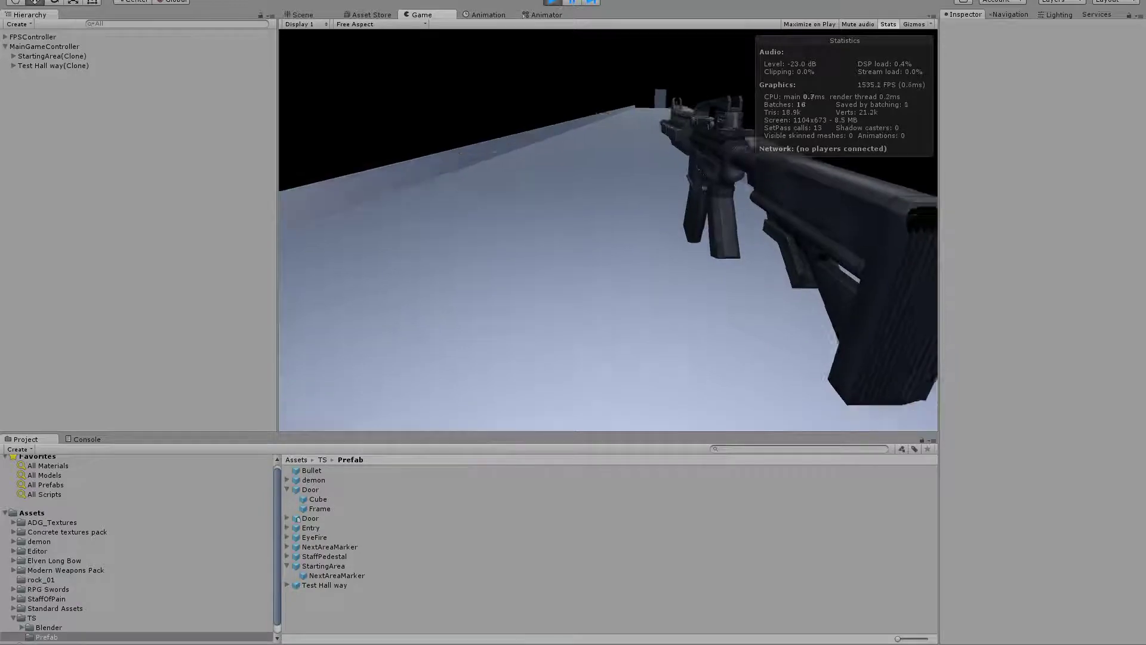
key(Escape)
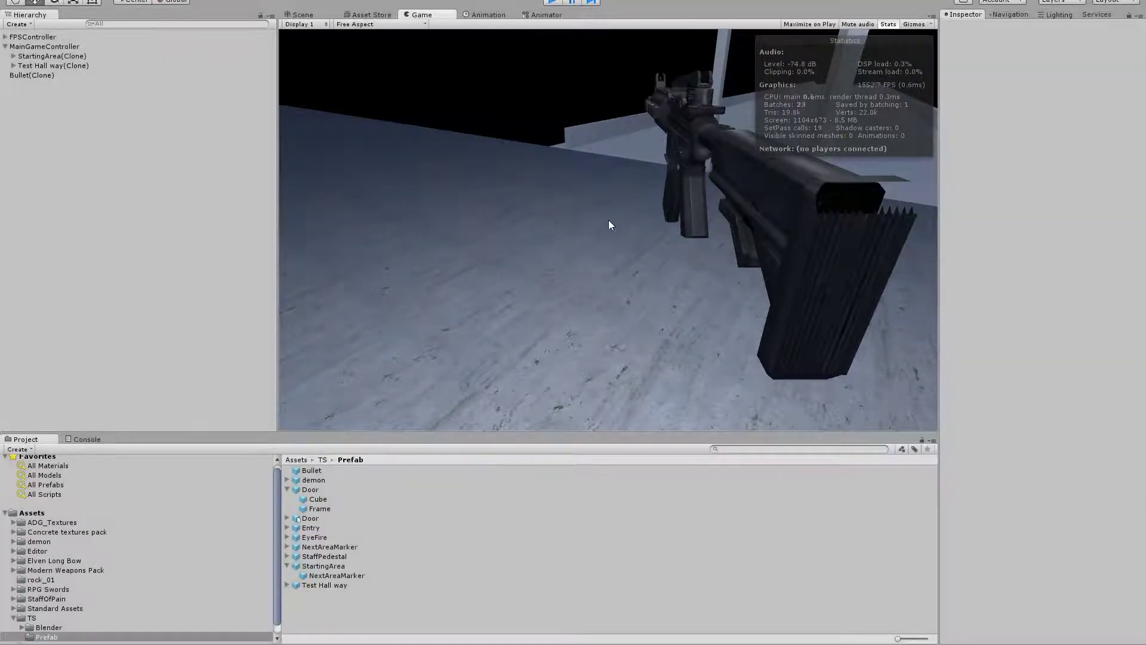
key(ctrl+p)
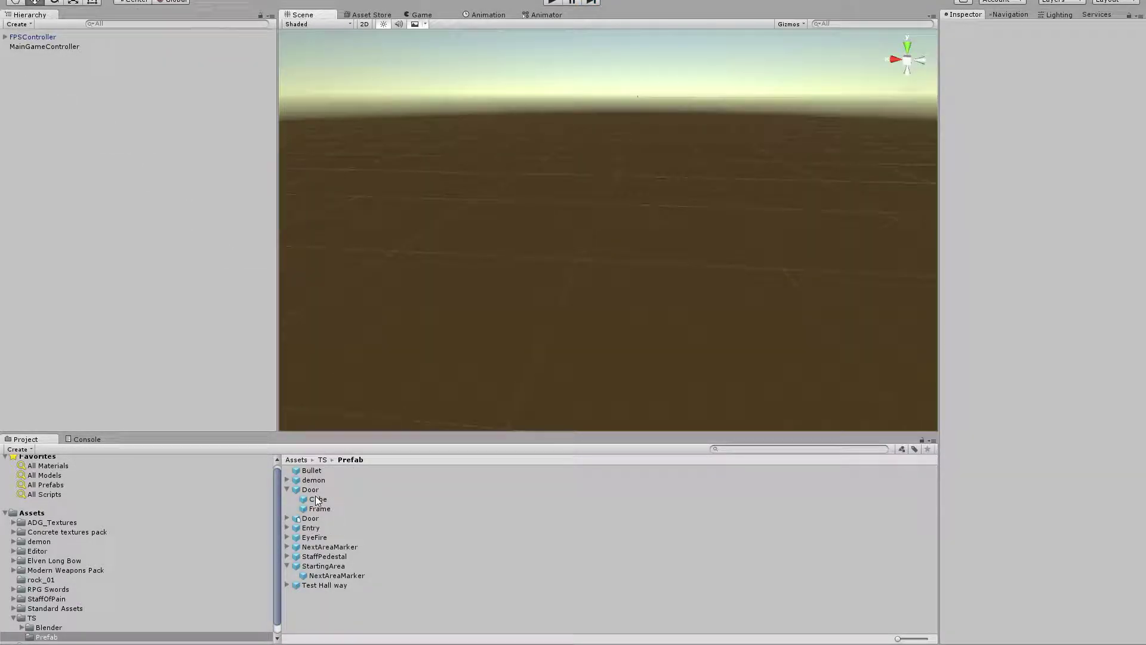
Place the StartingArea and Test Hall way prefabs in the scene.
click(337, 490)
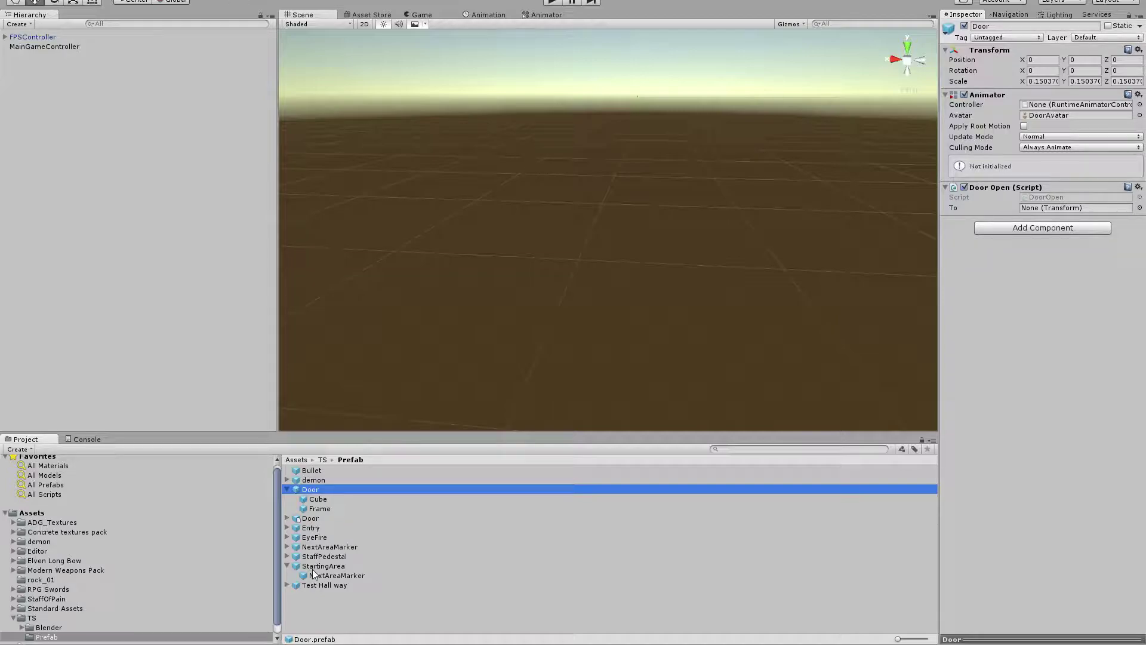
drag(313, 568, 135, 382)
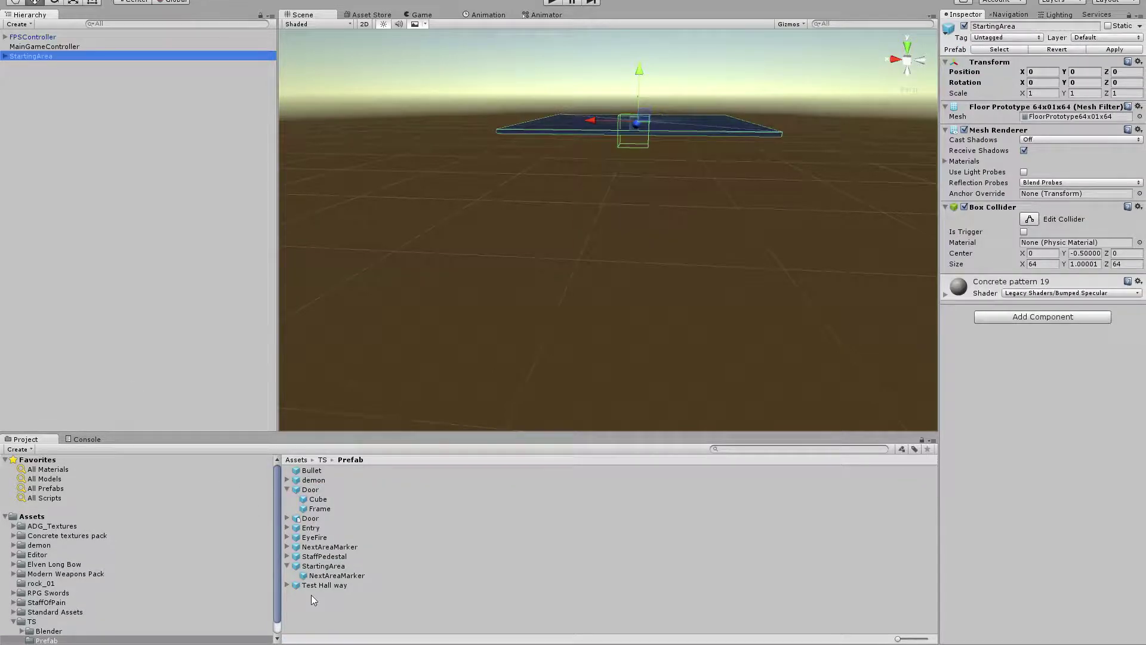
drag(312, 588, 110, 335)
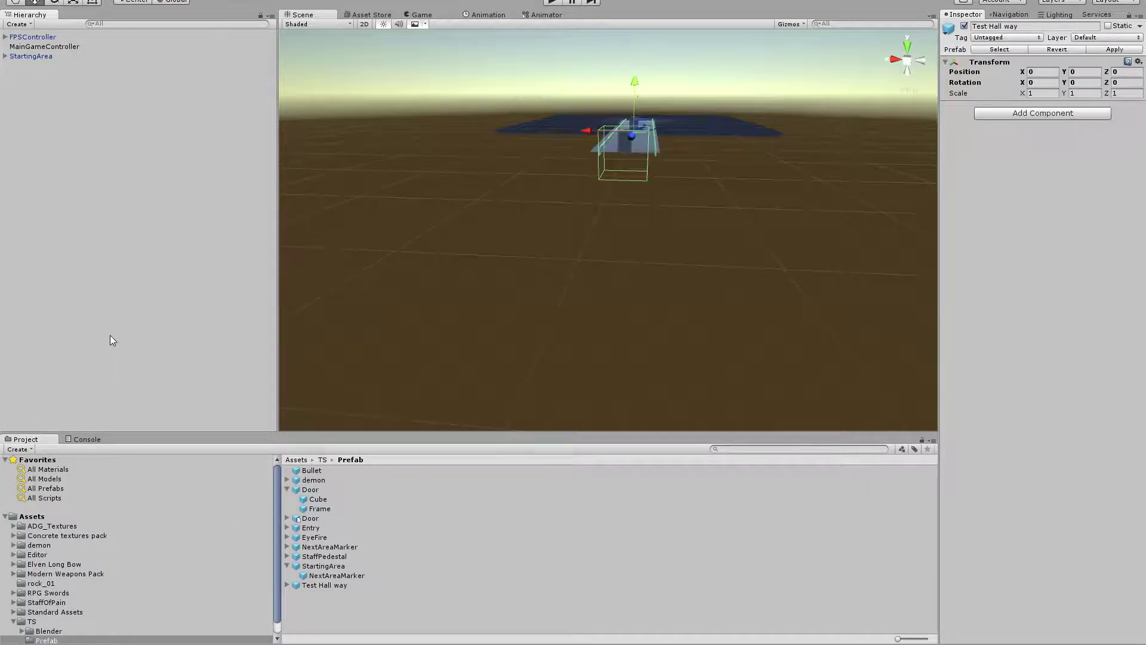
Add a Mesh Collider to the Cube of the Door nested under Test Hall way's NextAreaMarker.
click(4, 55)
click(4, 74)
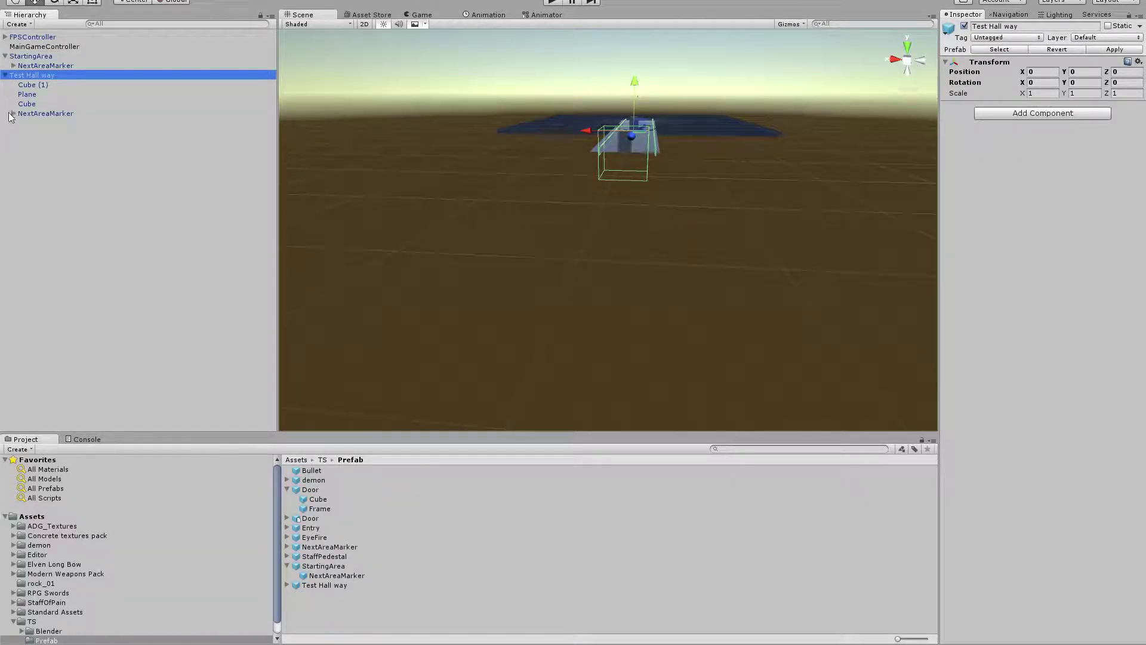
click(10, 116)
click(13, 114)
click(30, 133)
click(52, 142)
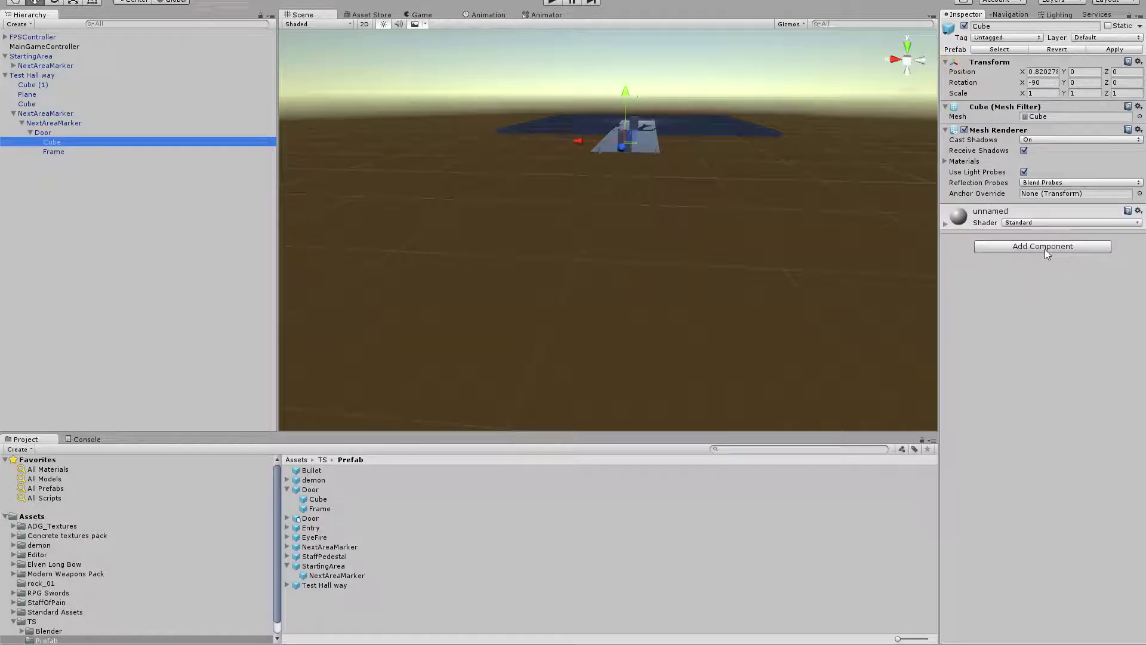
click(1044, 249)
text(mesh)
click(1022, 293)
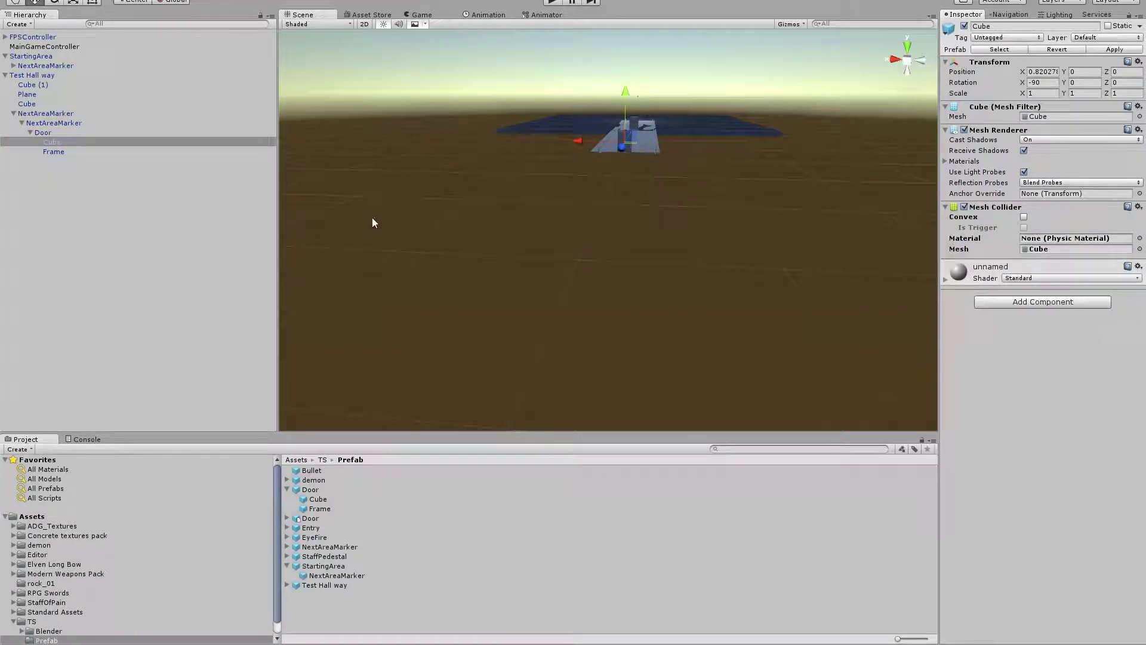
Add a Mesh Collider to the Frame of the same Test Hall way door.
click(34, 154)
click(1042, 246)
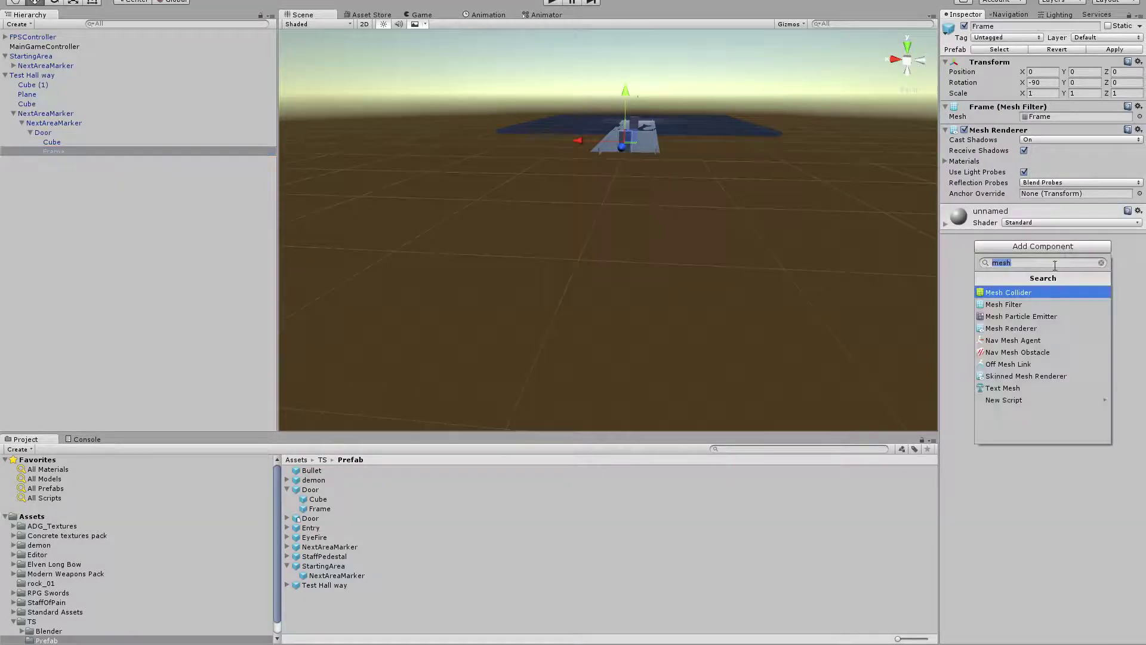
click(1021, 294)
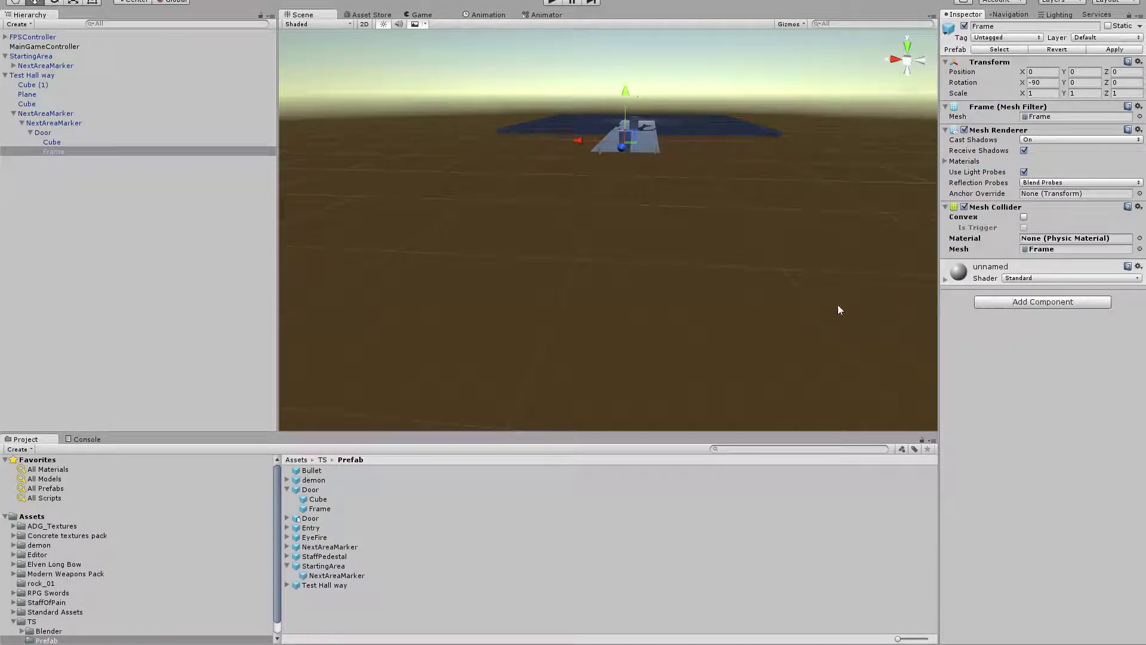
Apply the door changes to the prefabs of Door, its top-level NextAreaMarker and Test Hall way.
click(84, 132)
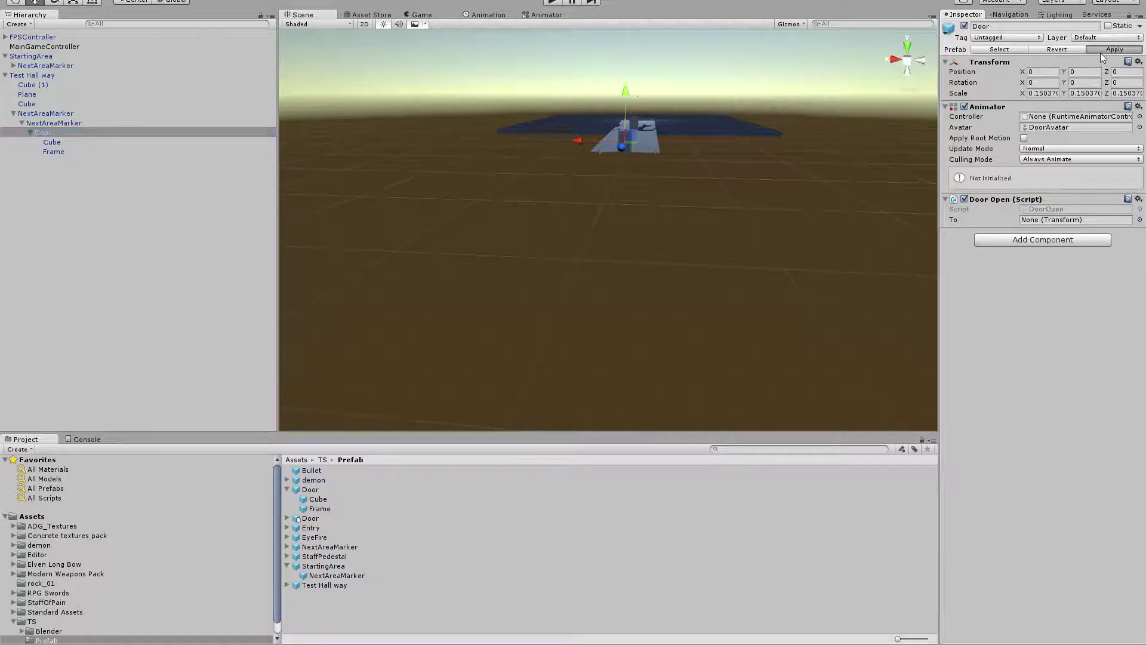
click(91, 111)
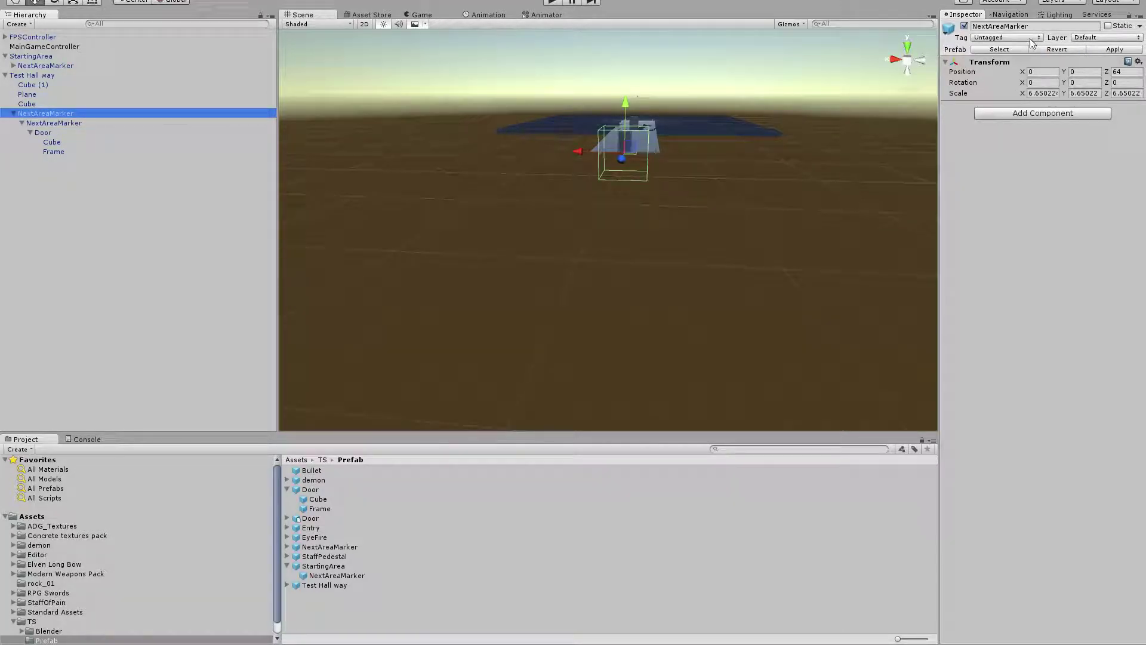
click(1099, 50)
click(85, 78)
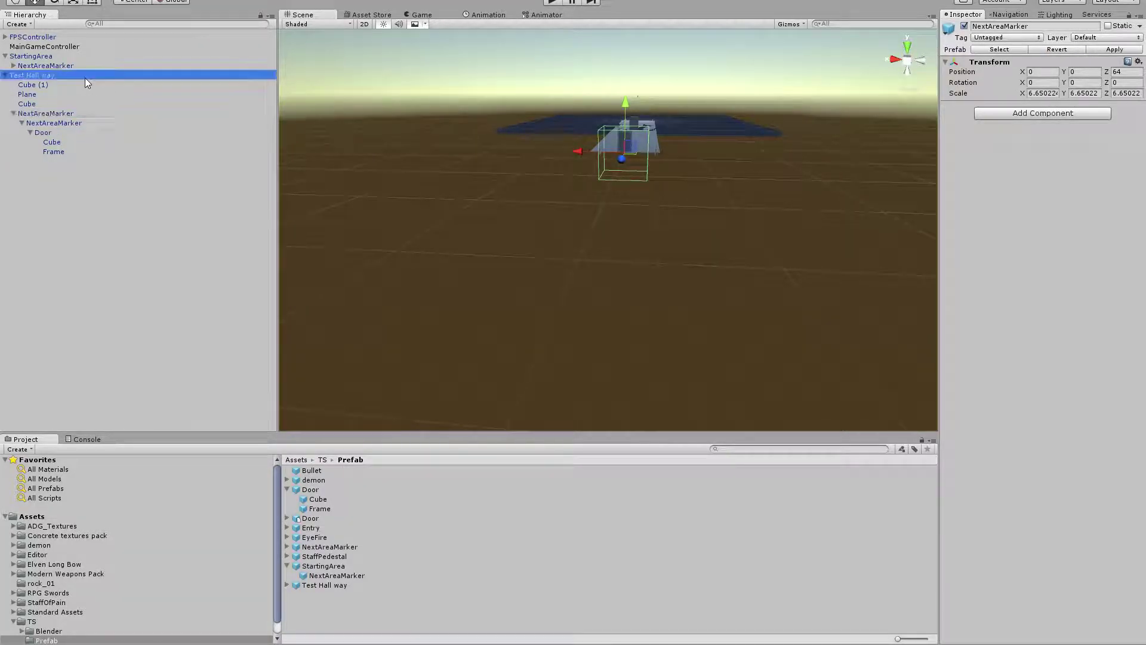
click(1114, 49)
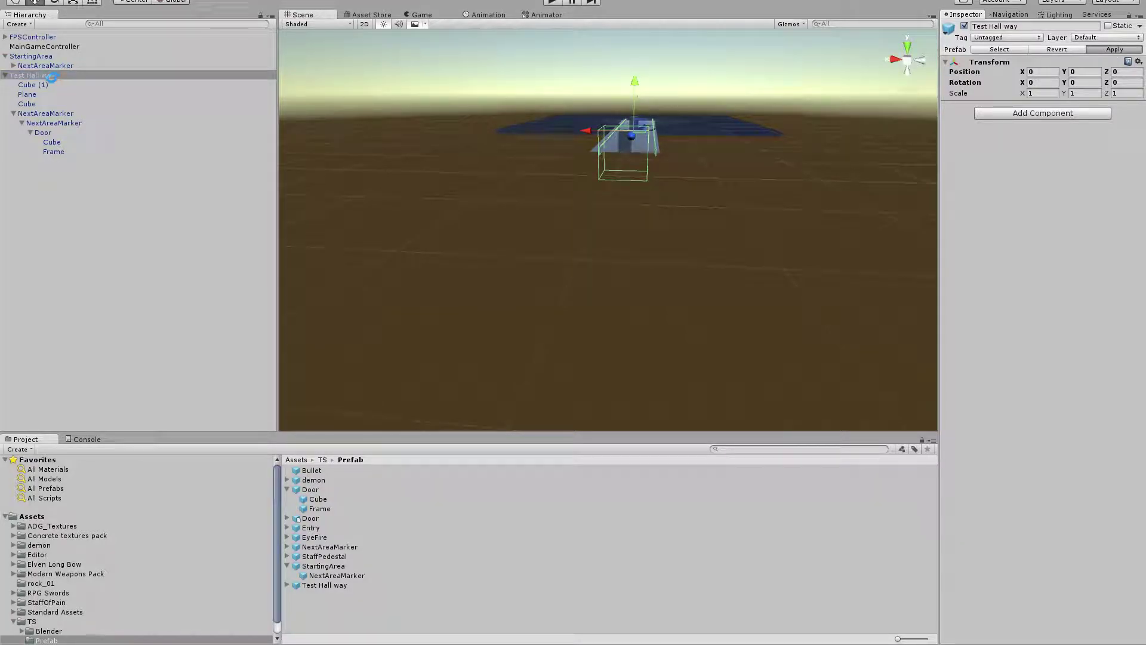
Add a Mesh Collider to the Cube of the Door nested under StartingArea's NextAreaMarker.
click(24, 65)
click(21, 66)
click(18, 66)
click(16, 68)
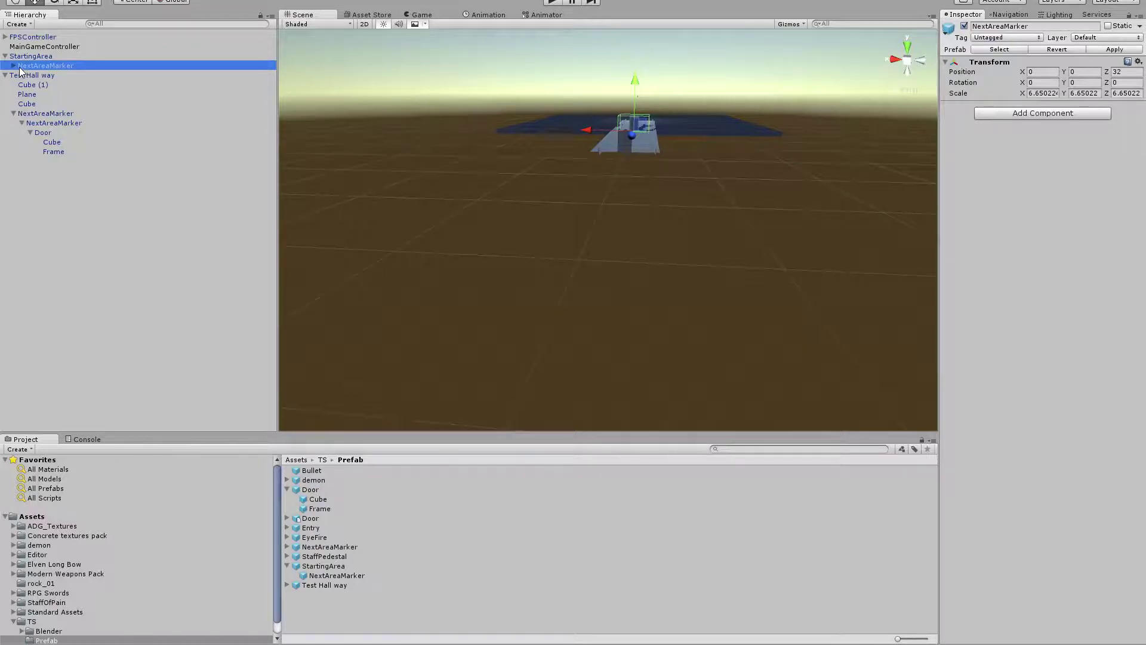
click(13, 65)
click(21, 76)
click(30, 85)
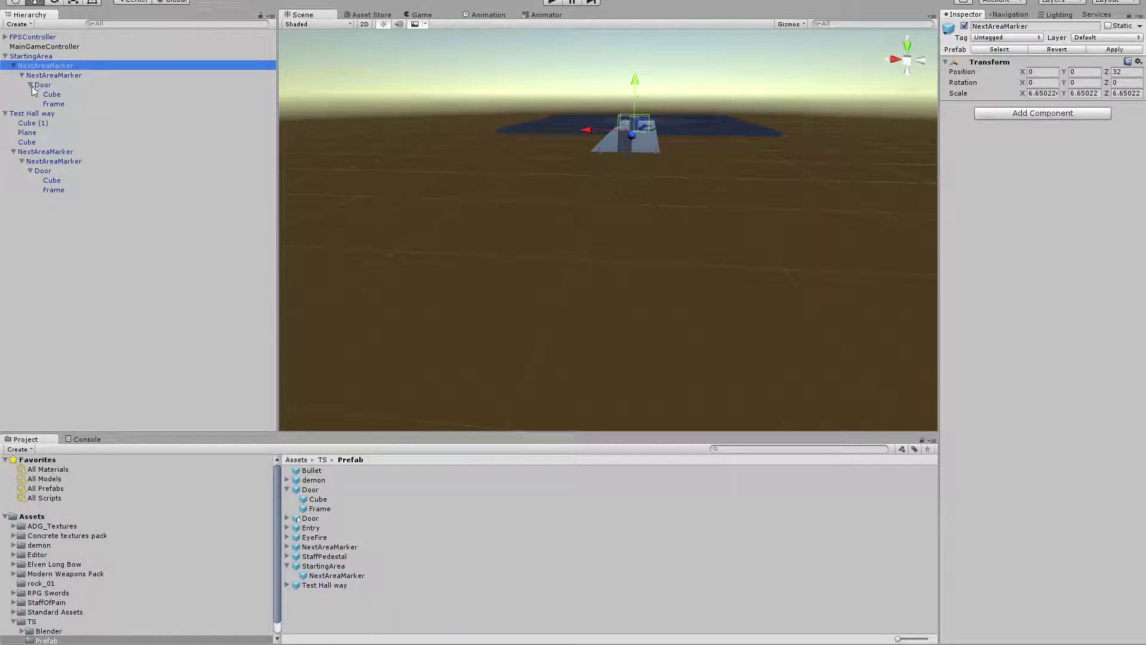
click(48, 95)
click(1017, 249)
click(1016, 249)
click(1016, 249)
key(Escape)
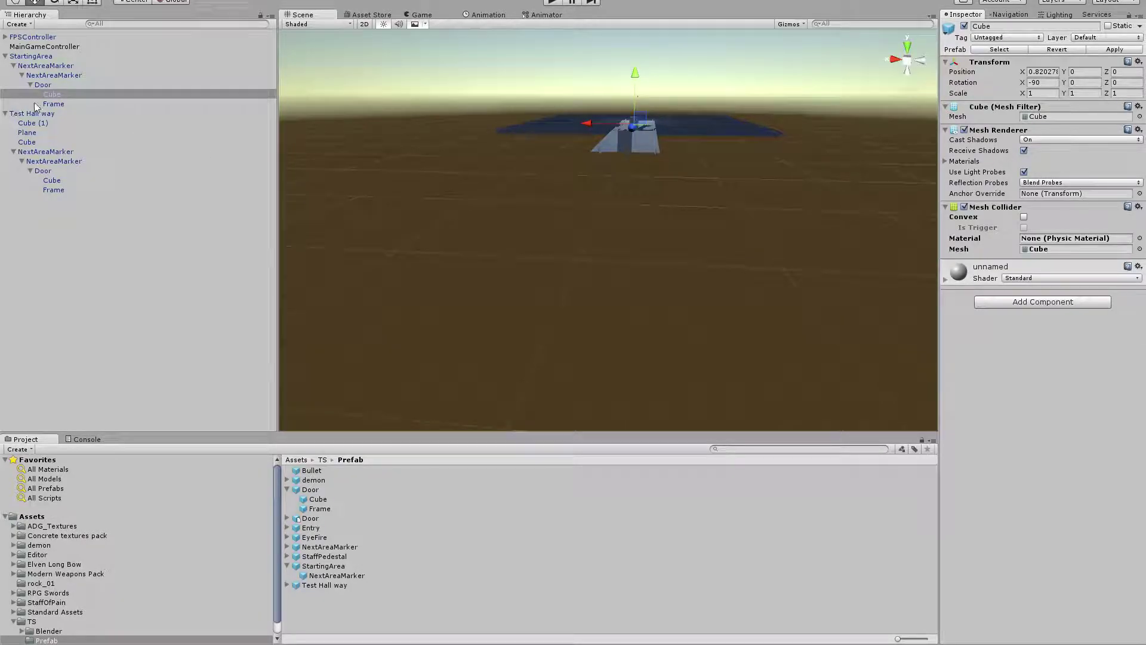
Add a Mesh Collider to the Frame of the StartingArea door.
click(53, 104)
click(1059, 248)
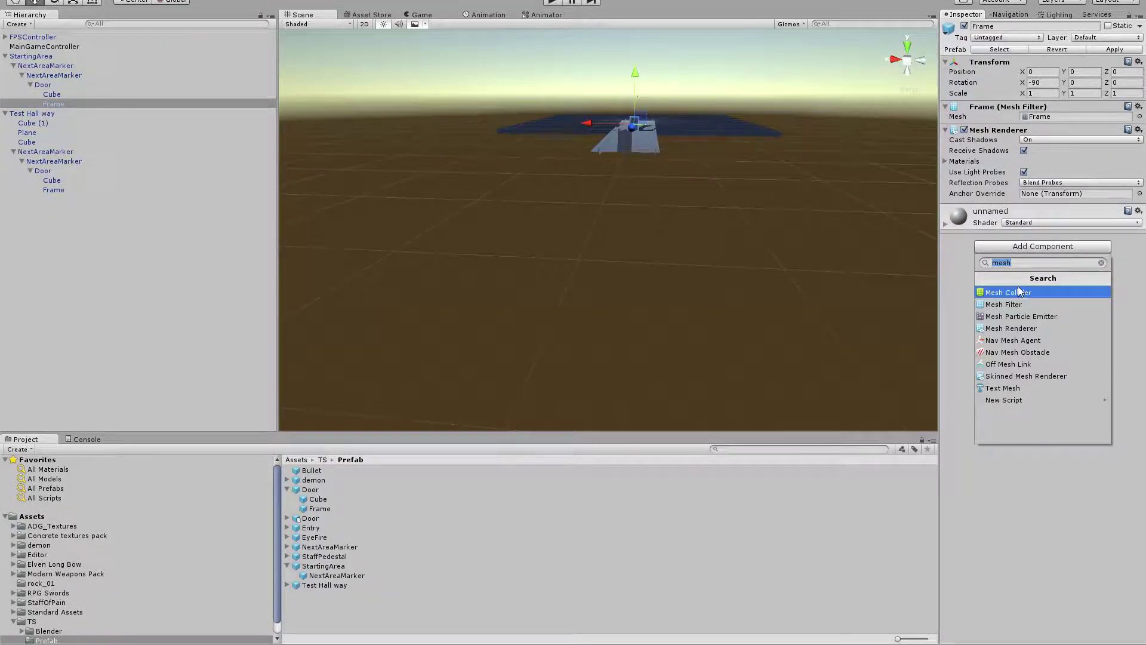
click(1020, 290)
Delete StartingArea and Test Hall way from the scene.
click(62, 54)
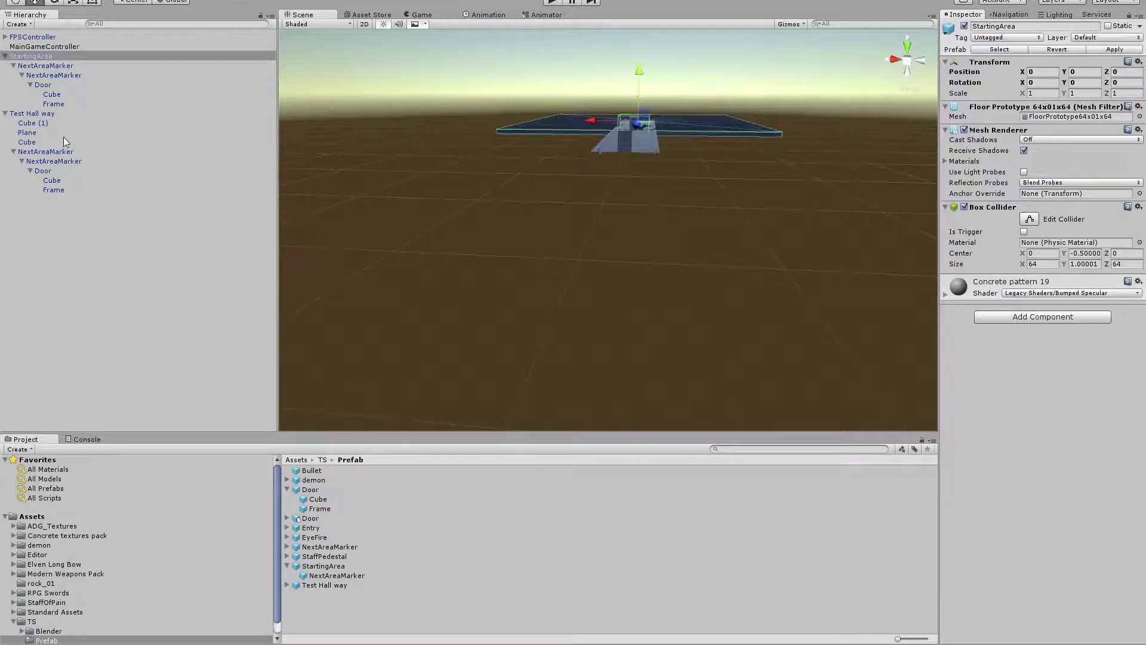
shift+click(53, 113)
key(Delete)
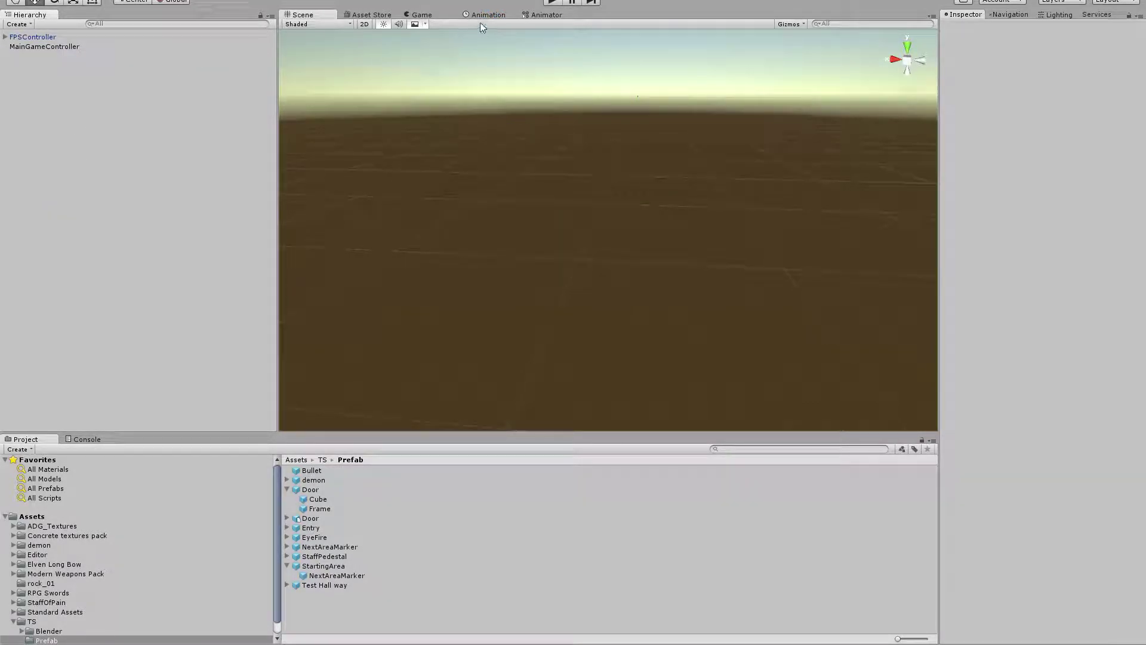
Run the game and walk through the starting area's door and down the first hallway to test the door colliders.
click(550, 2)
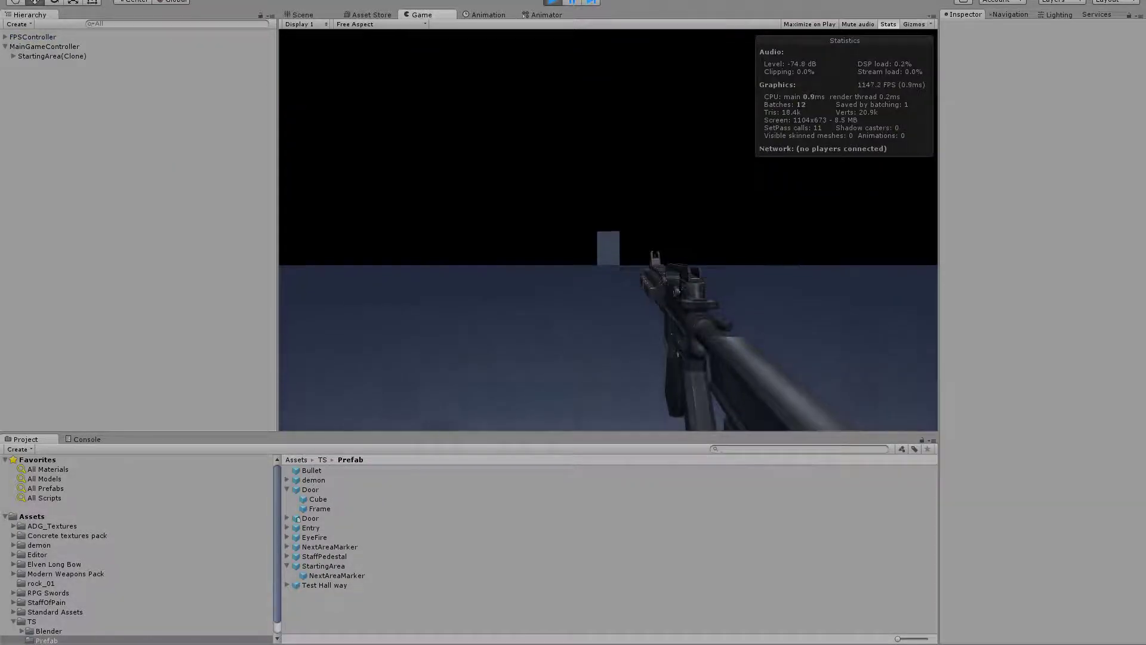
key(w)
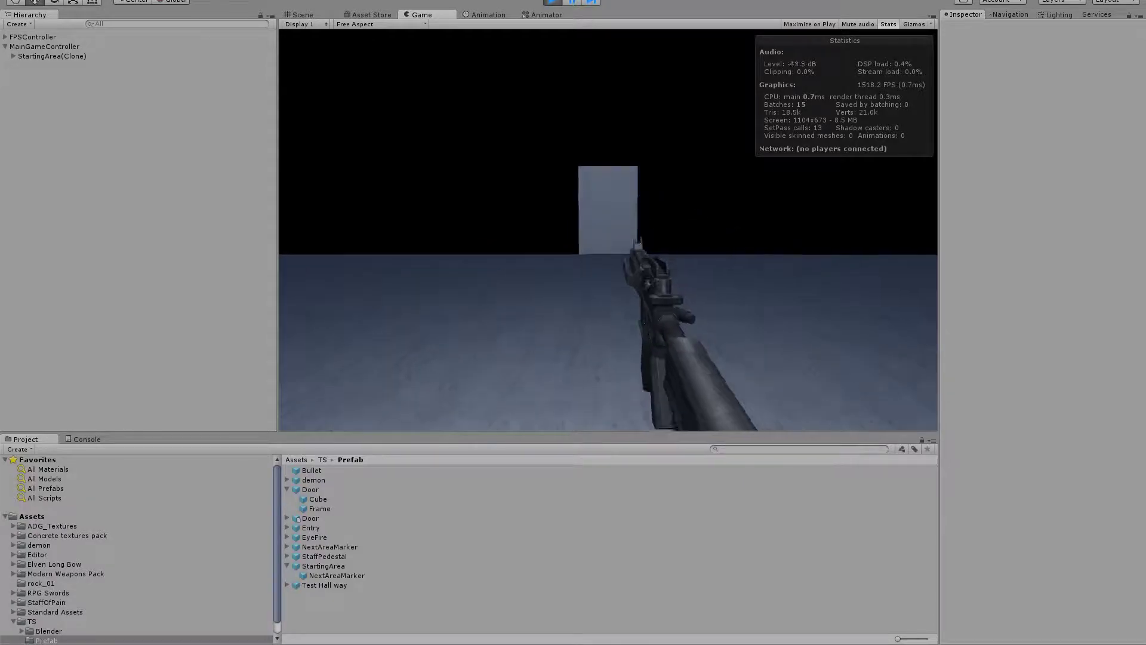
key(w)
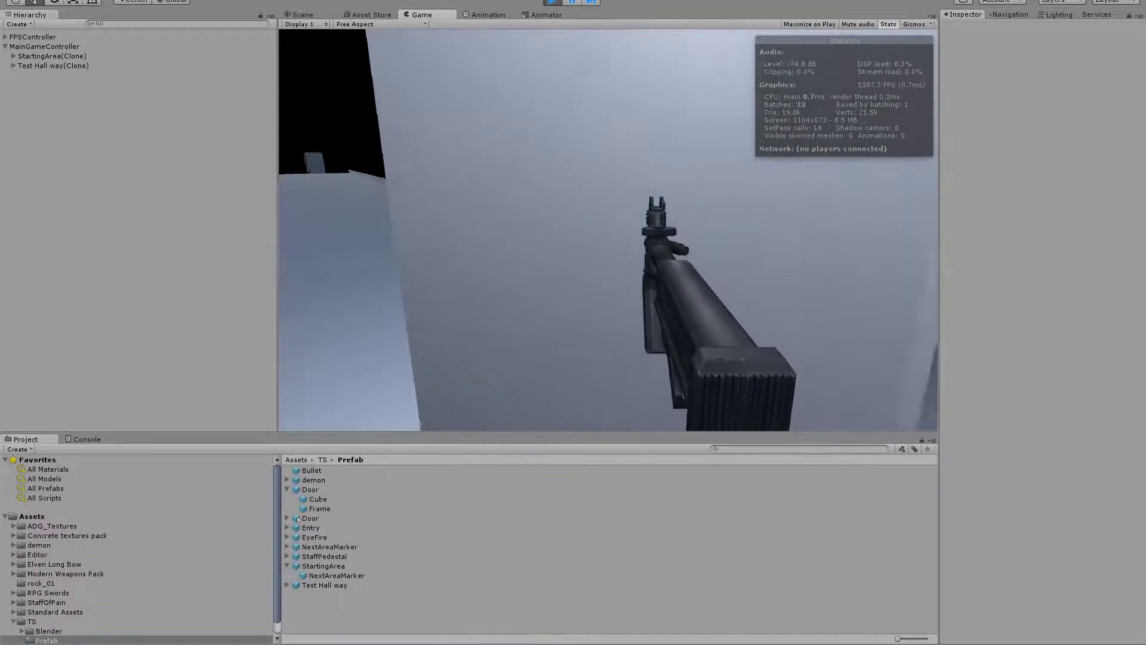
key(w)
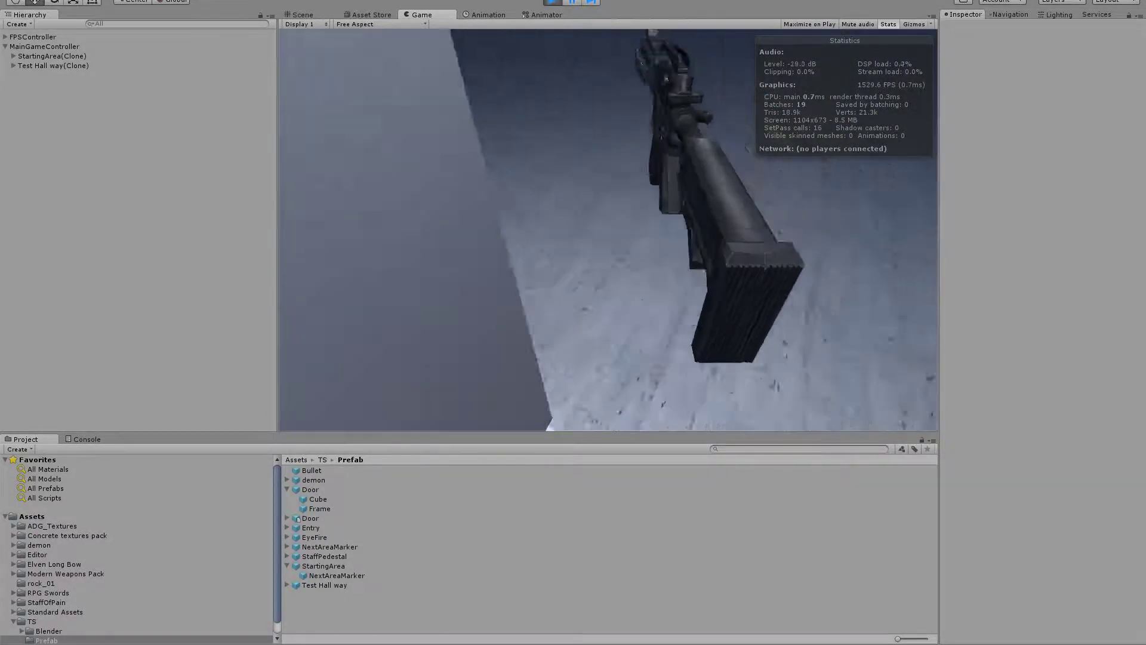
key(w)
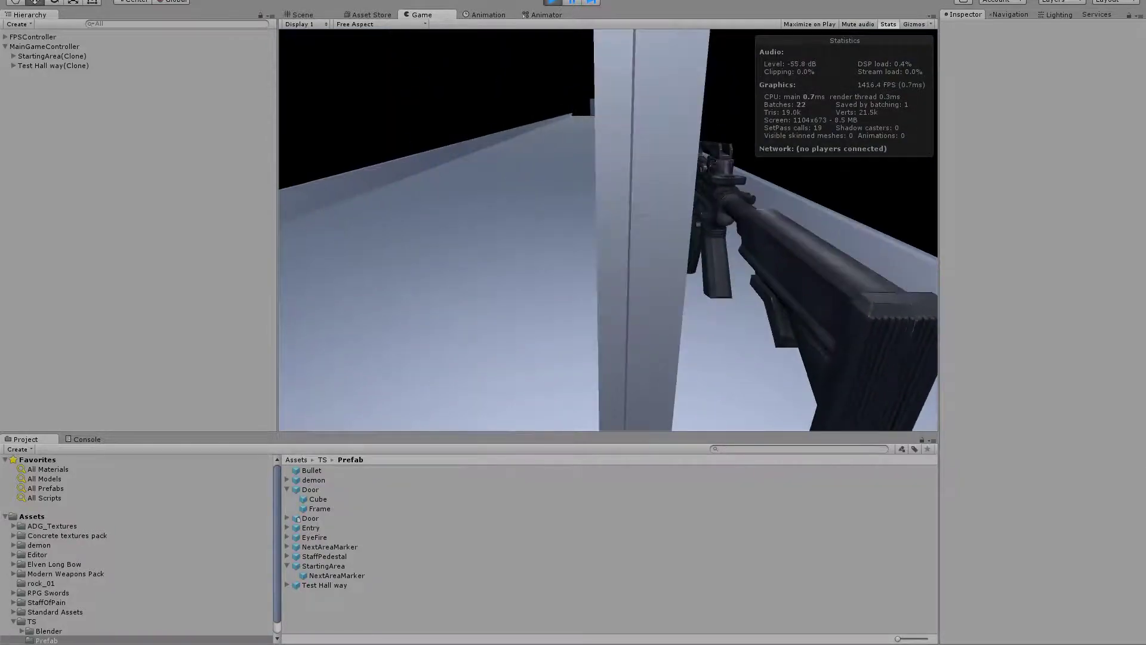
key(w)
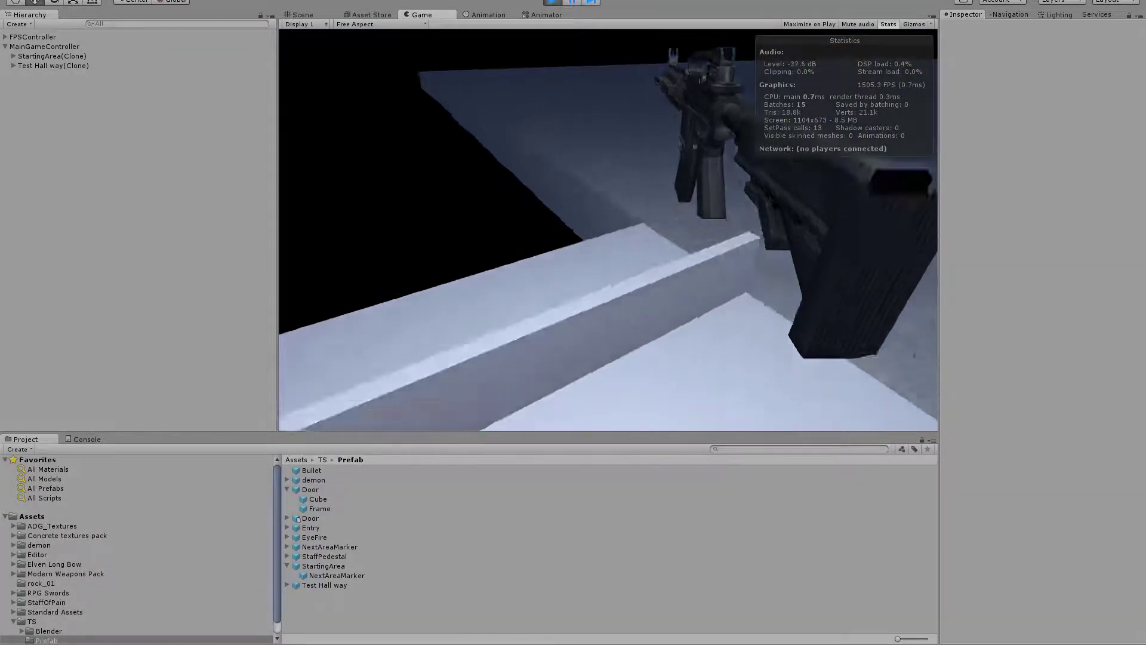
key(w)
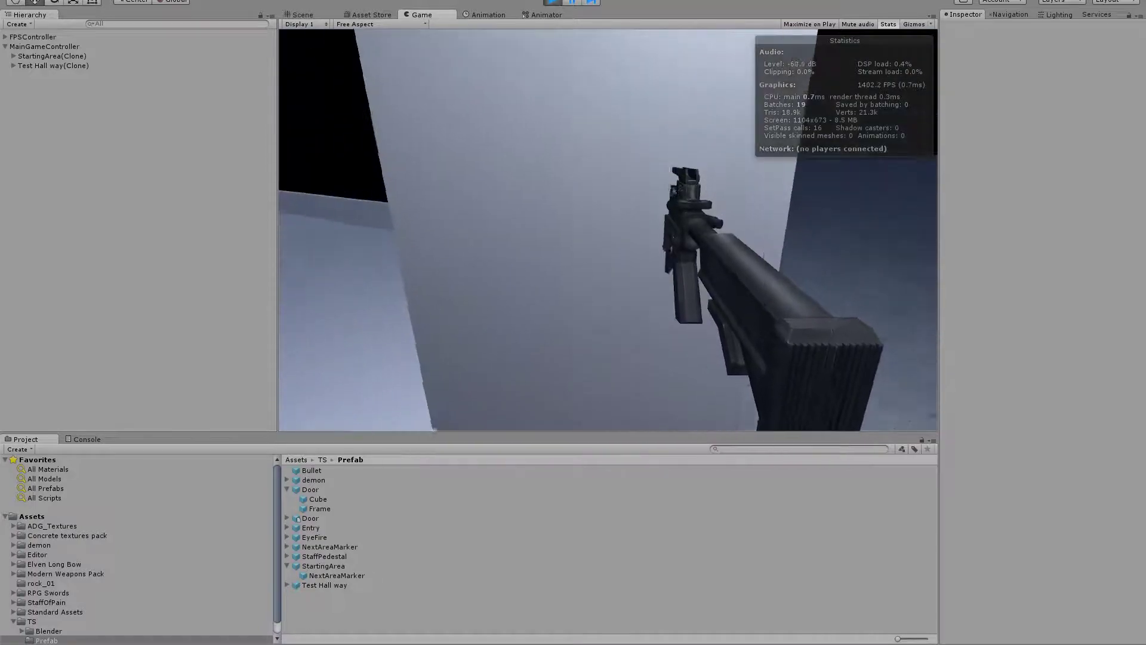
key(w)
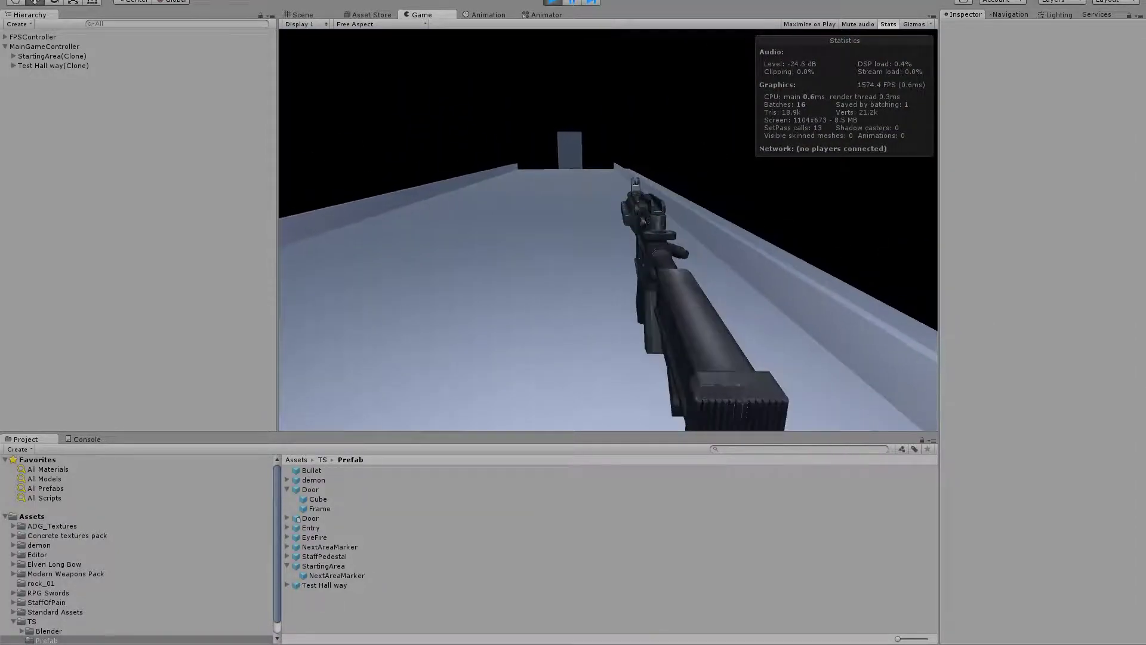
key(w)
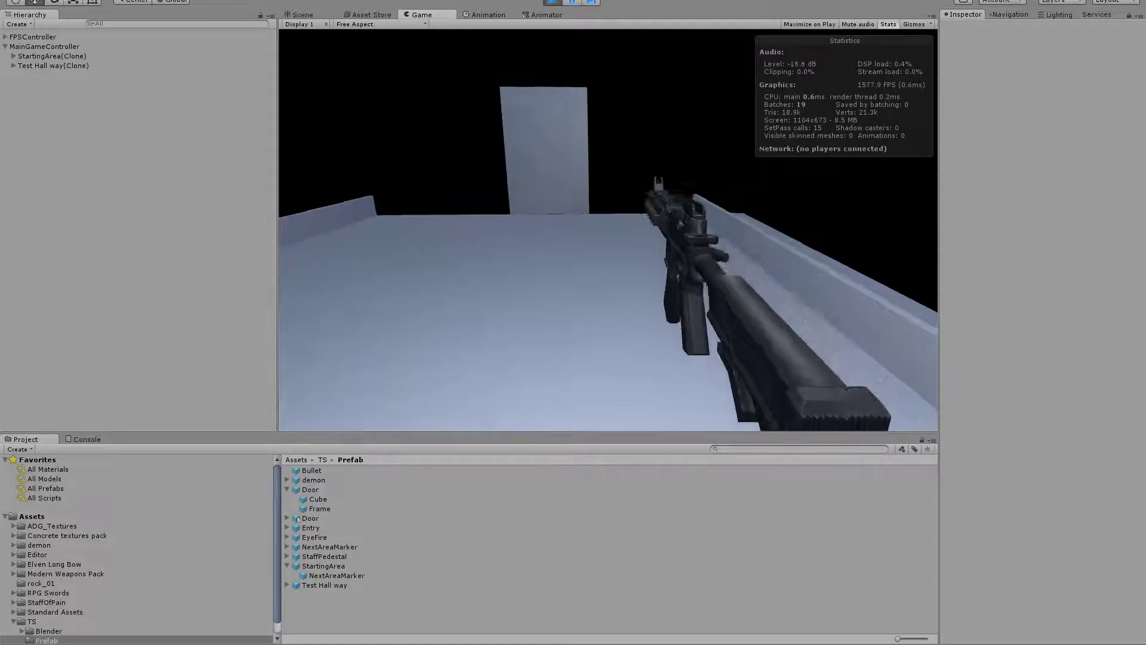
key(w)
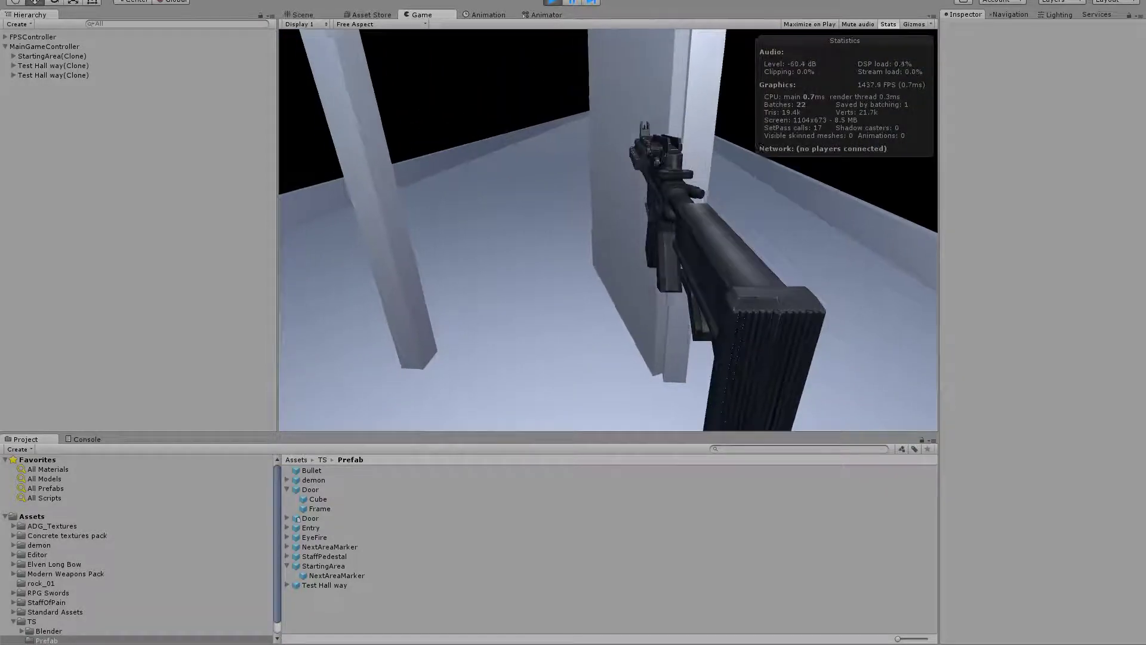
Fire bullets at the door at the end of the first hallway to test its collision with shots.
key(w)
click(609, 230)
click(608, 230)
click(608, 230)
click(608, 230)
key(w)
click(609, 230)
key(w)
key(s)
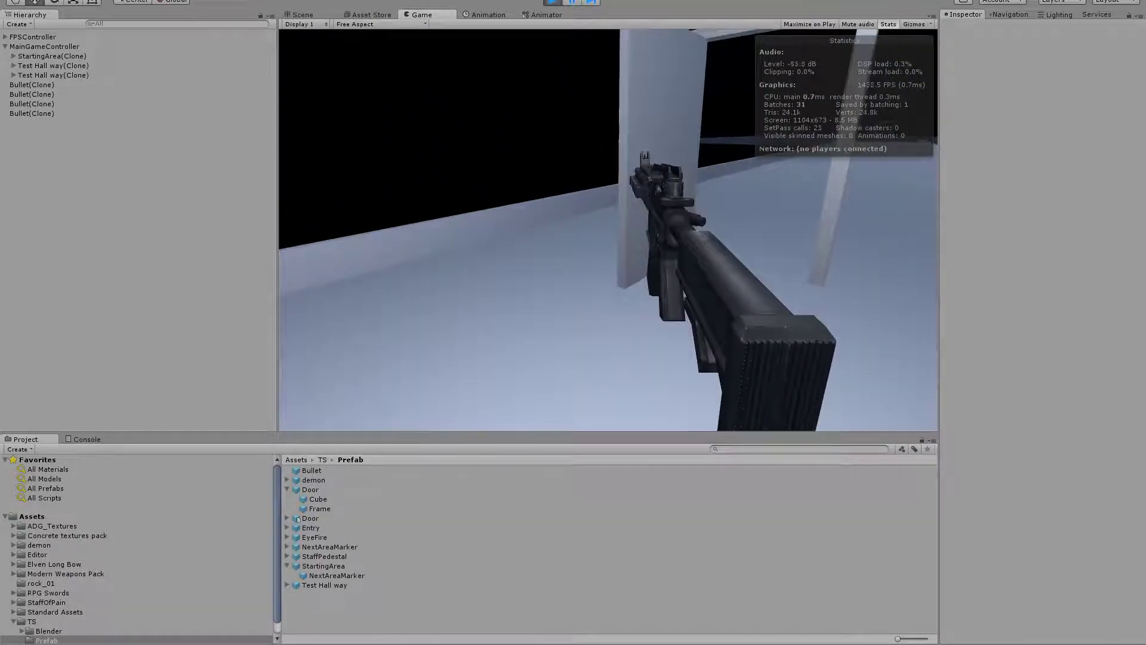
click(608, 229)
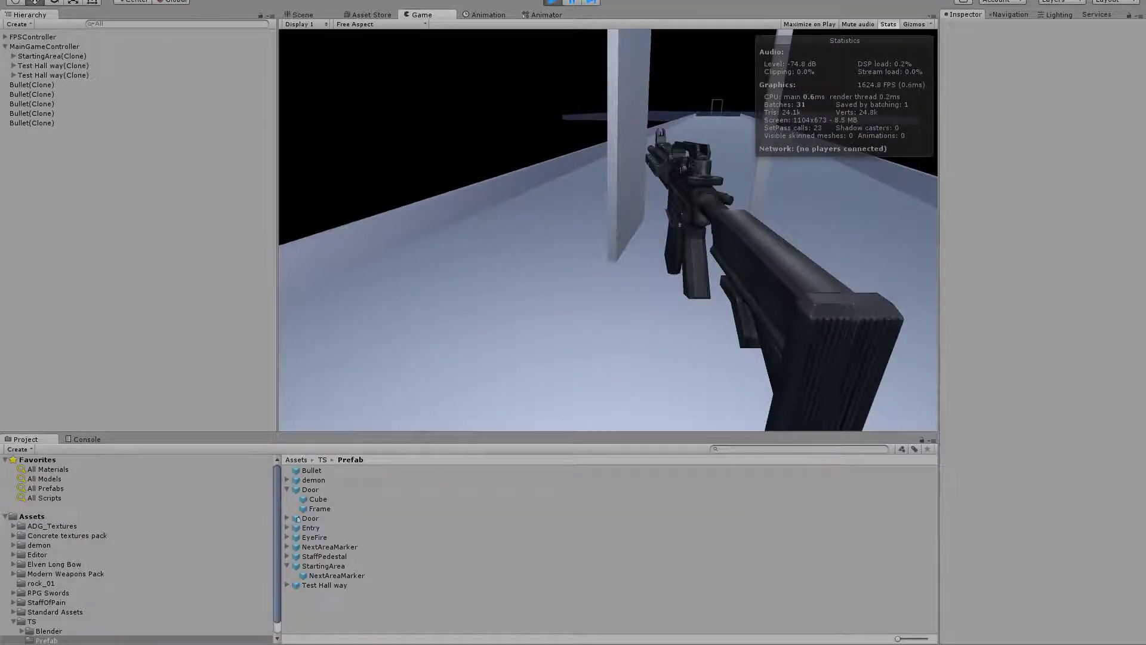
click(608, 230)
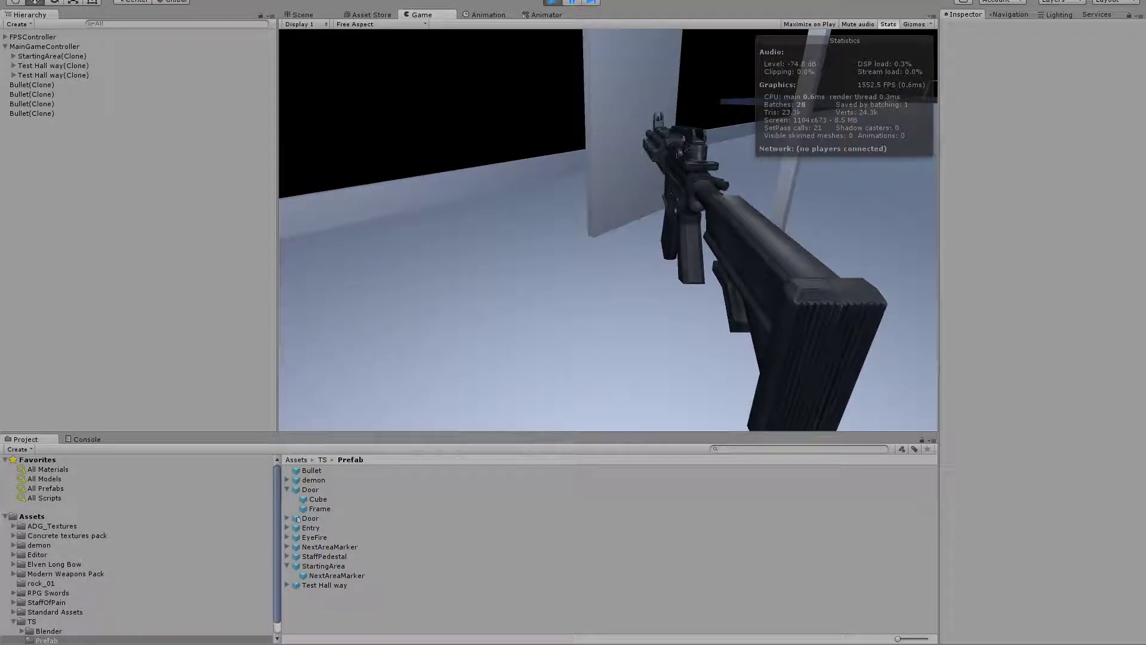
click(608, 230)
click(609, 229)
click(608, 230)
Walk on through the following doors to test that each one spawns another hallway.
key(w)
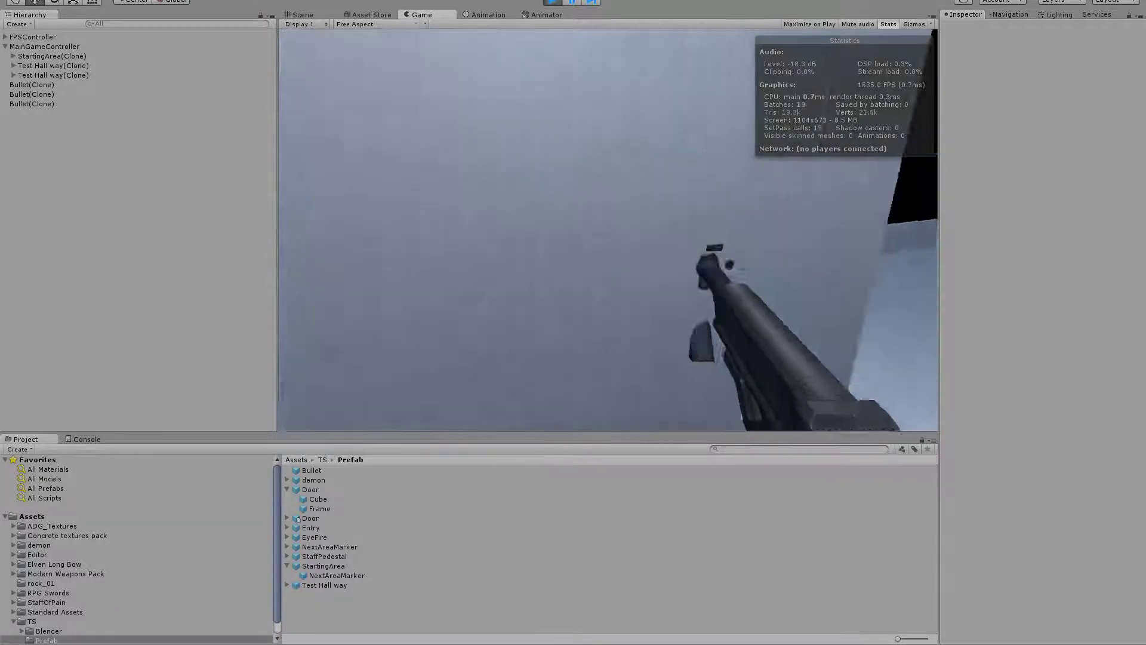
key(w)
key(w)
key(w)
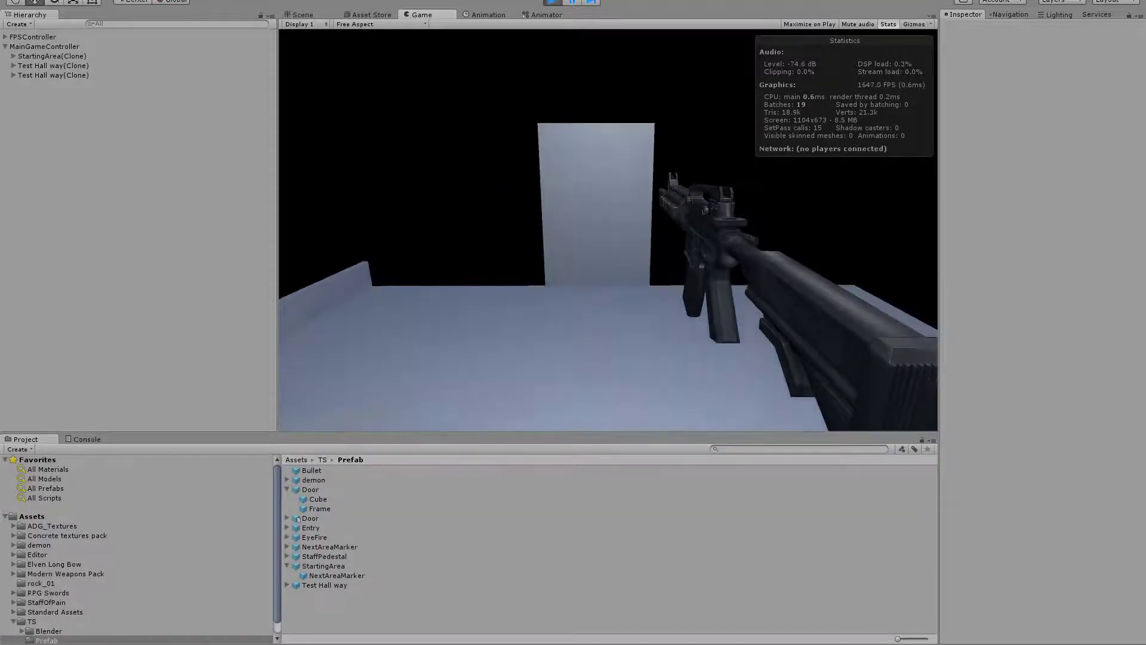
key(w)
key(w)
key(w)
key(w)
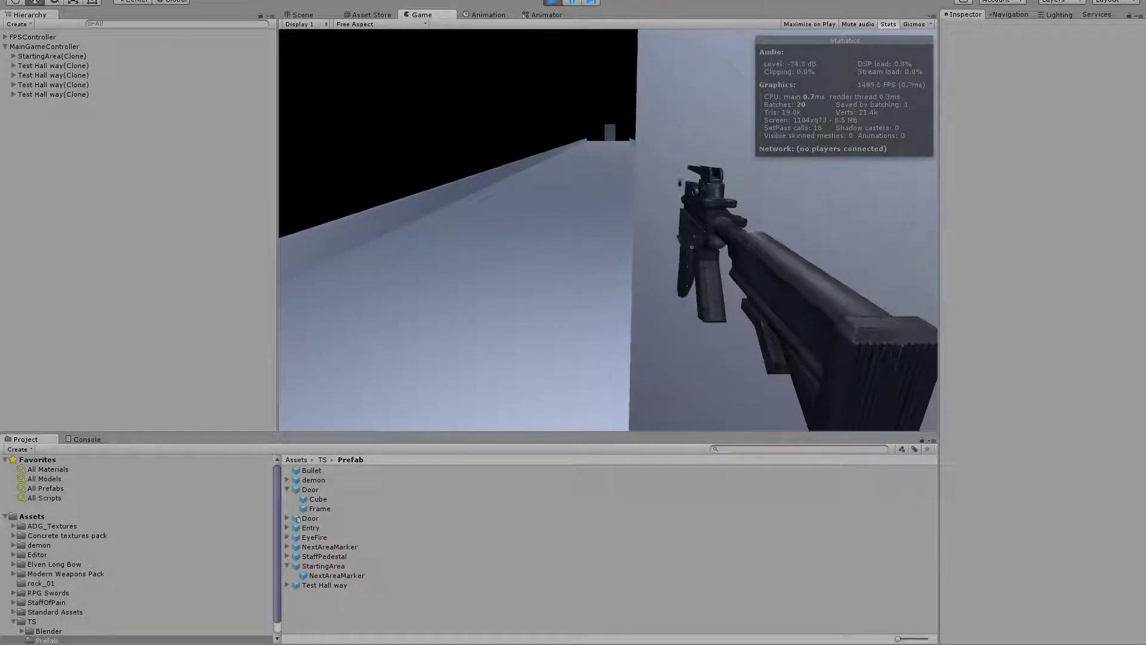
key(w)
key(w)
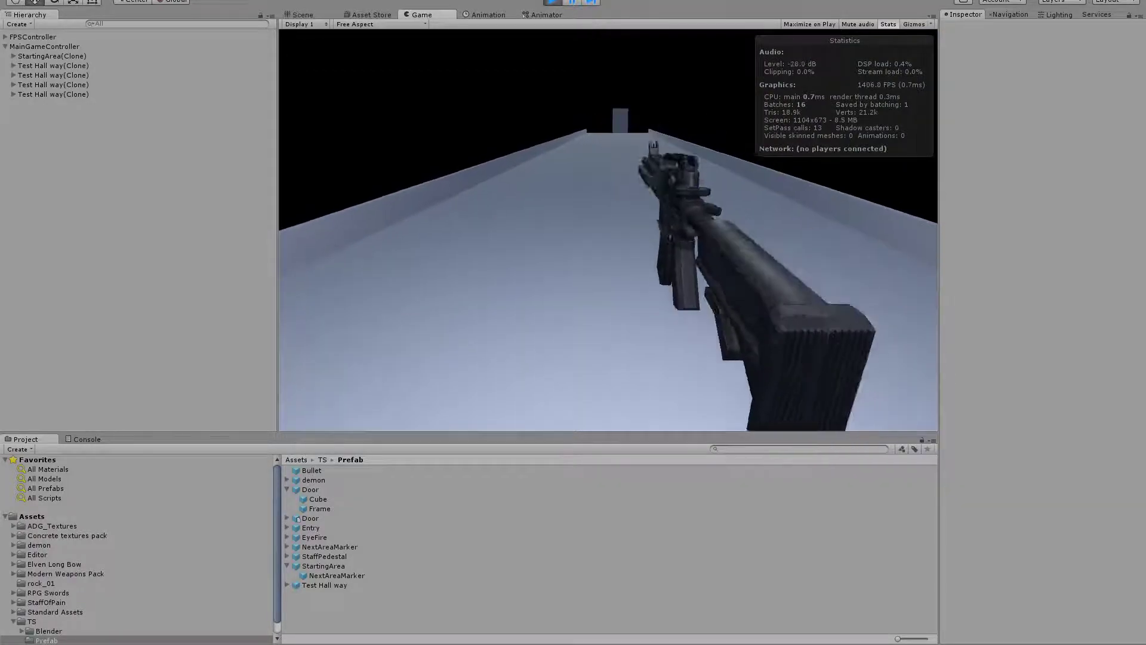
Fire several shots down the current hallway and walk through its far door to check the next area spawn.
key(w)
click(608, 230)
click(608, 230)
click(608, 230)
key(w)
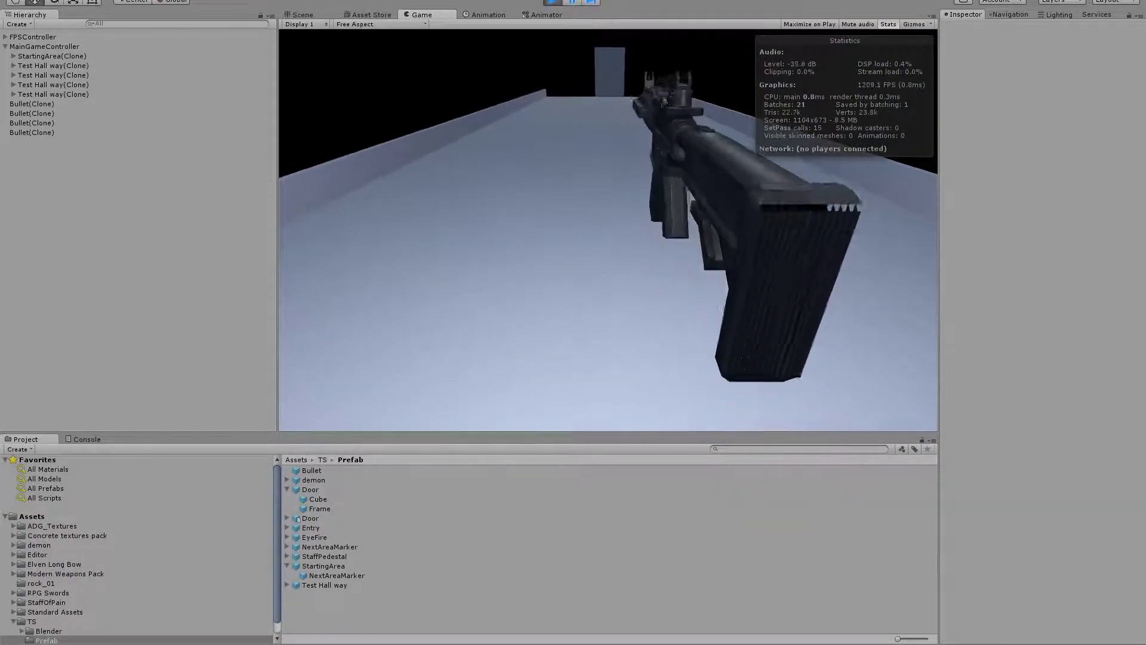
key(w)
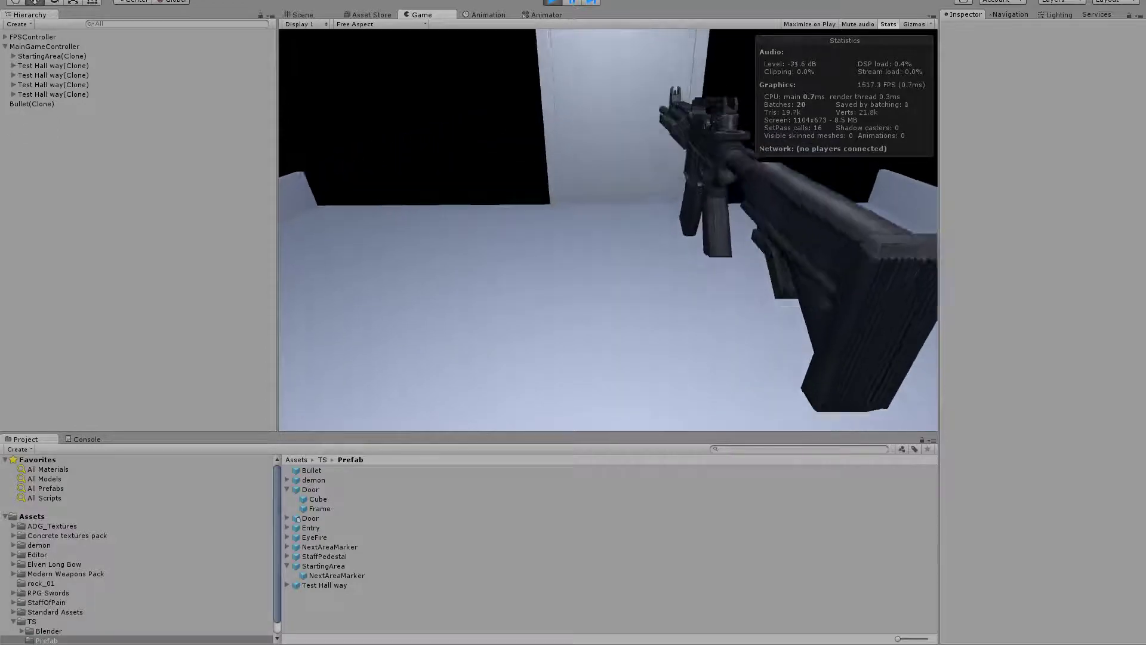
key(w)
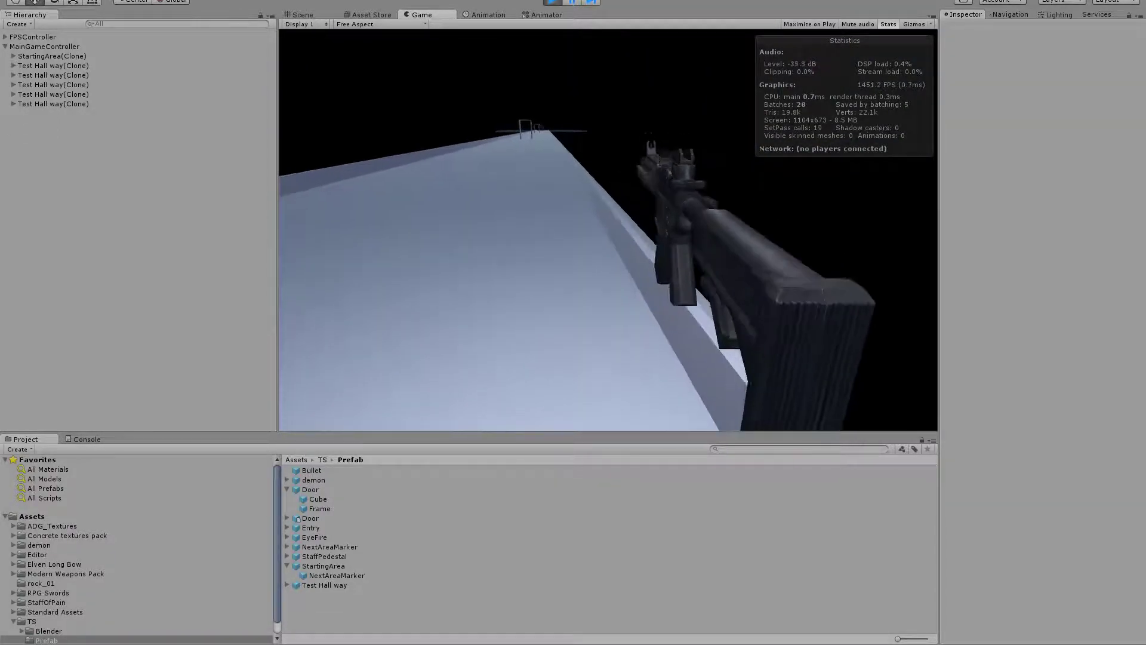
Fire several shots down the current hallway while walking along it to its far door.
key(w)
click(607, 230)
click(608, 230)
click(608, 230)
click(607, 230)
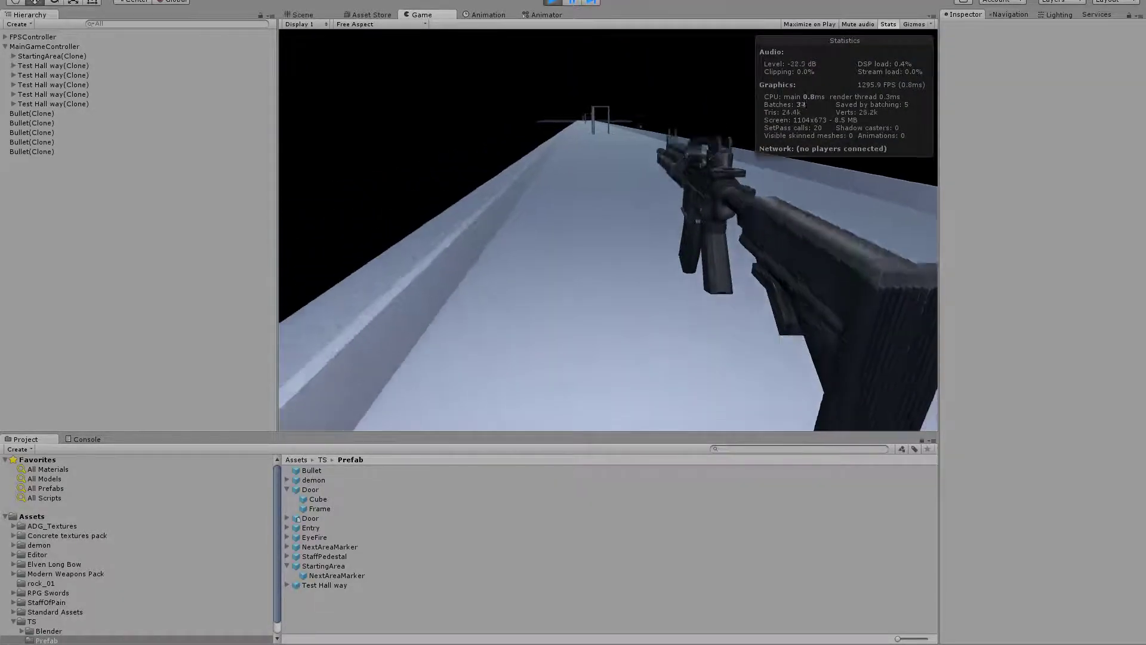
key(w)
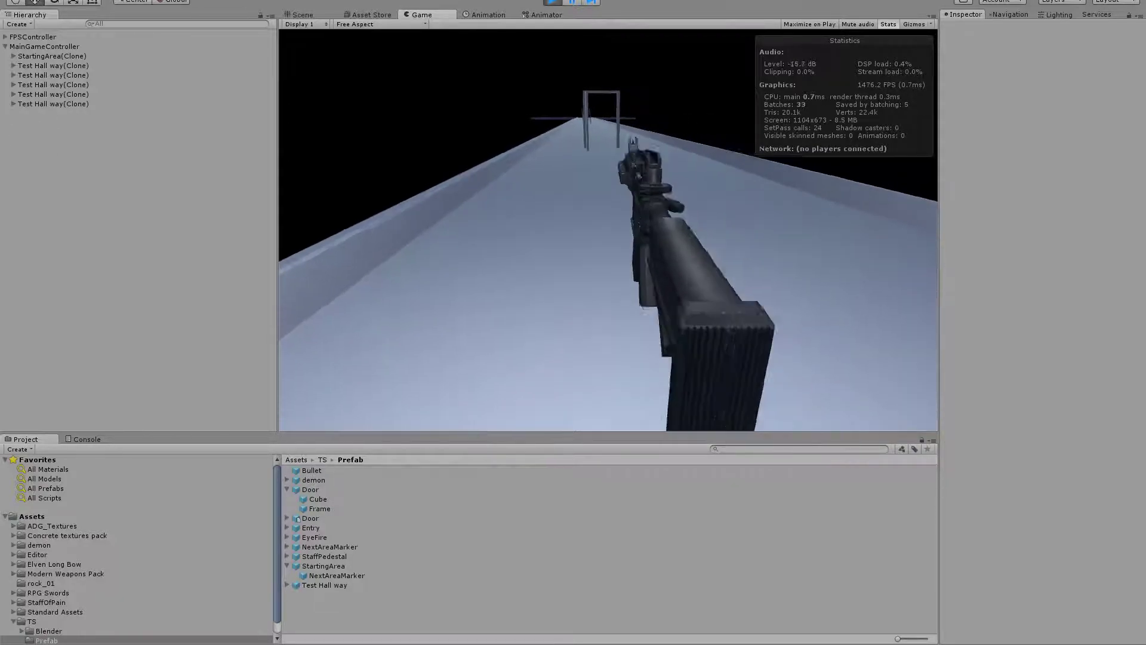
key(w)
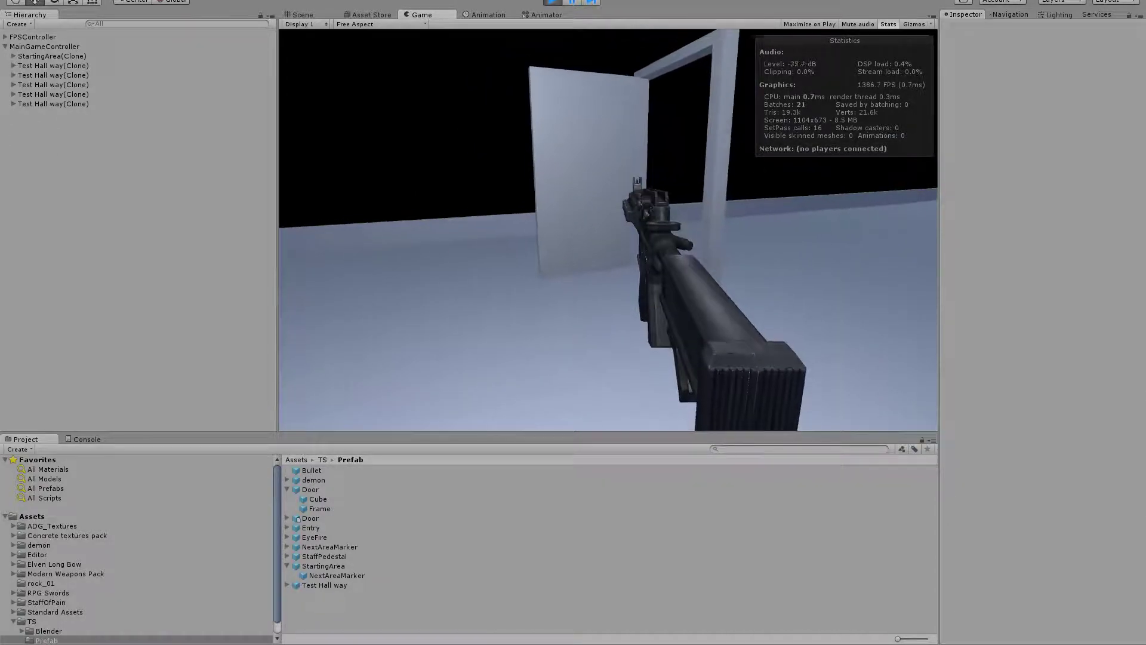
Fire several shots at the opened door to test whether its collider stops the bullets.
click(608, 230)
click(608, 230)
click(607, 230)
click(608, 230)
click(607, 230)
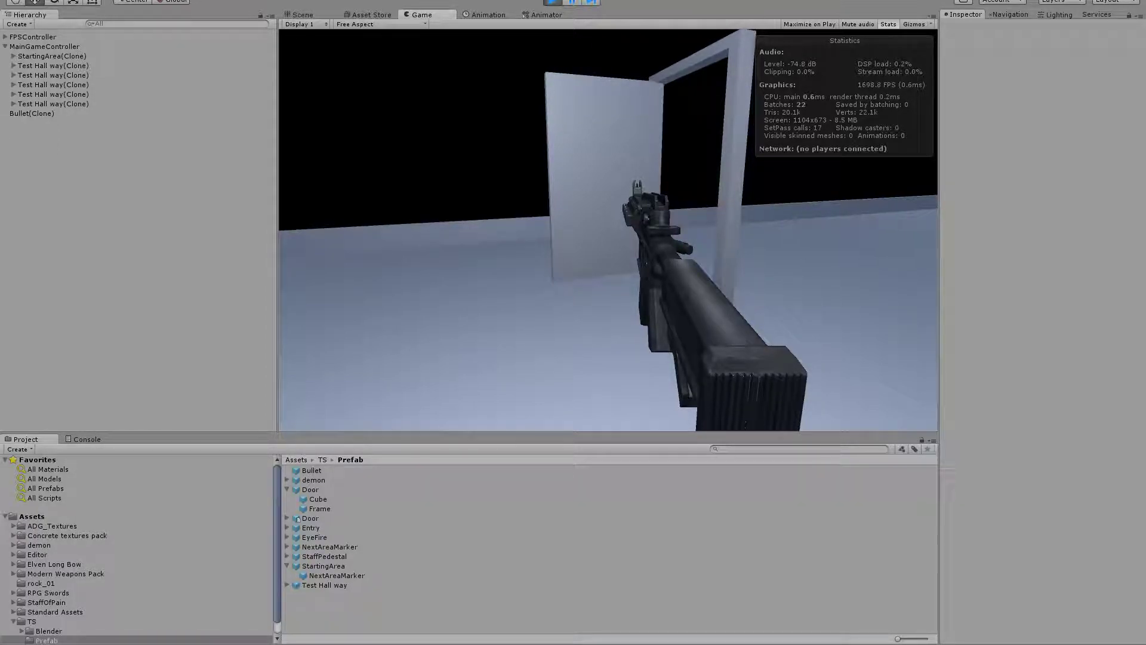
Walk on along the following hallways to check that areas keep spawning, and end the play test.
key(w)
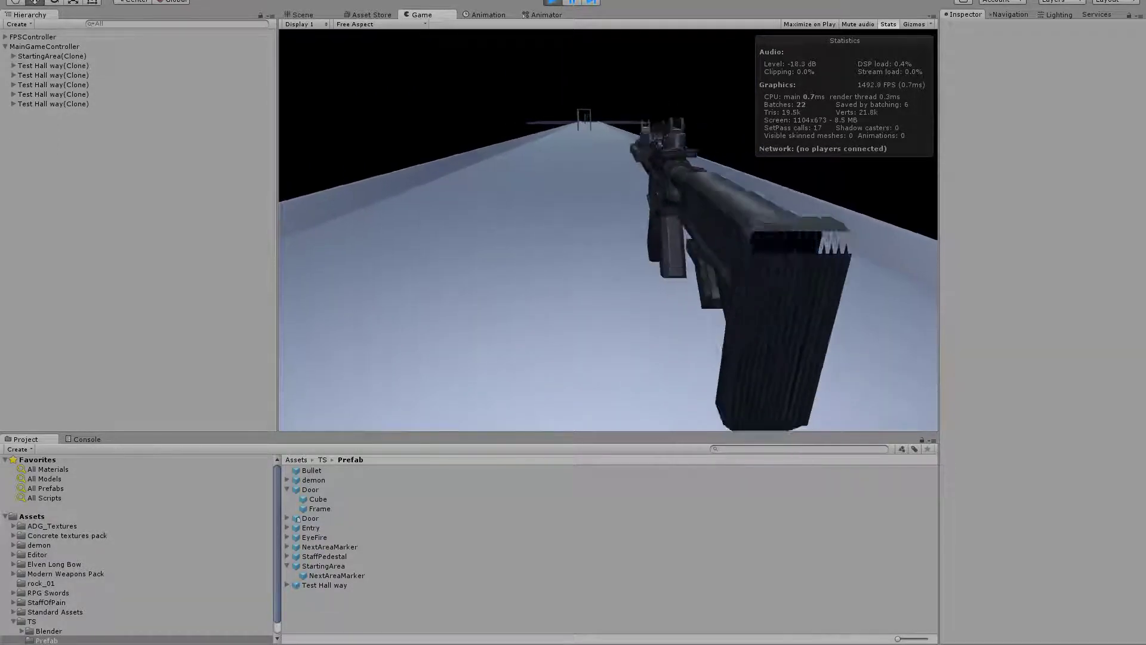
key(w)
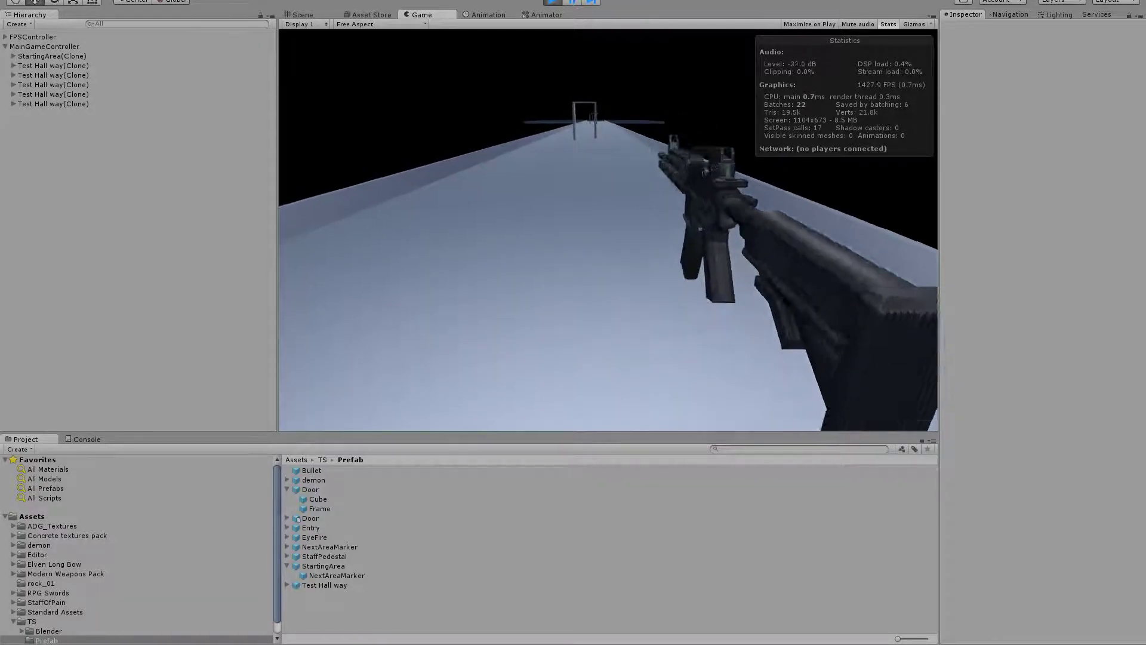
key(w)
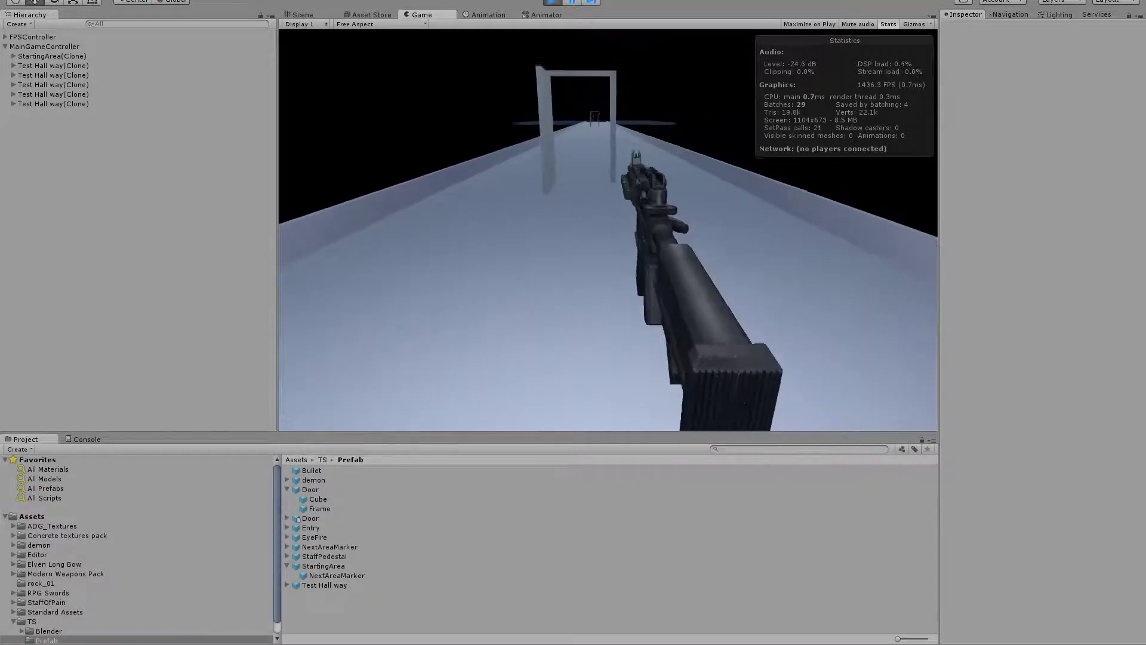
key(w)
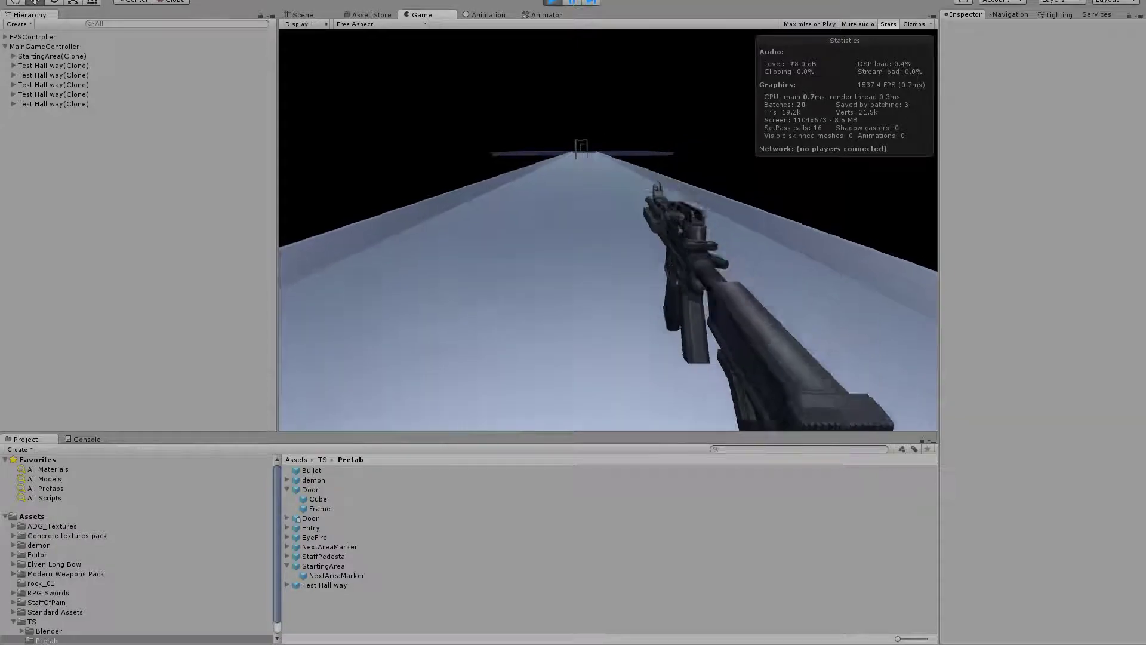
key(w)
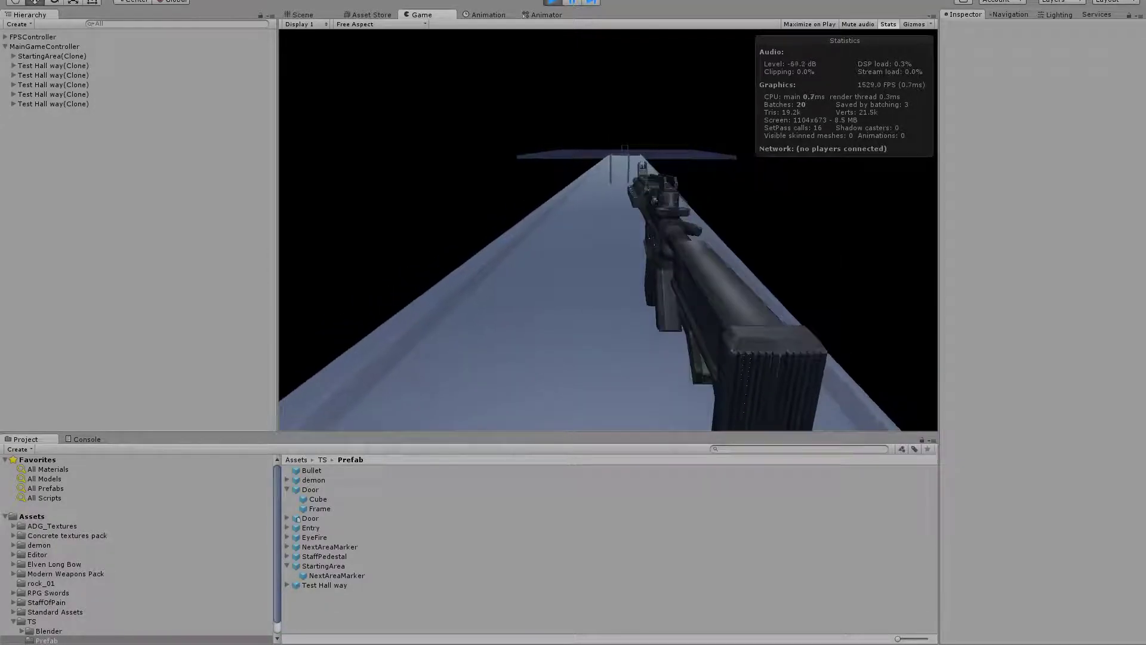
key(w)
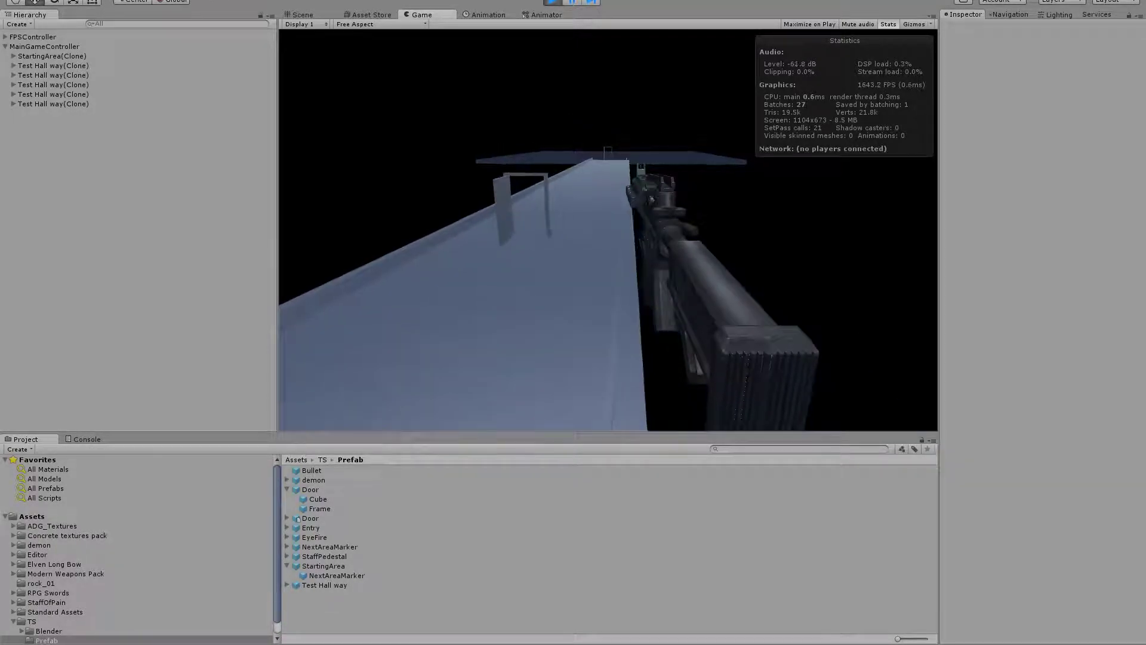
key(w)
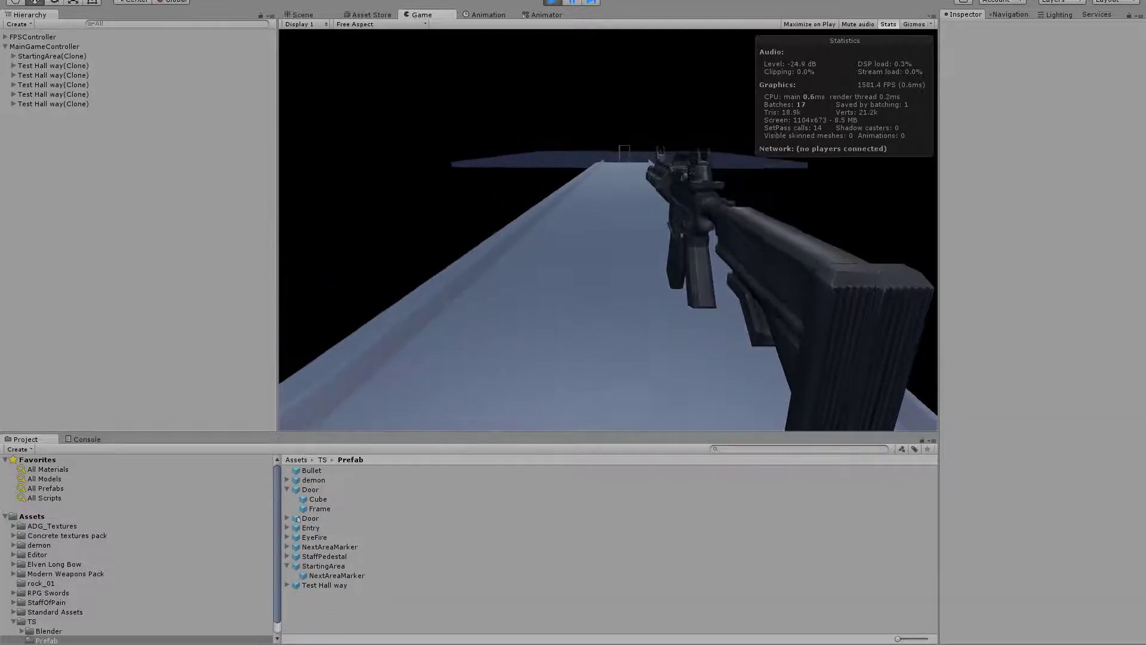
key(w)
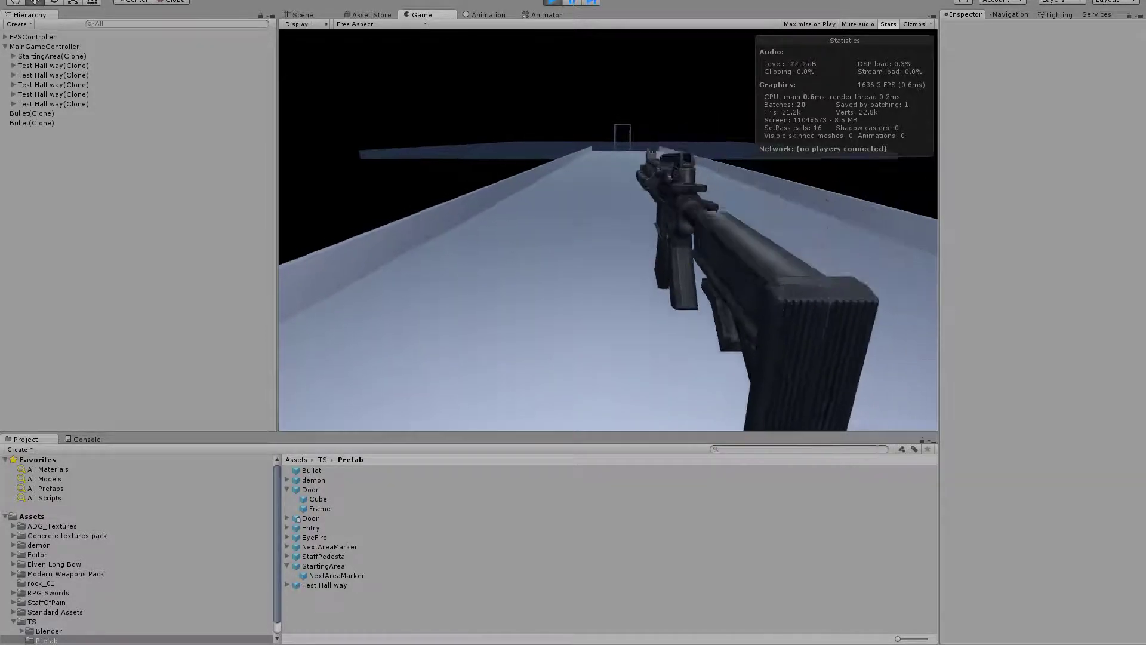
click(608, 230)
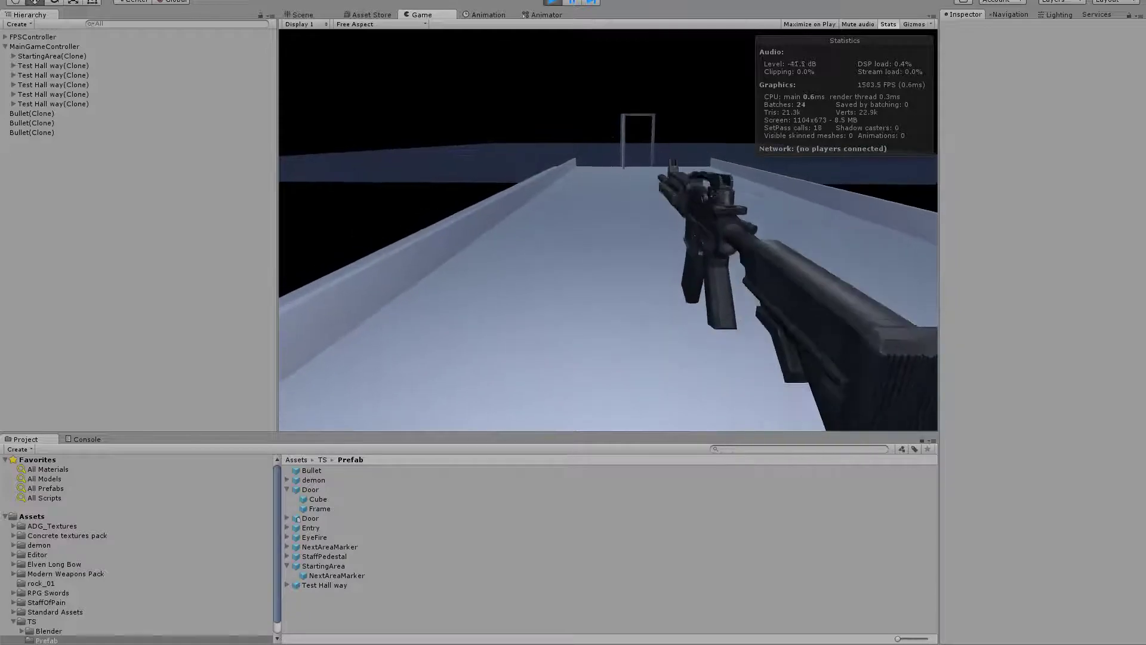
key(ctrl+p)
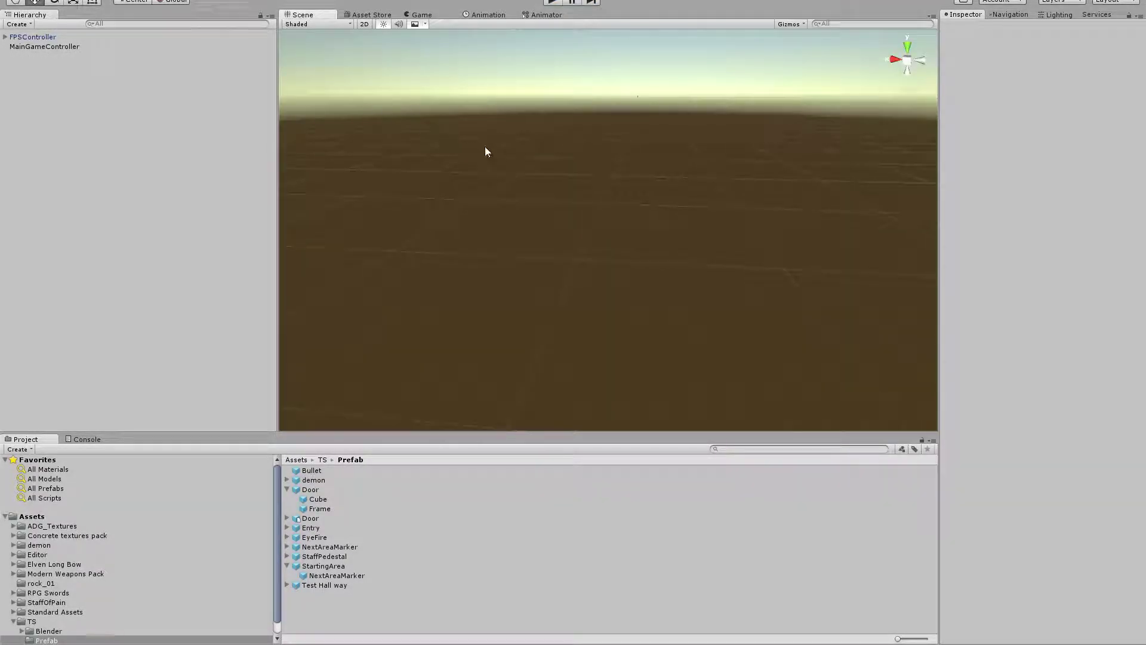
Place the Test Hall way prefab in the scene and locate the Door nested under its NextAreaMarker.
click(321, 567)
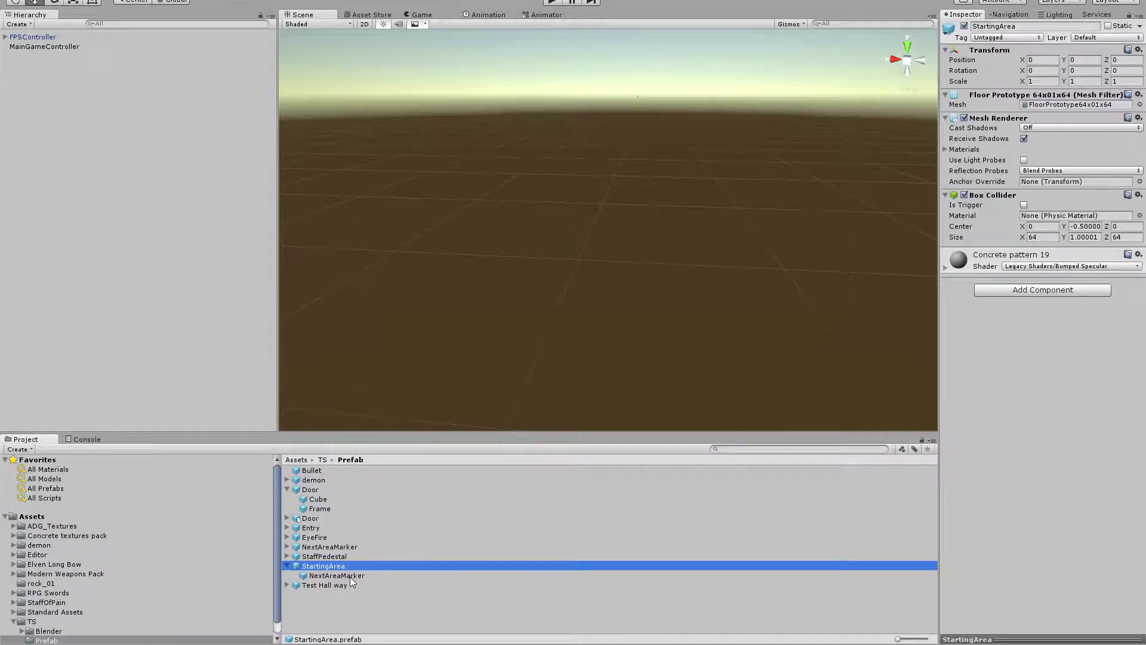
drag(341, 588, 157, 231)
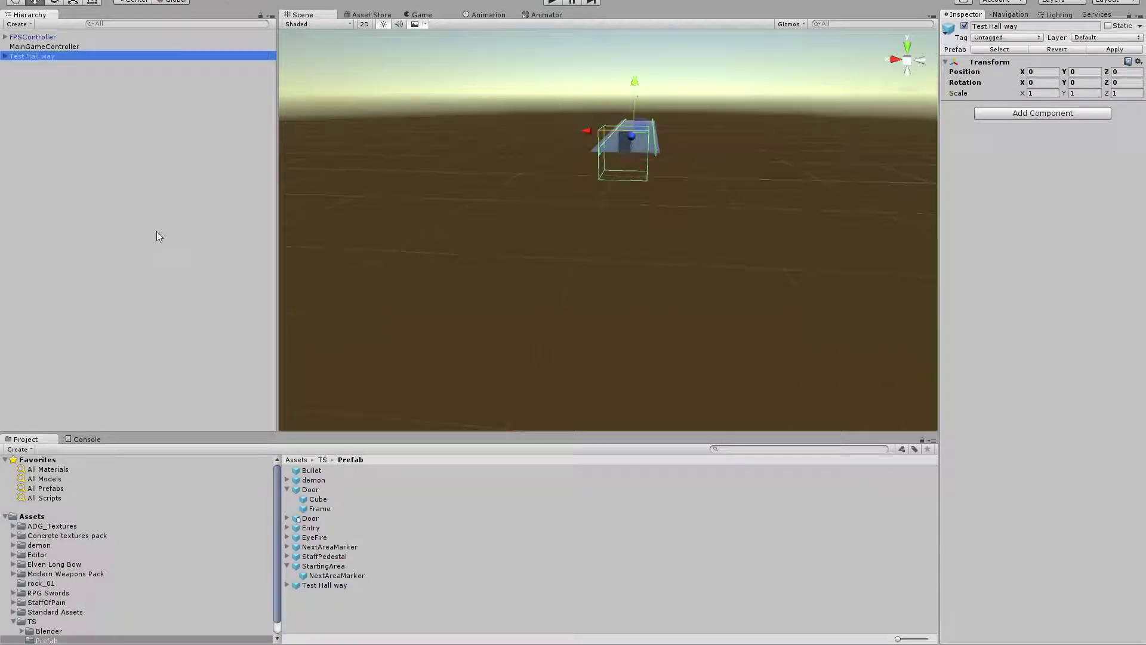
click(5, 56)
click(13, 94)
click(22, 105)
click(35, 112)
double_click(34, 113)
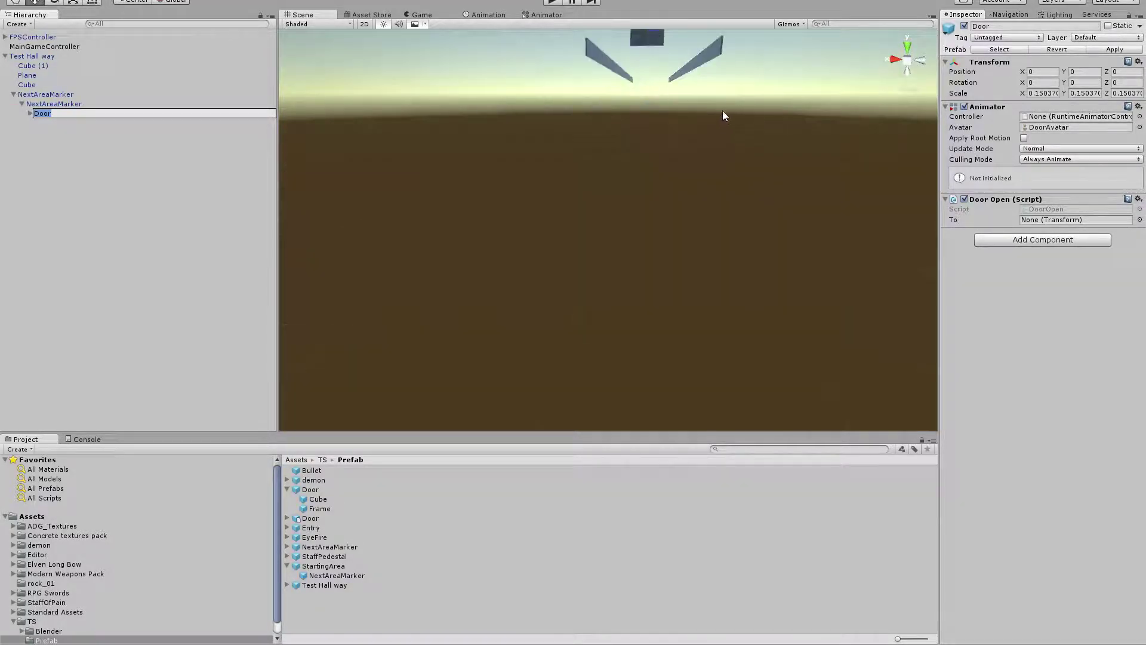
Raise both side walls of Test Hall way, Cube and Cube (1), to a Y scale of 2.84 and Y position of 1.24.
alt+drag(751, 71, 420, 144)
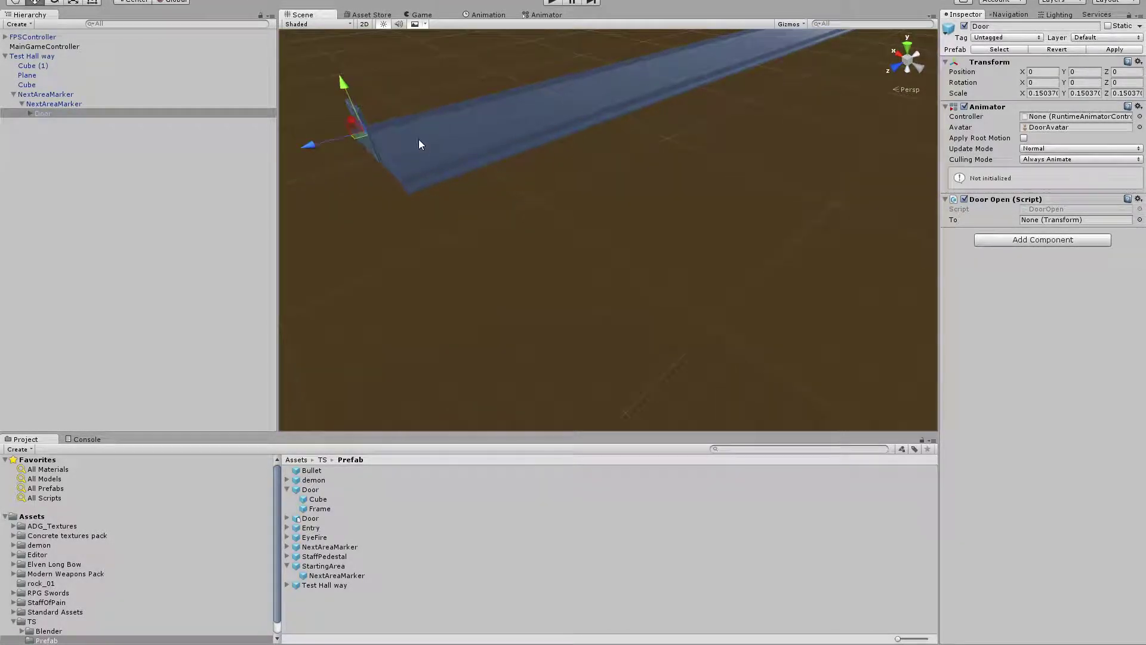
click(438, 170)
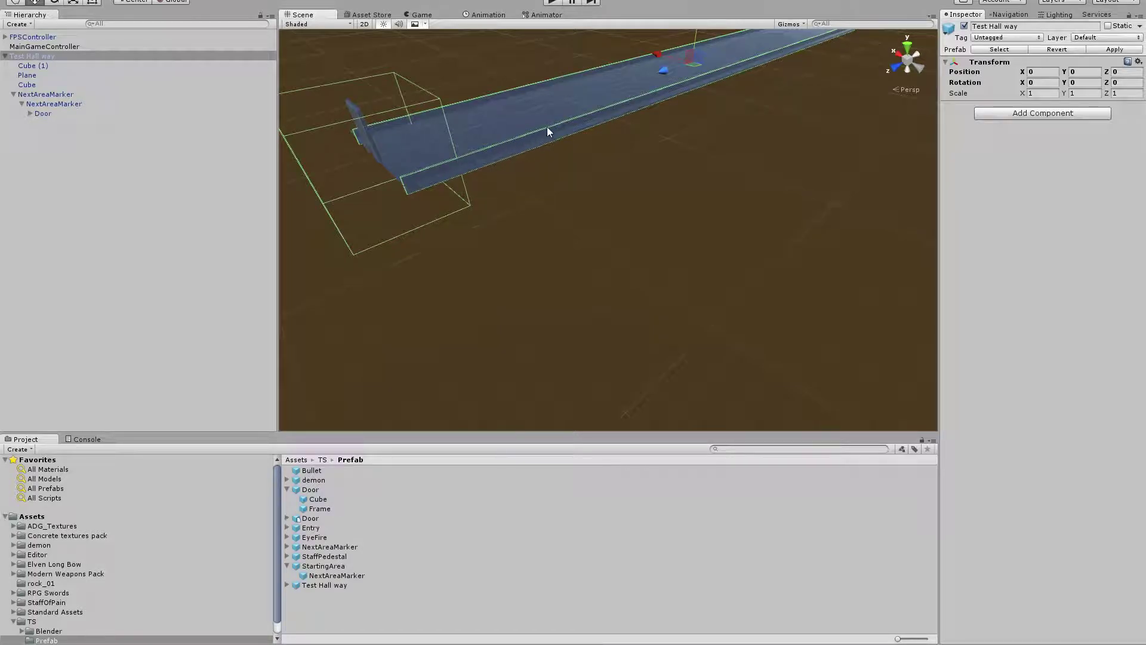
click(41, 66)
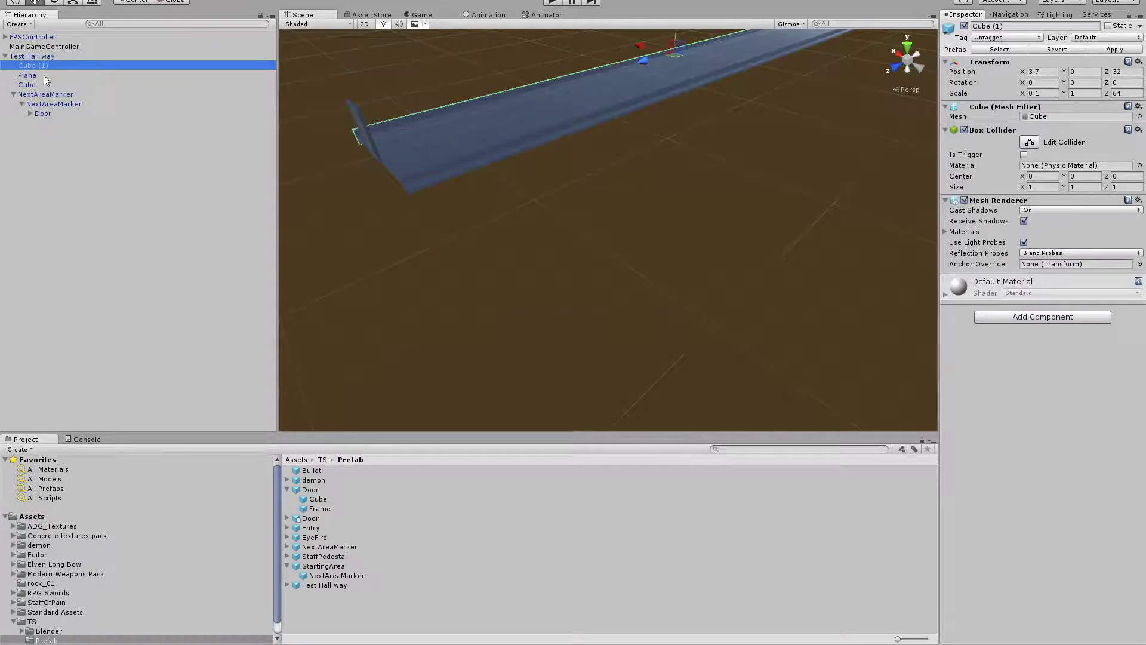
ctrl+click(47, 84)
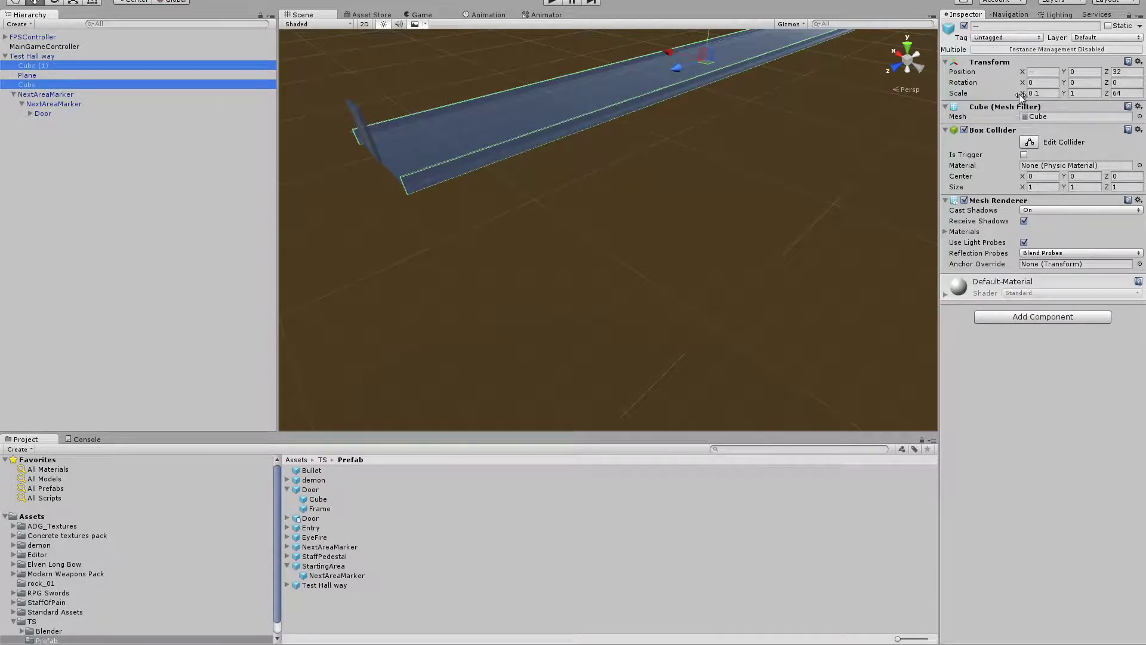
drag(1061, 91, 1091, 72)
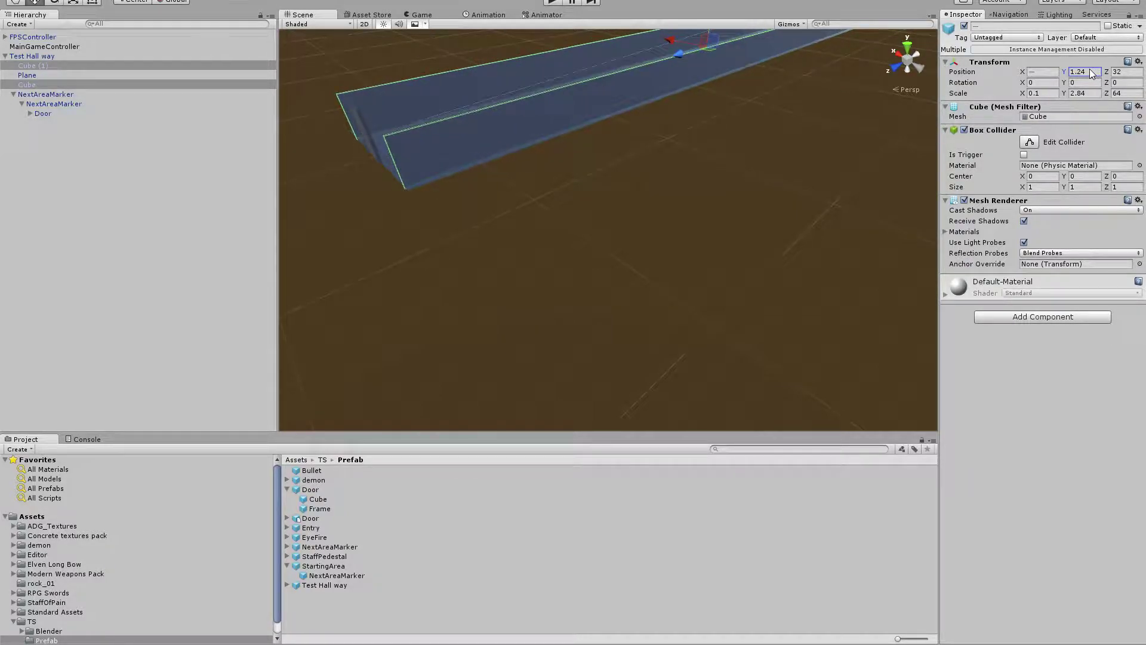
Duplicate the hallway's Cube side wall and place the copy first among the children of Test Hall way.
alt+drag(411, 193, 544, 214)
click(34, 83)
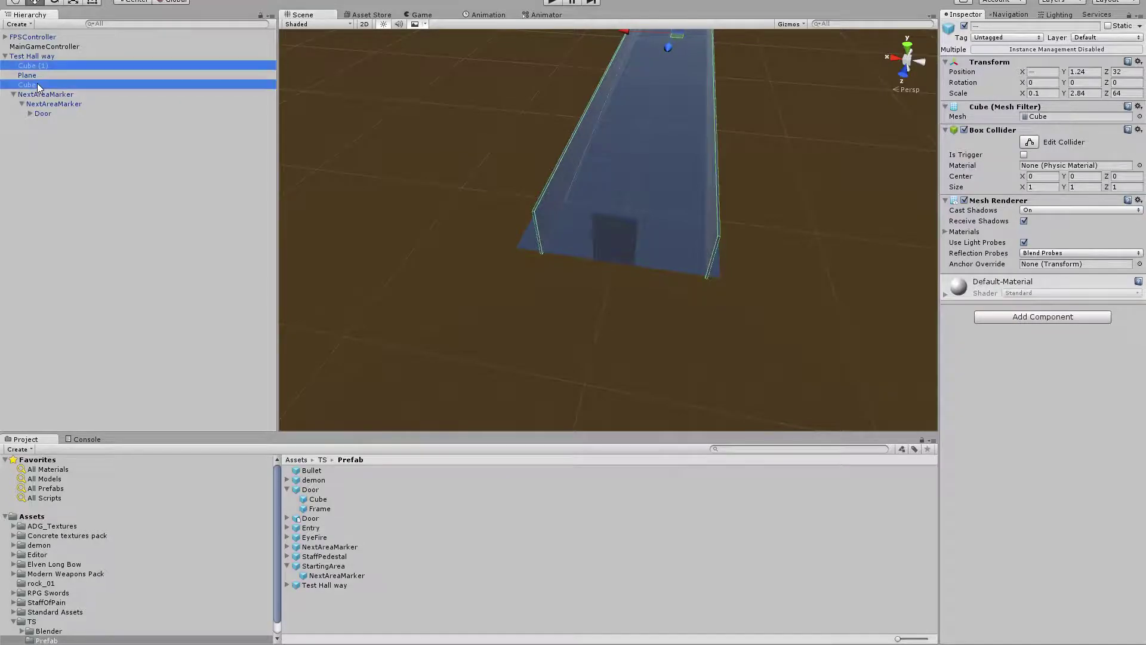
key(ctrl+v)
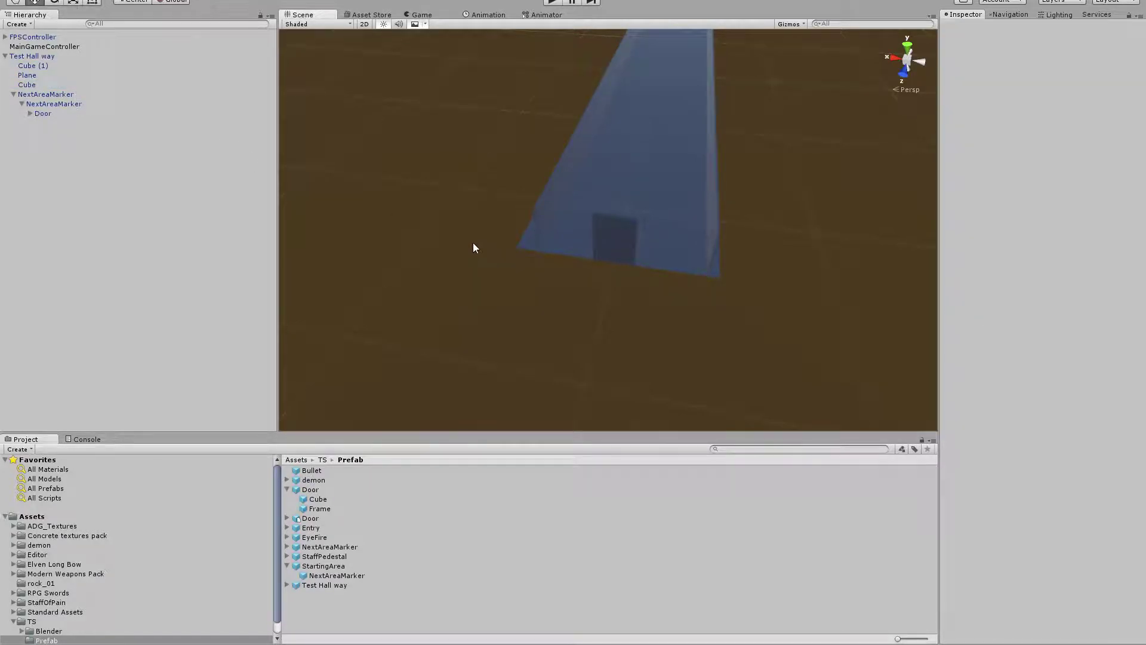
drag(30, 122, 61, 64)
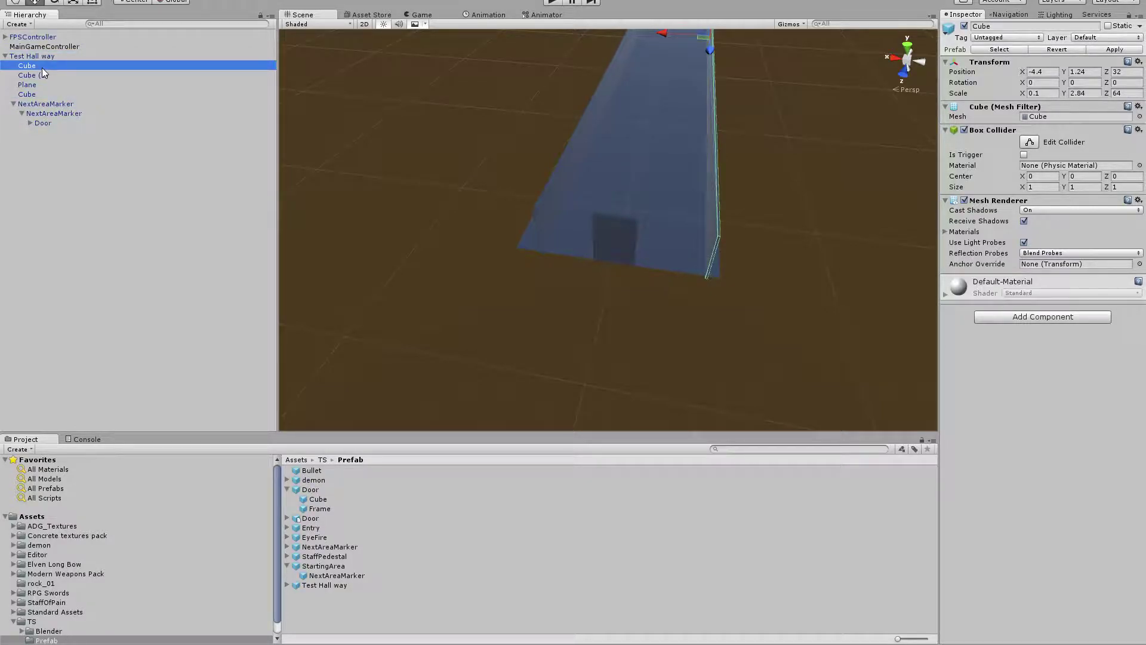
Rotate the duplicated wall 90 degrees about Y and move it to the hallway's door end, at about Z 63.8.
click(1039, 82)
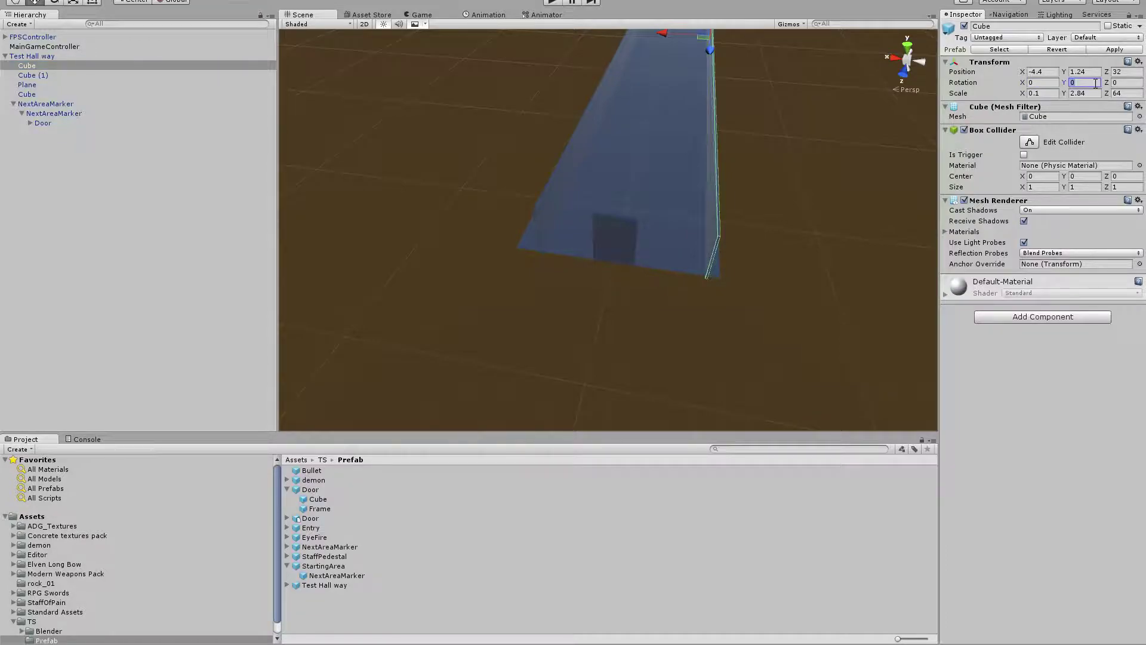
text(90)
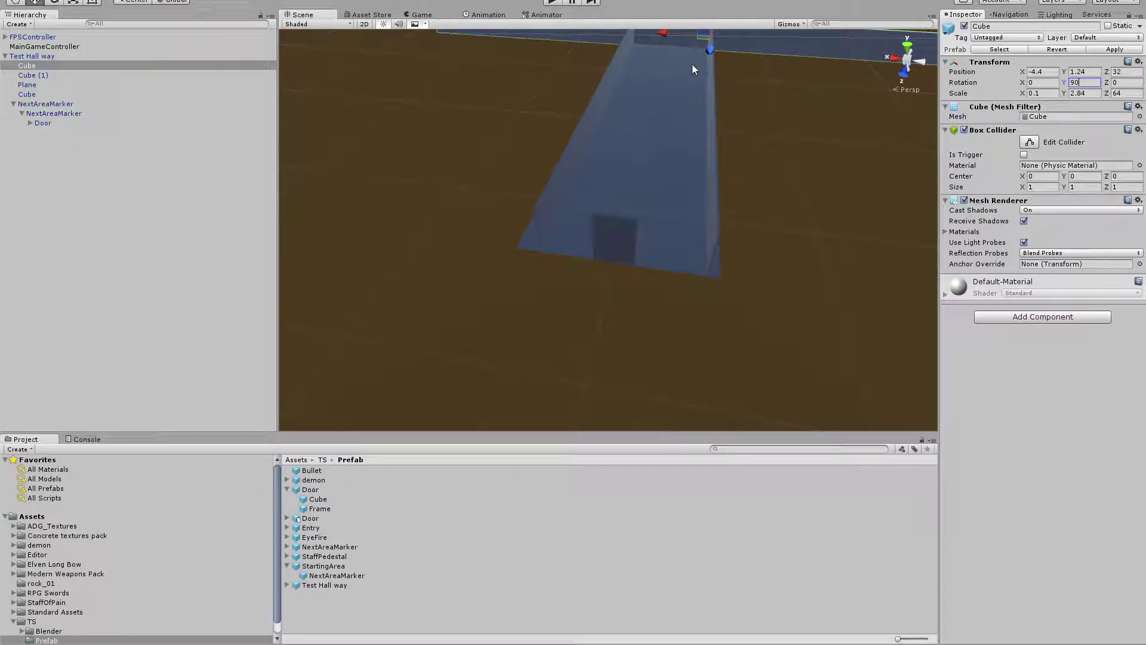
drag(710, 53, 693, 138)
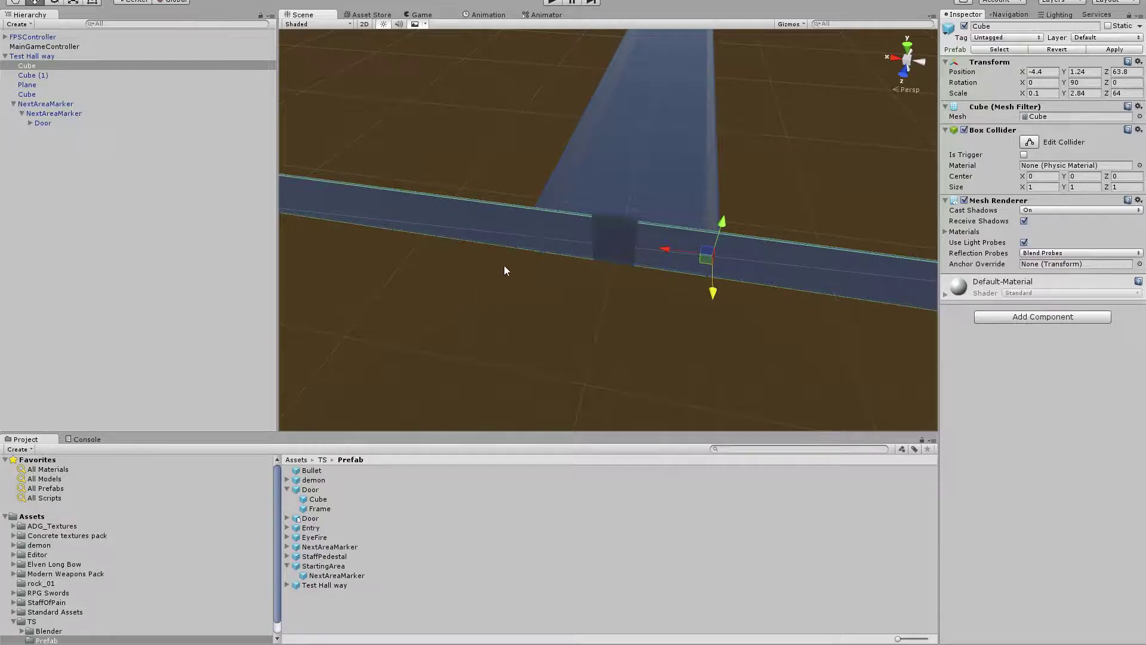
Shorten the end wall to a Z scale of 3 and move it beside the door, at about X -2.41.
click(1116, 94)
text(1)
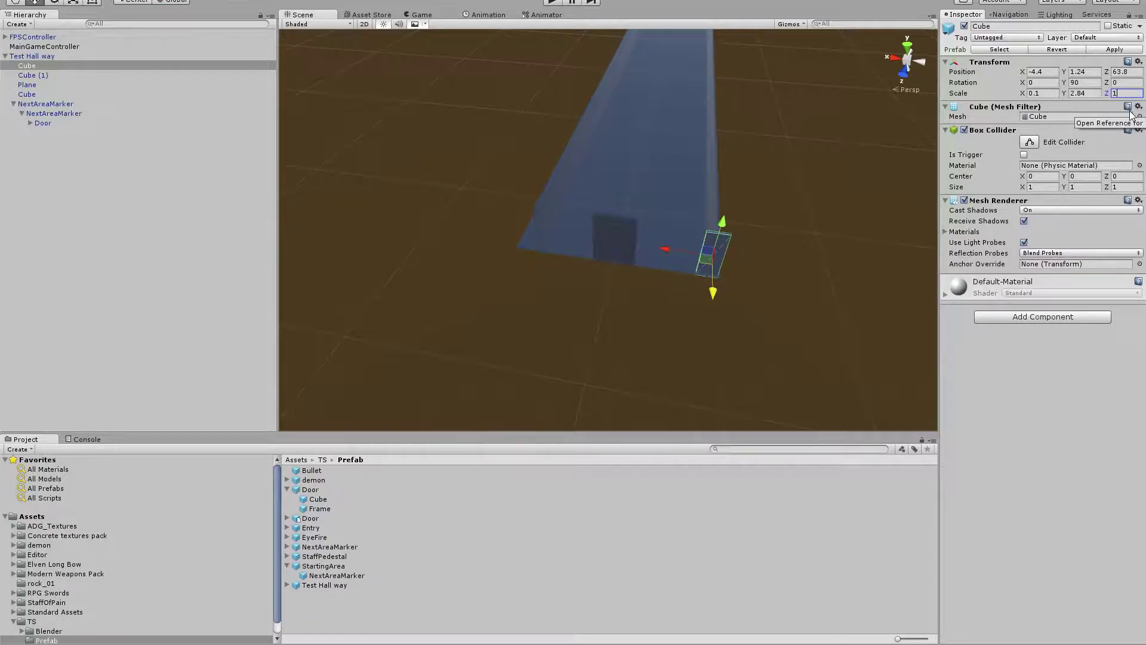
text(2)
key(BackSpace)
key(BackSpace)
text(3)
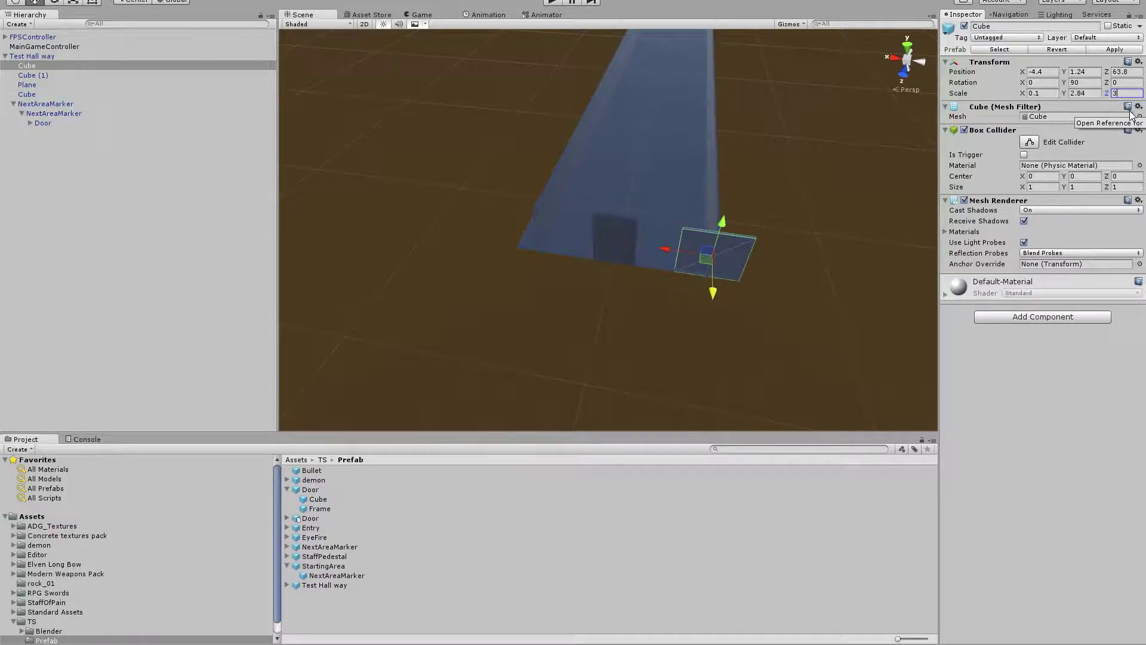
click(679, 250)
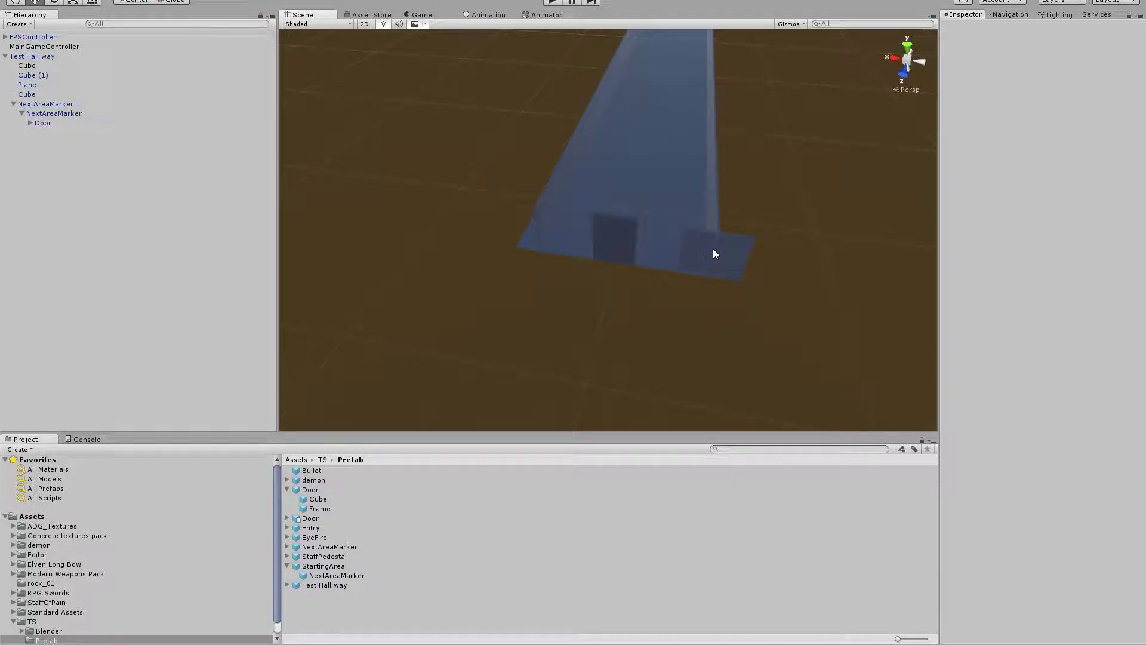
click(734, 256)
click(739, 257)
drag(667, 248, 623, 249)
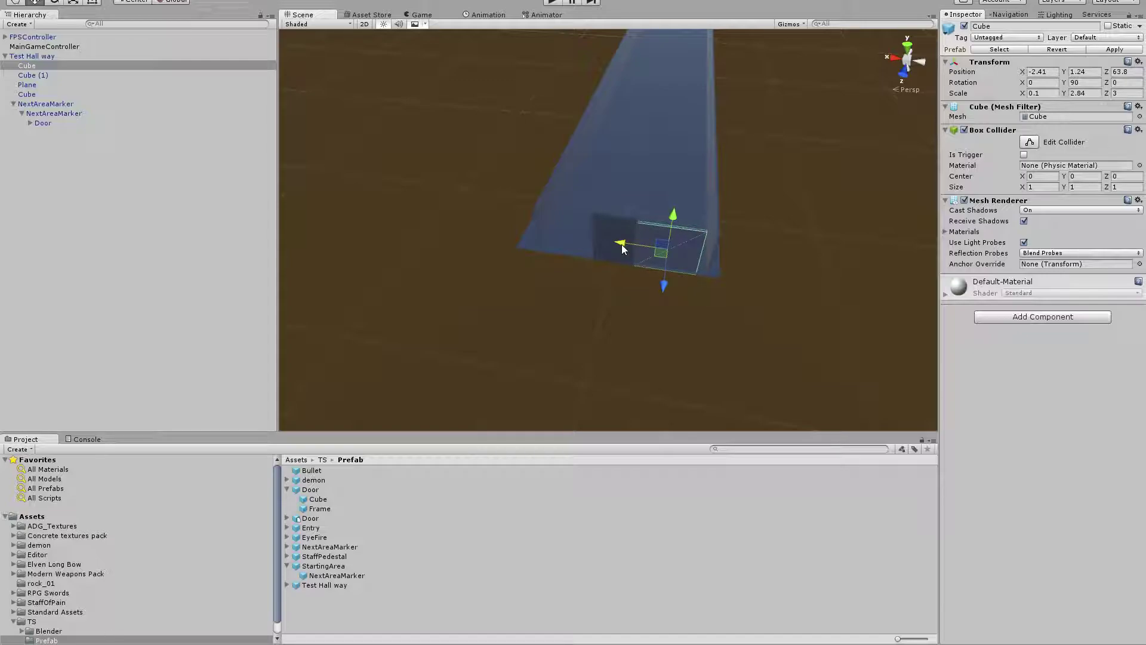
Set the end wall's Z scale to 3.5 and shift it away from the door to about X -2.73.
click(1127, 95)
text(3)
text(.)
key(BackSpace)
text(3)
key(Return)
drag(623, 245, 629, 247)
Nudge the end wall against the door frame, at about X -2.68, checking the fit from the front.
key(f)
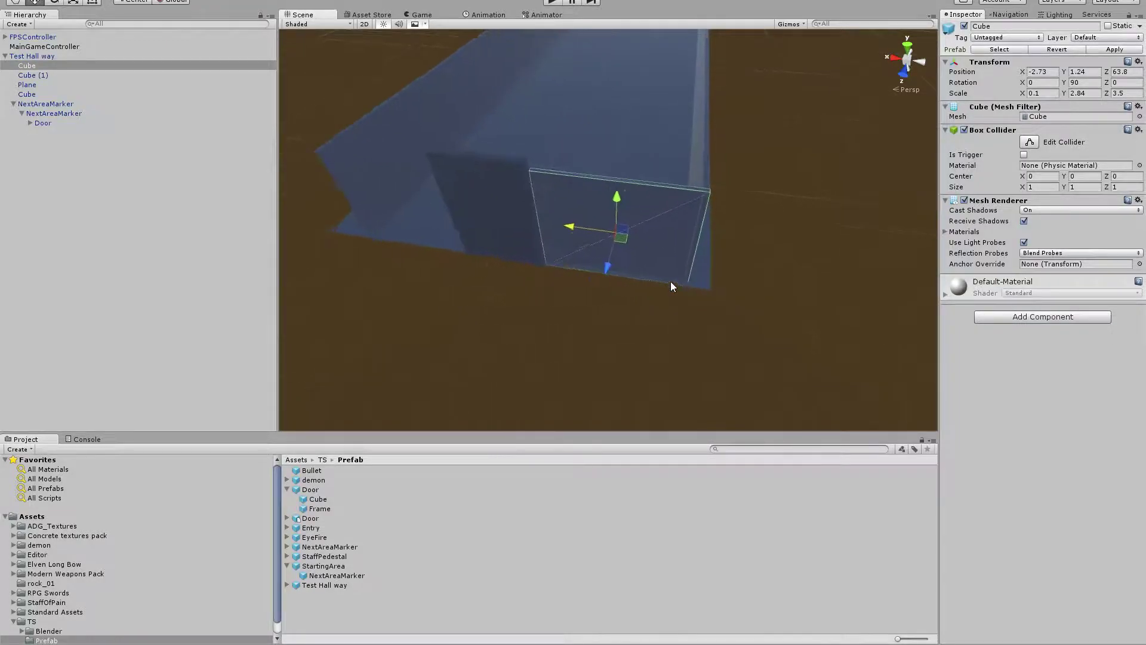
alt+drag(638, 303, 686, 184)
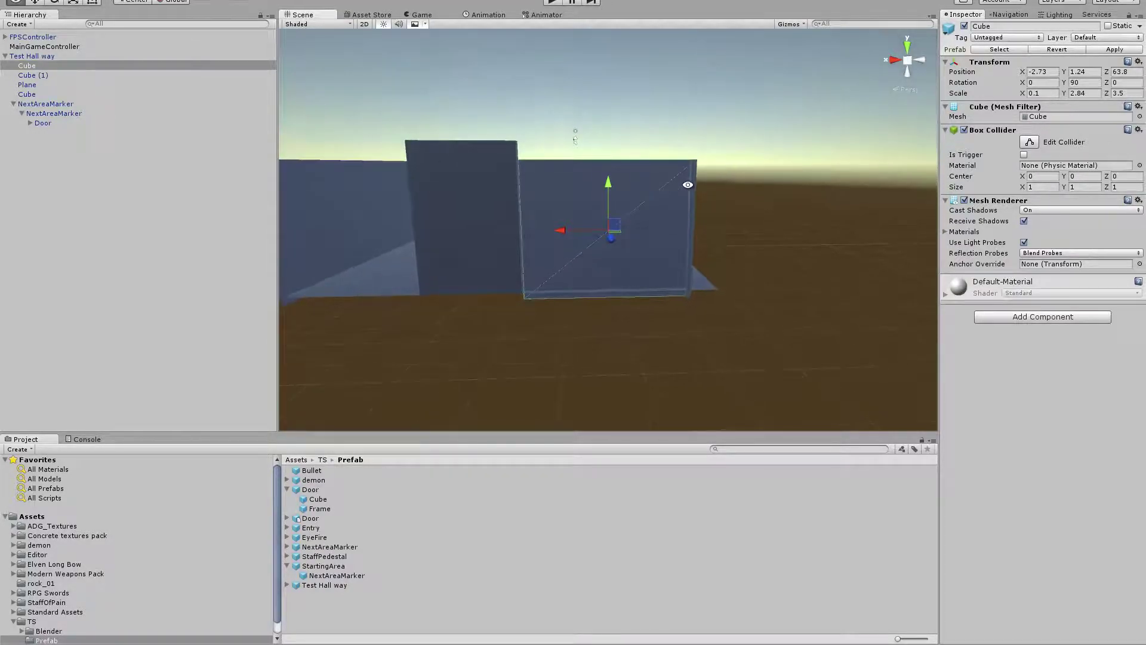
drag(572, 232, 569, 231)
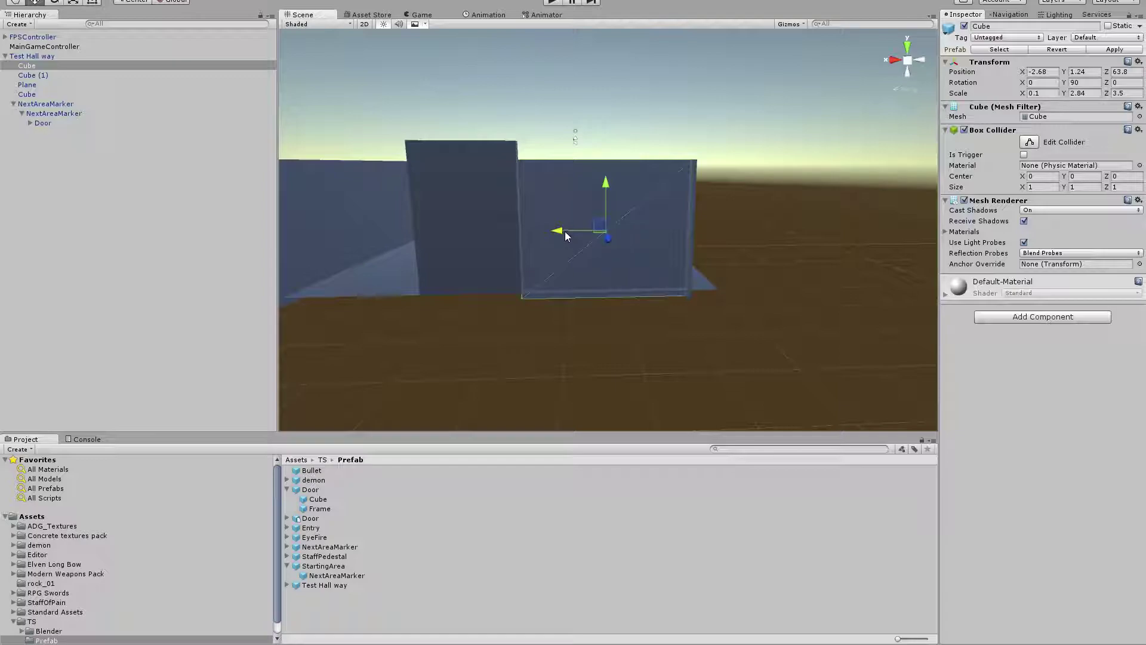
Duplicate the end wall and move the copy to the other side of the door, at about X 2.83.
drag(564, 230, 504, 247)
key(ctrl+z)
key(ctrl+d)
drag(558, 234, 291, 226)
alt+drag(396, 331, 729, 316)
alt+drag(646, 299, 584, 281)
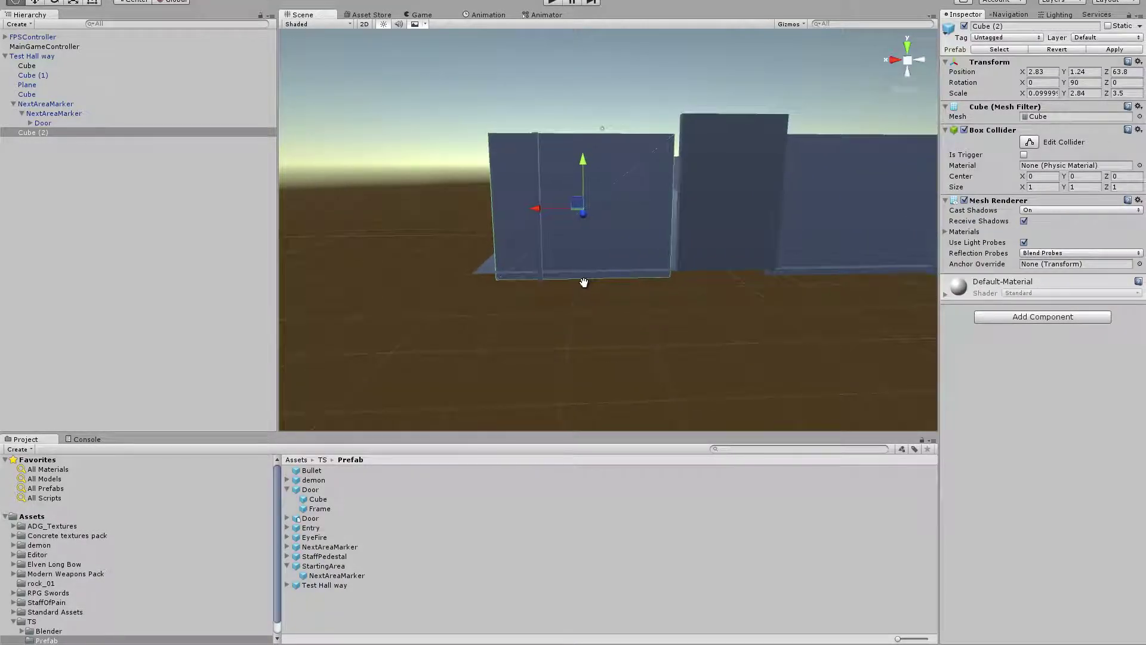
Shift the duplicated end wall against the door frame, at X 2.68, and check the fit from both sides.
drag(529, 212, 539, 210)
alt+drag(752, 281, 746, 282)
alt+scroll(753, 273, up, 8)
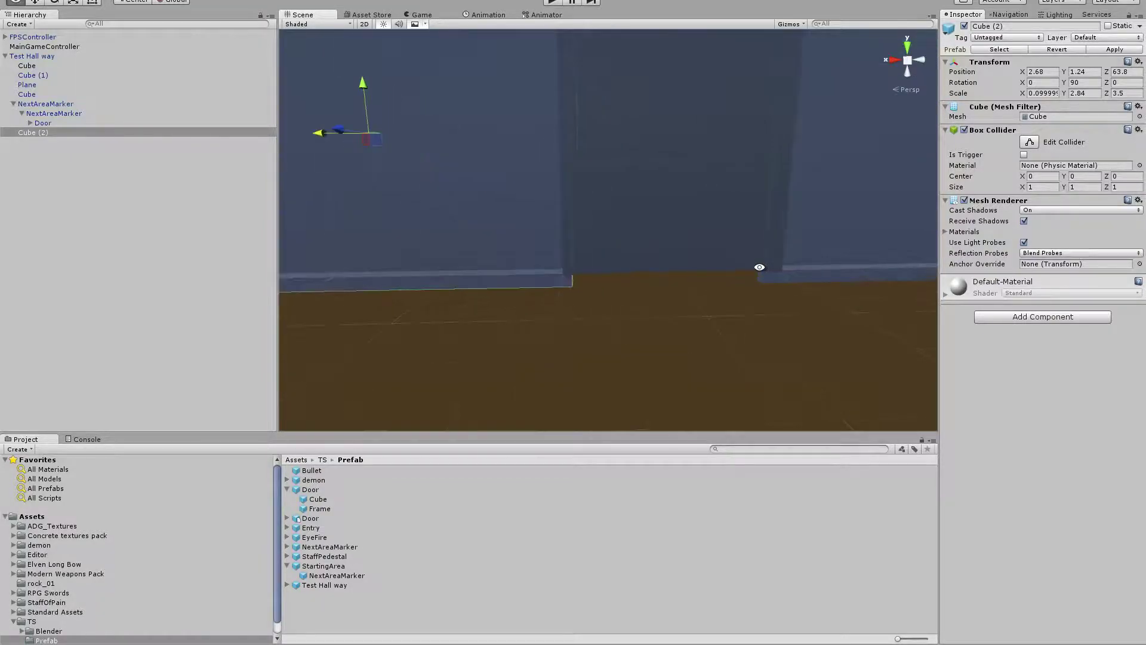
alt+drag(623, 295, 526, 284)
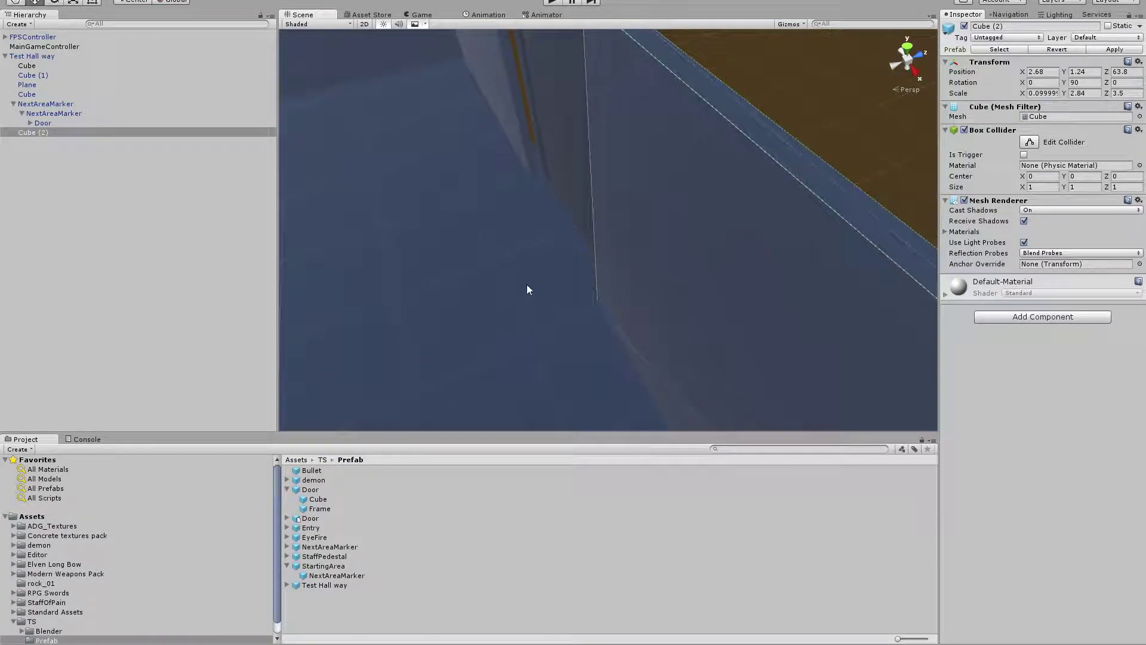
Select both end walls together and move them flush with the door, at about Z 63.968.
shift+click(527, 157)
drag(589, 130, 610, 131)
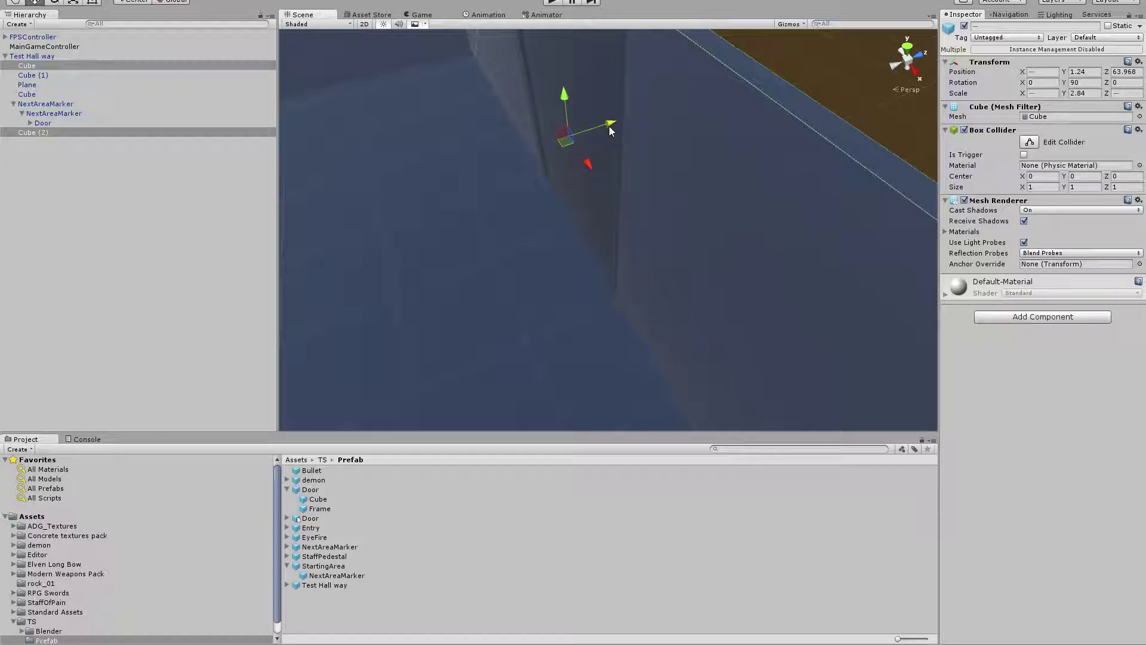
alt+drag(448, 217, 360, 307)
alt+drag(535, 304, 486, 374)
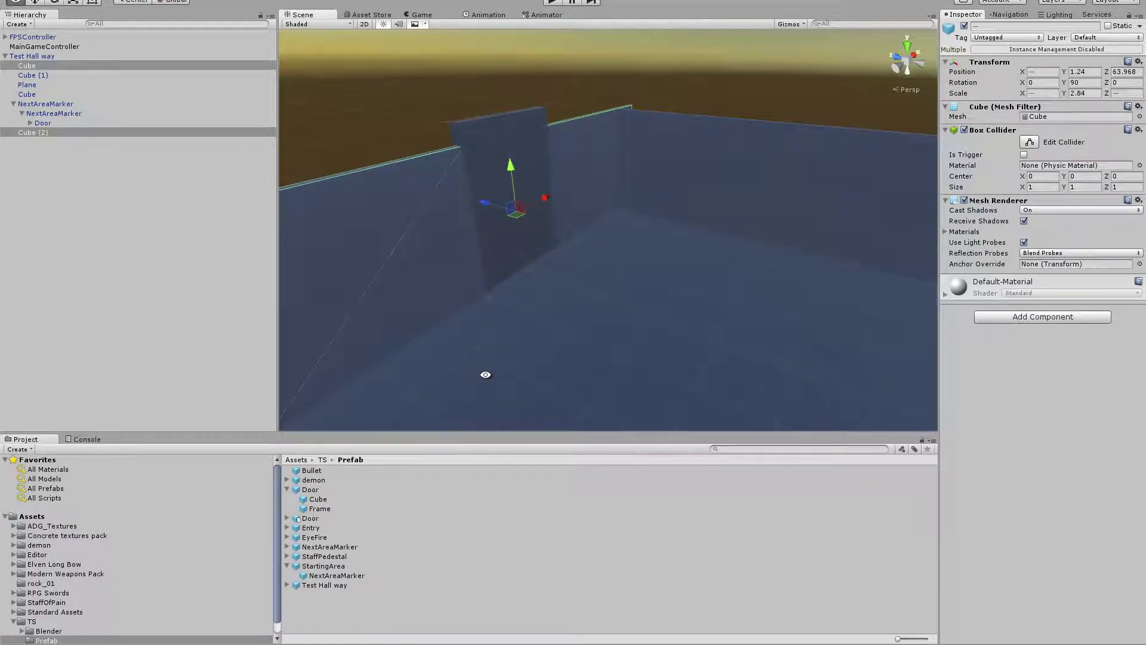
Raise both end walls to about Y 1.55 and set their Y scale to 3.
drag(511, 167, 511, 153)
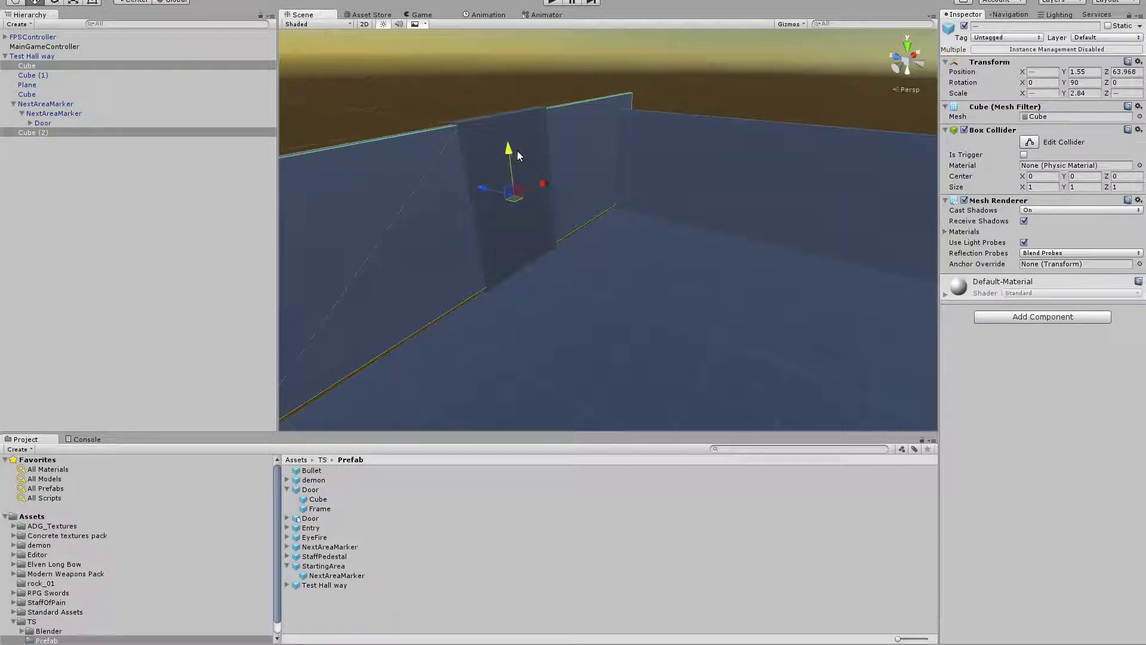
double_click(1076, 93)
text(3)
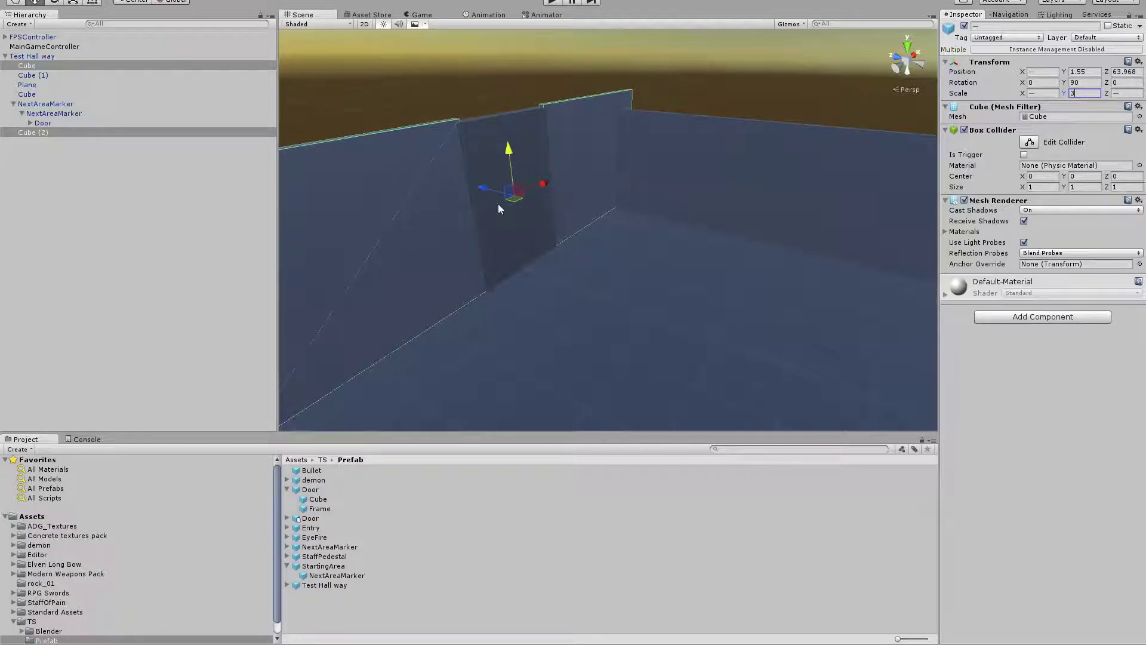
scroll(499, 286, down, 5)
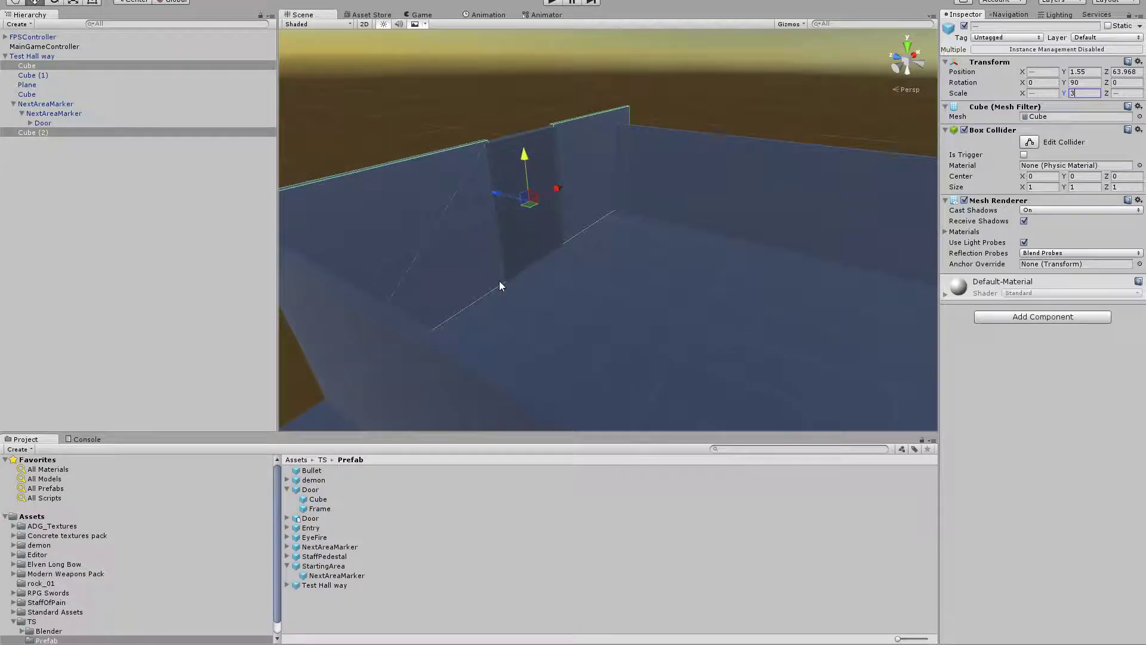
Select the hallway's two long side walls, Cube and Cube (1), and set their Y scale to 3.
click(653, 263)
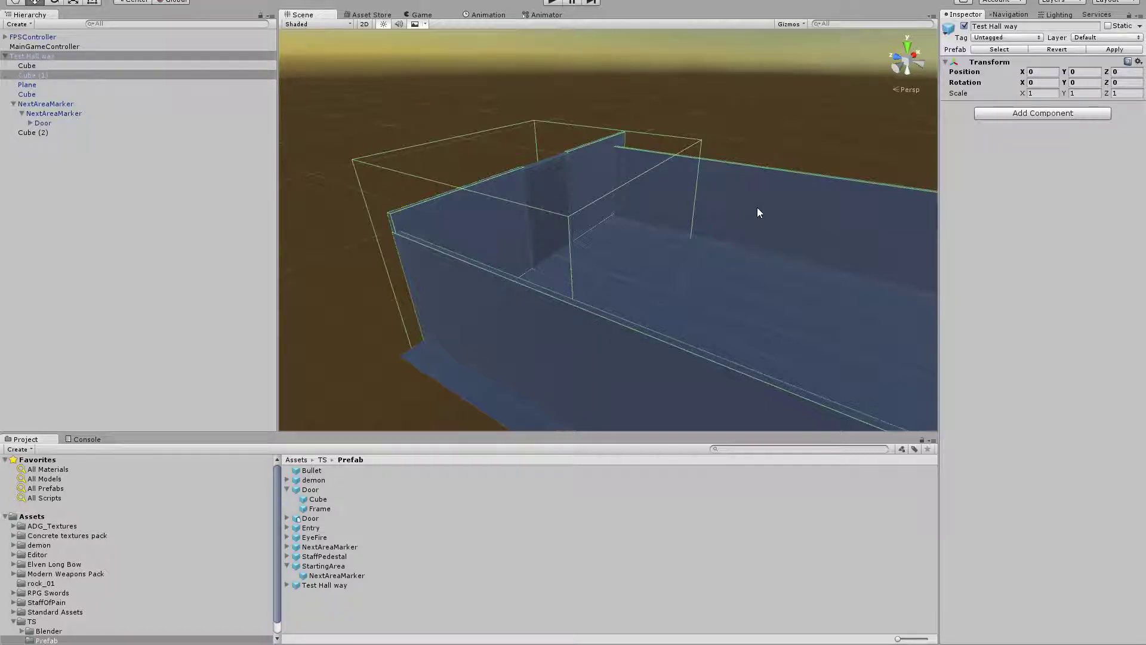
click(36, 66)
shift+click(41, 86)
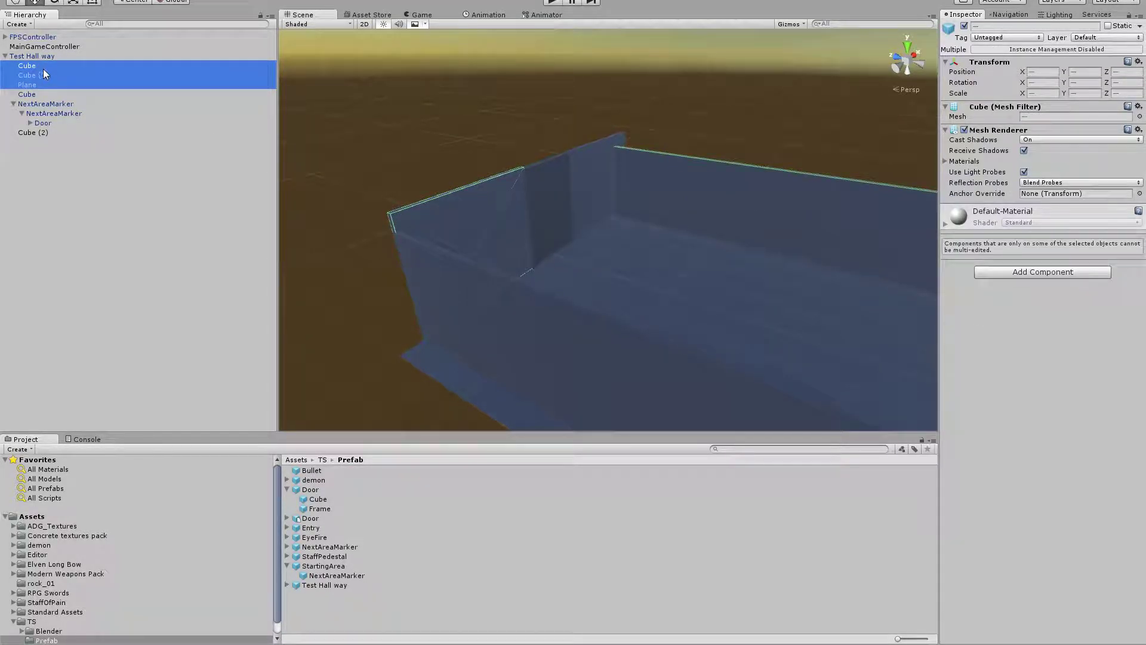
click(42, 64)
ctrl+click(44, 84)
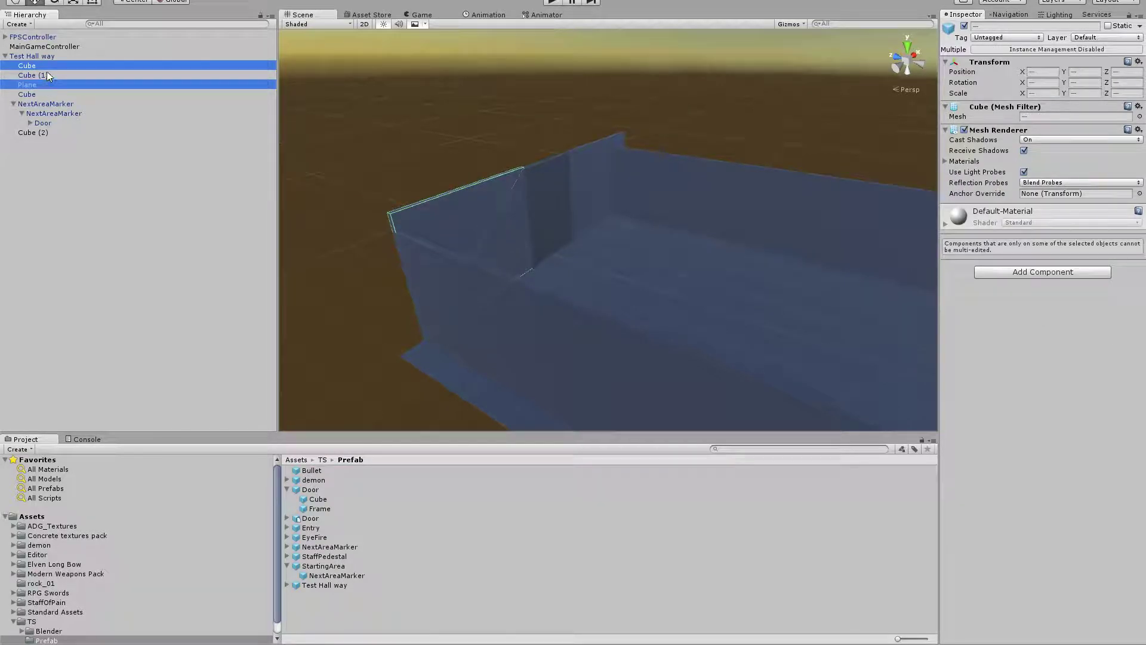
ctrl+click(47, 72)
ctrl+click(49, 78)
ctrl+click(45, 85)
ctrl+click(46, 94)
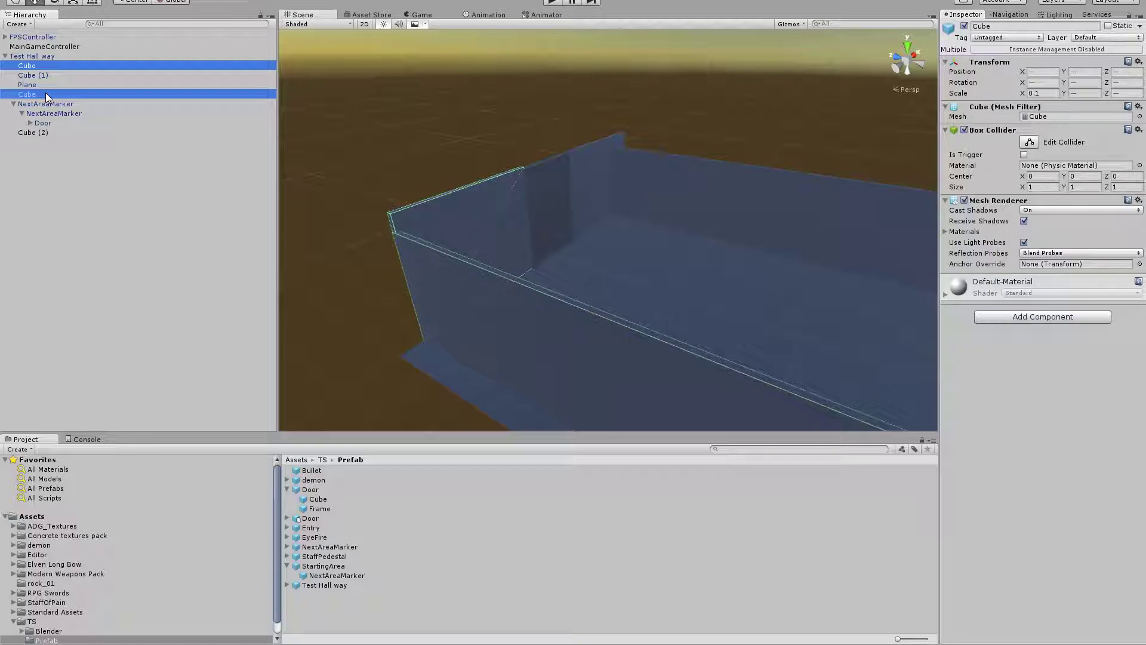
ctrl+click(45, 64)
ctrl+click(49, 74)
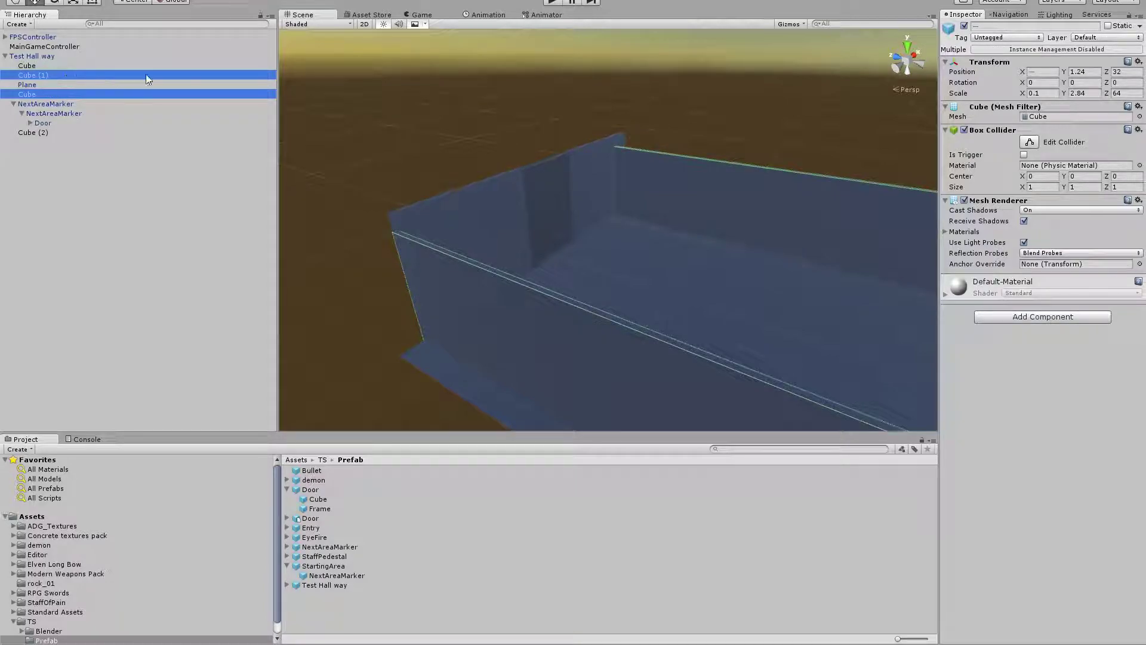
click(1073, 93)
text(3)
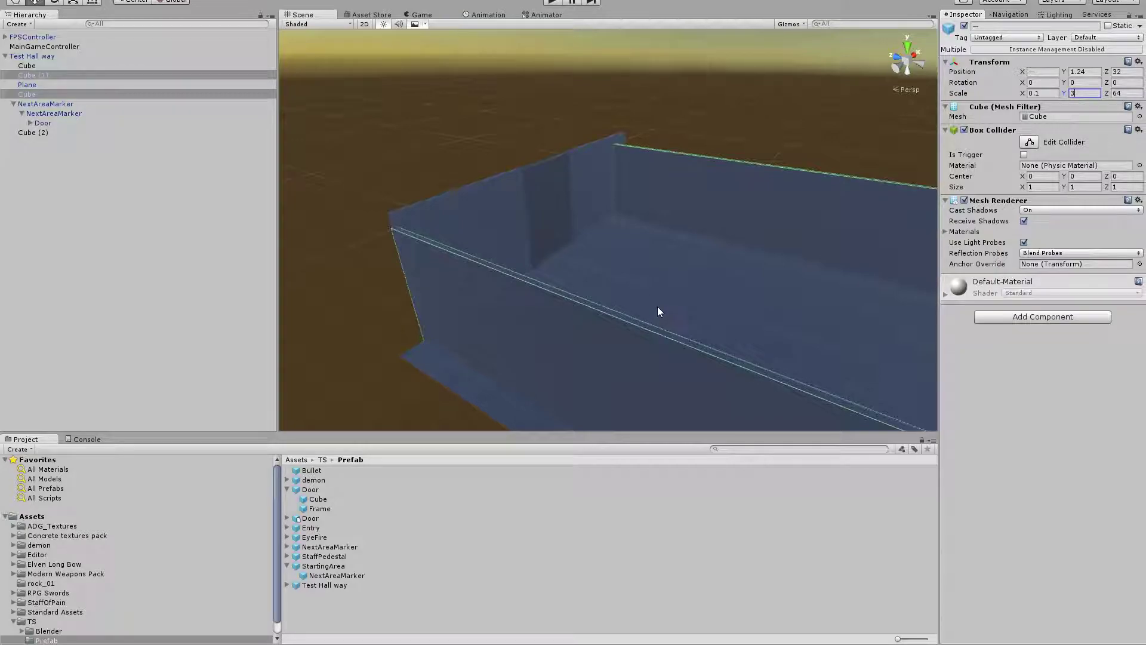
Reselect both side walls and raise them together to a Y position of 1.54.
click(657, 338)
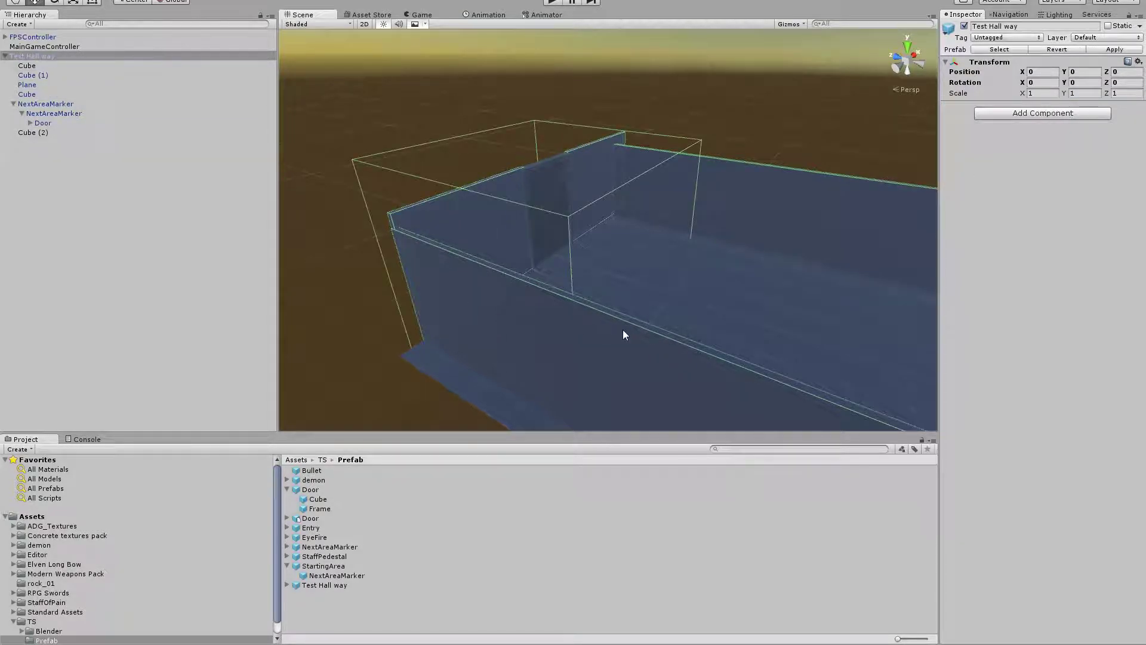
click(37, 75)
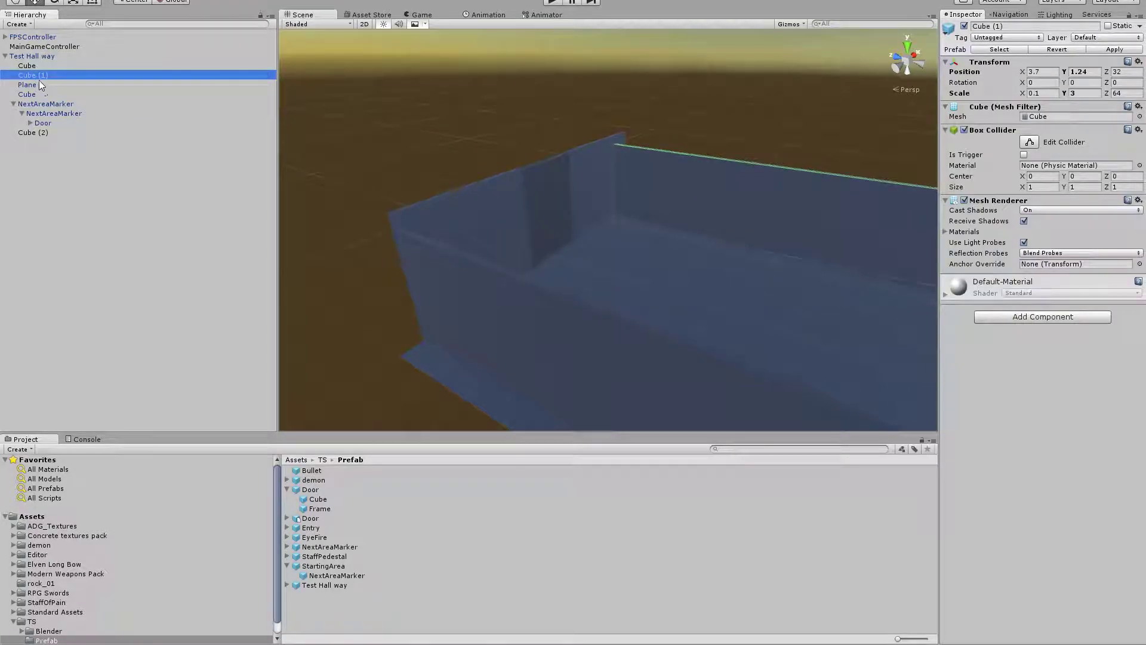
ctrl+click(39, 94)
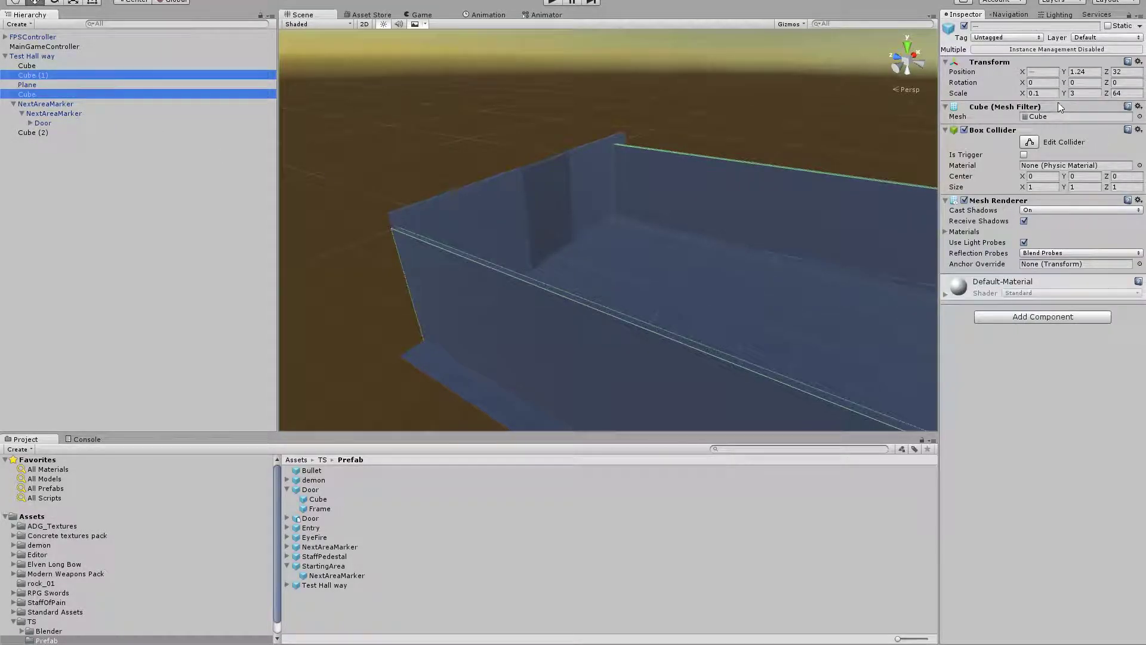
drag(1066, 71, 1073, 72)
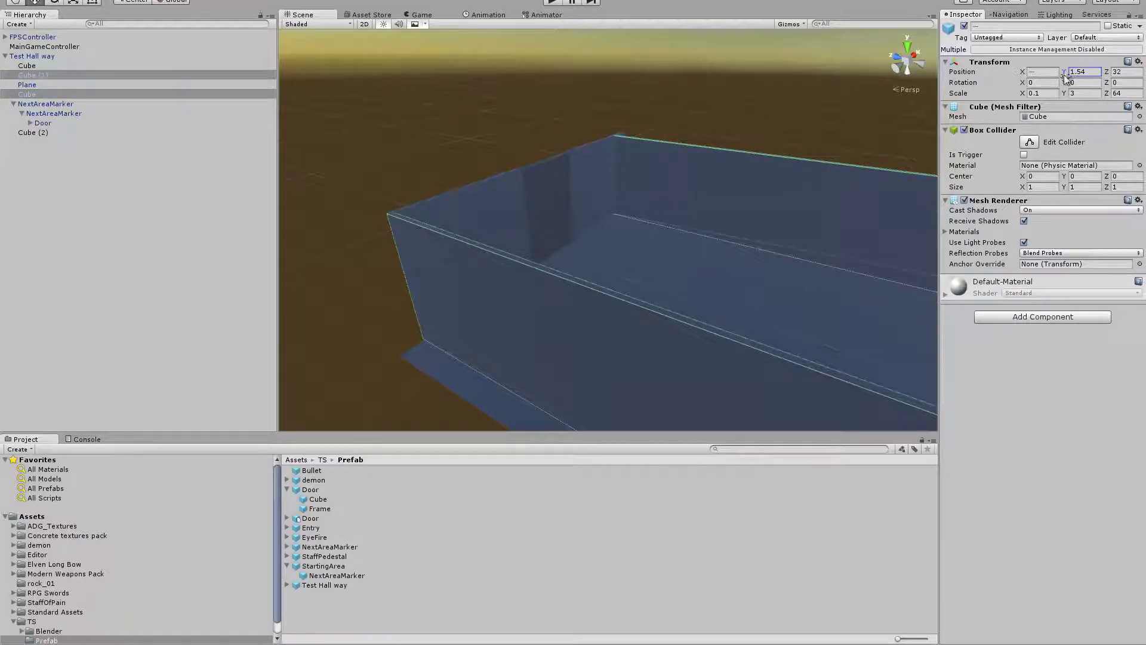
Inspect the enclosed hallway from its door end and run a brief play-test of the scene.
alt+drag(678, 192, 725, 280)
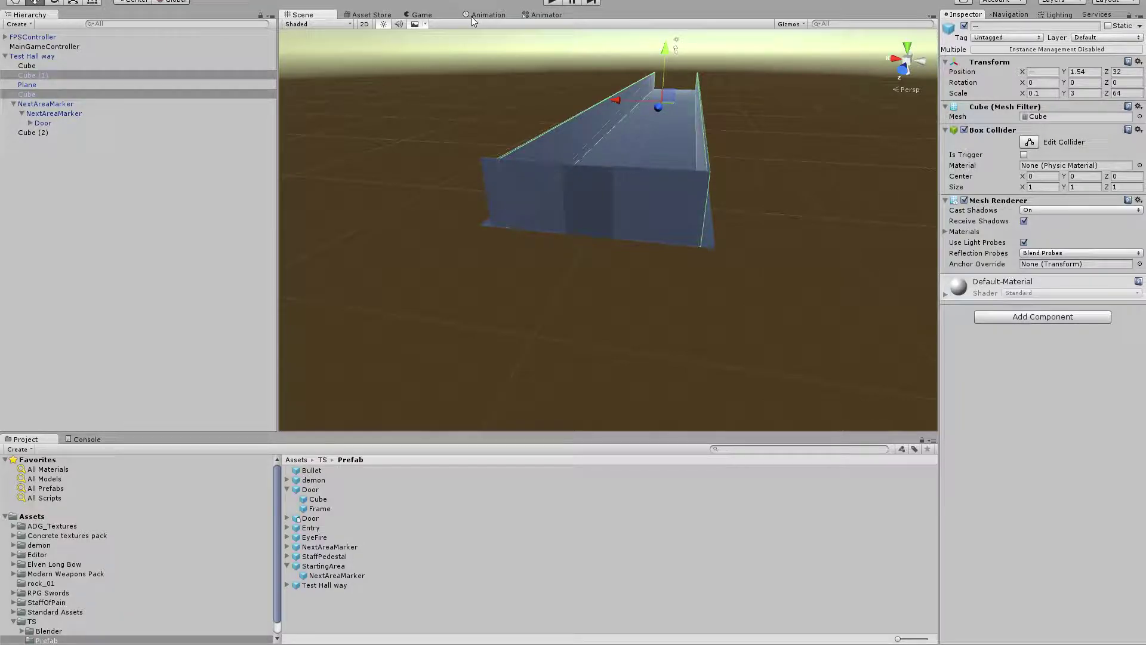
key(ctrl+p)
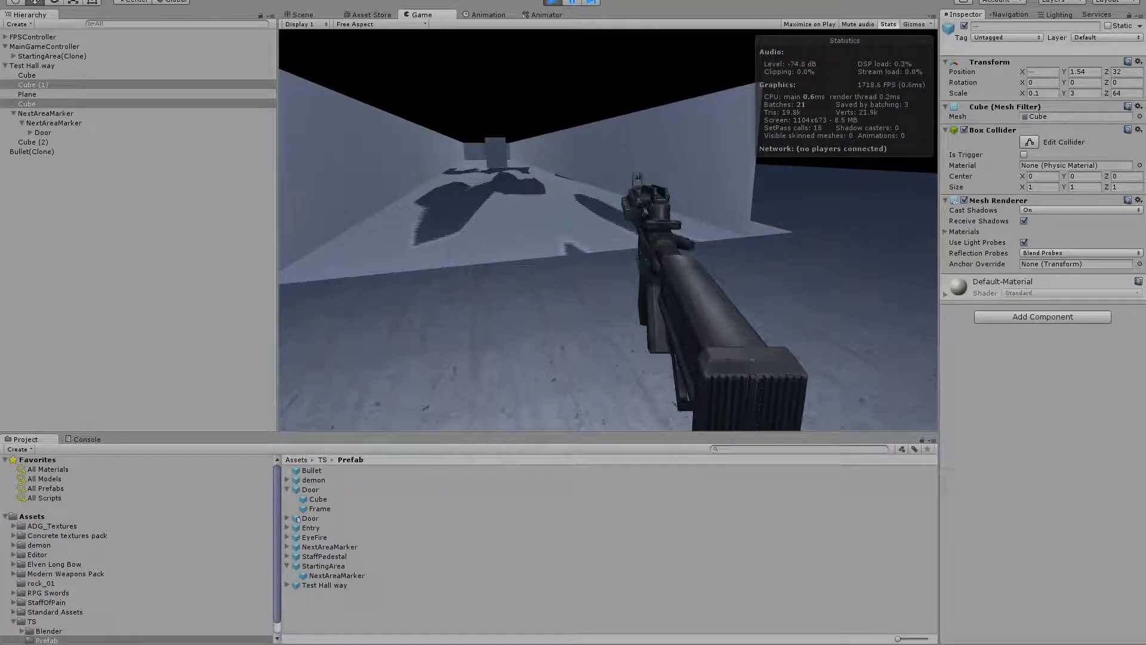
key(ctrl+p)
Apply the wall changes to the Test Hall way prefab and delete its instance from the scene.
click(32, 56)
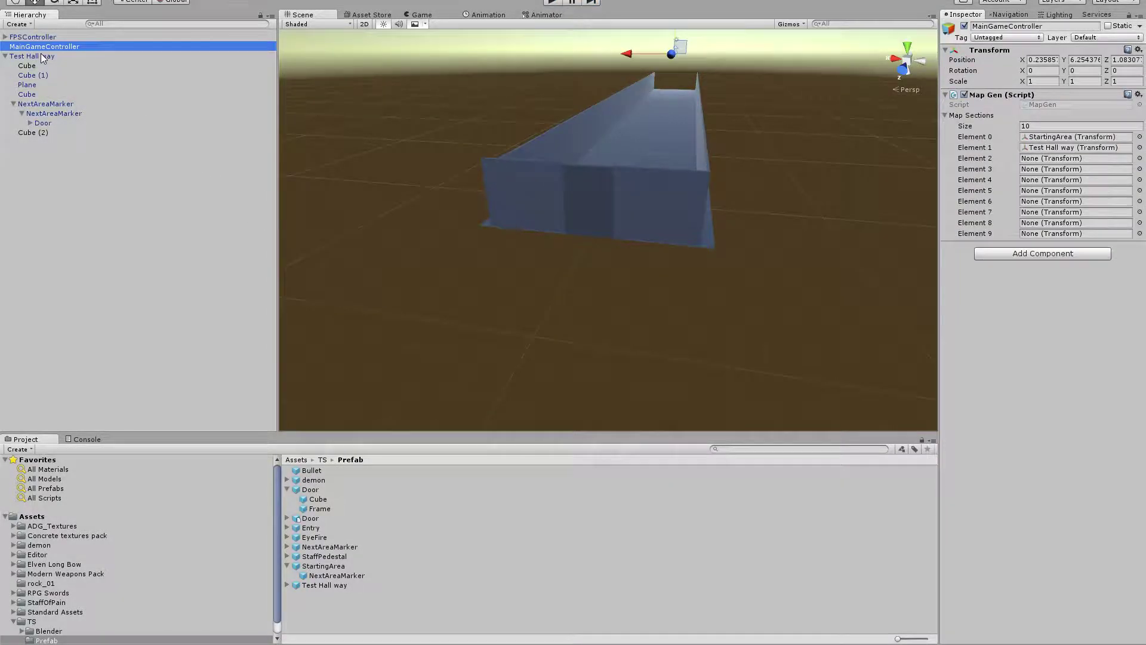
click(1097, 50)
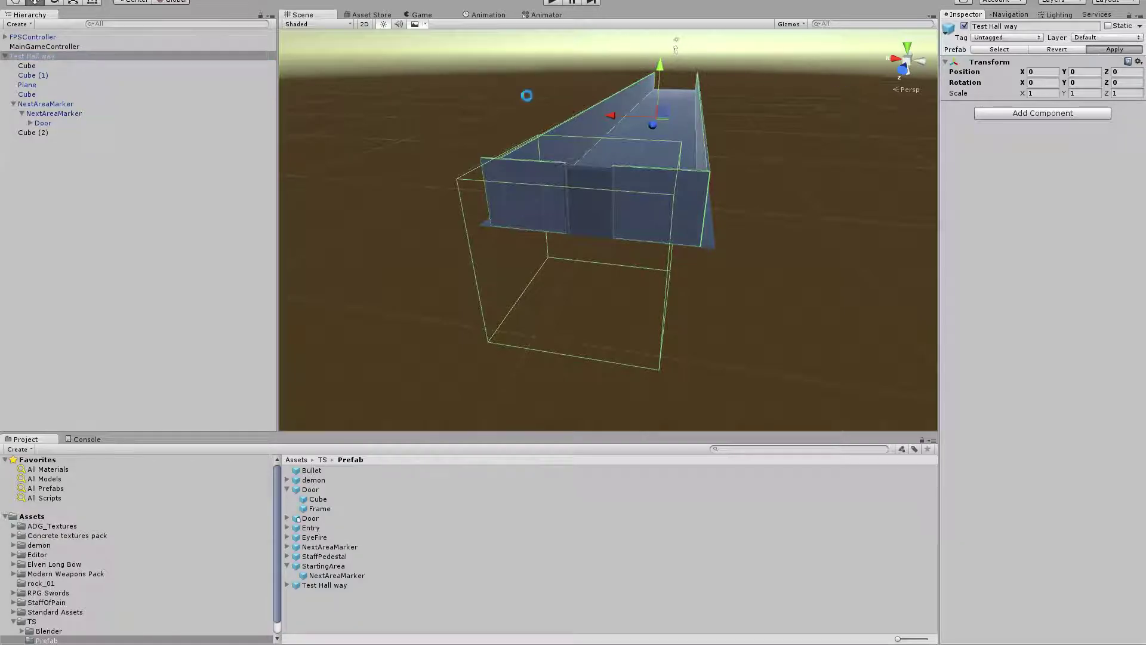
click(58, 57)
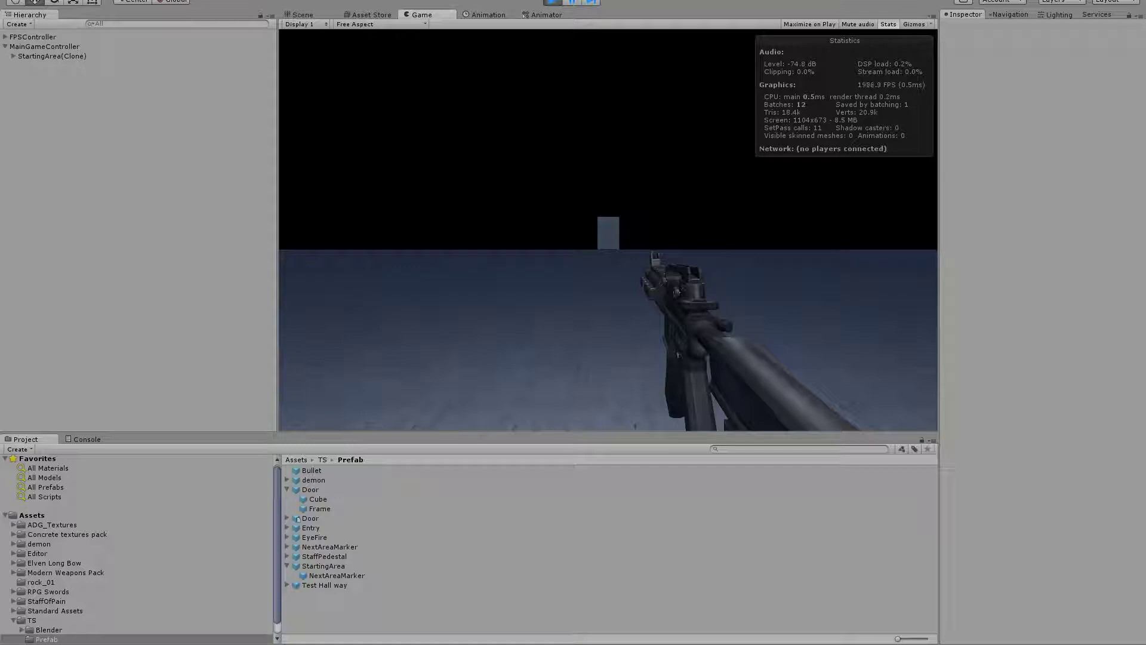
Play-test the map by walking from the starting area through the first spawned hallway to its end door, then looking back.
key(w)
key(w)
key(w)
key(w)
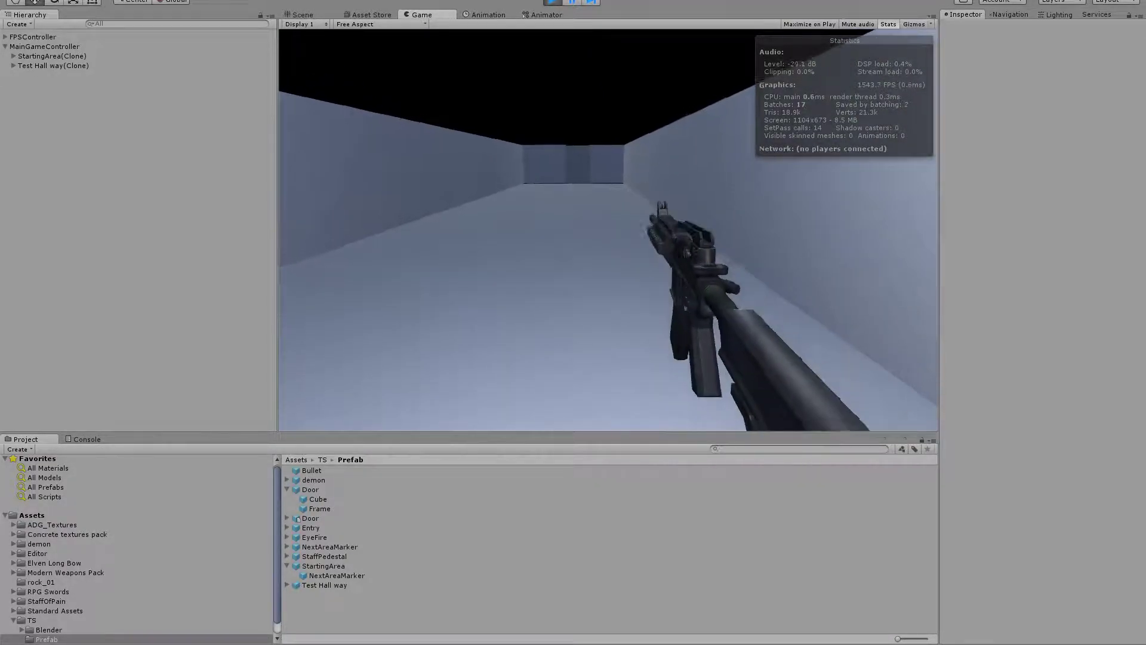
key(w)
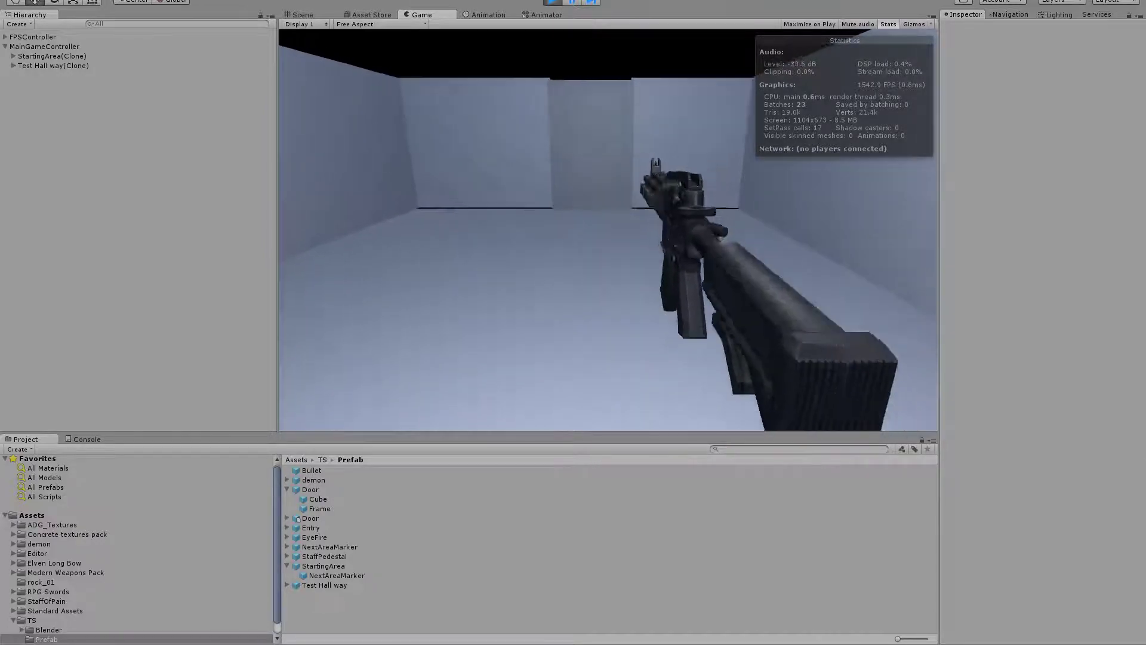
key(w)
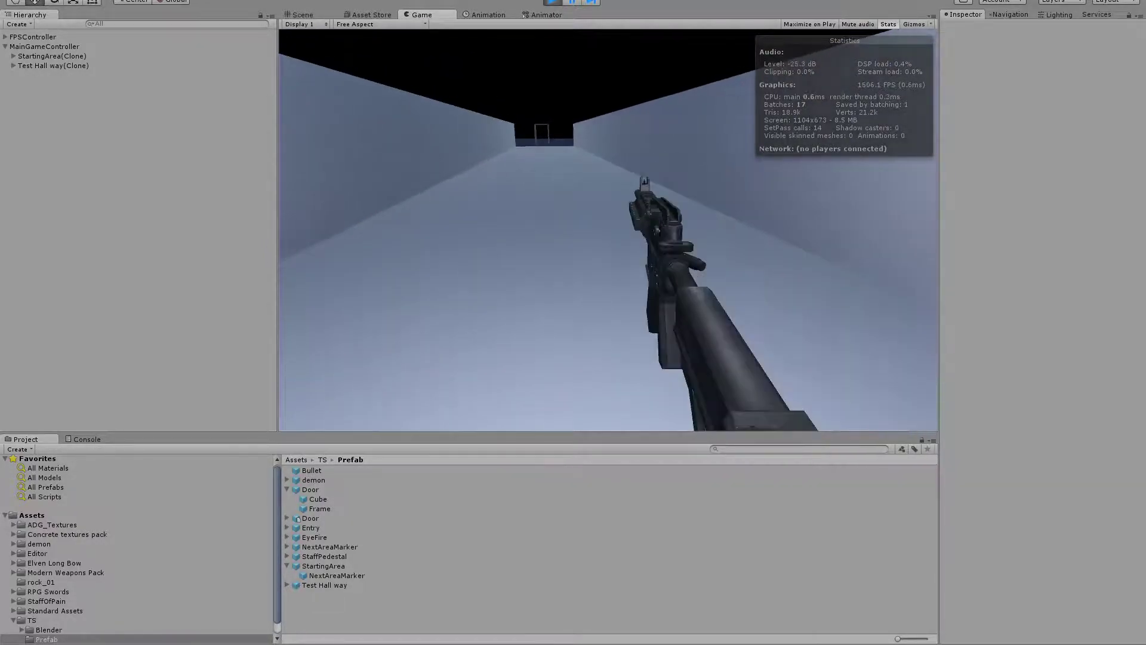
key(w)
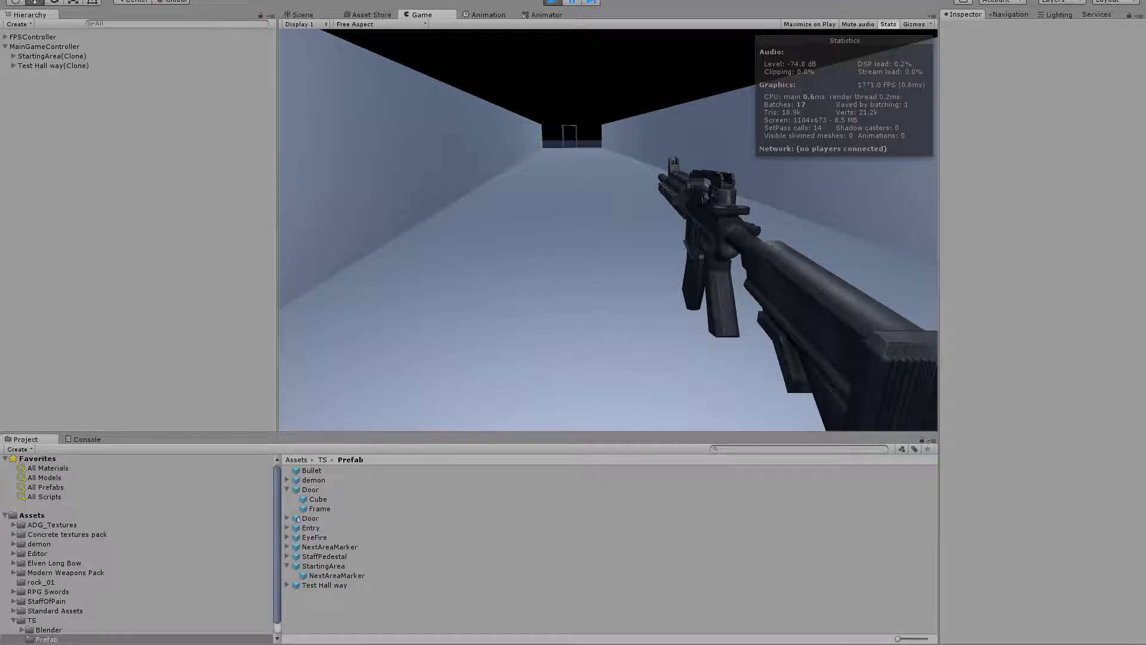
Continue through the end doors into the next spawned hallways, checking how their walls and doors line up.
key(w)
key(w)
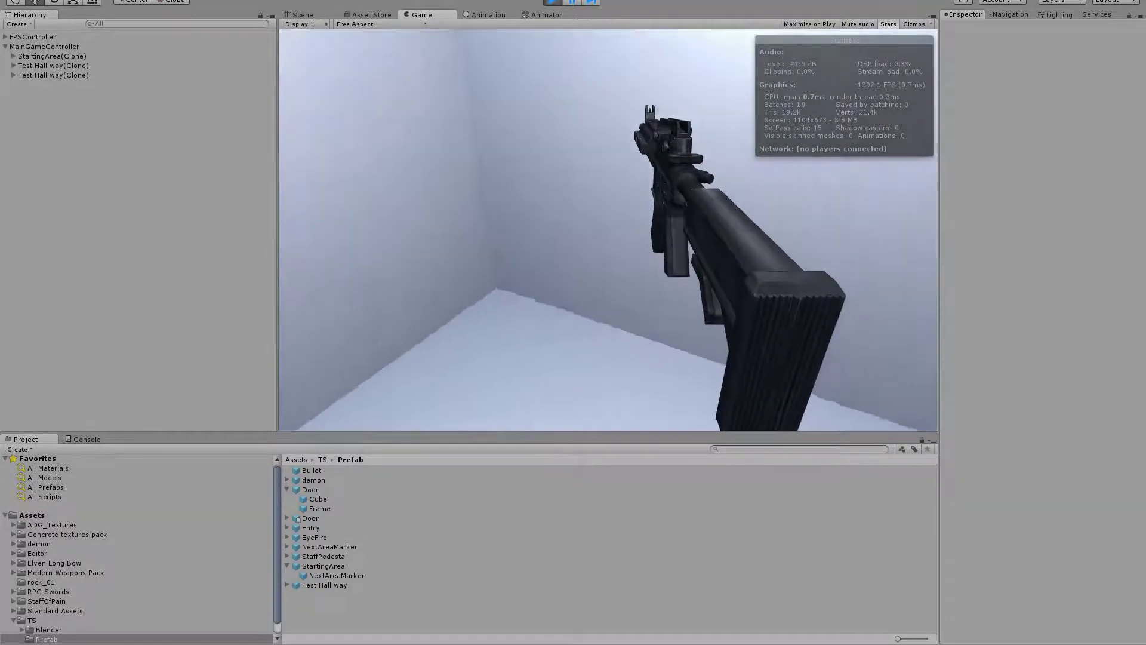
key(w)
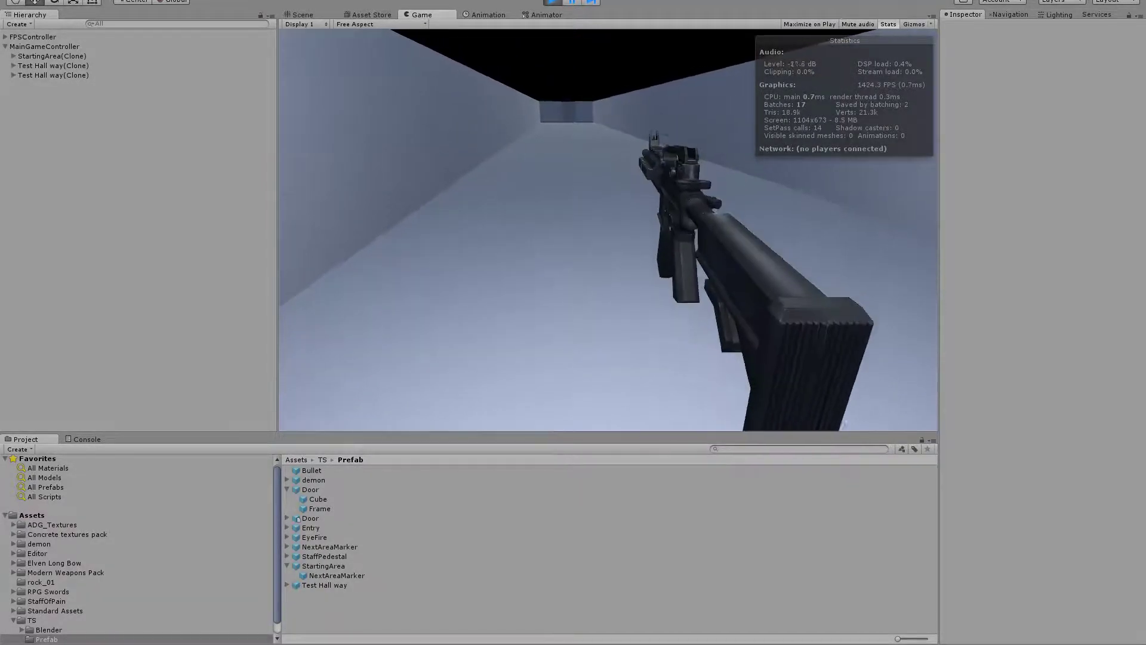
key(w)
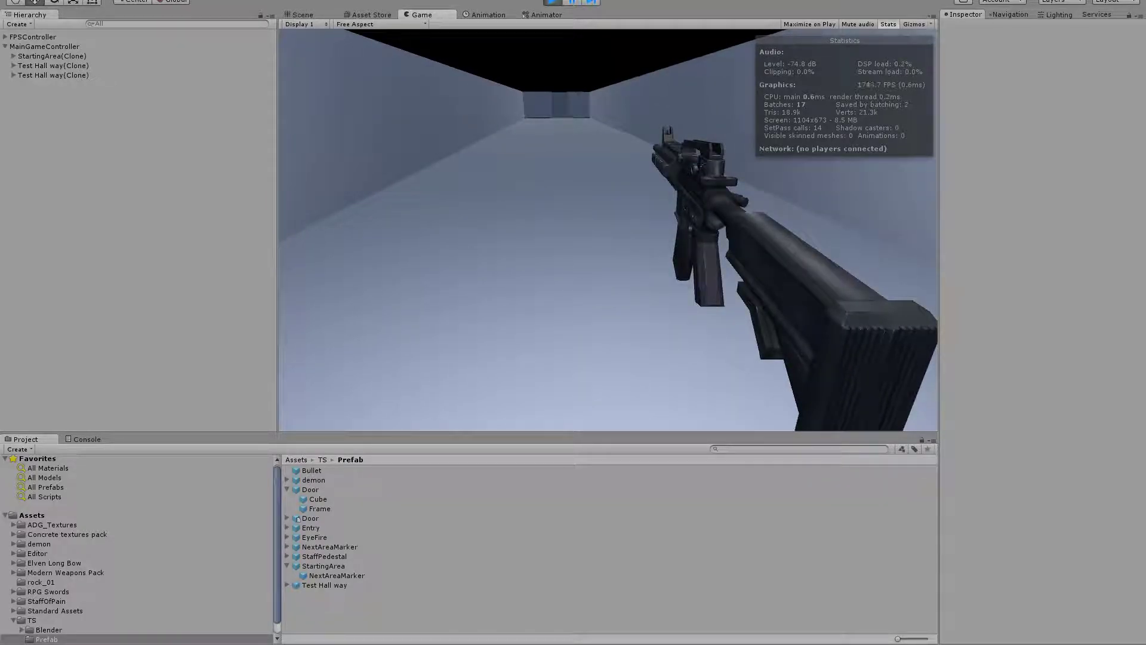
key(w)
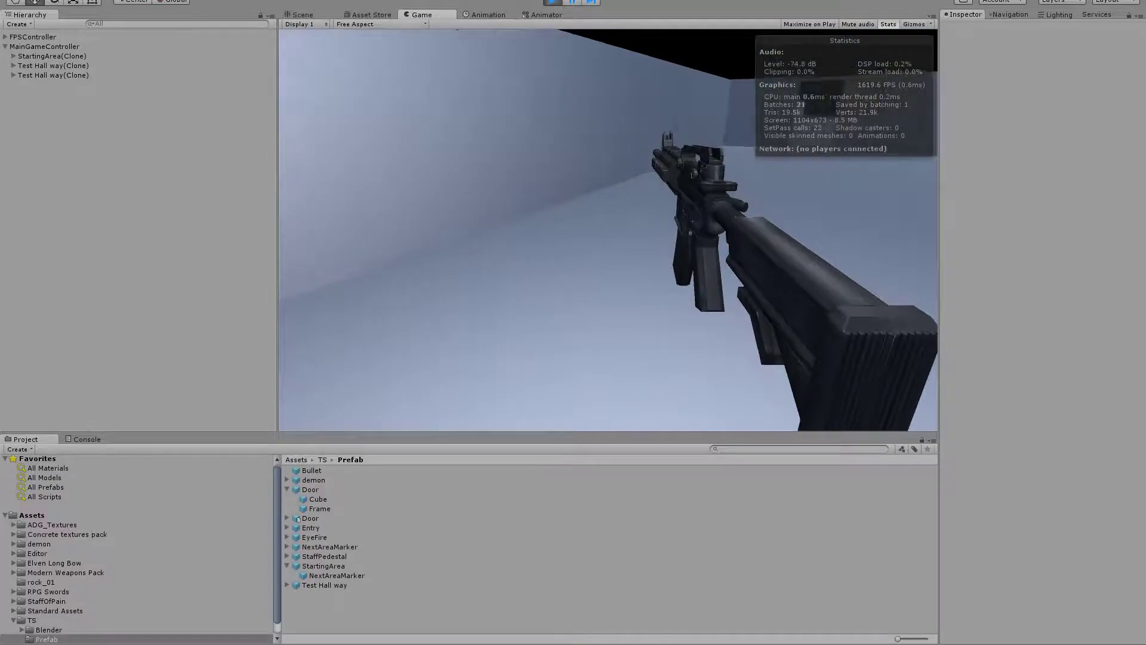
key(w)
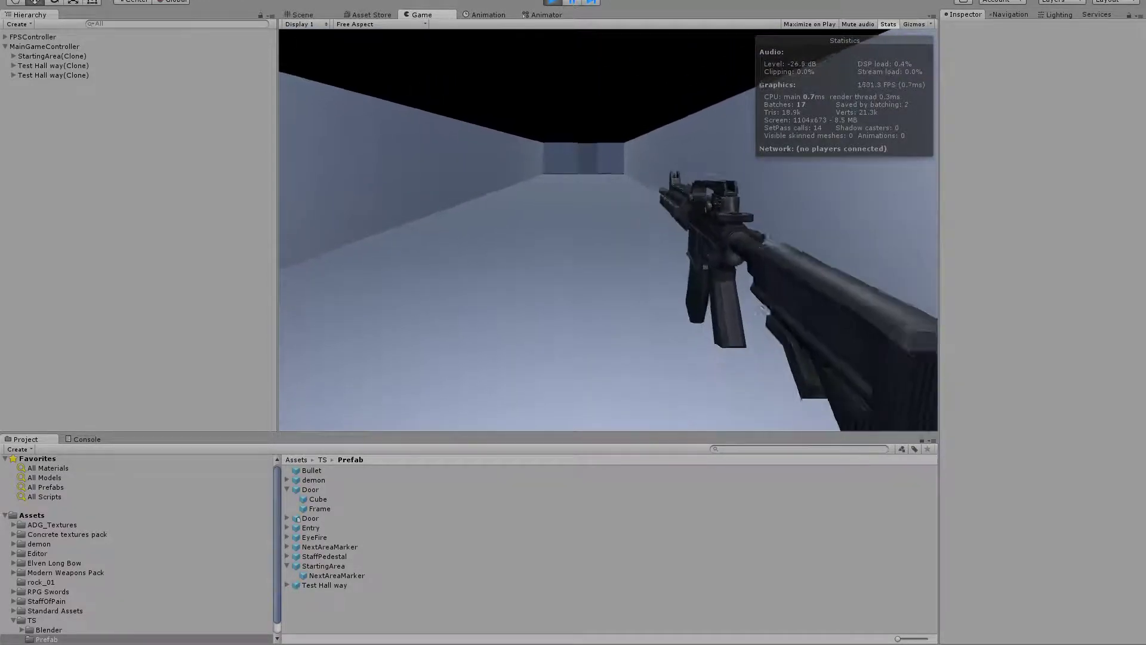
key(w)
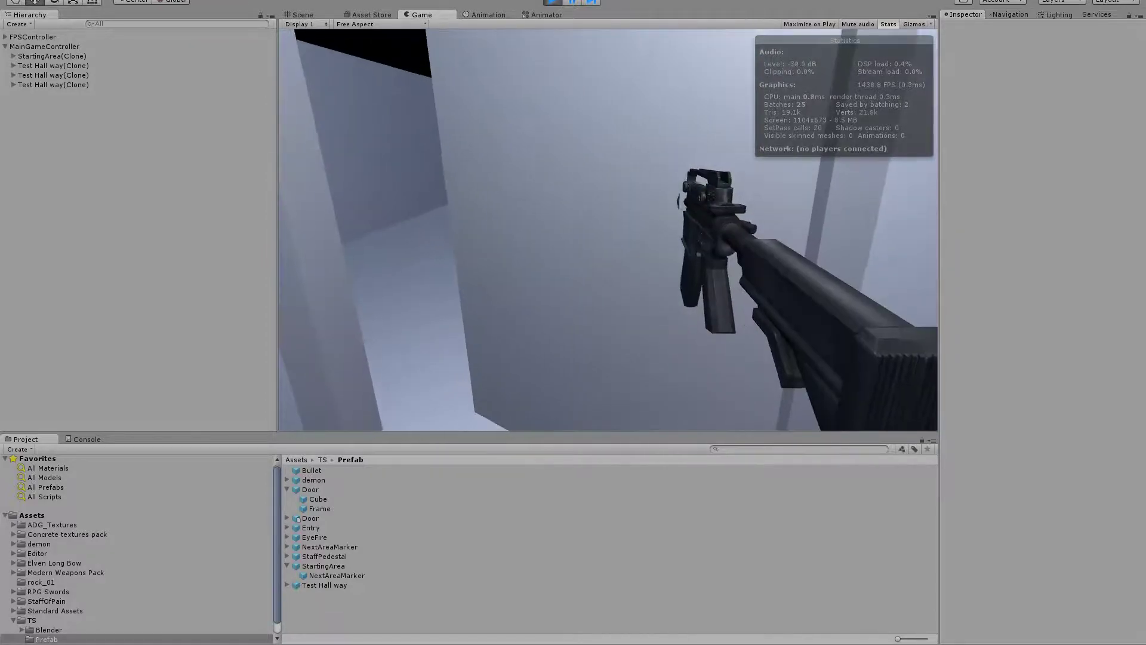
key(e)
key(w)
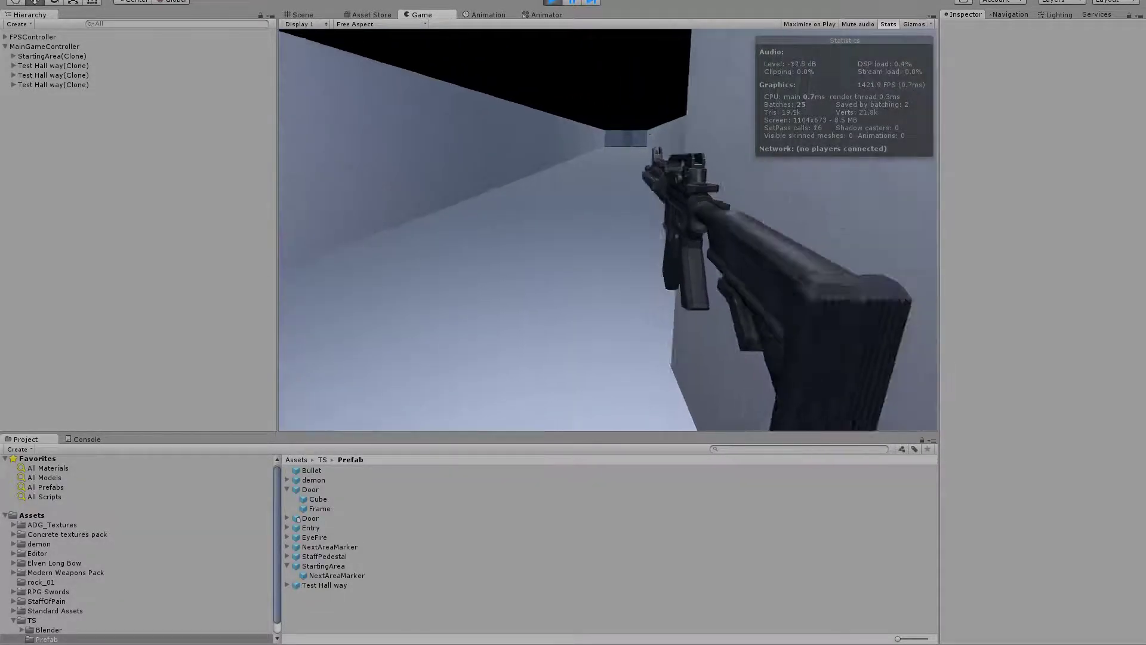
key(w)
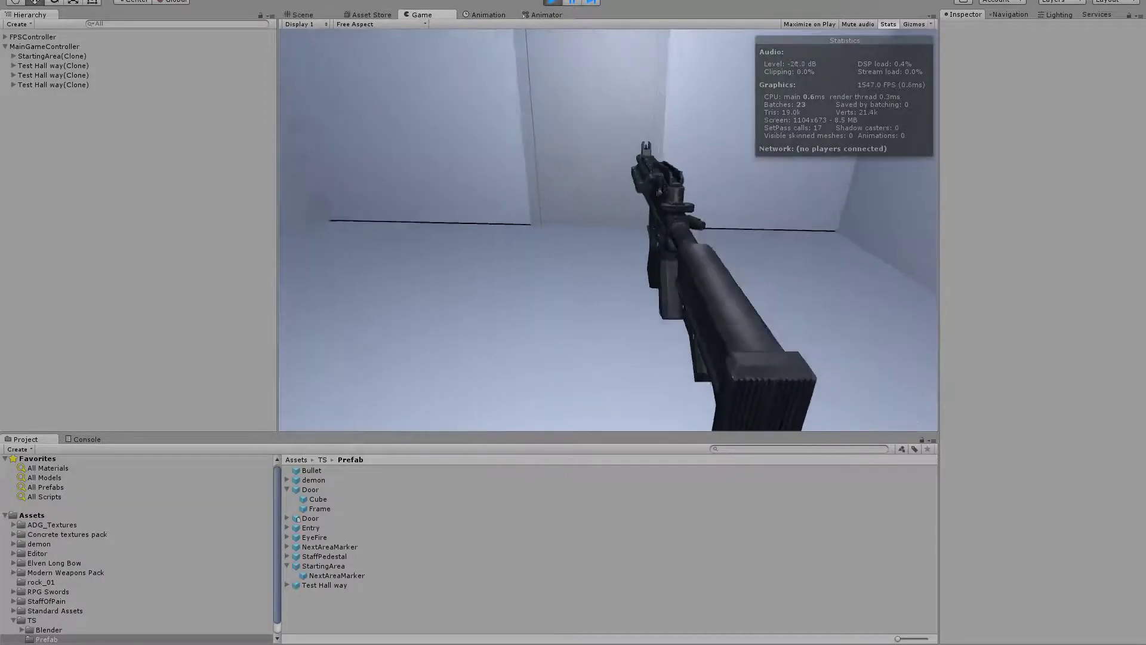
Keep walking through the end doors of successive spawned hallways, opening each door to test that another Test Hall way is chained on.
key(e)
key(w)
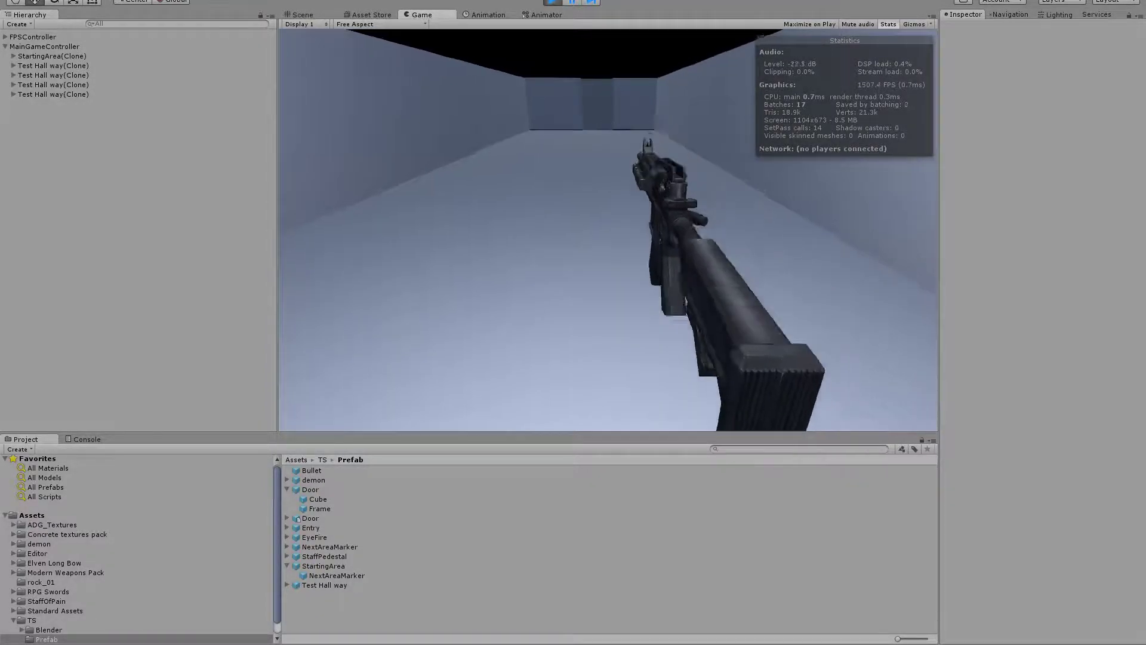
key(w)
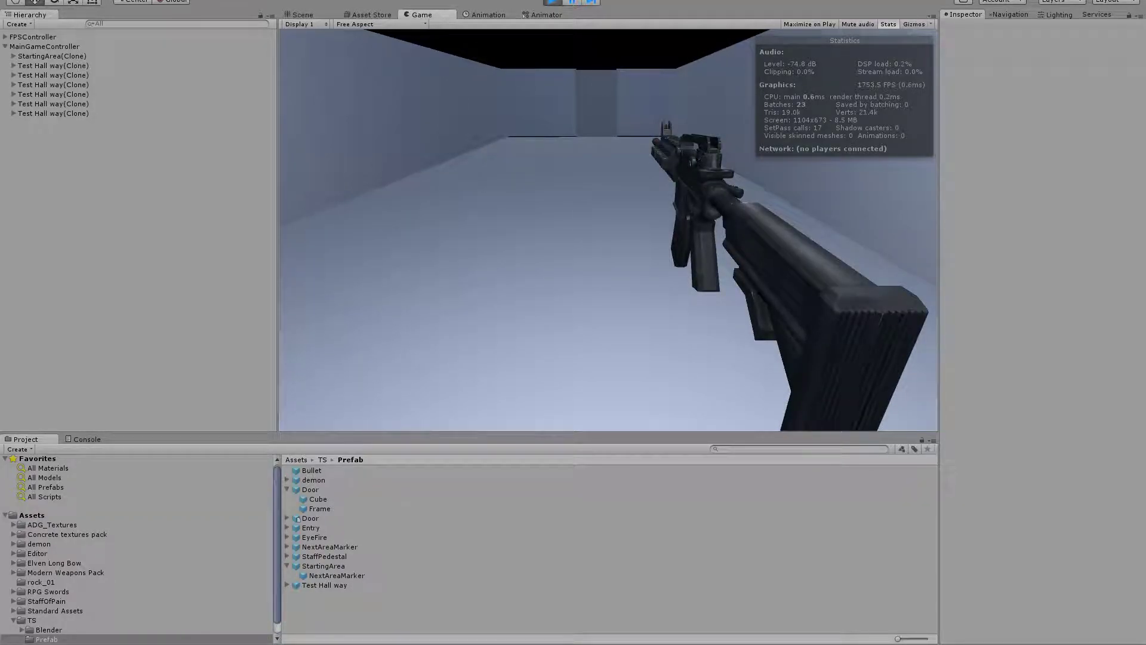
key(w)
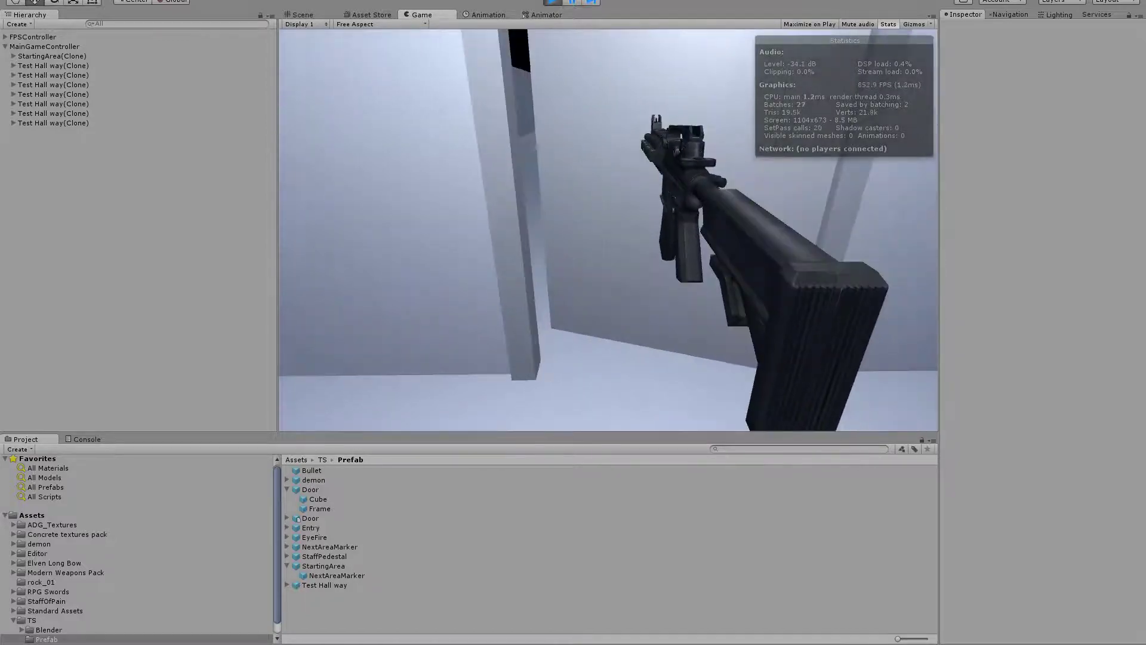
key(w)
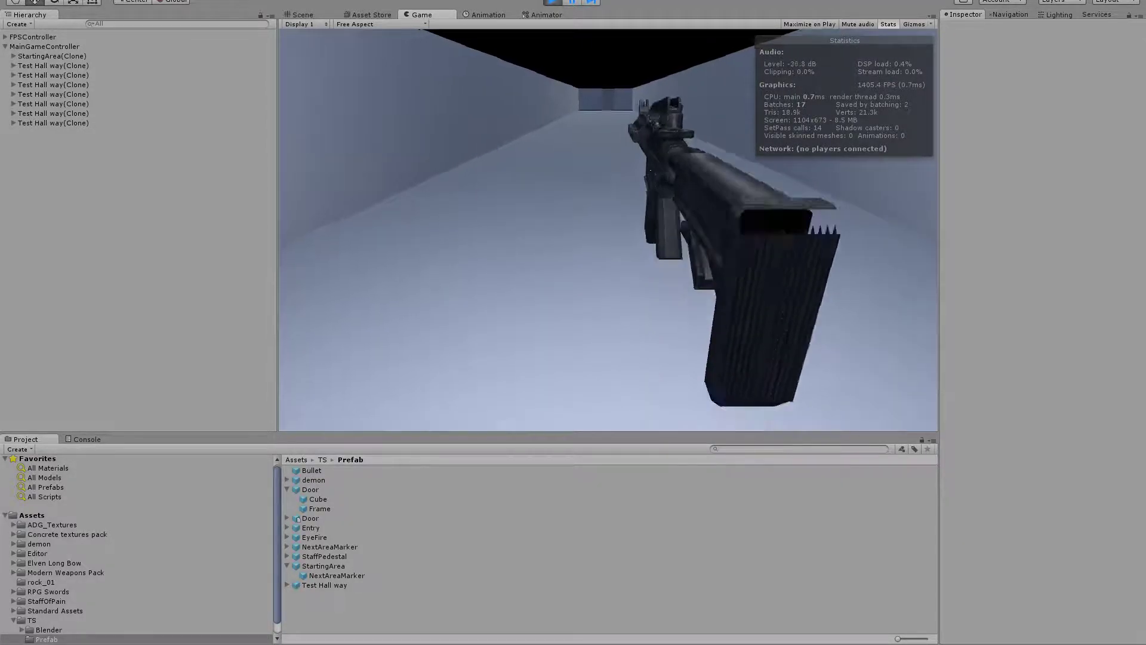
key(w)
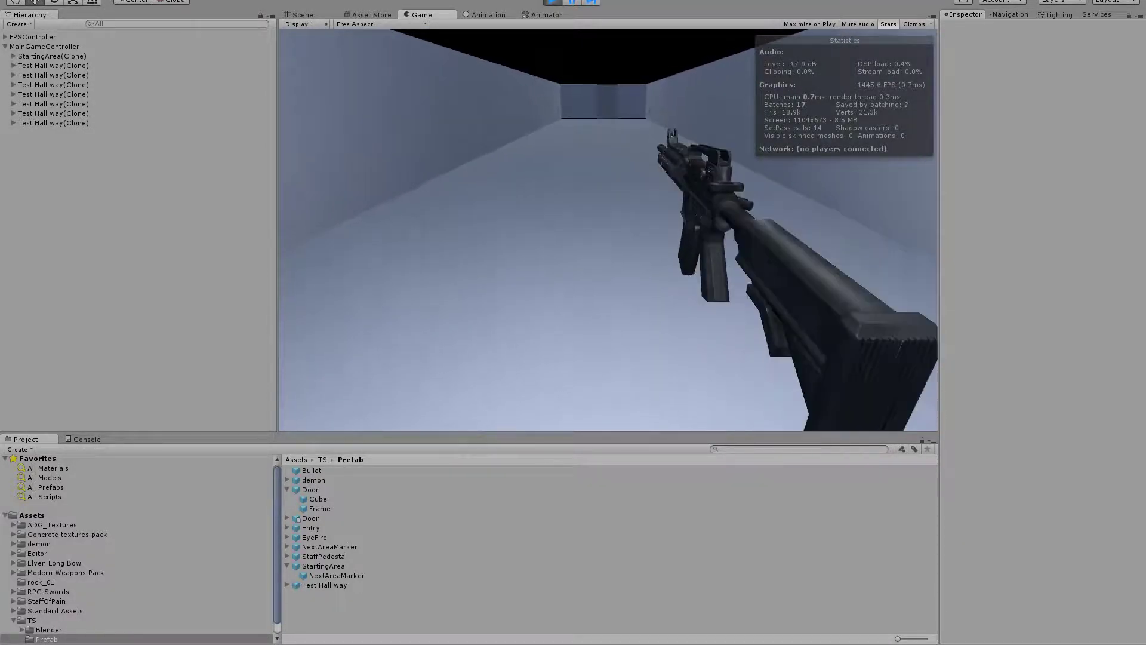
key(w)
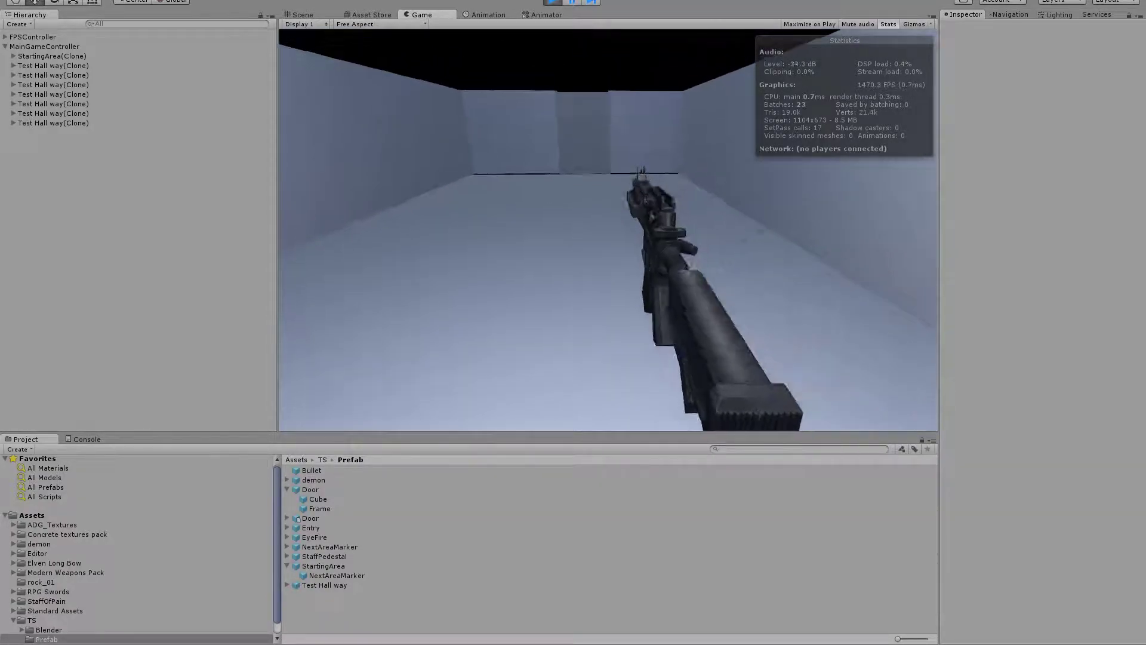
key(w)
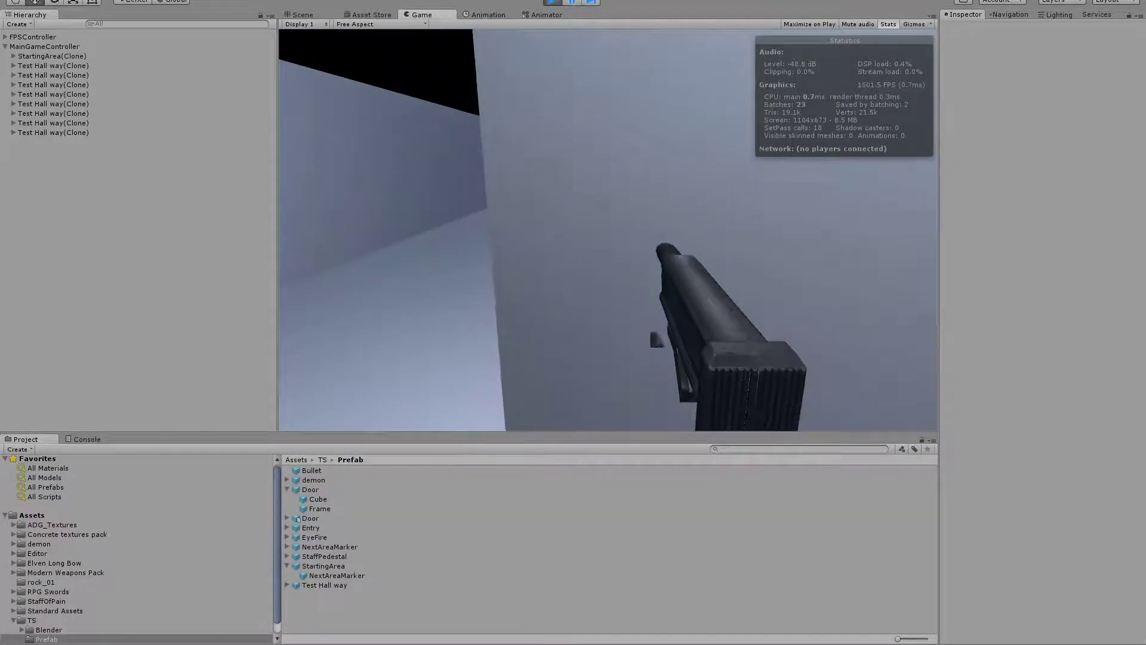
key(w)
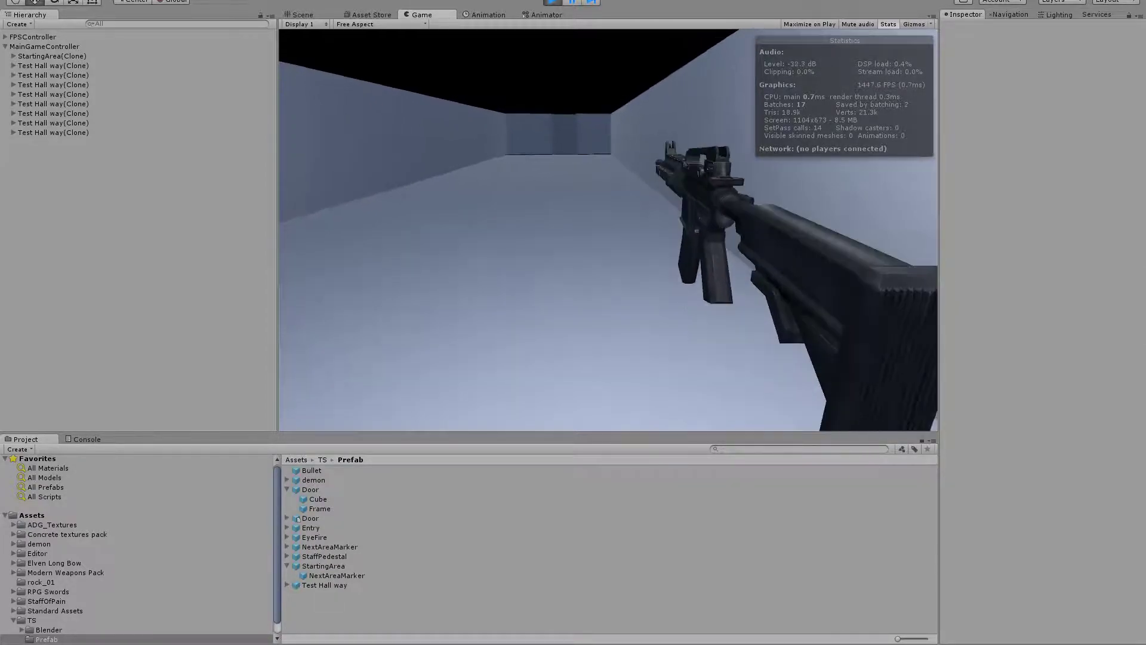
key(w)
key(w)
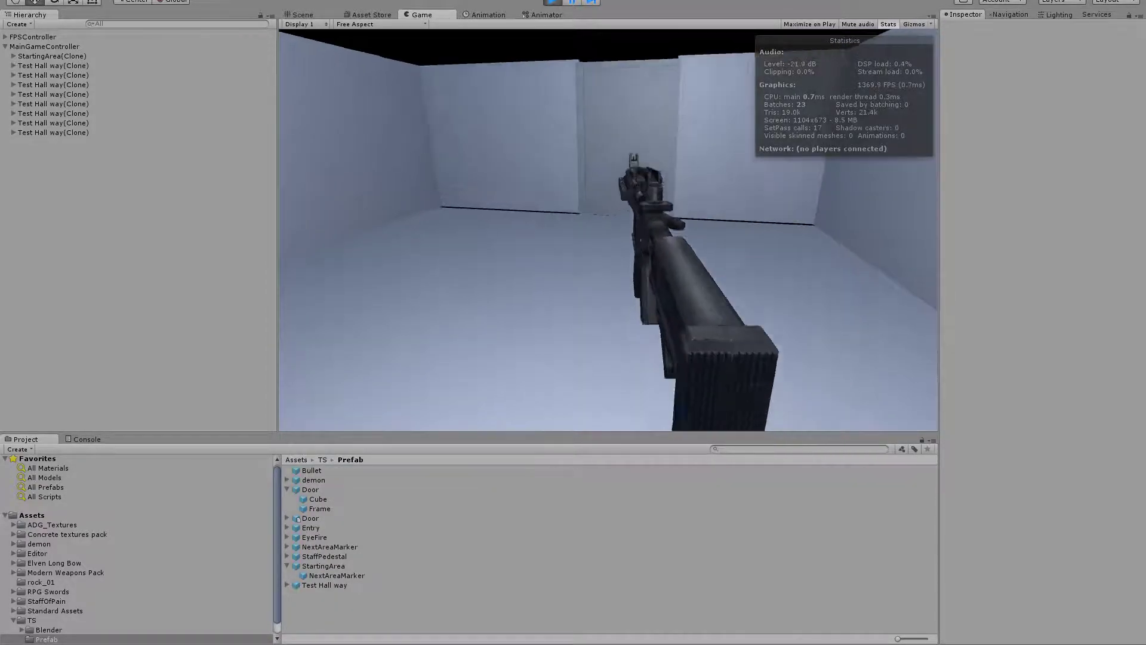
key(w)
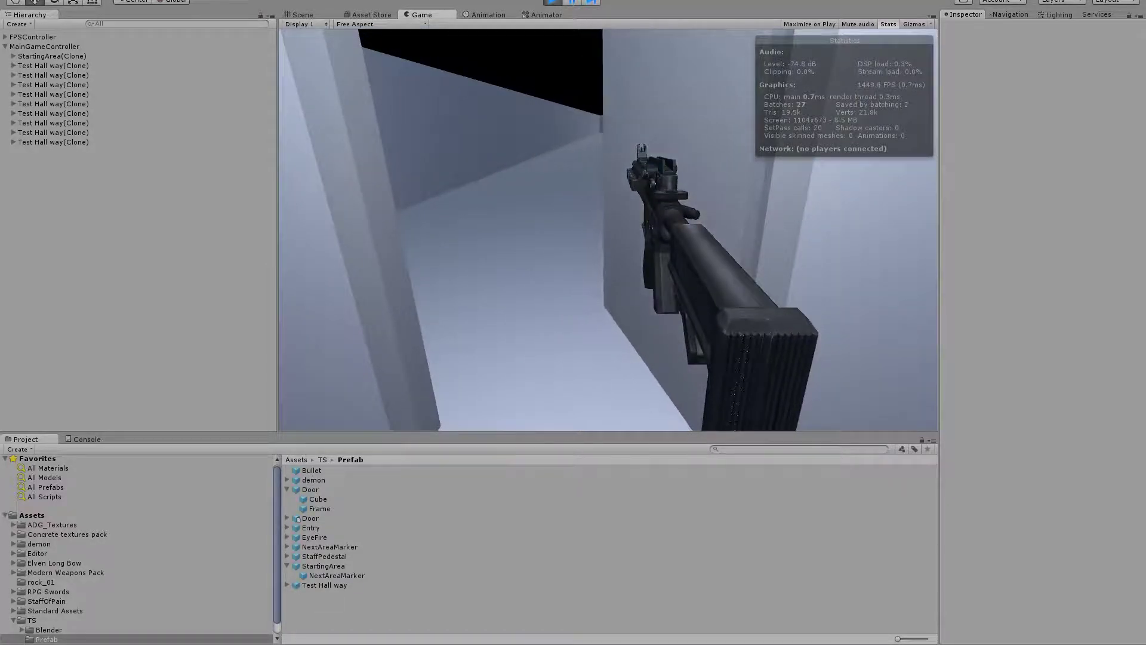
key(w)
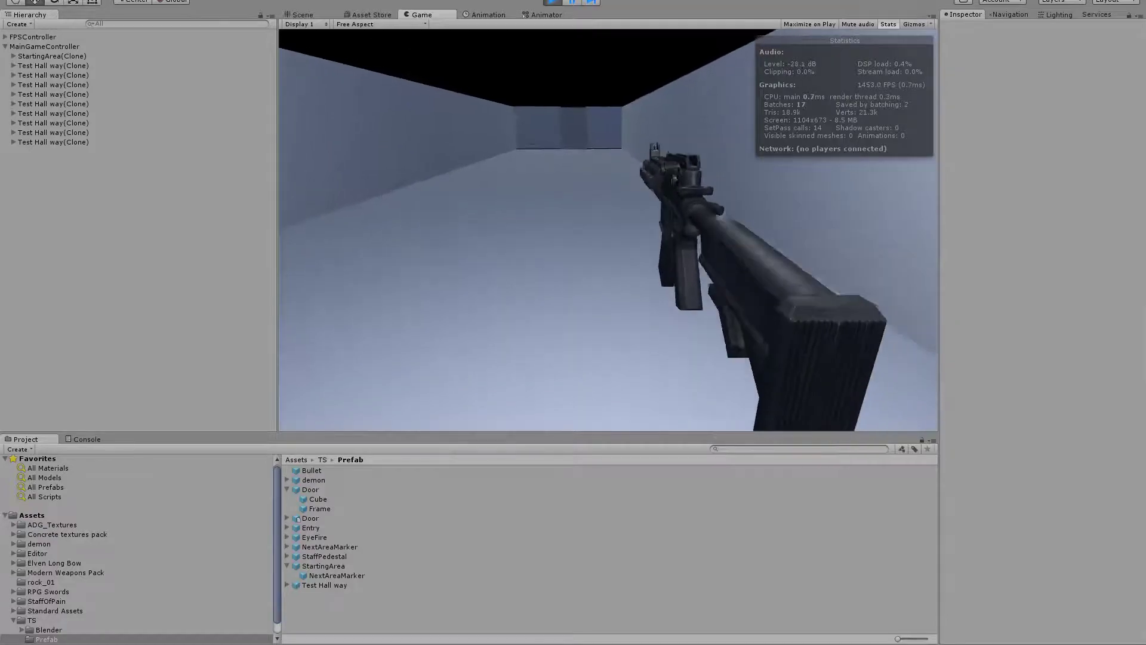
key(w)
key(w)
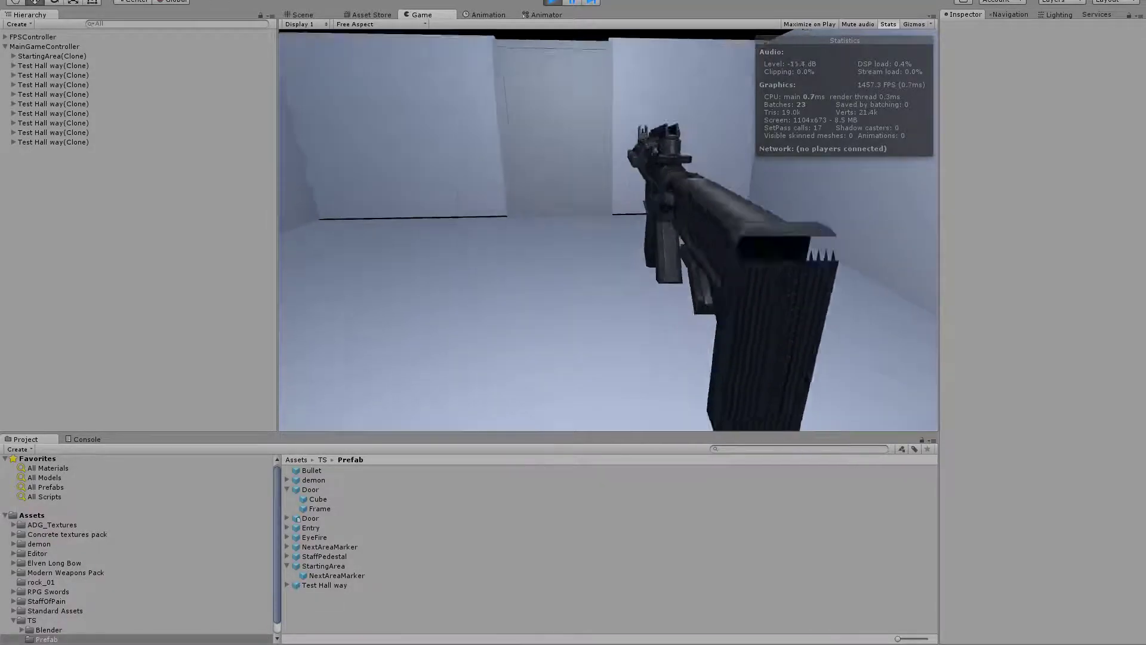
key(w)
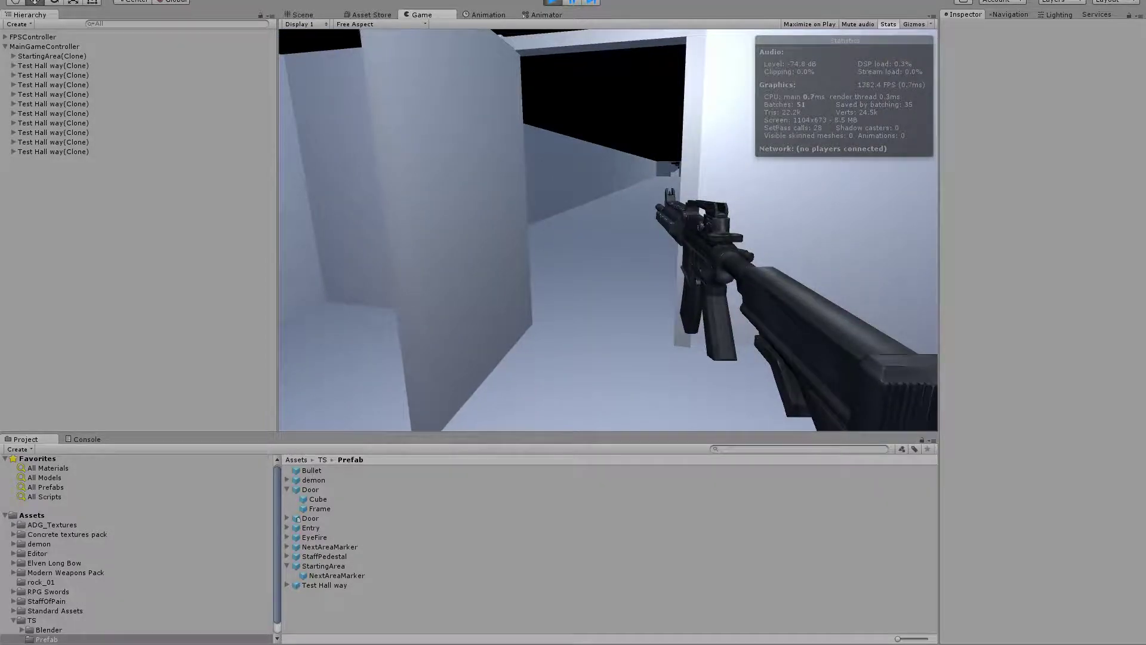
key(w)
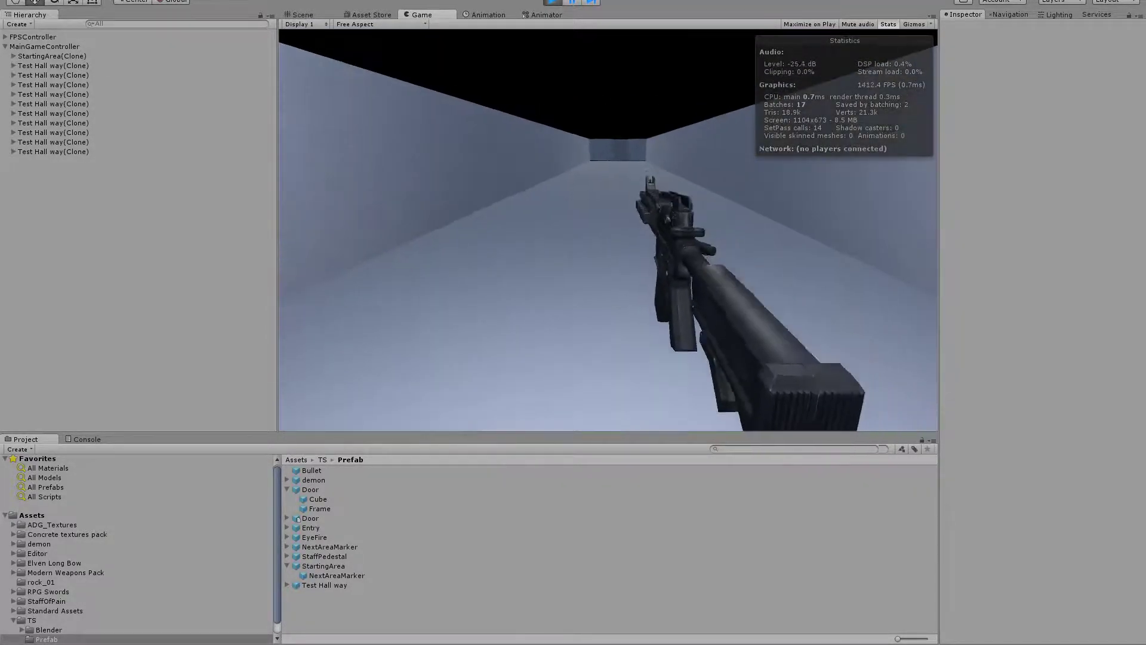
key(w)
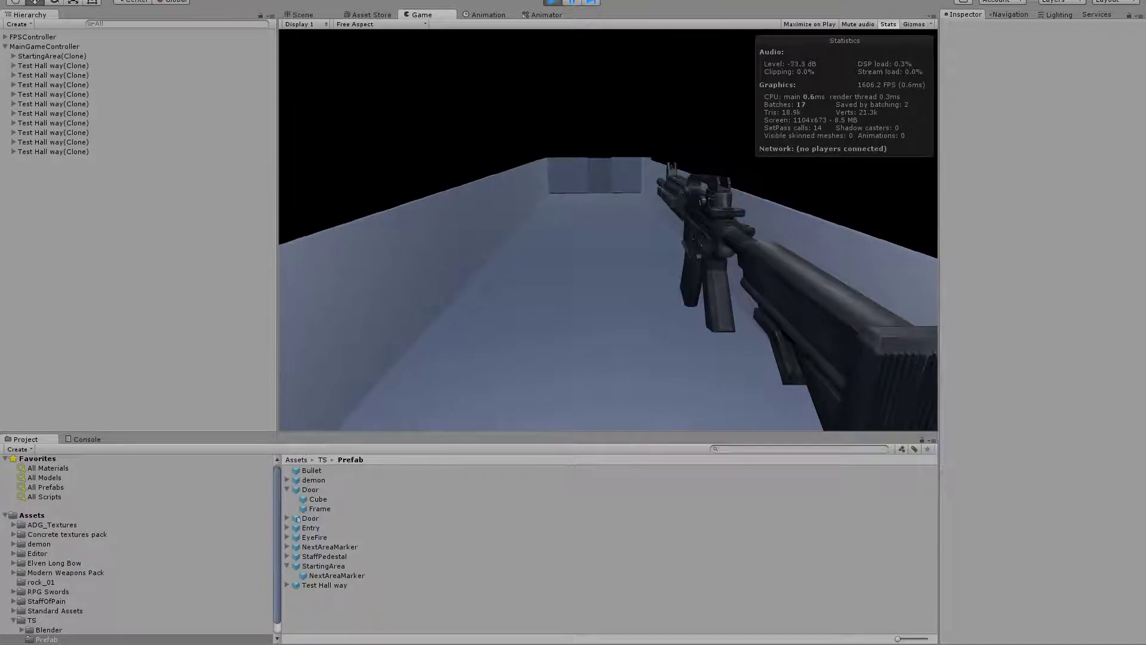
key(w)
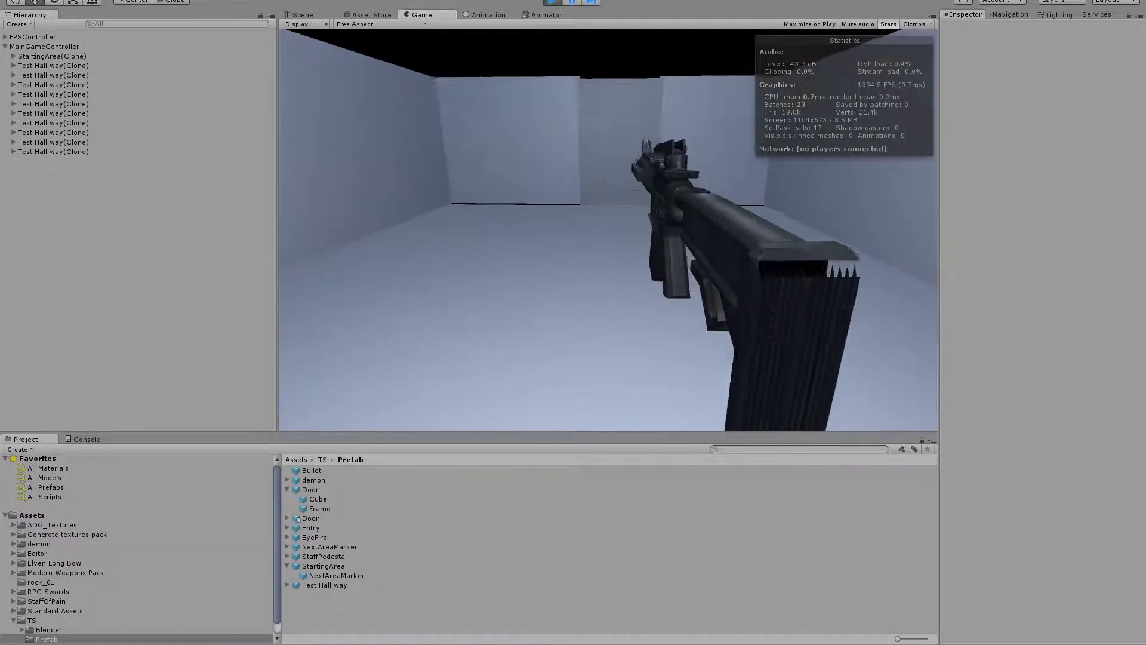
key(w)
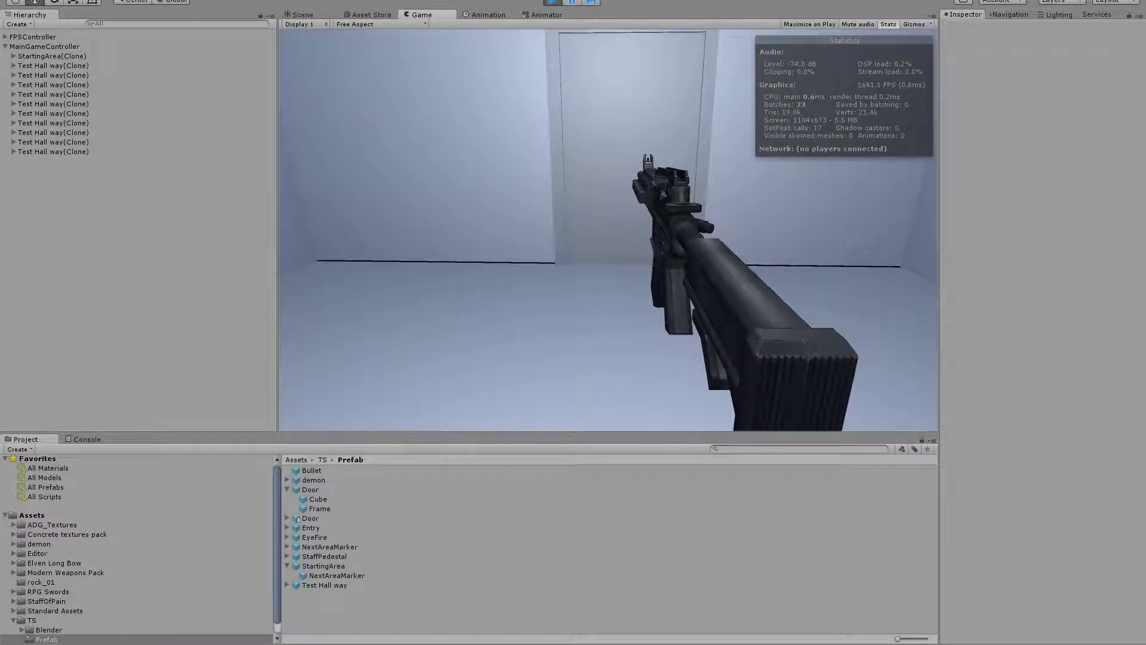
key(w)
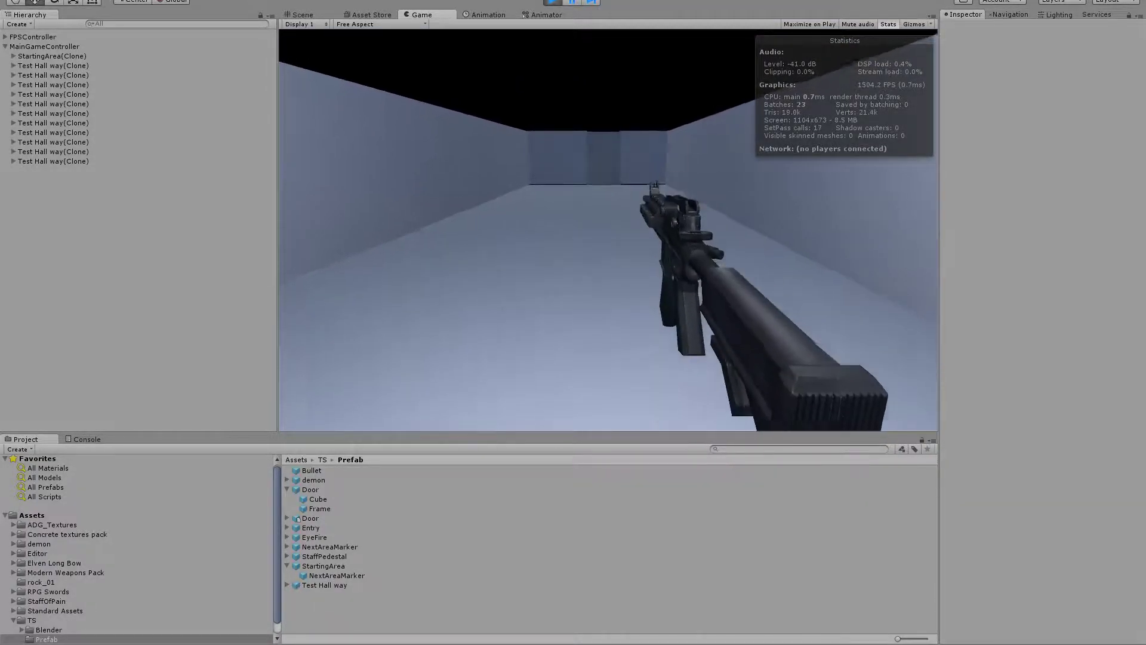
key(w)
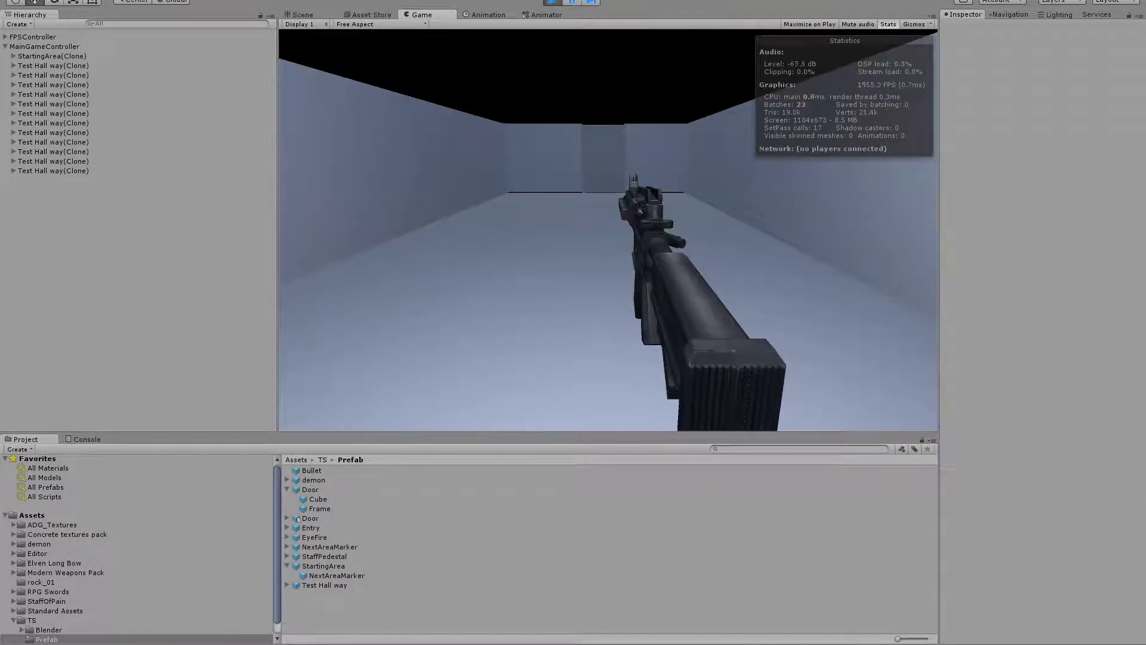
key(w)
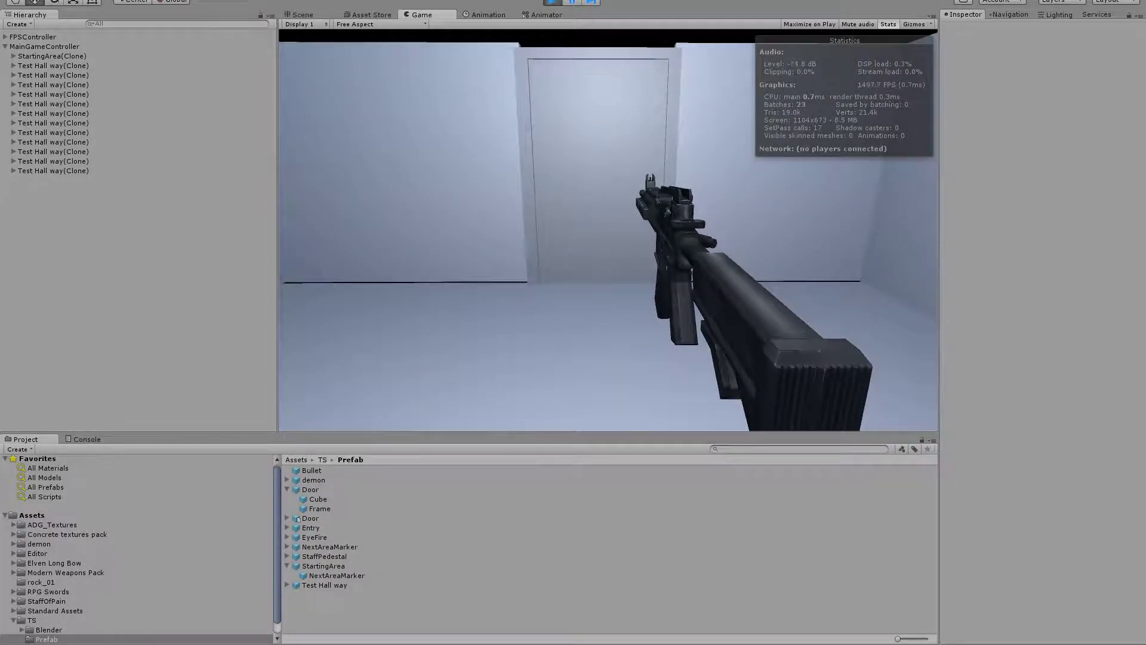
key(w)
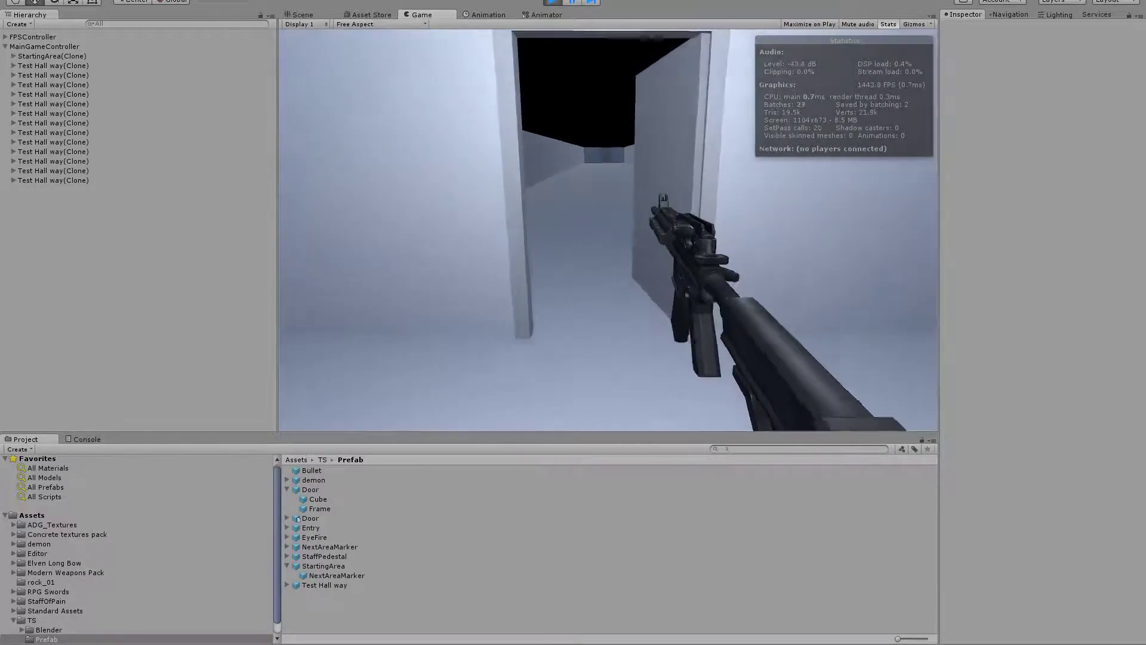
key(w)
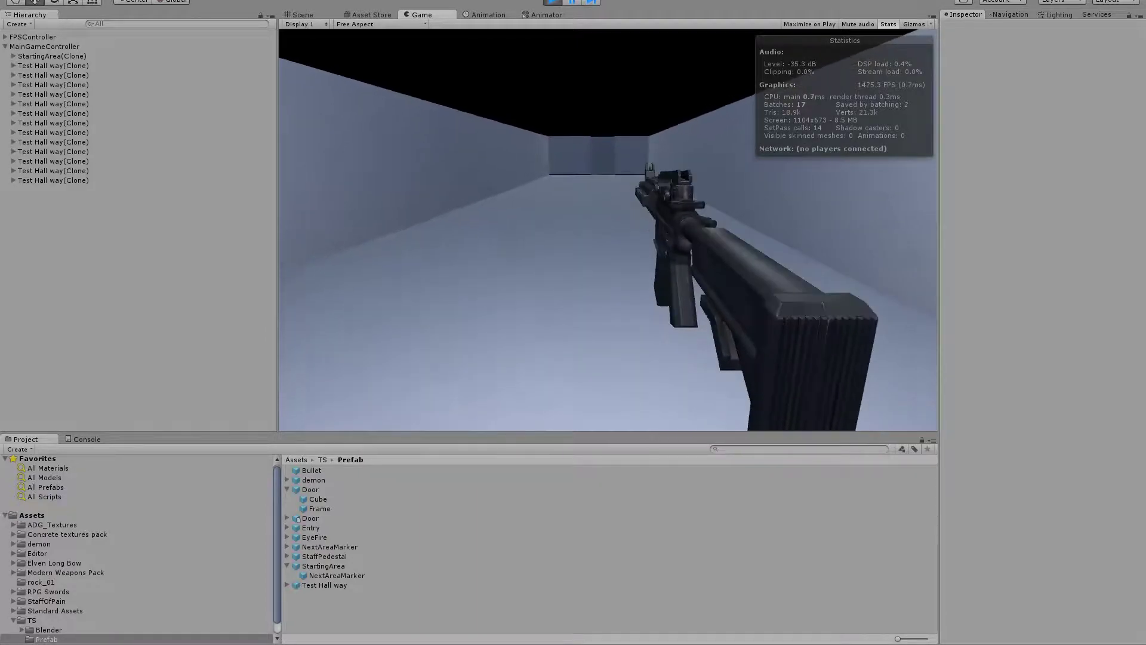
key(w)
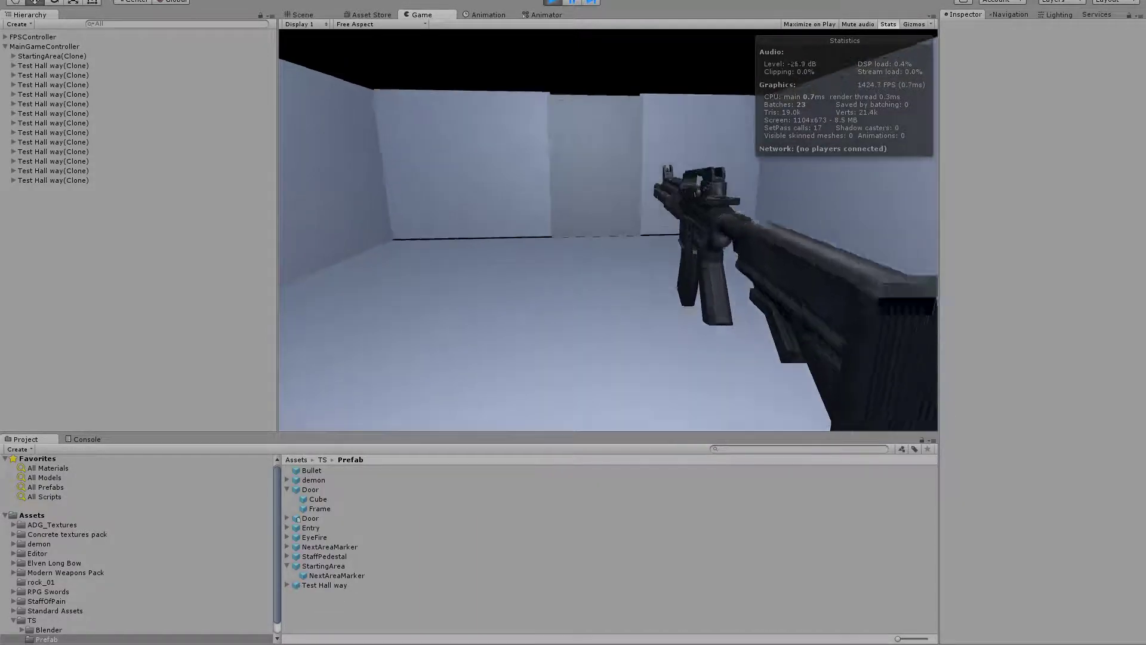
key(w)
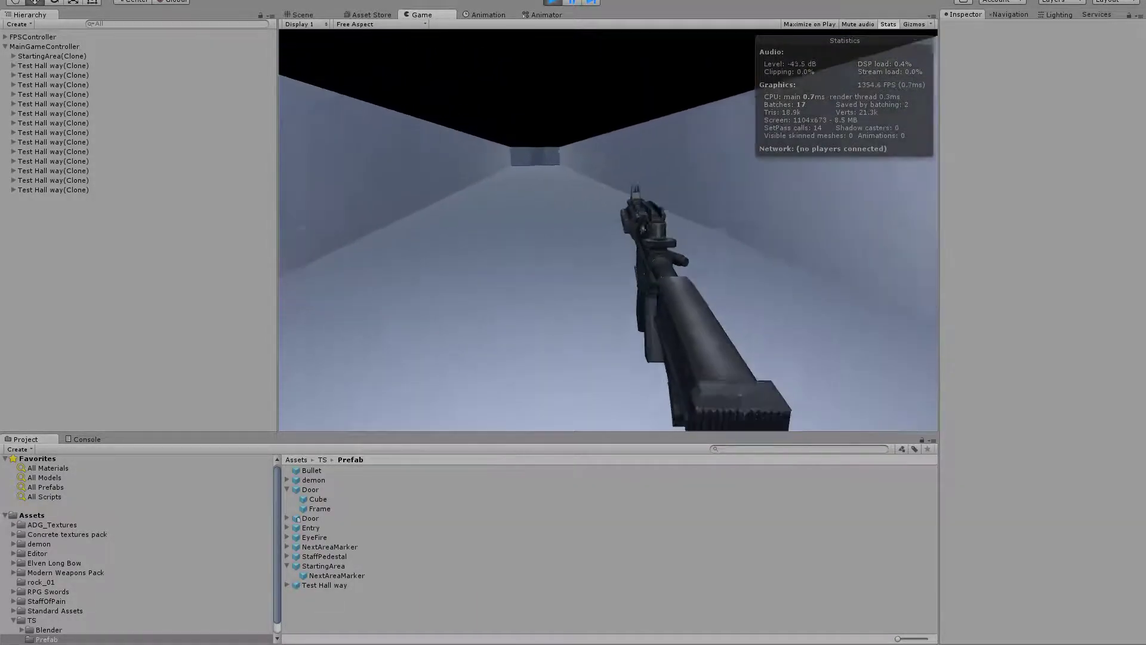
Fire the rifle down the hallway while advancing, and pass through the end door into another spawned hallway.
key(w)
click(608, 230)
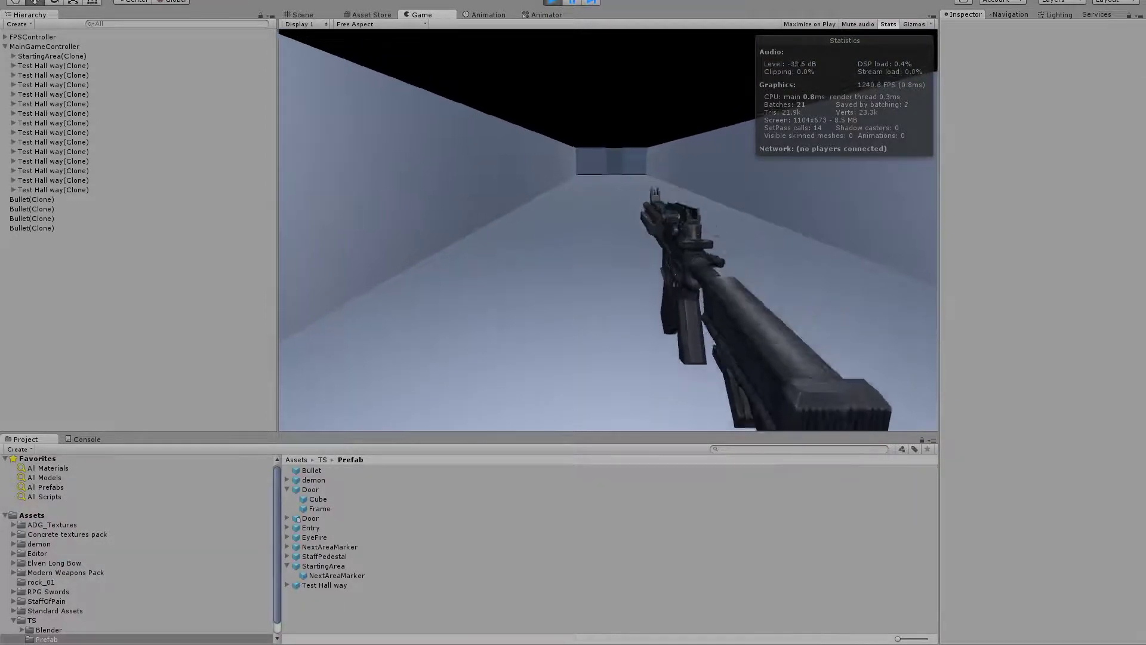
key(w)
key(w)
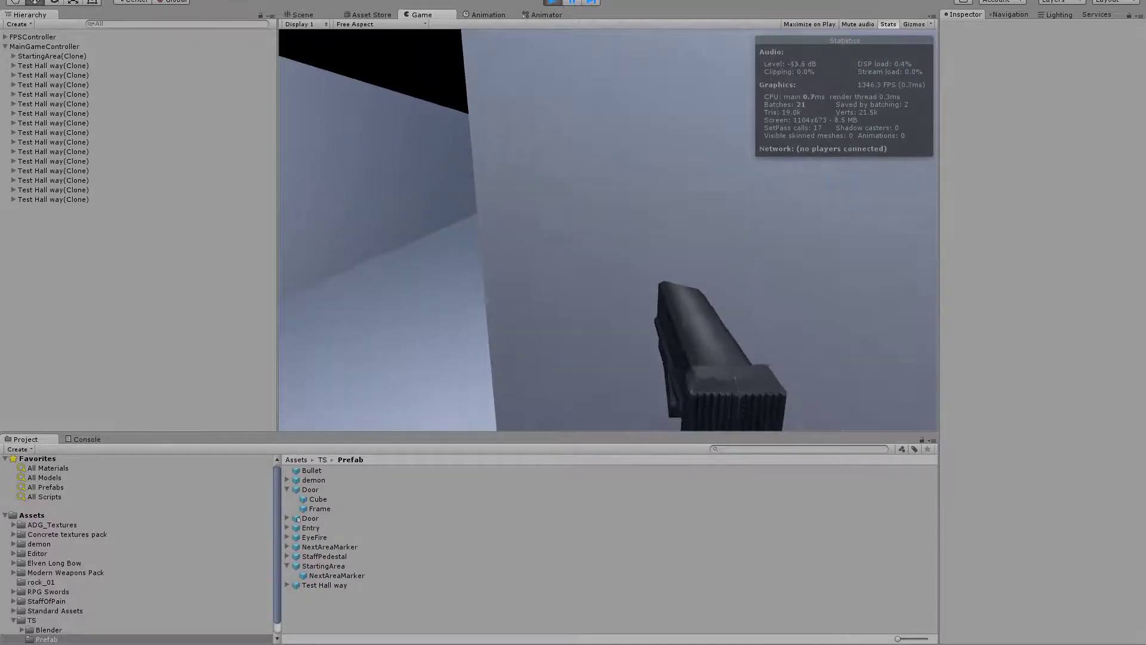
key(w)
key(w)
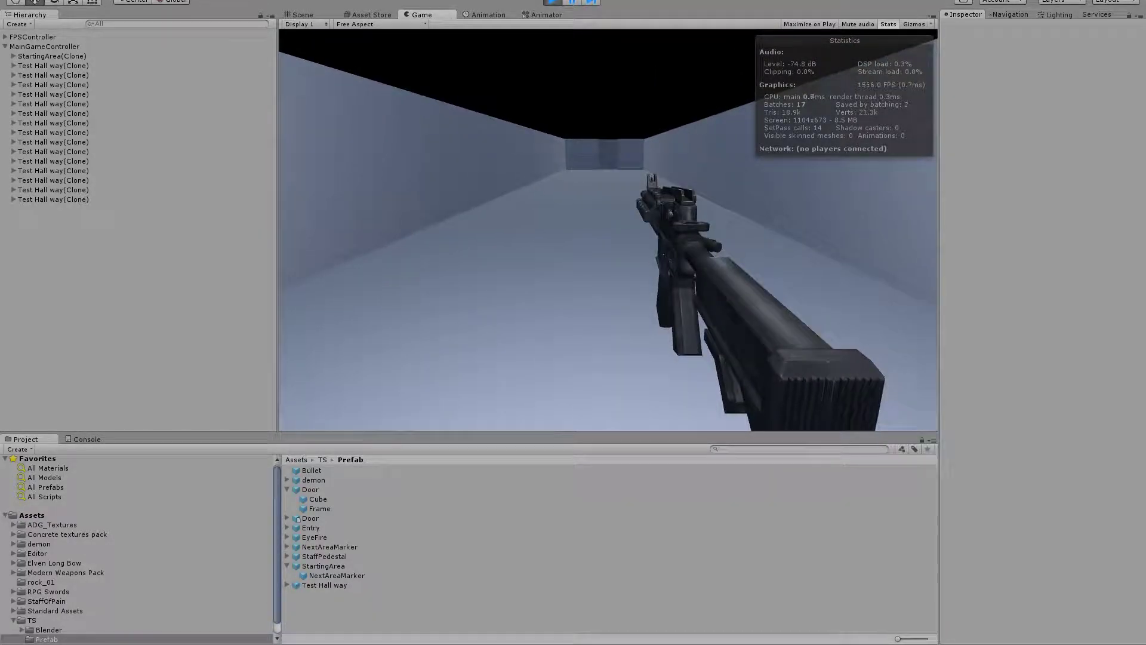
Leave the running game view and open Paint with a blank canvas.
key(super)
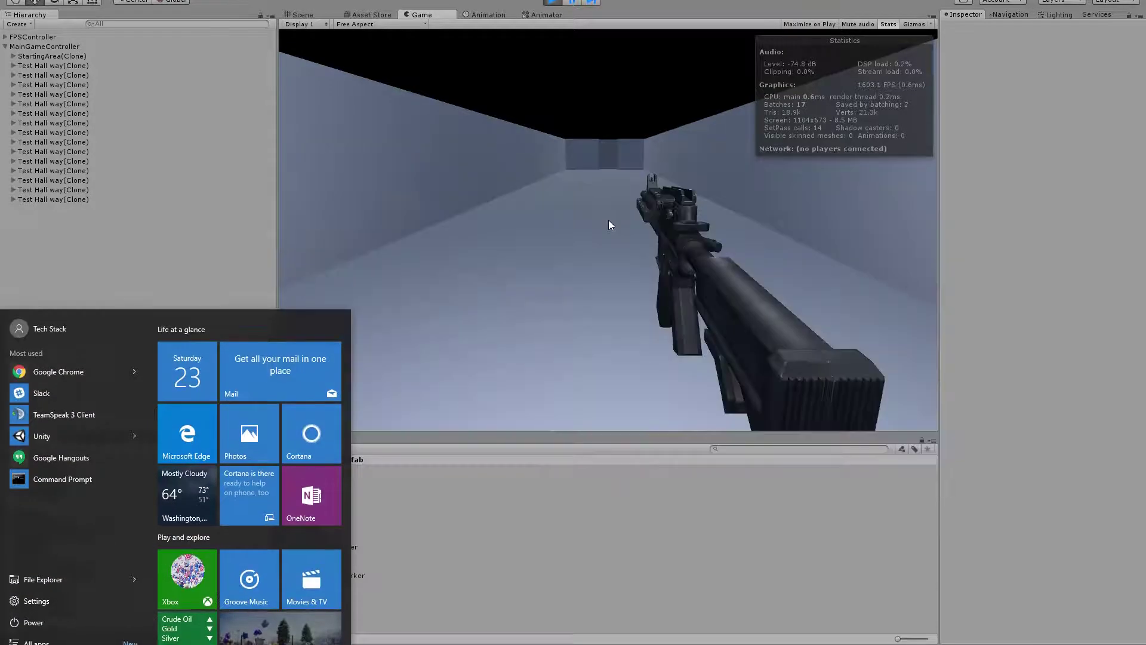
key(super)
key(super)
text(paint)
key(Return)
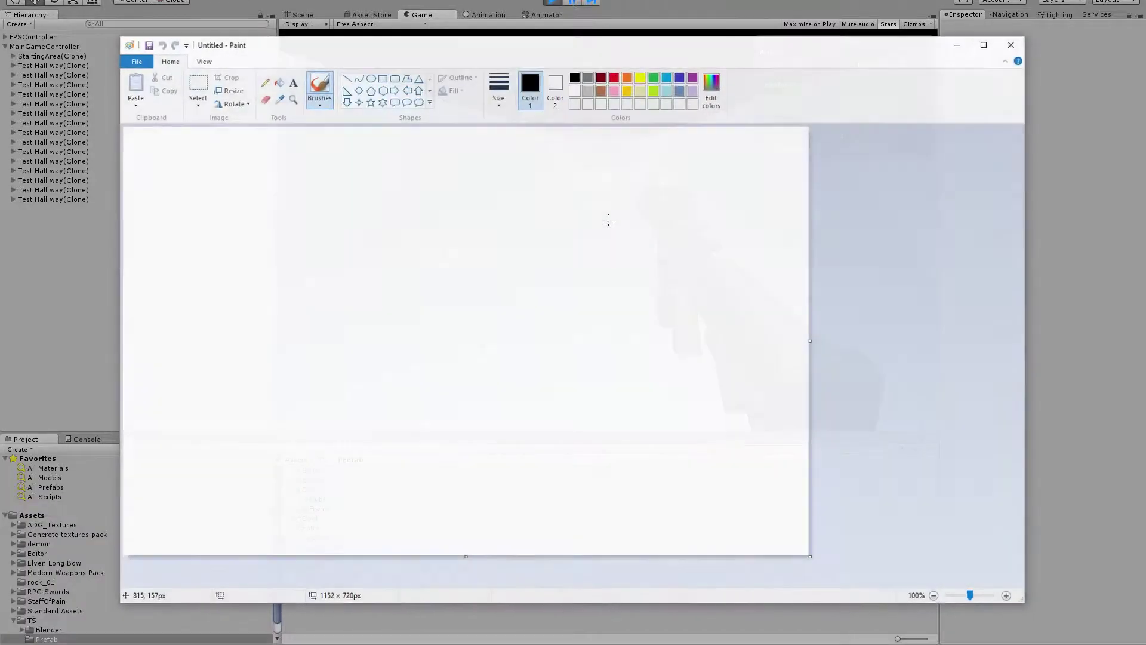
Draw three near-vertical black lines crossed by two near-horizontal ones with the Line tool to start a grid sketch.
click(347, 78)
drag(323, 161, 316, 553)
drag(451, 174, 439, 552)
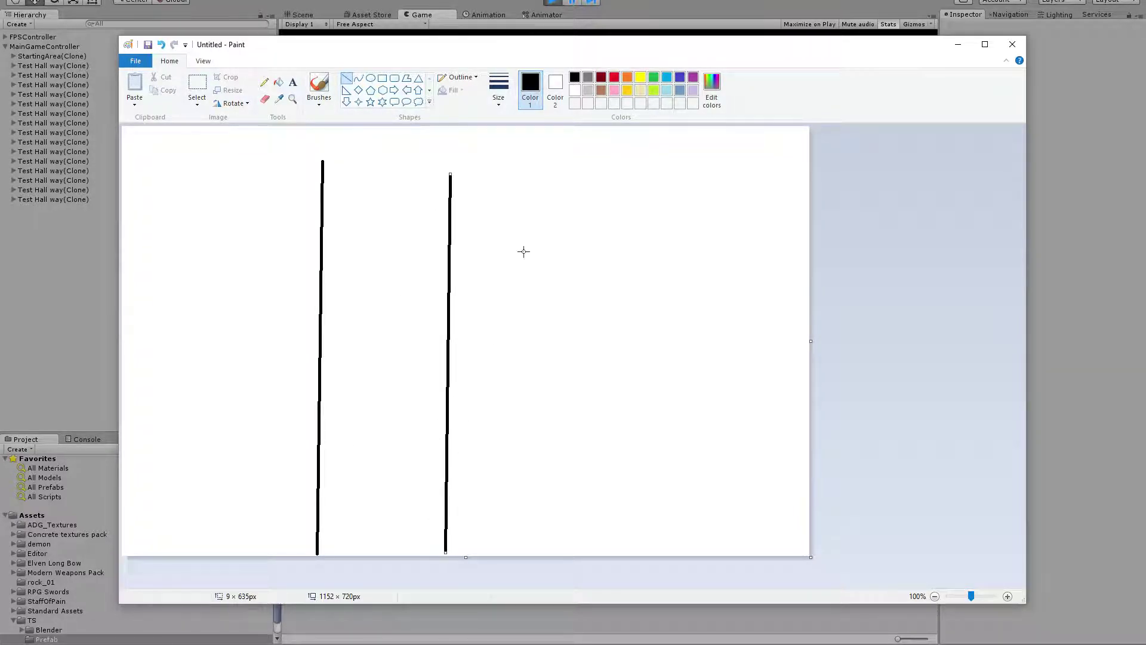
mouse_move(551, 173)
mouse_down()
mouse_move(560, 356)
mouse_move(545, 560)
mouse_up()
drag(242, 274, 752, 279)
mouse_move(206, 391)
mouse_down()
mouse_move(459, 411)
mouse_move(705, 400)
mouse_up()
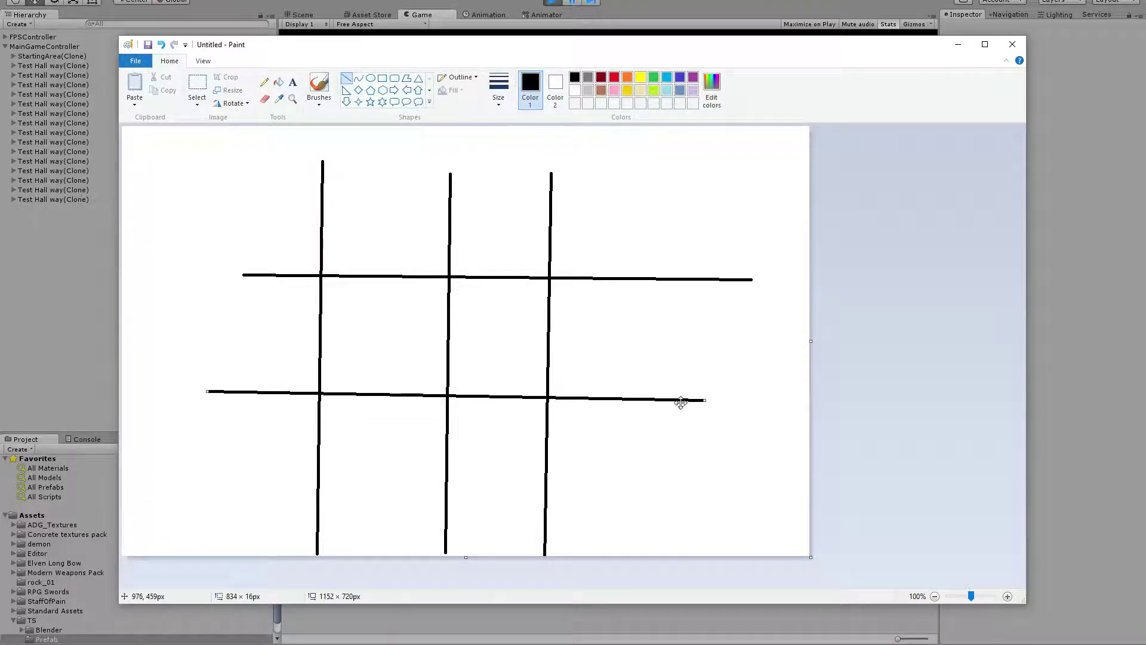
Extend the grid with outer vertical lines on both sides and horizontals above and below, and lengthen the short horizontal in black to close its cells.
drag(181, 494, 691, 493)
mouse_move(683, 138)
mouse_down()
mouse_move(669, 174)
mouse_move(683, 558)
mouse_up()
drag(231, 193, 218, 579)
drag(215, 209, 865, 220)
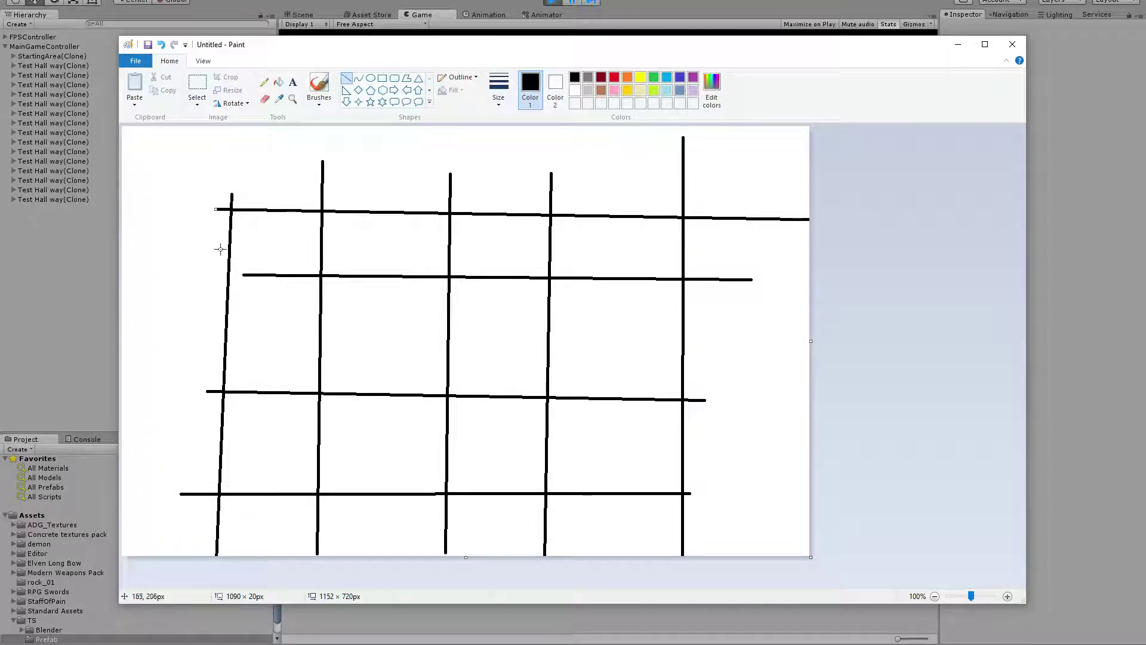
drag(200, 271, 263, 275)
click(639, 79)
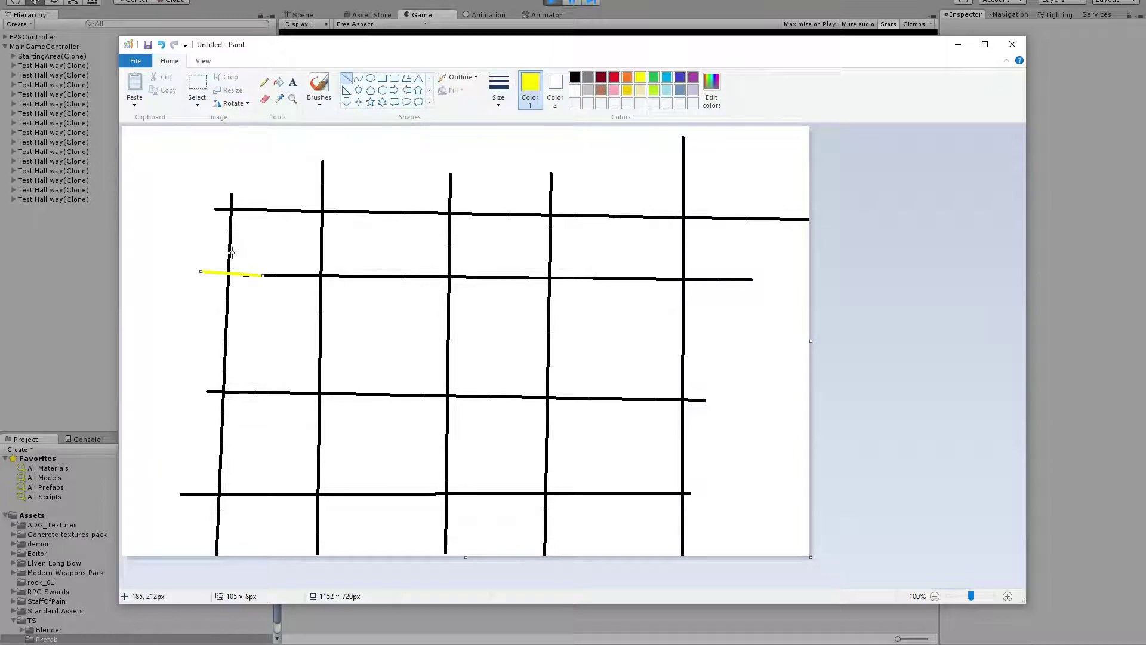
click(574, 77)
Fill the grid's upper-left cell with yellow.
click(278, 82)
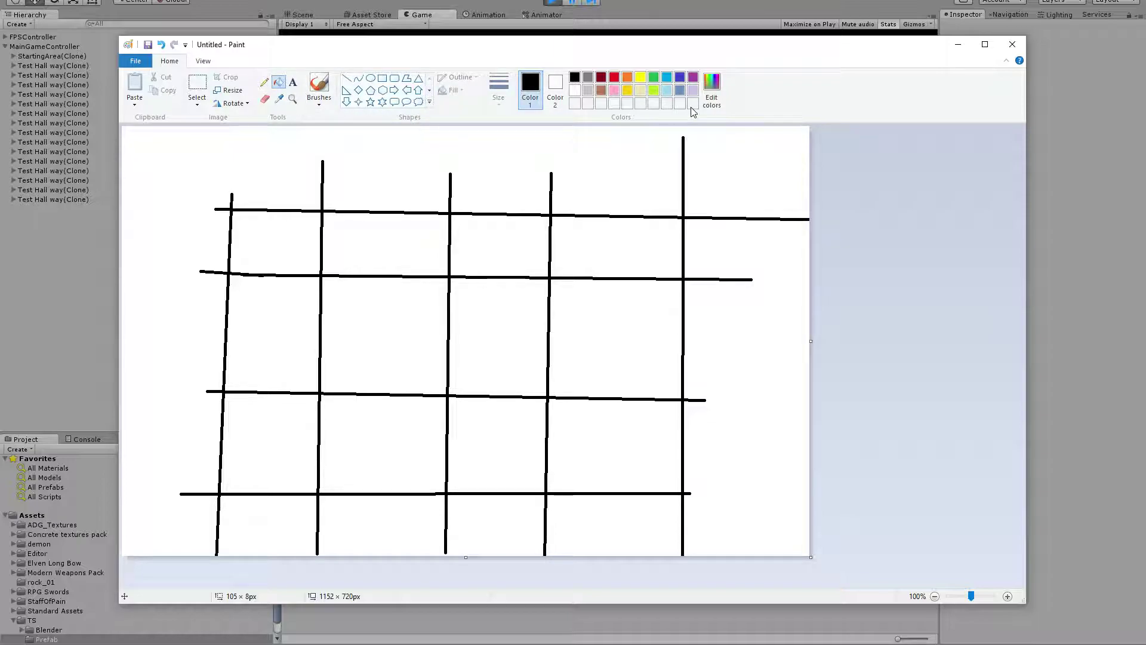
click(640, 78)
click(298, 242)
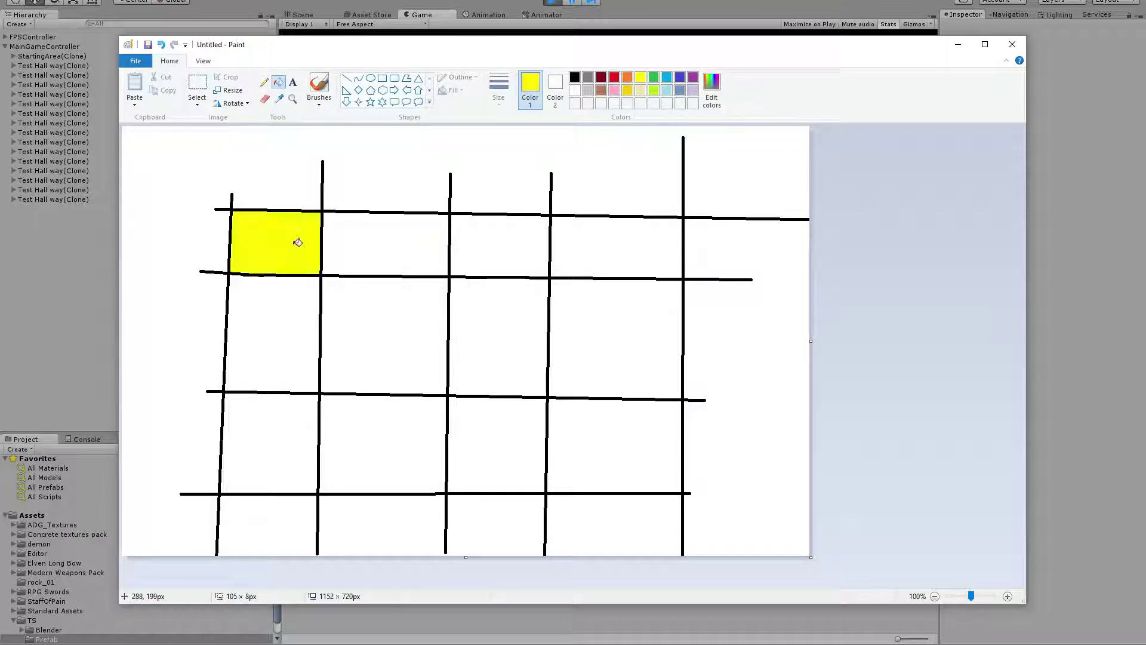
Fill alternating grid cells in the top, second and third rows with yellow, plus the open area beyond the last vertical line.
click(402, 317)
click(471, 411)
click(277, 456)
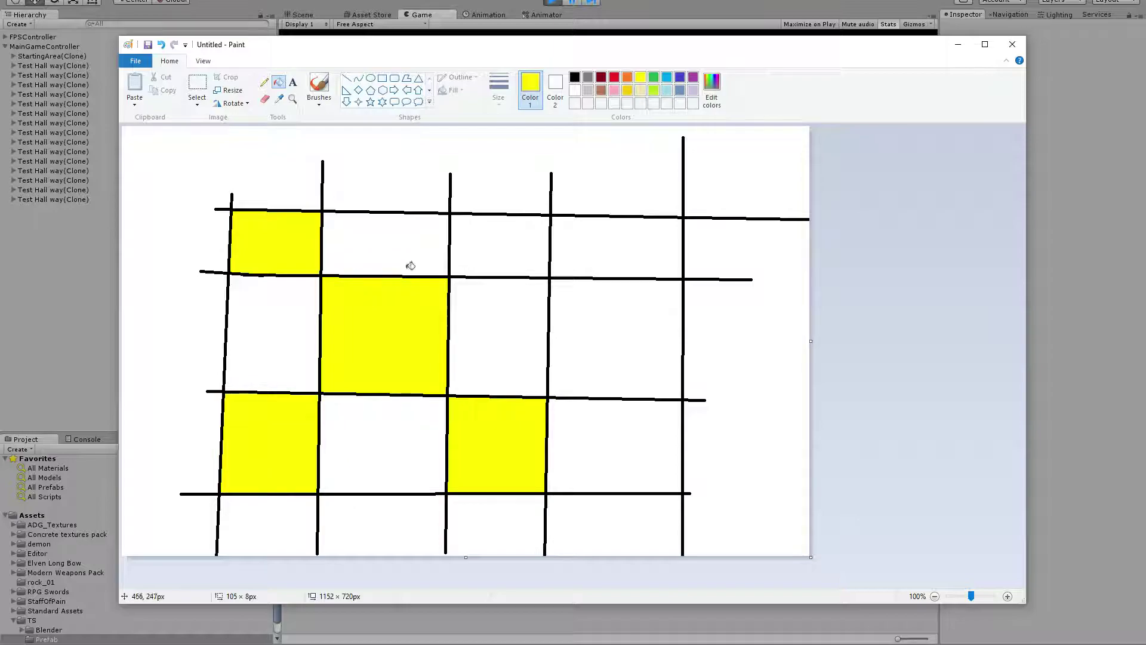
click(516, 257)
click(707, 305)
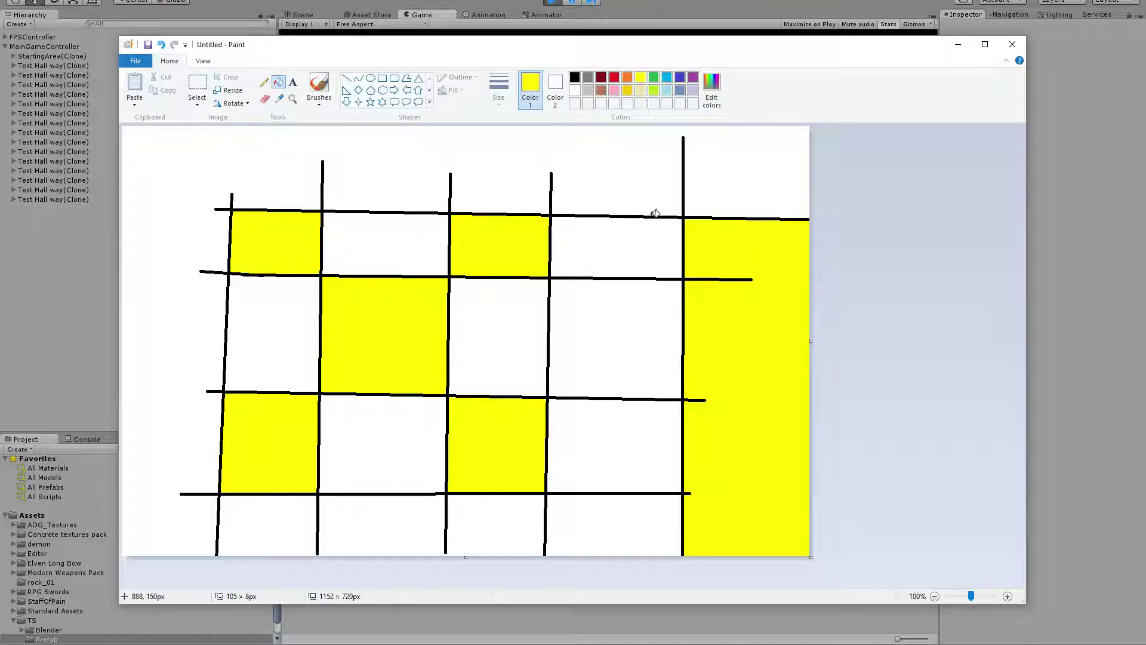
Draw another black vertical line through the yellow side area and extend the two lower horizontal lines across it.
click(346, 78)
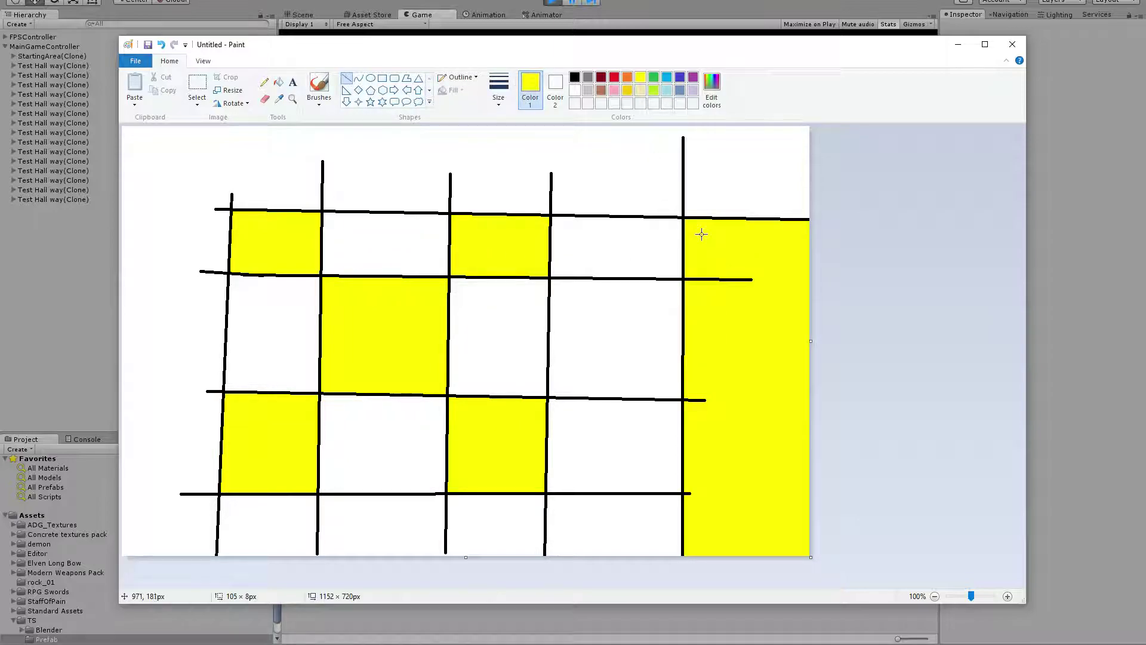
drag(732, 186, 738, 539)
click(574, 77)
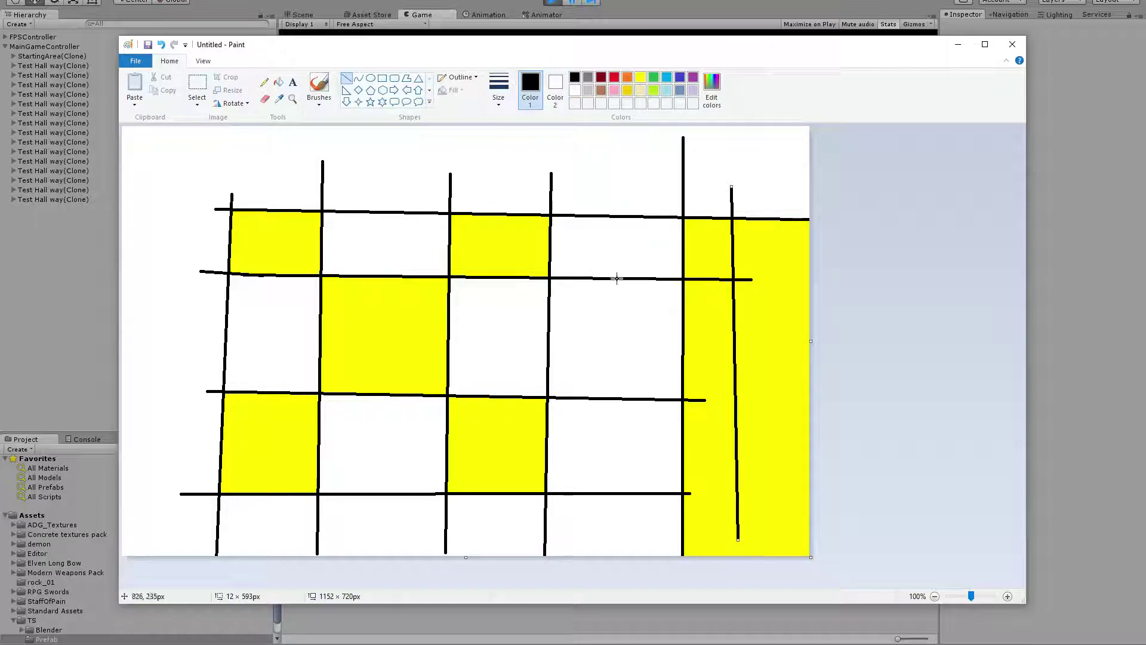
drag(690, 491, 742, 493)
drag(702, 401, 744, 401)
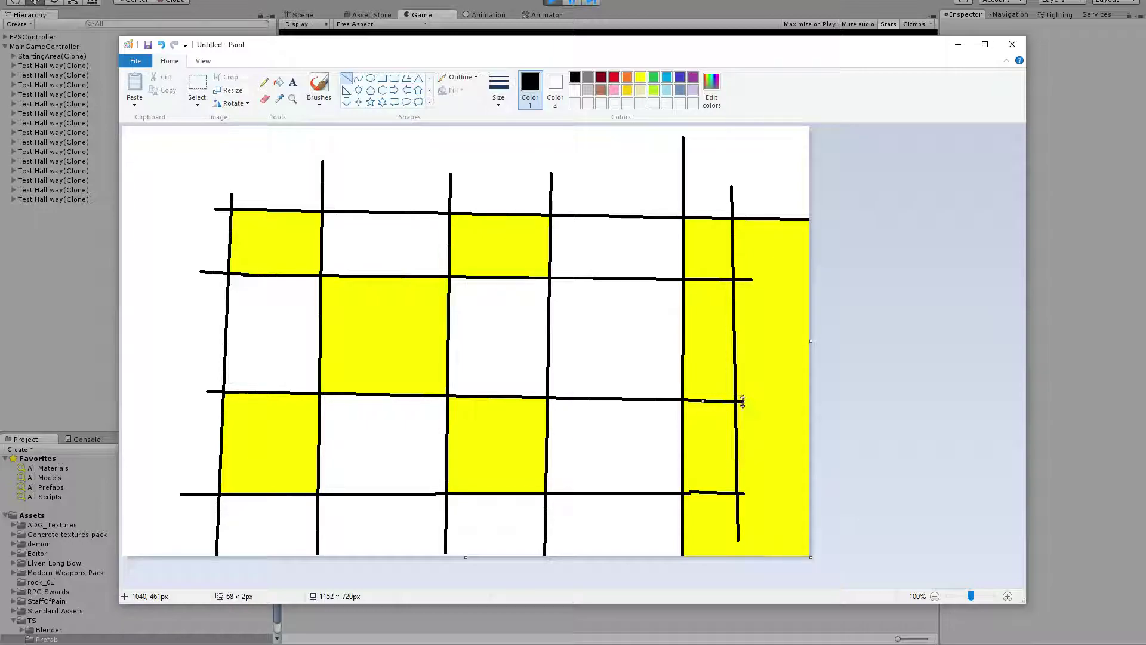
click(640, 77)
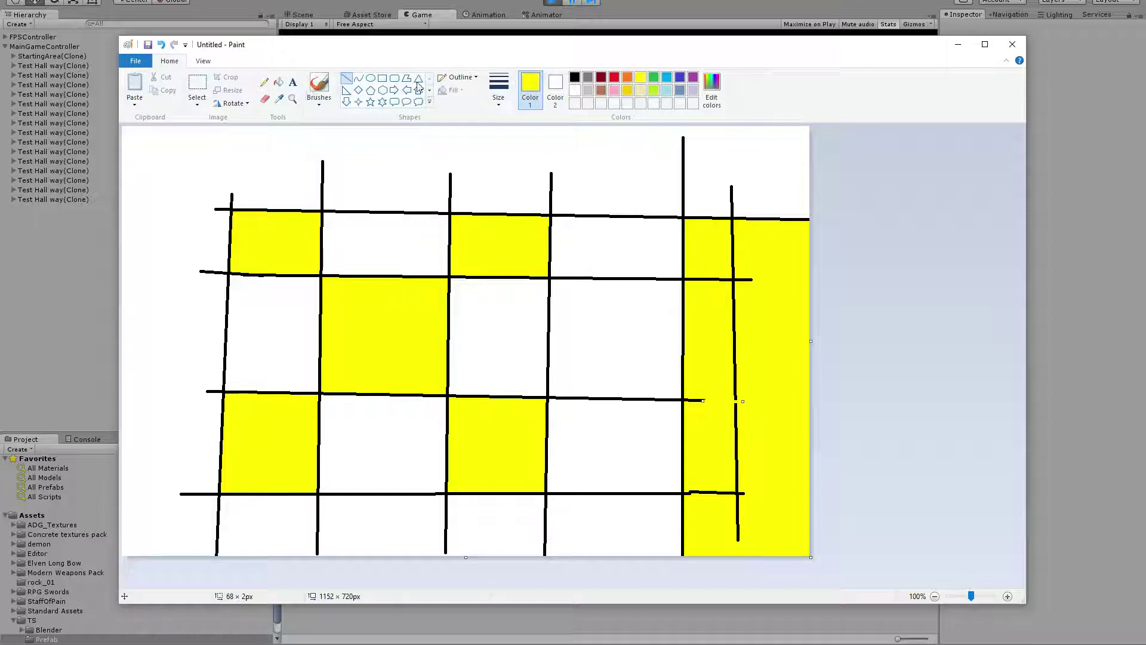
click(574, 77)
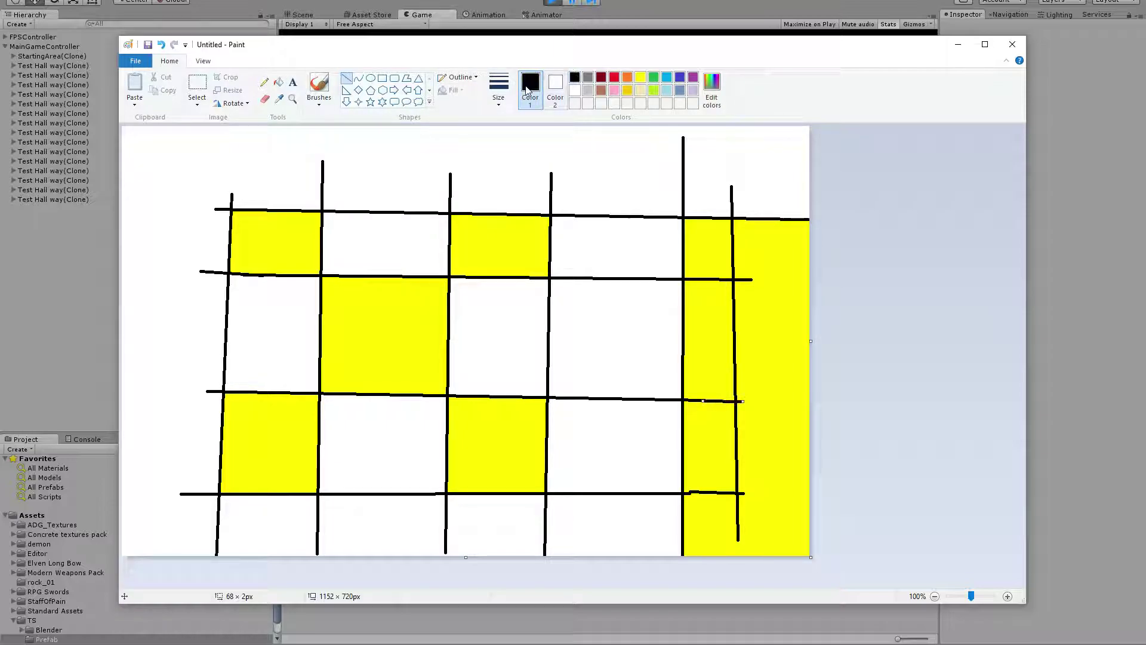
click(278, 82)
click(616, 316)
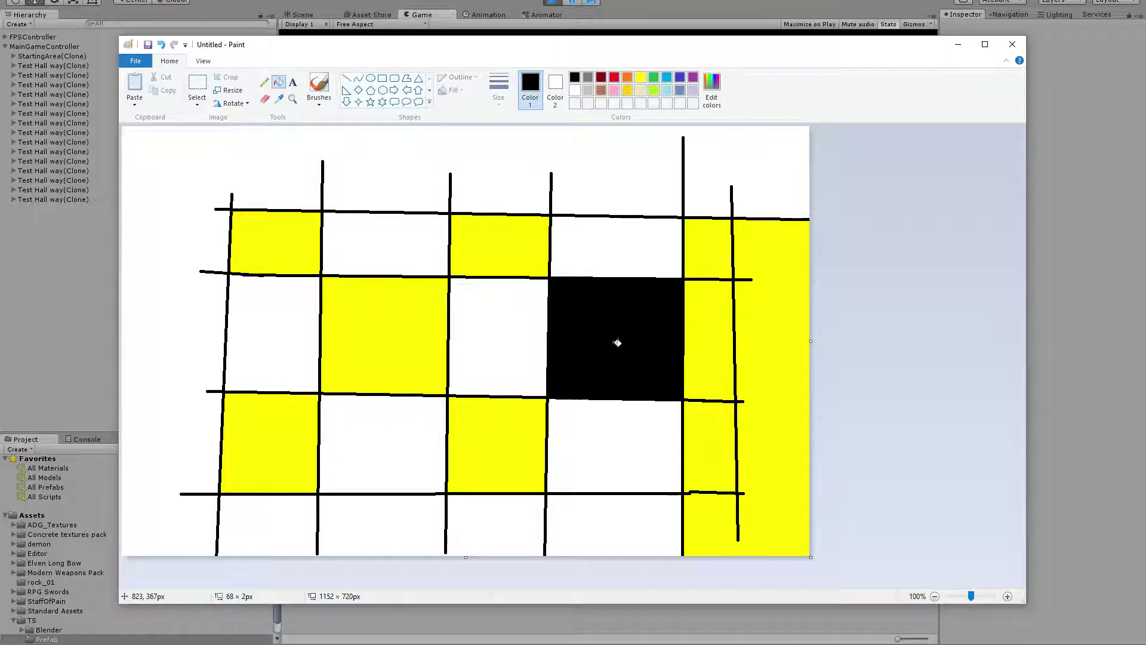
key(ctrl+z)
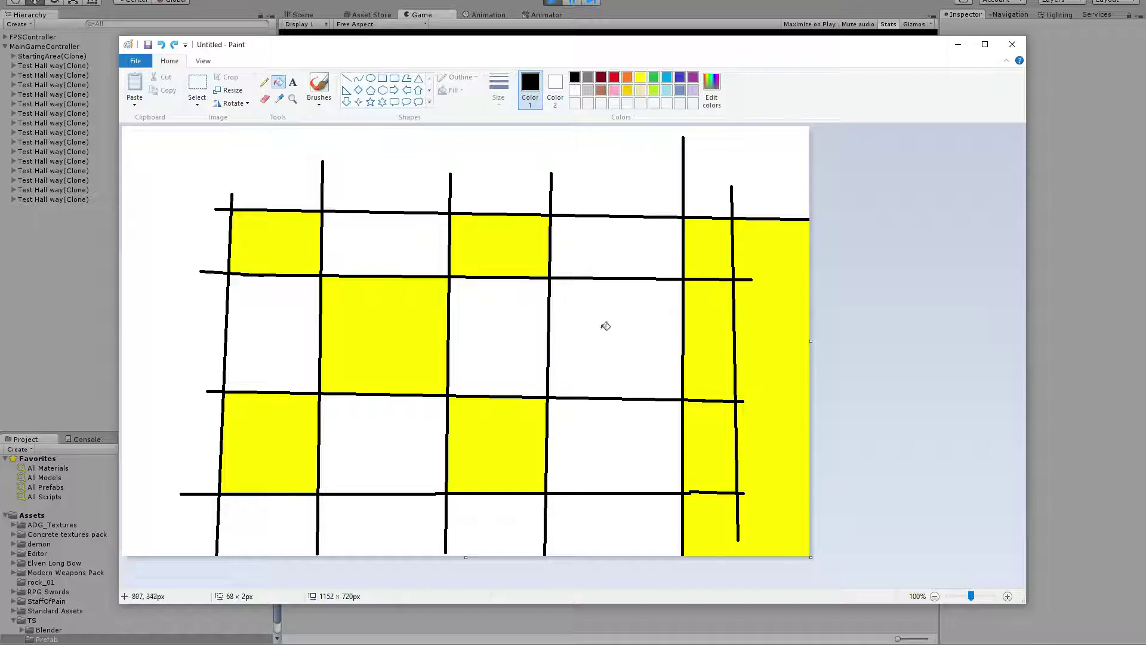
Fill the second row's fourth cell and the open bottom-row areas with yellow.
click(639, 78)
click(622, 346)
click(641, 533)
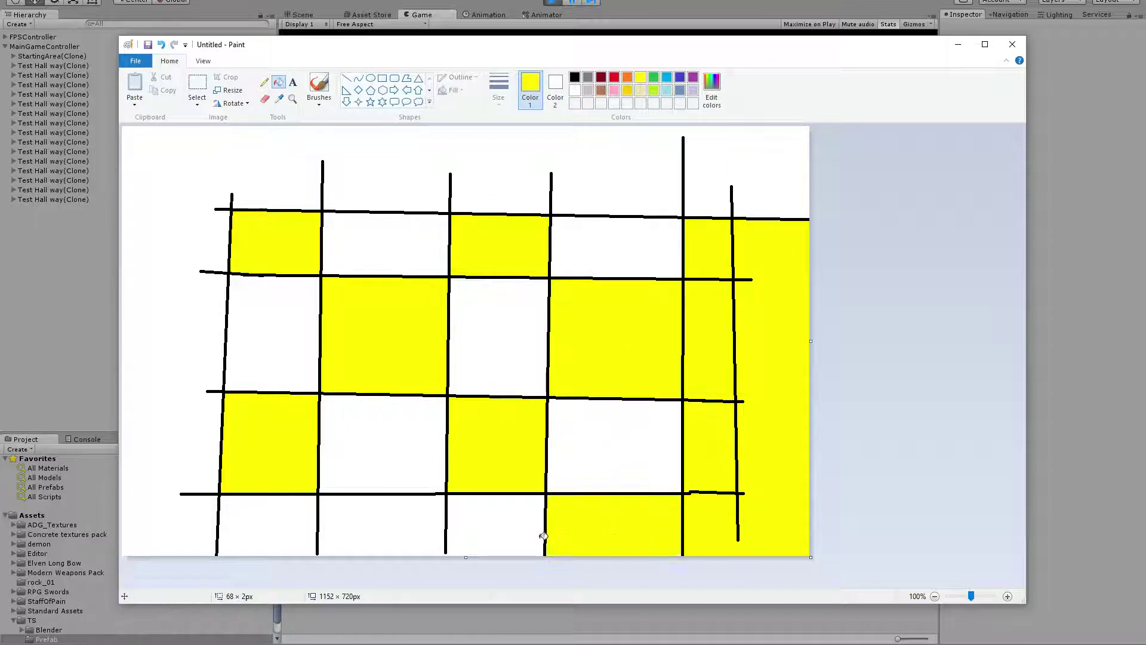
click(418, 536)
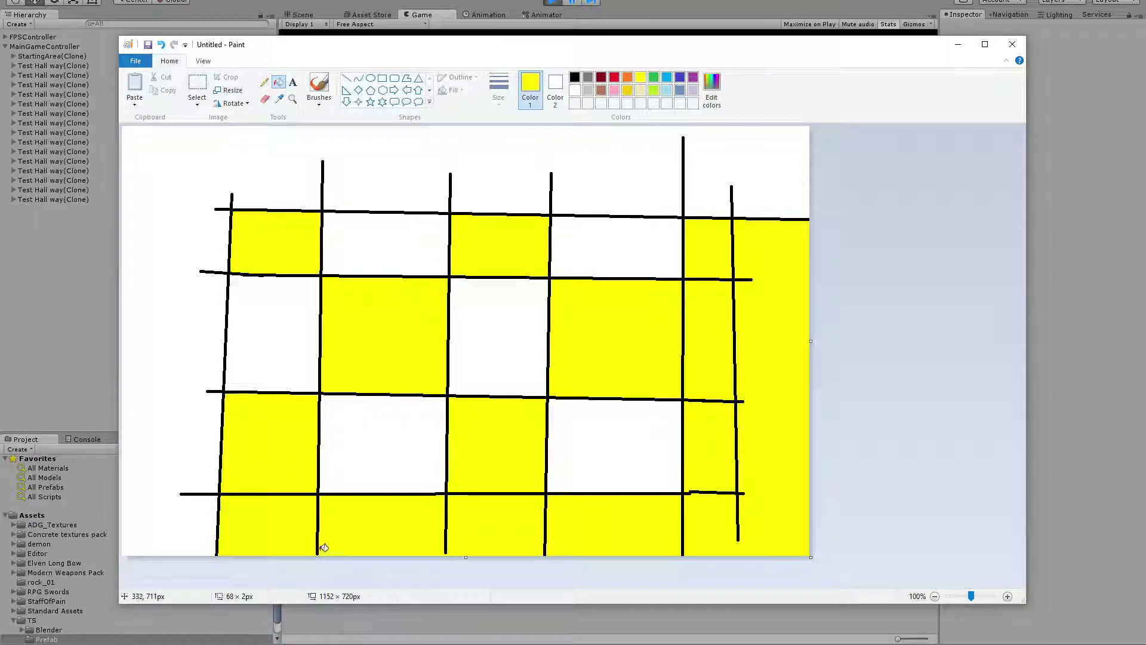
Extend the short vertical grid lines in black down to the canvas's bottom edge to close the bottom-row cells.
click(346, 78)
drag(317, 553, 317, 563)
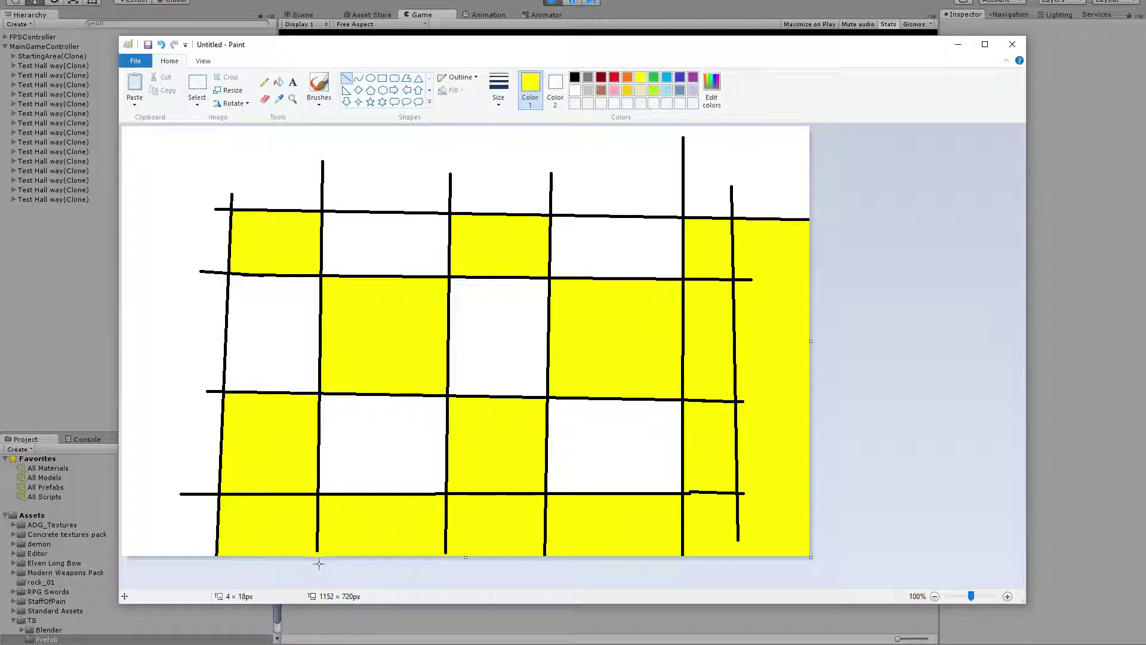
click(574, 77)
drag(317, 514, 317, 572)
drag(446, 517, 444, 582)
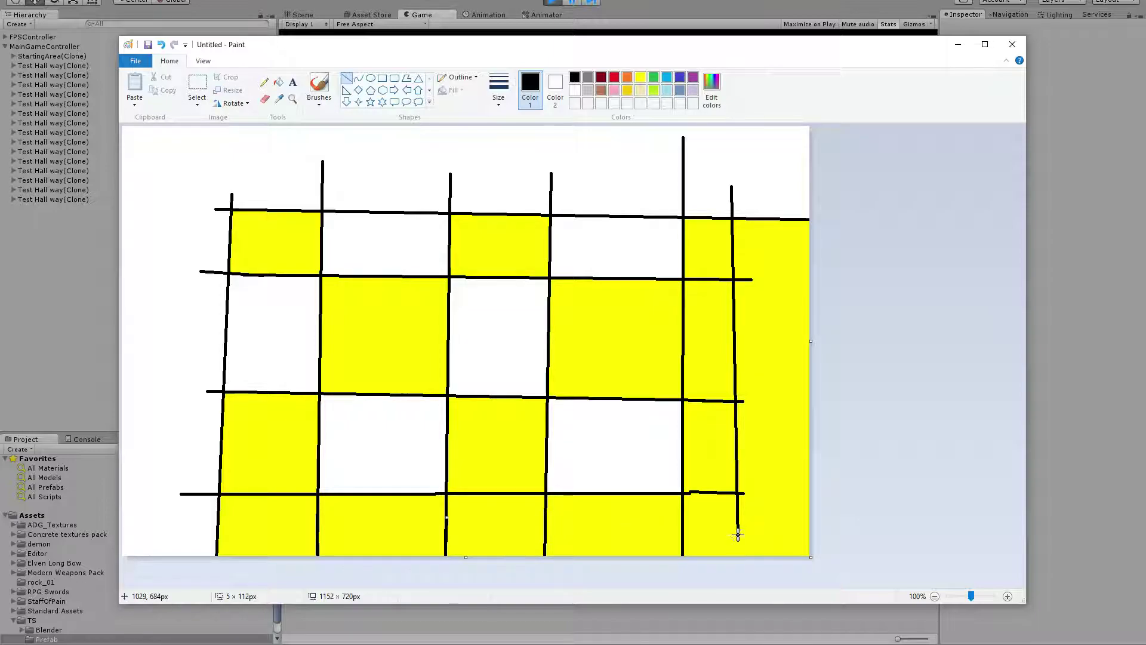
drag(737, 529, 740, 570)
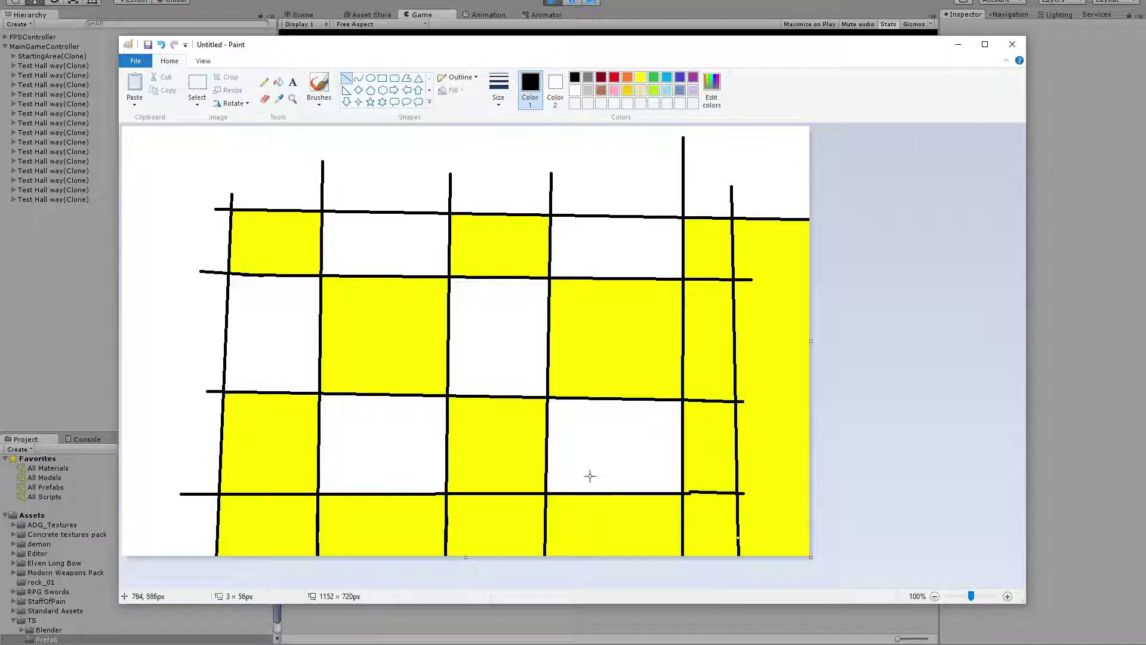
Refill the bottom-row cells and all cells of the narrow fifth column with white.
click(278, 82)
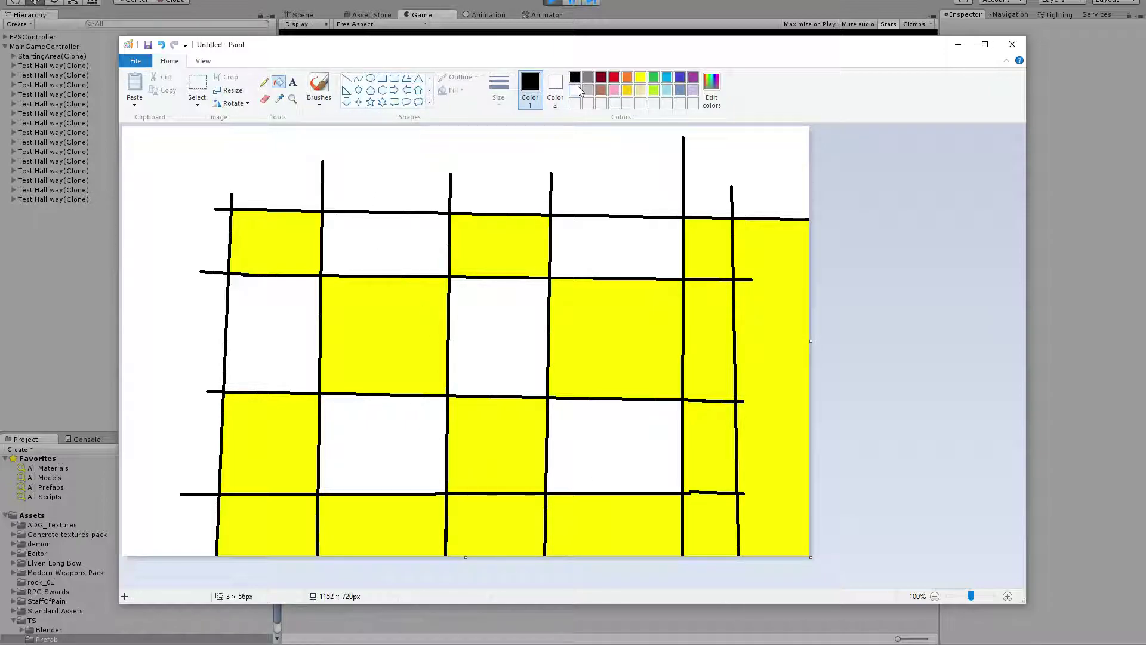
click(576, 90)
click(403, 521)
click(622, 532)
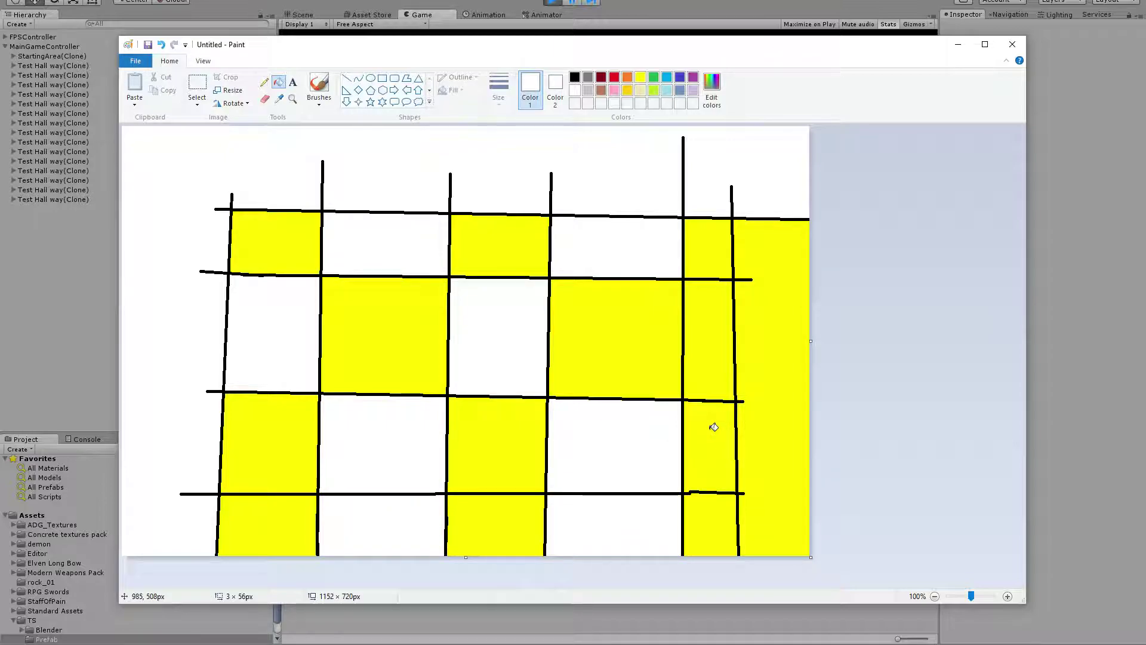
click(714, 427)
click(711, 512)
click(721, 315)
click(720, 238)
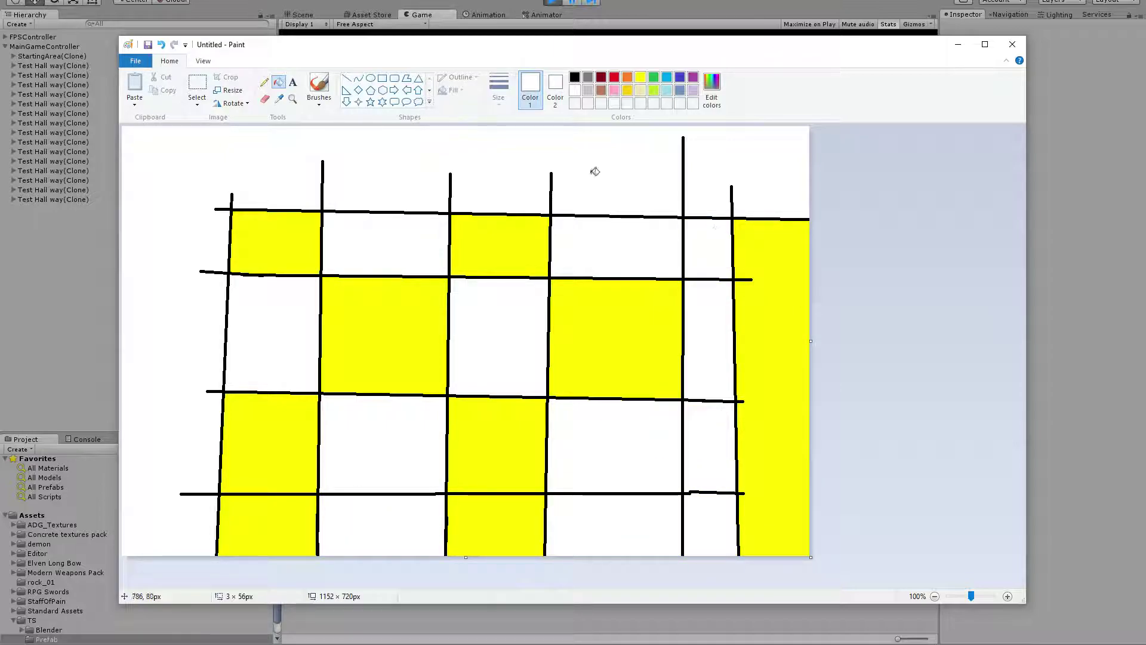
click(519, 513)
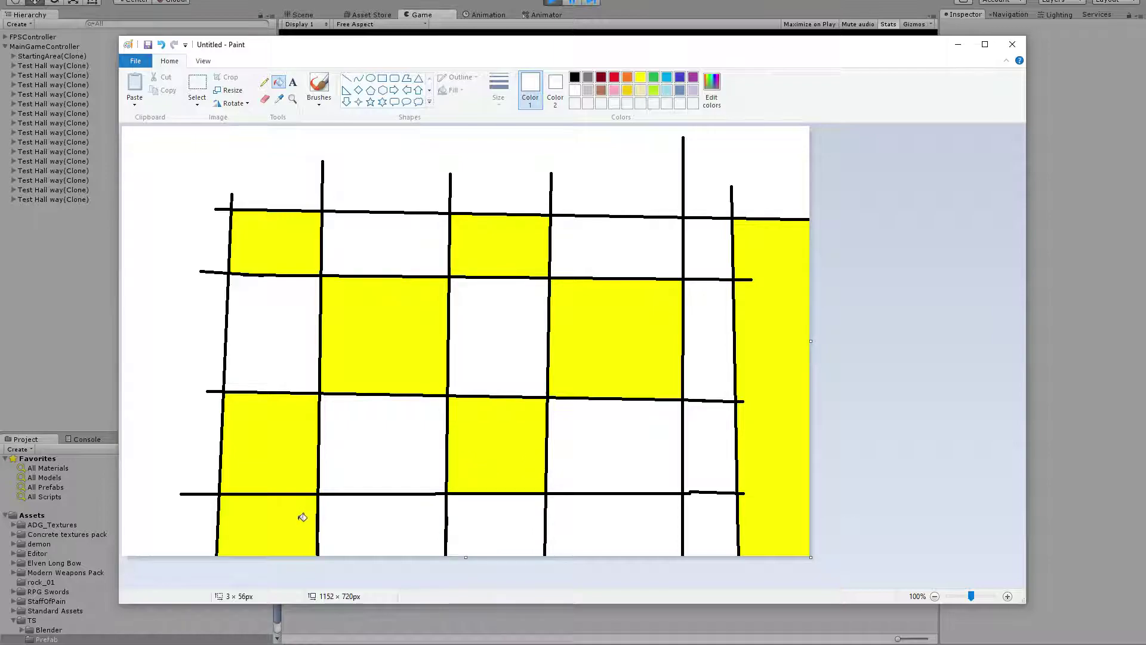
click(304, 514)
Fill the second and fourth bottom-row cells and the narrow column's first and third cells with yellow to complete the checkerboard.
click(640, 77)
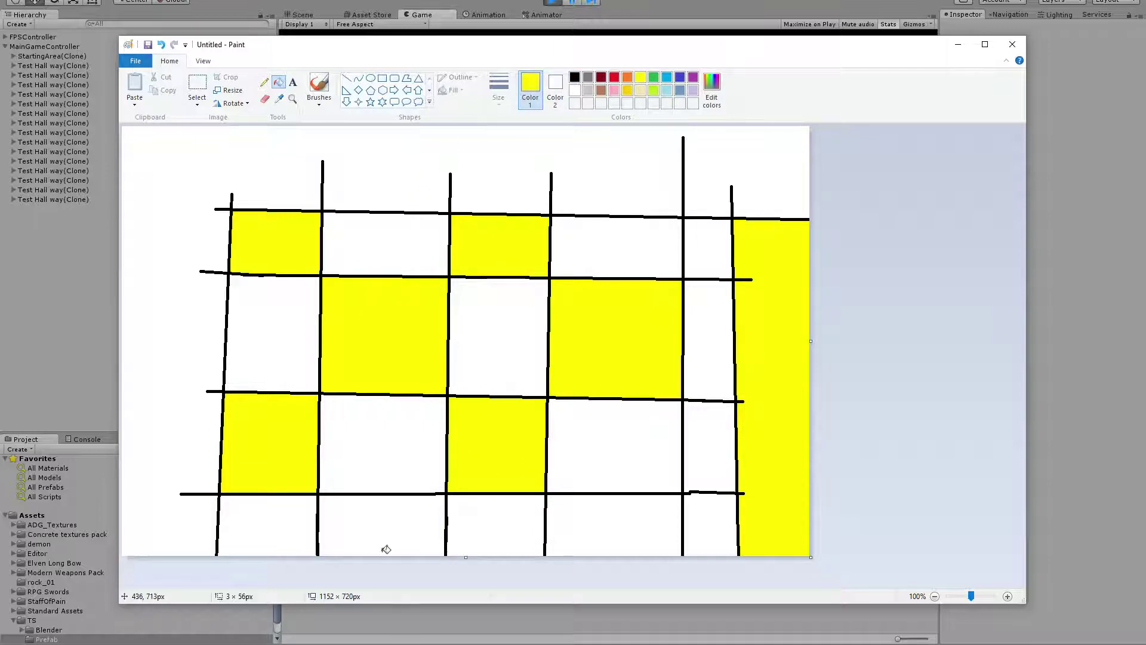
click(387, 549)
click(636, 533)
click(709, 454)
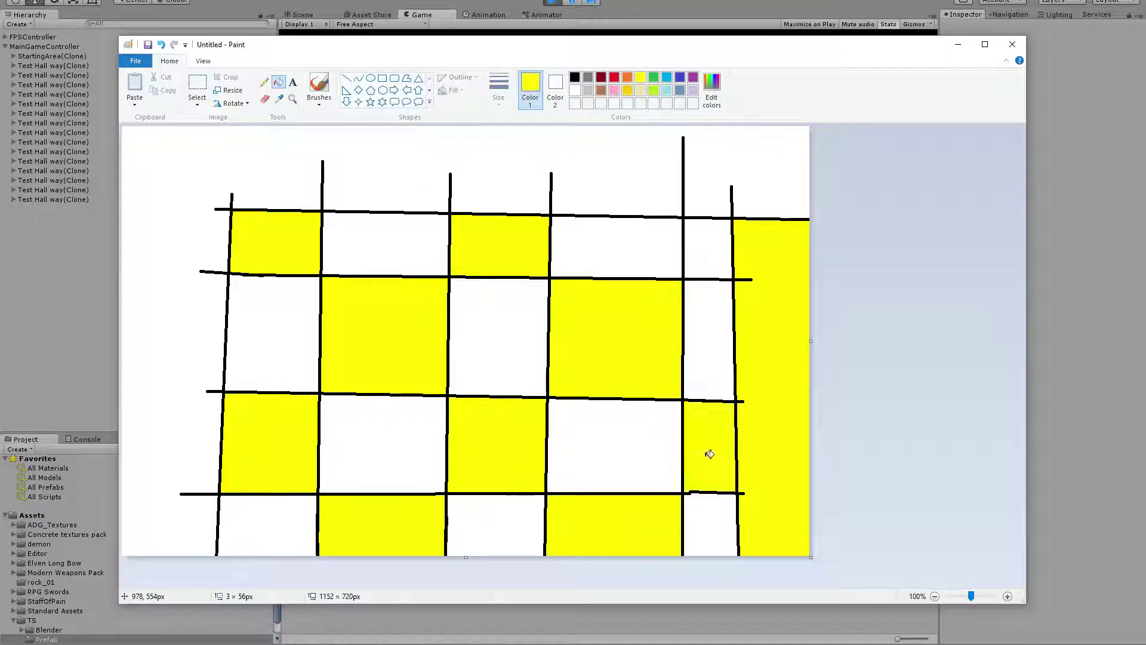
click(720, 246)
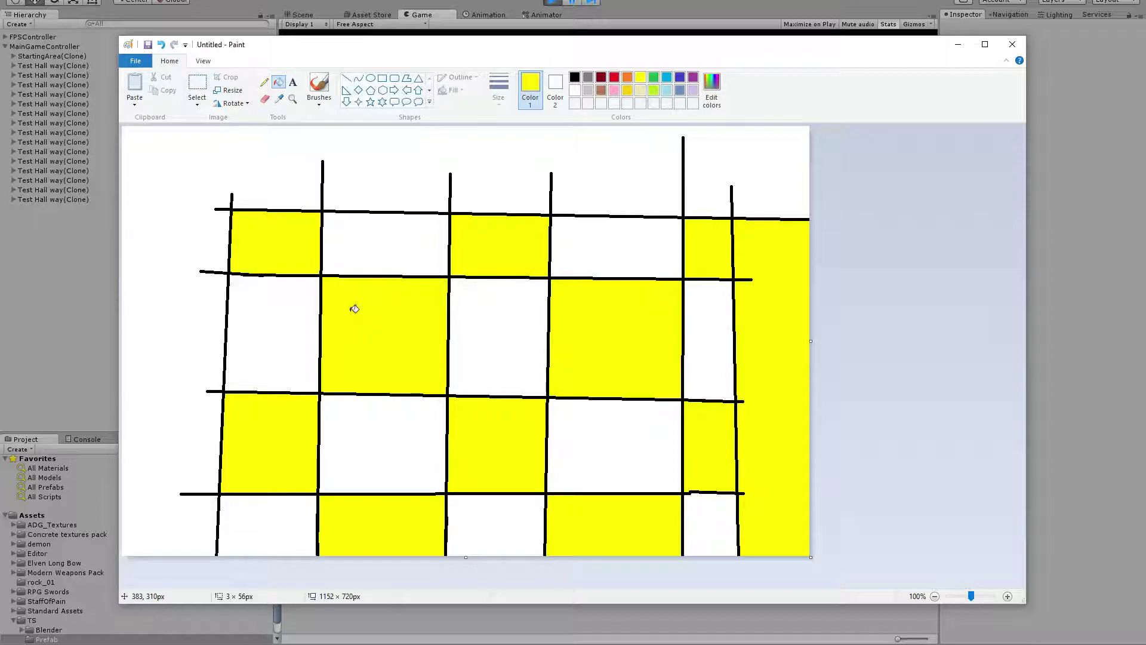
Mark short dark red pencil ticks across all four edges of the grid's upper-left cell.
click(264, 81)
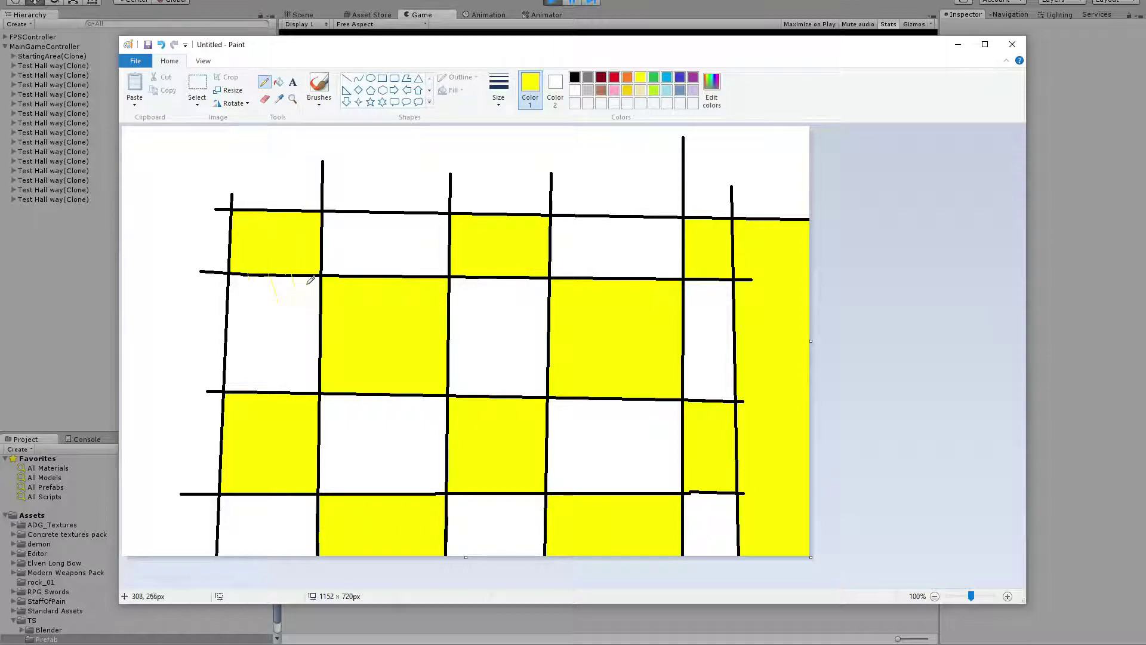
click(615, 77)
mouse_move(290, 268)
mouse_down()
mouse_move(291, 281)
mouse_move(239, 293)
mouse_up()
mouse_move(221, 245)
mouse_down()
mouse_move(268, 220)
mouse_move(325, 228)
mouse_move(326, 261)
mouse_up()
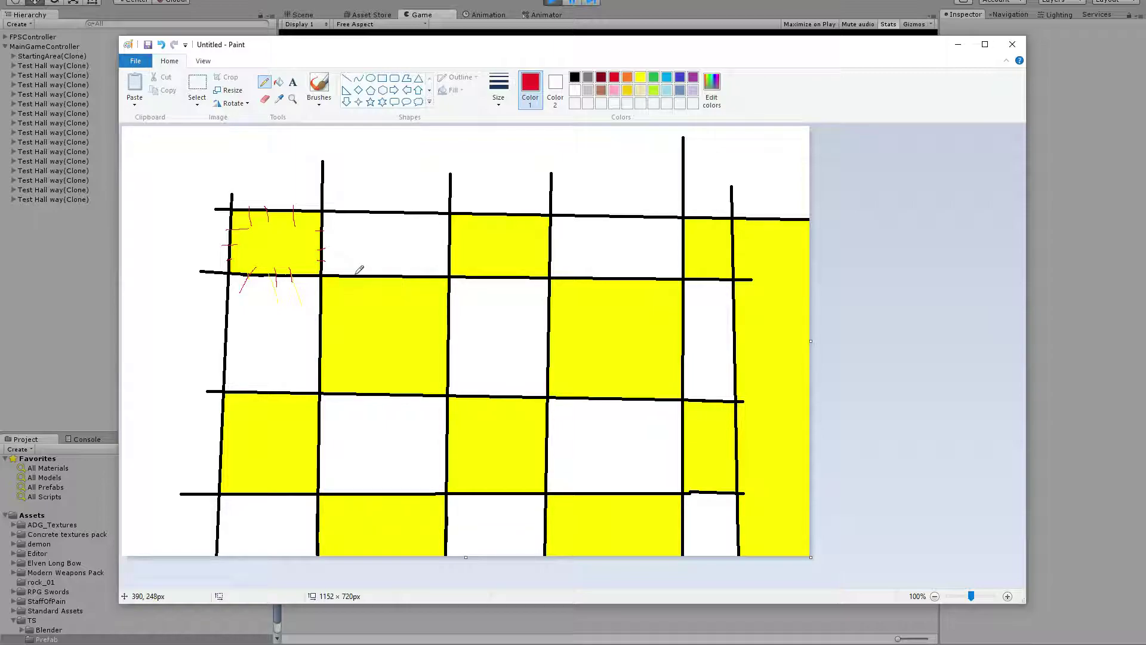
Draw dark red horizontal and vertical pencil lines crossing through the centers of the top row's first three cells.
drag(277, 194, 270, 296)
drag(223, 245, 340, 237)
drag(387, 202, 383, 290)
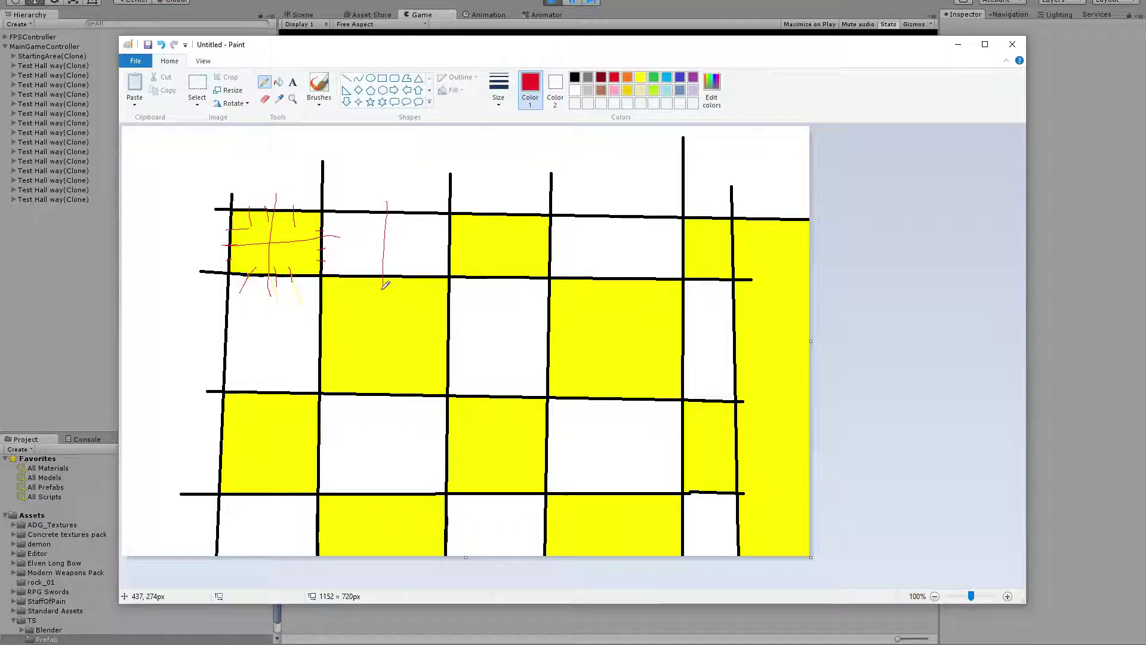
drag(323, 238, 567, 232)
drag(511, 189, 504, 293)
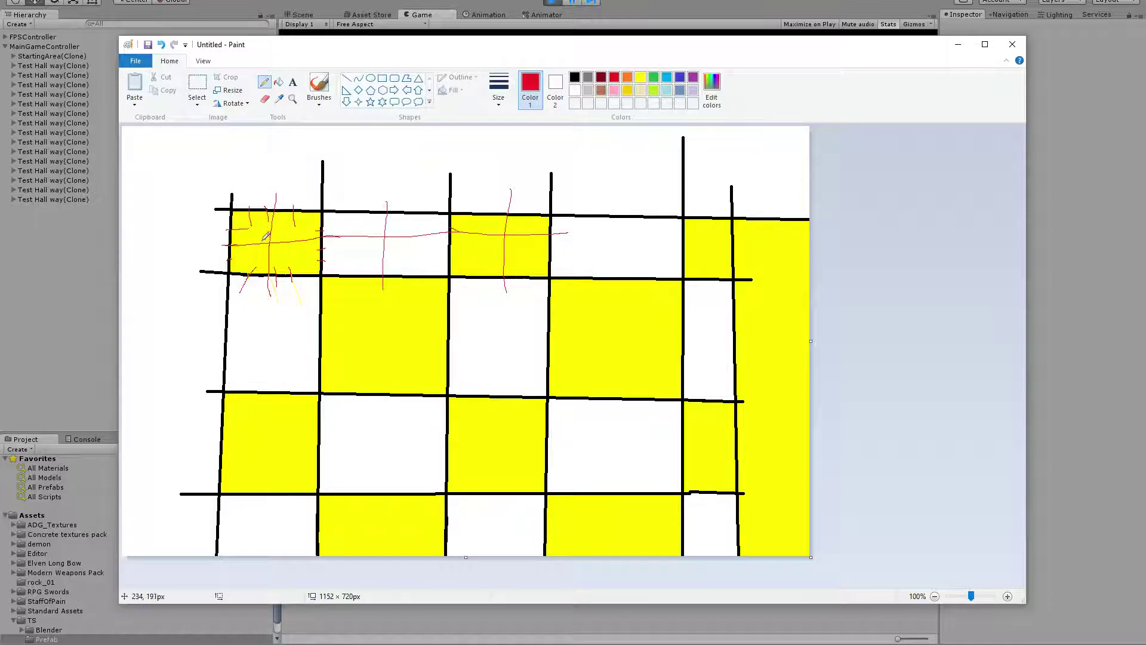
Sketch a red path from the first cell into the second, and red marks above and below the second cell and below the third.
drag(345, 234, 383, 241)
drag(383, 191, 388, 181)
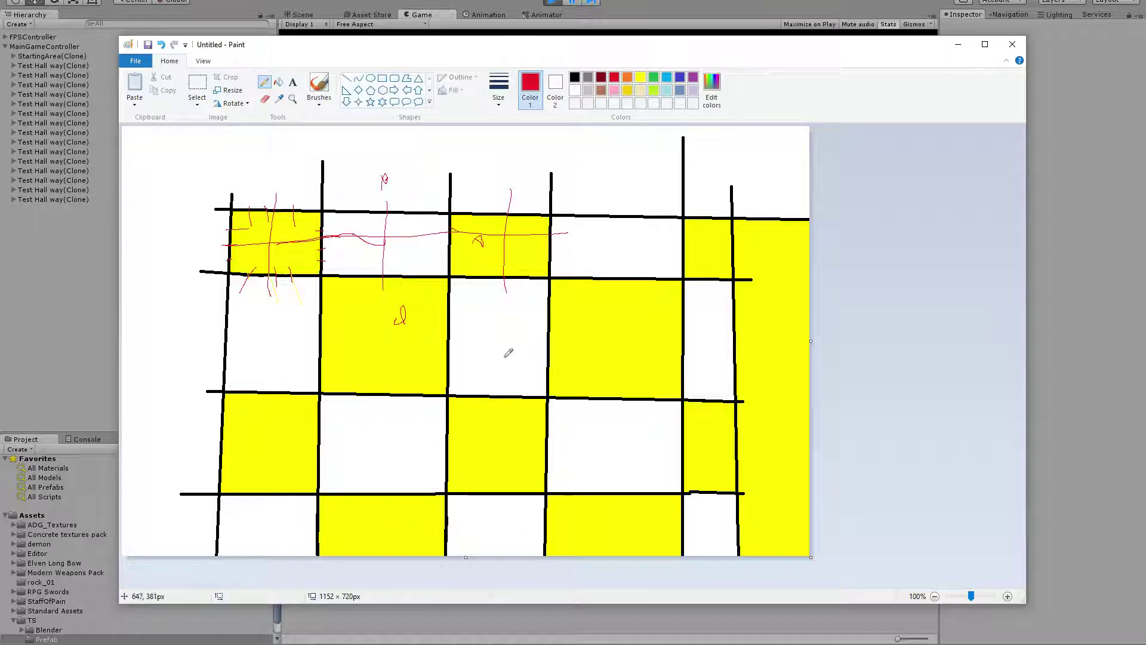
mouse_move(403, 317)
mouse_down()
mouse_move(414, 295)
mouse_move(407, 303)
mouse_up()
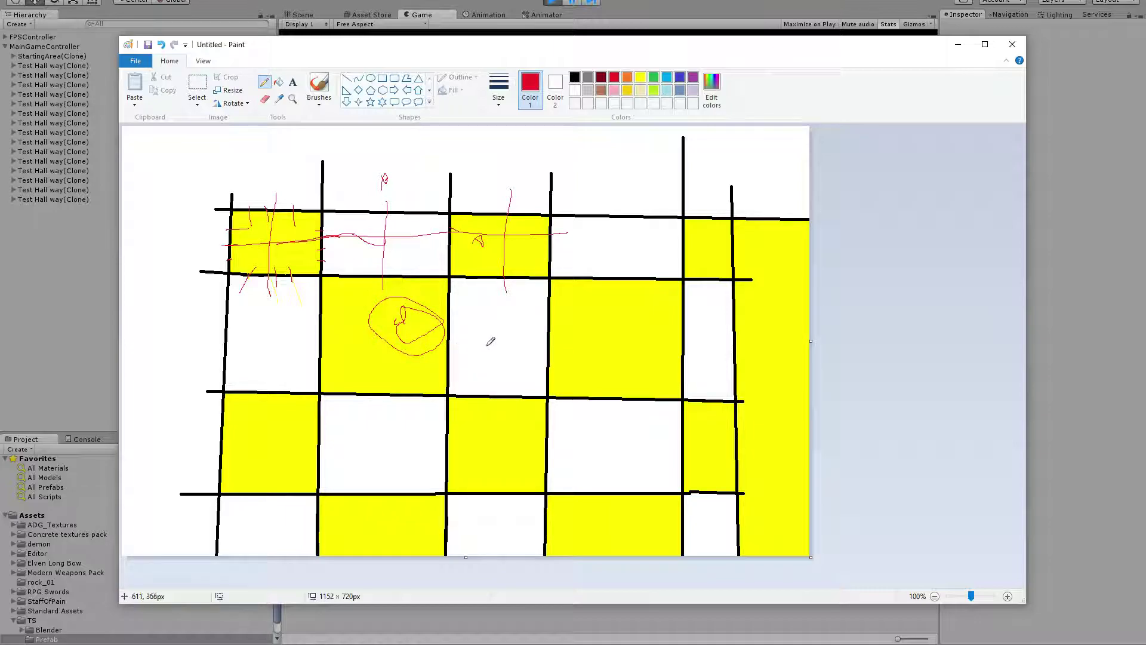
drag(477, 322, 503, 330)
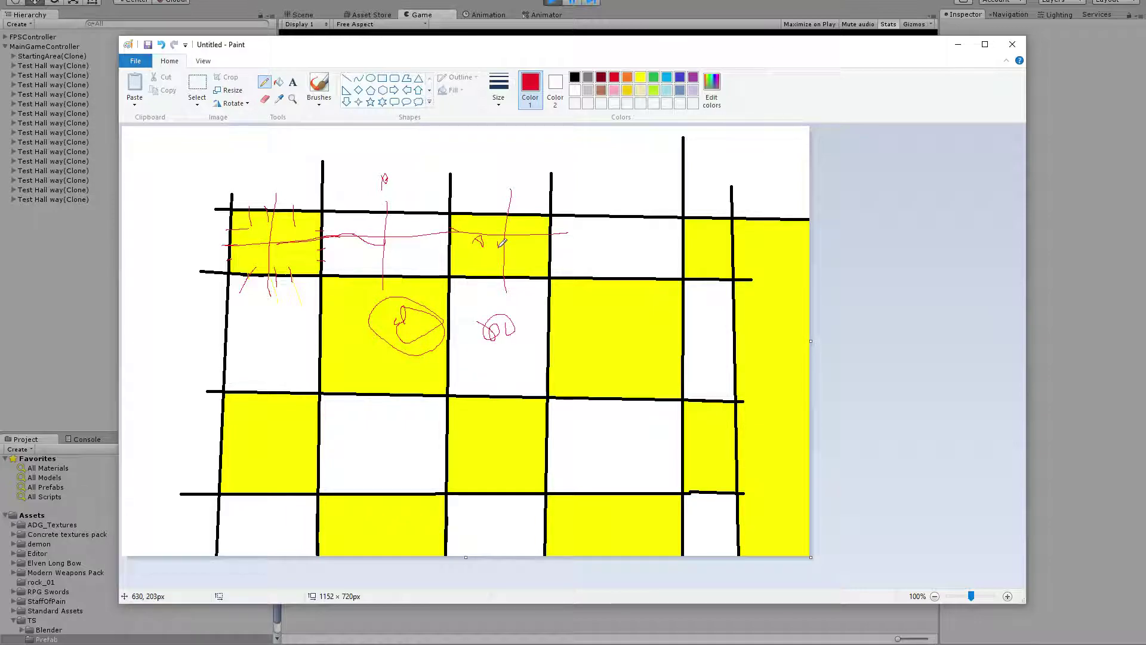
Cross out the second and fourth top-row cells and the spot above the third in red, and add a small mark in the fourth.
mouse_move(500, 192)
mouse_down()
mouse_move(534, 197)
mouse_move(537, 216)
mouse_move(623, 260)
mouse_move(552, 262)
mouse_up()
mouse_move(402, 223)
mouse_down()
mouse_move(439, 255)
mouse_move(404, 266)
mouse_up()
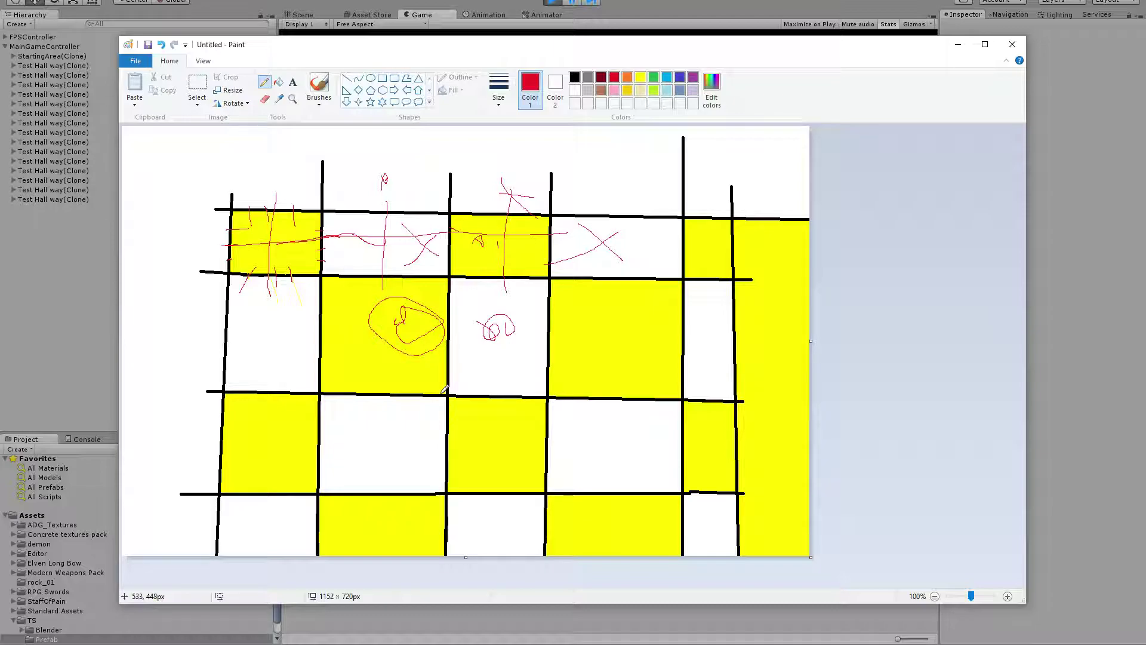
click(662, 261)
Minimize Paint to return to Unity and resume controlling the player in the running game view.
drag(911, 45, 943, 100)
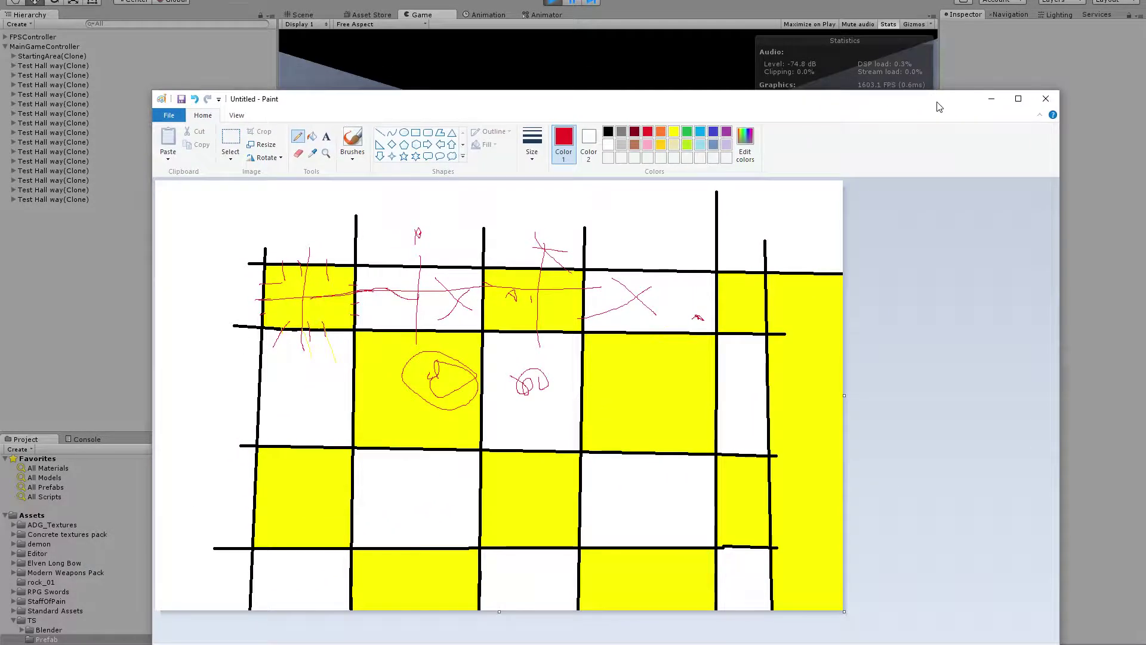
click(990, 98)
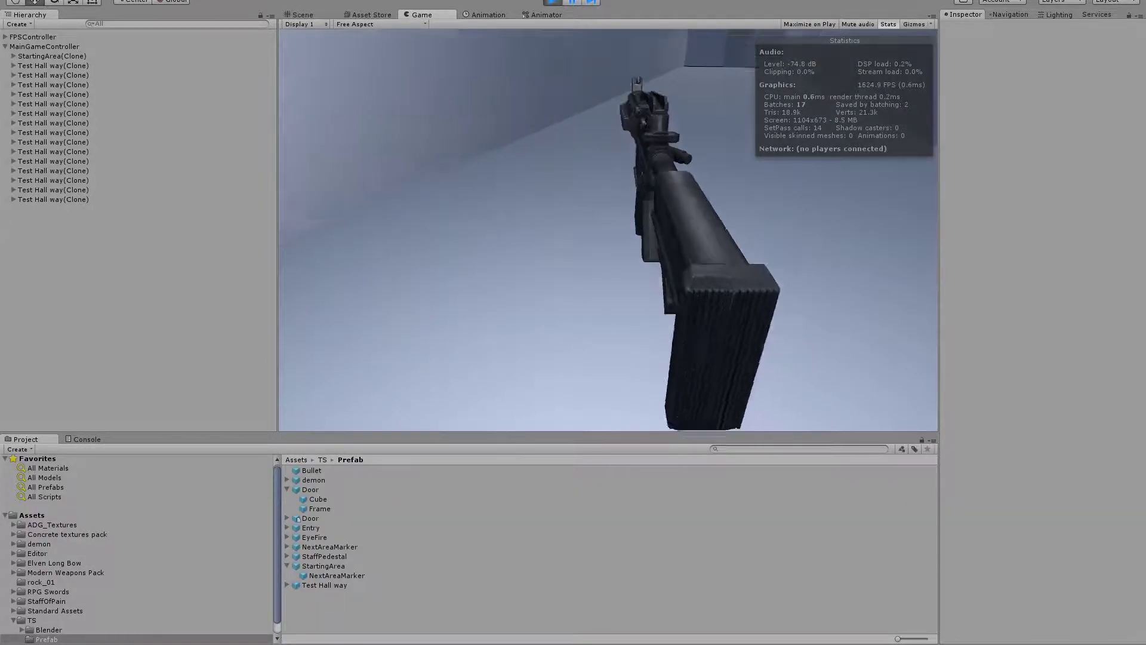
key(w)
click(609, 230)
click(608, 230)
Walk the player through the chained hallways and their doors to keep spawning further Test Hall way clones.
key(w)
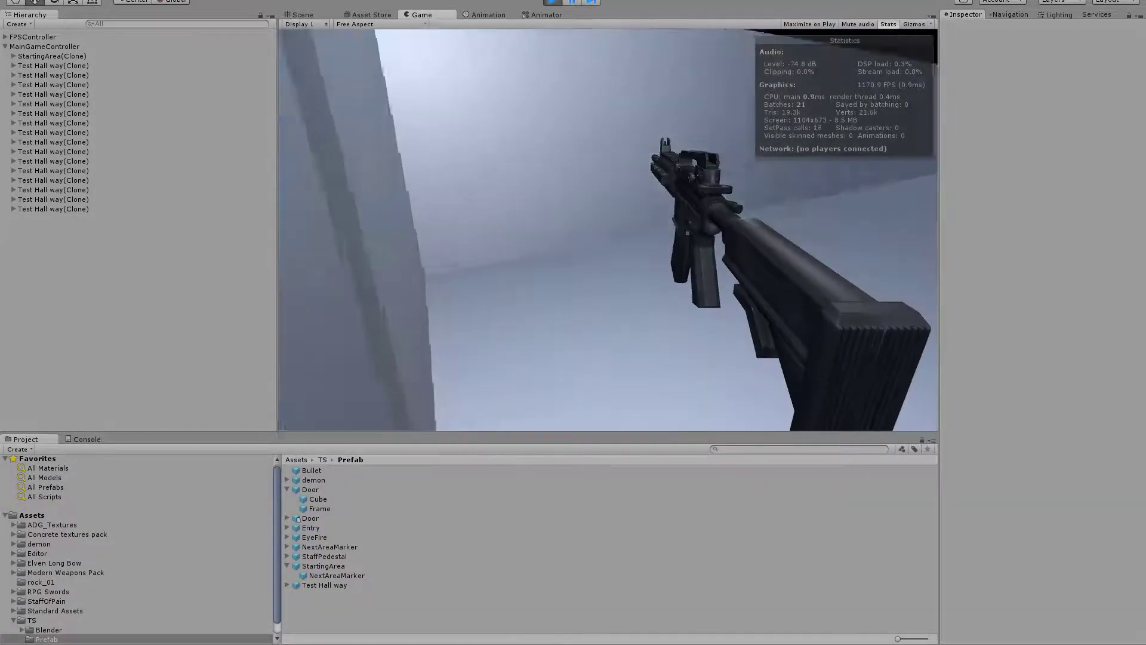
key(w)
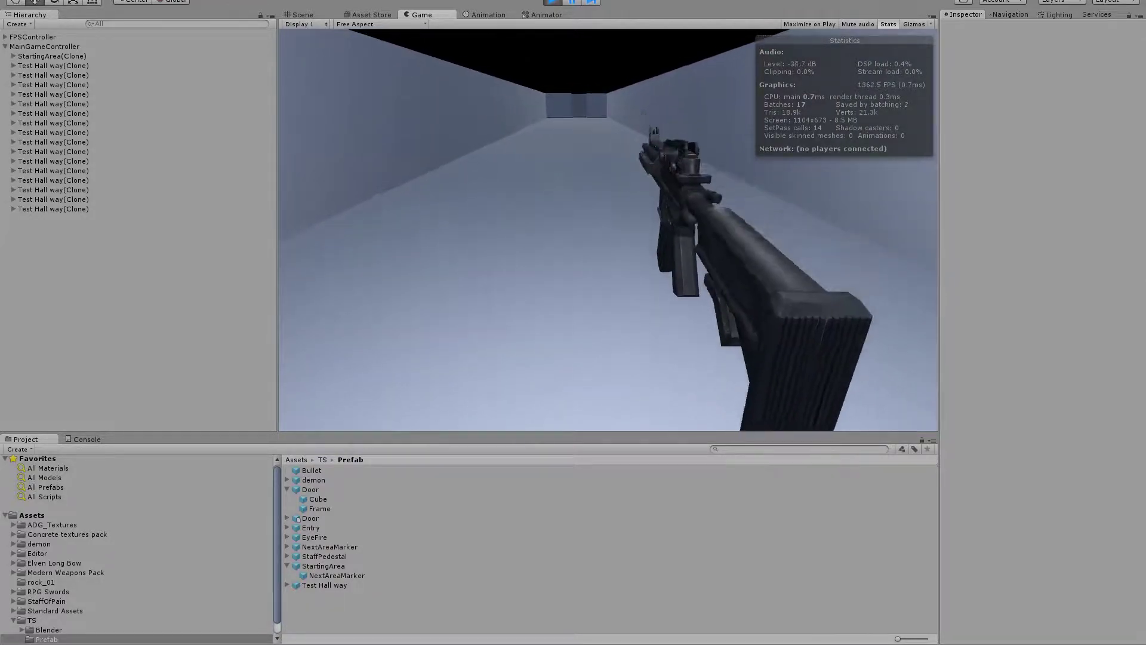
key(space)
key(w)
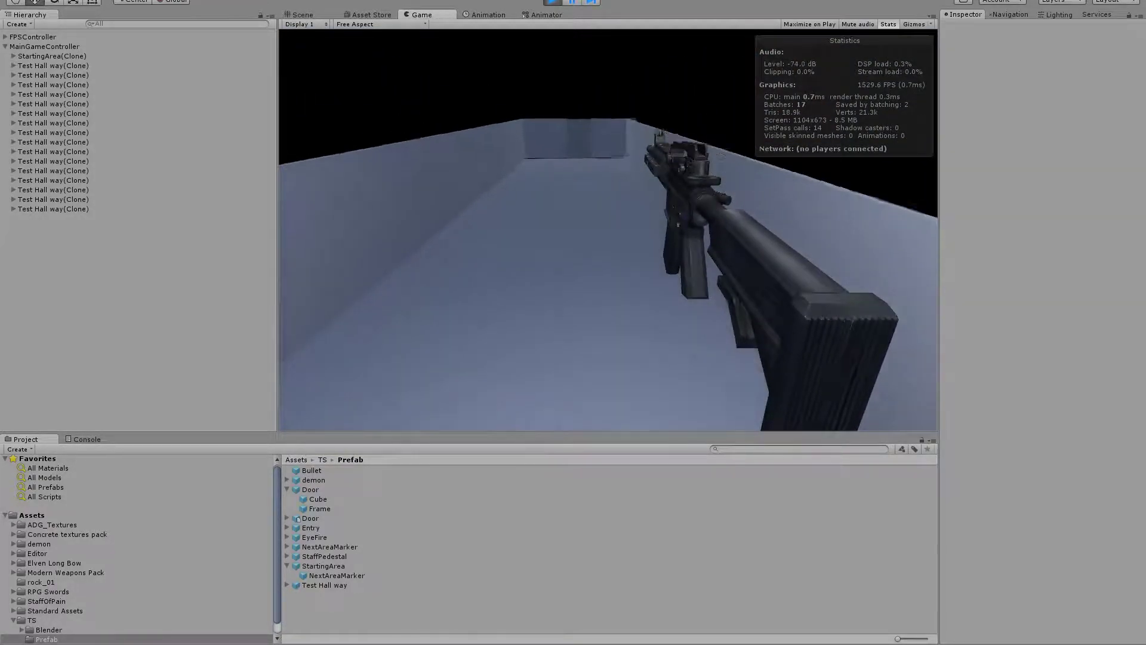
key(w)
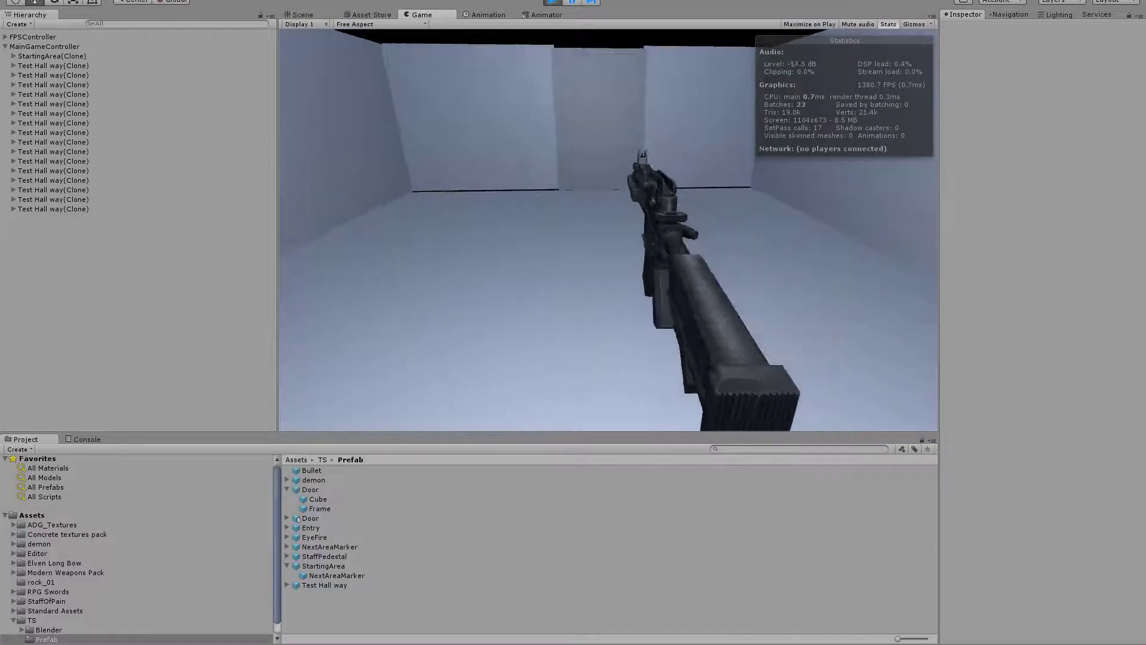
click(608, 229)
key(2)
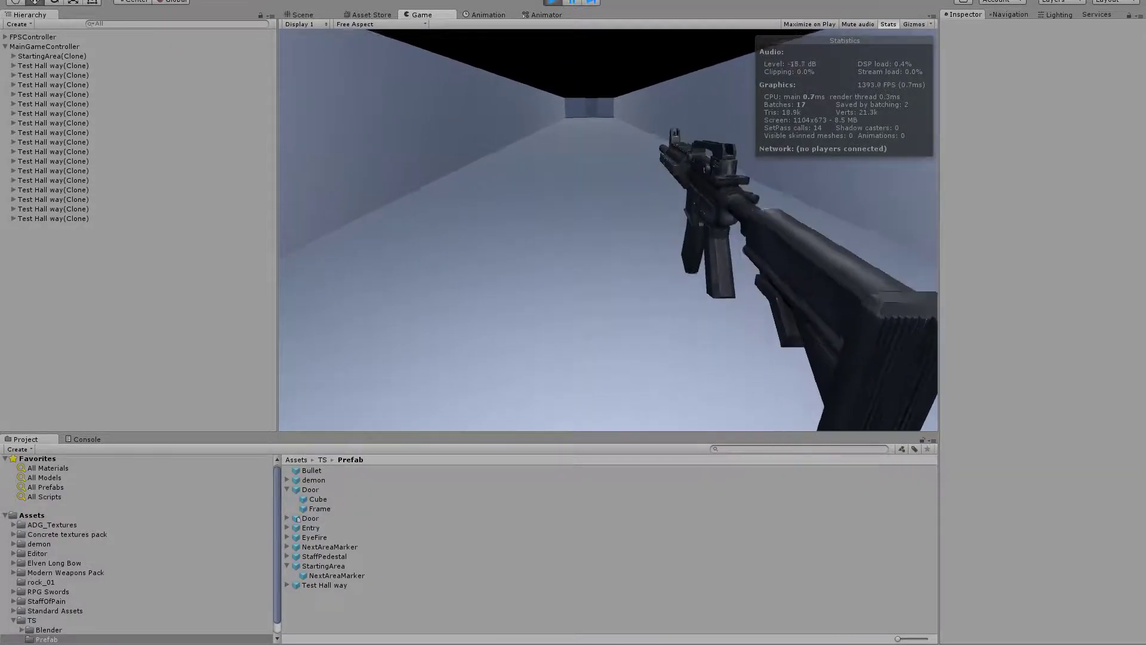
key(w)
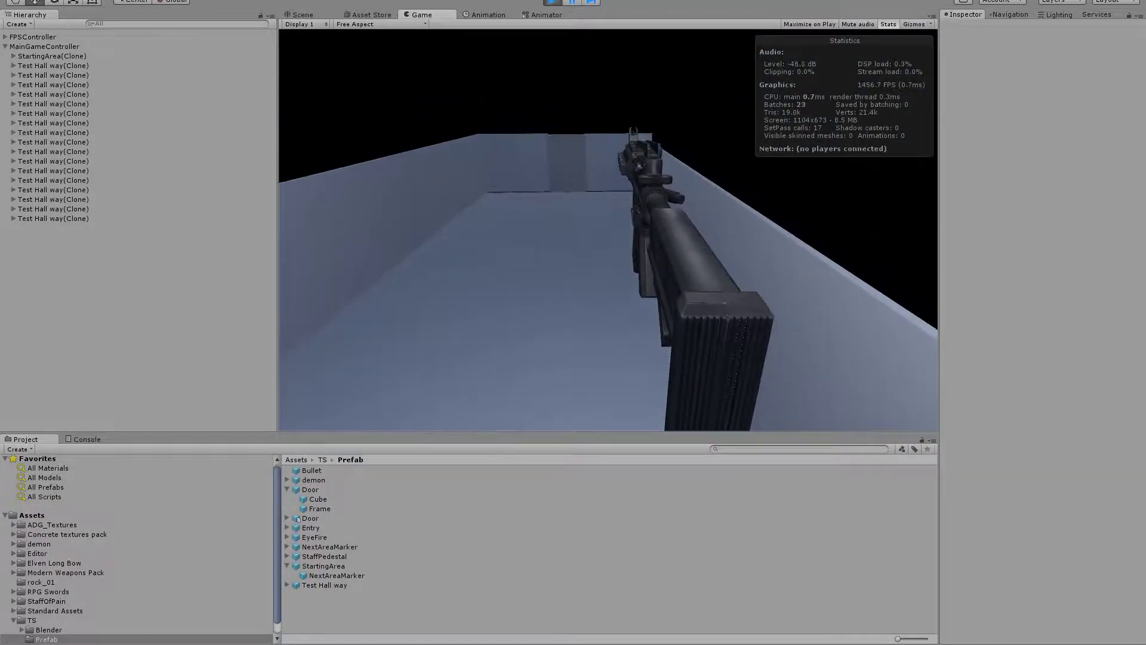
key(w)
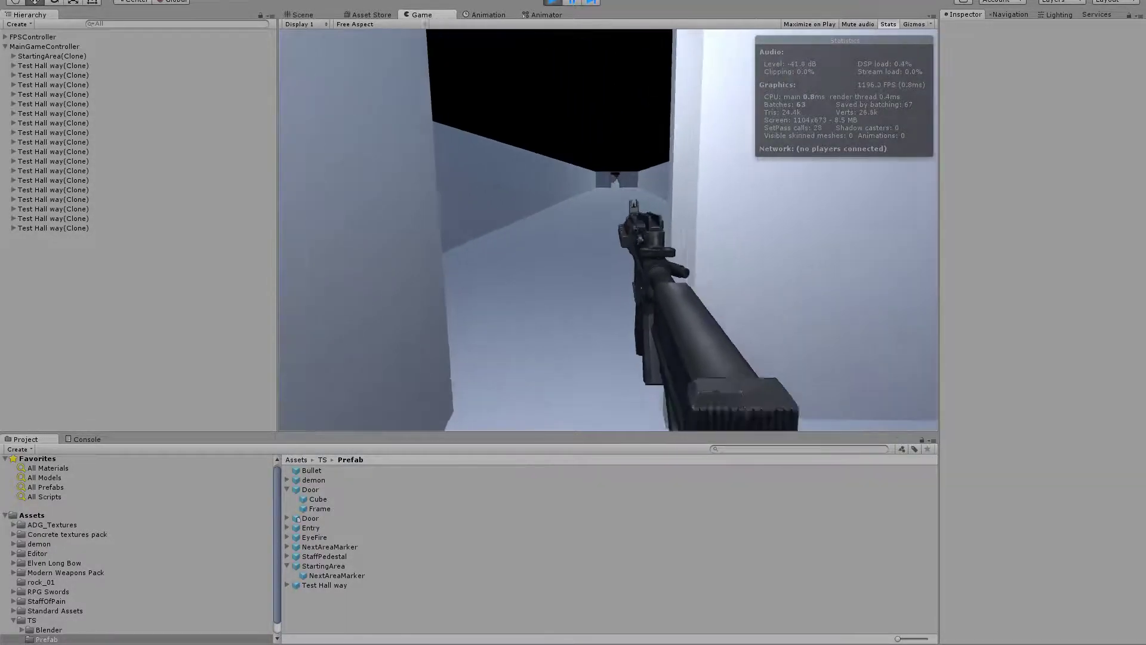
Run and jump the player along the spawned hallway chain to look over the layout, and stop the play test.
key(w)
key(space)
key(space)
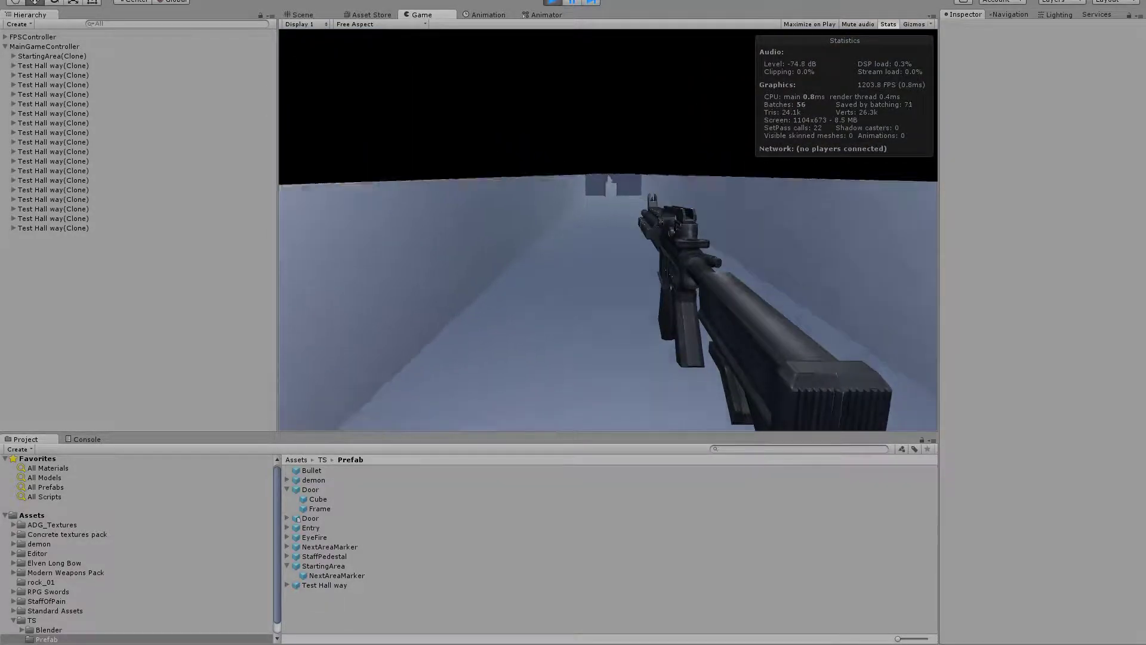
key(w)
key(w)
key(space)
key(space)
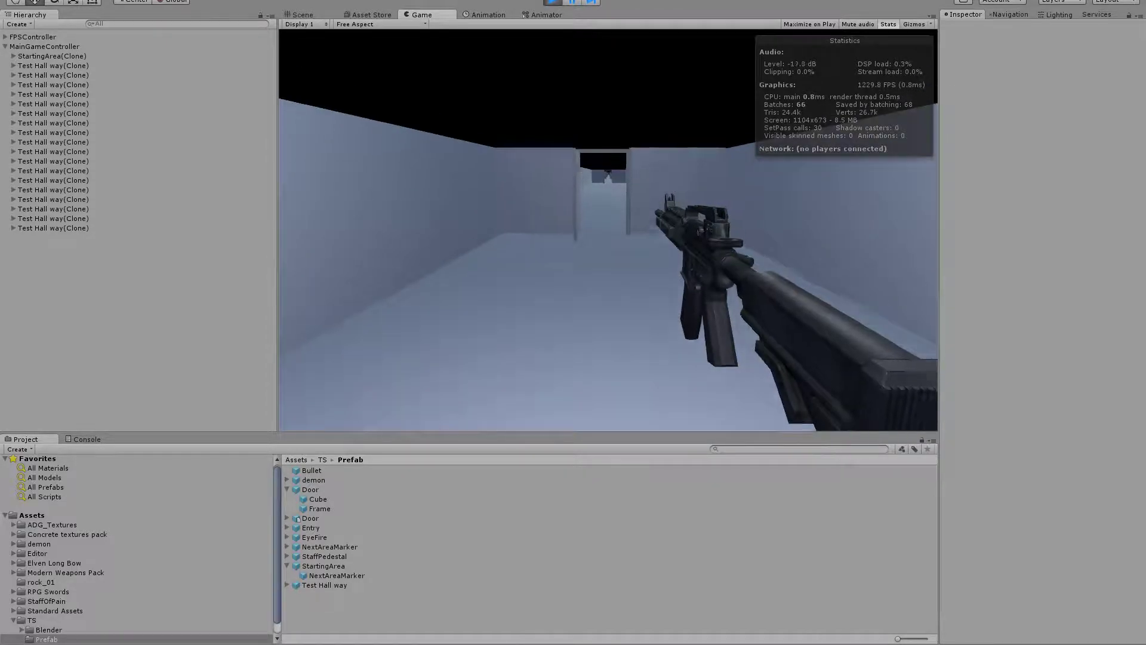
key(w)
key(space)
key(ctrl+p)
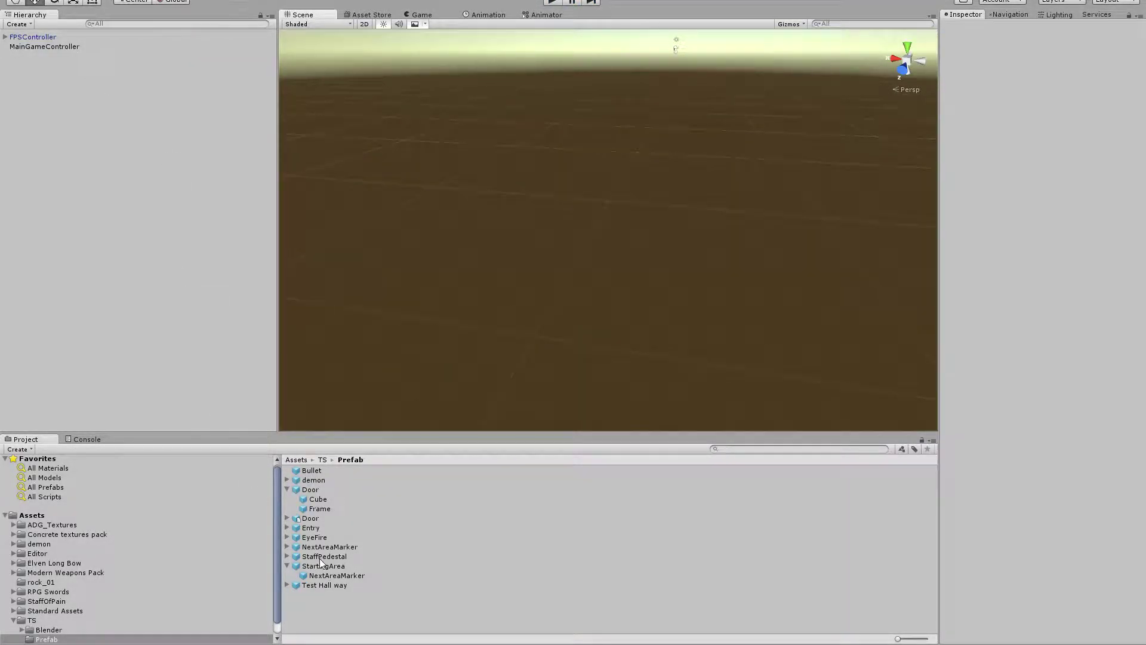
Place the Test Hall way prefab in the scene and preview pattern 01 from the Concrete textures pack.
drag(328, 588, 59, 148)
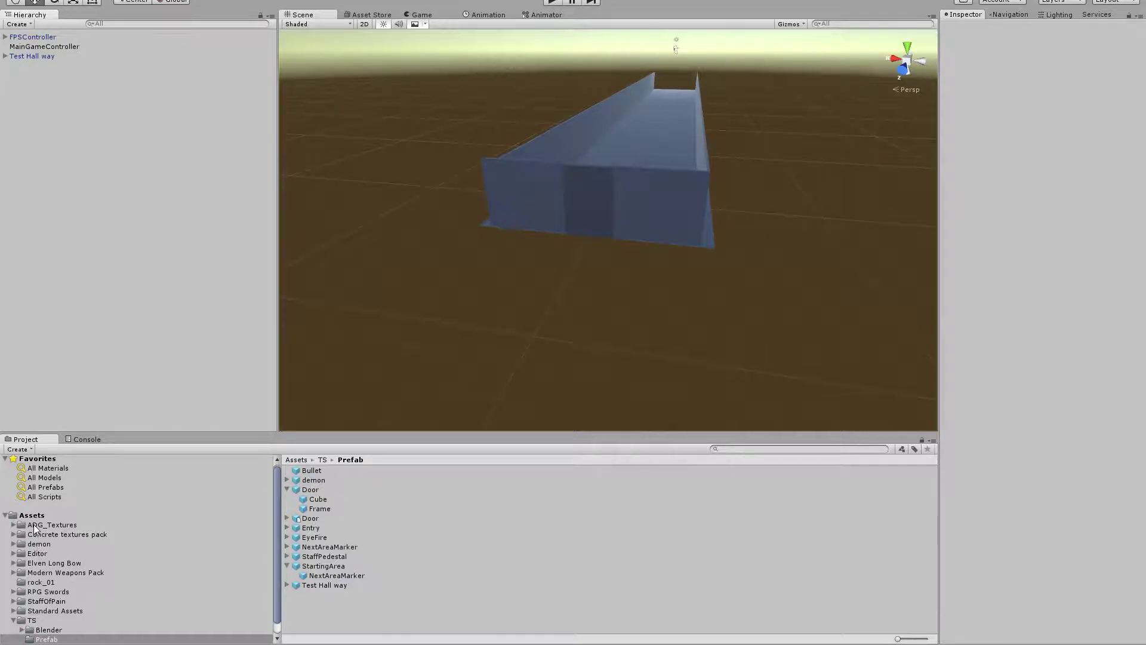
click(152, 537)
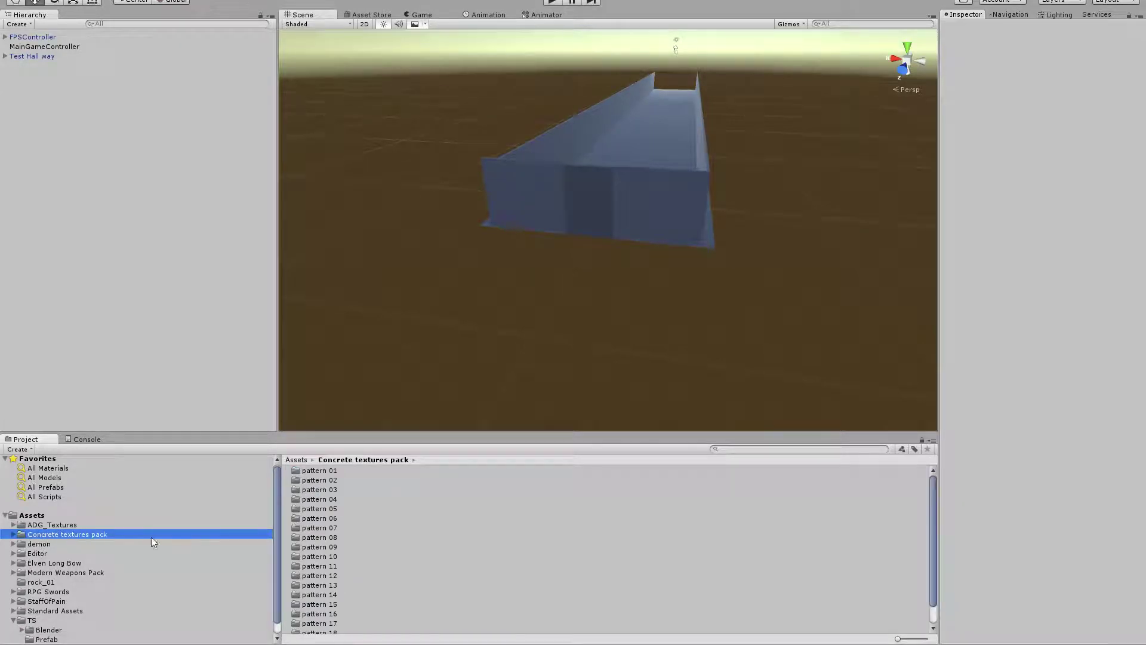
double_click(323, 472)
click(341, 471)
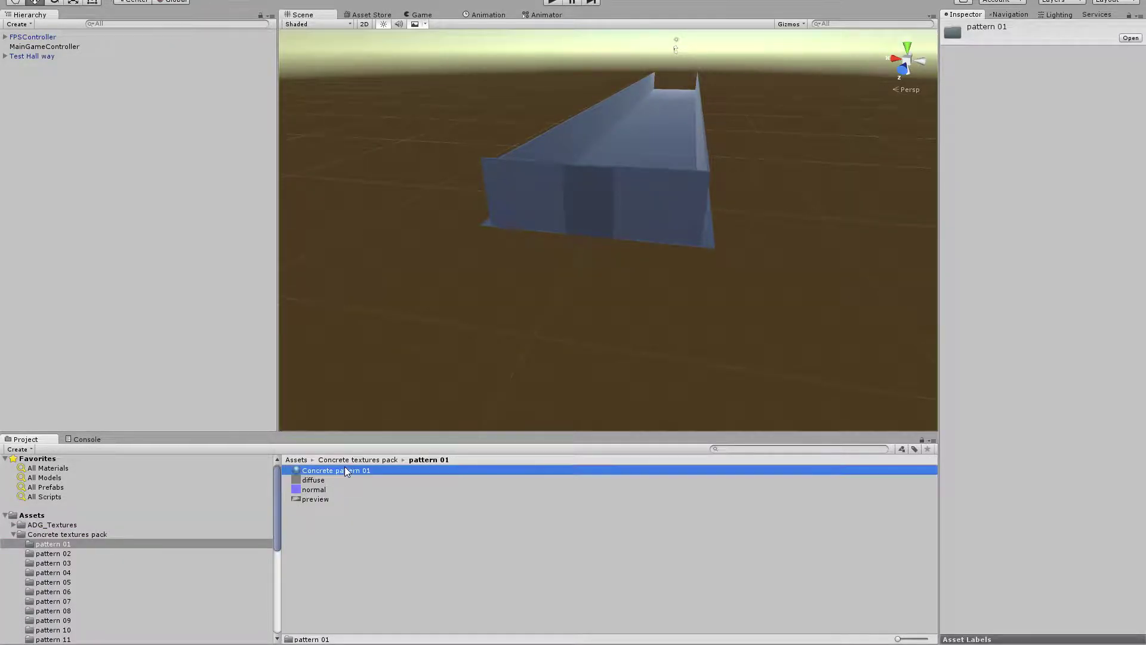
click(334, 499)
click(975, 635)
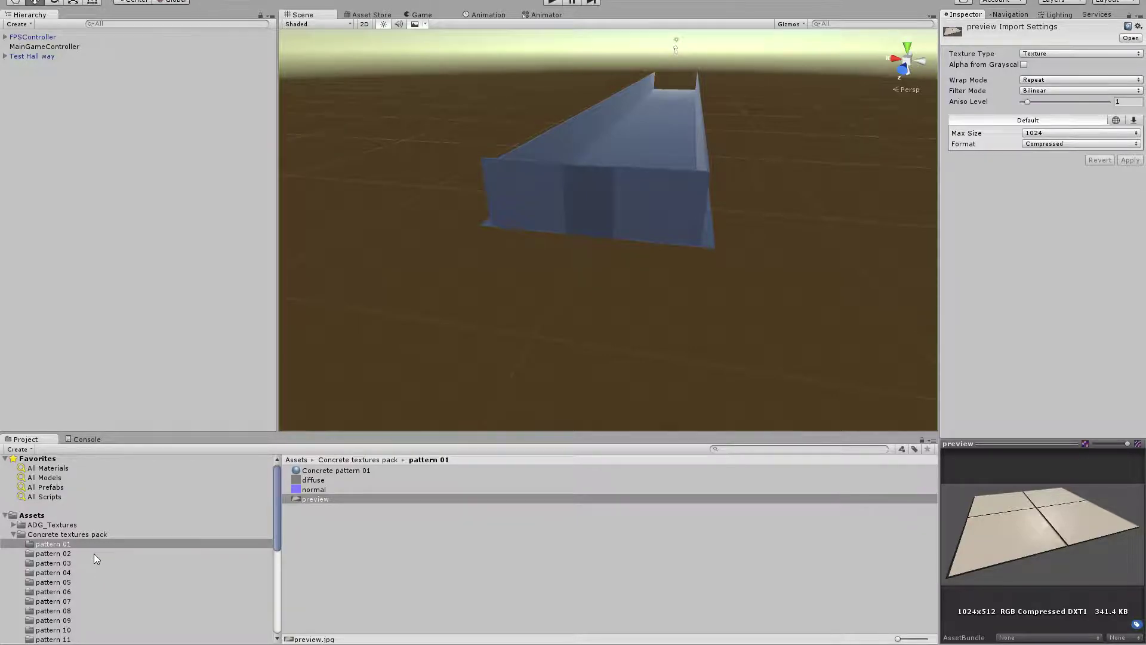
Open the pattern 20 folder of the Concrete textures pack and view its preview image.
scroll(144, 552, down, 5)
click(80, 582)
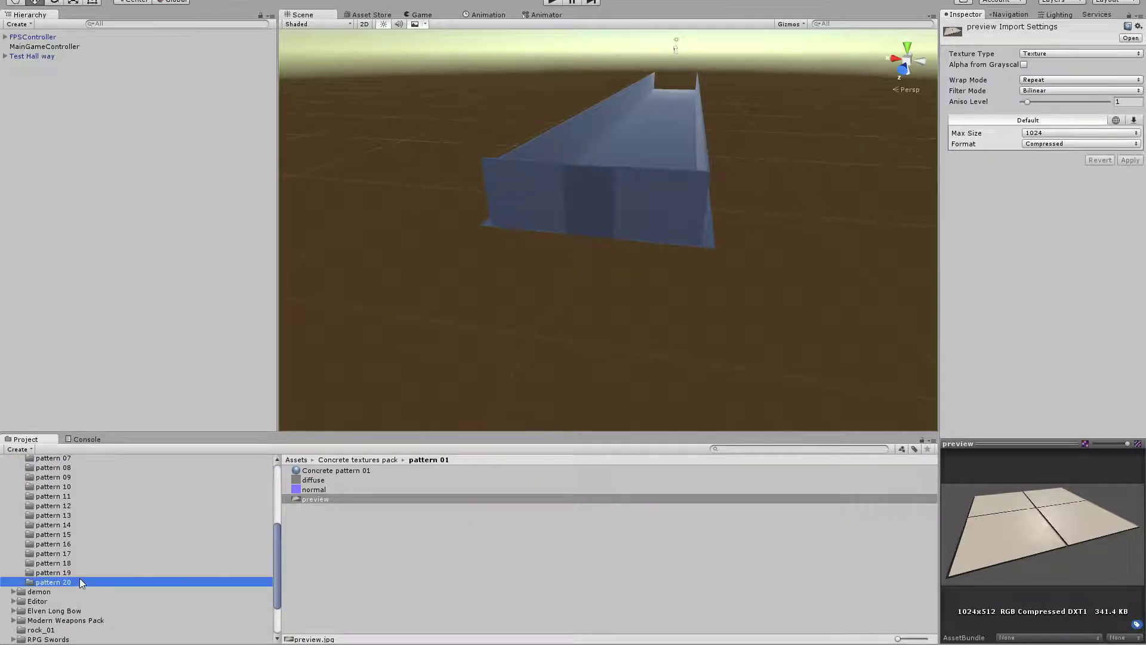
click(323, 499)
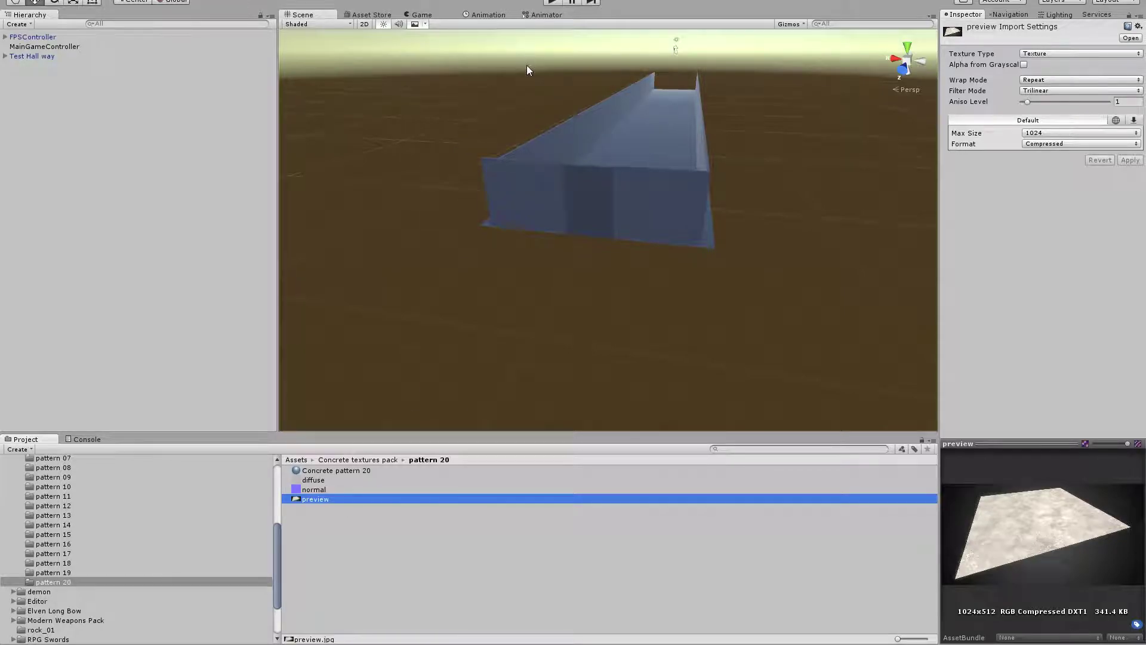
Switch to Paint to review the annotated checkerboard sketch, and minimize it to return to Unity.
key(alt+Tab)
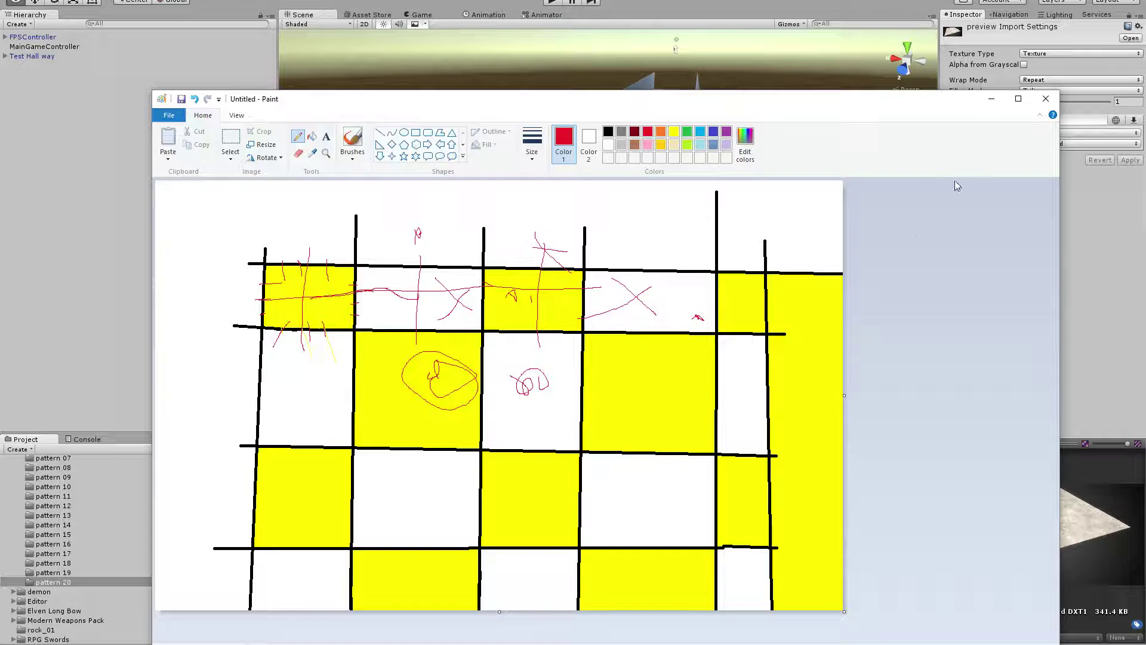
click(991, 98)
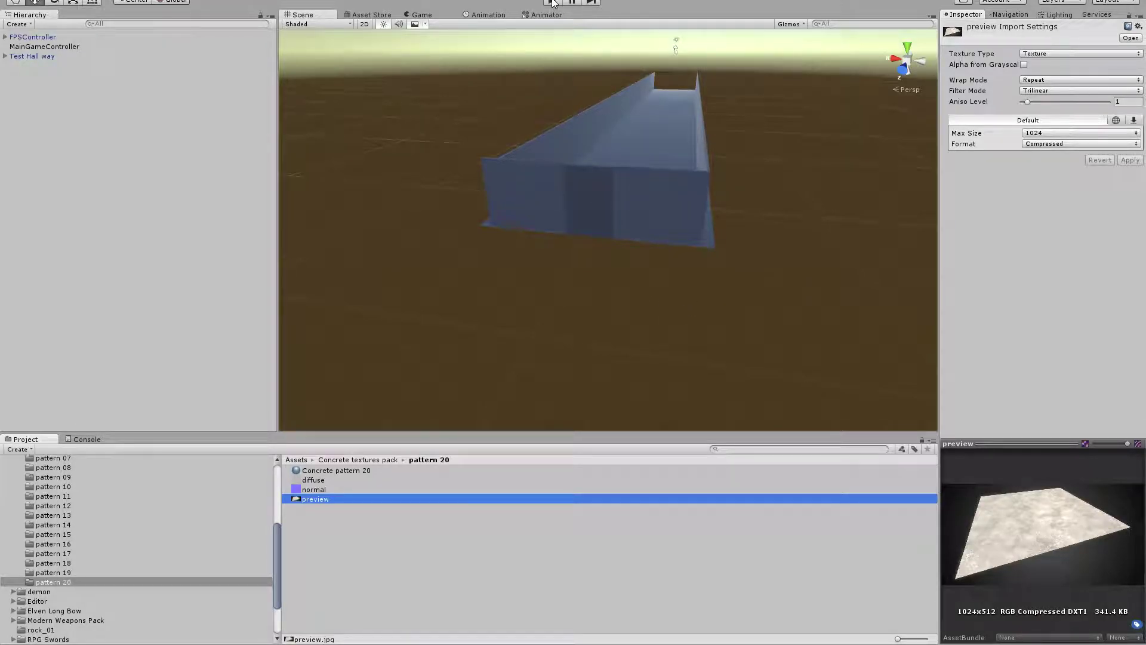
click(744, 2)
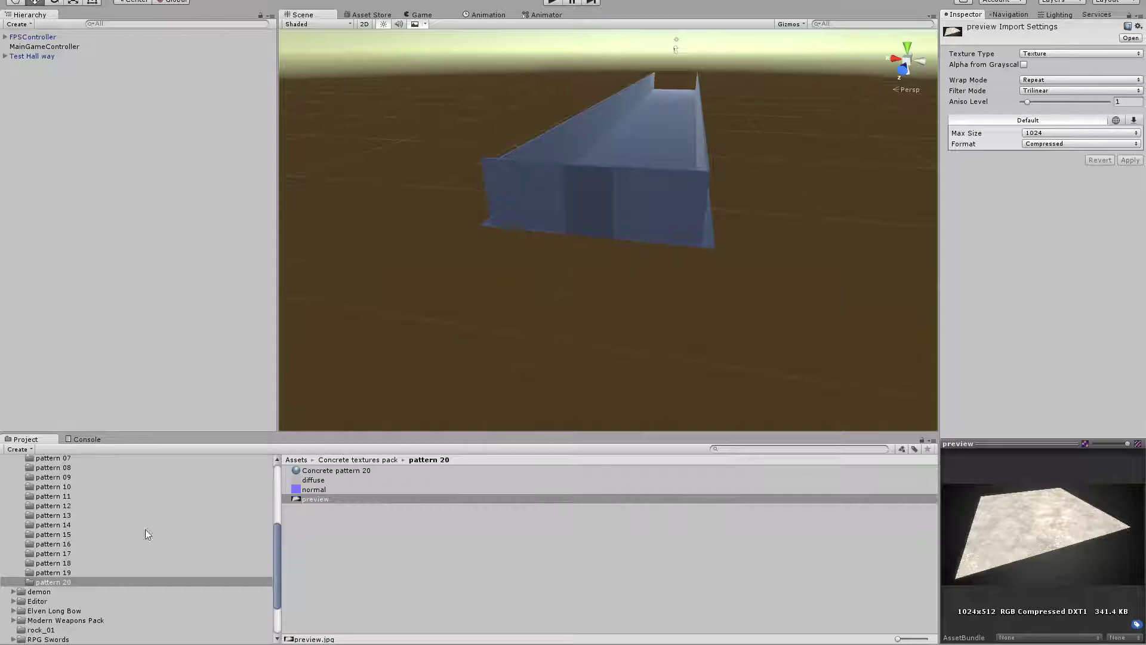
Apply the Concrete pattern 20 material to the Test Hall way's front wall sections, floor and side walls.
drag(325, 469, 636, 213)
drag(358, 470, 553, 197)
drag(408, 480, 649, 163)
drag(364, 471, 154, 172)
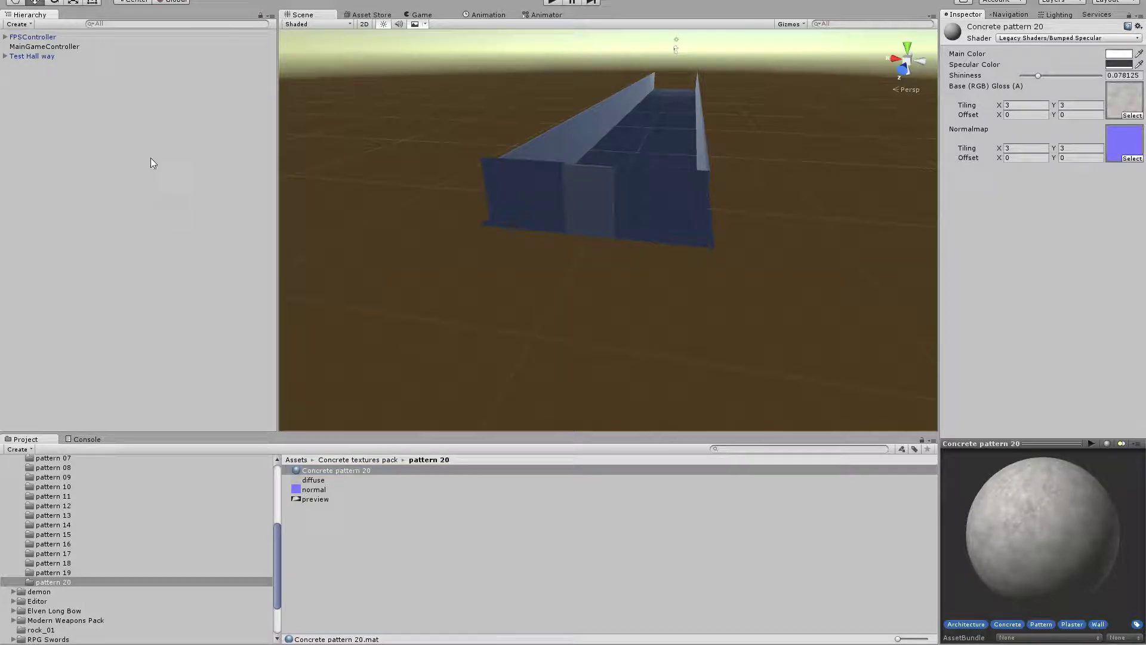
drag(45, 57, 577, 137)
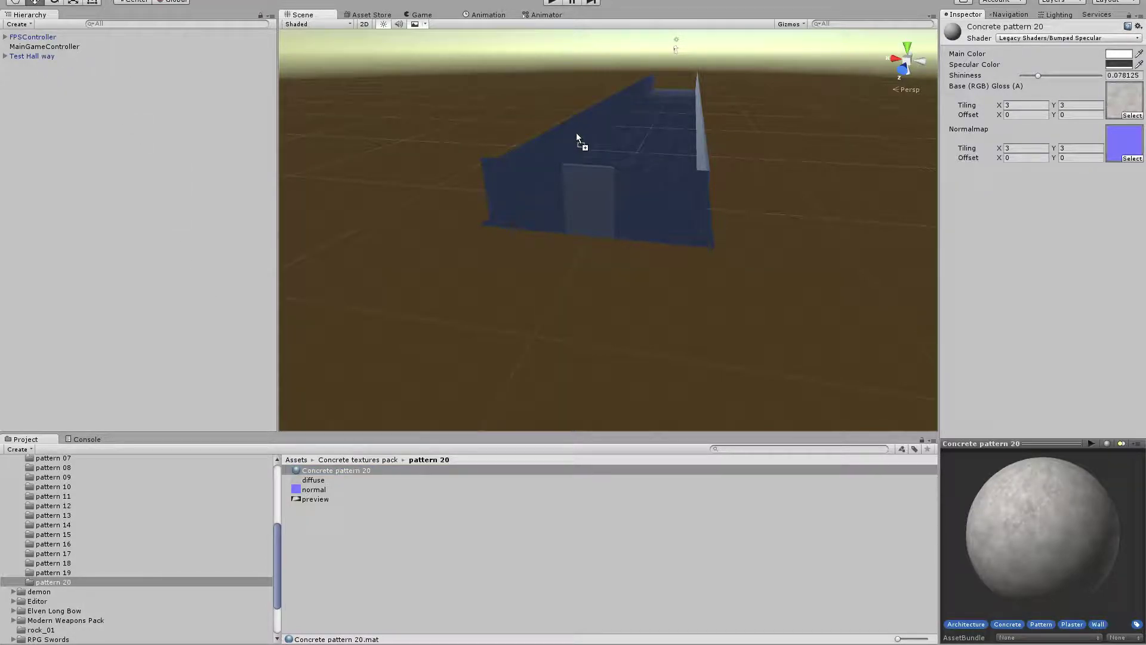
drag(371, 470, 708, 129)
Apply Concrete pattern 20 to the hallway's remaining wall and door, and save the changes to the Test Hall way prefab.
right_drag(612, 225, 560, 250)
drag(353, 470, 594, 280)
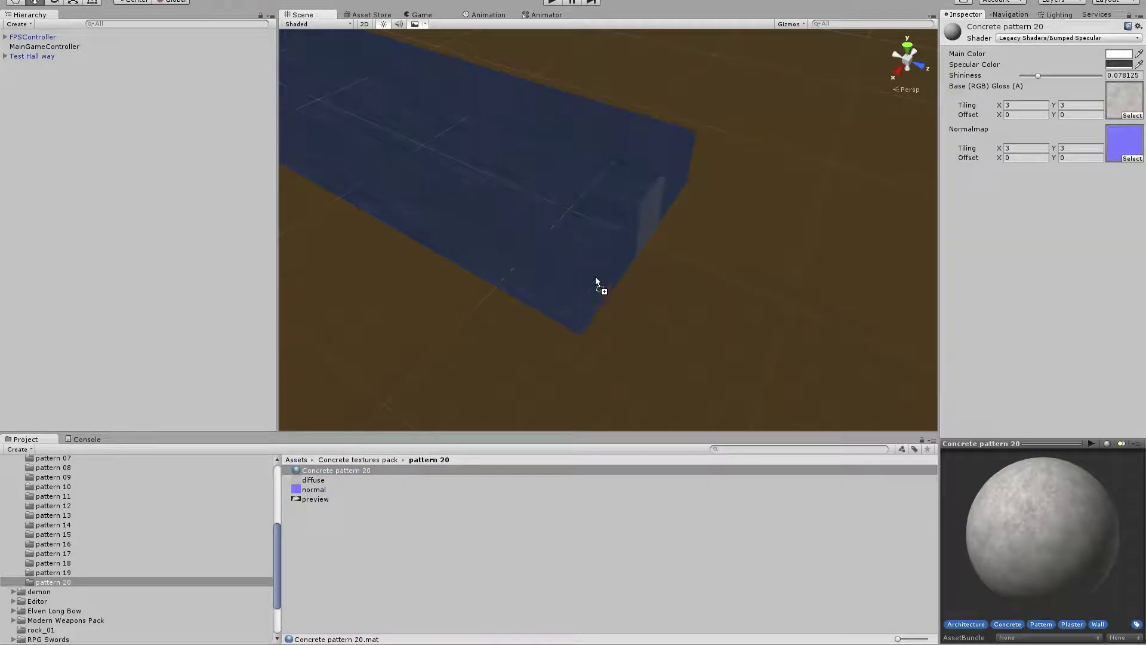
drag(353, 469, 650, 195)
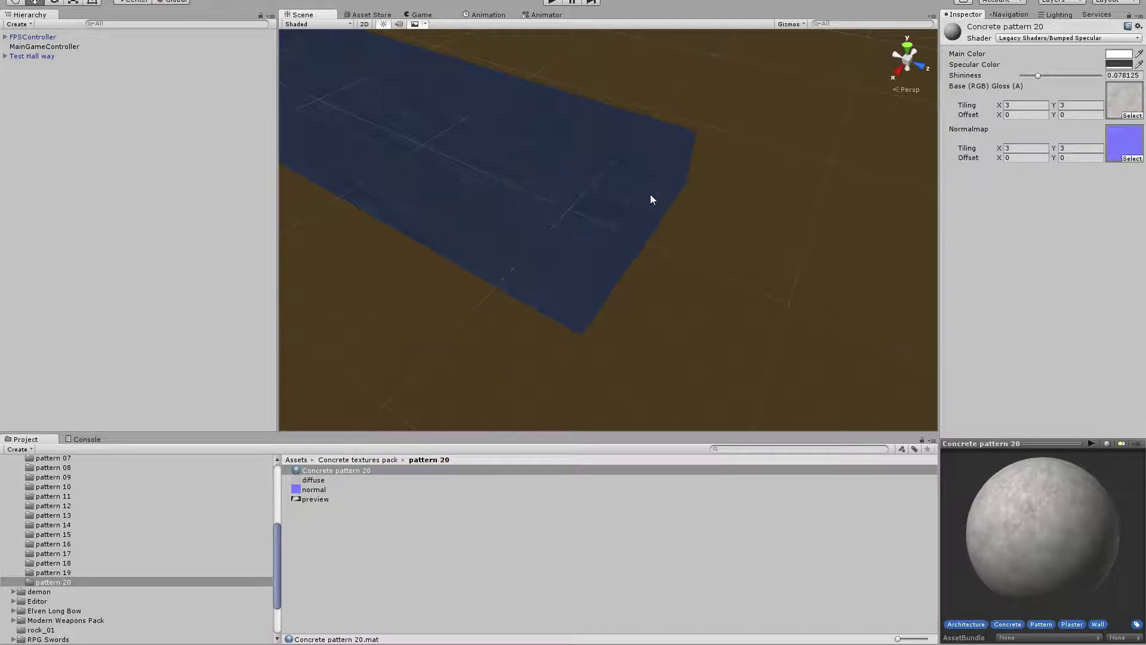
scroll(525, 156, down, 5)
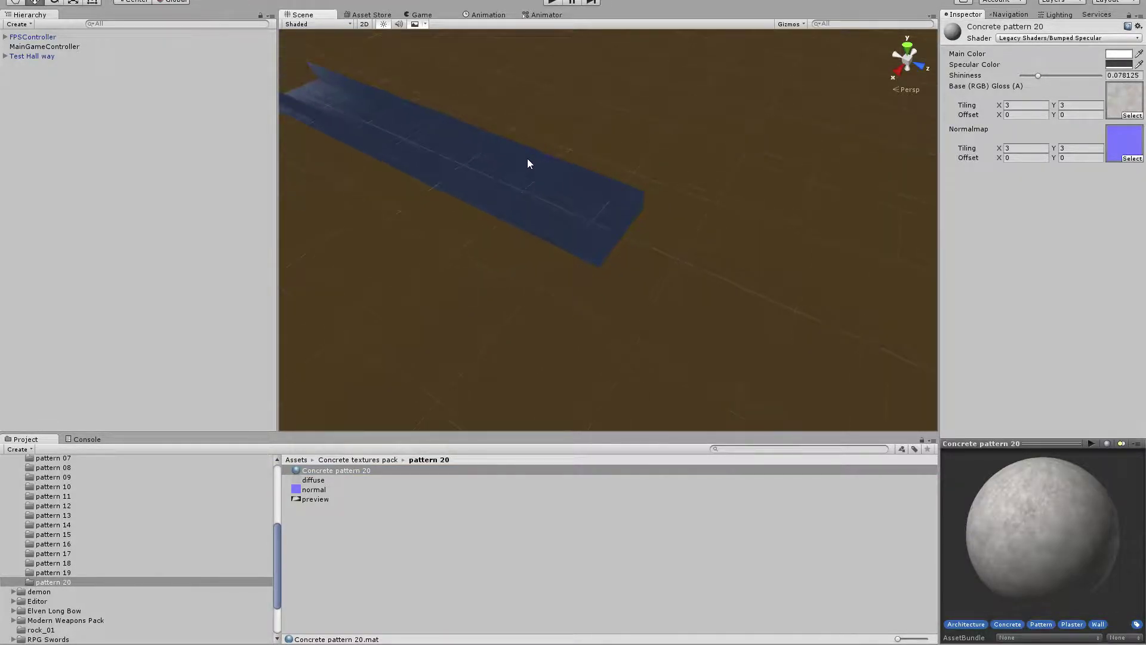
scroll(528, 162, down, 2)
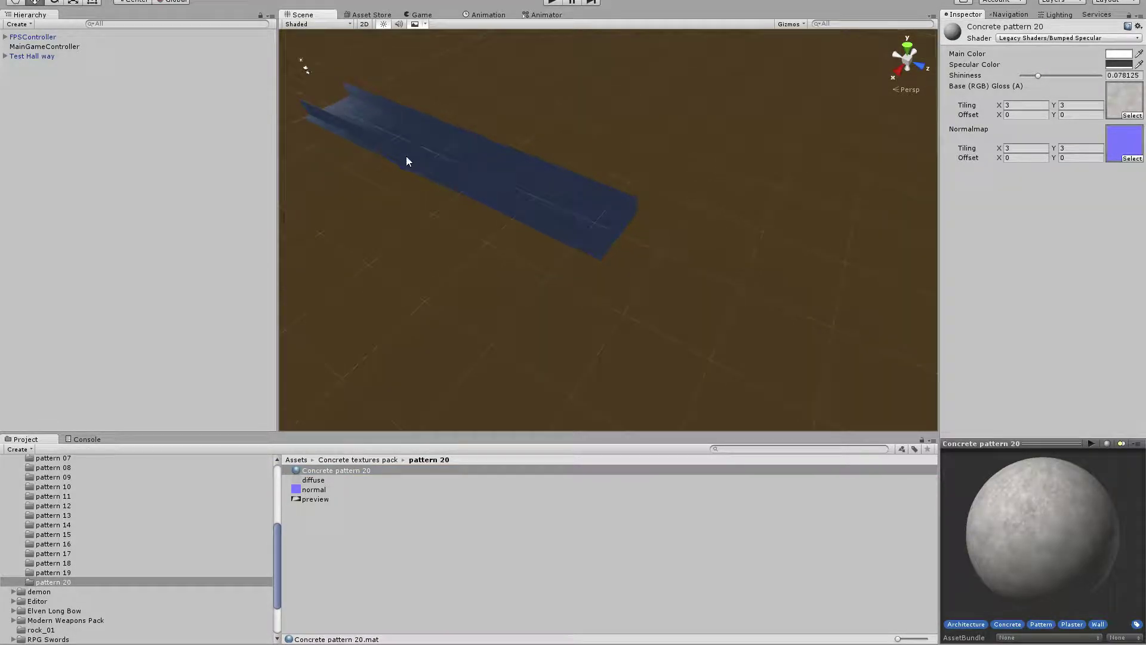
click(87, 57)
click(1113, 50)
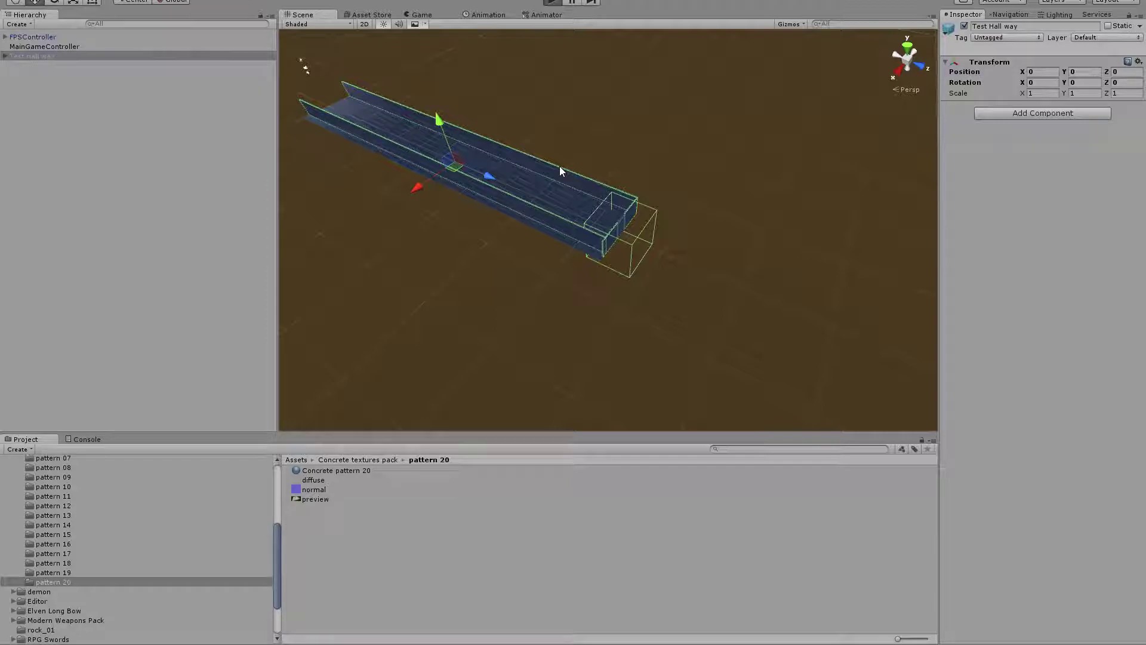
Play-test the textured hallway by walking the player down to its door, and stop the play test.
key(ctrl+p)
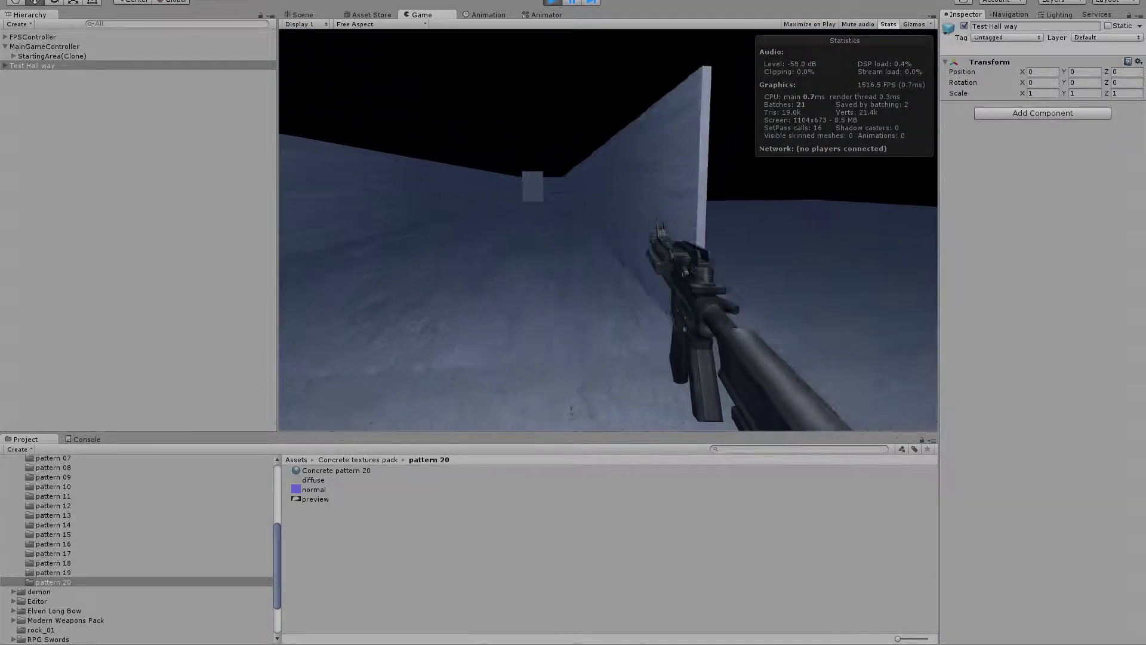
click(608, 230)
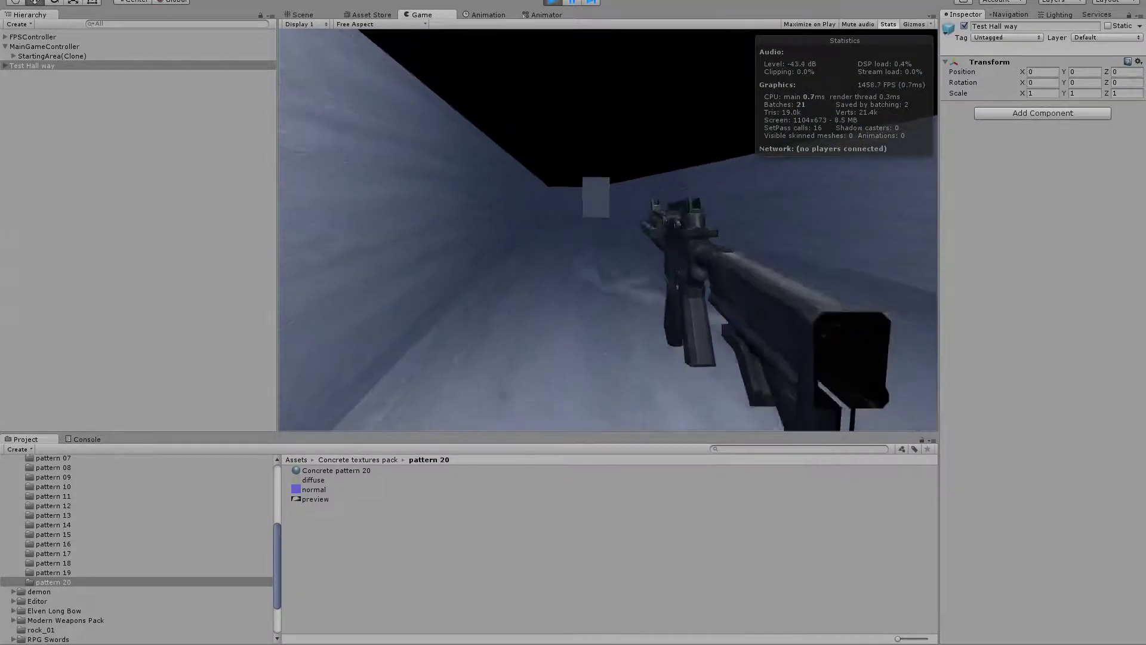
key(w)
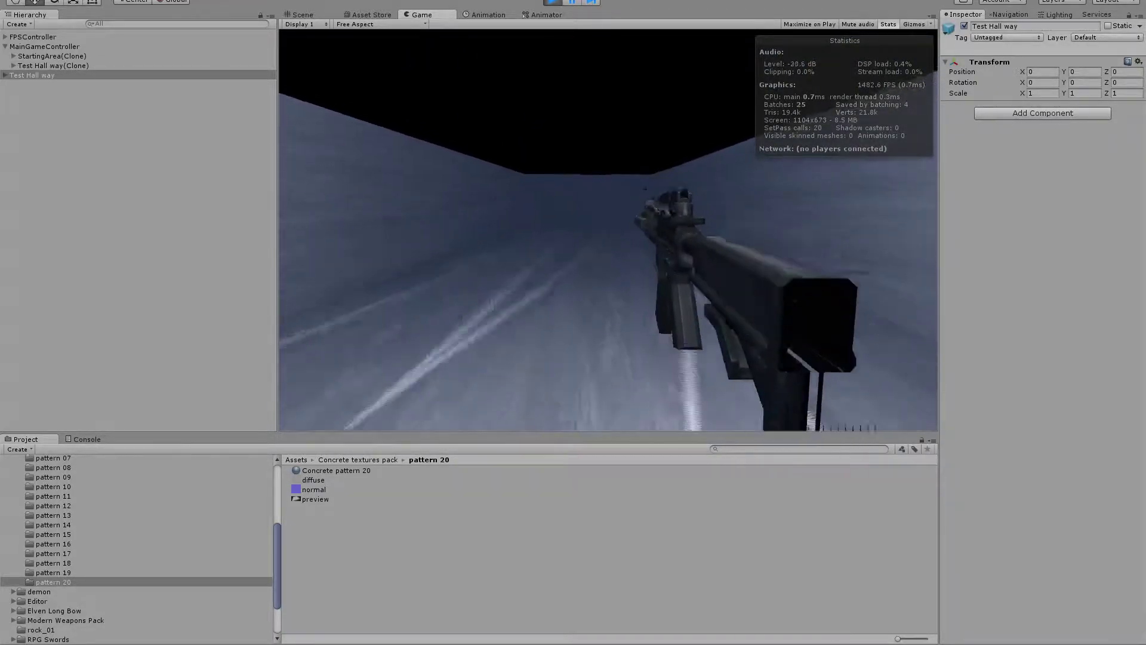
key(w)
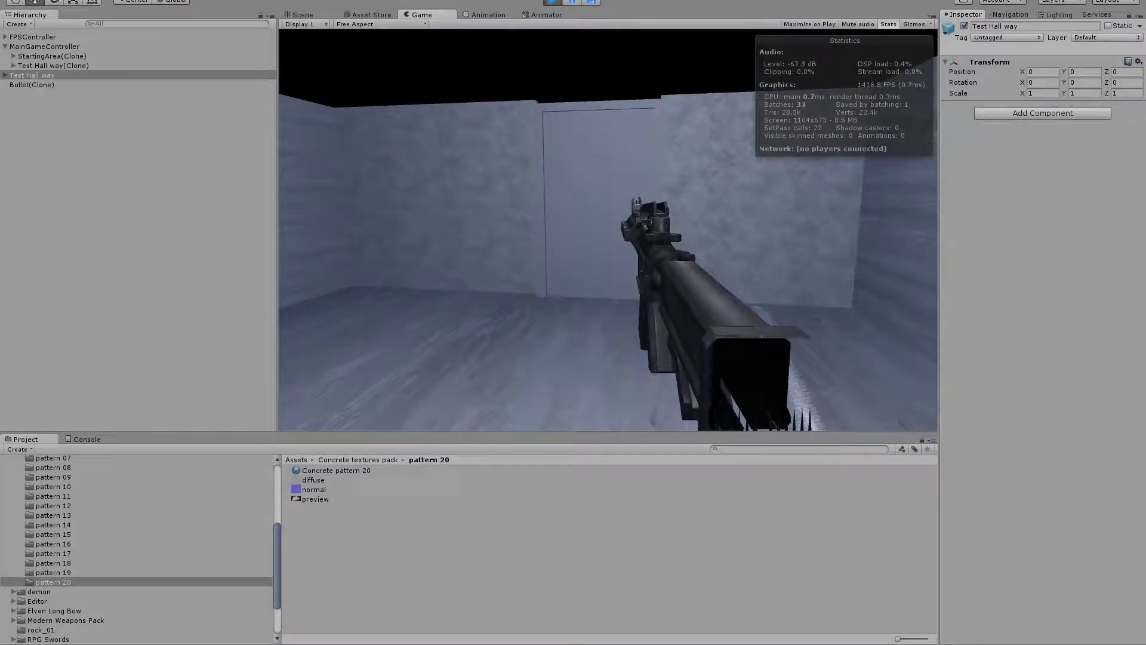
key(ctrl+p)
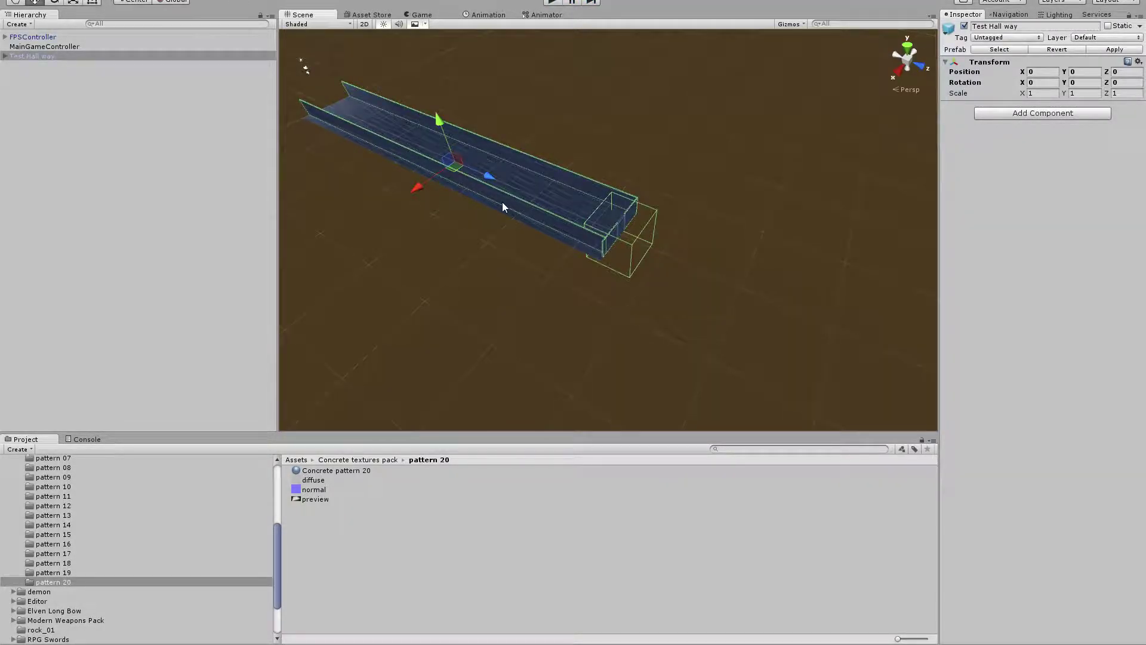
Delete the Test Hall way instance from the scene and play-test the first spawned hallway, firing the rifle while walking to its door.
key(Delete)
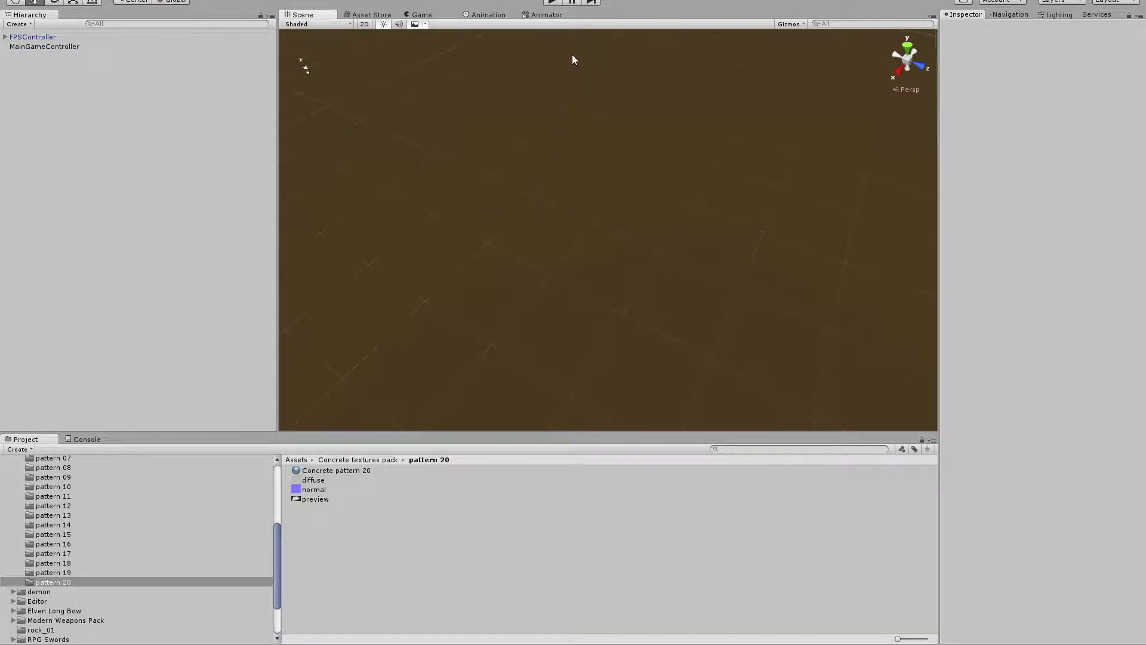
click(551, 3)
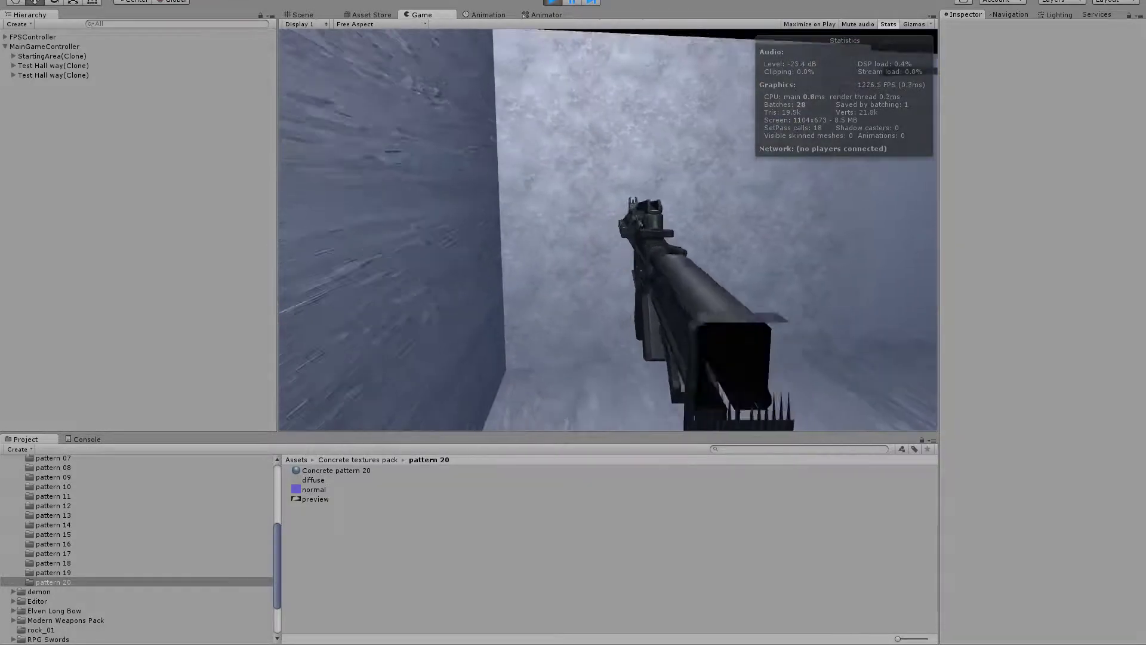
key(w)
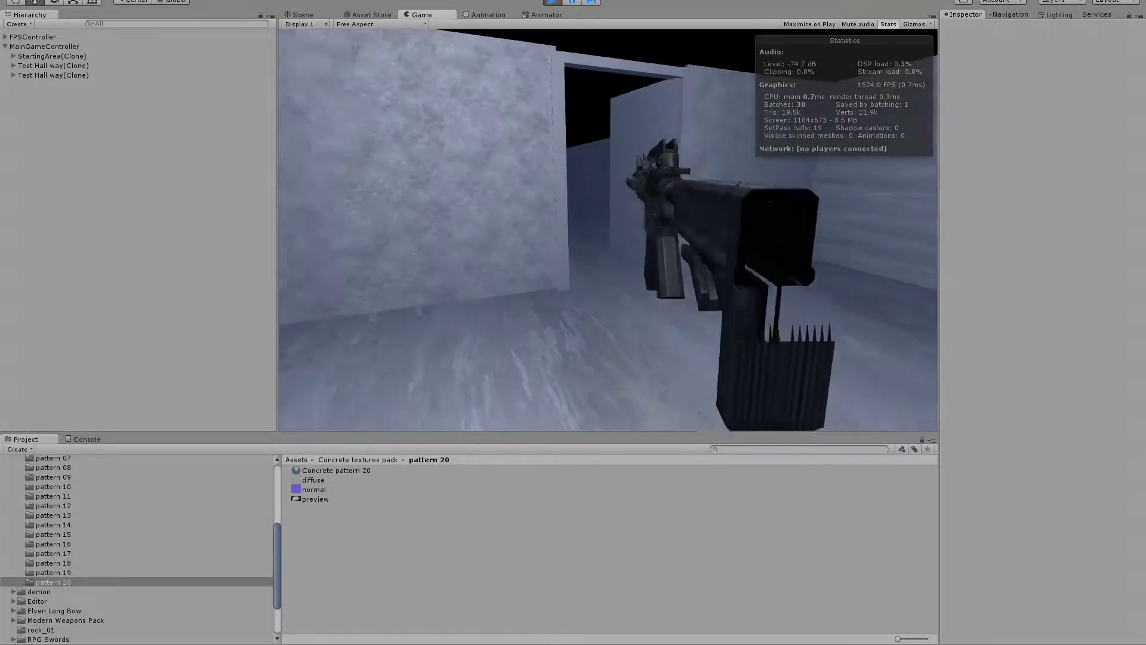
key(w)
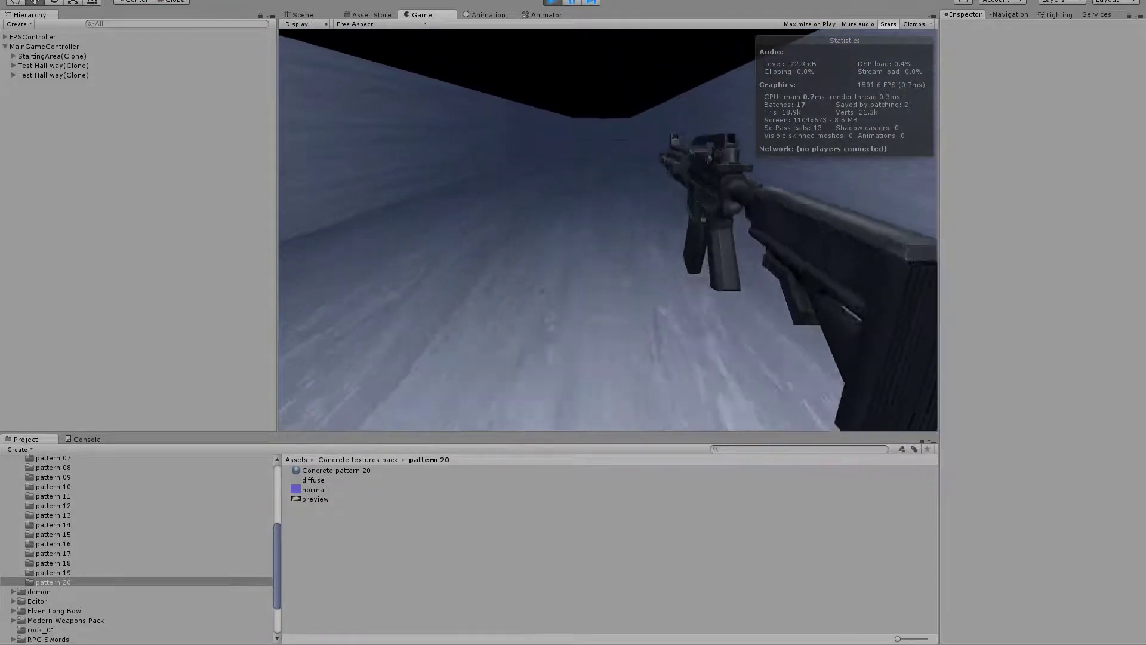
click(608, 230)
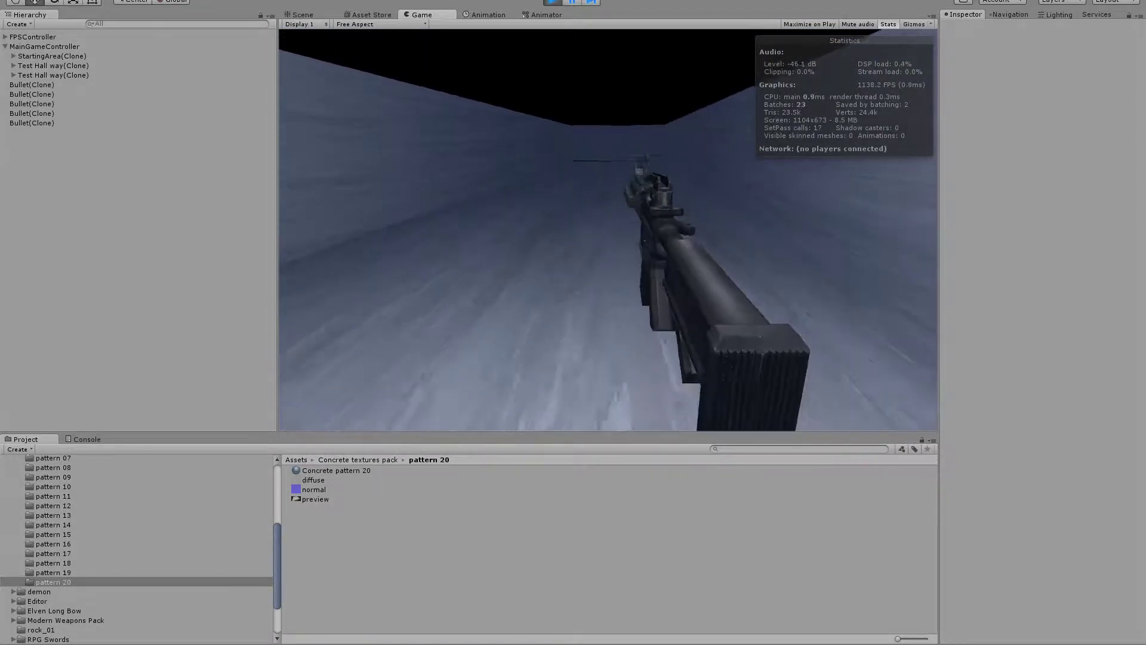
key(w)
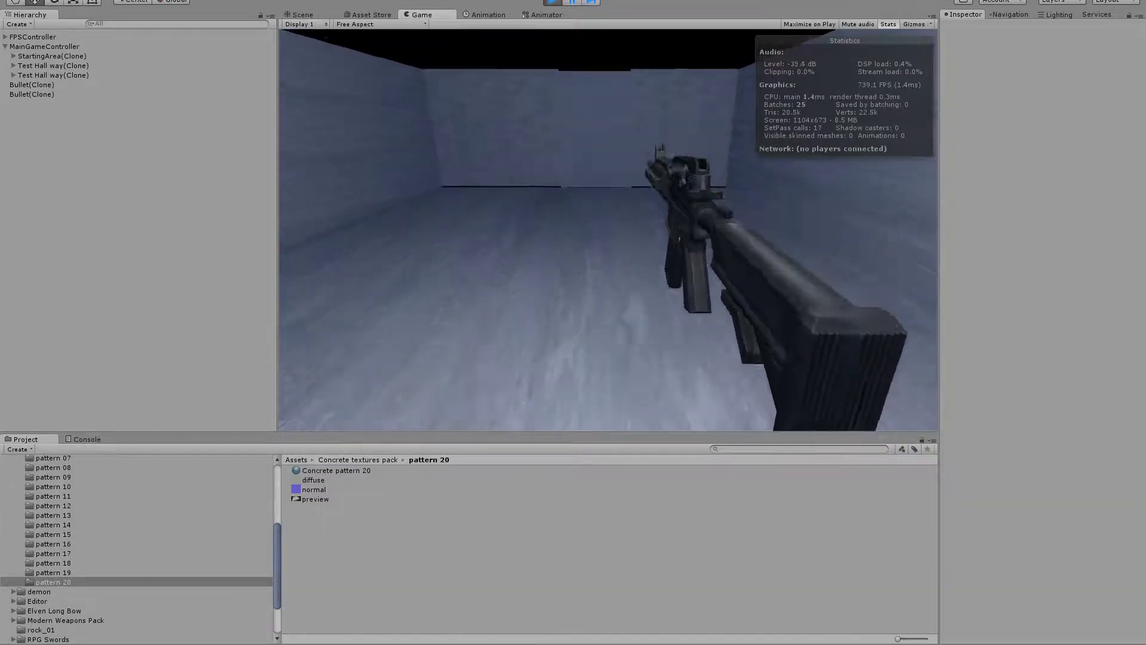
key(w)
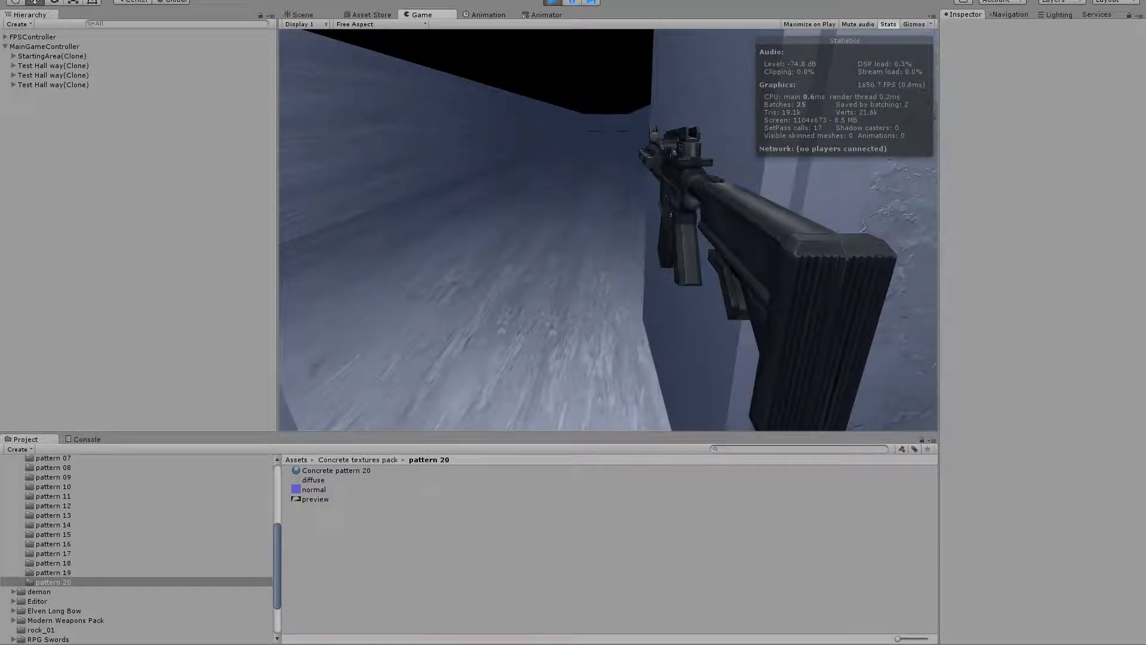
Walk the player through the successive doors of the chained Test Hall way clones, and stop the play test.
key(w)
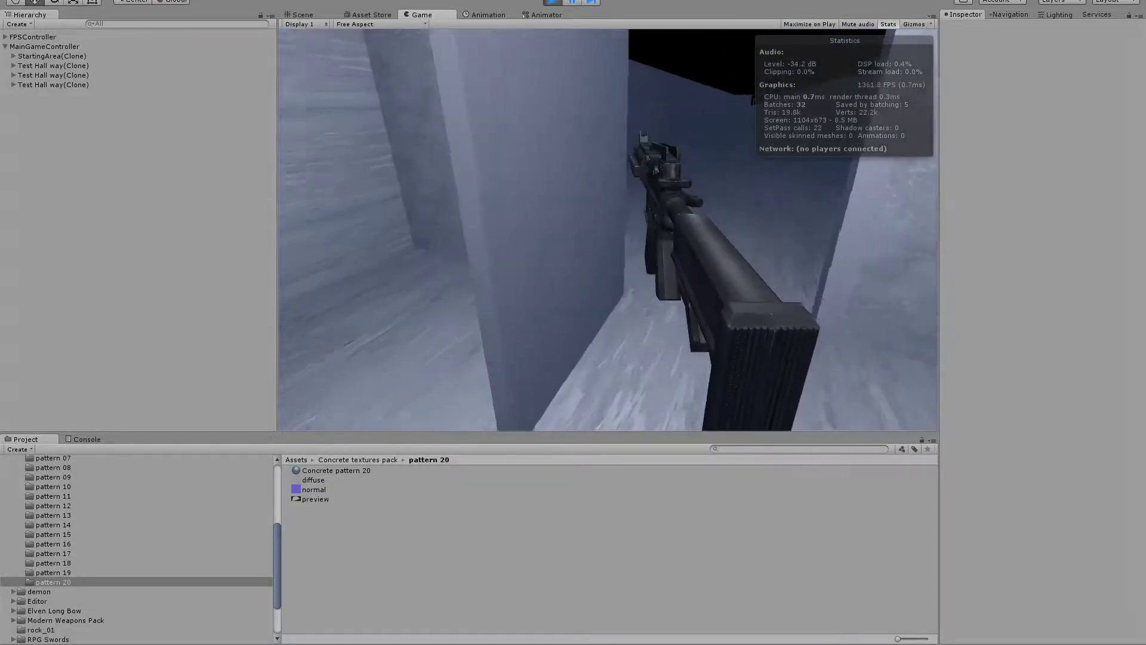
key(w)
key(w)
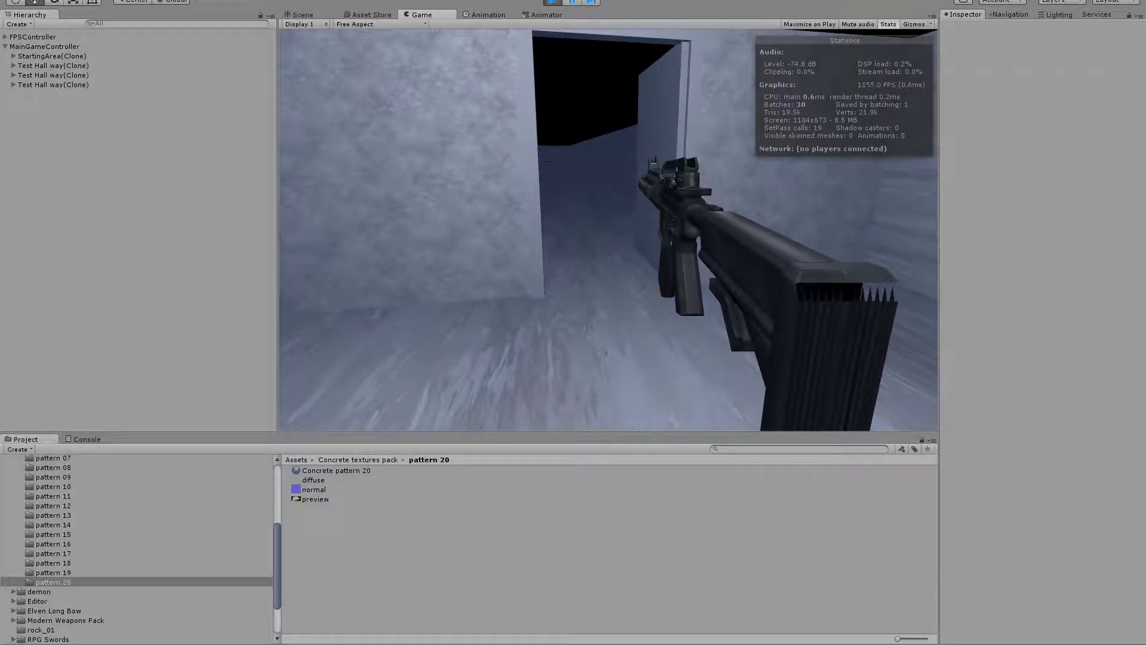
key(w)
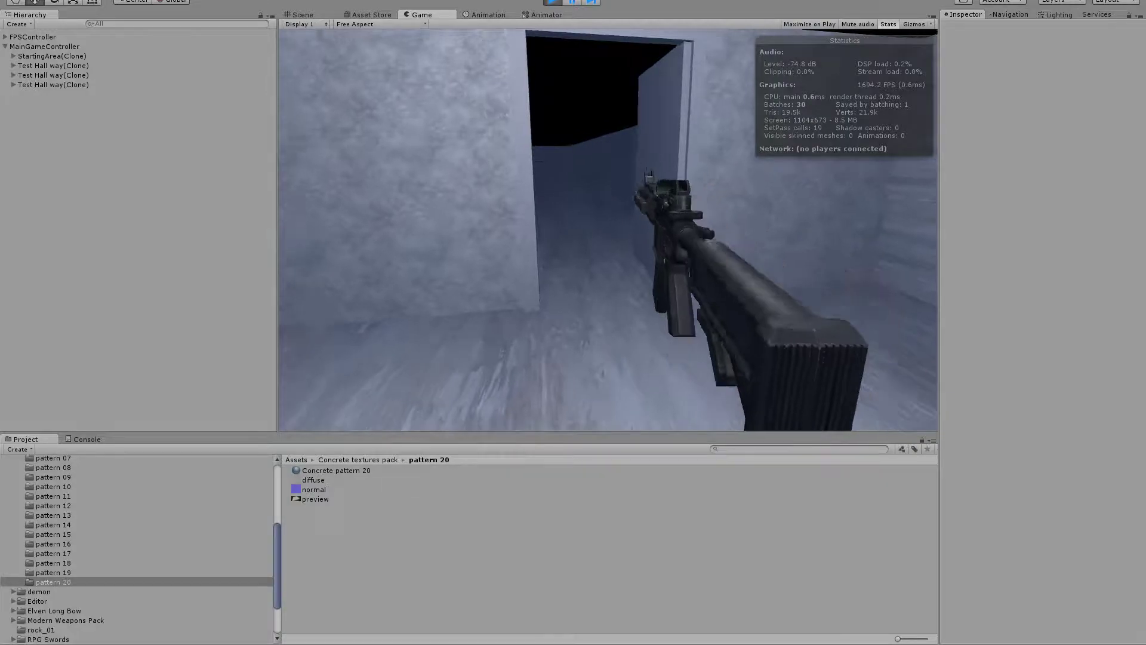
key(w)
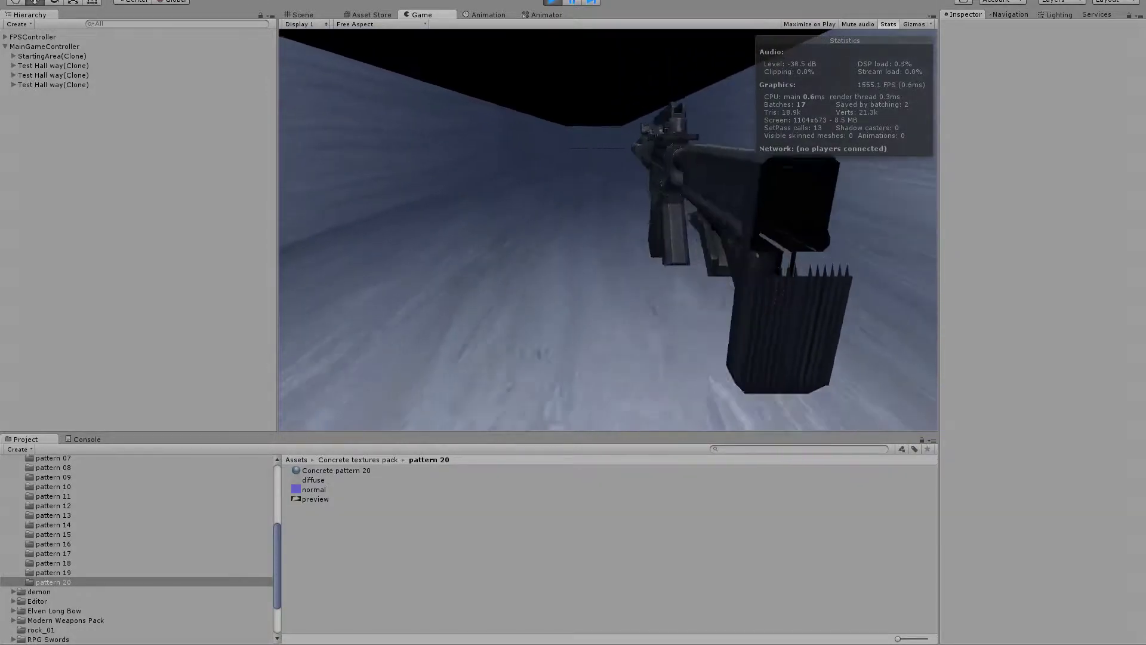
key(w)
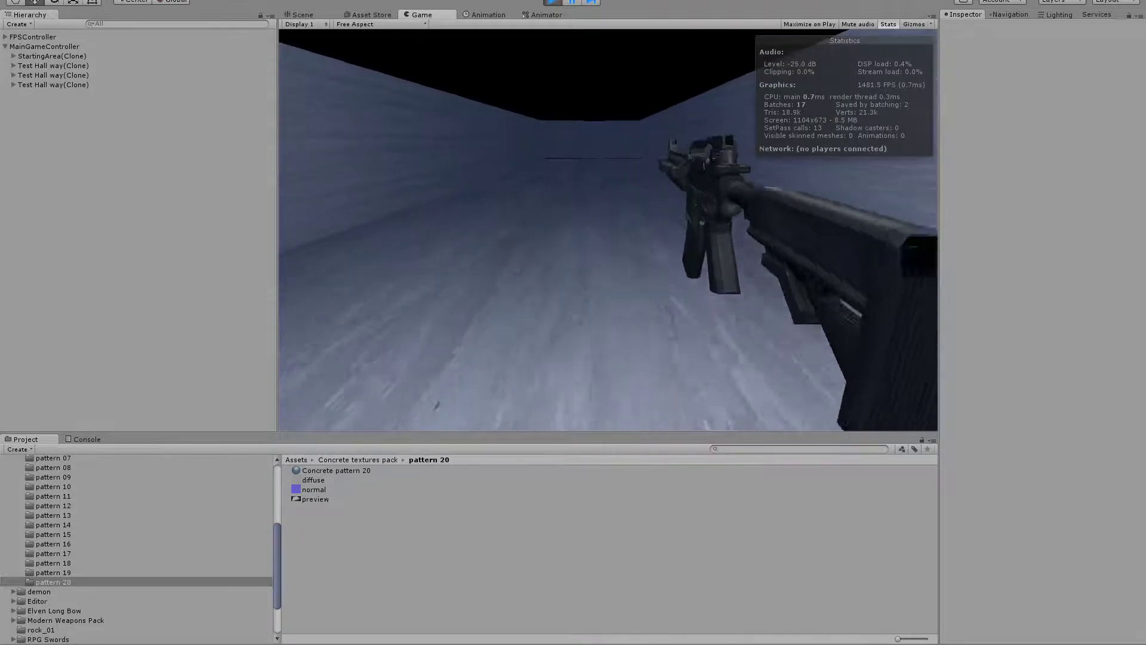
key(w)
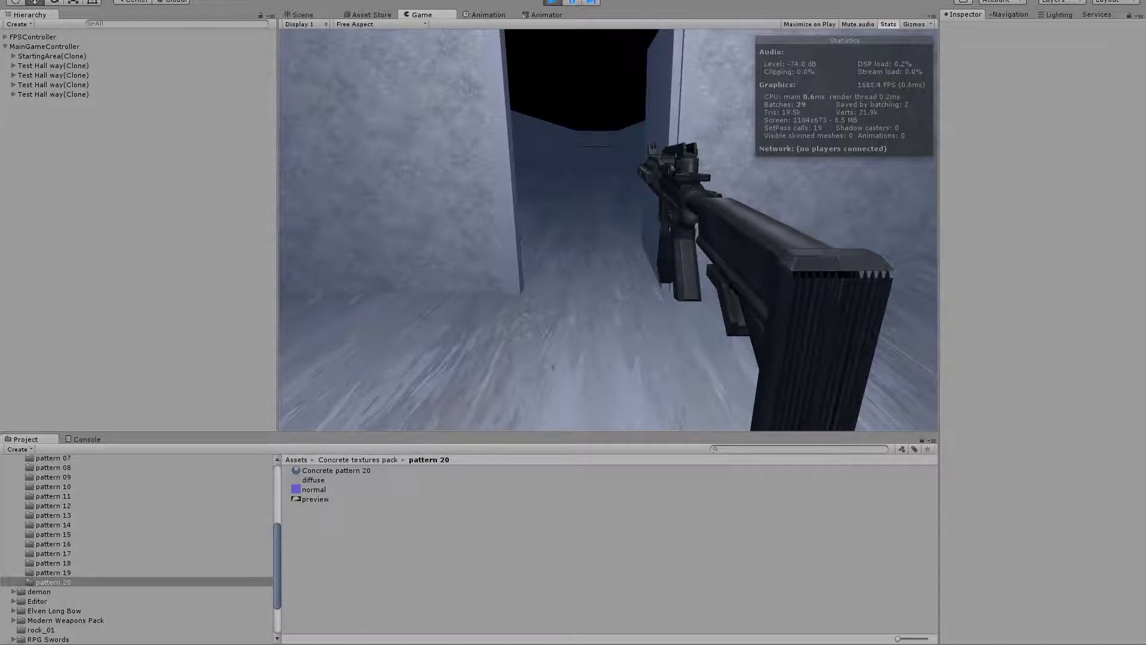
key(w)
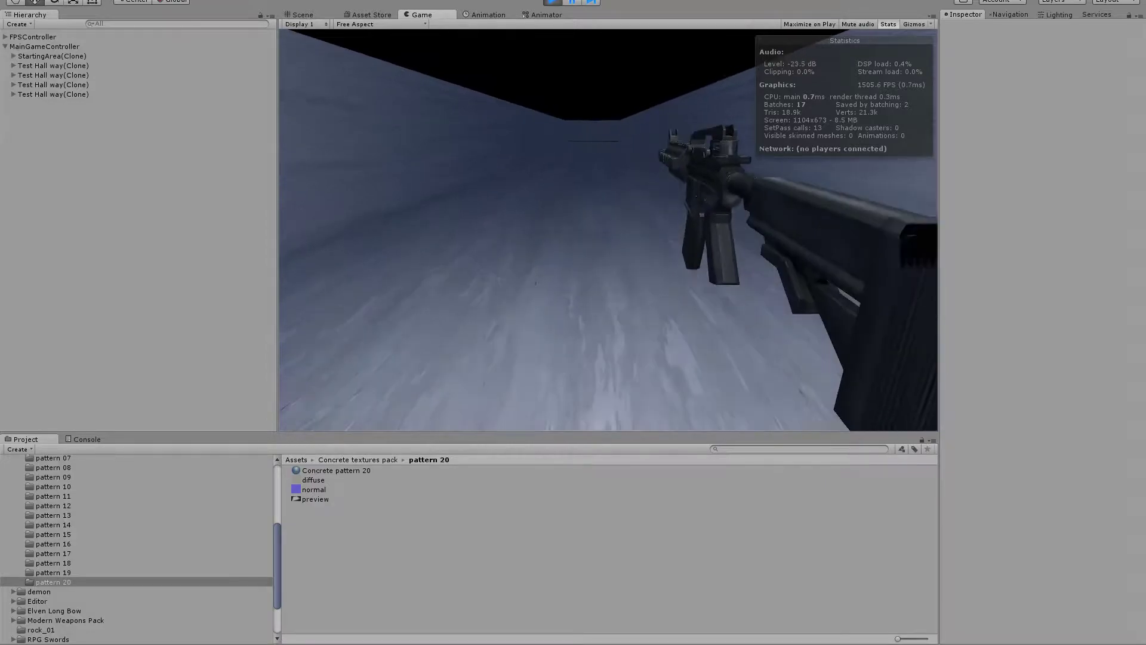
key(w)
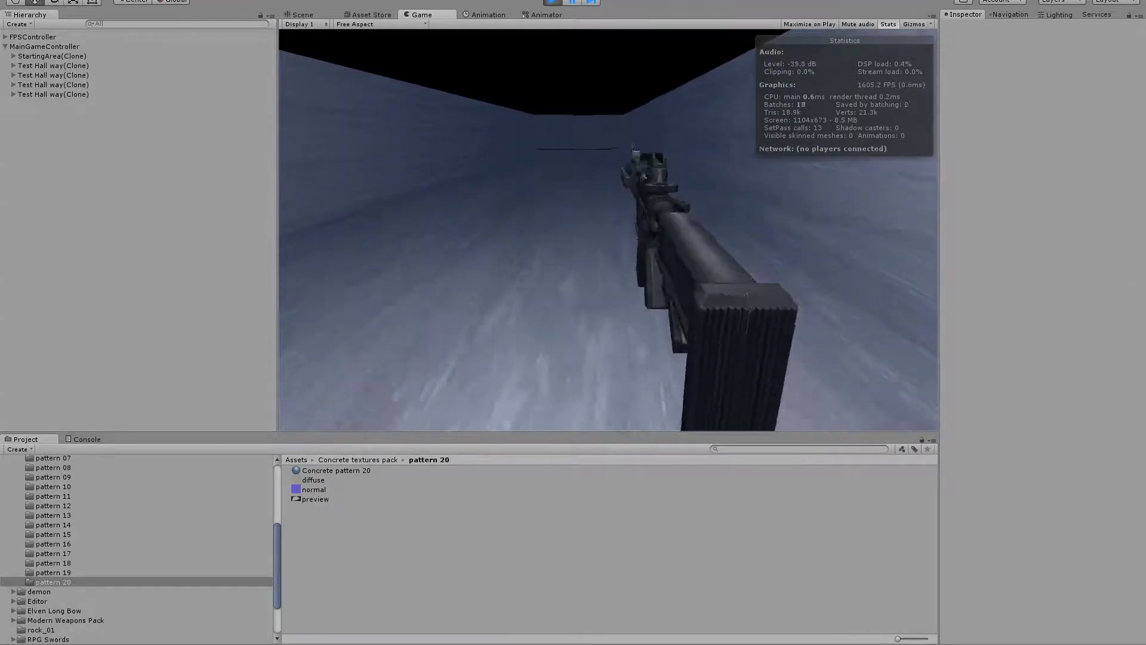
key(w)
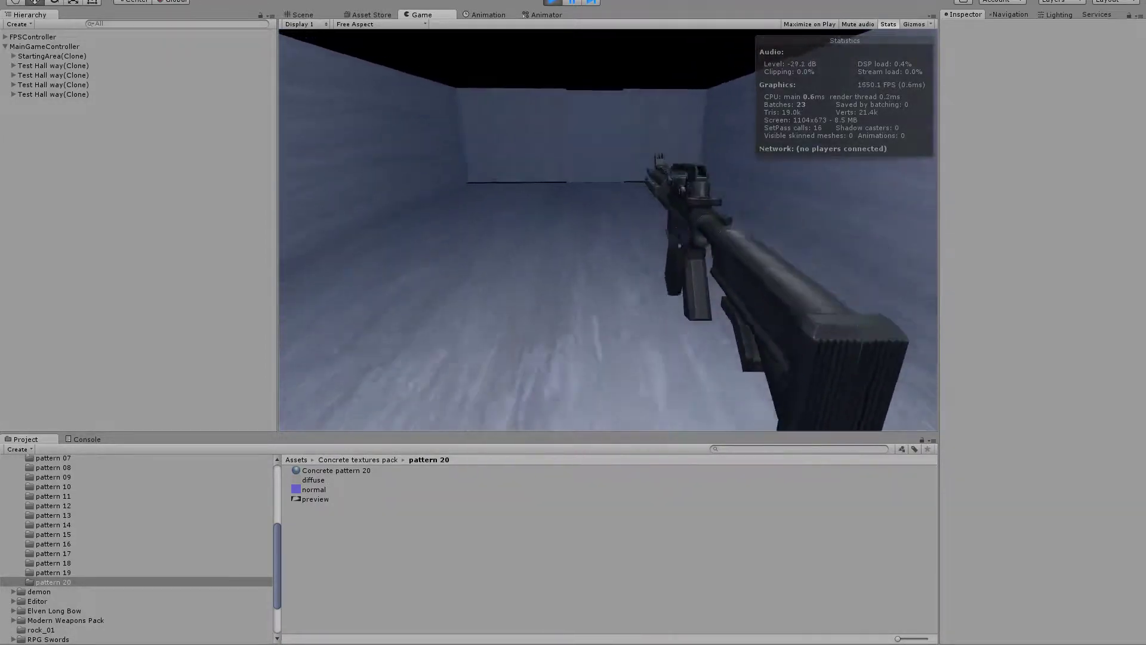
key(w)
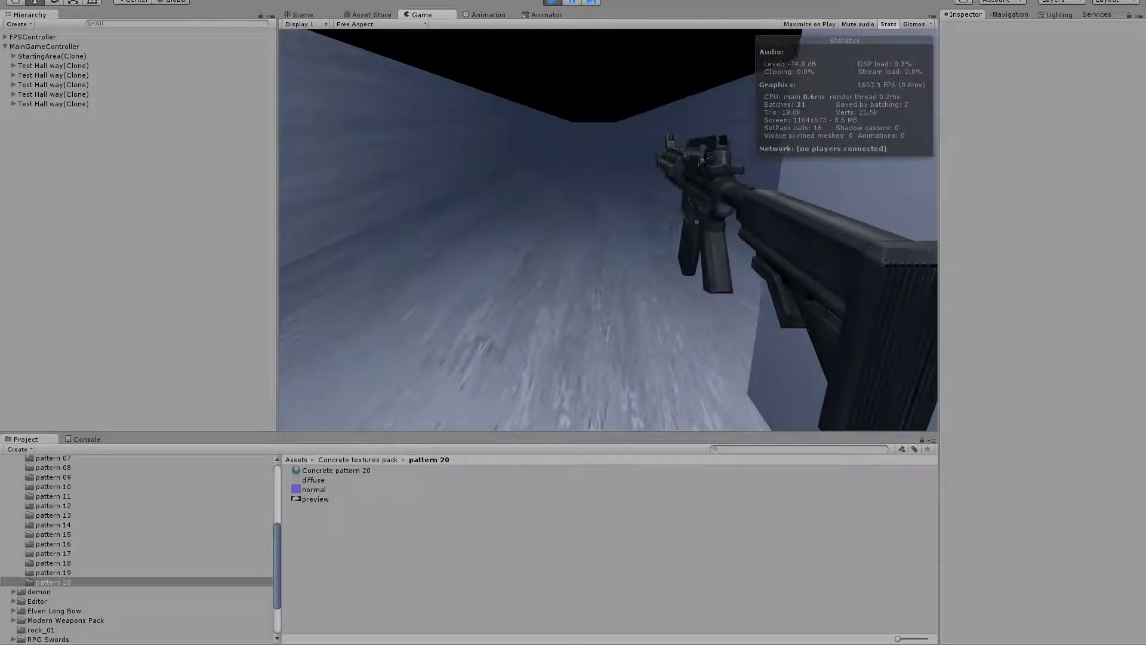
key(w)
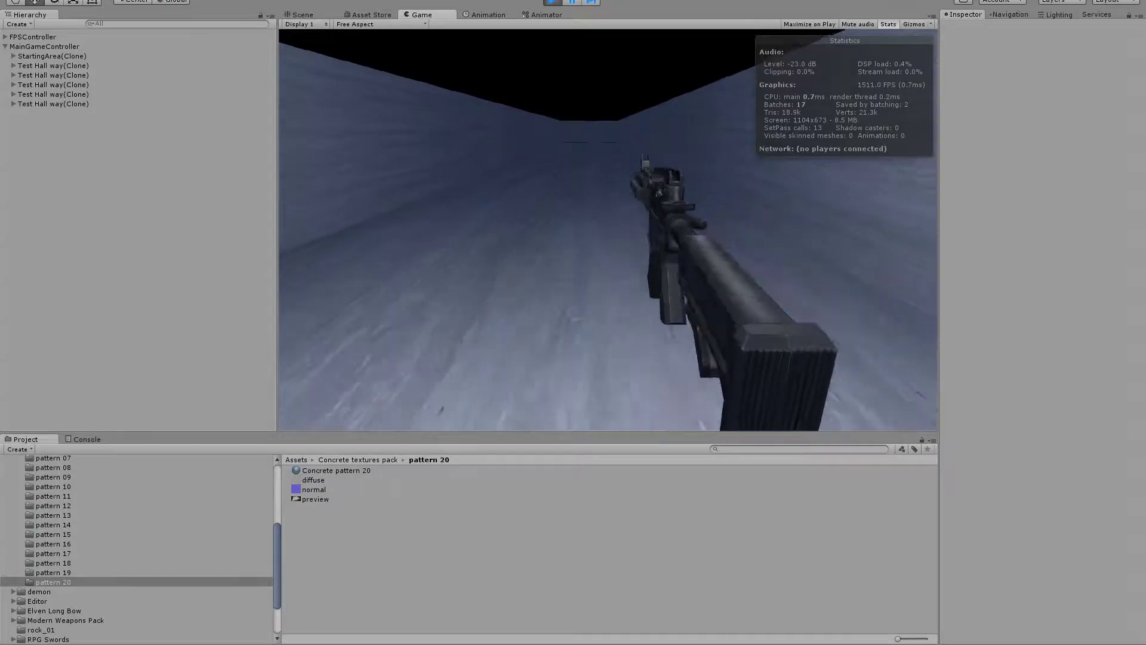
key(w)
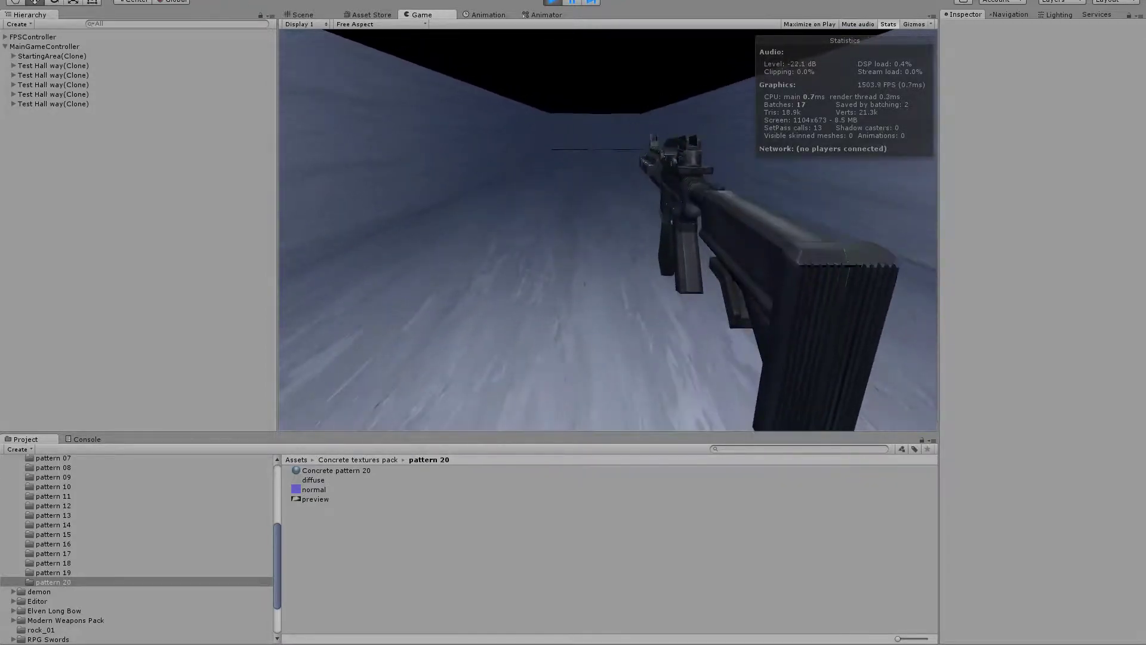
key(w)
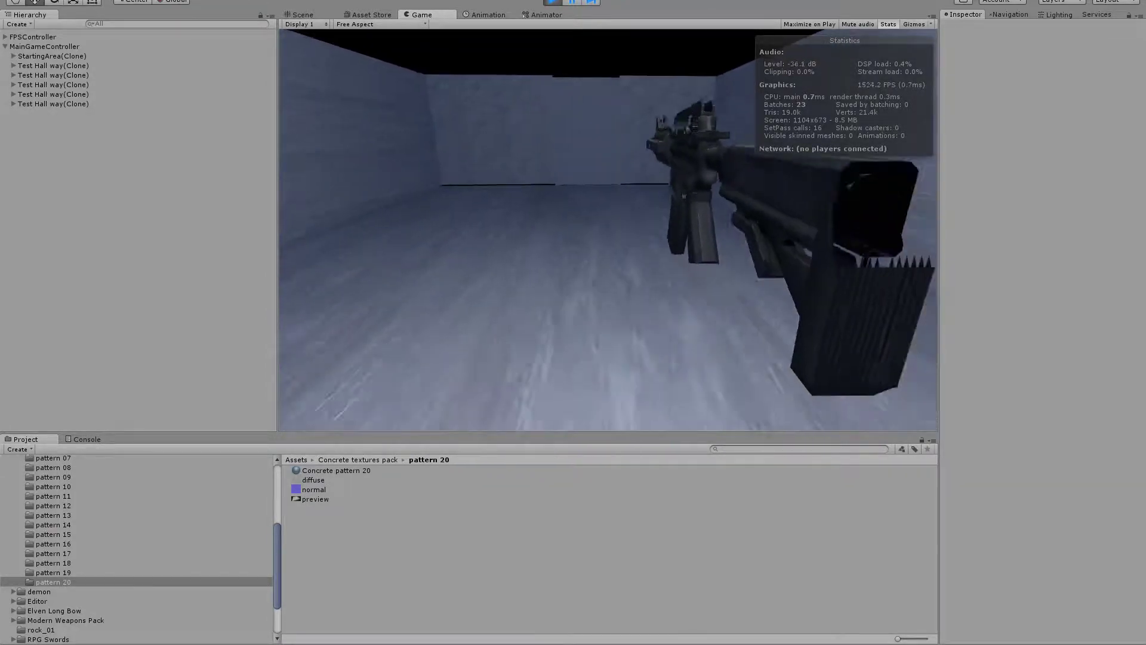
key(w)
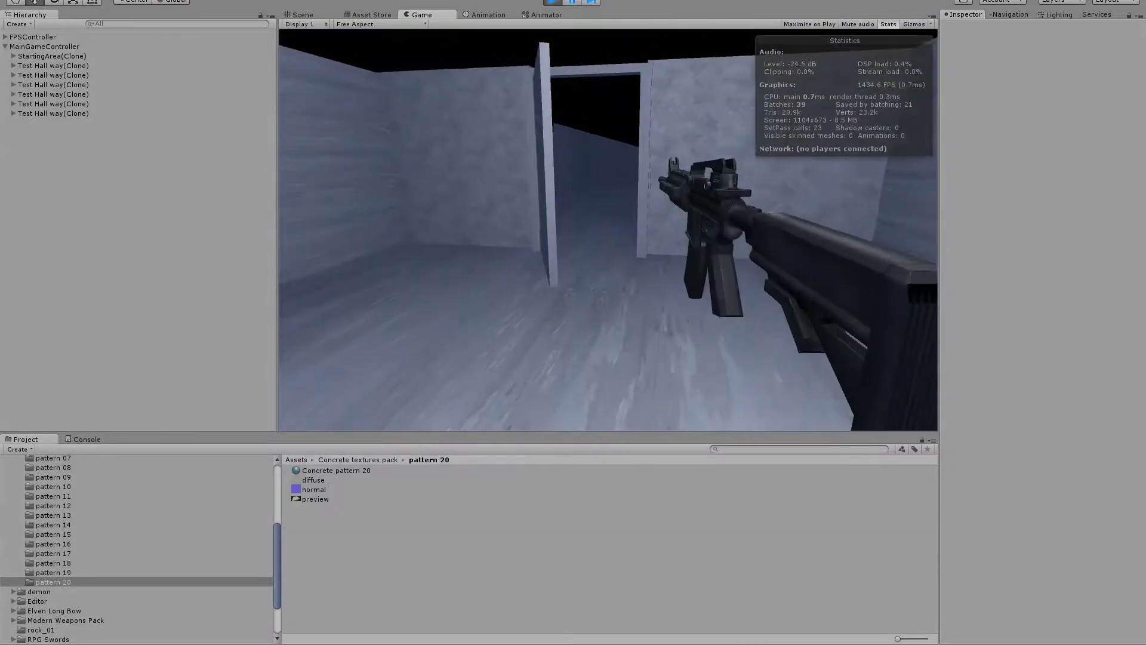
key(w)
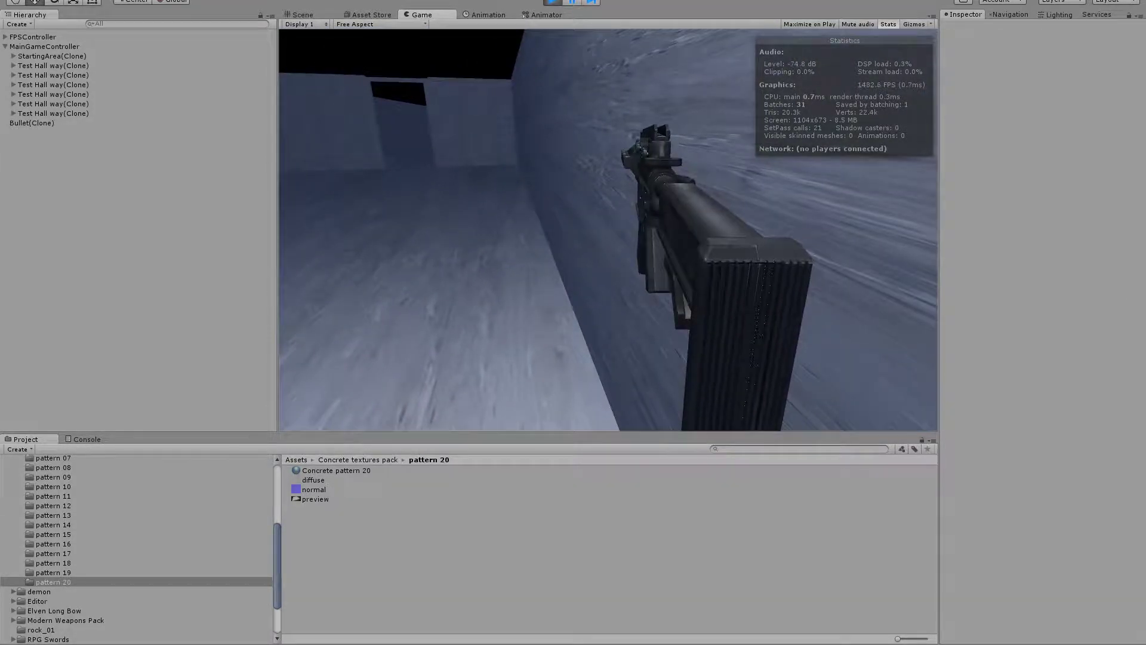
key(ctrl+p)
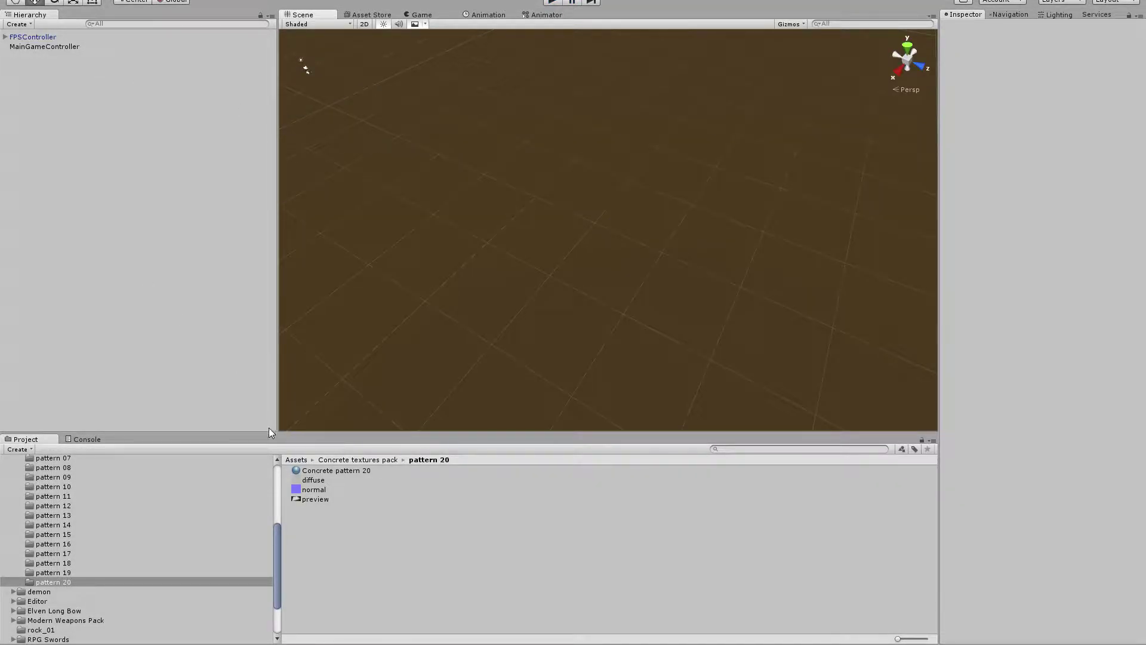
Add the Test Hall way prefab from the TS Prefab folder to the scene.
drag(278, 528, 272, 585)
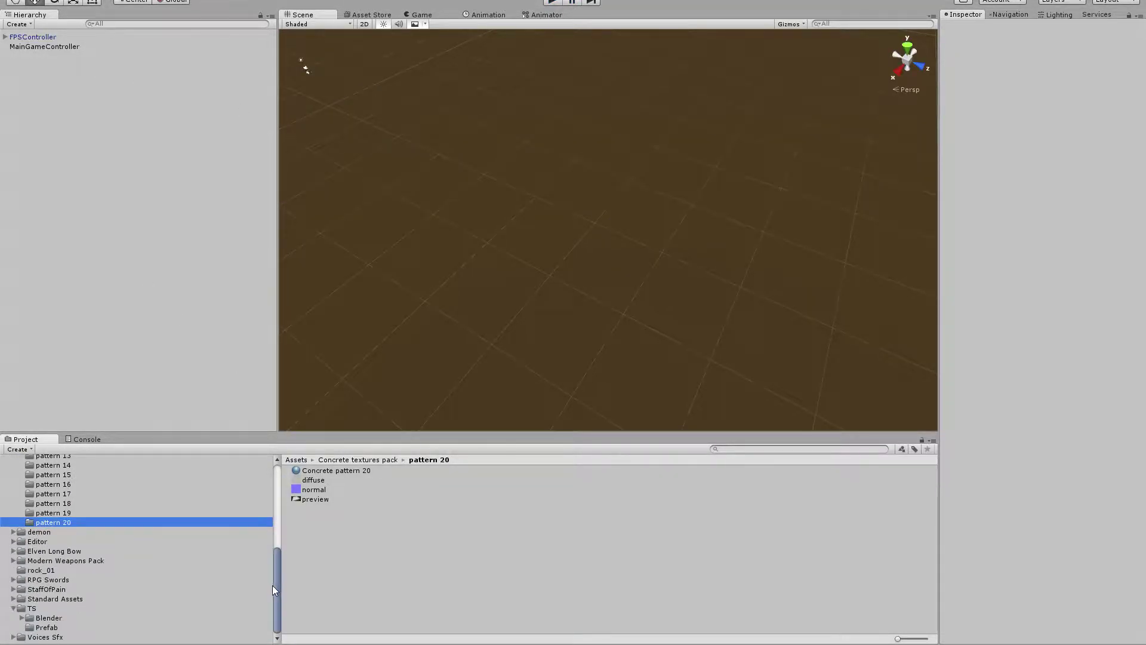
click(46, 627)
drag(307, 584, 166, 249)
middle_drag(375, 176, 642, 294)
Add the demon prefab as a child of Test Hall way and move it along Z to 2.75.
click(50, 609)
click(46, 627)
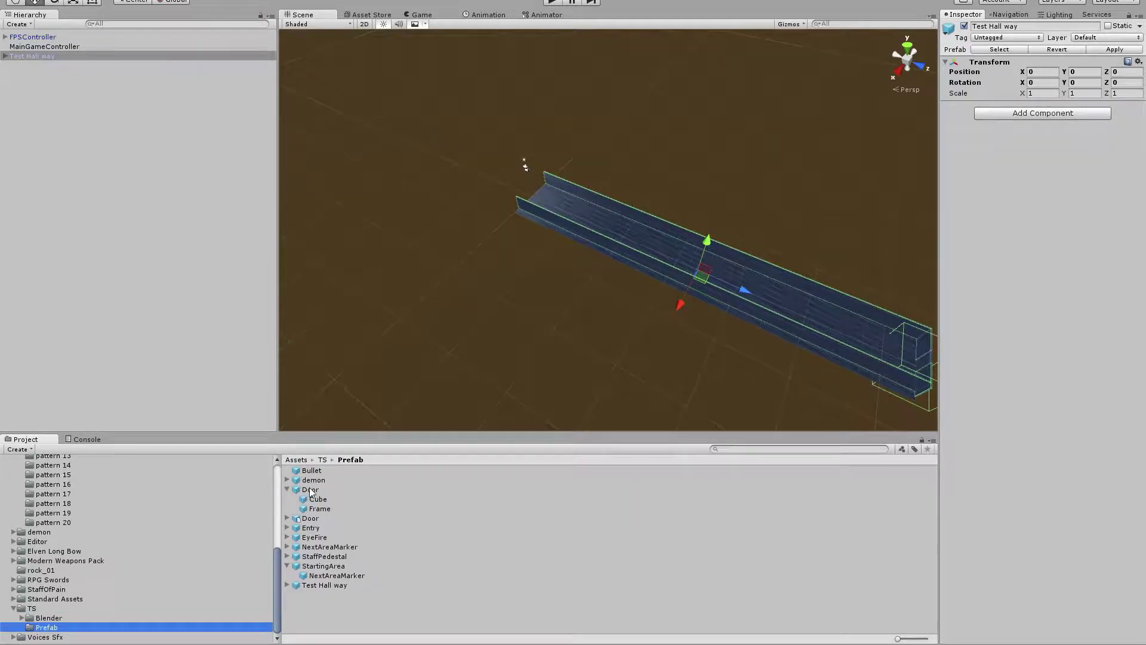
scroll(680, 271, up, 10)
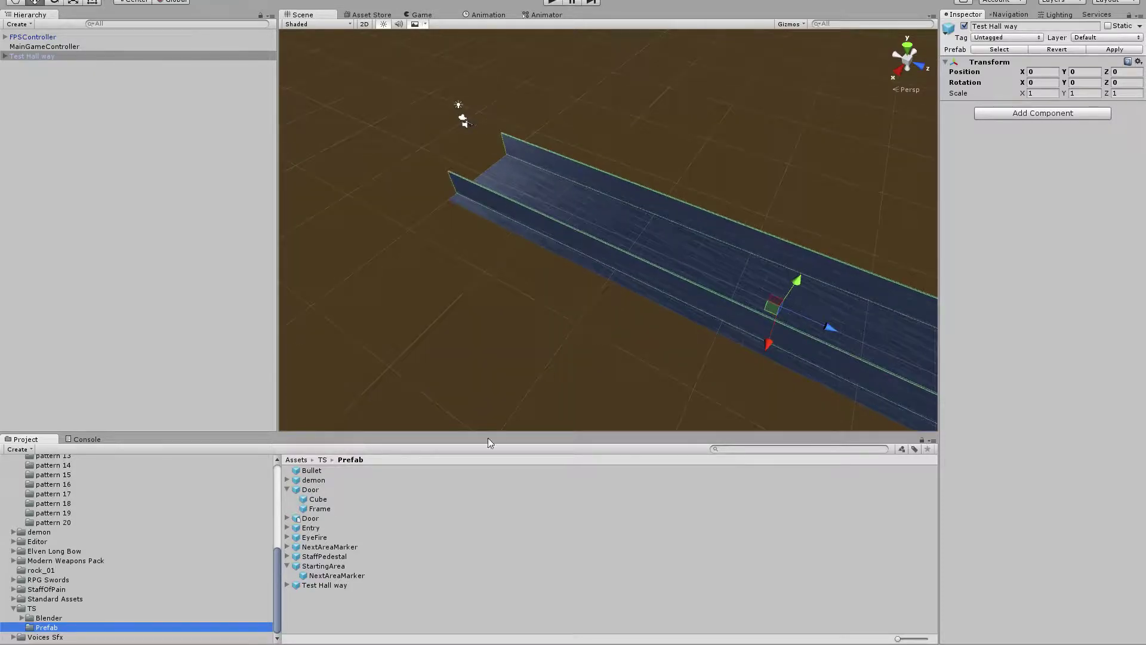
drag(312, 481, 43, 60)
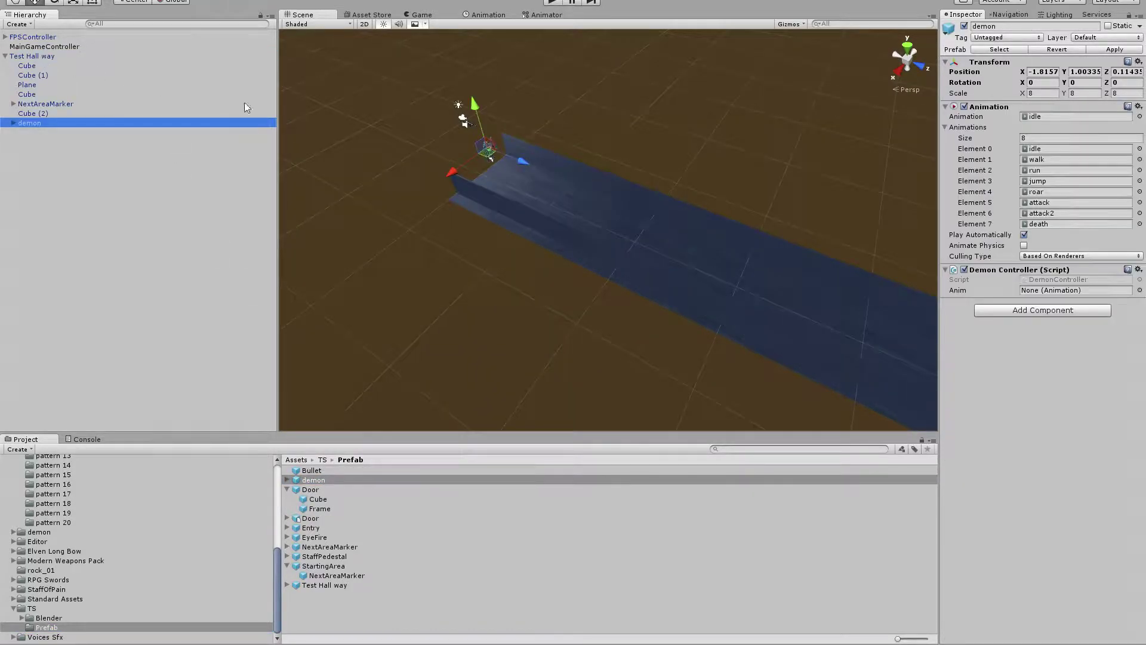
drag(527, 160, 542, 166)
Lower the demon toward the hallway floor to a Y position of 0.28.
scroll(472, 185, up, 5)
right_drag(462, 169, 340, 310)
middle_drag(340, 308, 739, 175)
middle_drag(439, 257, 618, 202)
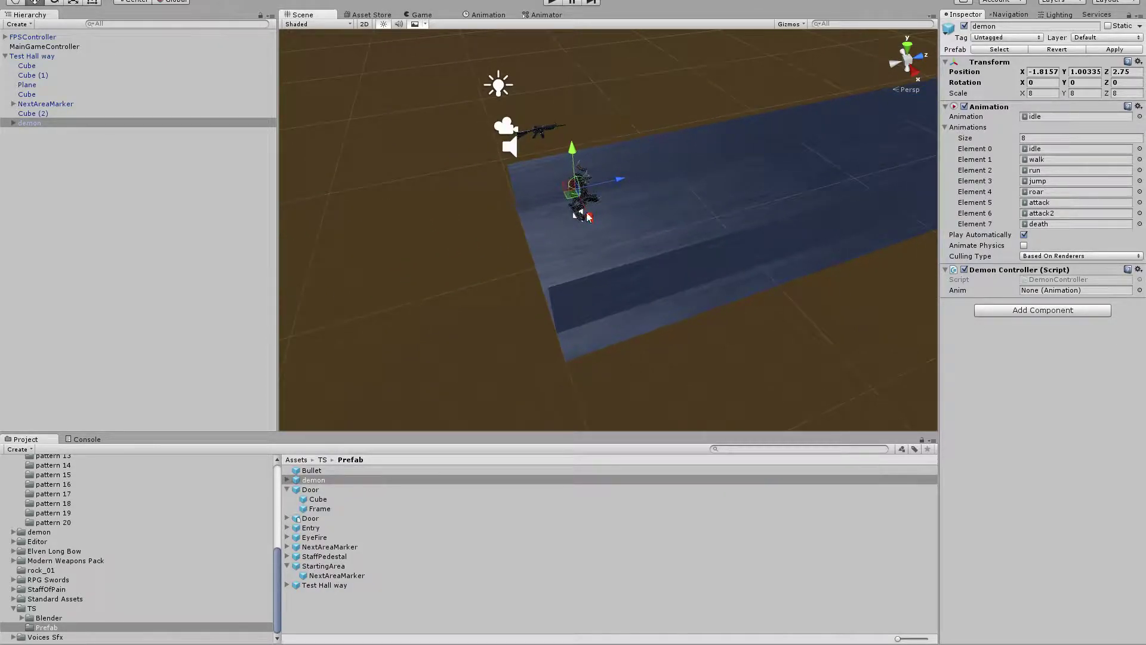
key(f)
middle_drag(610, 273, 758, 116)
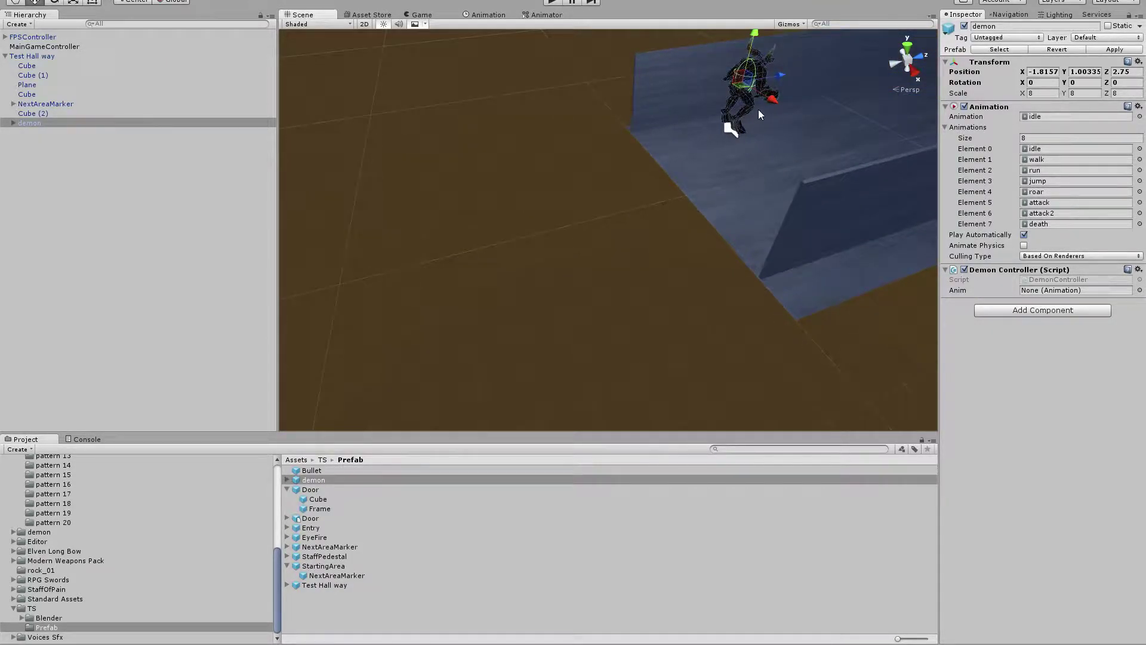
drag(751, 37, 750, 59)
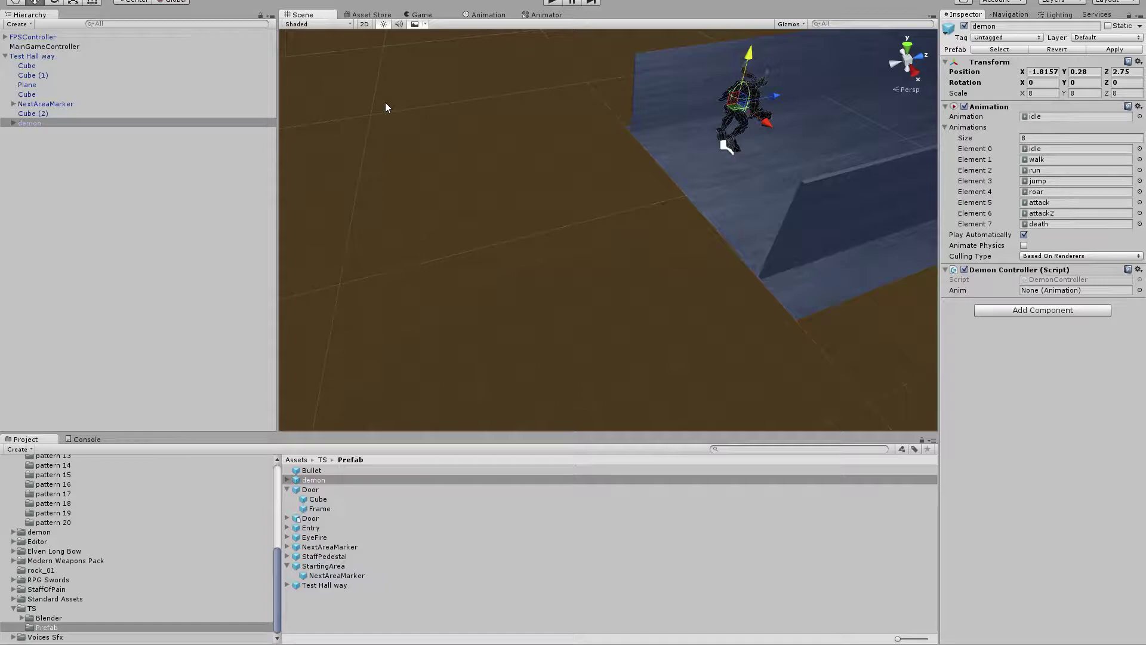
Rotate the demon about its Y axis to about 9.79 degrees.
scroll(744, 135, down, 3)
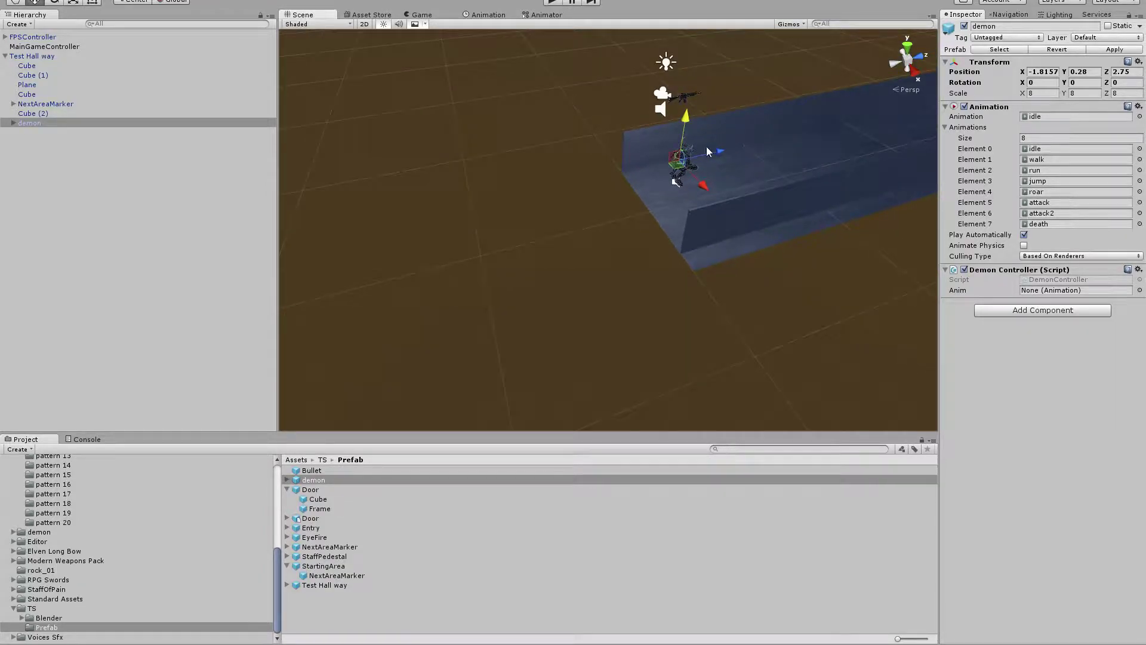
scroll(703, 148, up, 1)
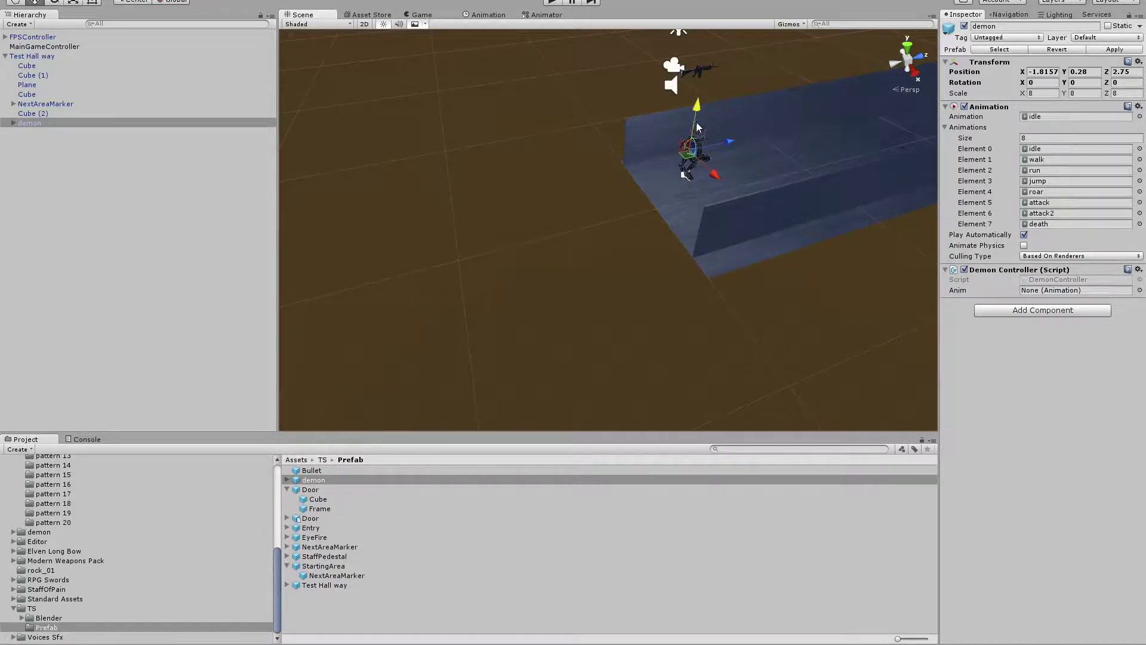
drag(1065, 82, 1077, 86)
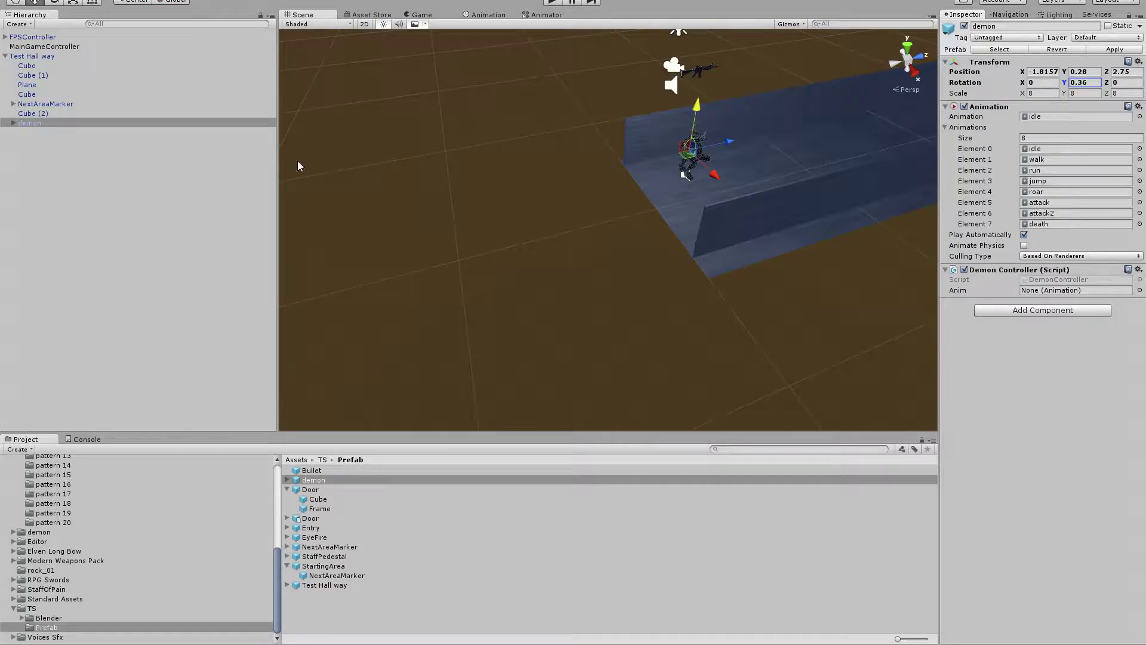
click(46, 124)
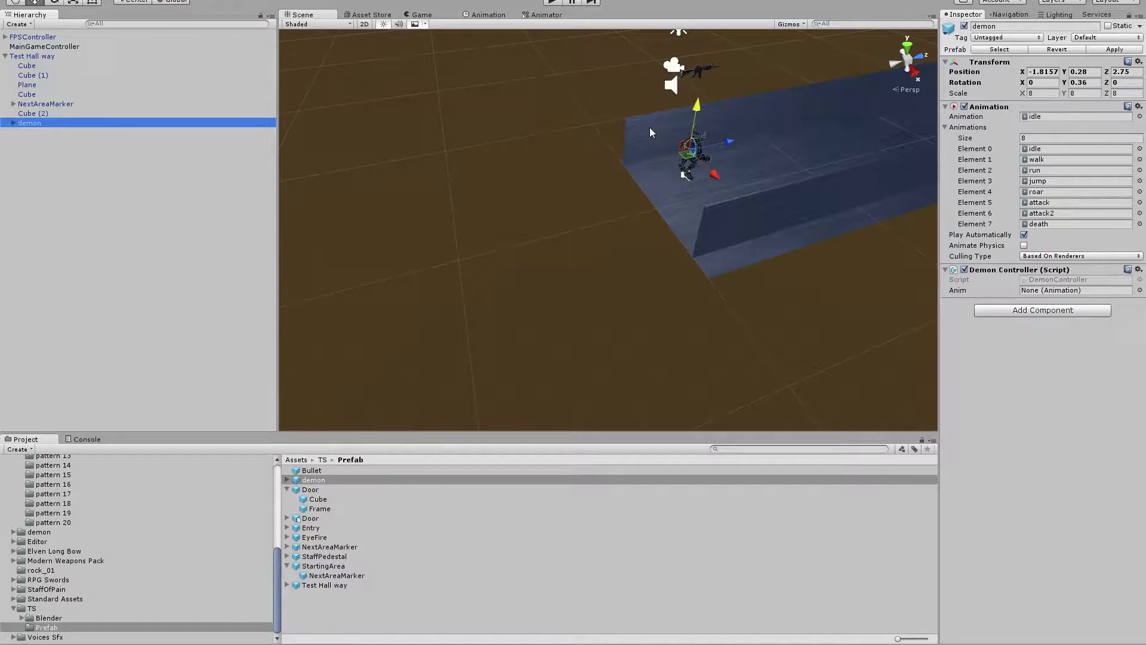
drag(1072, 86, 68, 92)
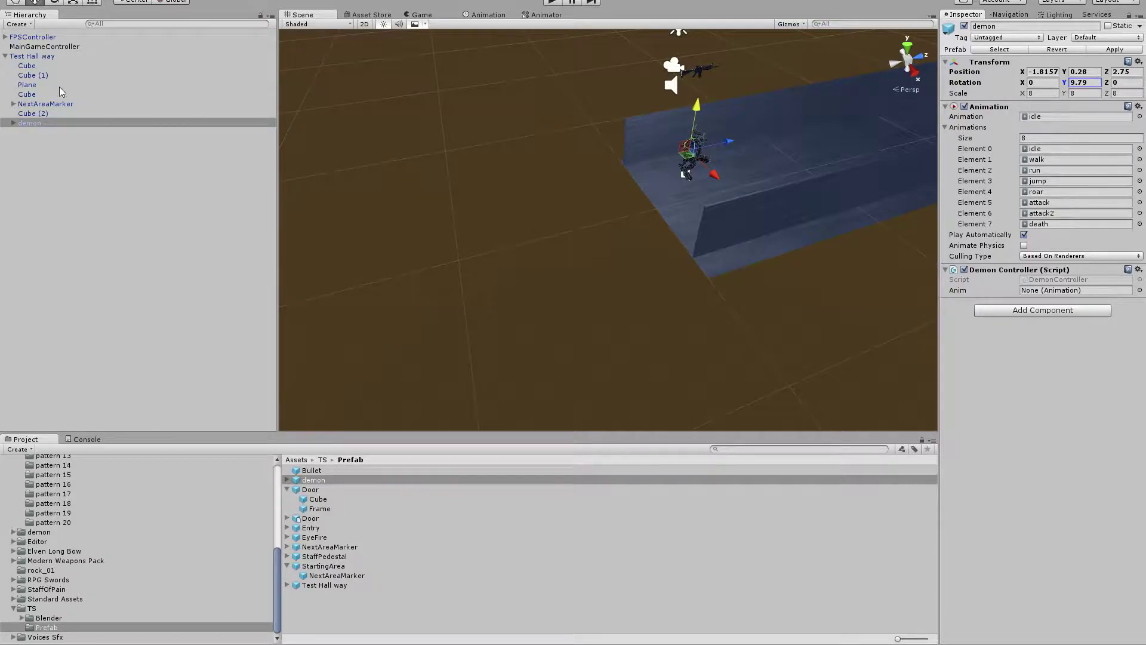
Set the demon's Y rotation to 180 and its position to 0.03, 0.2, 3.35, and apply the changes to the Test Hall way prefab.
text(180)
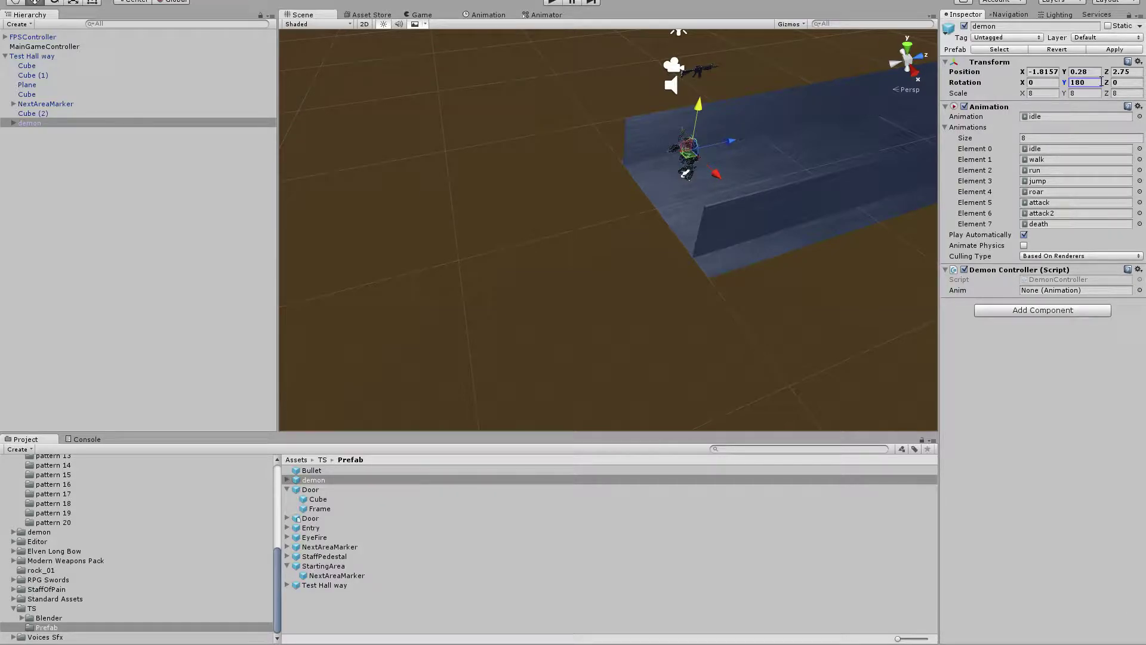
drag(1028, 73, 1066, 77)
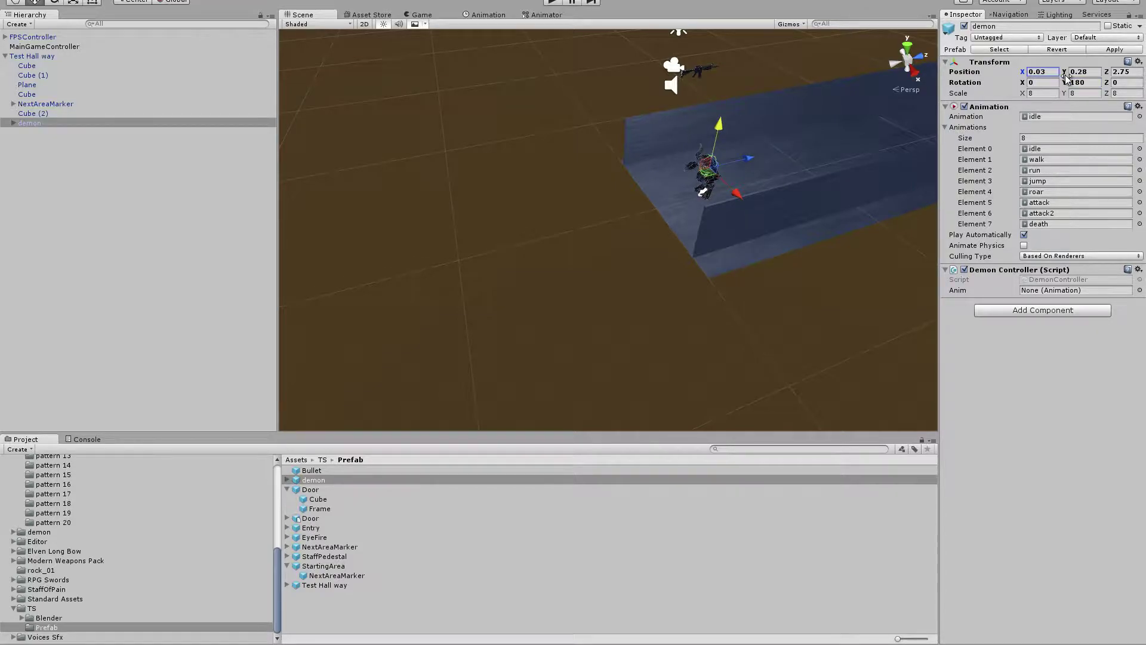
click(1069, 72)
text(0.2)
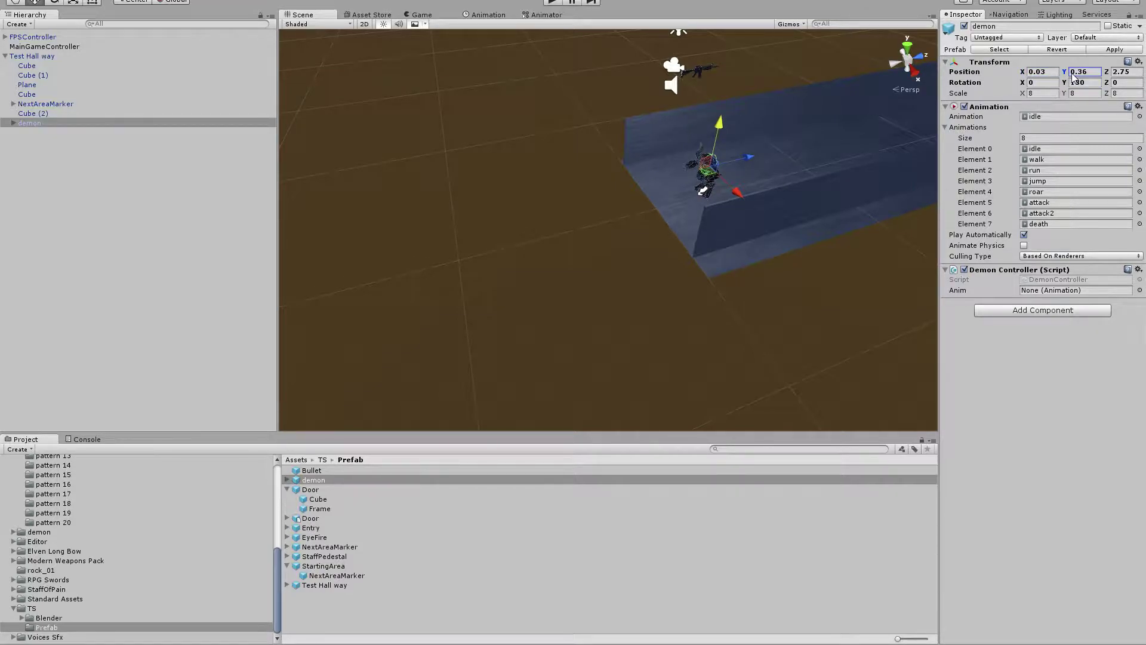
click(1114, 72)
text(3.35)
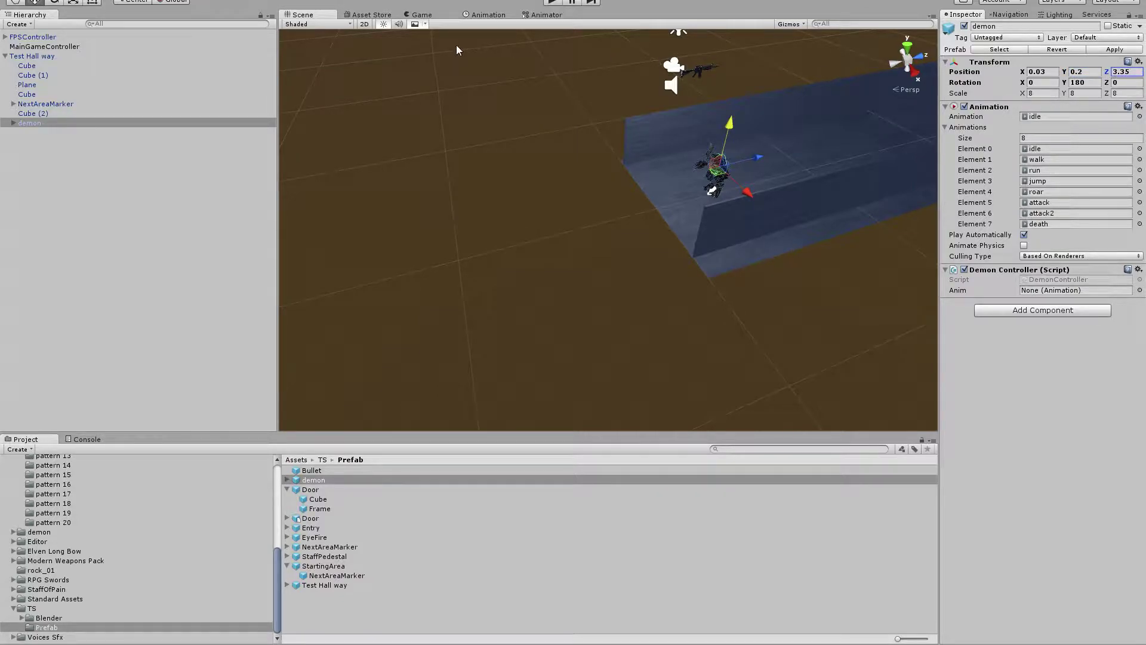
click(50, 57)
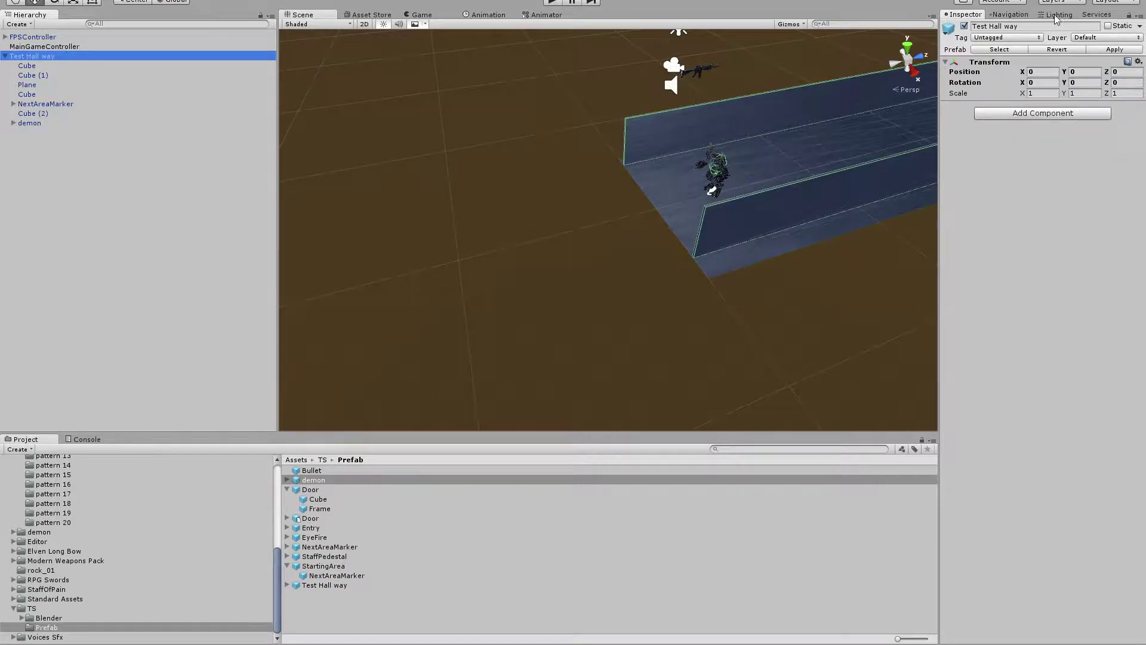
click(1101, 51)
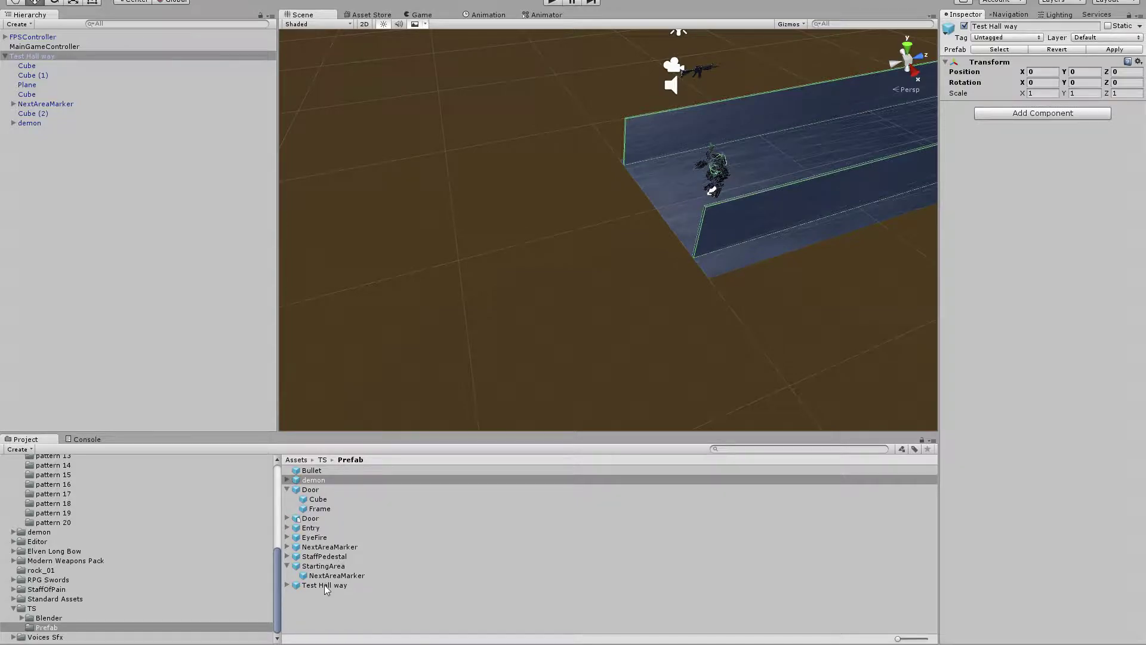
click(332, 566)
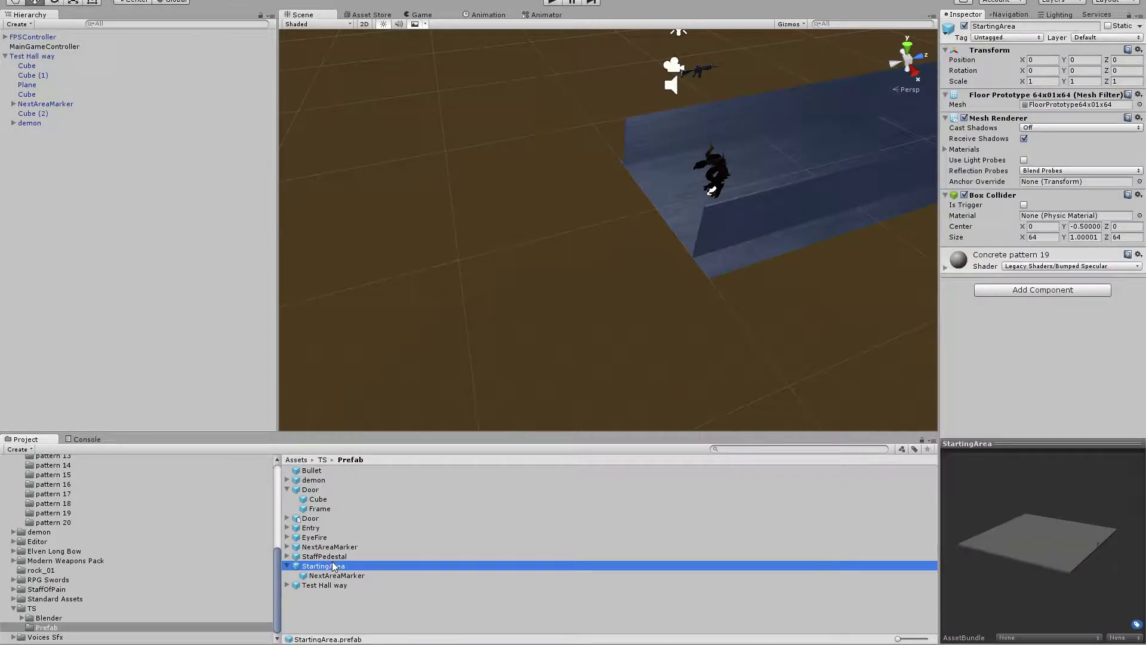
click(336, 557)
drag(339, 557, 44, 62)
drag(671, 106, 690, 160)
key(f)
scroll(658, 181, up, 5)
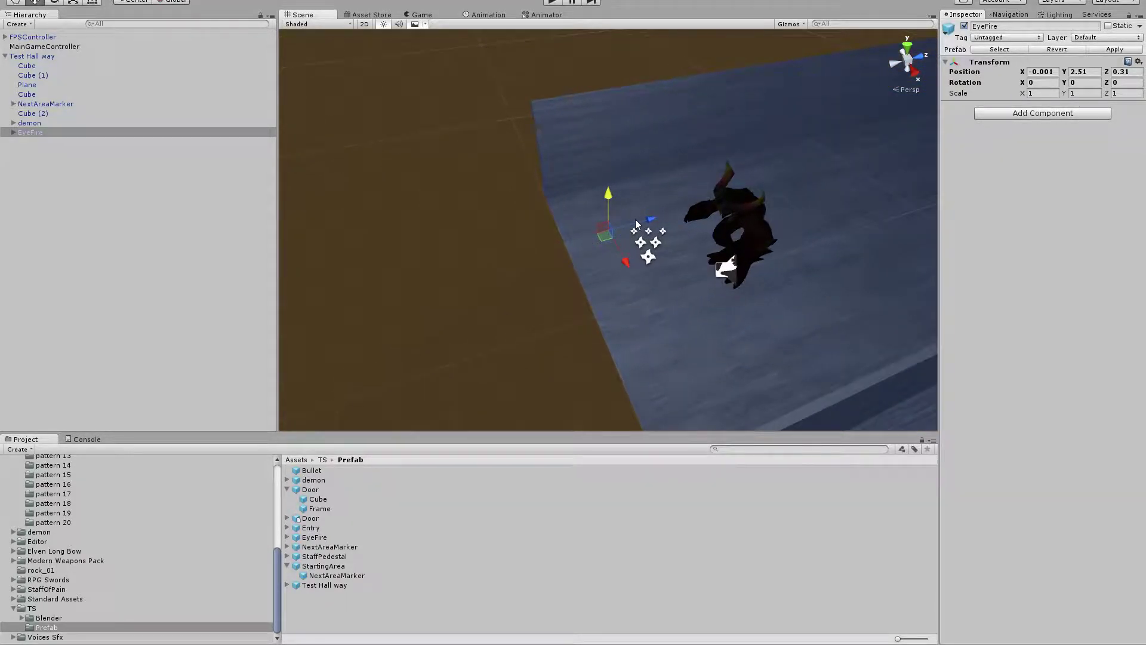
mouse_move(1069, 70)
mouse_down()
mouse_move(1095, 74)
mouse_move(1081, 76)
mouse_up()
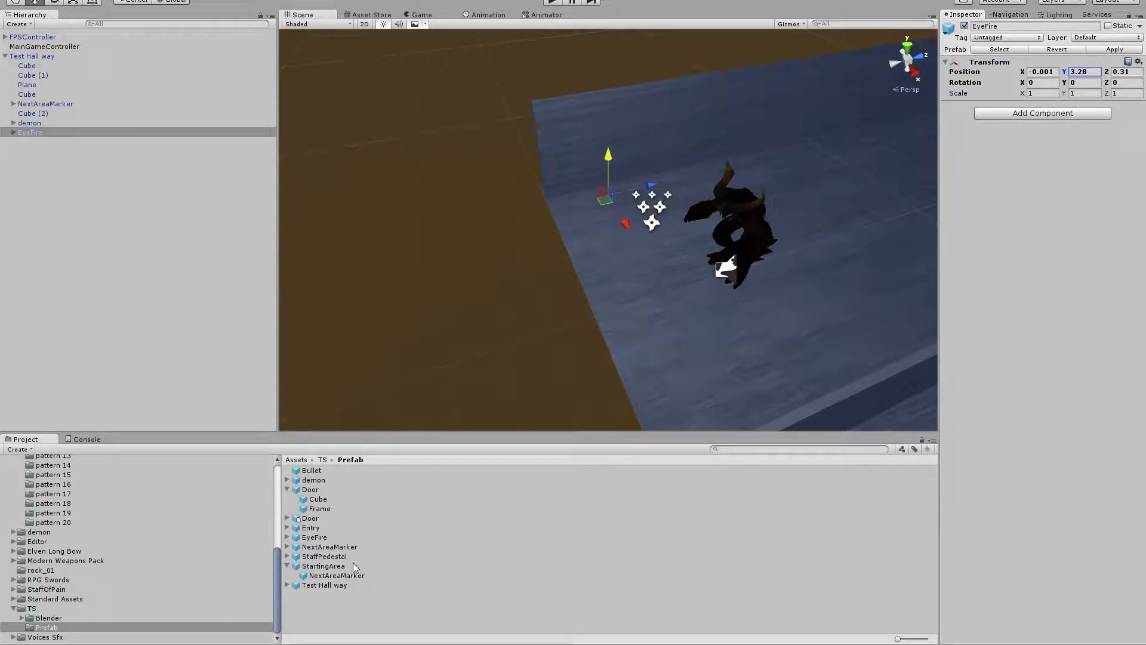
click(325, 556)
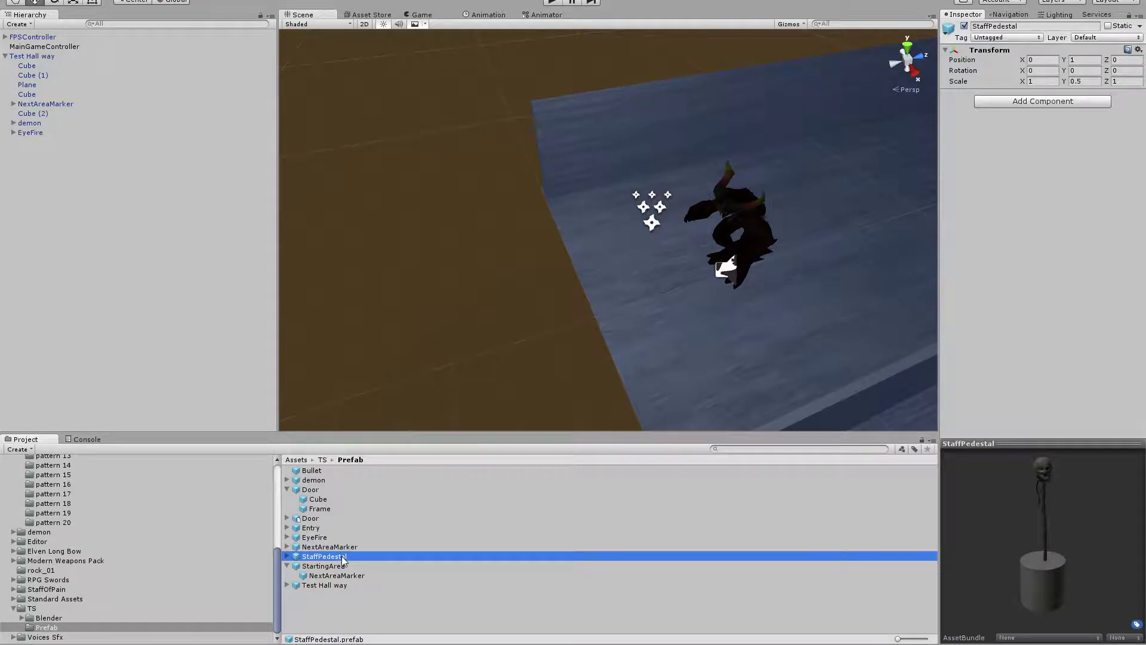
click(30, 132)
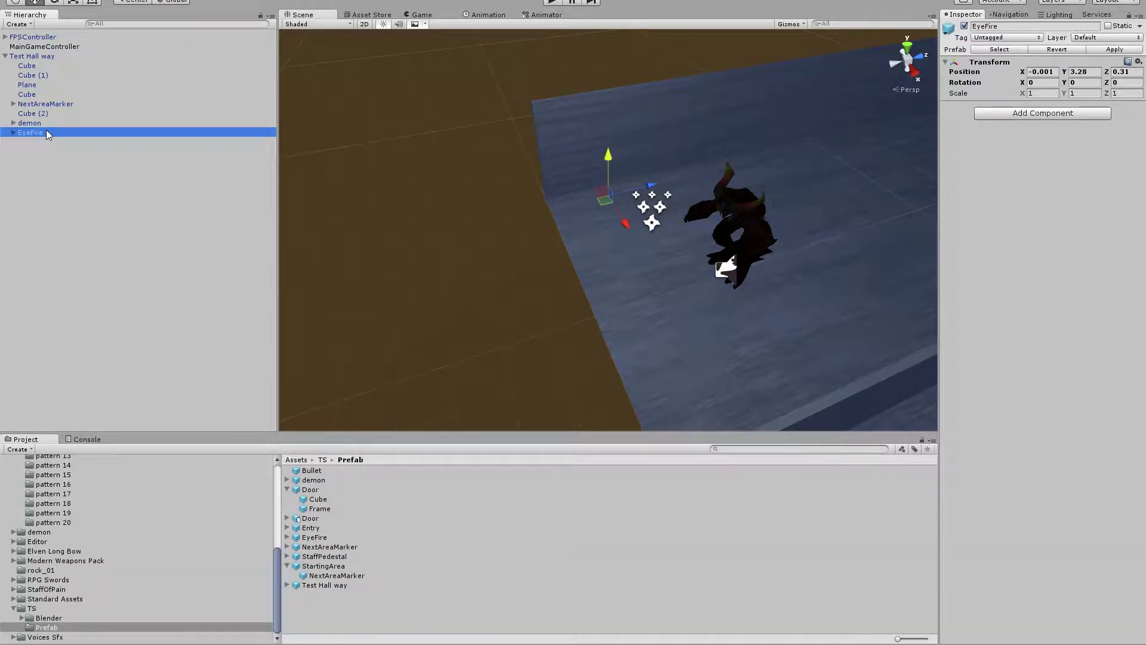
key(Delete)
Add the StaffPedestal prefab as a child of Test Hall way at X -2.17, Z 0.82, with a Y rotation of 90.
click(323, 556)
drag(322, 556, 33, 58)
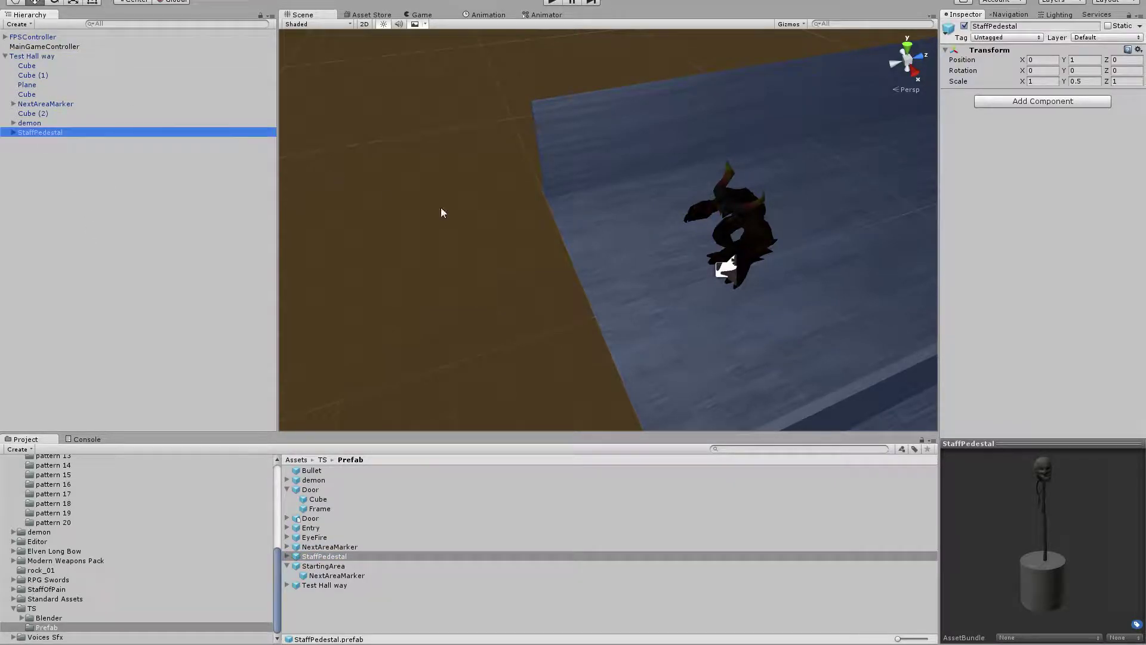
scroll(632, 236, down, 2)
drag(638, 227, 673, 219)
drag(646, 259, 627, 204)
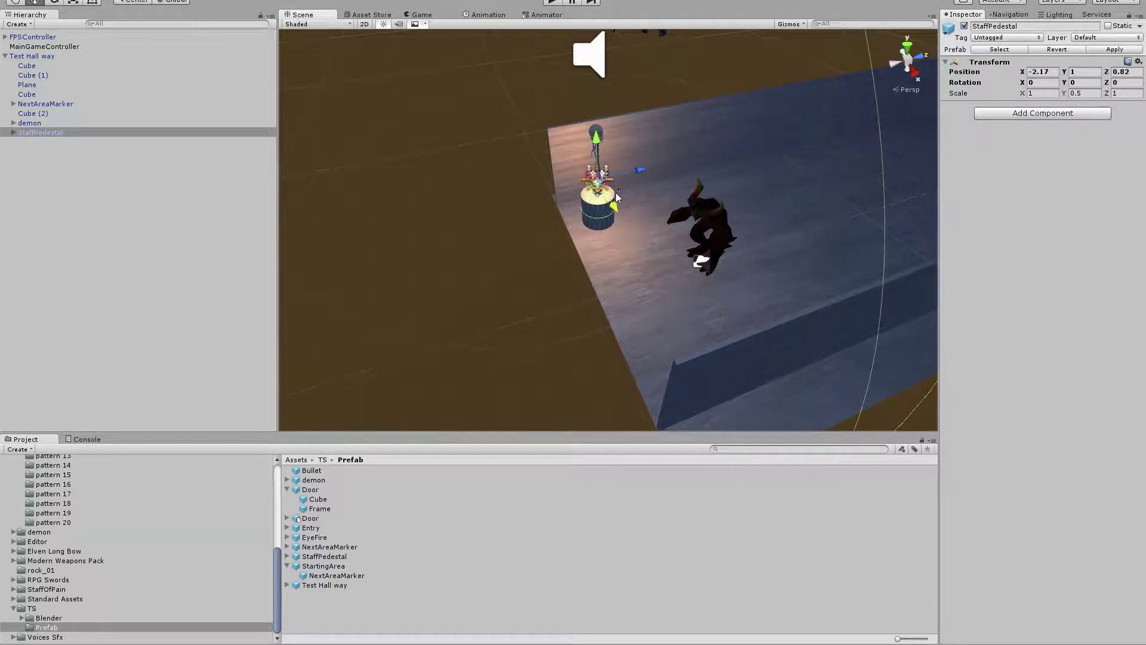
click(1084, 83)
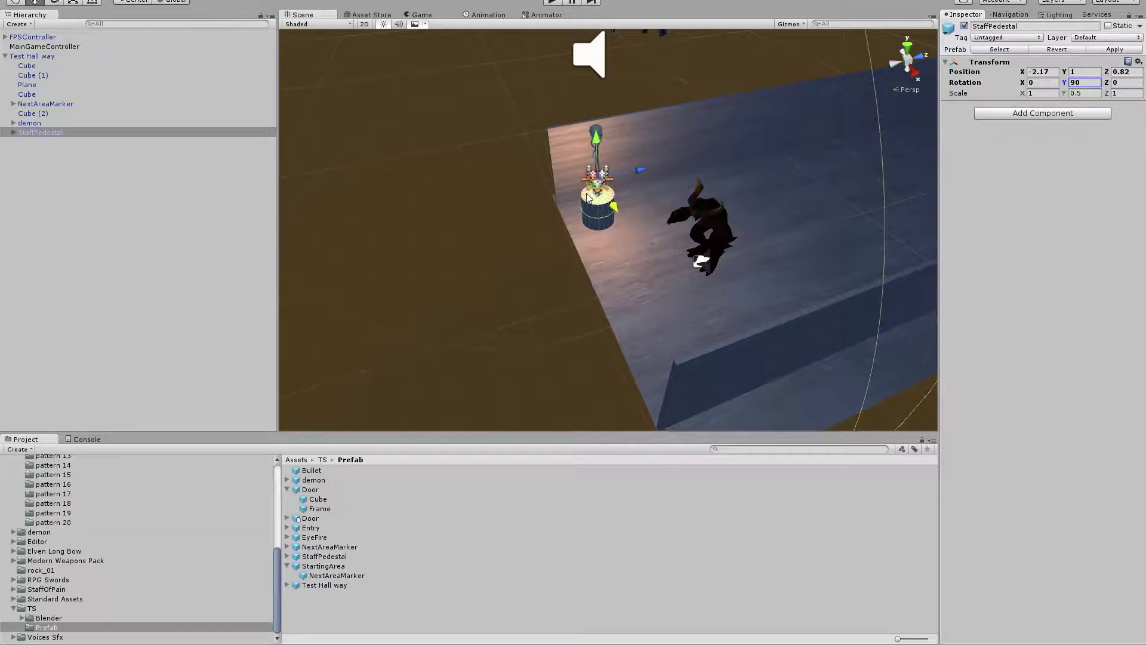
click(596, 142)
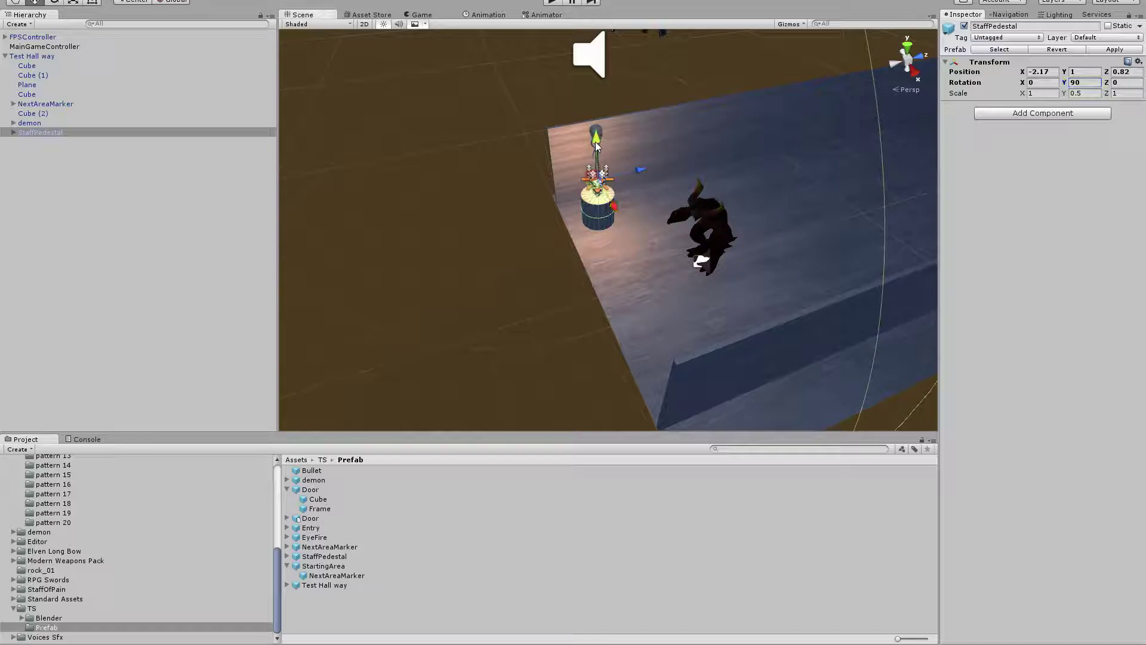
Duplicate the staff pedestal, move the copy to X 2.37 beside the opposite wall, and set its Y rotation to -90.
click(33, 132)
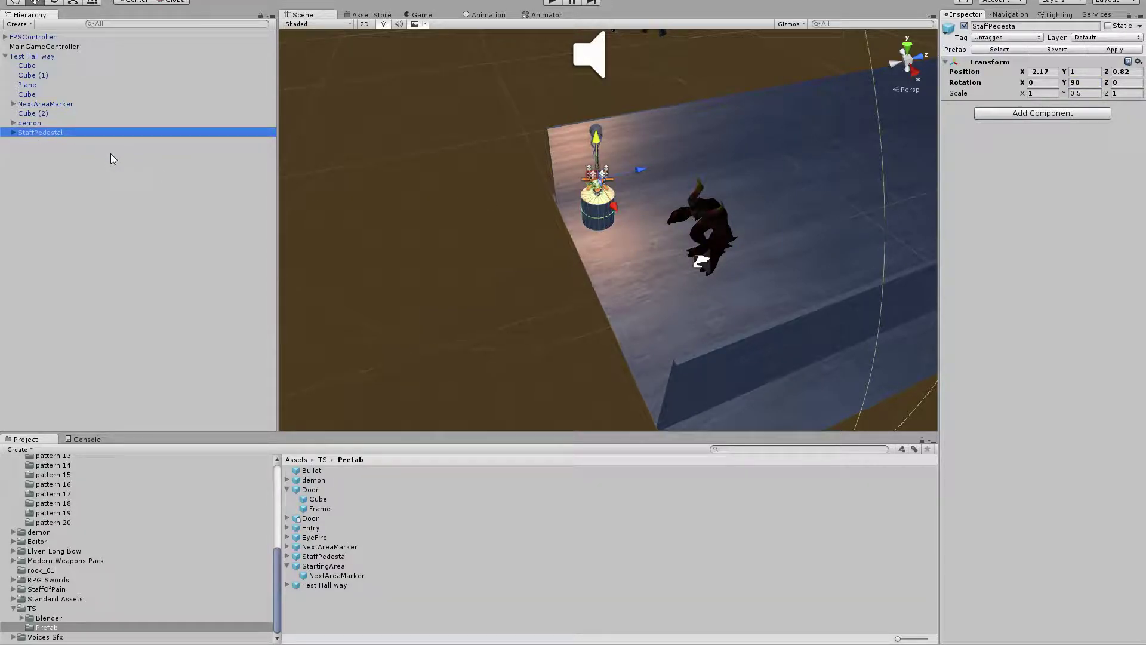
key(ctrl+d)
drag(612, 204, 664, 291)
click(1077, 83)
text(180)
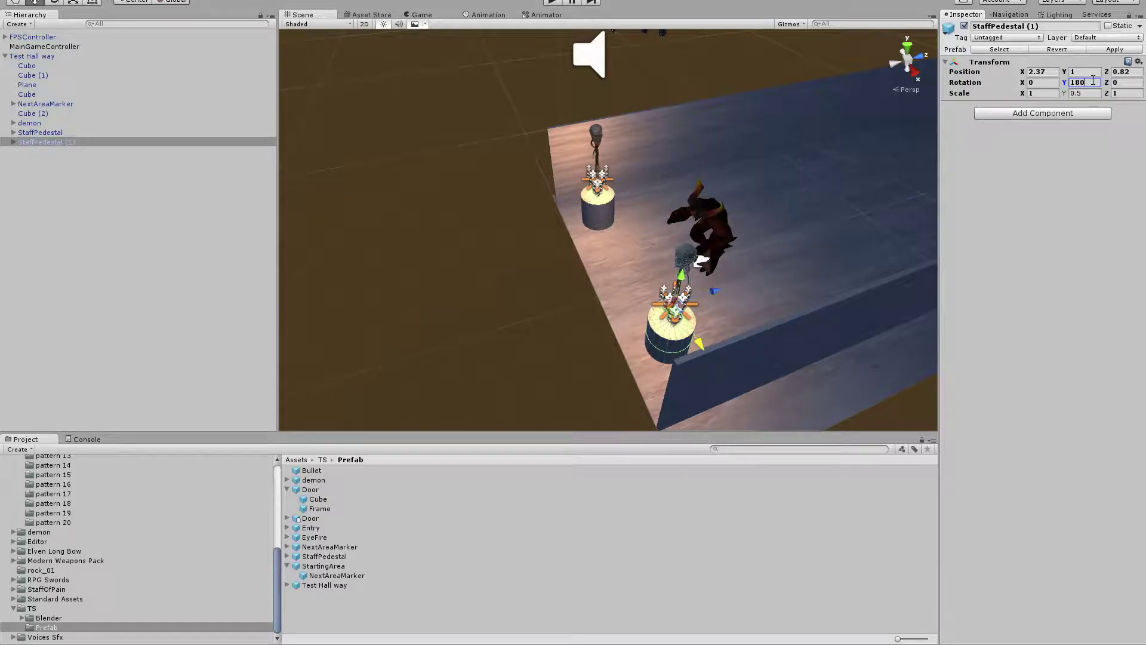
alt+drag(545, 328, 716, 278)
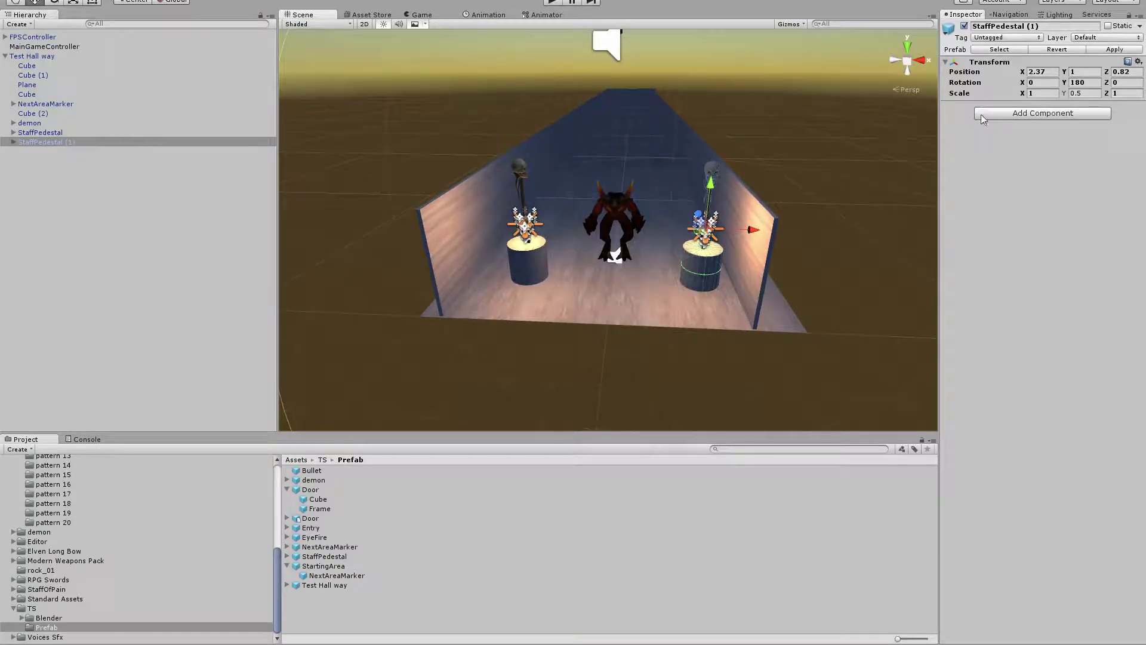
click(1079, 85)
text(-90)
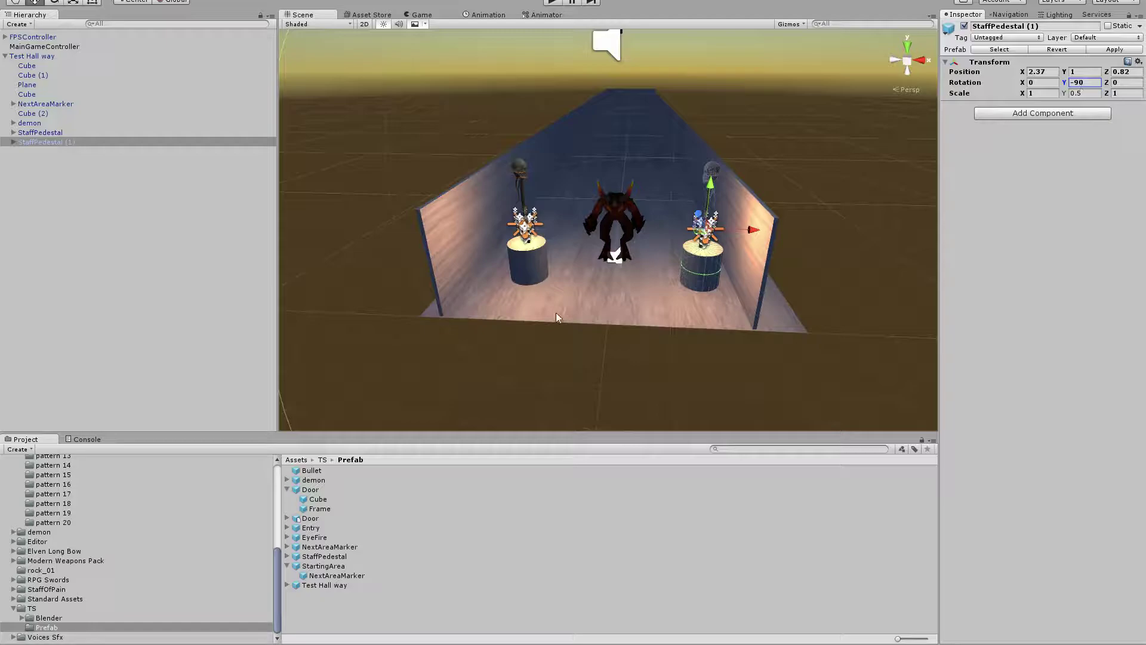
Apply the pedestal additions to the Test Hall way prefab and delete its instance from the scene.
click(549, 2)
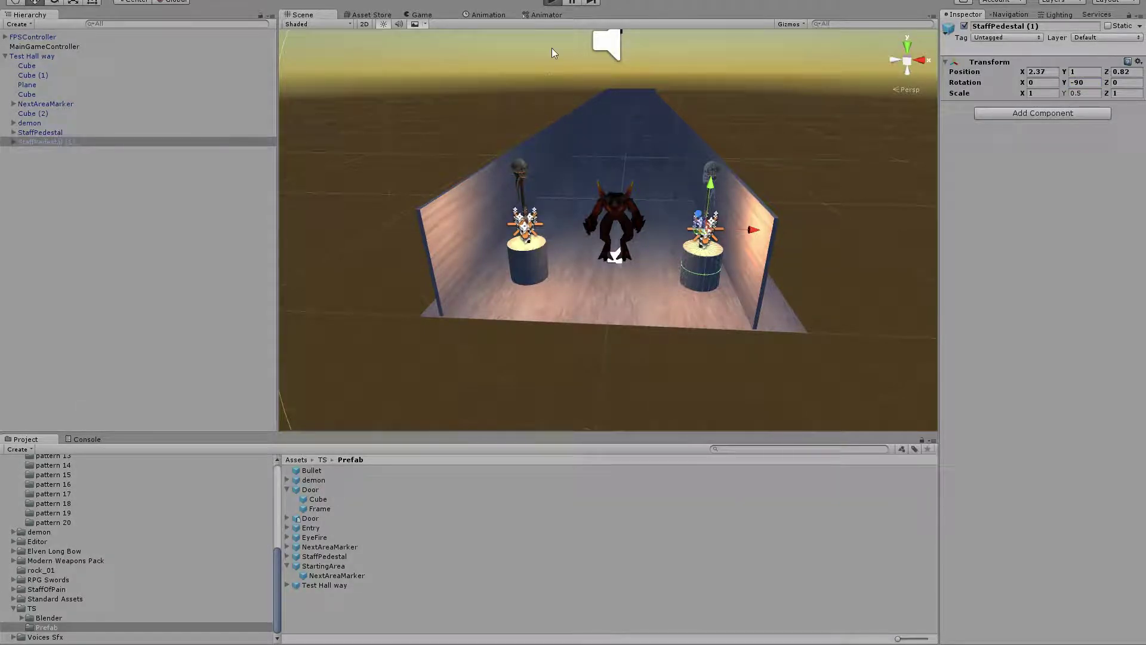
key(ctrl+p)
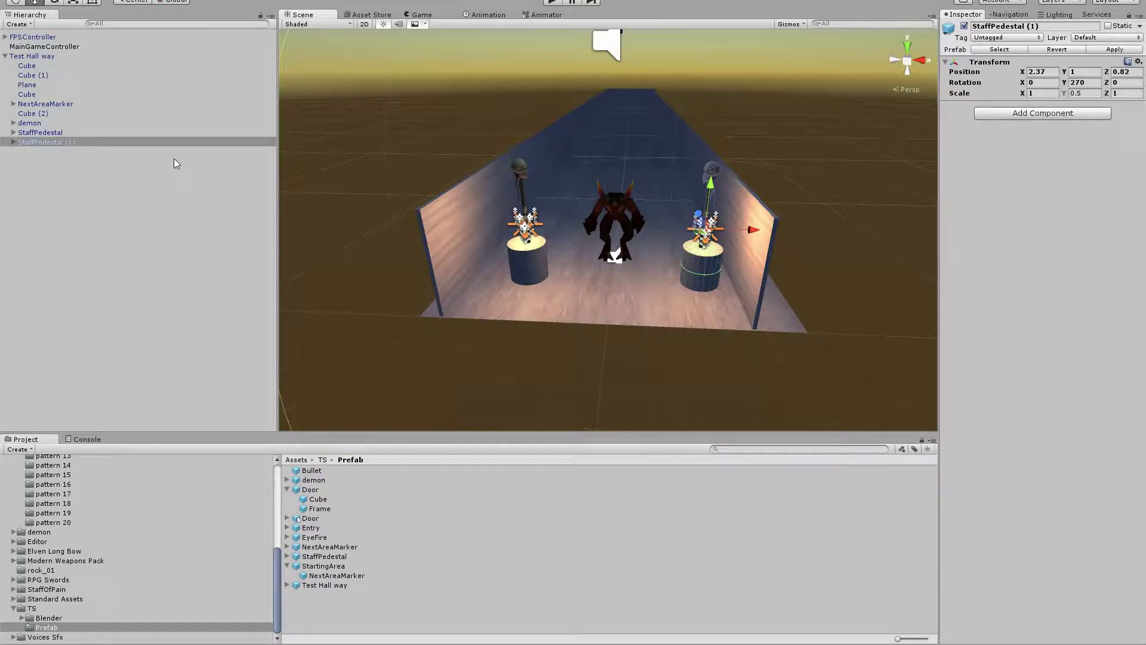
click(36, 56)
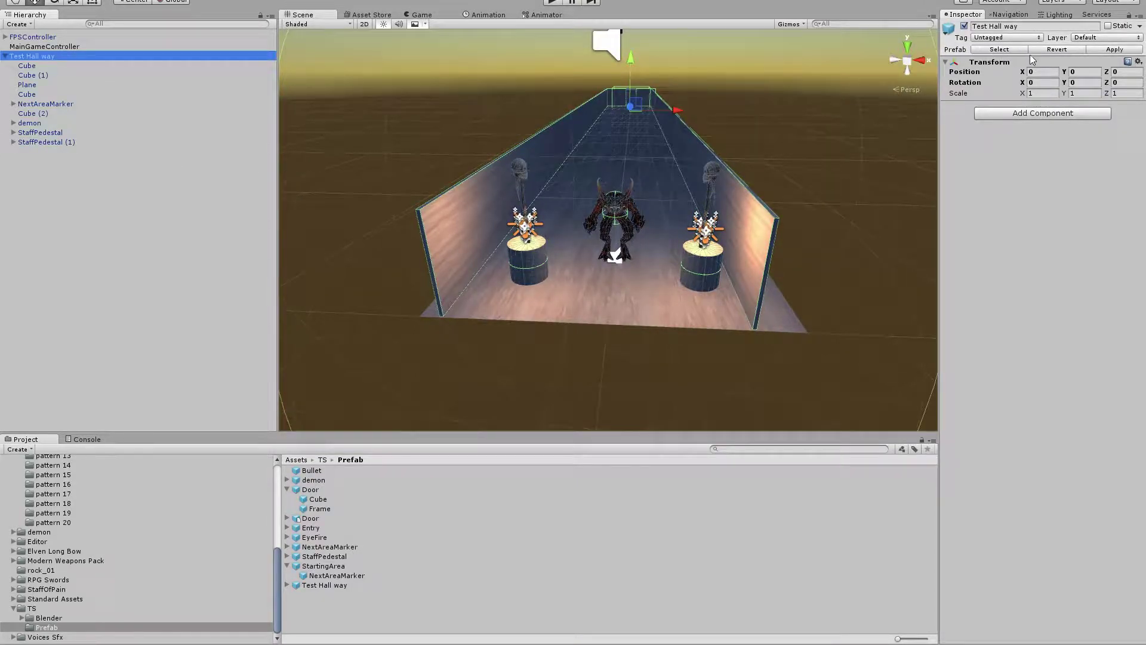
click(1112, 50)
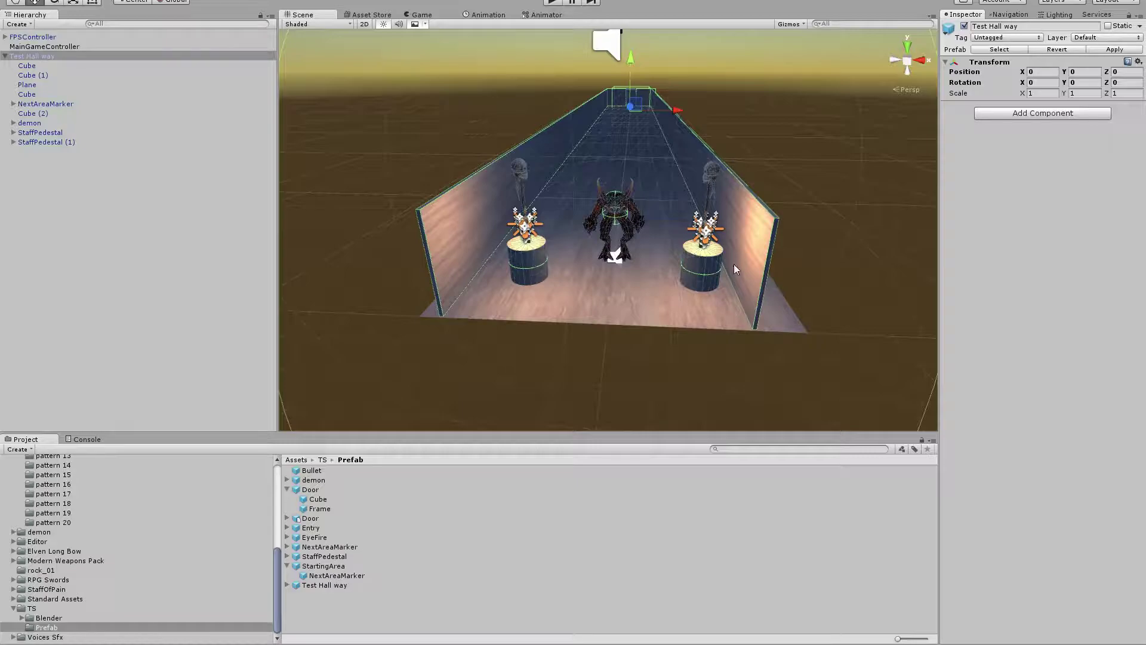
key(Delete)
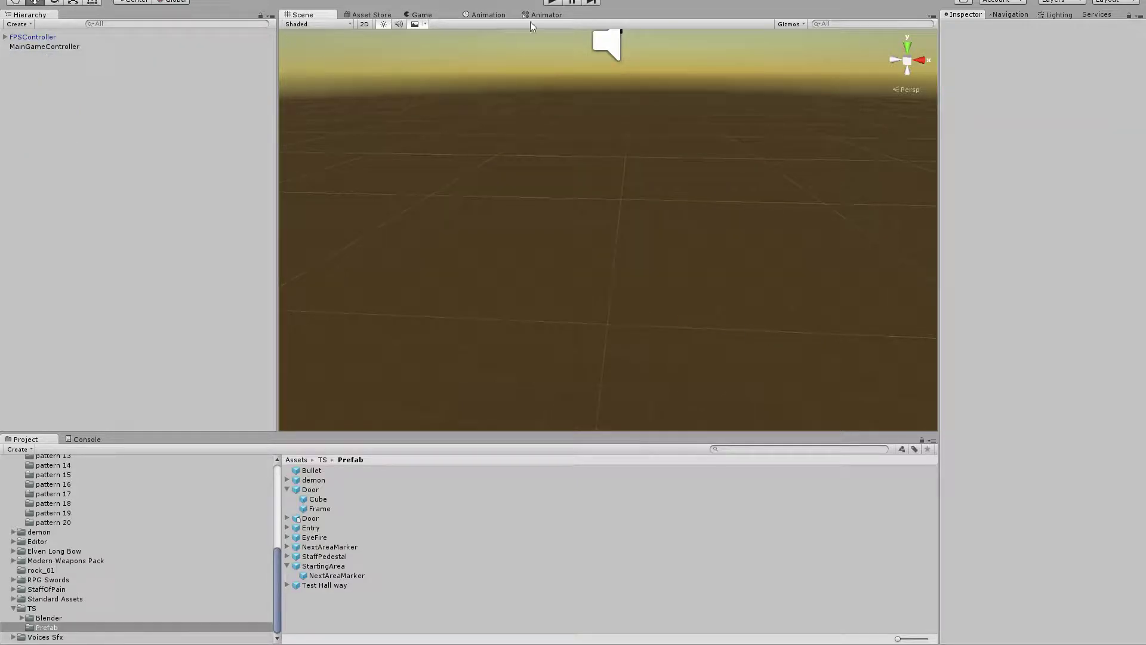
Play-test the game by walking through the doors and successive hallways to check the demons and burning staff pedestals.
click(557, 3)
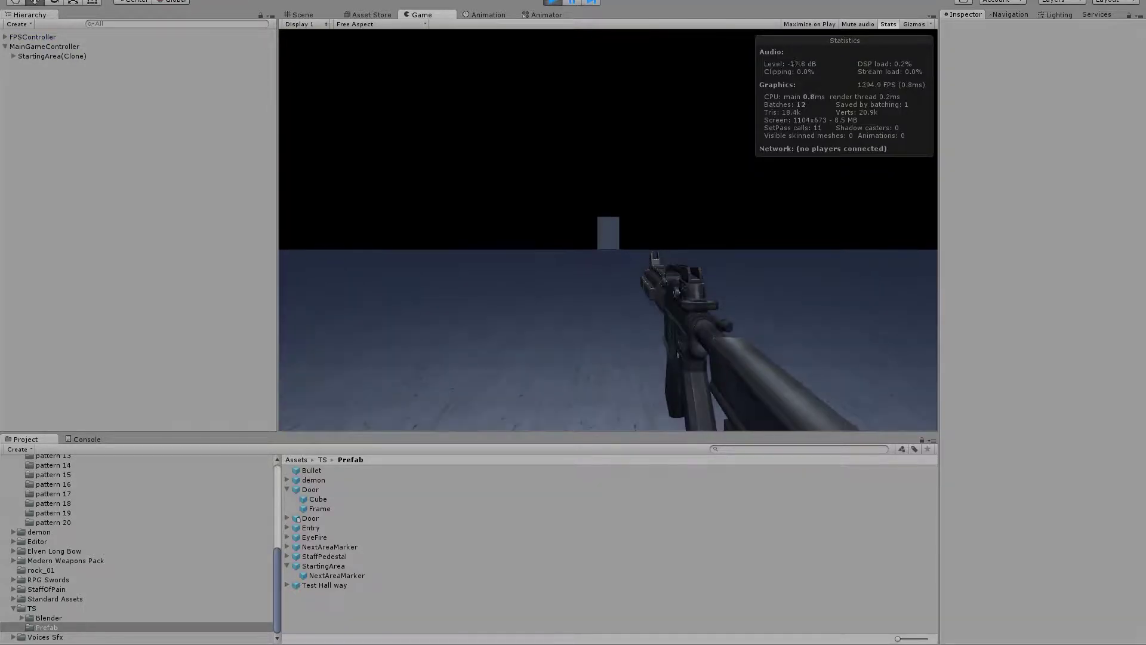
key(w)
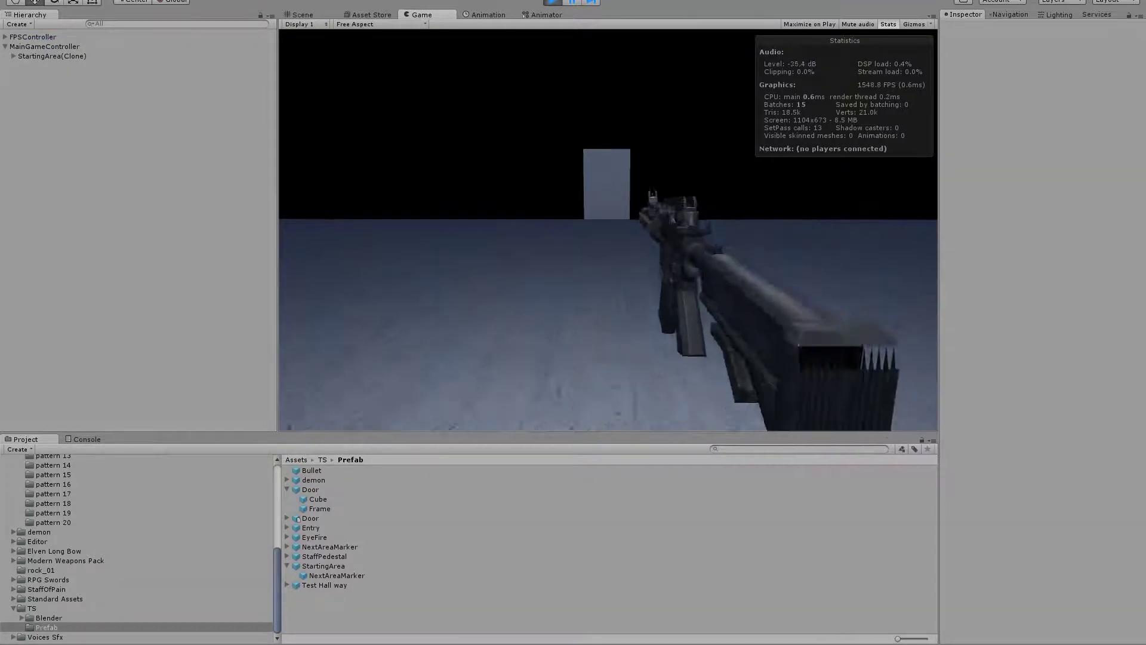
key(w)
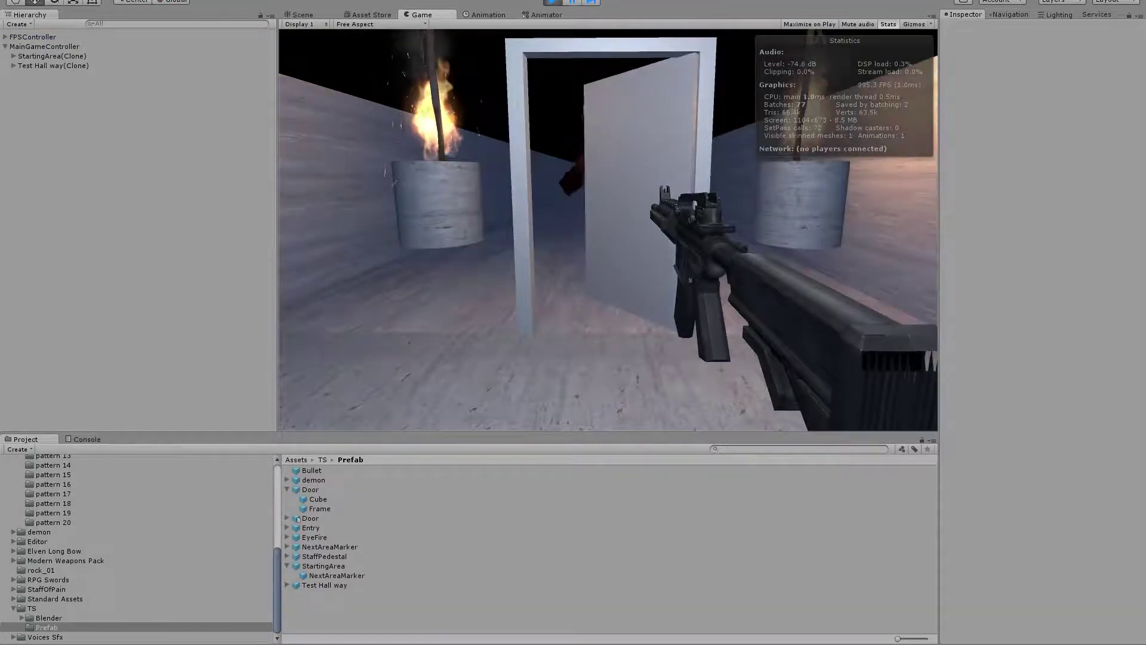
key(w)
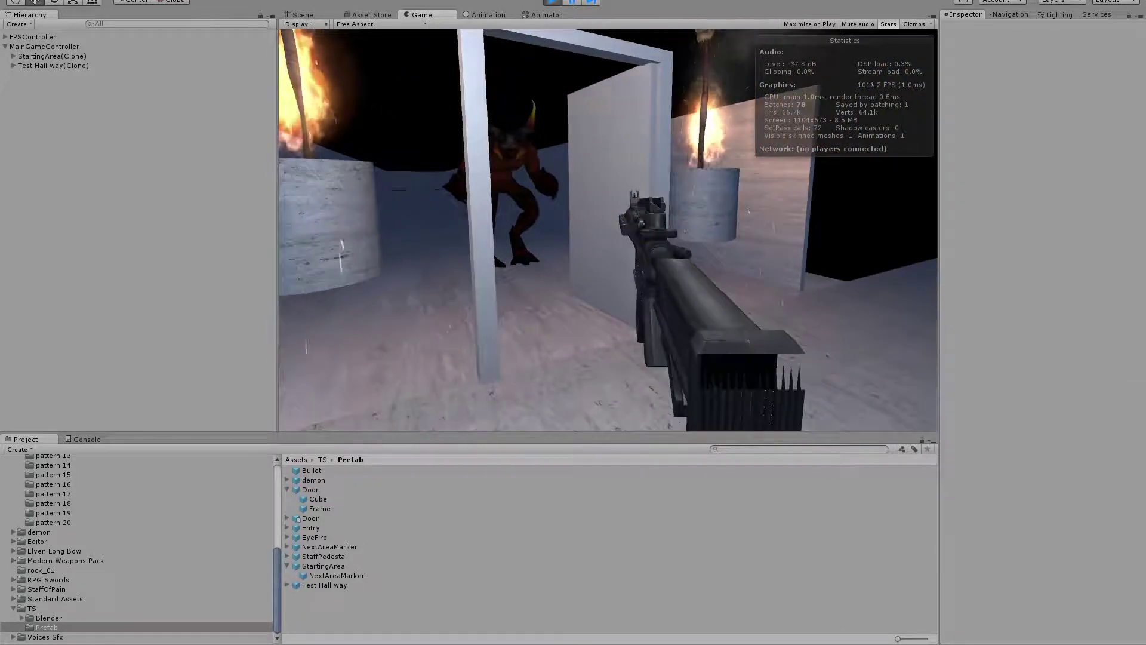
key(w)
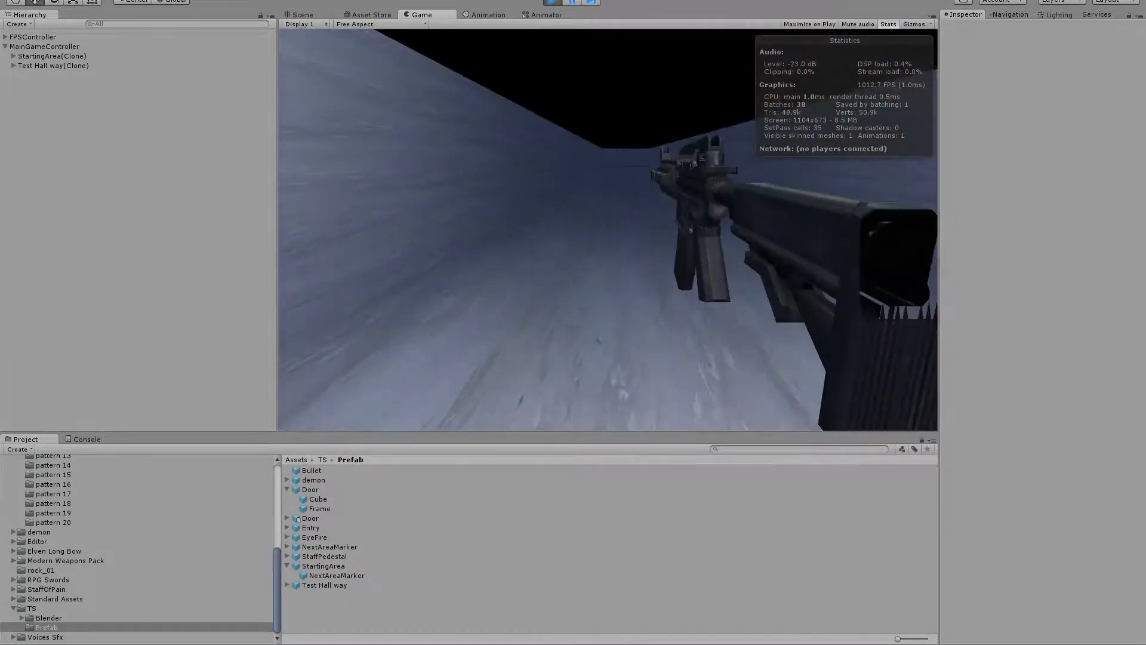
key(w)
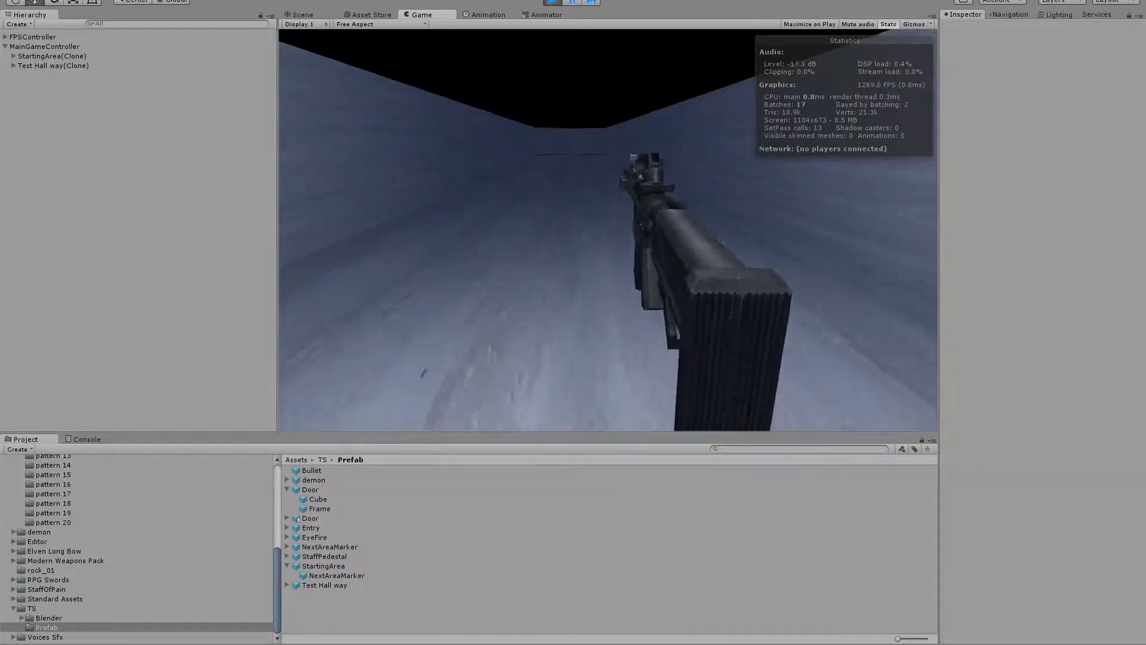
key(w)
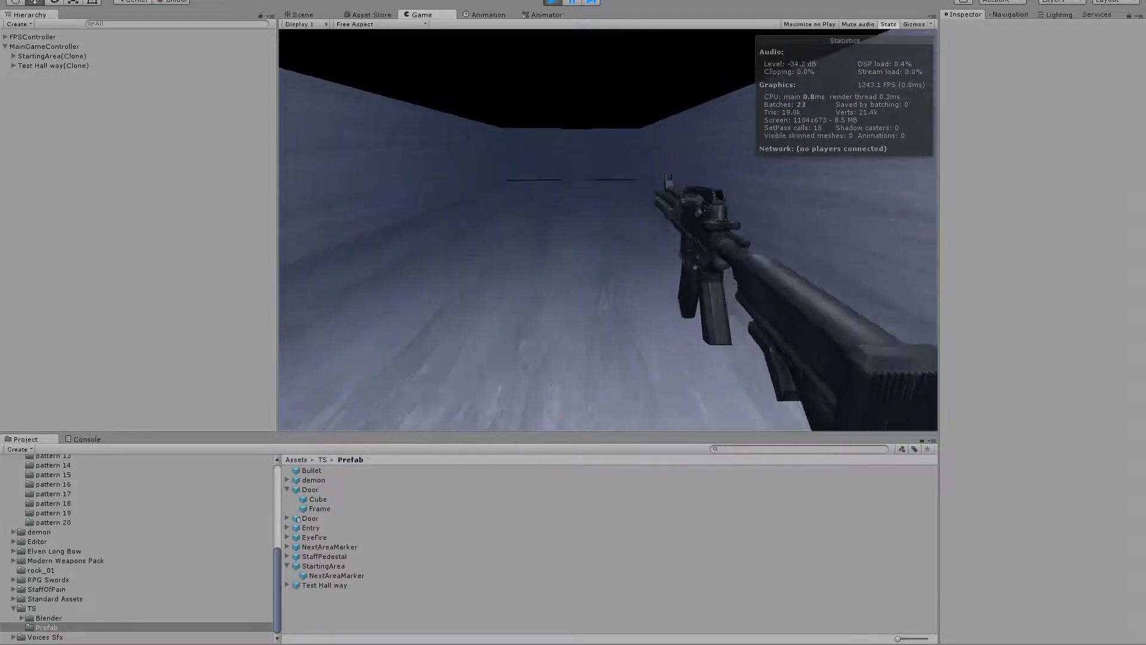
key(w)
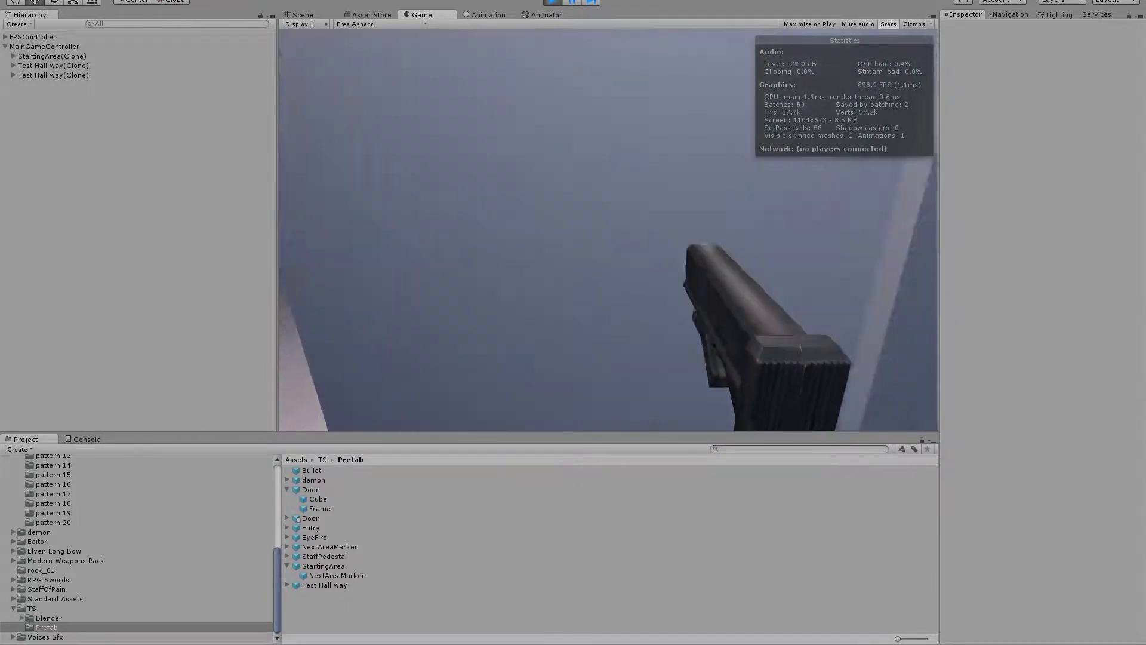
key(w)
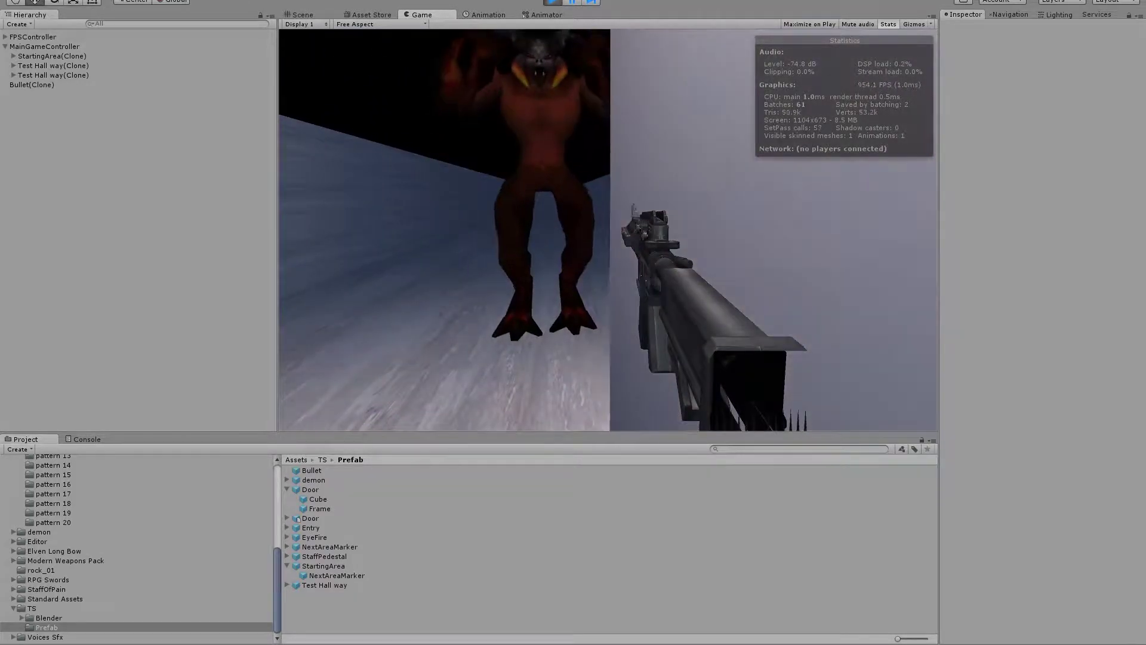
key(w)
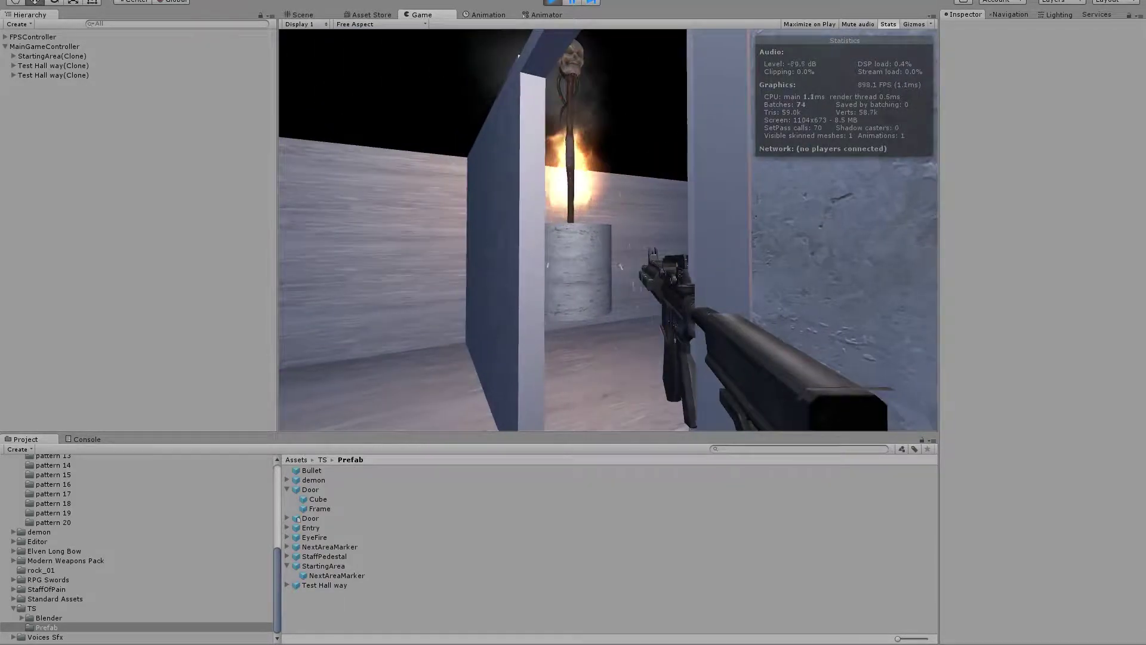
key(w)
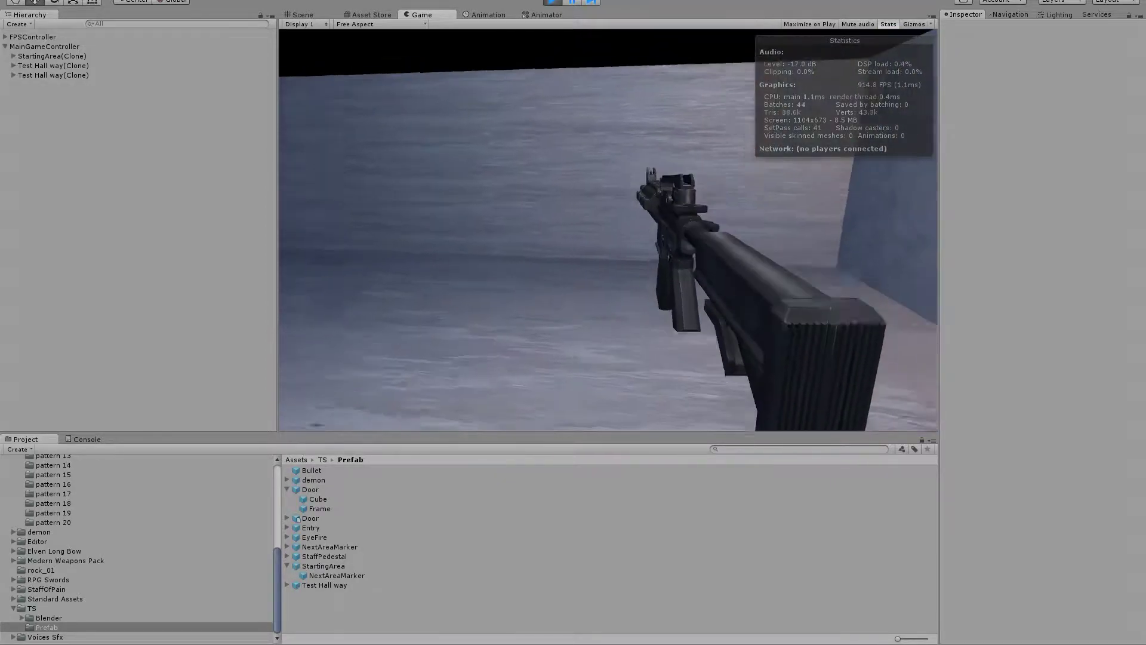
Continue the play-test by circling the Test Hall way entrance to examine the demon and both burning staff pedestals up close.
key(w)
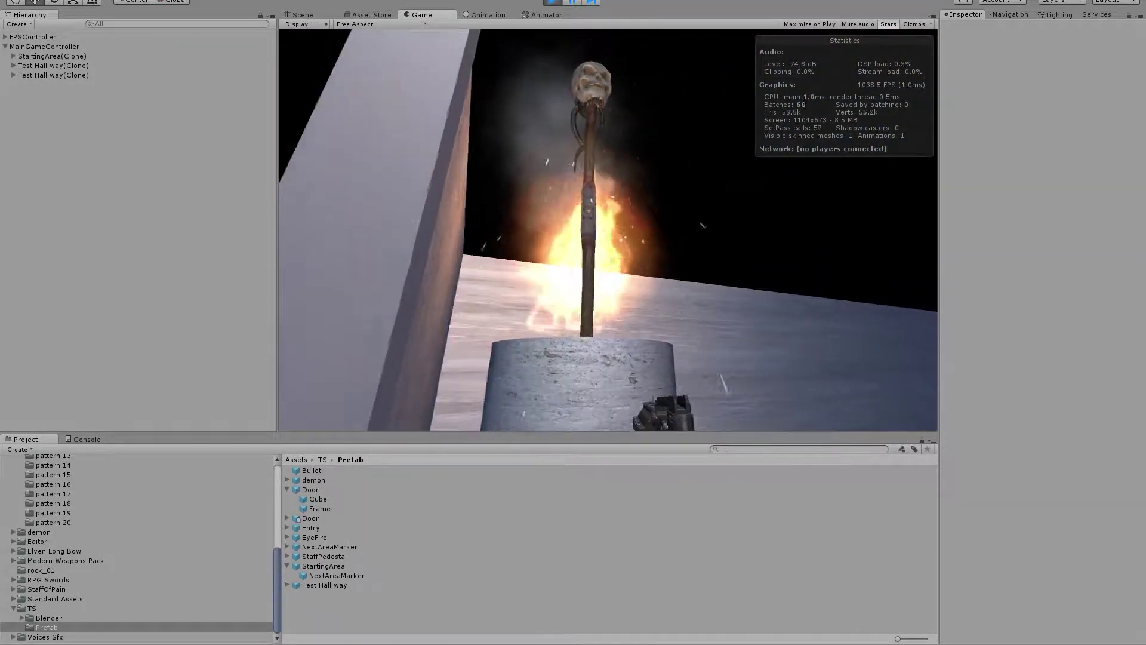
key(s)
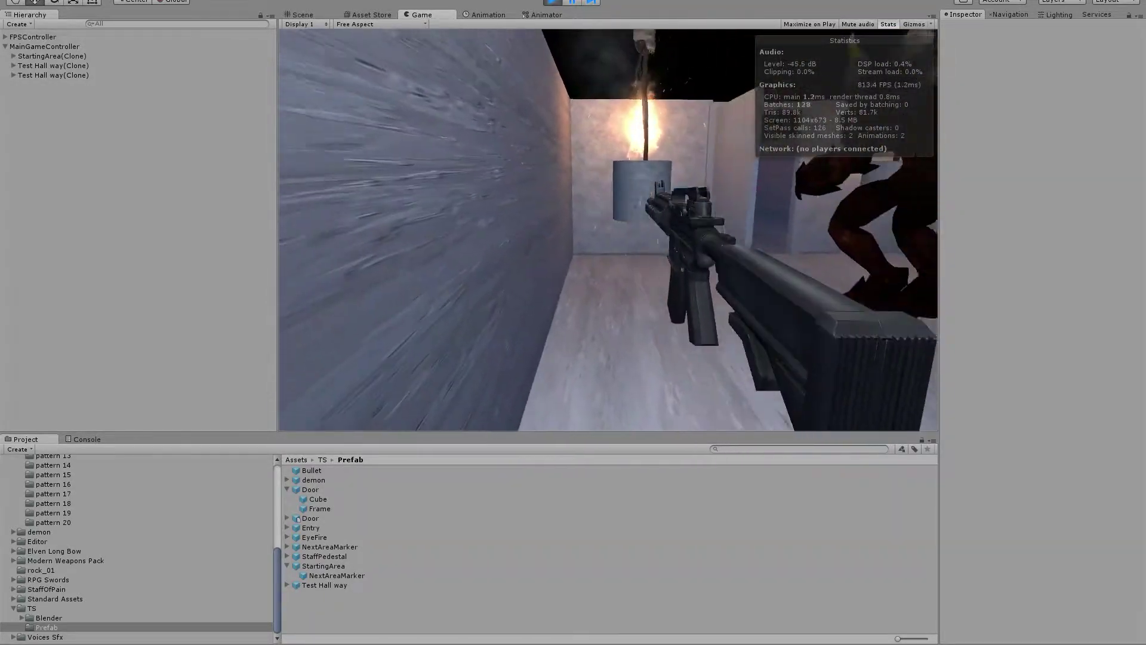
key(w)
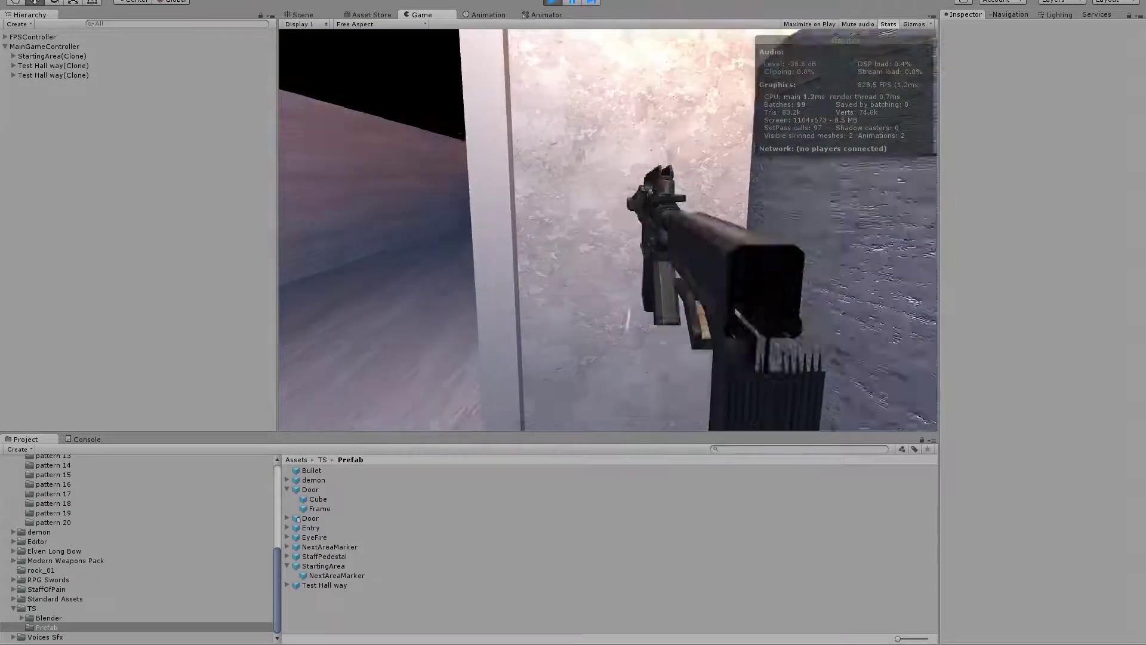
key(s)
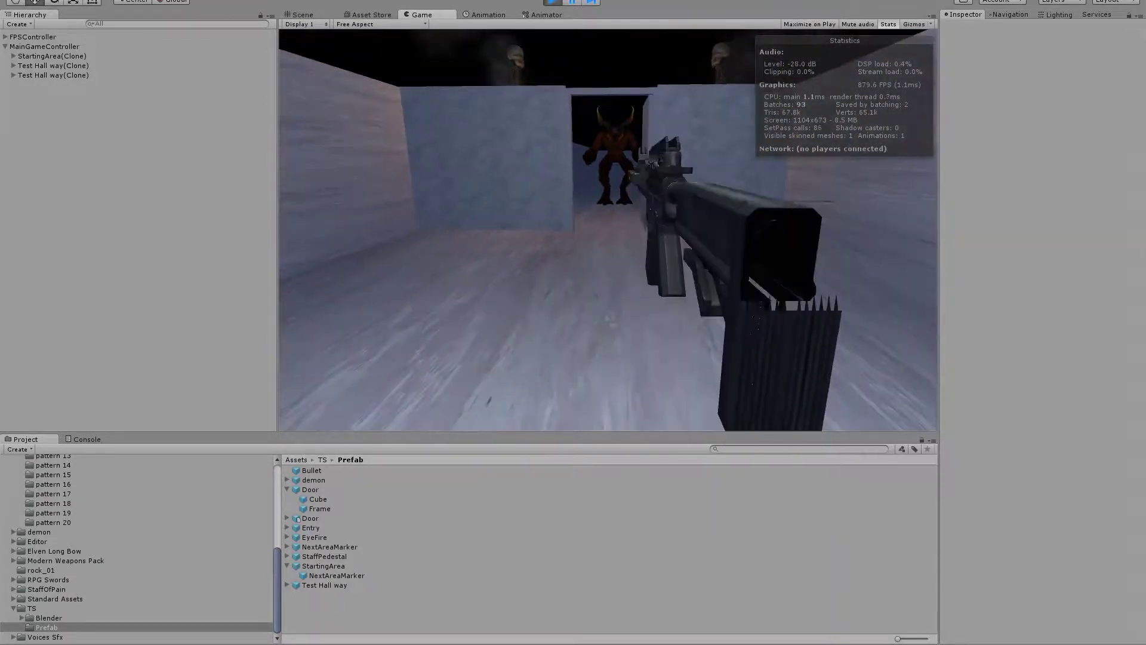
key(w)
key(s)
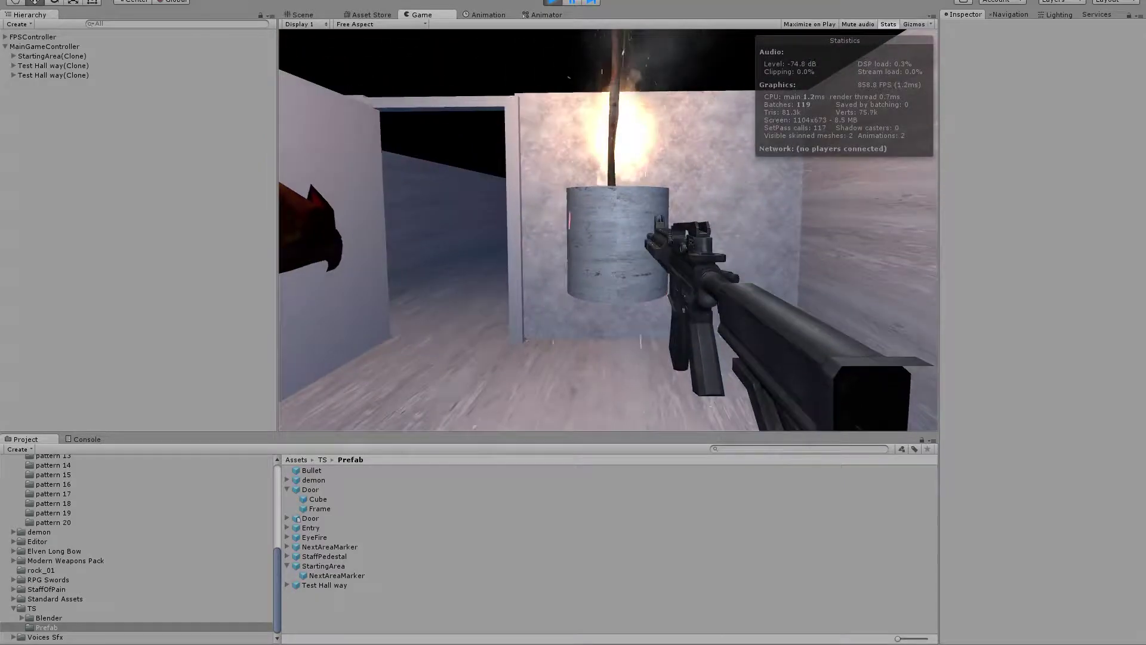
key(w)
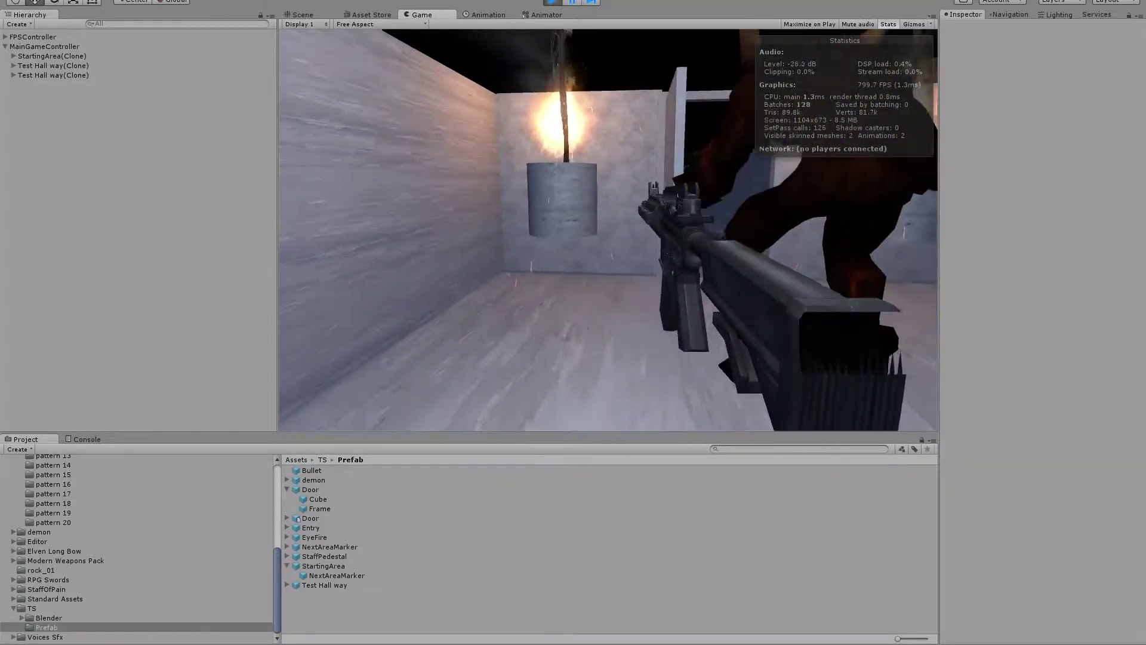
Jump onto a staff pedestal and walk along the tops of the hallway walls to test movement outside the corridor.
key(space)
key(w)
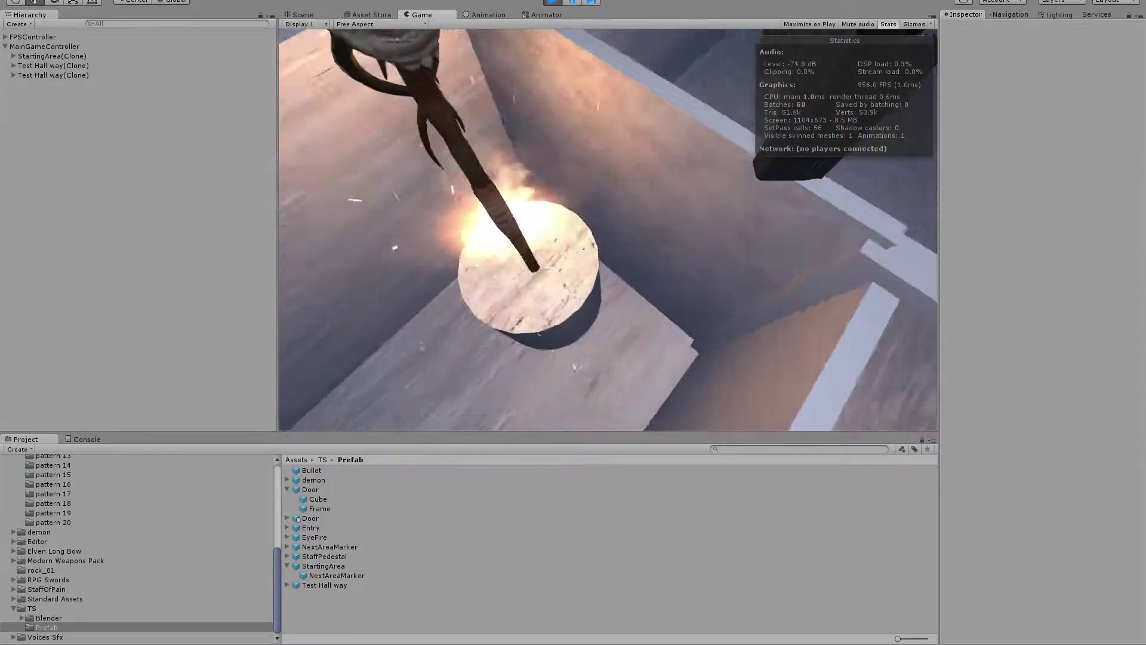
key(space)
key(w)
key(space)
key(w)
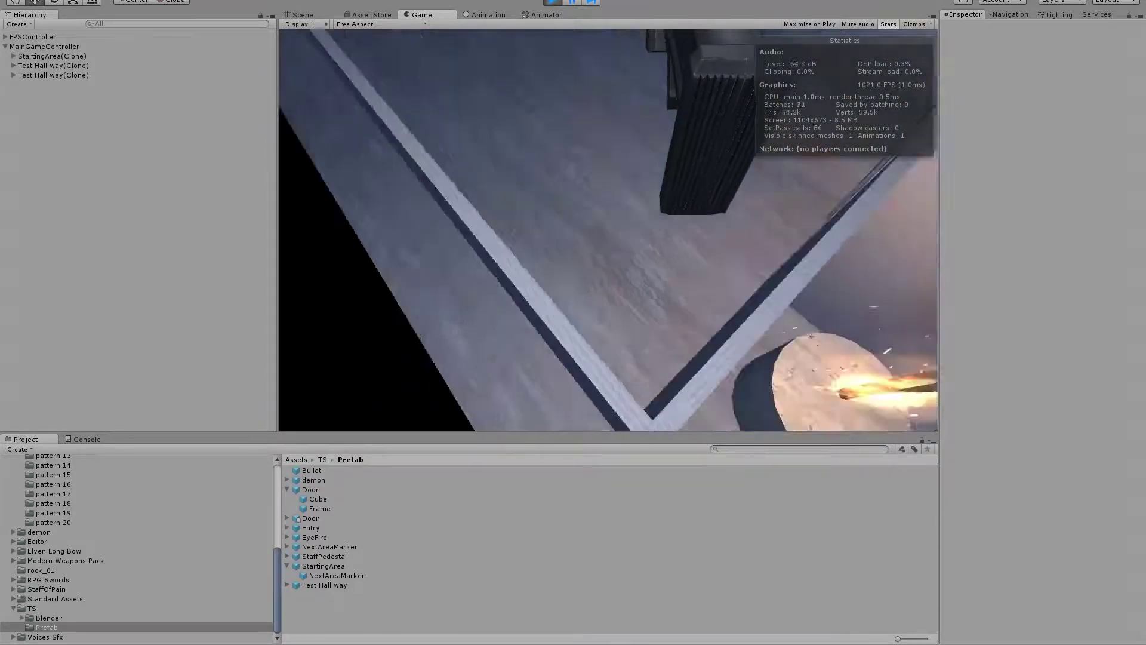
key(w)
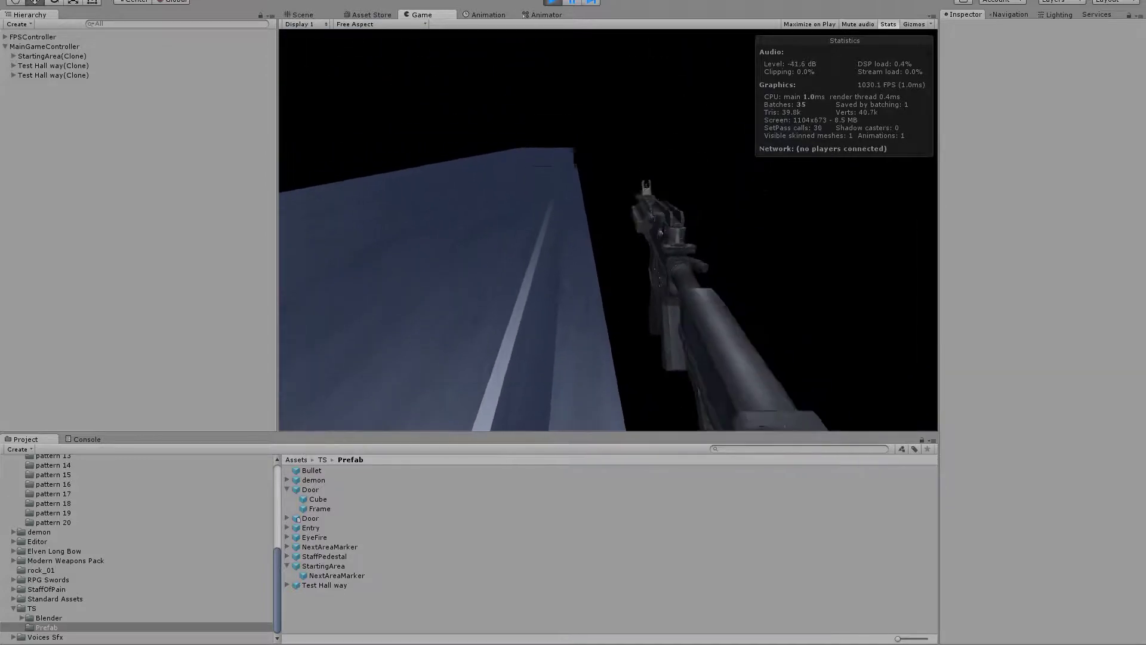
key(w)
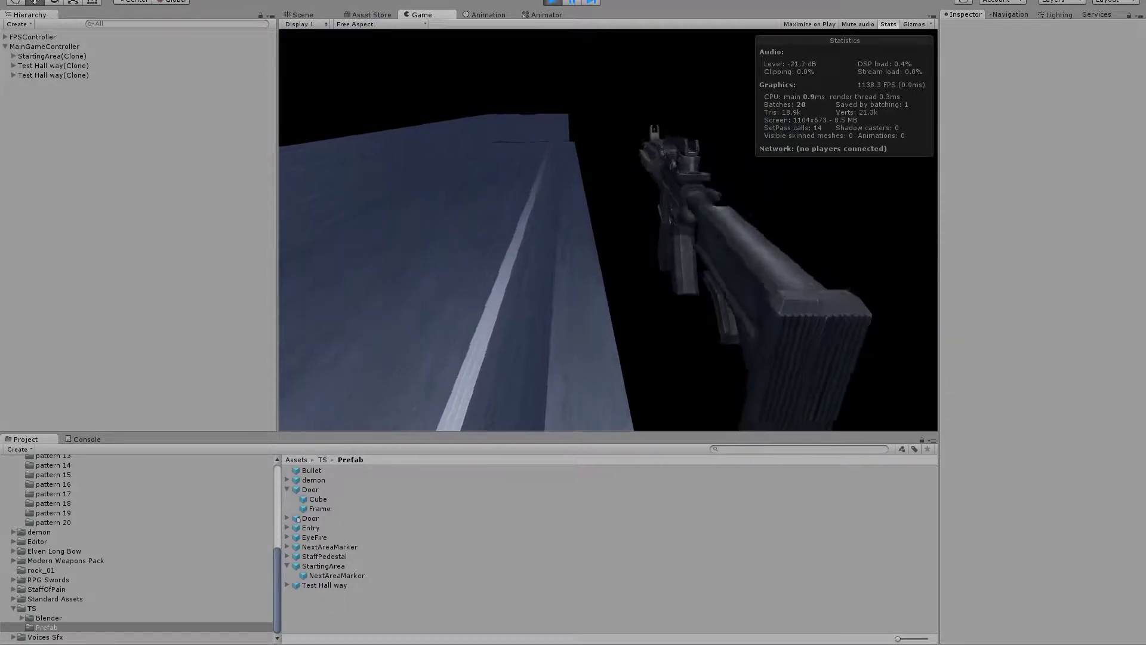
key(w)
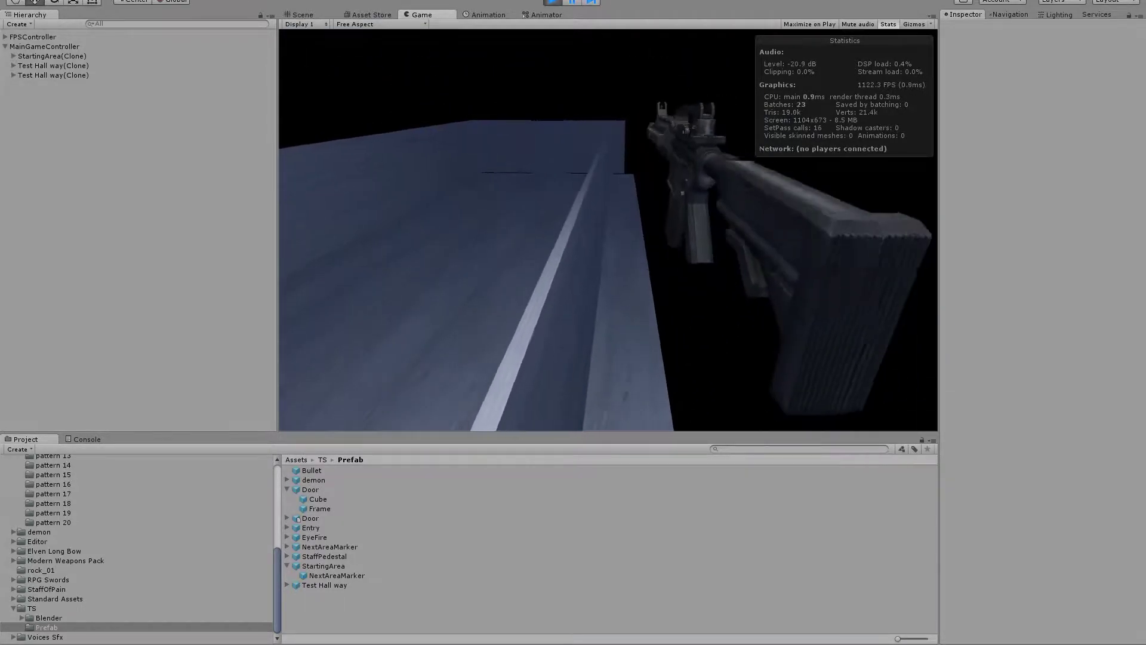
key(w)
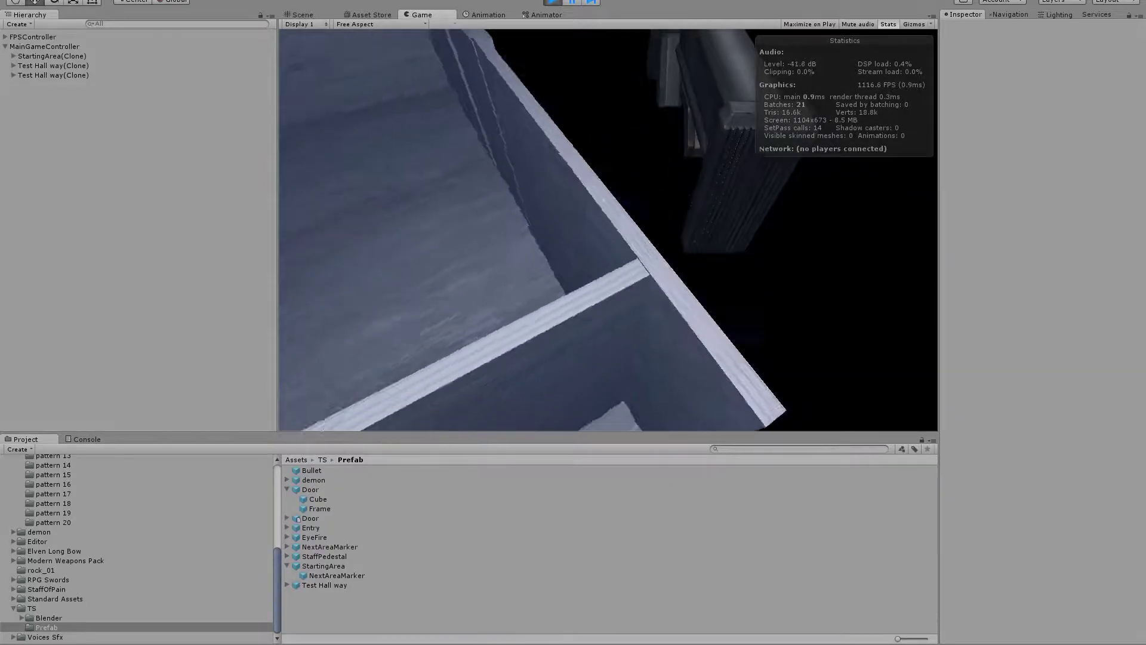
key(w)
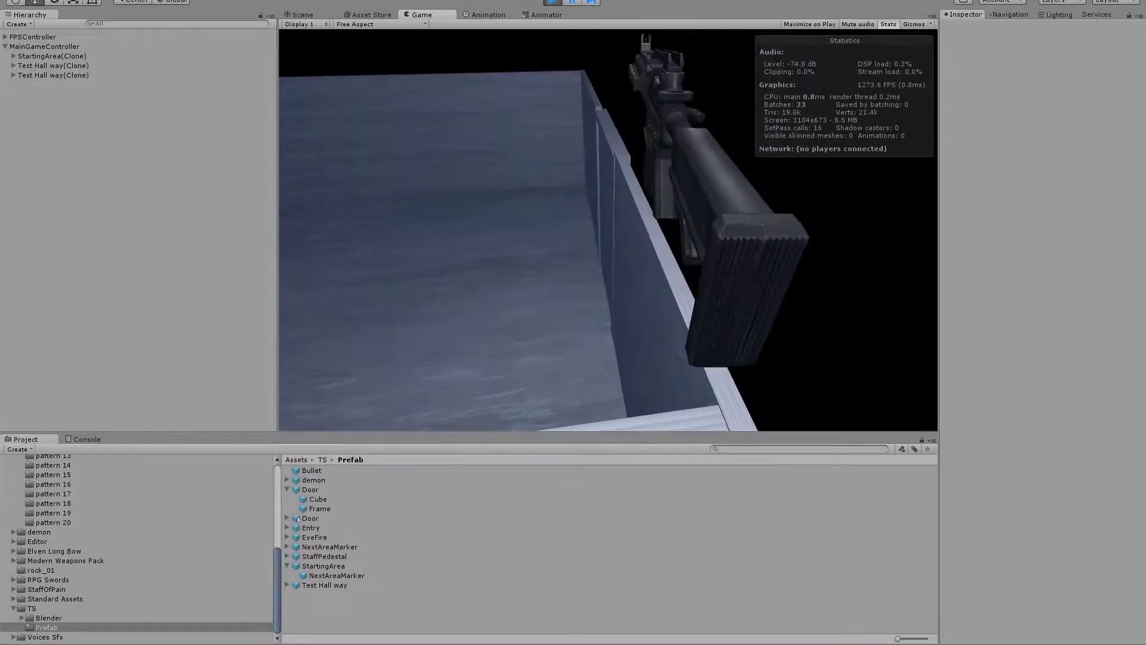
Walk through the next door into the following hallway to check its demon and pedestals, and end the play-test.
key(w)
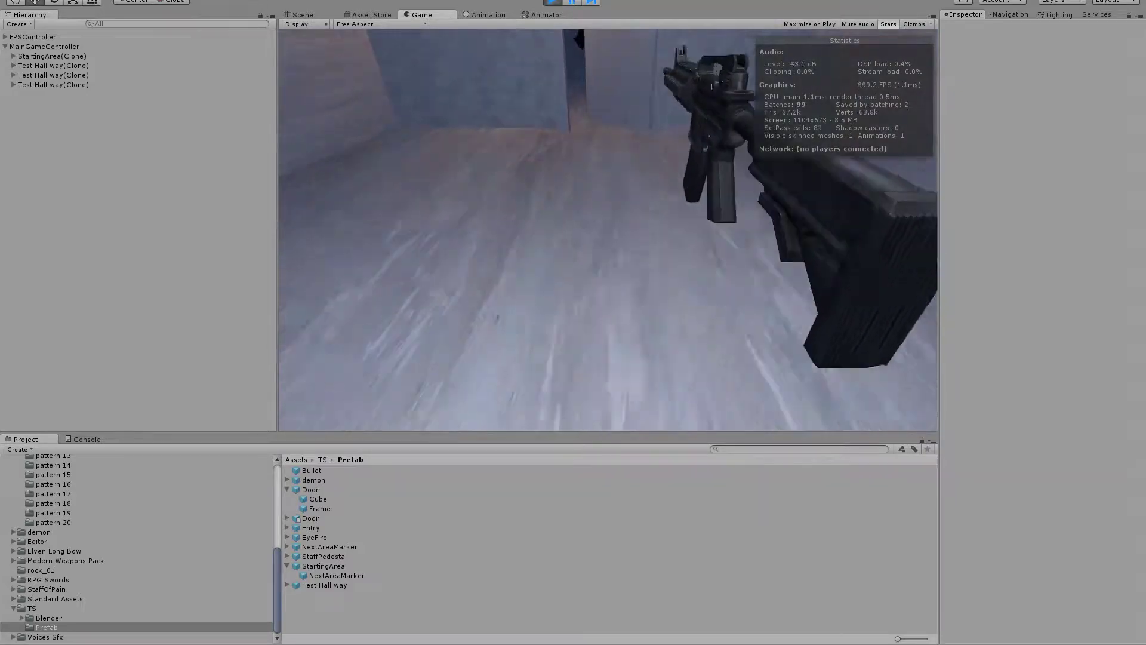
key(w)
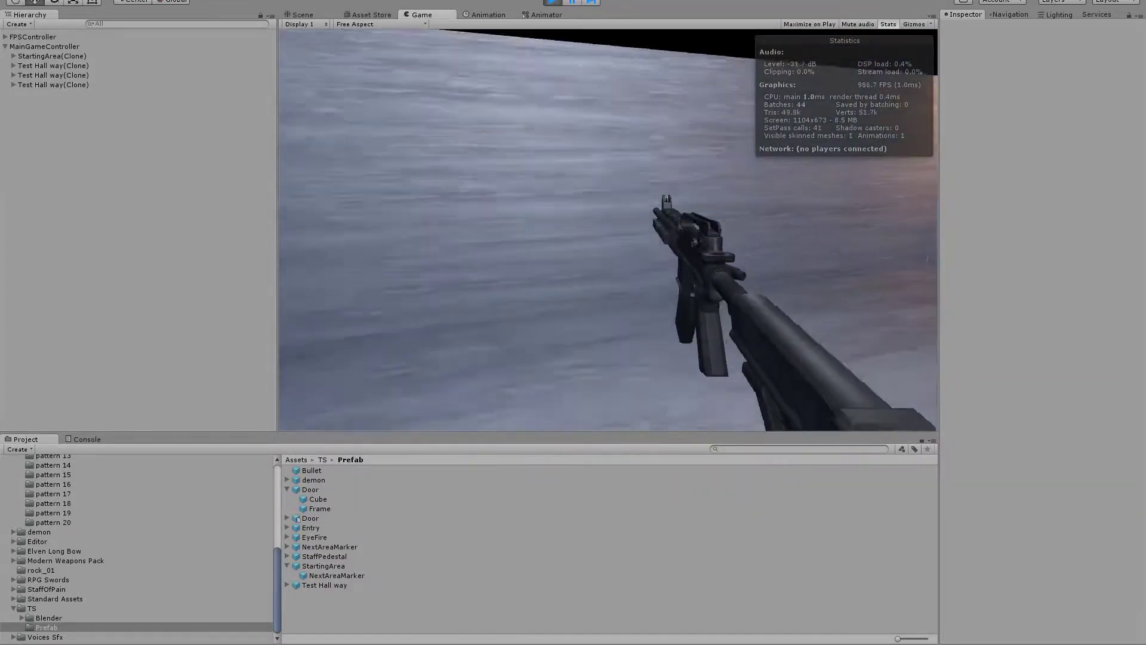
key(w)
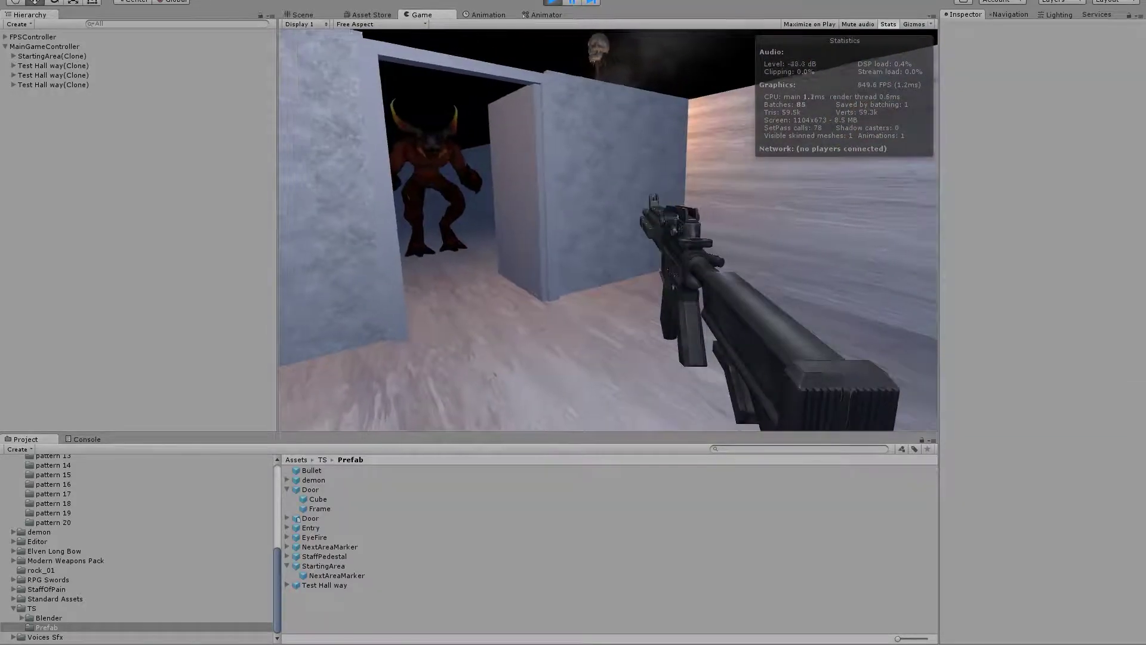
key(w)
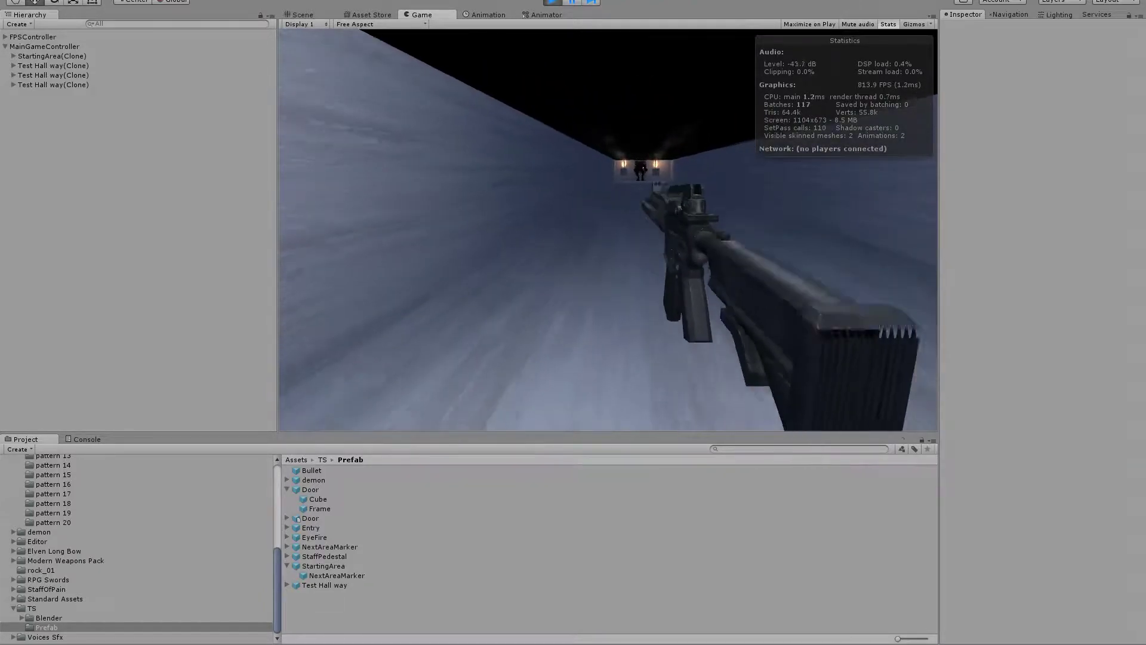
click(609, 230)
key(ctrl+p)
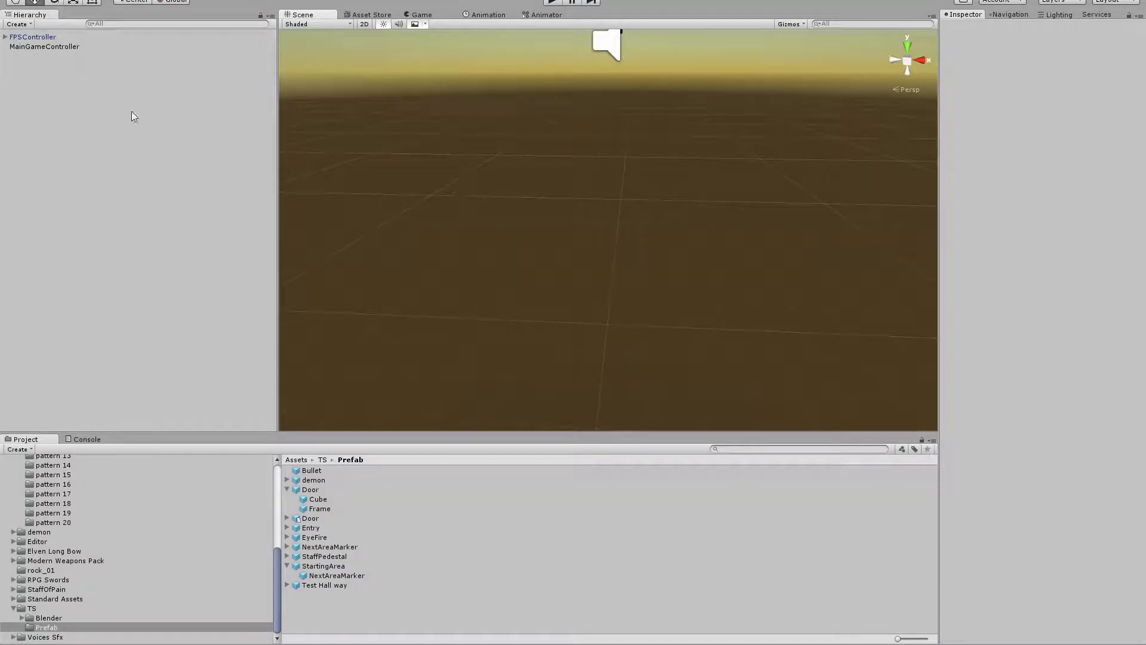
Inspect MainGameController's Map Sections list, and switch to Visual Studio to review the OnTriggerEnter code in TriggerNextMapSection.cs.
click(62, 48)
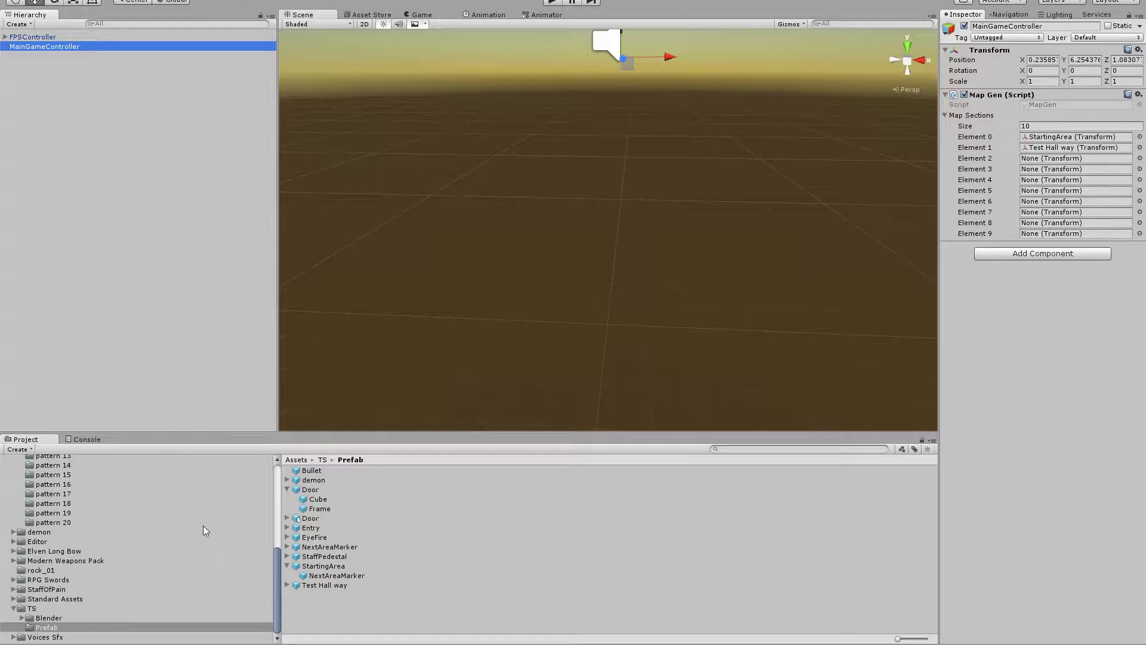
key(alt+Tab)
key(Tab)
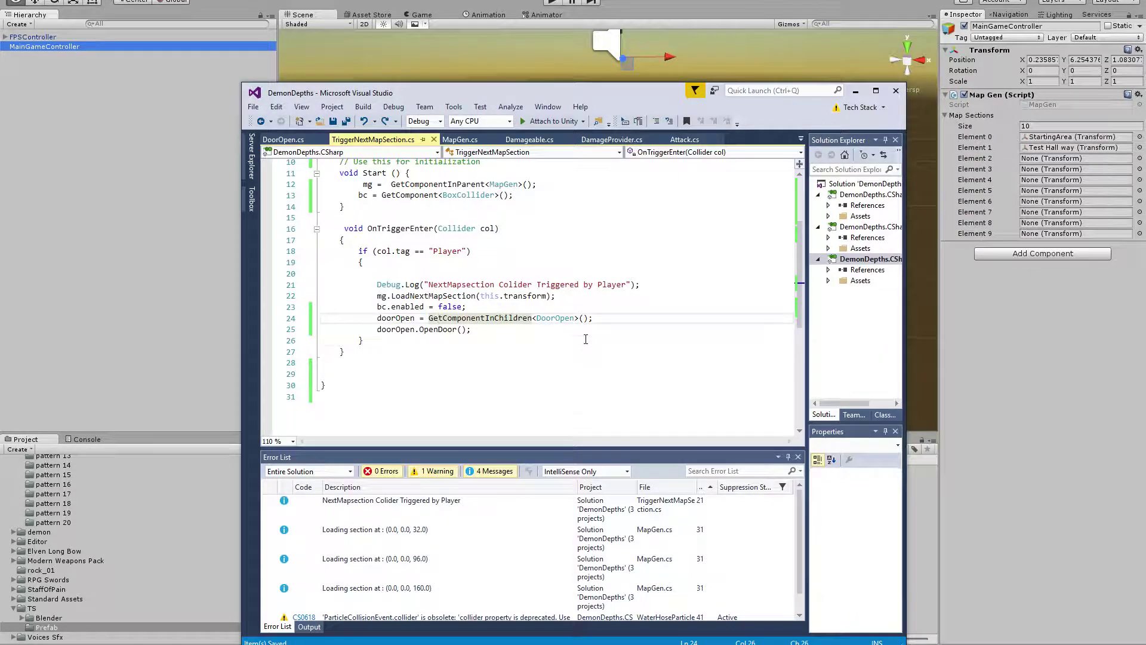
click(586, 340)
scroll(348, 253, up, 3)
scroll(353, 187, down, 5)
scroll(411, 167, up, 2)
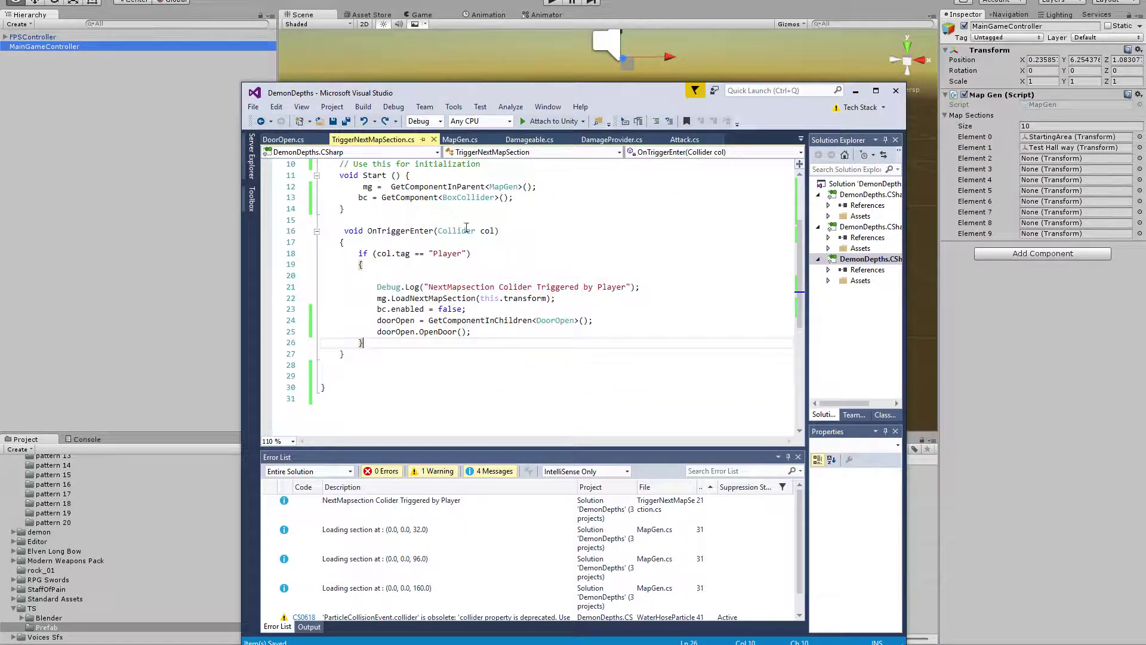
Review the MapSections index used by LoadNextMapSection in MapGen.cs and compare it with the Map Gen elements.
click(459, 139)
double_click(594, 342)
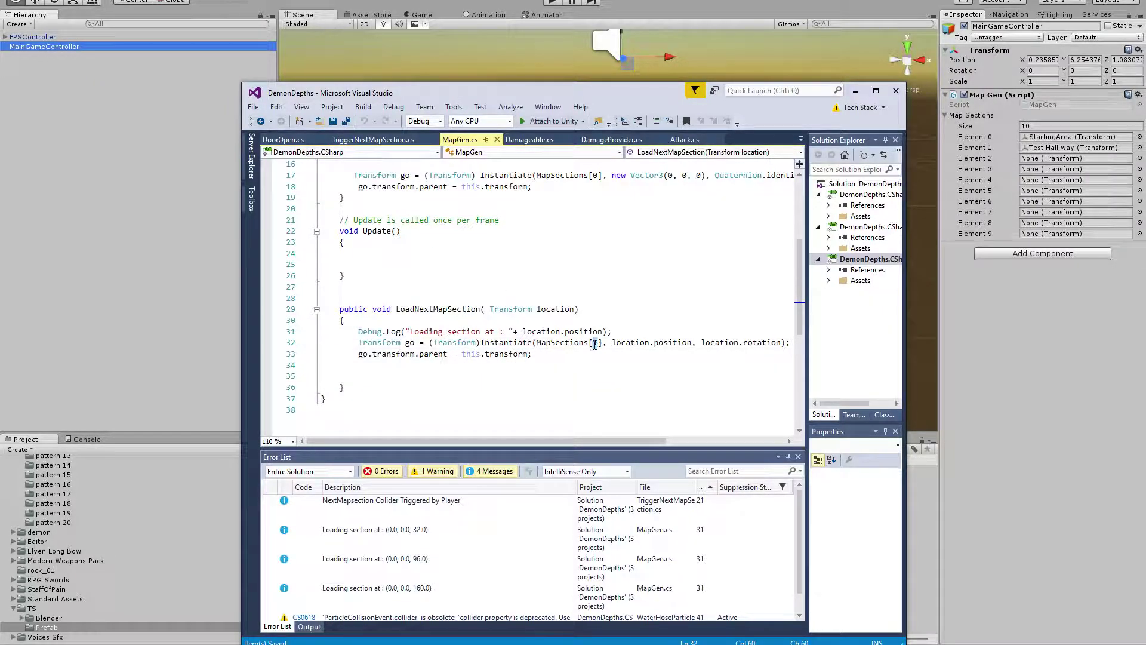
scroll(559, 348, up, 5)
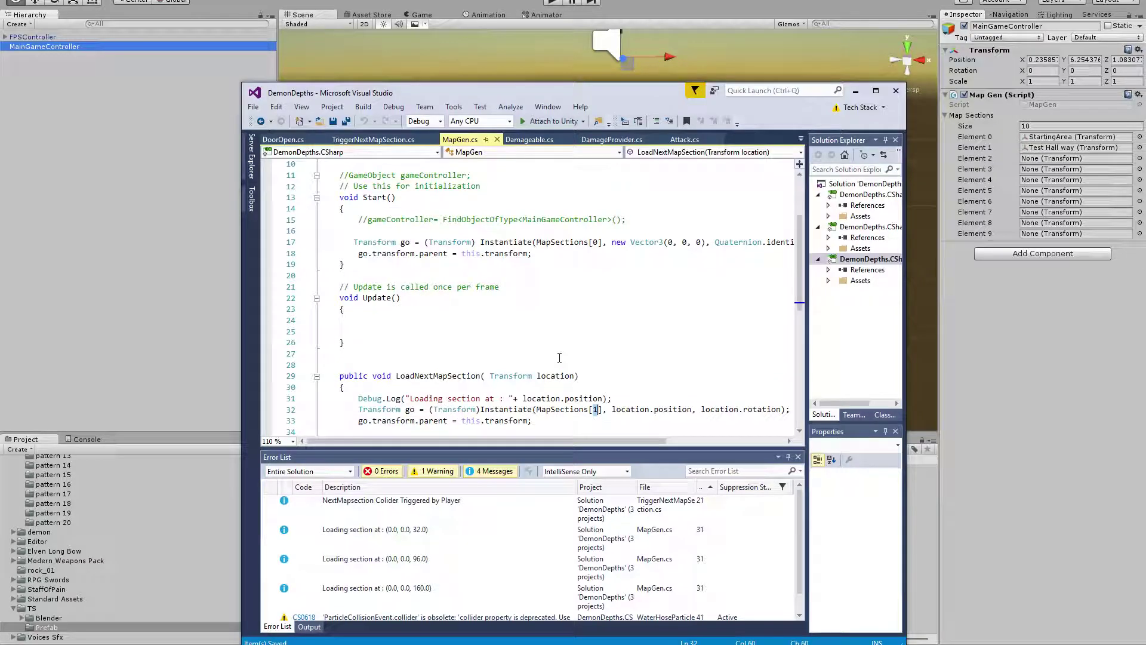
scroll(531, 343, down, 6)
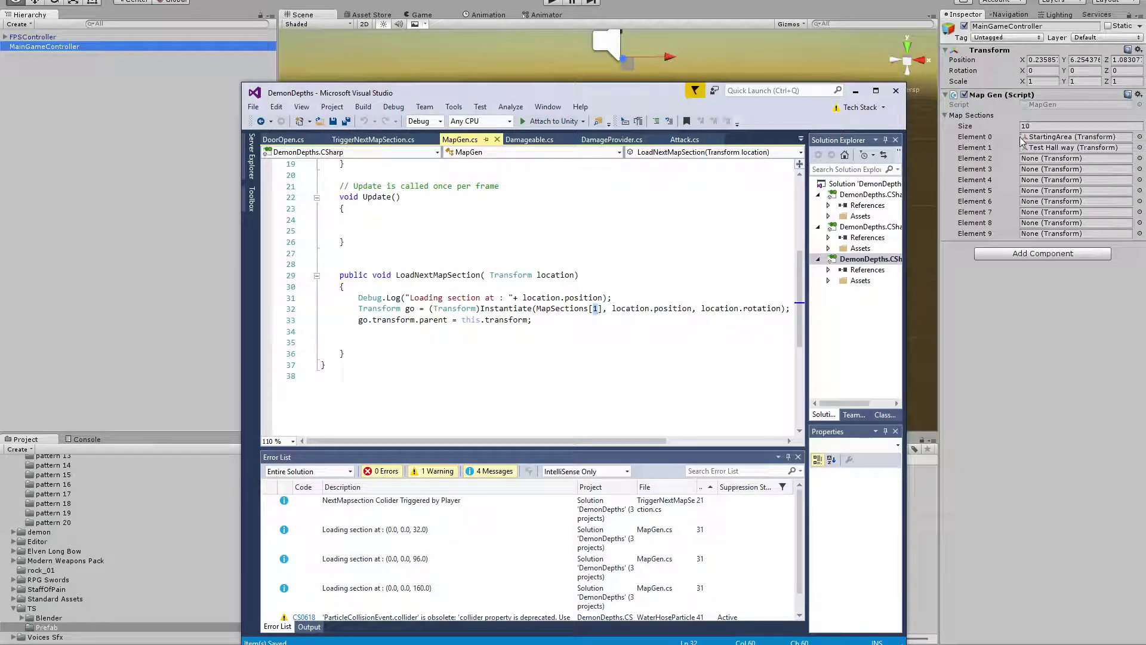
click(614, 298)
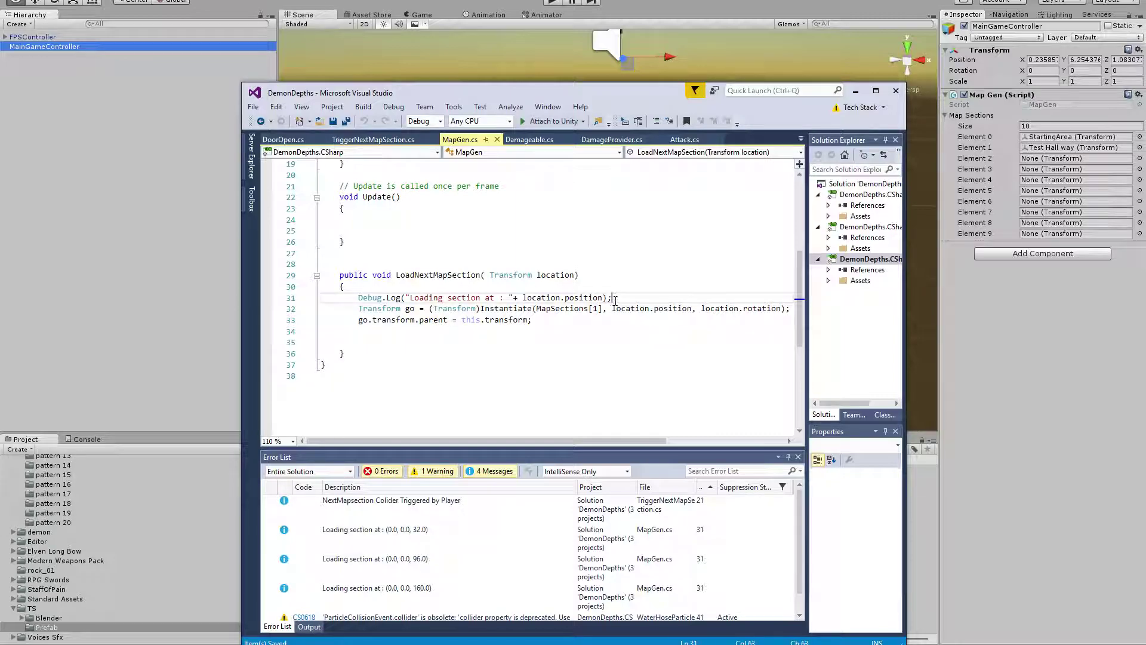
Return to Unity and examine the child objects of the NextAreaMarker prefab.
click(178, 296)
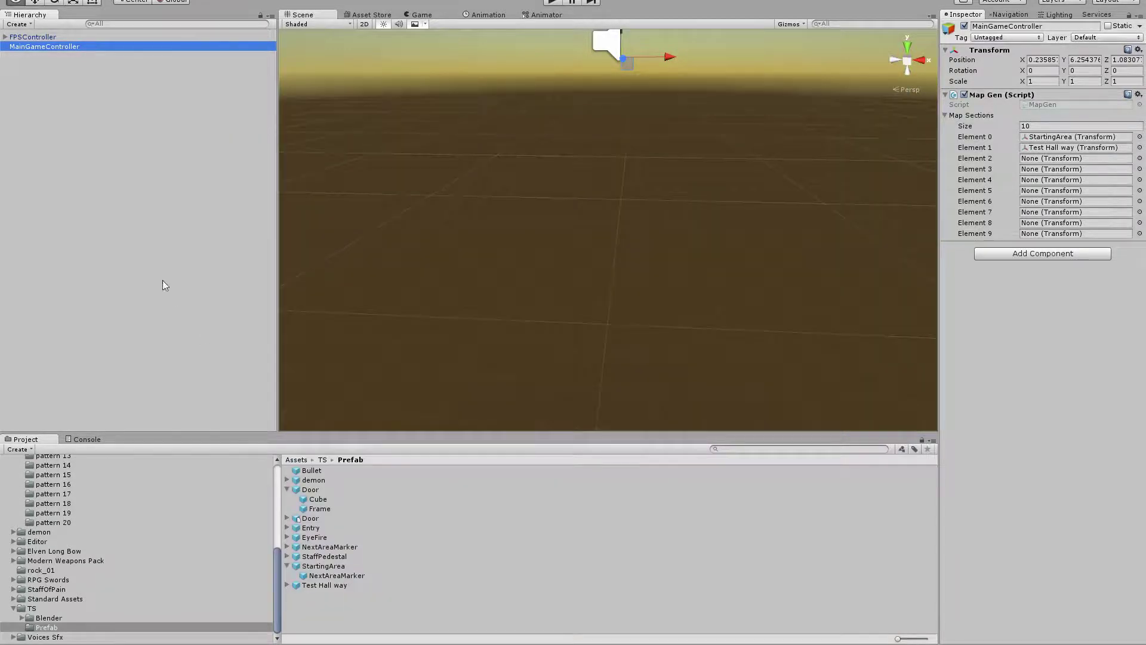
click(320, 576)
click(325, 547)
click(288, 546)
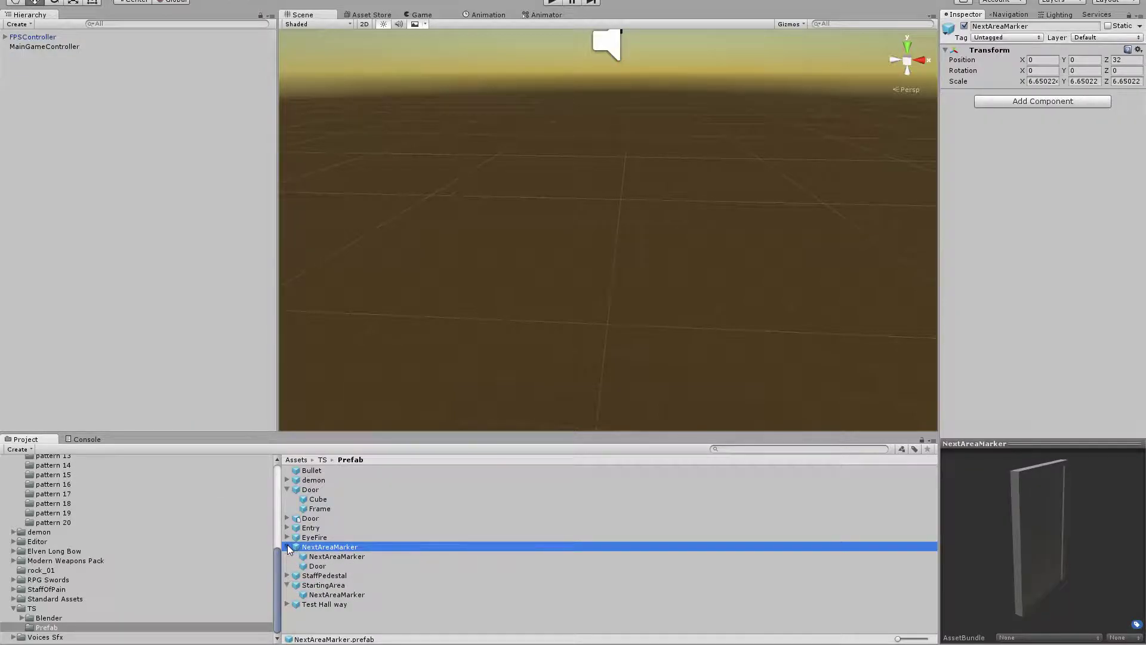
click(289, 545)
click(289, 545)
click(288, 547)
Add a 3D plane to the scene as a new top-level object.
right_click(88, 167)
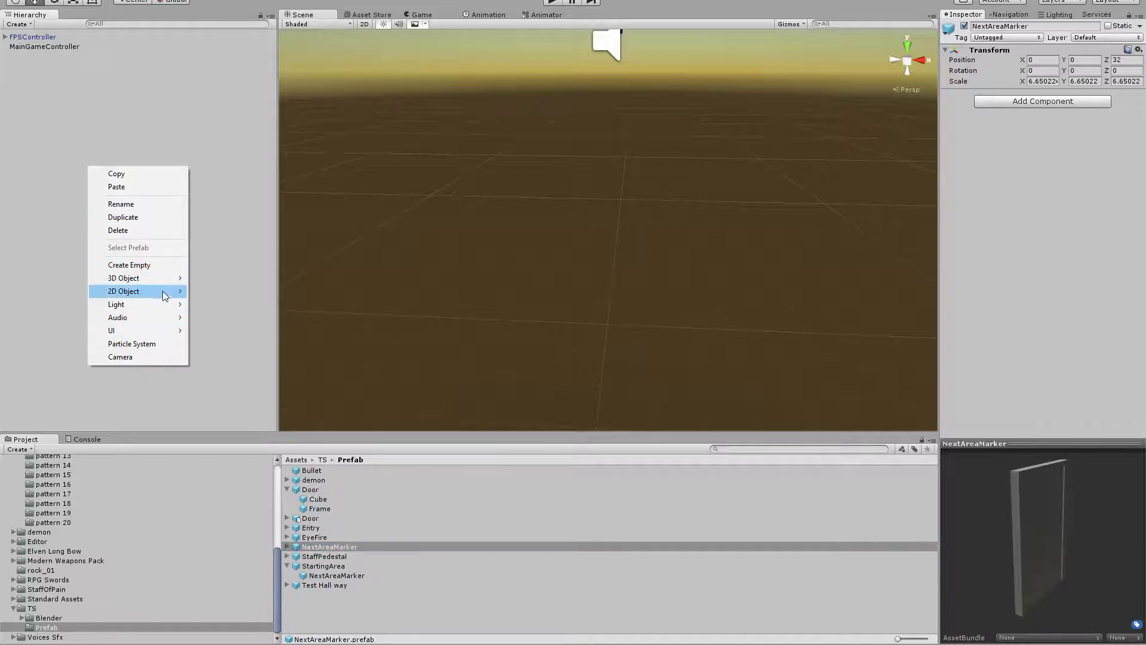
mouse_move(177, 282)
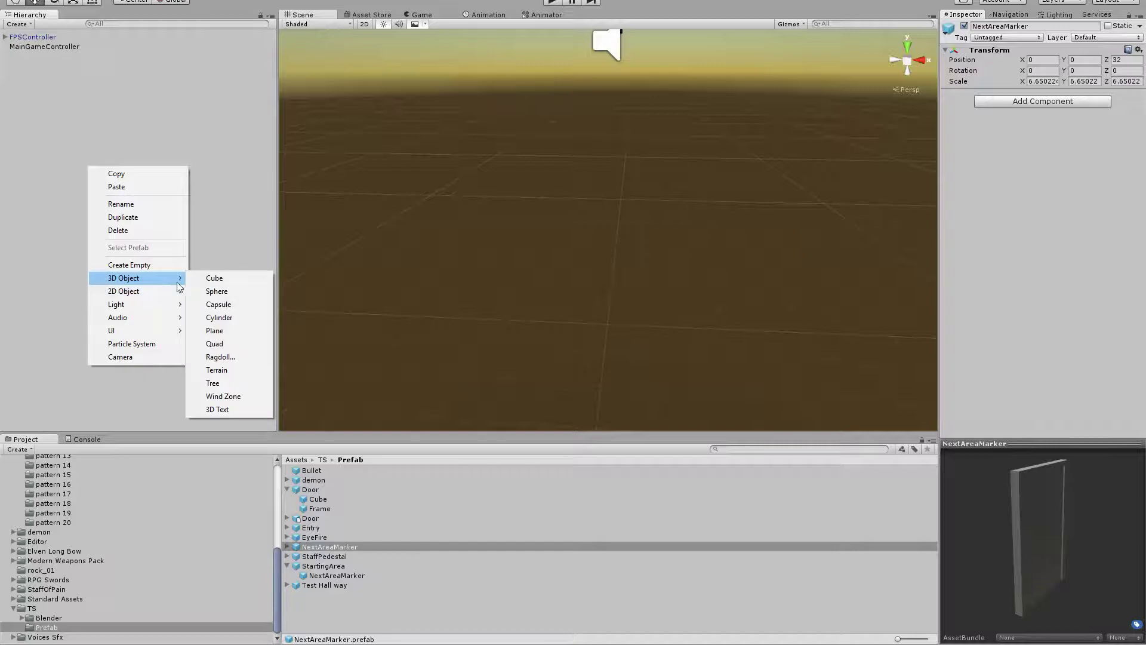
click(229, 331)
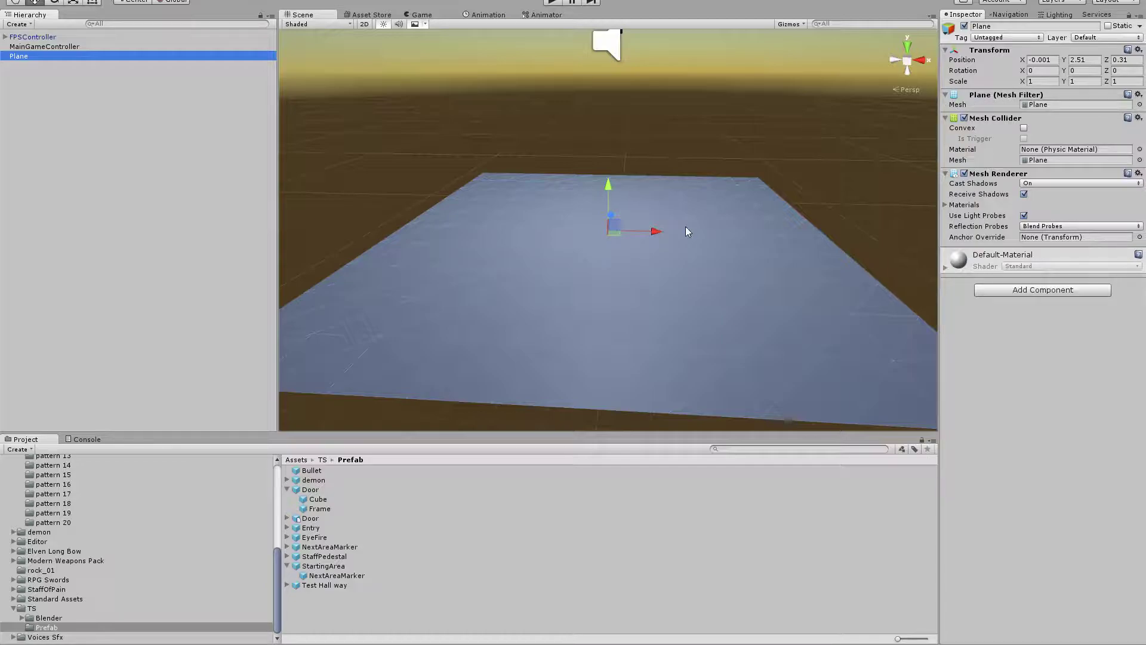
scroll(679, 232, down, 5)
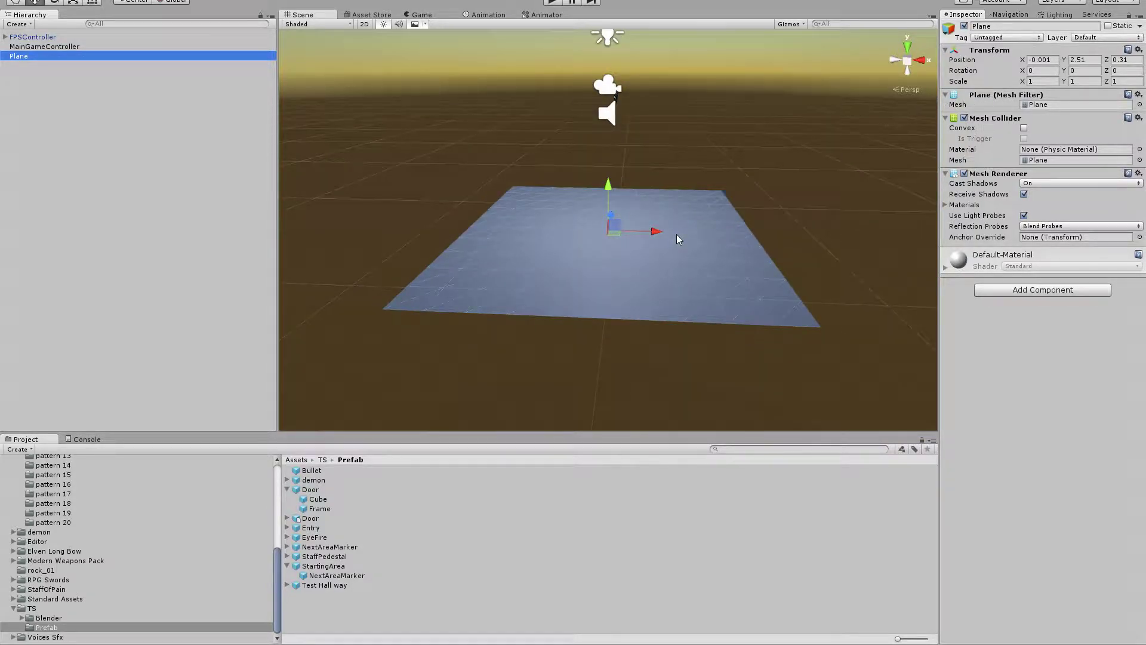
Delete the plane from the scene and add a cube in its place.
key(Delete)
right_click(40, 107)
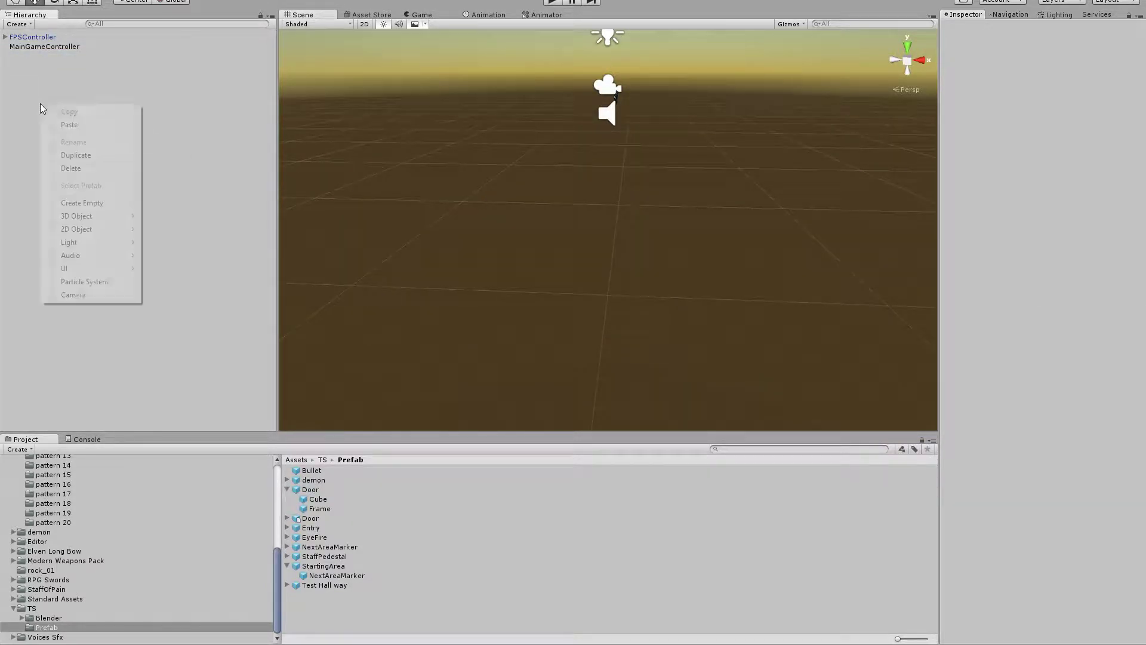
mouse_move(88, 216)
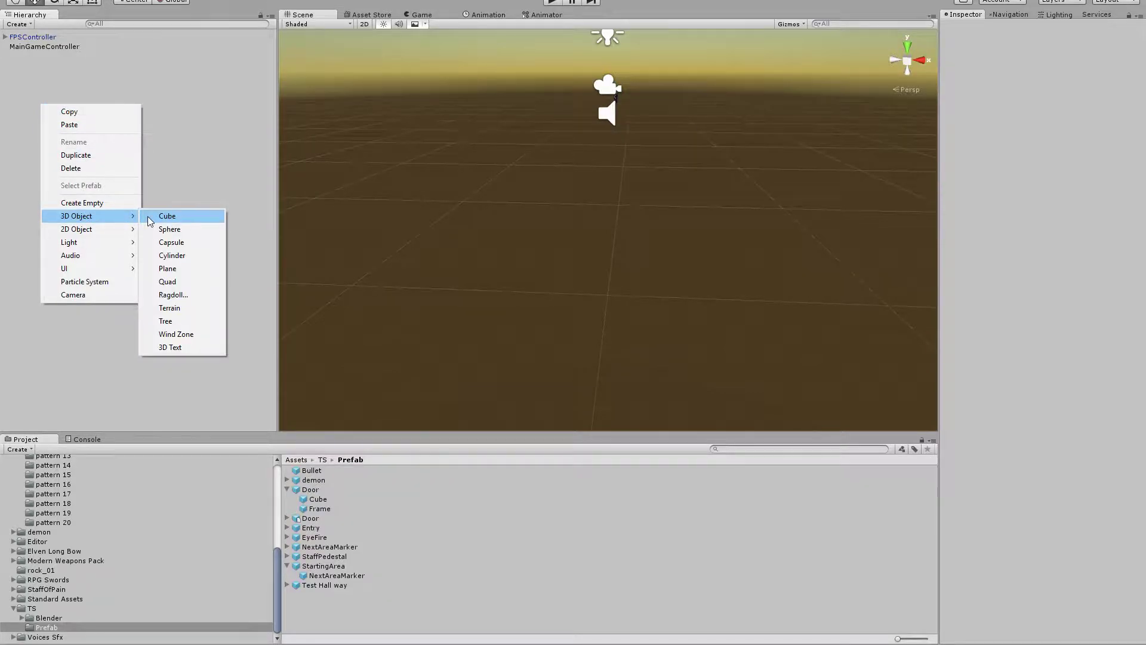
click(150, 218)
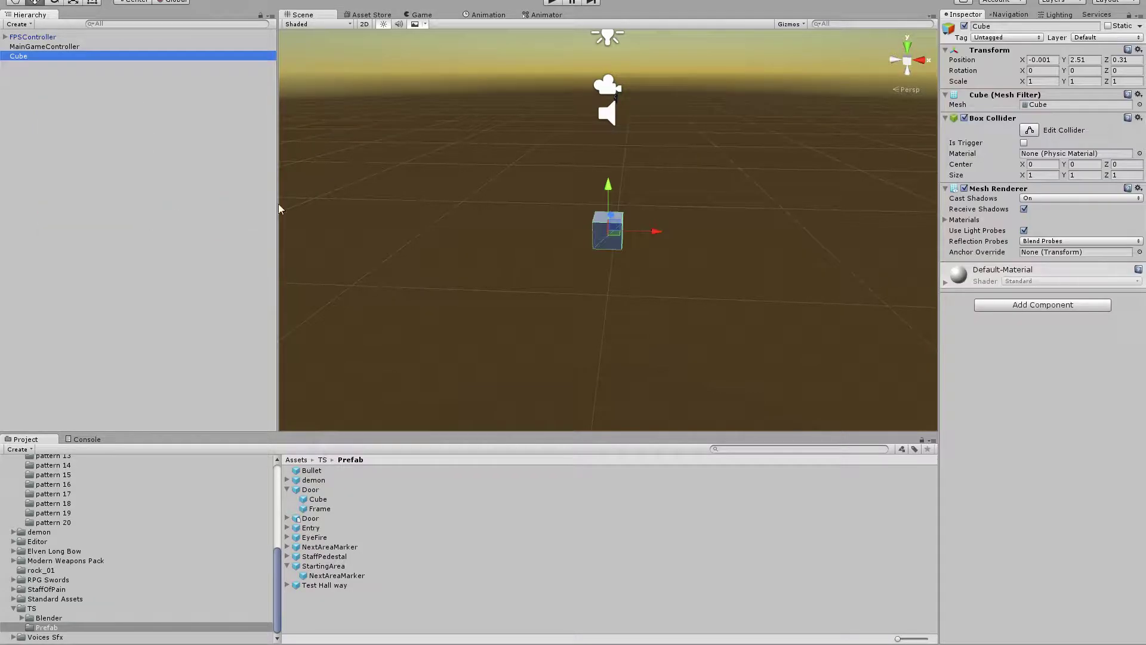
Set the cube's position to 0 on the X, Y and Z axes.
click(1092, 60)
text(0)
key(shift+Tab)
text(0)
key(Tab)
key(Tab)
text(0)
Set the cube's scale to X 64, Y 0 and Z 64.
key(Tab)
key(Tab)
key(Tab)
key(Tab)
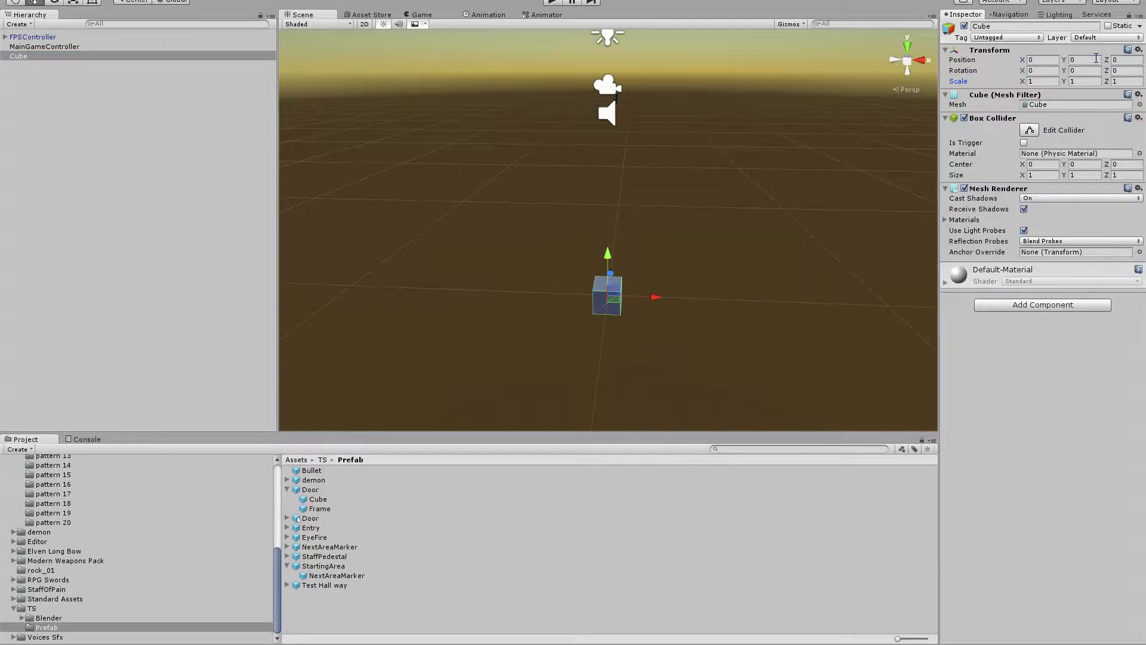
text(64)
key(Tab)
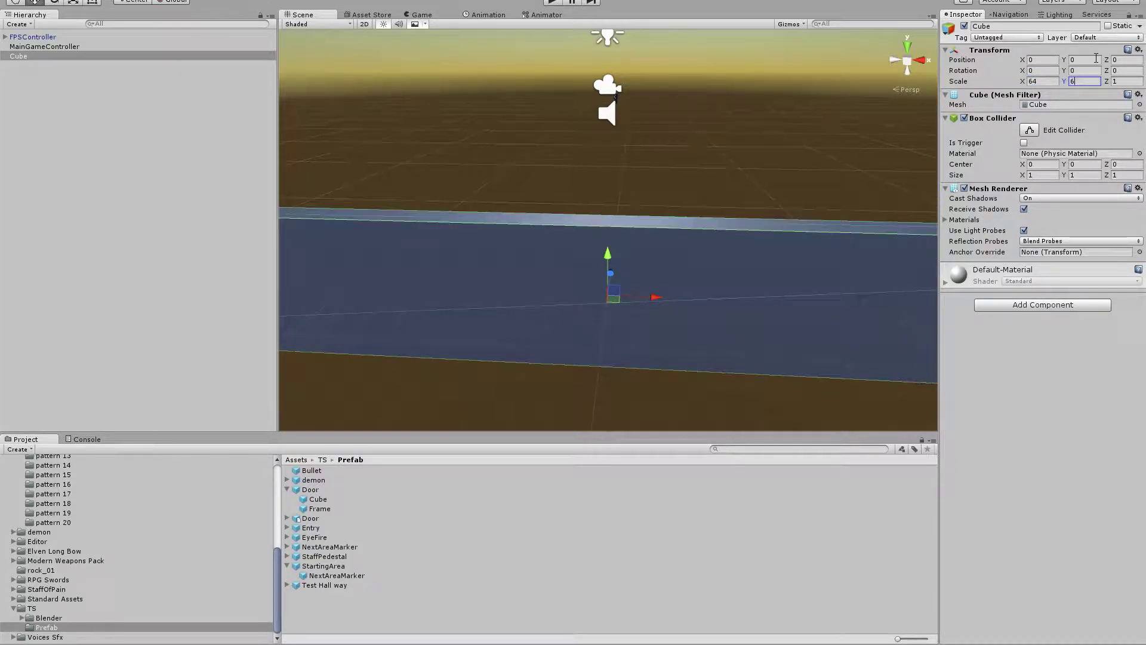
text(0)
key(Tab)
text(64)
key(shift+Tab)
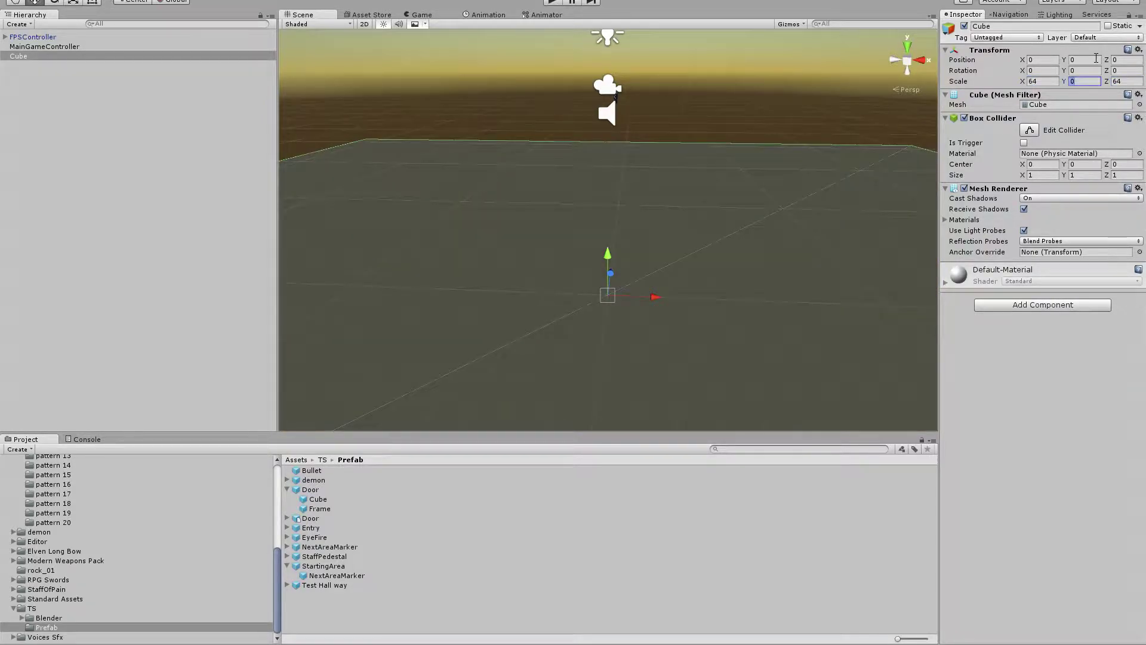
key(Tab)
Place the StartingArea prefab in the scene to compare its floor with the cube, and delete it again.
drag(317, 569, 90, 197)
scroll(483, 295, down, 5)
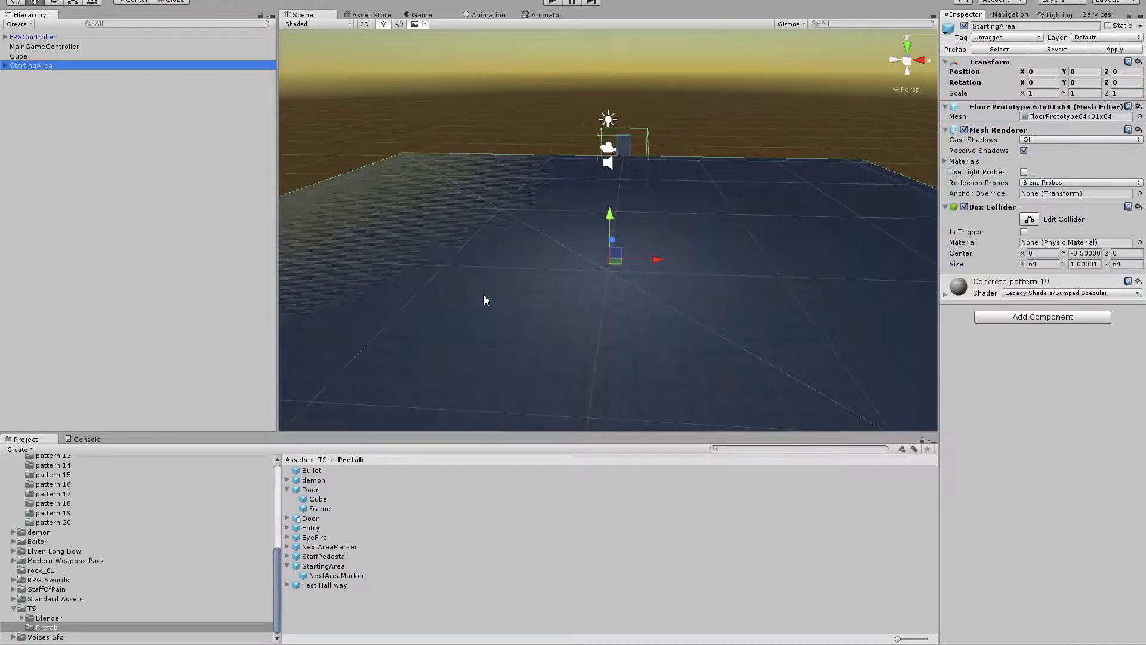
click(18, 57)
click(20, 66)
click(20, 56)
click(26, 64)
key(Delete)
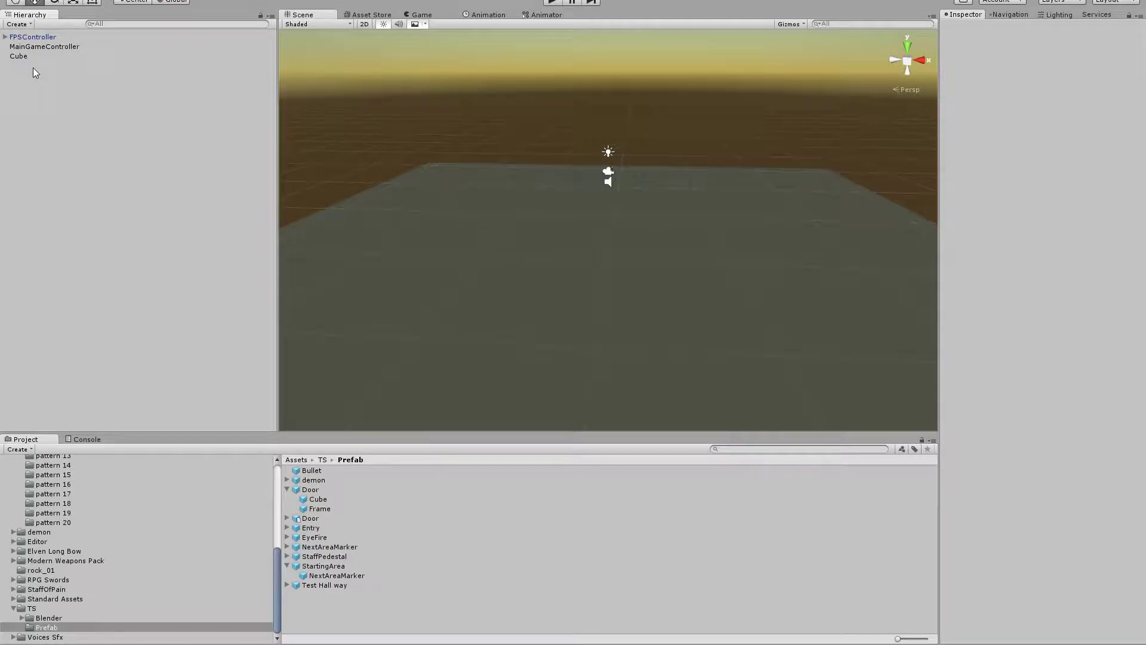
Create an empty object from the selected cube and name it Maze room.
click(30, 57)
scroll(630, 328, down, 6)
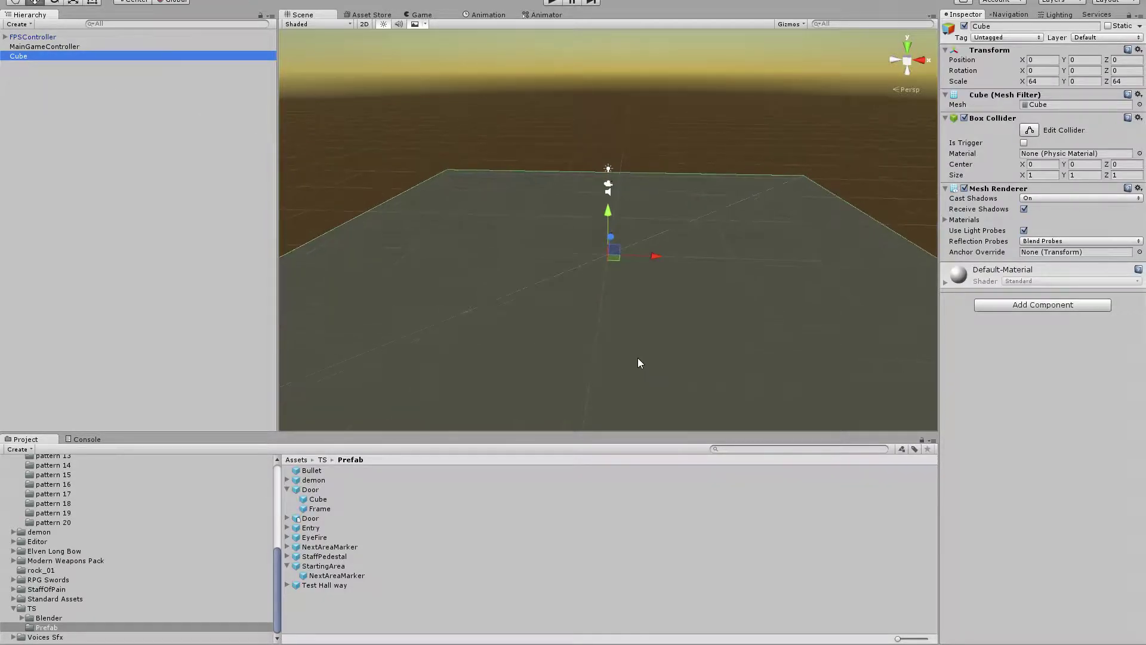
scroll(631, 326, up, 3)
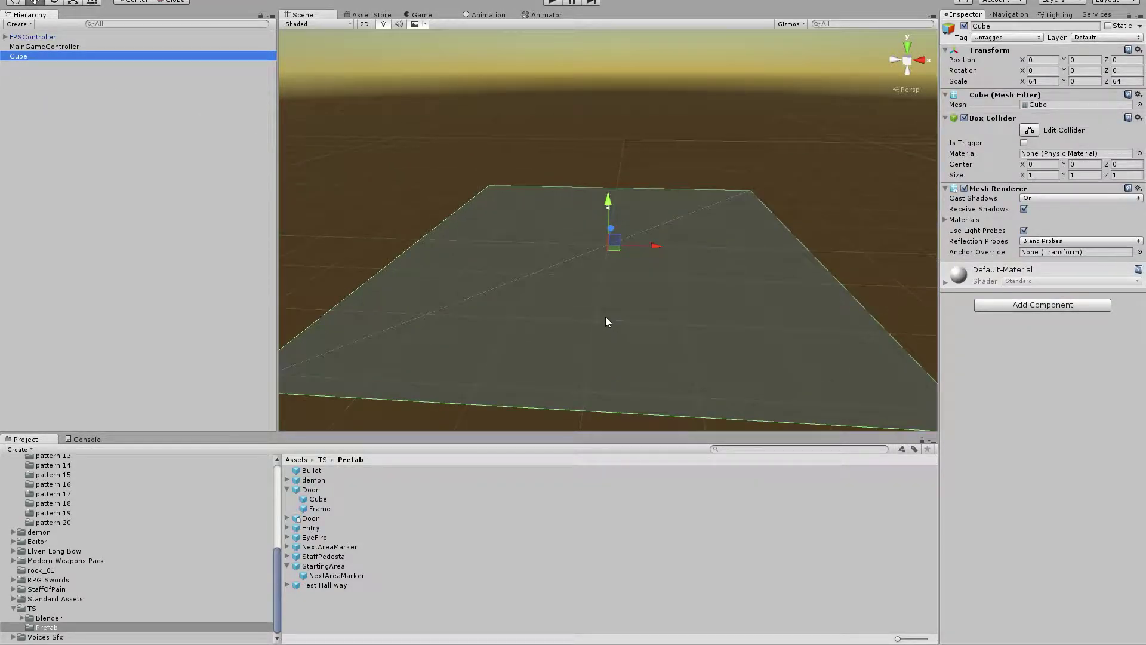
right_click(138, 206)
mouse_move(193, 324)
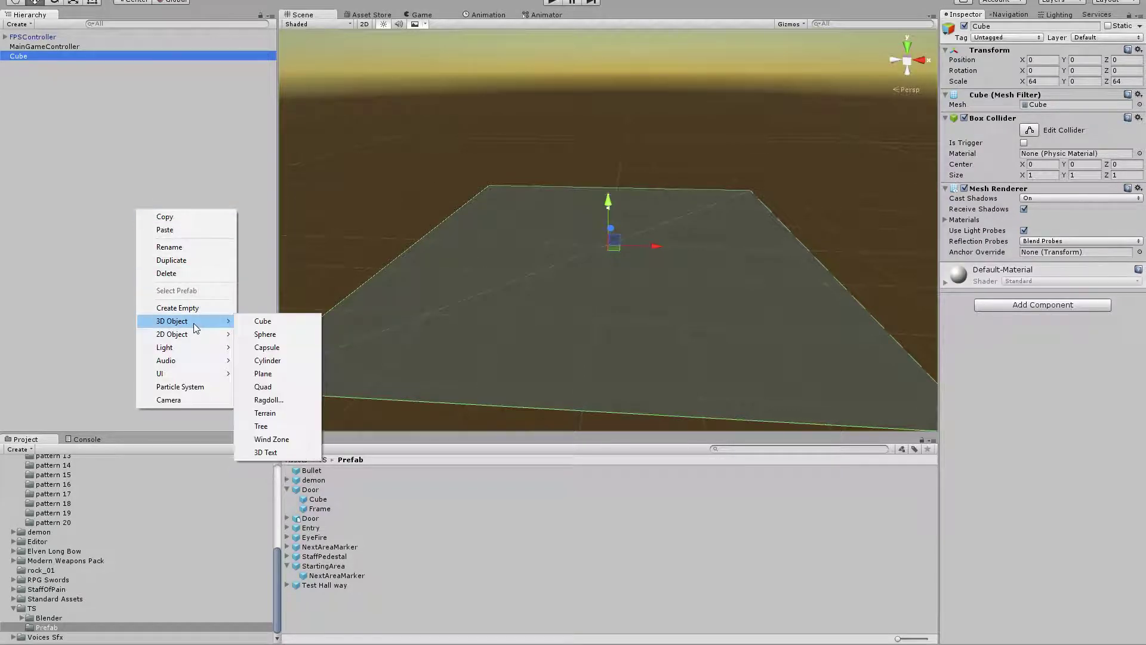
click(203, 310)
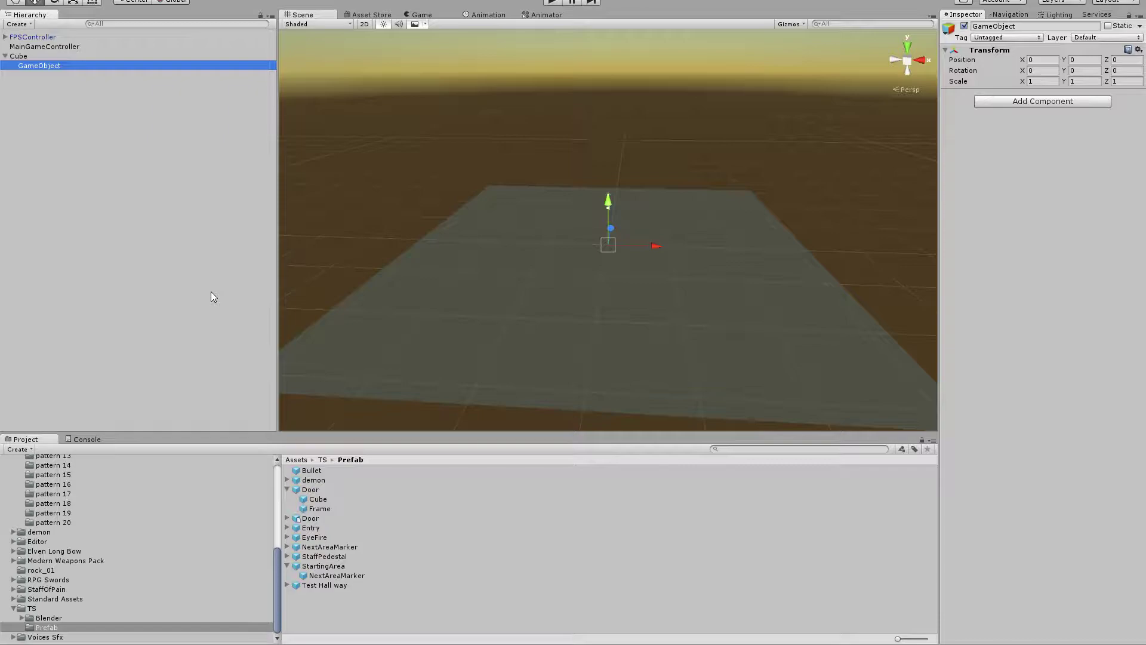
click(103, 64)
text(Maze room)
key(Return)
Rearrange the hierarchy so that the cube is a child of the Maze room object.
click(27, 56)
mouse_move(27, 56)
mouse_down()
mouse_move(34, 63)
mouse_move(28, 54)
mouse_up()
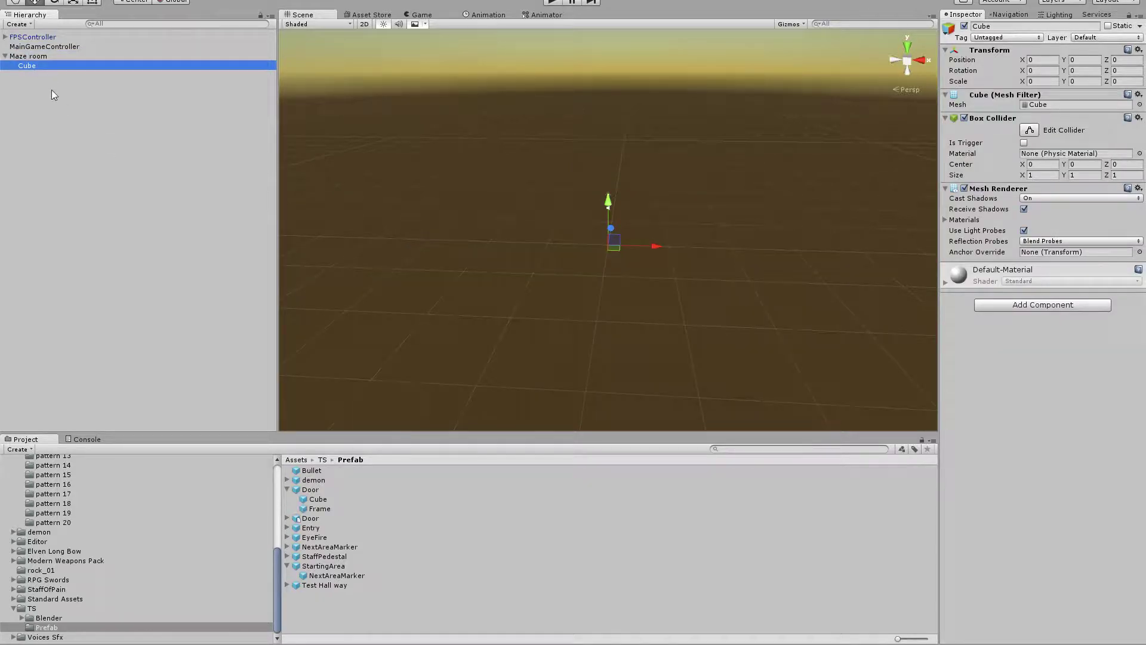
click(44, 56)
click(44, 67)
click(54, 57)
click(59, 65)
Set the Maze room object's X and Z scale to 0.
click(91, 57)
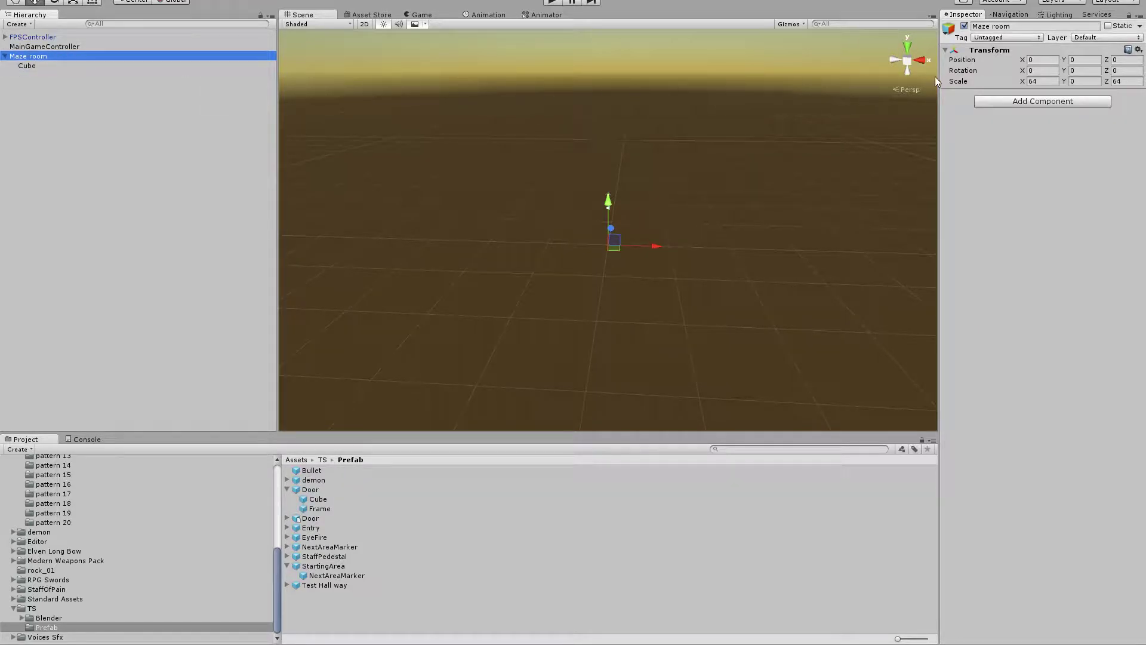
click(1047, 83)
text(0)
key(Tab)
key(Tab)
text(0)
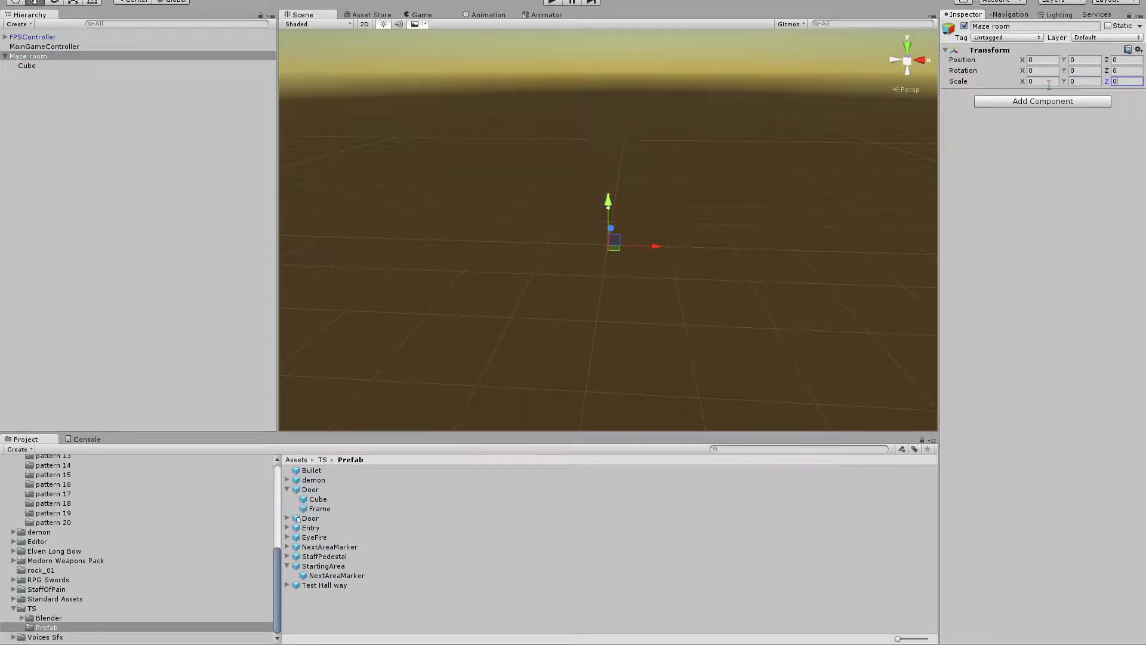
Set the Maze room object's scale to 1 on the X, Y and Z axes.
key(BackSpace)
text(1)
key(shift+Tab)
text(1)
key(shift+Tab)
text(1)
key(Tab)
key(Tab)
key(Tab)
Scale the child cube into a floor slab with X 64, Y 0.1 and Z 64.
click(211, 66)
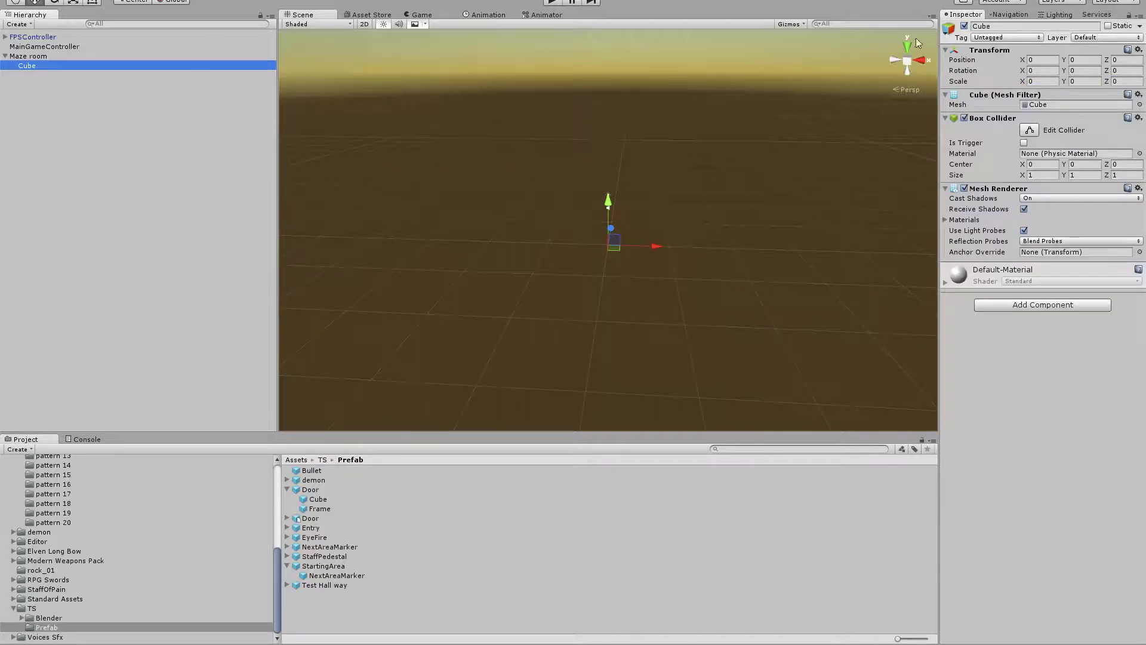
click(1041, 81)
text(64)
key(Tab)
key(BackSpace)
text(0.1)
key(Tab)
key(BackSpace)
text(64)
key(Return)
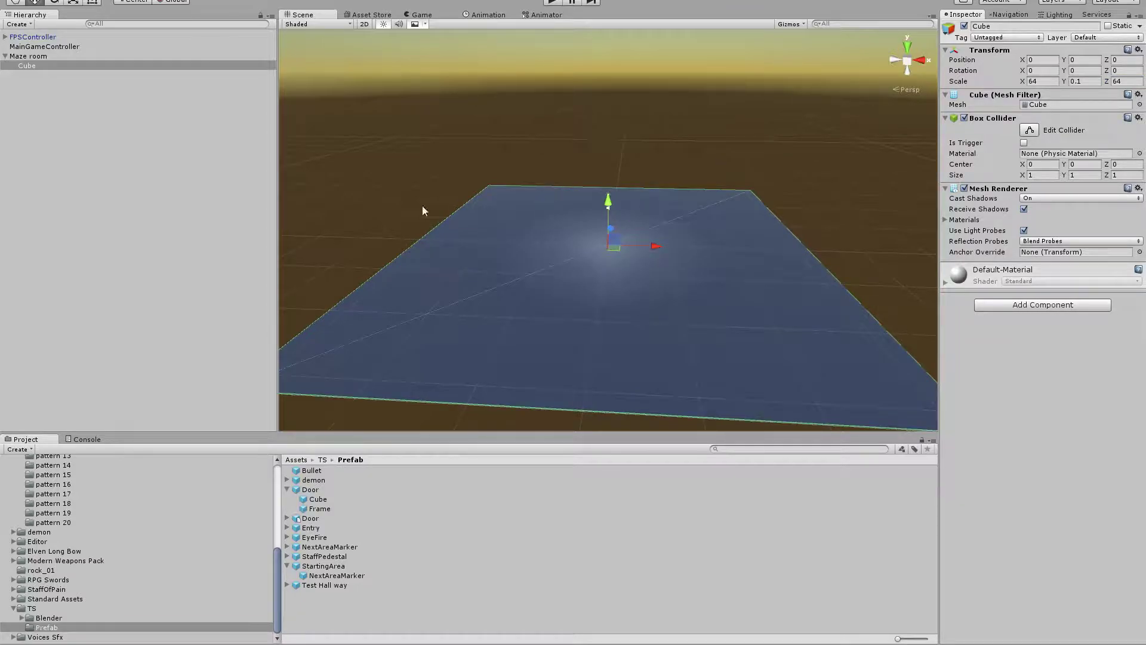
Add another cube and move it out of the floor cube to sit directly under Maze room.
middle_drag(655, 340, 633, 321)
right_click(159, 176)
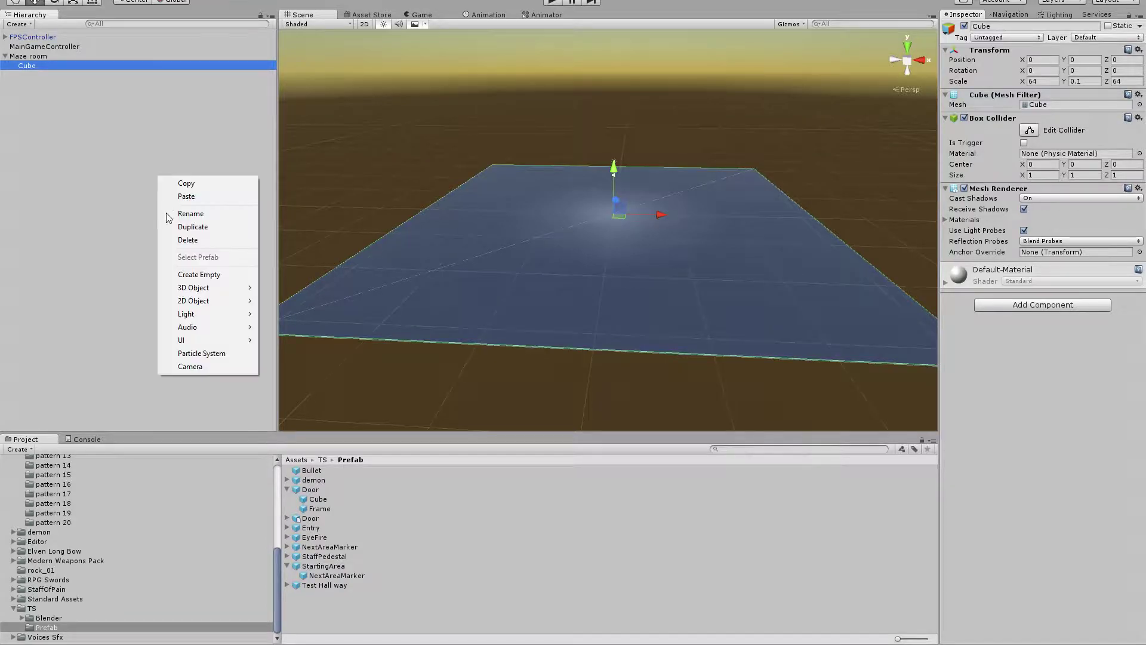
mouse_move(192, 289)
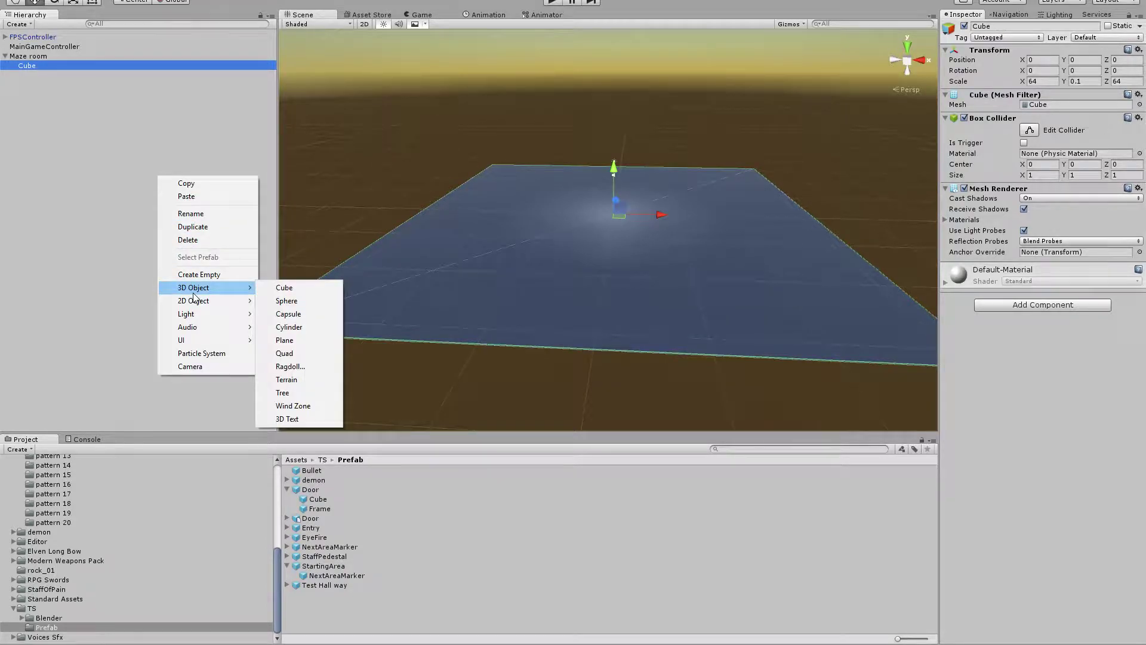
click(285, 287)
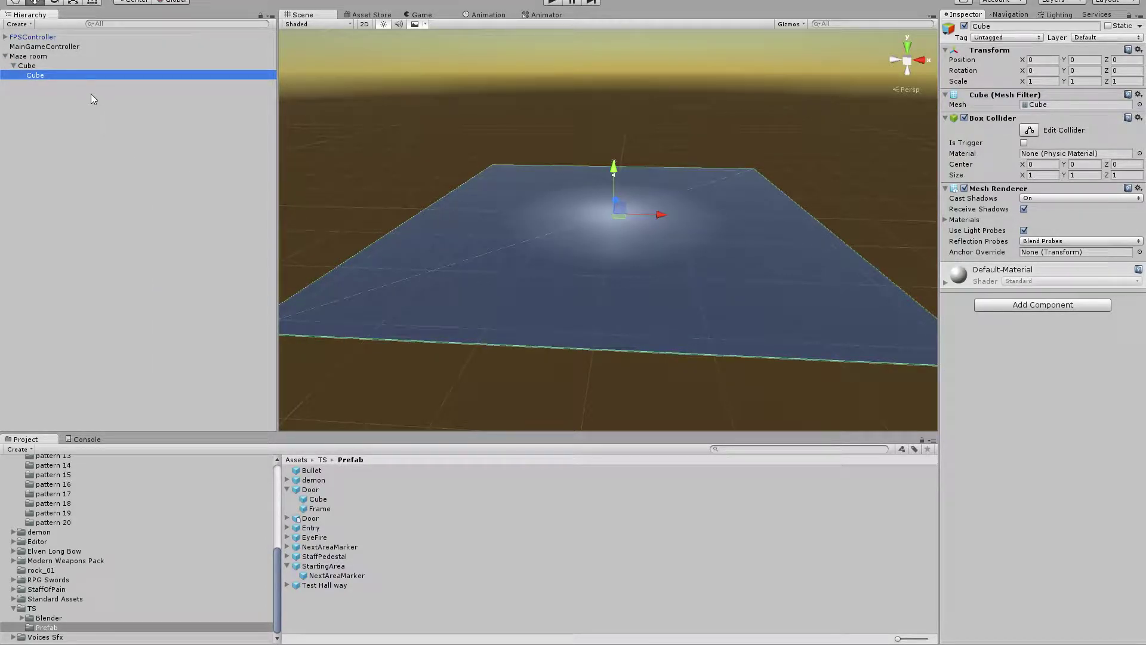
drag(22, 76, 42, 59)
Raise the second cube to about Y 3.4 and set its X scale to 1.
mouse_move(654, 212)
mouse_down()
mouse_move(592, 204)
mouse_move(654, 213)
mouse_up()
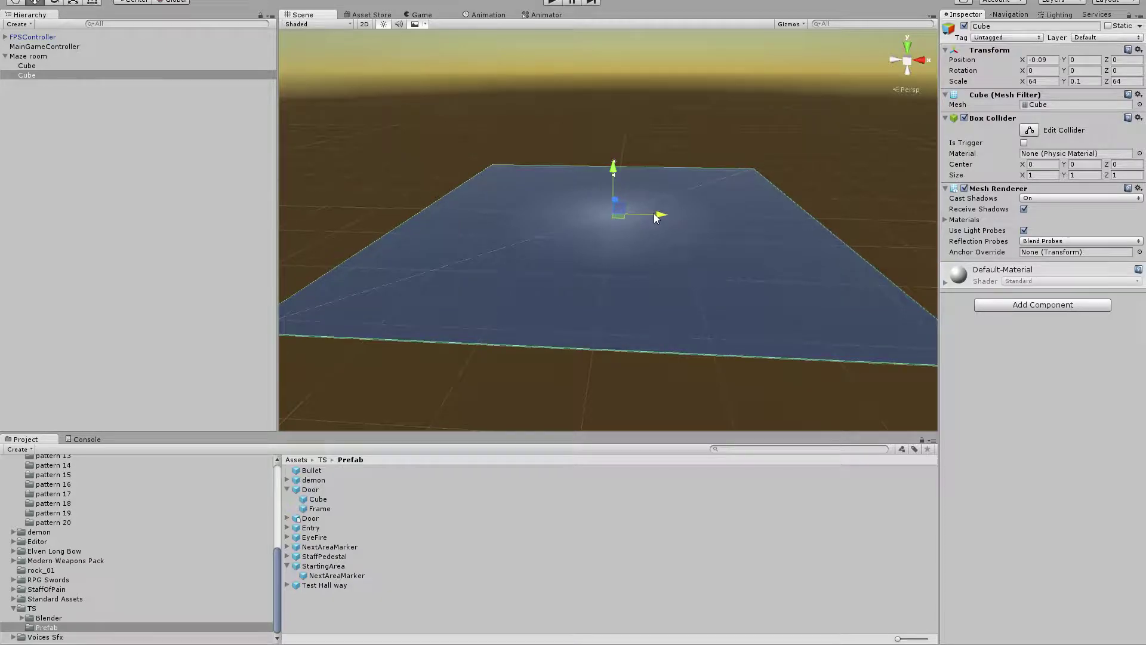
mouse_move(619, 178)
mouse_down()
mouse_move(612, 123)
mouse_move(613, 156)
mouse_up()
click(1042, 82)
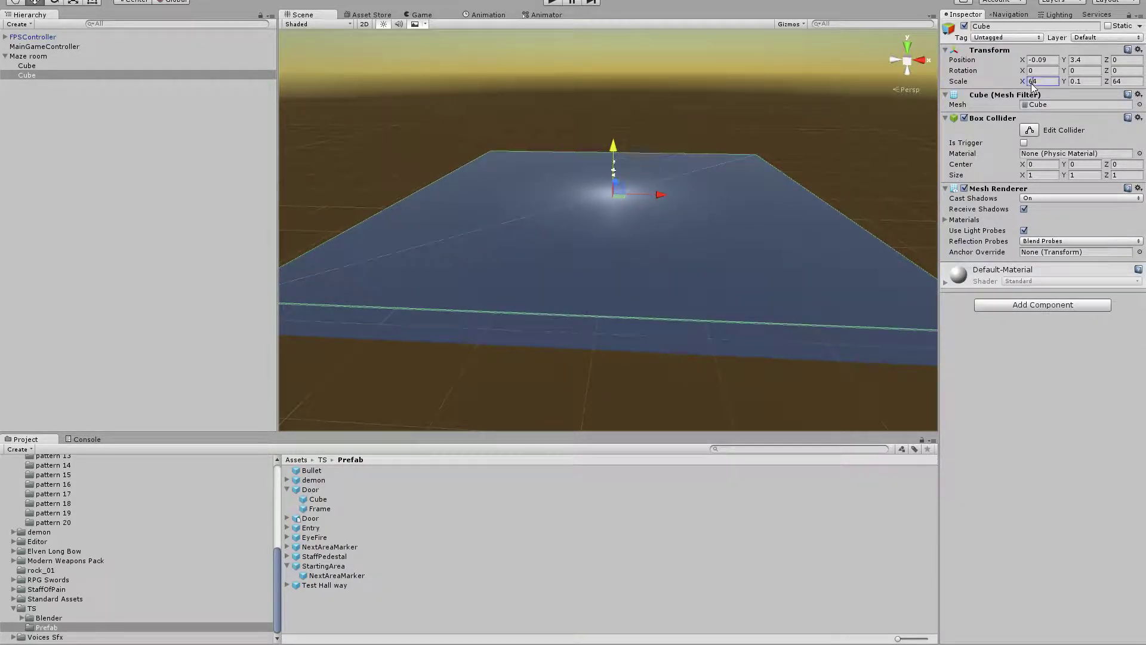
text(1)
key(Tab)
key(Tab)
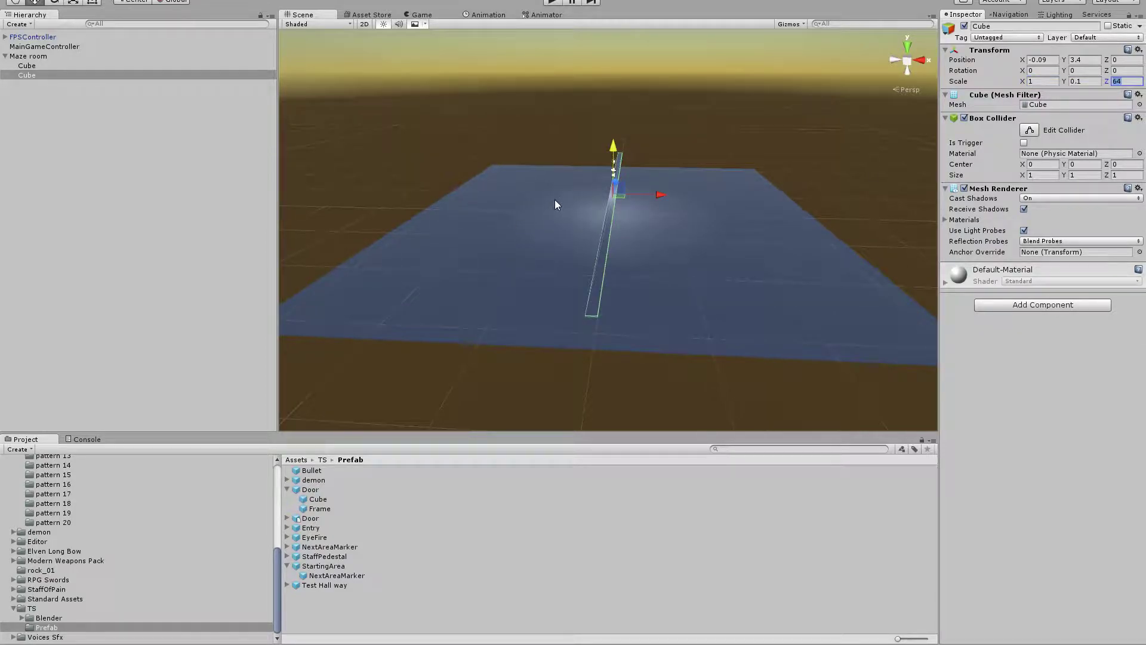
Move the narrow strip along X to about -9.31 and set its Y scale to 4 to form a wall.
drag(661, 195, 603, 242)
click(1088, 79)
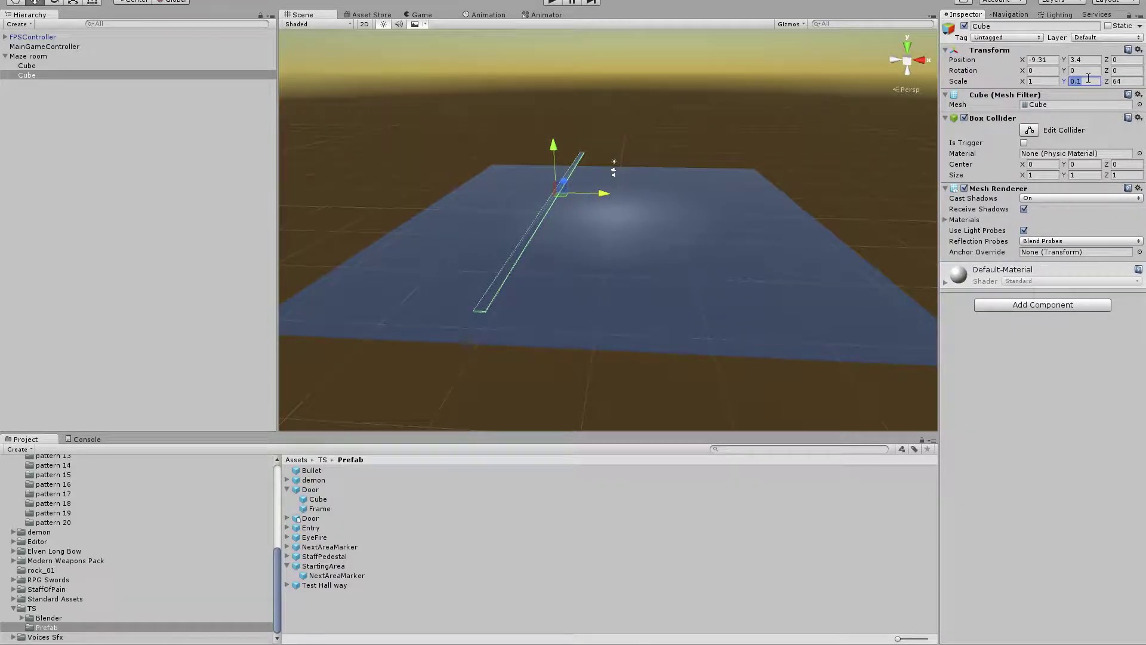
text(3)
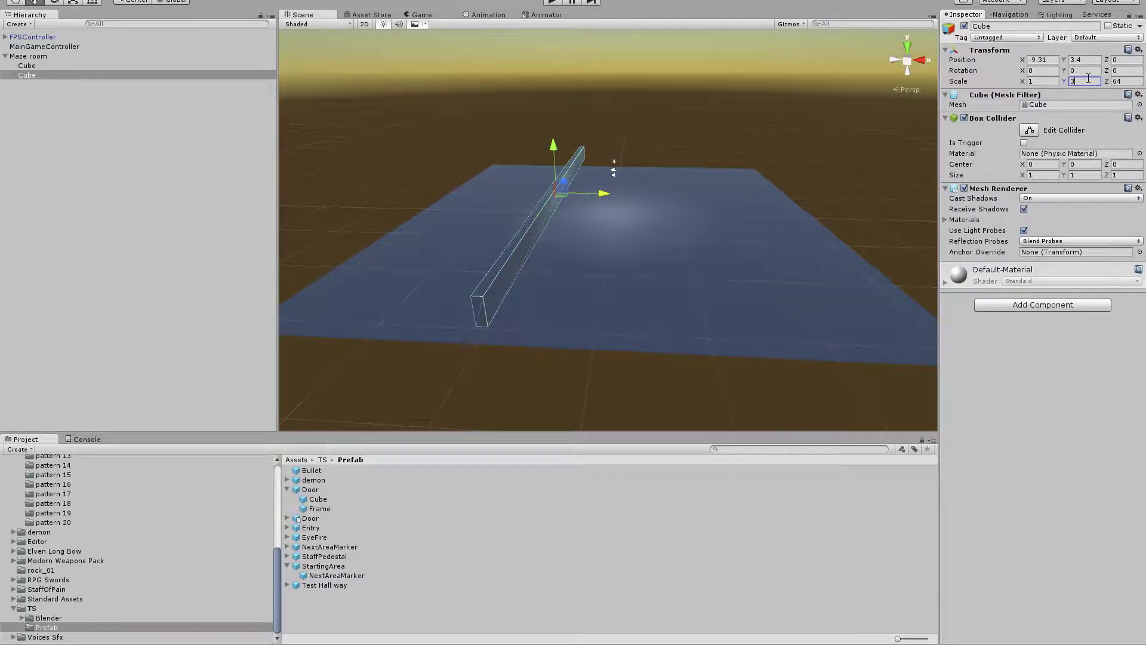
key(BackSpace)
text(4)
key(Tab)
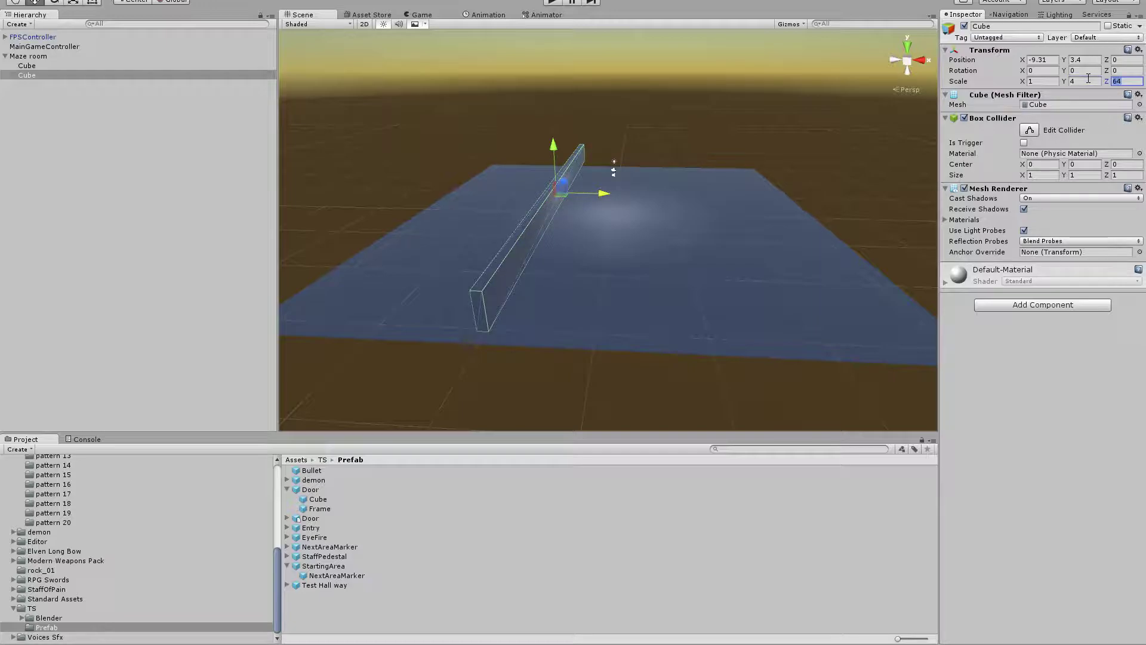
right_click(55, 77)
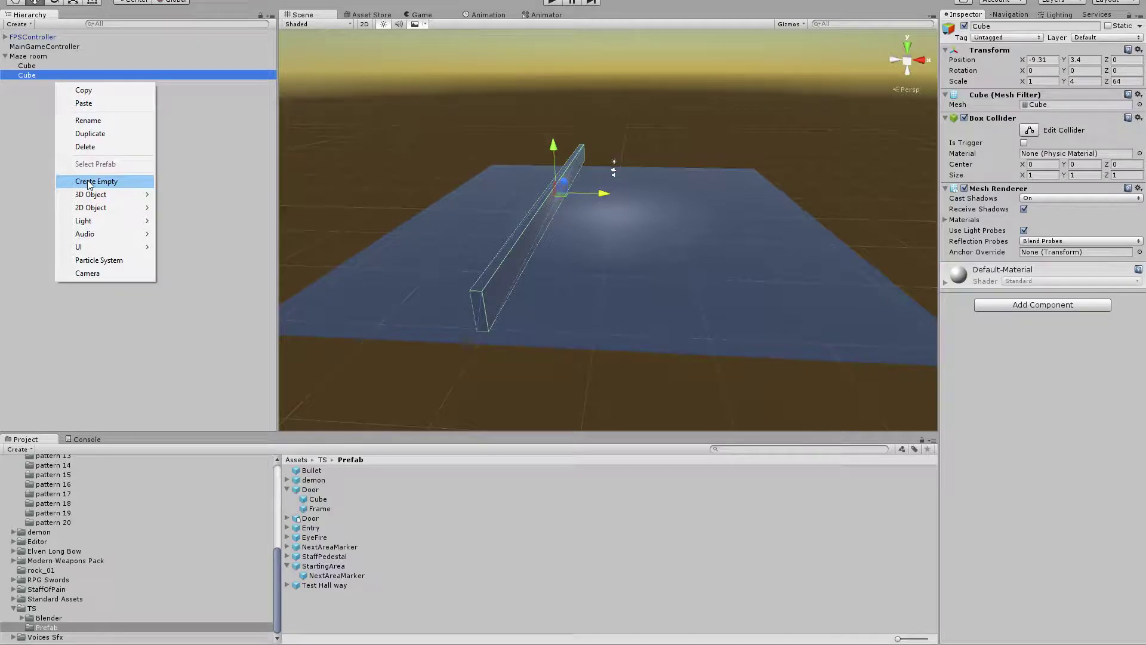
mouse_move(96, 194)
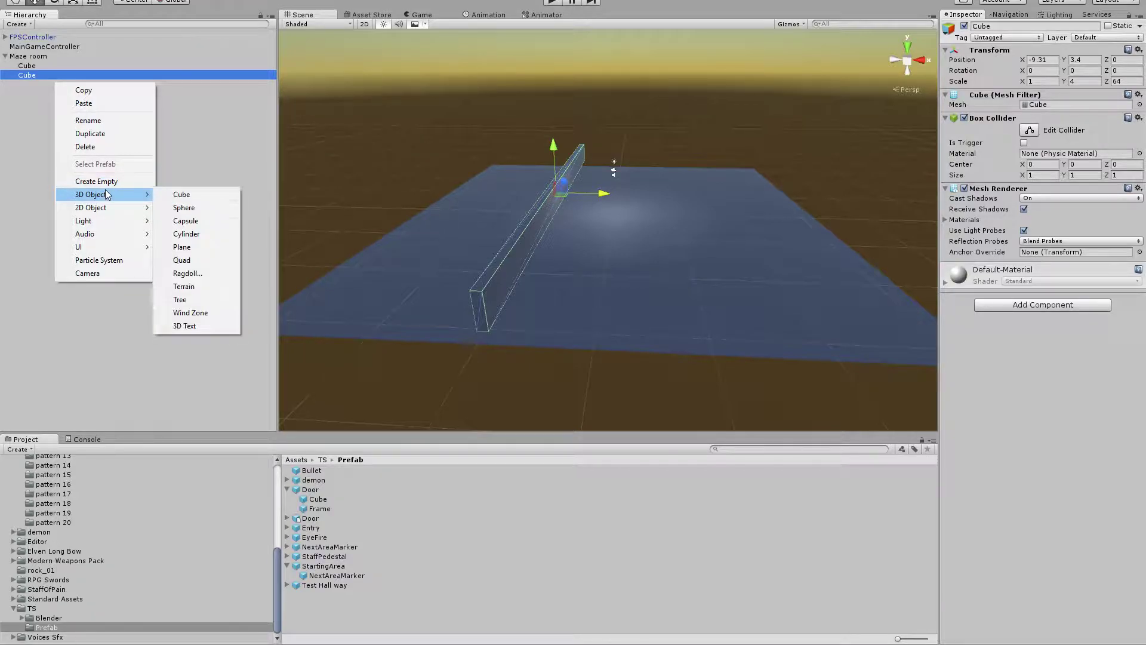
click(185, 195)
drag(51, 84, 35, 62)
click(44, 66)
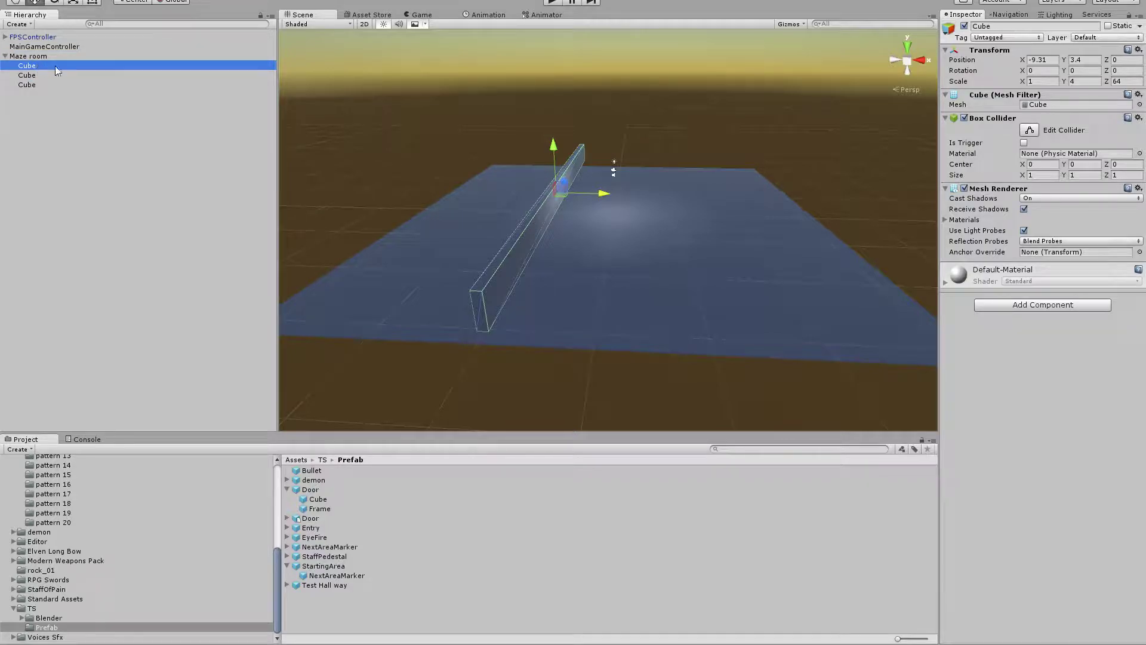
click(87, 118)
click(41, 64)
right_click(52, 142)
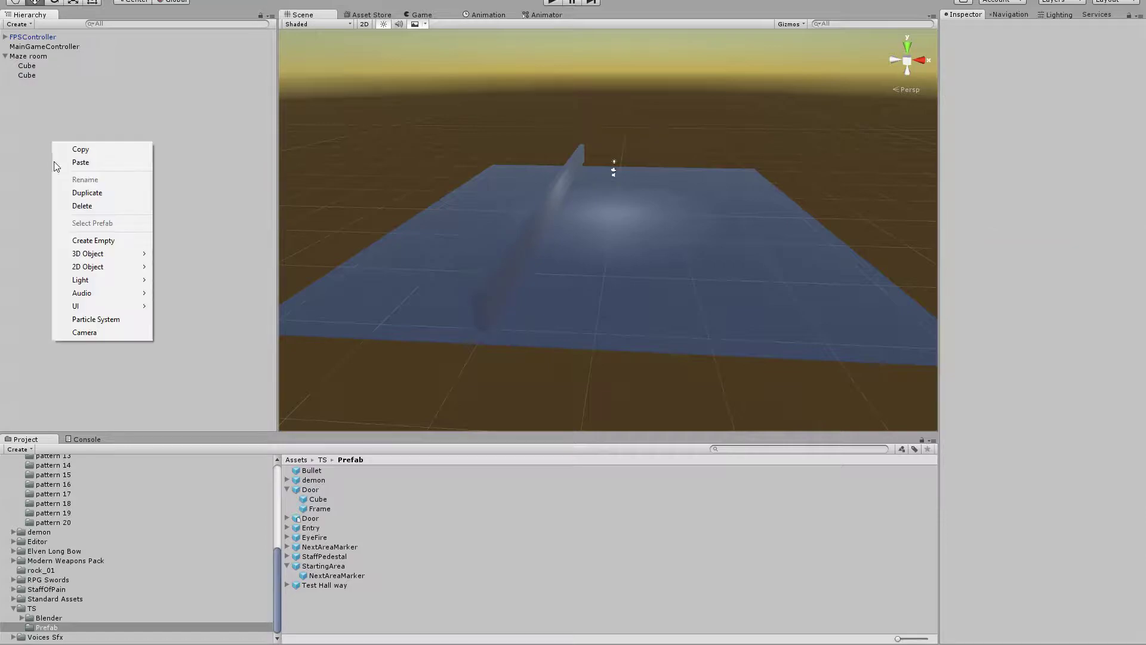
click(89, 240)
key(Delete)
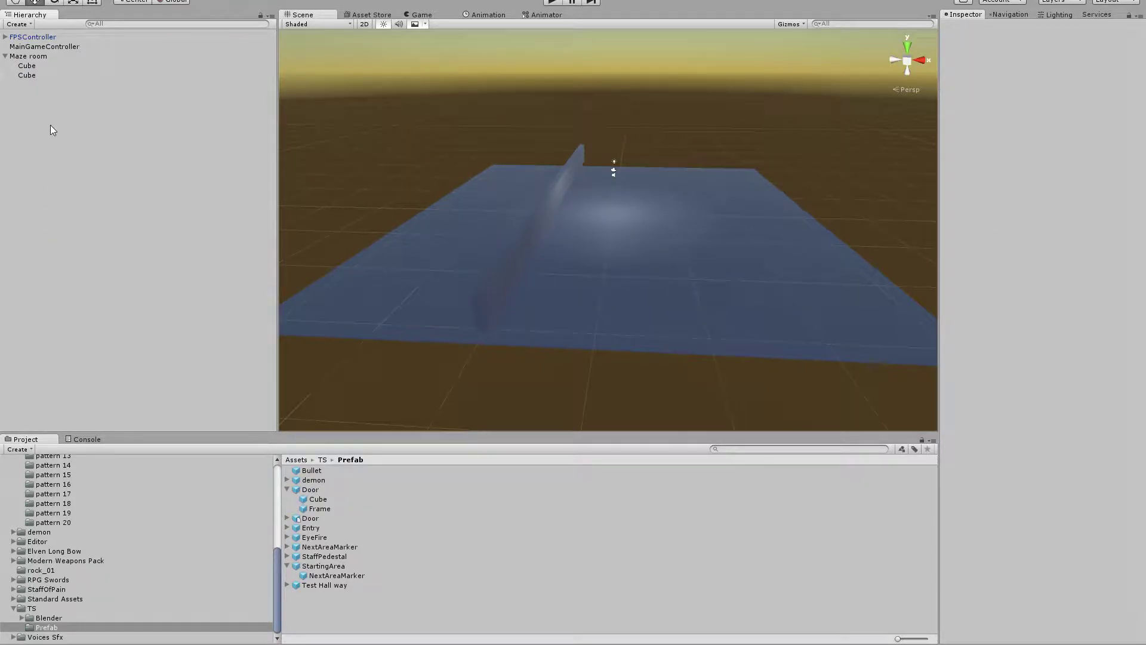
Add a new cube at the top level of the hierarchy, outside Maze room.
right_click(51, 124)
mouse_move(109, 241)
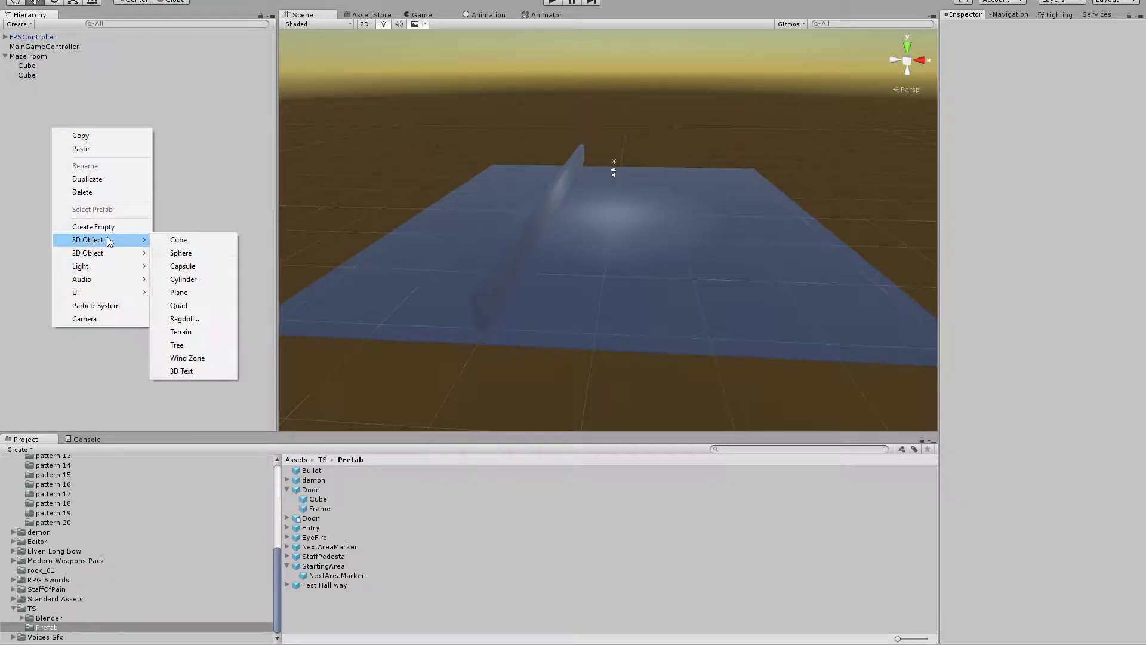
click(178, 240)
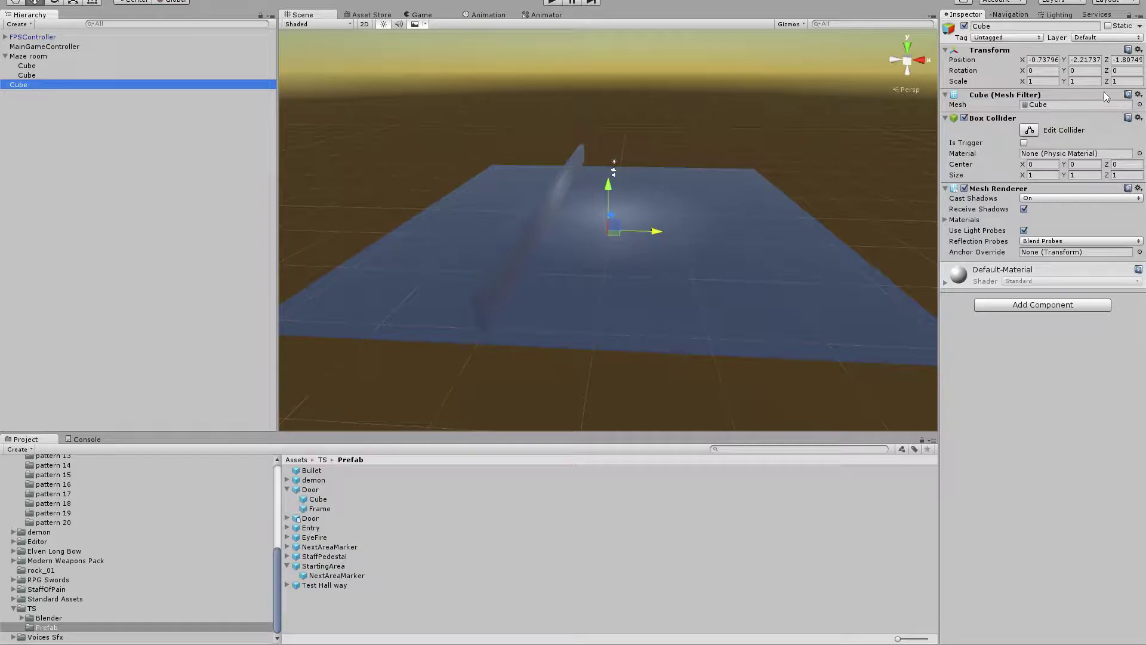
Scale the new cube to X 10, Y 4 and Z 1, and move it along X to about -6.56.
click(1138, 81)
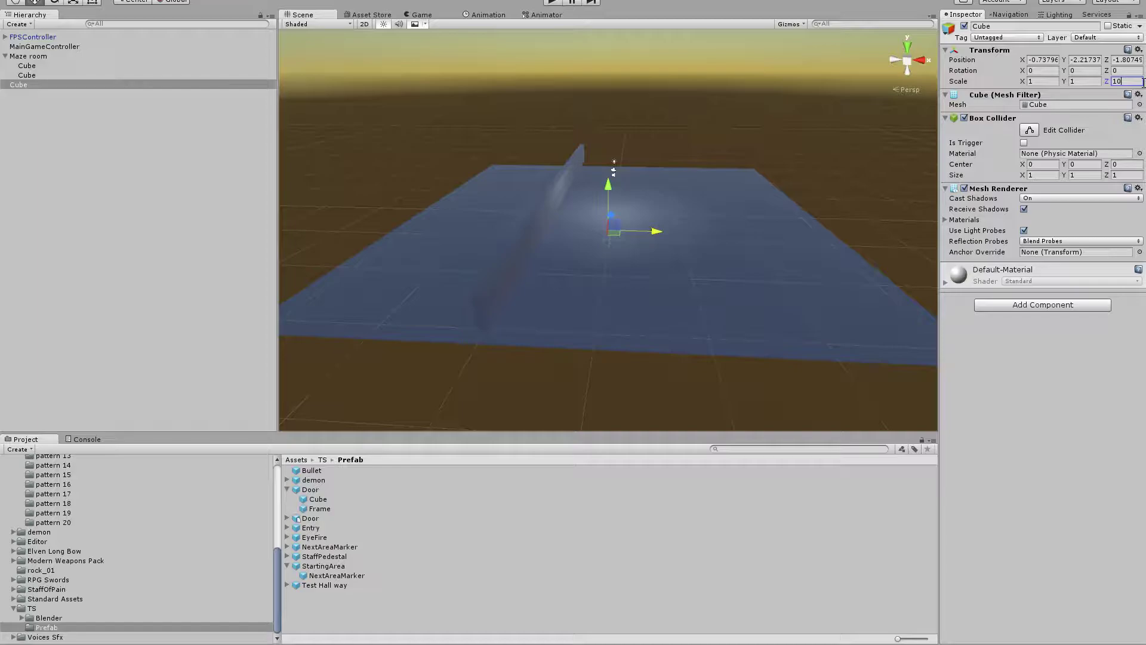
click(1050, 81)
key(Tab)
text(4)
key(Tab)
text(1)
key(Return)
drag(643, 232, 607, 196)
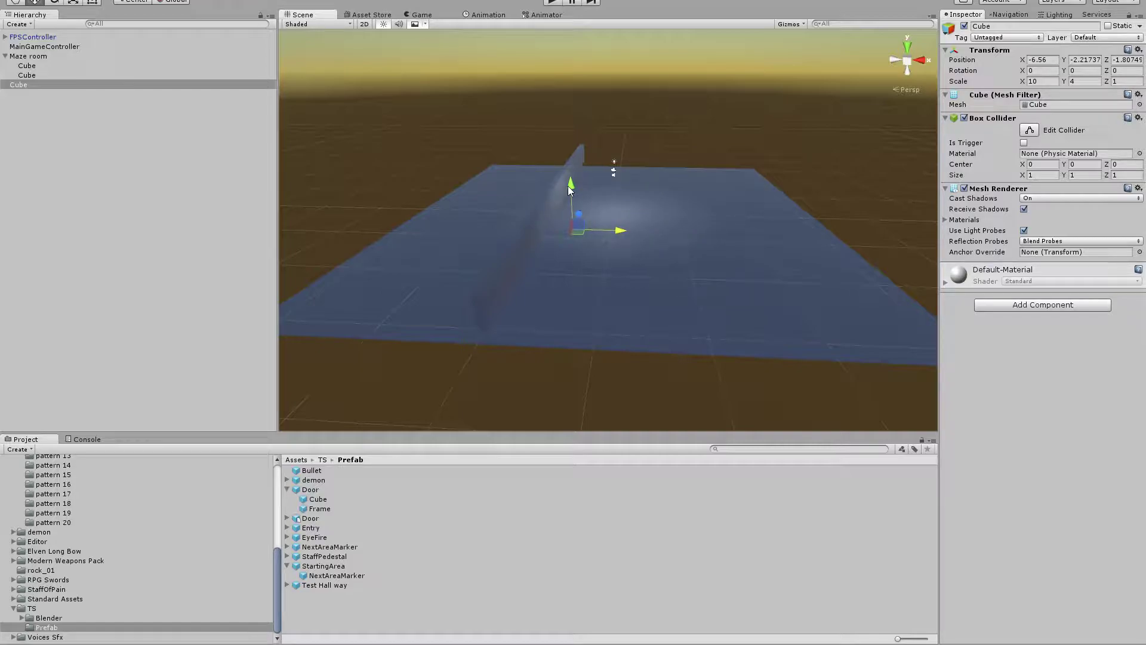
Move the new cube to about X -4.27, Y 3.14 and Z -0.58 so it juts out from the long wall.
click(1080, 60)
text(1)
key(shift+Tab)
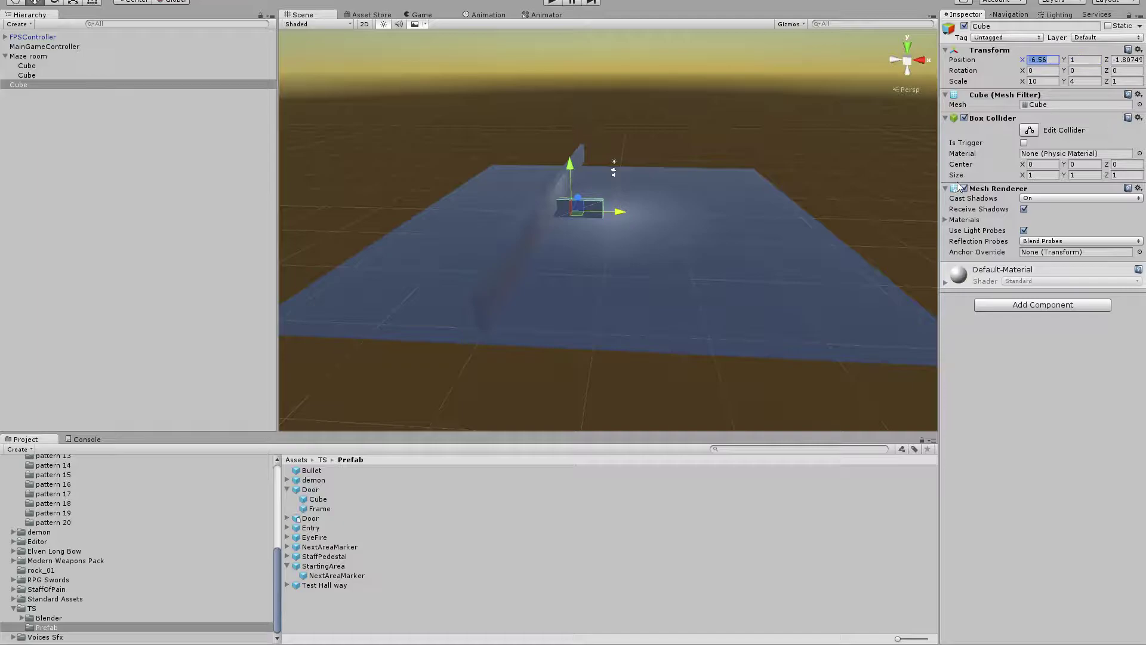
drag(570, 169, 569, 157)
drag(618, 202, 632, 200)
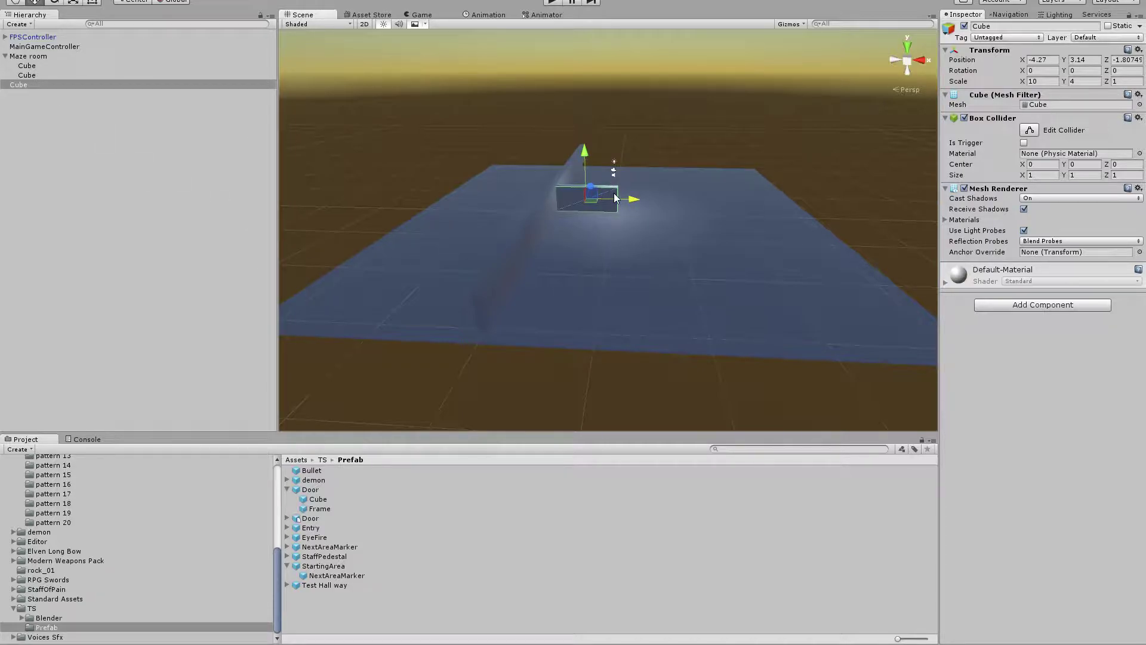
mouse_move(593, 182)
mouse_down()
mouse_move(594, 199)
mouse_move(599, 185)
mouse_up()
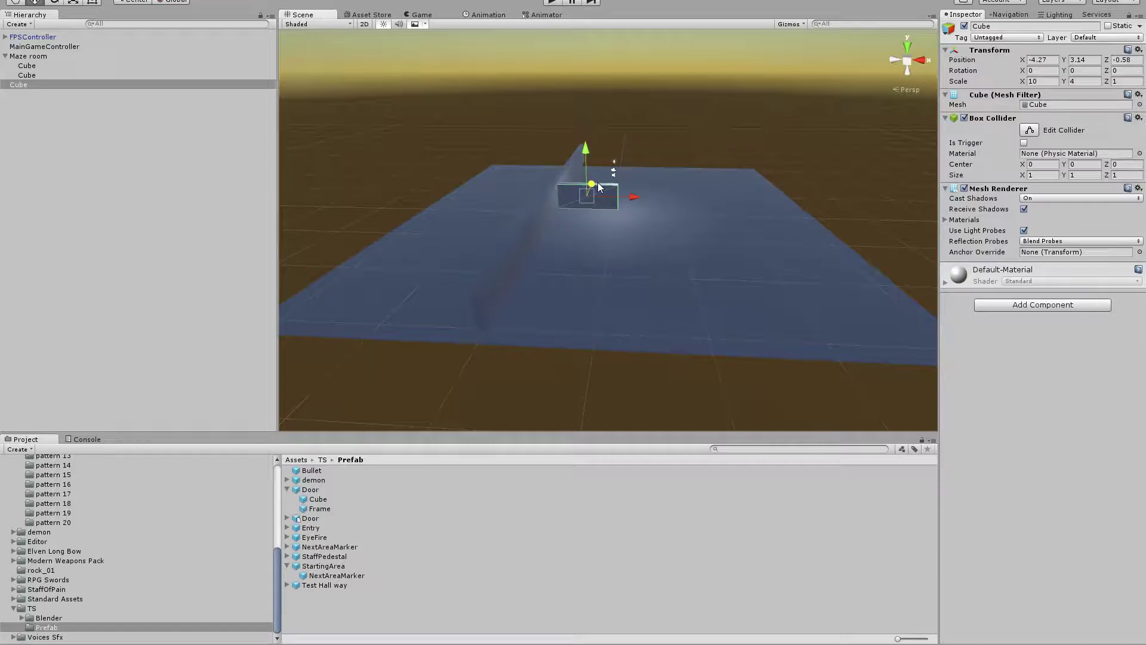
Duplicate the short wall cube and move the copy to about X 1.55 and Z -12.6.
key(ctrl+d)
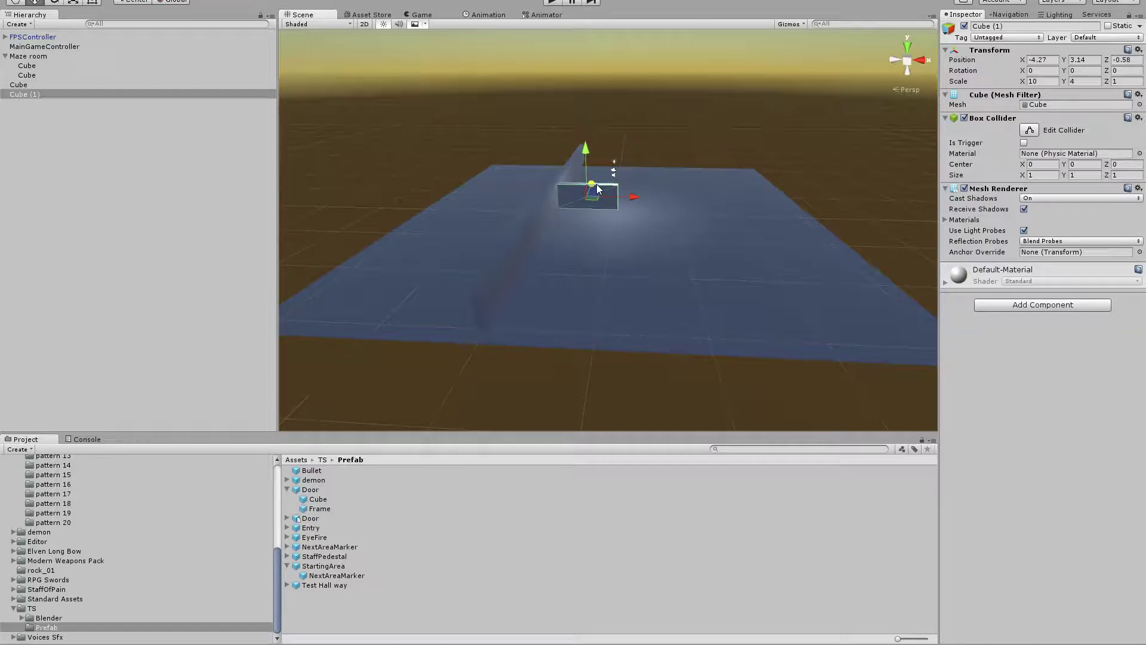
drag(593, 187, 662, 228)
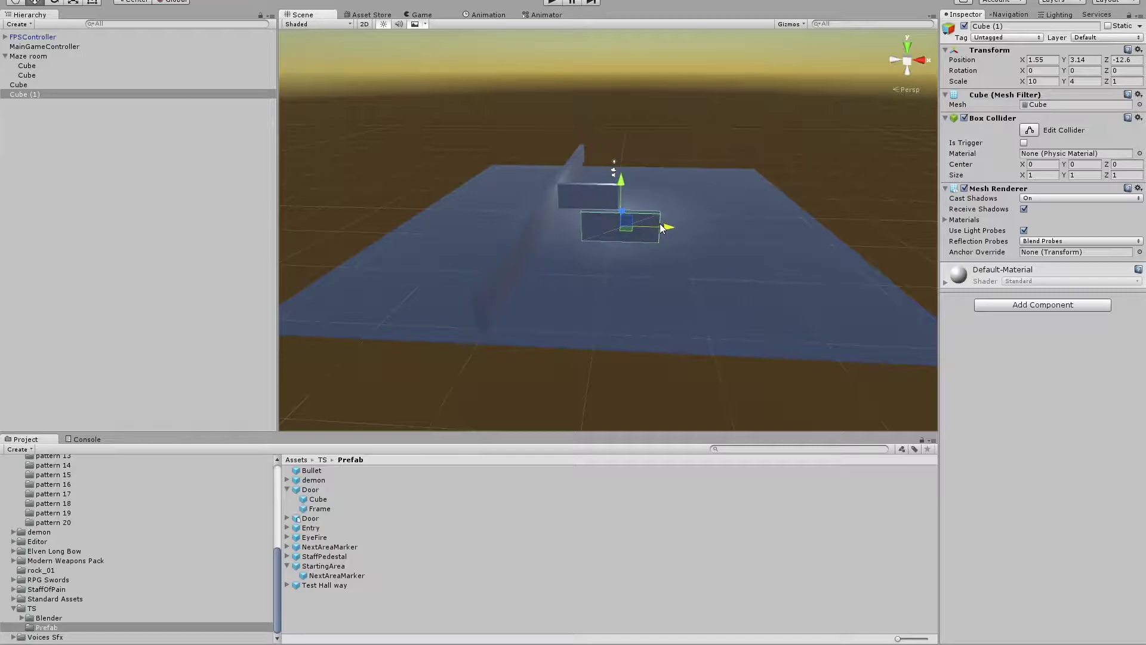
Duplicate the long wall and move the copy along X to about 6.72 to form the opposite side of the corridor.
click(532, 240)
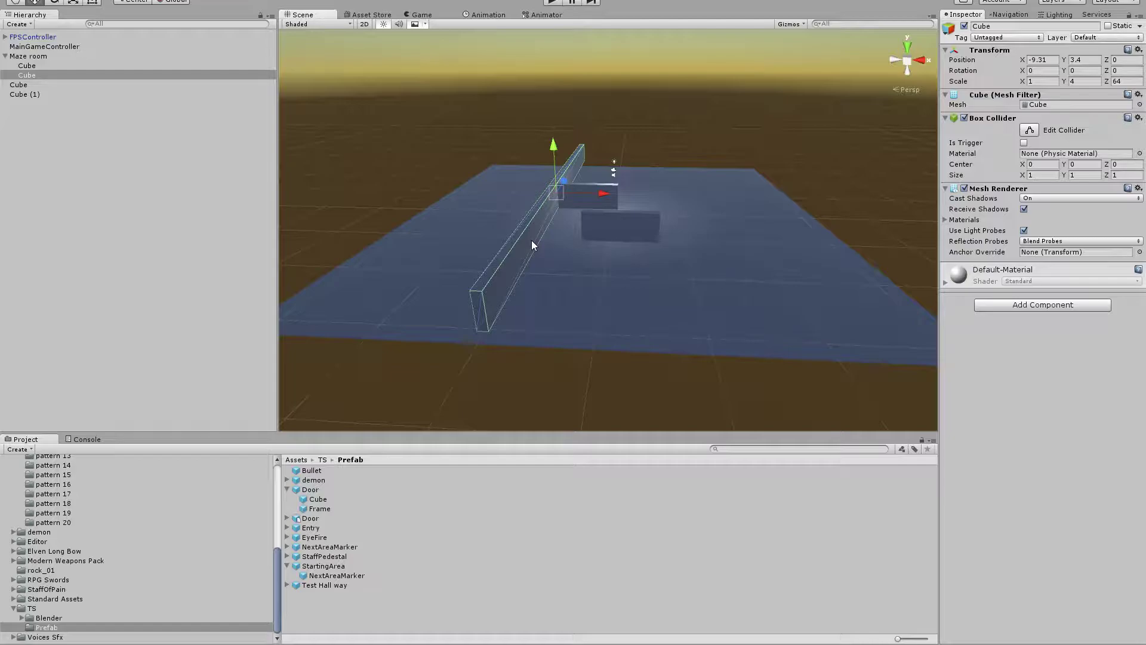
drag(582, 190, 647, 192)
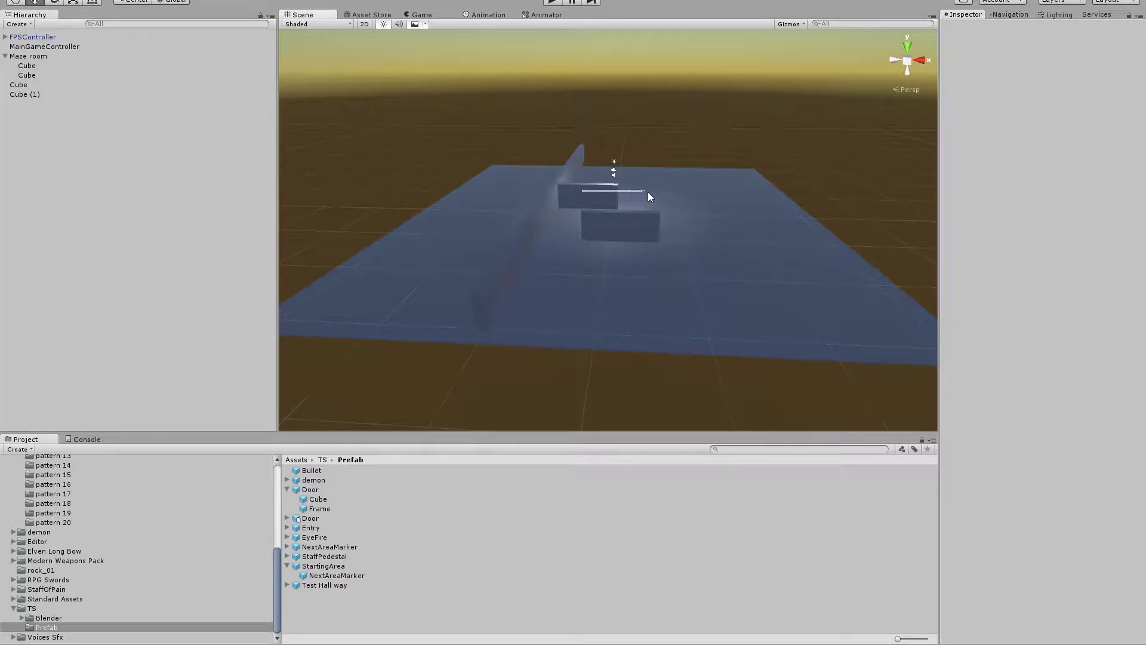
click(555, 202)
key(ctrl+d)
drag(596, 194, 695, 196)
middle_drag(616, 257, 621, 295)
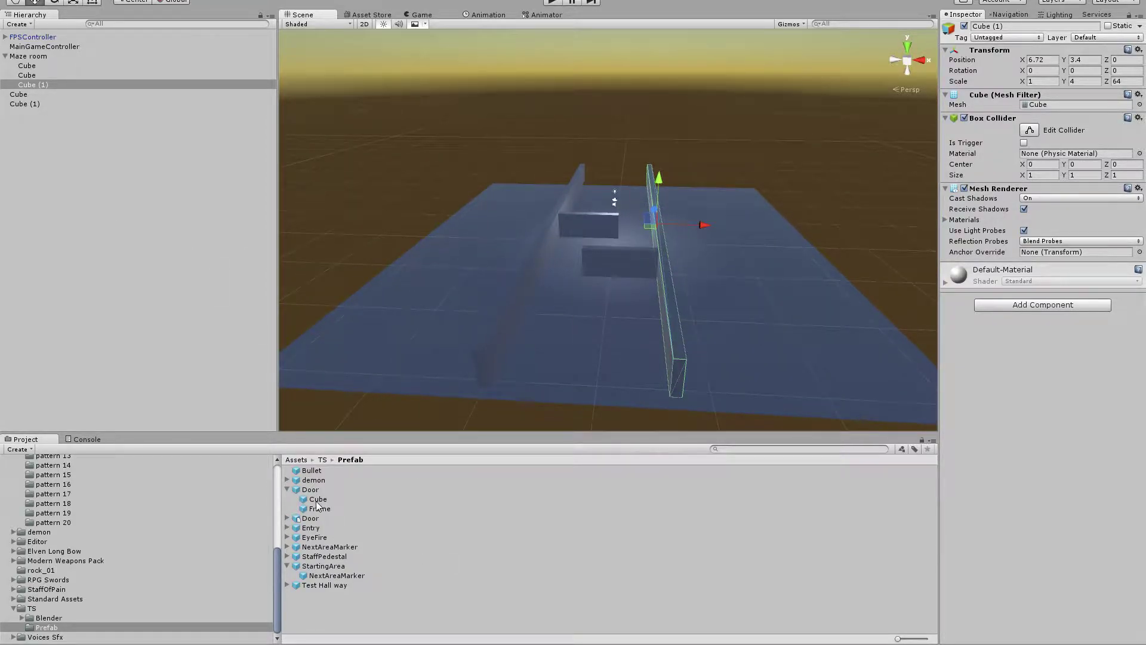
Add the NextAreaMarker prefab to the scene at the far end of the corridor.
click(331, 548)
drag(332, 547, 46, 62)
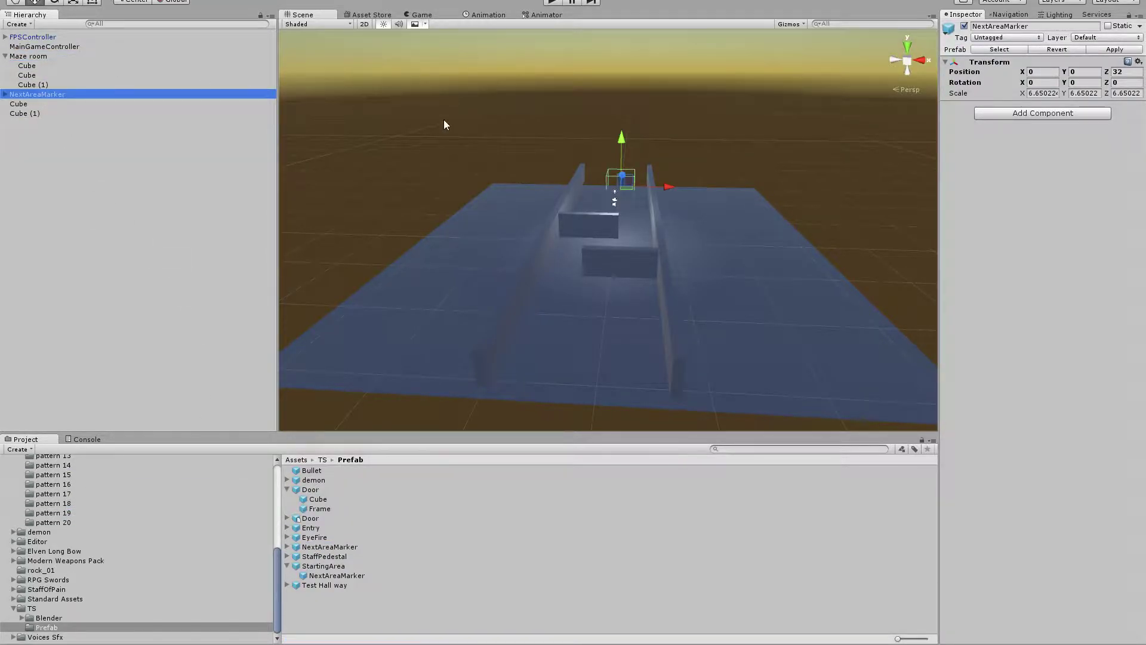
mouse_move(561, 173)
middle_down()
mouse_move(657, 281)
mouse_move(633, 386)
mouse_move(612, 278)
mouse_move(604, 363)
middle_up()
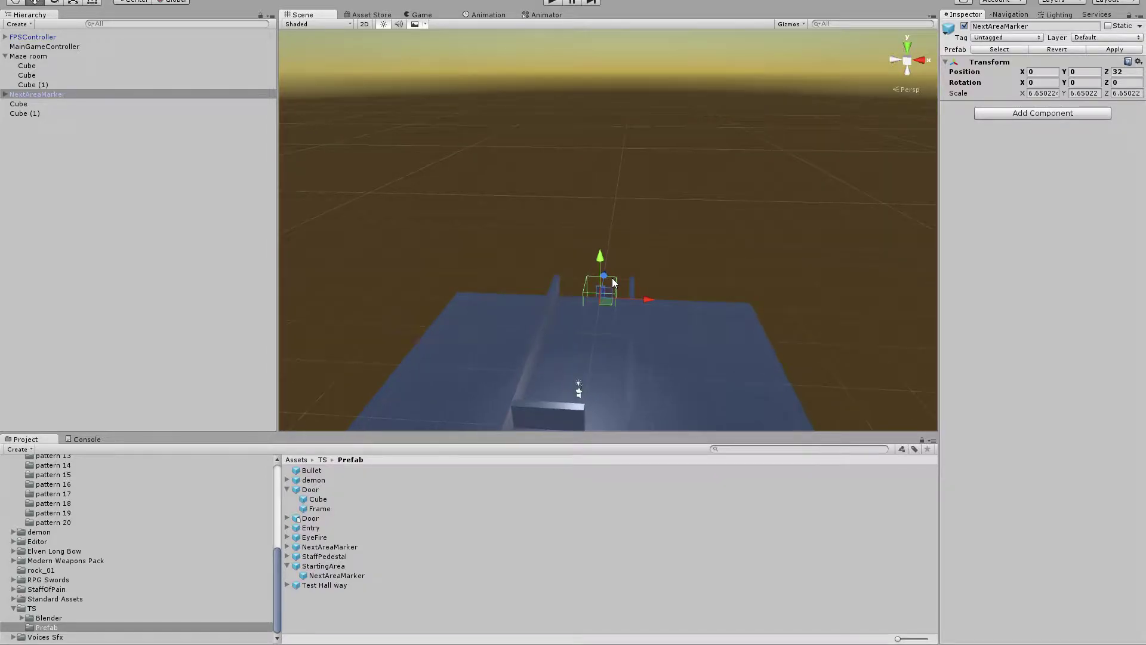
scroll(604, 362, up, 1)
scroll(467, 194, down, 5)
middle_drag(511, 289, 557, 196)
Group the two short wall cubes and NextAreaMarker under Maze room.
click(21, 105)
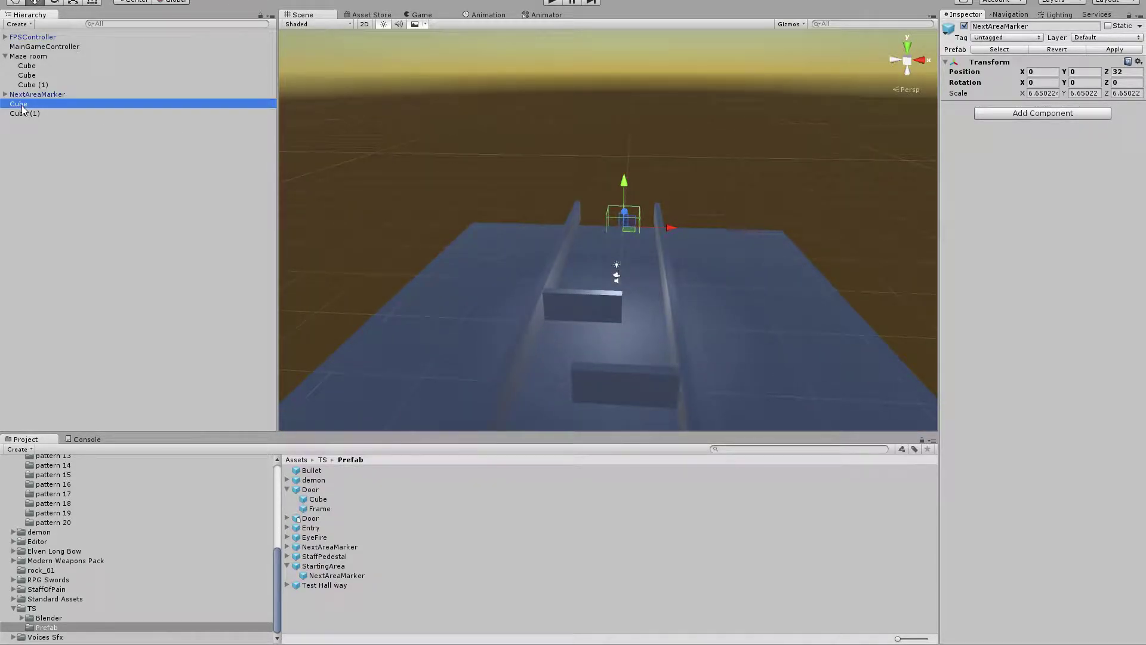
shift+click(24, 113)
drag(24, 105, 37, 60)
drag(27, 114, 39, 60)
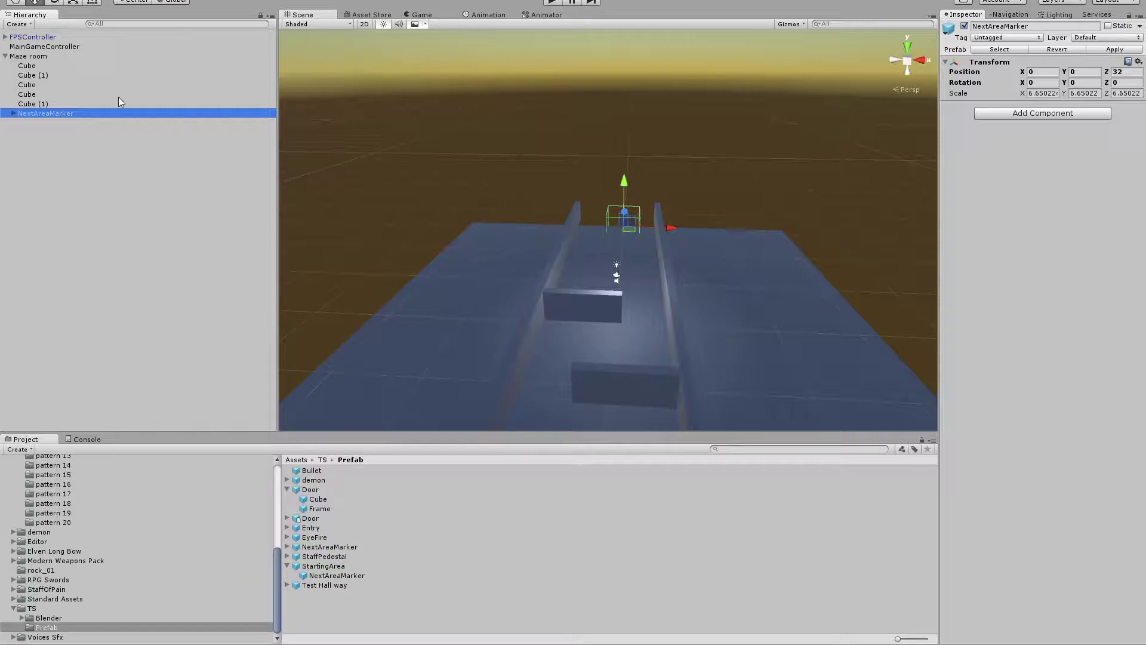
Save Maze room as a prefab in the Prefab folder and assign it to Map Sections Element 2 of MainGameController.
click(31, 56)
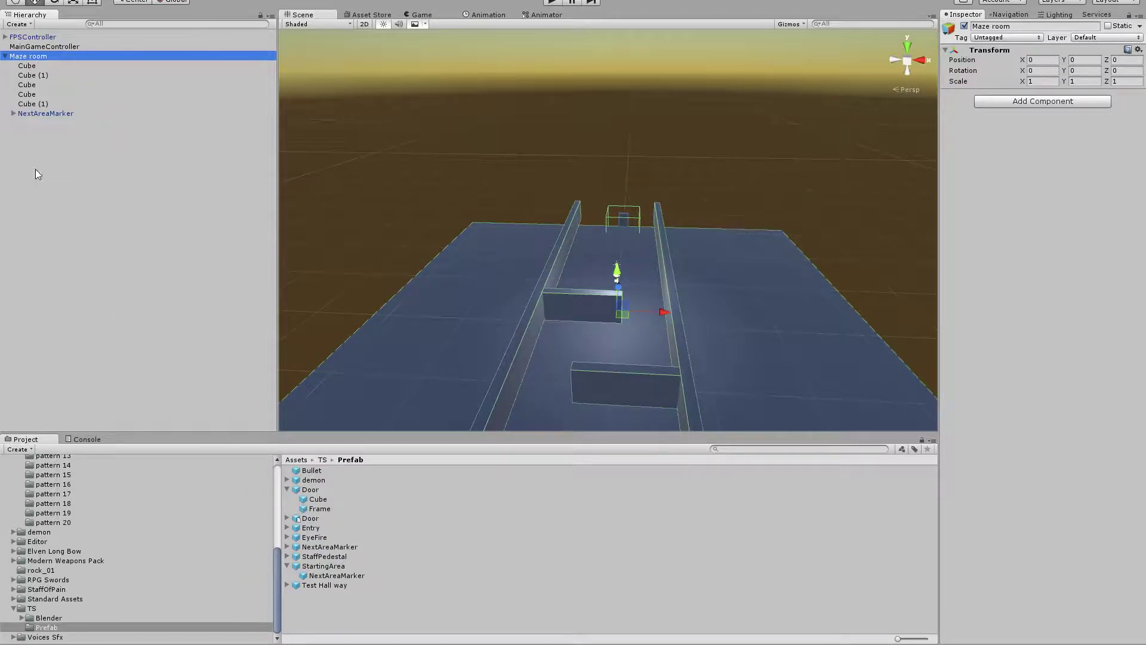
drag(40, 51, 309, 606)
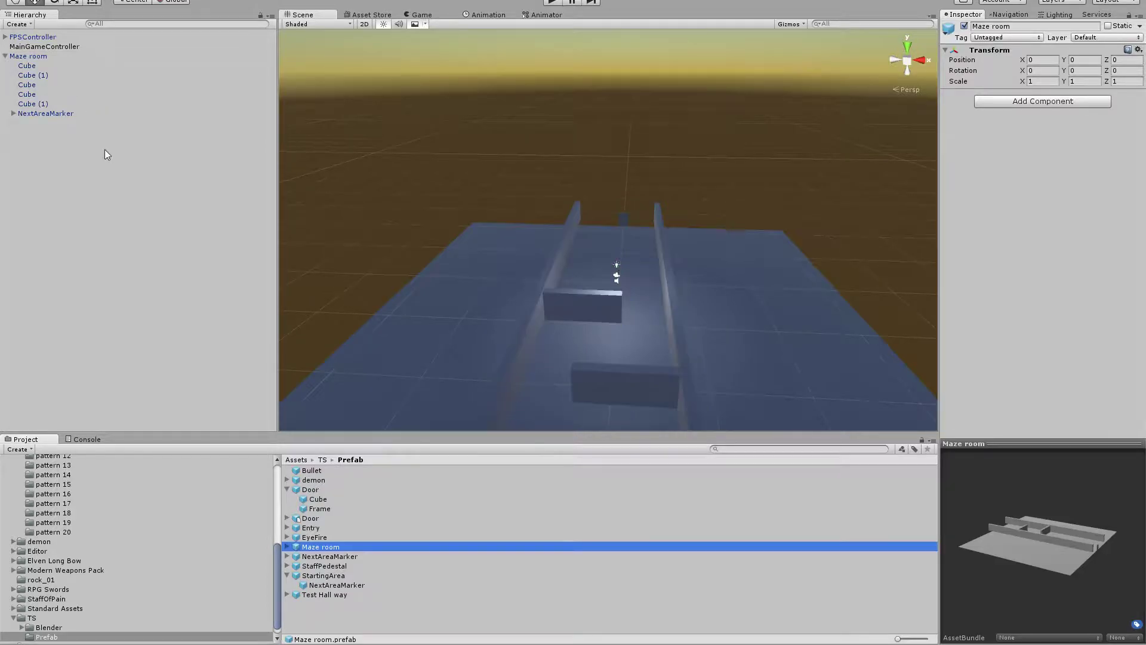
click(54, 47)
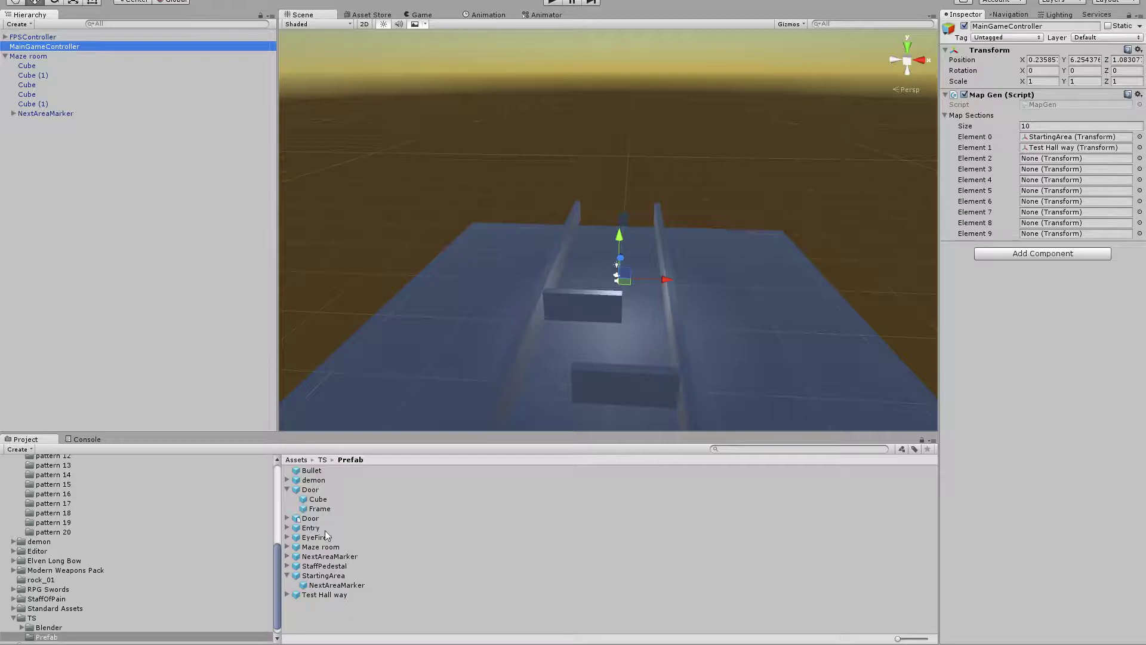
drag(322, 547, 1068, 158)
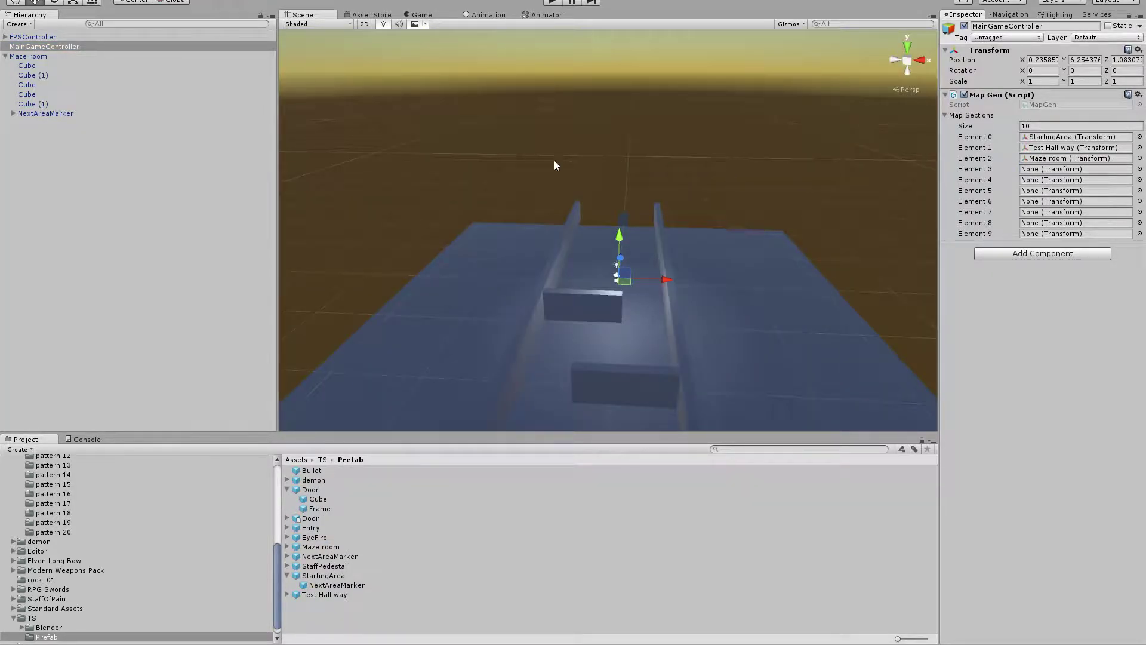
Delete the Maze room instance from the scene.
click(29, 56)
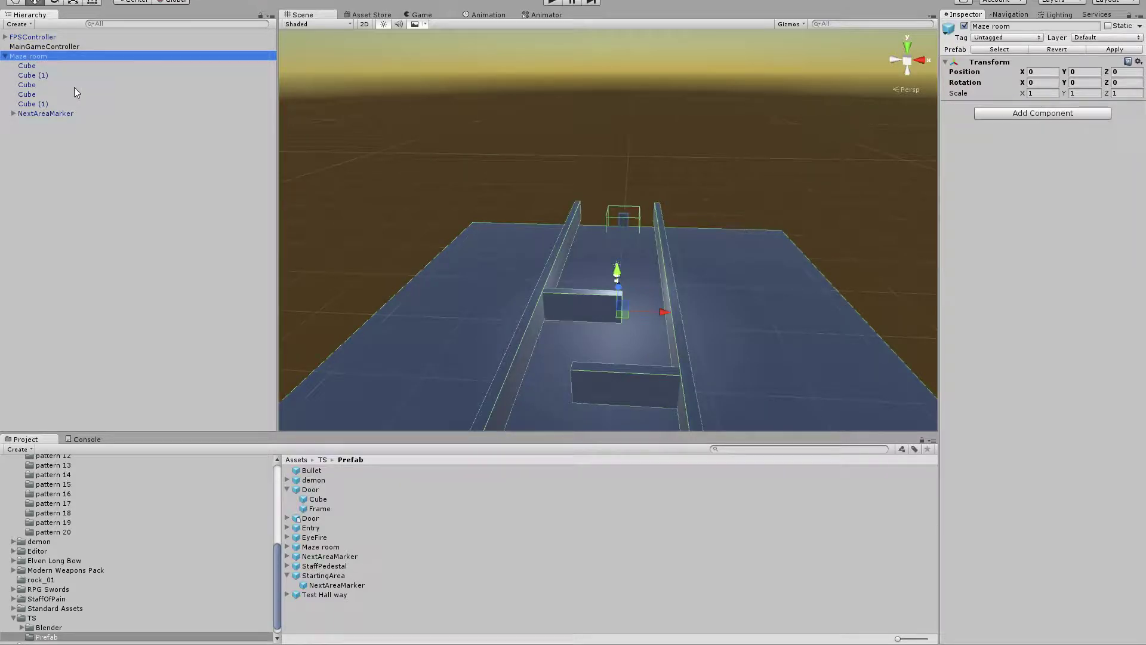
key(Delete)
Open MainGameController's MapGen script for editing in Visual Studio.
click(37, 50)
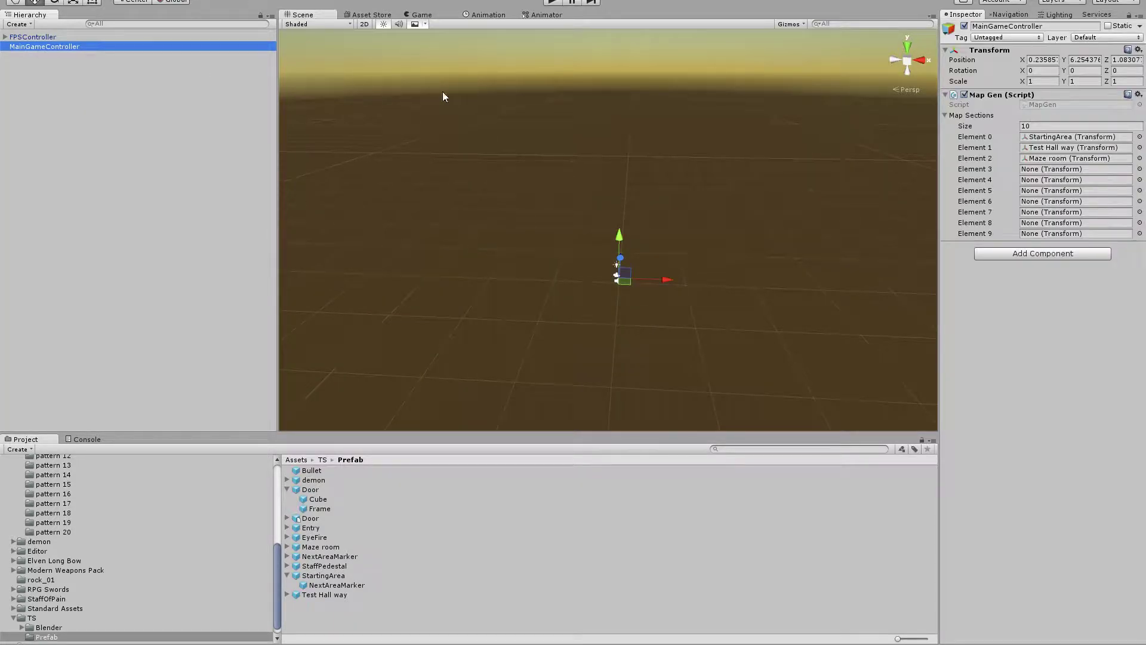
right_click(994, 93)
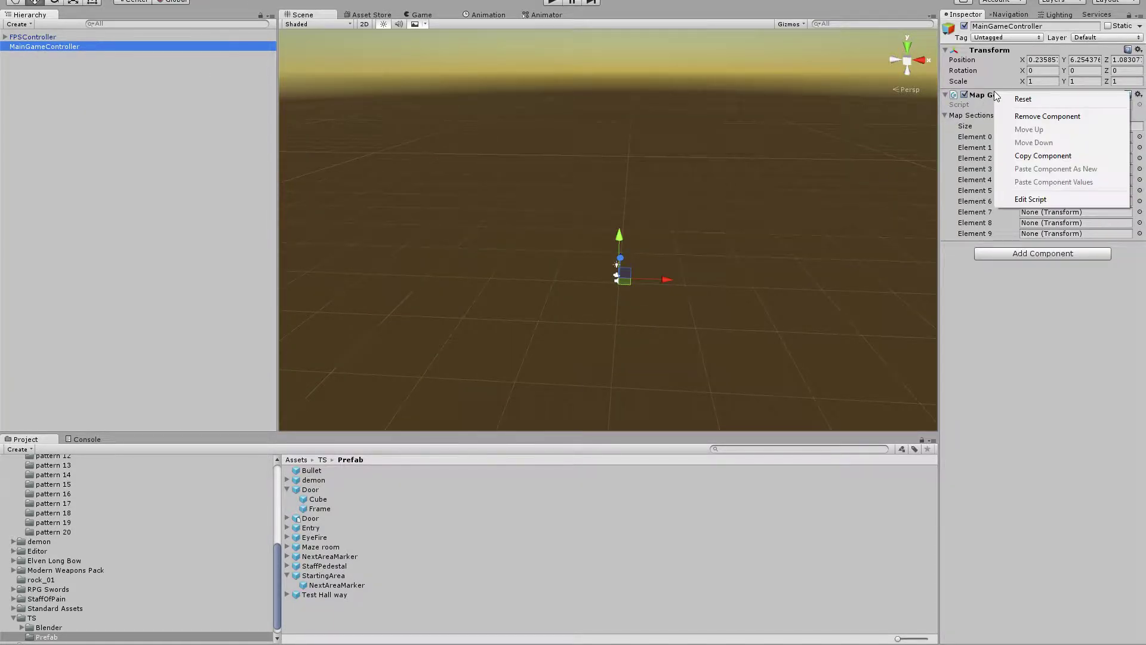
click(1031, 199)
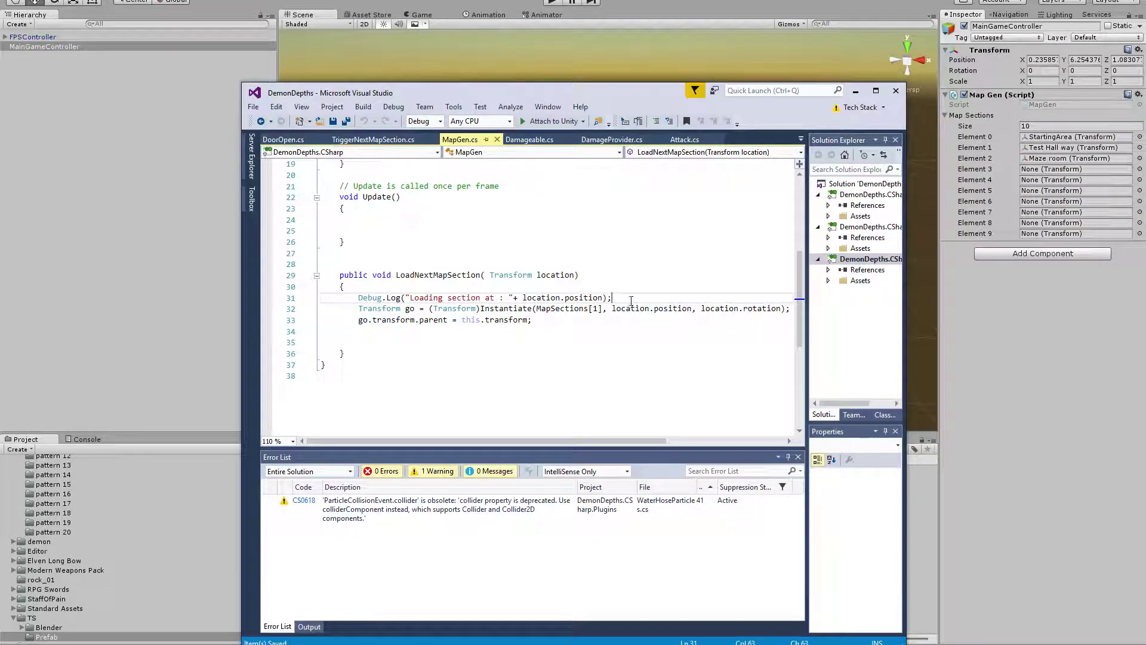
Insert blank lines below the Debug.Log call in LoadNextMapSection and begin an int declaration there.
click(593, 309)
click(622, 297)
key(Return)
key(Return)
key(Up)
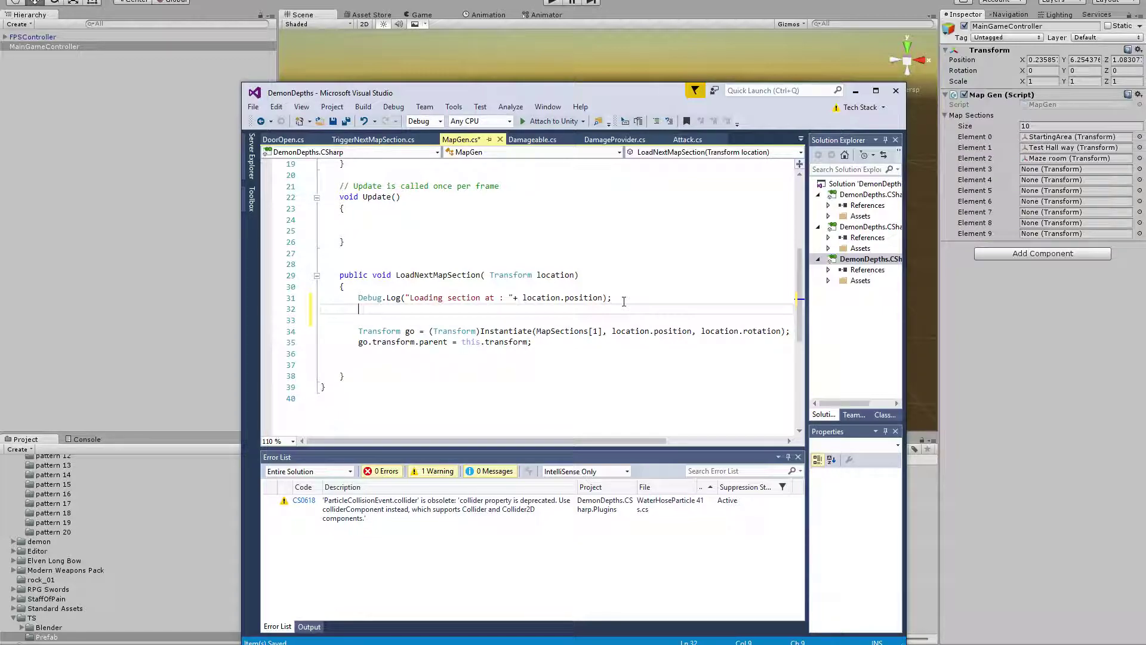
text(De)
key(BackSpace)
key(BackSpace)
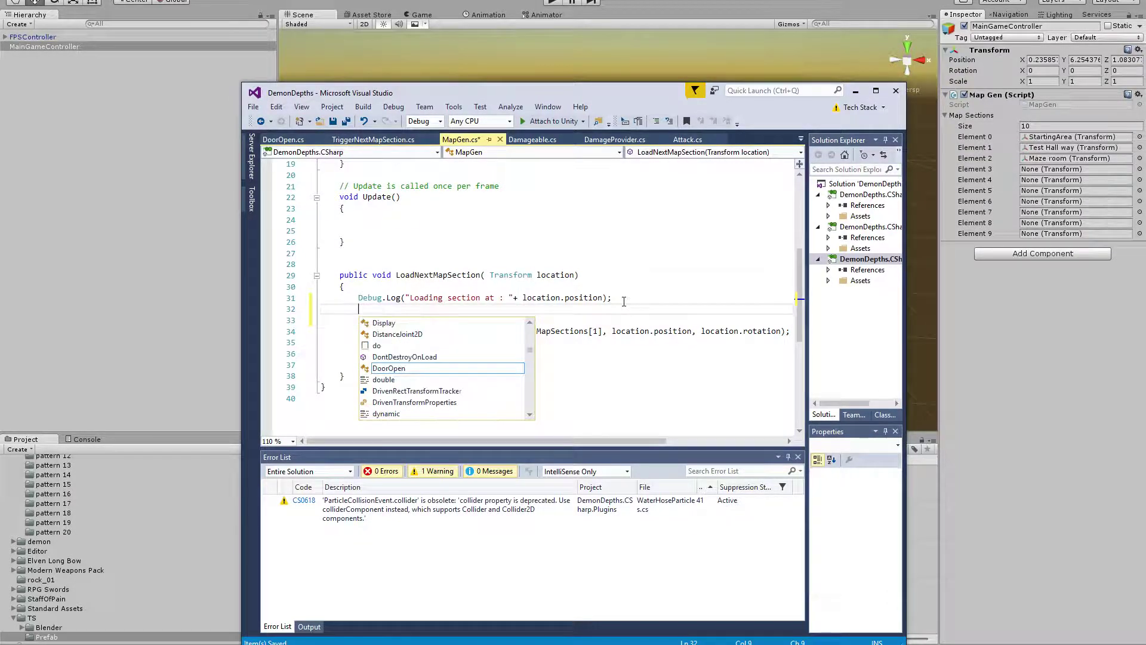
text(int )
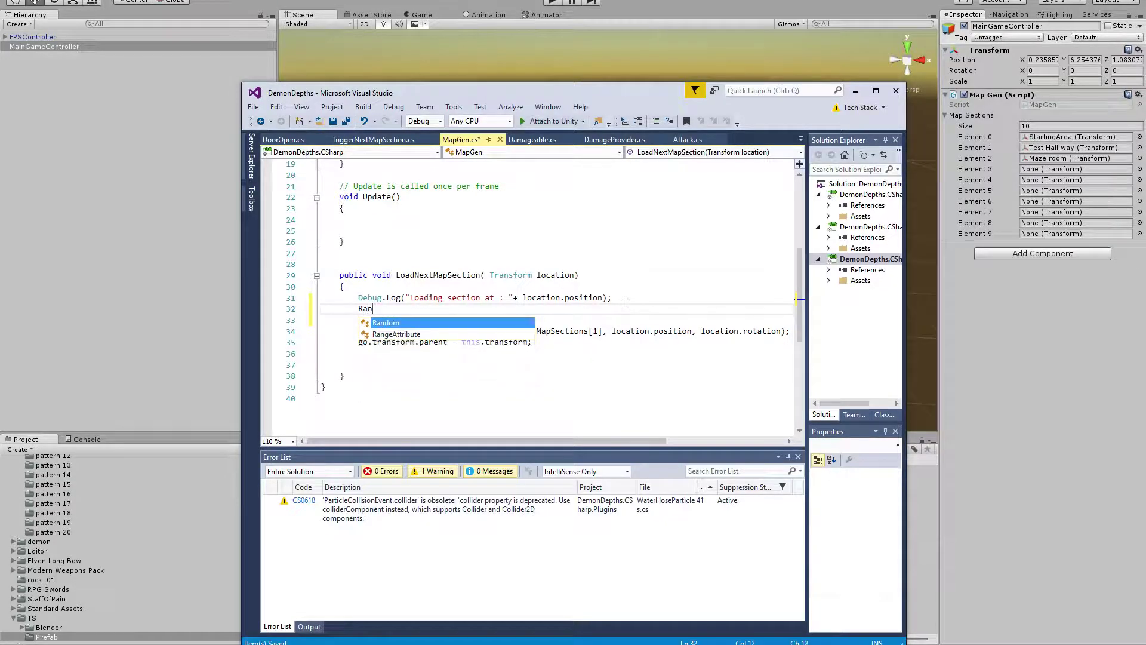
text(ram)
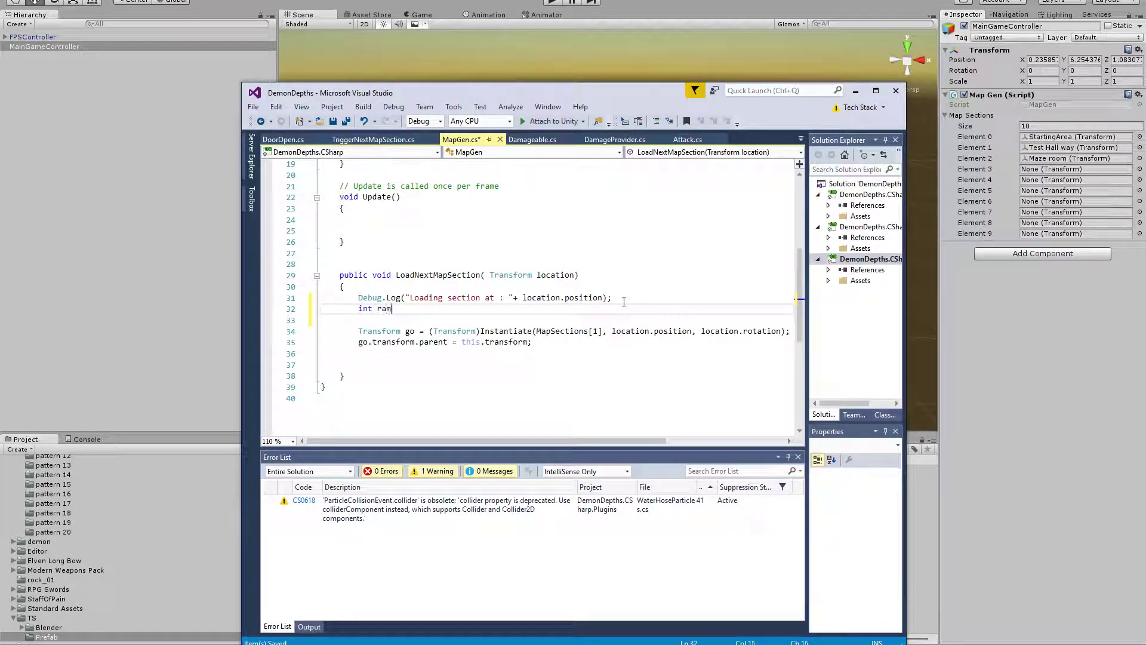
text(ondmapsection)
key(BackSpace)
key(BackSpace)
key(BackSpace)
key(BackSpace)
key(BackSpace)
key(BackSpace)
key(BackSpace)
key(BackSpace)
key(BackSpace)
key(BackSpace)
key(BackSpace)
key(BackSpace)
key(BackSpace)
key(BackSpace)
text(a)
key(BackSpace)
Name the integer variable randomMapSection and start assigning it a member of Random.
text(n)
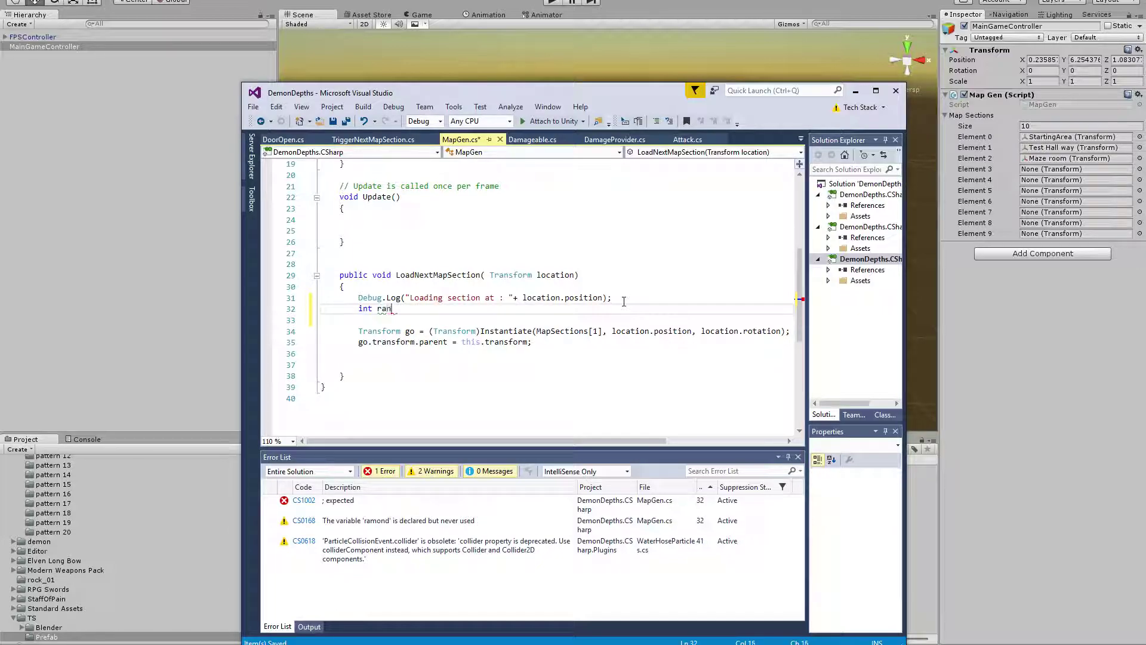
text(domMapSection = )
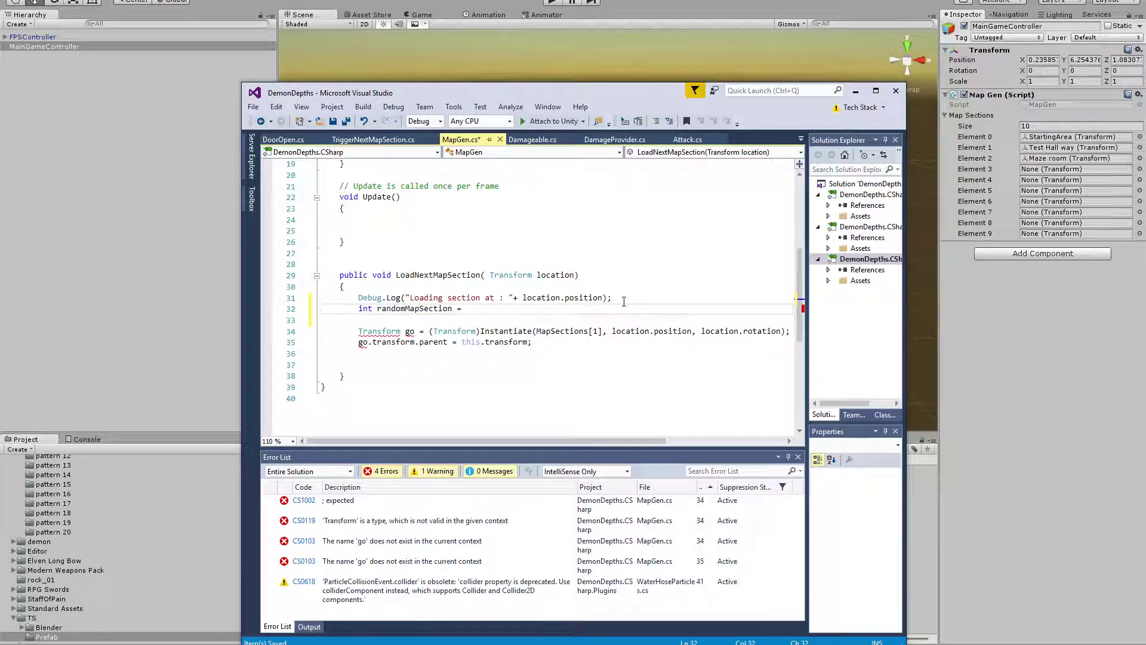
text(random.)
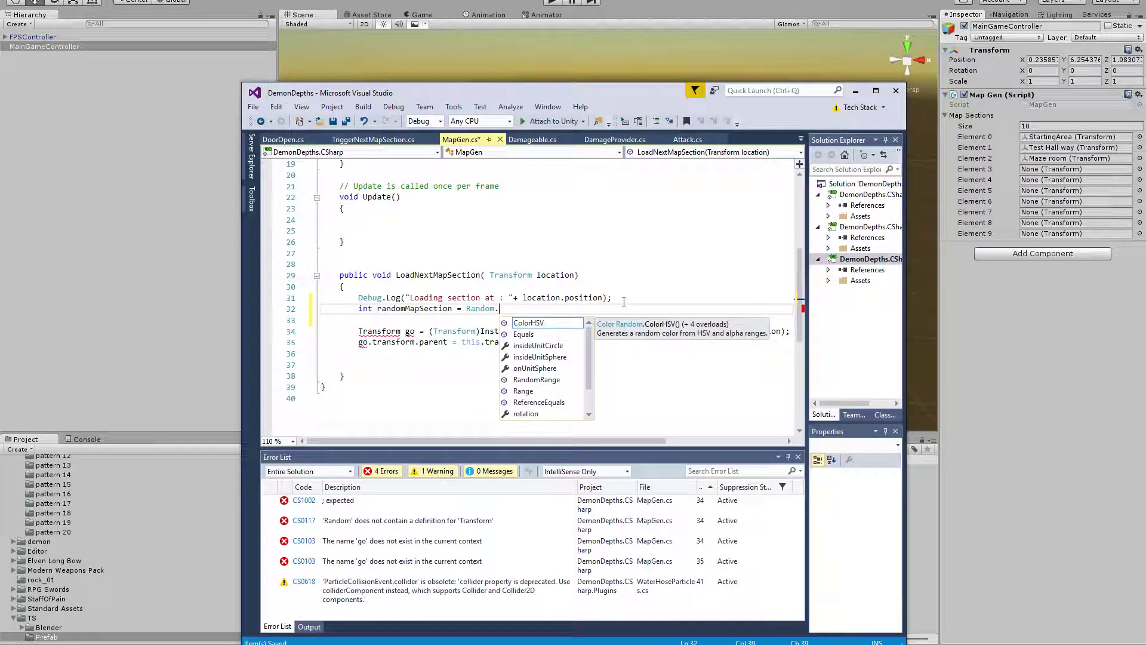
Look through the members of Random and their descriptions for one that generates a number within a range.
key(Down)
key(Down)
key(Down)
key(Down)
key(Down)
key(Down)
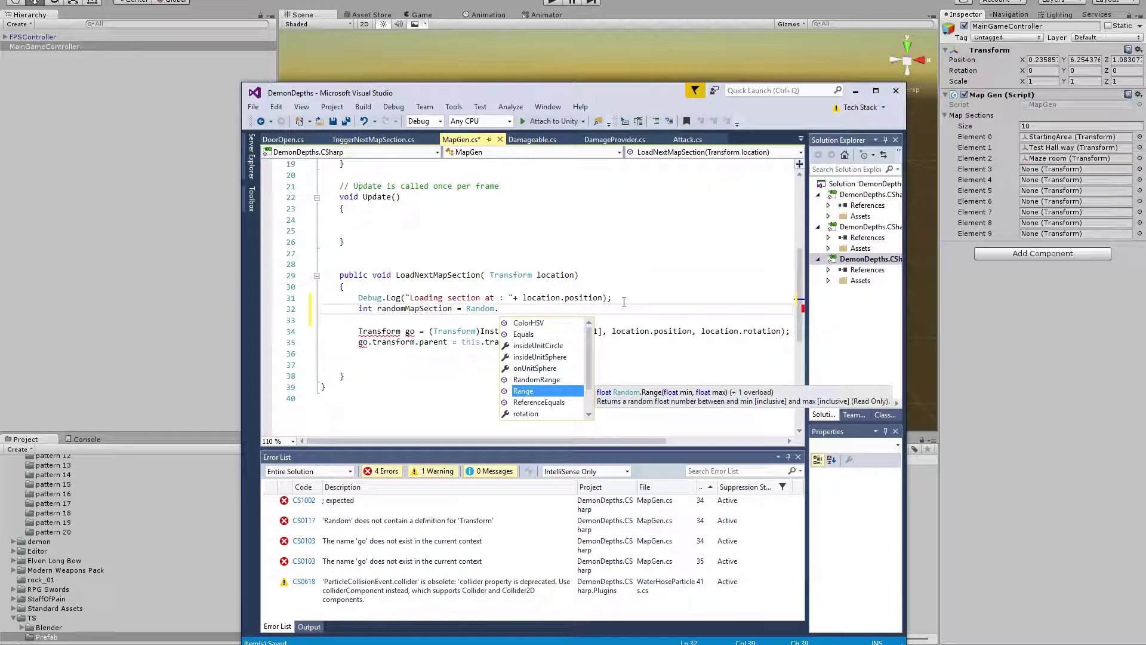
key(Up)
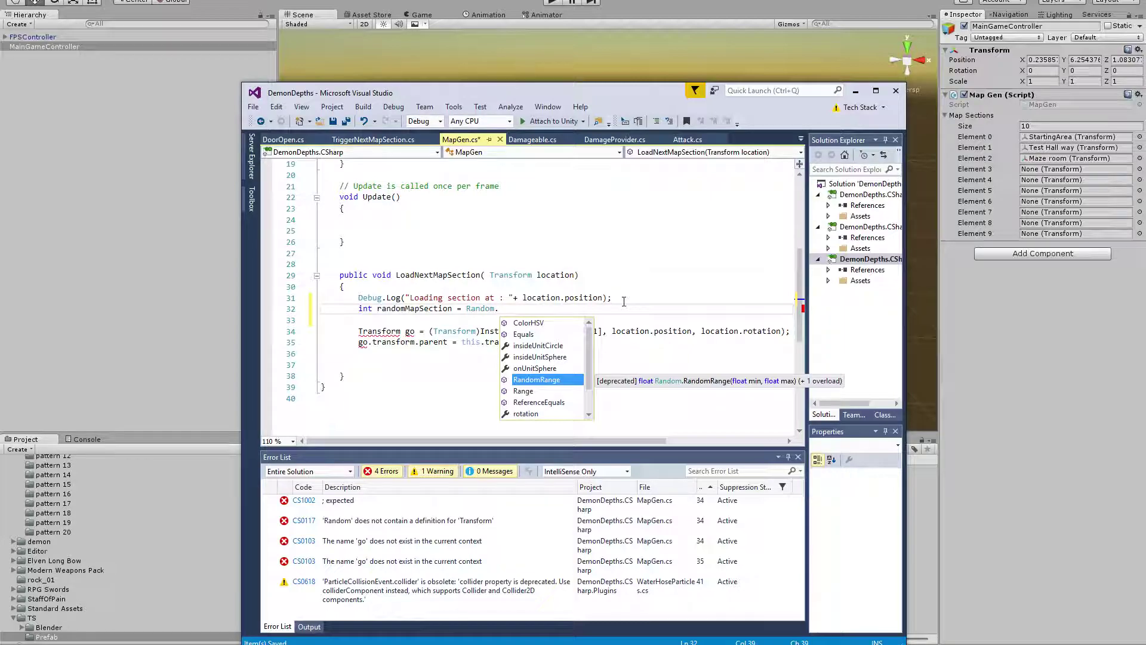
key(Down)
key(Down)
key(Down)
key(Down)
key(Down)
key(Down)
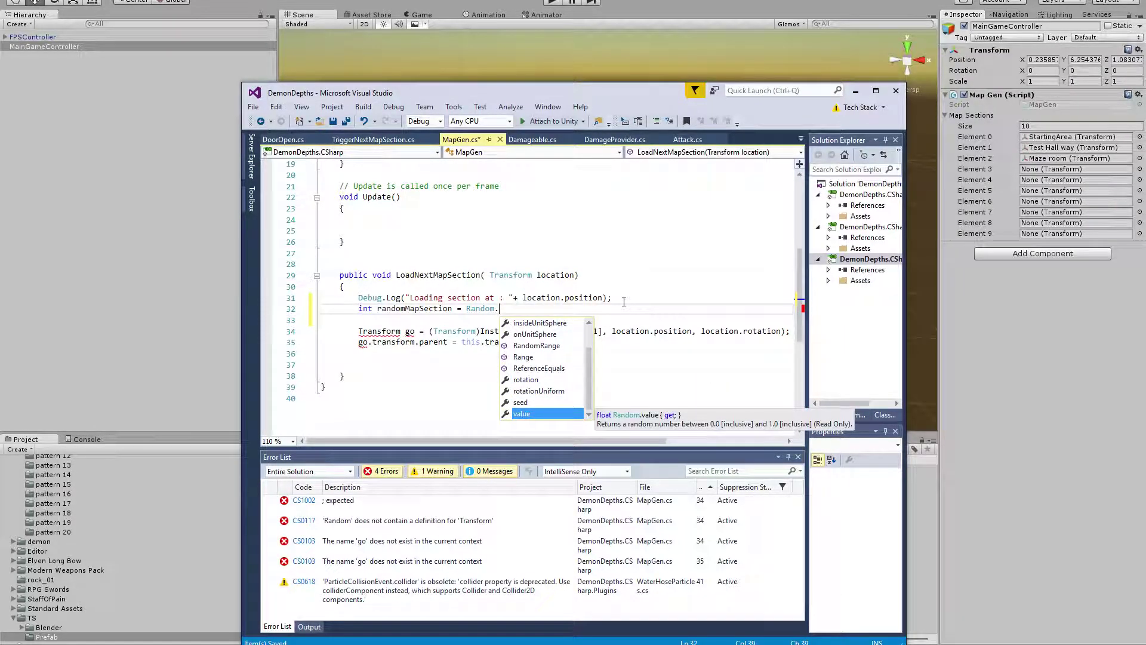
key(Up)
key(Up)
key(Up)
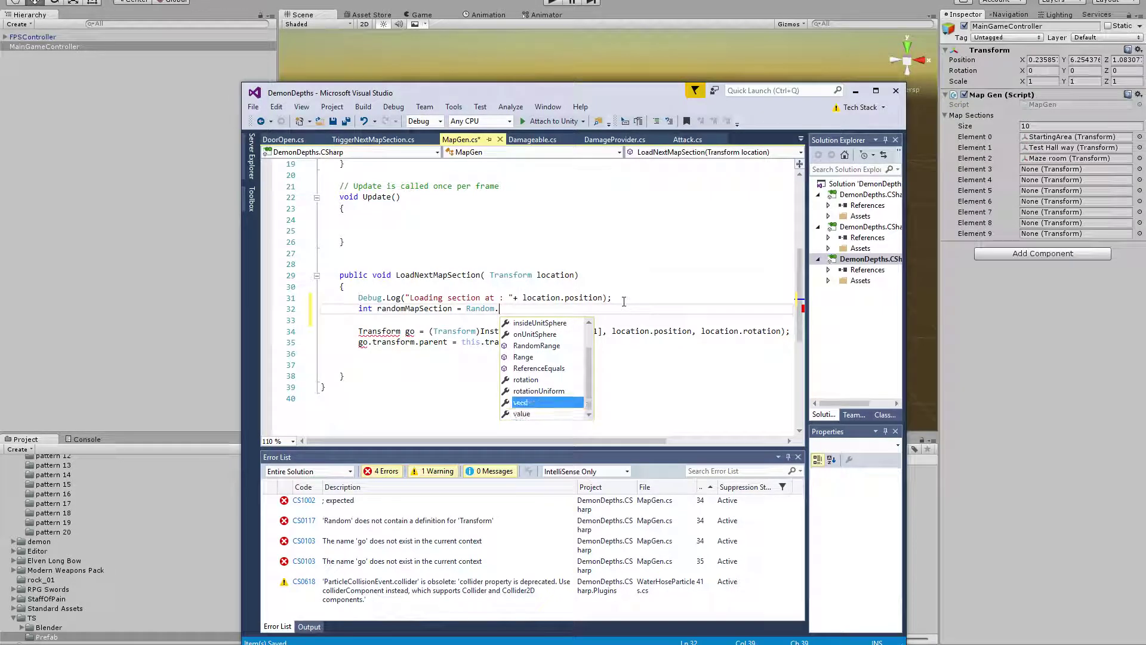
key(Up)
key(Up)
key(Up)
key(Up)
key(Up)
key(Up)
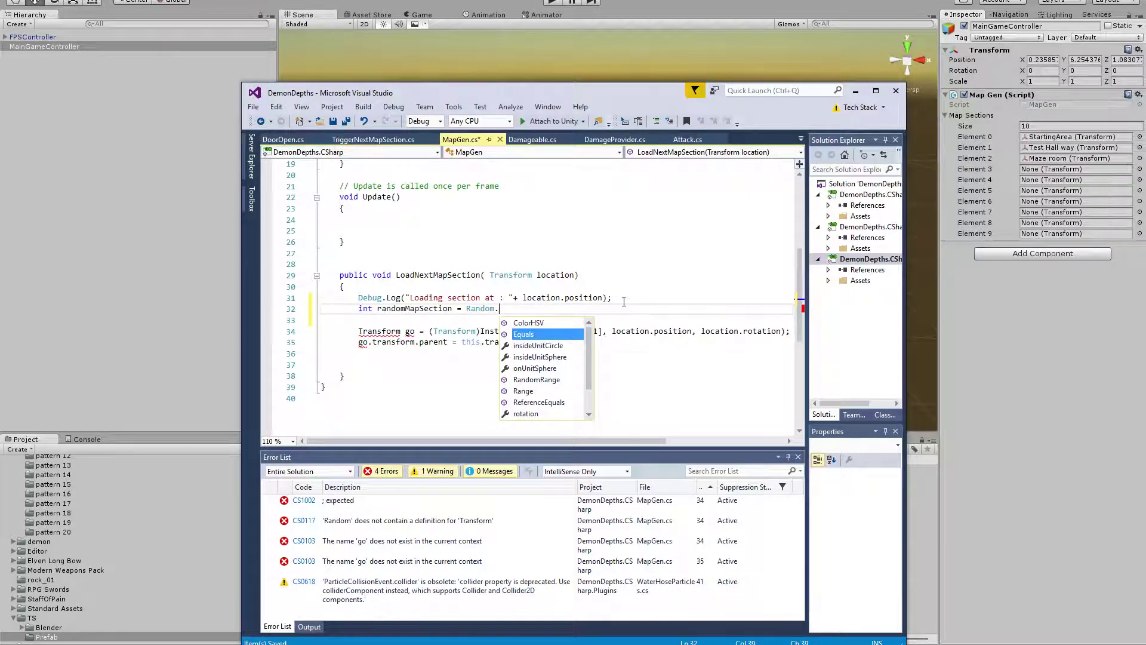
key(Down)
key(Down)
key(Down)
key(Down)
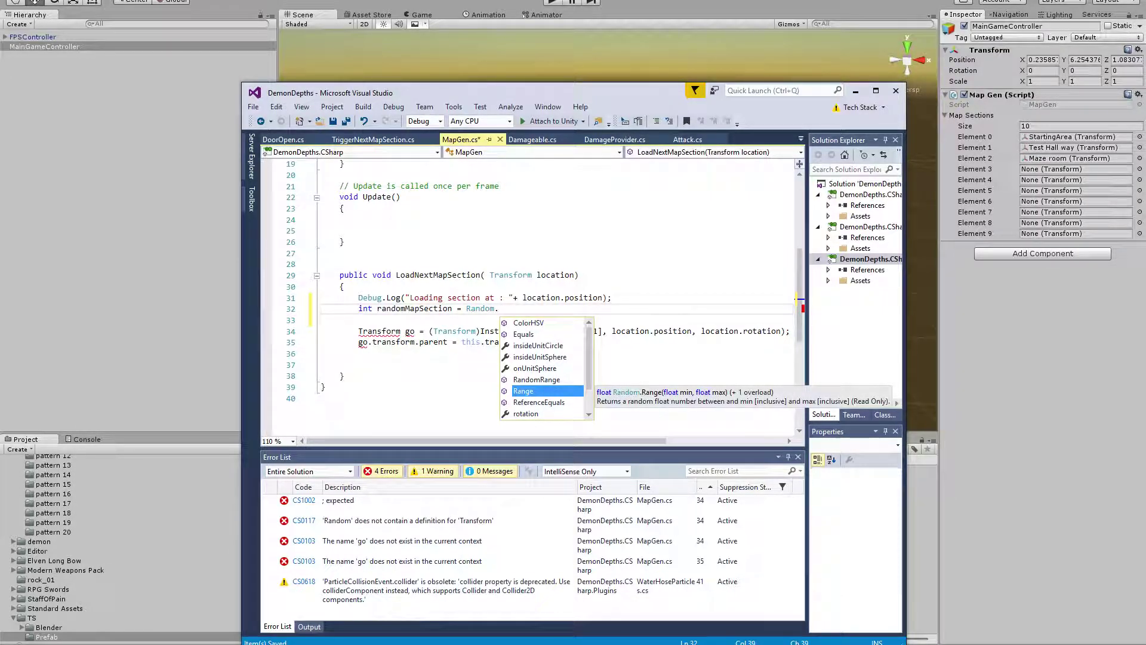
Remove the dot after Random in the randomMapSection assignment.
key(alt+Tab)
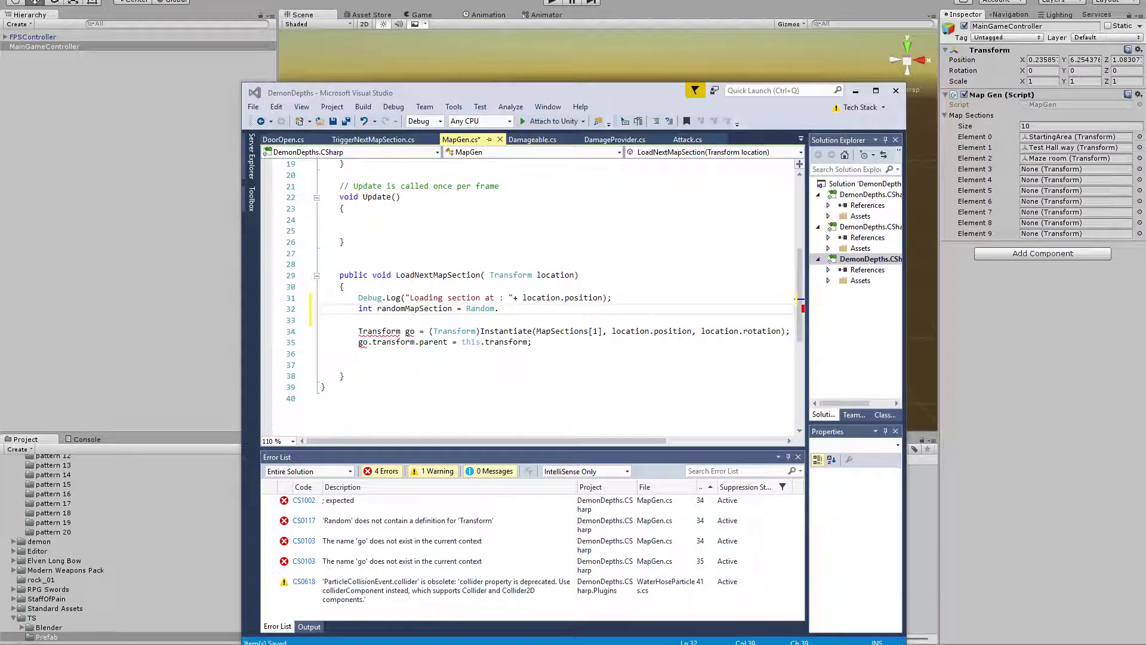
click(494, 308)
key(Delete)
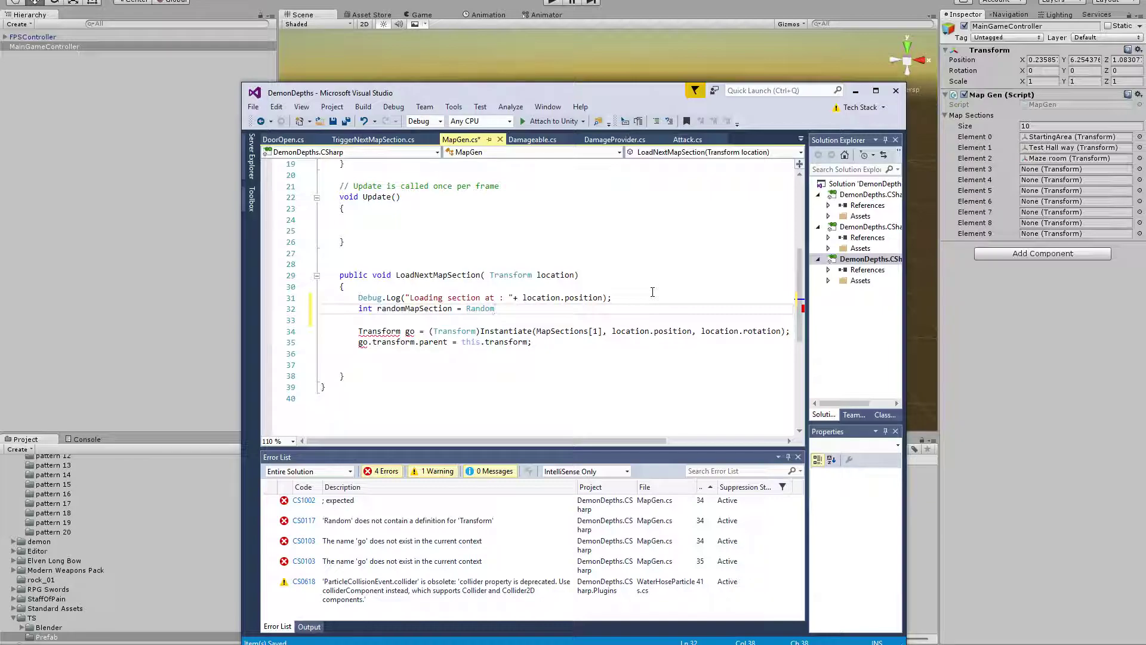
Re-enter the Random class name in the randomMapSection assignment.
key(ctrl+space)
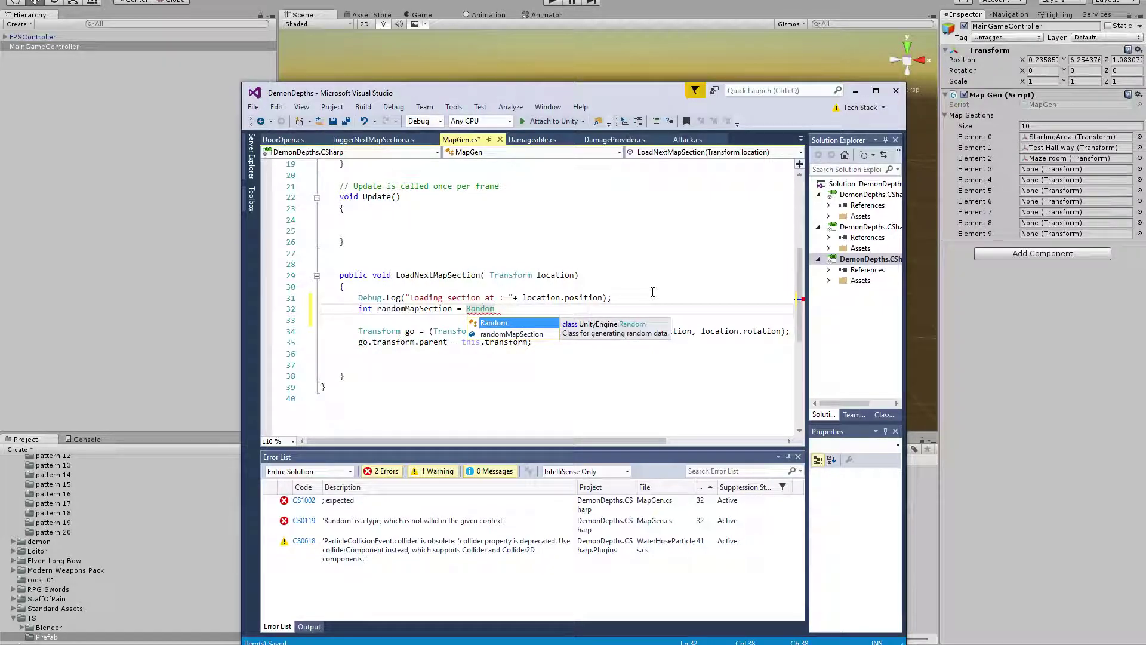
key(BackSpace)
key(BackSpace)
key(BackSpace)
key(BackSpace)
key(BackSpace)
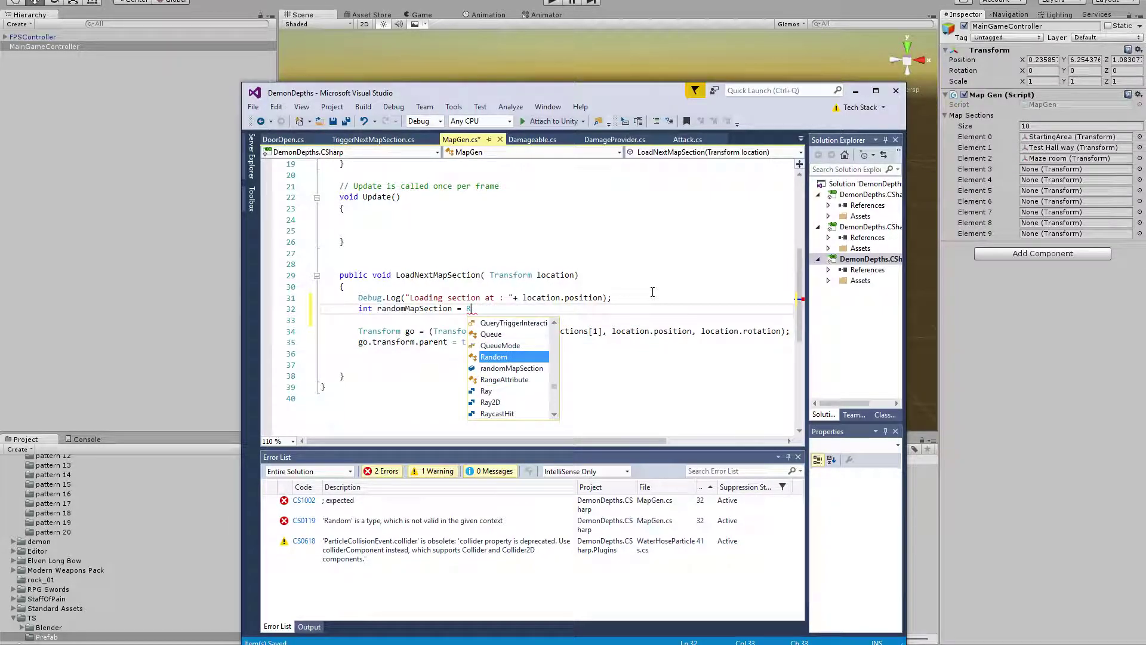
key(Tab)
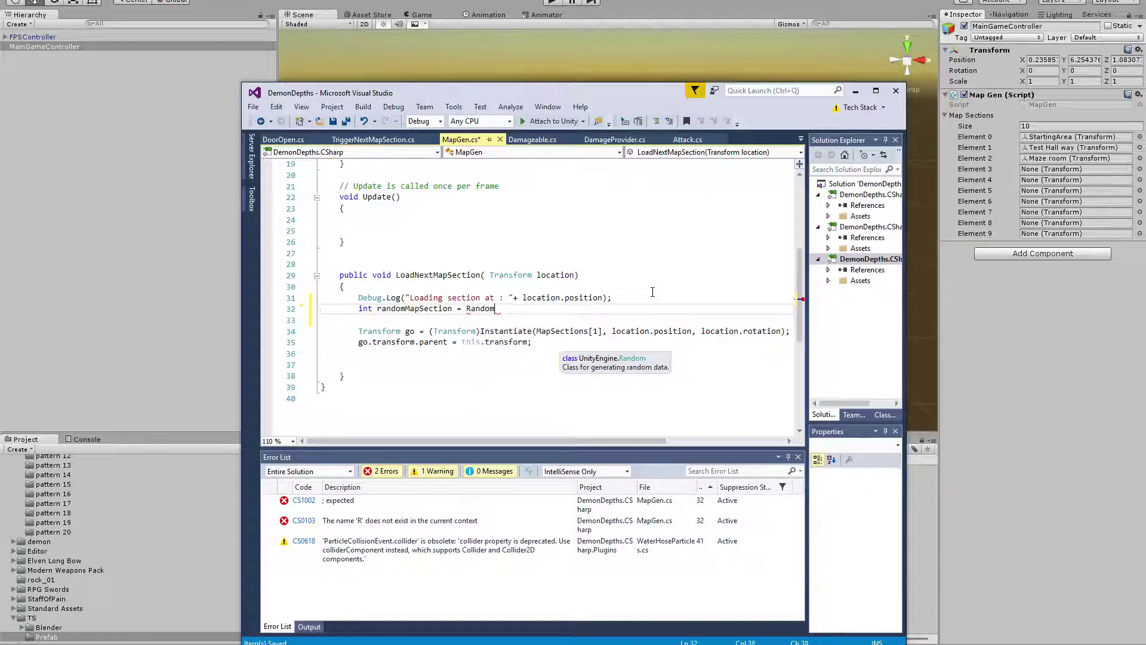
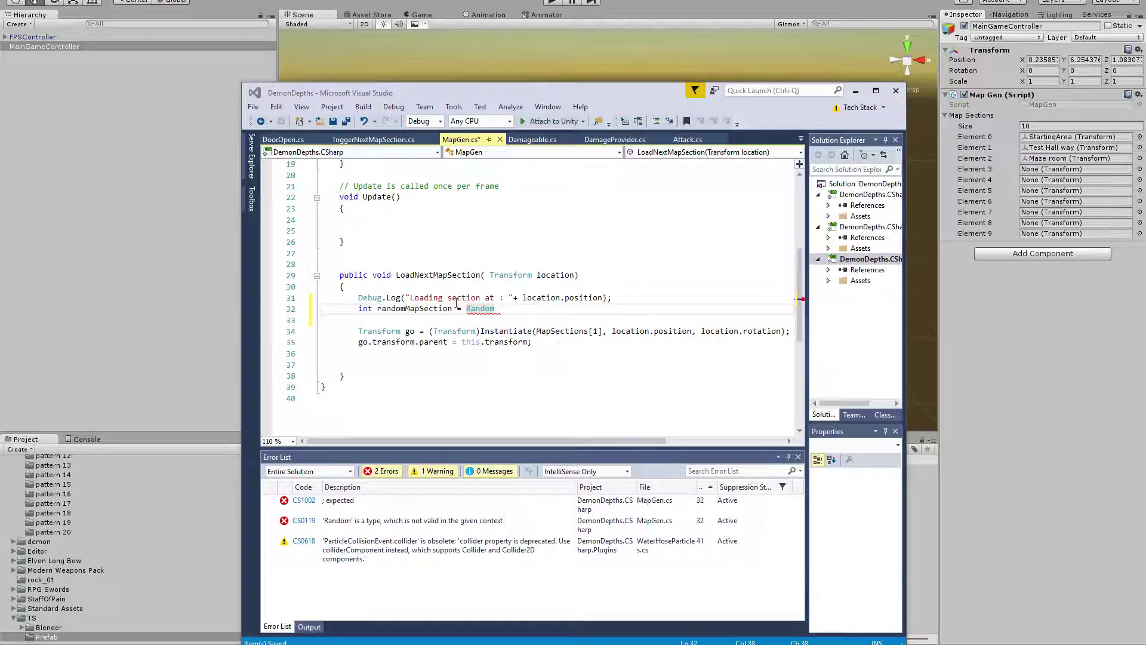
Add a Range call to Random in the randomMapSection assignment and view its integer overload.
text(.)
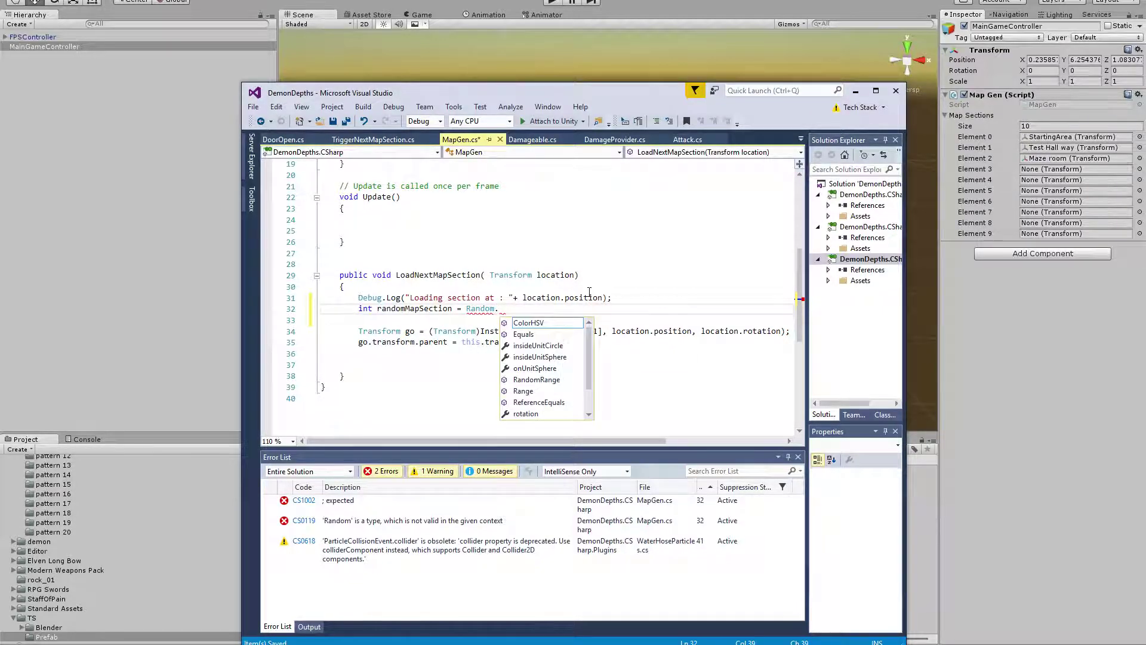
text(range)
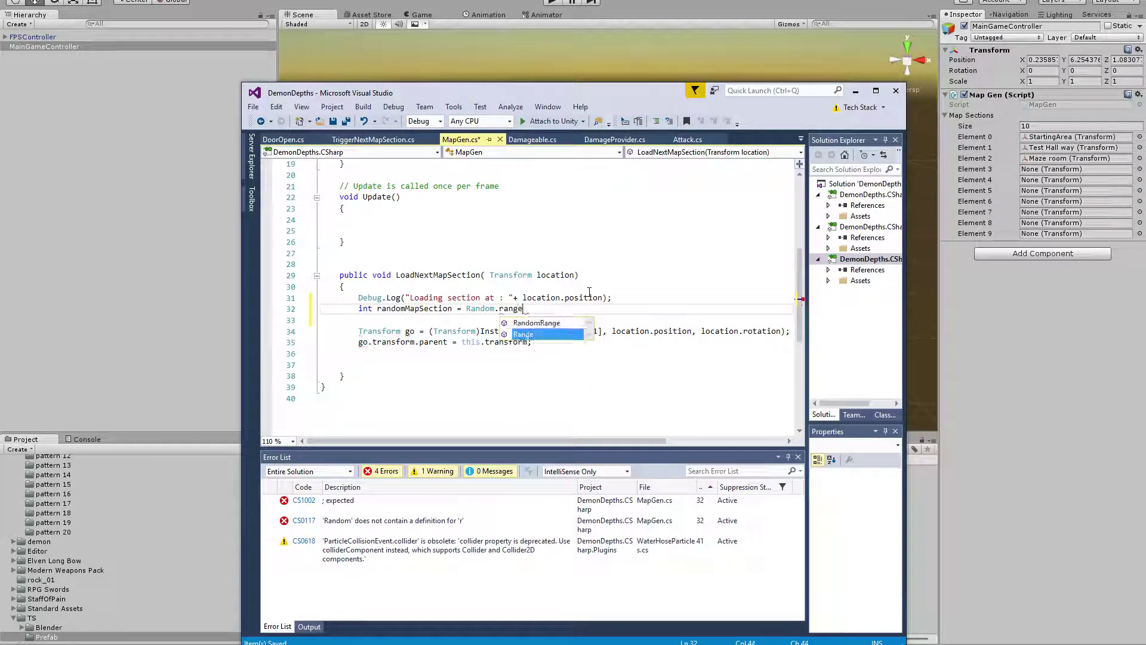
key(Tab)
text(()
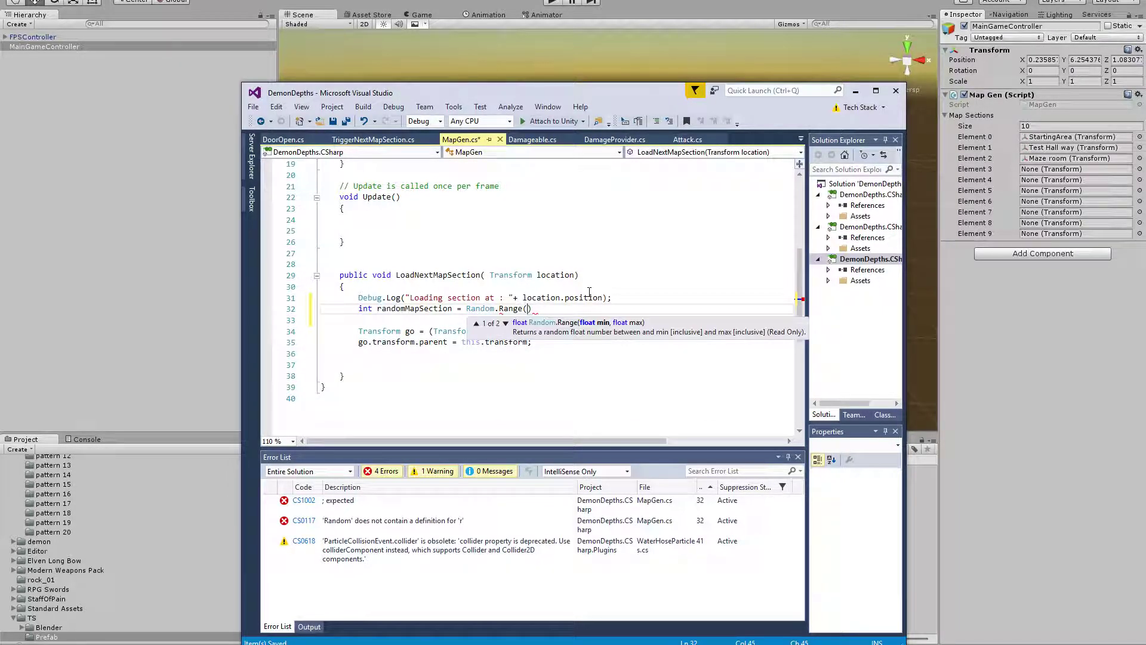
key(Down)
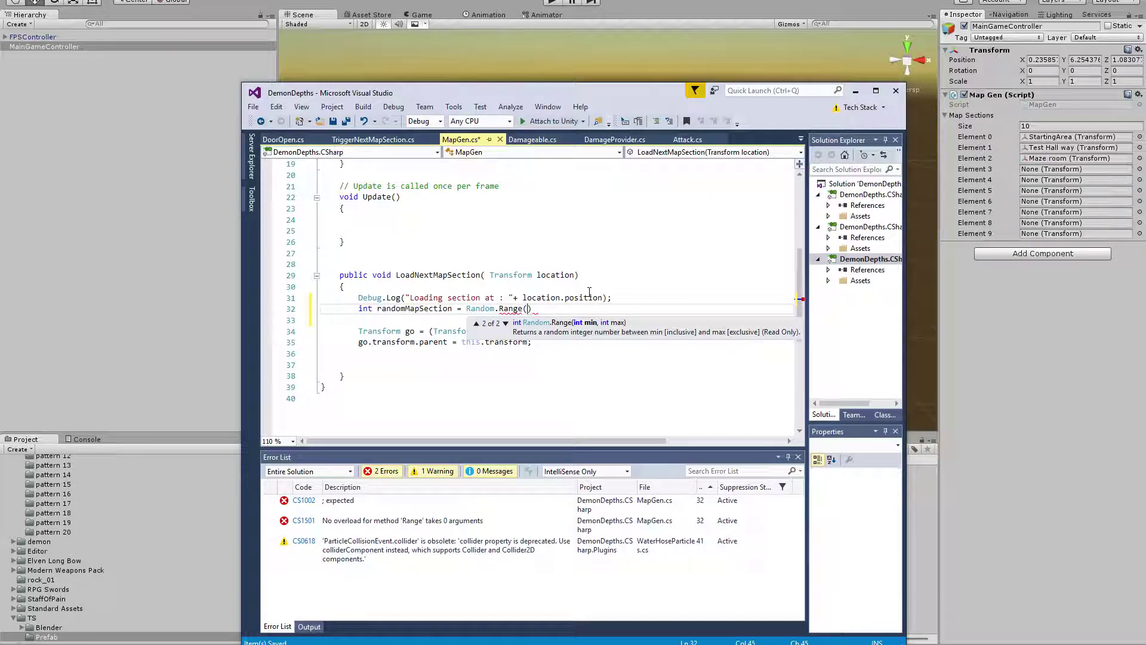
Give the Random.Range call the arguments 1 and 3, separated by a comma, and close the statement.
text(1 3);)
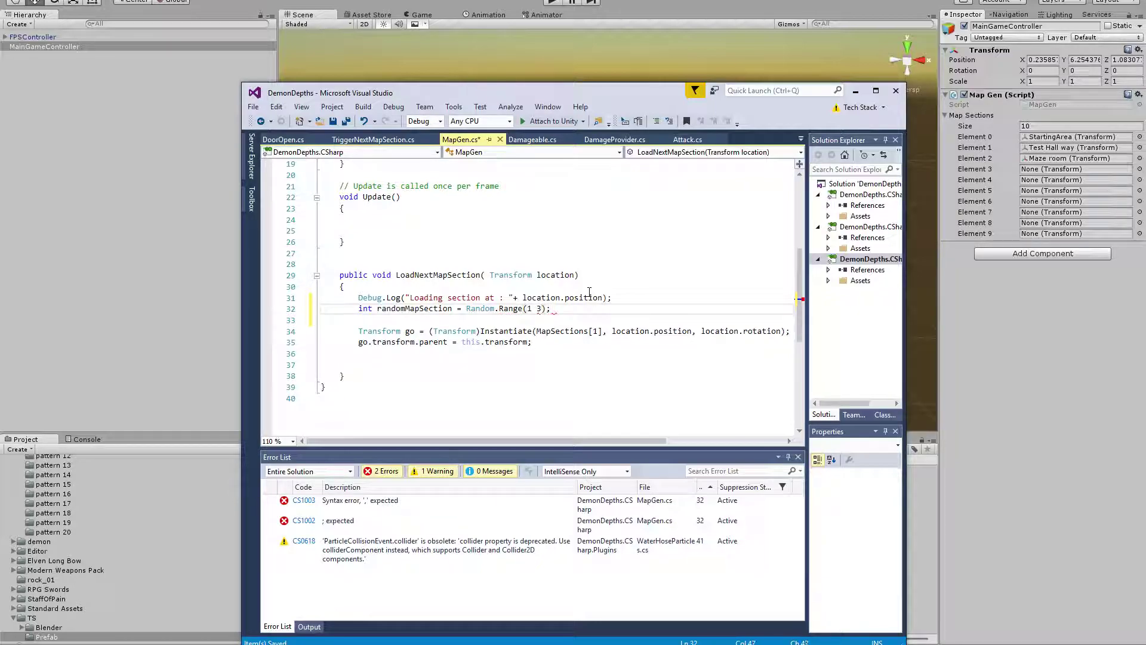
key(Left)
key(Left)
key(Left)
key(Left)
text(,)
Replace the maximum argument of Random.Range with MapSections.Length and save the MapGen script.
key(Right)
key(Right)
key(Right)
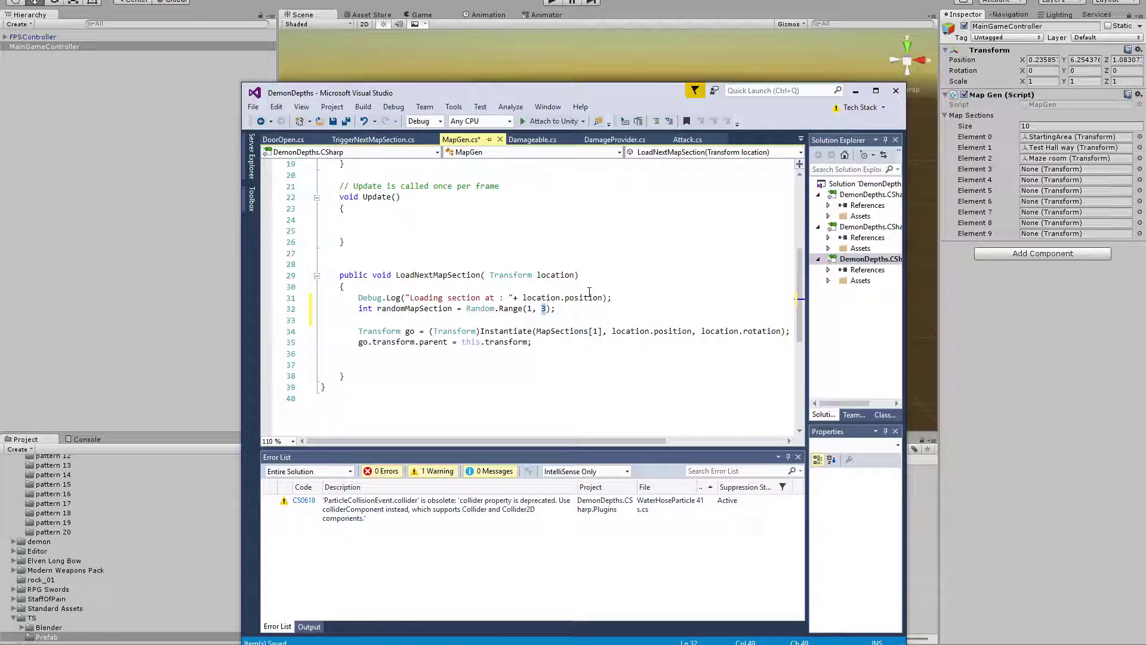
text(map)
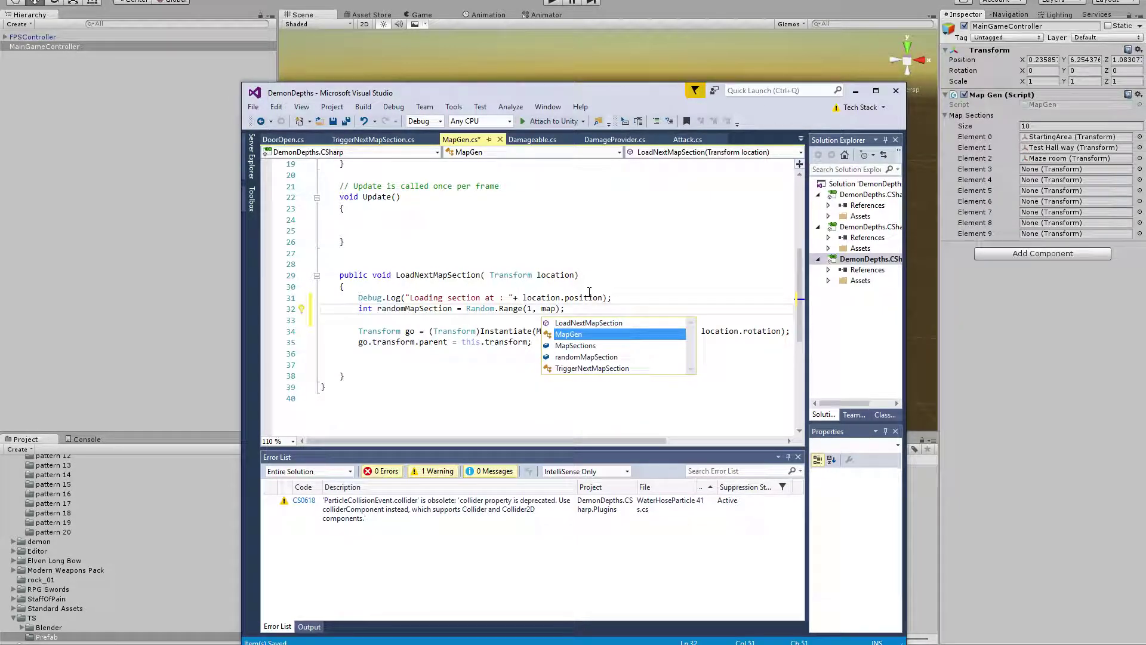
key(Tab)
text(.len)
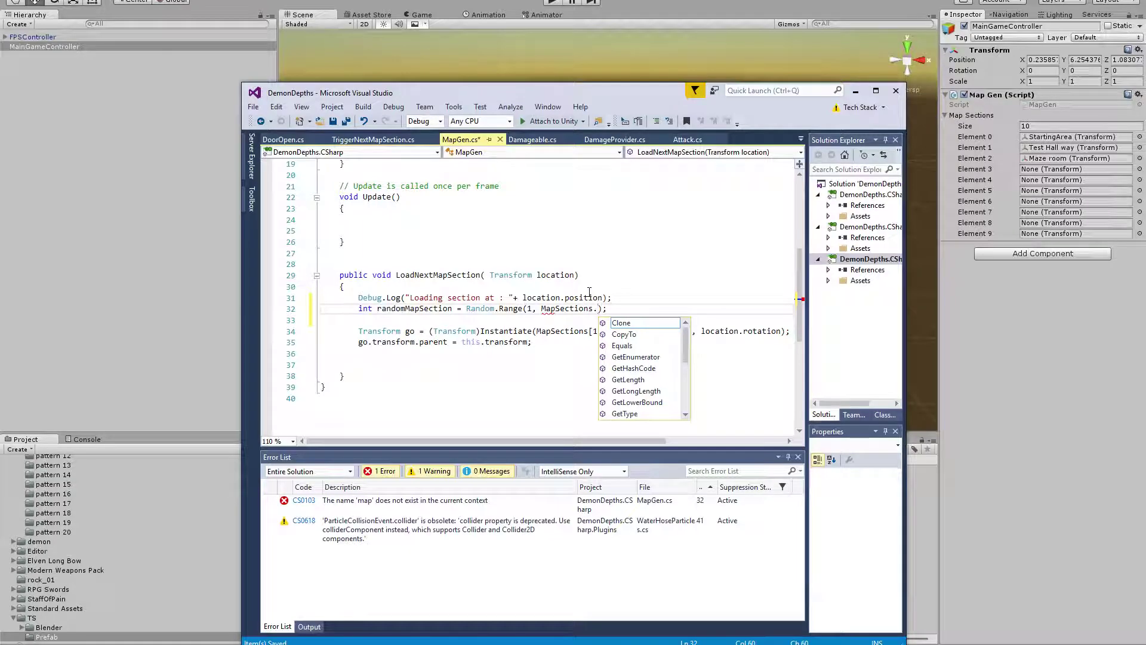
key(Tab)
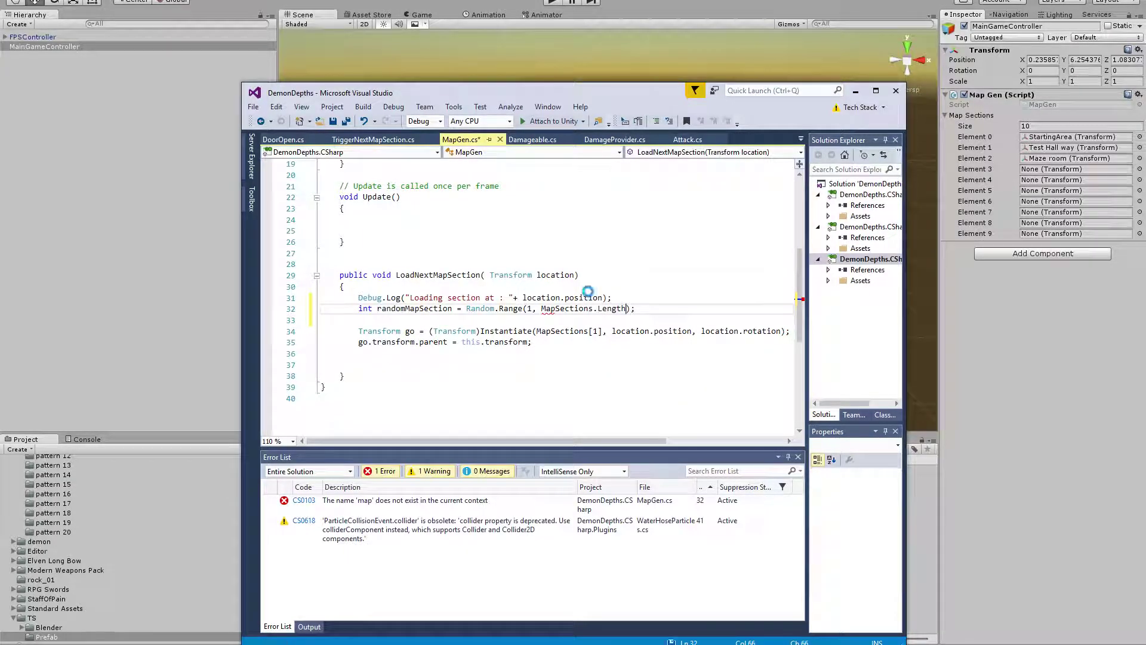
key(End)
text(;)
key(Down)
key(ctrl+s)
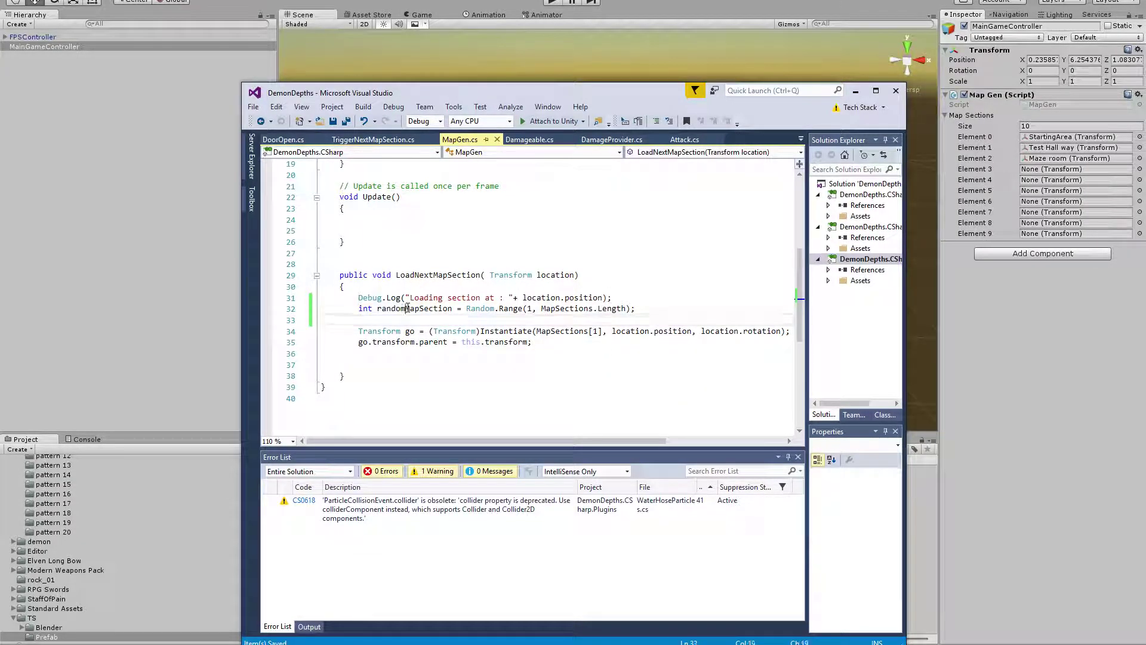
Use randomMapSection as the MapSections index in the Instantiate call.
double_click(415, 308)
key(ctrl+c)
drag(598, 331, 593, 332)
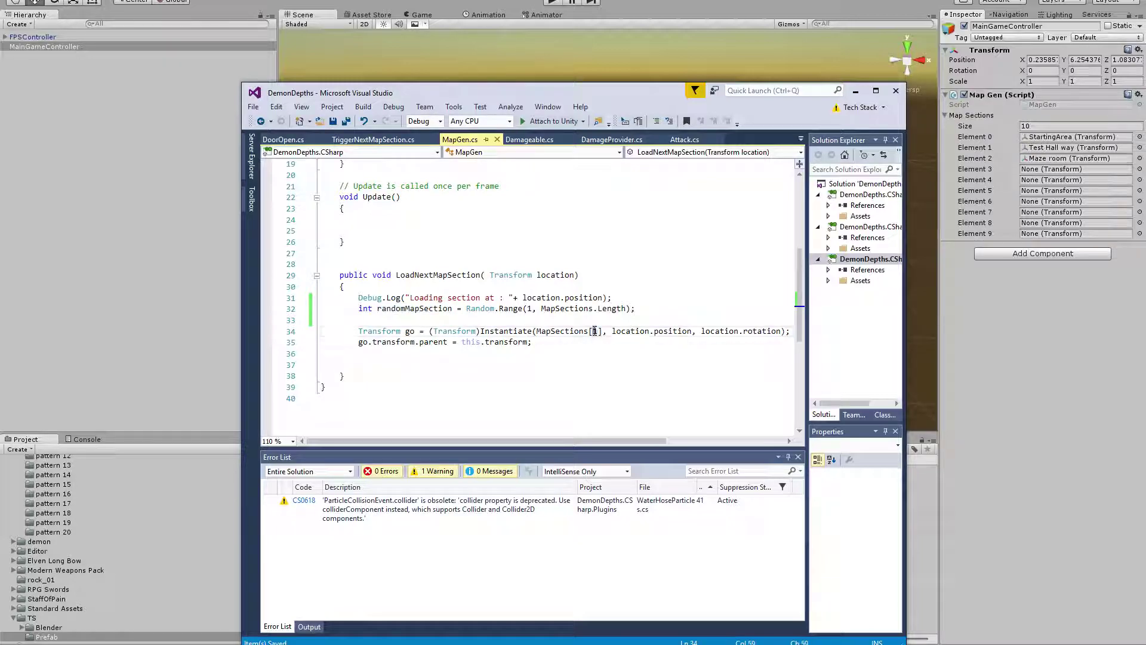
key(ctrl+v)
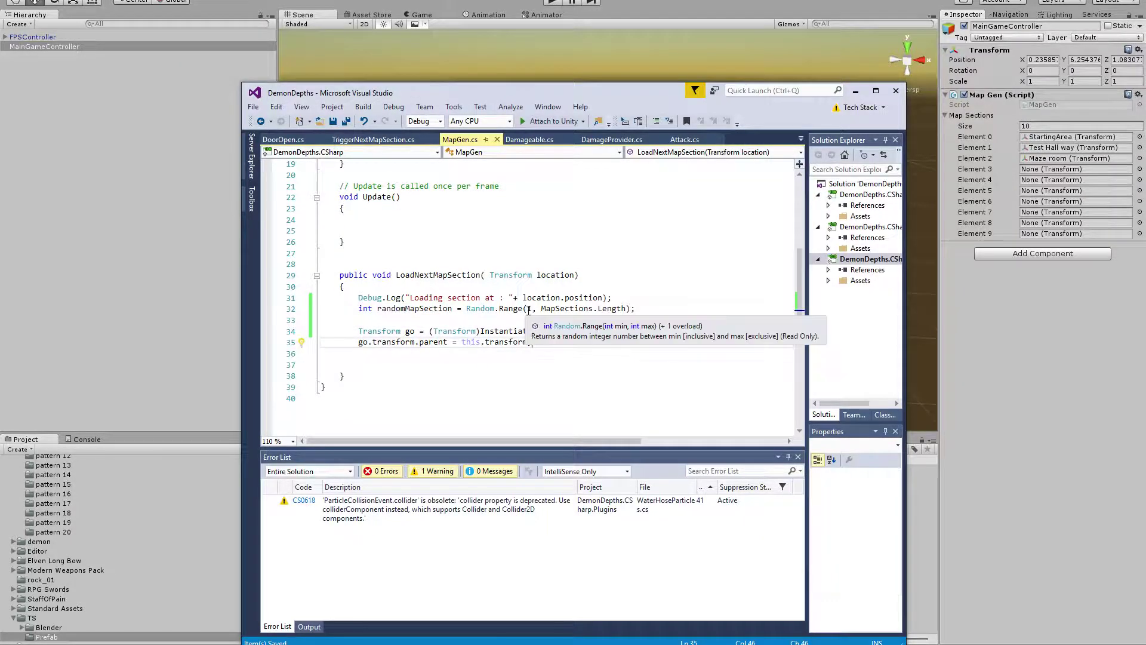
click(599, 333)
click(606, 356)
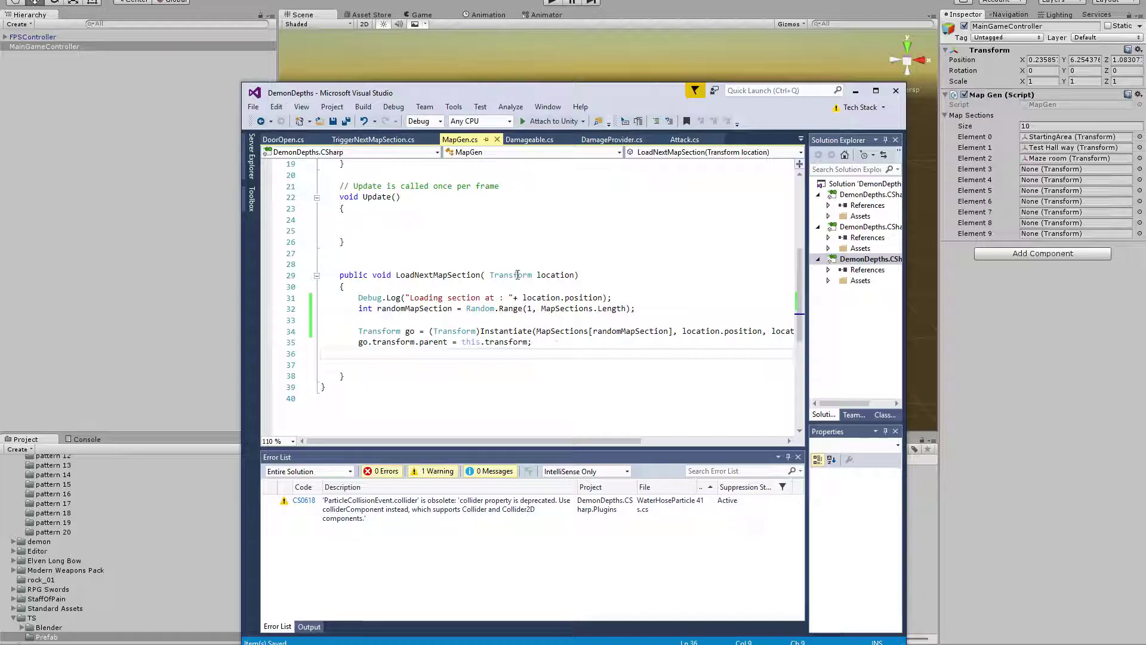
Switch to Unity, show the console, and test the game by walking forward to the door and firing.
click(554, 3)
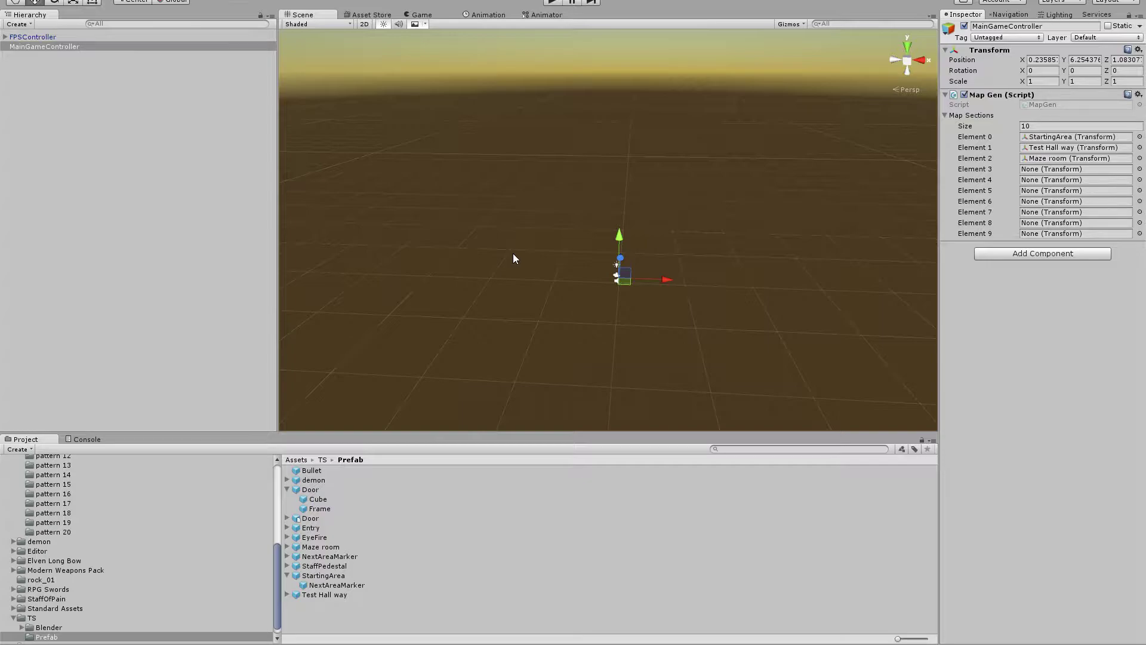
key(alt+Tab)
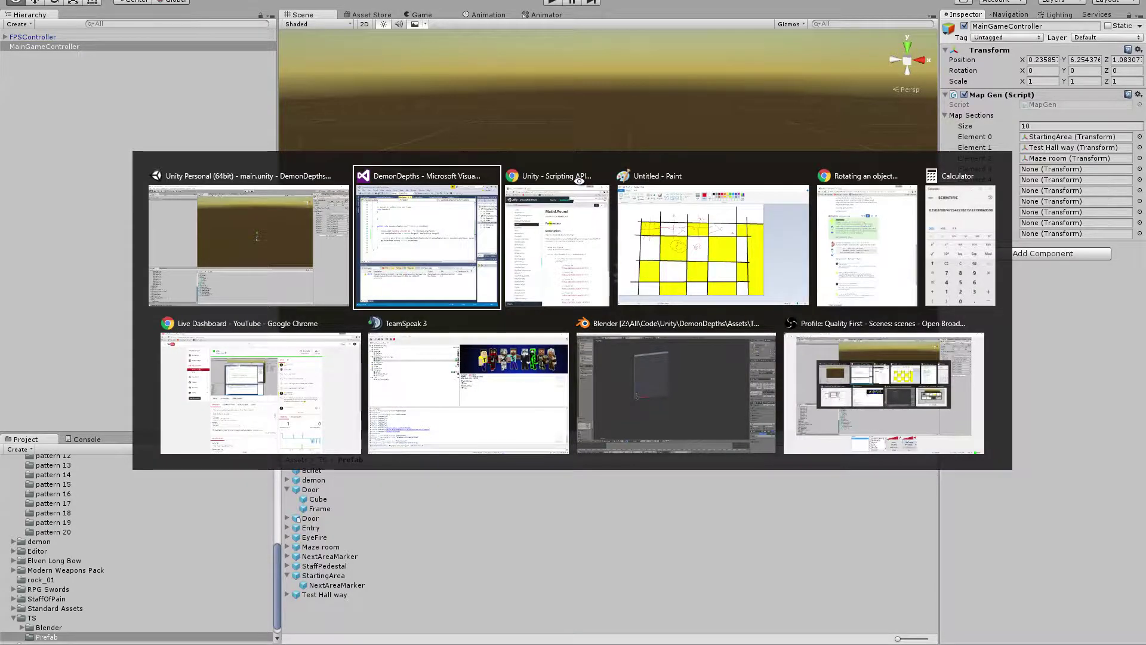
key(alt+Tab)
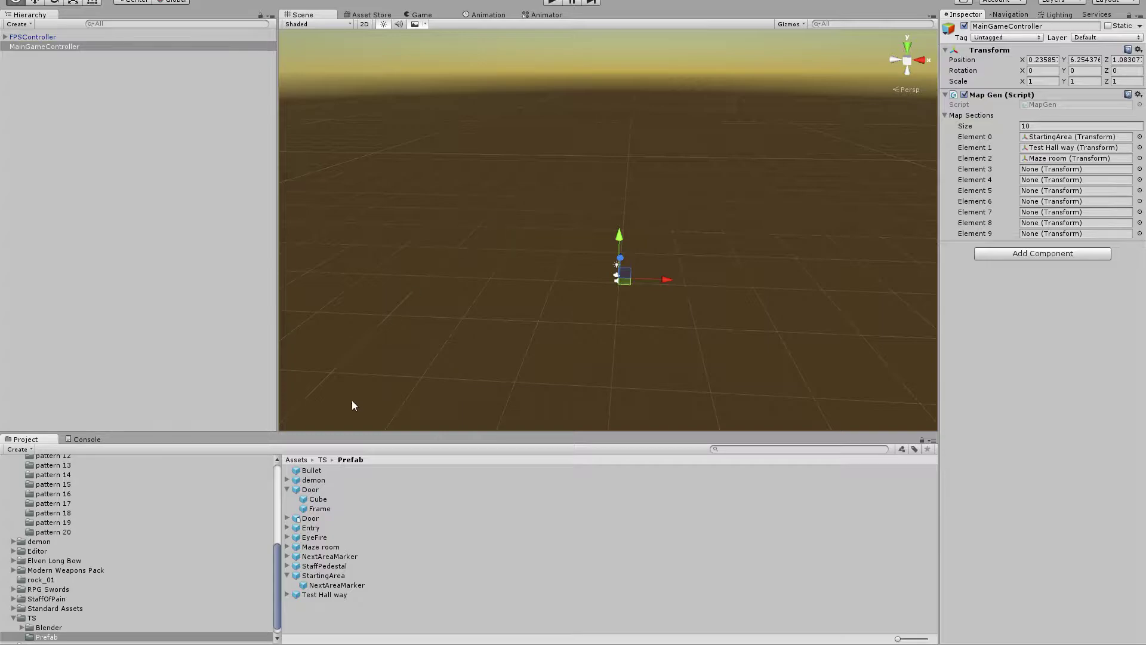
click(94, 439)
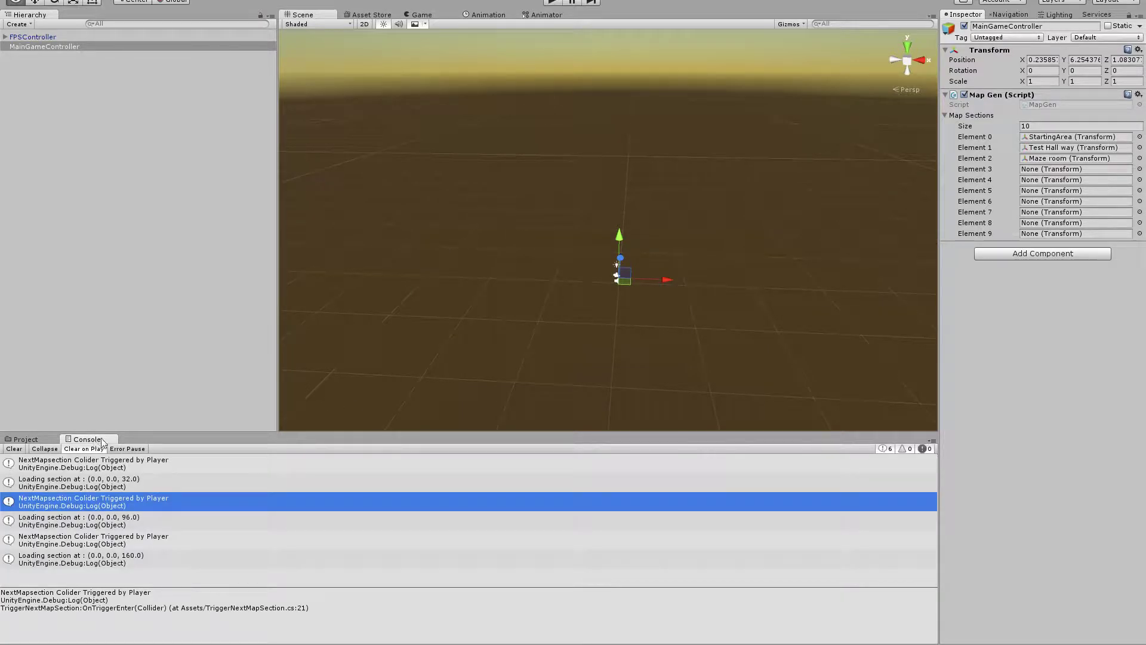
key(ctrl+p)
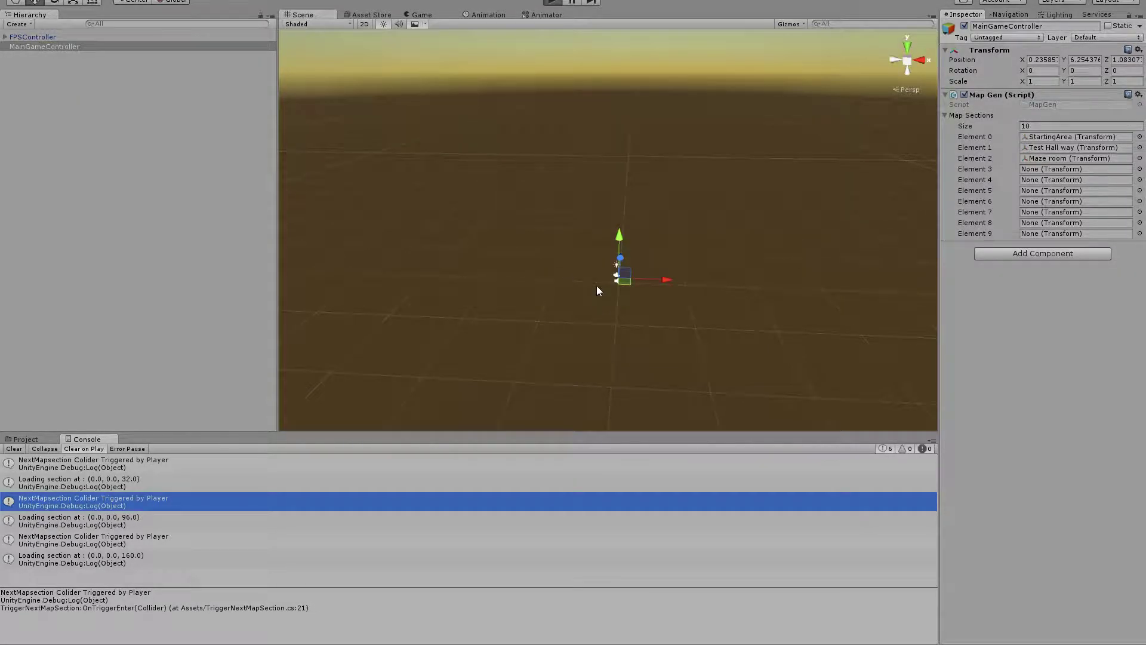
key(w)
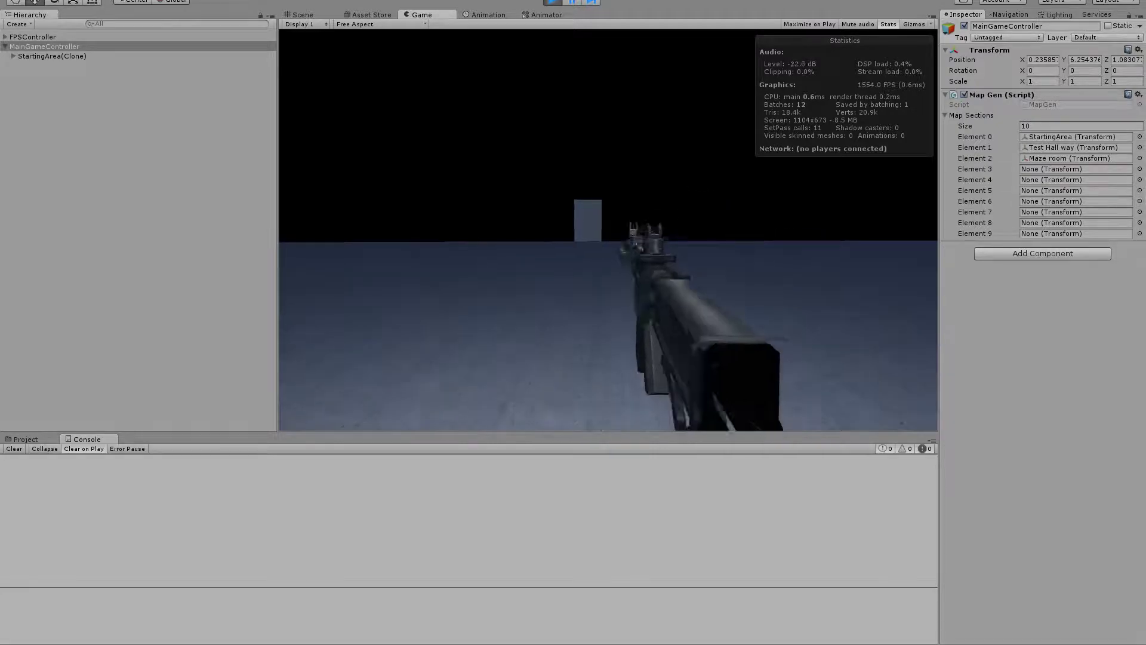
key(w)
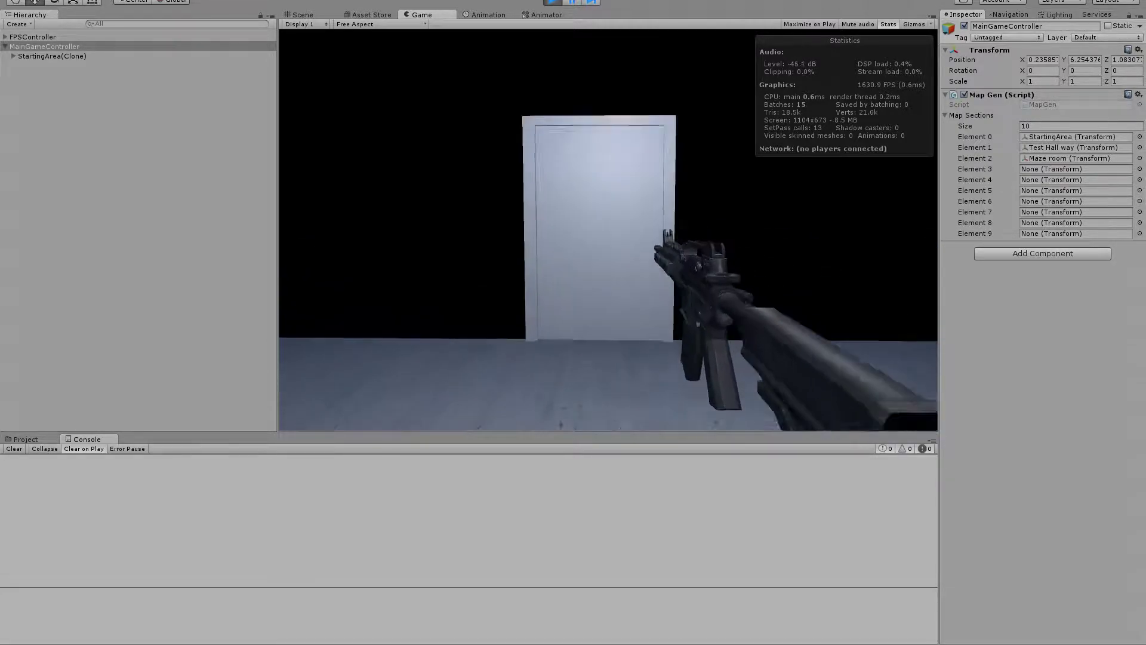
click(608, 230)
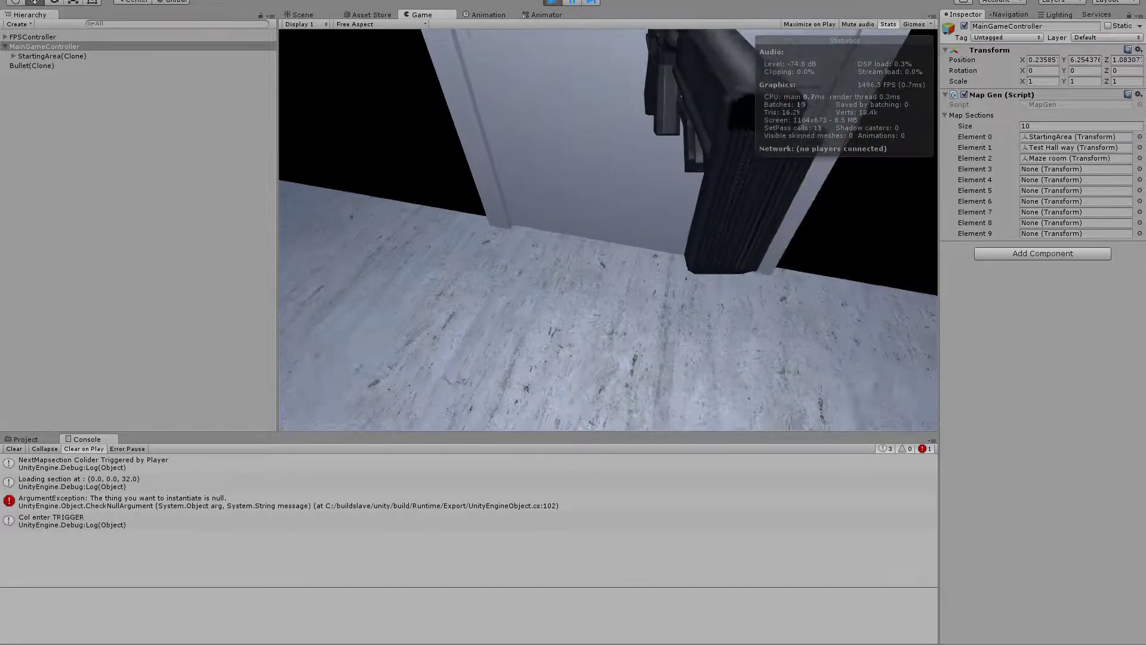
Open the script line behind the ArgumentException and examine the MapSections.Length argument in the Random.Range call.
key(super)
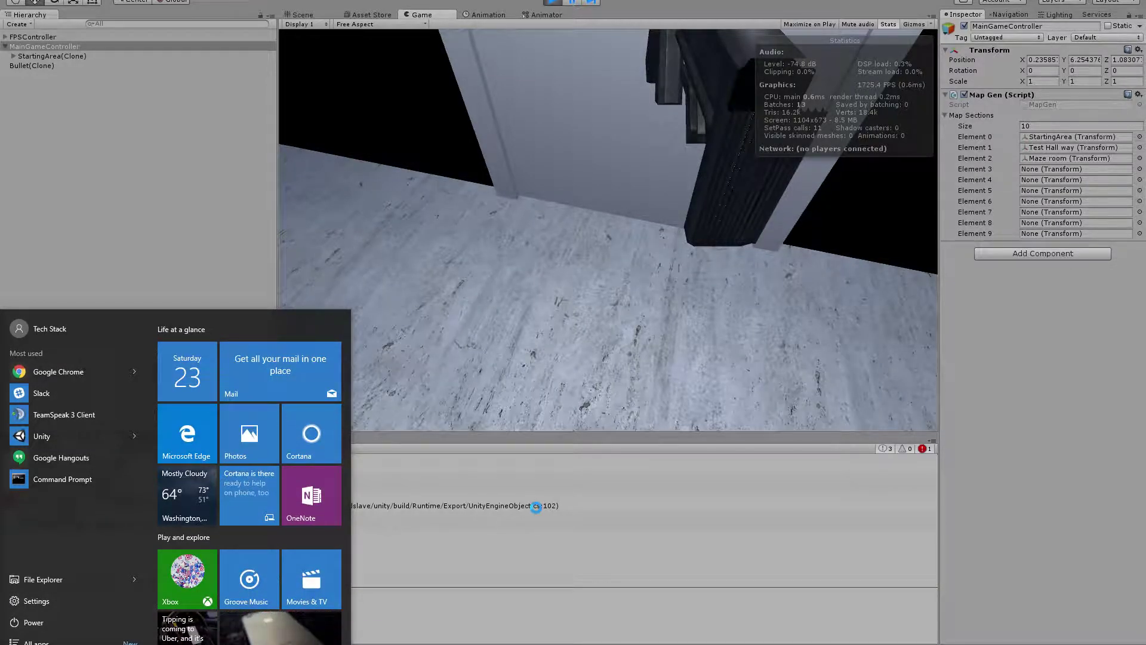
click(536, 506)
double_click(536, 506)
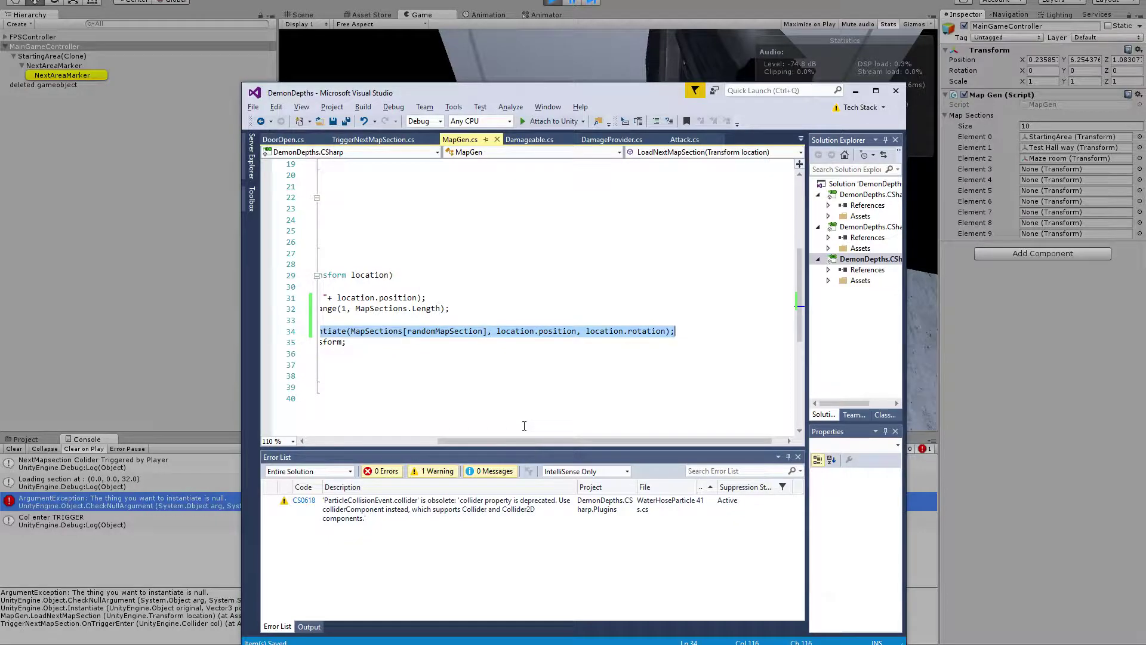
drag(628, 91, 564, 66)
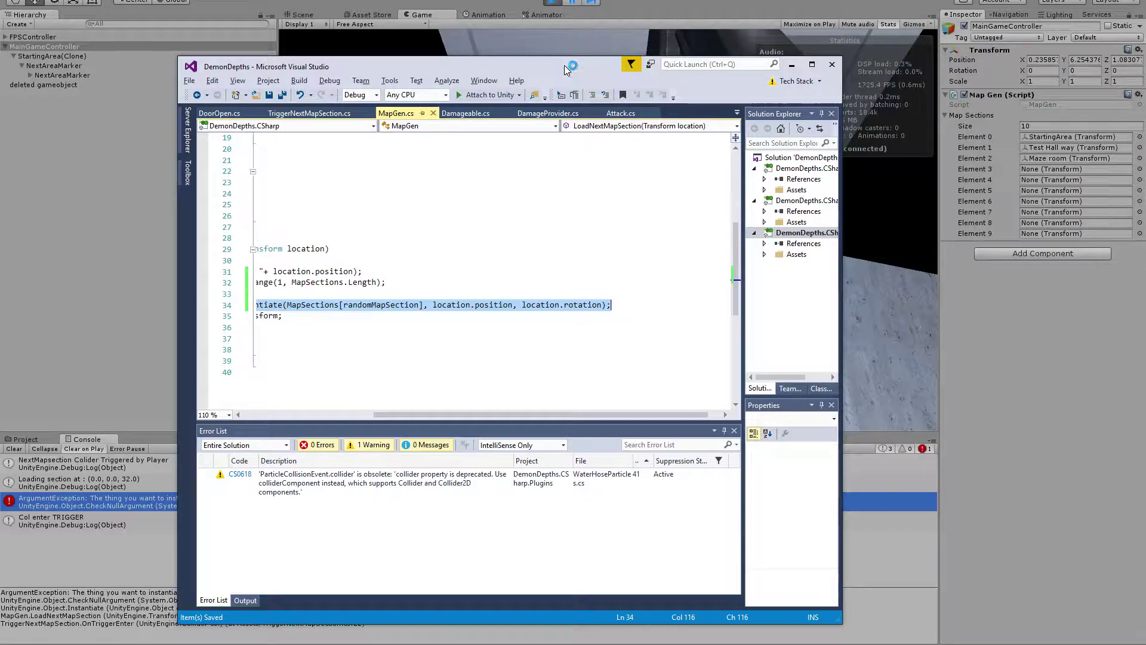
drag(519, 416, 385, 416)
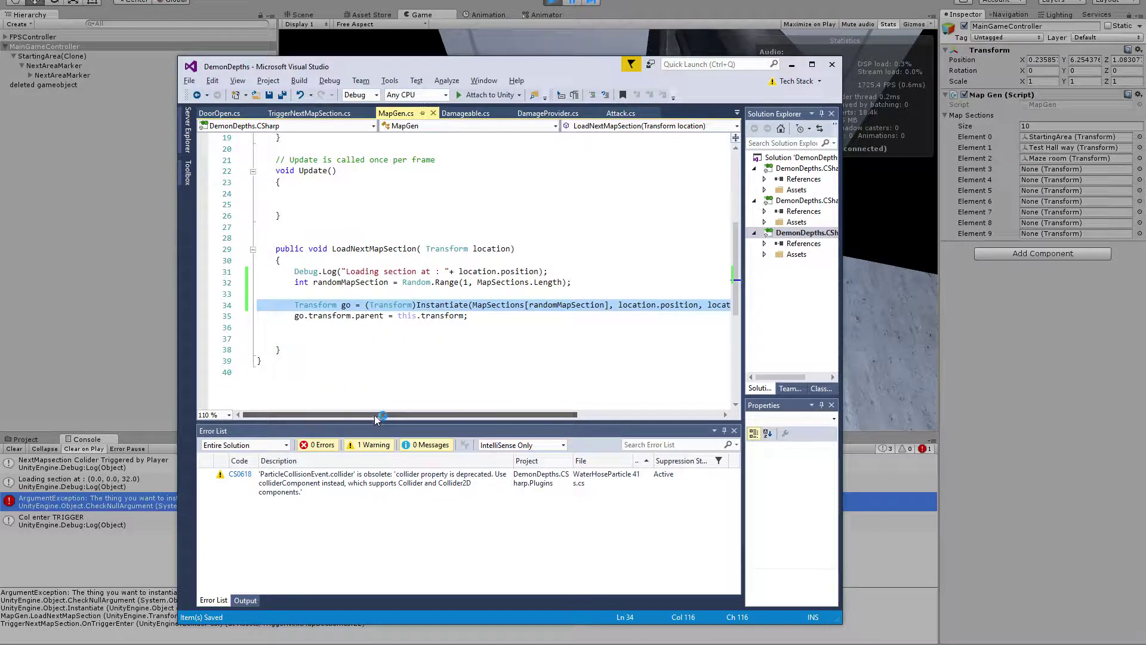
double_click(547, 282)
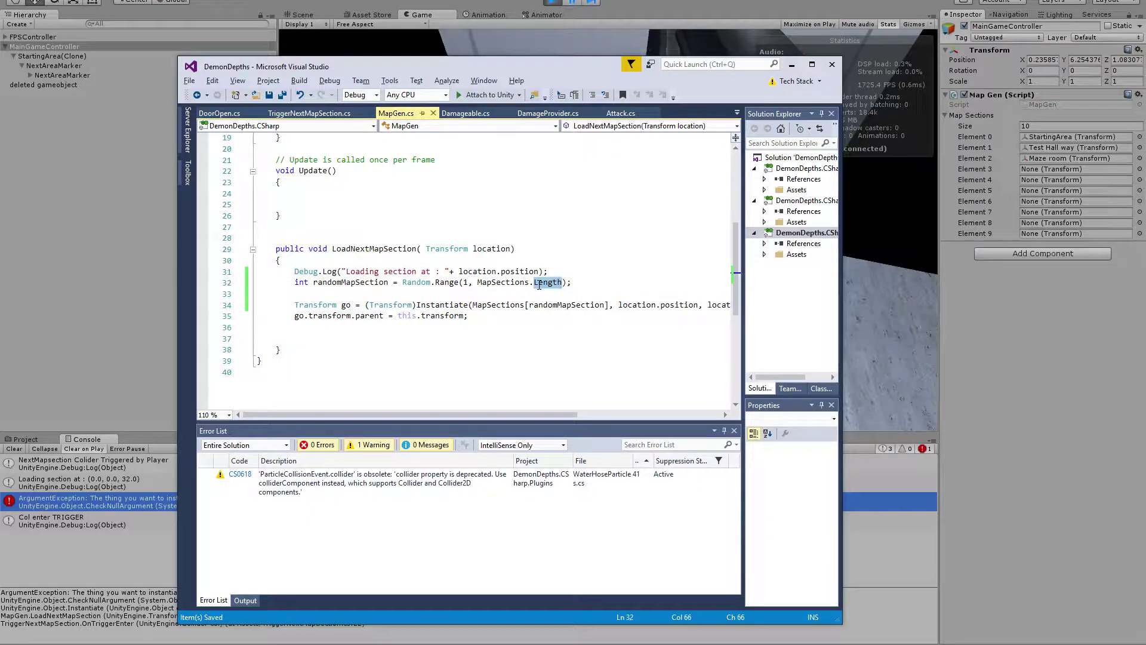
Return to Unity, stop the game, and set the Map Sections array size to 3 on MainGameController.
click(1075, 130)
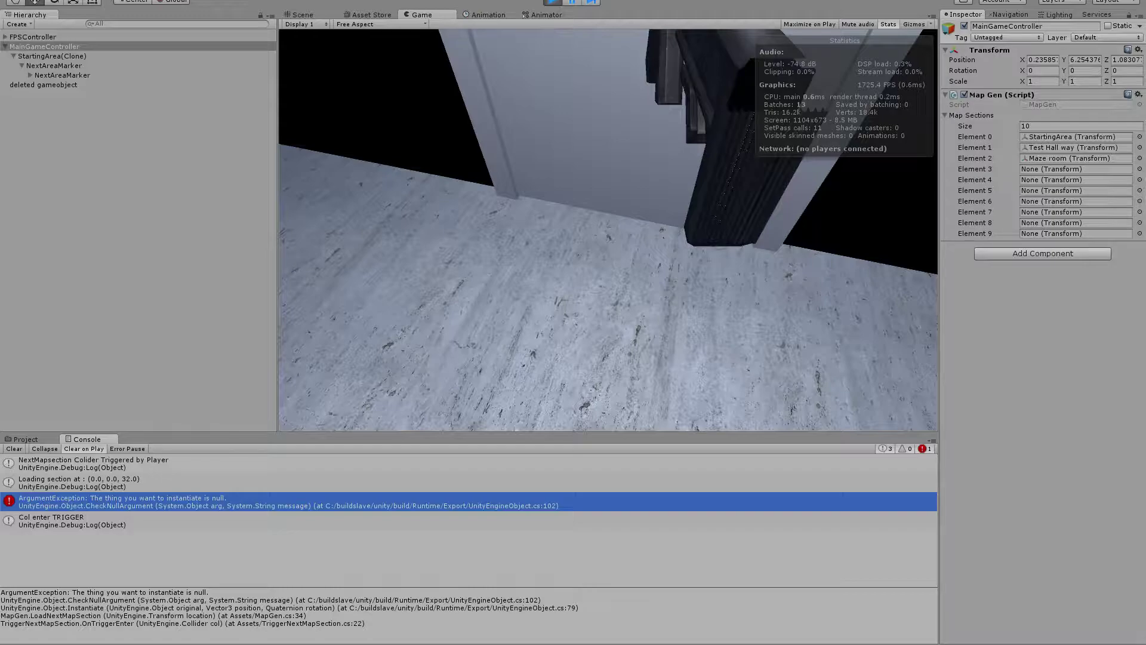
key(ctrl+p)
click(1021, 126)
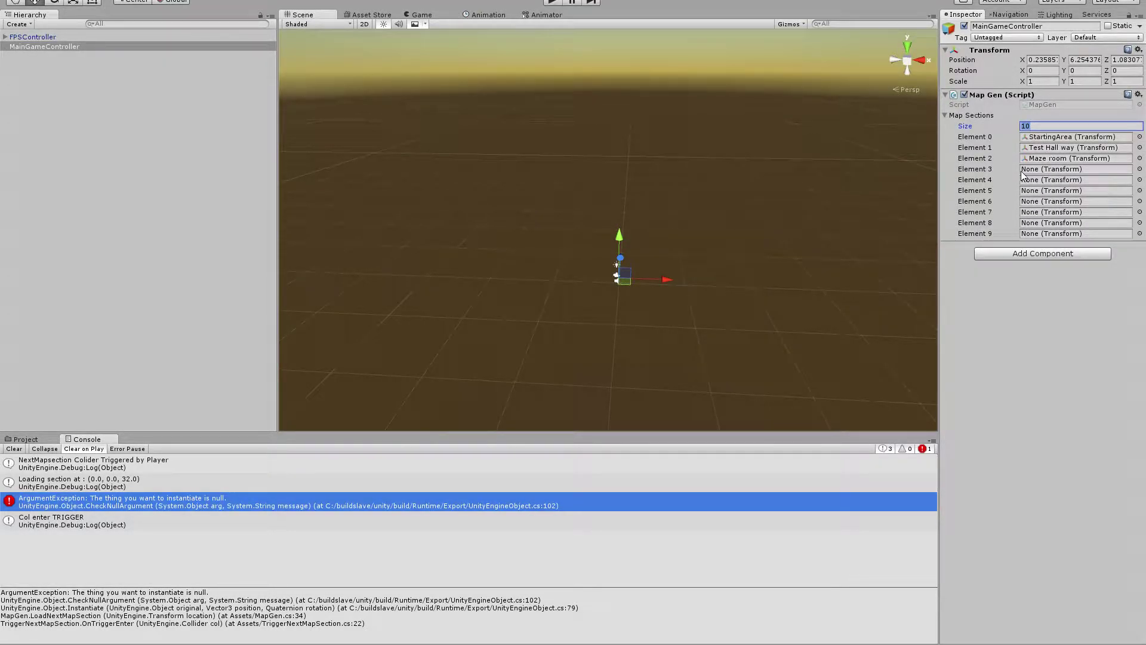
text(3)
key(Tab)
click(1011, 230)
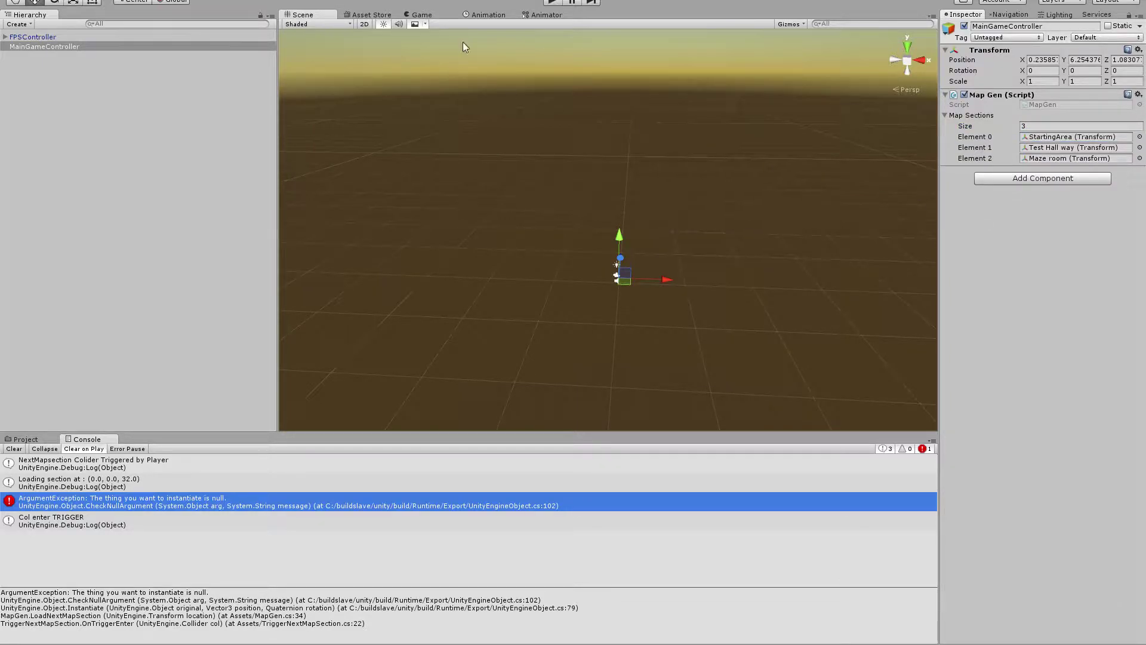
Run the game and walk forward through the starting area and the loaded Maze room into the next map section.
key(ctrl+p)
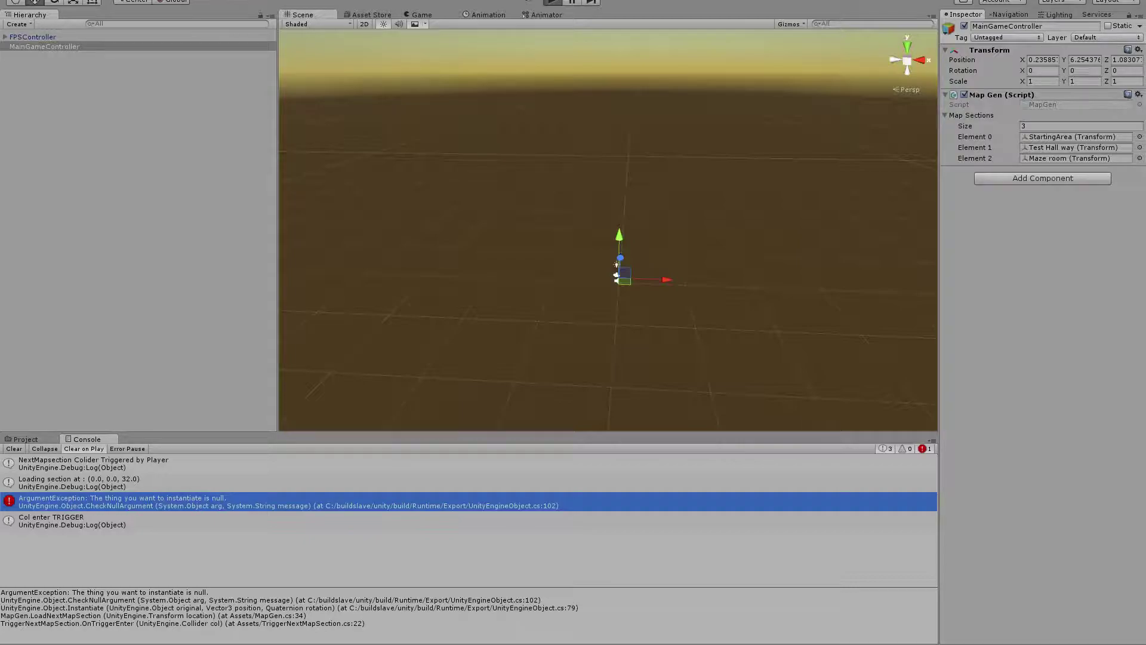
key(w)
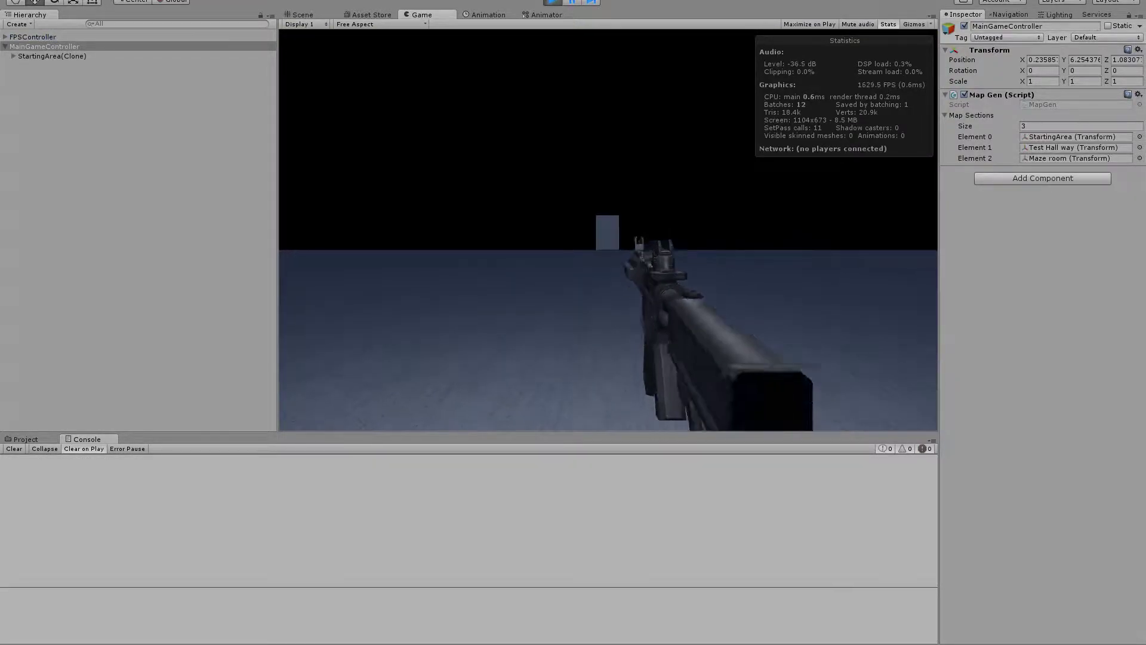
key(w)
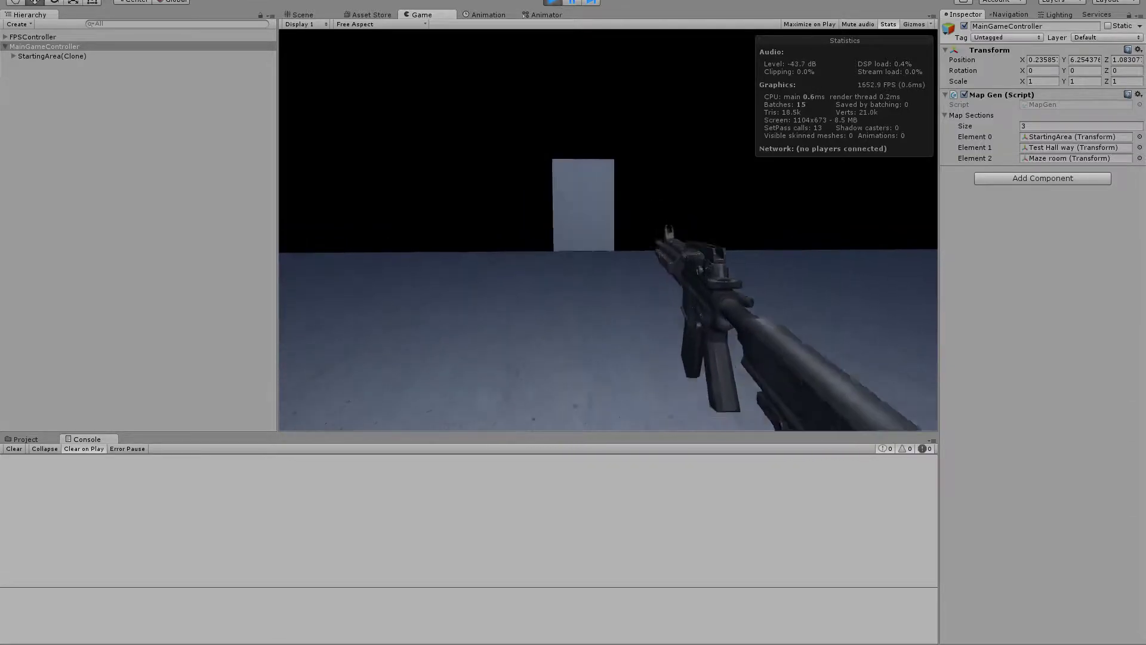
key(w)
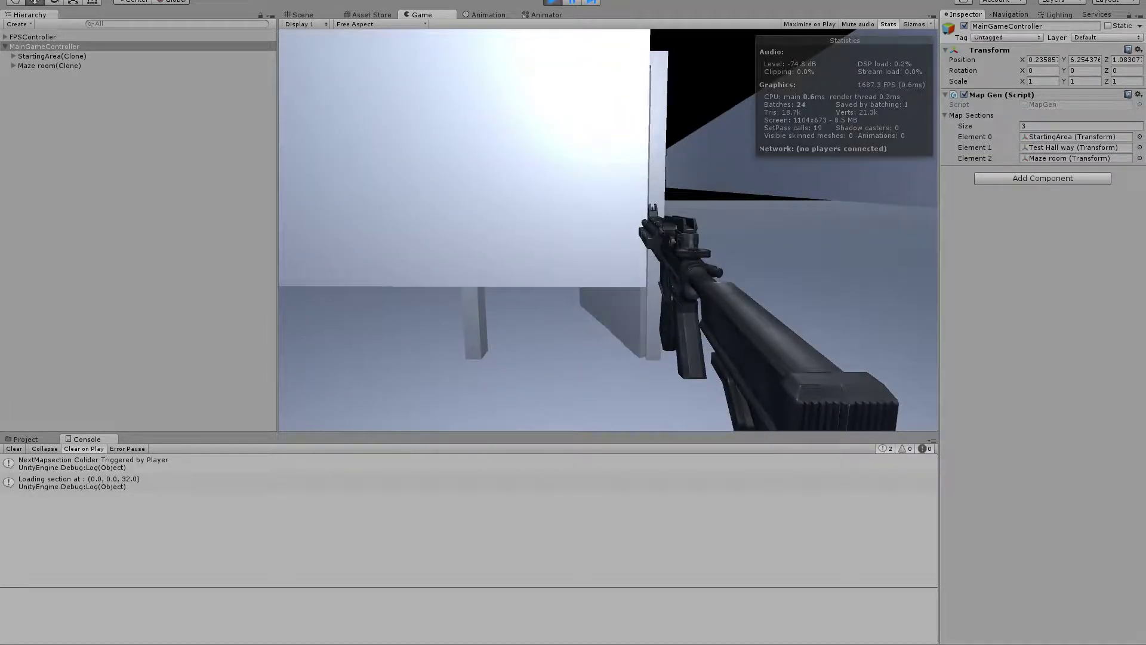
key(w)
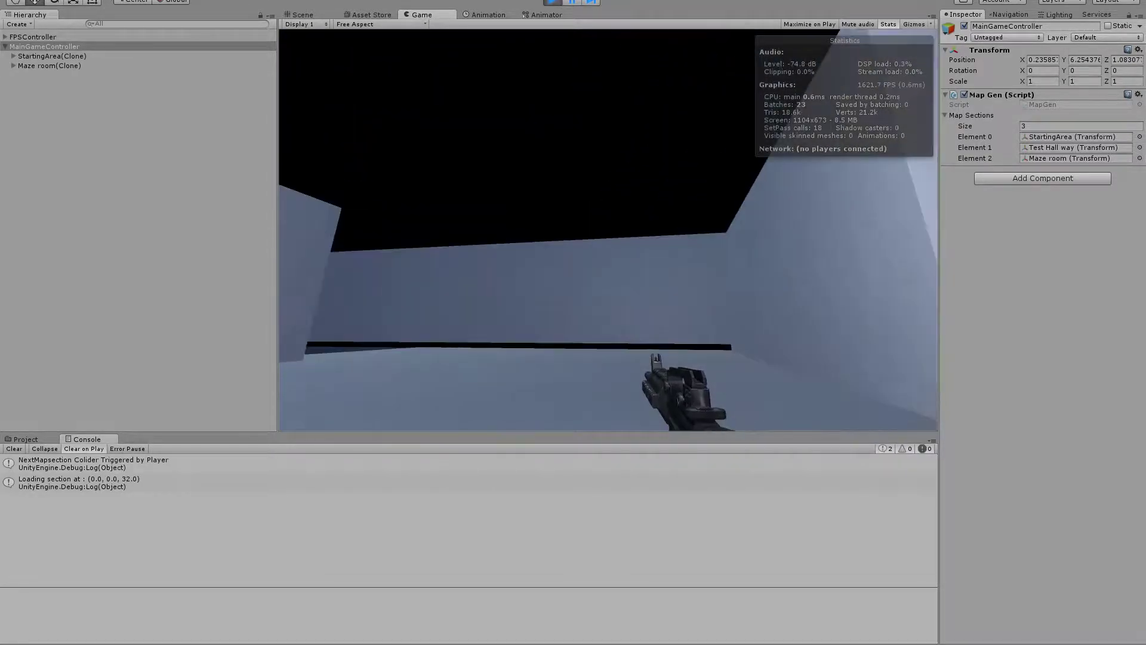
key(w)
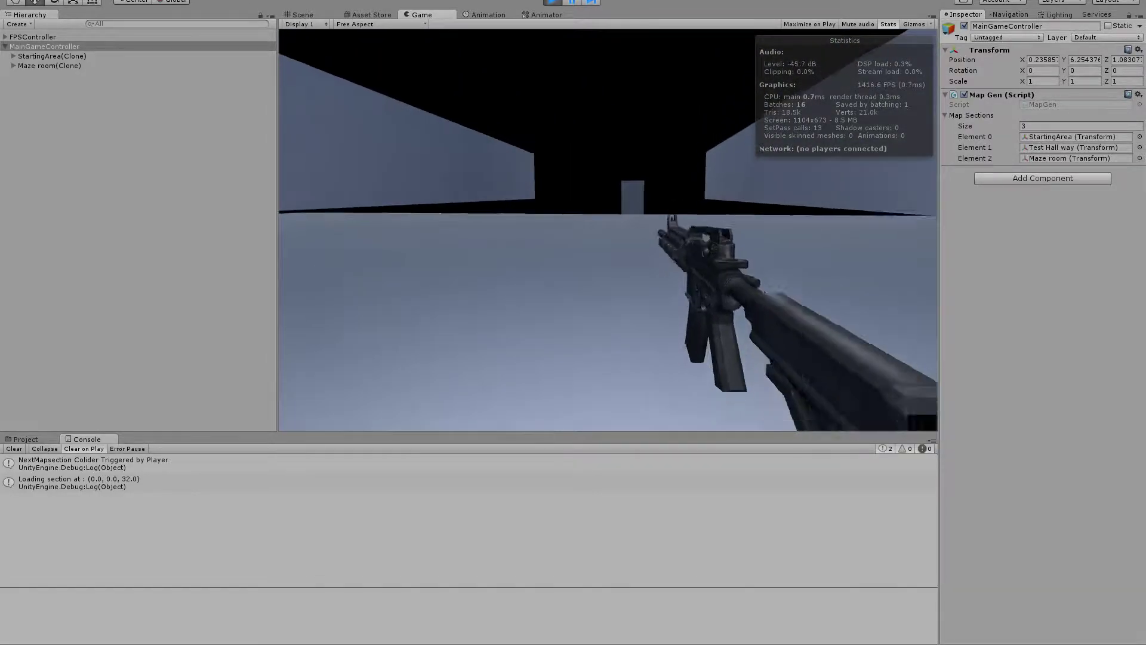
key(w)
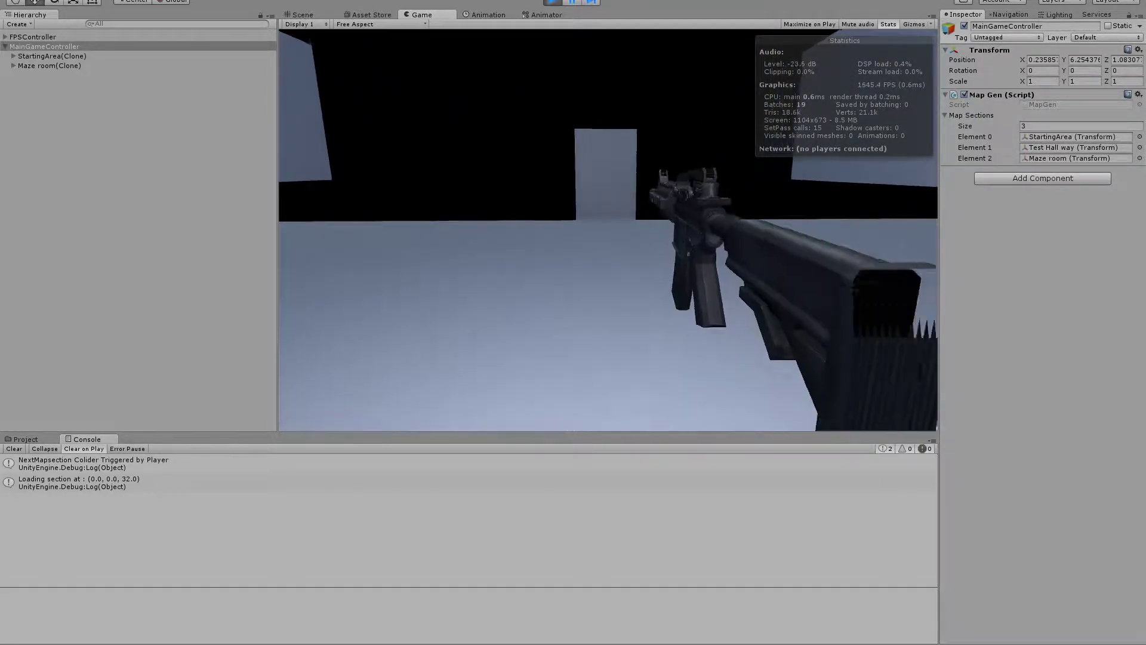
key(w)
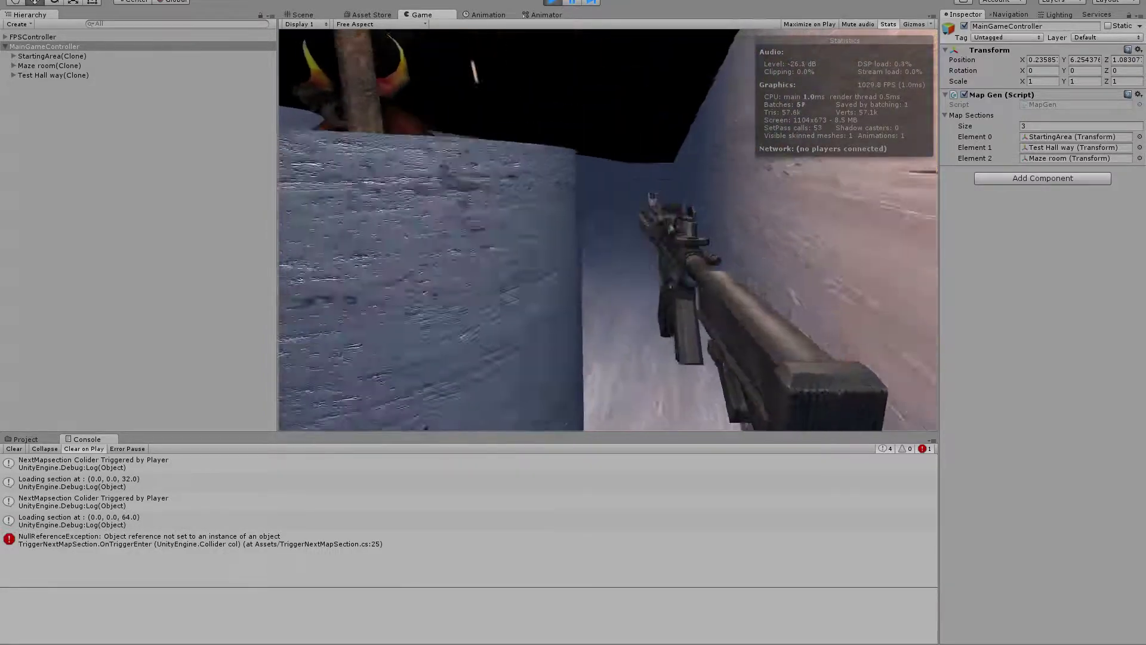
Fire at the demon in the test hallway and keep walking forward through the doors to load further random sections.
key(w)
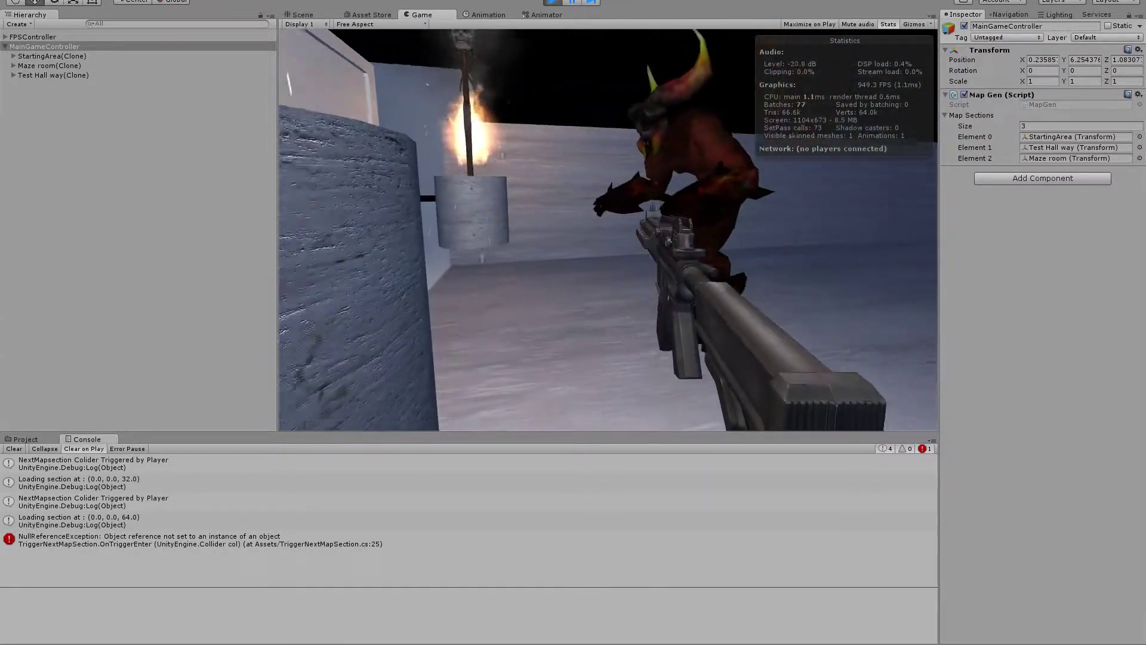
click(607, 230)
key(w)
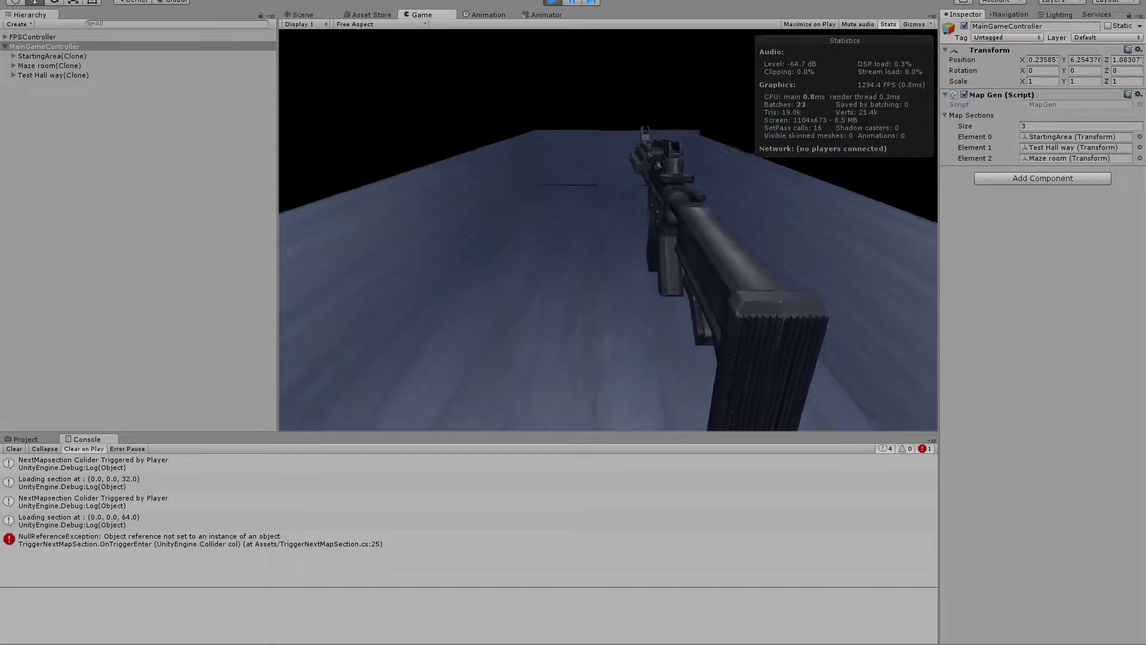
key(w)
key(w)
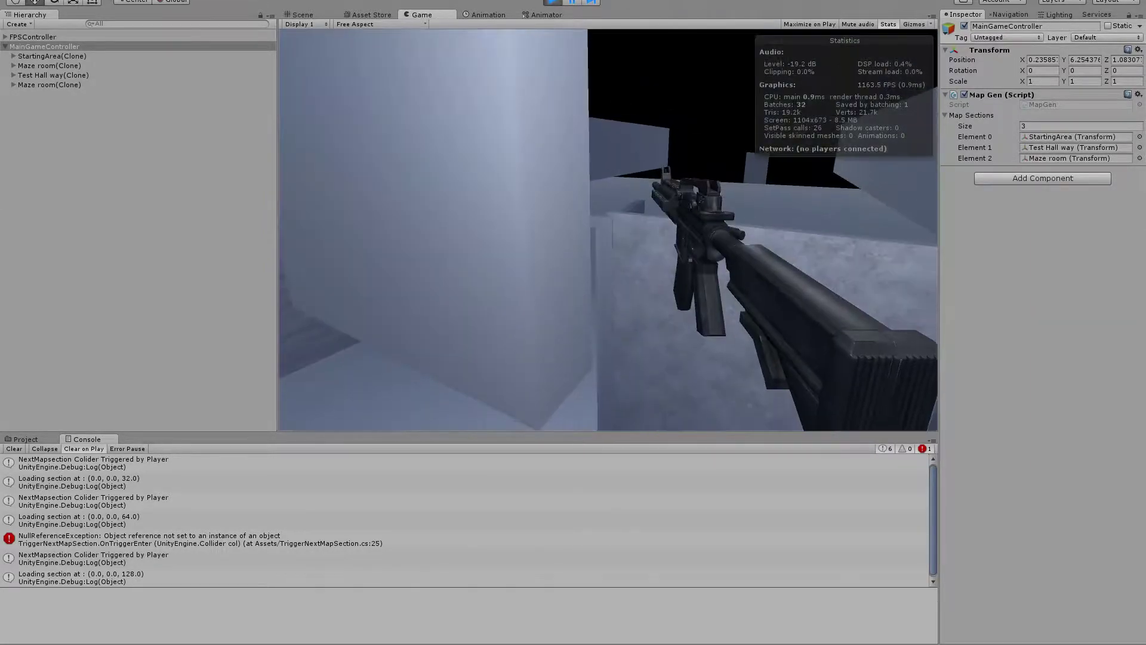
key(w)
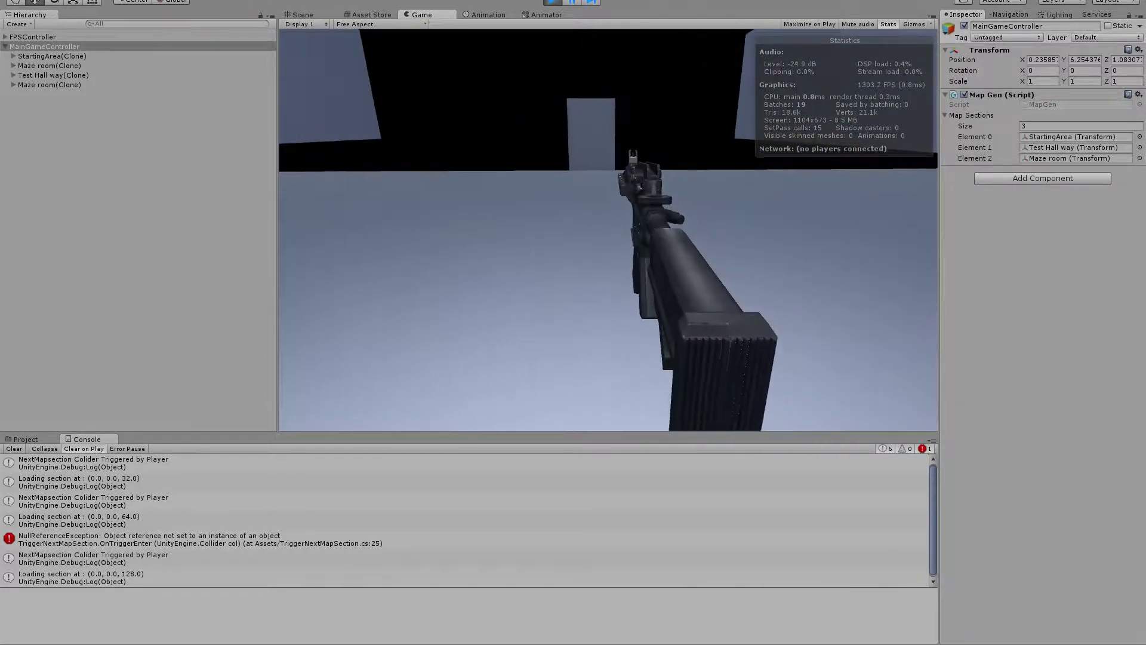
key(w)
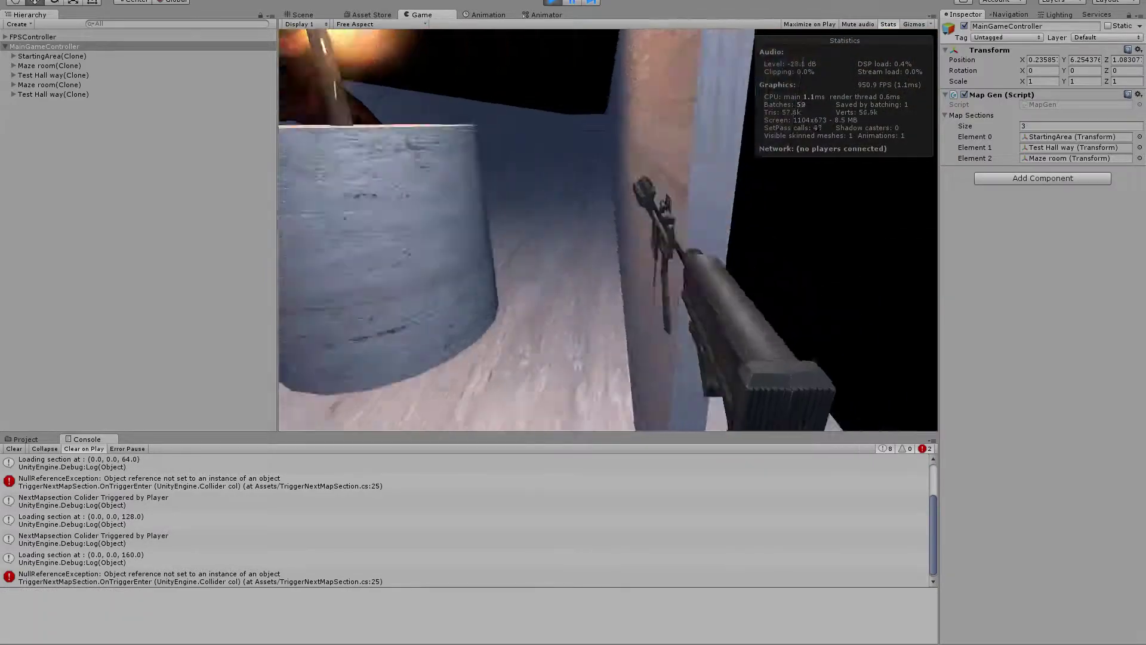
key(w)
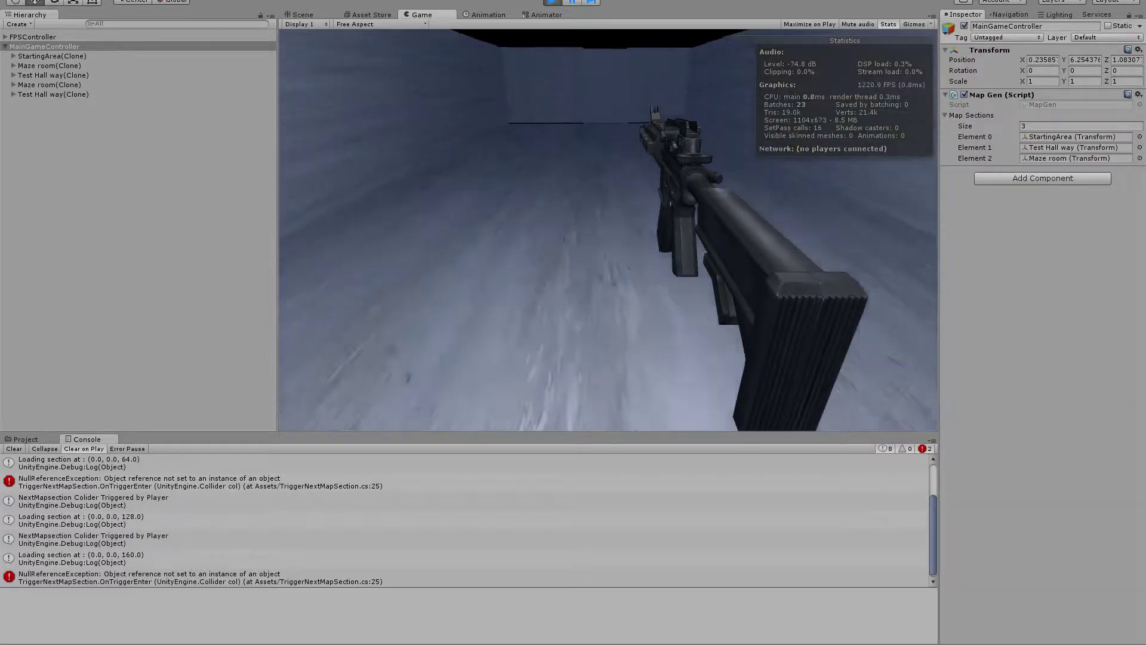
Walk on through several more randomly loaded sections while checking the spawned clones and console, and stop the game.
key(w)
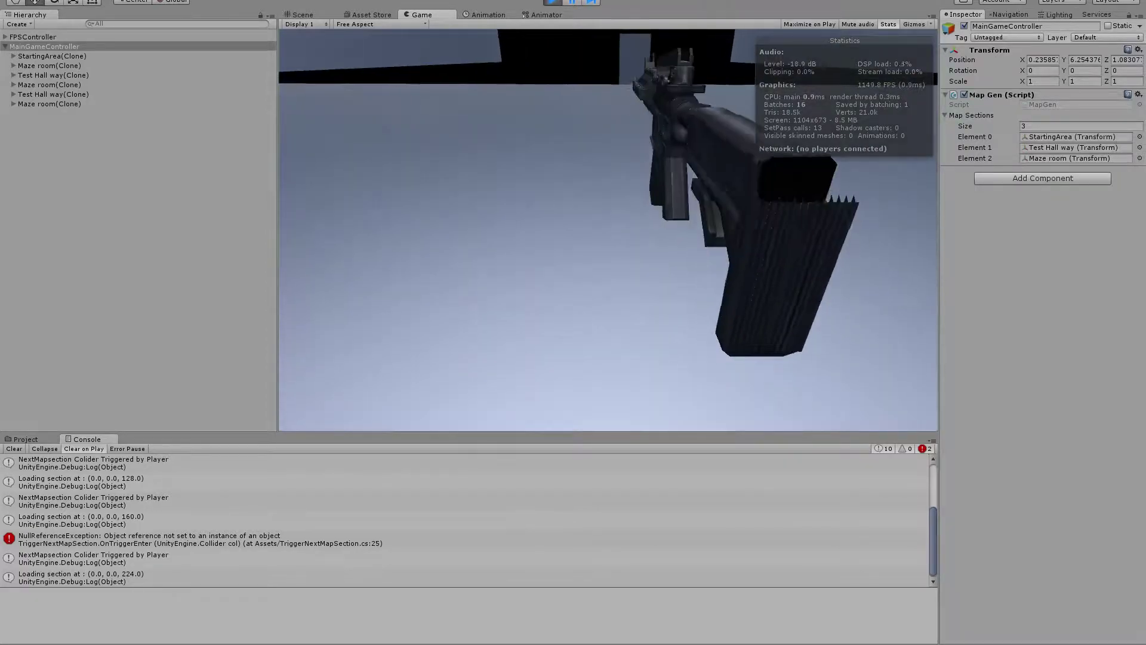
key(w)
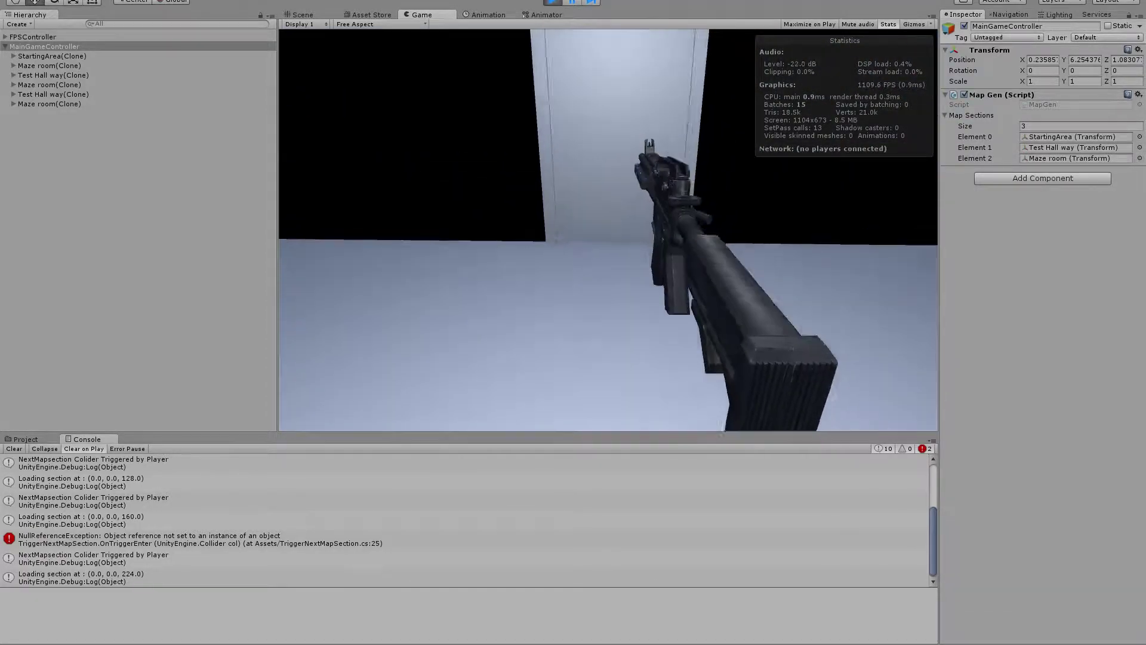
key(w)
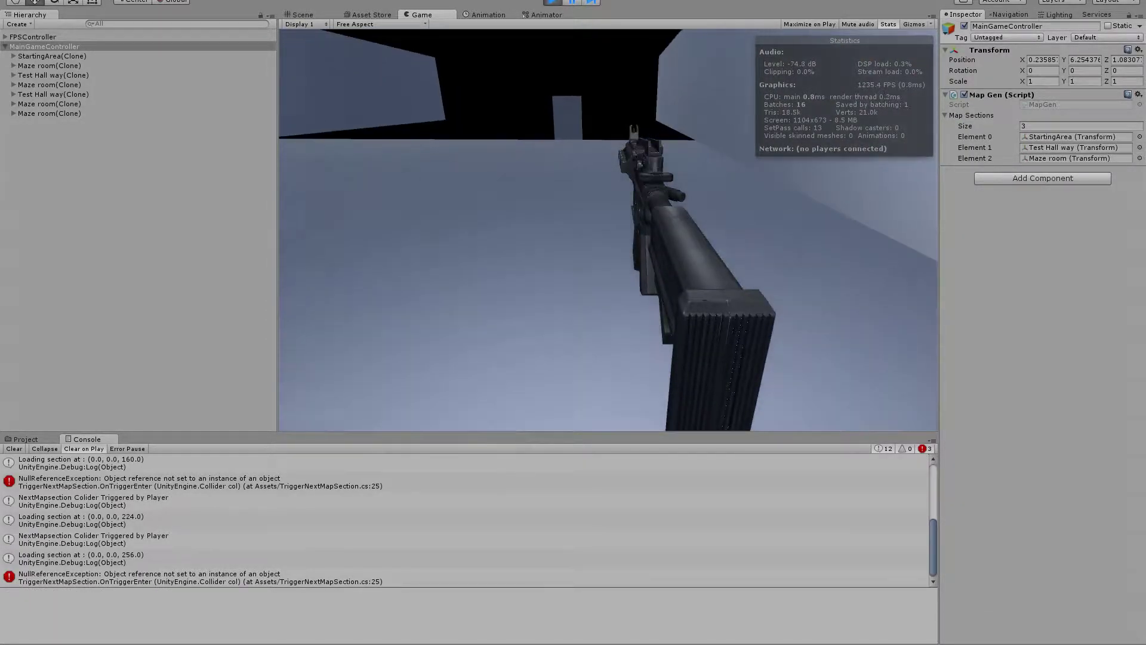
key(w)
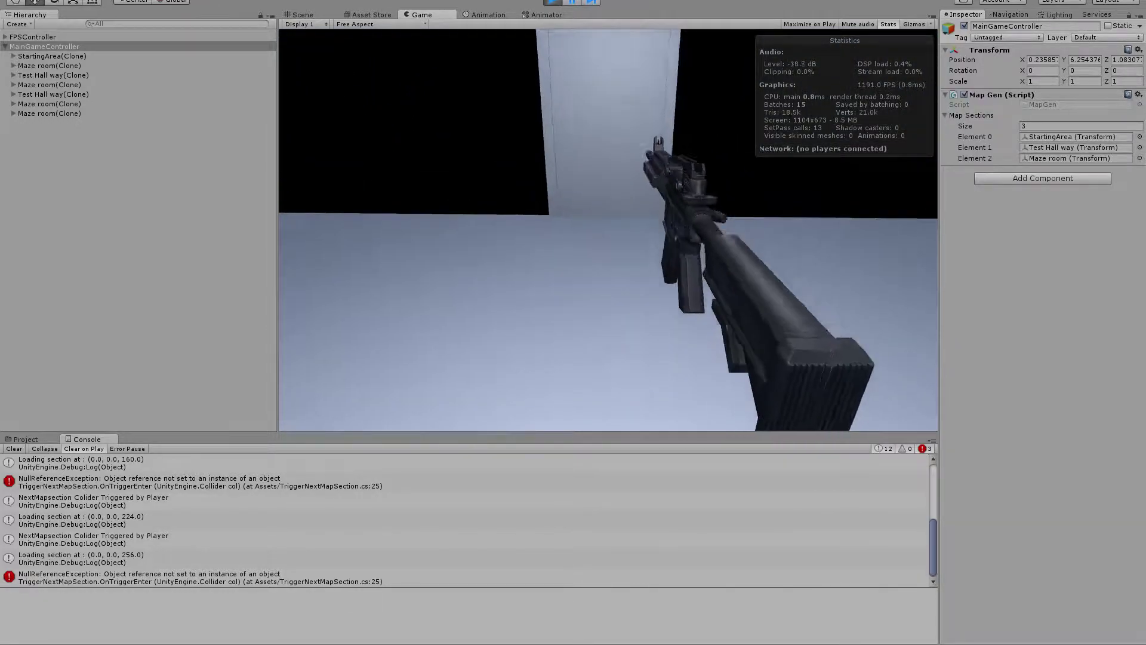
key(w)
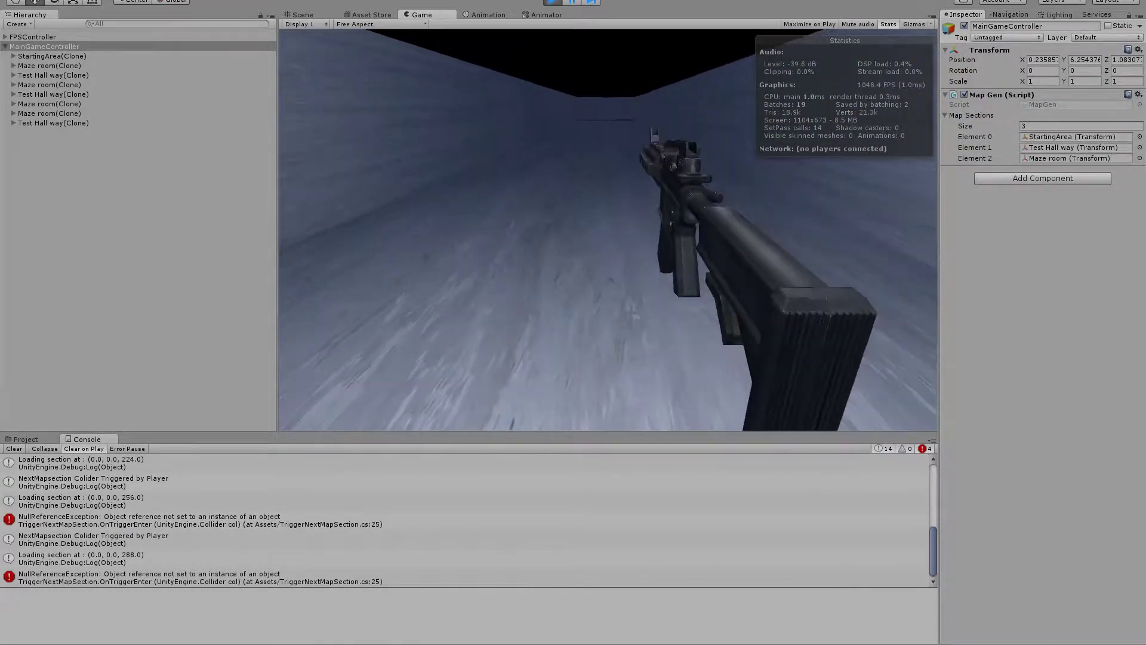
key(w)
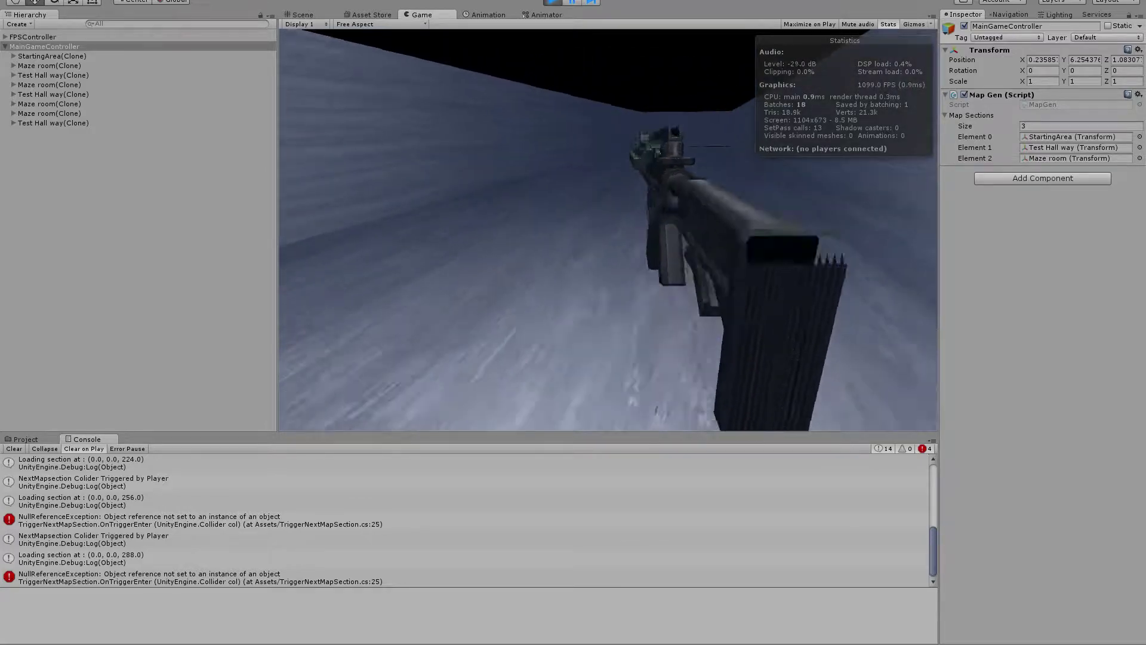
key(w)
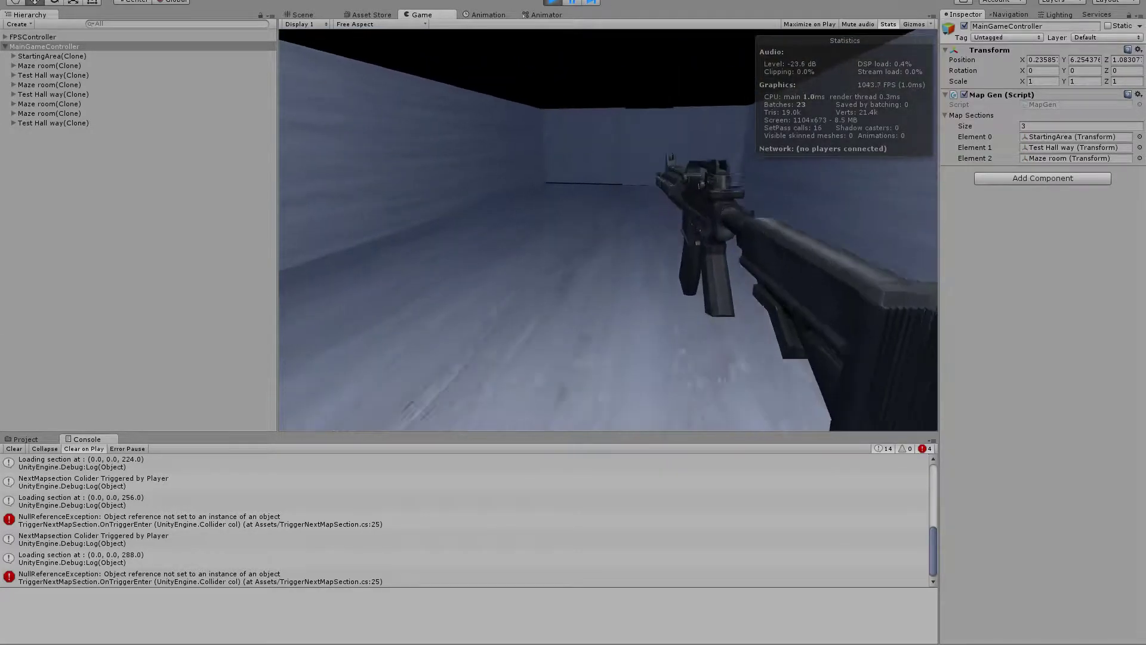
key(w)
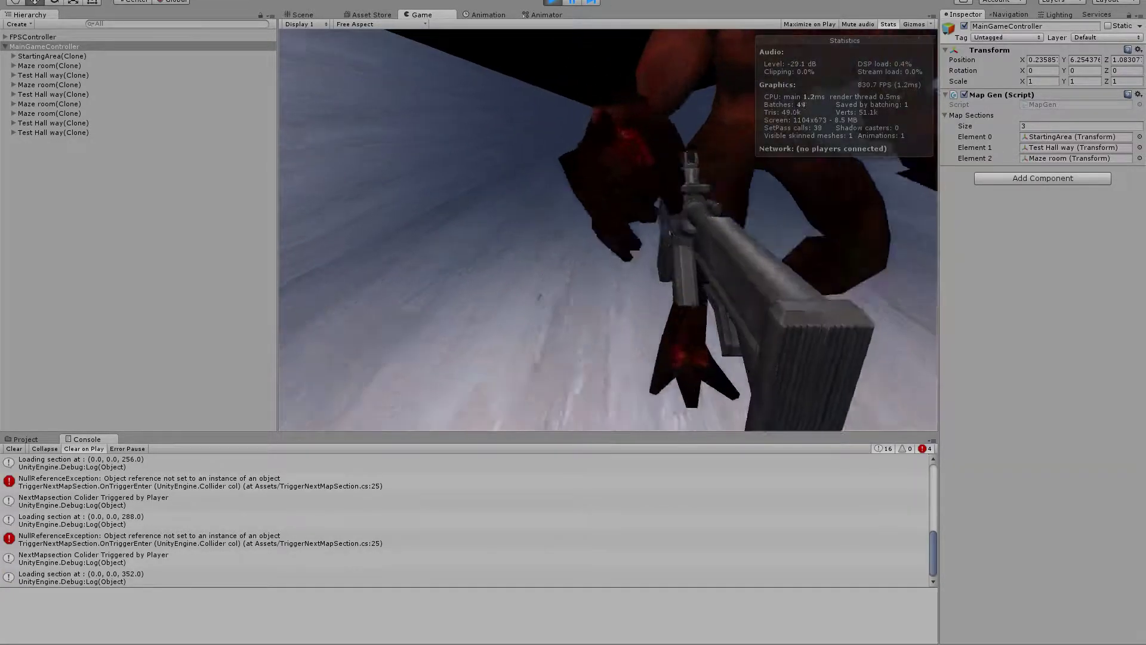
key(w)
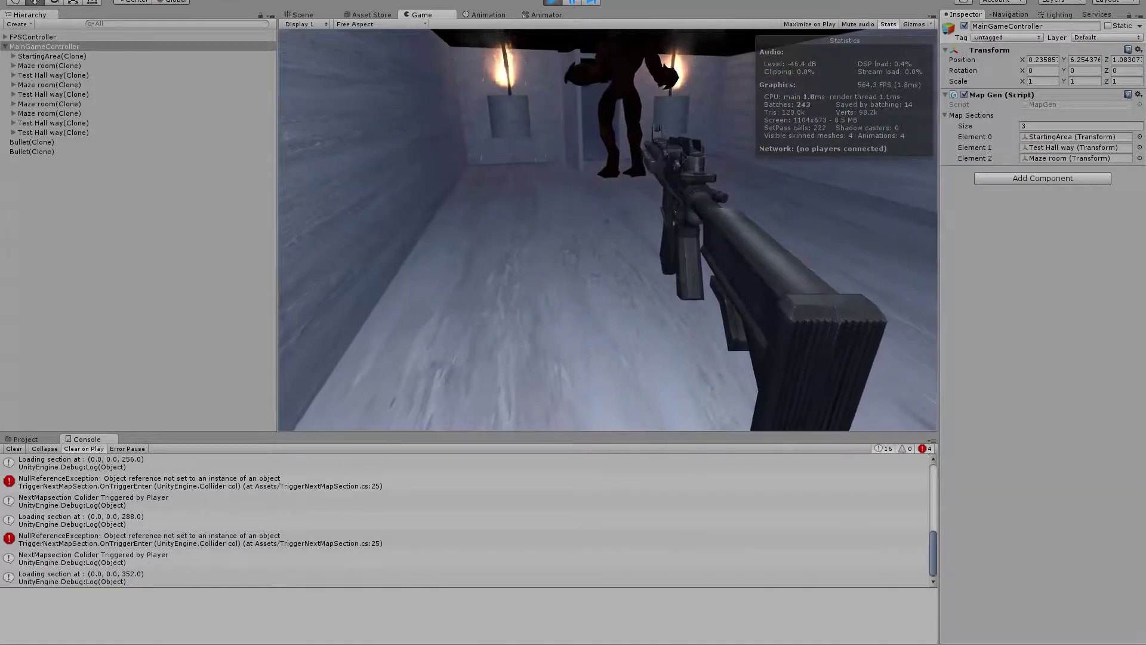
key(ctrl+p)
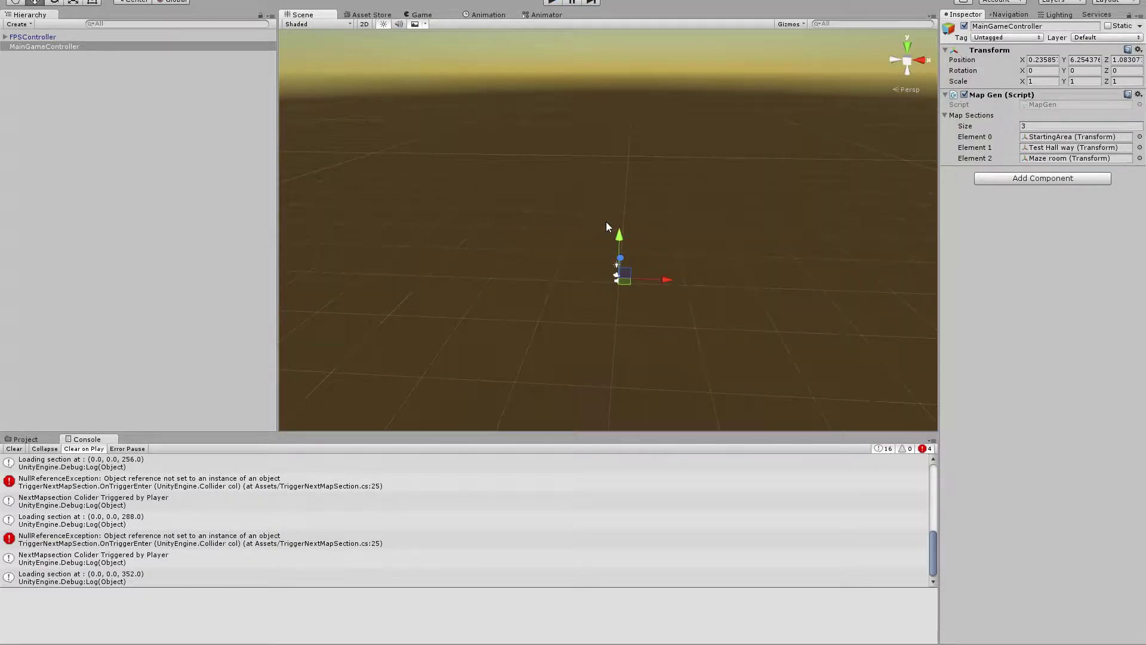
Place the Maze room prefab from the project assets in the scene, set its Z position to 32, and apply the prefab.
click(40, 439)
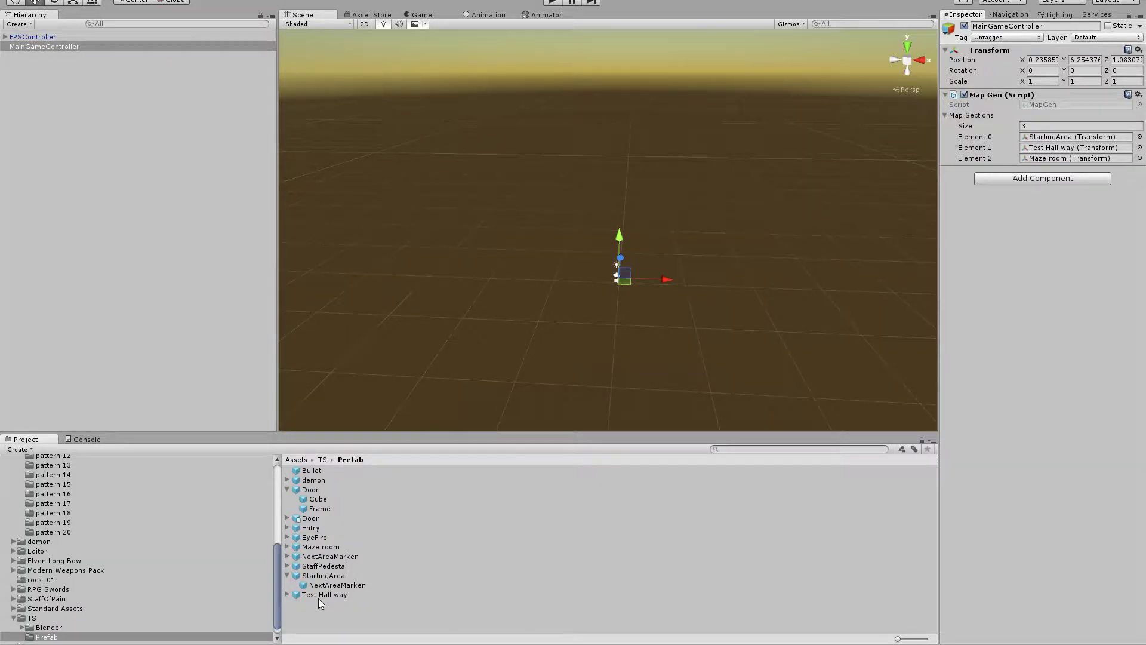
click(324, 556)
drag(324, 547, 47, 173)
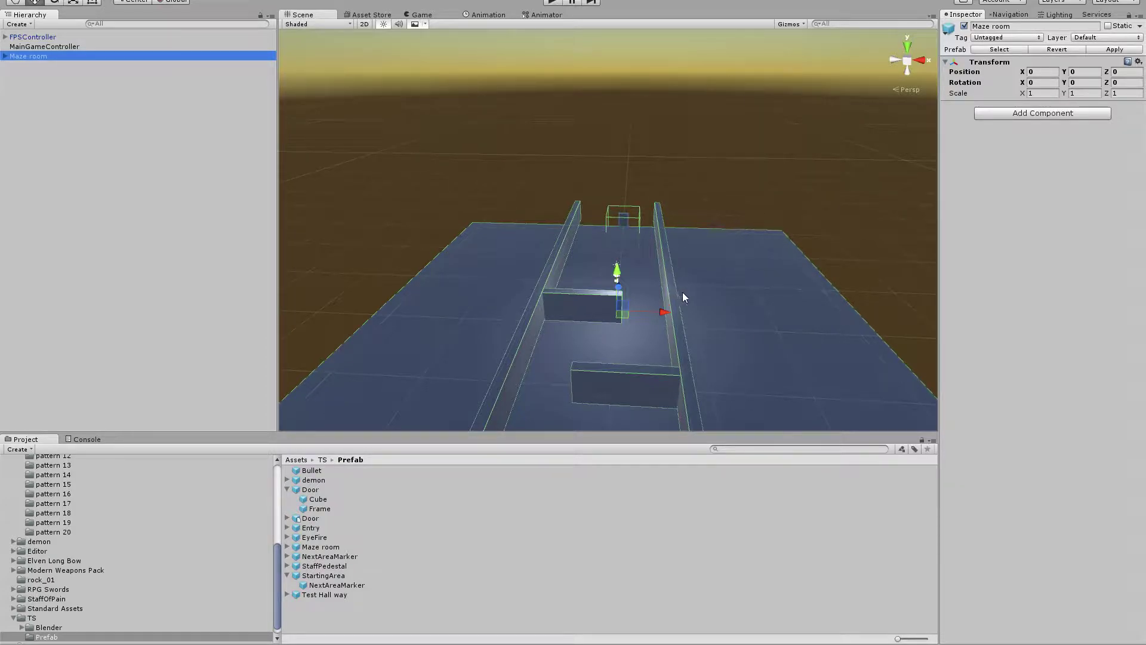
click(1116, 71)
text(32)
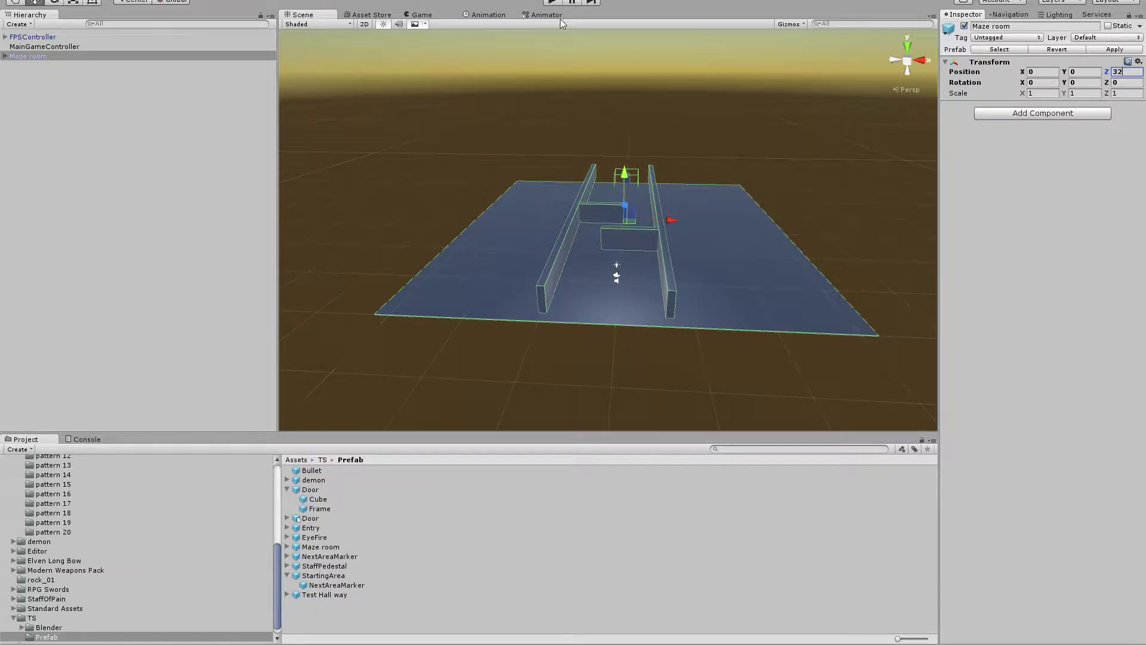
click(1130, 51)
Examine the Maze room's nested NextAreaMarker, Door and Cube objects, and the Door inside the NextAreaMarker prefab.
click(6, 56)
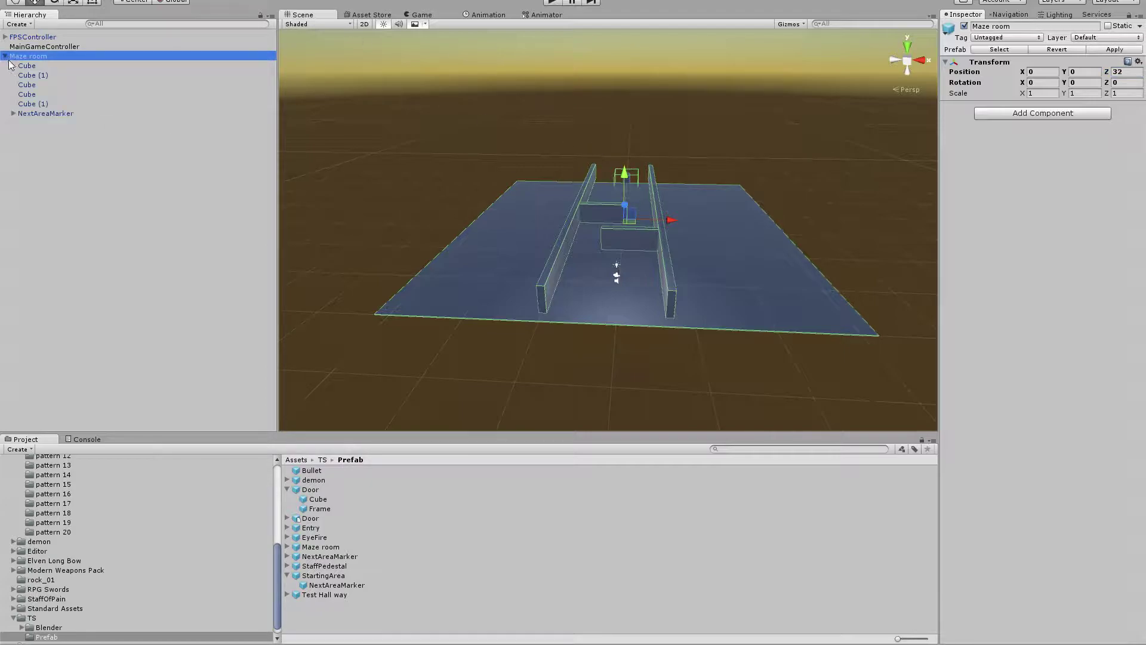
click(11, 114)
click(12, 114)
click(21, 132)
click(50, 142)
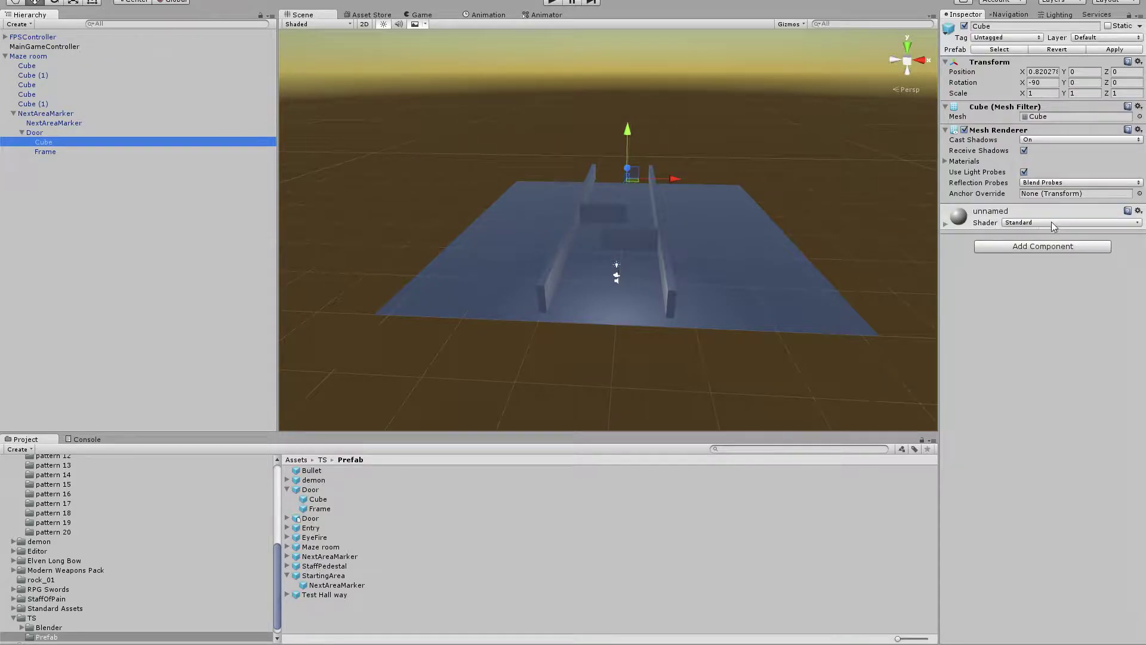
click(287, 547)
click(287, 547)
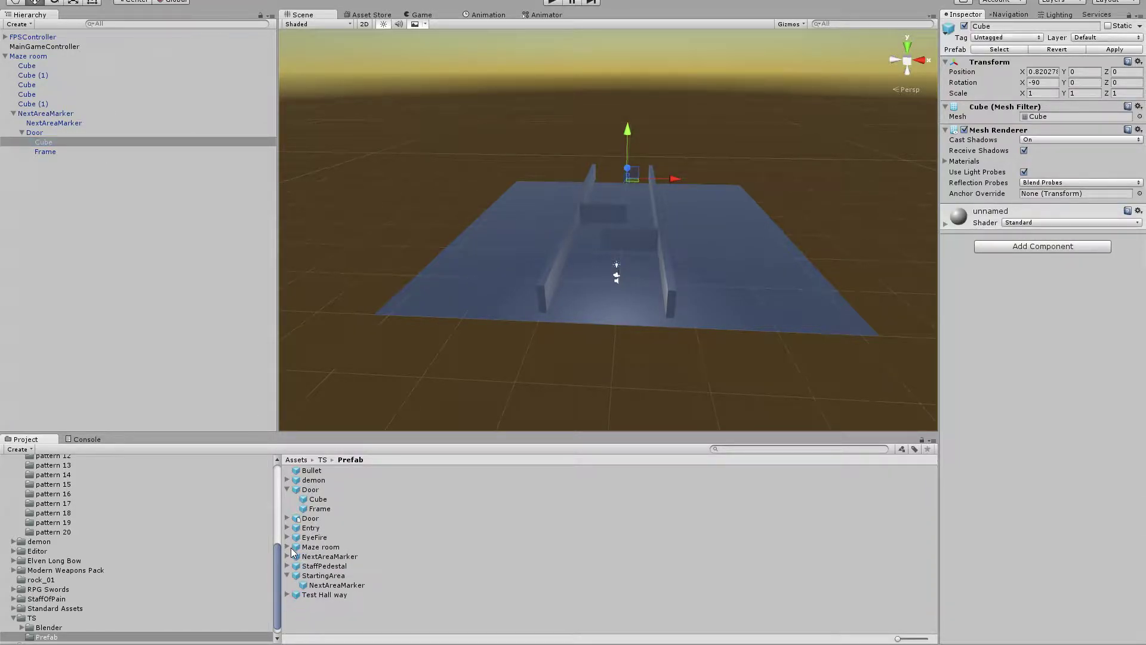
click(287, 556)
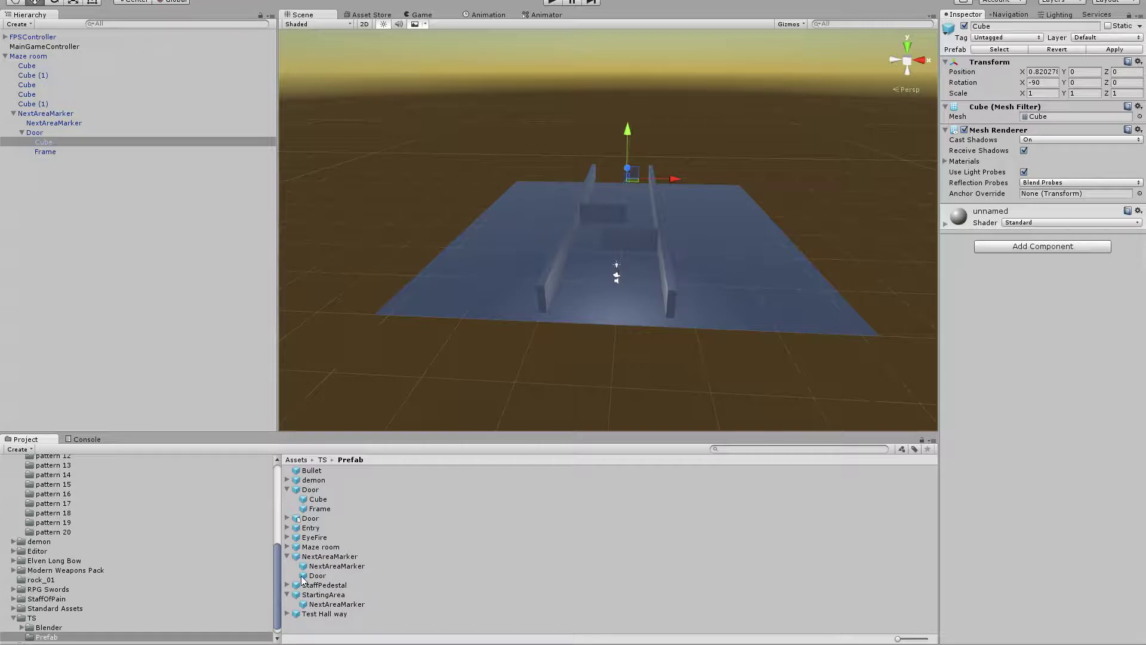
click(311, 575)
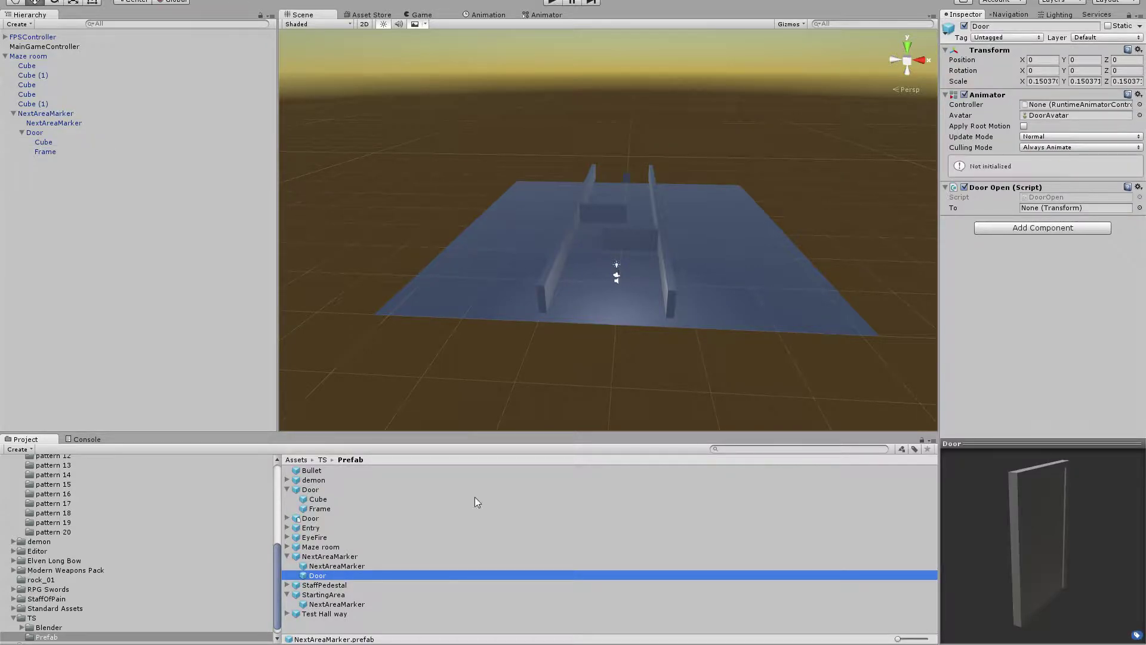
click(42, 139)
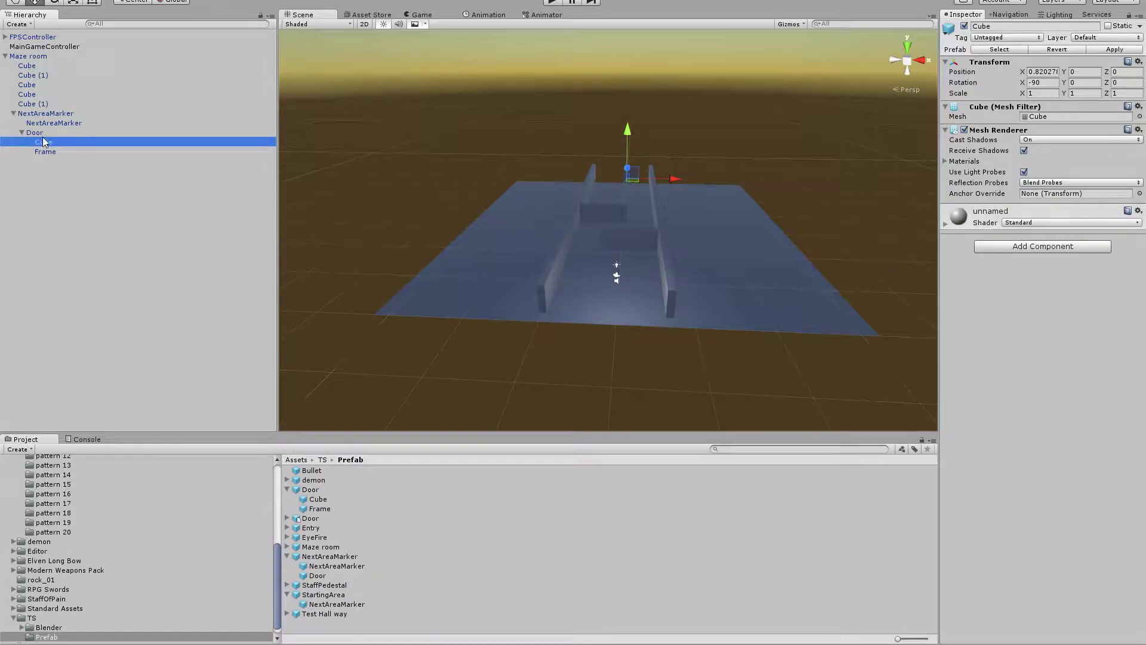
Nest the Maze room's Door under the inner NextAreaMarker, accept breaking the prefab instance, and apply the change to the prefab.
click(43, 133)
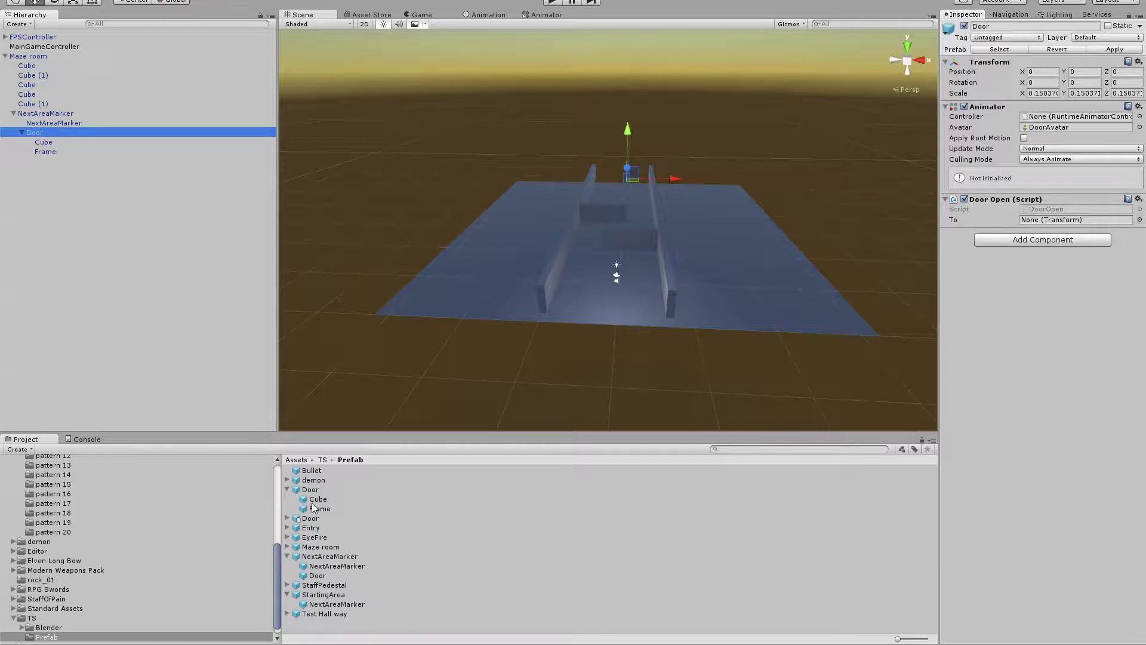
drag(314, 575, 319, 567)
drag(30, 136, 45, 123)
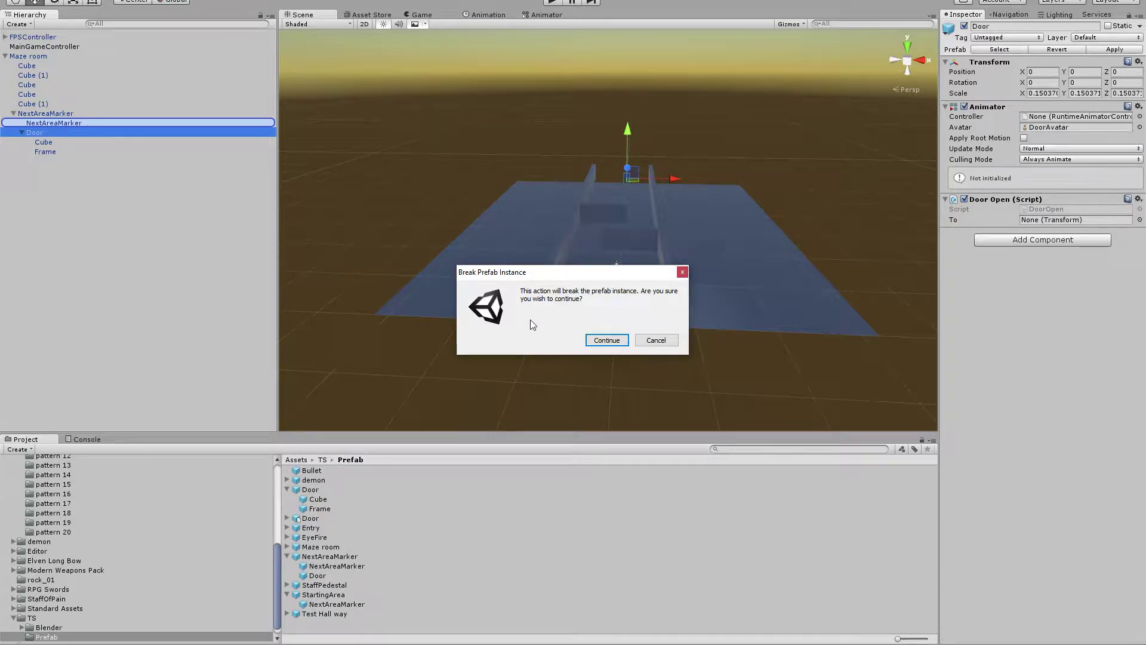
click(606, 339)
click(80, 123)
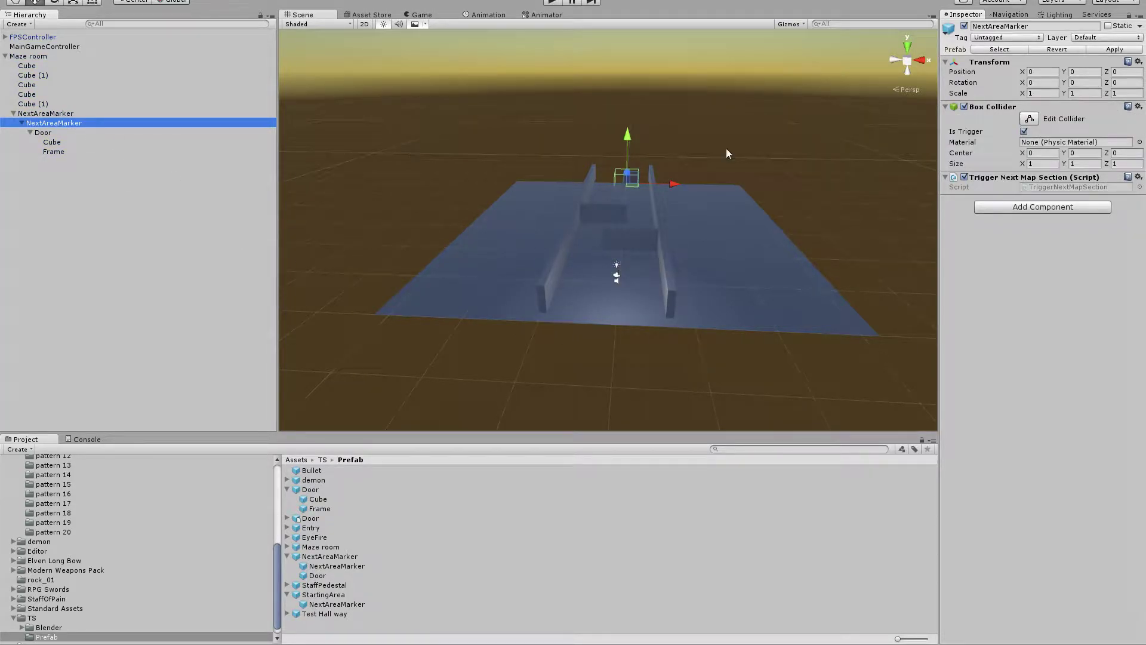
click(1098, 49)
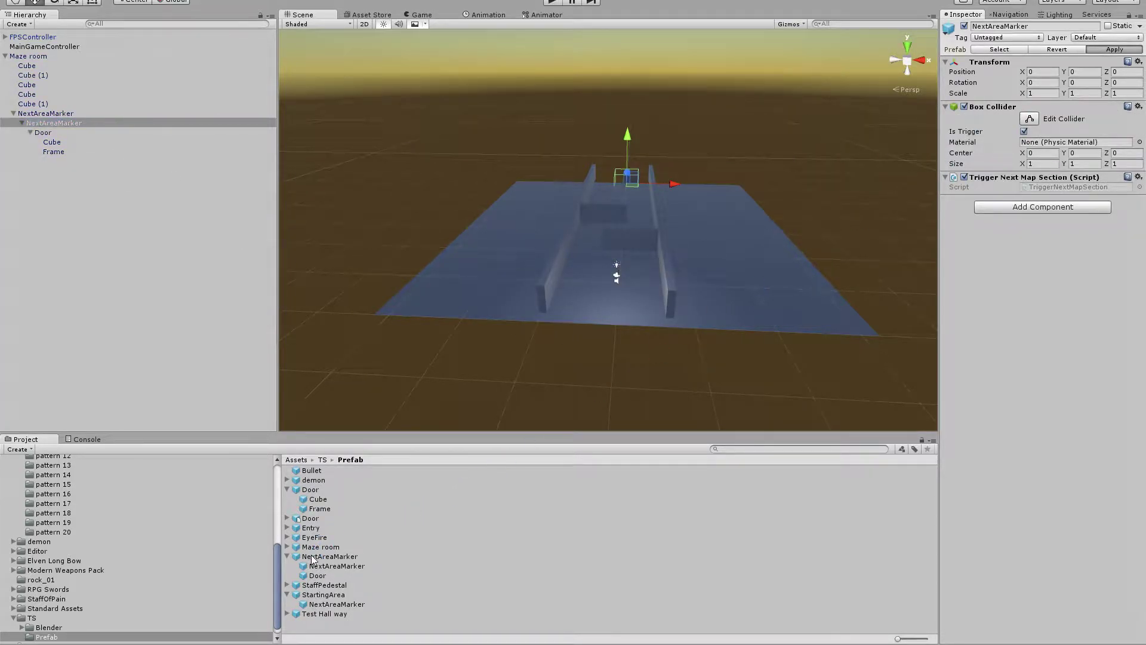
Place the NextAreaMarker prefab in the scene and nest its Door under the inner NextAreaMarker, accepting the prefab instance break.
drag(321, 562, 63, 258)
click(4, 161)
click(13, 180)
click(27, 182)
drag(28, 181, 47, 172)
click(606, 340)
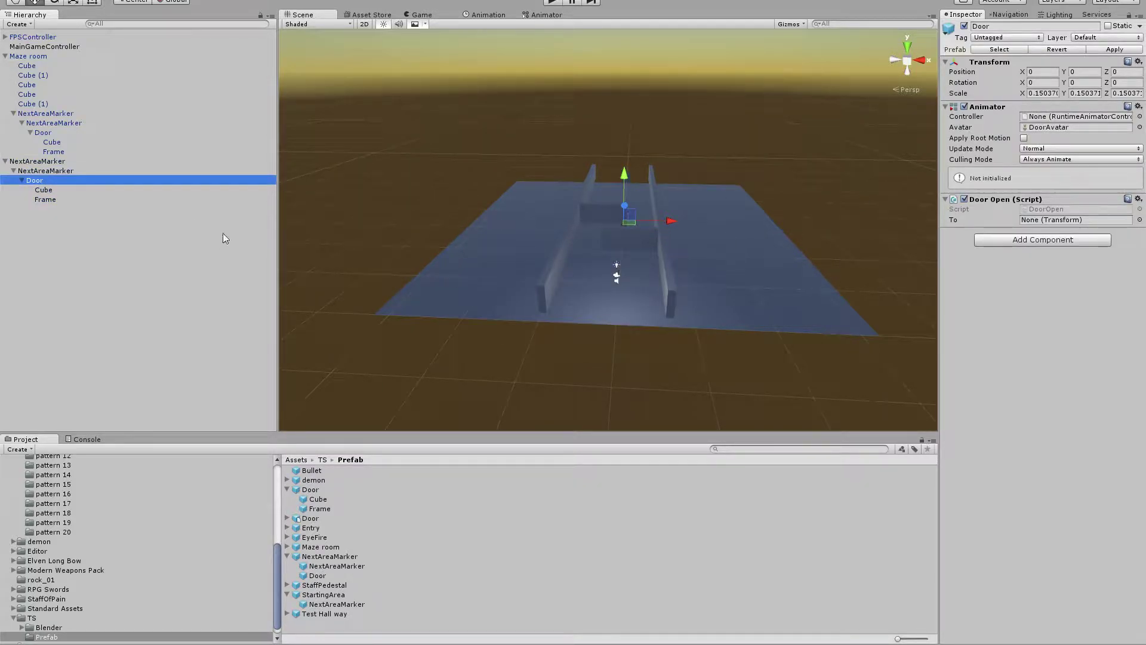
Apply the restructured NextAreaMarker to its prefab and delete the temporary instance from the scene.
click(55, 161)
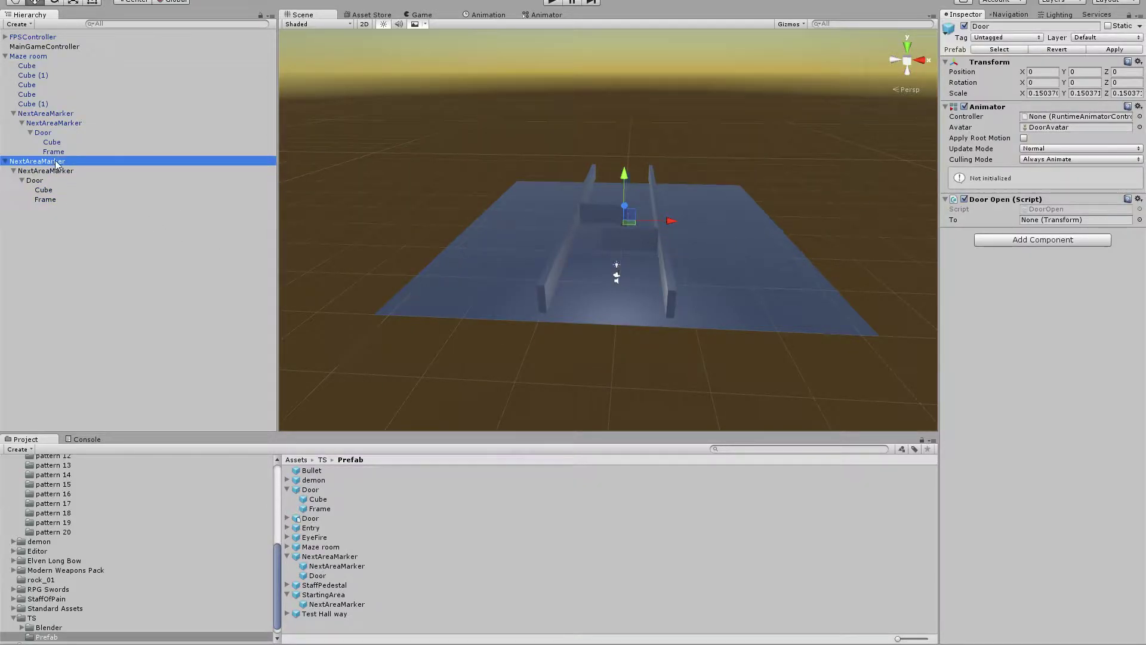
click(1121, 49)
click(126, 164)
key(Delete)
Apply the Maze room's current hierarchy to its prefab.
click(43, 114)
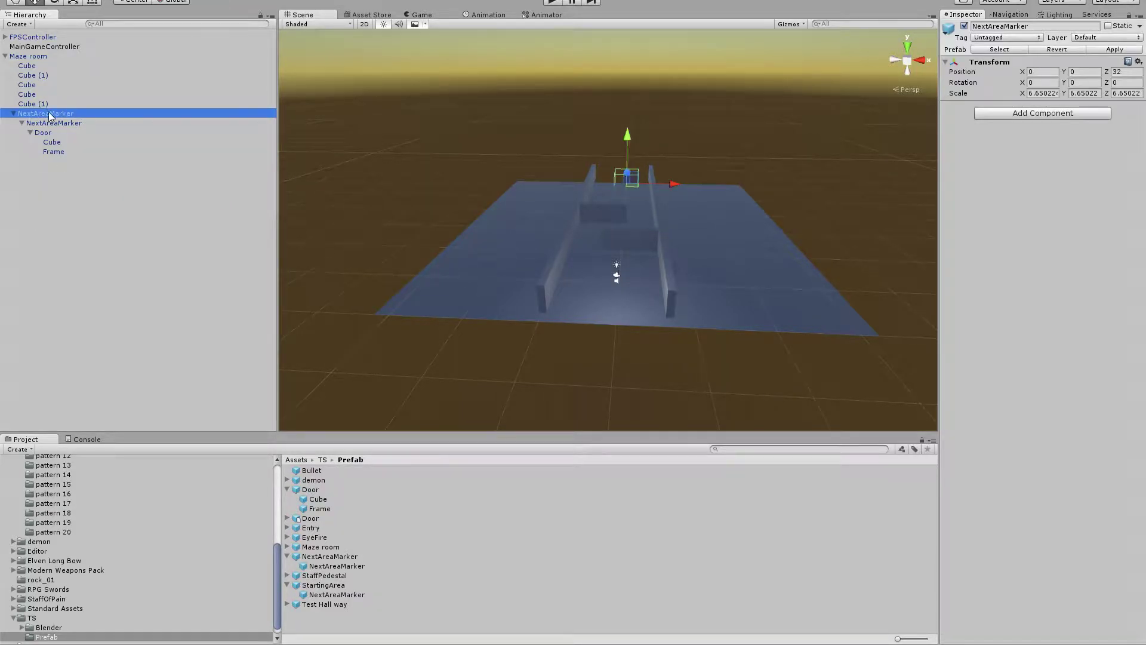
click(66, 56)
click(1108, 47)
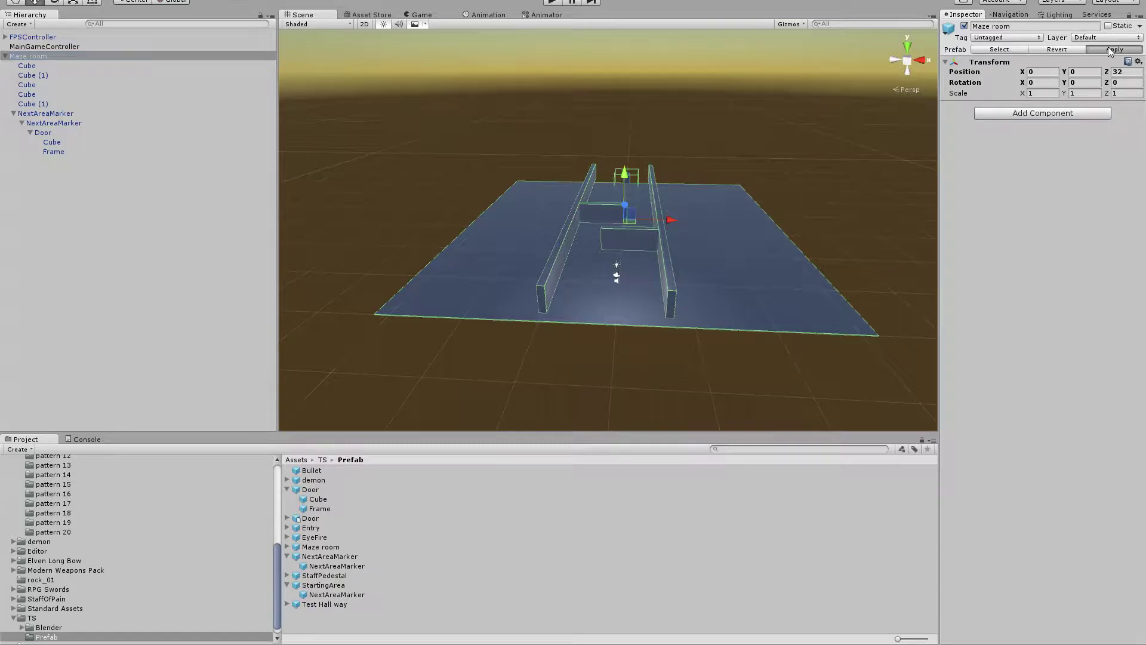
Compare the components on the Maze room door's Cube and Frame with those on the Door prefab's Cube and Frame.
click(62, 150)
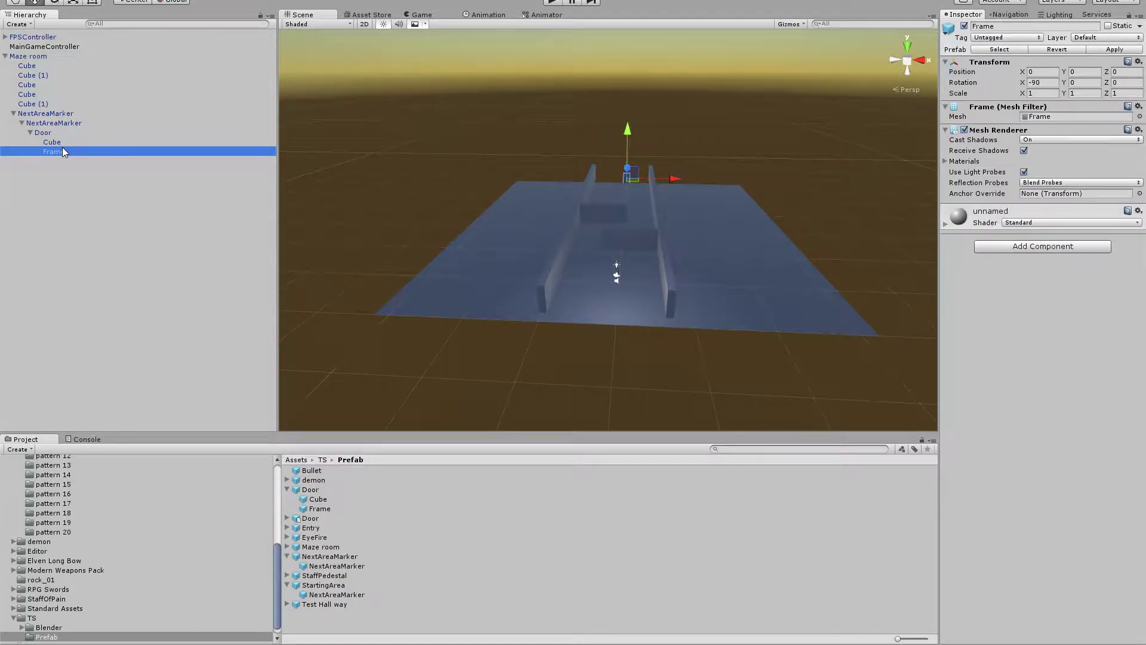
click(75, 115)
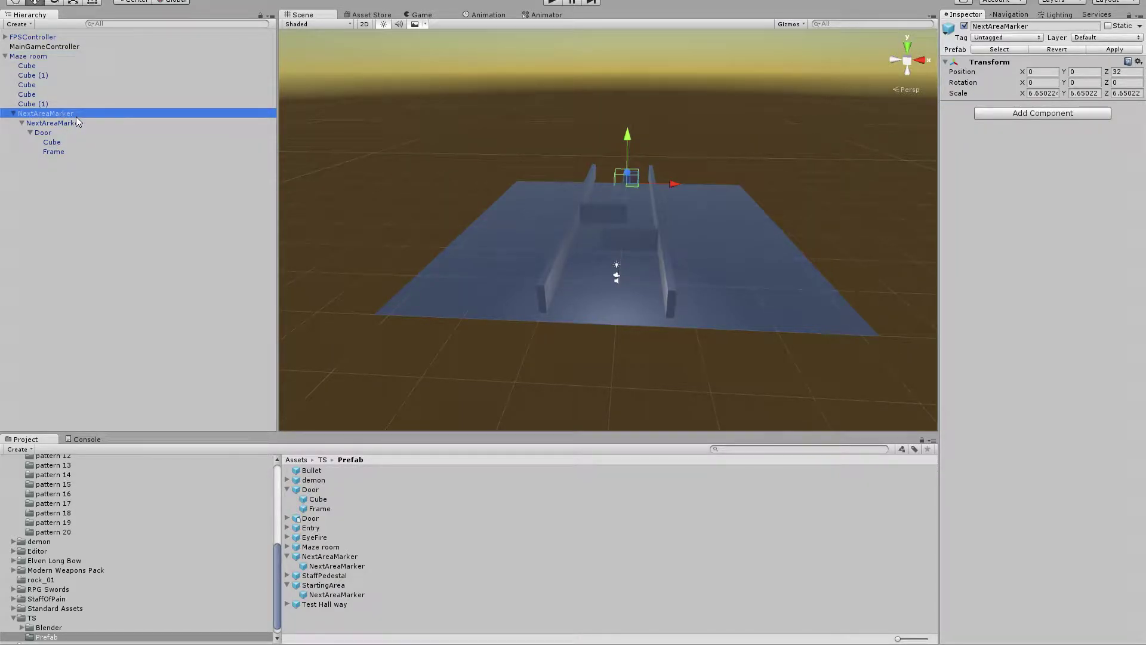
click(76, 122)
click(77, 133)
click(76, 142)
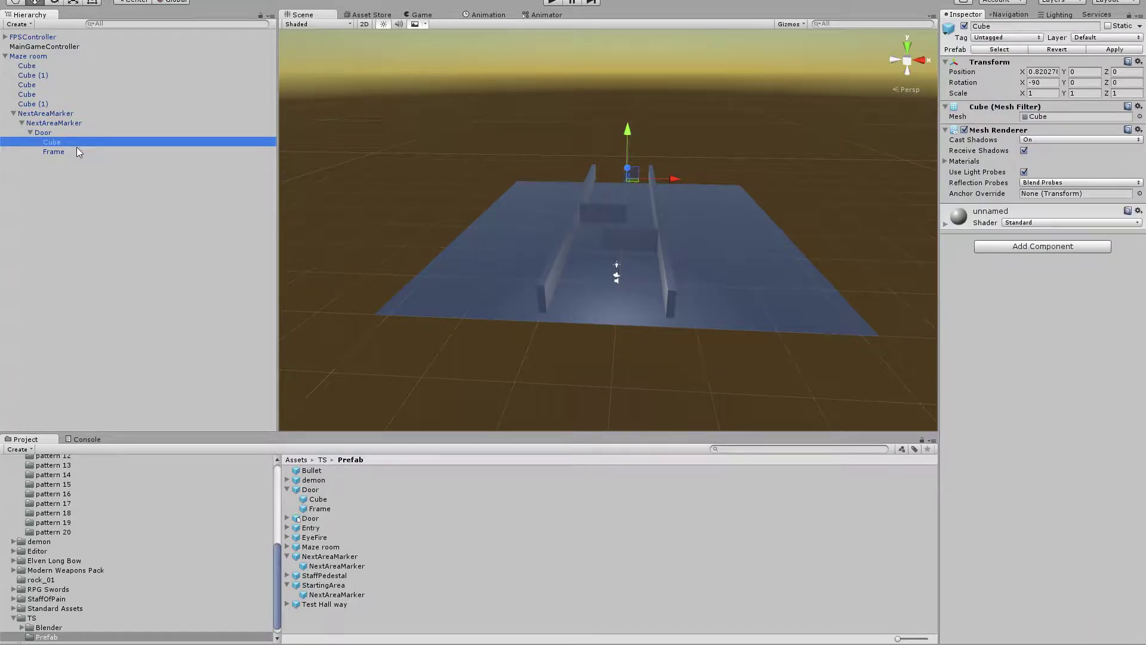
click(77, 151)
click(73, 141)
click(95, 151)
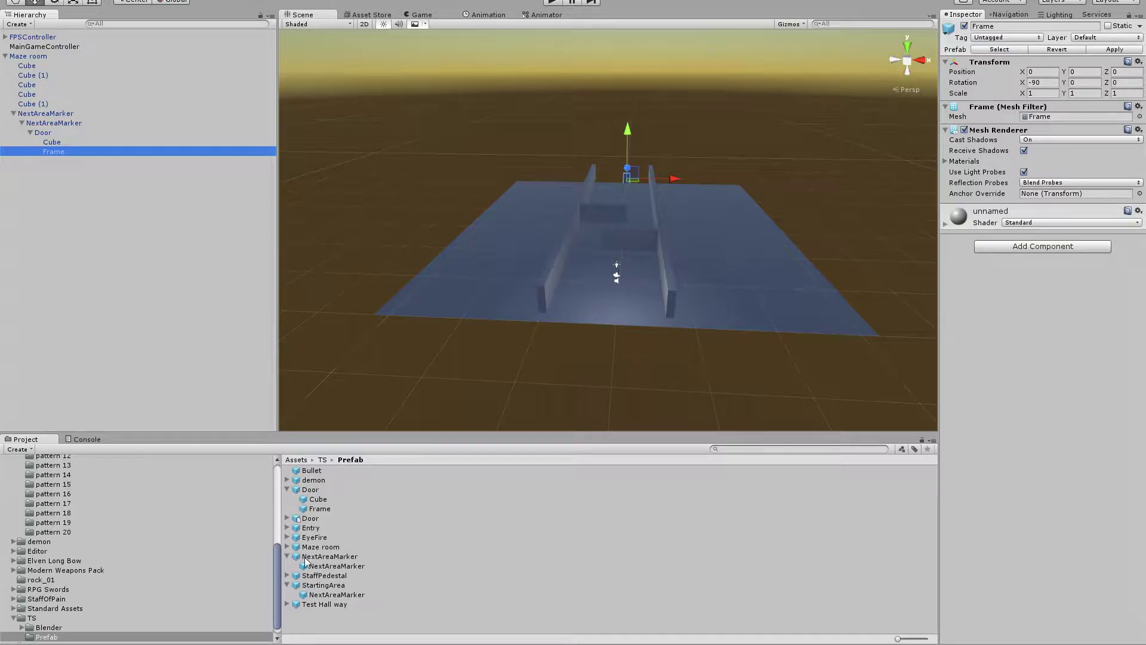
click(315, 511)
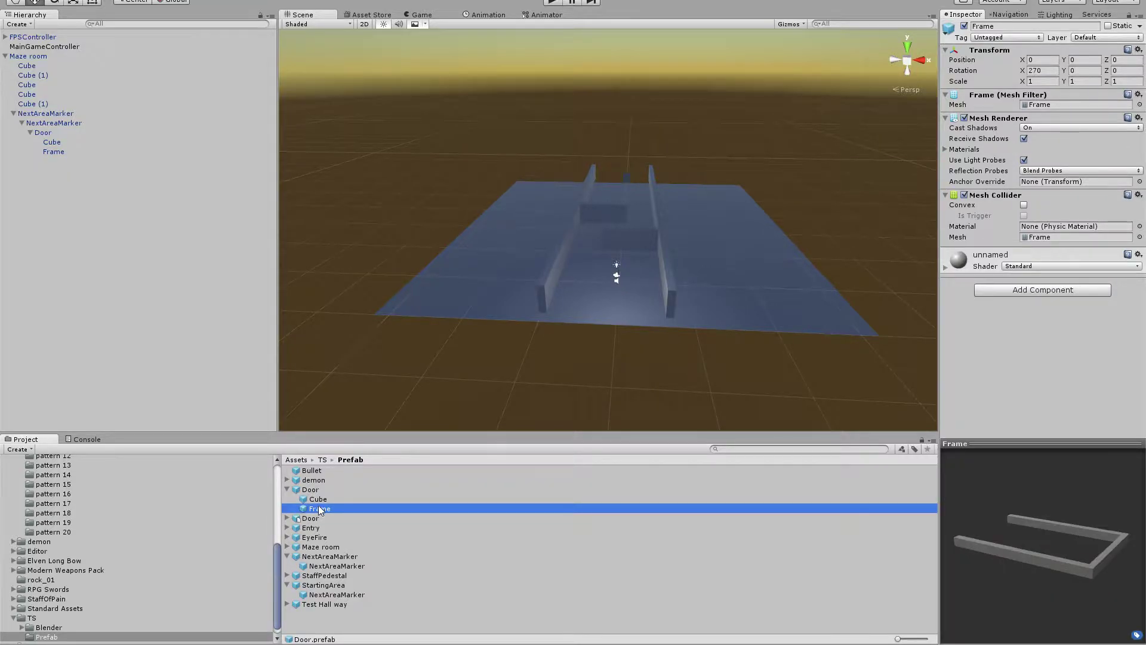
click(319, 500)
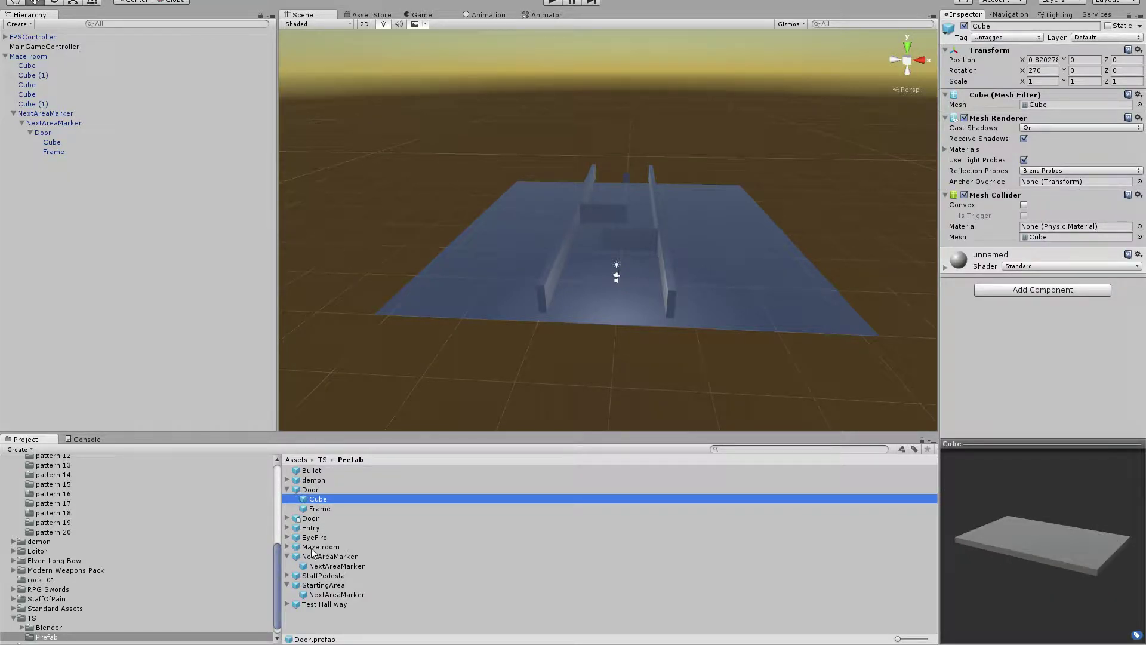
Place the NextAreaMarker prefab in the scene and add a Mesh Collider to its door's Cube and Frame.
drag(304, 556, 78, 317)
click(6, 162)
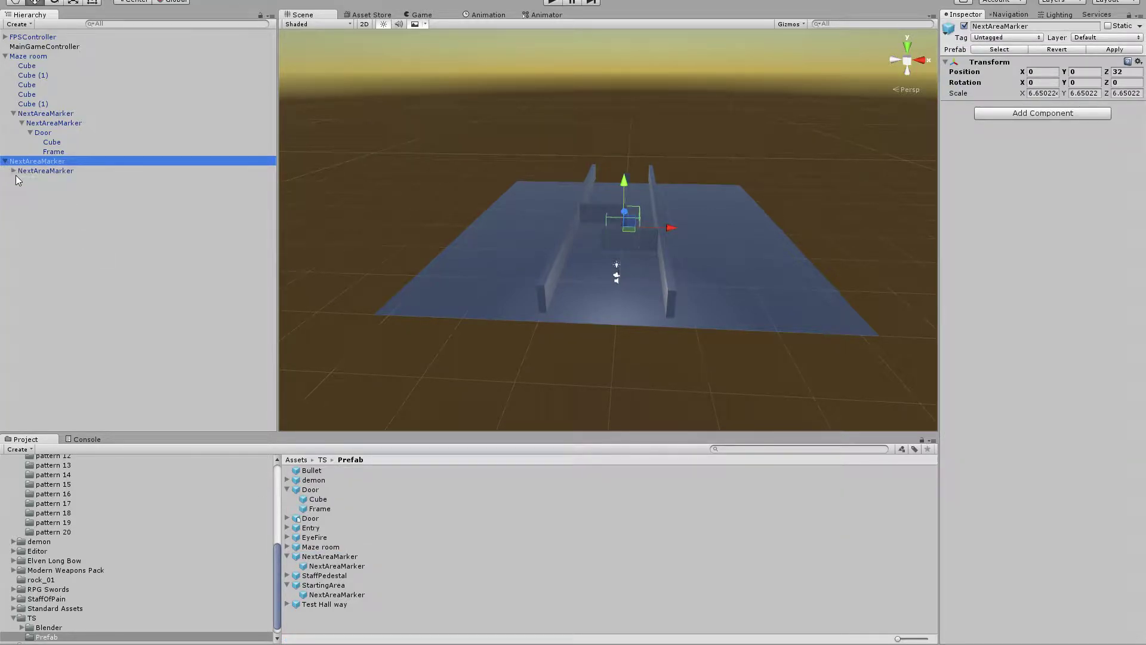
click(44, 190)
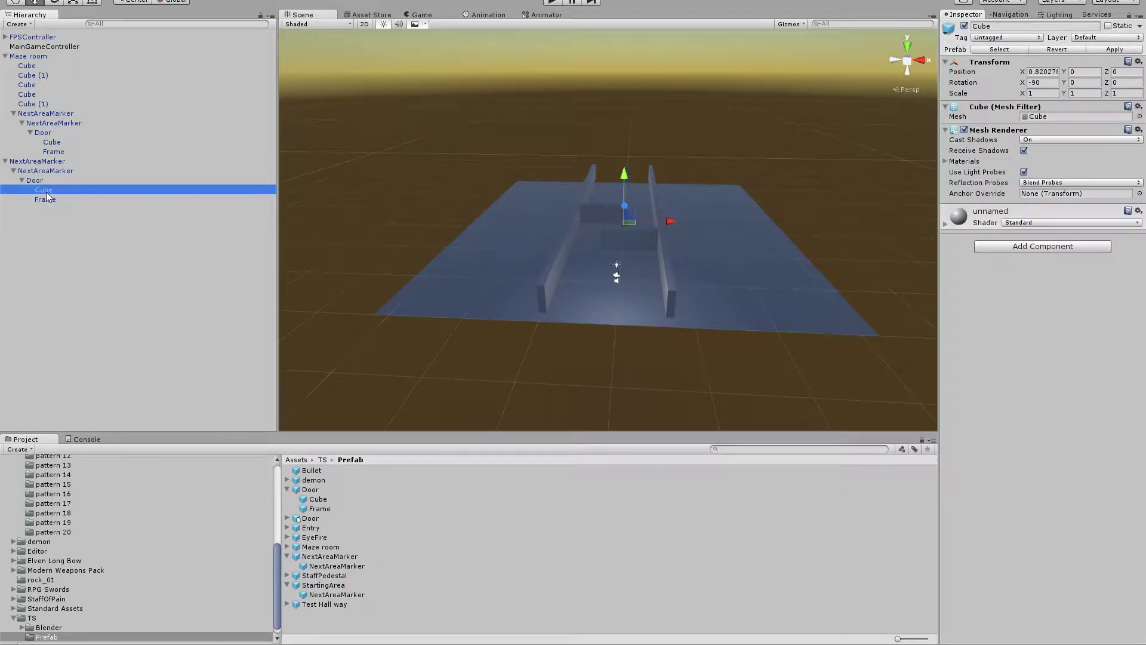
click(1010, 247)
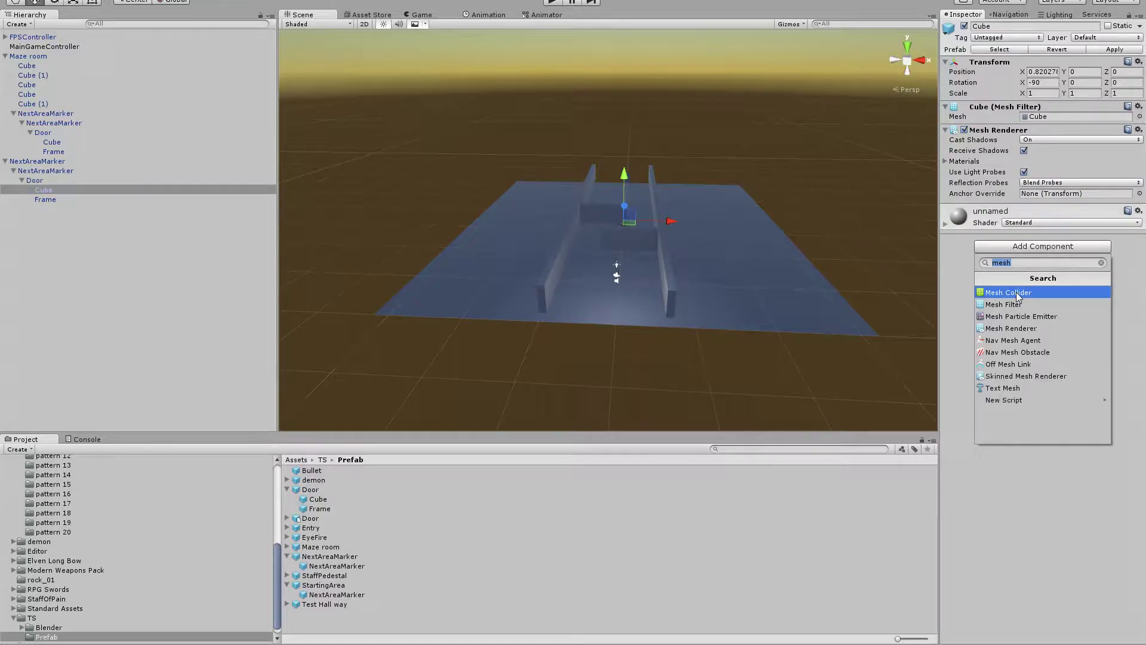
click(1015, 292)
click(82, 200)
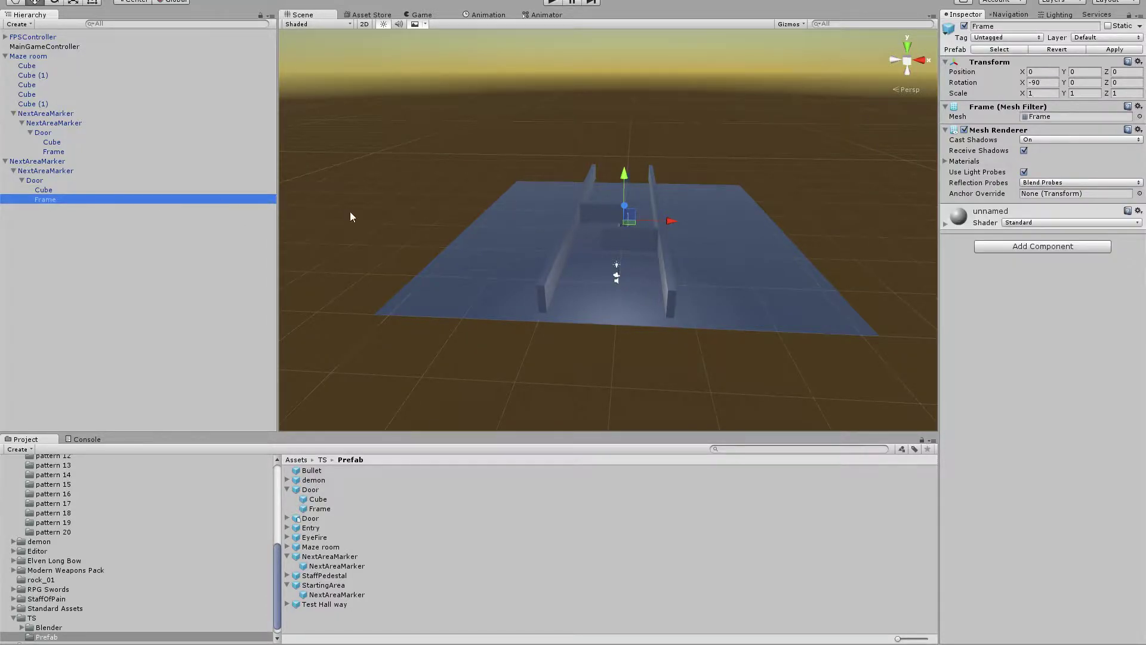
click(1003, 246)
click(1005, 291)
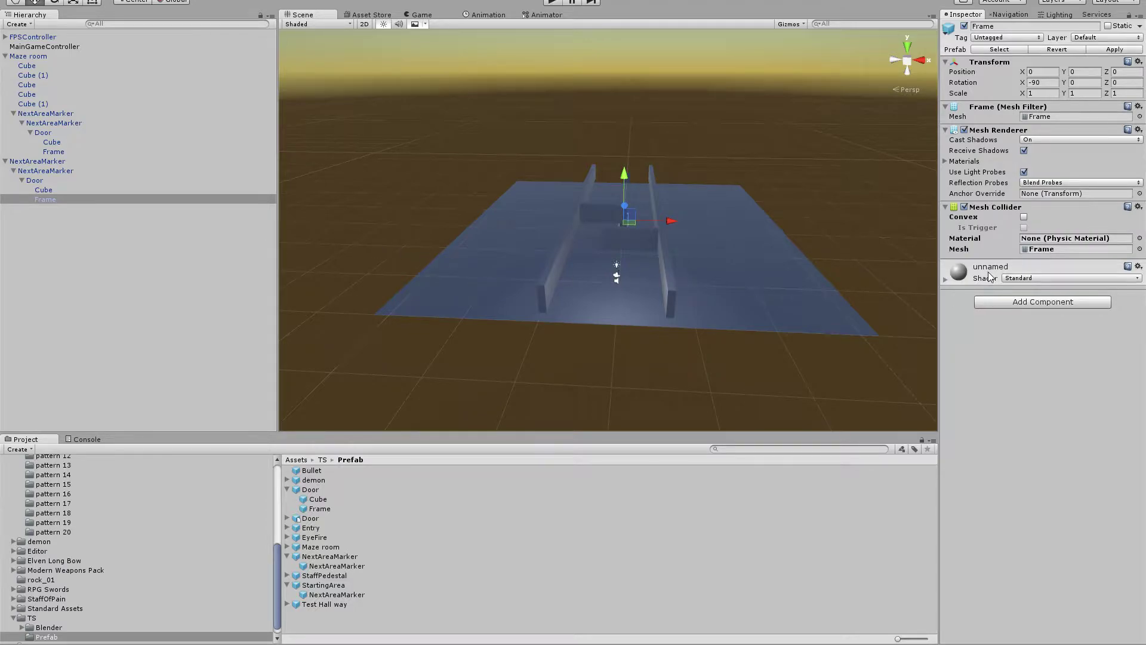
Apply the door colliders to the NextAreaMarker prefab and delete its temporary scene instance.
click(44, 161)
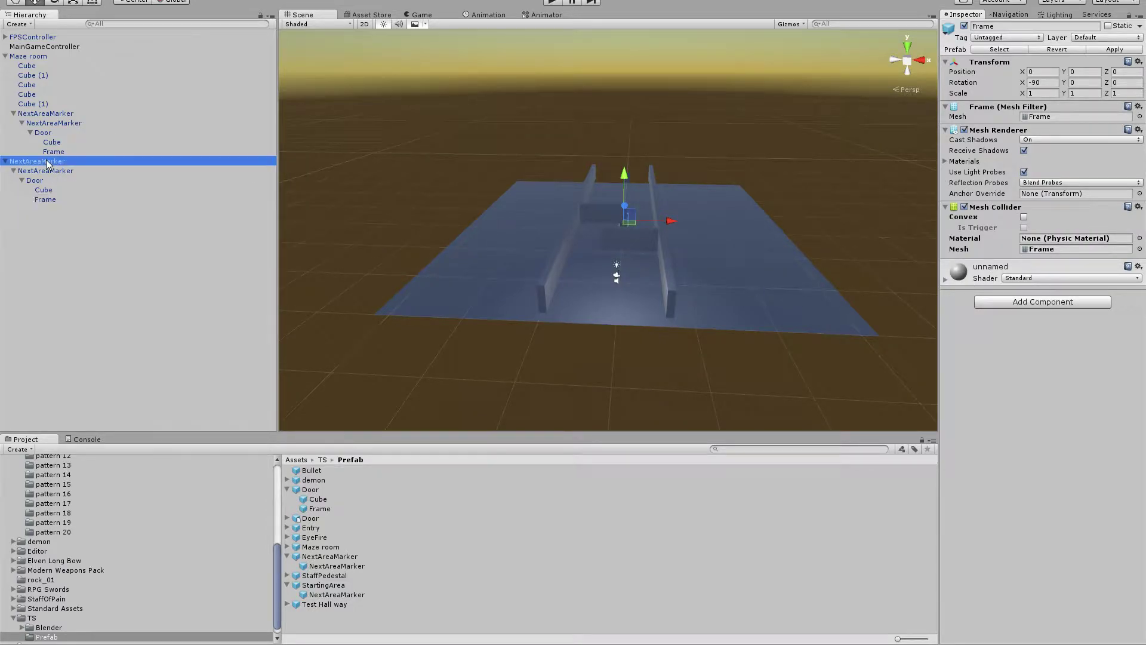
click(1104, 50)
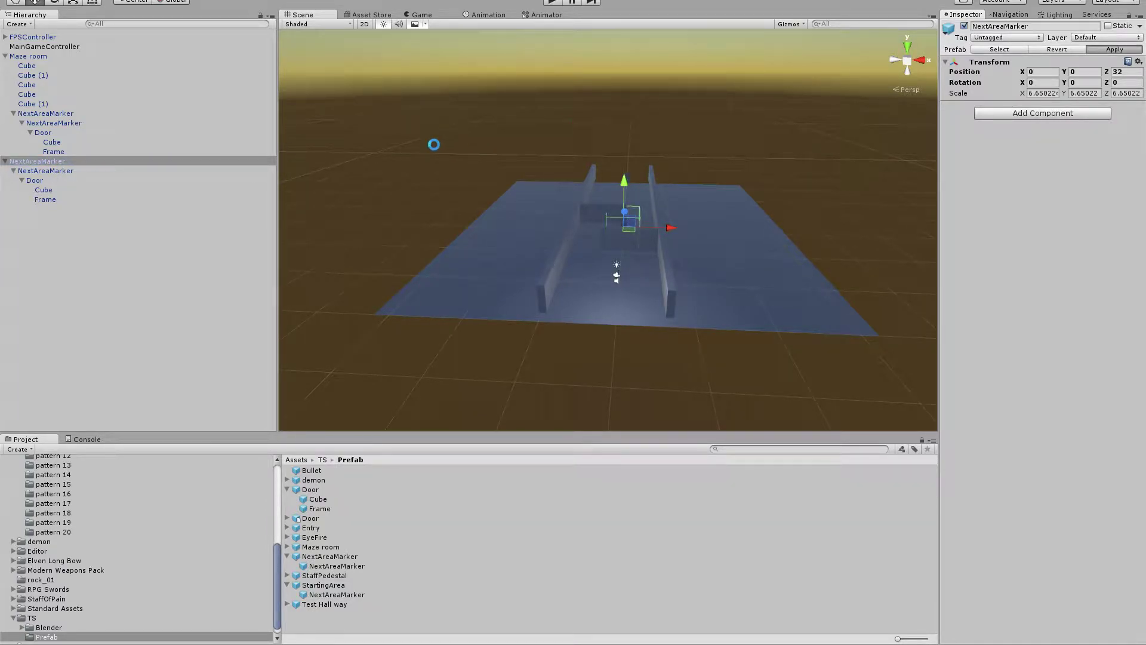
click(47, 163)
key(Delete)
Add a Mesh Collider to the Cube and Frame of the Maze room's door, and apply the Maze room prefab.
click(59, 142)
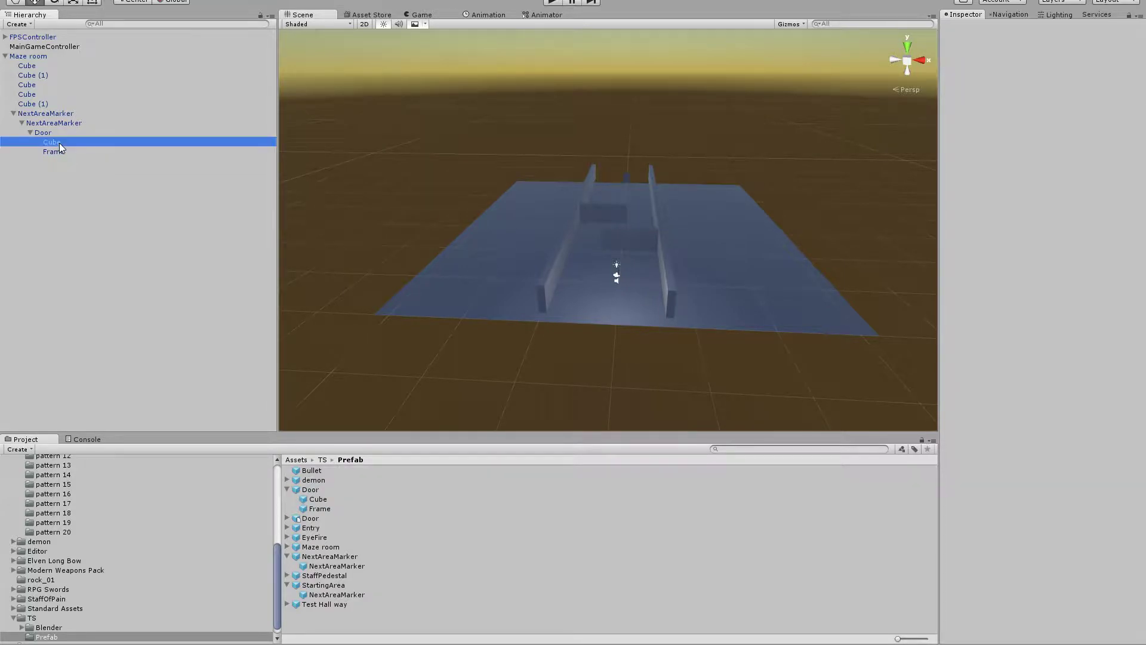
click(1028, 247)
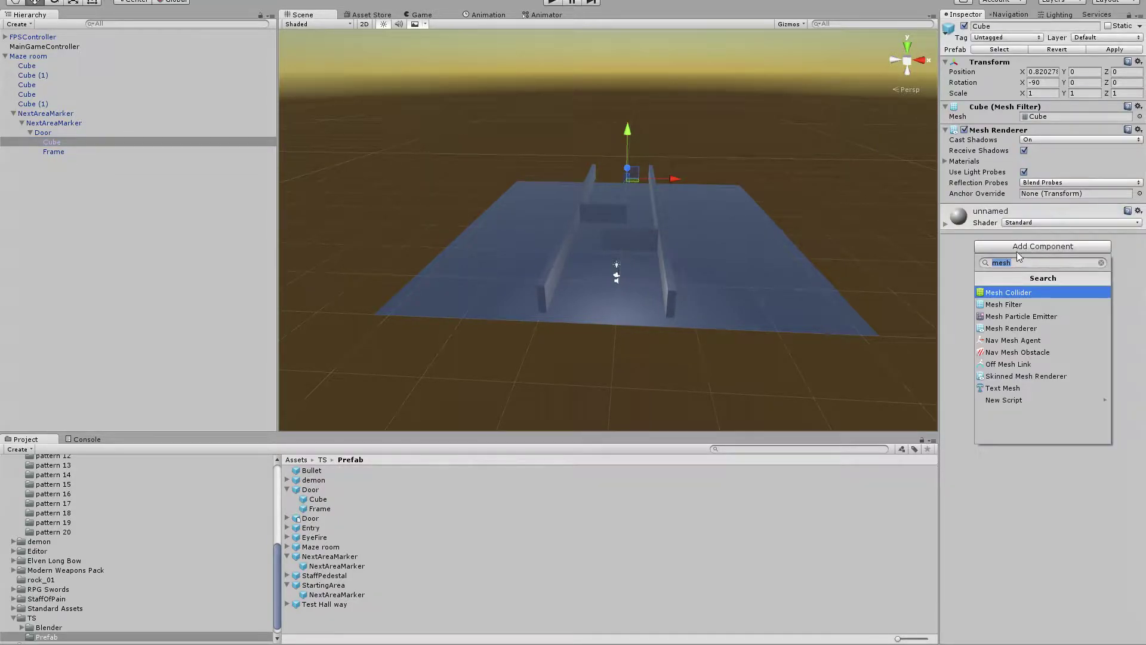
click(1017, 292)
click(59, 152)
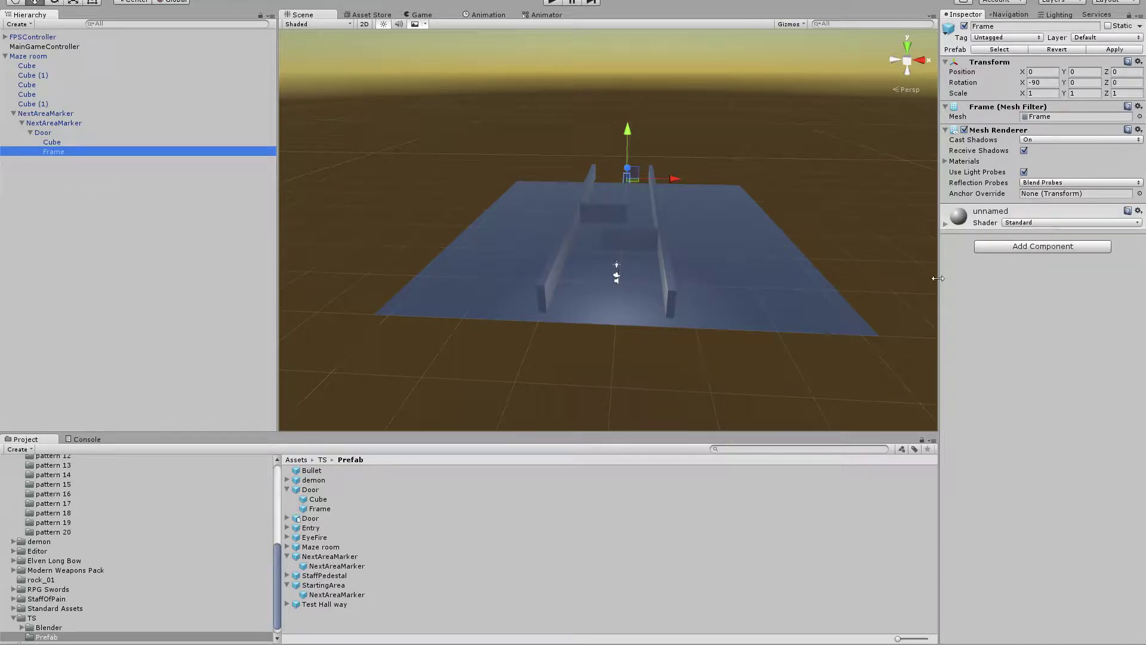
click(1018, 293)
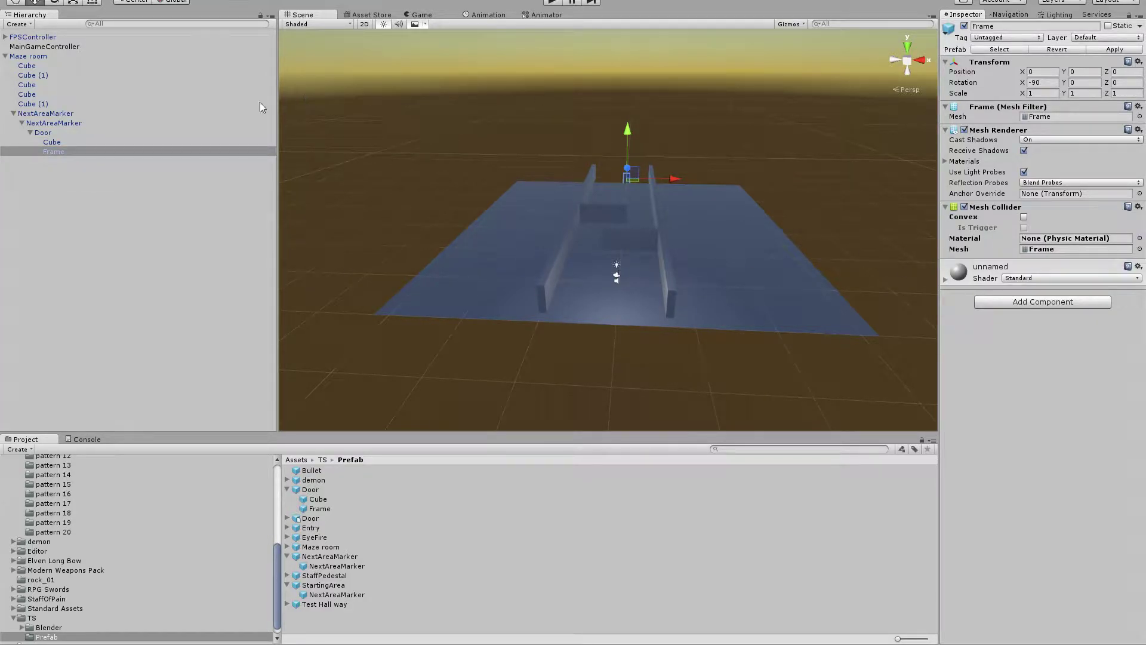
click(66, 58)
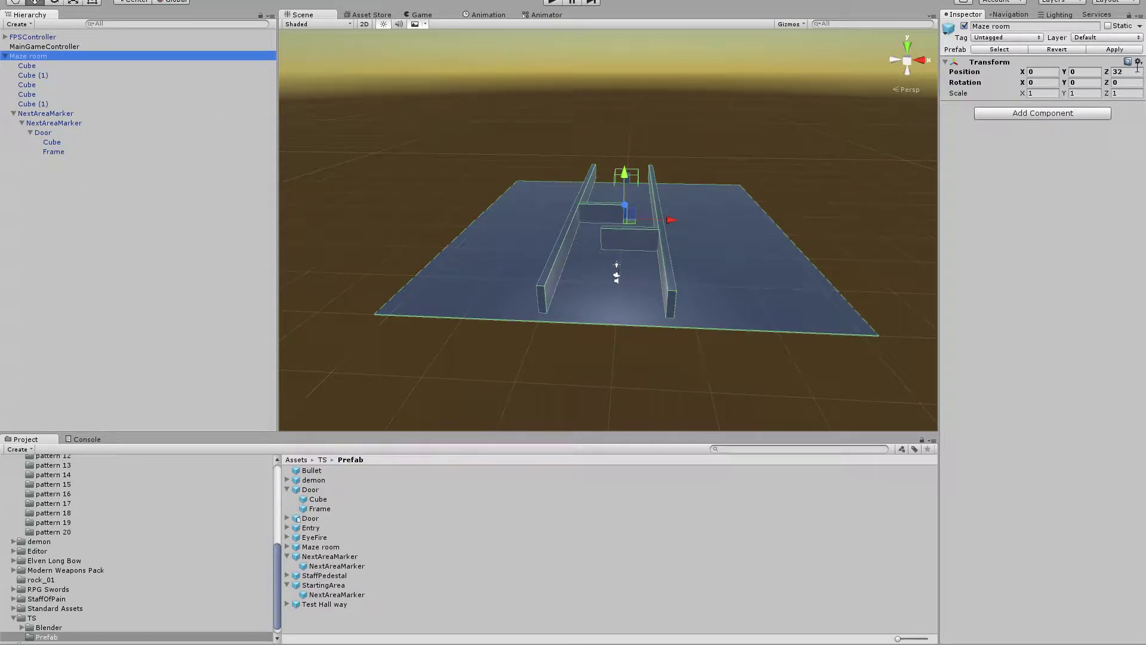
click(1122, 51)
Run the game and walk from the starting area through the first door and down the test hallway.
click(546, 3)
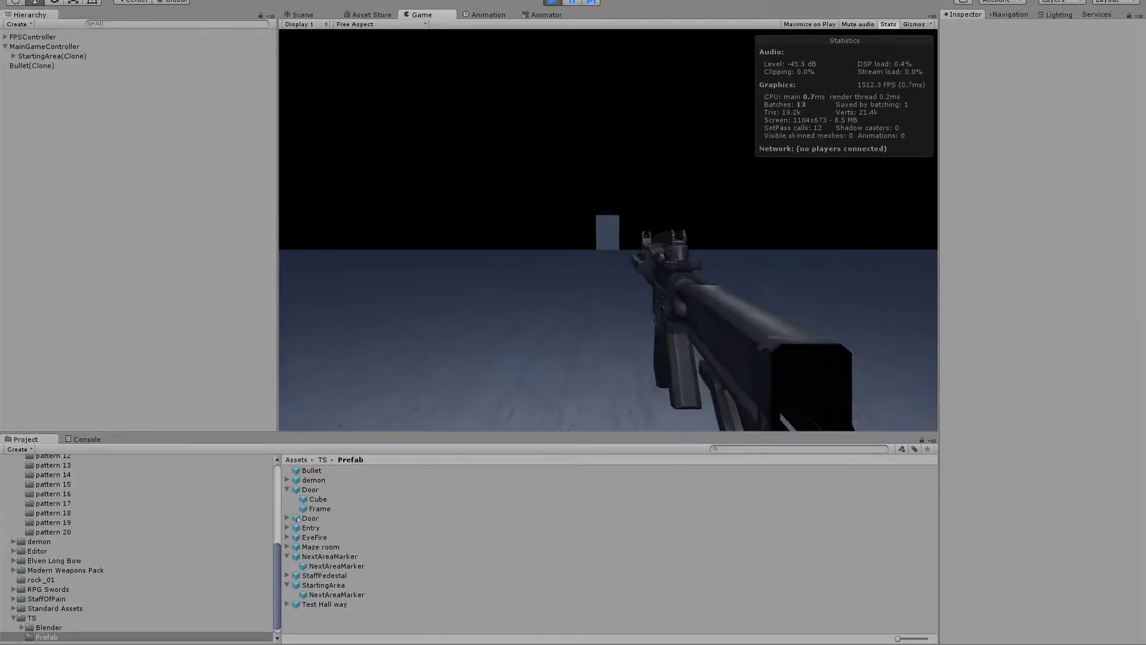
key(w)
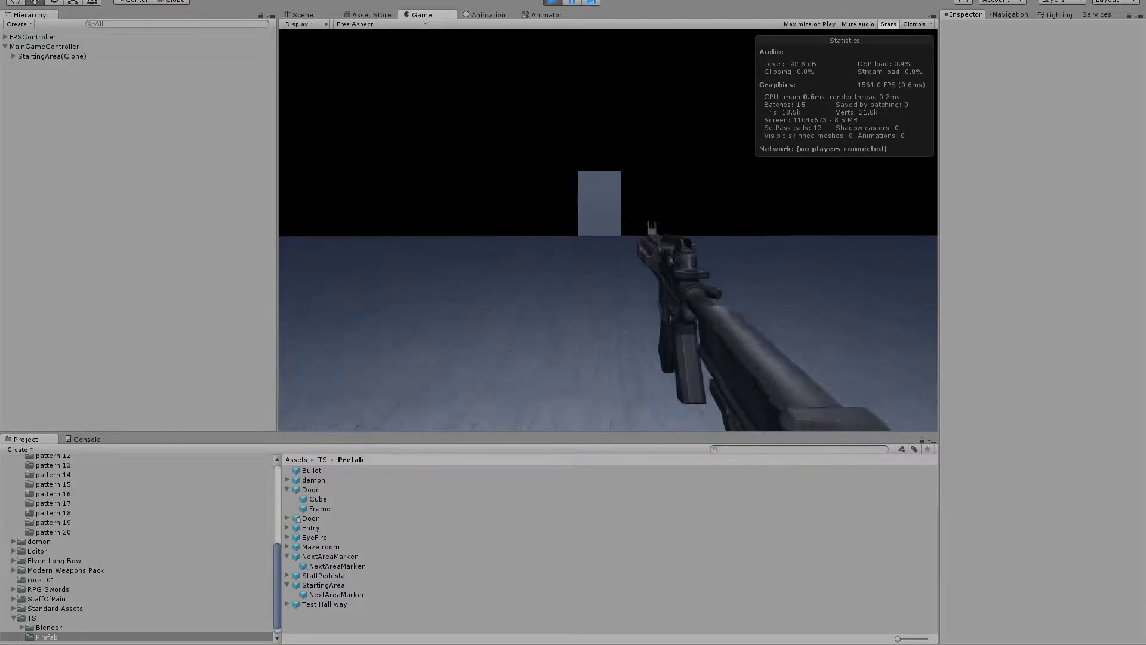
key(w)
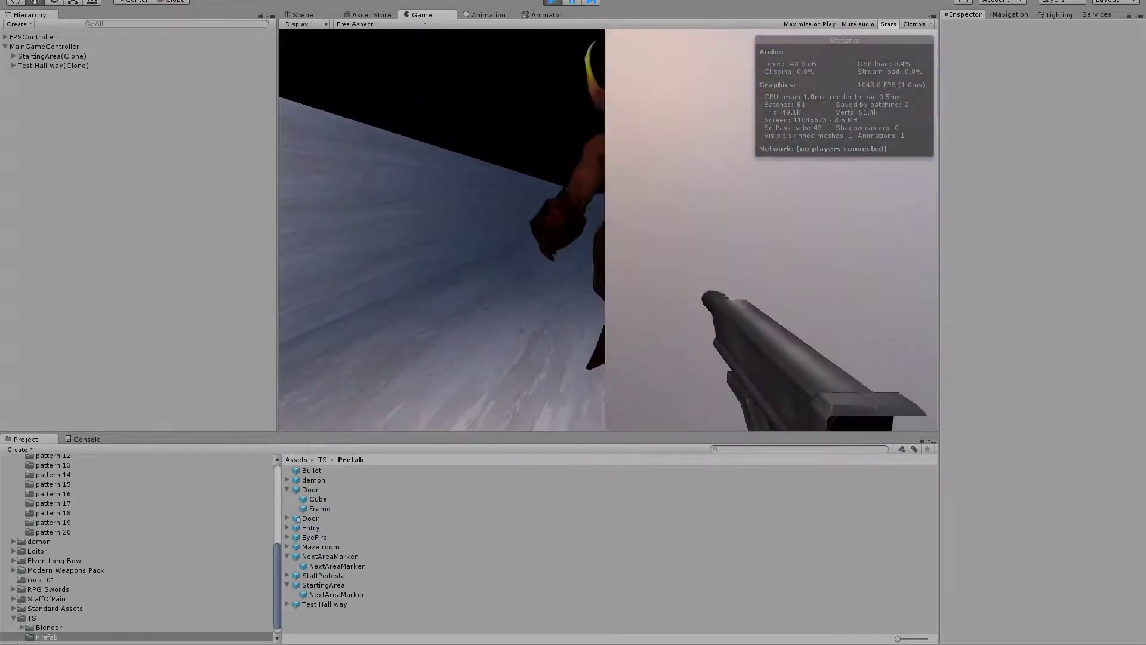
key(2)
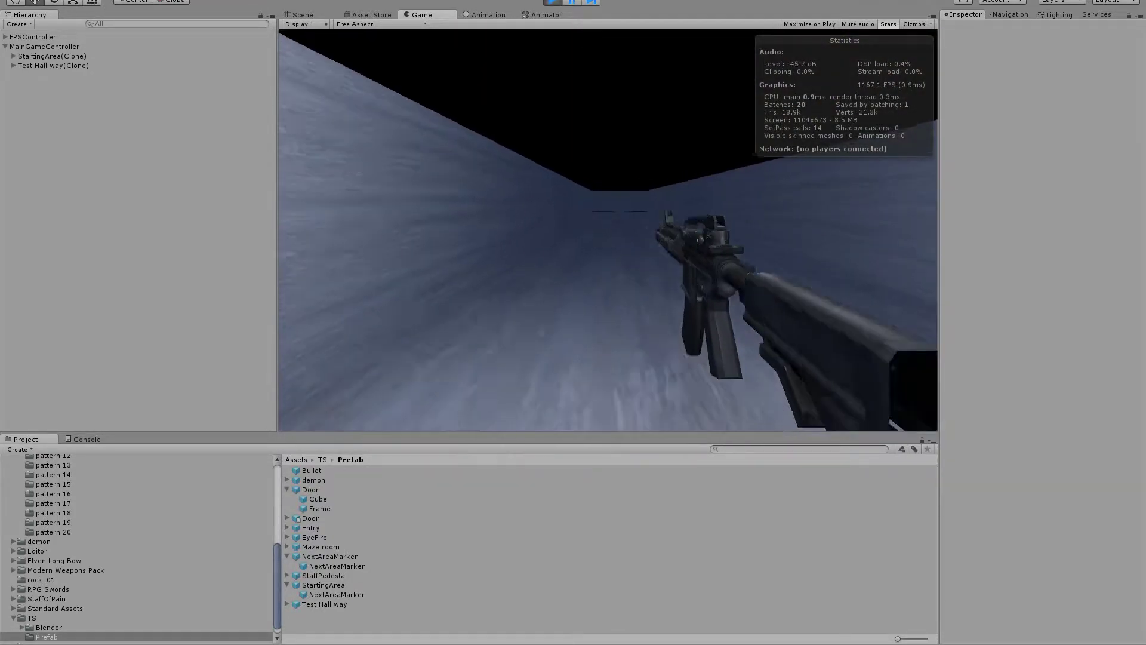
key(w)
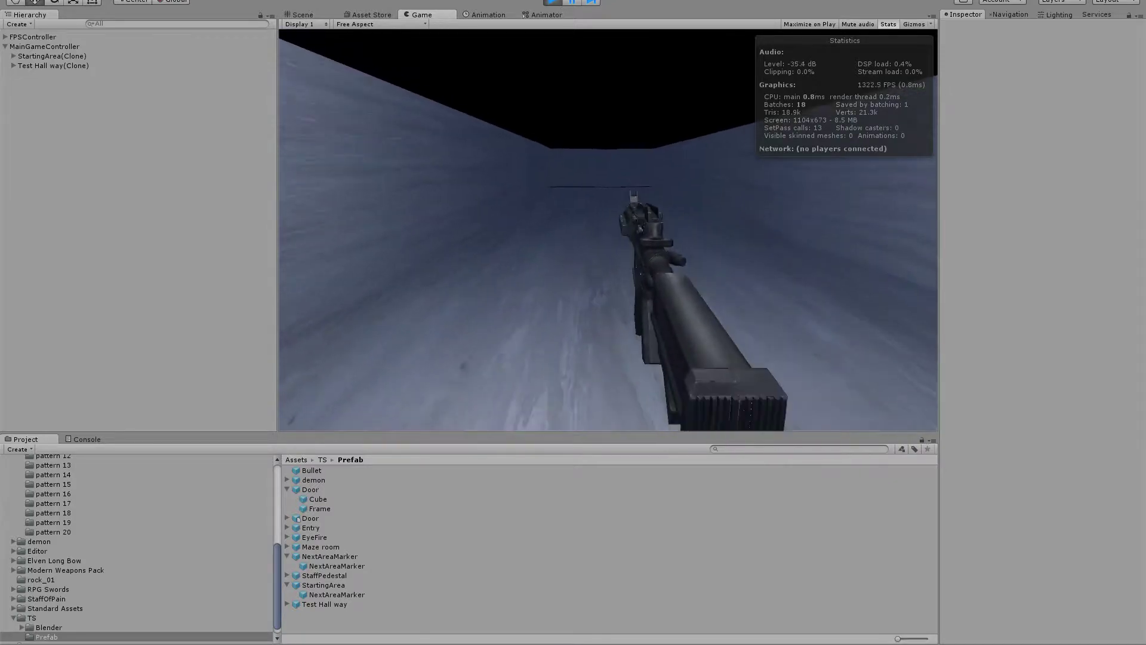
key(w)
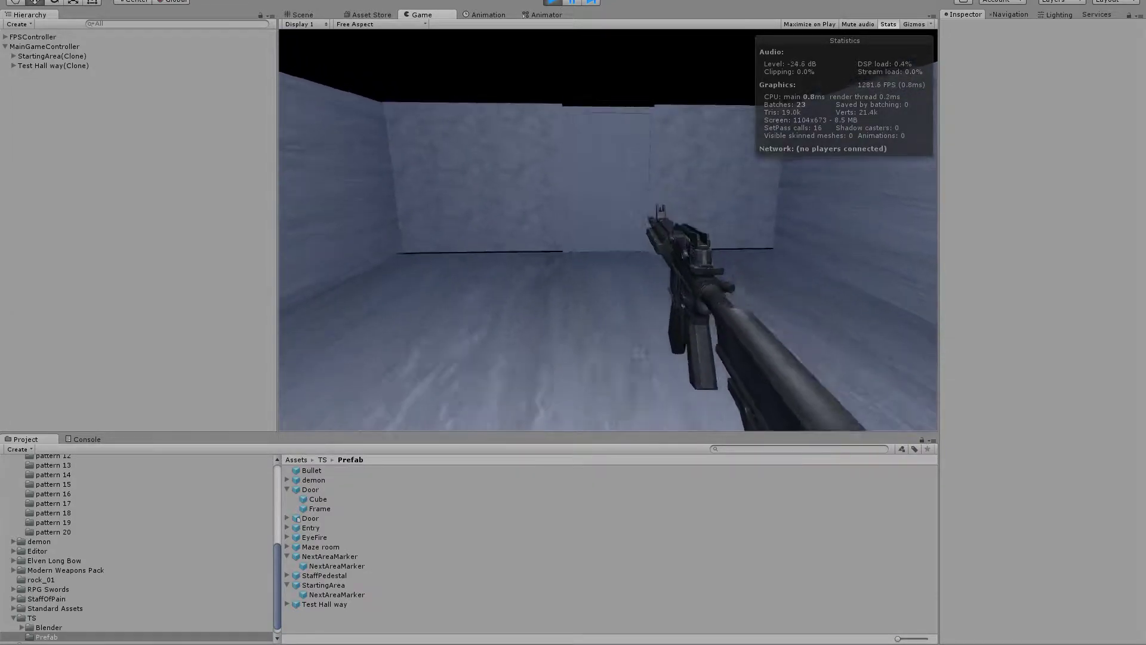
Walk through the hallway's end door and across the Maze room to its door to test loading the next section.
key(w)
key(1)
key(2)
key(w)
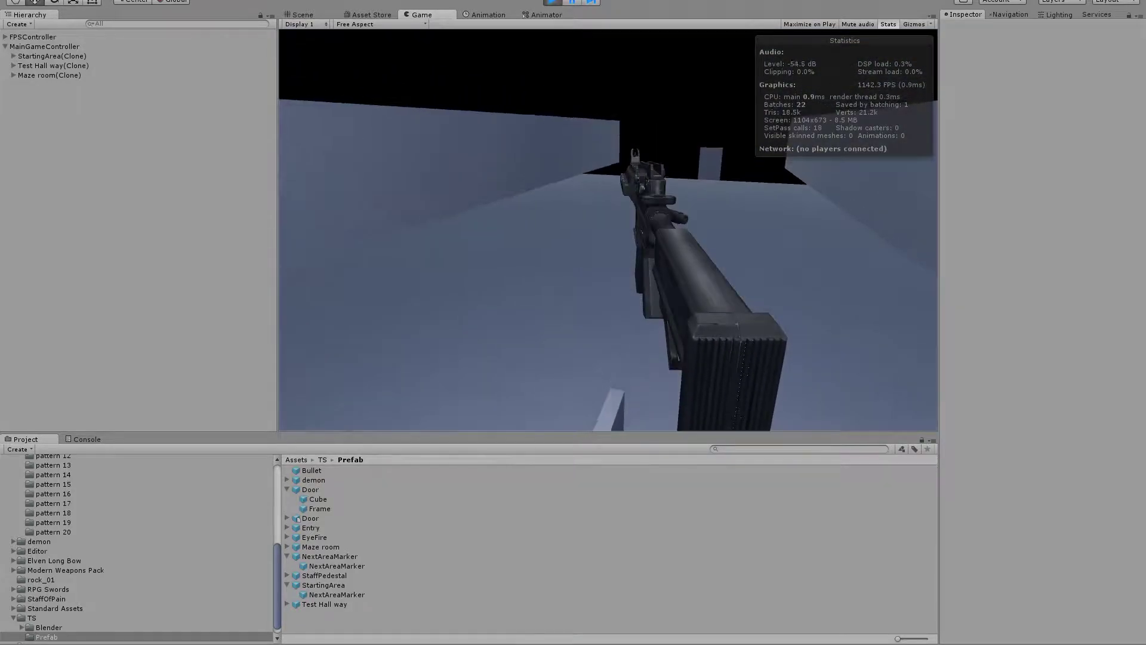
key(w)
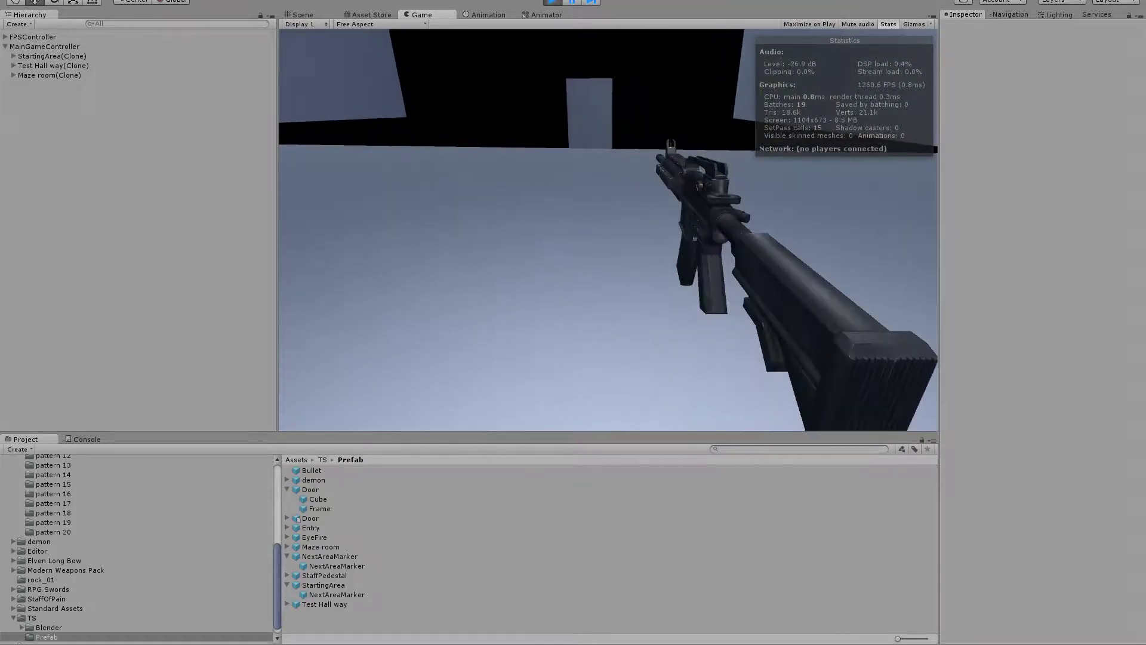
key(w)
key(w)
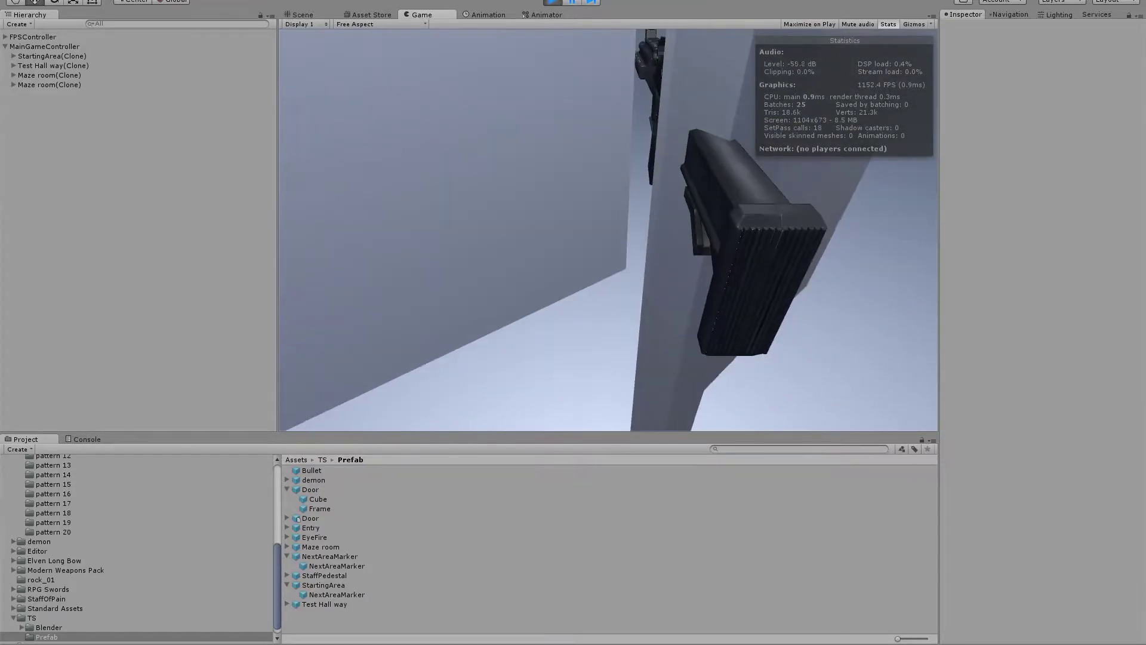
Walk through the Maze room's door into the next loaded section, and stop the game.
key(w)
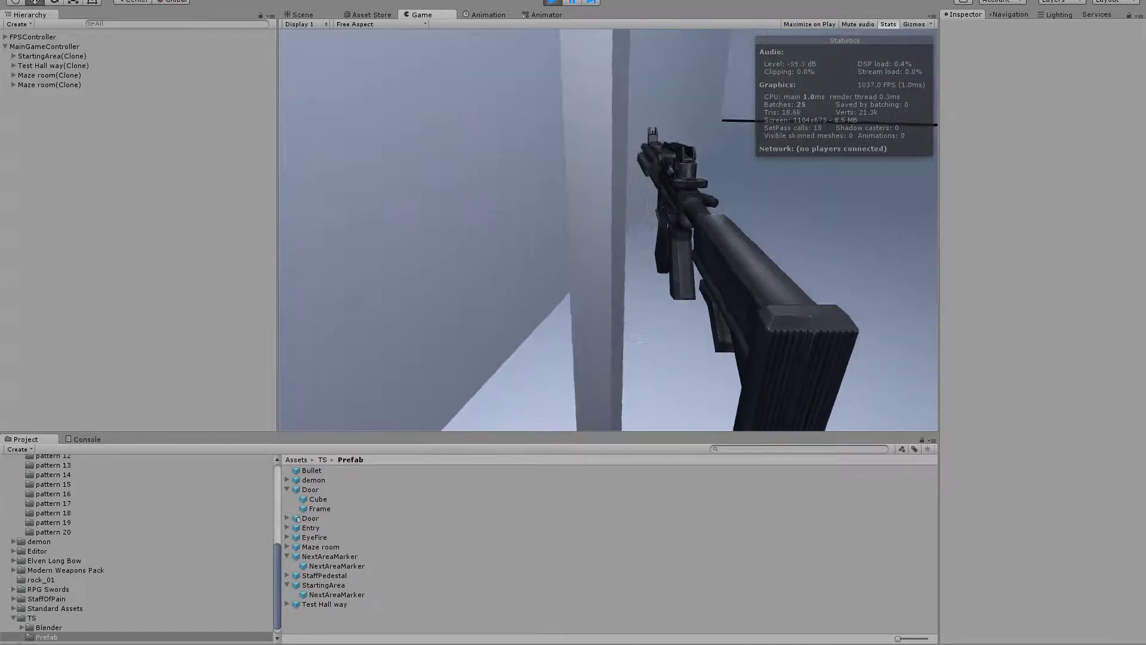
key(w)
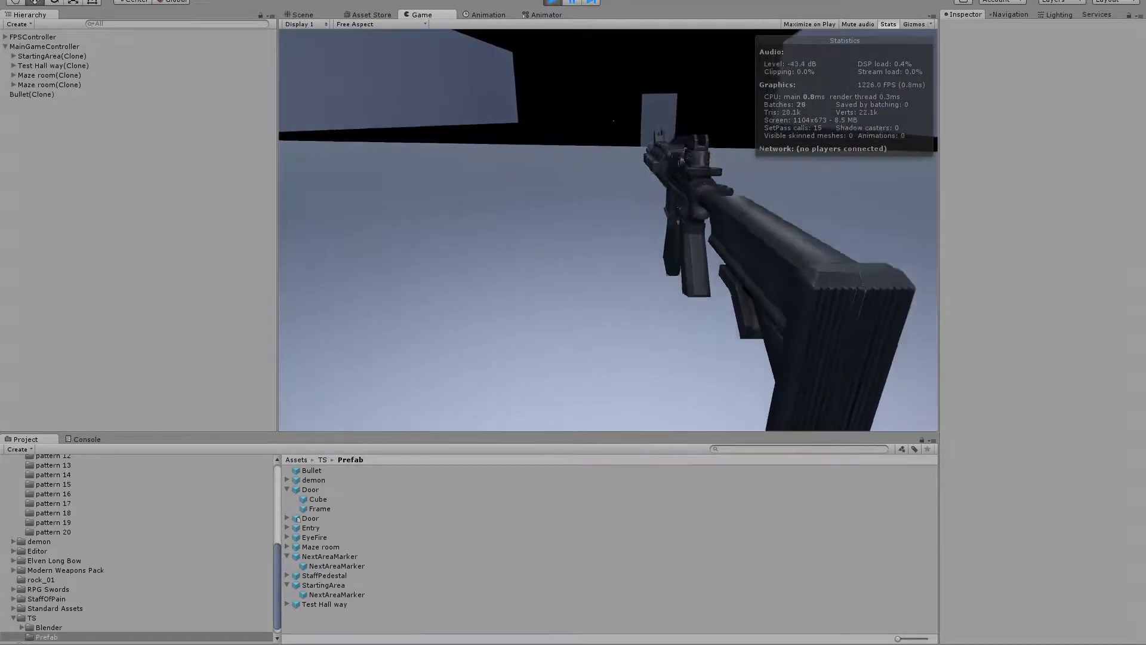
key(Escape)
key(ctrl+p)
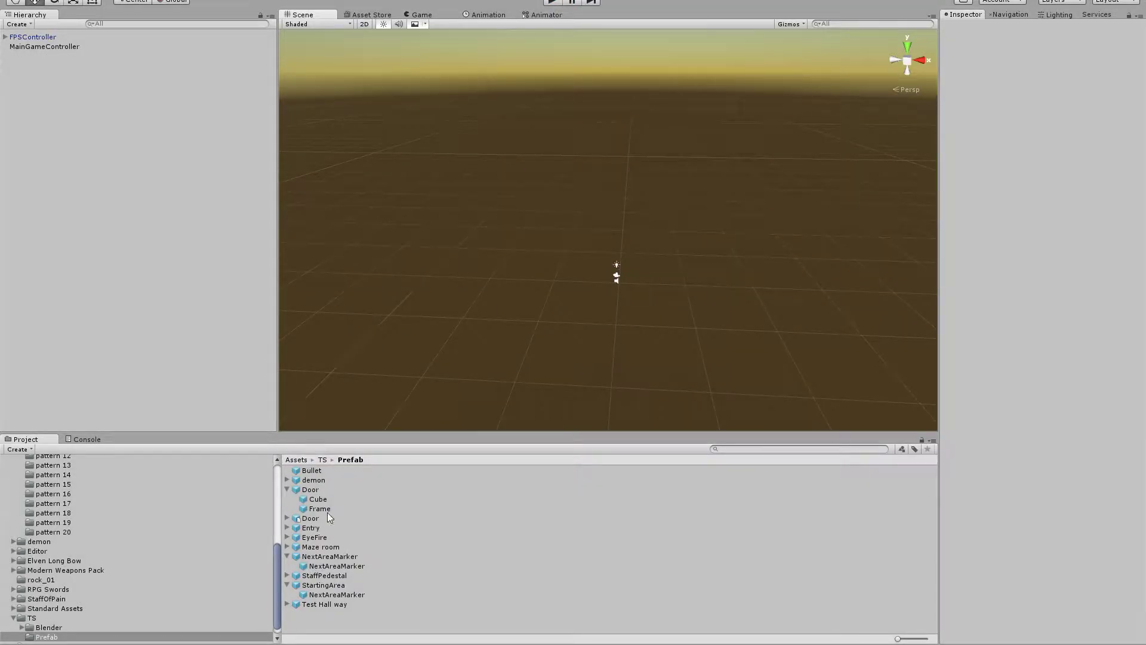
Place the Maze room prefab in the scene and examine its position relative to the origin.
click(340, 559)
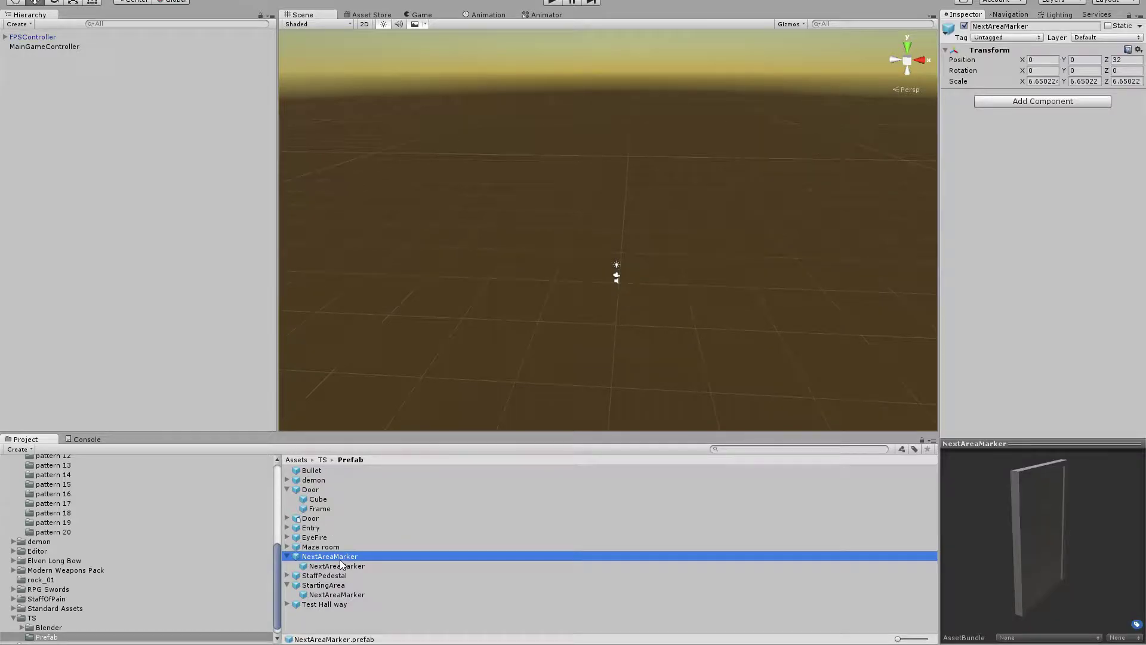
click(335, 601)
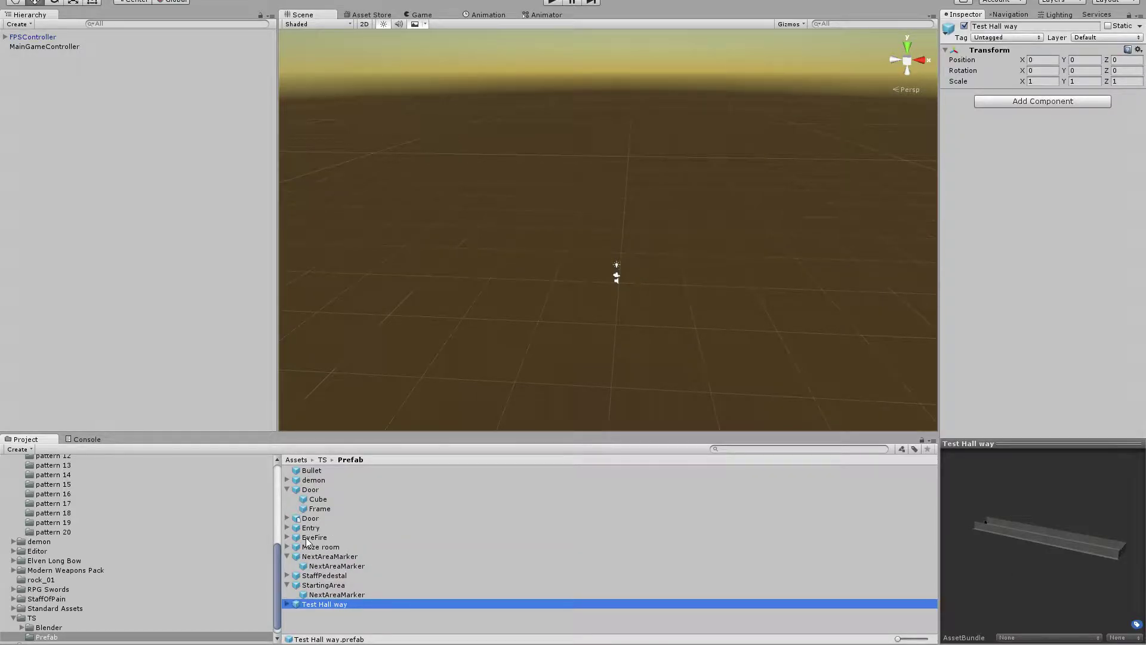
drag(311, 553, 130, 89)
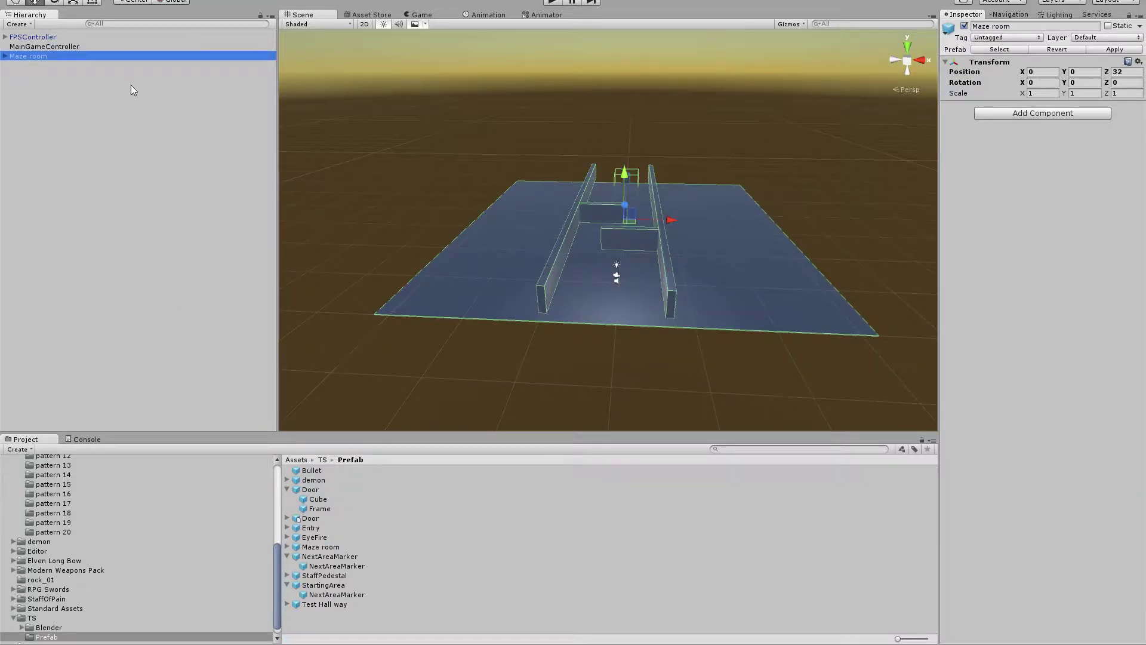
click(610, 313)
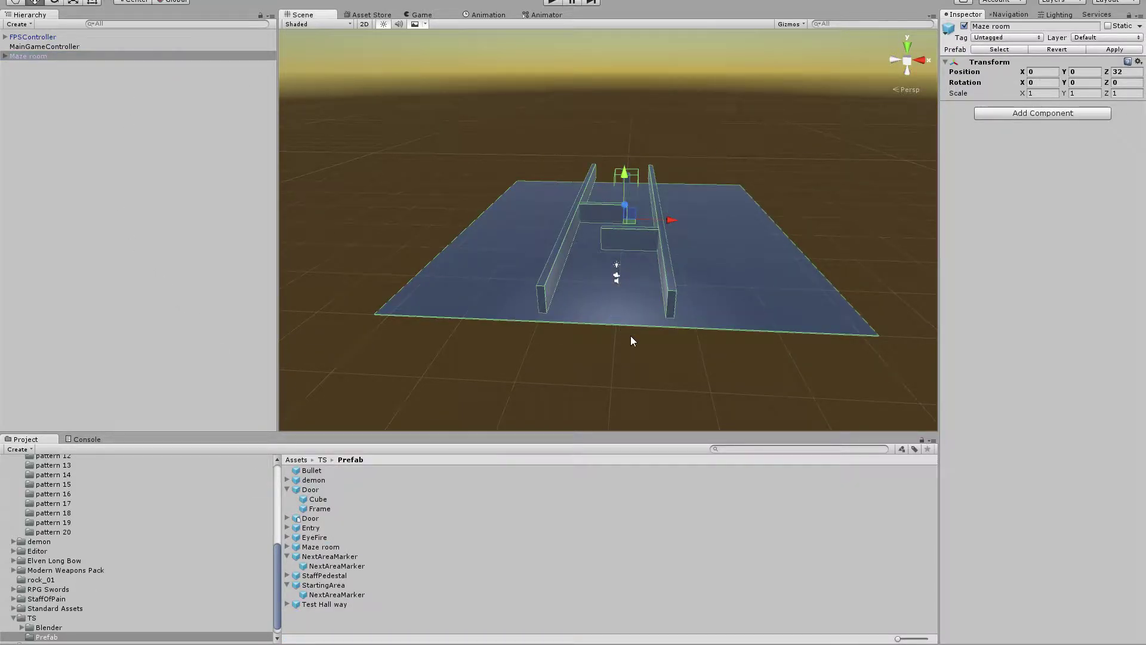
scroll(624, 332, down, 6)
alt+drag(678, 229, 594, 253)
middle_drag(606, 278, 629, 404)
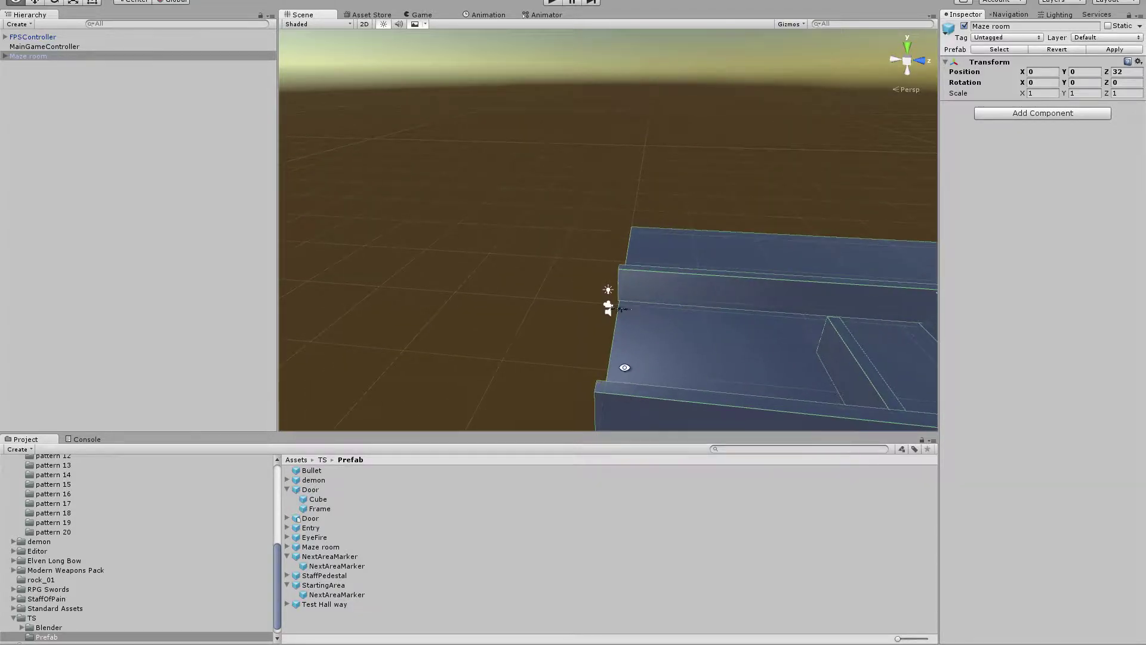
alt+scroll(634, 361, down, 10)
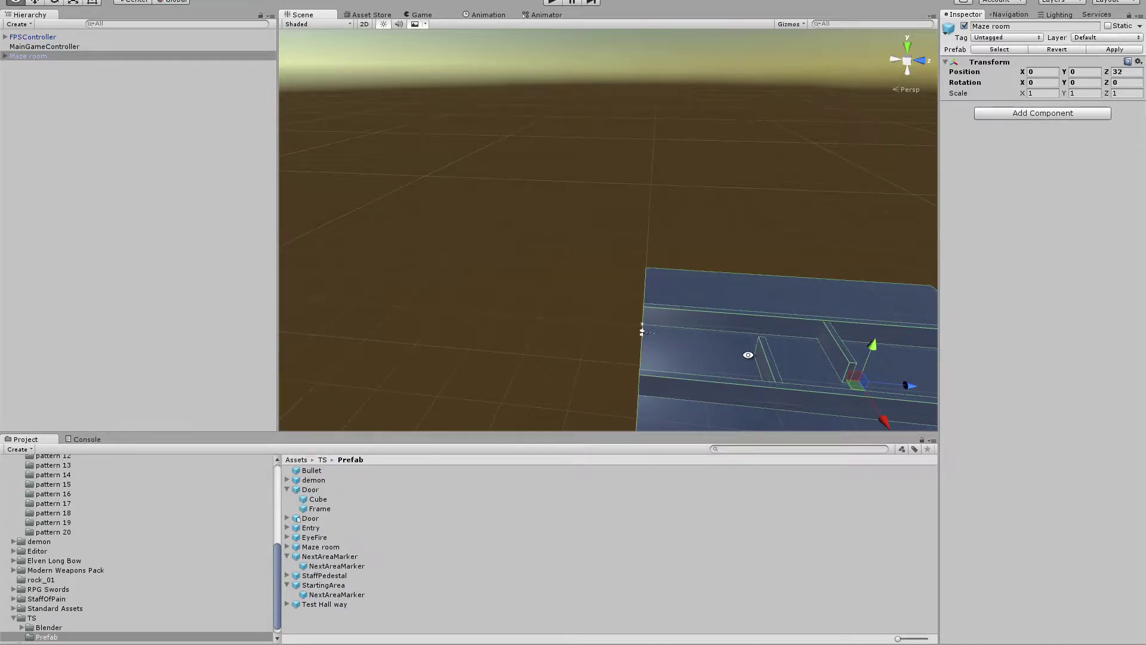
alt+scroll(748, 355, down, 2)
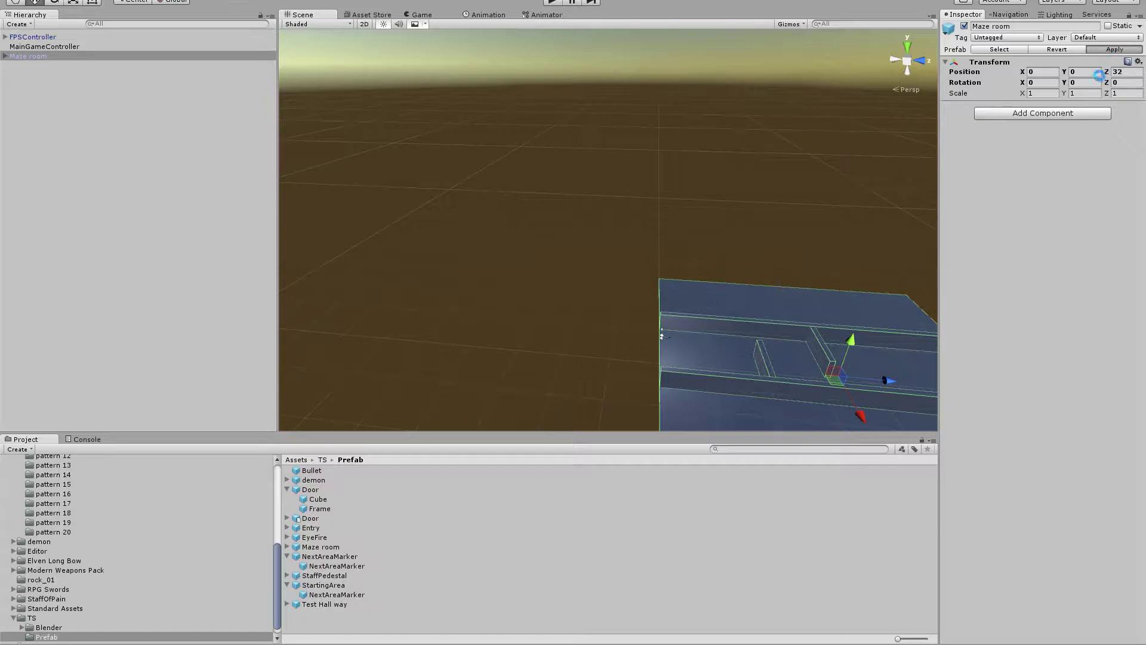
Set the Maze room parent object's Z position to 0.
click(6, 56)
click(21, 67)
click(27, 57)
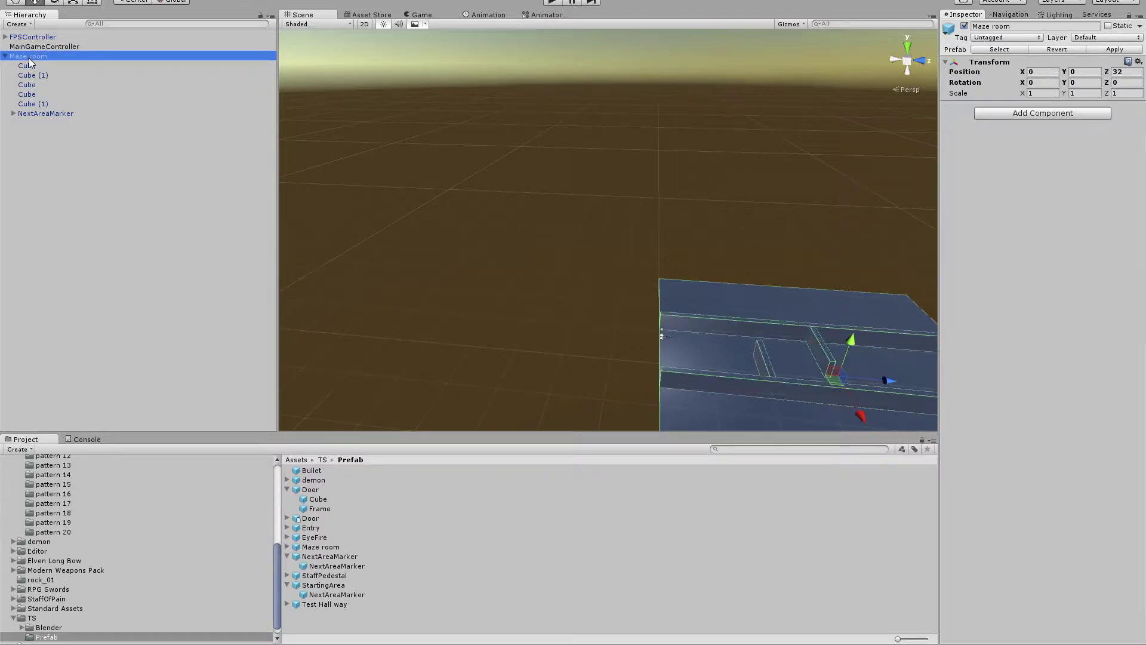
click(1124, 72)
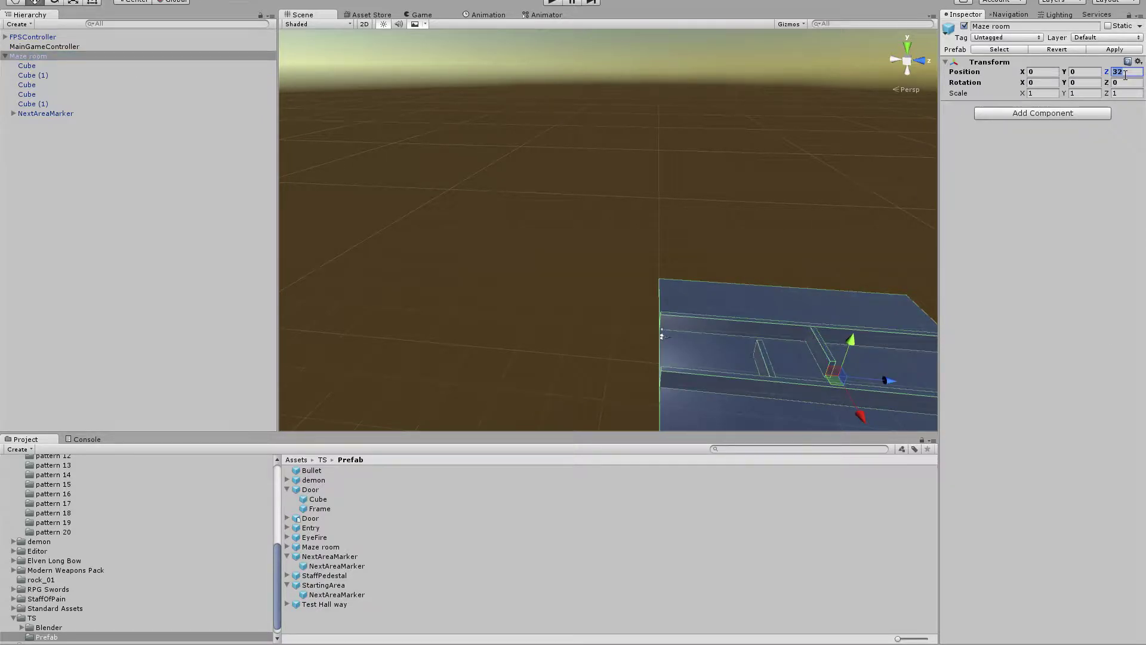
text(0)
key(Tab)
Set the Z position of all five child cubes of the Maze room to 32.
click(54, 66)
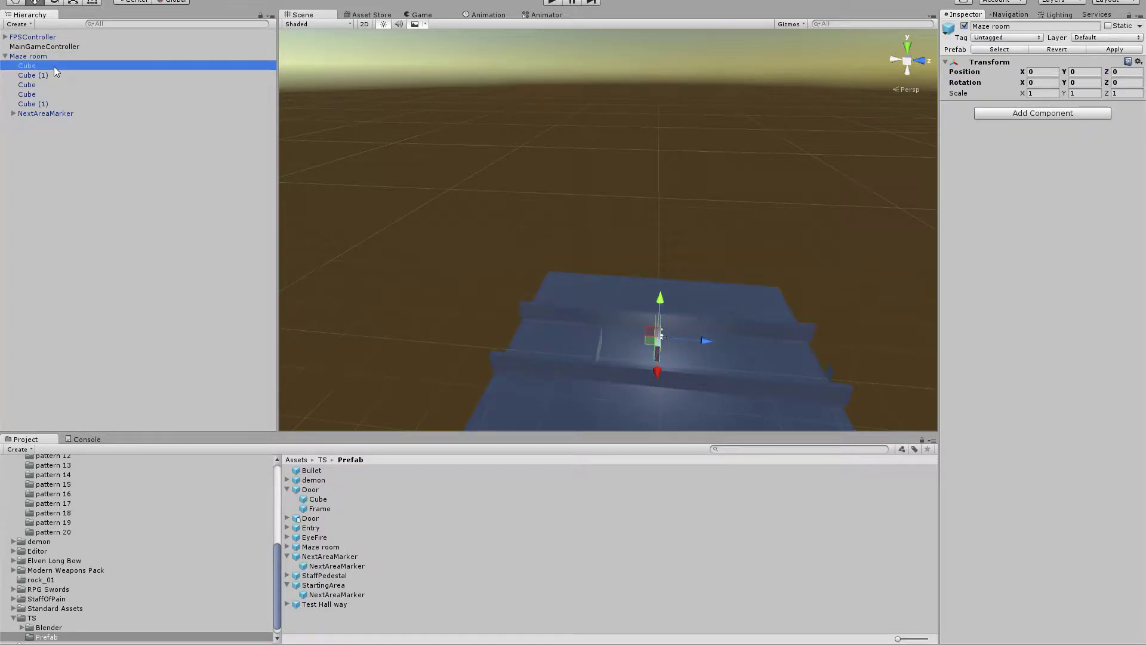
shift+click(52, 104)
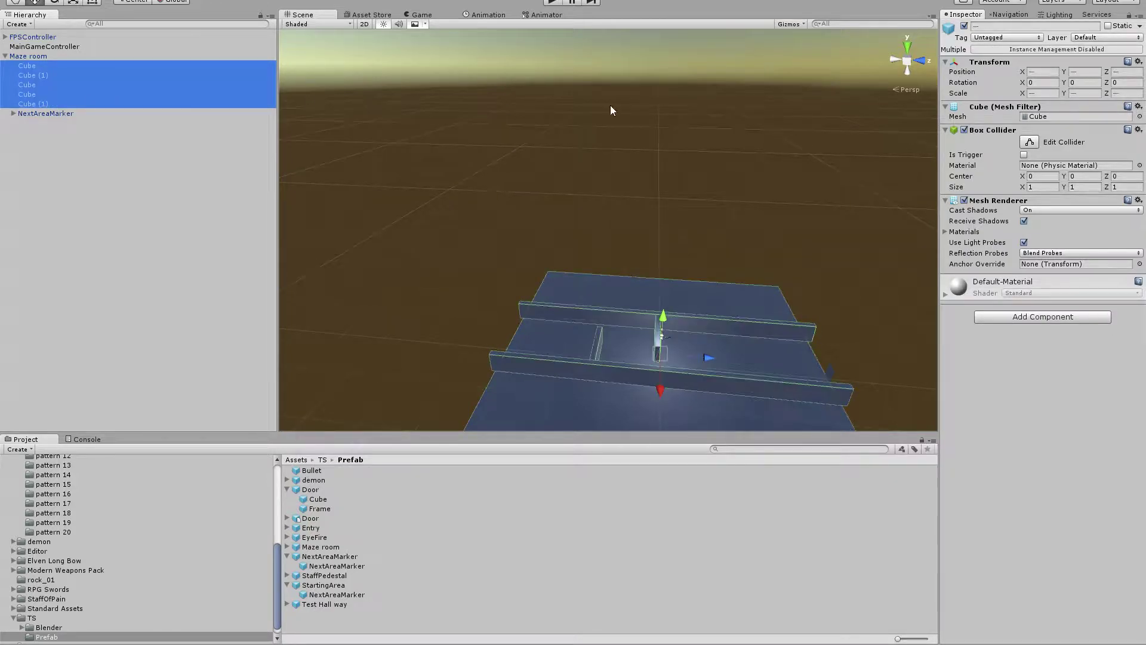
click(1109, 73)
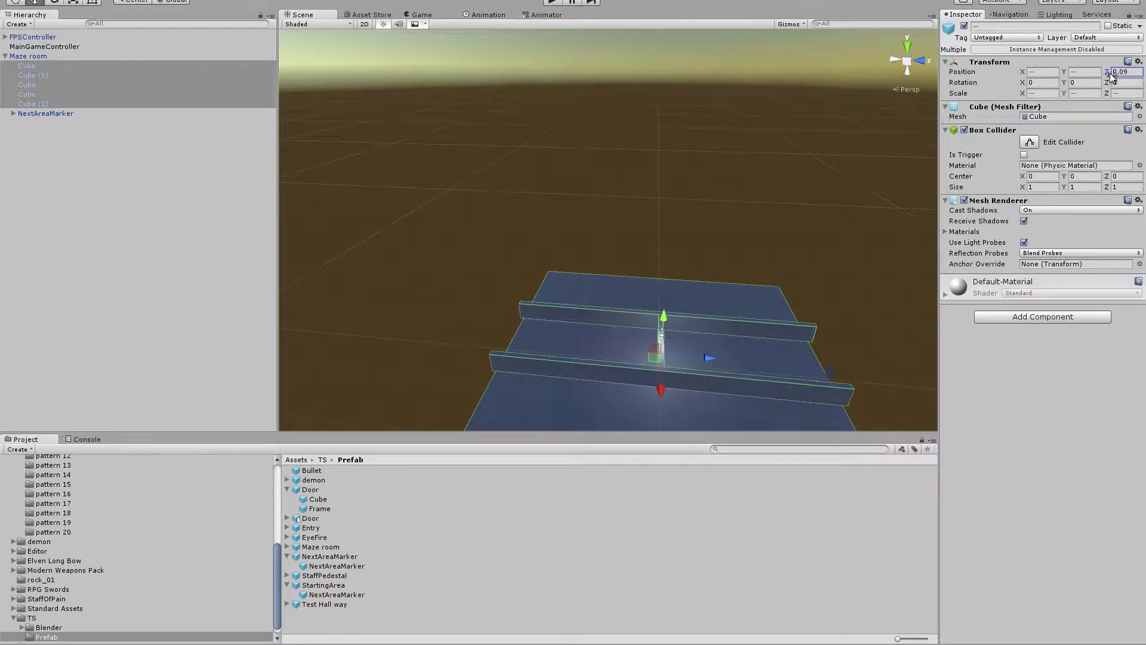
drag(1119, 76, 2, 90)
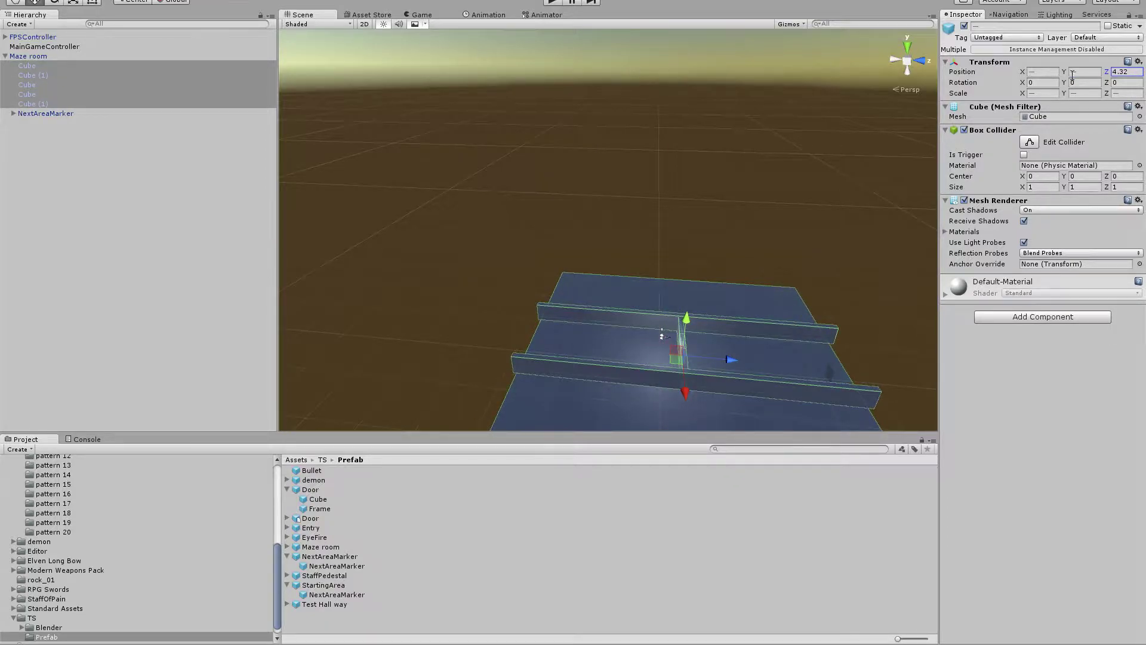
text(32)
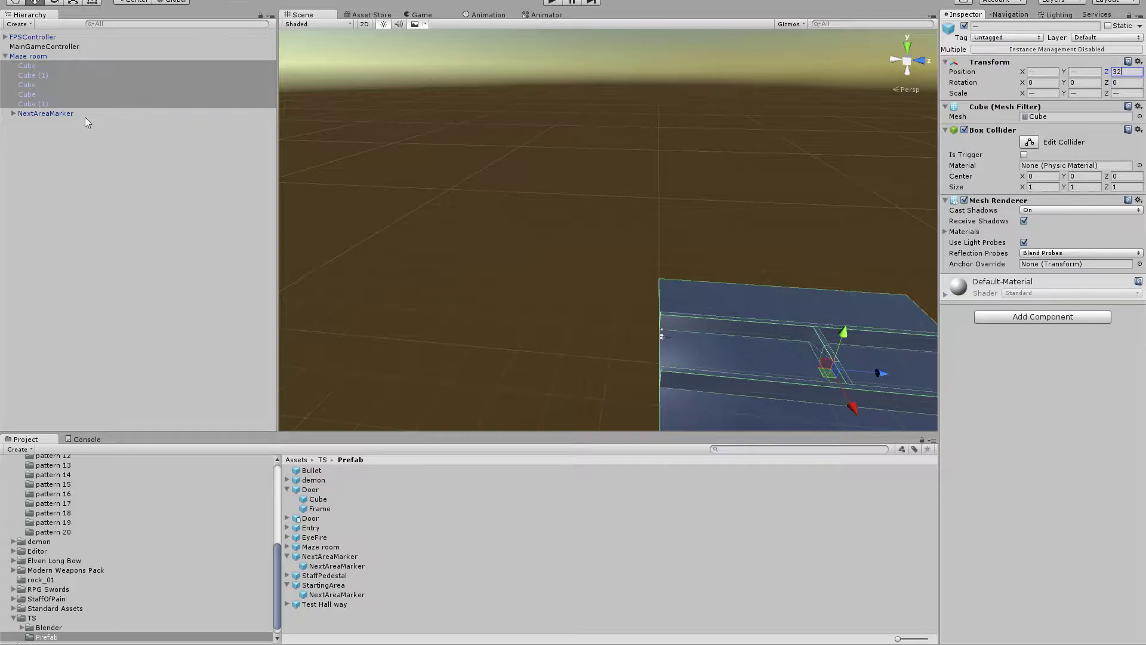
Set the Z position of the Maze room's NextAreaMarker to 64.
click(48, 113)
click(1135, 73)
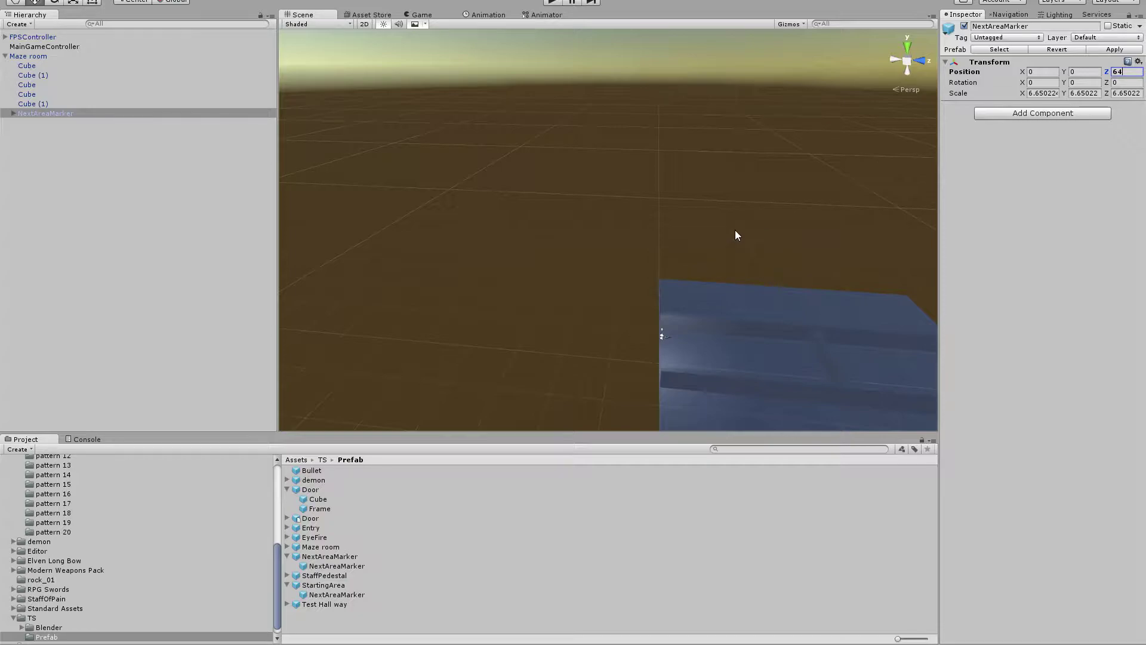
click(95, 154)
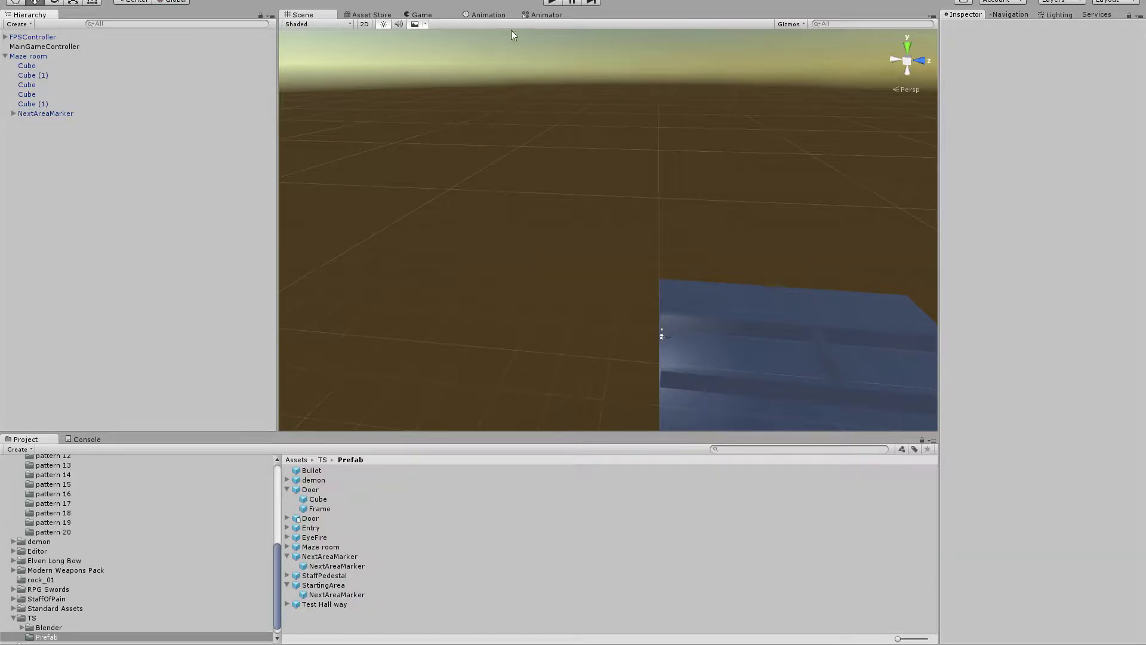
Apply the position changes to the Maze room prefab and delete its scene instance.
click(89, 56)
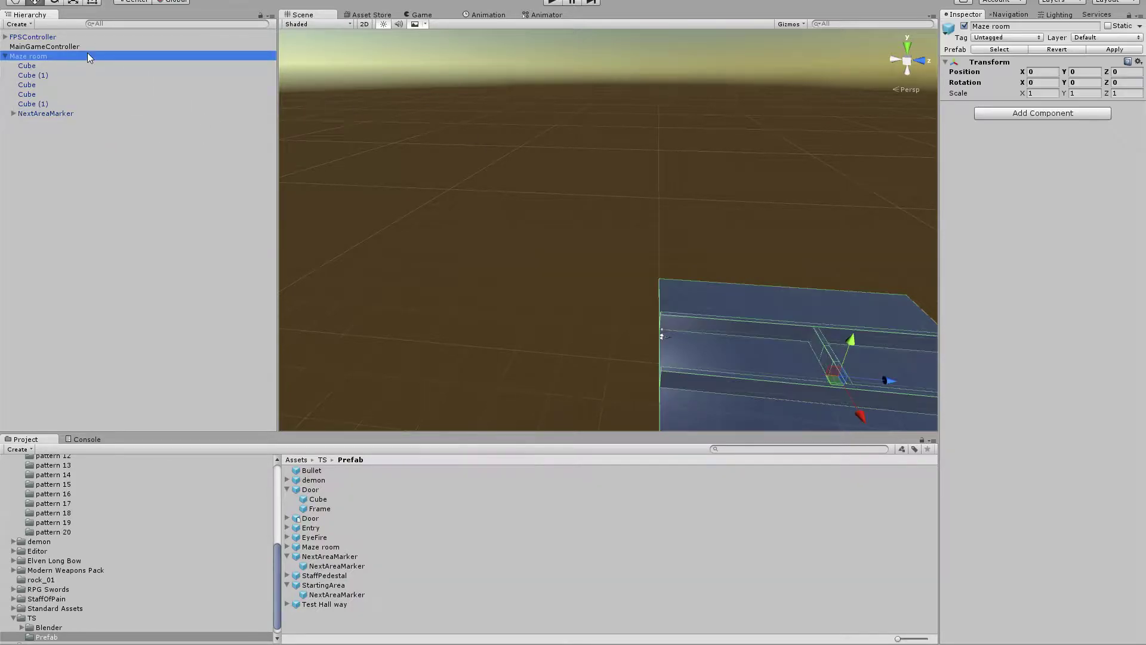
click(1102, 50)
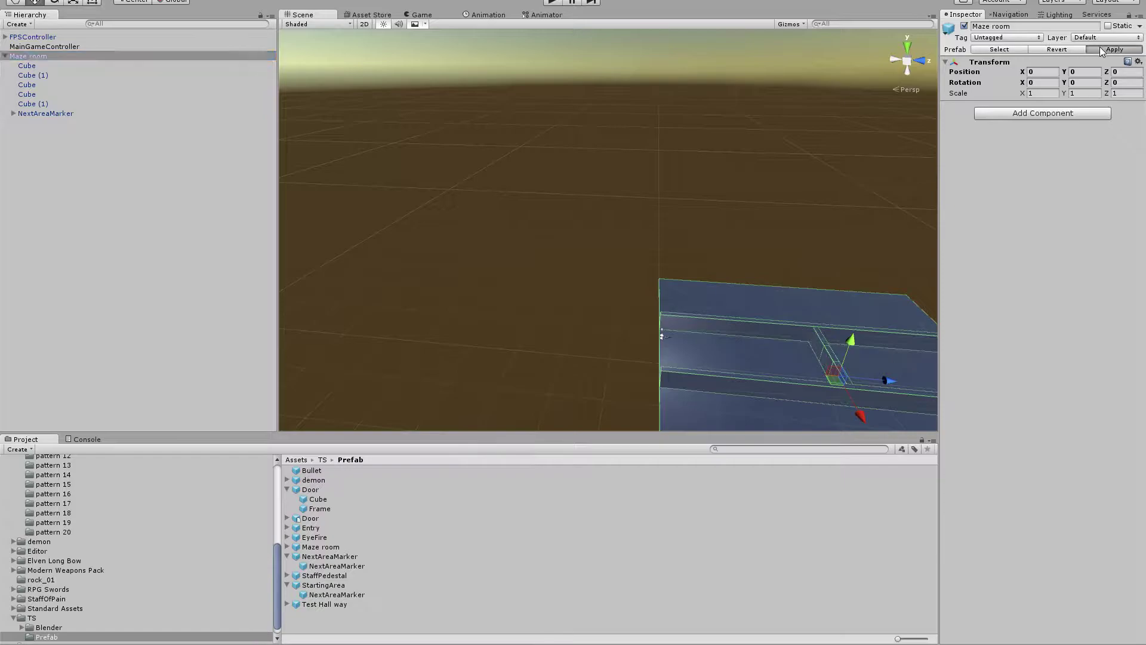
click(56, 58)
key(Delete)
Run the game and walk from the starting area down the test hallway to its open end door.
click(556, 3)
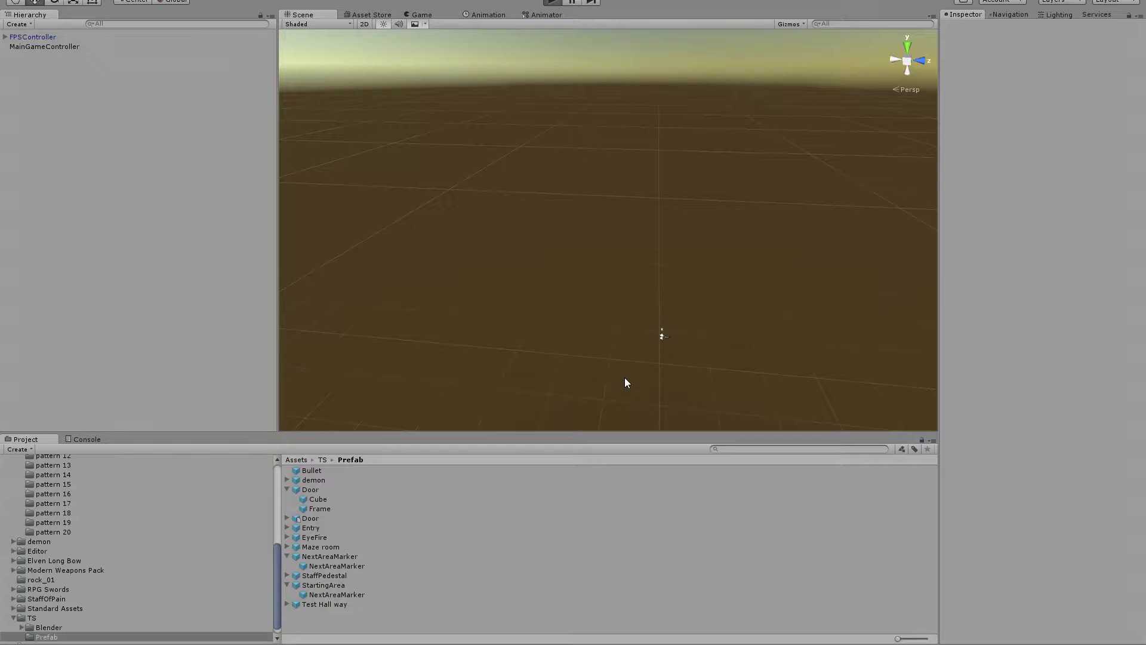
key(w)
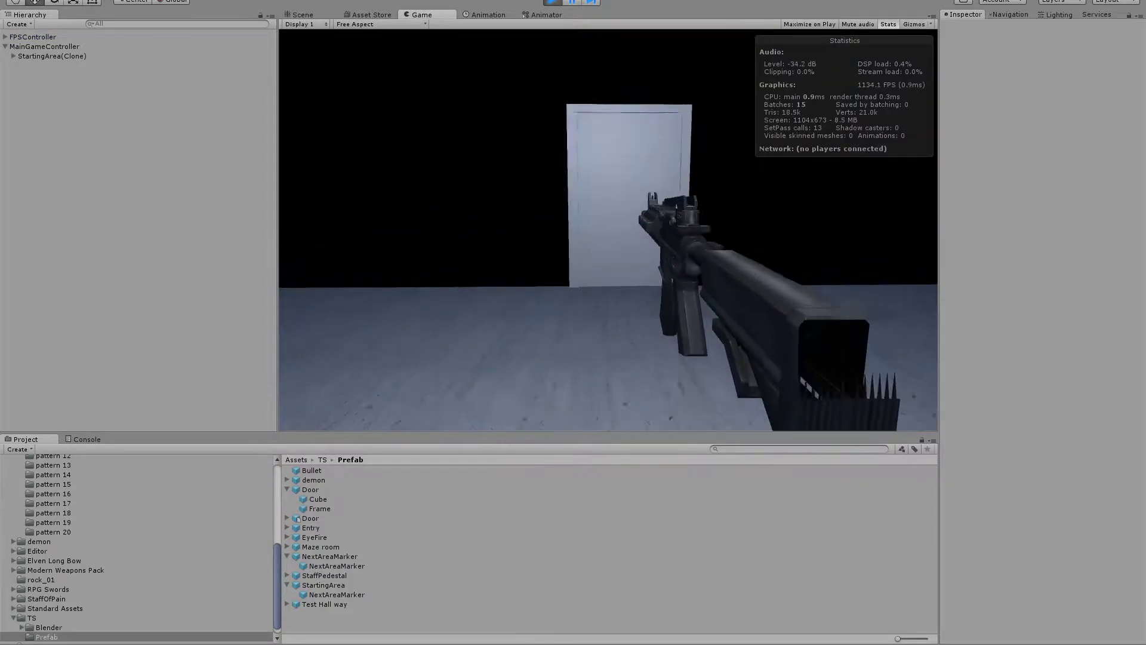
key(w)
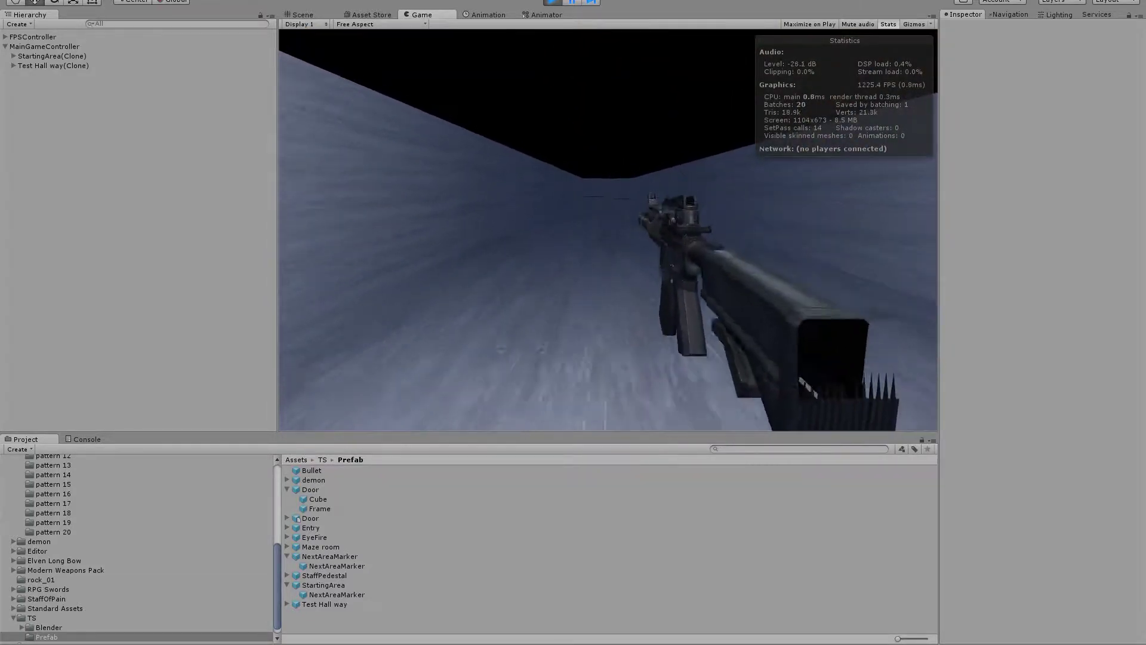
key(w)
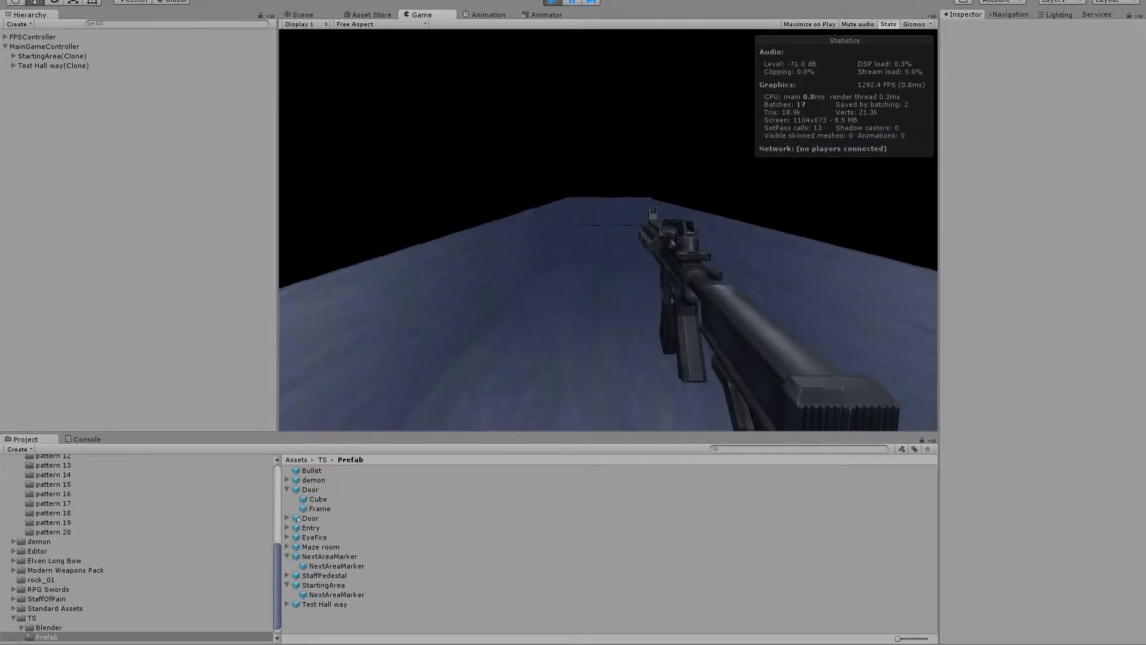
key(w)
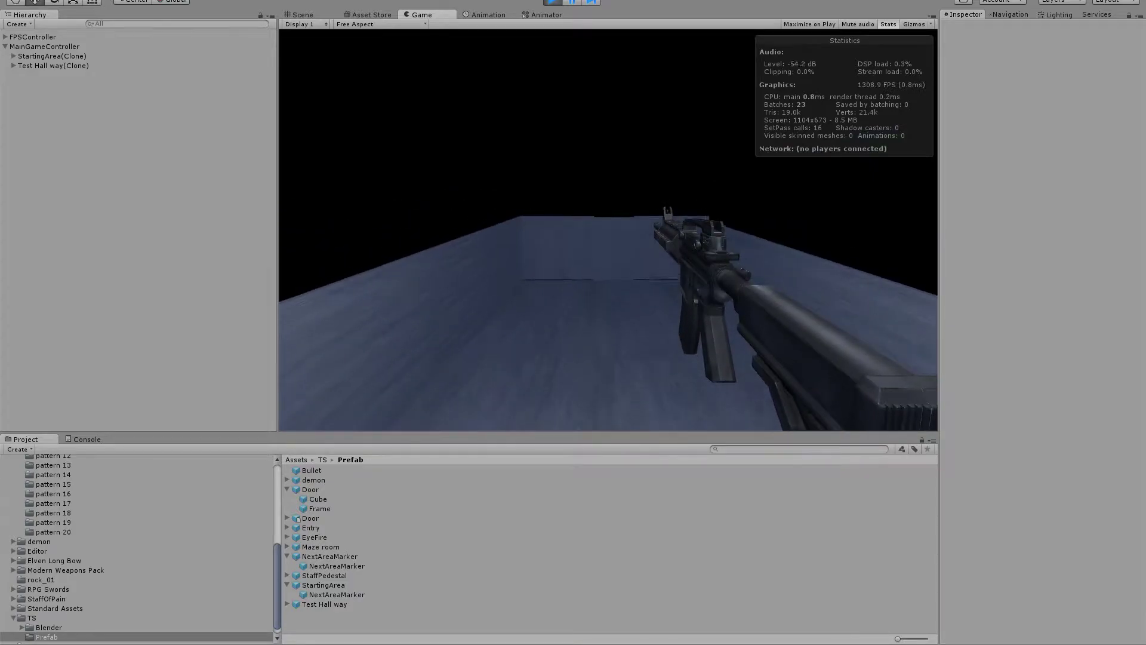
key(w)
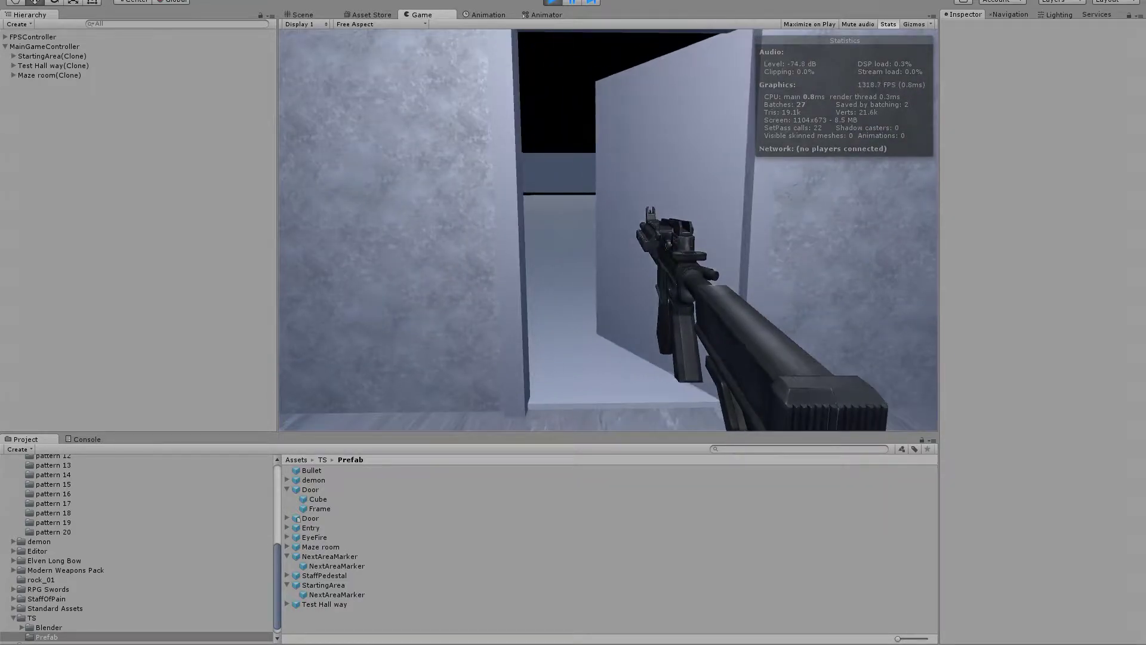
Walk into the Maze room and along its walls, firing the gun to test the room.
key(w)
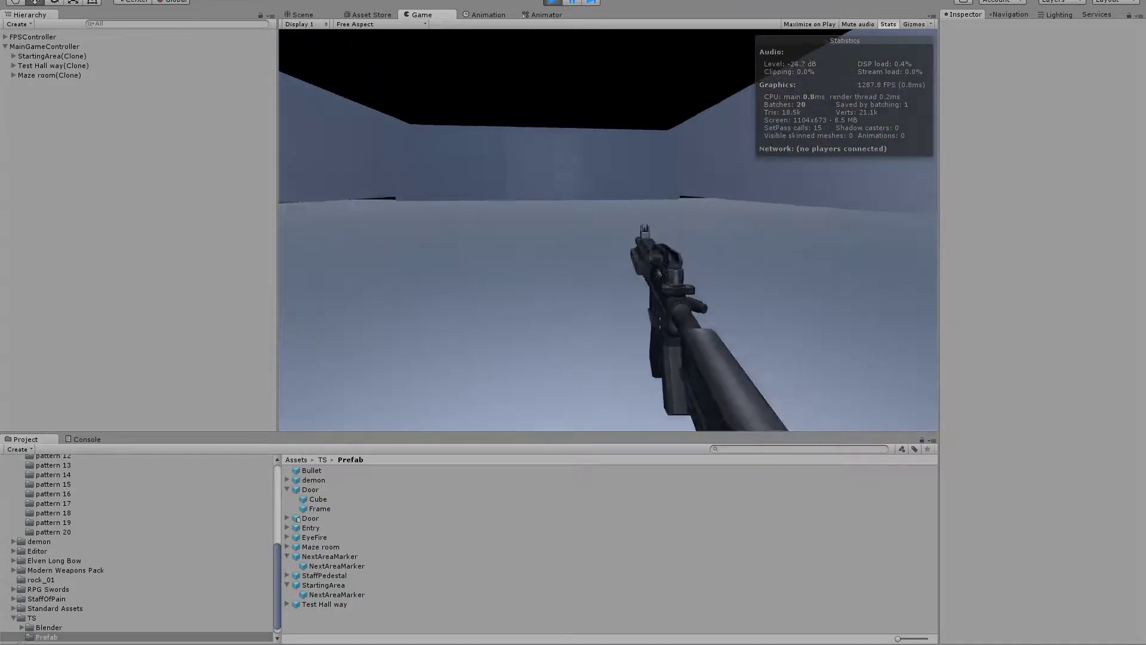
key(w)
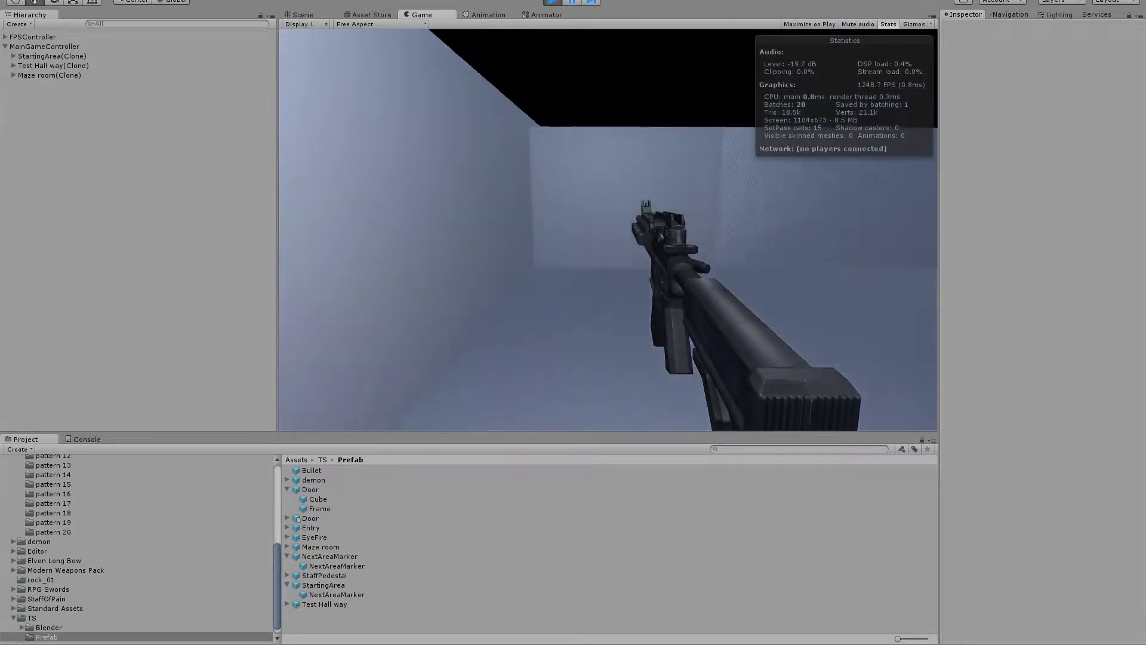
key(w)
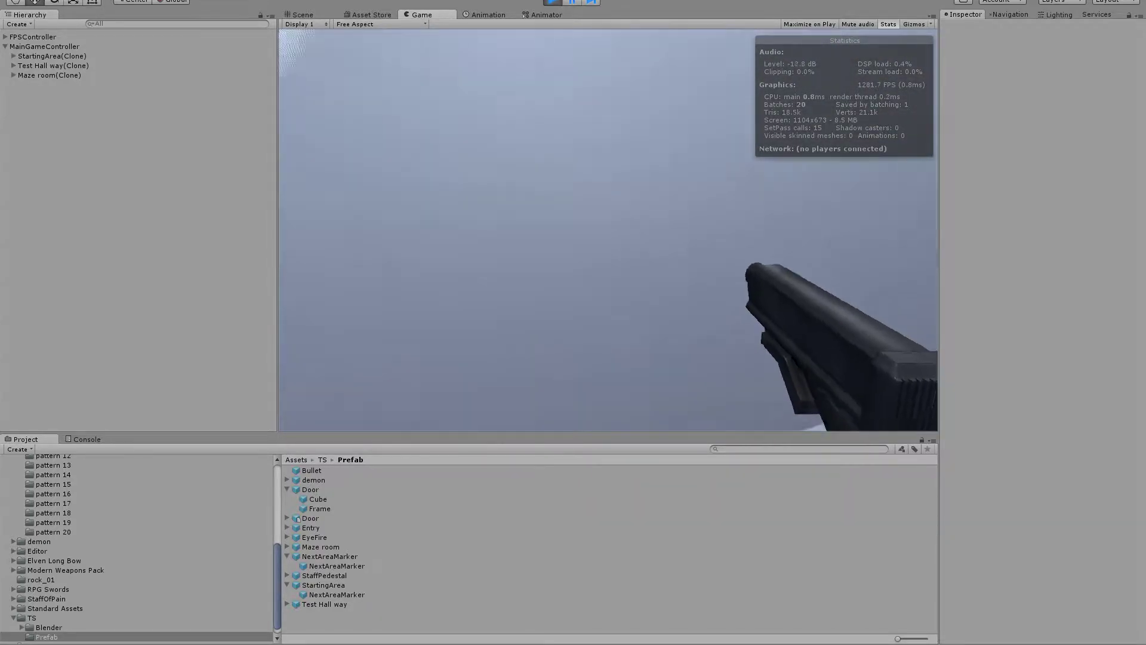
key(w)
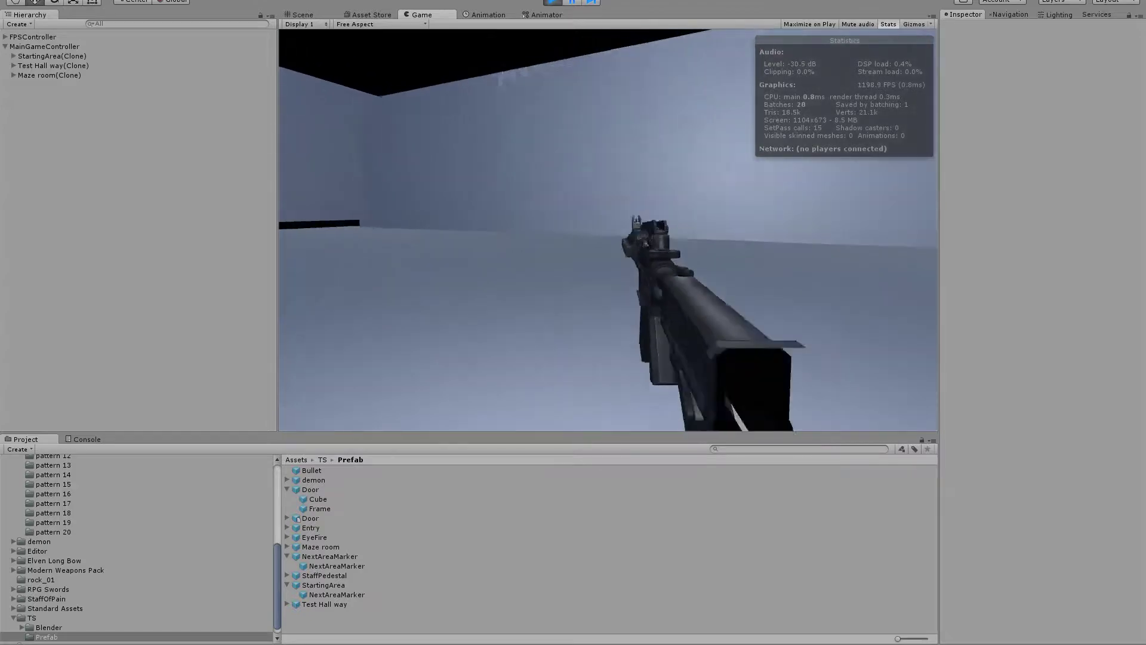
click(609, 230)
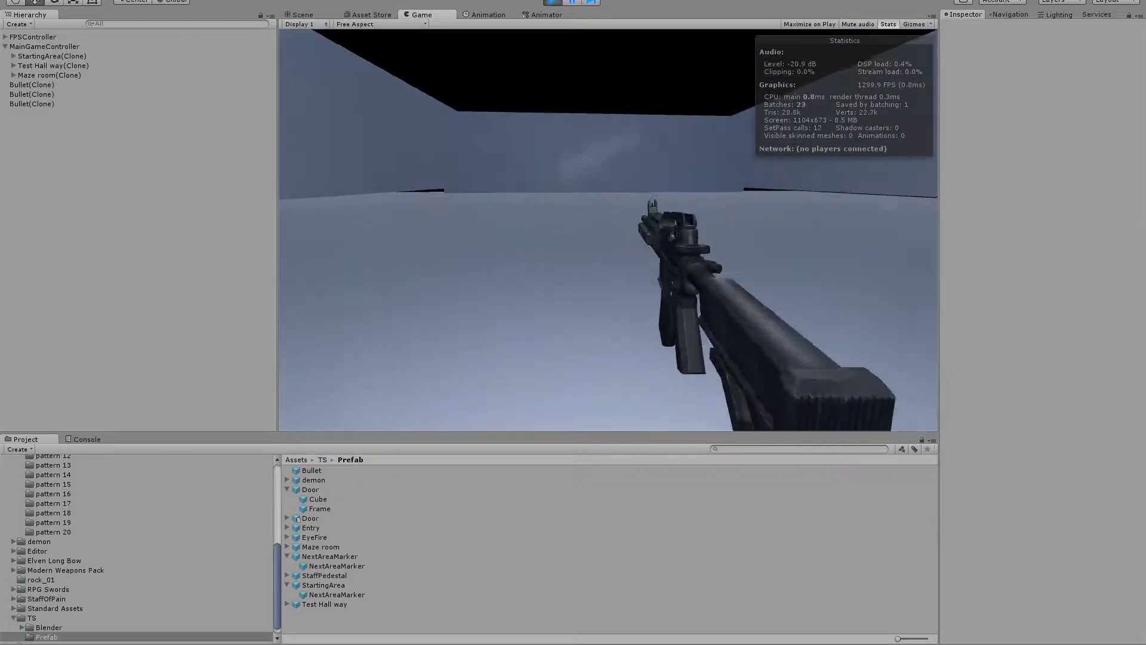
click(608, 230)
Walk the Maze room's corridor past its cross walls and into the next generated section, and stop the game.
key(w)
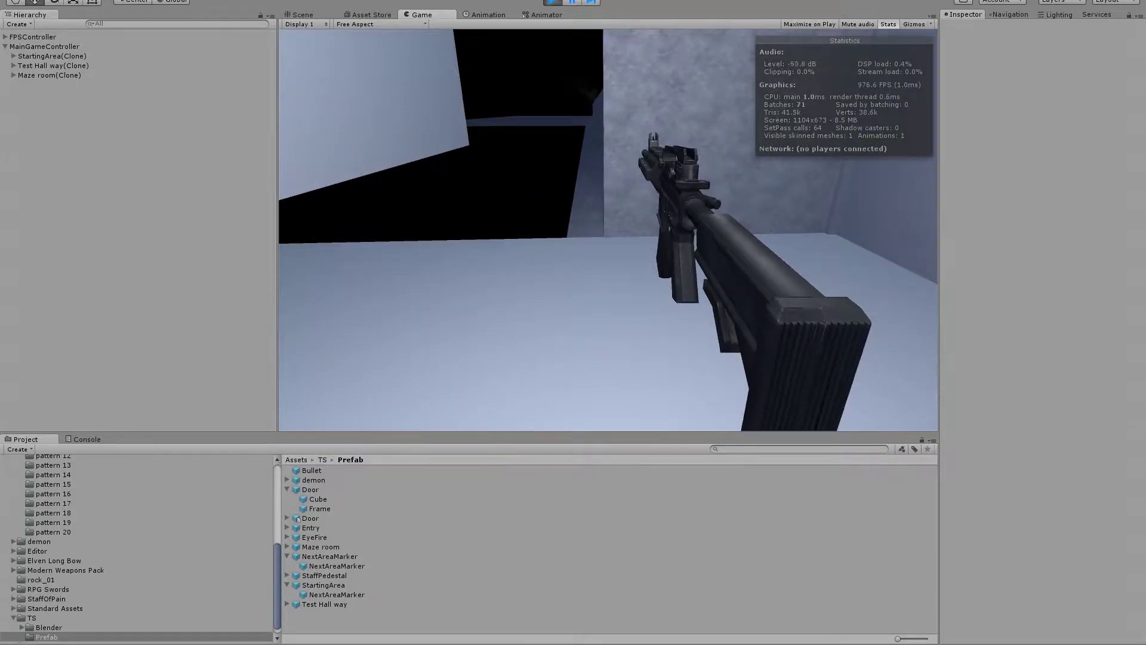
key(w)
key(w)
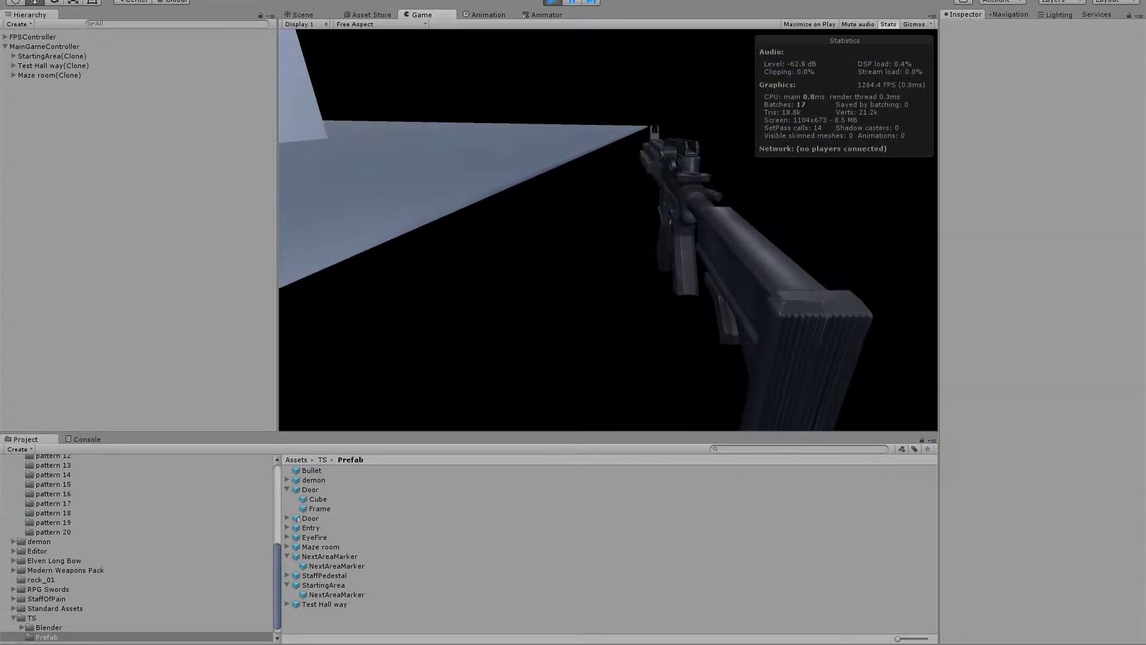
key(w)
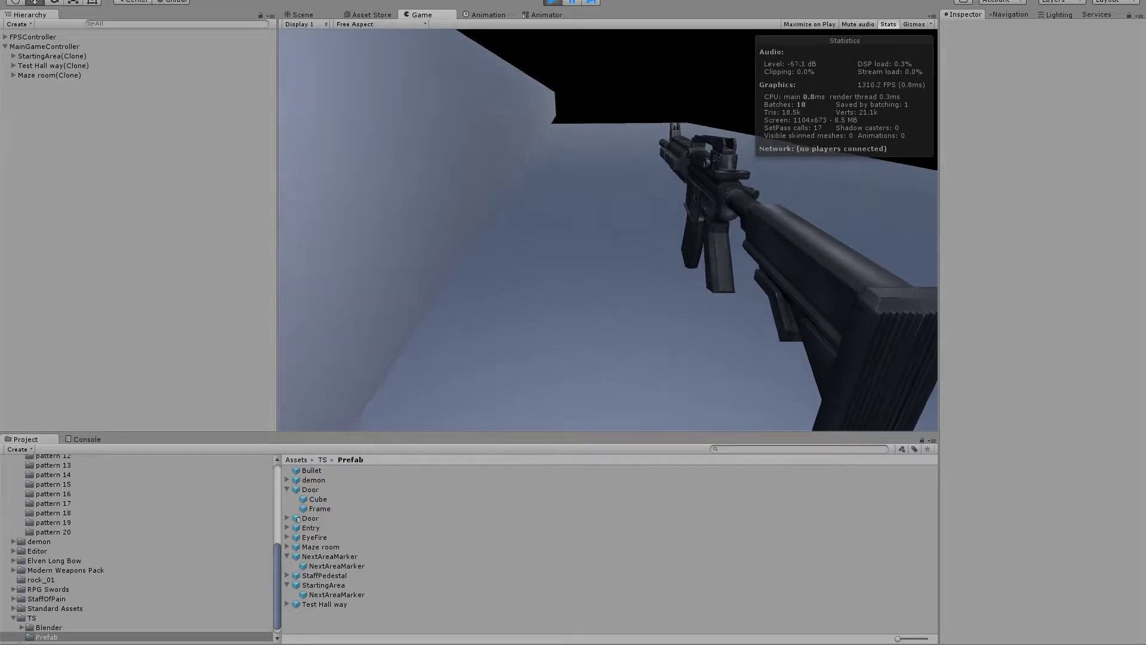
key(w)
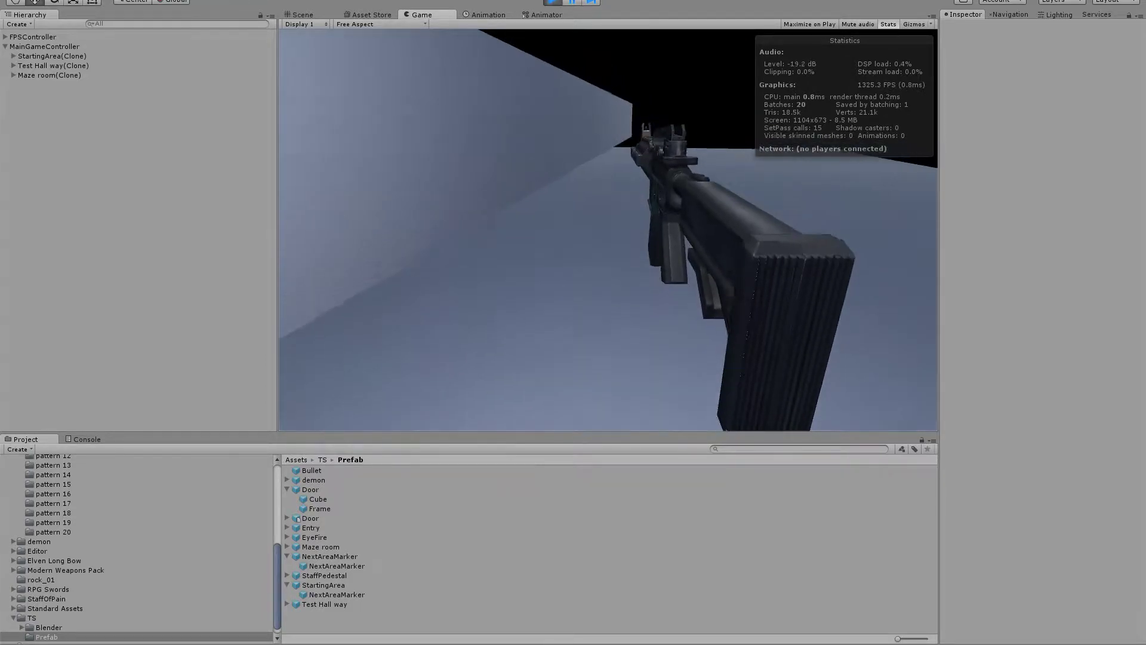
key(w)
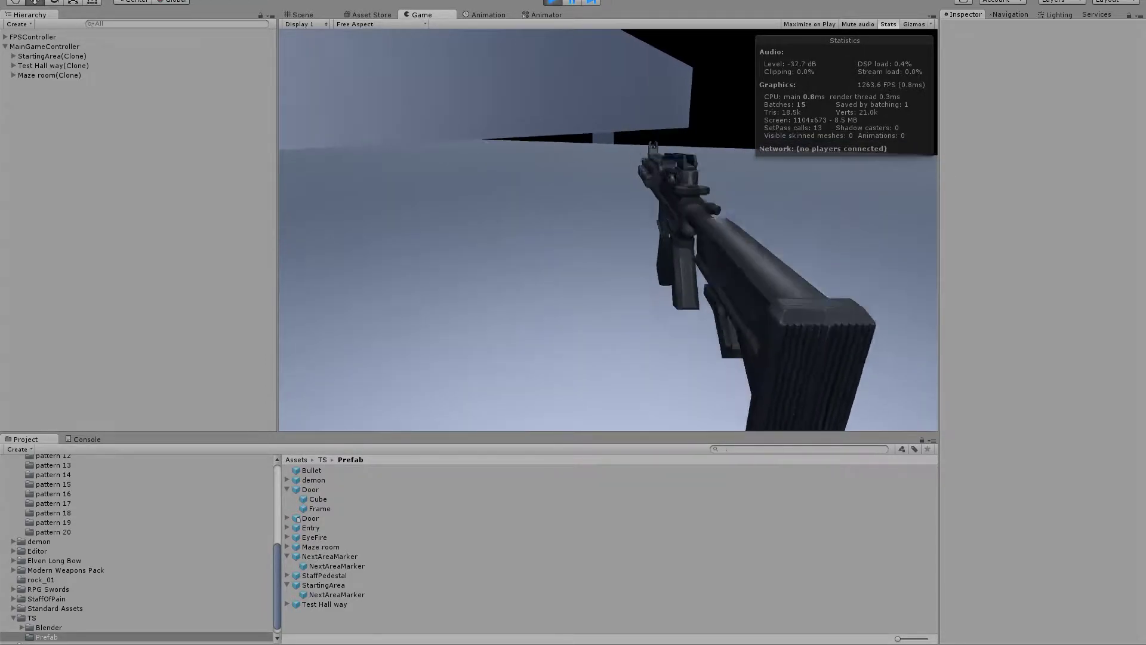
key(w)
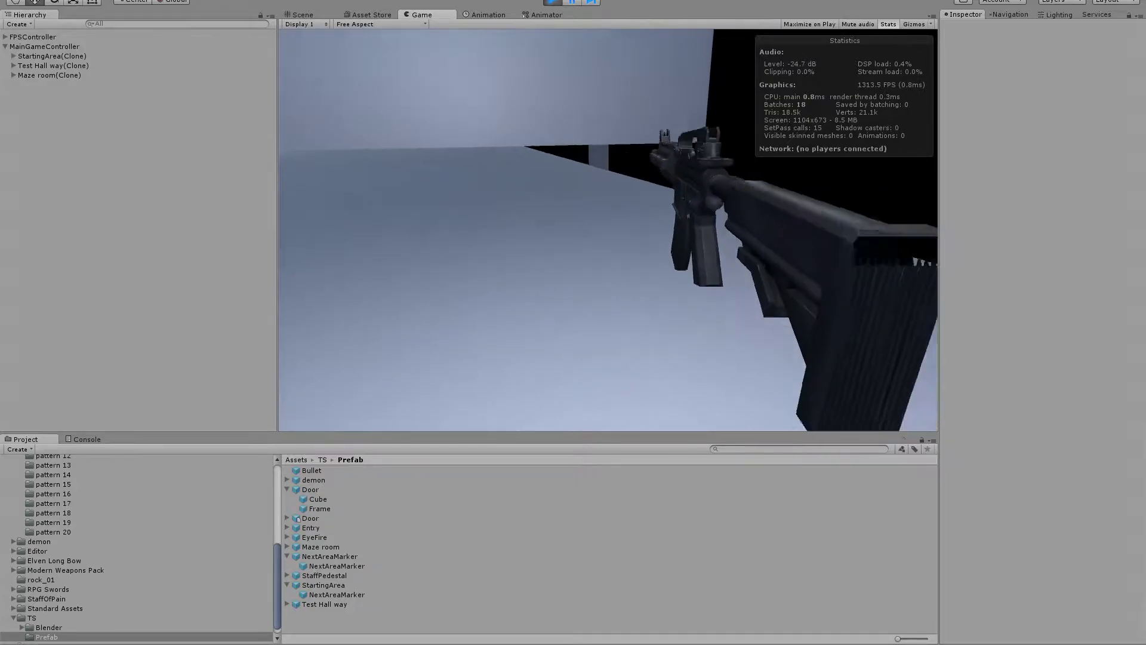
key(w)
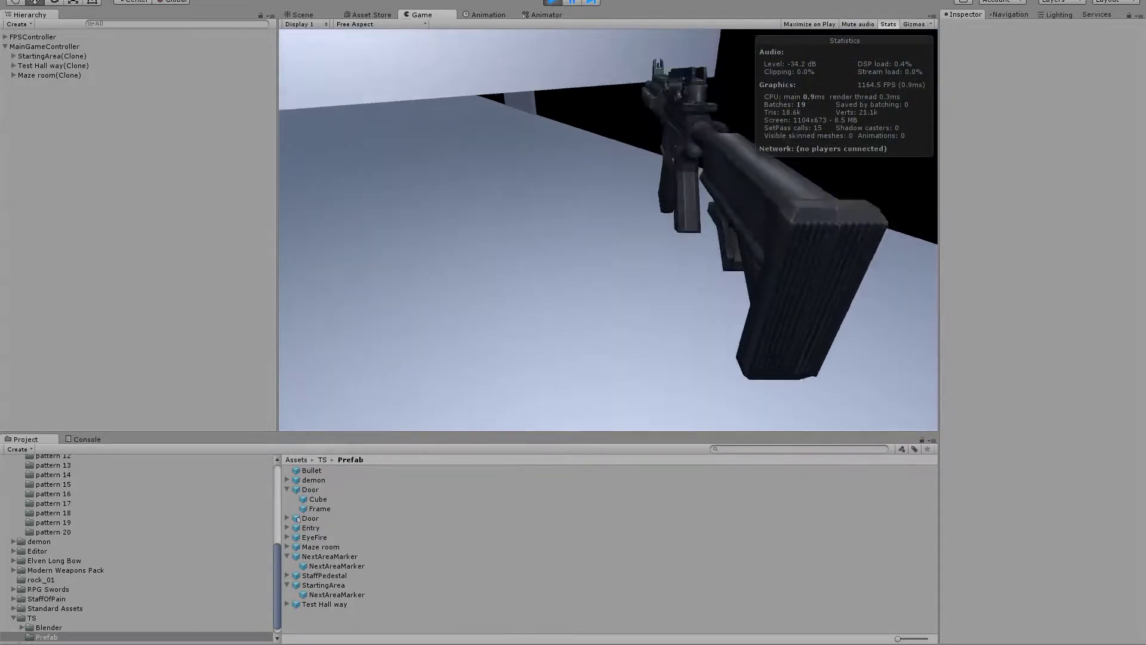
key(w)
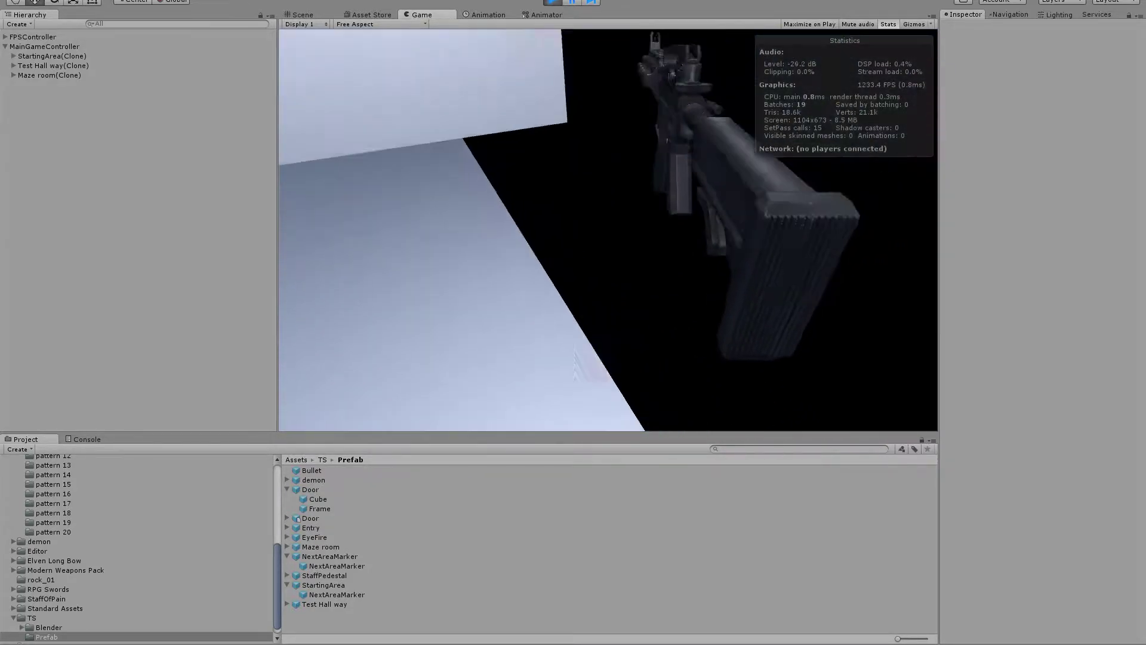
key(w)
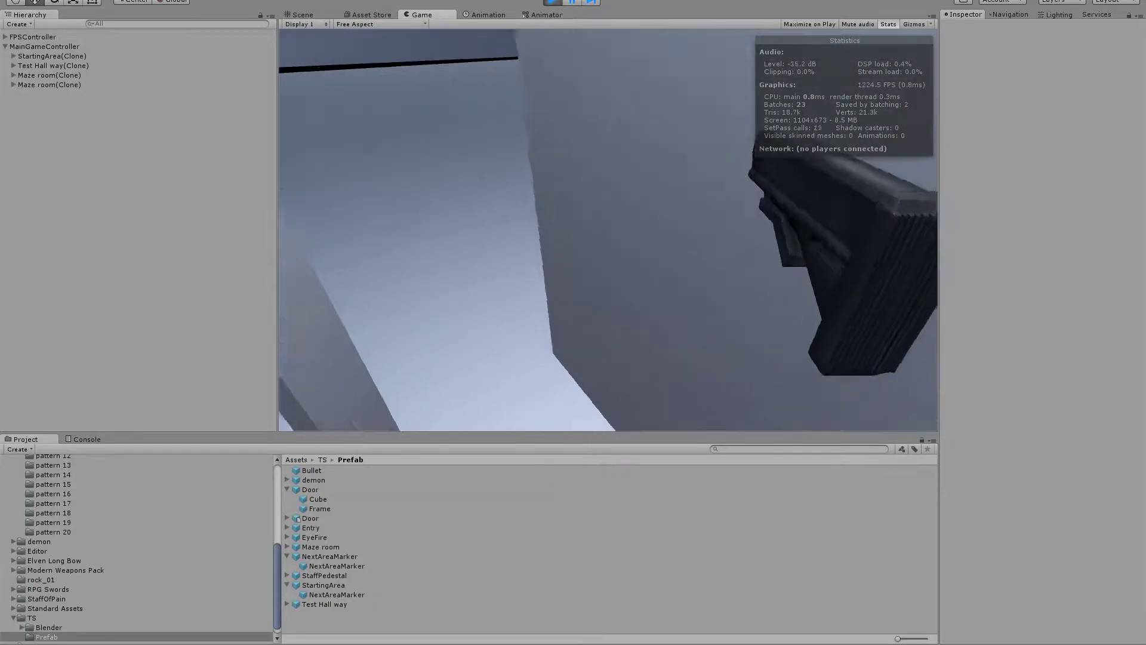
key(w)
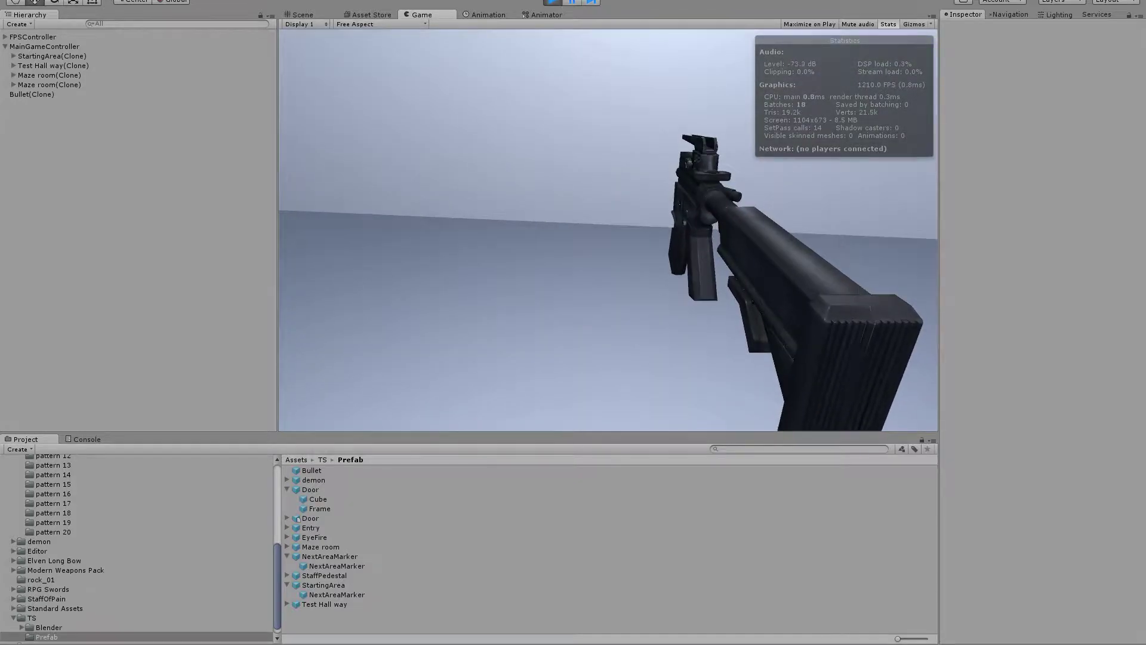
key(ctrl+p)
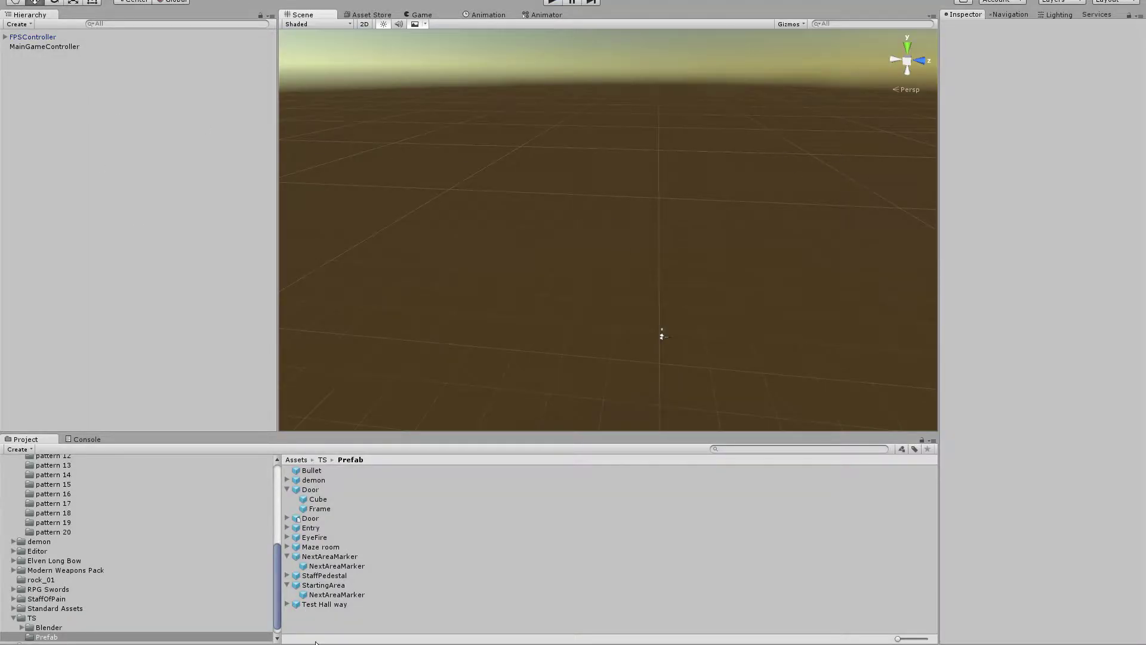
Place an instance of the Maze room prefab in the scene and examine its corridor and cross walls.
drag(319, 547, 73, 213)
scroll(835, 374, down, 4)
scroll(794, 364, up, 3)
click(816, 343)
click(817, 347)
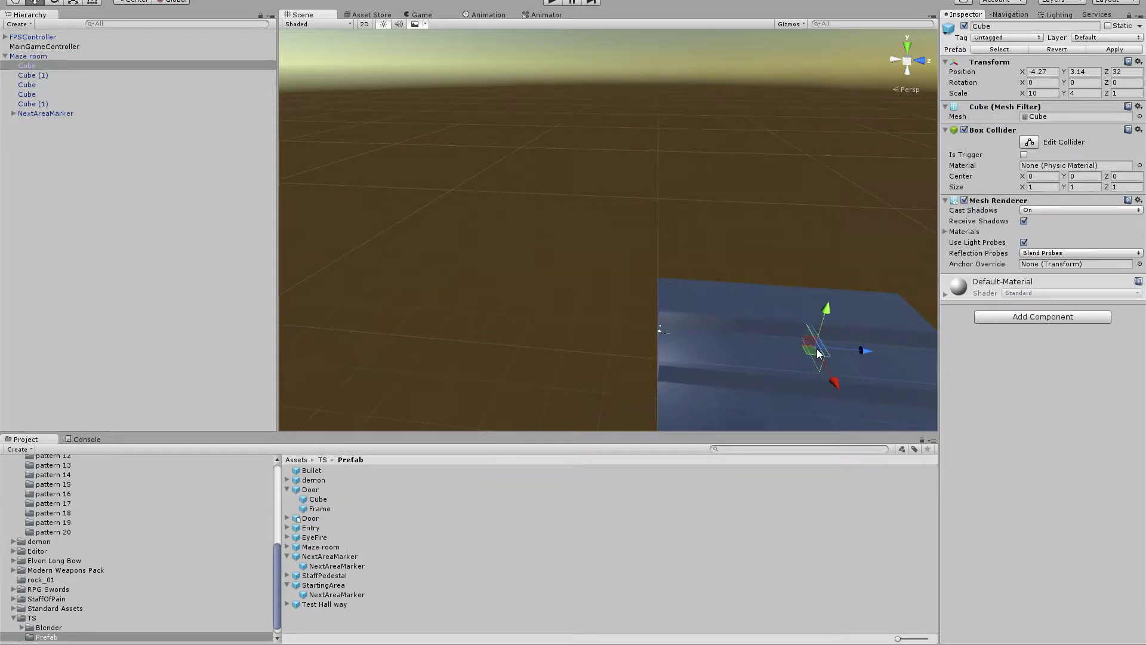
click(836, 371)
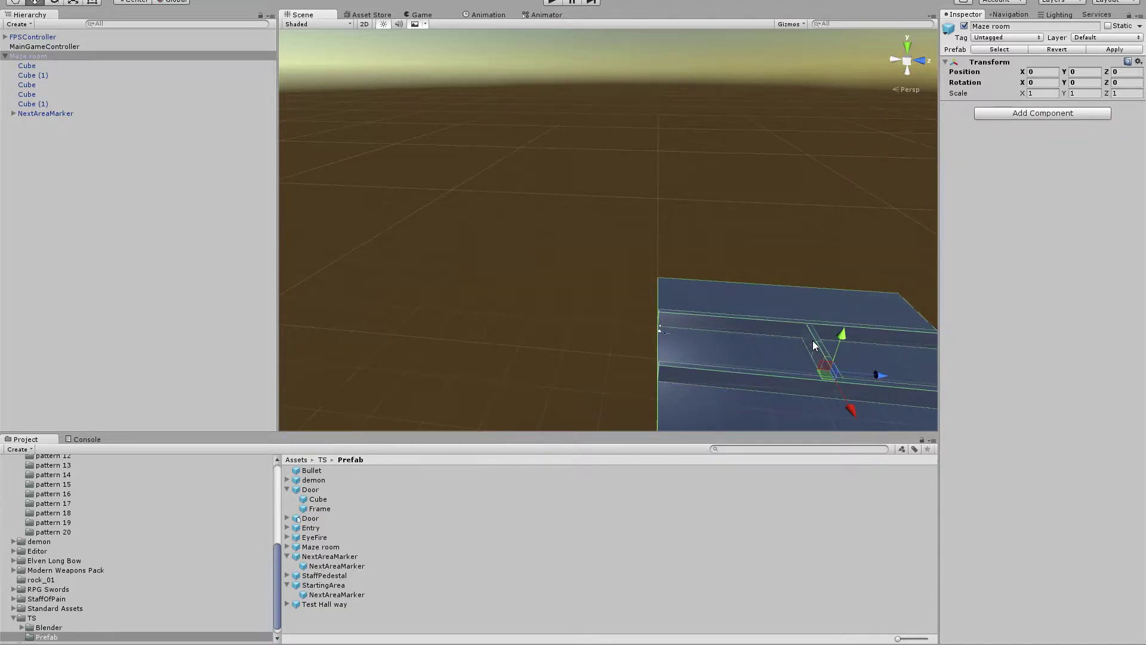
scroll(858, 374, down, 3)
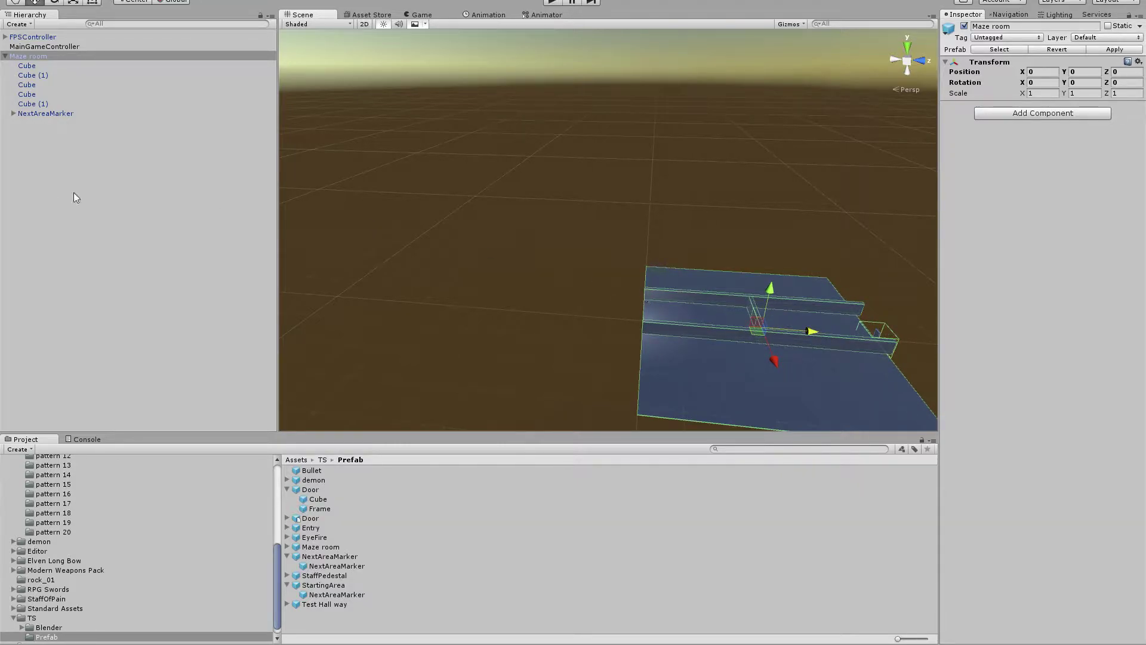
Move the Maze room's 10-wide cross wall Cube (1) along the Z axis to about 42.4.
click(27, 95)
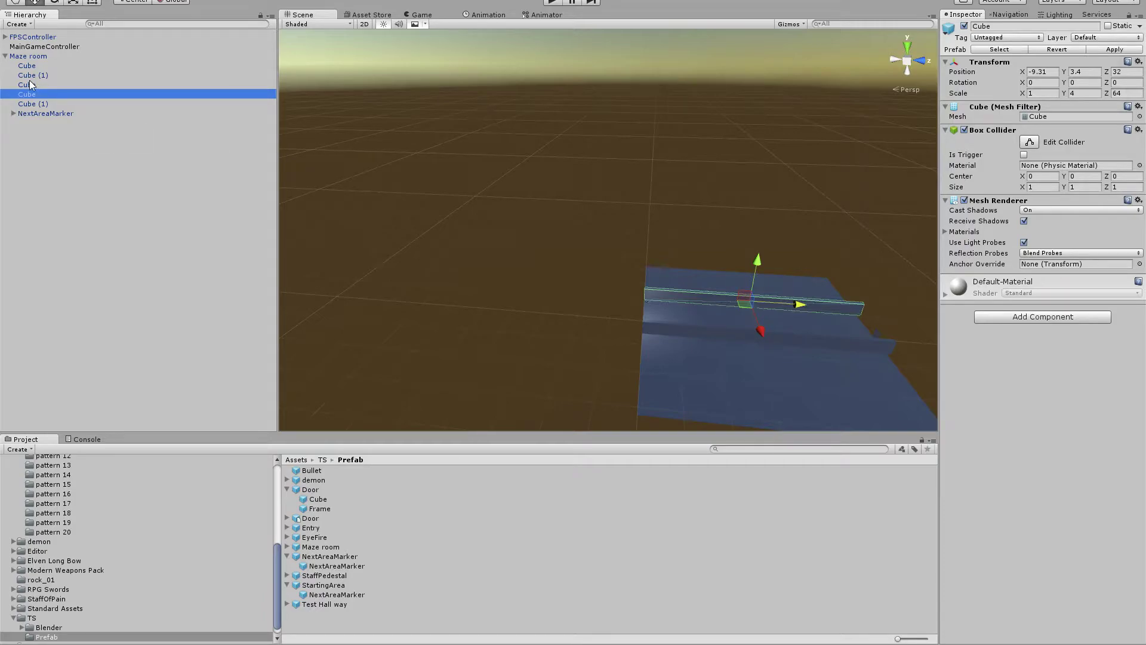
click(30, 83)
click(37, 76)
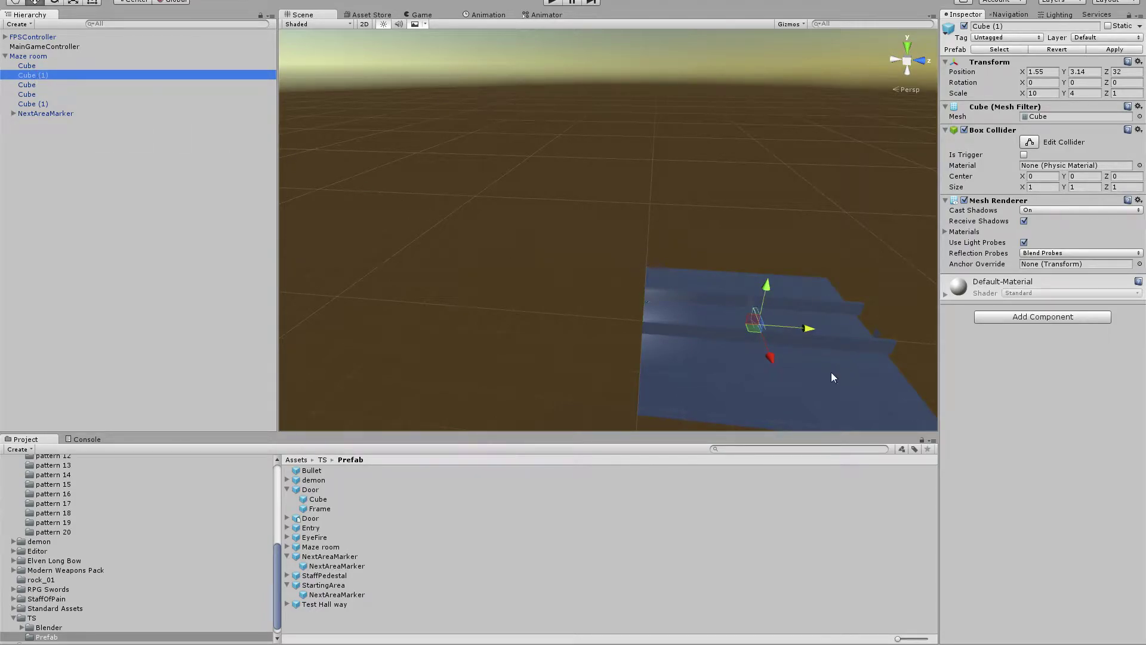
drag(807, 331, 841, 331)
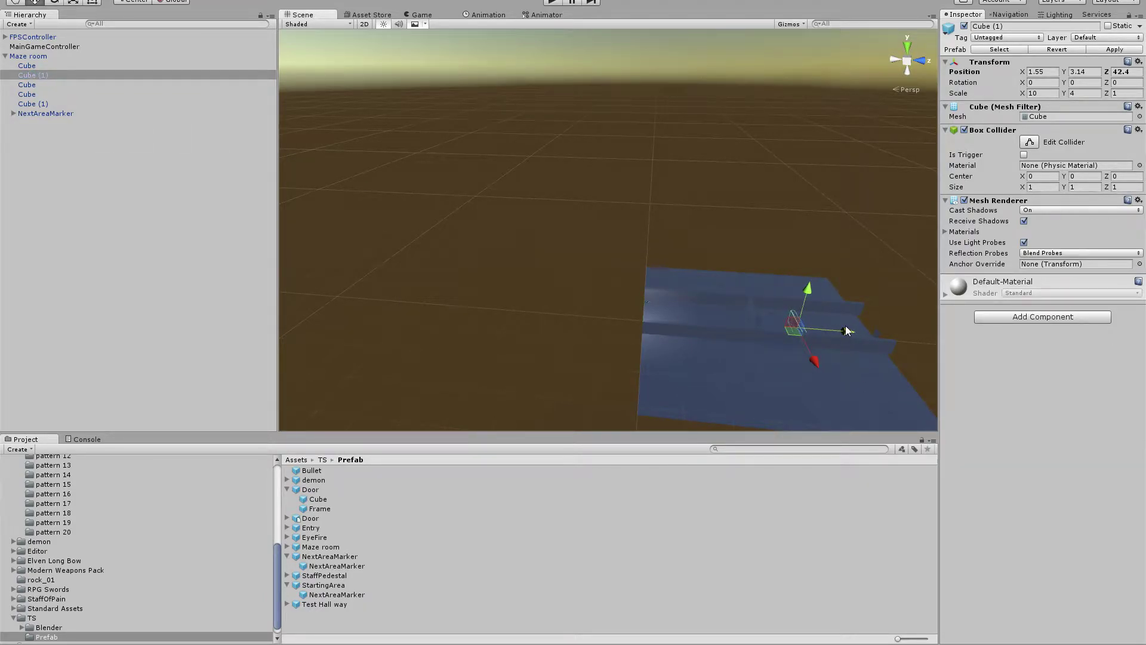
Apply the moved cross wall to the Maze room prefab and delete its scene instance.
click(553, 2)
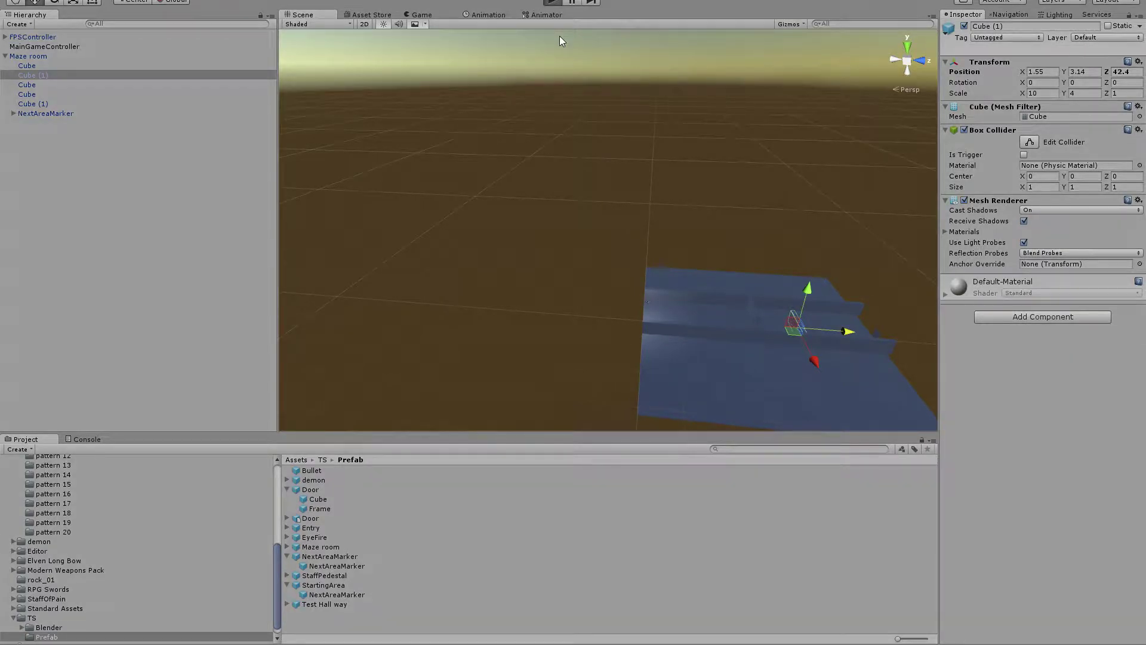
click(546, 1)
click(28, 56)
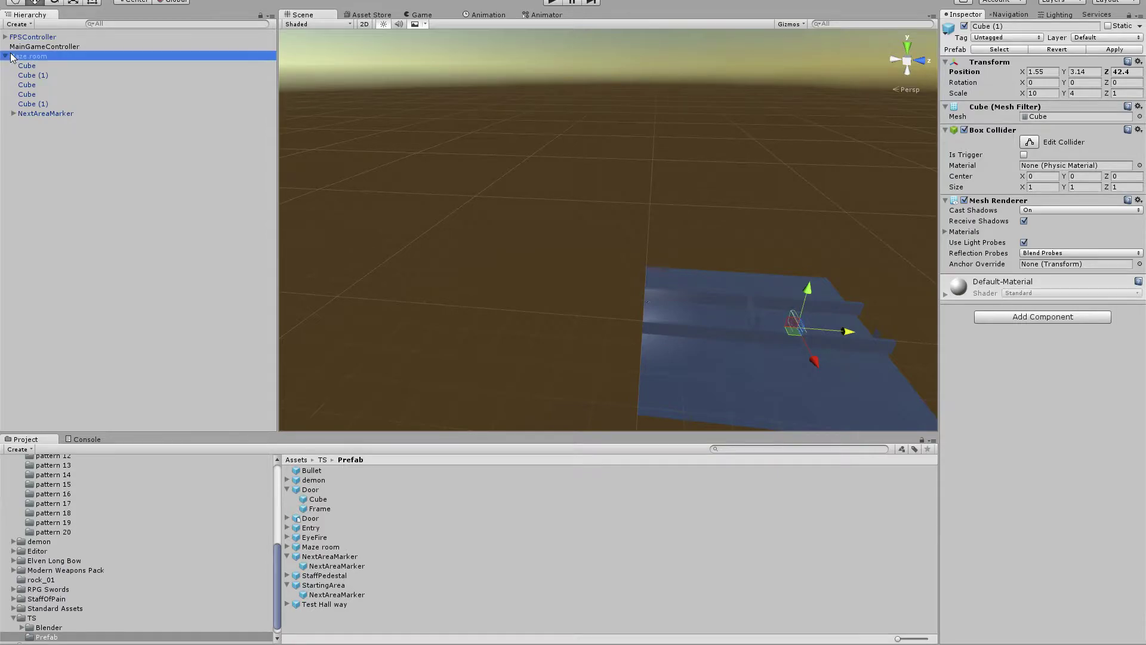
click(1136, 51)
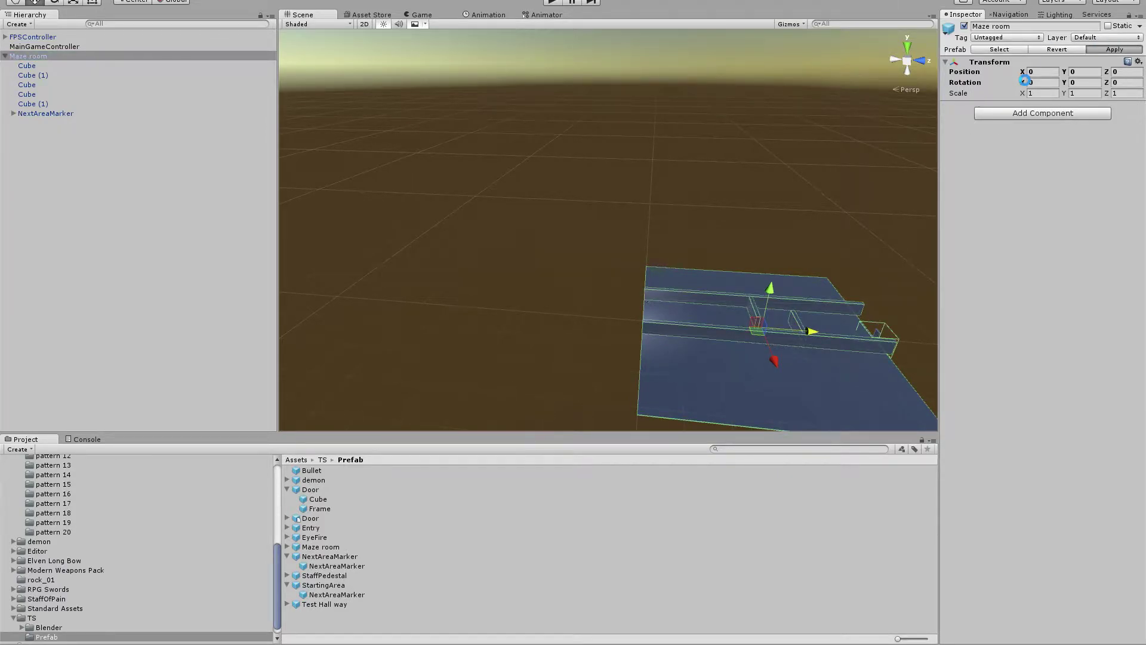
click(93, 55)
key(Delete)
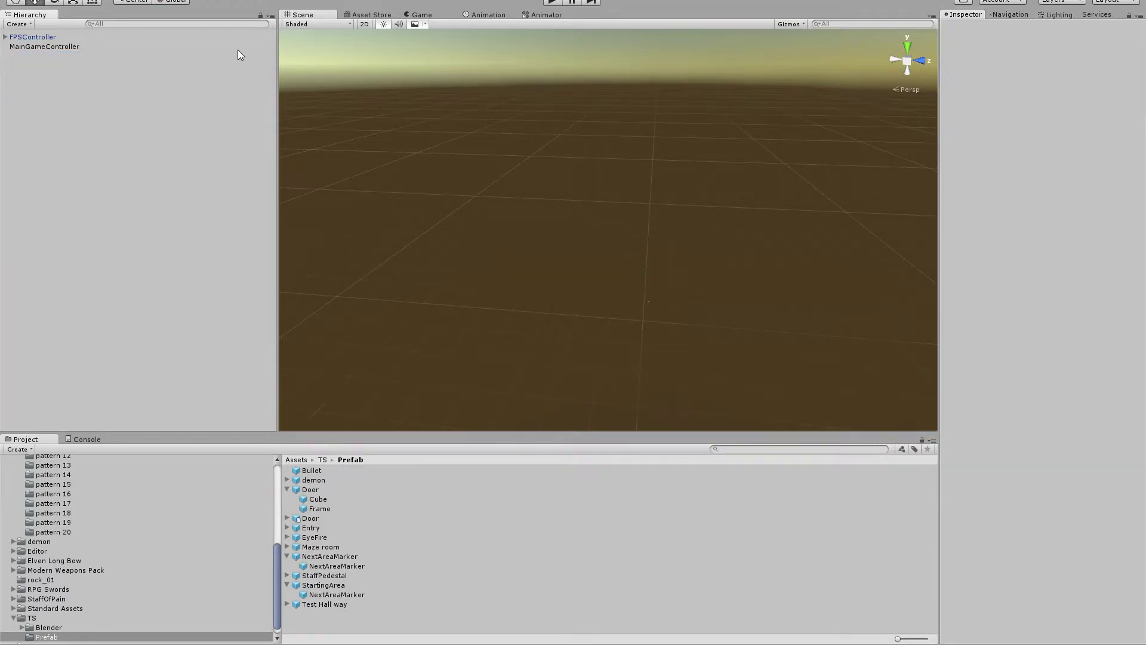
Run the game, walk through a long chain of randomly generated hallways and Maze rooms, and stop it.
click(550, 2)
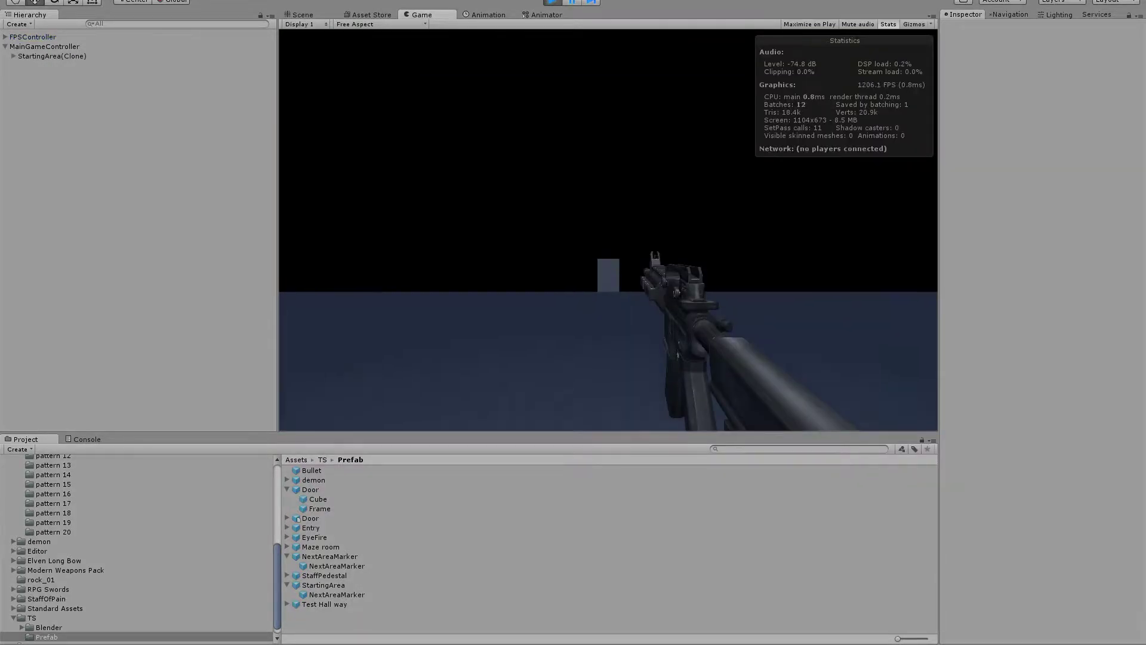
key(w)
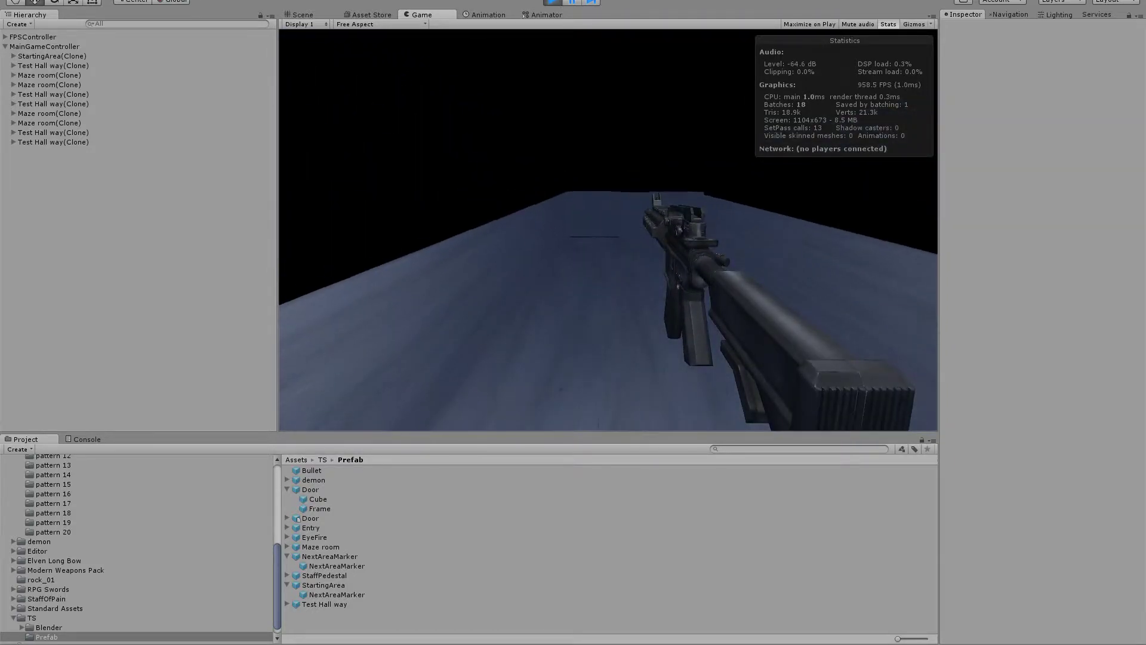
key(ctrl+p)
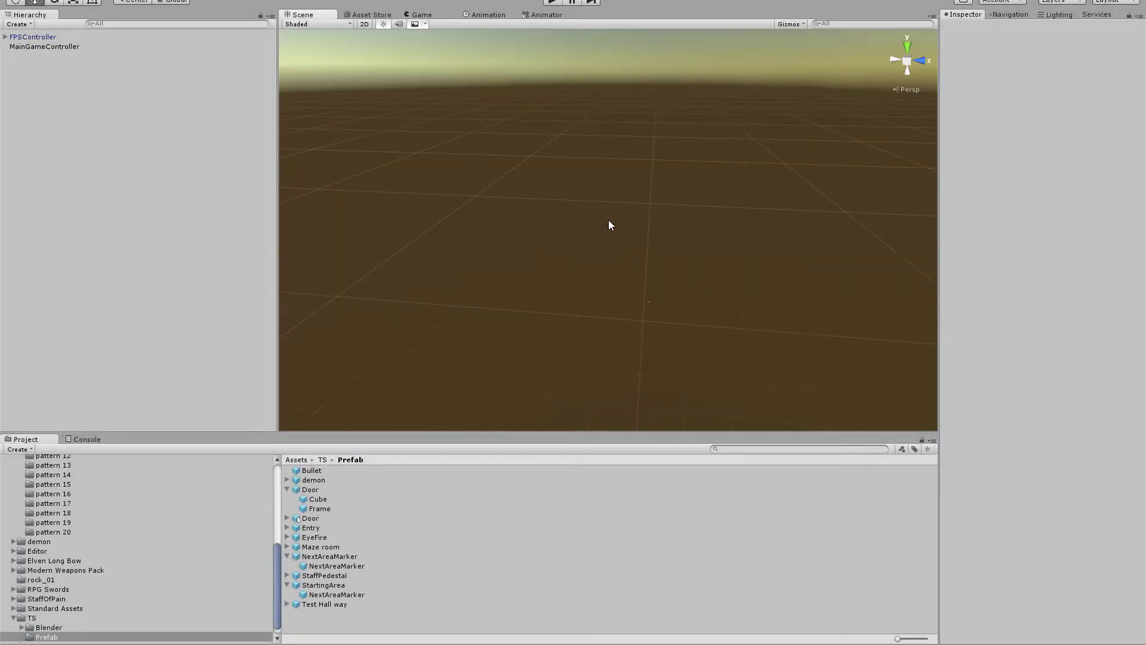
Set the scene lighting's ambient intensity to 0 and run the game in the starting area.
click(1059, 16)
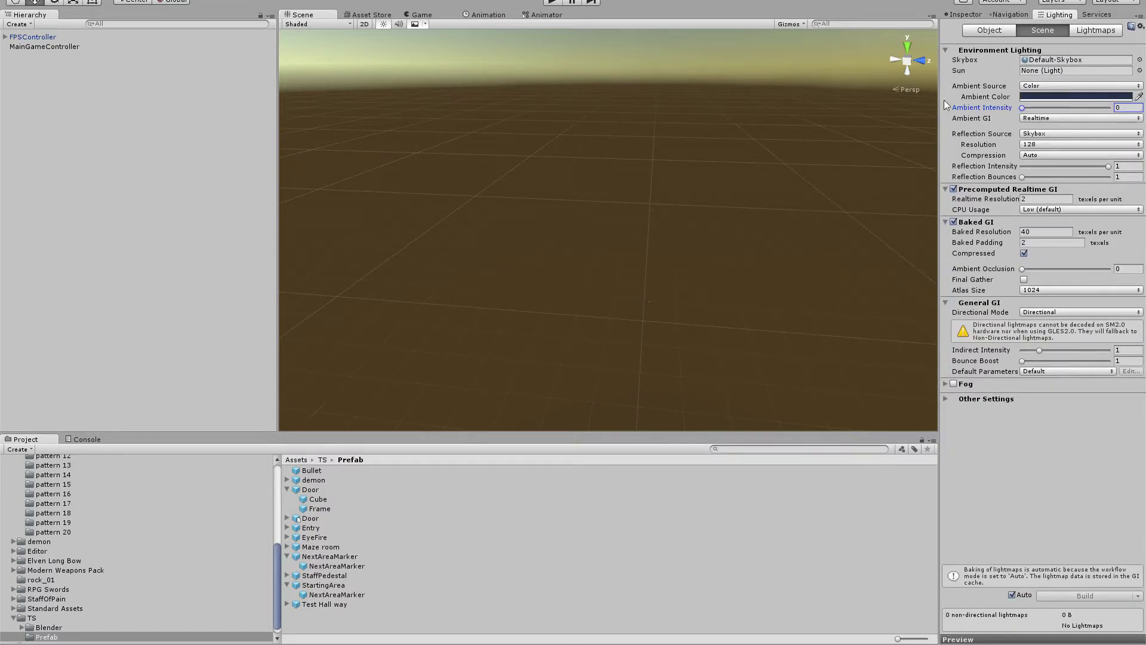
click(549, 3)
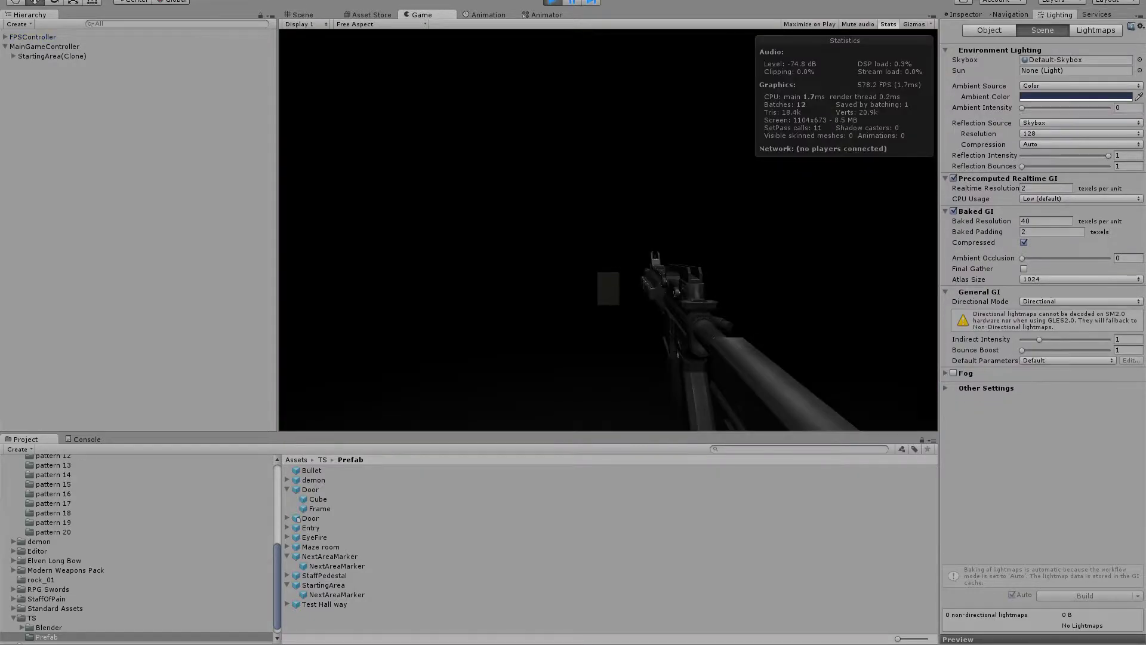
key(w)
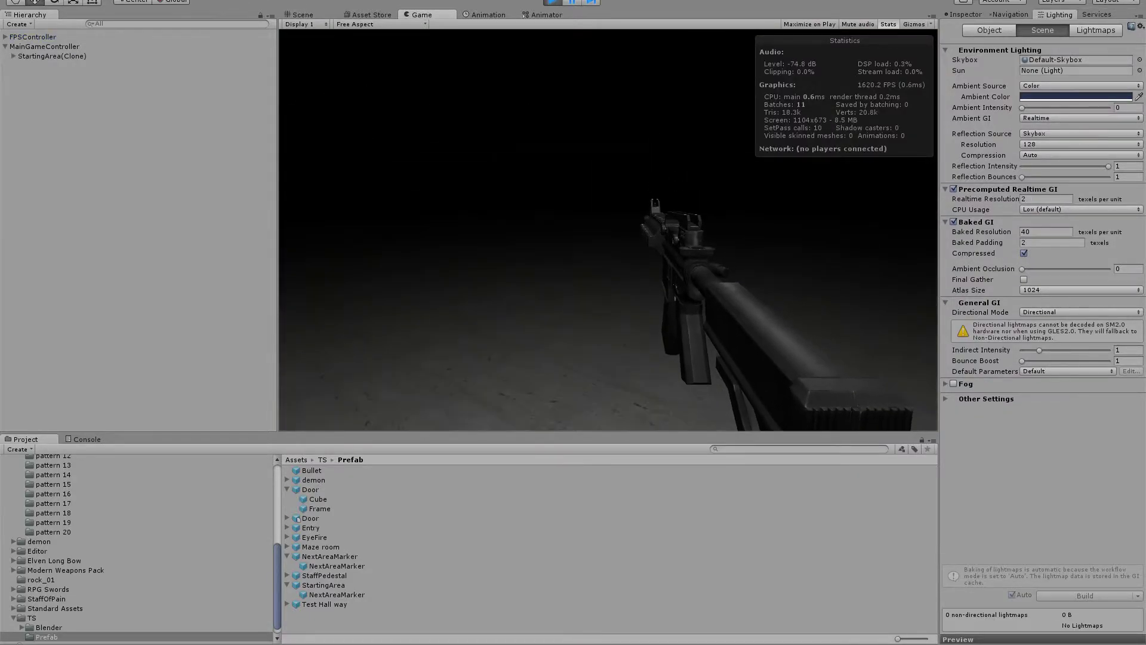
Maximize the running game view and walk back and forth in front of the starting area's door to check the darkness.
key(super)
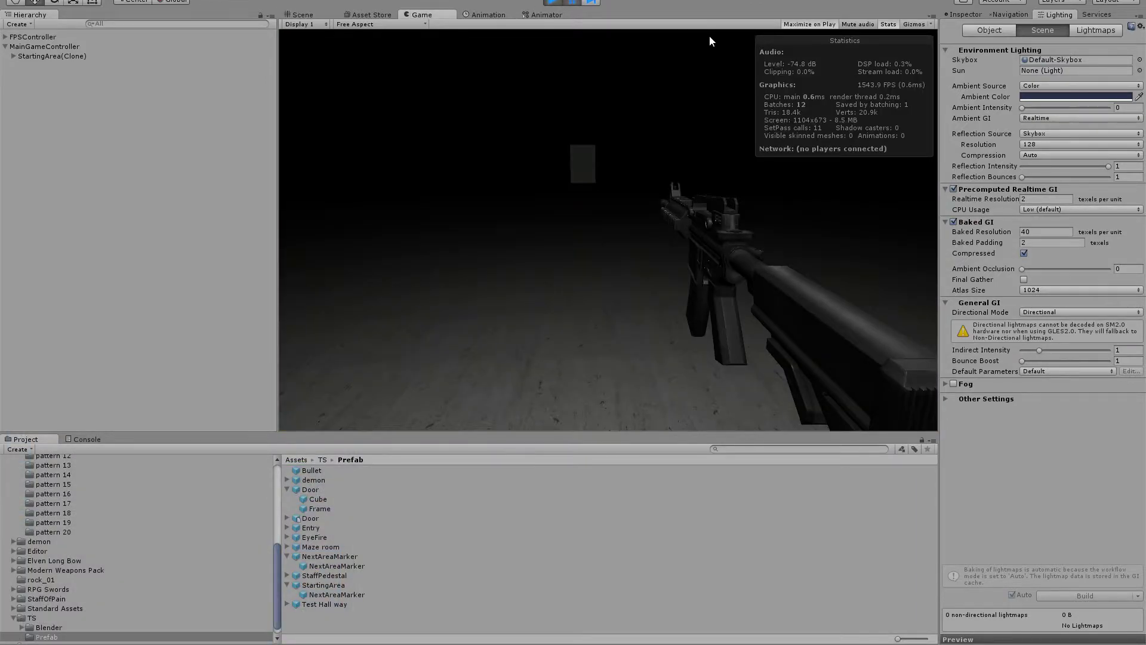
key(shift+space)
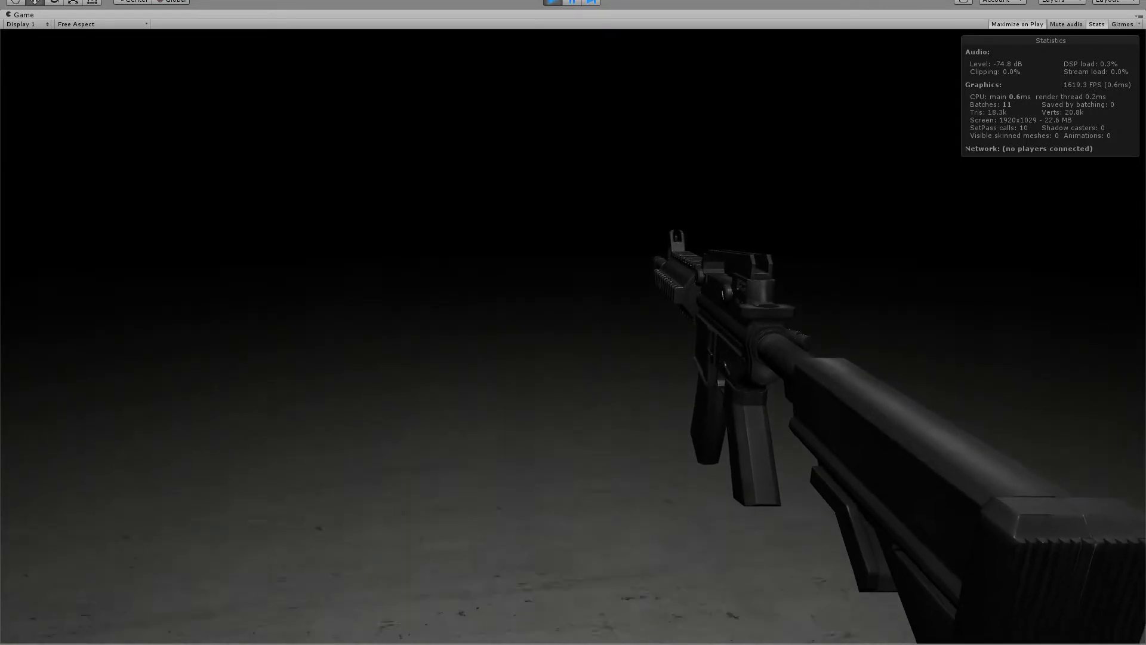
key(w)
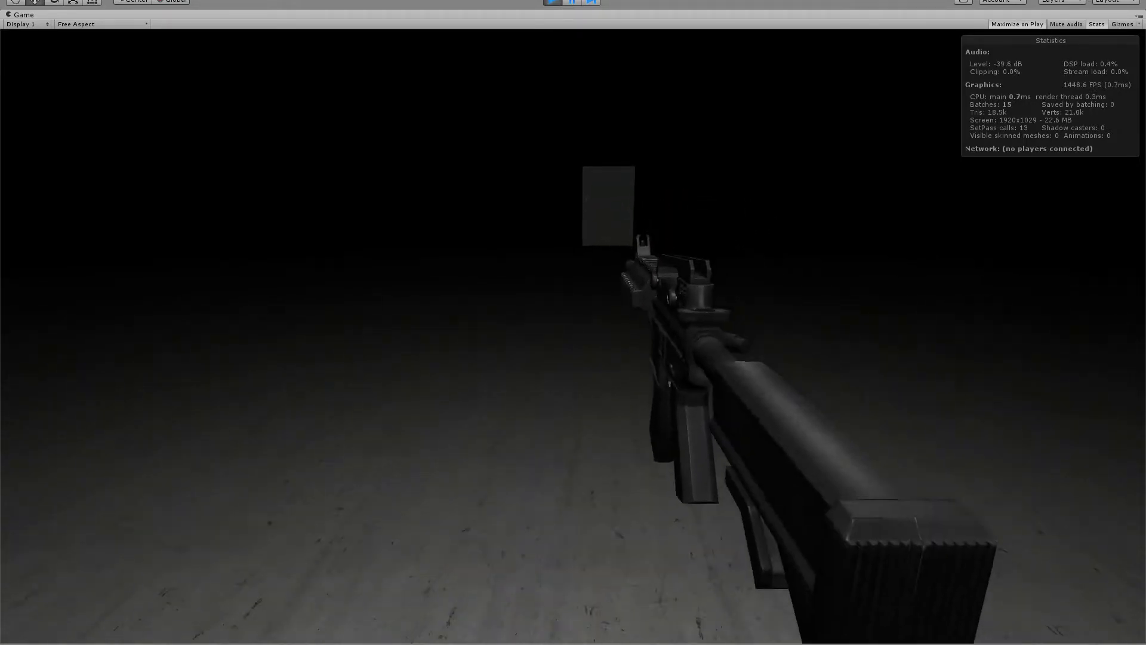
key(s)
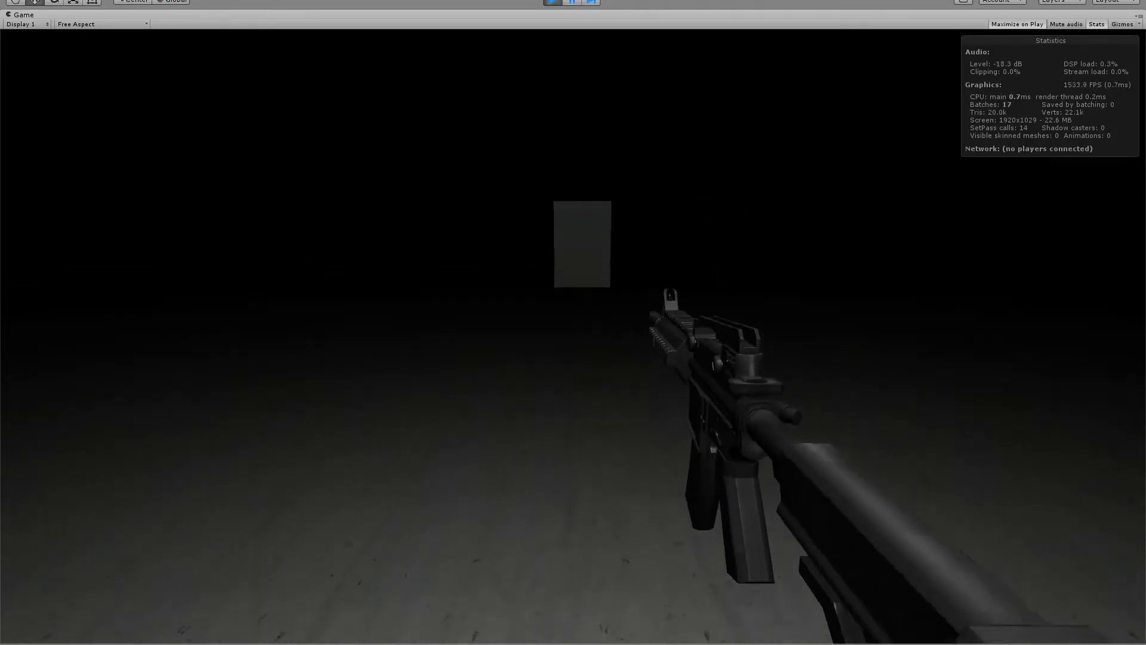
key(s)
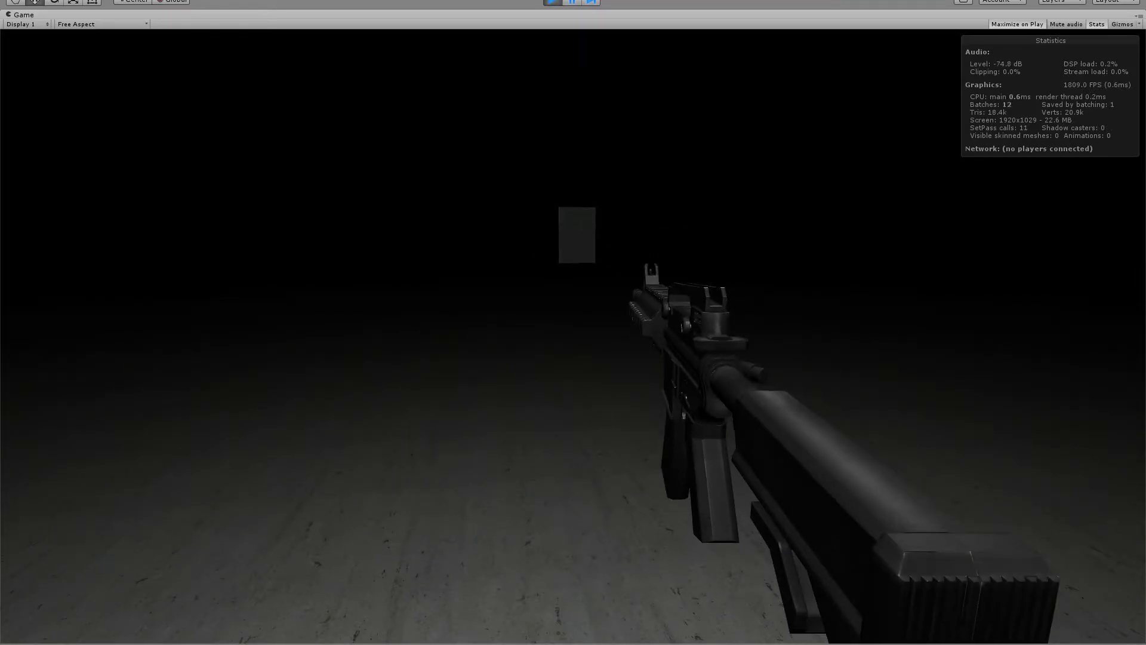
key(w)
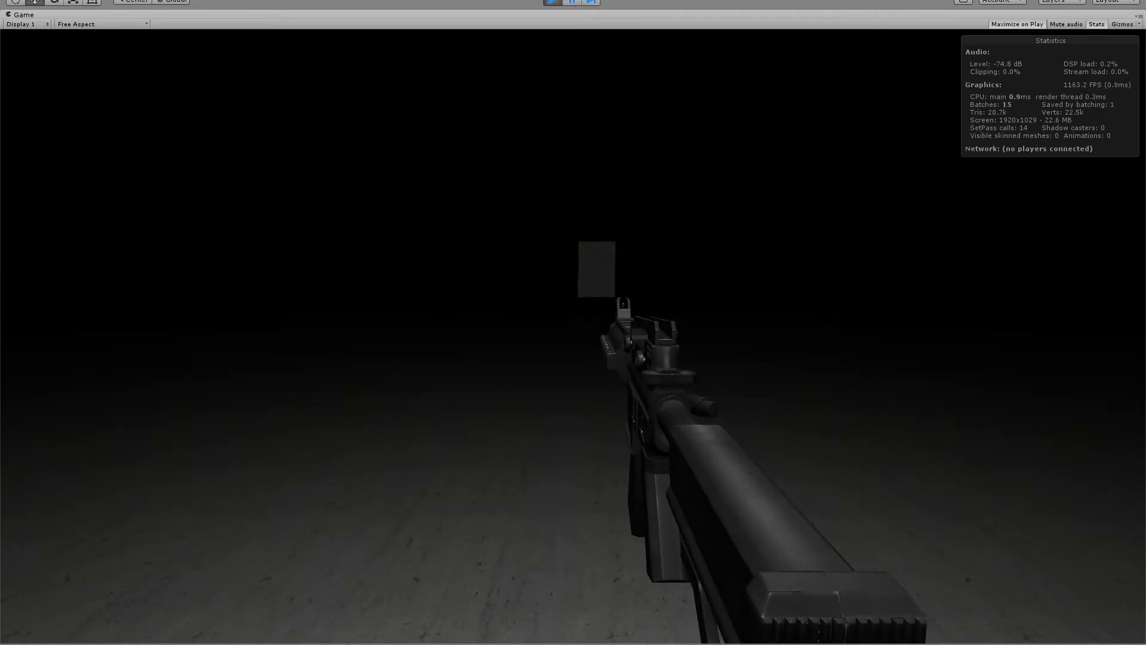
key(s)
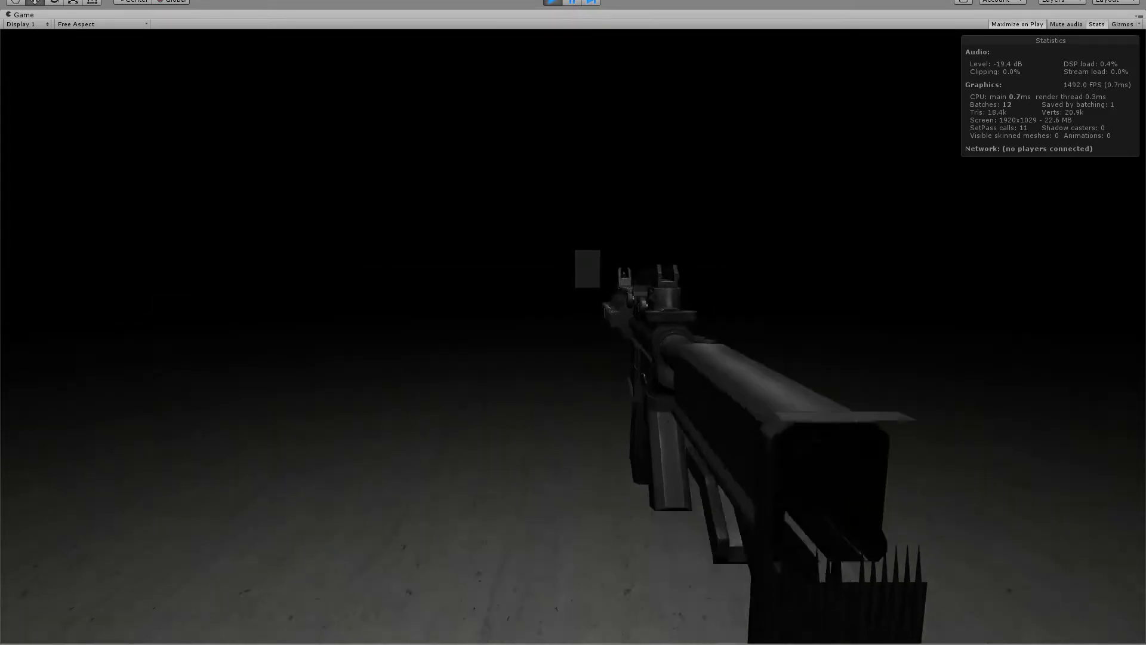
key(w)
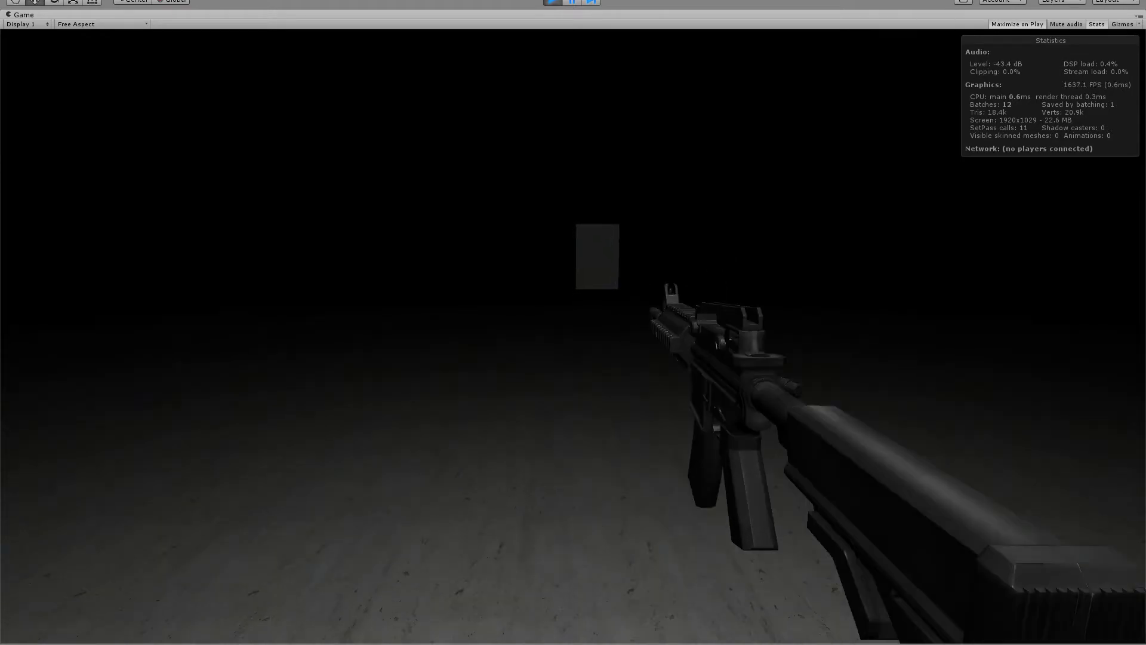
Walk out of the starting area through its door and cross the adjoining Maze rooms to their exit doors, inspecting the darkness.
key(w)
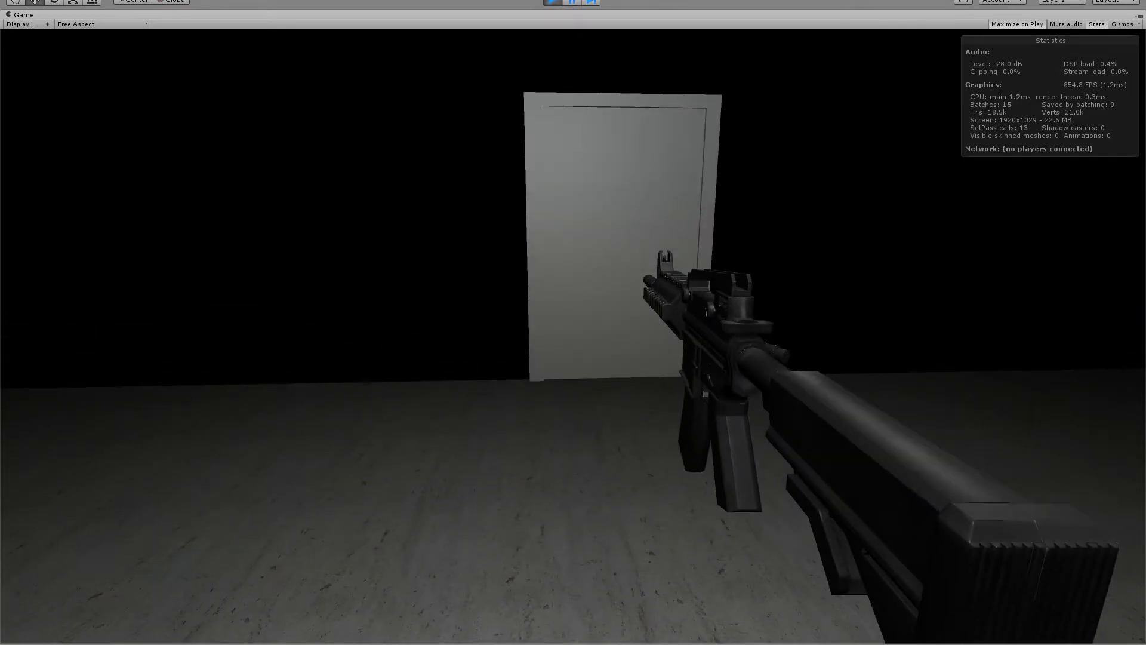
key(w)
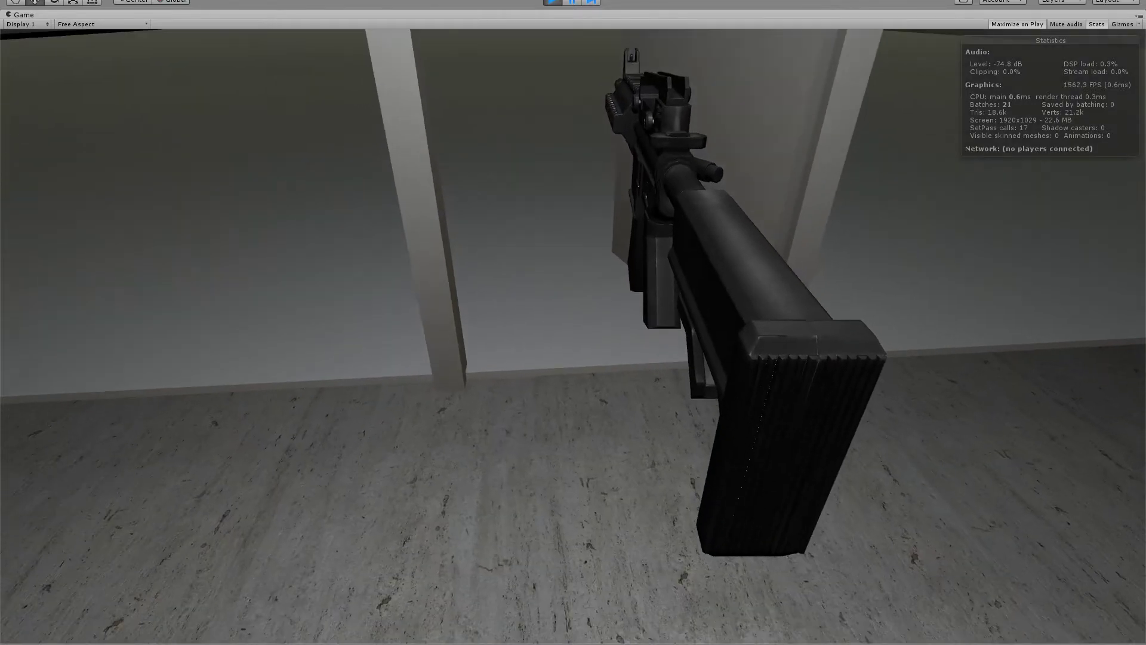
key(w)
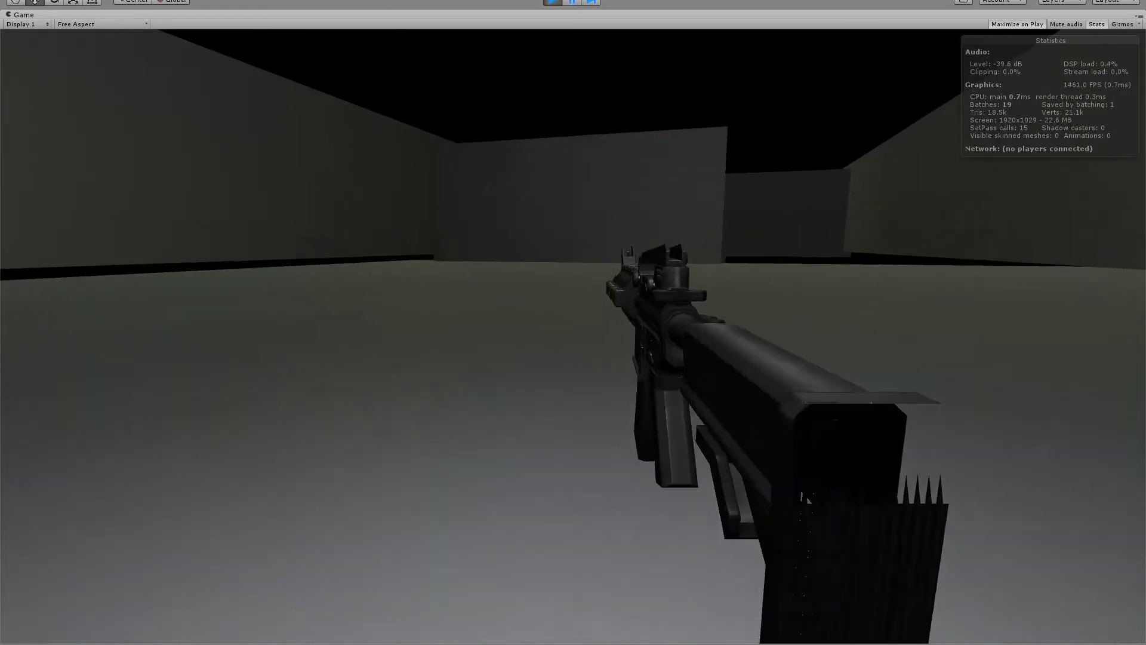
key(w)
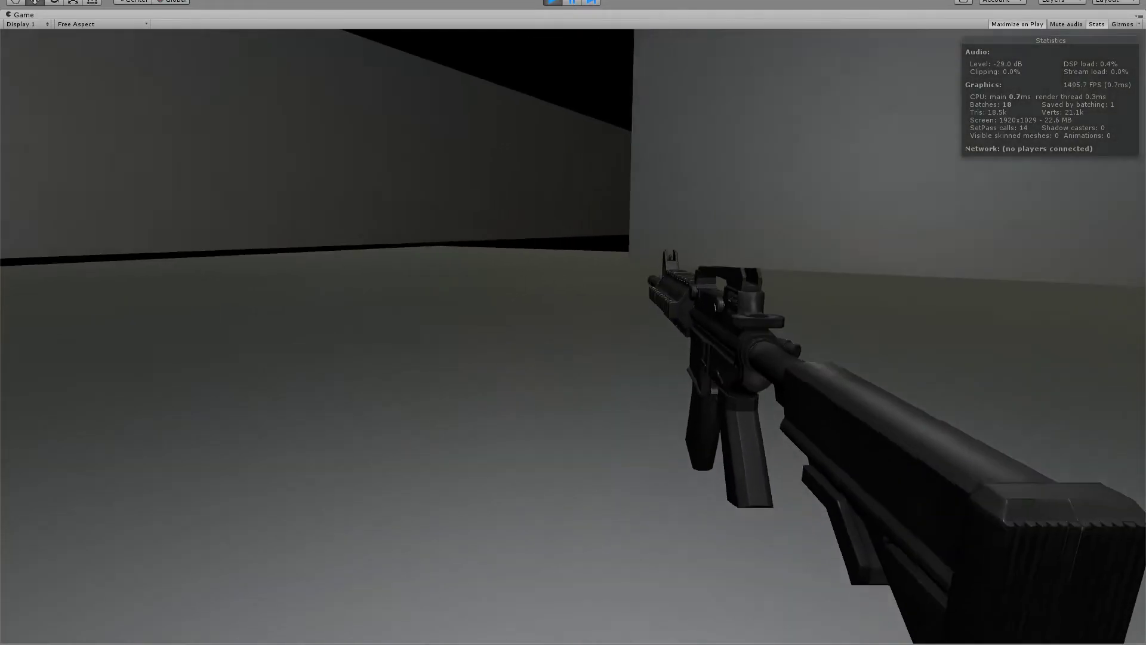
key(w)
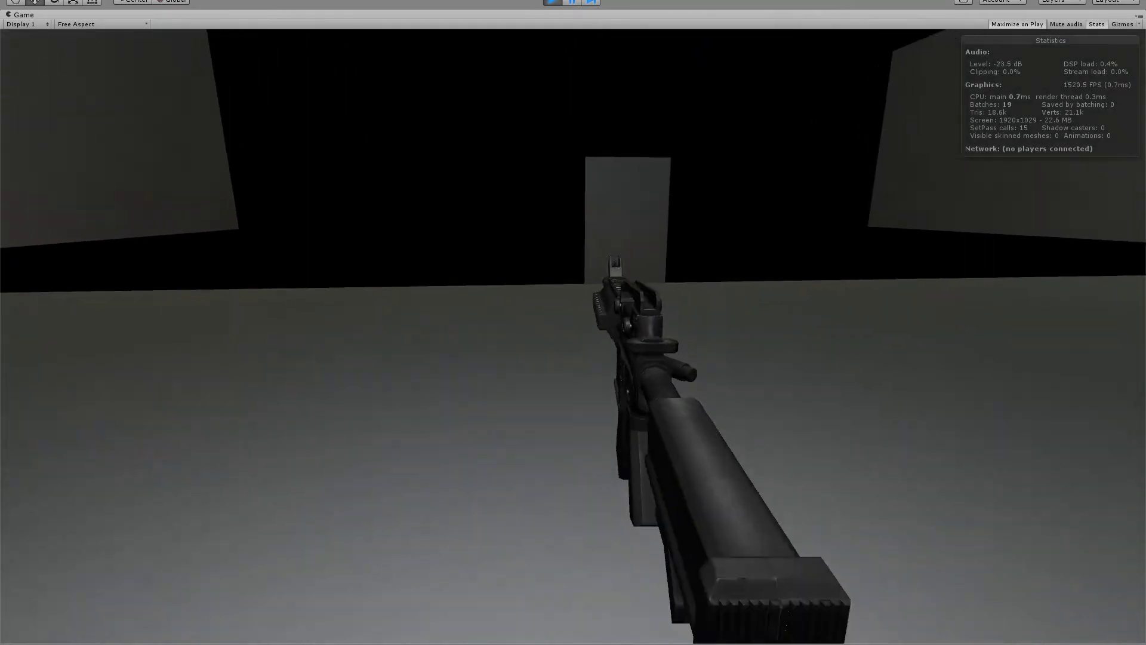
key(w)
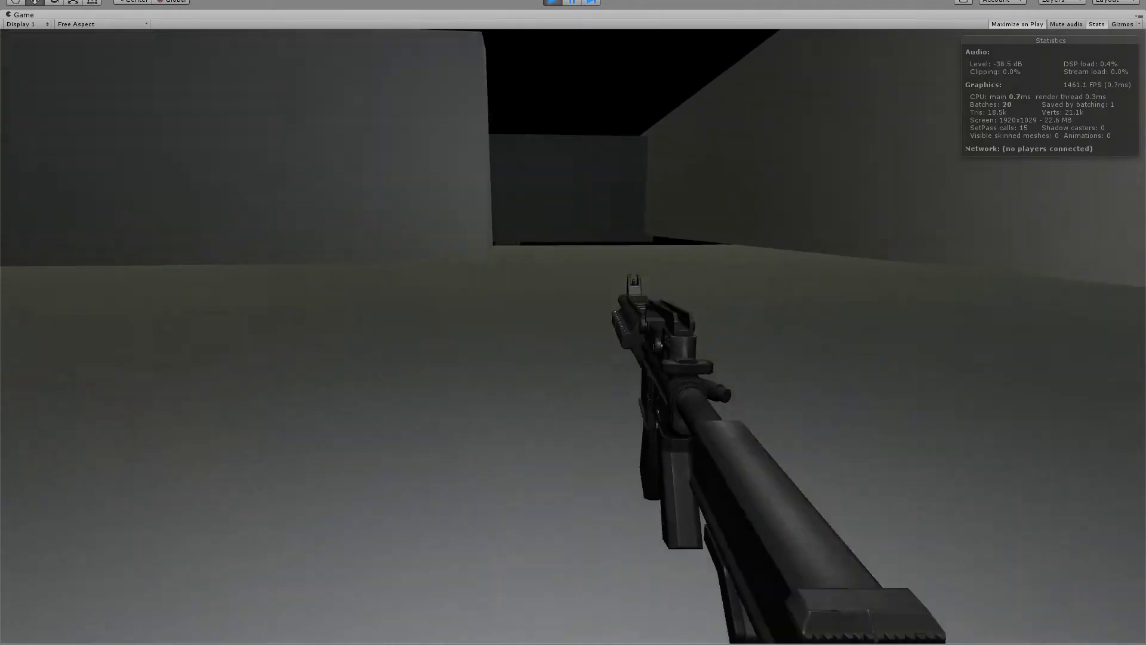
key(w)
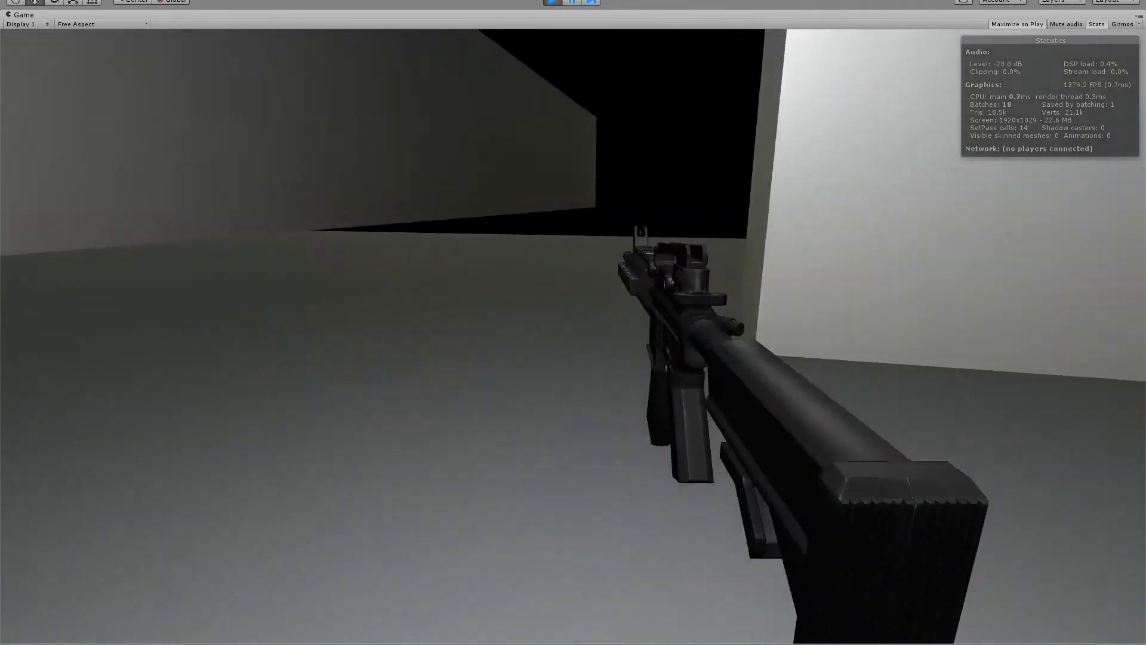
key(w)
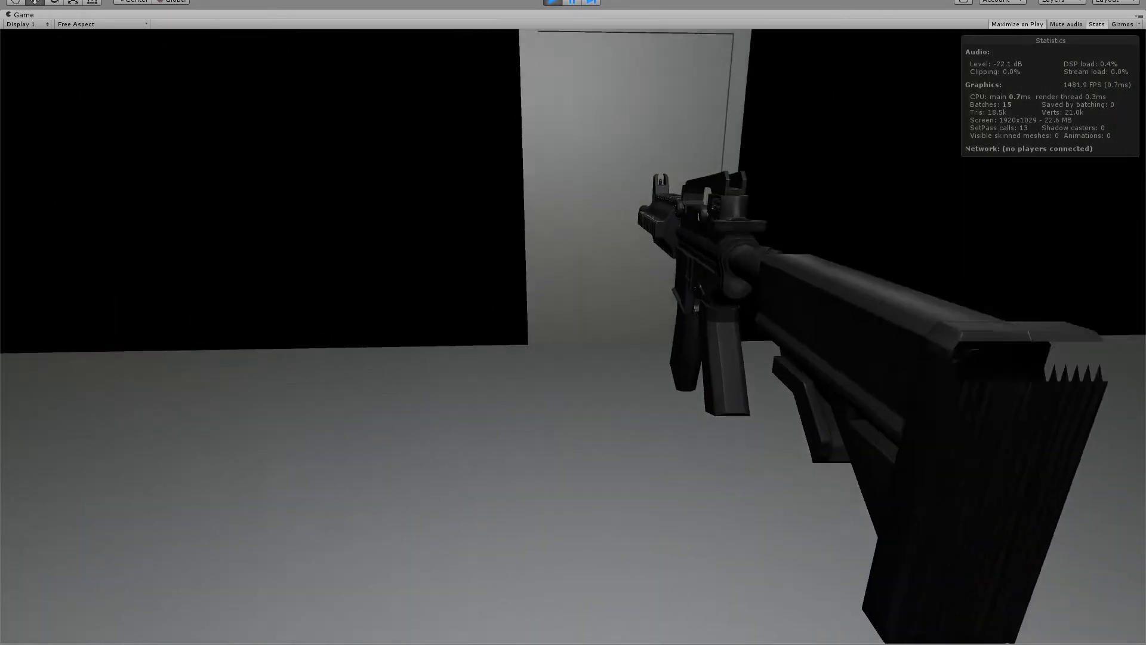
Explore the dark hallway and the next Maze room, approach the torch-lit doorway, and back away from the demon behind it.
key(w)
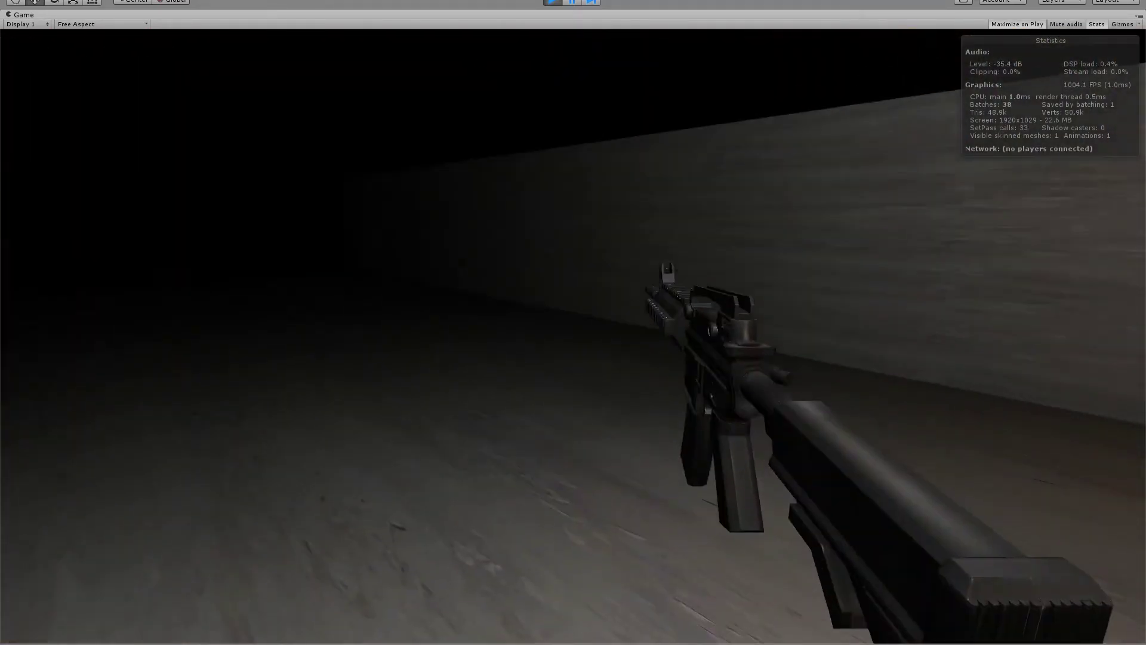
key(s)
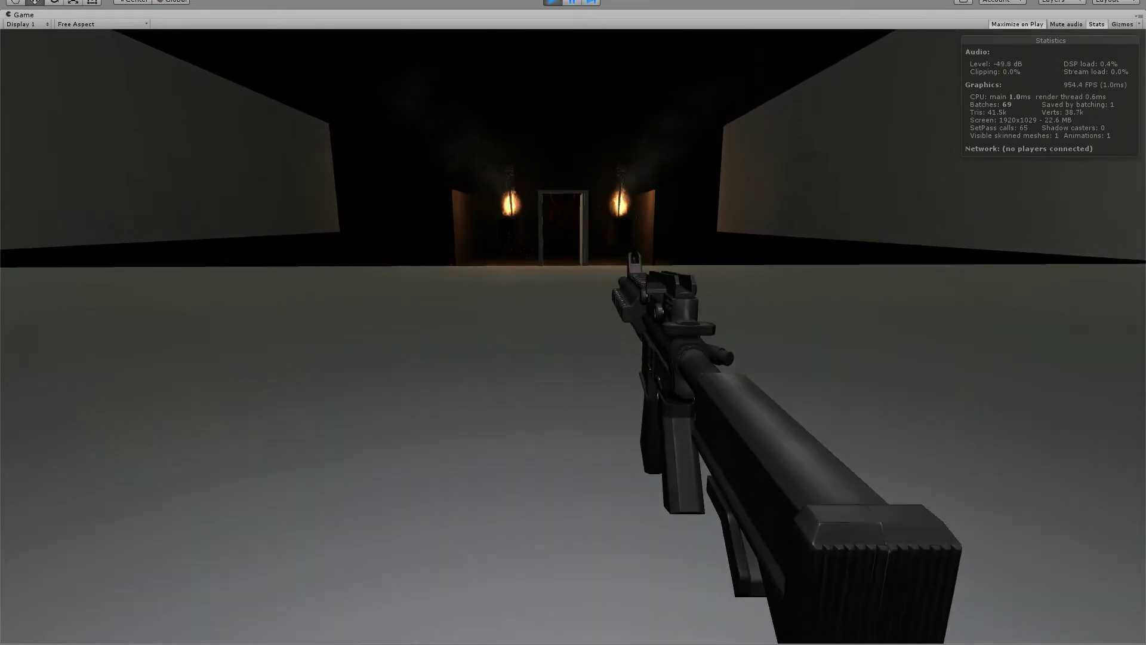
key(w)
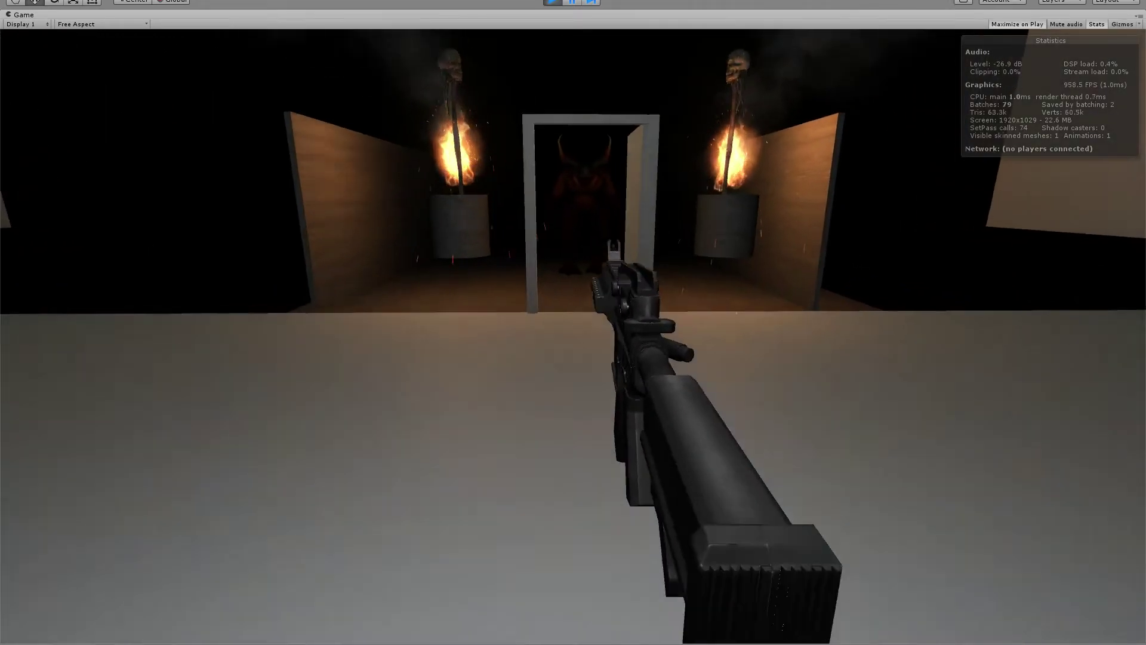
key(w)
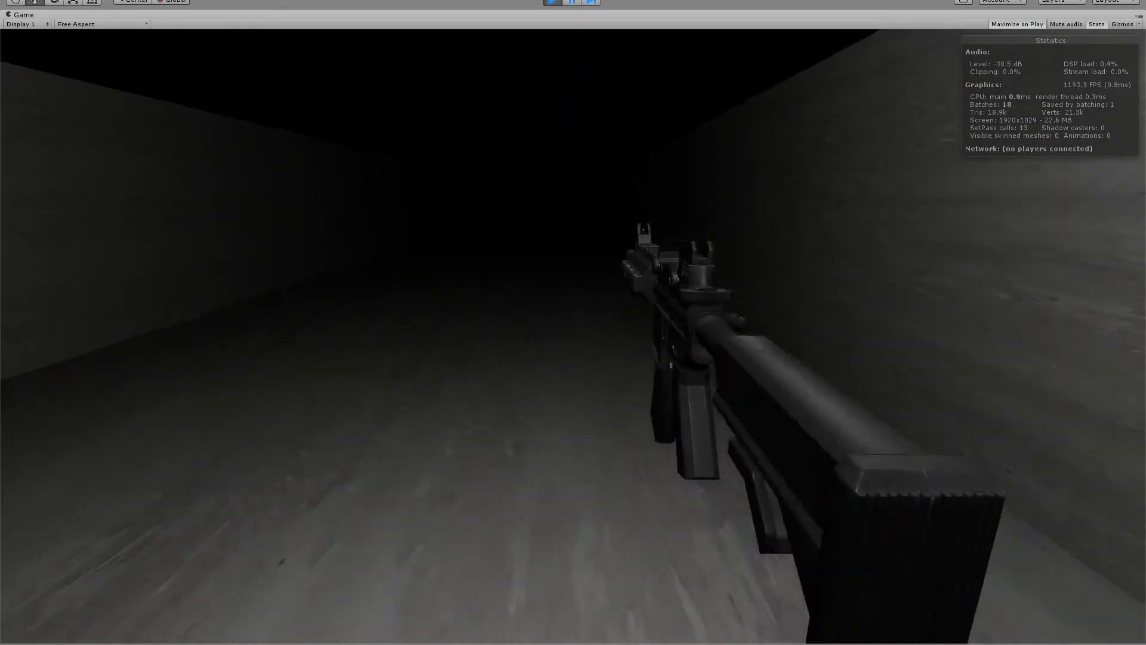
key(w)
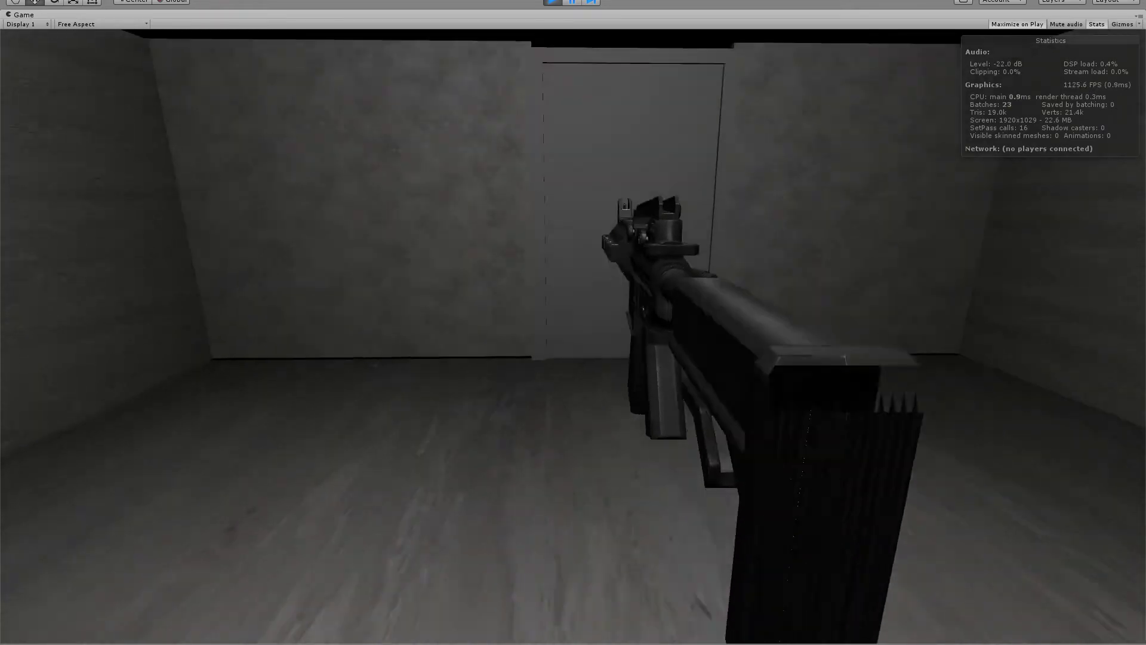
key(w)
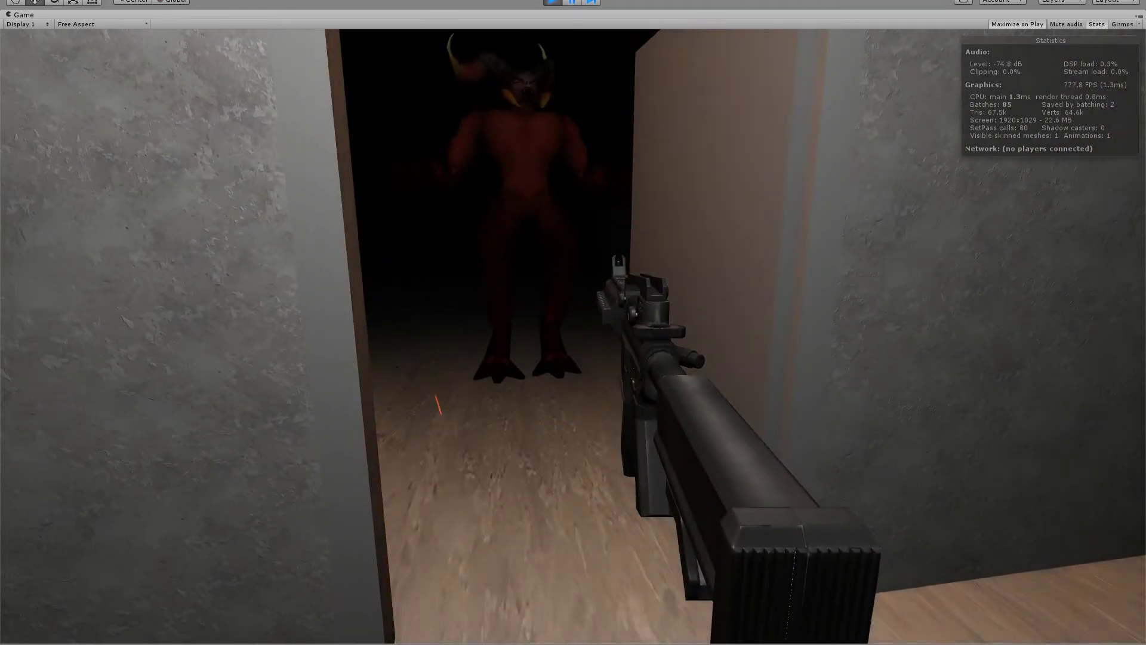
key(s)
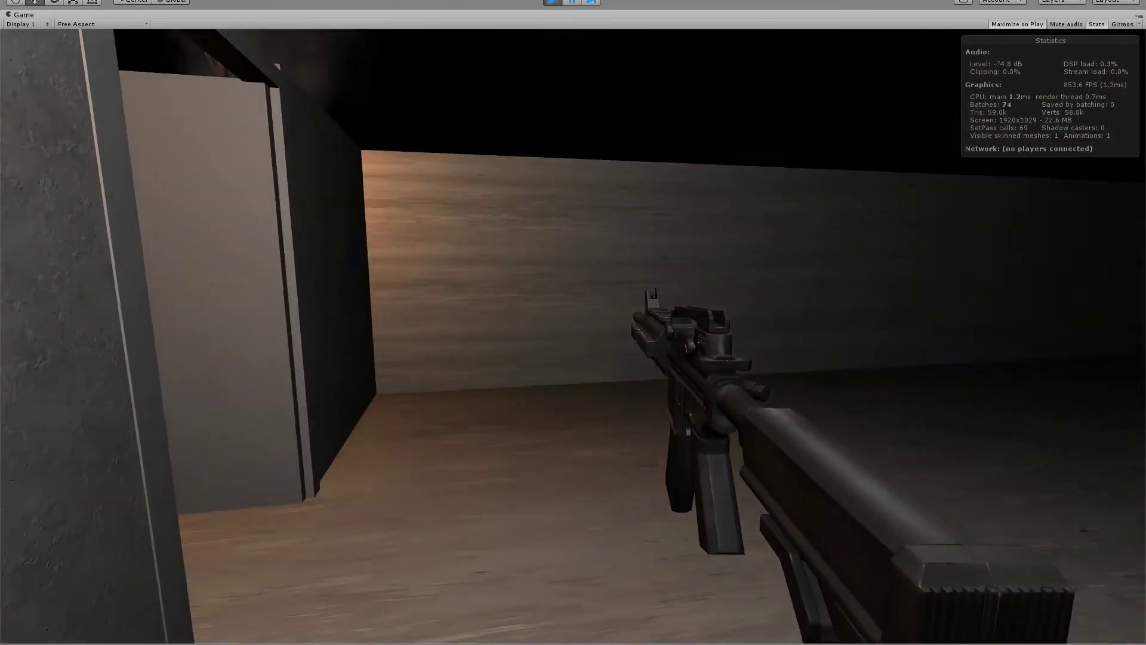
Walk and jump along the chain of unlit and torch-lit hallways to the door of the next Maze room.
key(w)
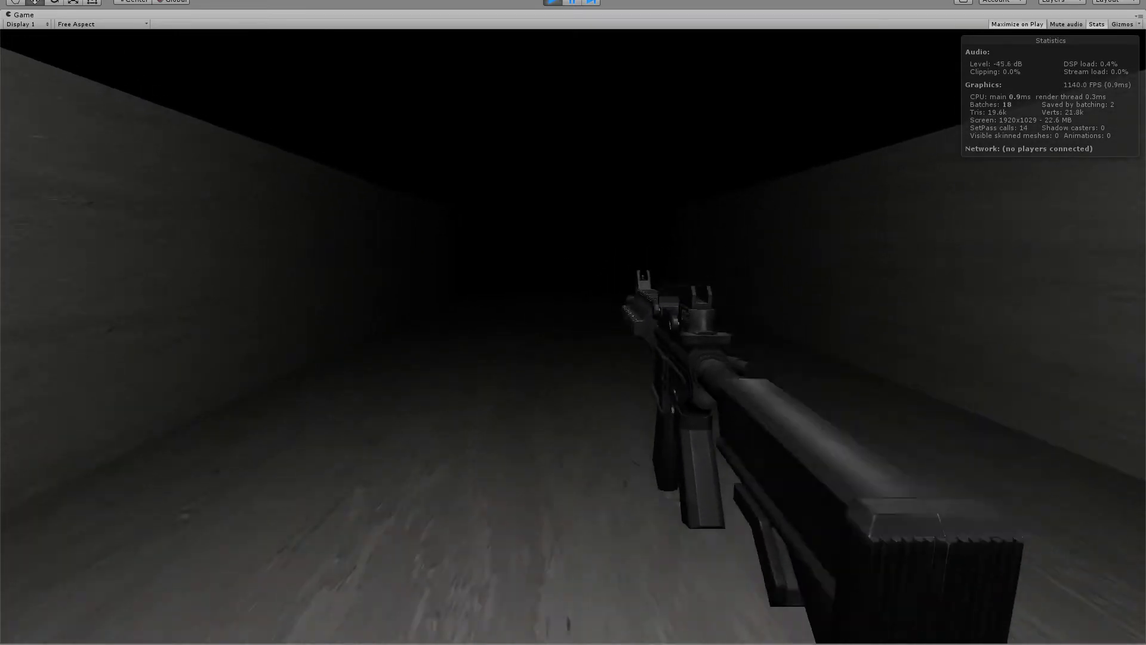
key(w)
key(w)
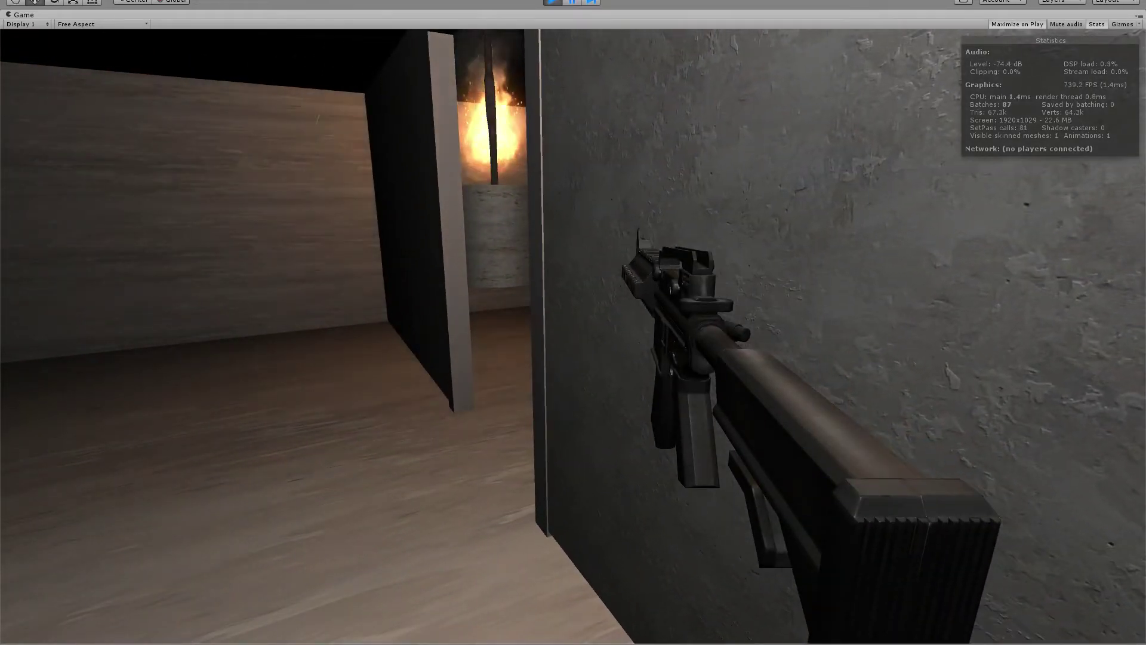
key(w)
key(w)
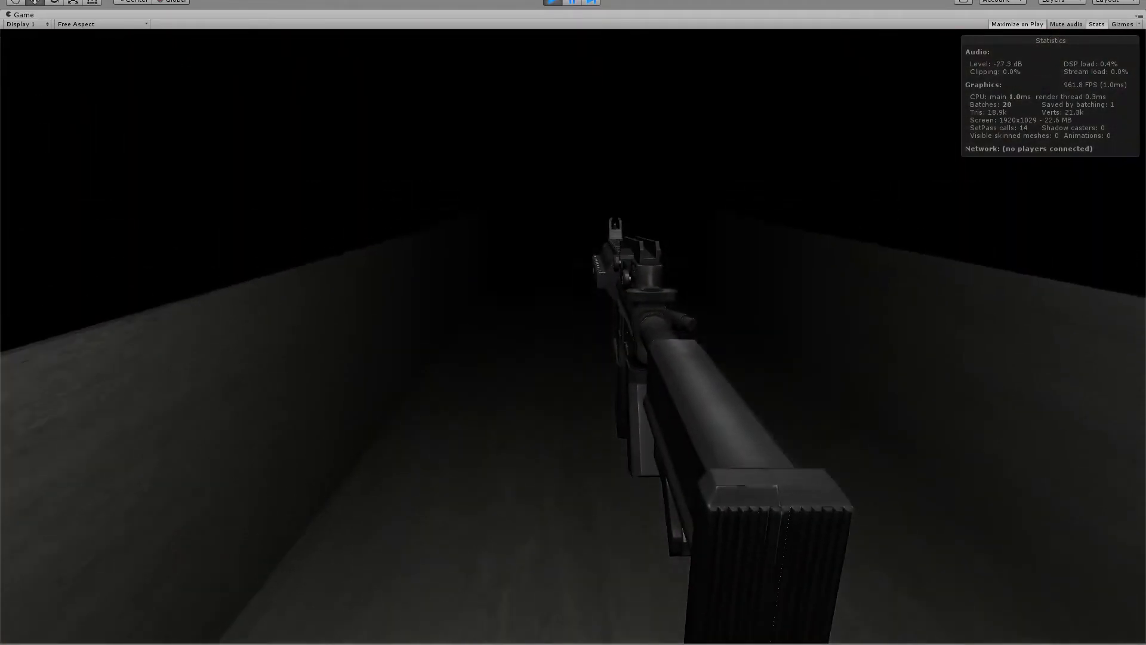
key(w)
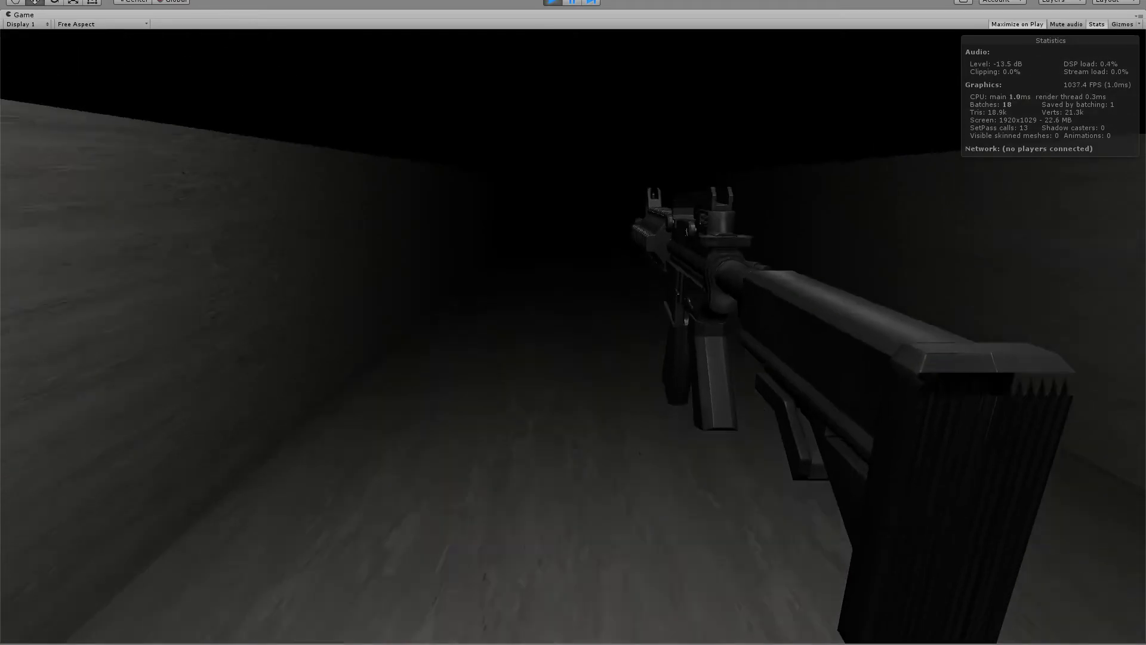
key(space)
key(w)
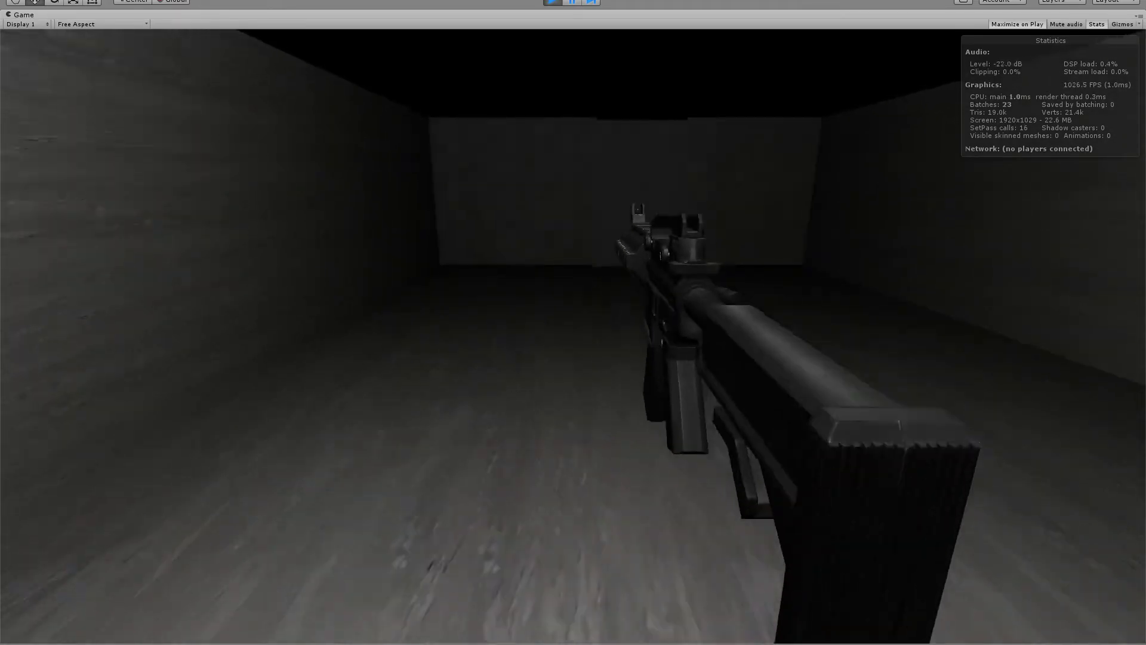
key(w)
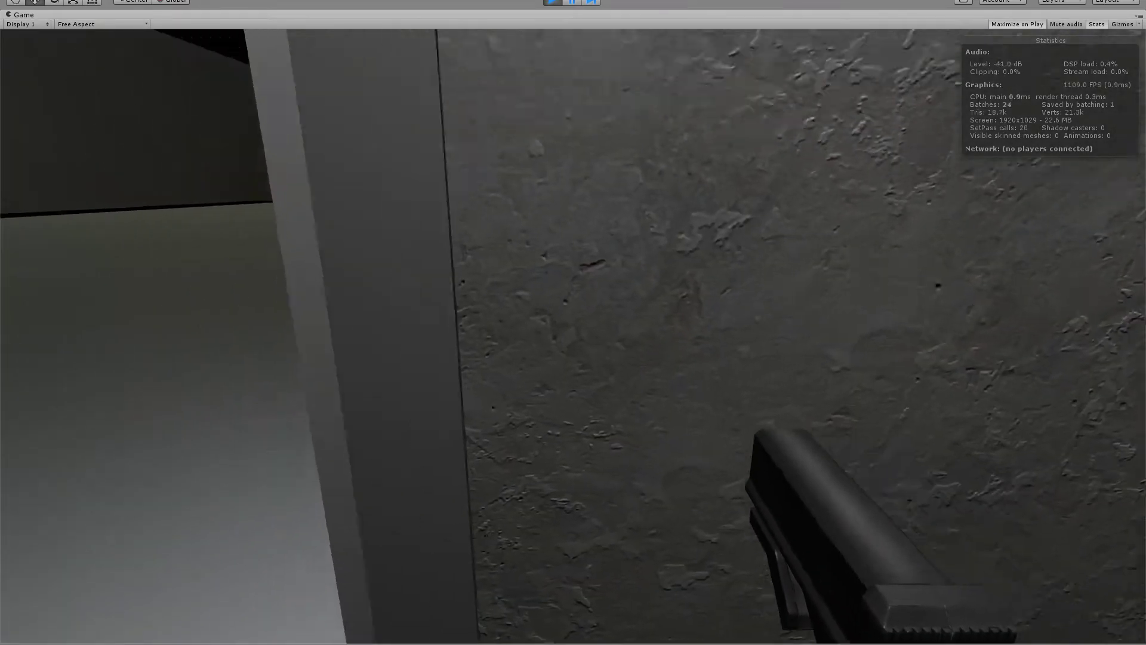
Fire the rifle while crossing the Maze room, walk up to the demon in the next hallway, and stop the game.
click(573, 336)
key(w)
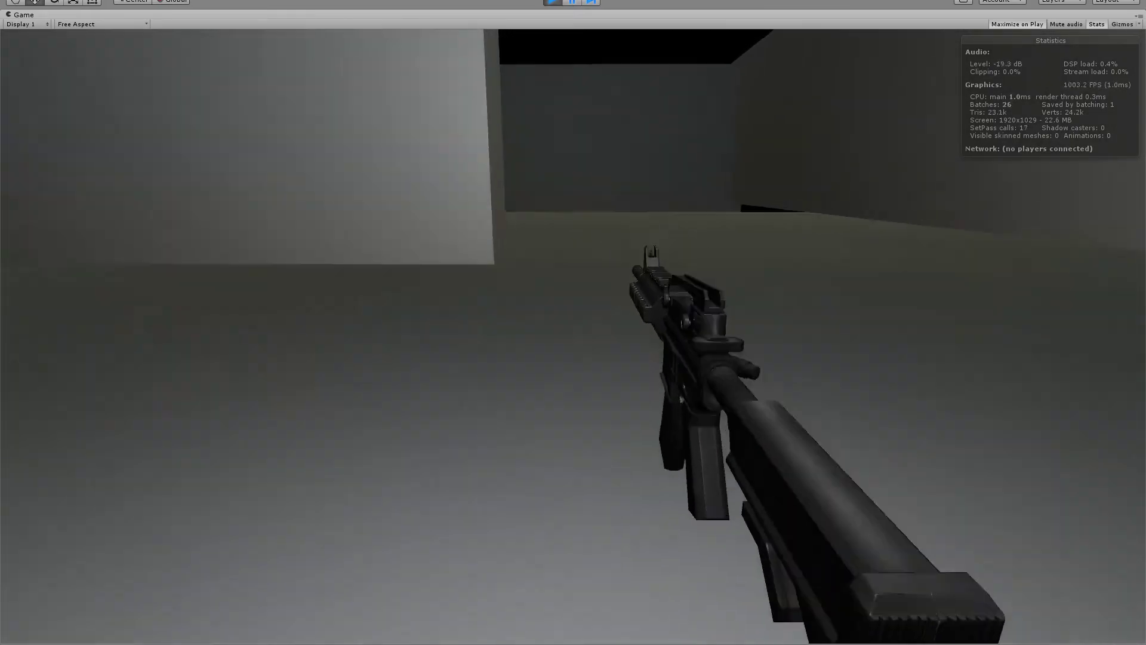
click(573, 336)
key(w)
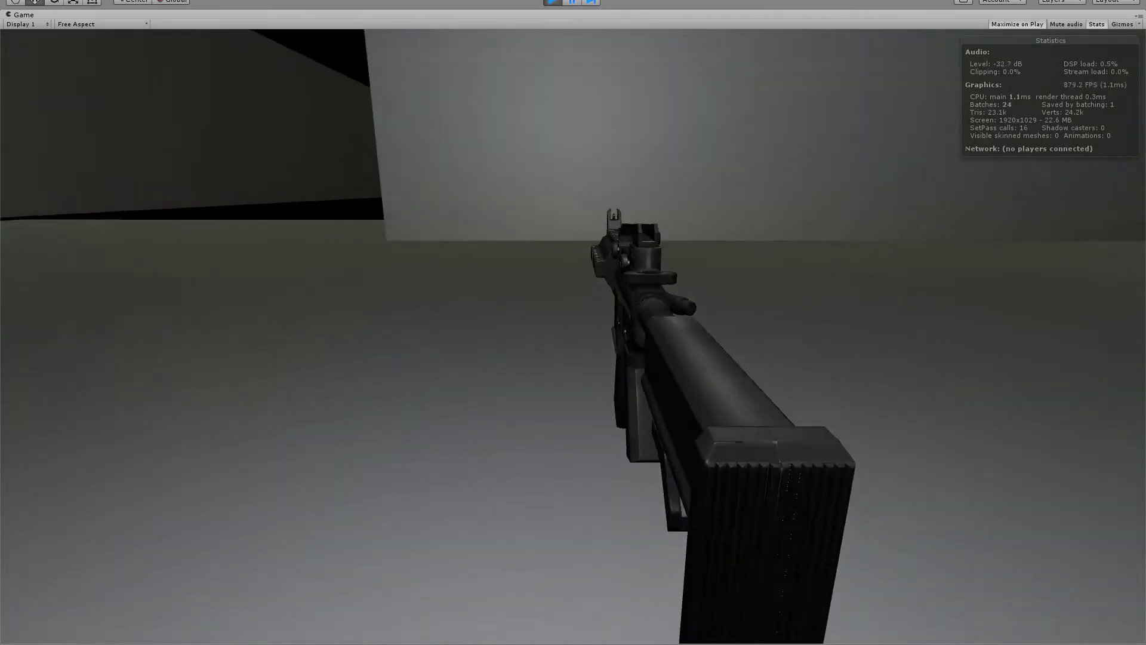
key(w)
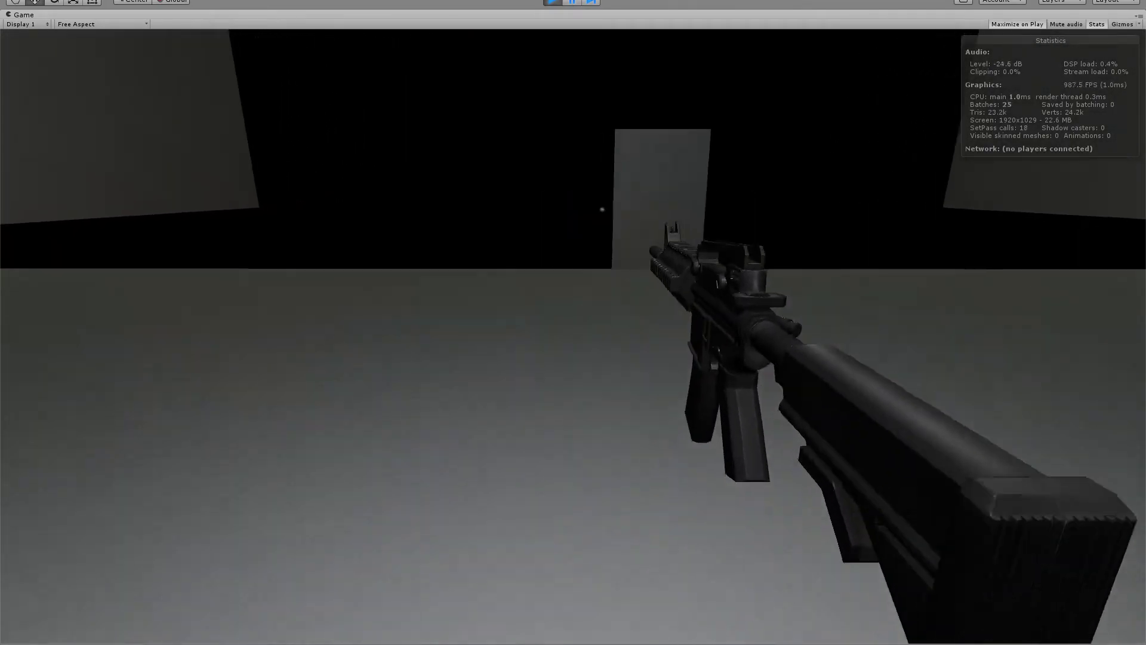
key(w)
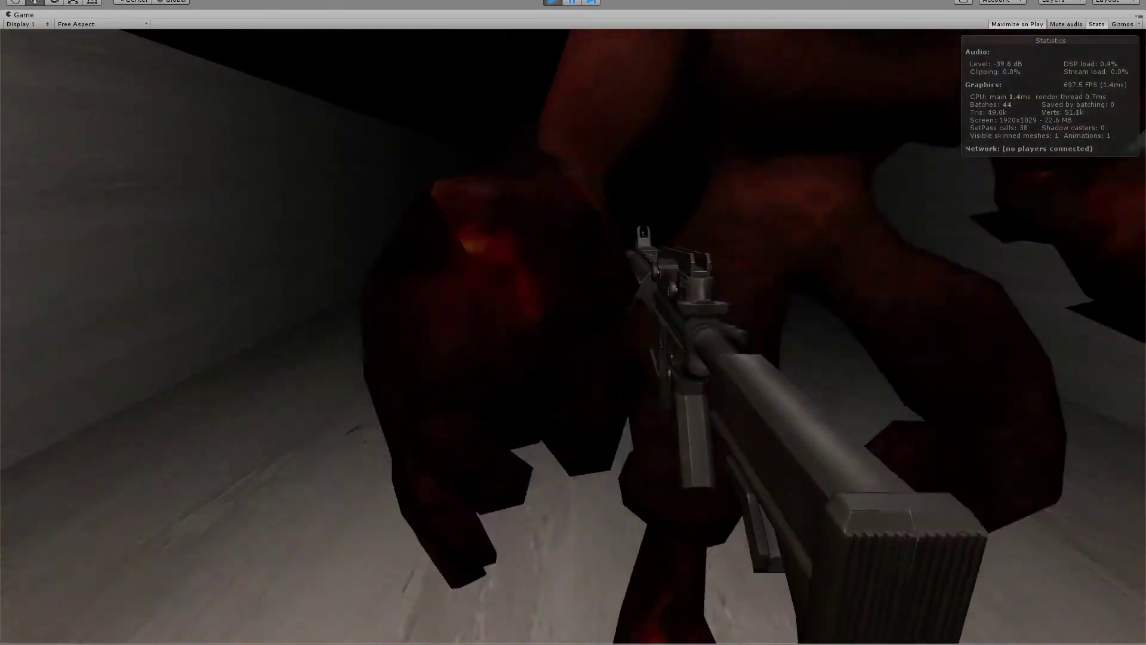
key(ctrl+p)
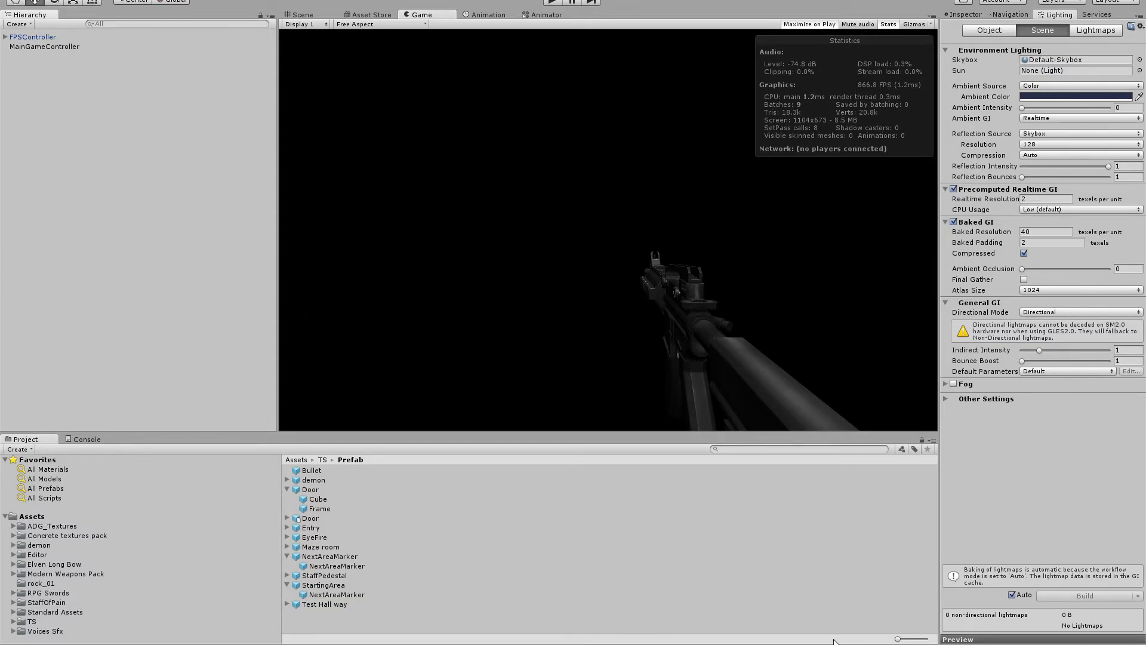
Switch to Visual Studio, review the MapGen script from its MapSections array to LoadNextMapSection, and return to Unity.
key(alt+Tab)
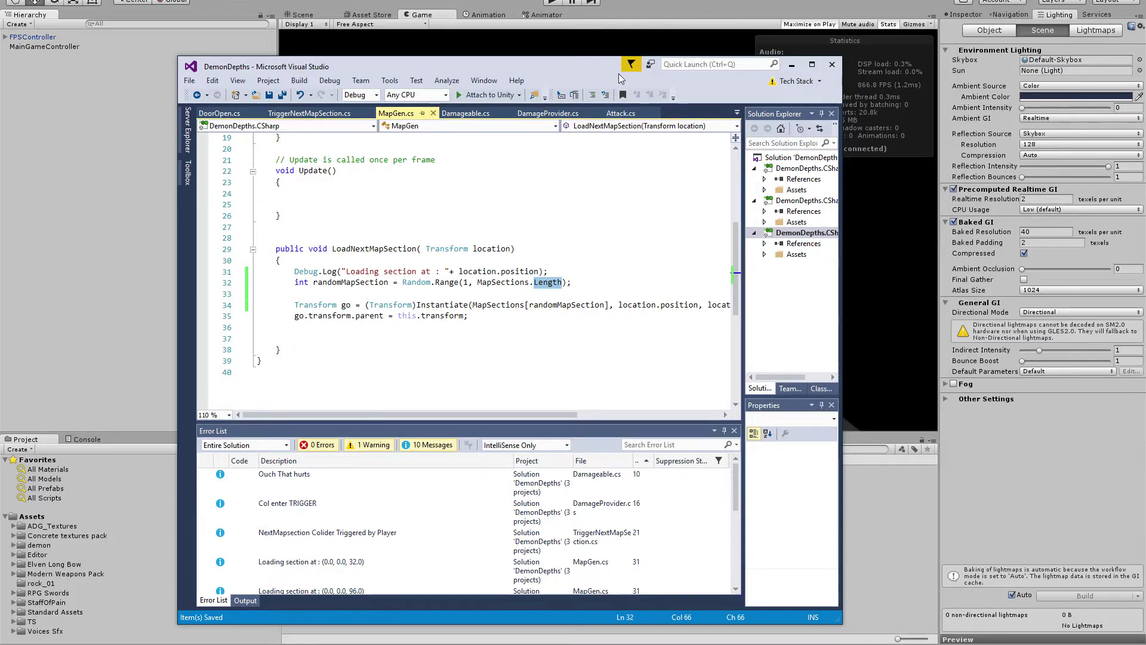
drag(618, 70, 791, 67)
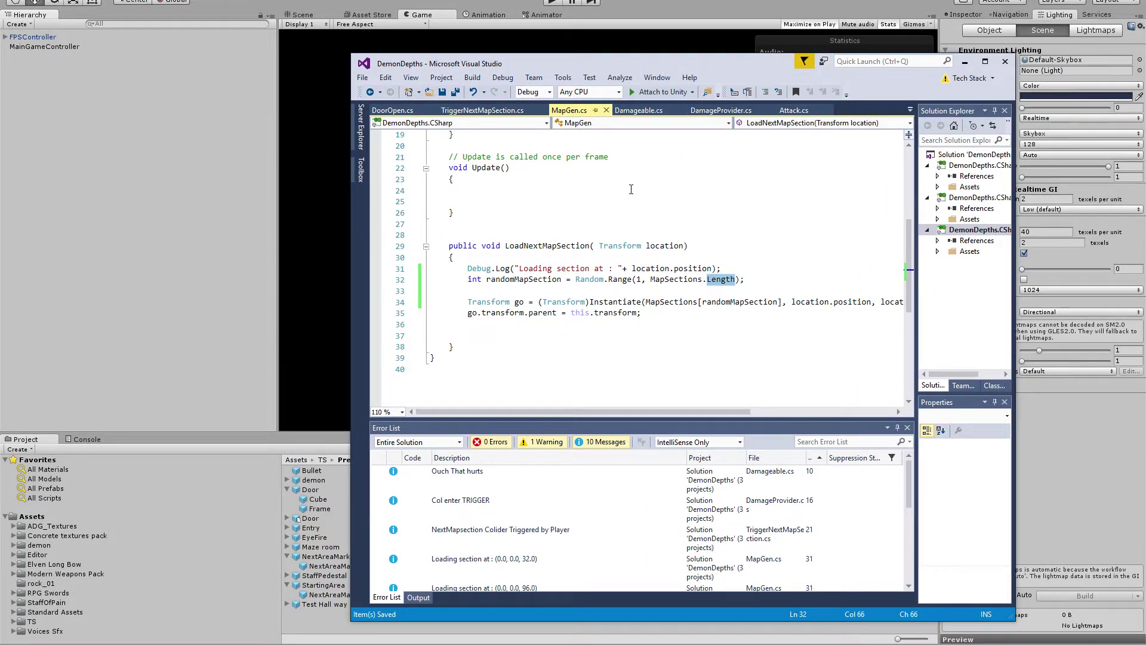
scroll(647, 230, up, 6)
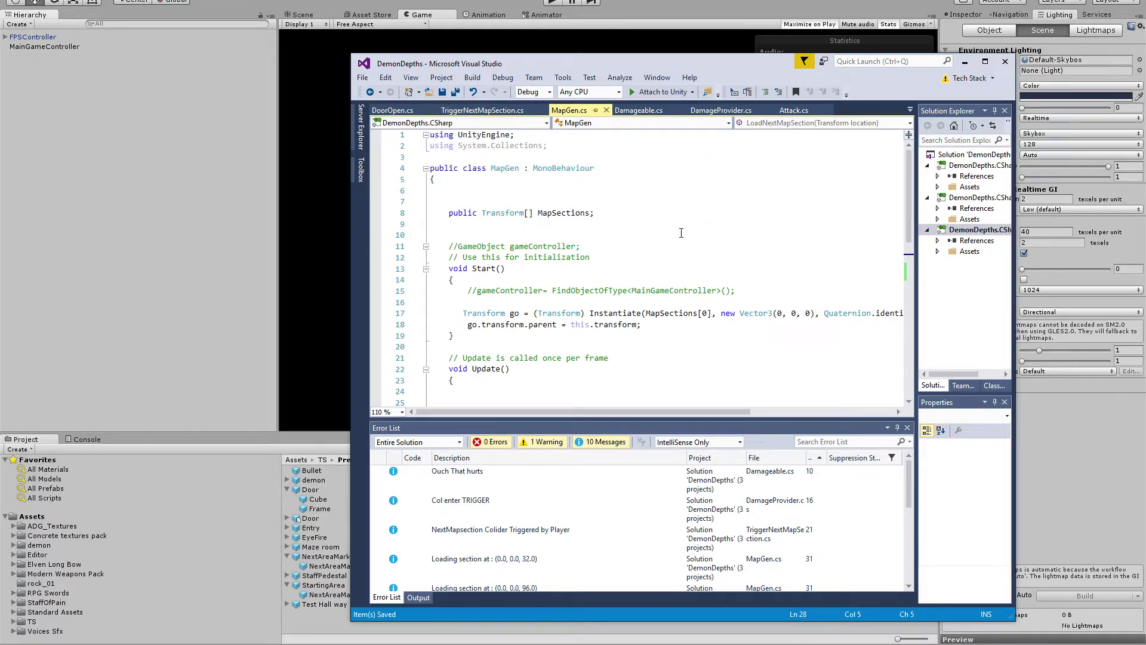
scroll(681, 233, down, 6)
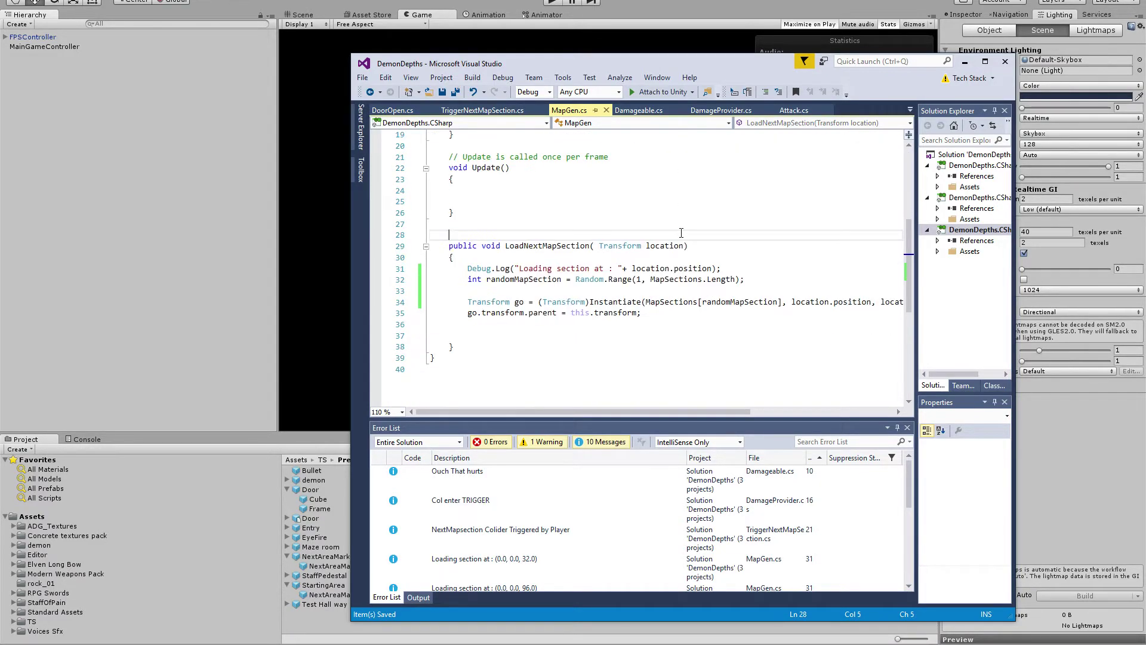
click(212, 427)
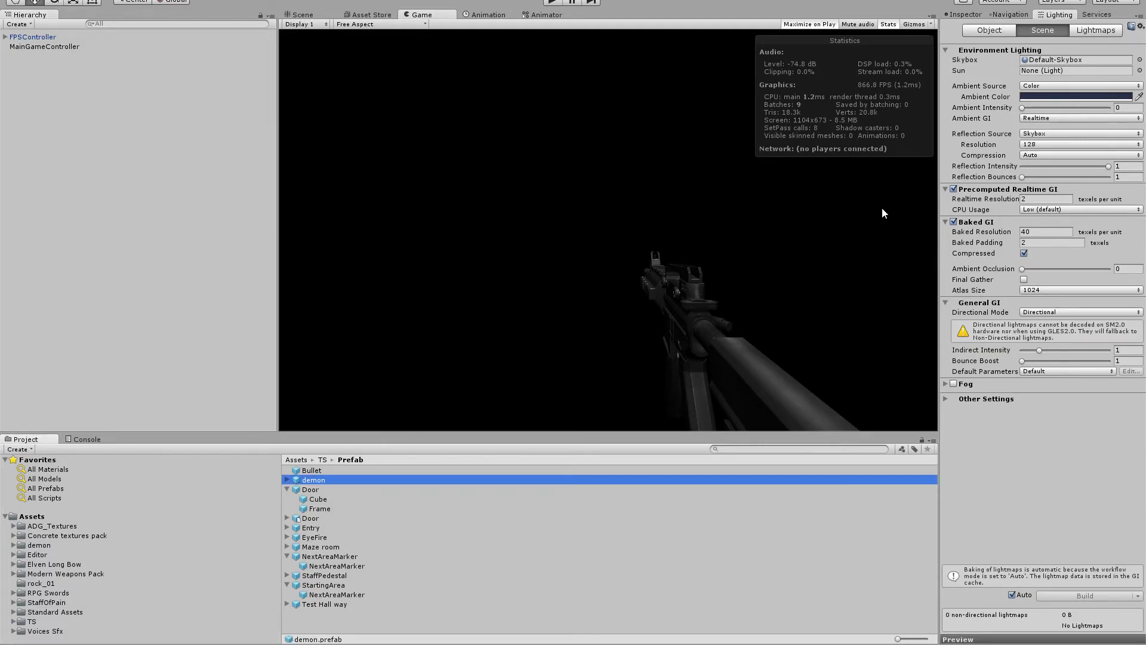
Start the game, walk across the dark starting area, and inspect the torch-lit doorway before approaching the demon behind it.
click(550, 3)
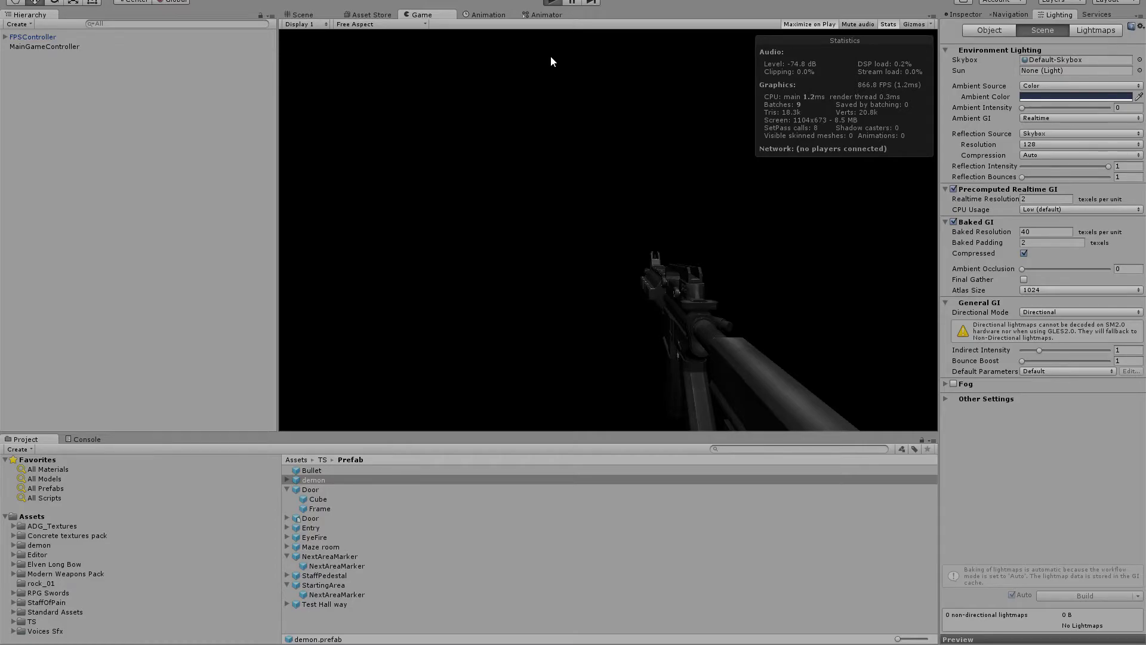
click(550, 56)
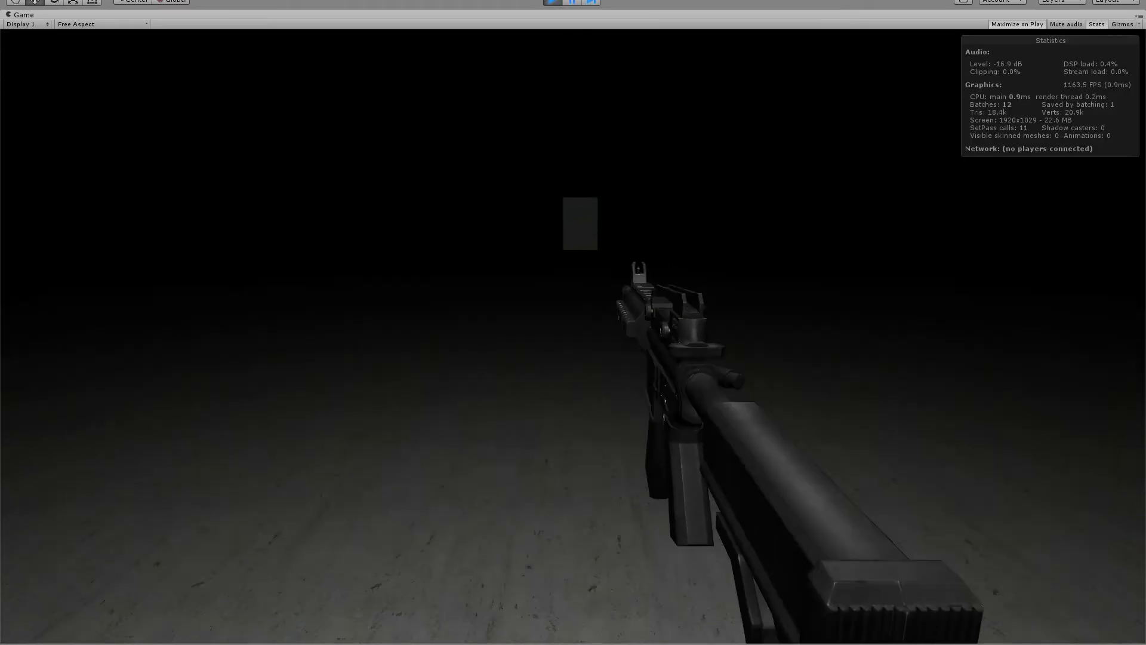
key(w)
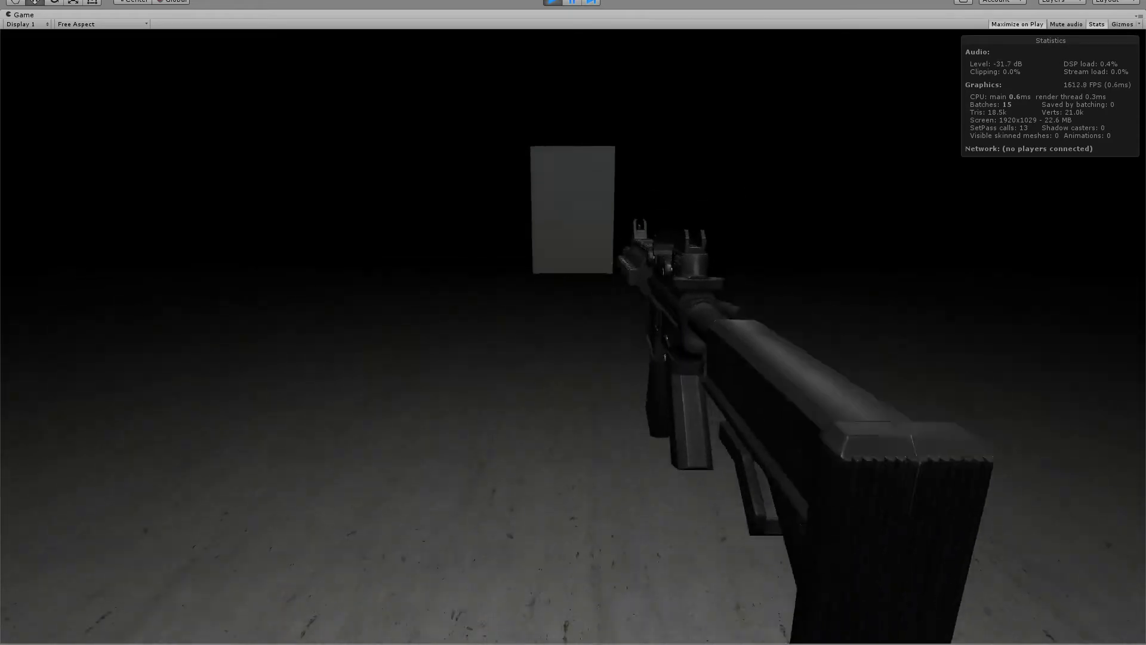
key(w)
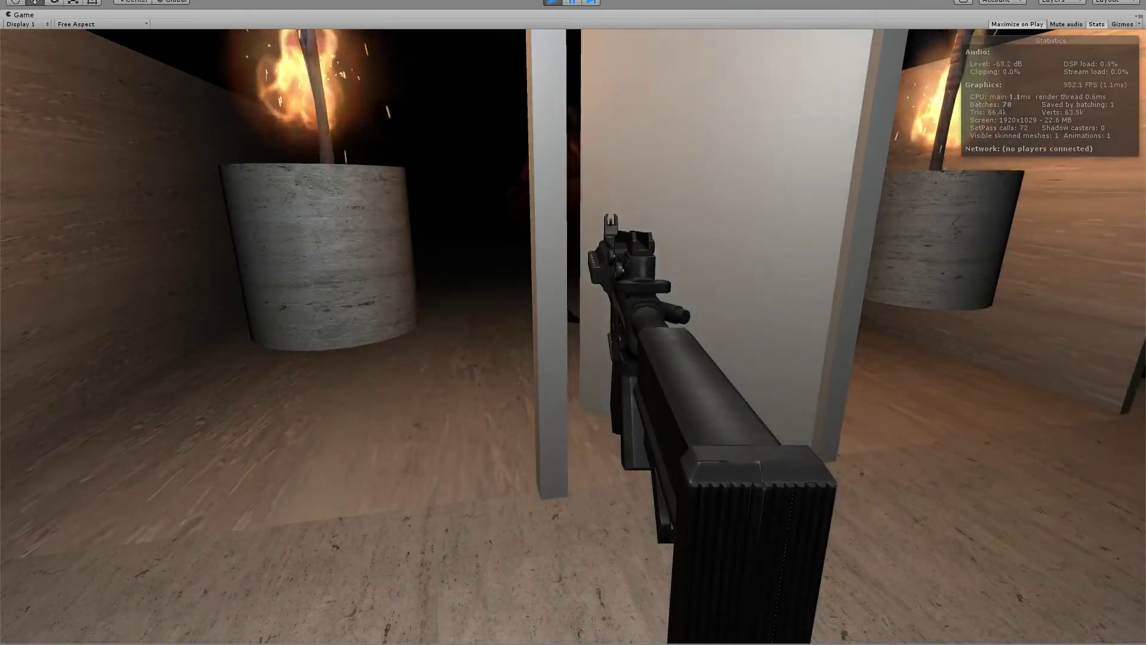
key(s)
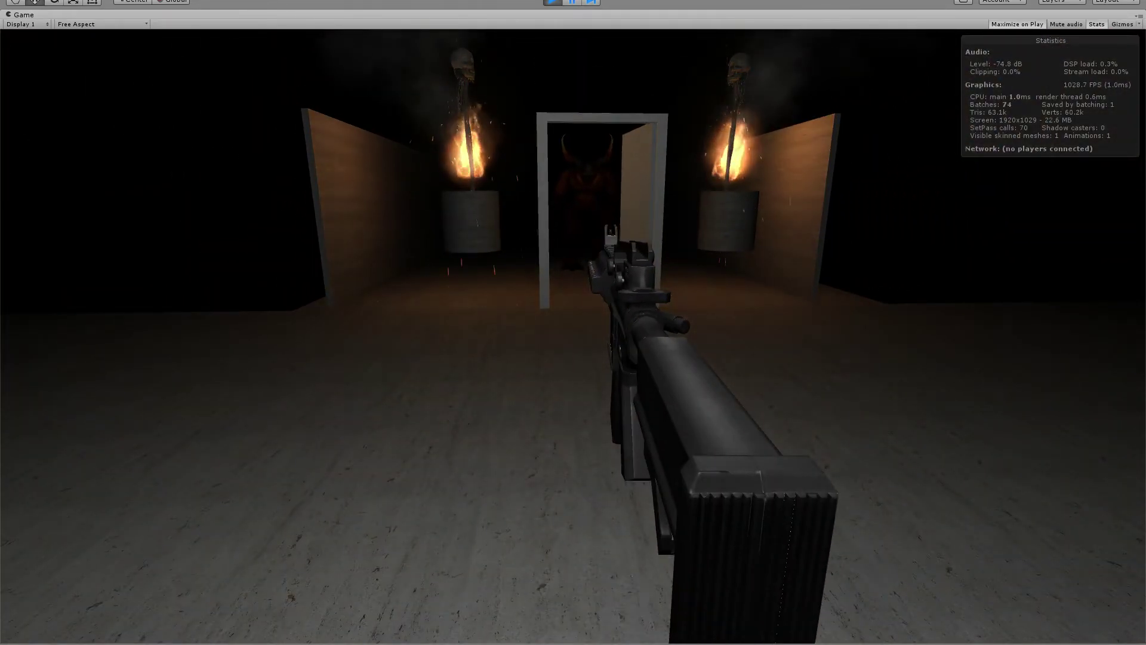
key(w)
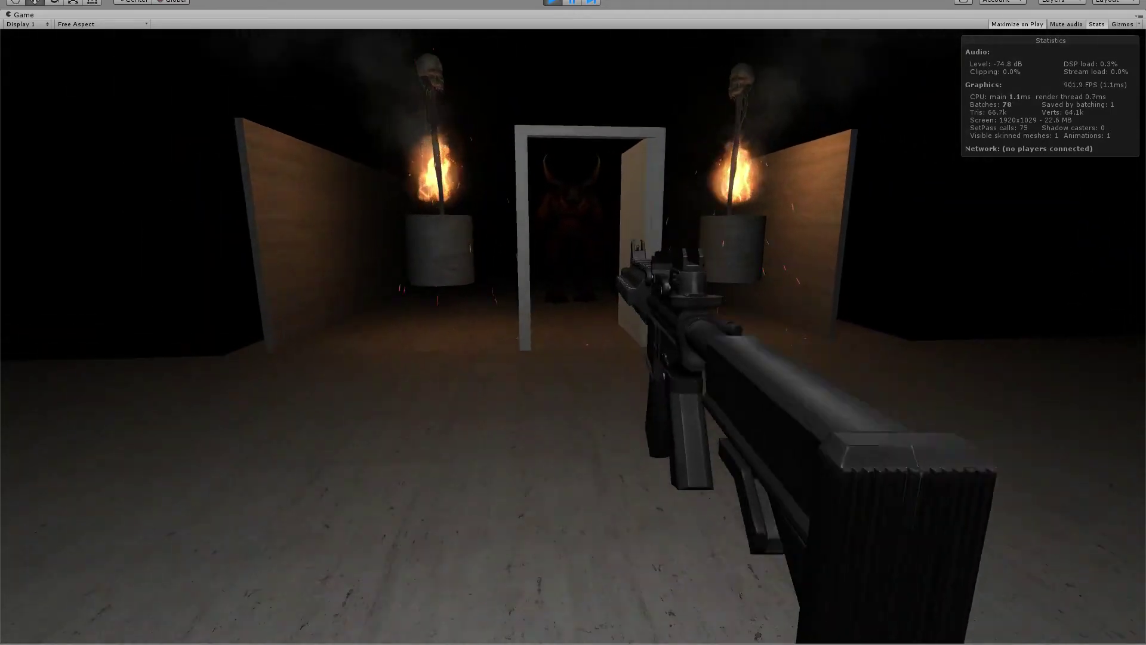
key(w)
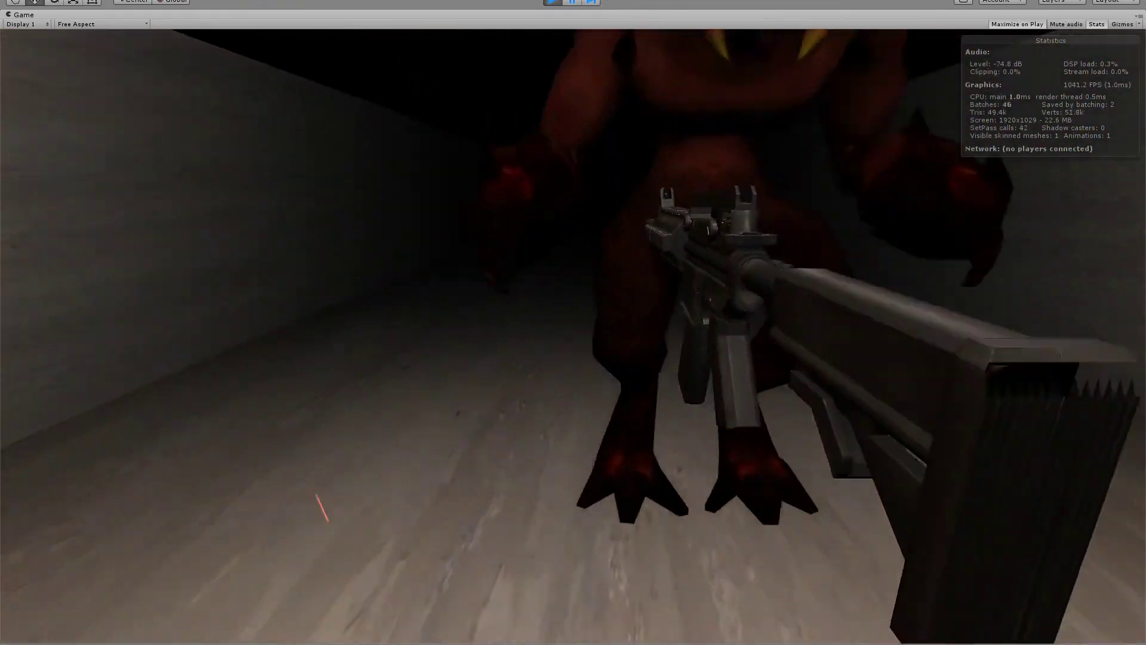
Jump past the demon and walk along the unlit hallway to check the walls up to the next torch-lit doorway.
key(w)
key(space)
key(space)
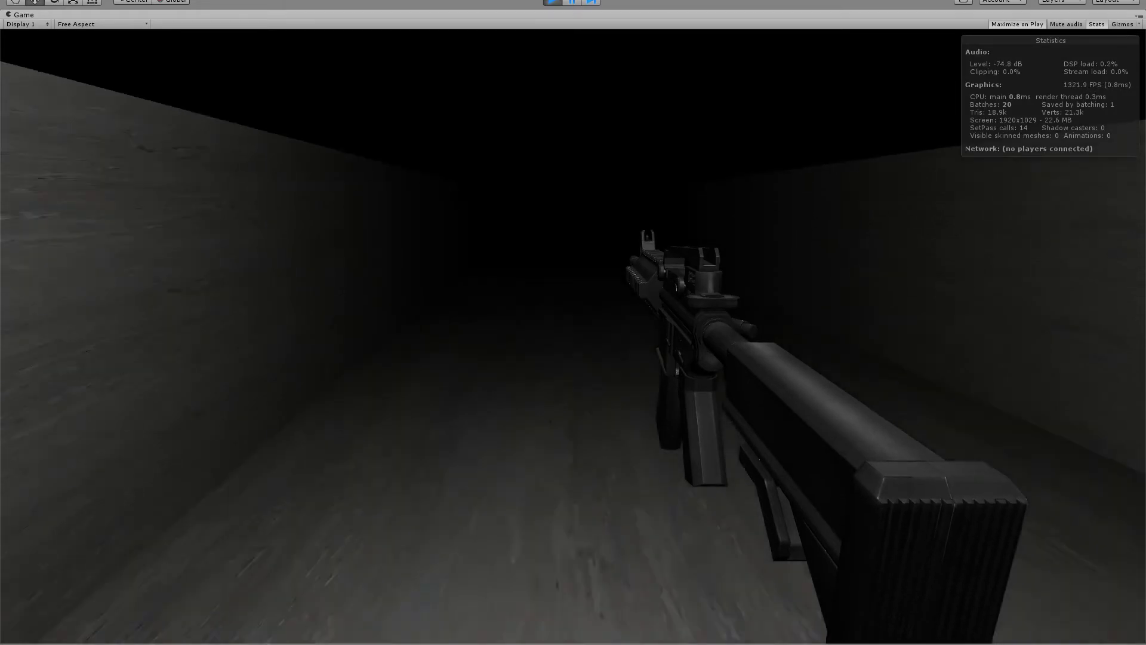
key(w)
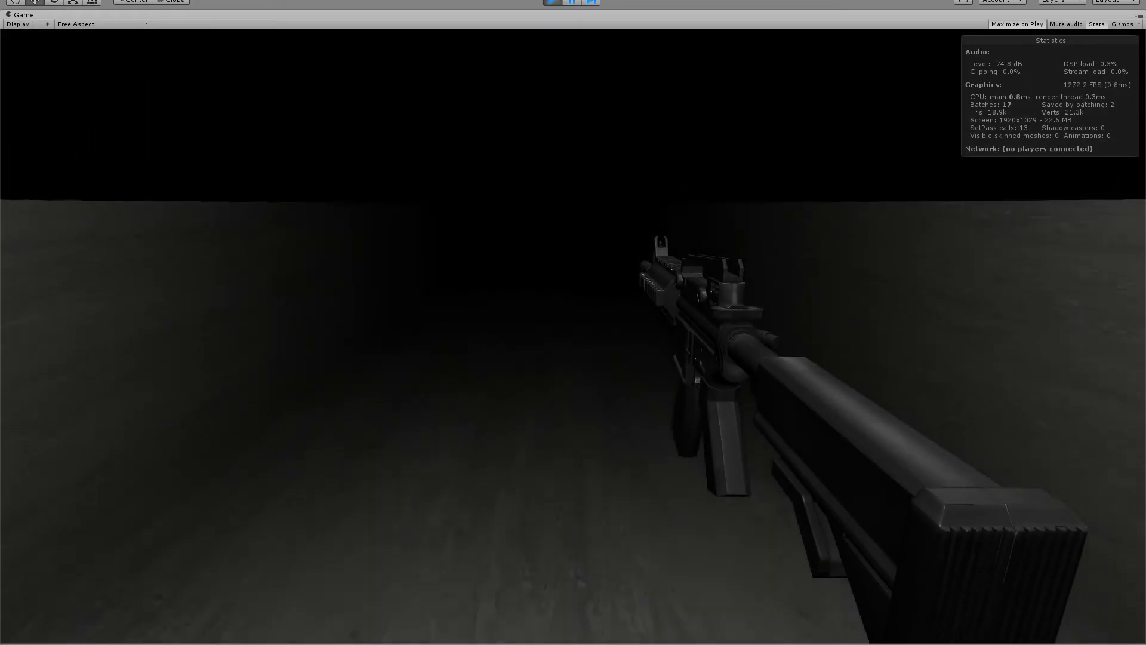
key(w)
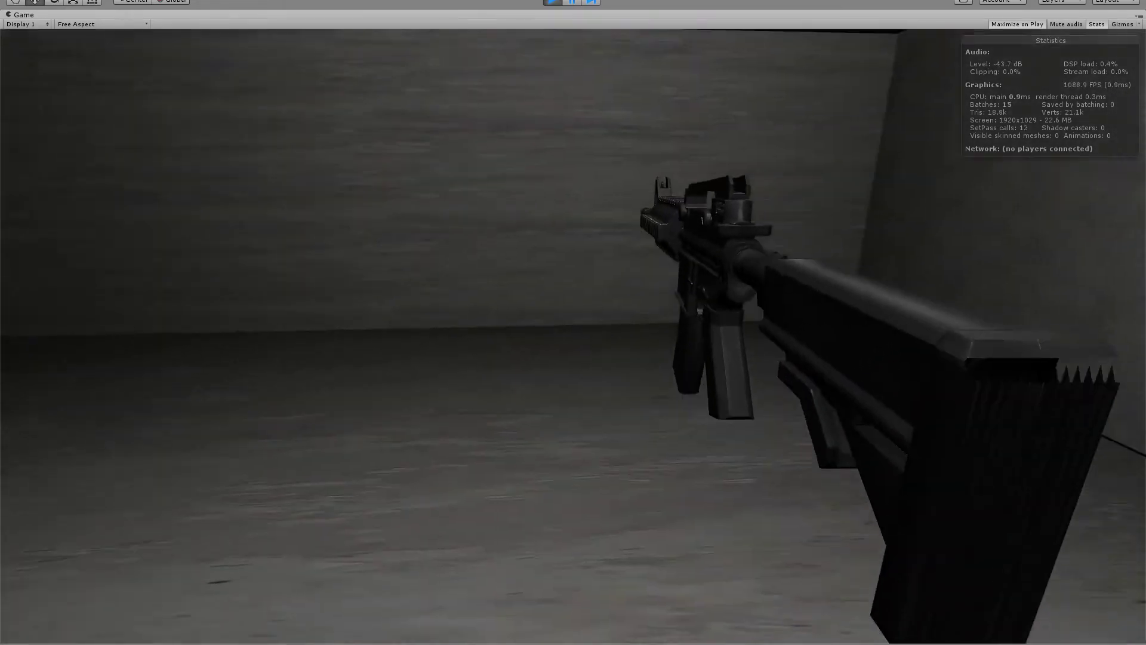
key(w)
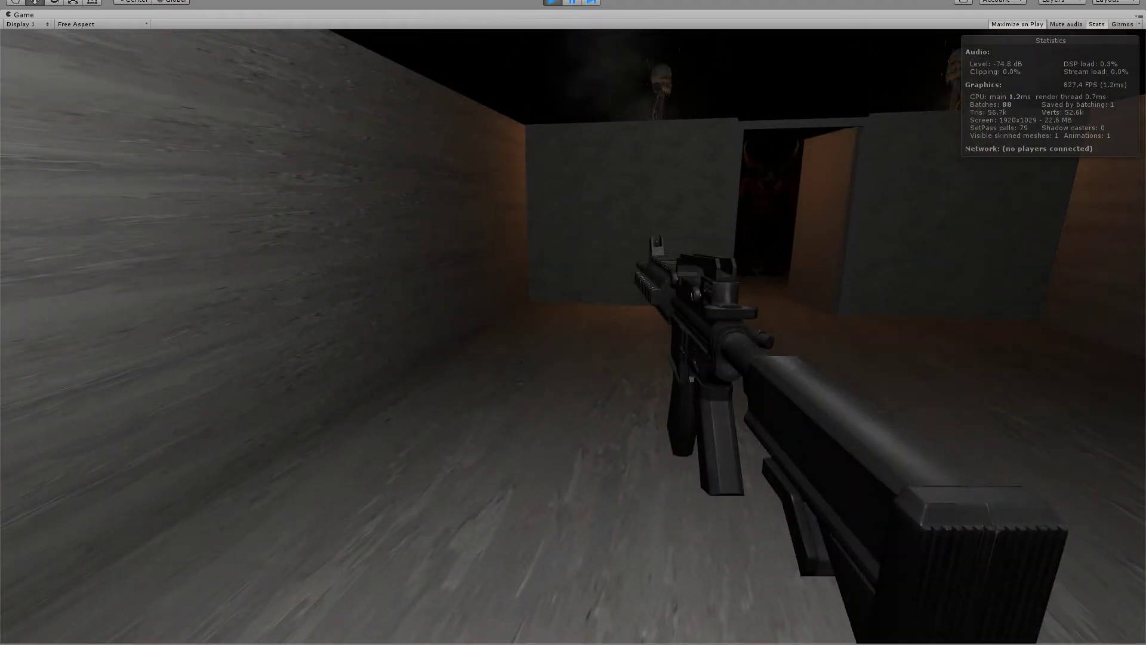
Look over the dark side walls, walk down the hallway through the doorway, and back away from the demon there.
key(w)
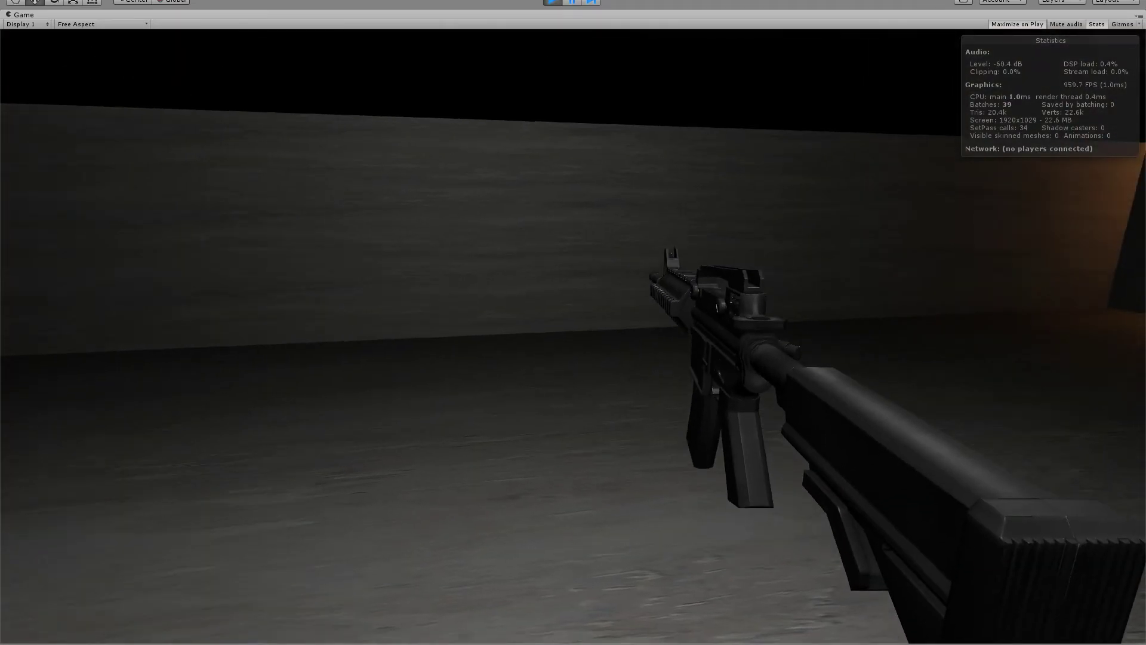
key(w)
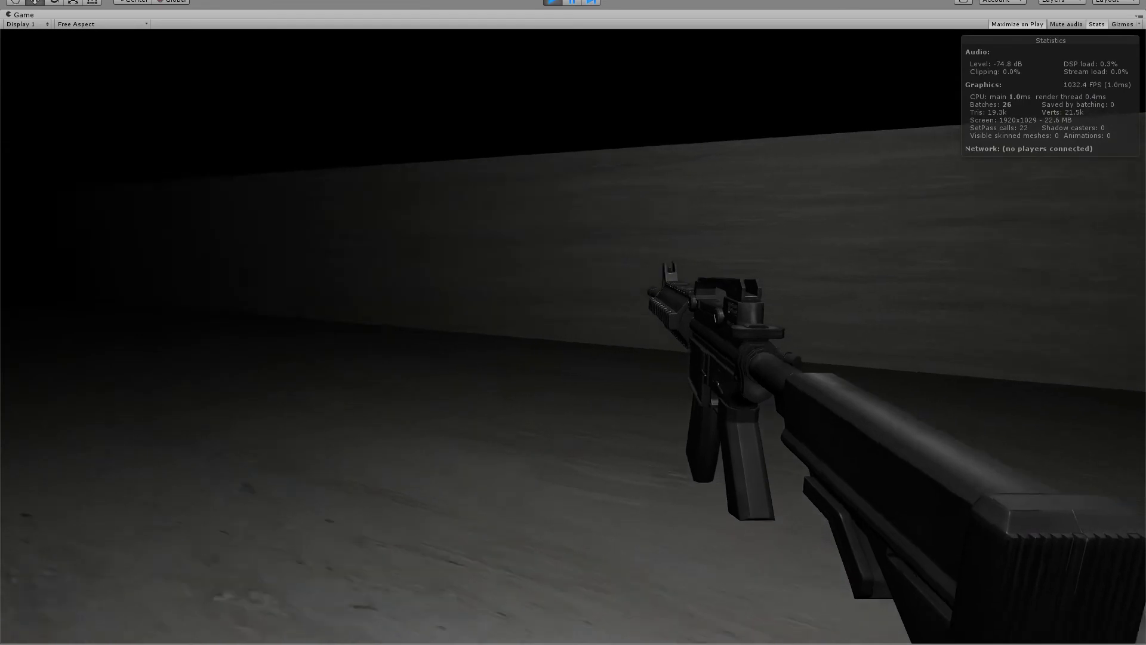
key(w)
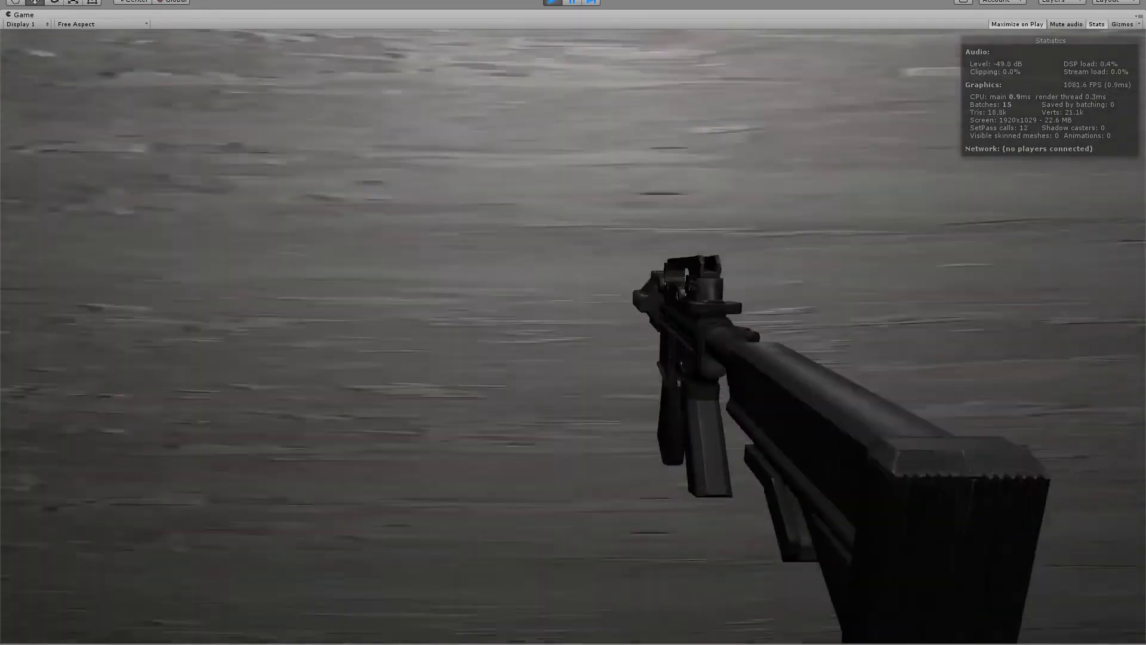
key(w)
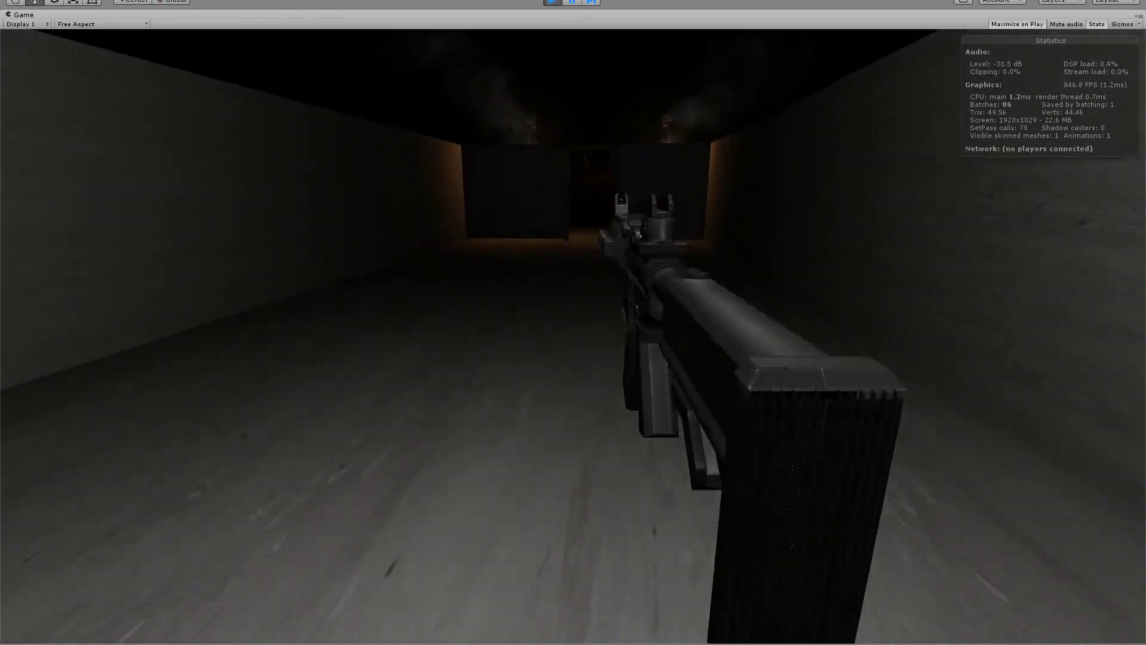
key(w)
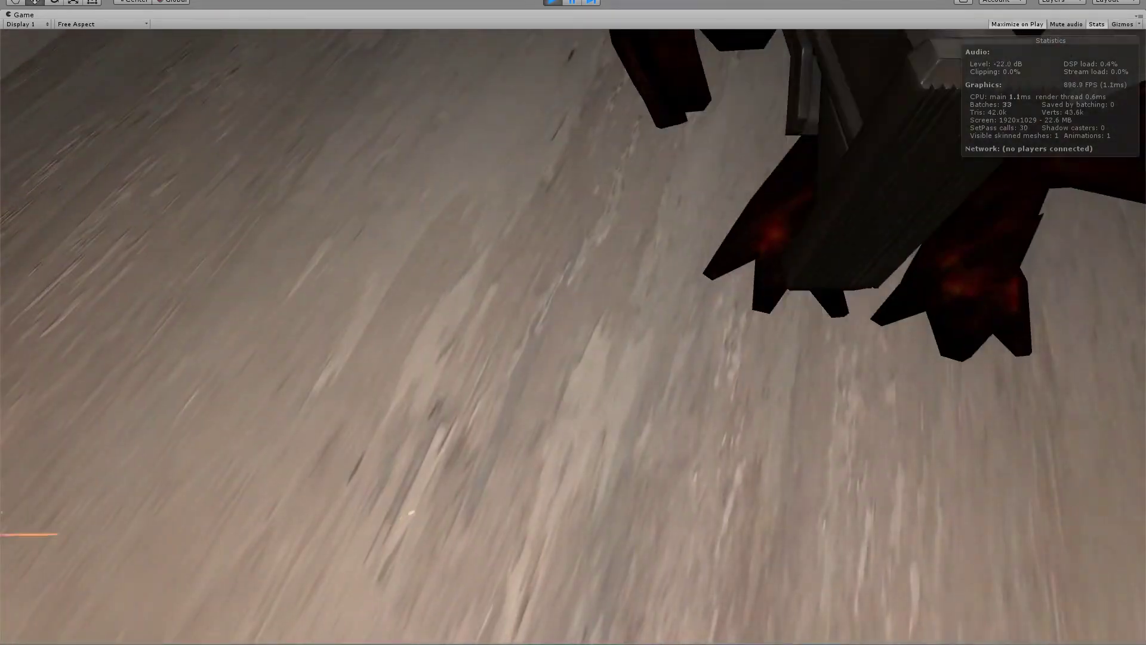
key(s)
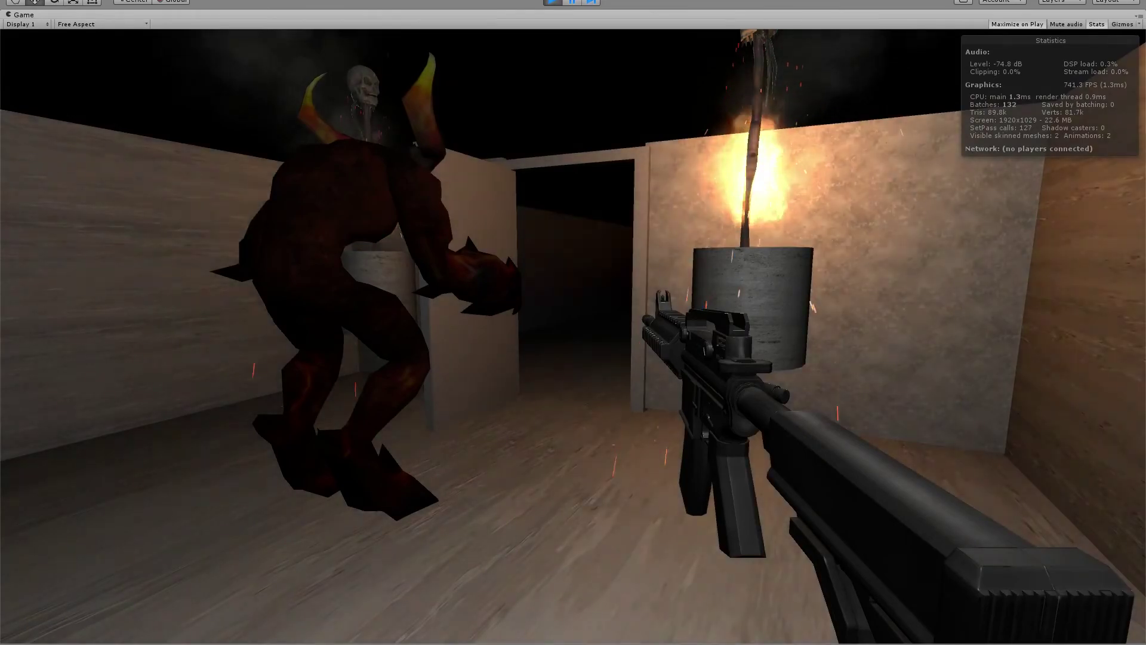
Jump onto the torch pedestal beside the door and climb on top of the doorway wall.
key(w)
key(space)
key(space)
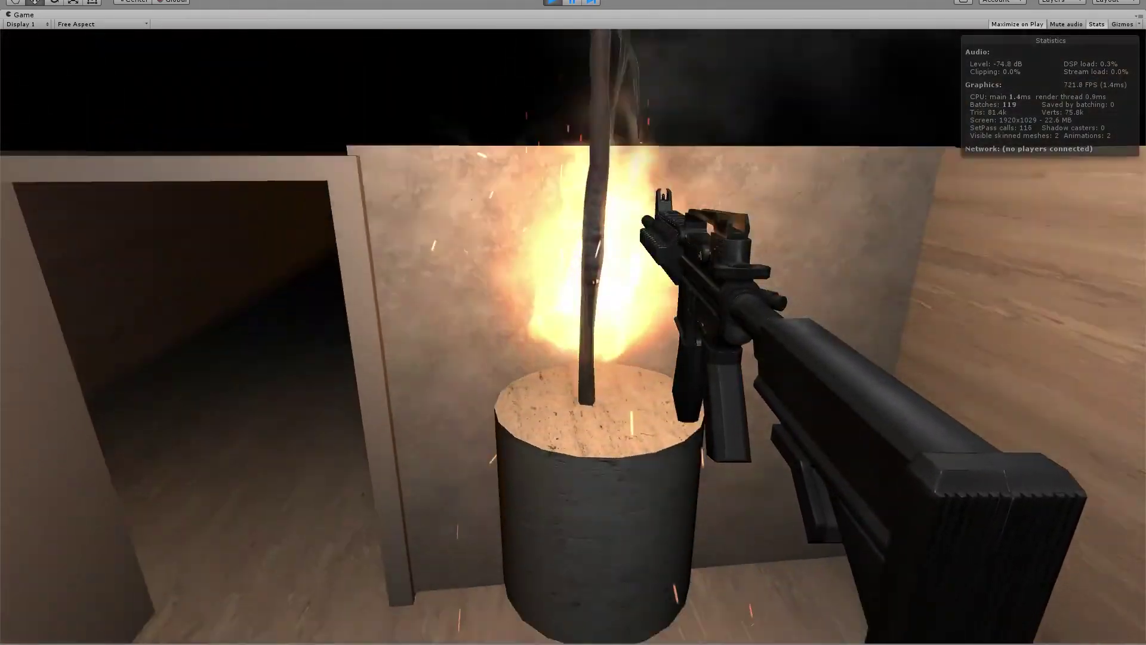
key(w)
key(s)
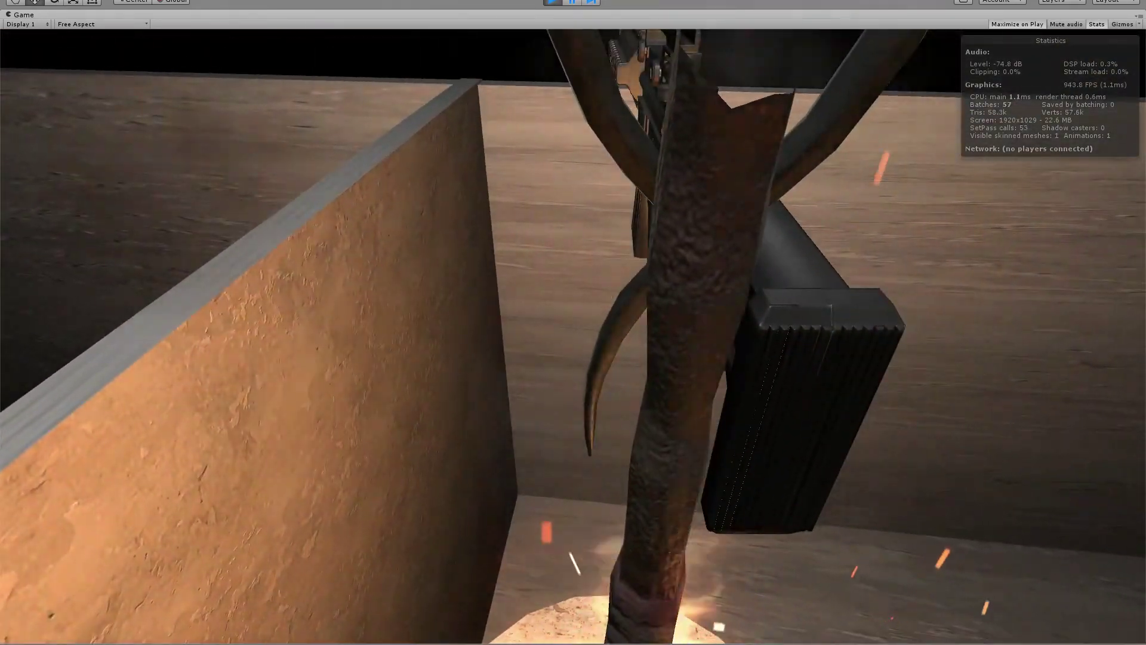
key(space)
key(w)
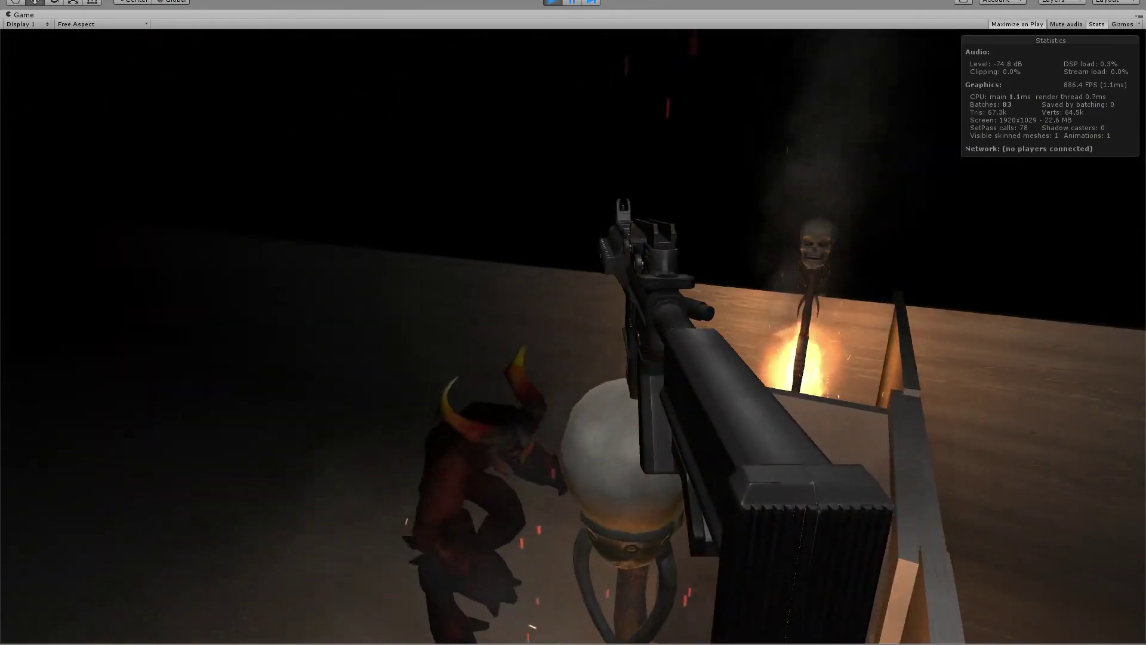
View the hallways from the top of the wall, drop down beside the demon, and walk through the doorway.
key(w)
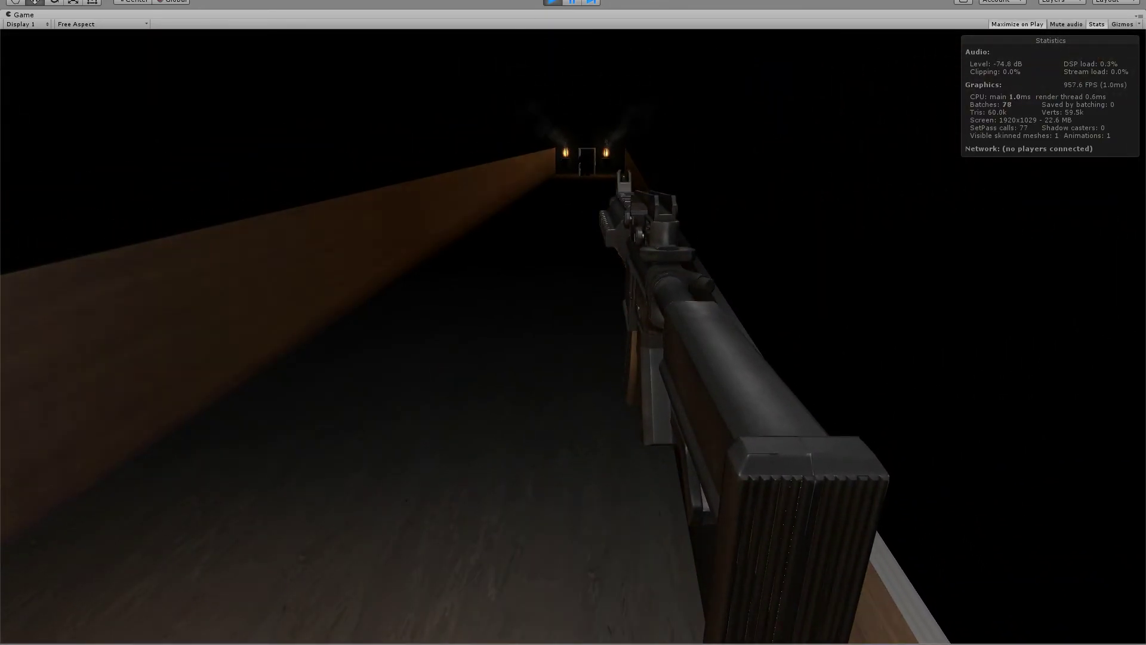
key(w)
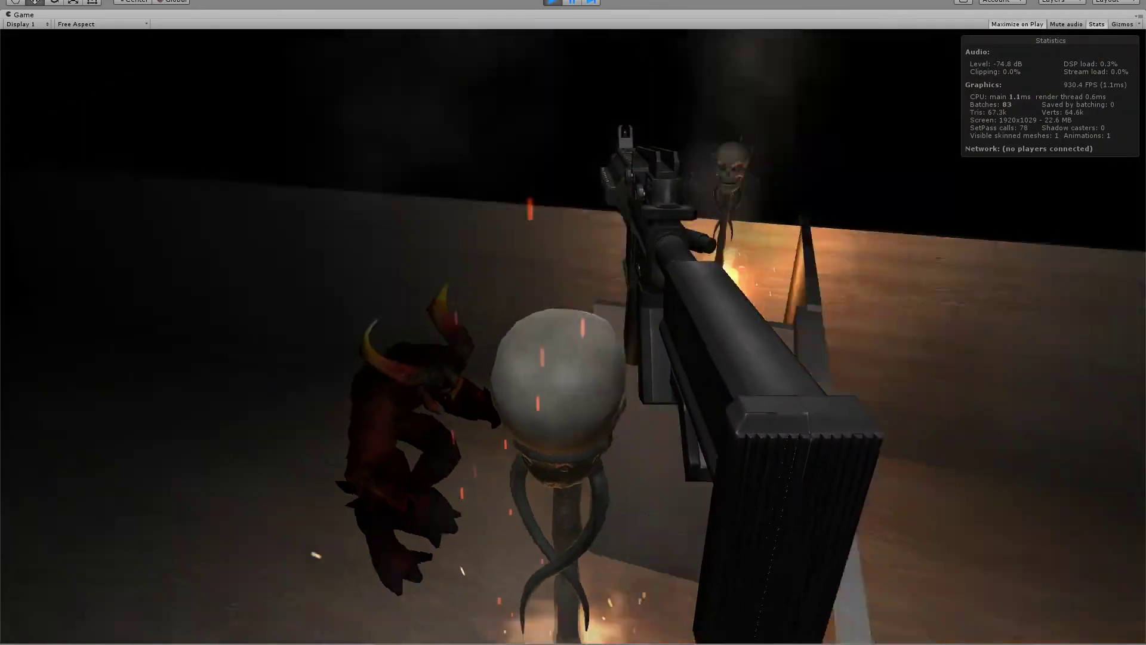
key(w)
key(w)
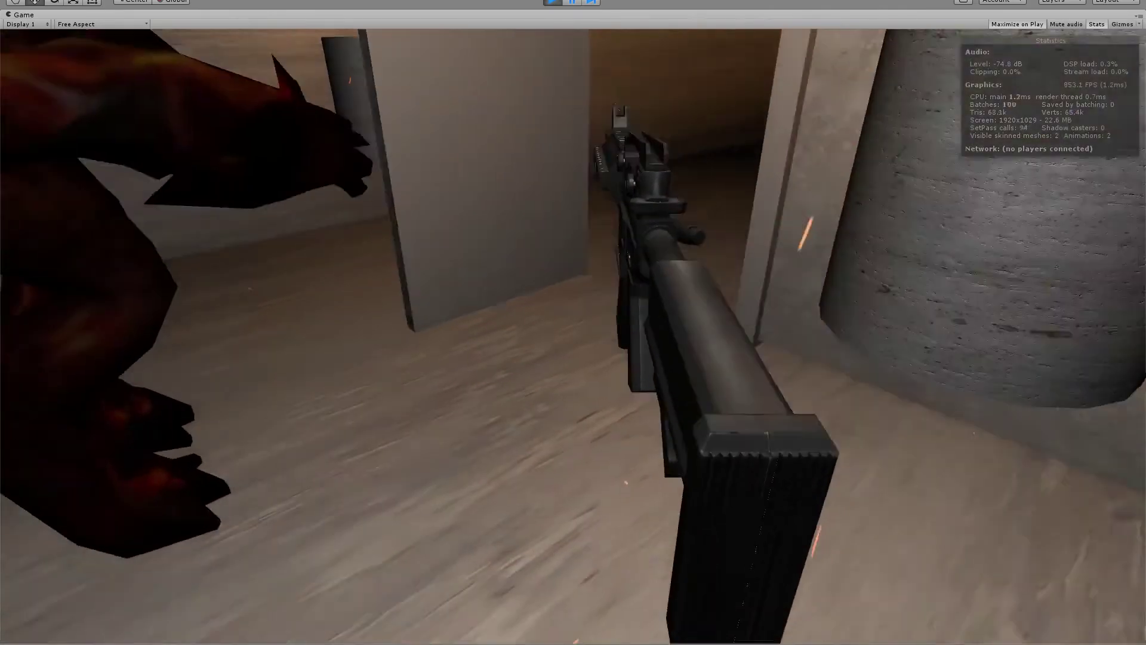
key(w)
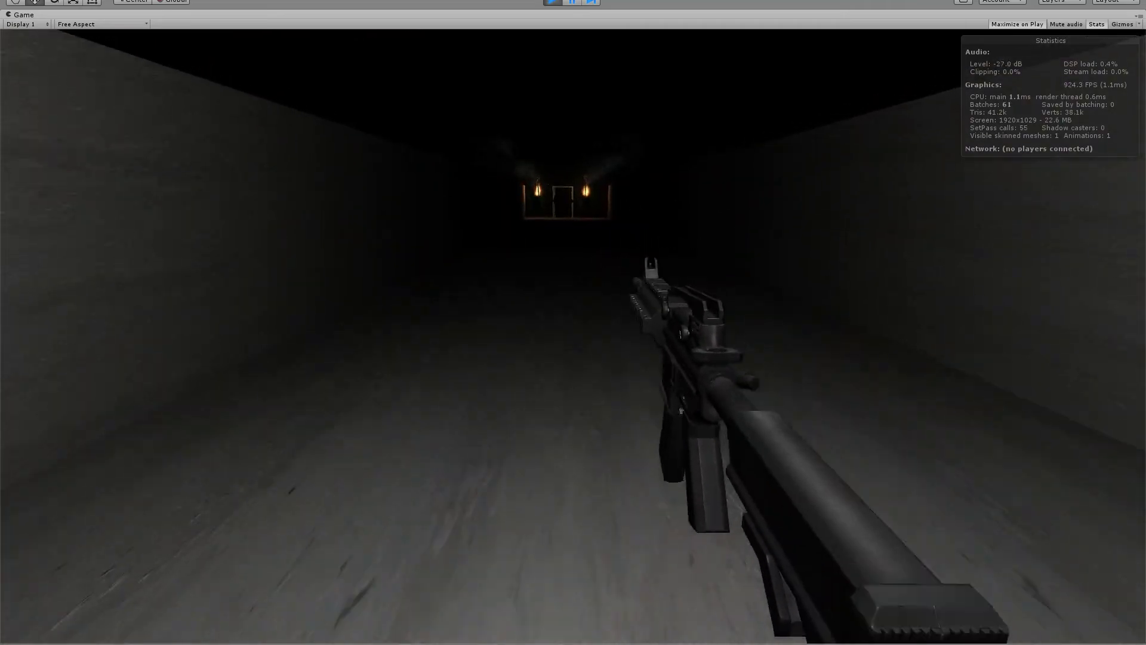
Walk through the chain of dark and torch-lit hallways to the next doorway with a demon behind it.
key(w)
key(w)
key(d)
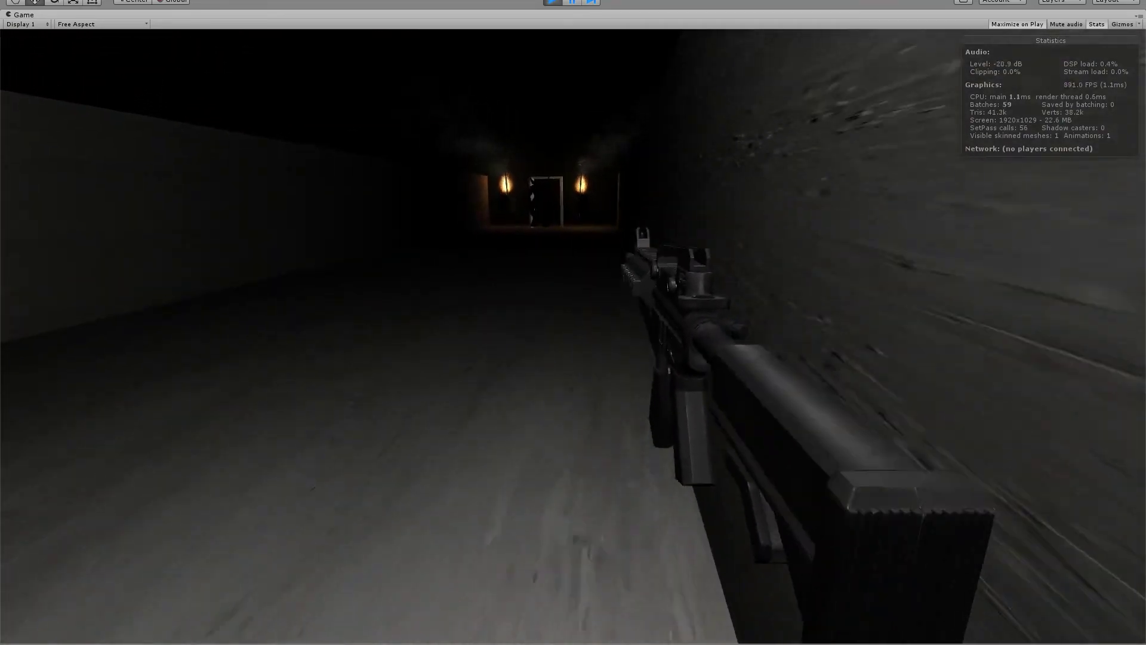
key(w)
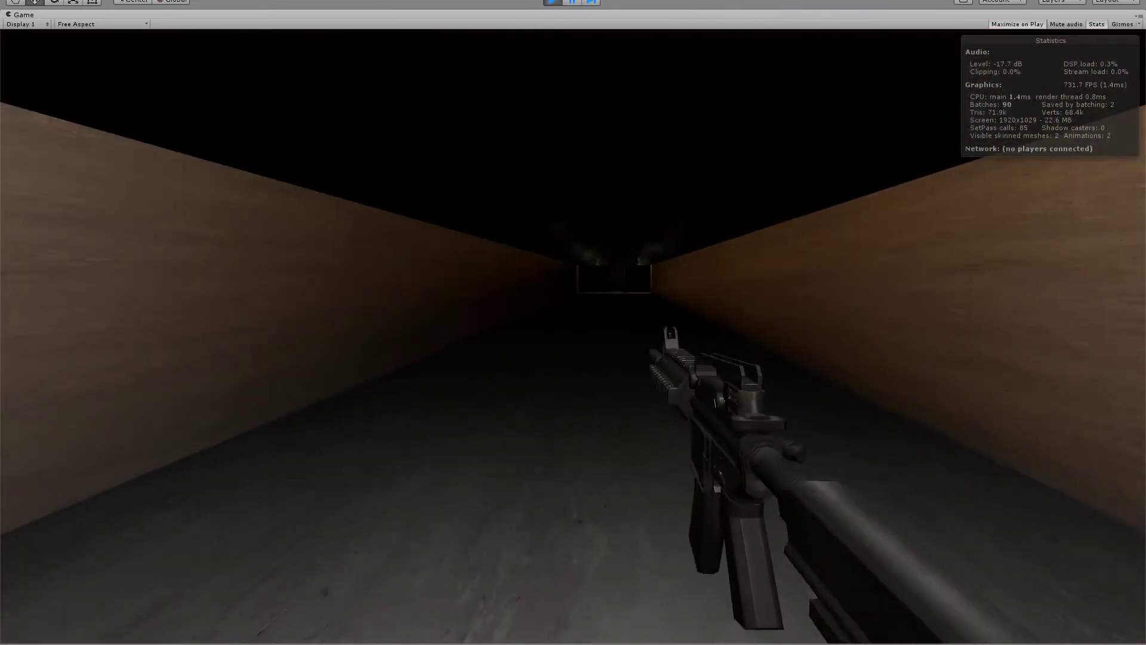
key(w)
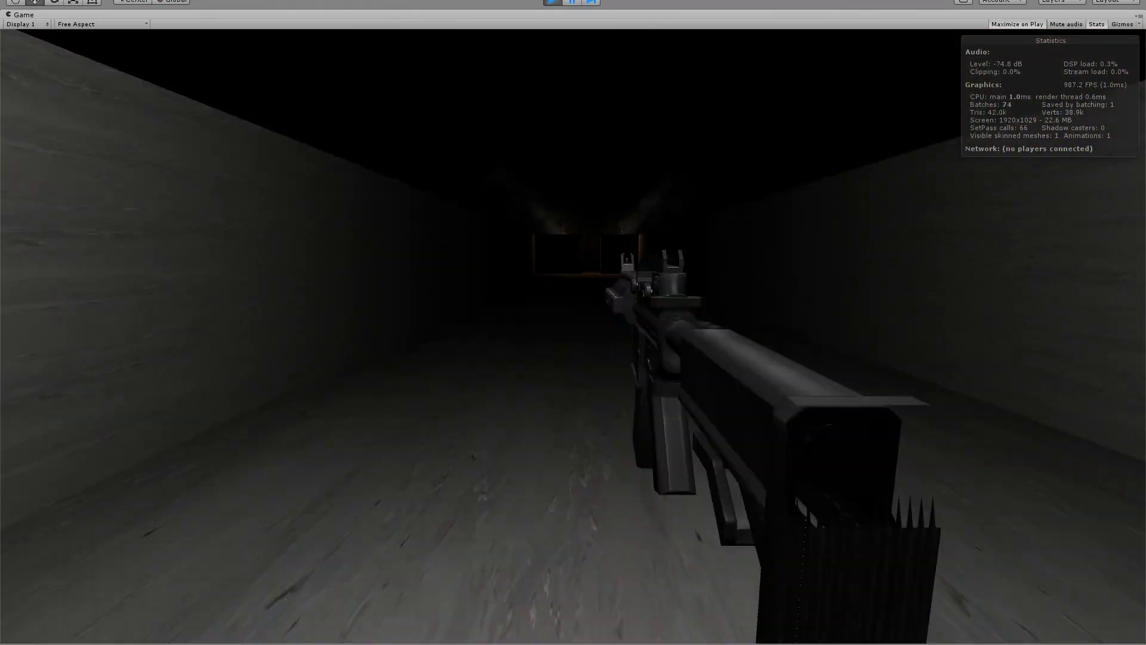
key(w)
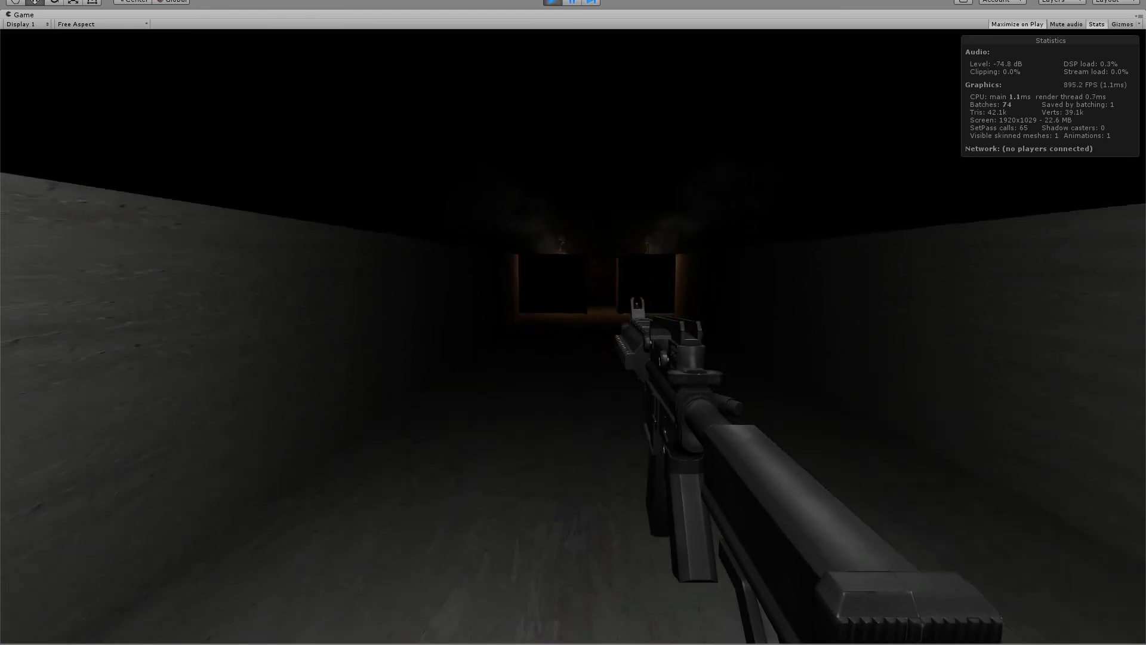
key(w)
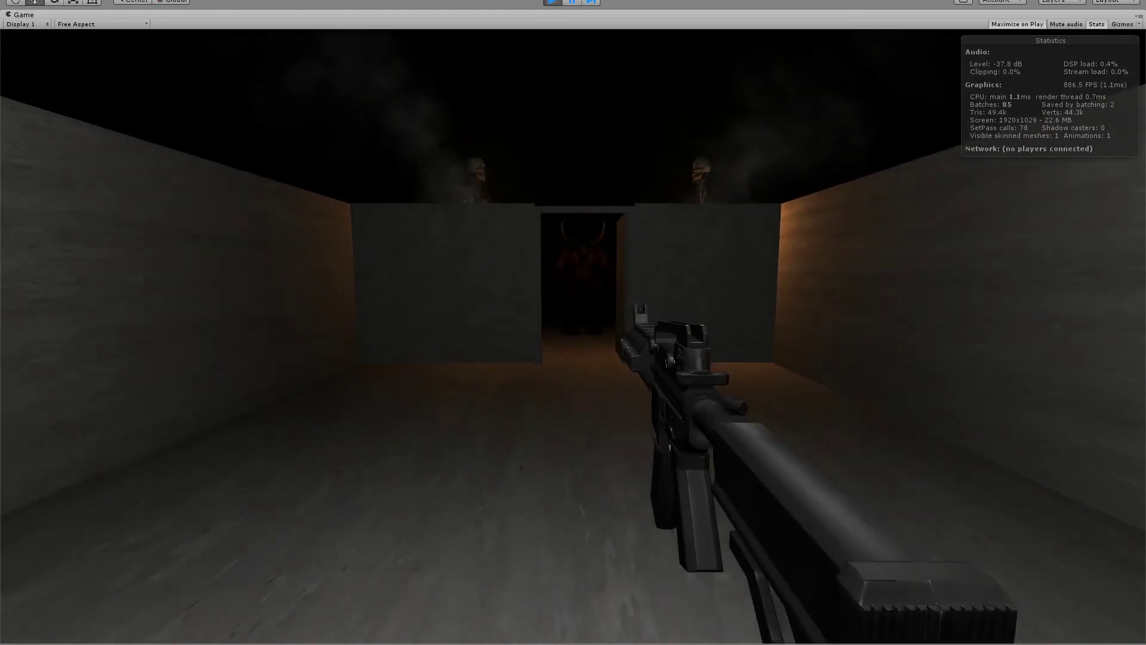
Pass through the demon's doorway, back away while viewing it from the far side, and stop the game.
key(w)
key(space)
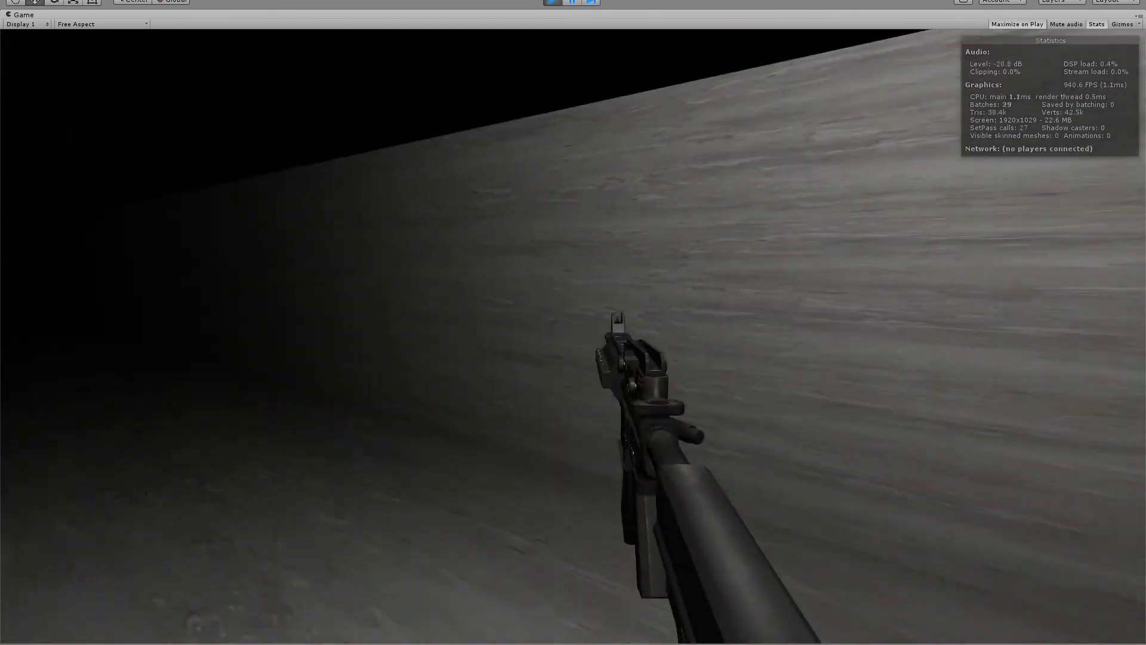
key(s)
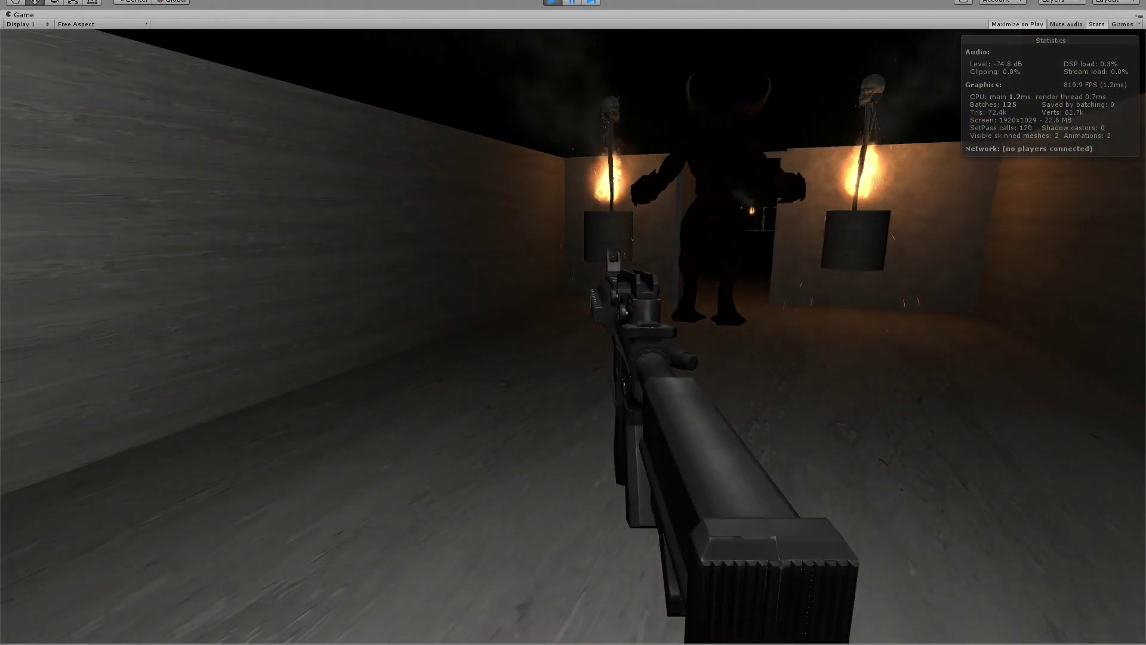
key(ctrl+p)
Switch from Unity to the YouTube Live Dashboard window in Chrome.
key(alt+Tab)
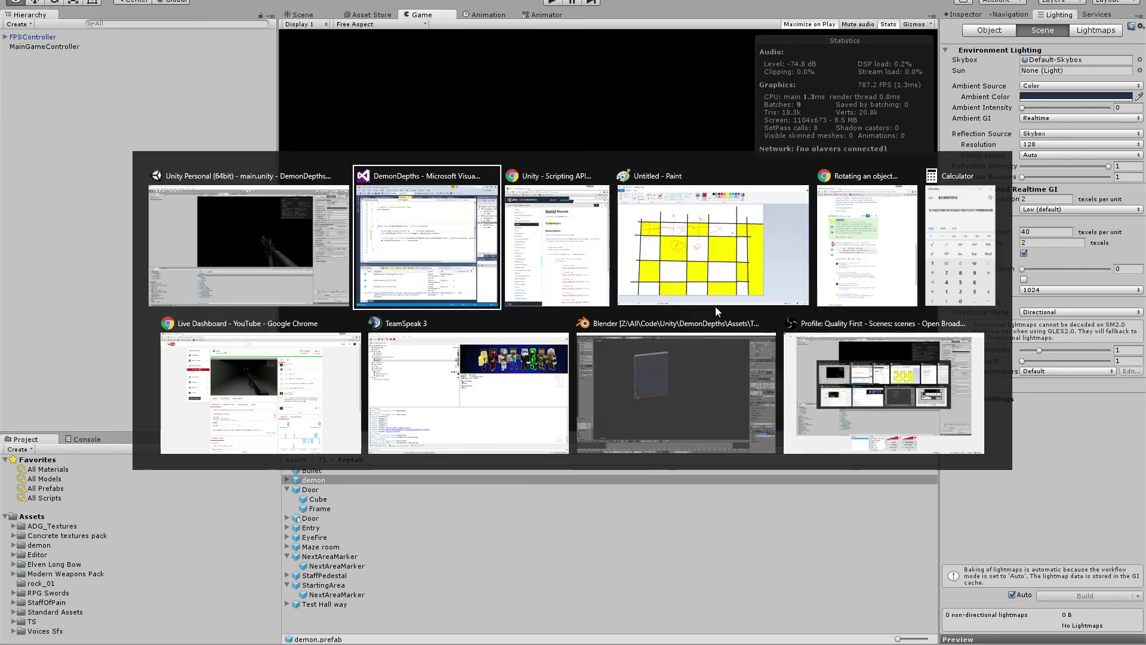
key(alt+Tab)
key(alt+Tab)
key(alt+Tab)
key(alt+Tab)
key(alt+Tab)
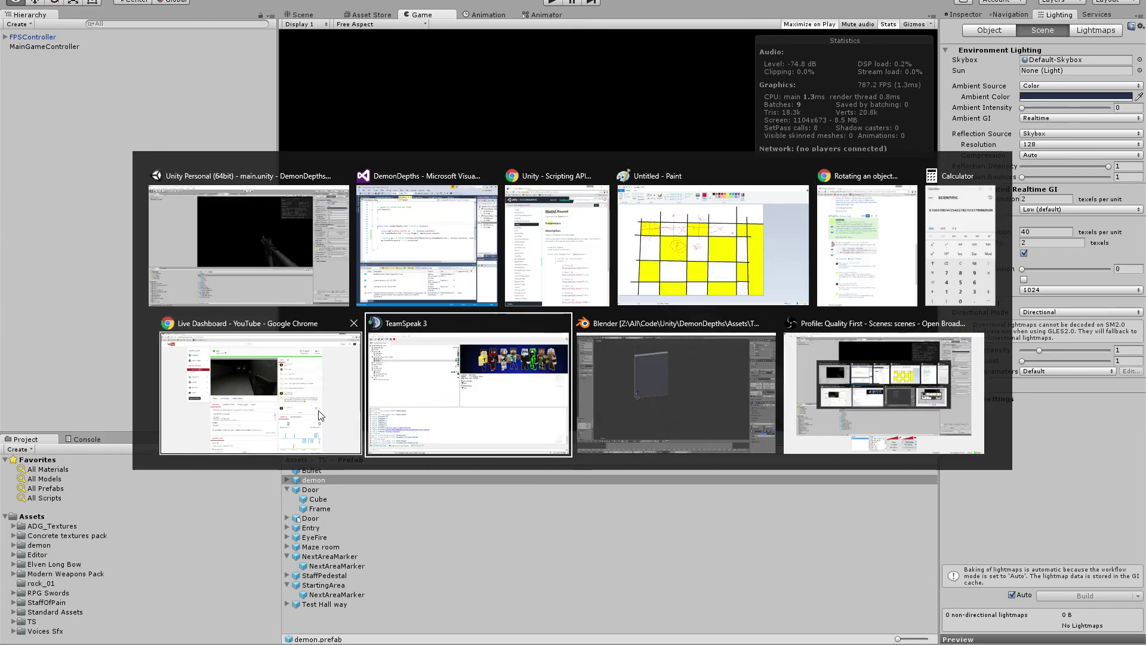